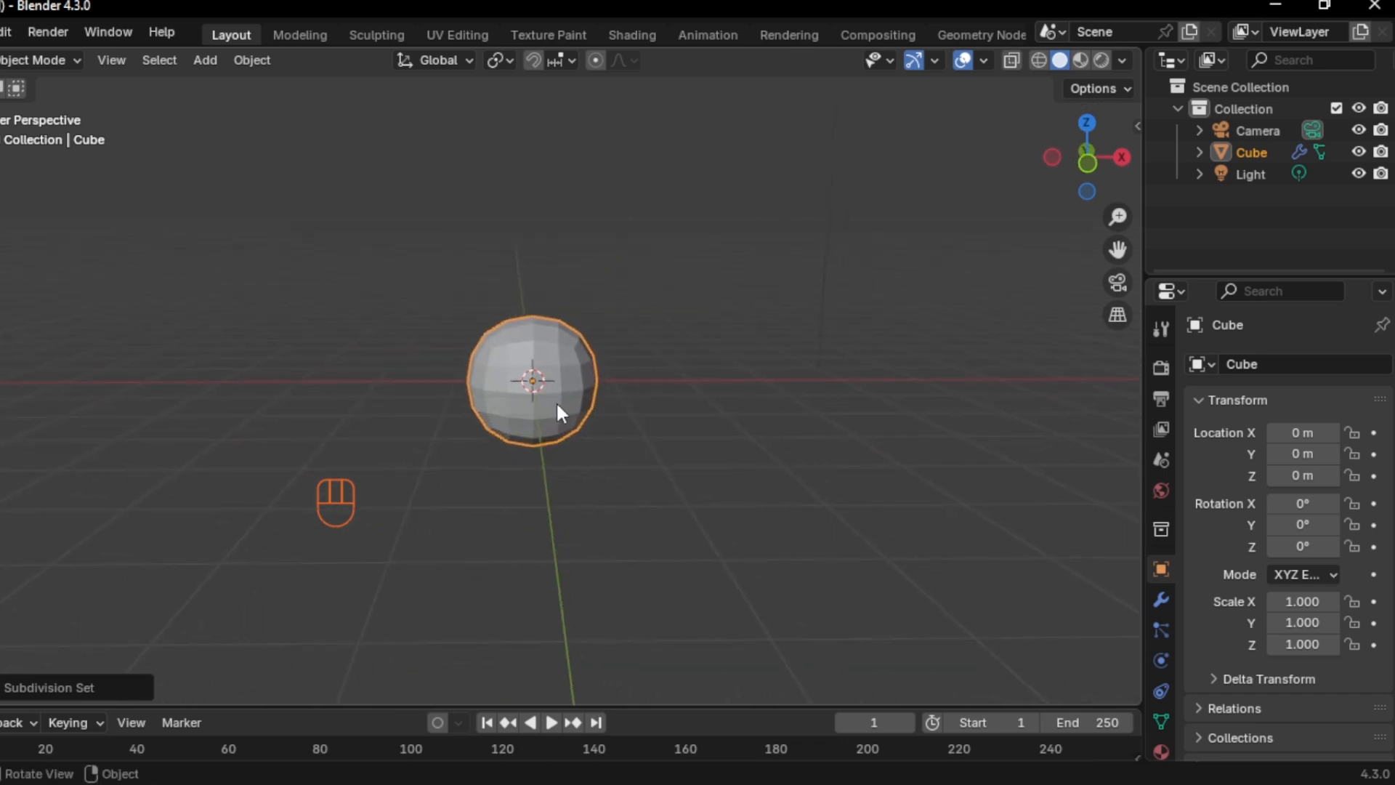
Apply the Subdivision modifier on the Cube object with the front orthographic view active
{"action": "key", "text": "KP_1"}
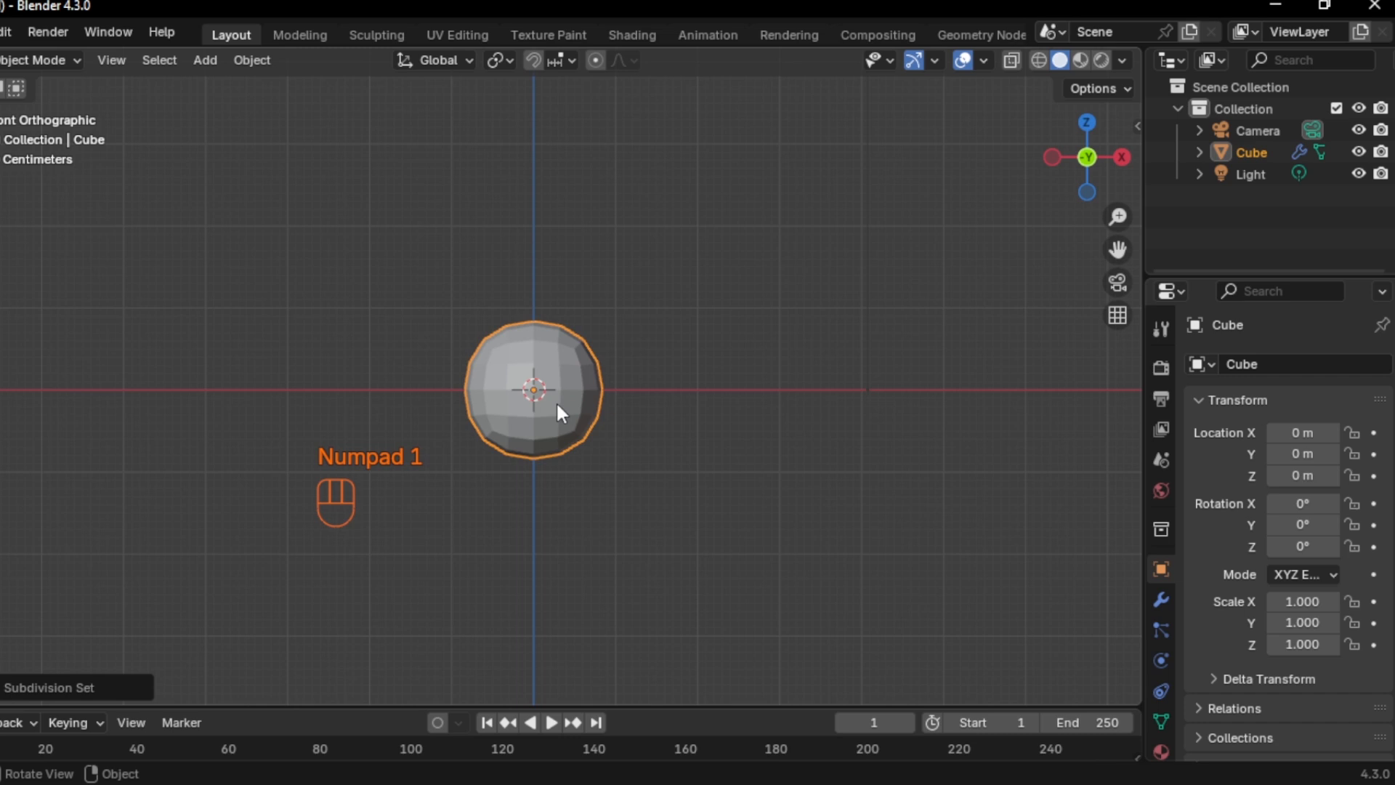
{"action": "left_click", "coordinate": [1163, 597]}
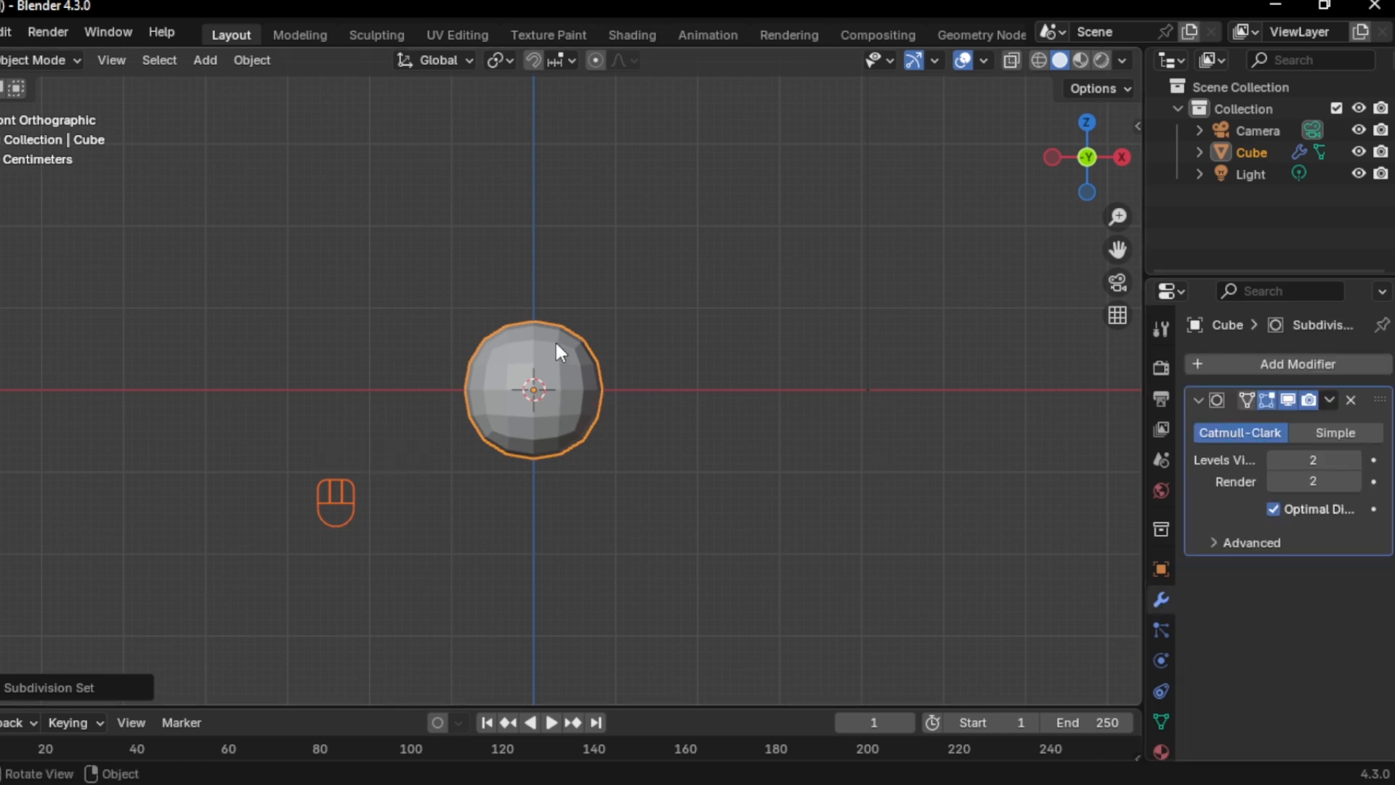
{"action": "key", "text": "Tab"}
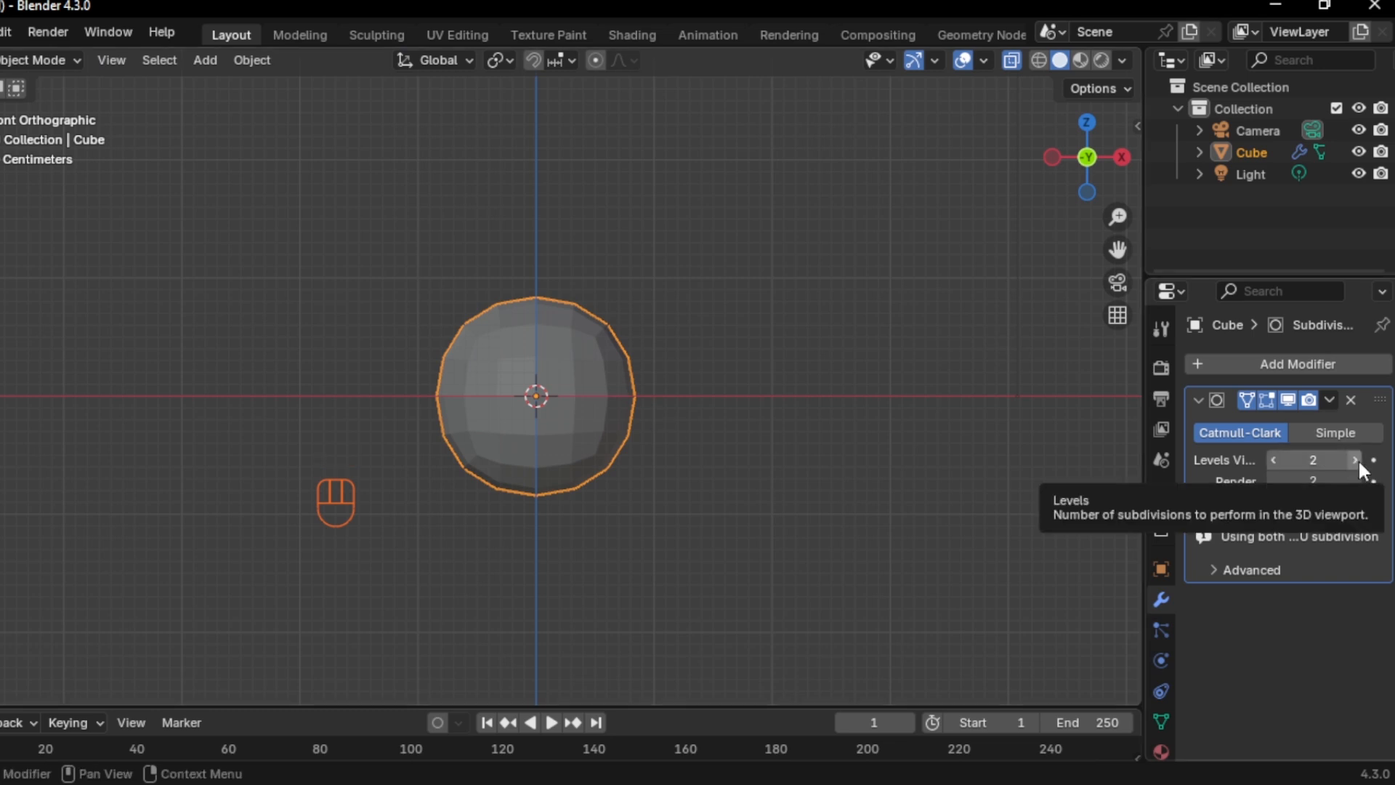
{"action": "key", "text": "ctrl"}
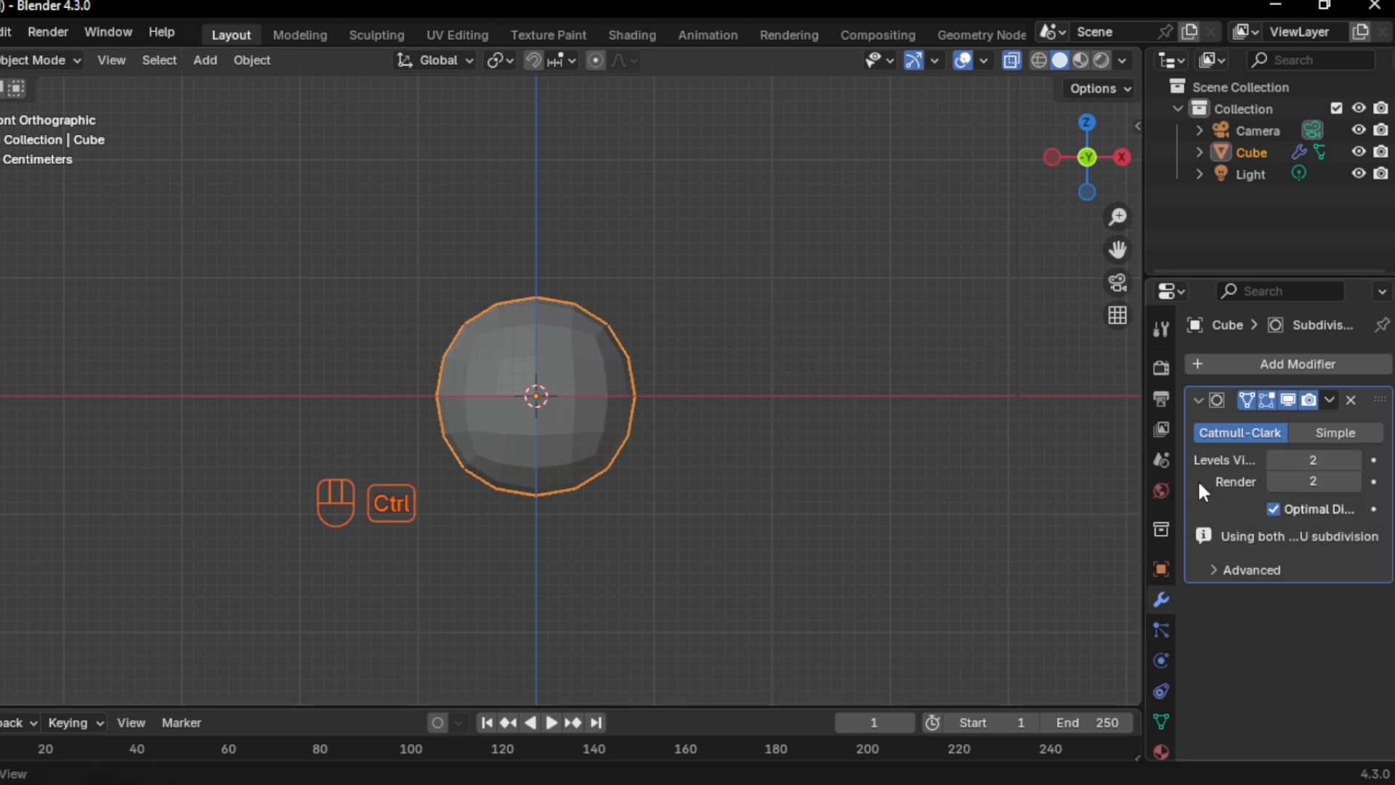
{"action": "key", "text": "ctrl+a"}
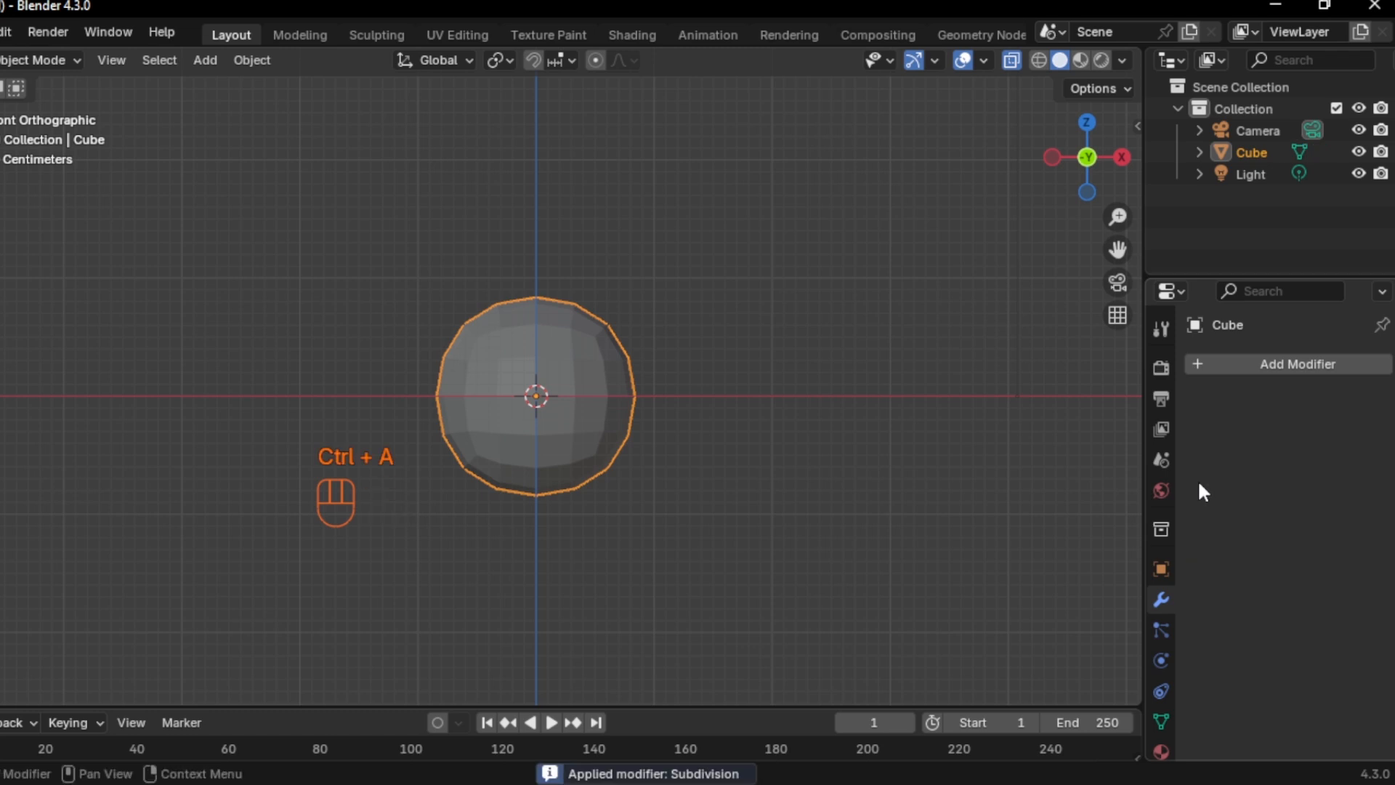
Add a new Subdivision Surface modifier to the rounded cube and set its viewport levels to 2
{"action": "left_click", "coordinate": [1210, 361]}
{"action": "mouse_move", "coordinate": [1162, 436]}
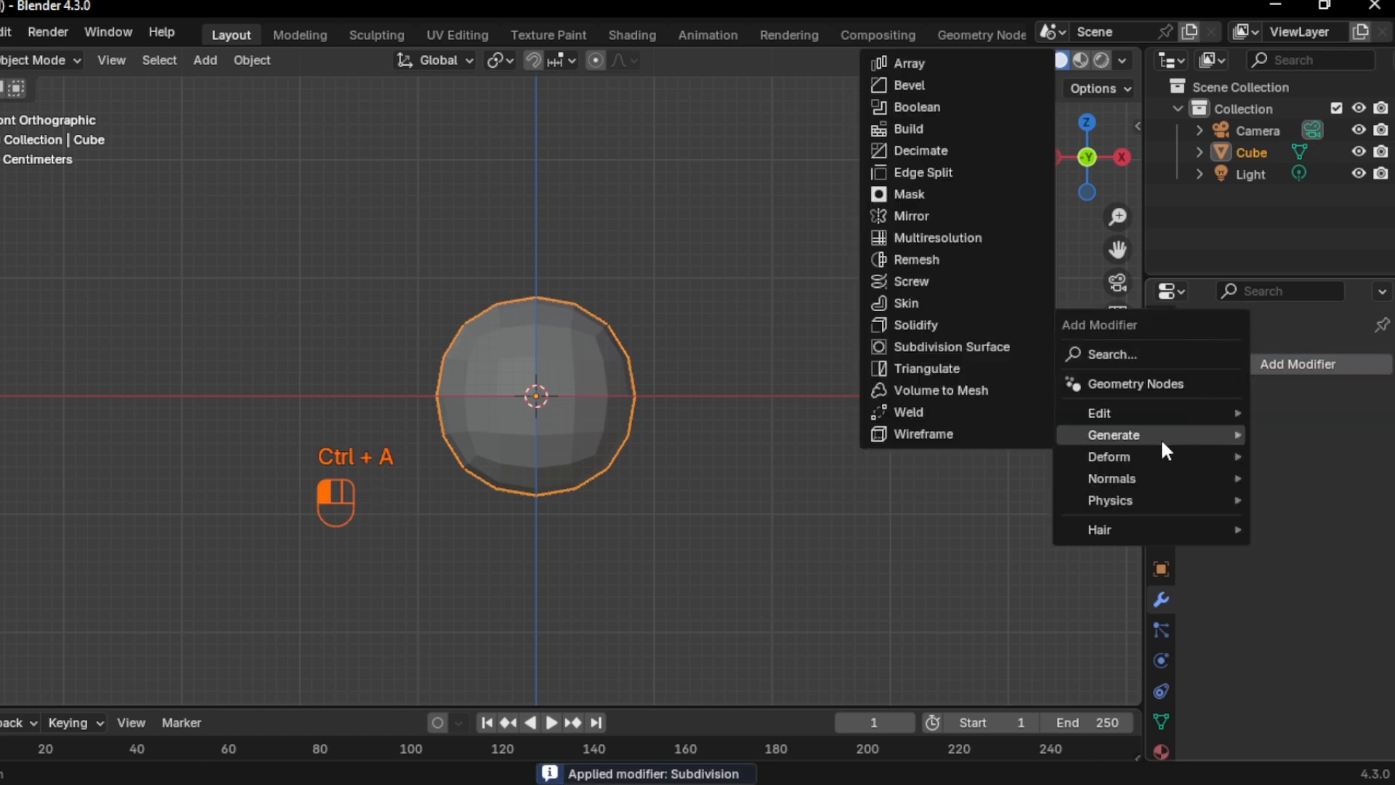
{"action": "left_click", "coordinate": [966, 343]}
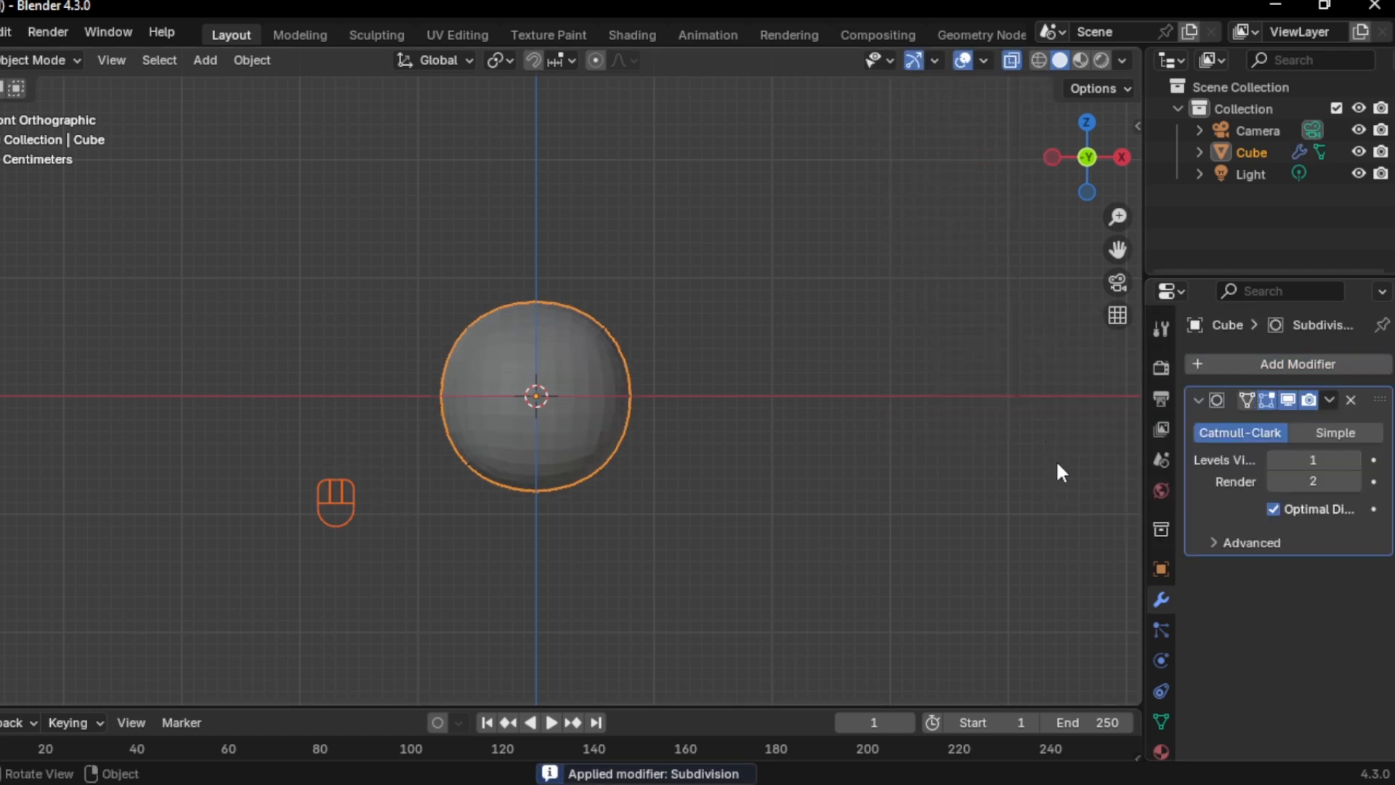
{"action": "left_click", "coordinate": [1356, 459]}
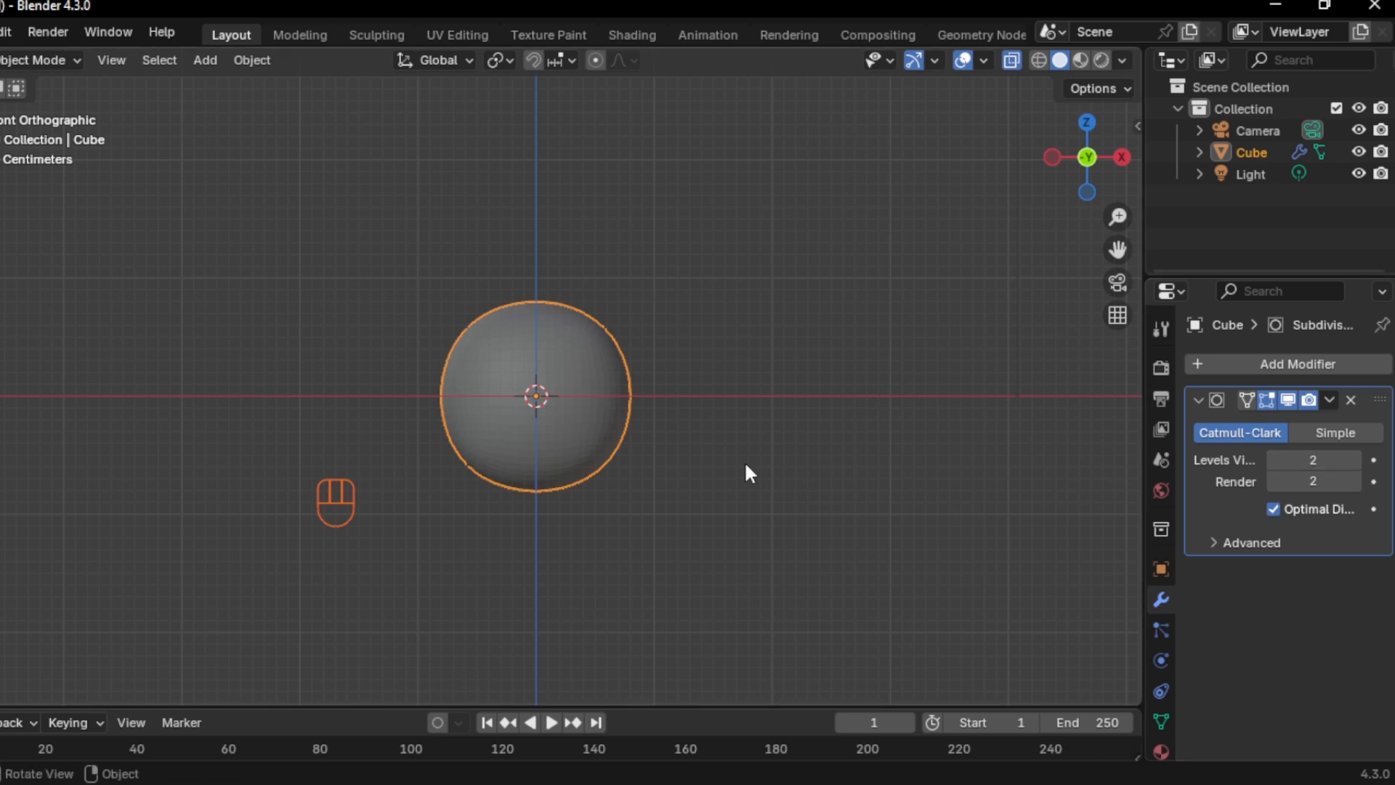
Pull the sphere's topmost vertices up about 0.32 m along Z using smooth proportional editing with a 1.1 m influence size
{"action": "key", "text": "Tab"}
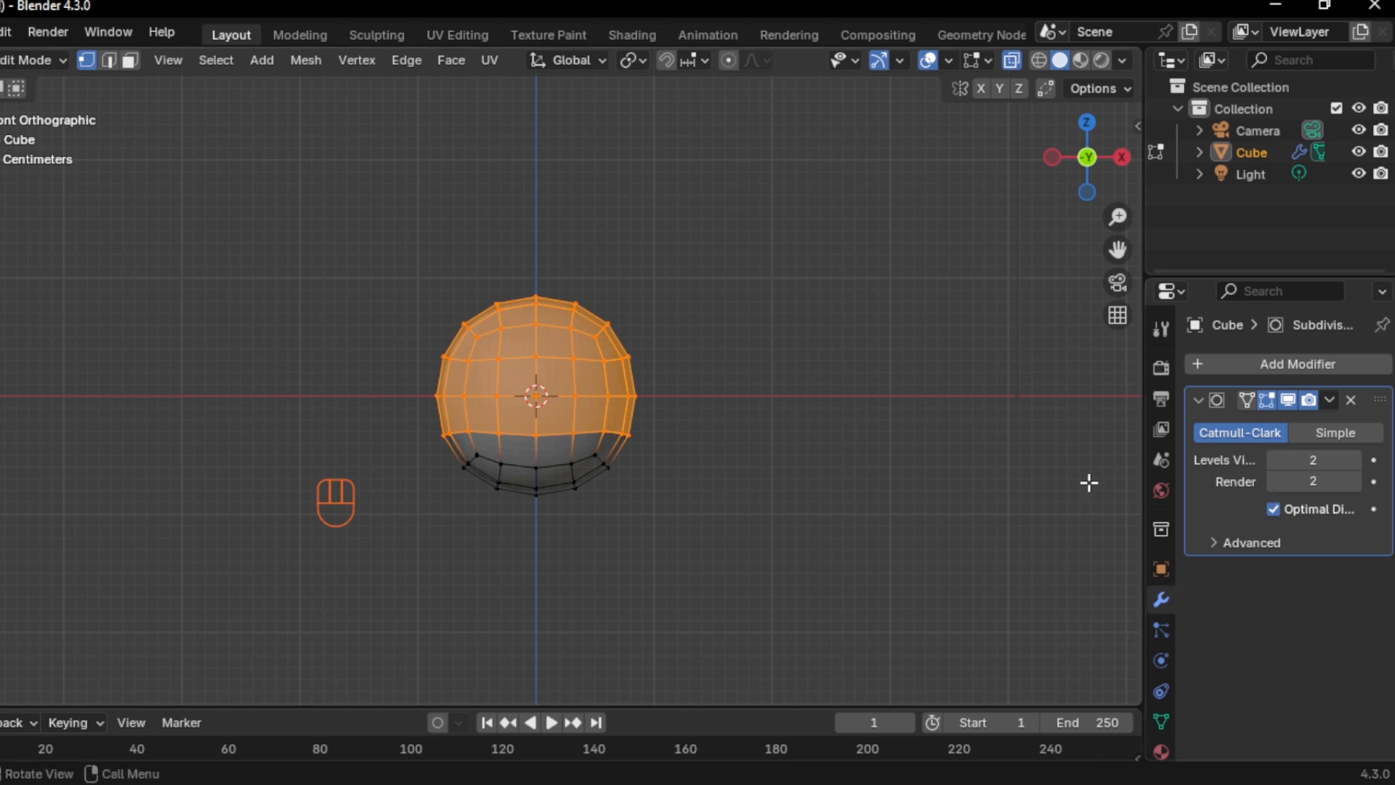
{"action": "left_click_drag", "start_coordinate": [515, 271], "coordinate": [563, 312]}
{"action": "middle_click_drag", "start_coordinate": [663, 372], "coordinate": [685, 422], "text": "shift"}
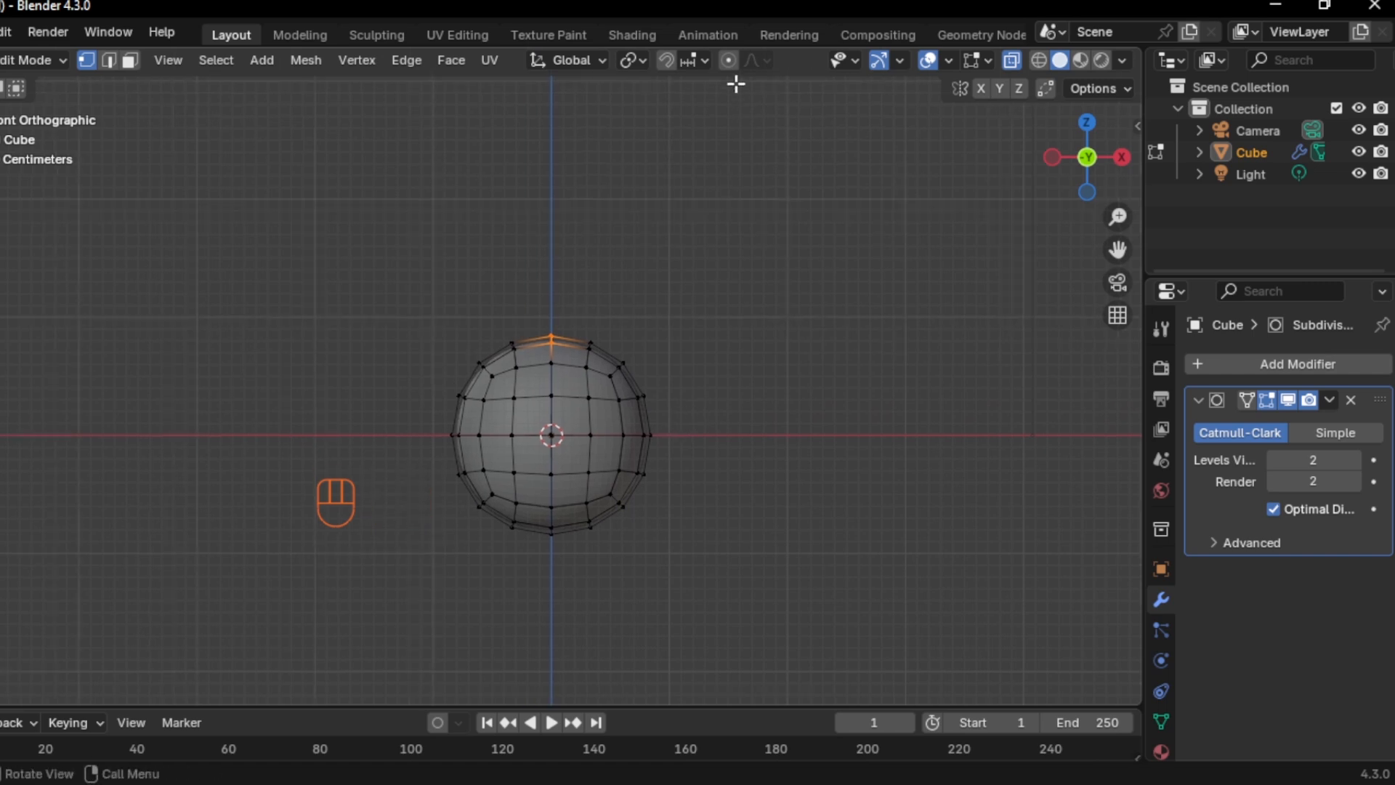
{"action": "key", "text": "p"}
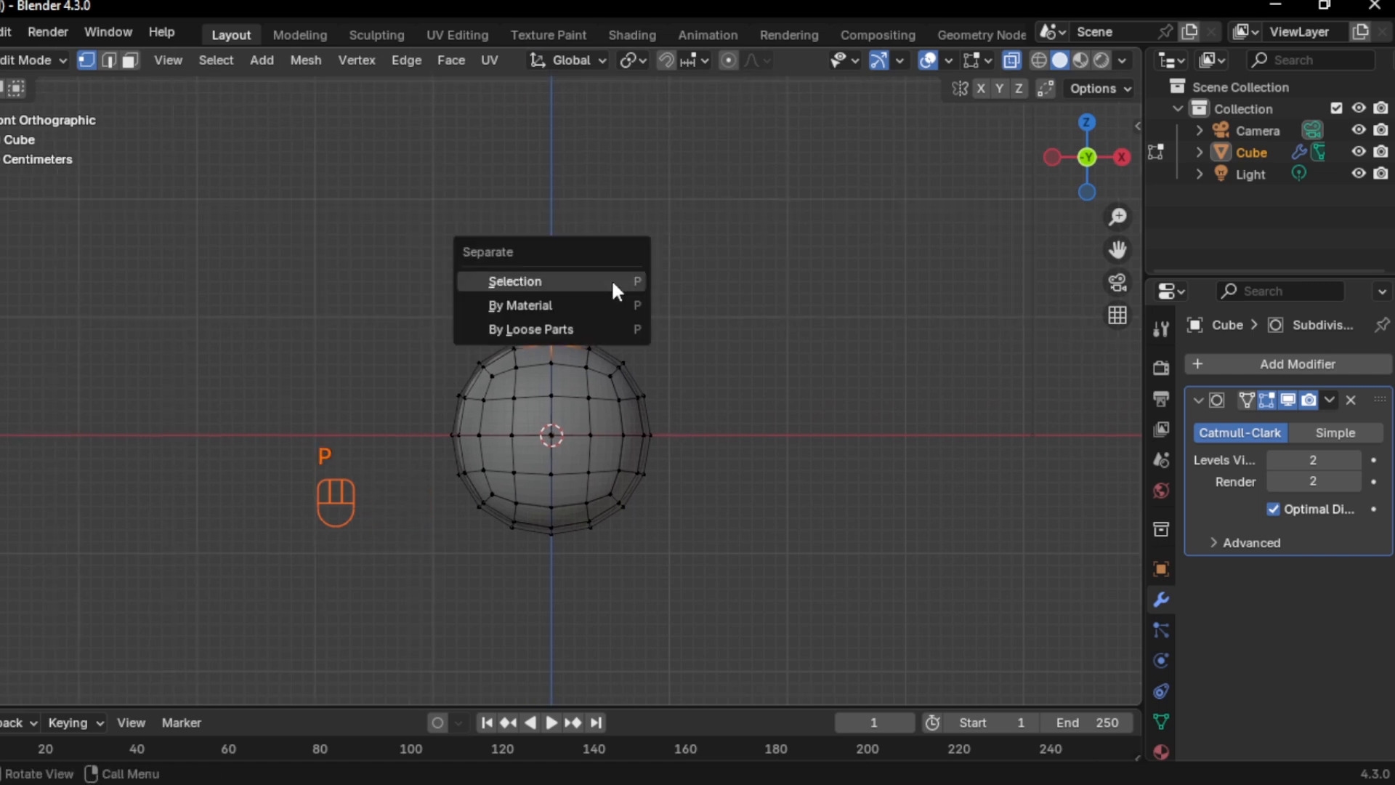
{"action": "left_click", "coordinate": [621, 305]}
{"action": "key", "text": "o"}
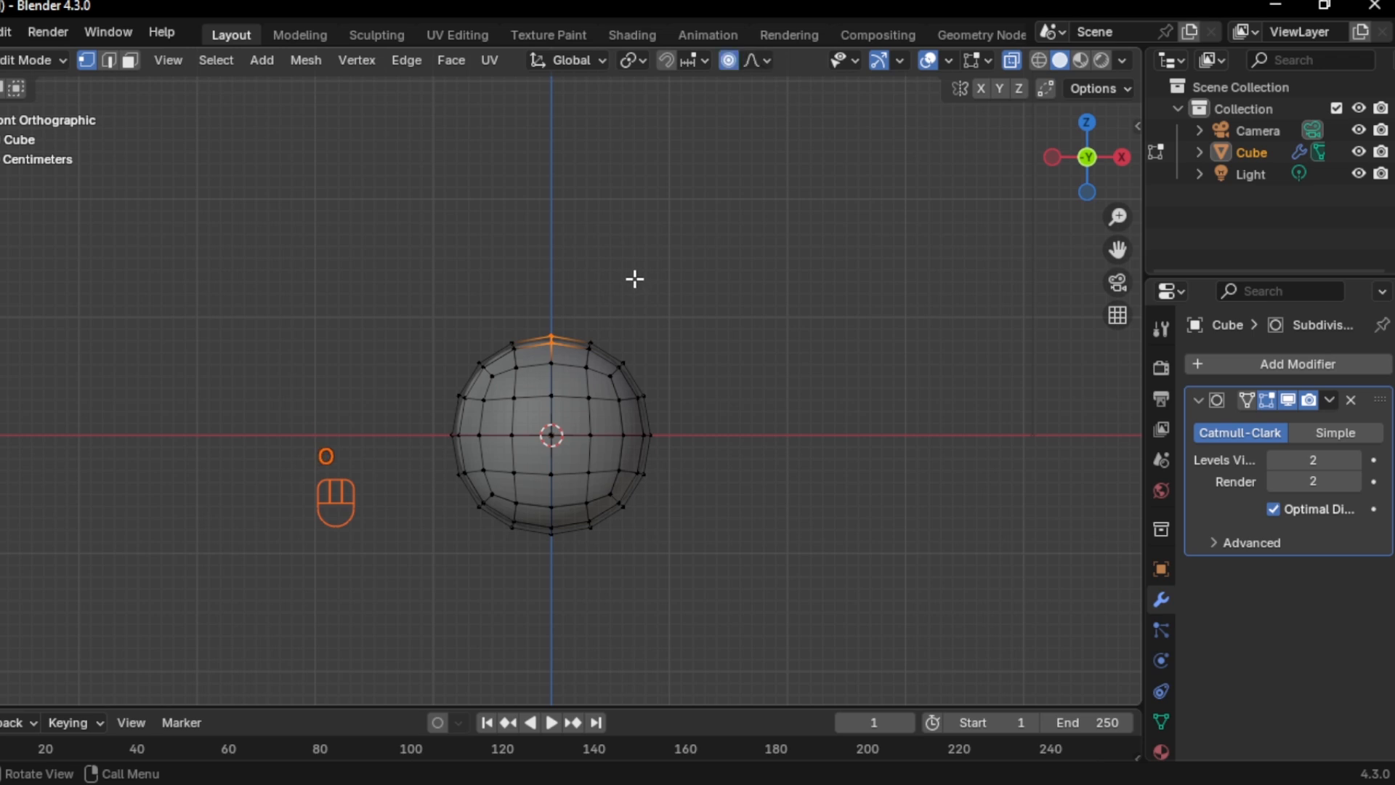
{"action": "key", "text": "g"}
{"action": "key", "text": "z"}
{"action": "scroll", "coordinate": [546, 343], "scroll_direction": "up", "scroll_amount": 4}
{"action": "scroll", "coordinate": [550, 331], "scroll_direction": "down", "scroll_amount": 4}
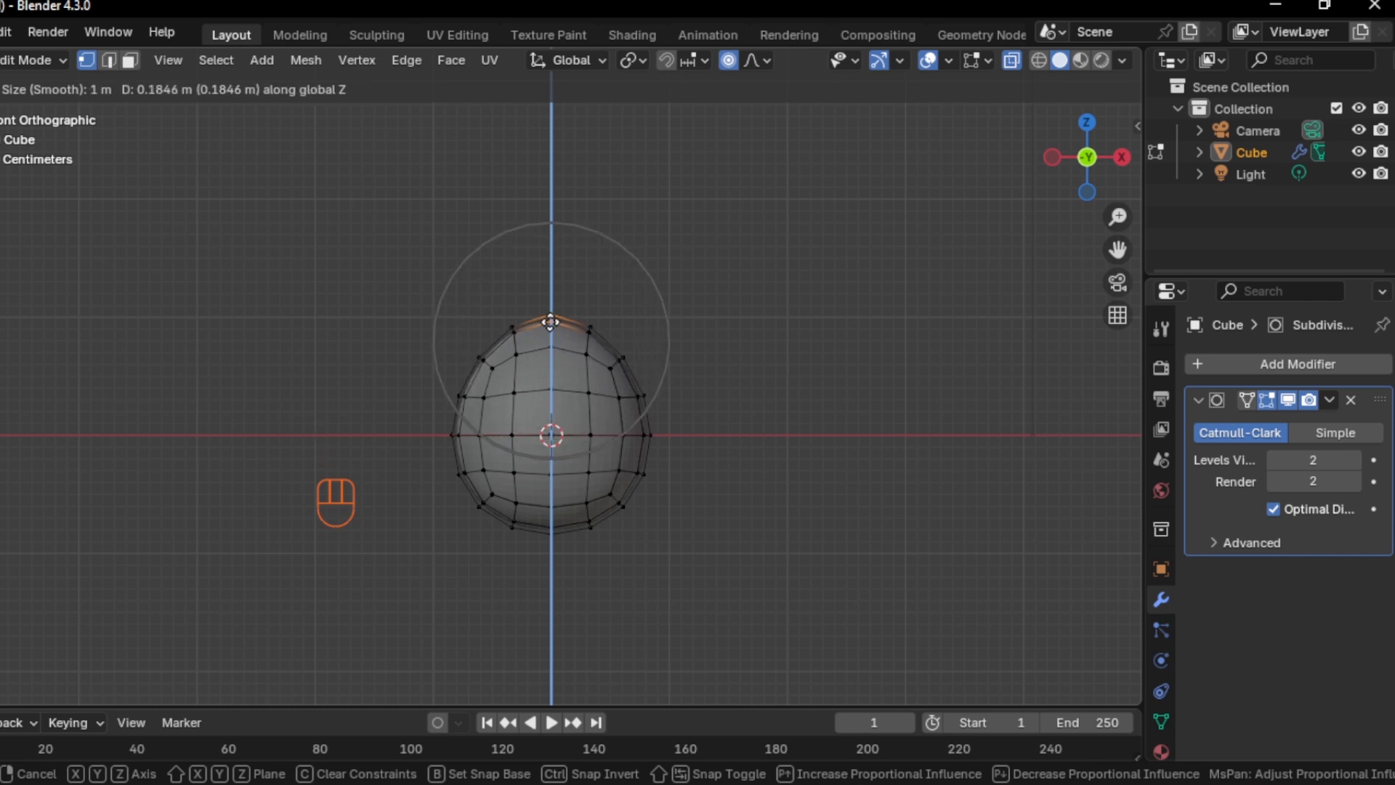
{"action": "scroll", "coordinate": [550, 307], "scroll_direction": "down", "scroll_amount": 1}
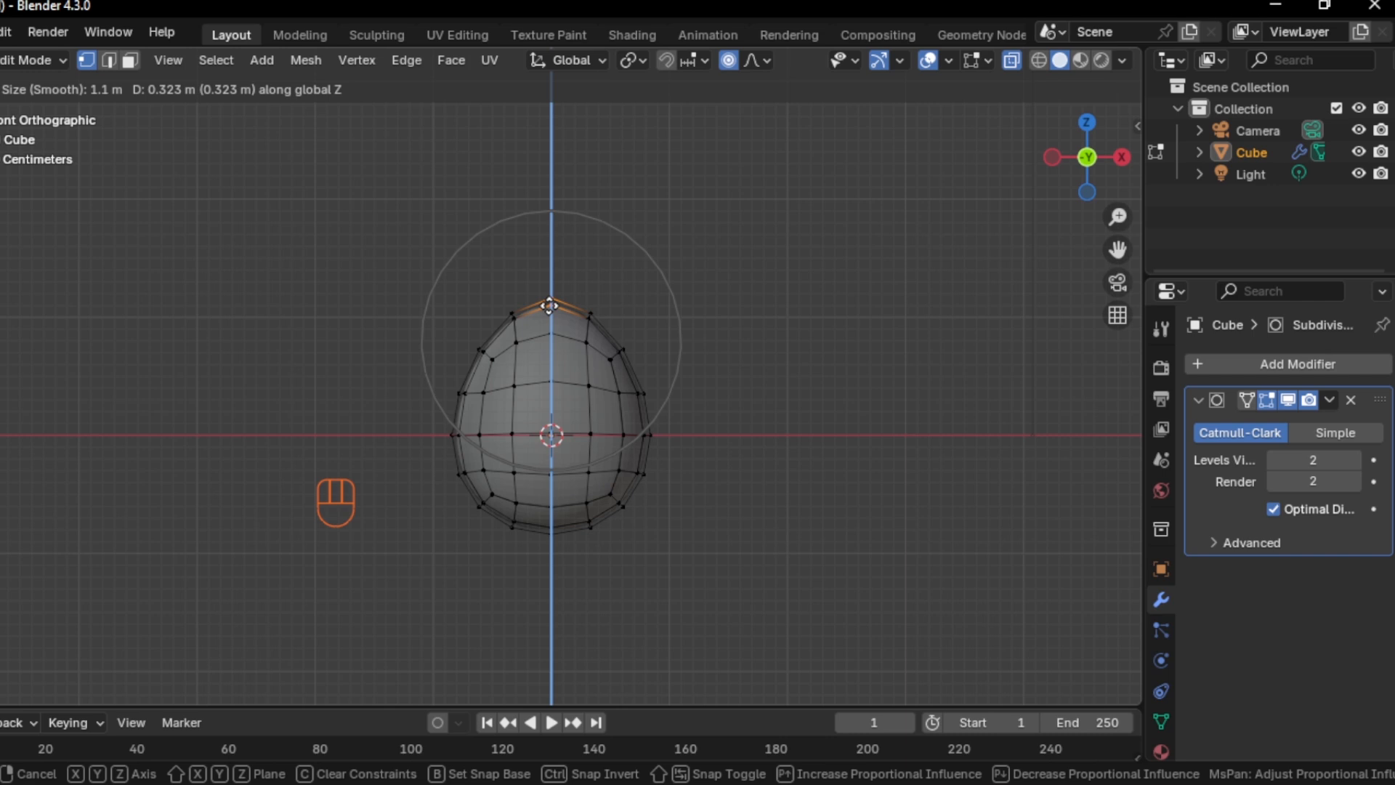
{"action": "left_click", "coordinate": [550, 307]}
Move the entire egg mesh up along Z, clear of the object origin, with proportional editing turned off
{"action": "middle_click_drag", "start_coordinate": [598, 391], "coordinate": [605, 416], "text": "shift"}
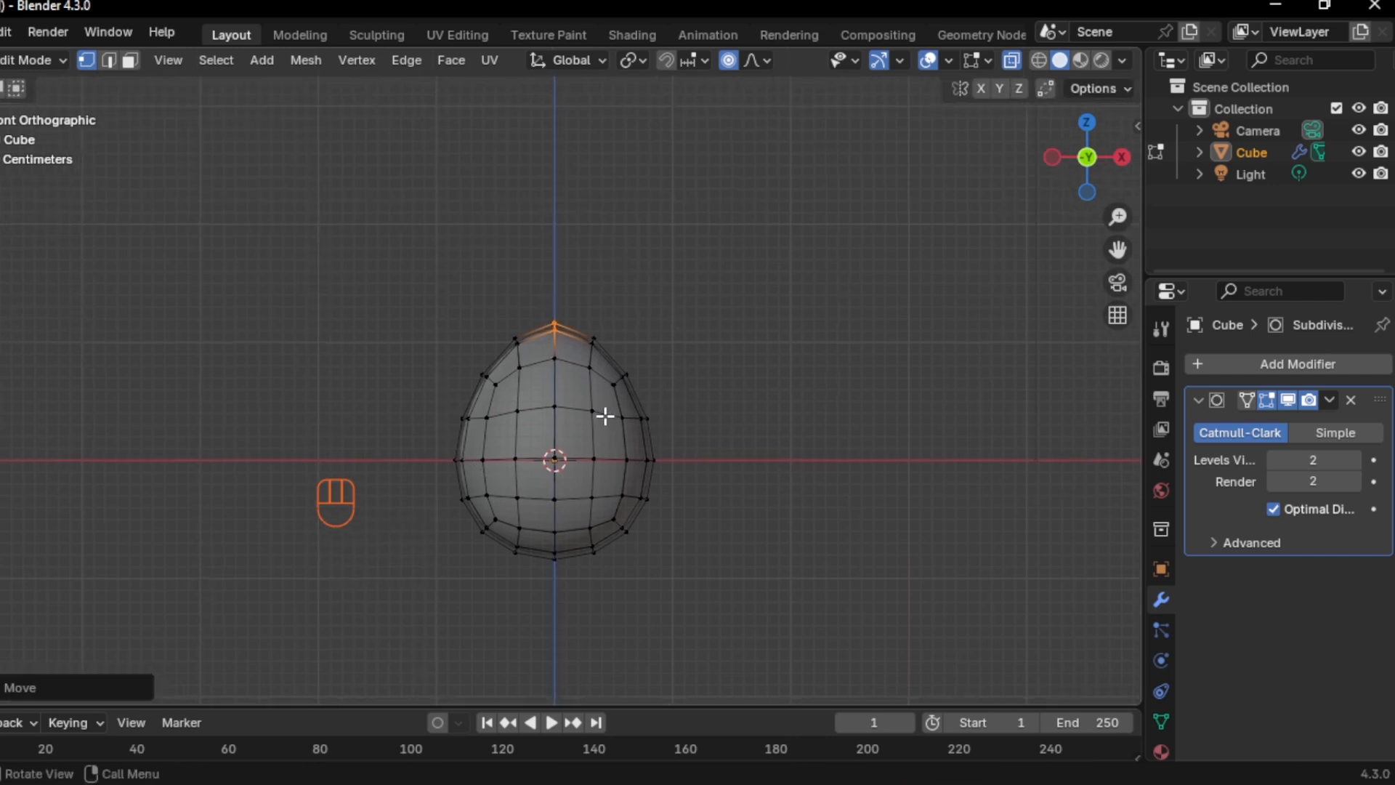
{"action": "key", "text": "a"}
{"action": "key", "text": "g"}
{"action": "key", "text": "z"}
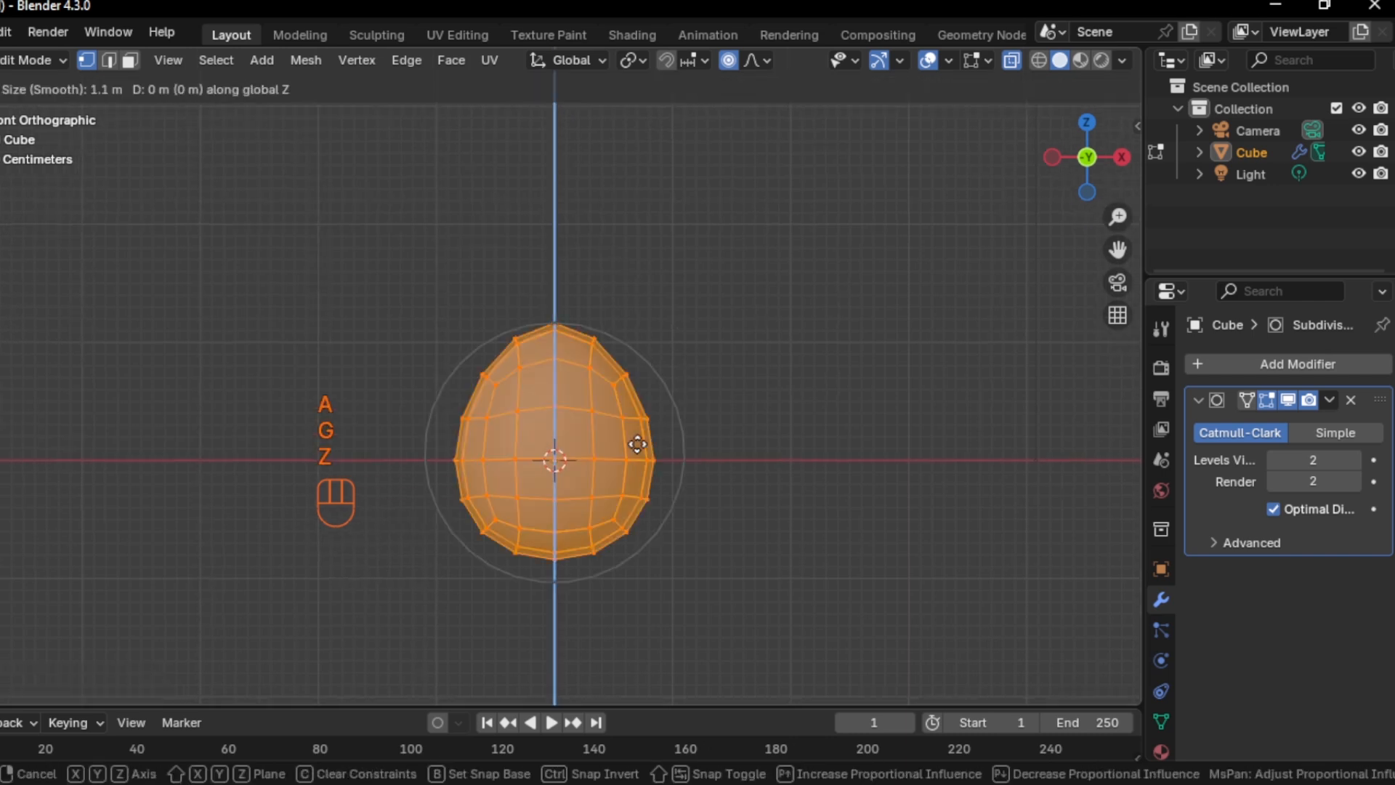
{"action": "right_click", "coordinate": [641, 383]}
{"action": "key", "text": "o"}
{"action": "key", "text": "g"}
{"action": "key", "text": "z"}
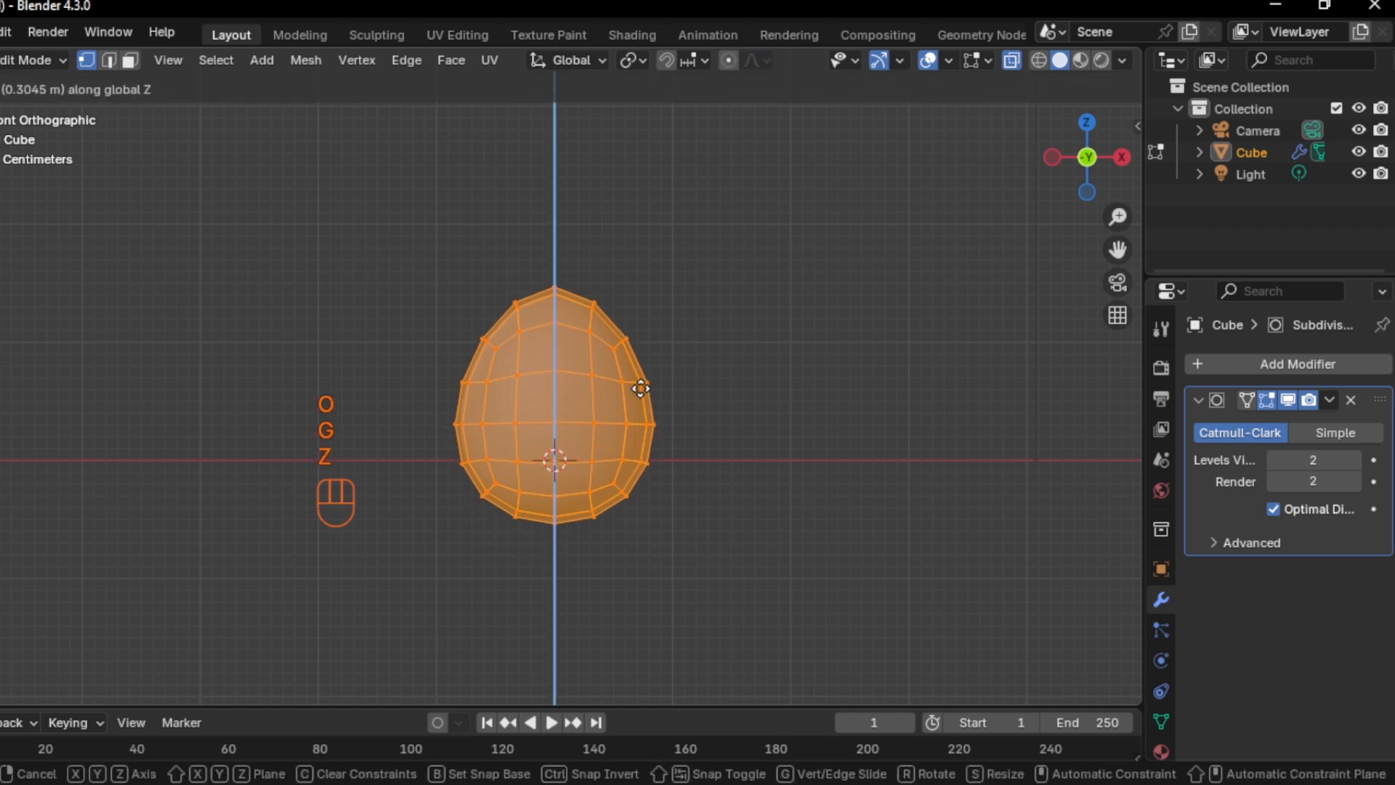
{"action": "left_click", "coordinate": [644, 252]}
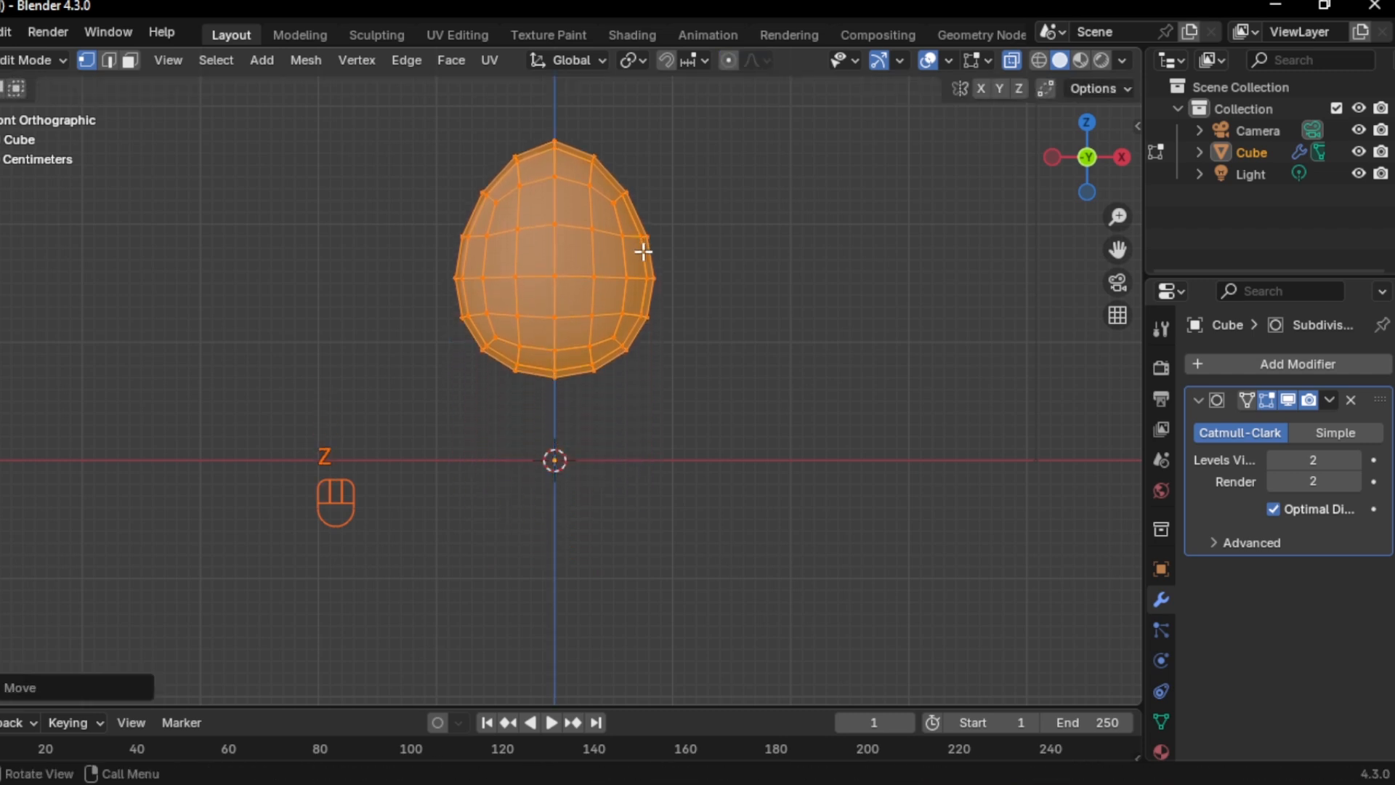
Raise the whole egg mesh slightly further along Z above the origin
{"action": "middle_click_drag", "start_coordinate": [644, 252], "coordinate": [688, 464], "text": "shift"}
{"action": "key", "text": "g"}
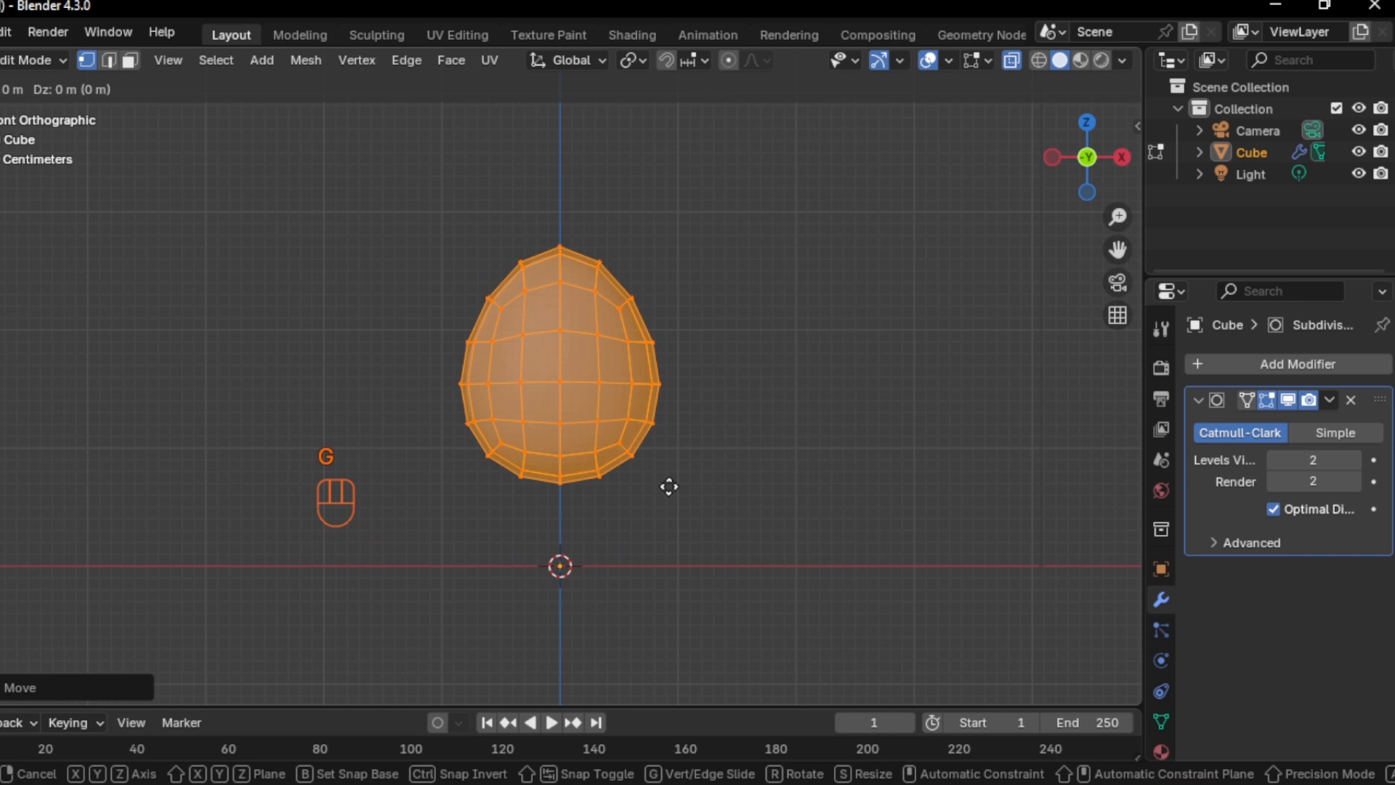
{"action": "key", "text": "z"}
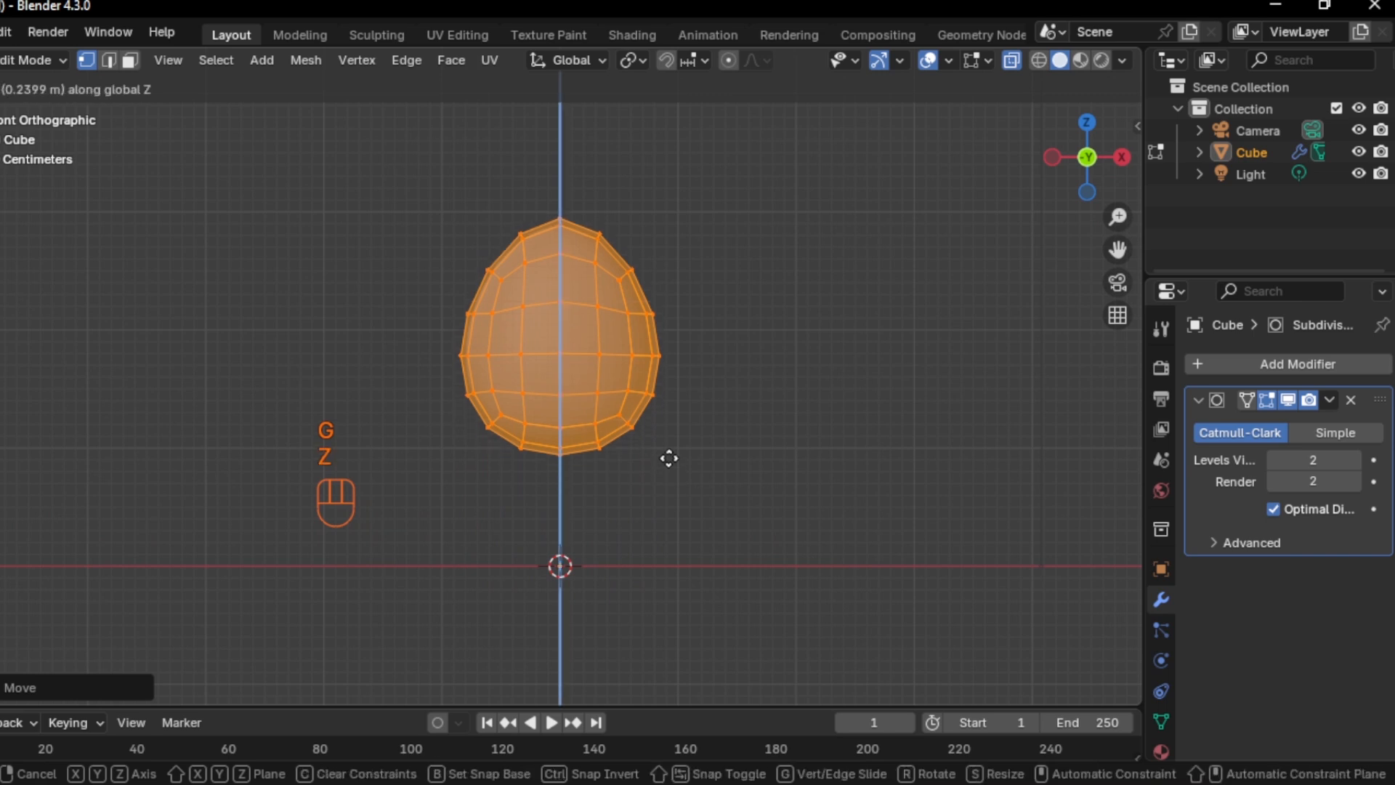
{"action": "left_click", "coordinate": [672, 468]}
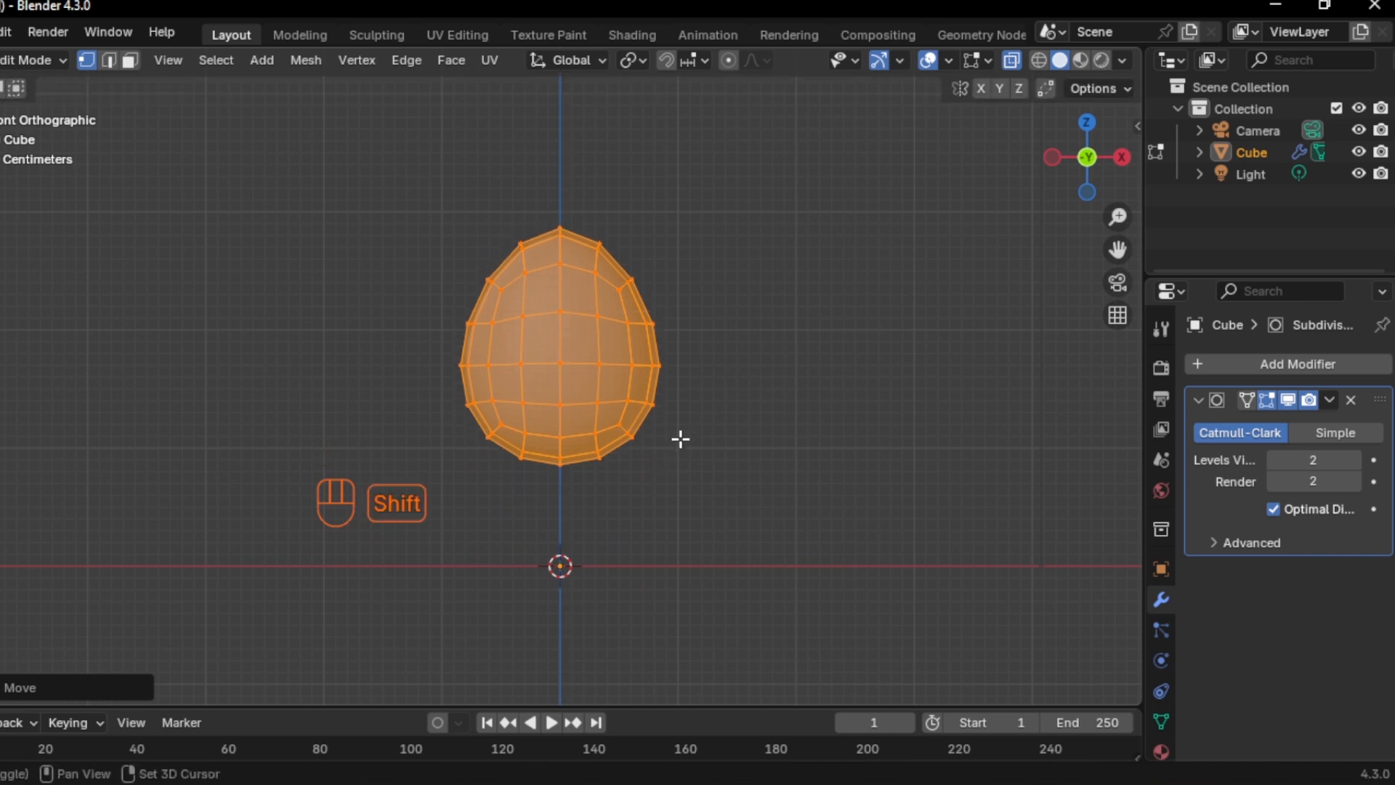
{"action": "middle_click_drag", "start_coordinate": [676, 468], "coordinate": [679, 480], "text": "shift"}
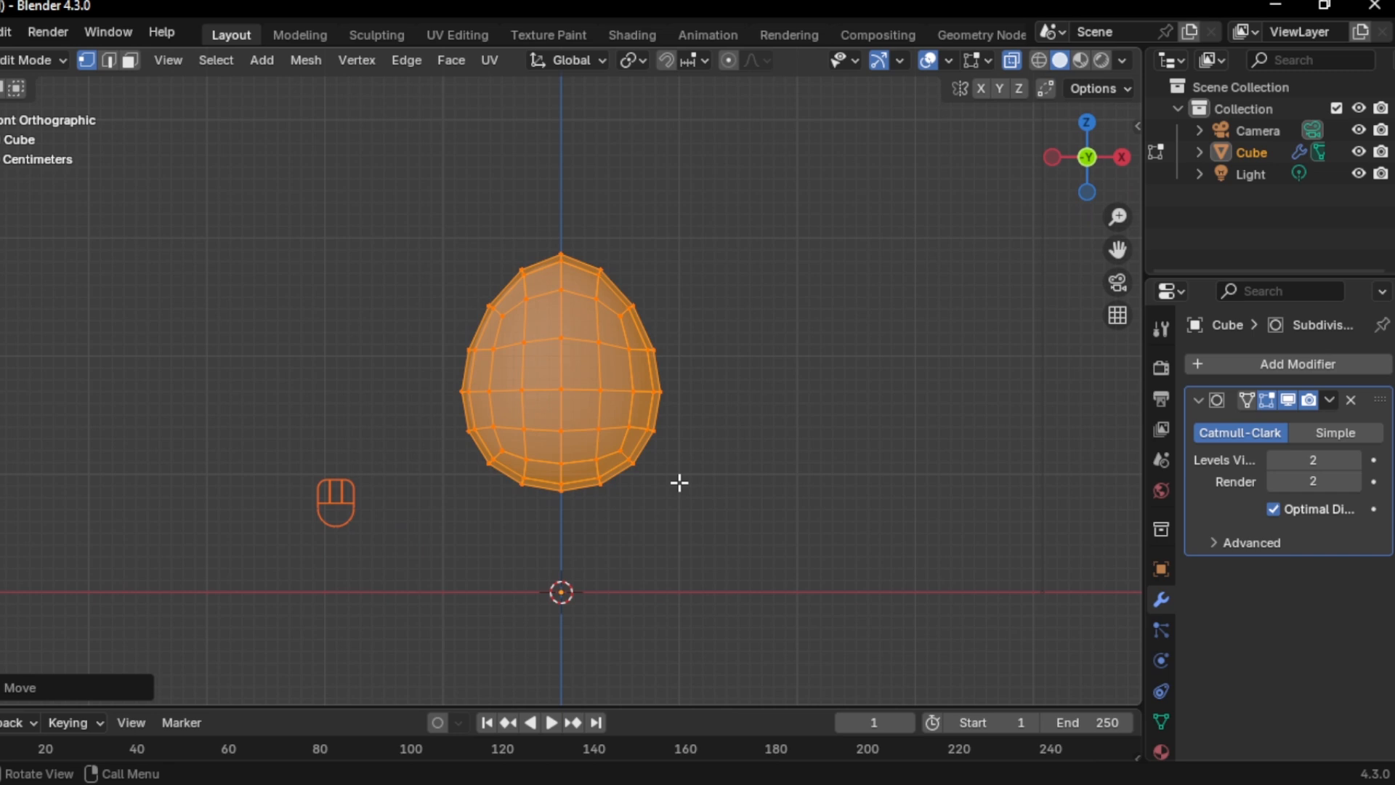
Delete all vertices on the negative X half of the egg mesh, keeping the centre line
{"action": "key", "text": "alt+z"}
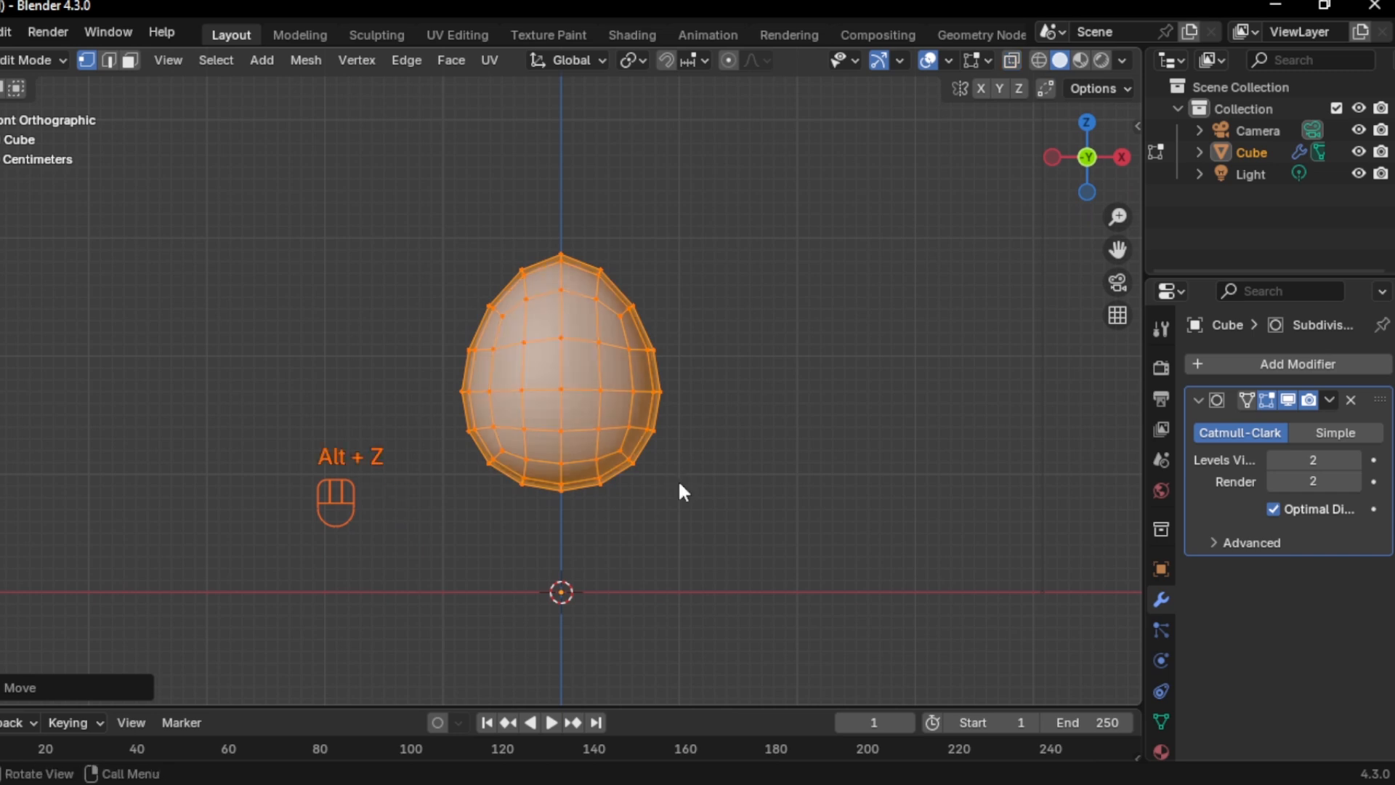
{"action": "key", "text": "Tab"}
{"action": "key", "text": "alt+z"}
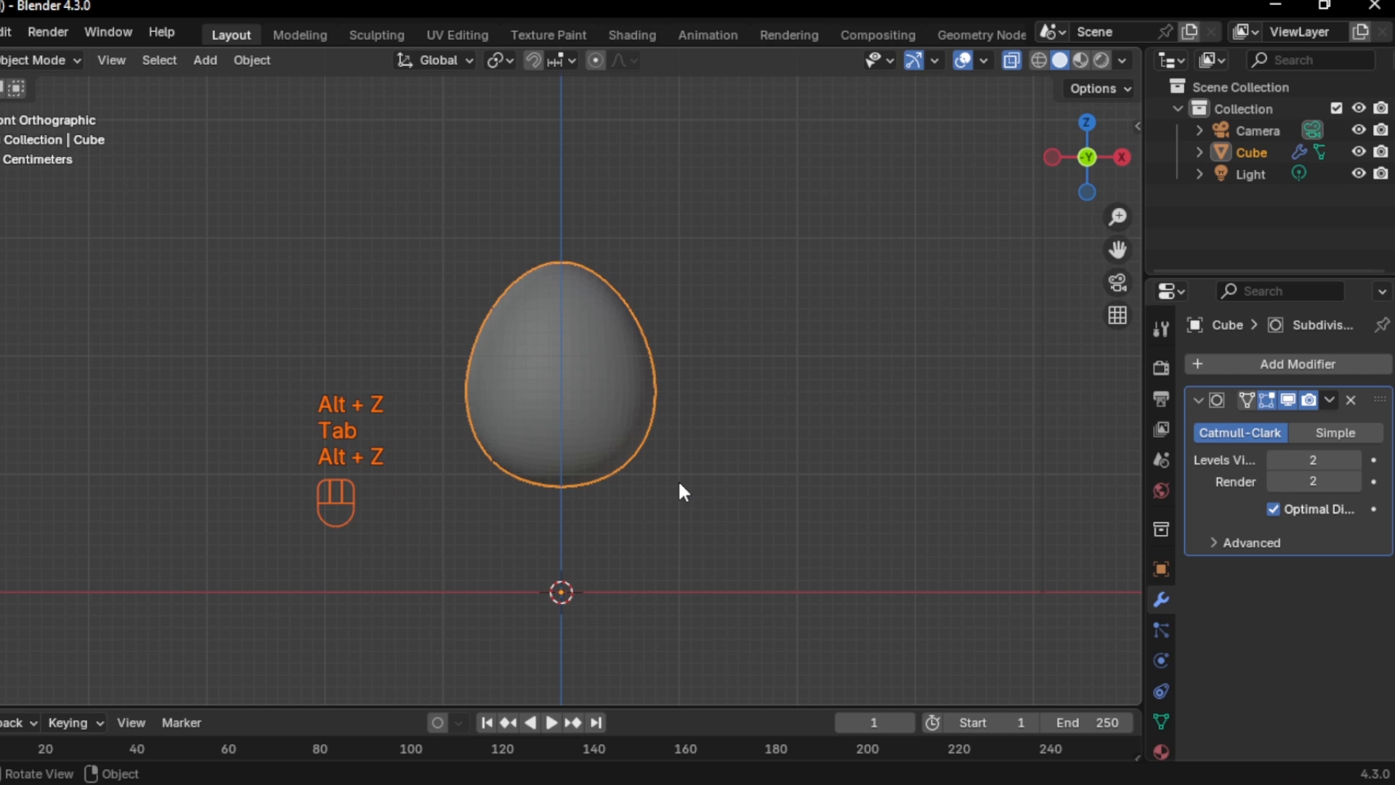
{"action": "key", "text": "Tab"}
{"action": "left_click_drag", "start_coordinate": [422, 197], "coordinate": [551, 518]}
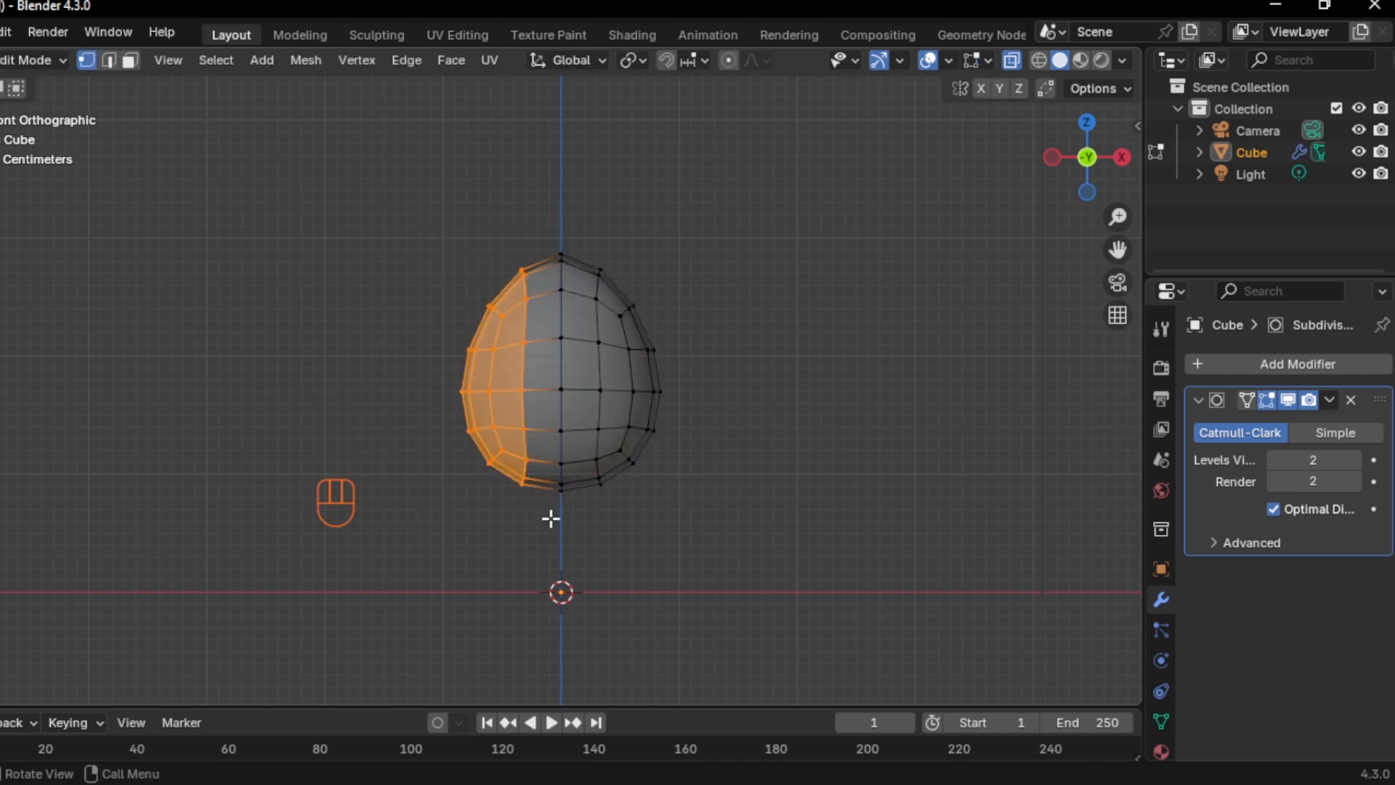
{"action": "key", "text": "x"}
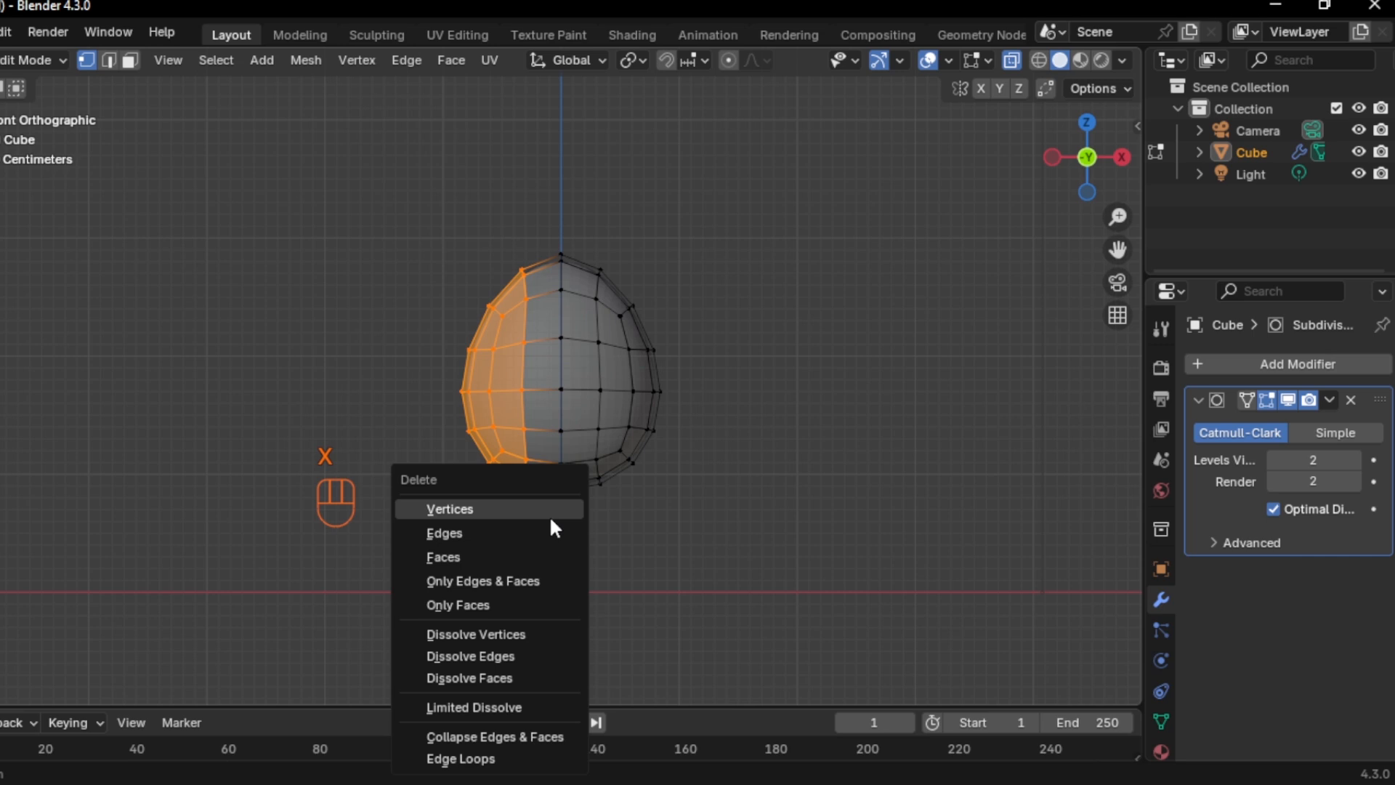
{"action": "left_click", "coordinate": [551, 518]}
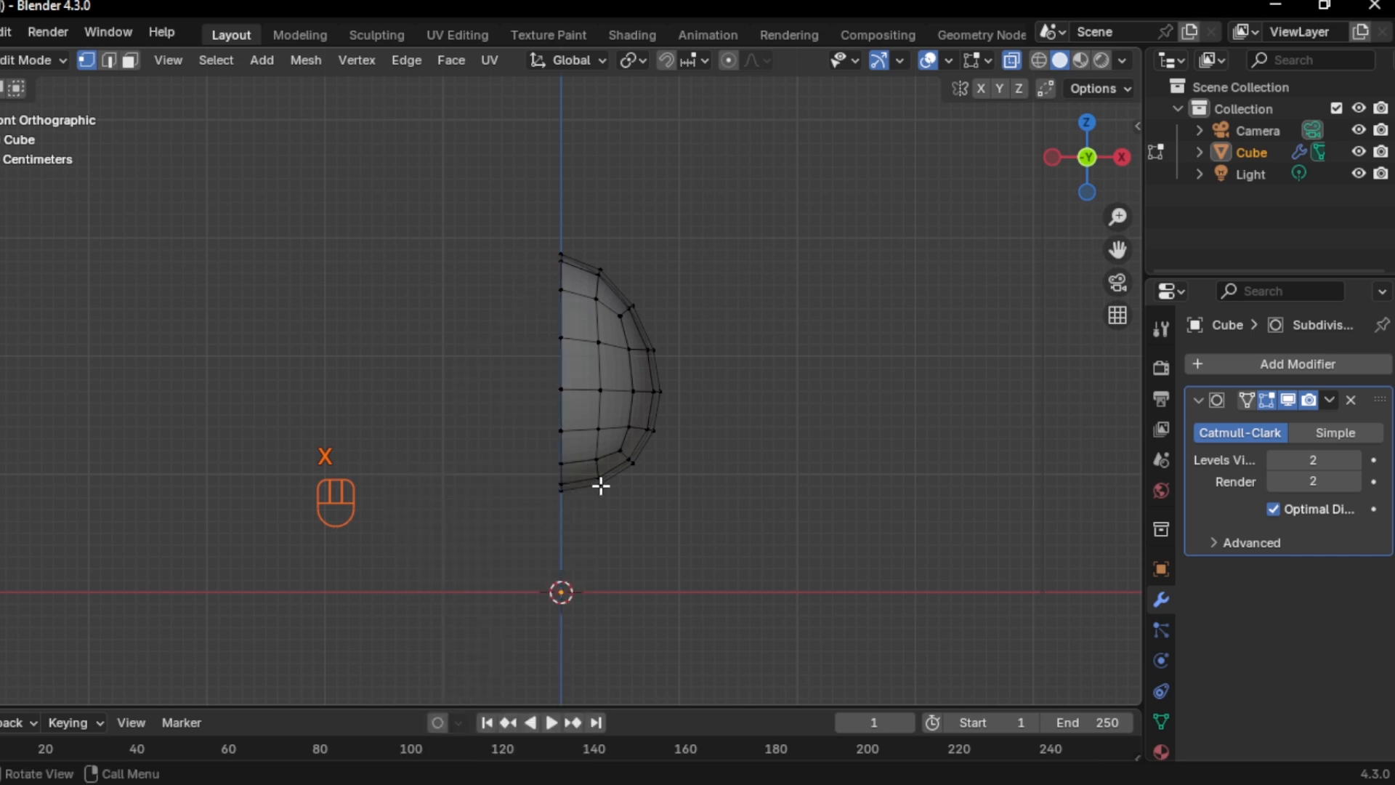
Add a Mirror modifier on the X axis with Clipping enabled and place it above the Subdivision modifier
{"action": "key", "text": "Tab"}
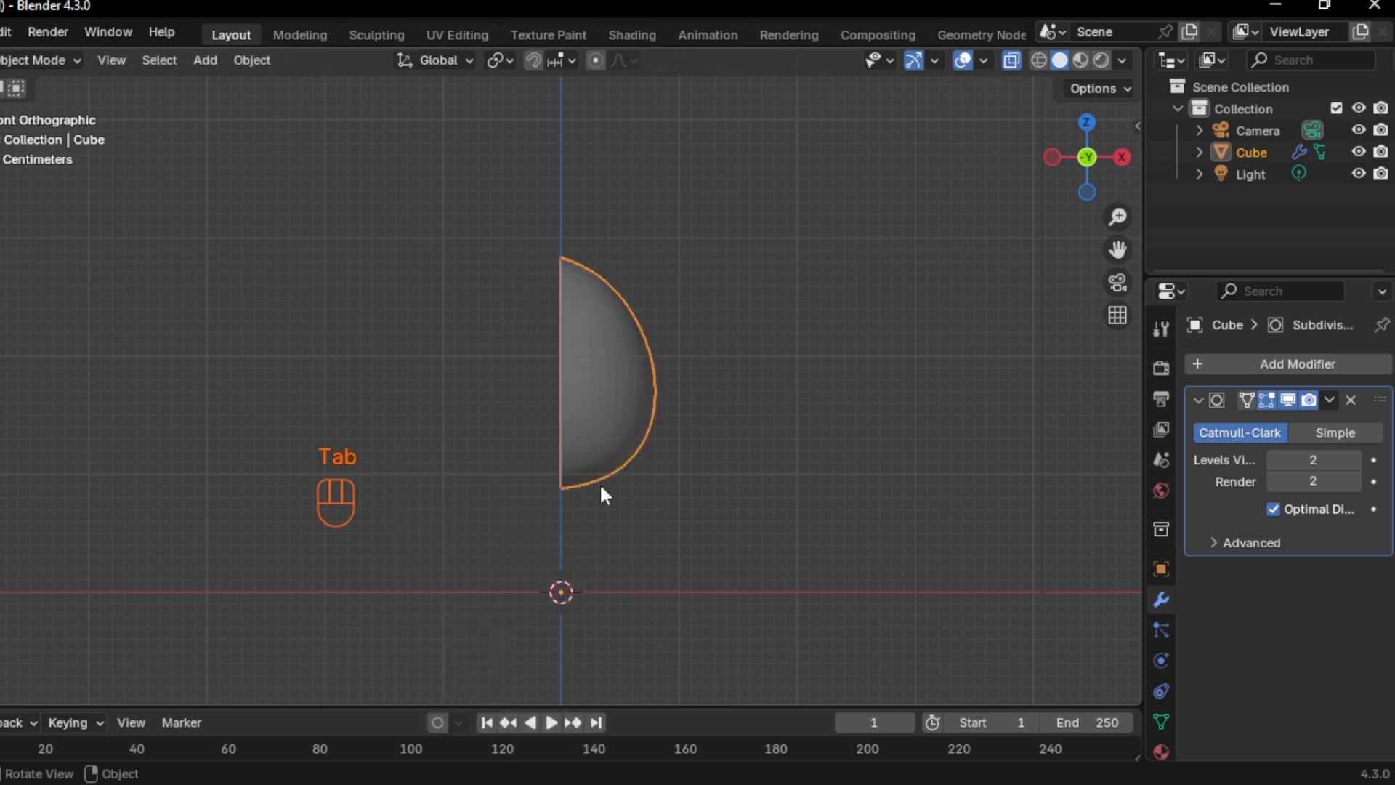
{"action": "key", "text": "alt+z"}
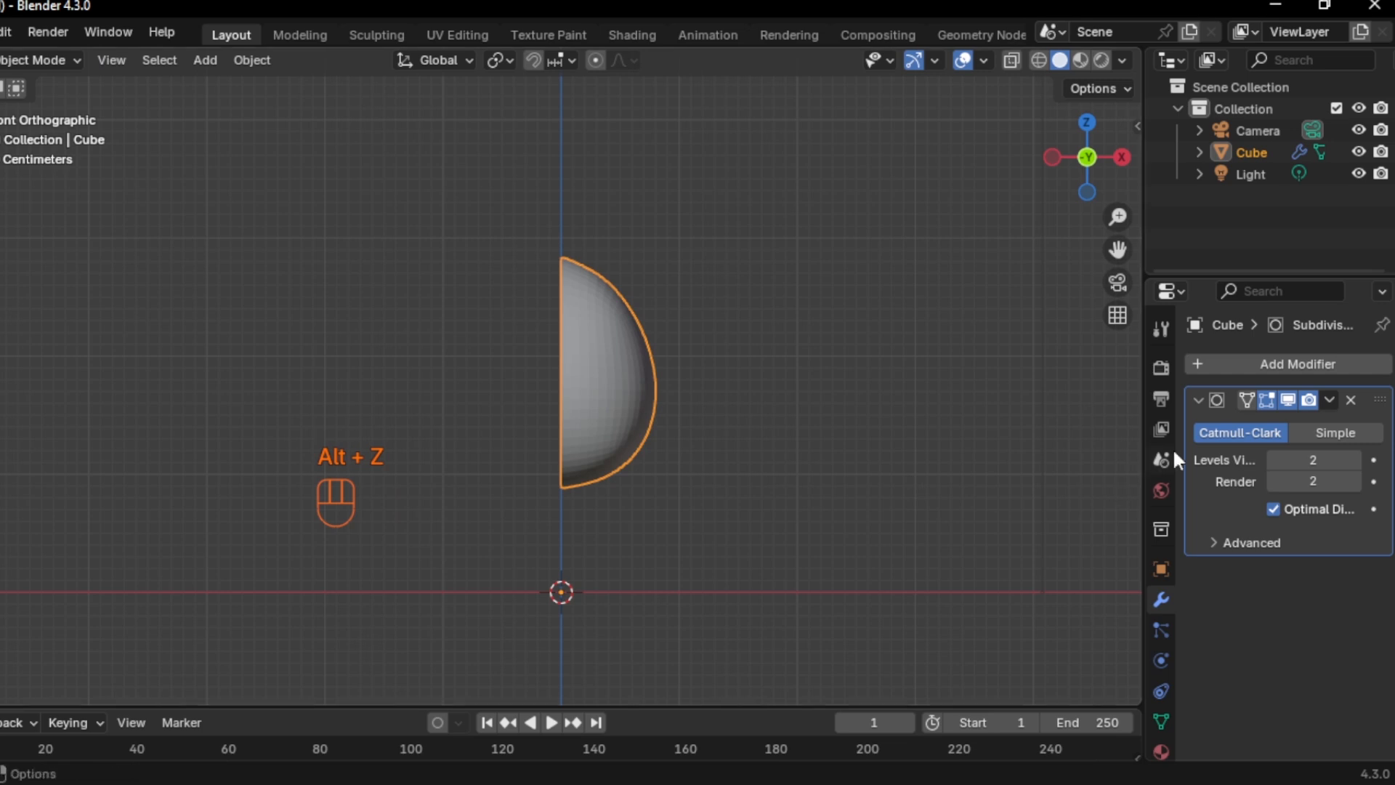
{"action": "left_click", "coordinate": [1283, 361]}
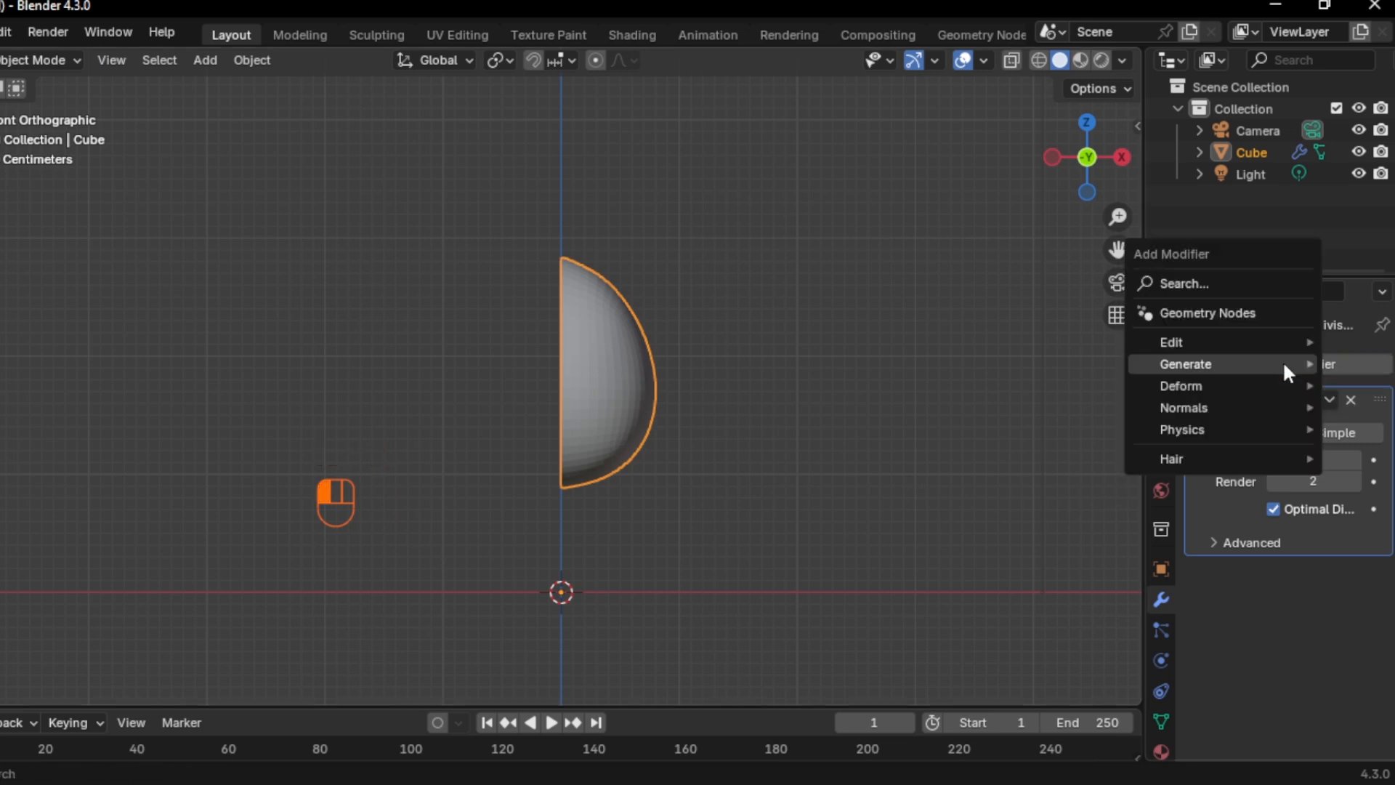
{"action": "mouse_move", "coordinate": [1283, 360]}
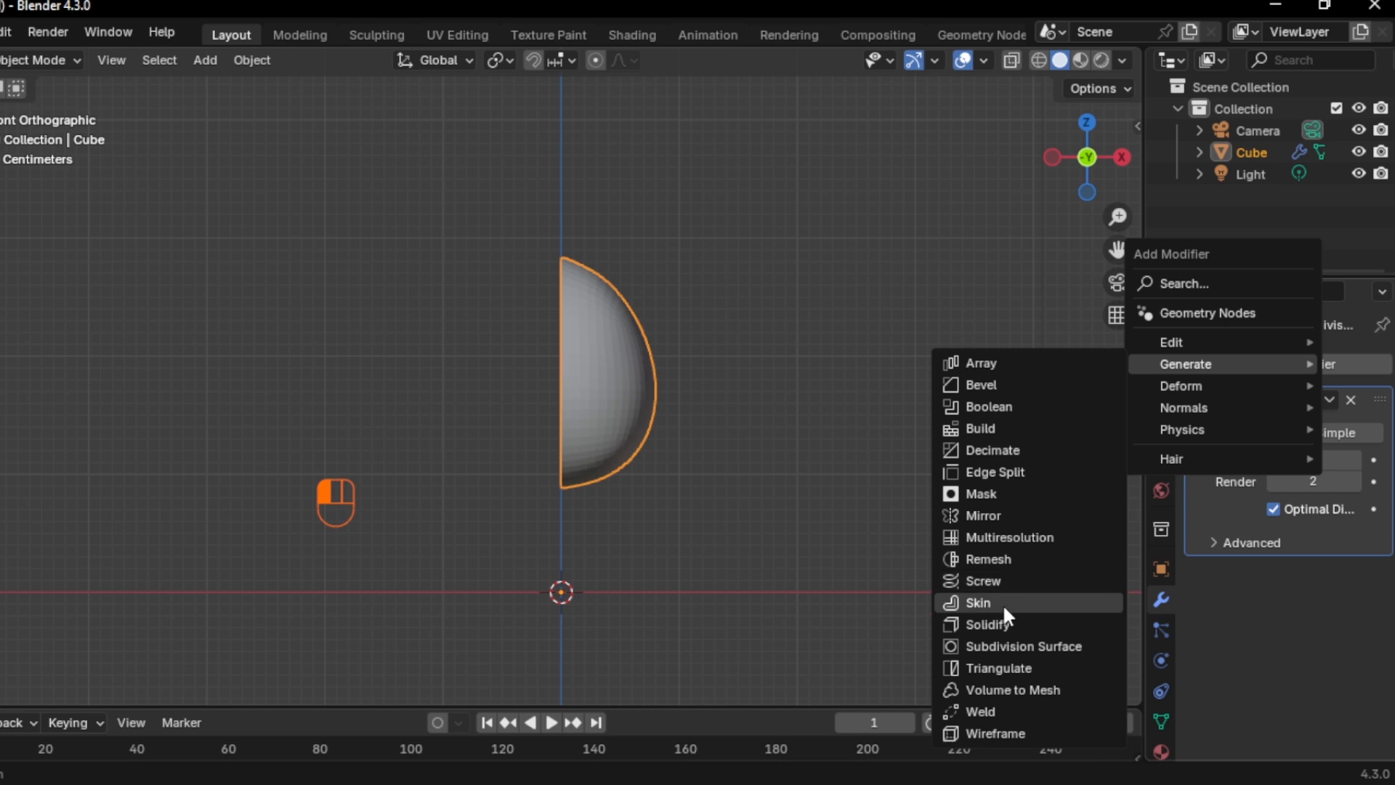
{"action": "left_click", "coordinate": [1021, 512]}
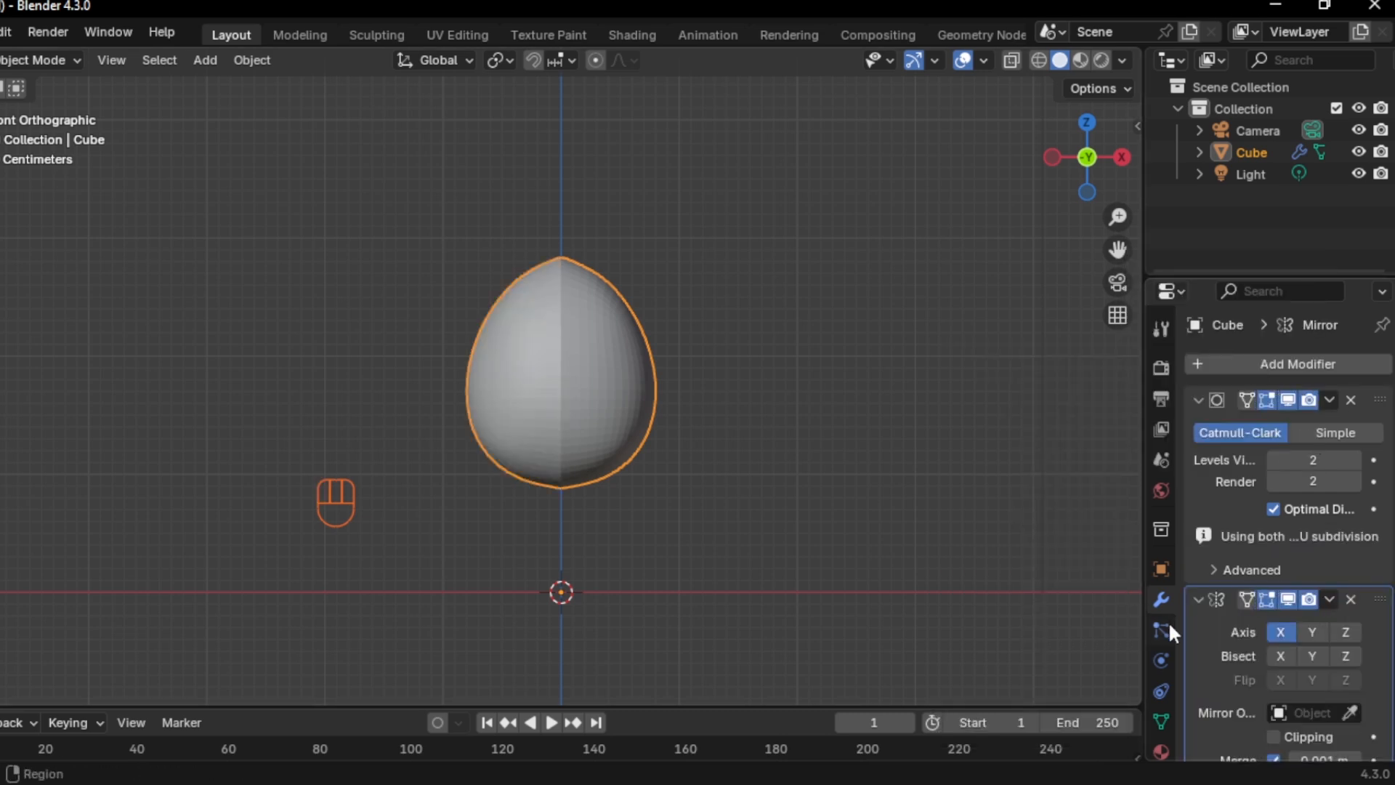
{"action": "scroll", "coordinate": [1222, 702], "scroll_direction": "down", "scroll_amount": 2}
{"action": "left_click", "coordinate": [1275, 693]}
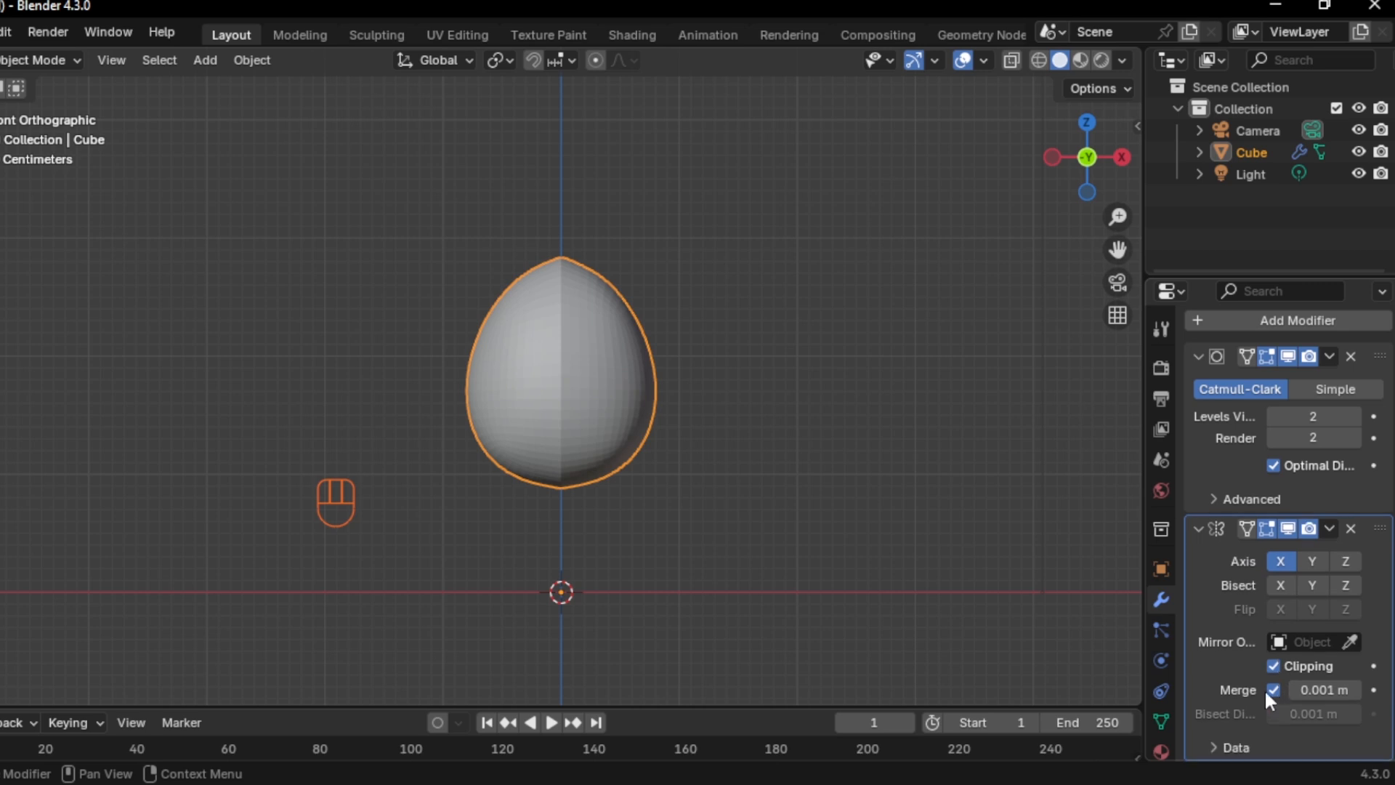
{"action": "left_click_drag", "start_coordinate": [1375, 529], "coordinate": [1358, 384]}
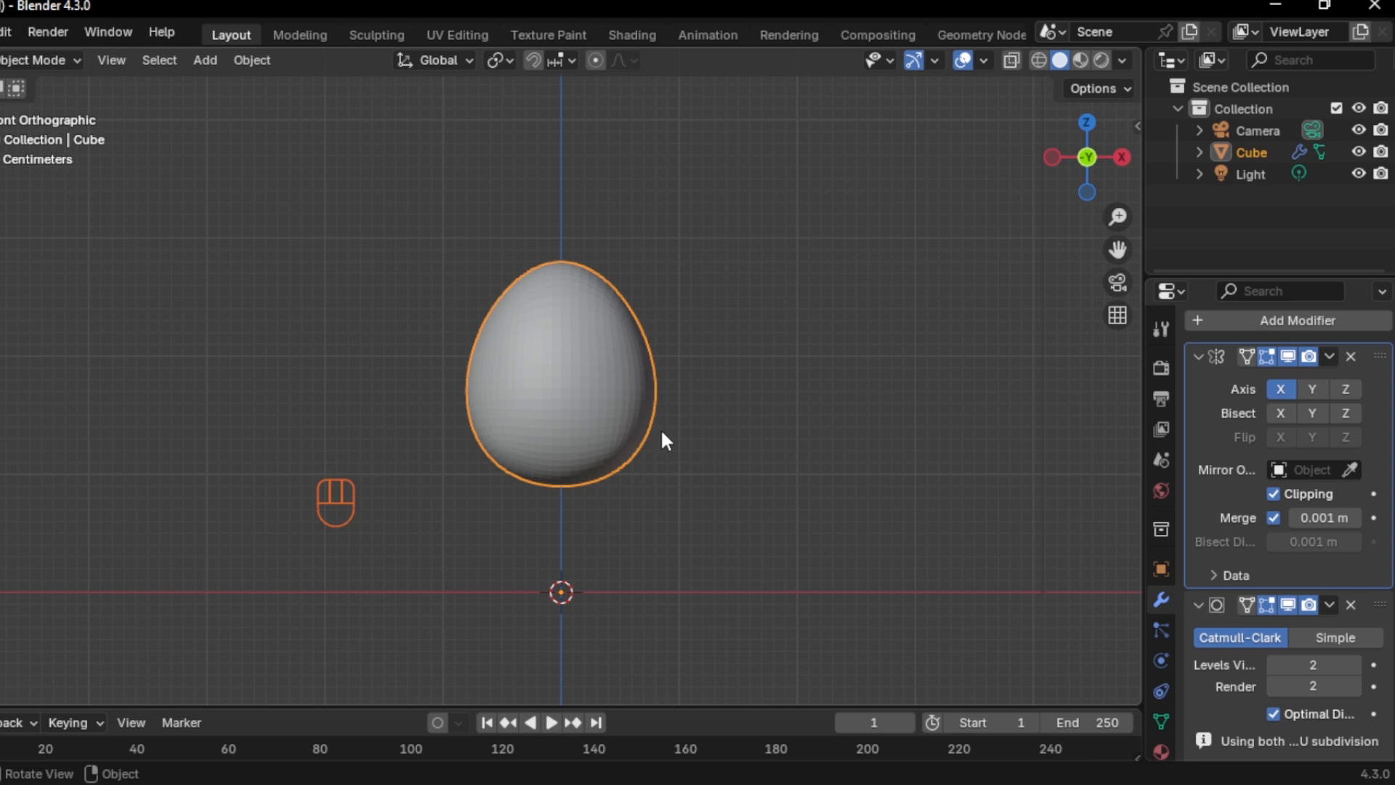
Apply Shade Smooth to the mirrored egg and open its mesh in Edit Mode
{"action": "right_click", "coordinate": [576, 302]}
{"action": "left_click", "coordinate": [574, 299]}
{"action": "key", "text": "Tab"}
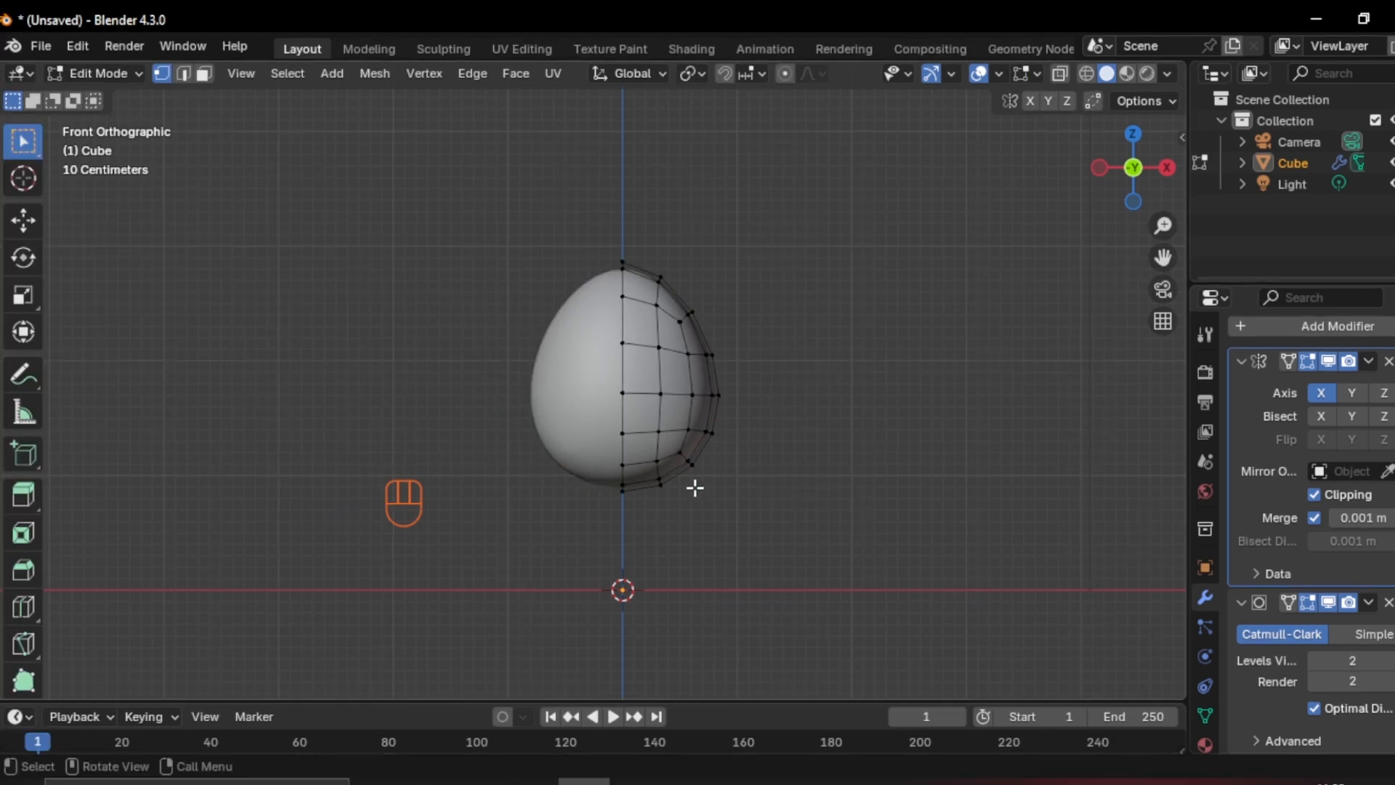
Delete the centre vertex in the lower part of the egg's side to open a leg hole
{"action": "key", "text": "KP_3"}
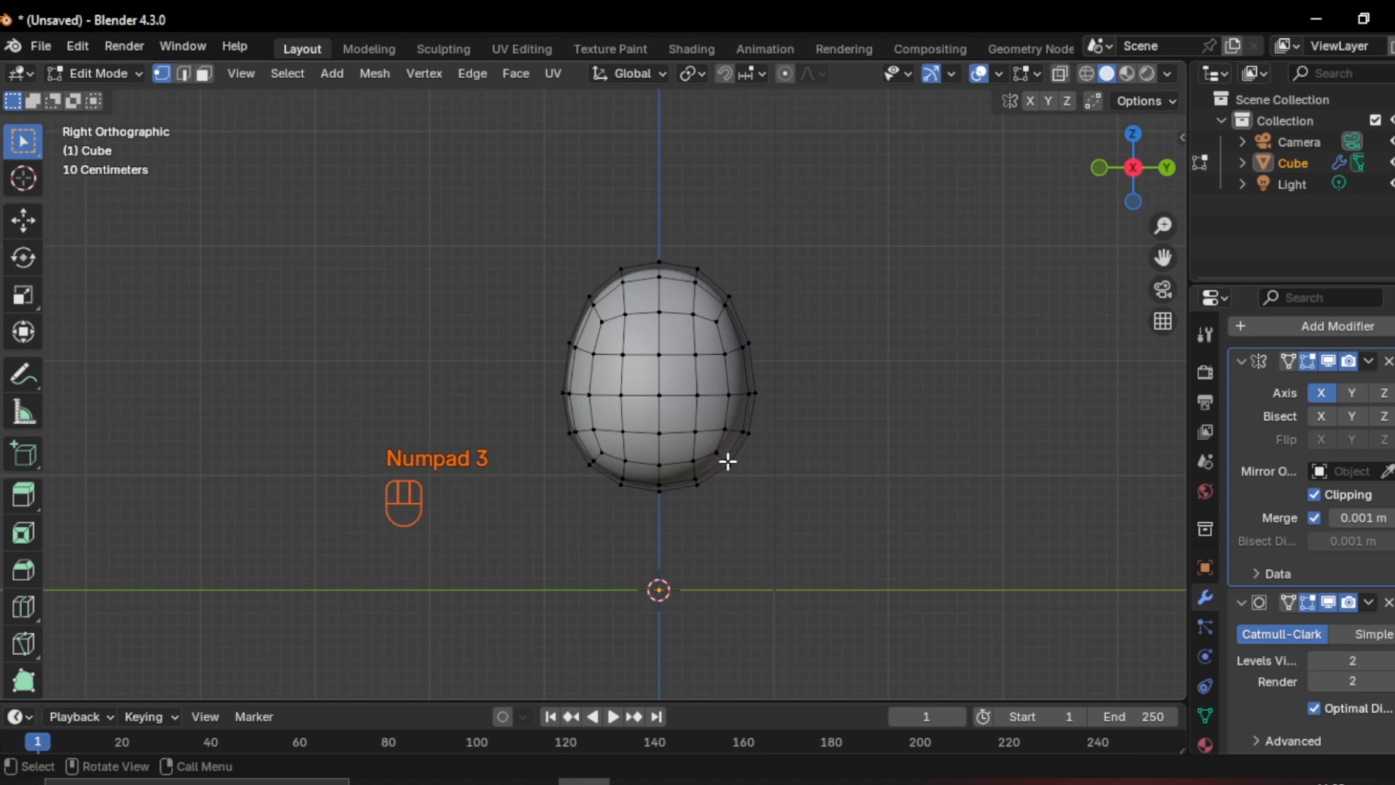
{"action": "left_click", "coordinate": [661, 464]}
{"action": "key", "text": "x"}
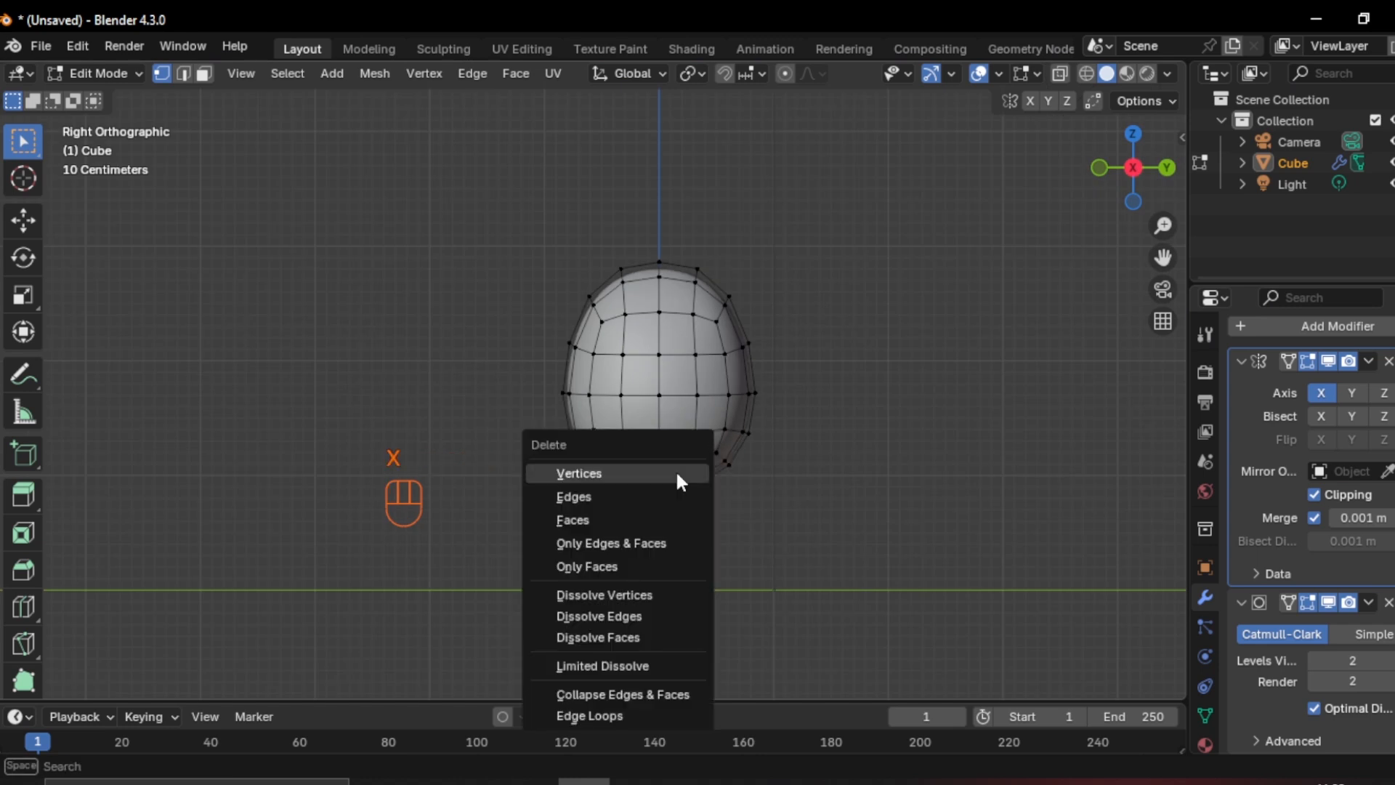
{"action": "left_click", "coordinate": [681, 482]}
{"action": "middle_click_drag", "start_coordinate": [704, 470], "coordinate": [666, 440]}
{"action": "scroll", "coordinate": [702, 434], "scroll_direction": "up", "scroll_amount": 1}
{"action": "mouse_move", "coordinate": [666, 440]}
{"action": "middle_mouse_down"}
{"action": "mouse_move", "coordinate": [692, 452]}
{"action": "mouse_move", "coordinate": [685, 461]}
{"action": "middle_mouse_up"}
Select the boundary edge loop of the leg hole and round it with the To Sphere transform
{"action": "left_click", "coordinate": [687, 429]}
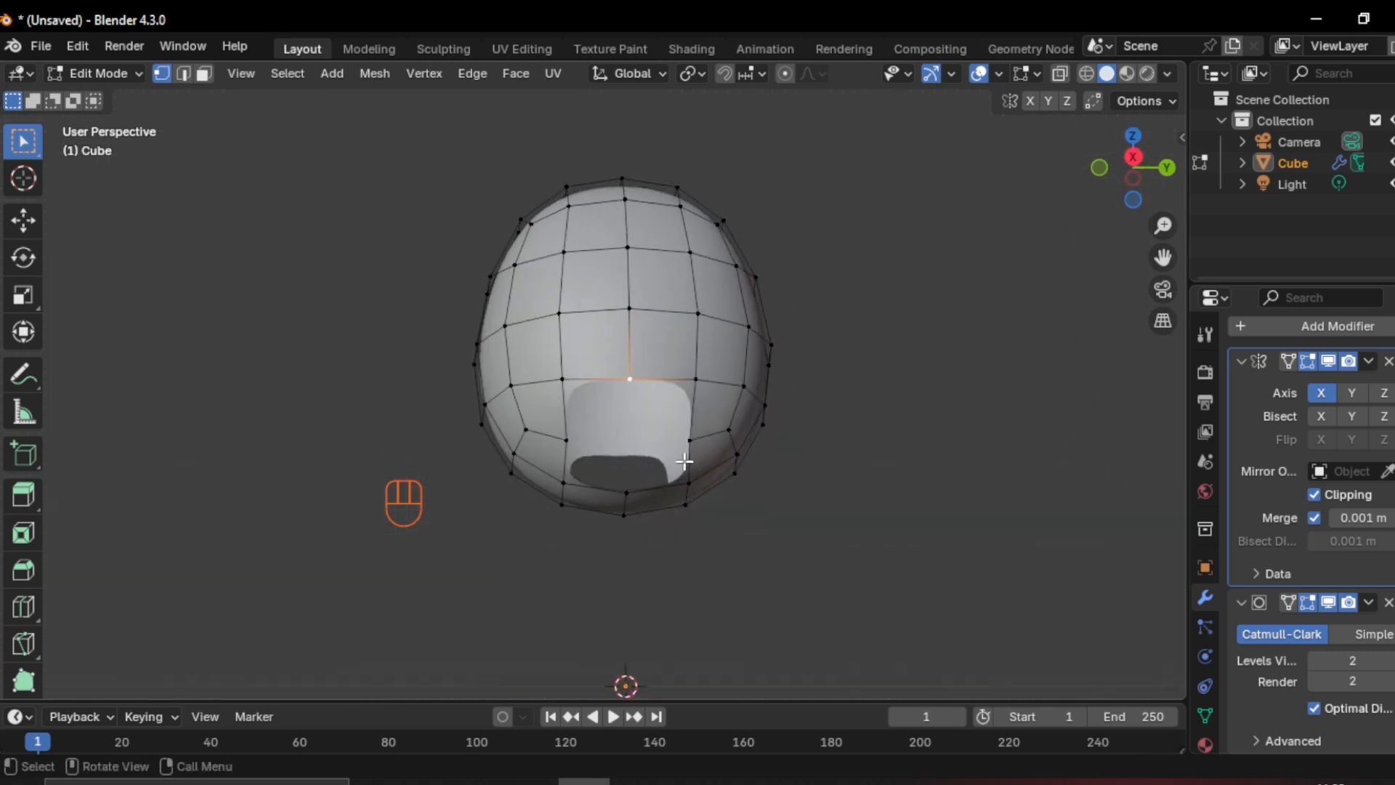
{"action": "left_click", "coordinate": [694, 445], "text": "alt"}
{"action": "left_click", "coordinate": [694, 427], "text": "alt"}
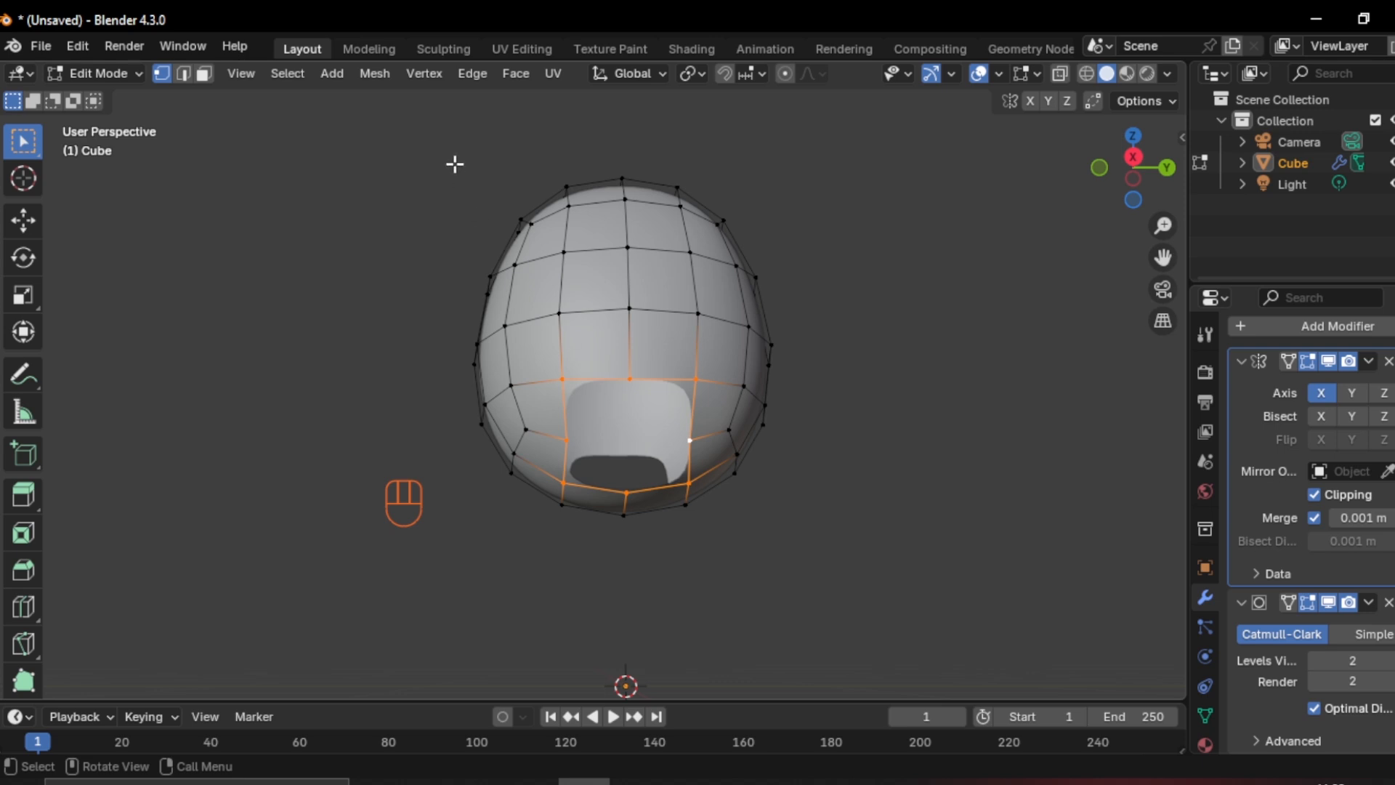
{"action": "middle_click_drag", "start_coordinate": [500, 334], "coordinate": [439, 144]}
{"action": "left_click", "coordinate": [374, 73]}
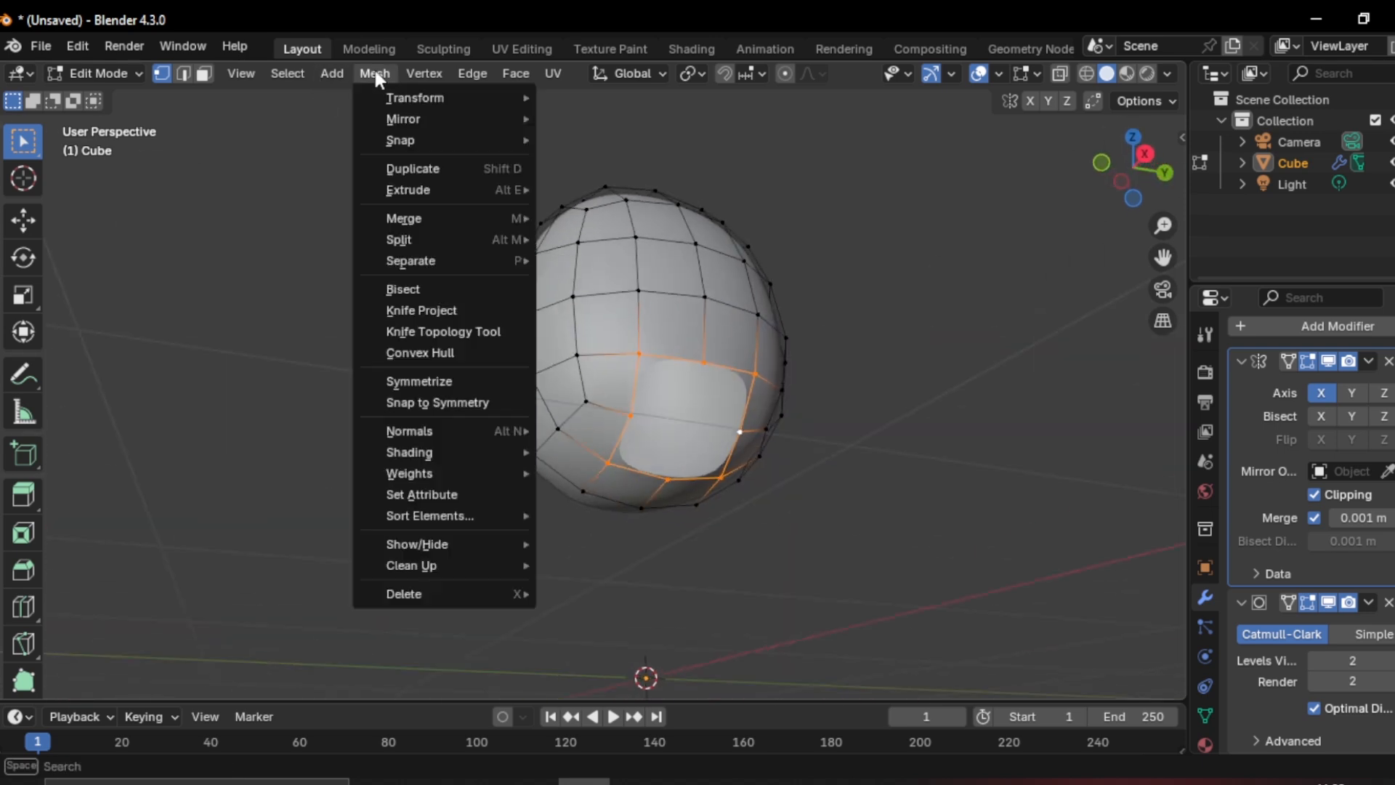
{"action": "mouse_move", "coordinate": [384, 98]}
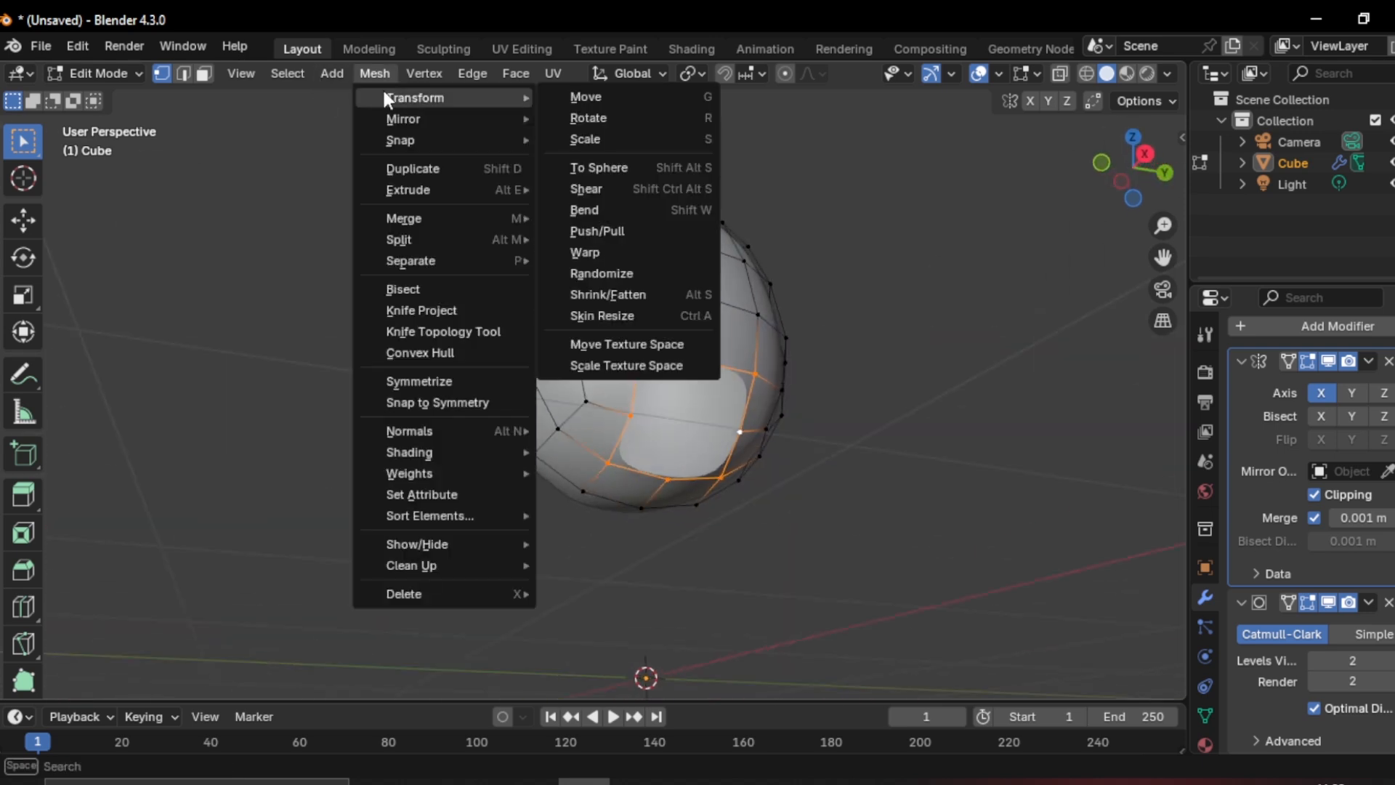
{"action": "left_click", "coordinate": [623, 166]}
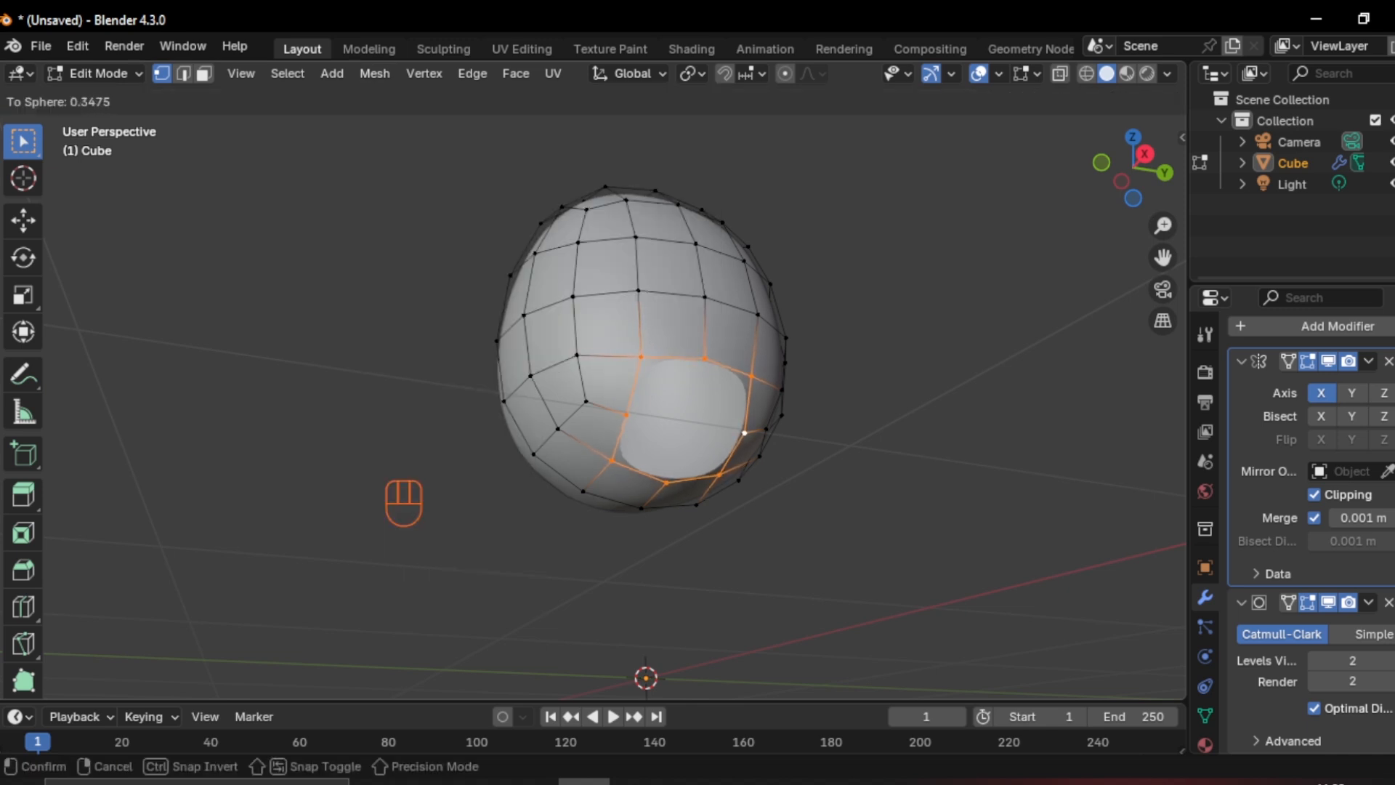
{"action": "left_click", "coordinate": [865, 358]}
Move the leg hole's edge loop down in front view, and rotate and scale it to level the opening
{"action": "middle_click_drag", "start_coordinate": [770, 355], "coordinate": [844, 508]}
{"action": "key", "text": "KP_1"}
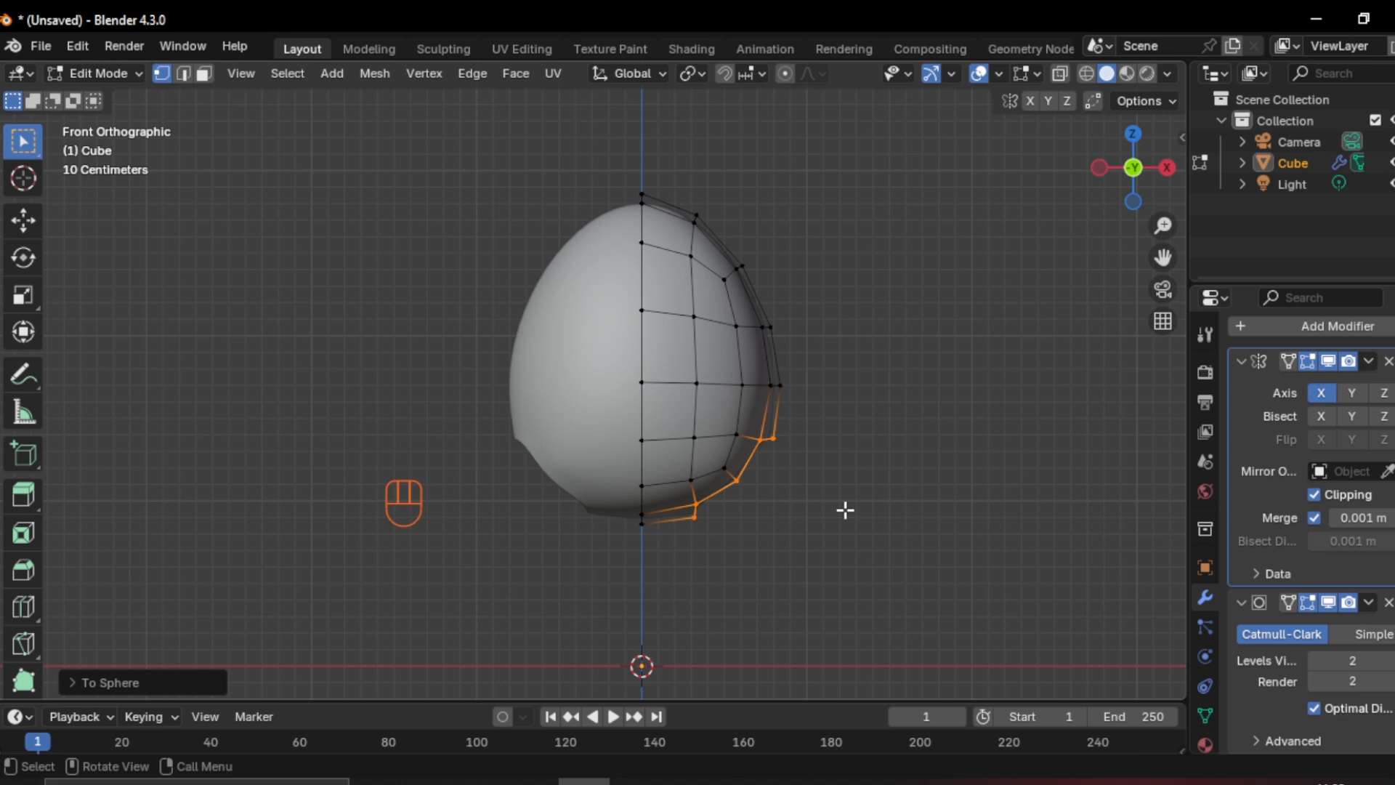
{"action": "key", "text": "g"}
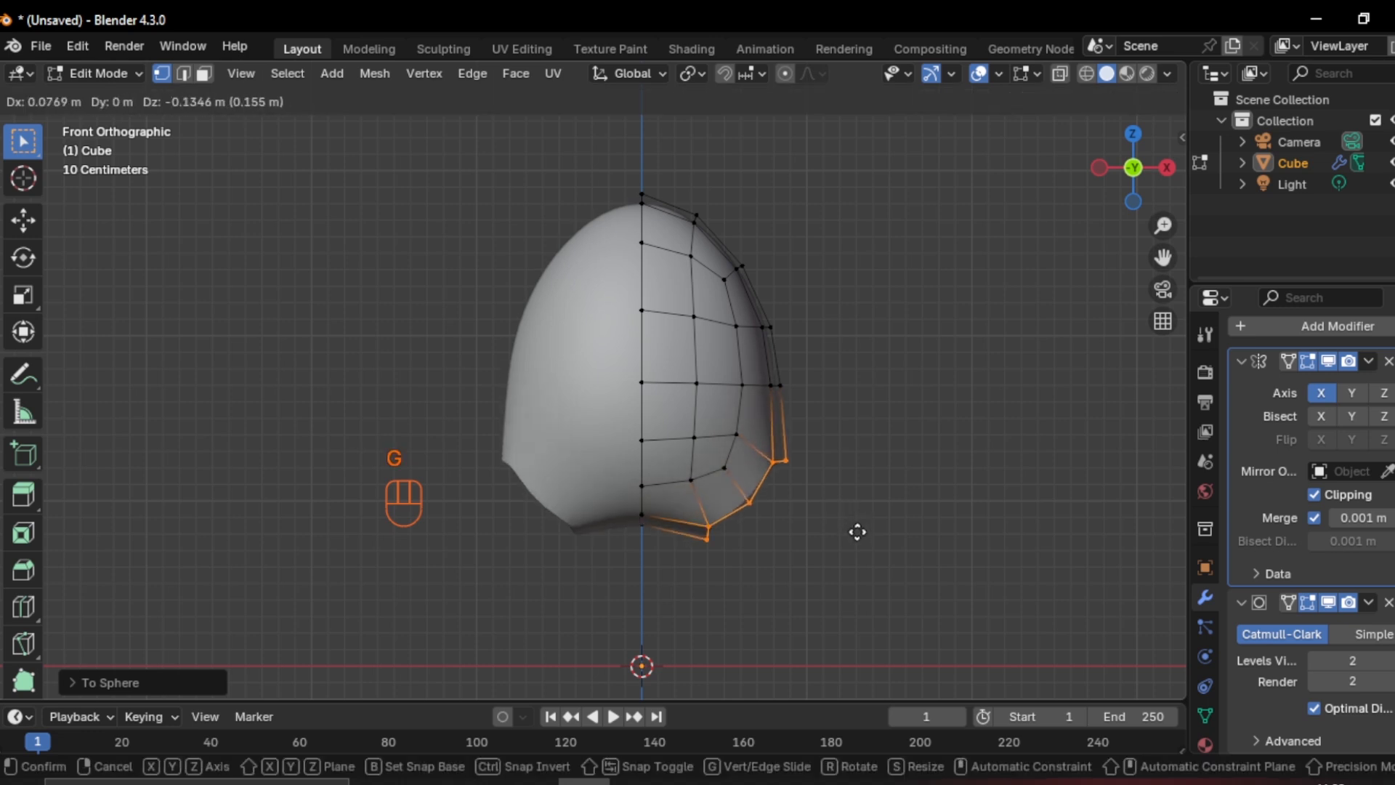
{"action": "left_click", "coordinate": [848, 538]}
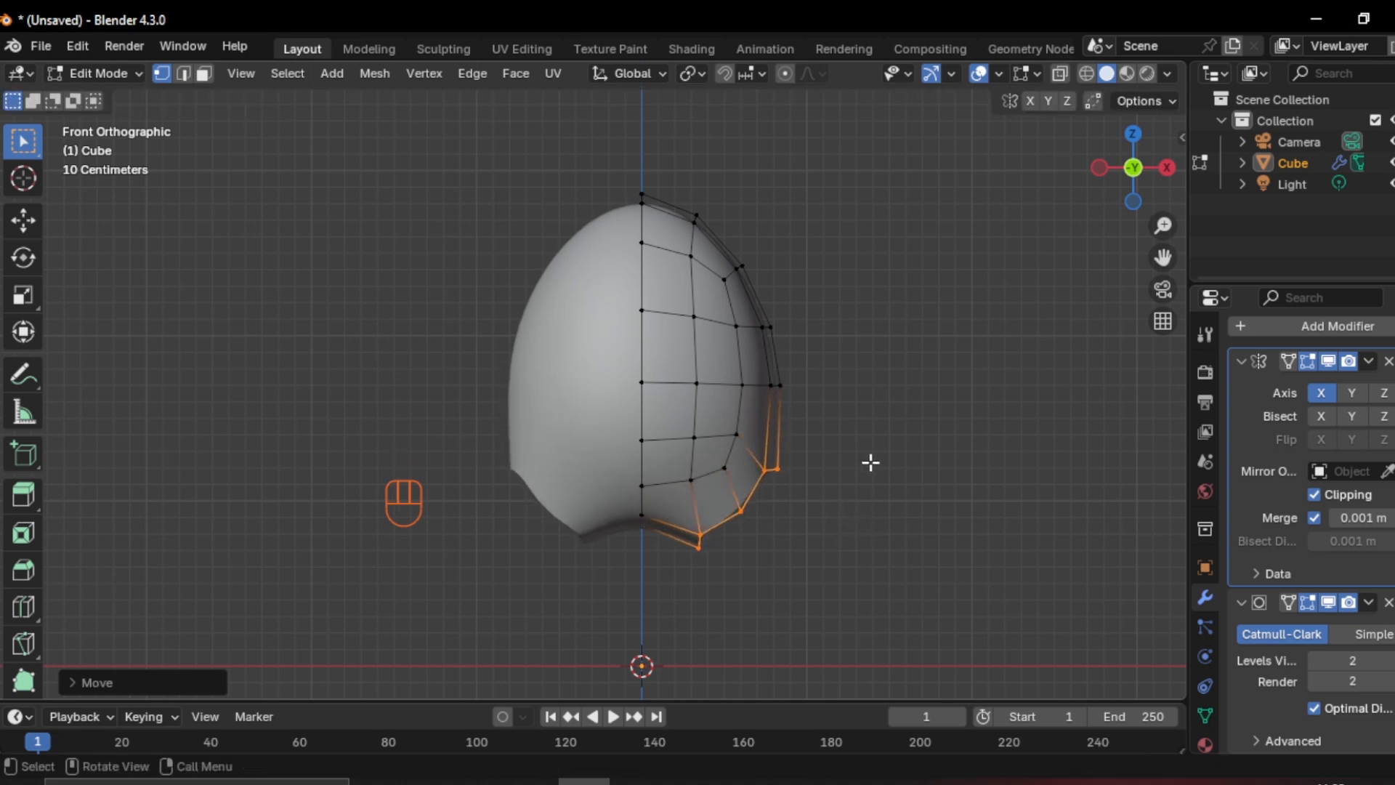
{"action": "key", "text": "r"}
{"action": "left_click", "coordinate": [876, 530]}
{"action": "key", "text": "s"}
{"action": "left_click", "coordinate": [857, 559]}
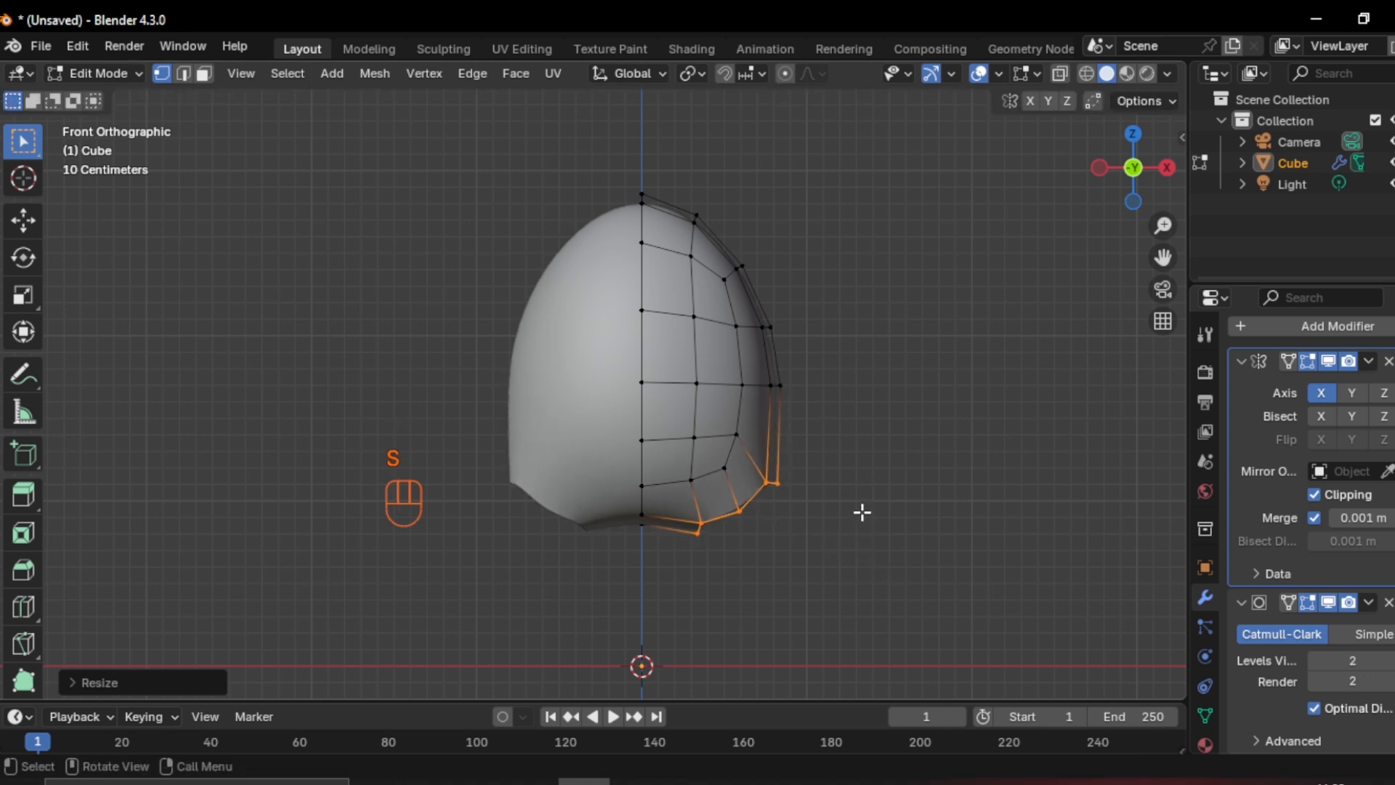
Shift the leg opening's edge loop inward along X and rotate it slightly flatter
{"action": "key", "text": "g"}
{"action": "key", "text": "x"}
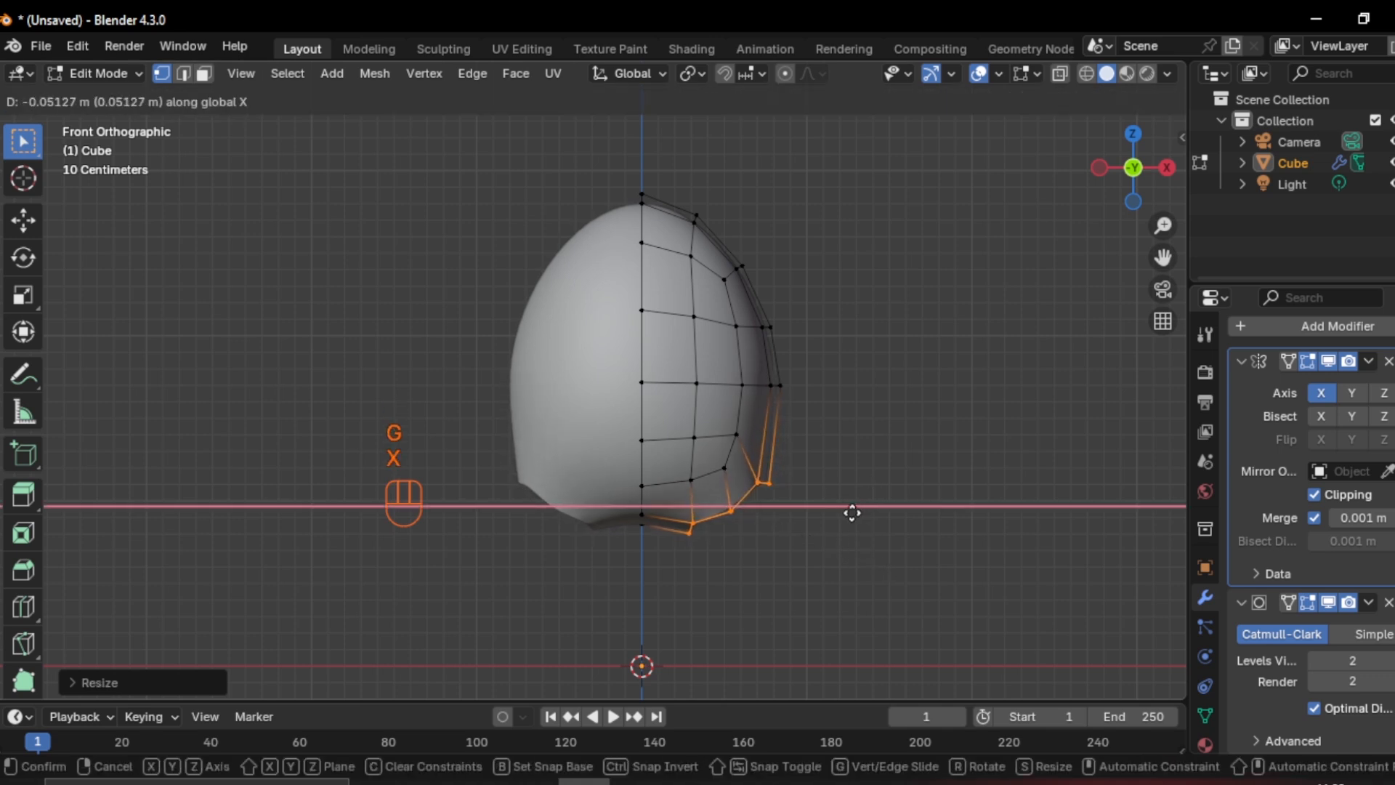
{"action": "left_click", "coordinate": [849, 513]}
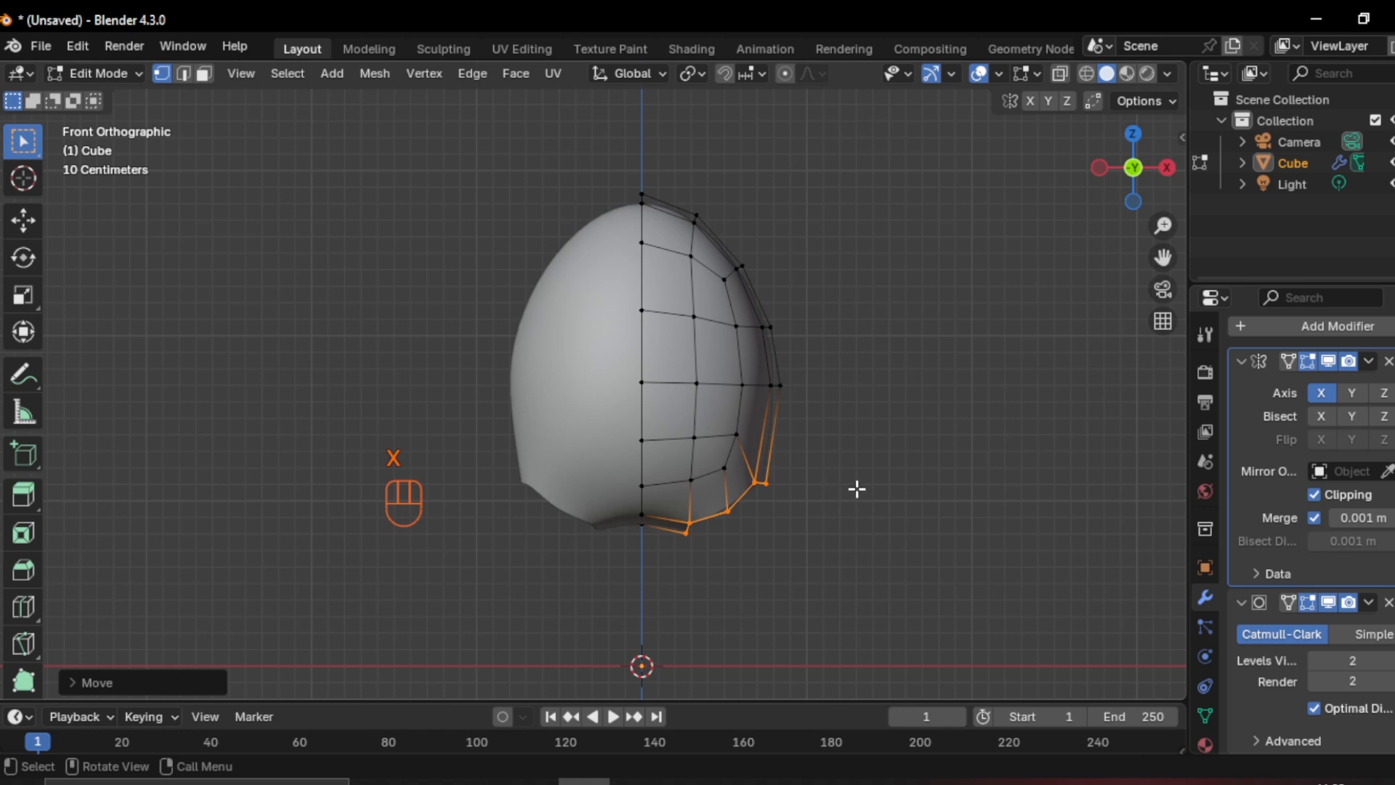
{"action": "key", "text": "r"}
{"action": "left_click", "coordinate": [850, 518]}
{"action": "key", "text": "g"}
{"action": "key", "text": "z"}
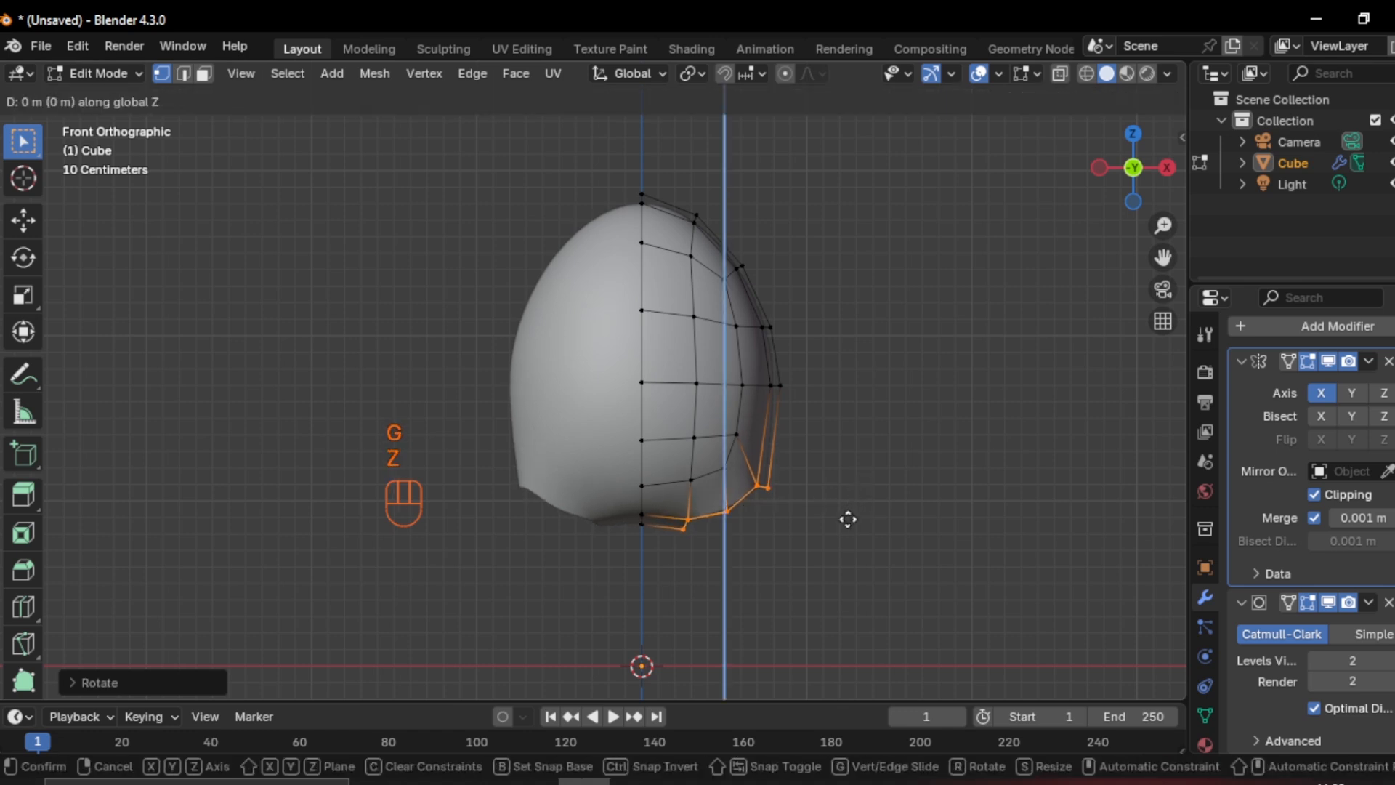
{"action": "key", "text": "g"}
{"action": "key", "text": "x"}
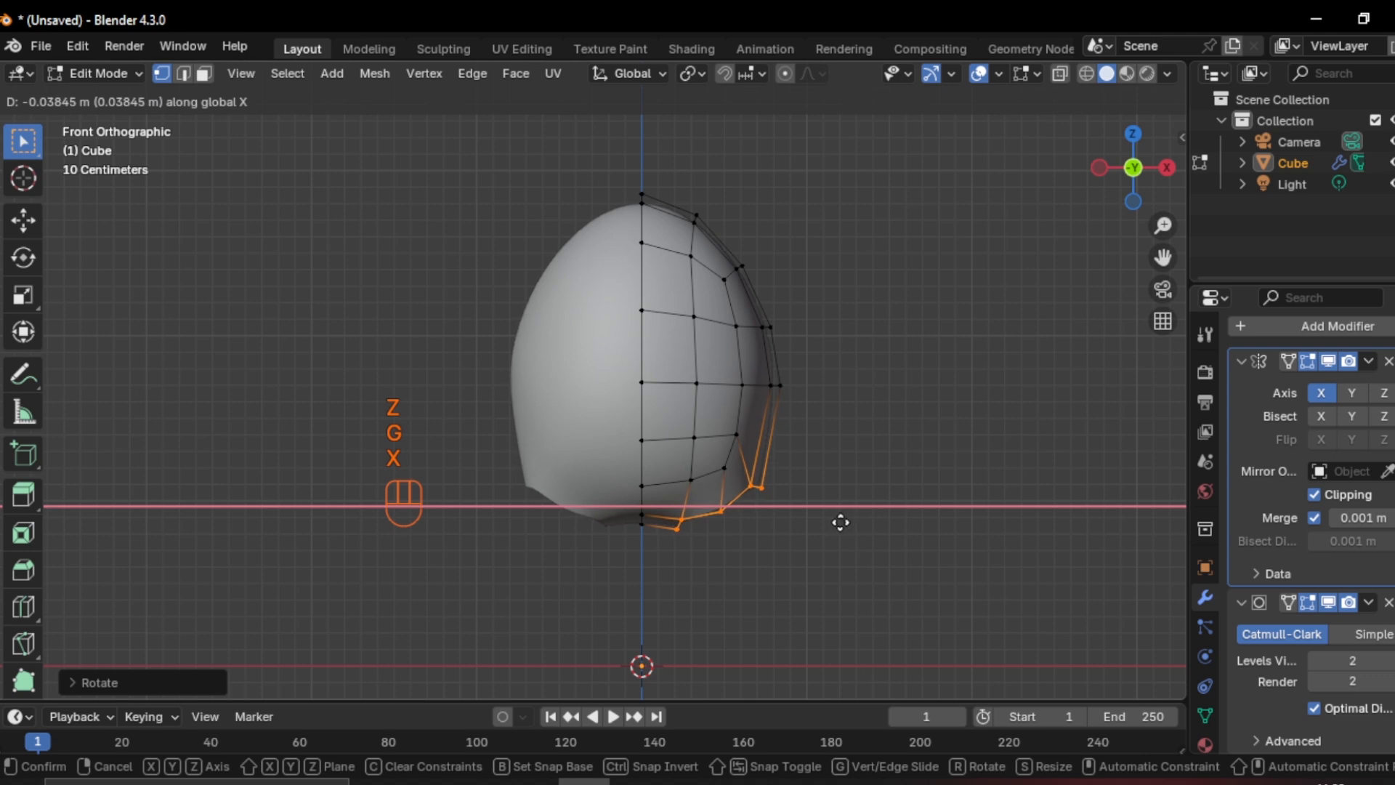
{"action": "left_click", "coordinate": [840, 521]}
Extrude the leg opening's edge loop a short way down along Z and flatten it with a Z scale of 0
{"action": "key", "text": "e"}
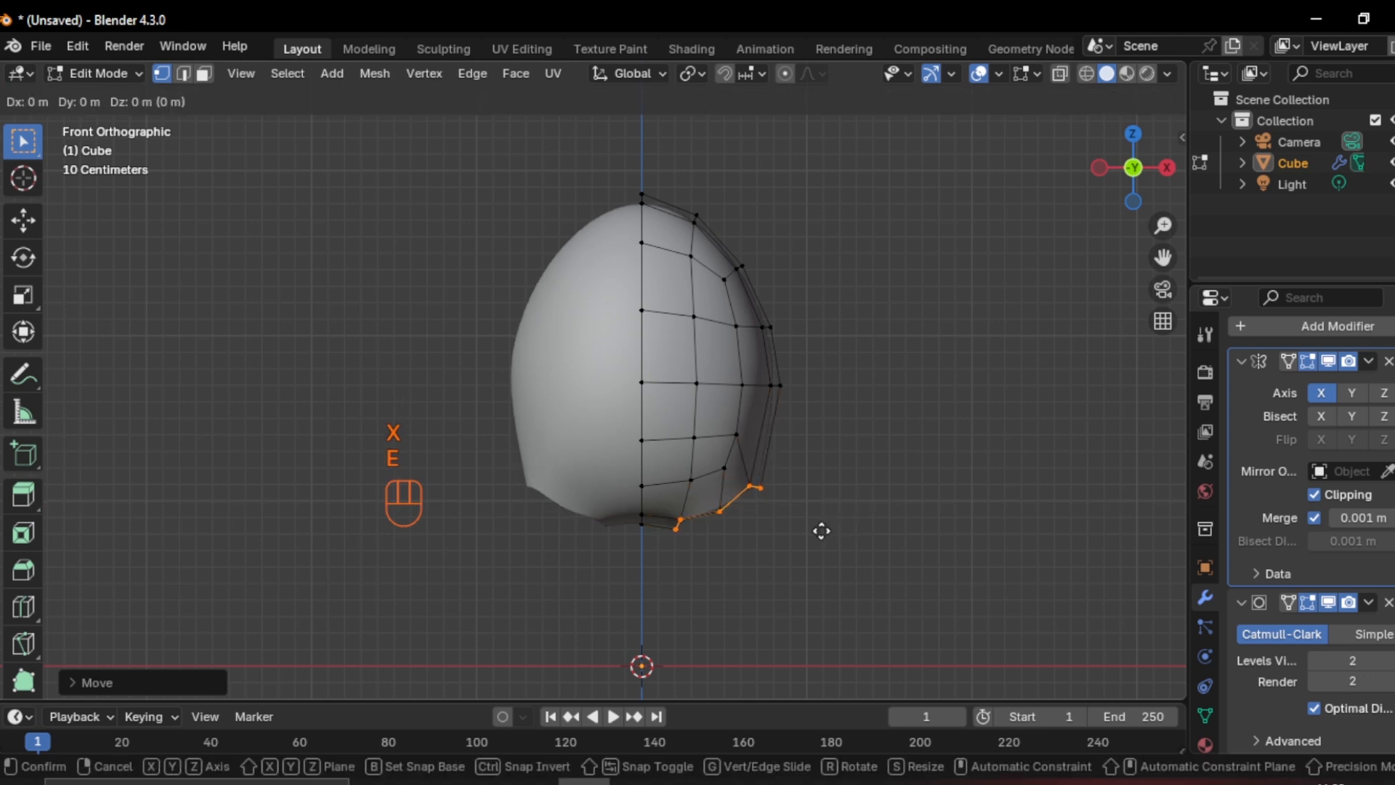
{"action": "key", "text": "z"}
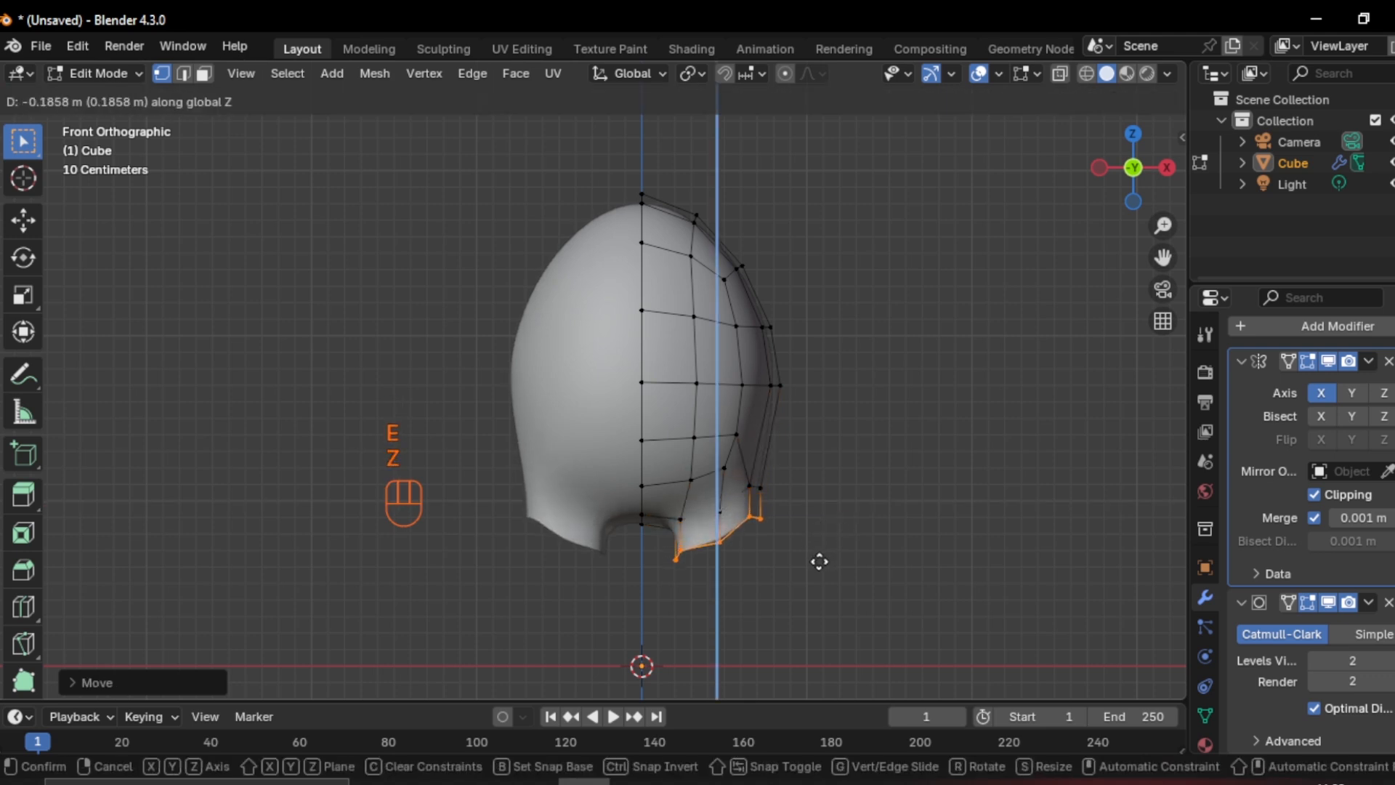
{"action": "left_click", "coordinate": [818, 571]}
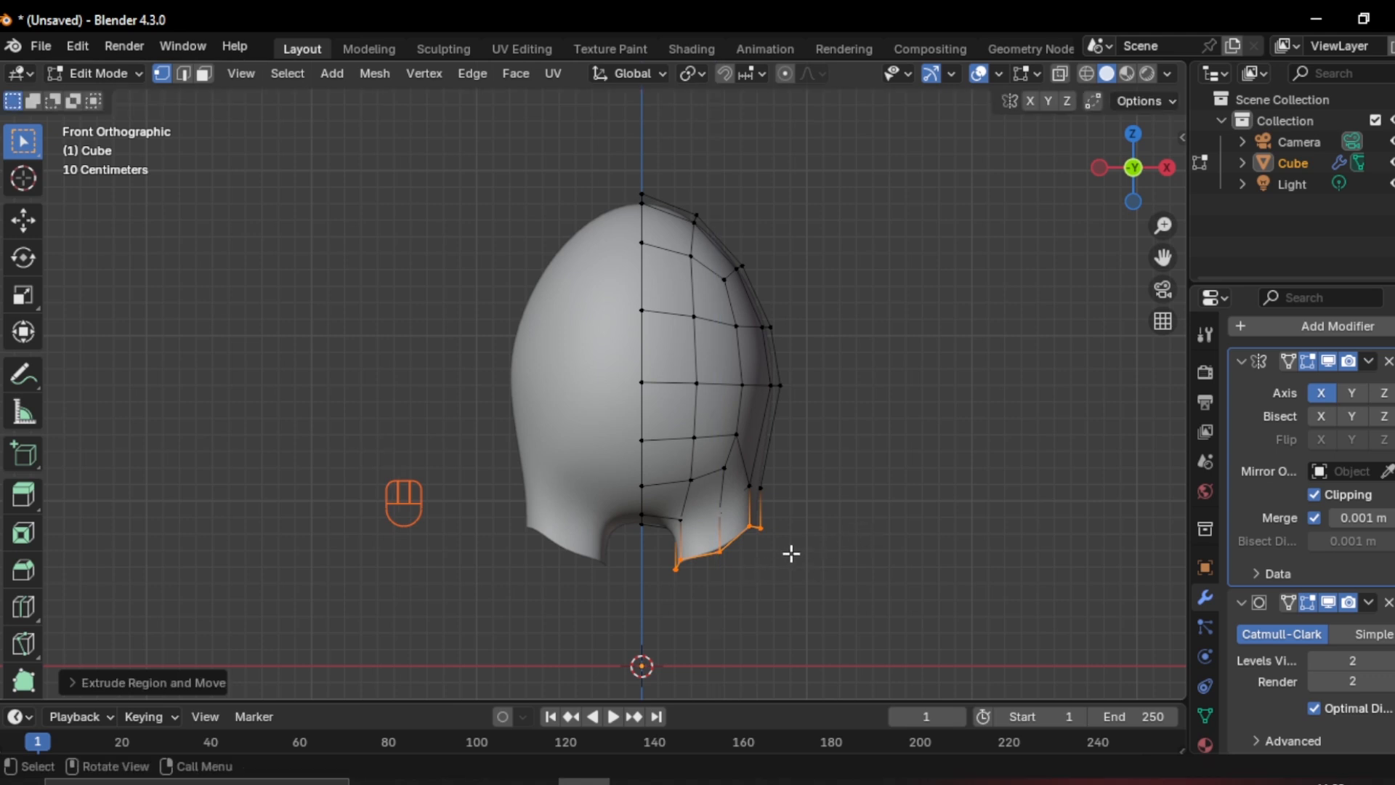
{"action": "key", "text": "s"}
{"action": "key", "text": "z"}
{"action": "key", "text": "0"}
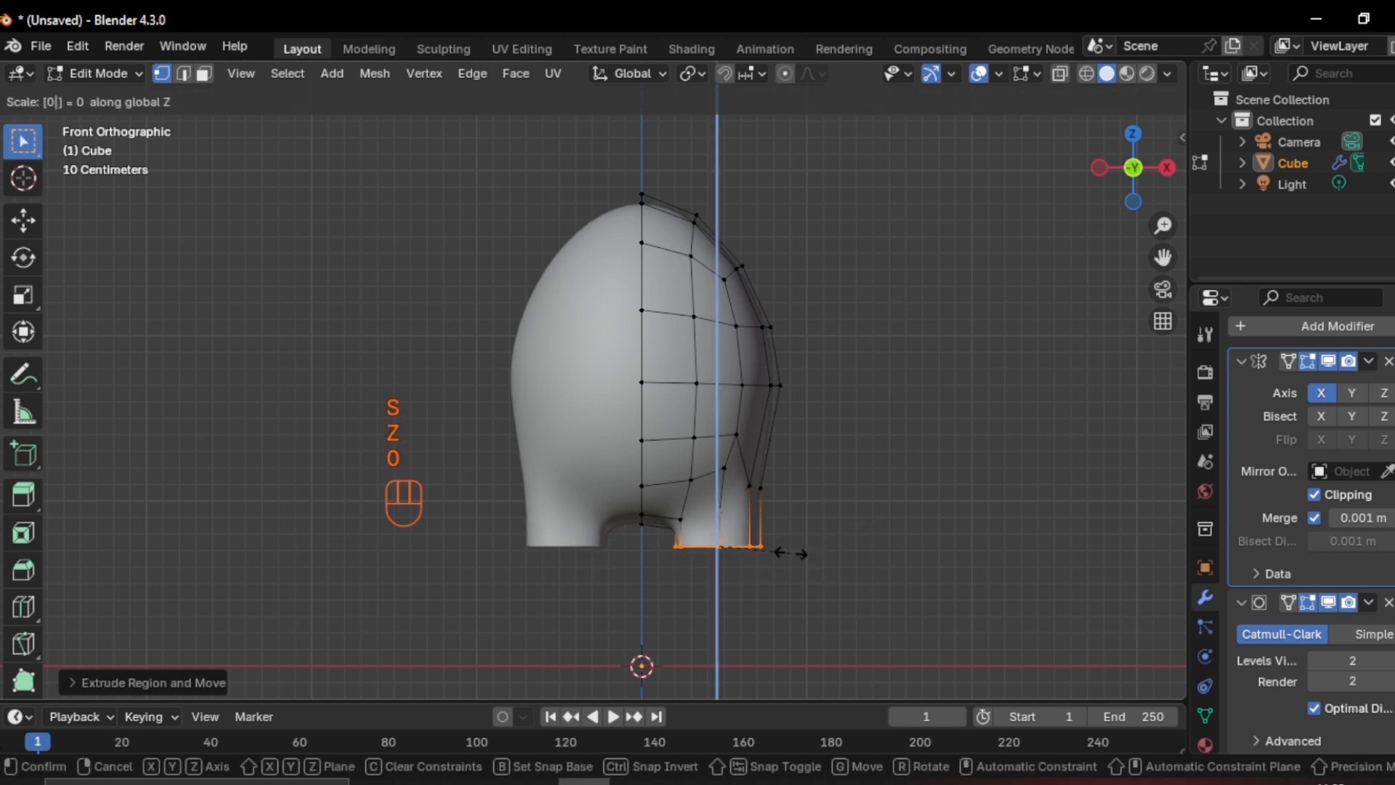
{"action": "left_click", "coordinate": [792, 554]}
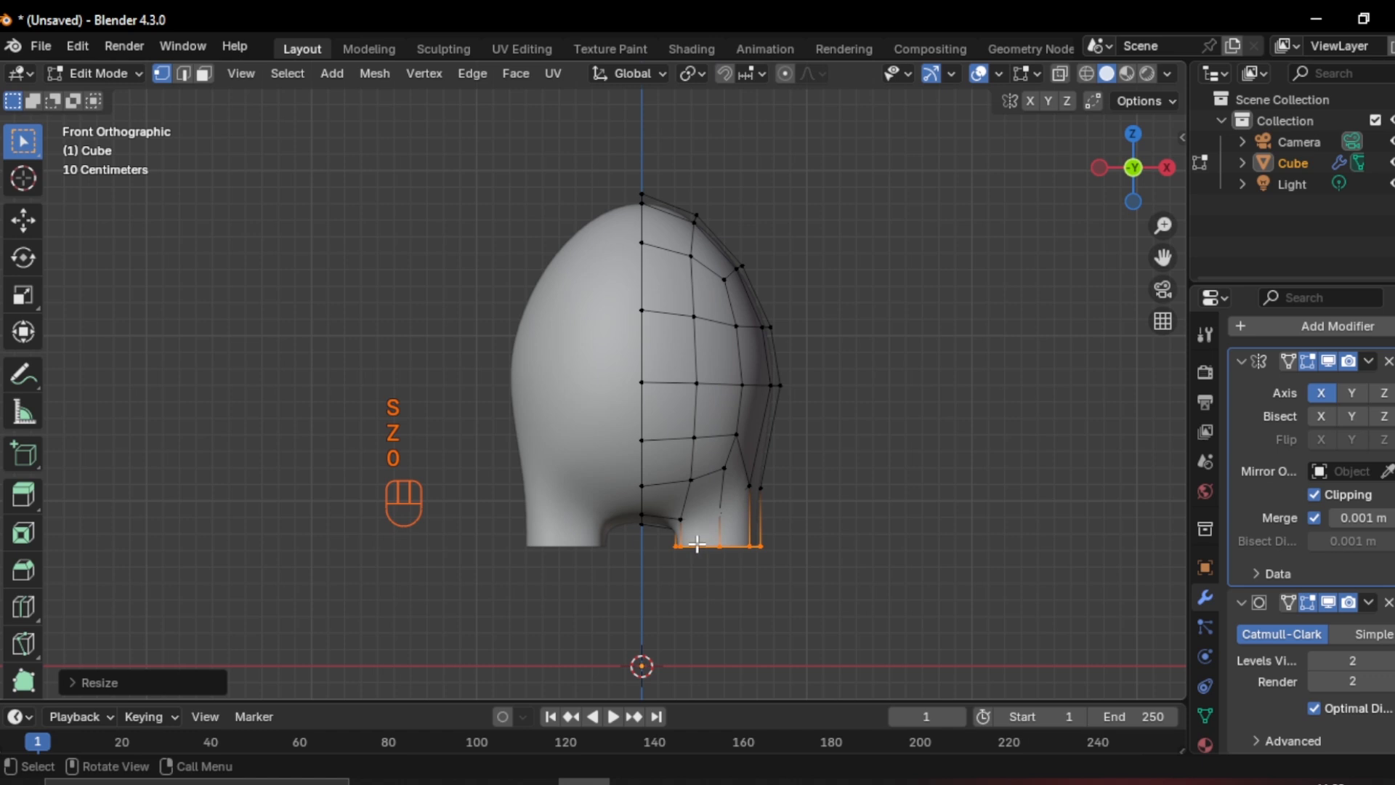
Enable the Subdivision modifier's on-cage display and slide the inner crotch vertex towards the centre line
{"action": "left_click", "coordinate": [1290, 601]}
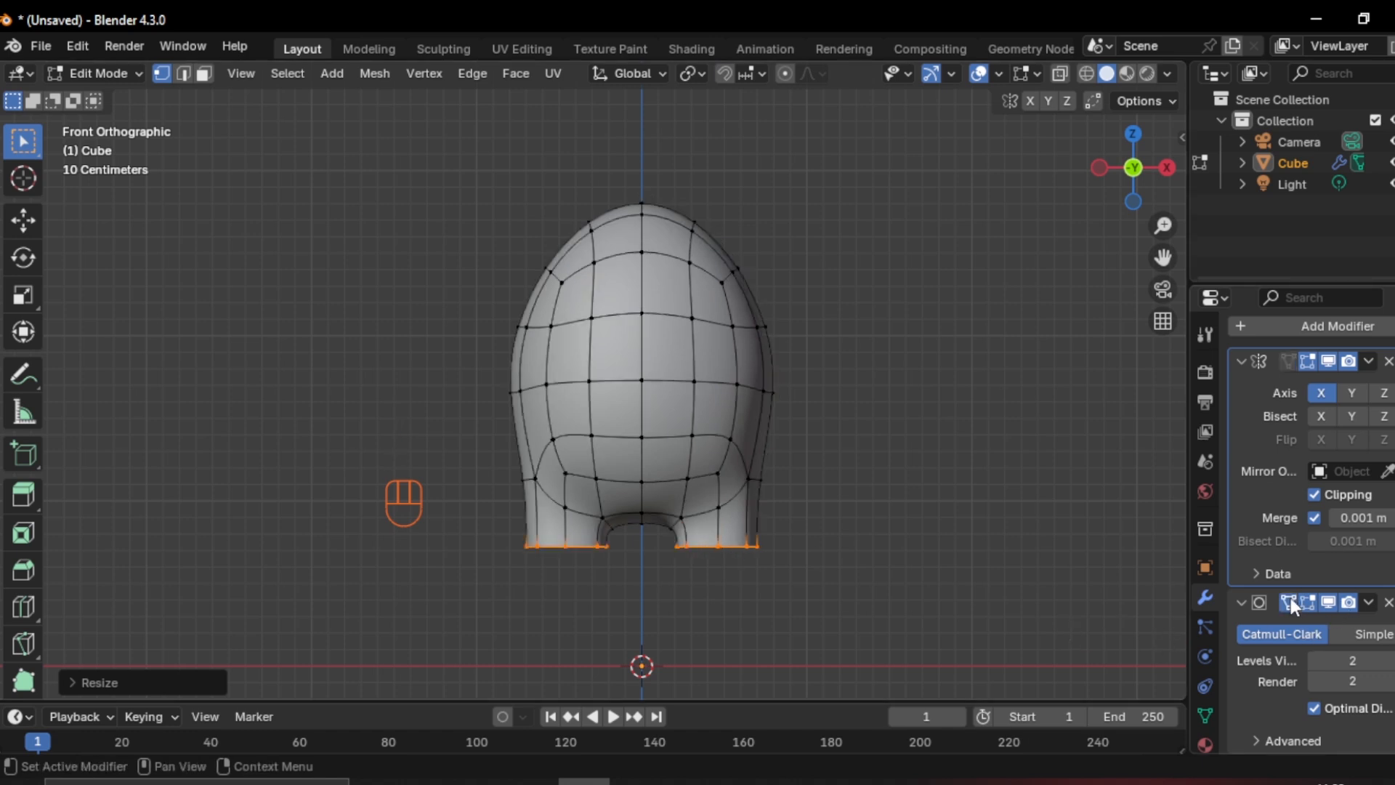
{"action": "middle_click_drag", "start_coordinate": [734, 530], "coordinate": [718, 460], "text": "shift"}
{"action": "scroll", "coordinate": [735, 510], "scroll_direction": "up", "scroll_amount": 1}
{"action": "left_click", "coordinate": [702, 521]}
{"action": "mouse_move", "coordinate": [716, 547]}
{"action": "middle_mouse_down"}
{"action": "mouse_move", "coordinate": [813, 551]}
{"action": "mouse_move", "coordinate": [754, 548]}
{"action": "mouse_move", "coordinate": [780, 502]}
{"action": "mouse_move", "coordinate": [722, 514]}
{"action": "mouse_move", "coordinate": [728, 537]}
{"action": "middle_mouse_up"}
{"action": "key", "text": "g"}
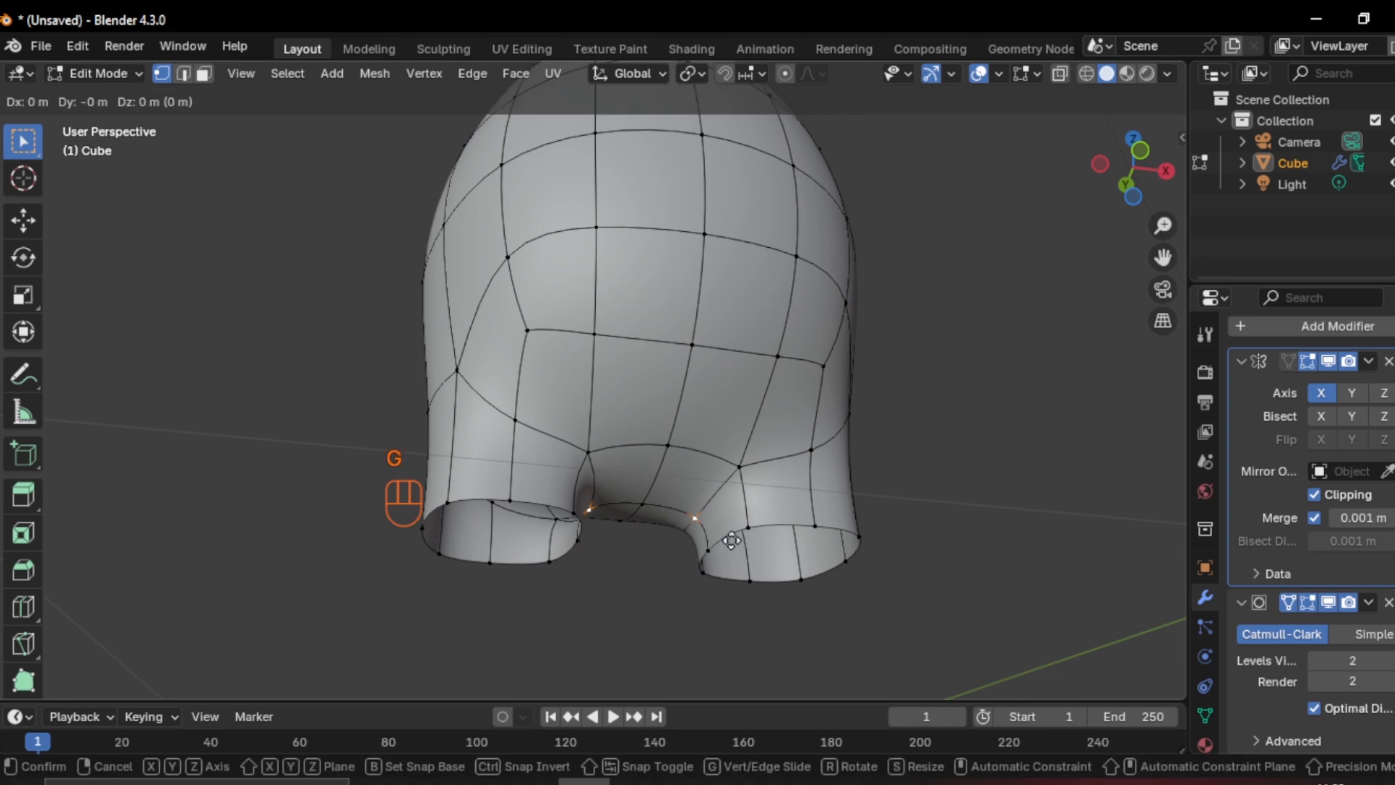
{"action": "key", "text": "g"}
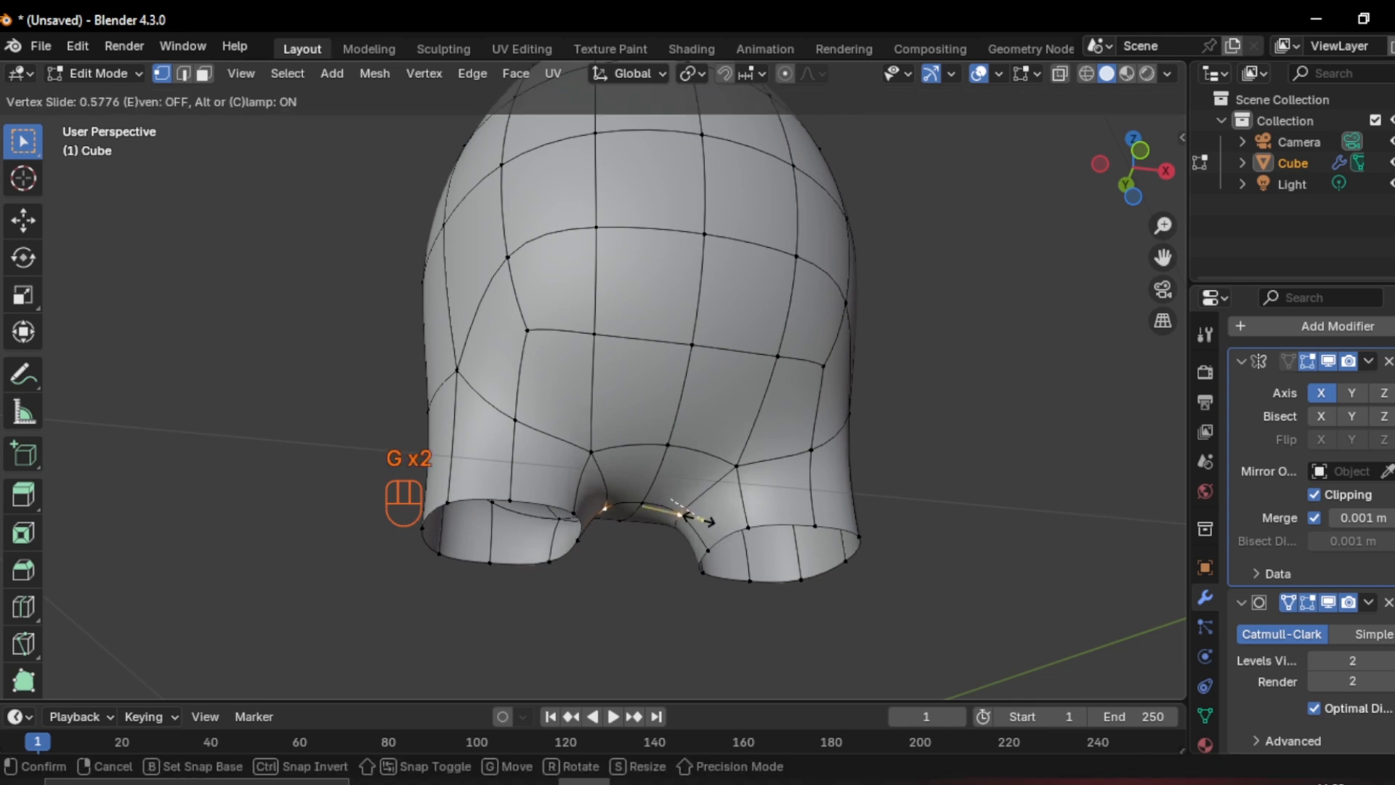
{"action": "left_click", "coordinate": [681, 516]}
Select the open edge loop at the bottom of the leg
{"action": "middle_click_drag", "start_coordinate": [778, 501], "coordinate": [734, 551]}
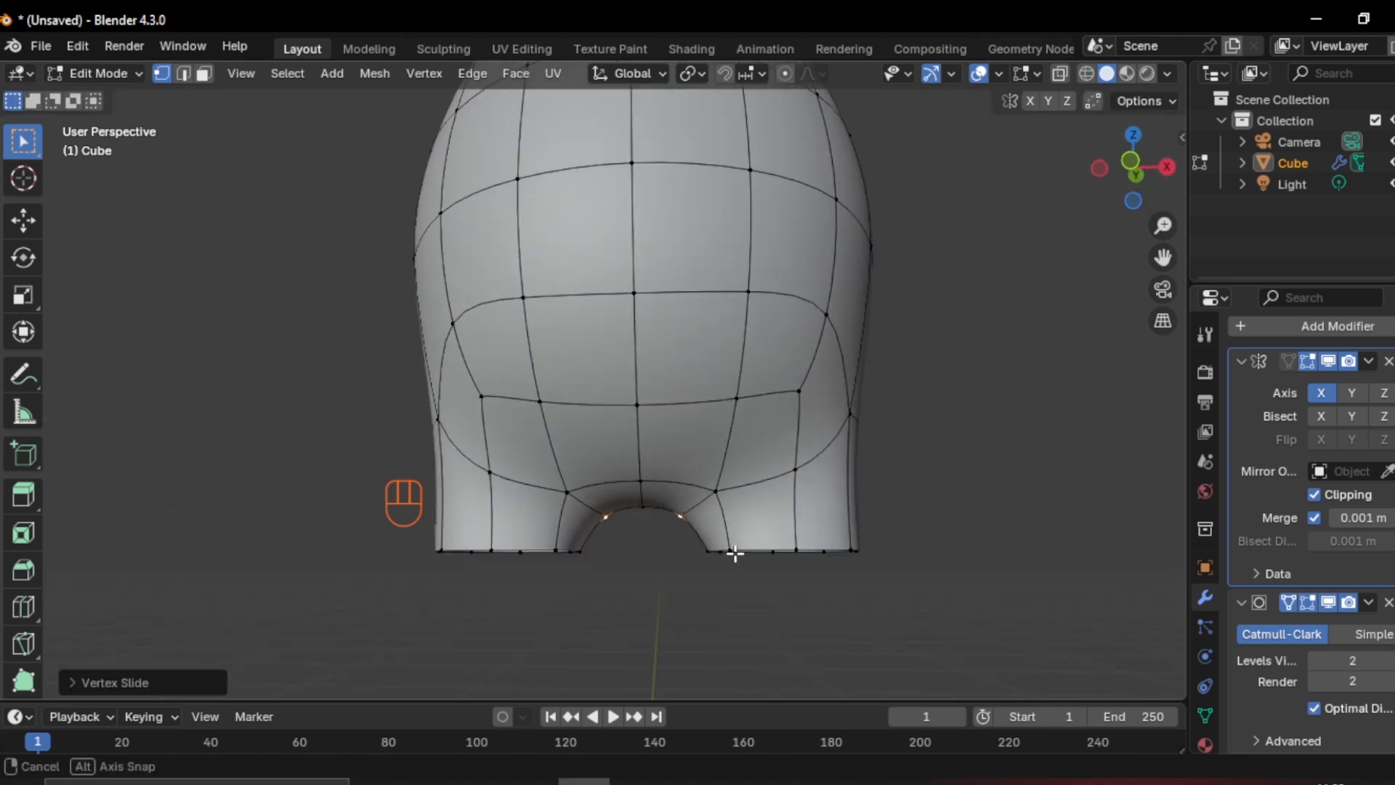
{"action": "left_click", "coordinate": [743, 546]}
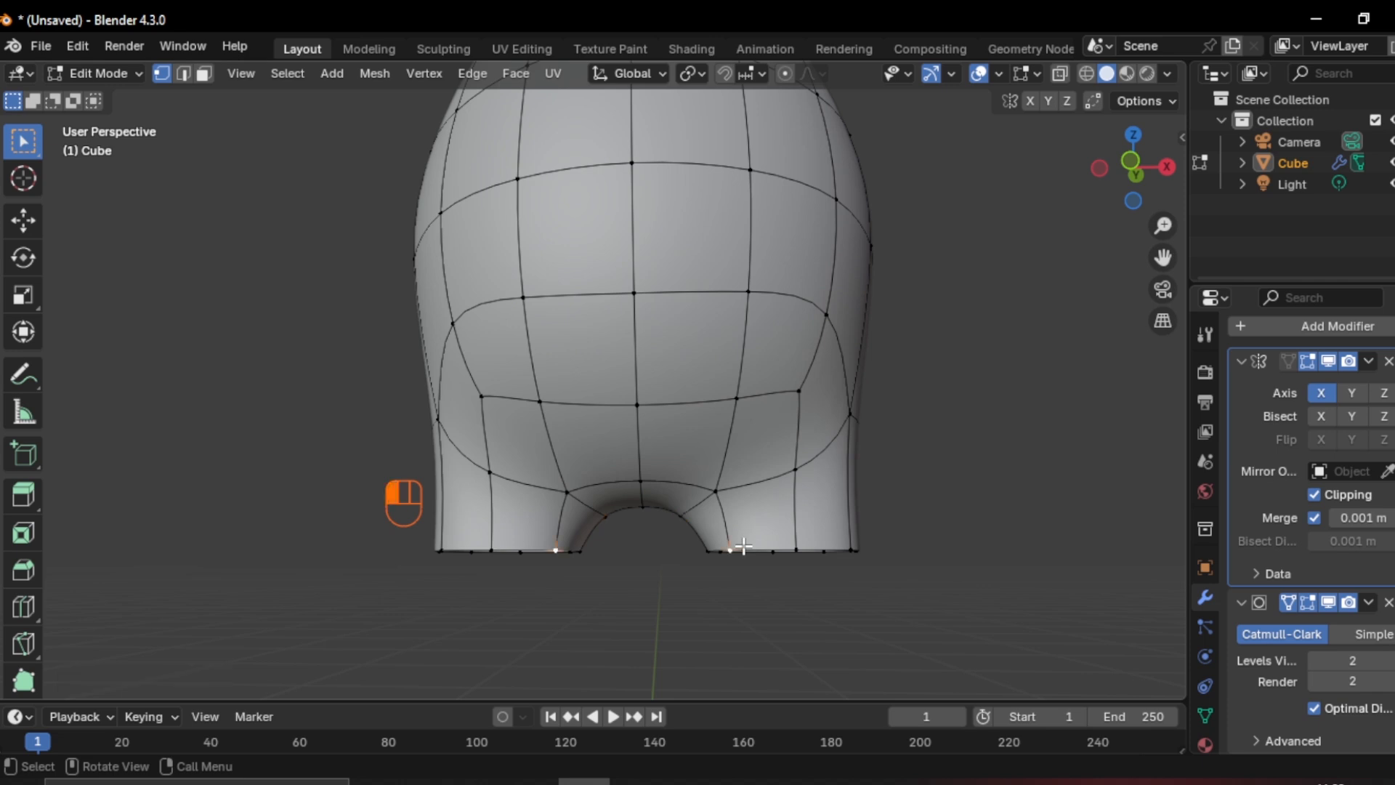
{"action": "left_click", "coordinate": [761, 551], "text": "alt"}
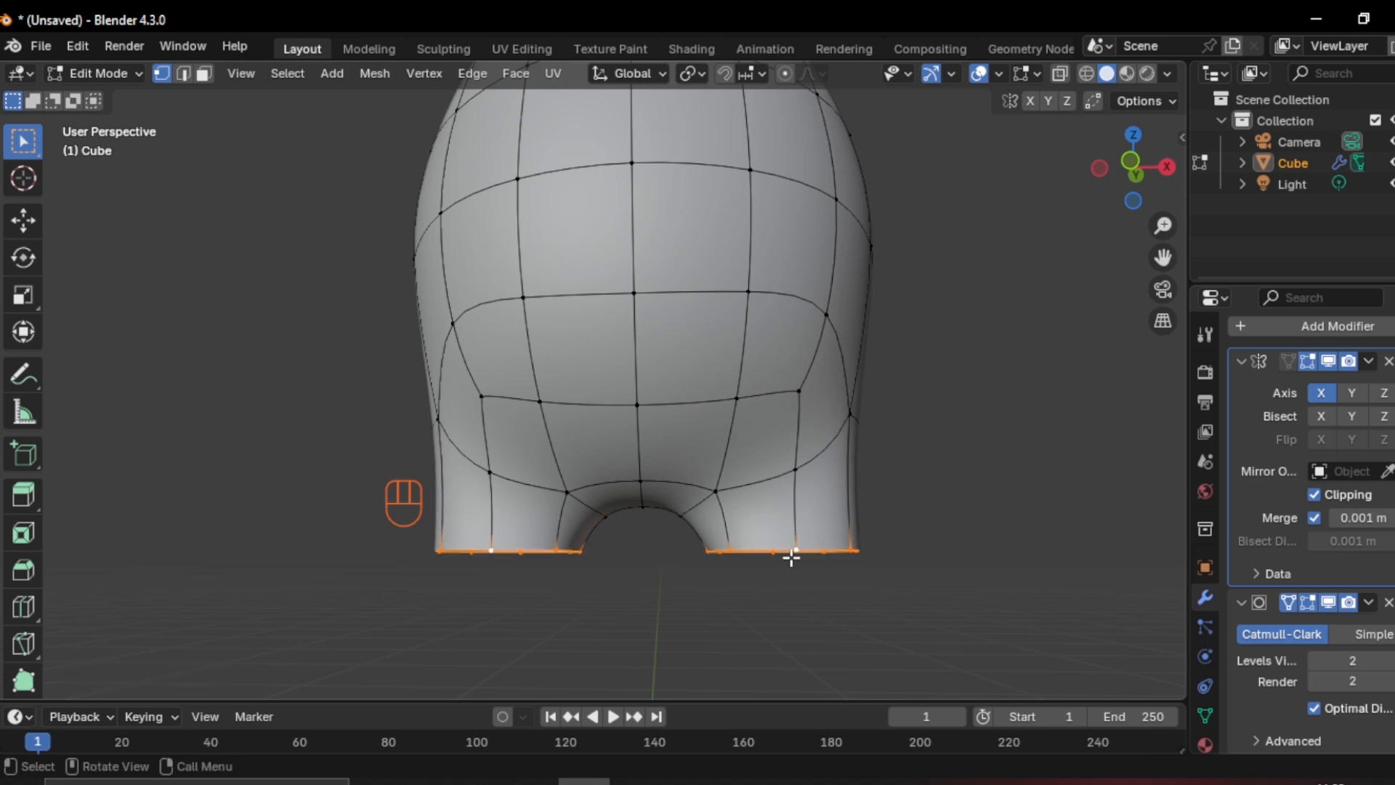
{"action": "key", "text": "g"}
{"action": "key", "text": "x"}
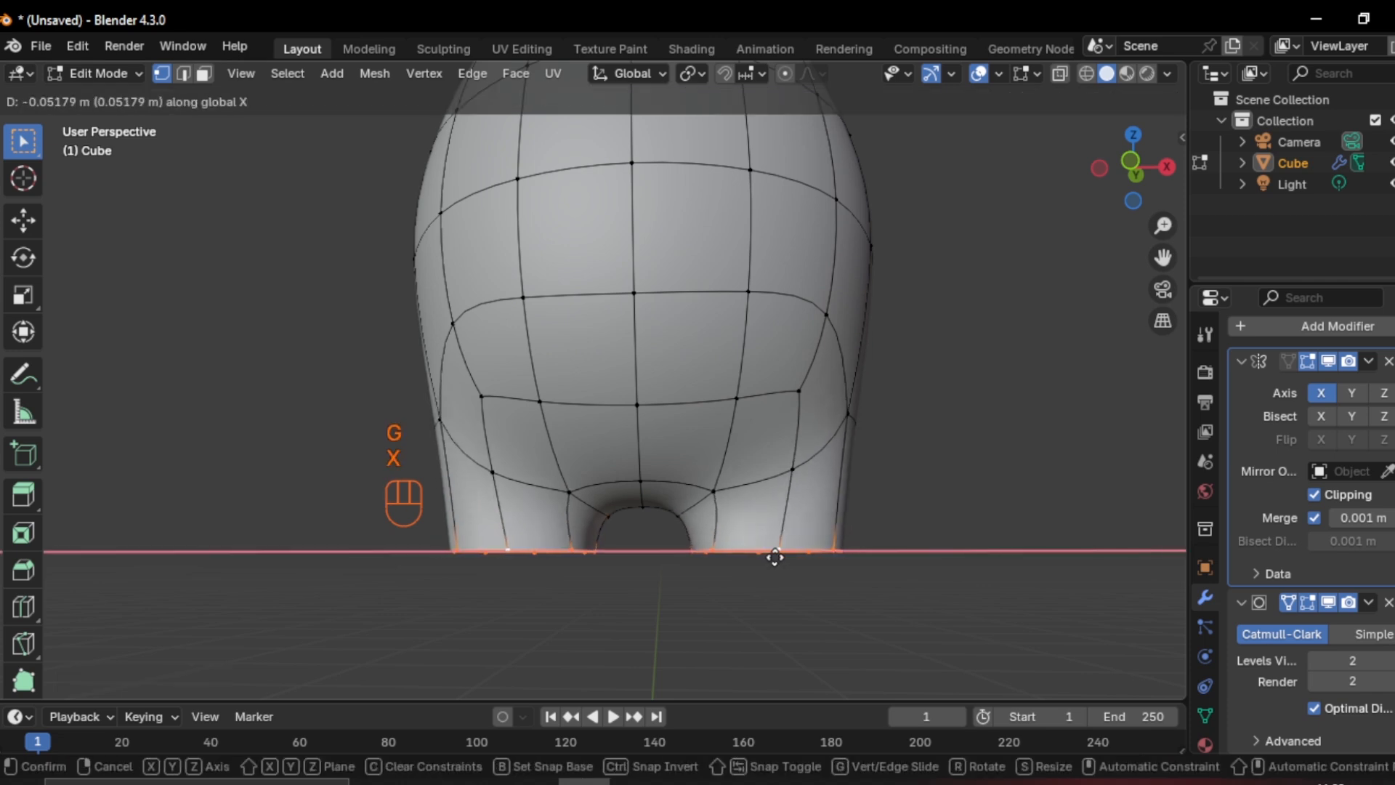
{"action": "left_click", "coordinate": [786, 558]}
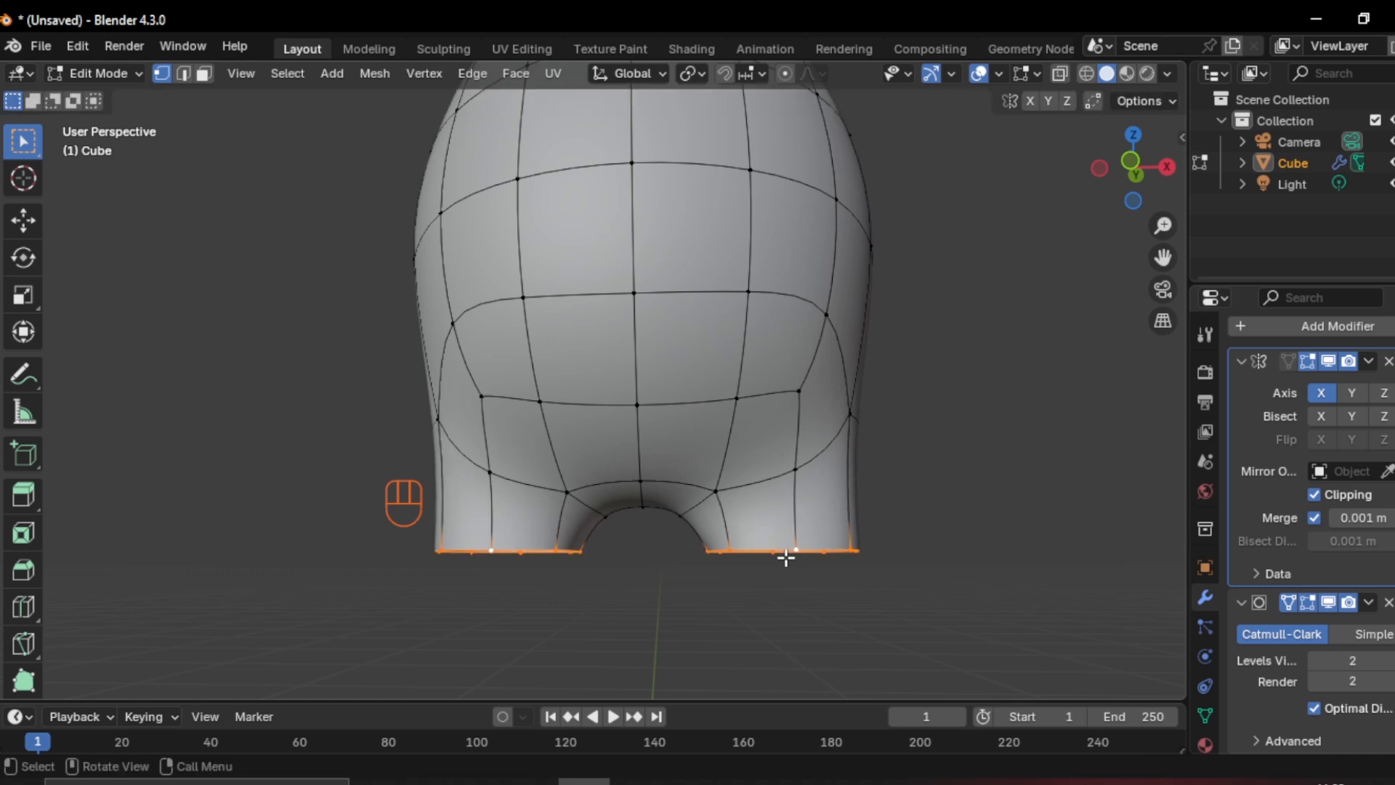
Scale the leg's bottom edge loop up by about 1.2 and extrude a first leg section down along Z
{"action": "key", "text": "s"}
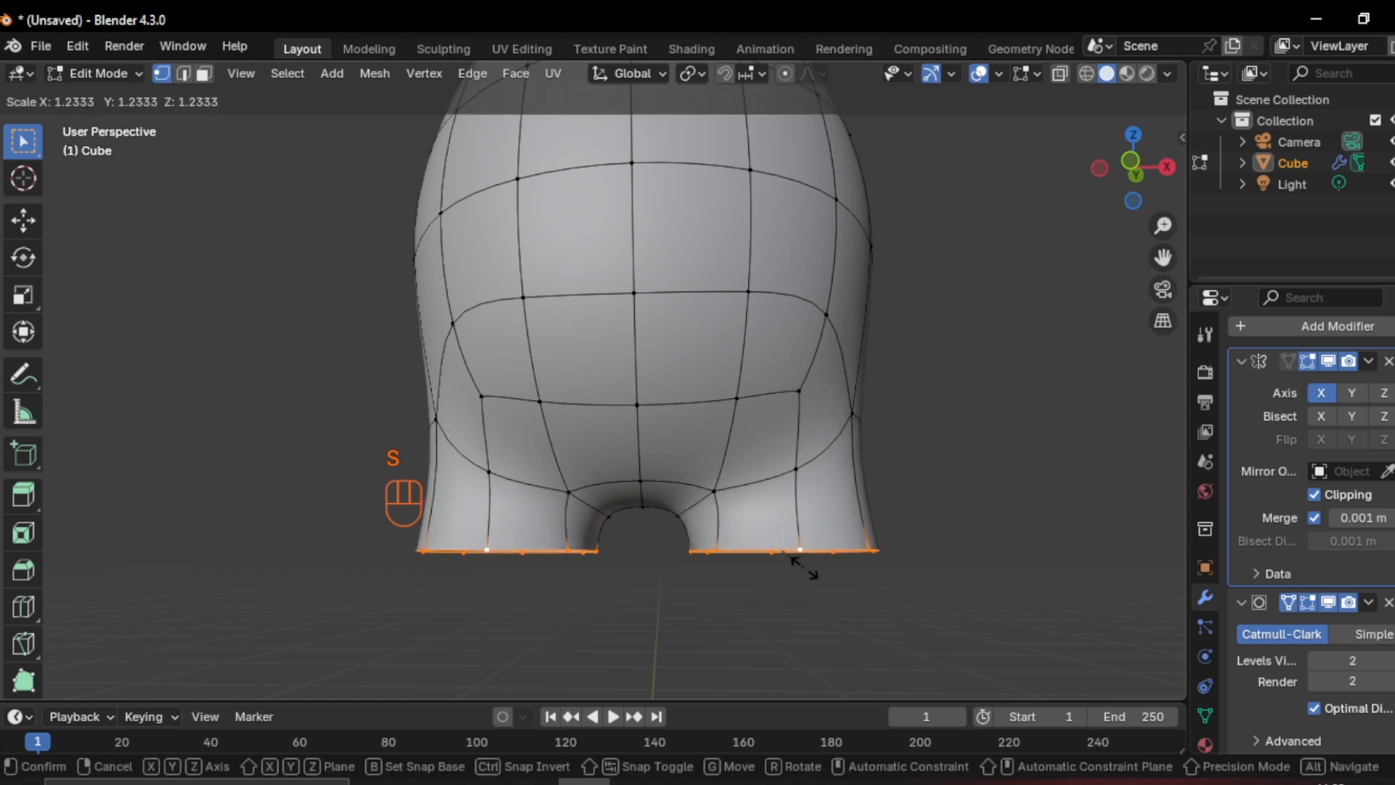
{"action": "left_click", "coordinate": [805, 569]}
{"action": "scroll", "coordinate": [801, 502], "scroll_direction": "down", "scroll_amount": 2}
{"action": "middle_click_drag", "start_coordinate": [792, 474], "coordinate": [801, 535]}
{"action": "key", "text": "KP_1"}
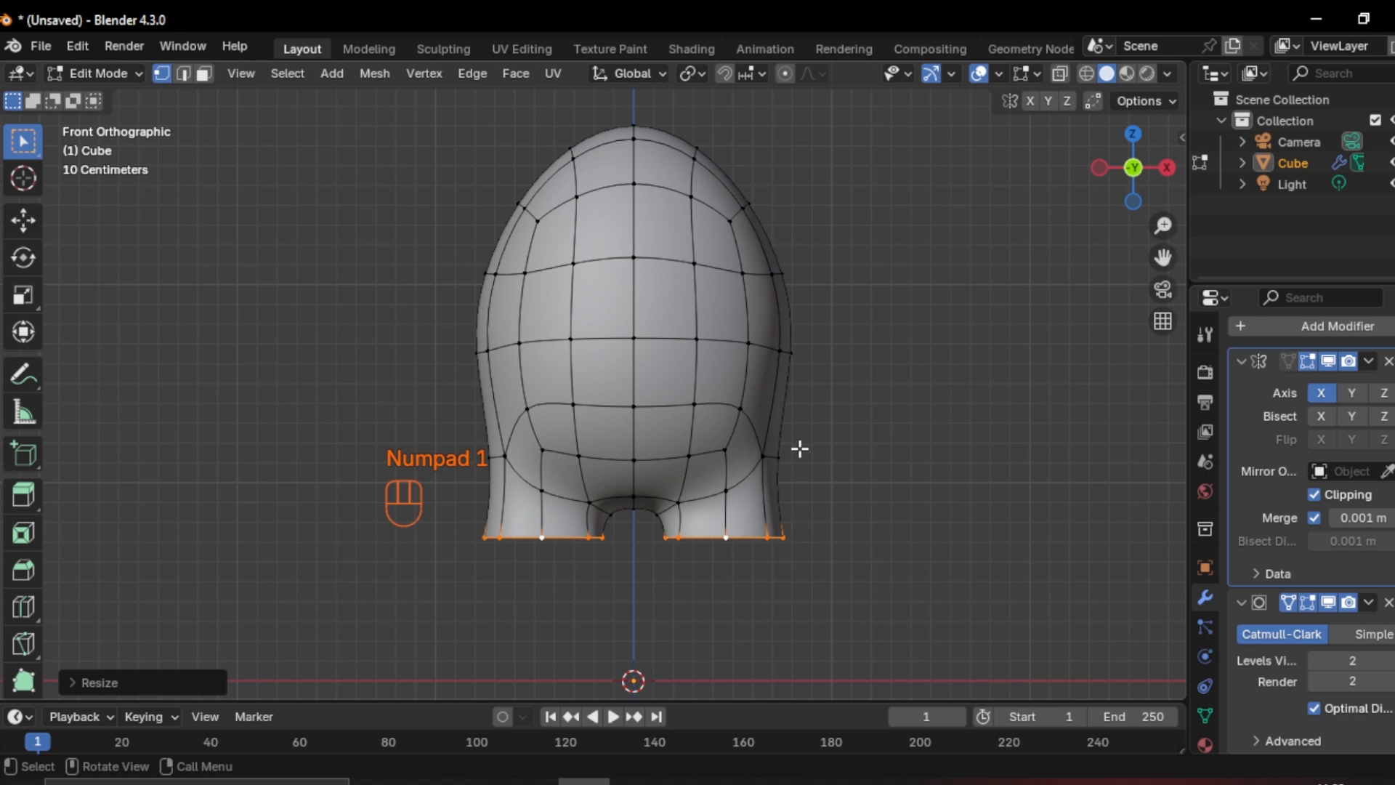
{"action": "key", "text": "s"}
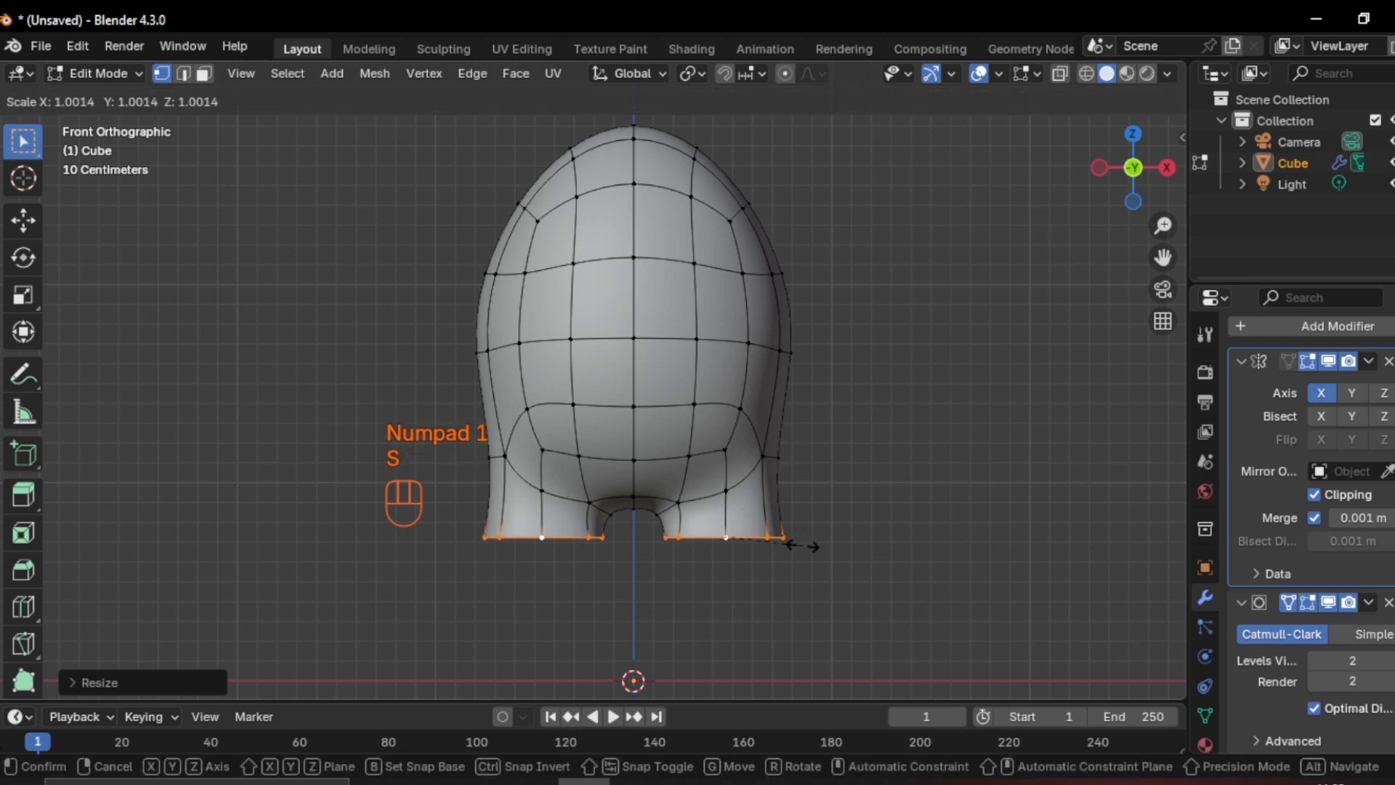
{"action": "left_click", "coordinate": [773, 631]}
Extrude another leg section down along Z almost to the ground line and scale its end loop up to about 1.04
{"action": "key", "text": "e"}
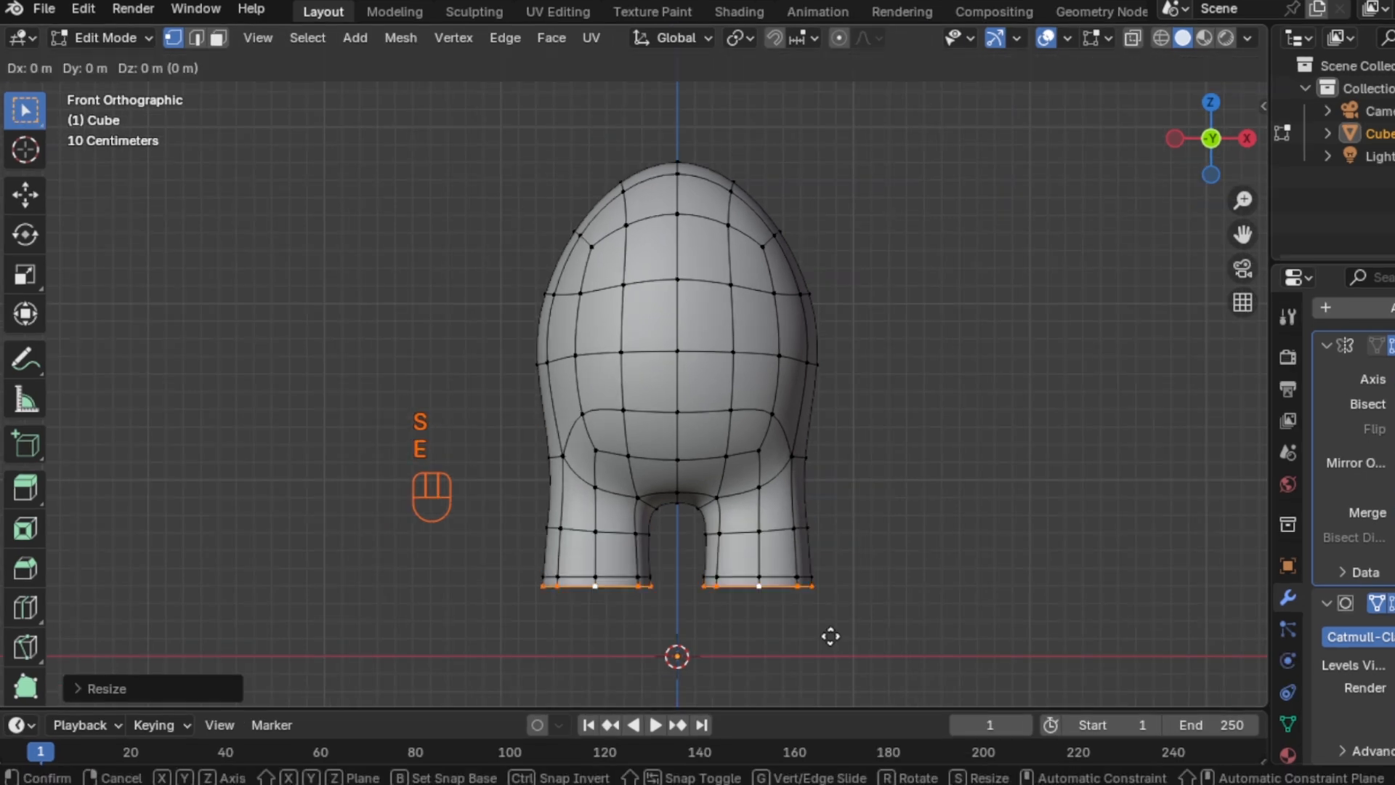
{"action": "key", "text": "z"}
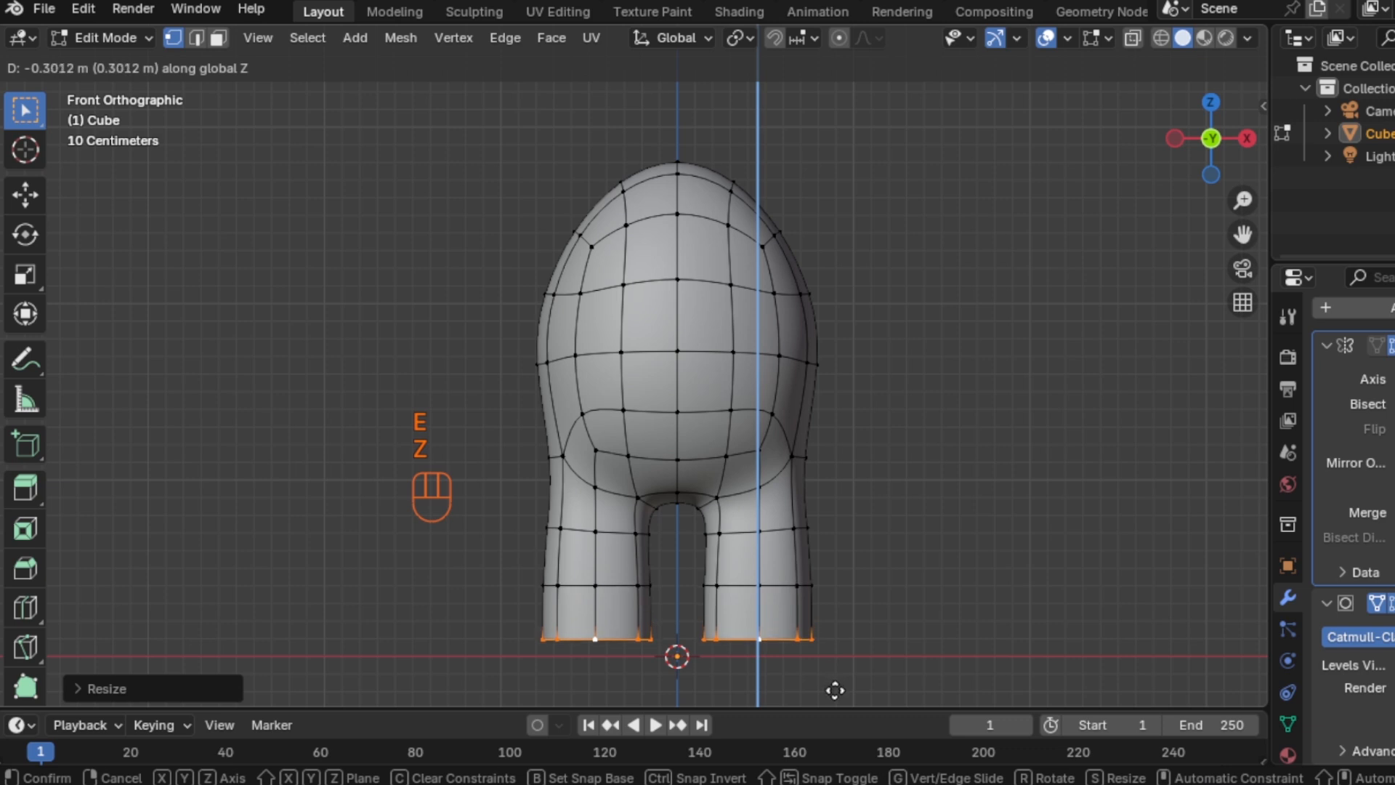
{"action": "left_click", "coordinate": [838, 701]}
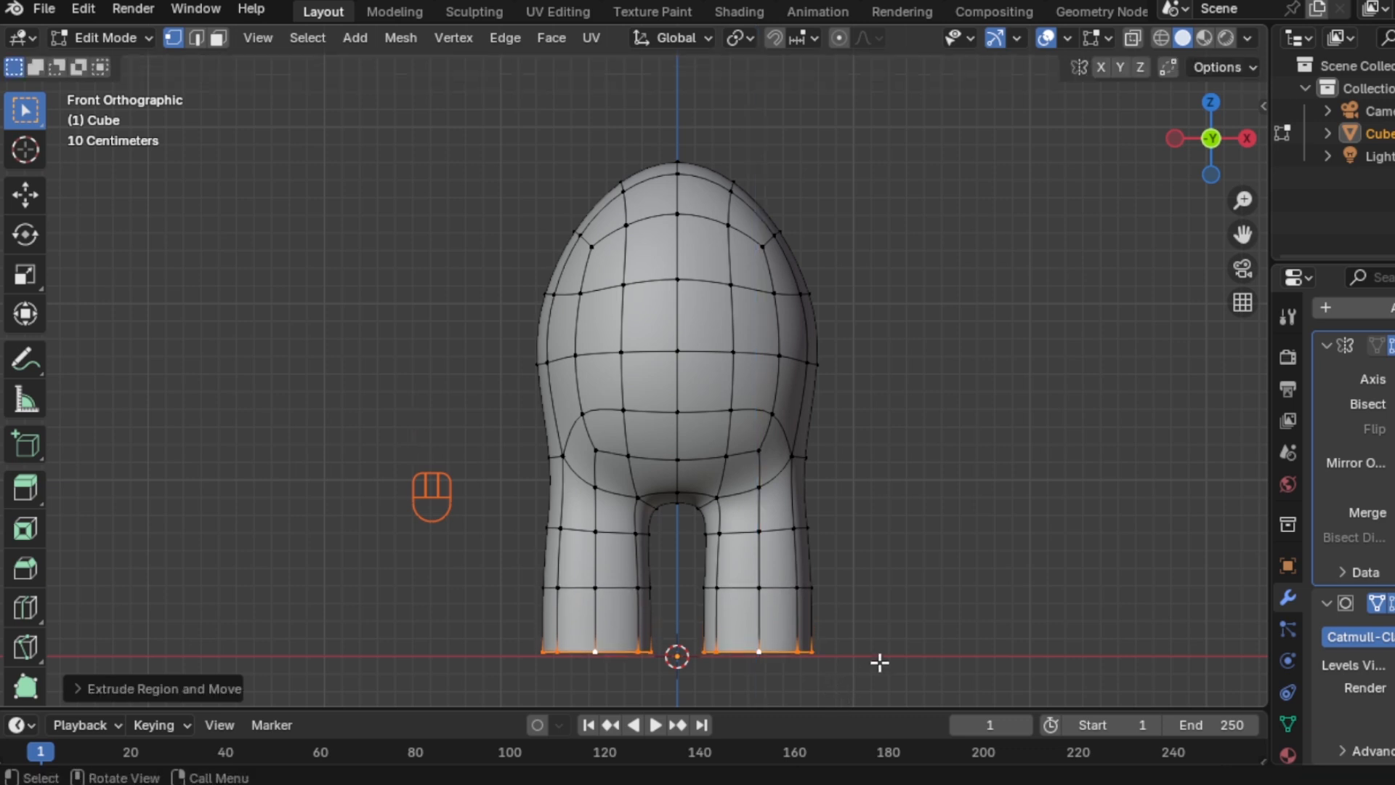
{"action": "key", "text": "s"}
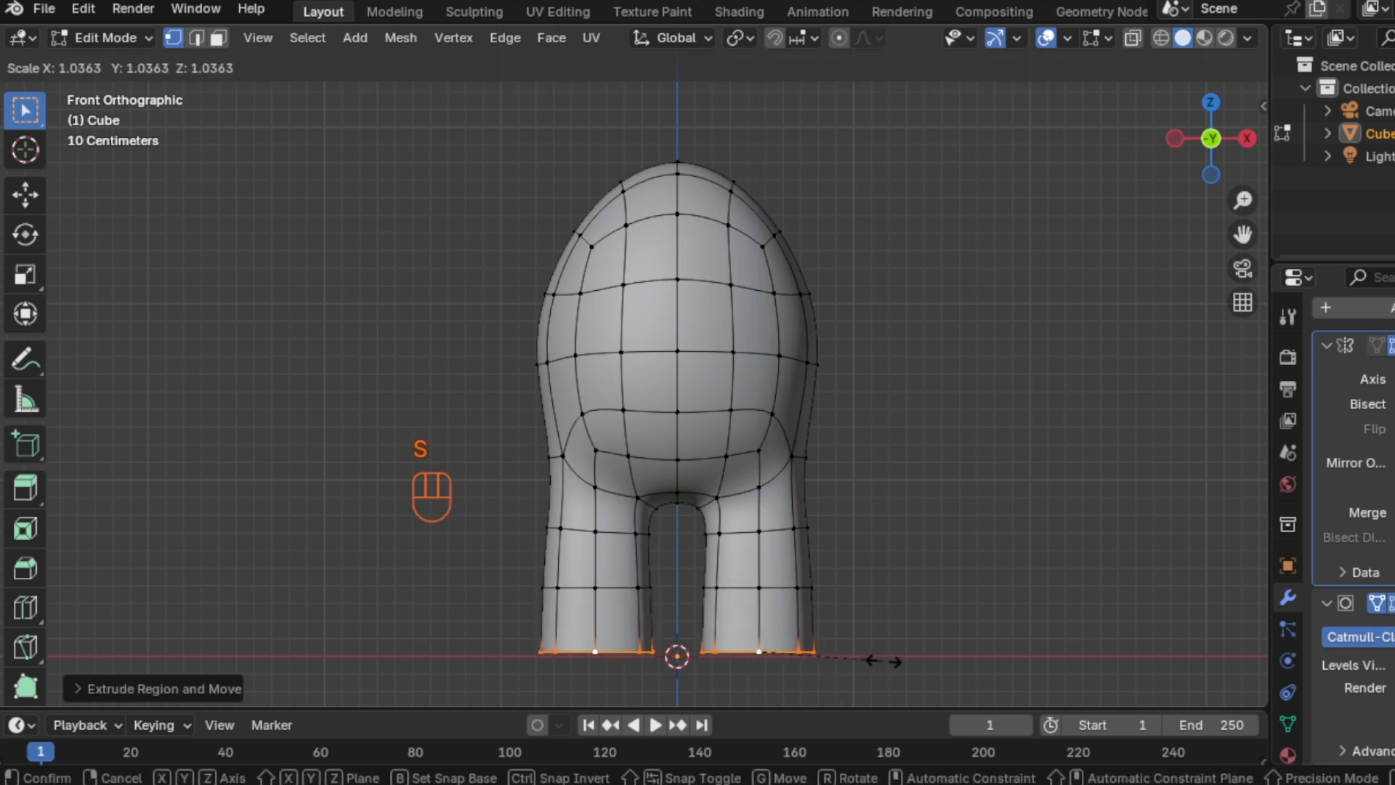
{"action": "left_click", "coordinate": [884, 661]}
Extrude the leg's bottom edge loop inward, scaled to about half size, to start closing the foot
{"action": "middle_click_drag", "start_coordinate": [863, 545], "coordinate": [891, 514]}
{"action": "key", "text": "e"}
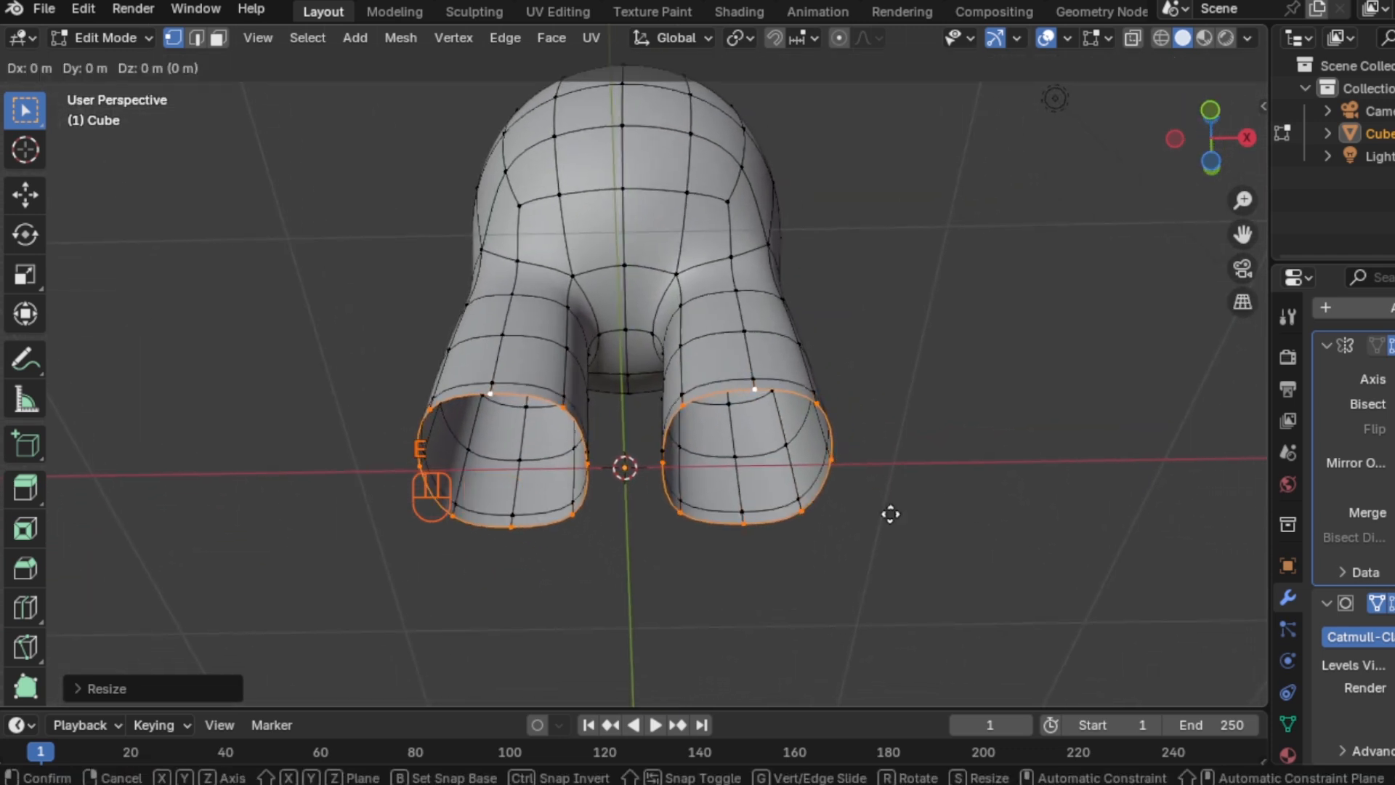
{"action": "key", "text": "s"}
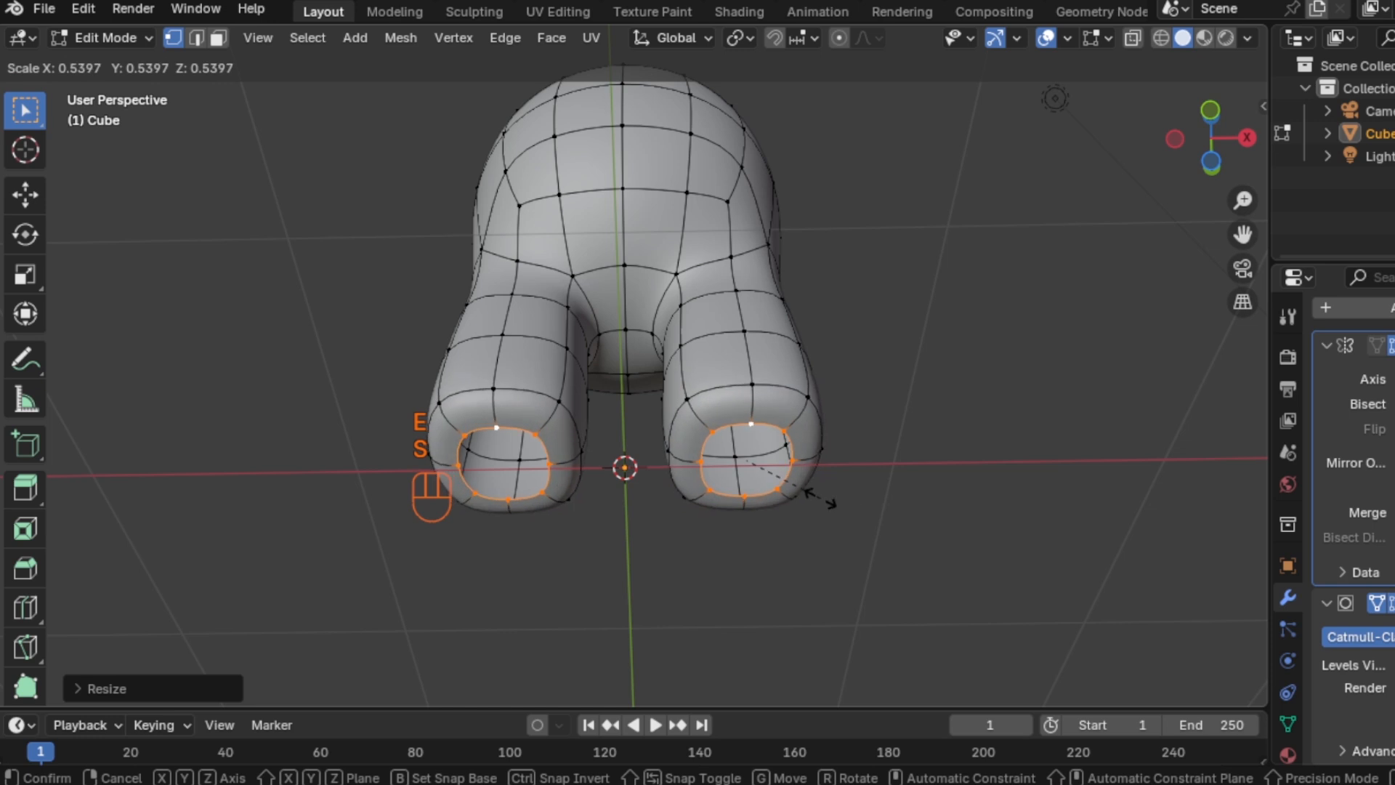
{"action": "left_click", "coordinate": [798, 490]}
Extrude the foot's inner loop in to its centre, merge it to close the sole, and check the body in Object Mode
{"action": "key", "text": "e"}
{"action": "key", "text": "s"}
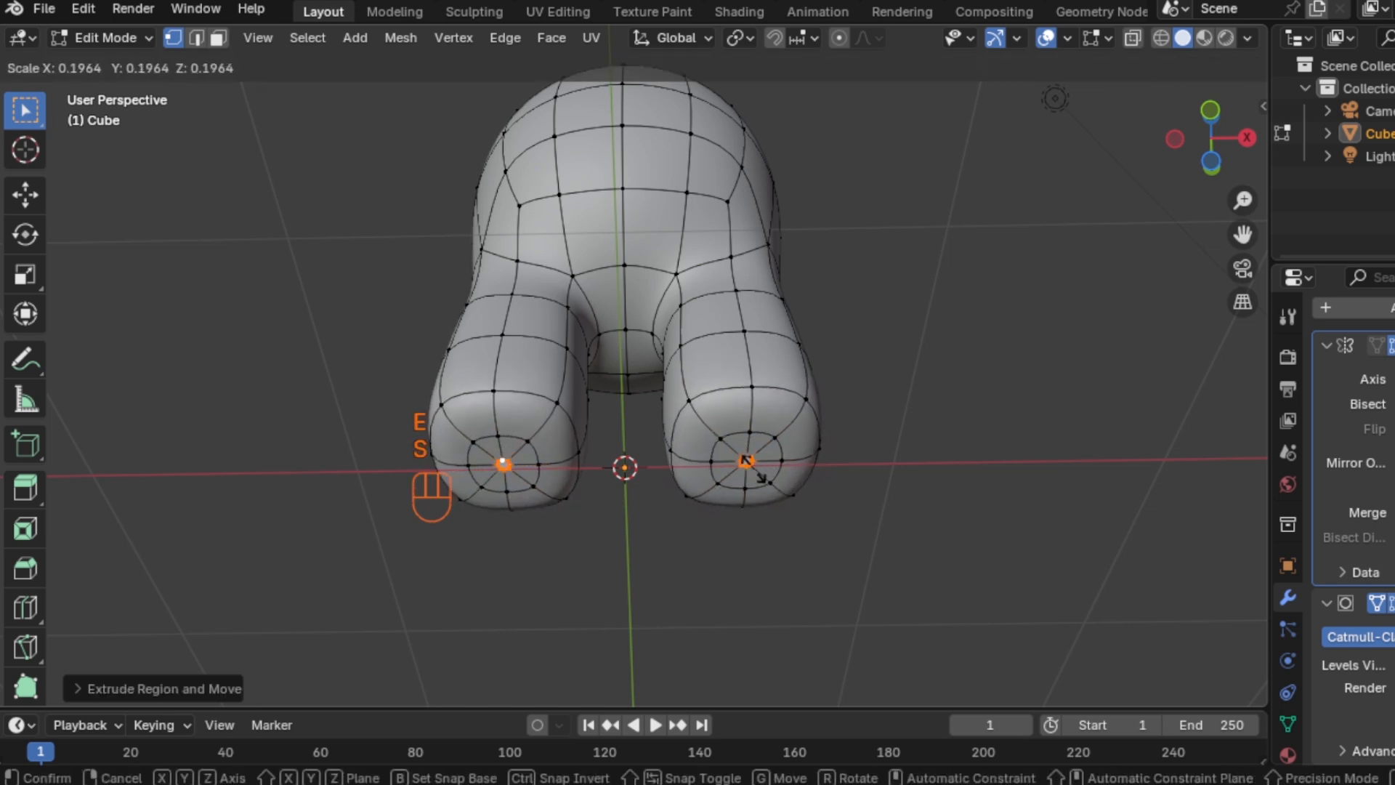
{"action": "left_click", "coordinate": [752, 467]}
{"action": "key", "text": "m"}
{"action": "left_click", "coordinate": [757, 471]}
{"action": "key", "text": "Tab"}
{"action": "middle_click_drag", "start_coordinate": [818, 325], "coordinate": [801, 468]}
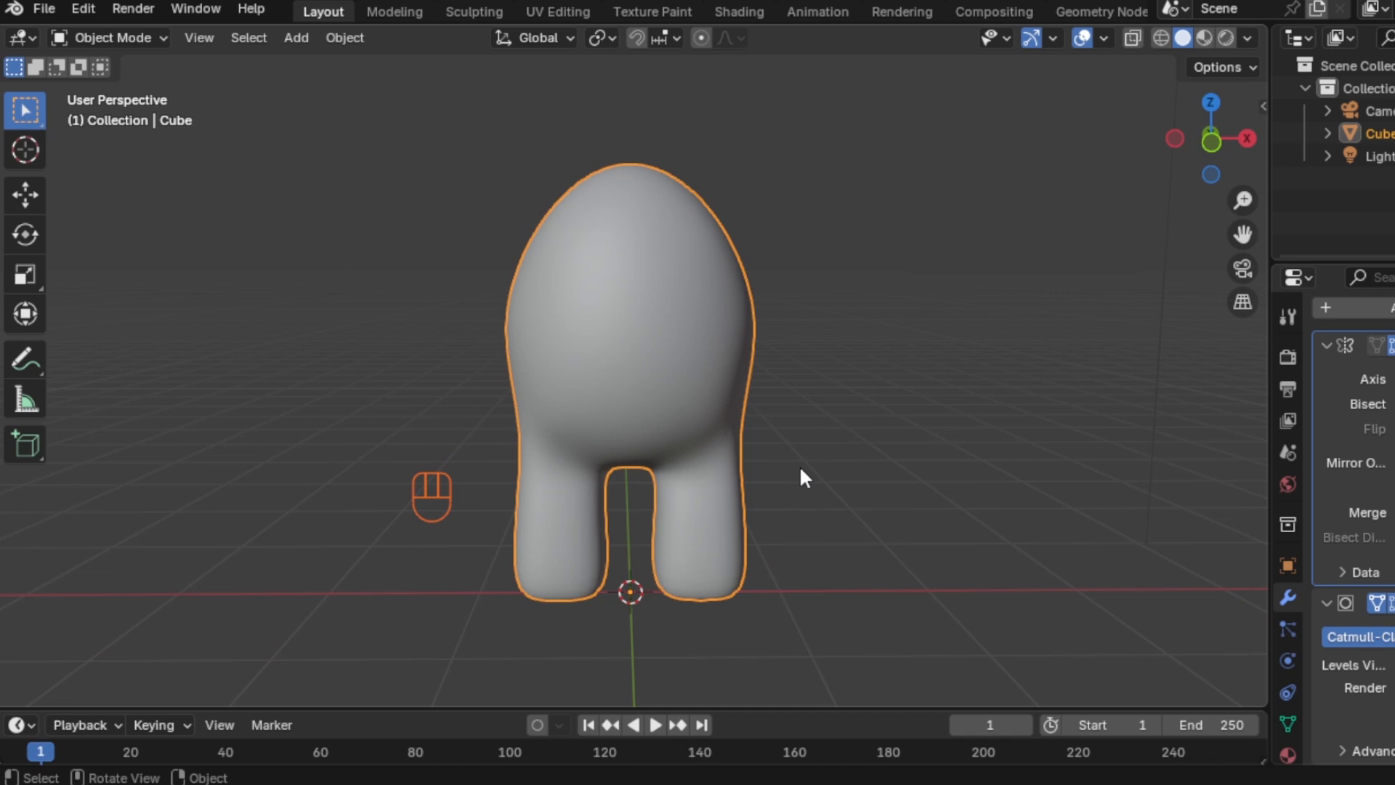
Open an arm hole by deleting the middle vertex on the side of the upper body in Edit Mode's right view
{"action": "key", "text": "Tab"}
{"action": "middle_click_drag", "start_coordinate": [731, 447], "coordinate": [712, 404], "text": "shift"}
{"action": "key", "text": "KP_3"}
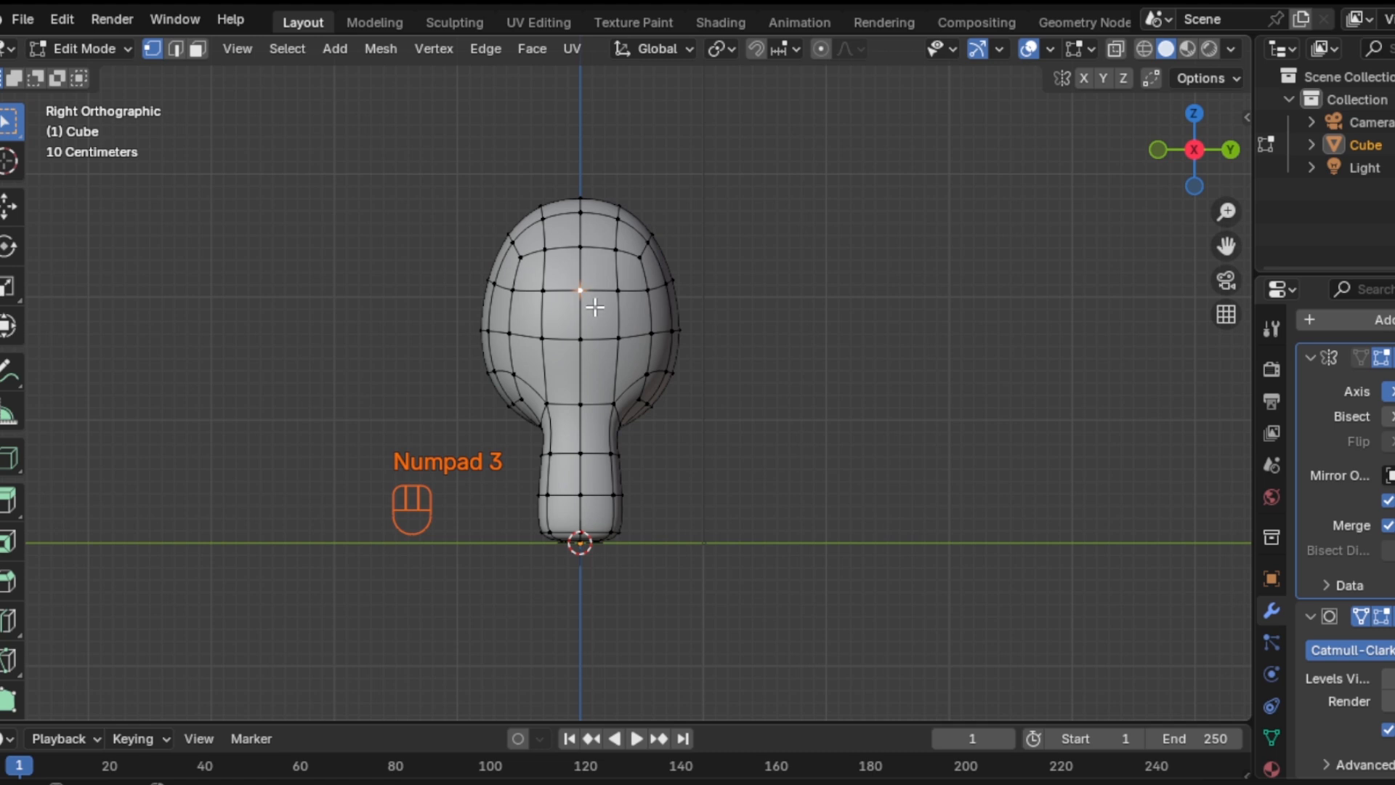
{"action": "key", "text": "x"}
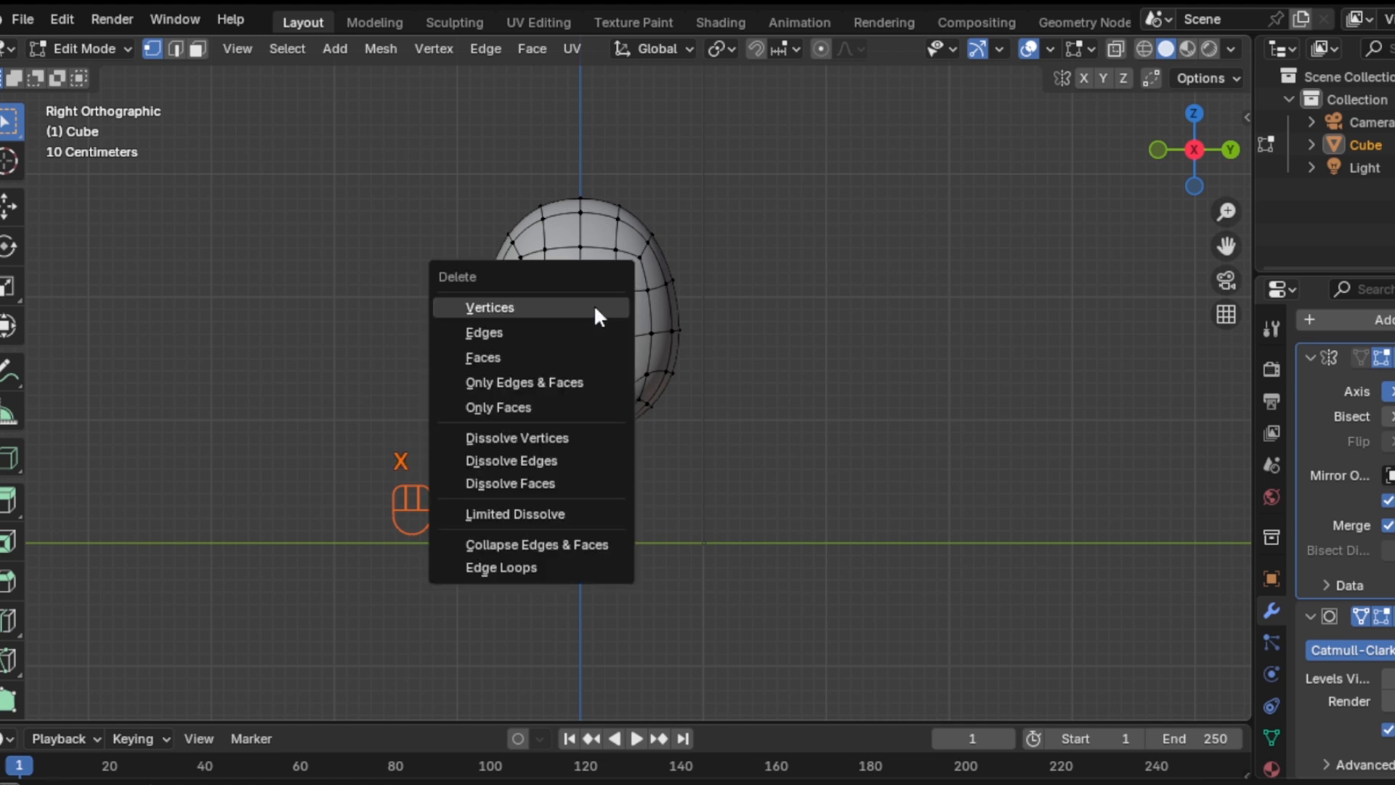
{"action": "left_click", "coordinate": [596, 311]}
Select the edge loop around the arm hole and round it with To Sphere
{"action": "left_click", "coordinate": [620, 295], "text": "alt"}
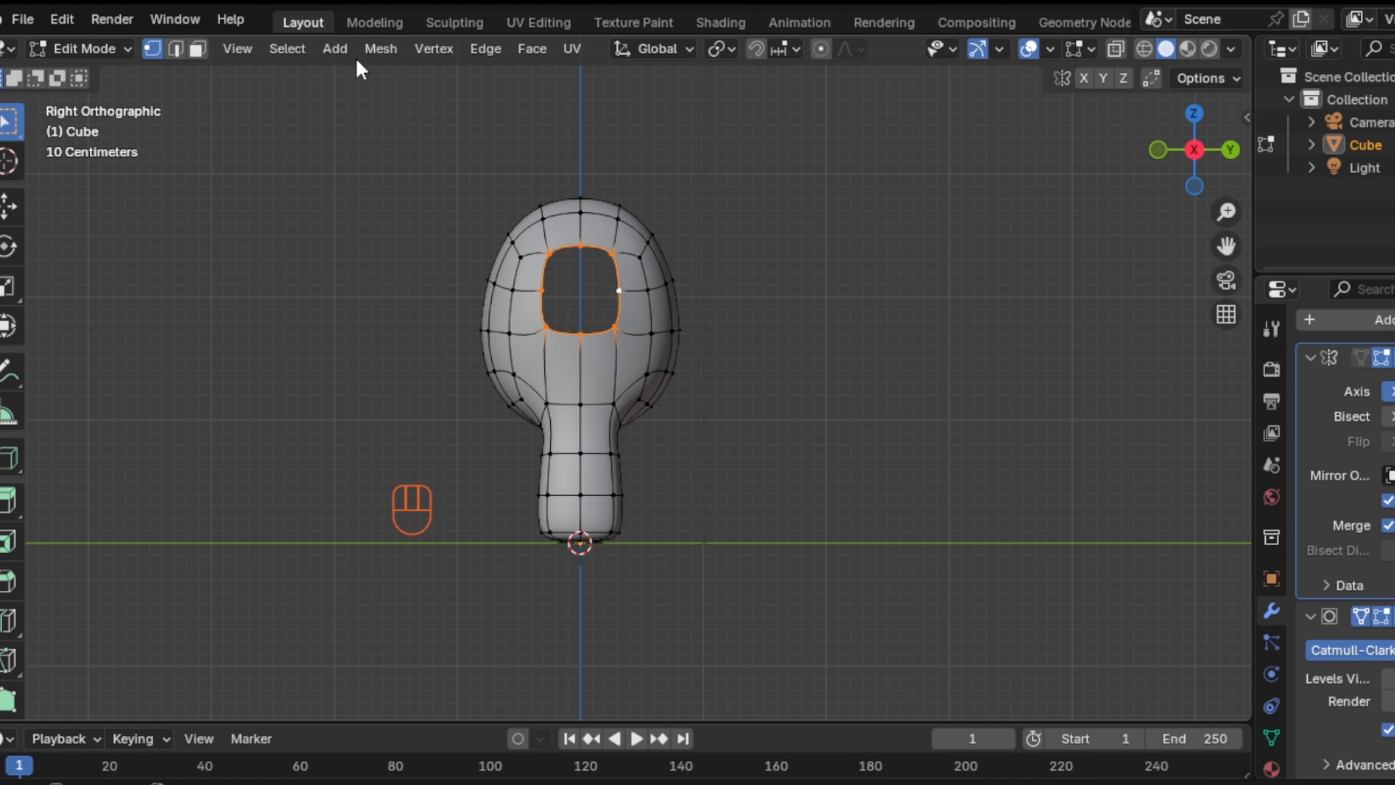
{"action": "left_click", "coordinate": [382, 48]}
{"action": "mouse_move", "coordinate": [464, 71]}
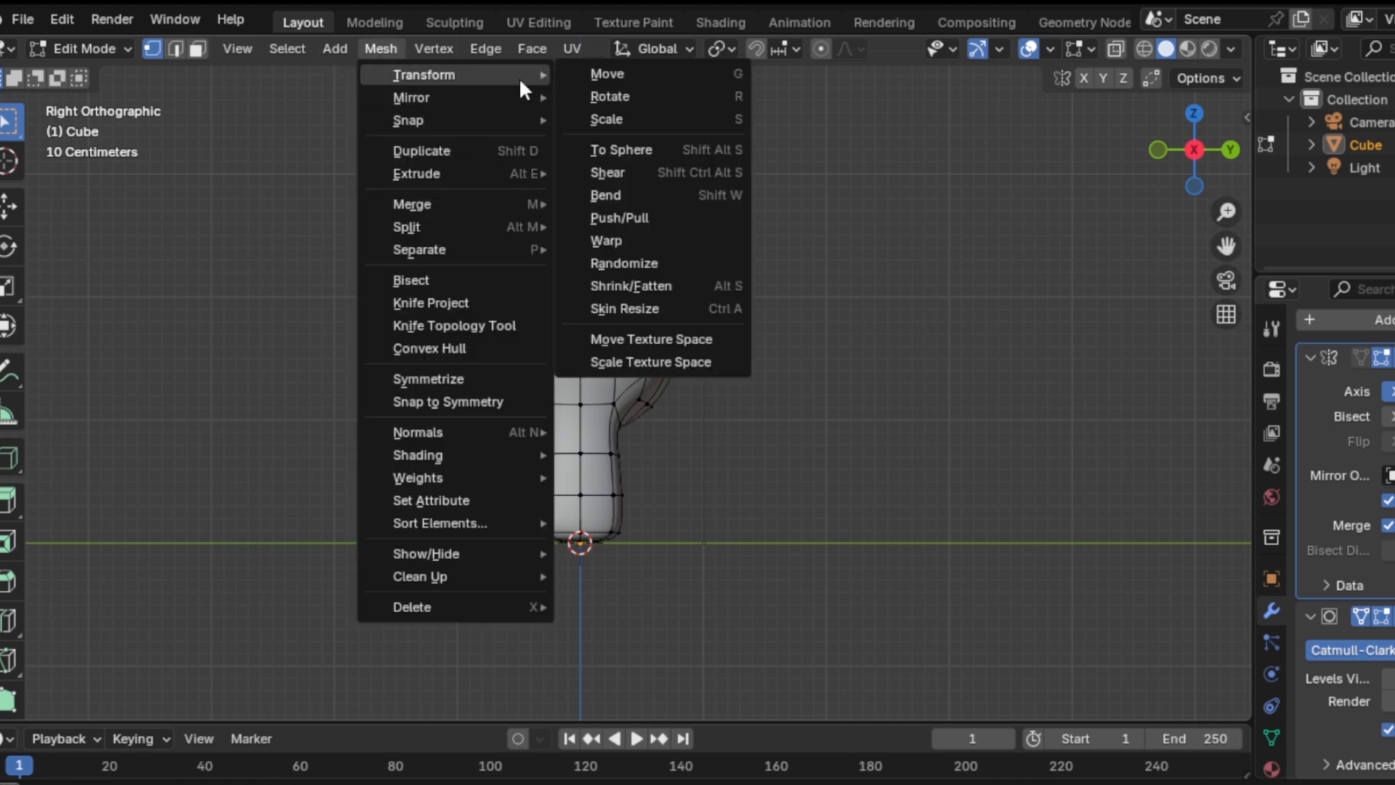
{"action": "left_click", "coordinate": [660, 156]}
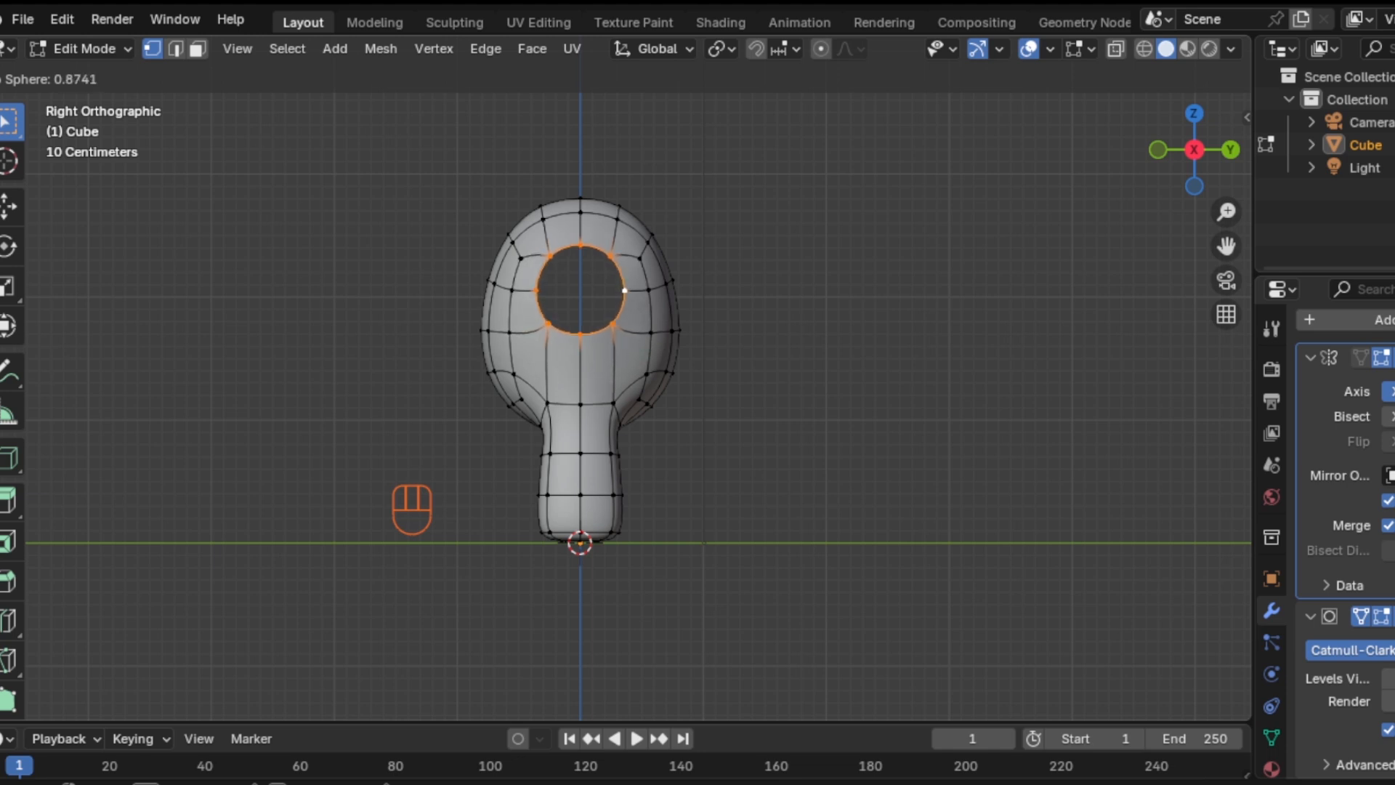
{"action": "left_click", "coordinate": [1277, 218]}
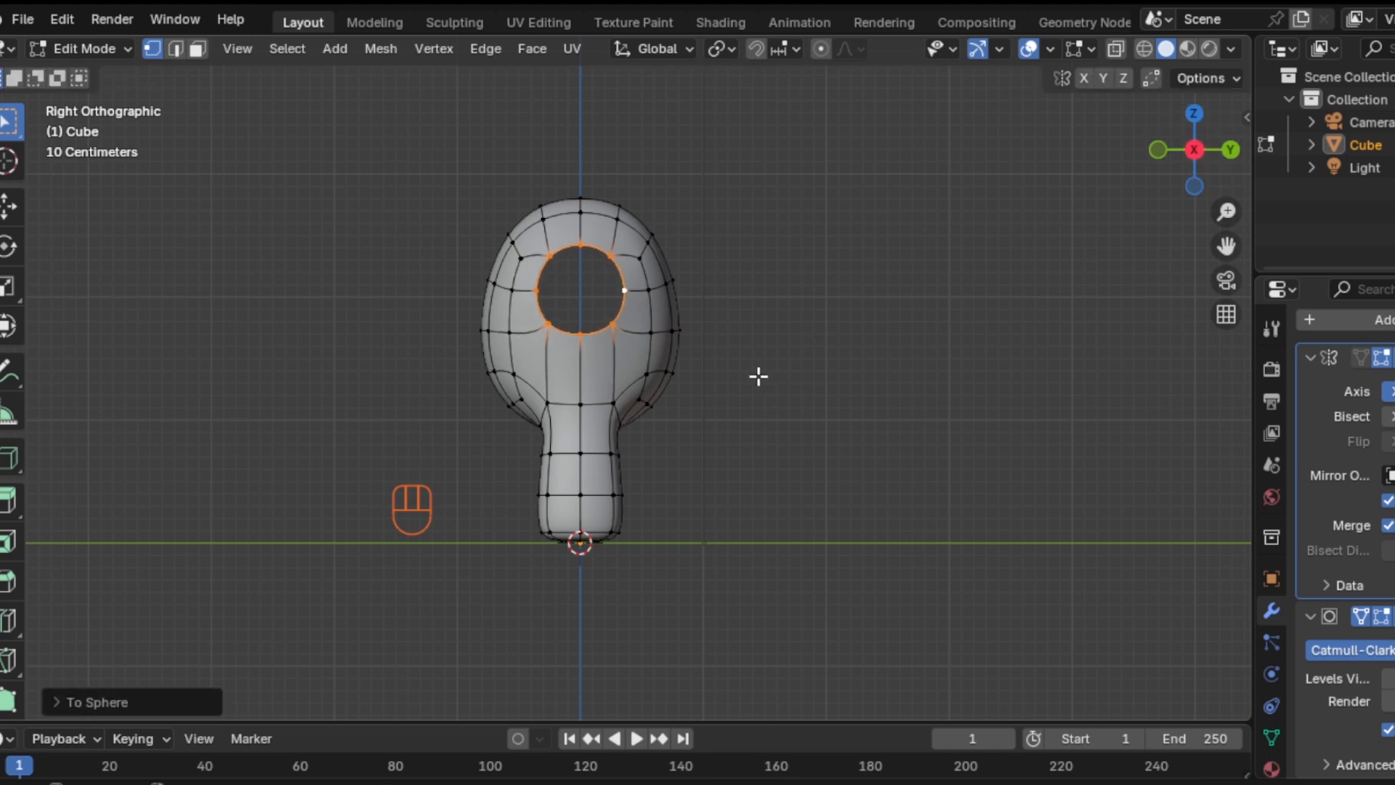
Rotate the arm hole's edge loop towards vertical in front view and scale it down slightly
{"action": "key", "text": "KP_1"}
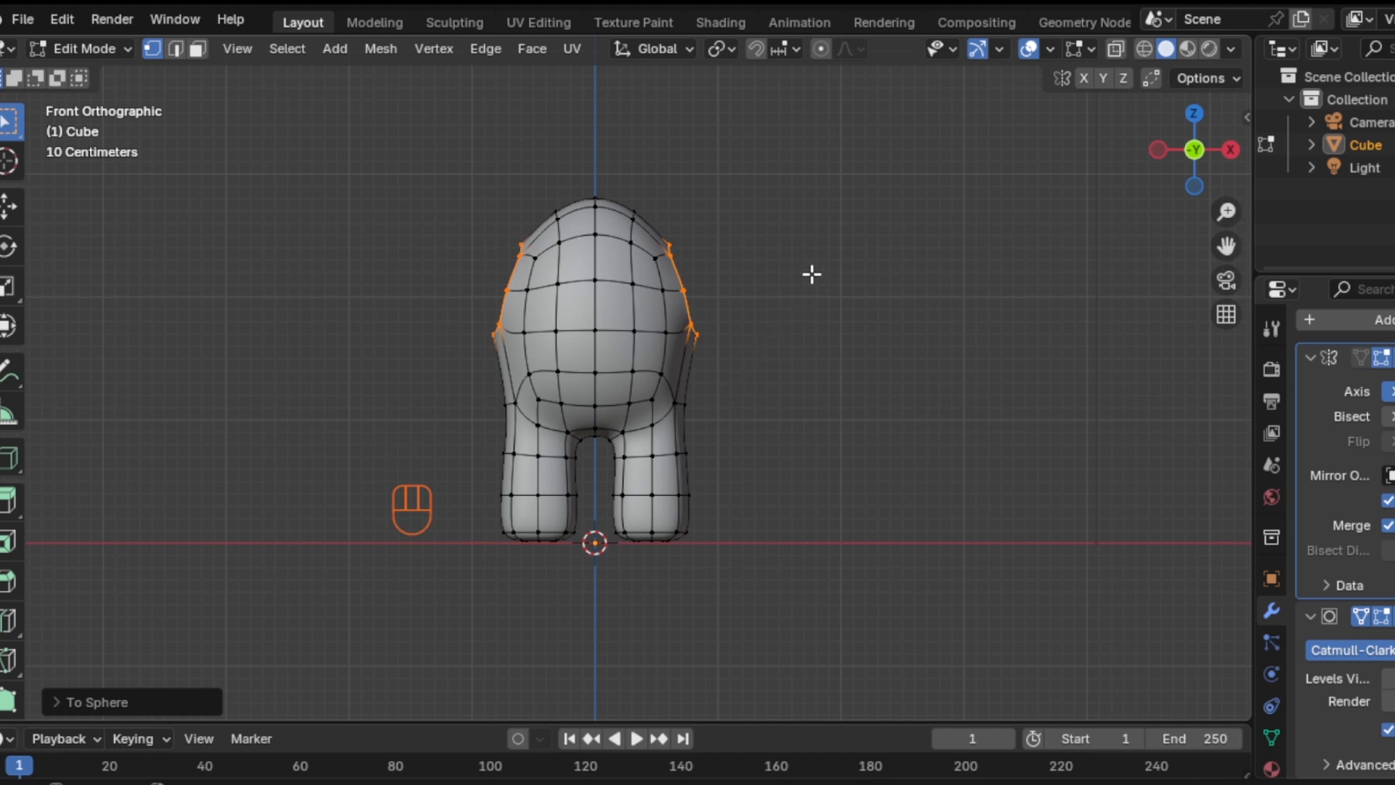
{"action": "key", "text": "r"}
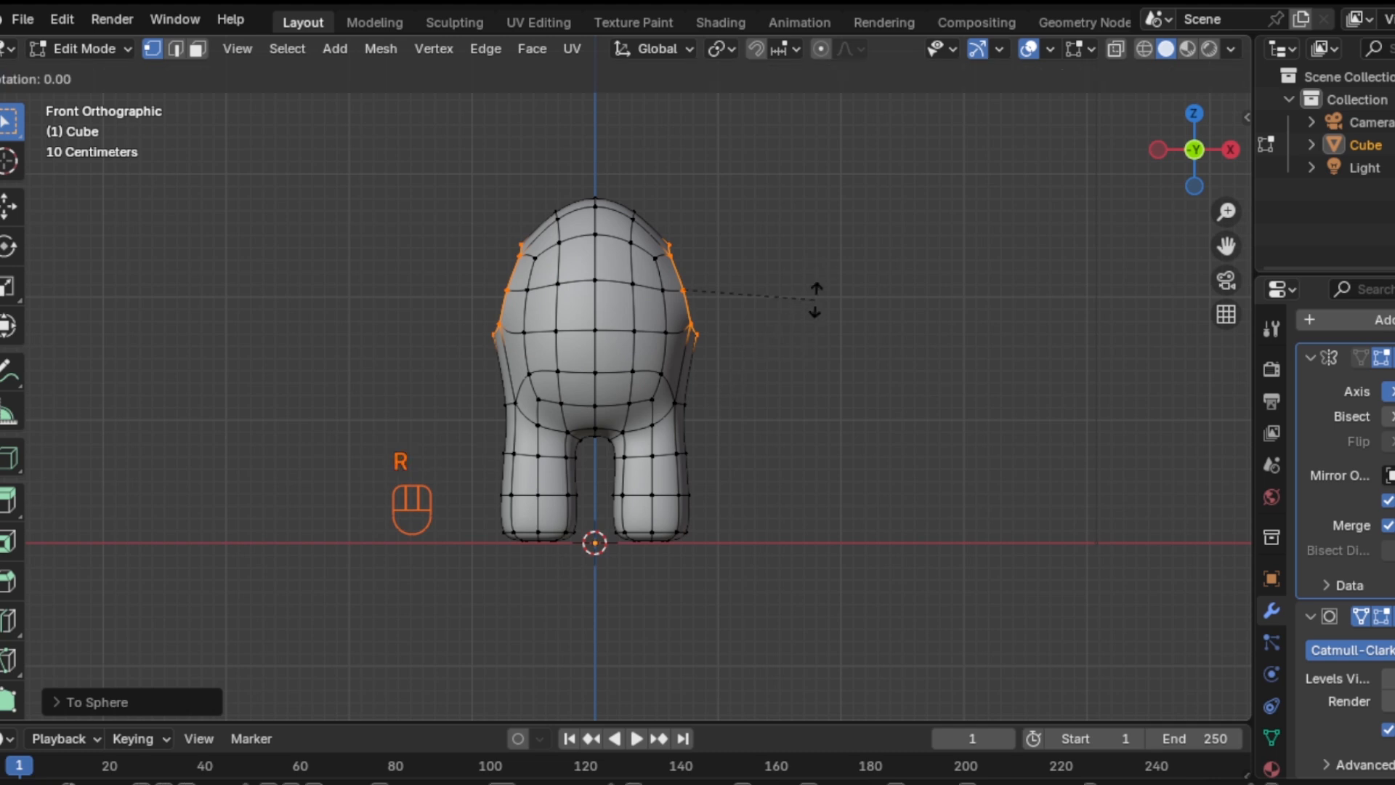
{"action": "left_click", "coordinate": [815, 320]}
{"action": "key", "text": "s"}
{"action": "left_click", "coordinate": [789, 340]}
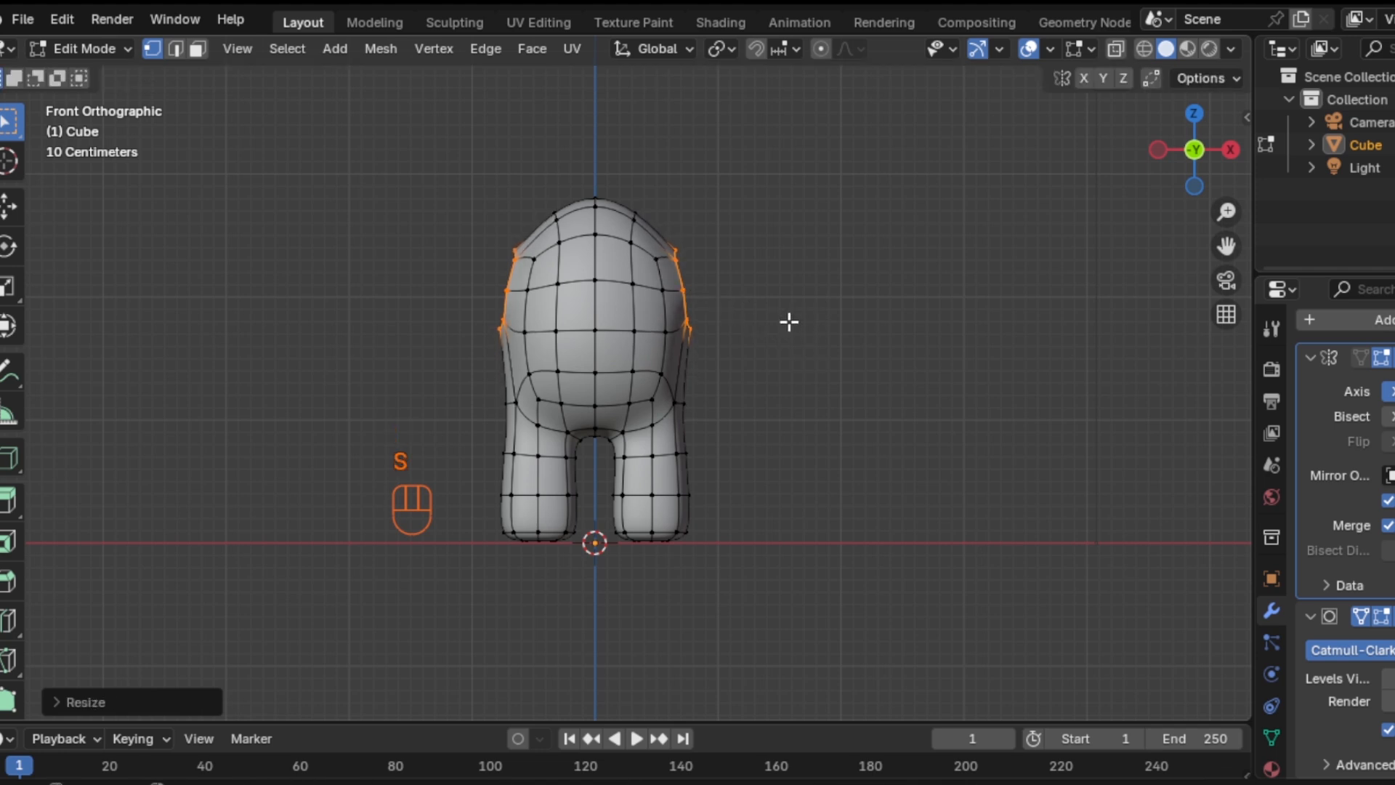
Rotate the arm hole's loop further by about 7° and flatten it with an X scale of 0
{"action": "key", "text": "r"}
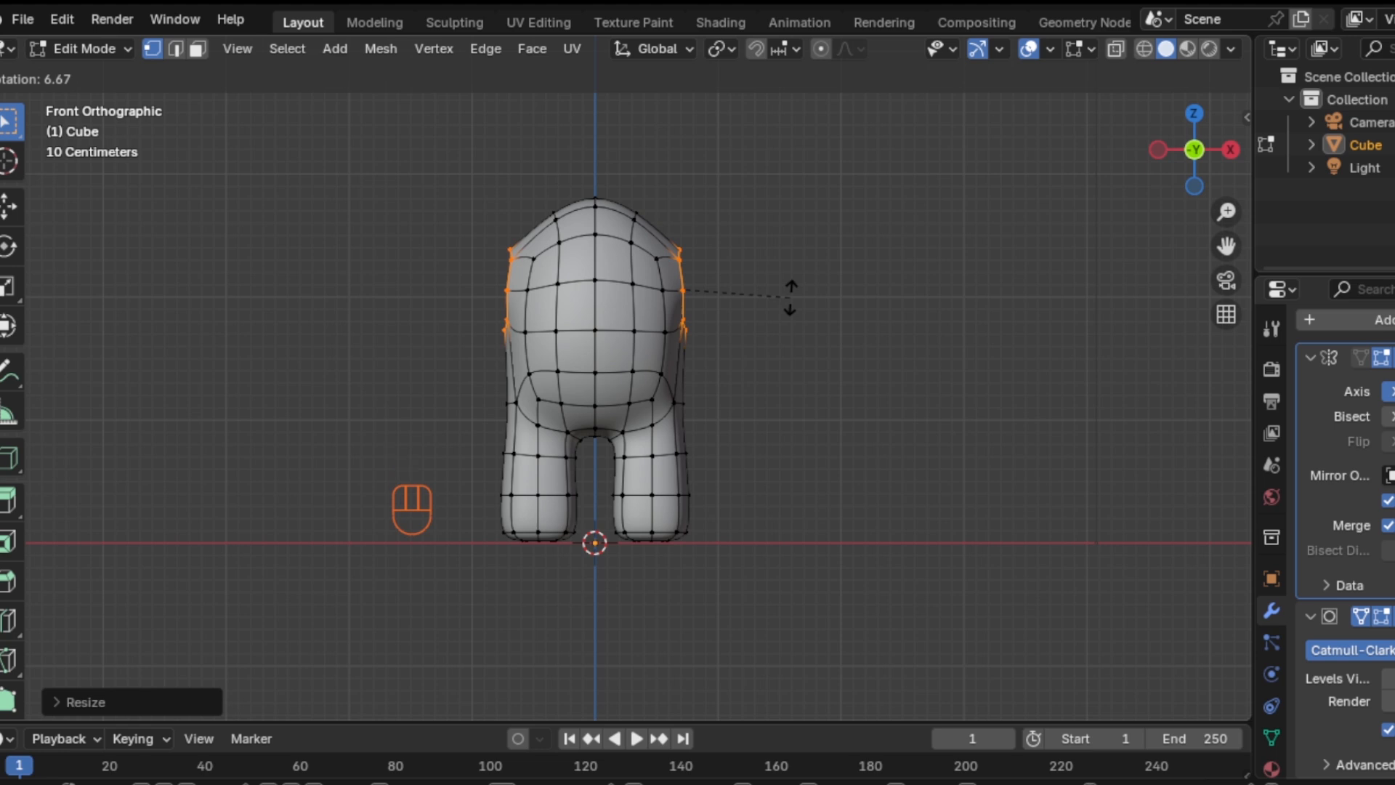
{"action": "left_click", "coordinate": [790, 296]}
{"action": "key", "text": "s"}
{"action": "key", "text": "x"}
{"action": "key", "text": "0"}
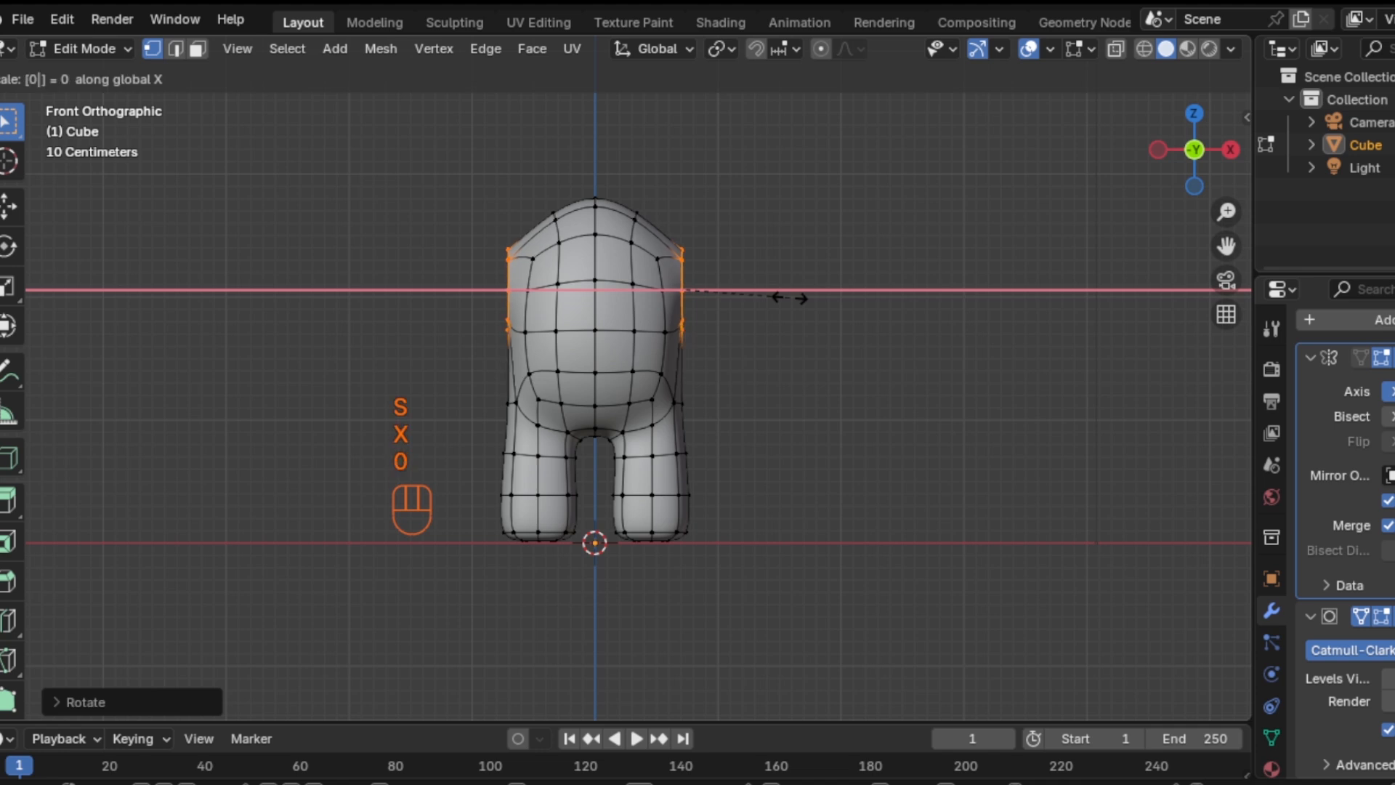
{"action": "left_click", "coordinate": [790, 297]}
Extrude the arm hole's loop outward a short way to form a shoulder stub
{"action": "middle_click_drag", "start_coordinate": [773, 338], "coordinate": [746, 396], "text": "shift"}
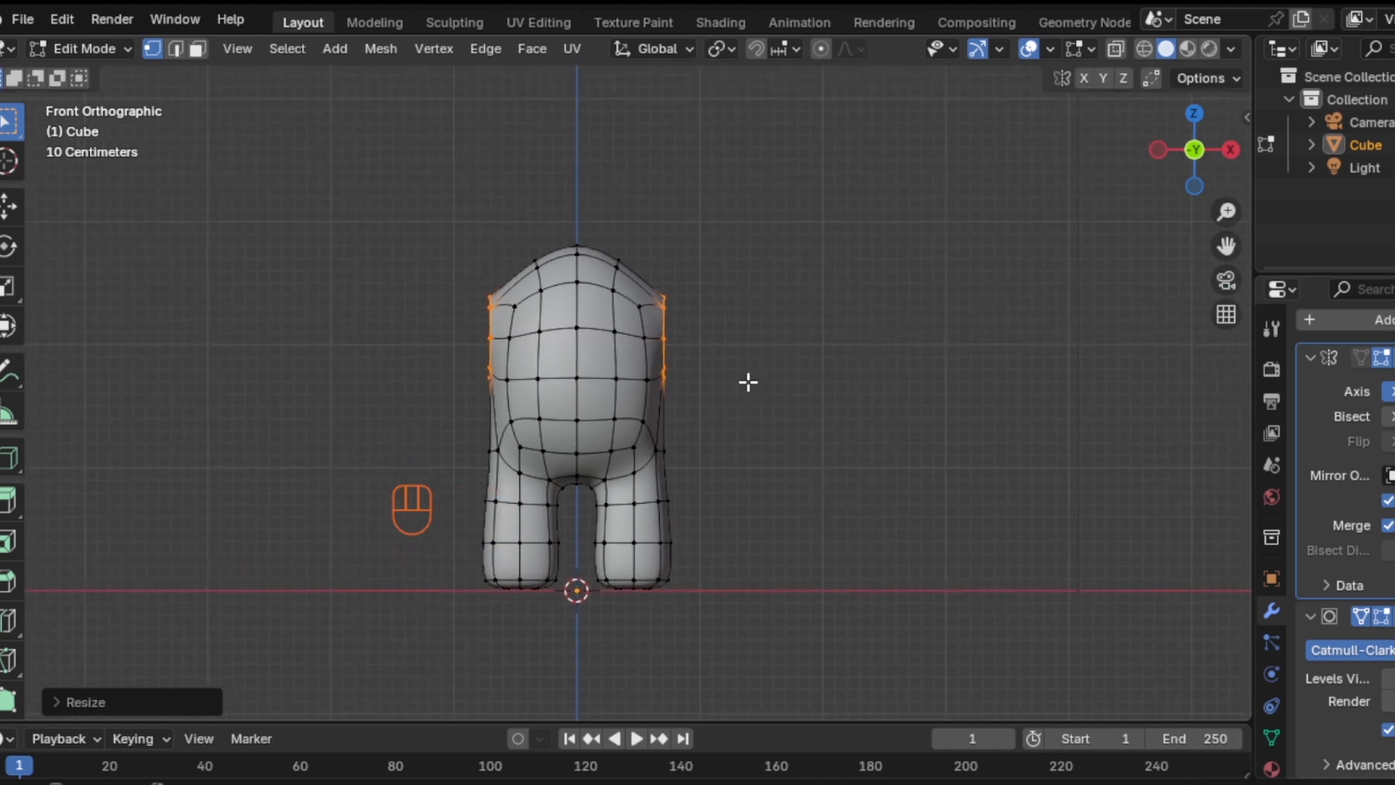
{"action": "key", "text": "e"}
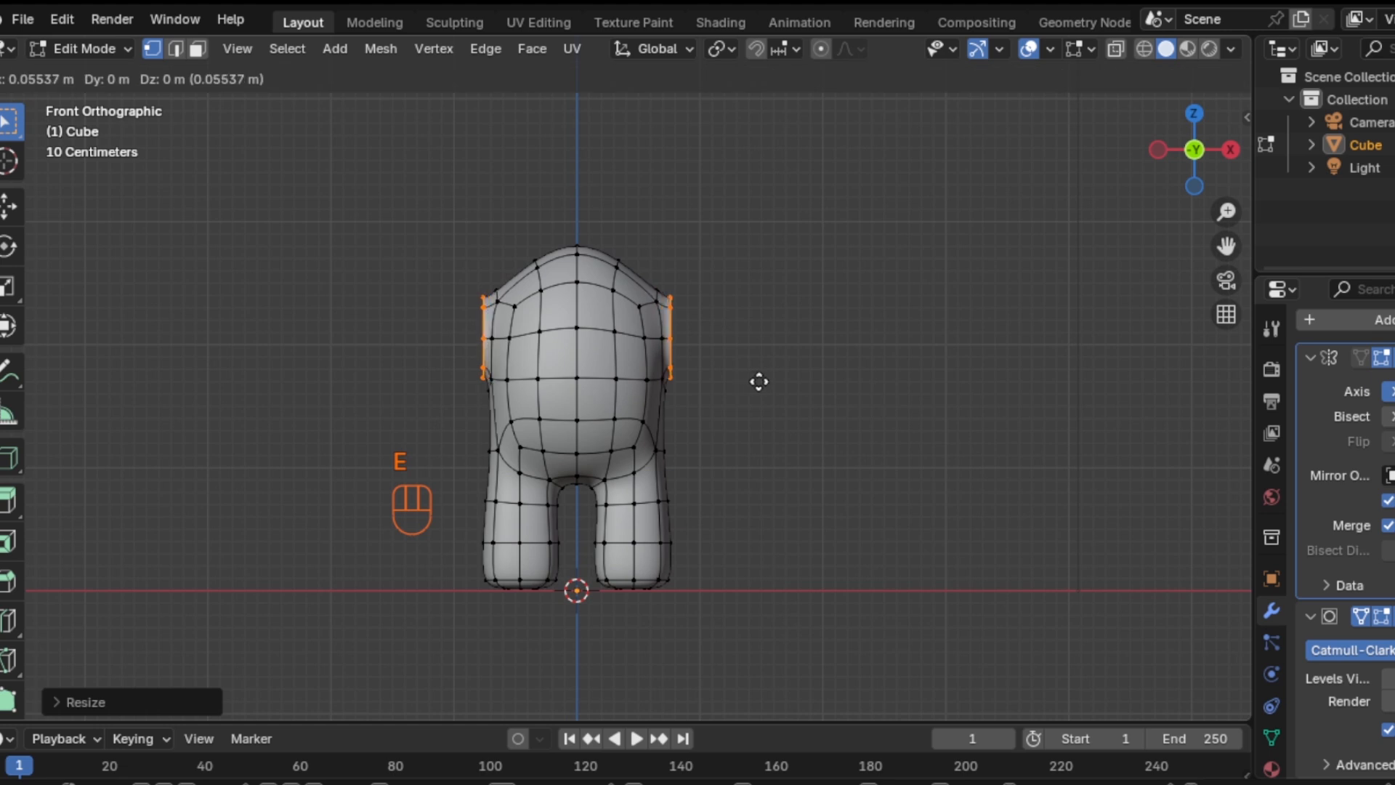
{"action": "left_click", "coordinate": [777, 383]}
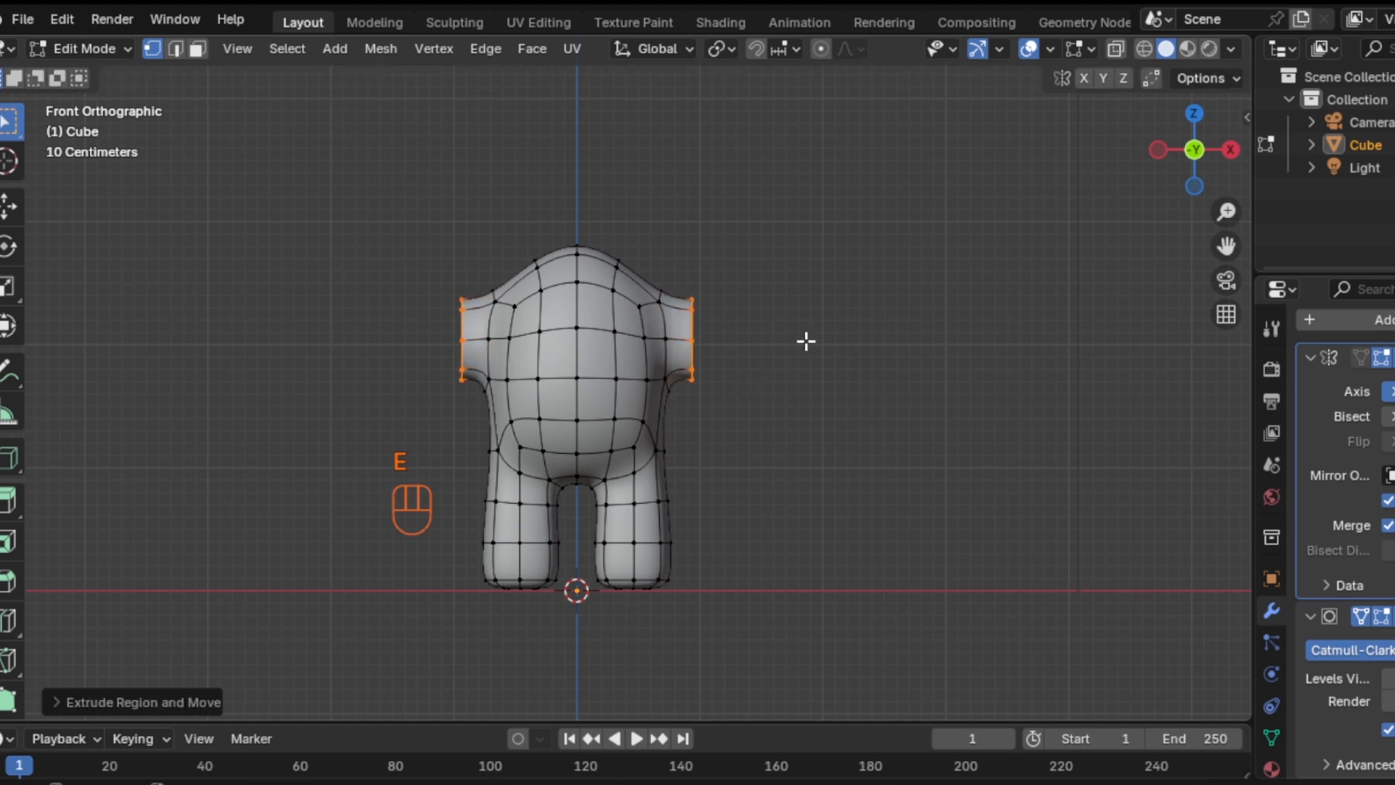
Tilt the stub's end loop to face downward and scale it down to narrow the upper arm
{"action": "key", "text": "r"}
{"action": "left_click", "coordinate": [810, 371]}
{"action": "key", "text": "s"}
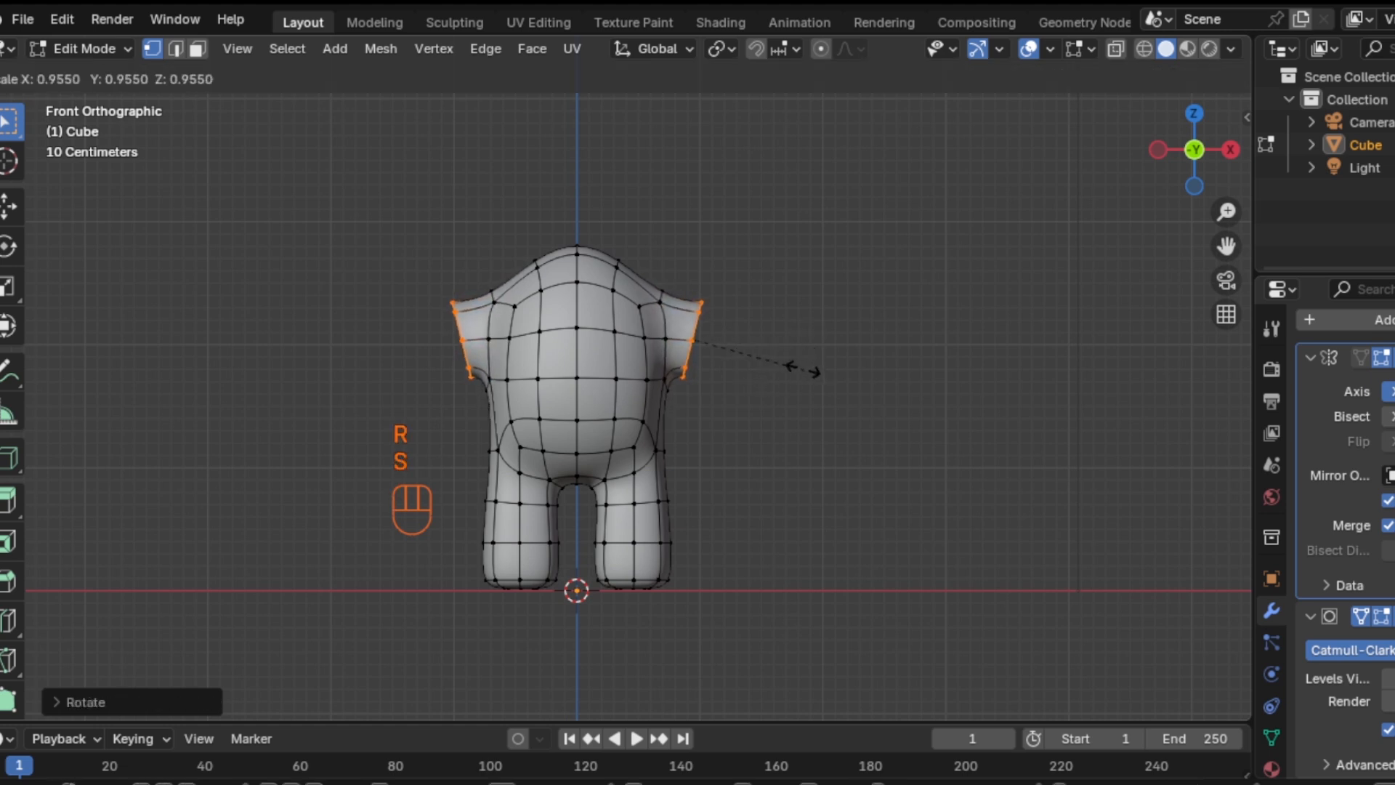
{"action": "left_click", "coordinate": [783, 359]}
{"action": "key", "text": "r"}
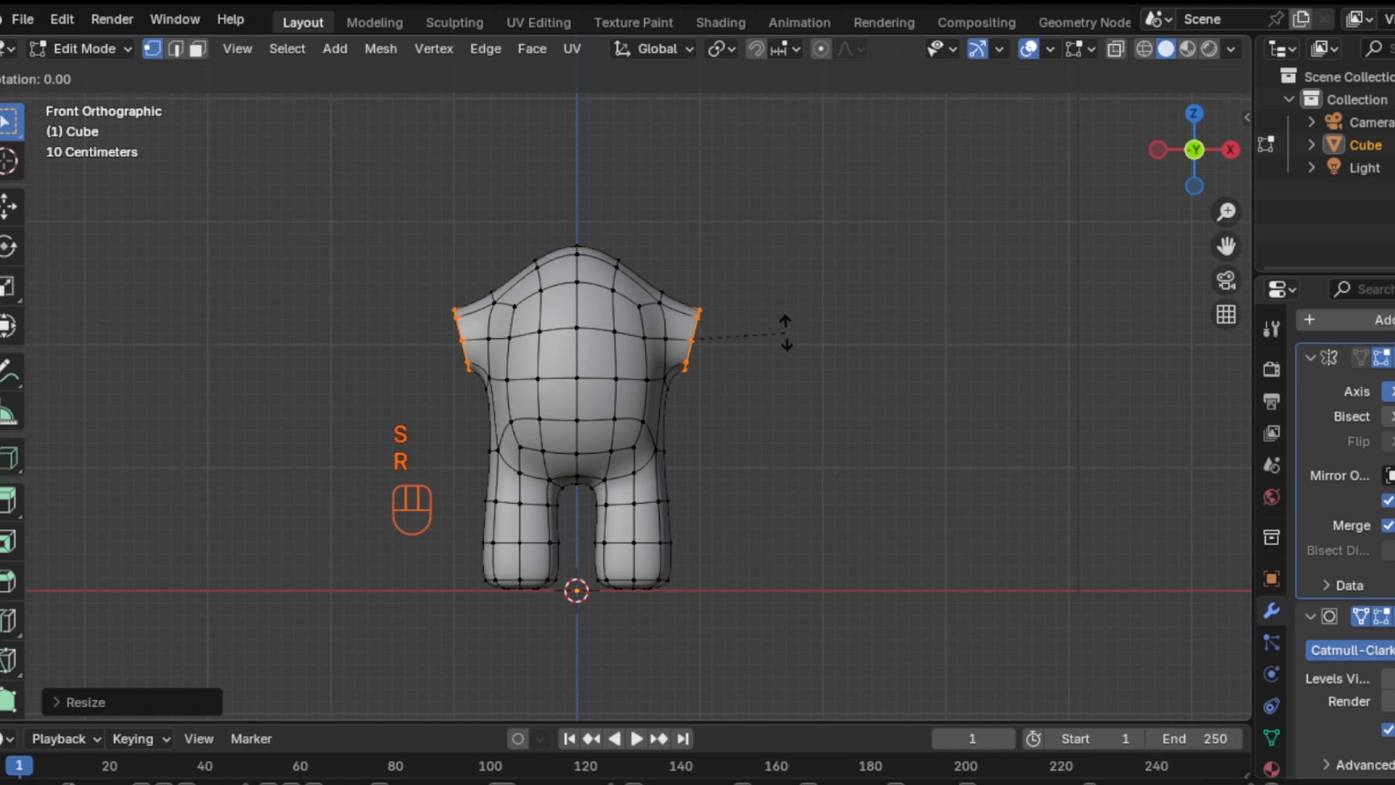
{"action": "left_click", "coordinate": [785, 348]}
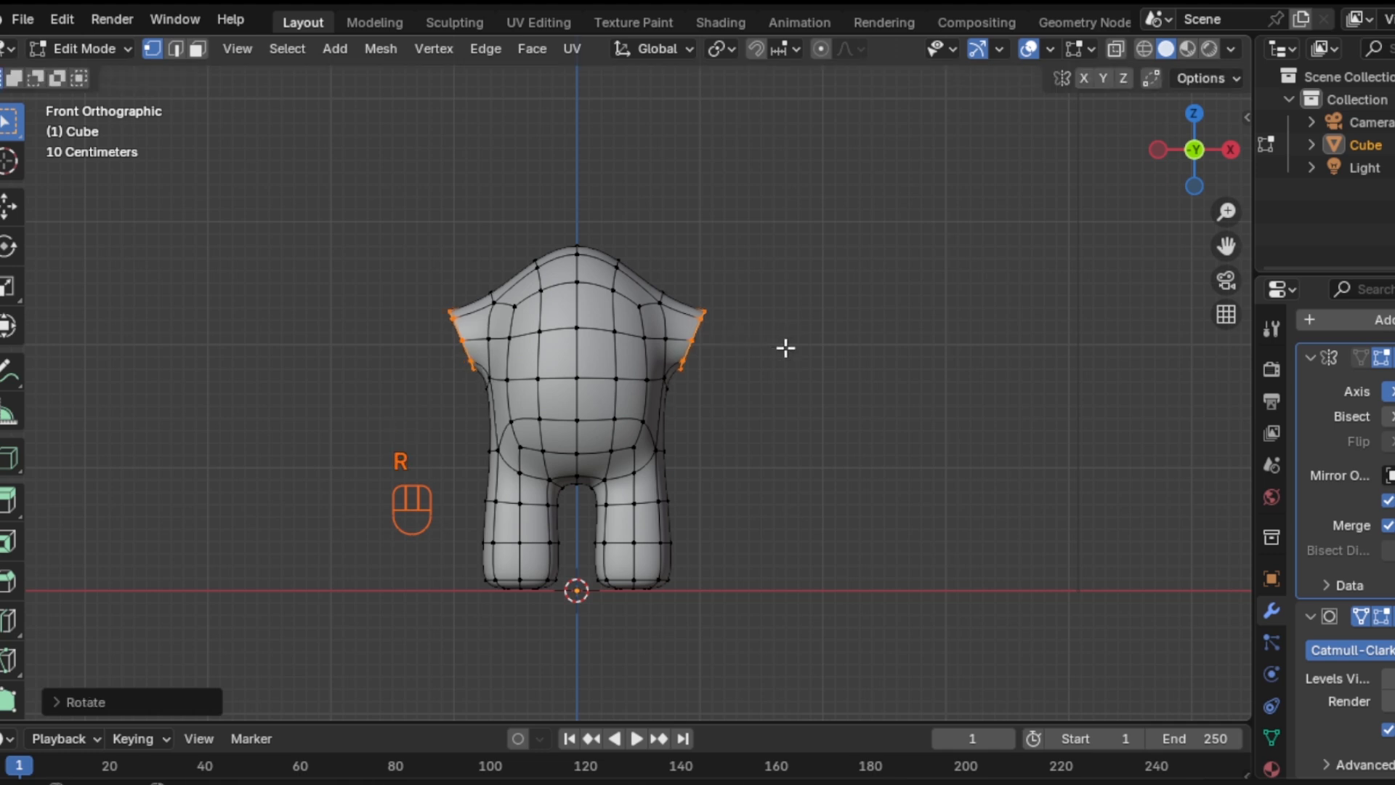
Extrude two more arm sections down and outward, shrinking and rotating the first section's end loop
{"action": "key", "text": "e"}
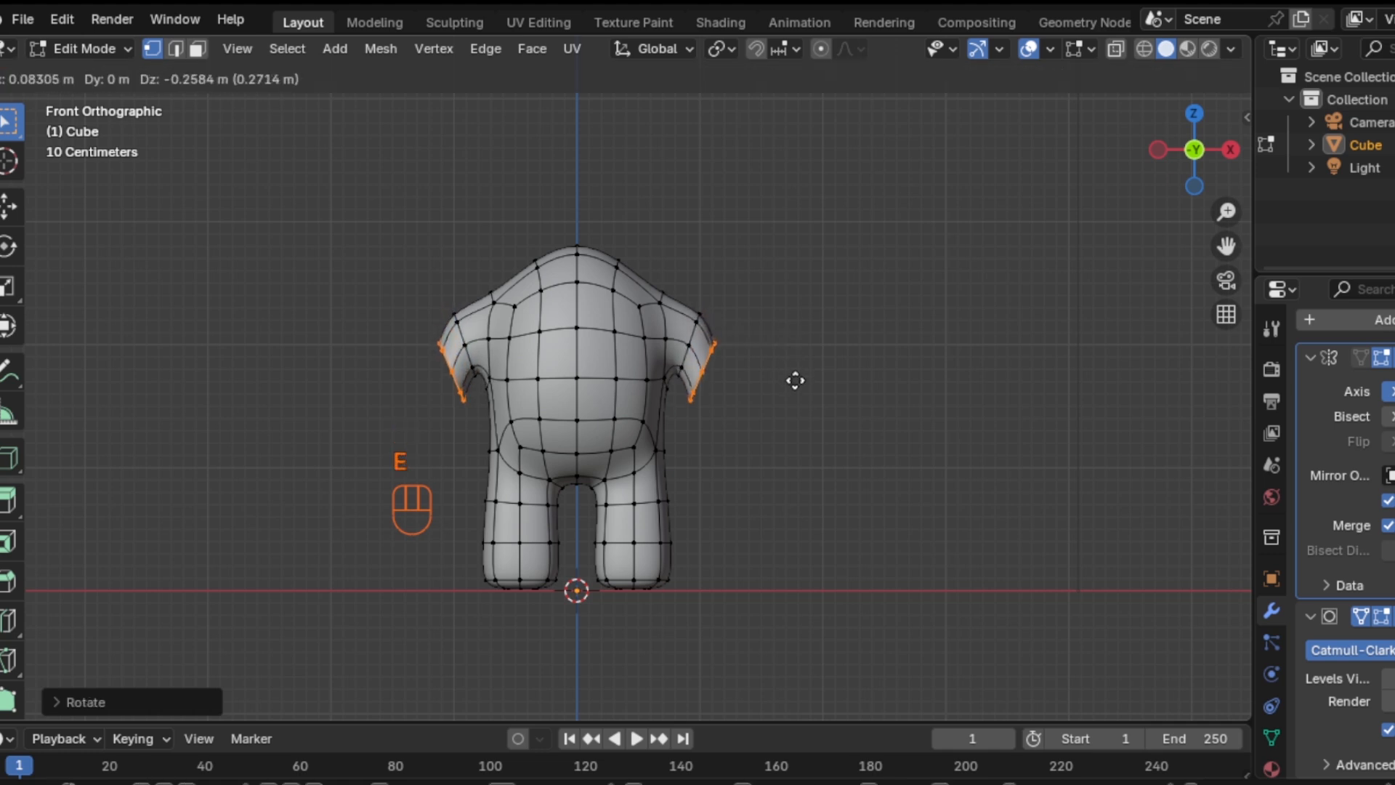
{"action": "left_click", "coordinate": [804, 386]}
{"action": "key", "text": "s"}
{"action": "left_click", "coordinate": [794, 378]}
{"action": "key", "text": "r"}
{"action": "left_click", "coordinate": [822, 411]}
{"action": "key", "text": "s"}
{"action": "left_click", "coordinate": [800, 384]}
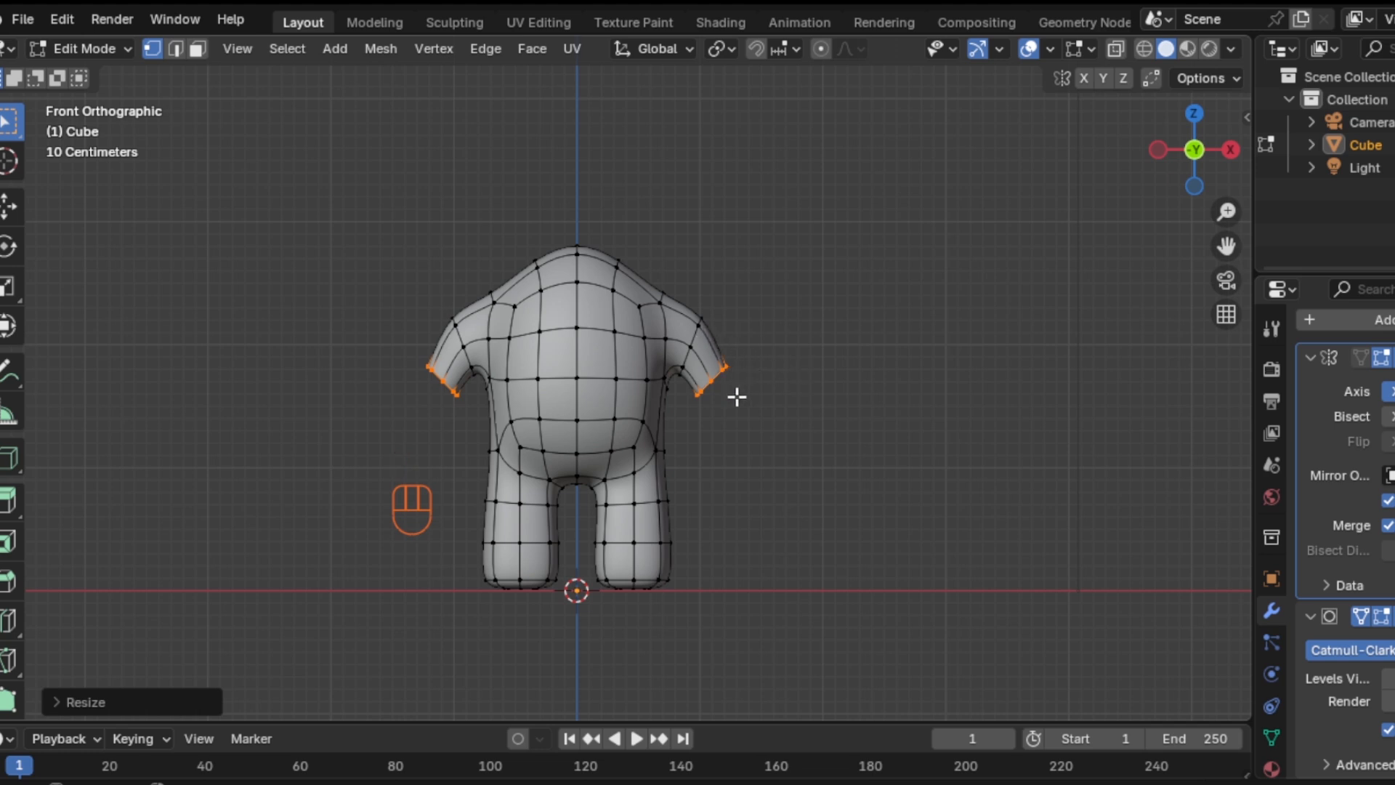
{"action": "key", "text": "e"}
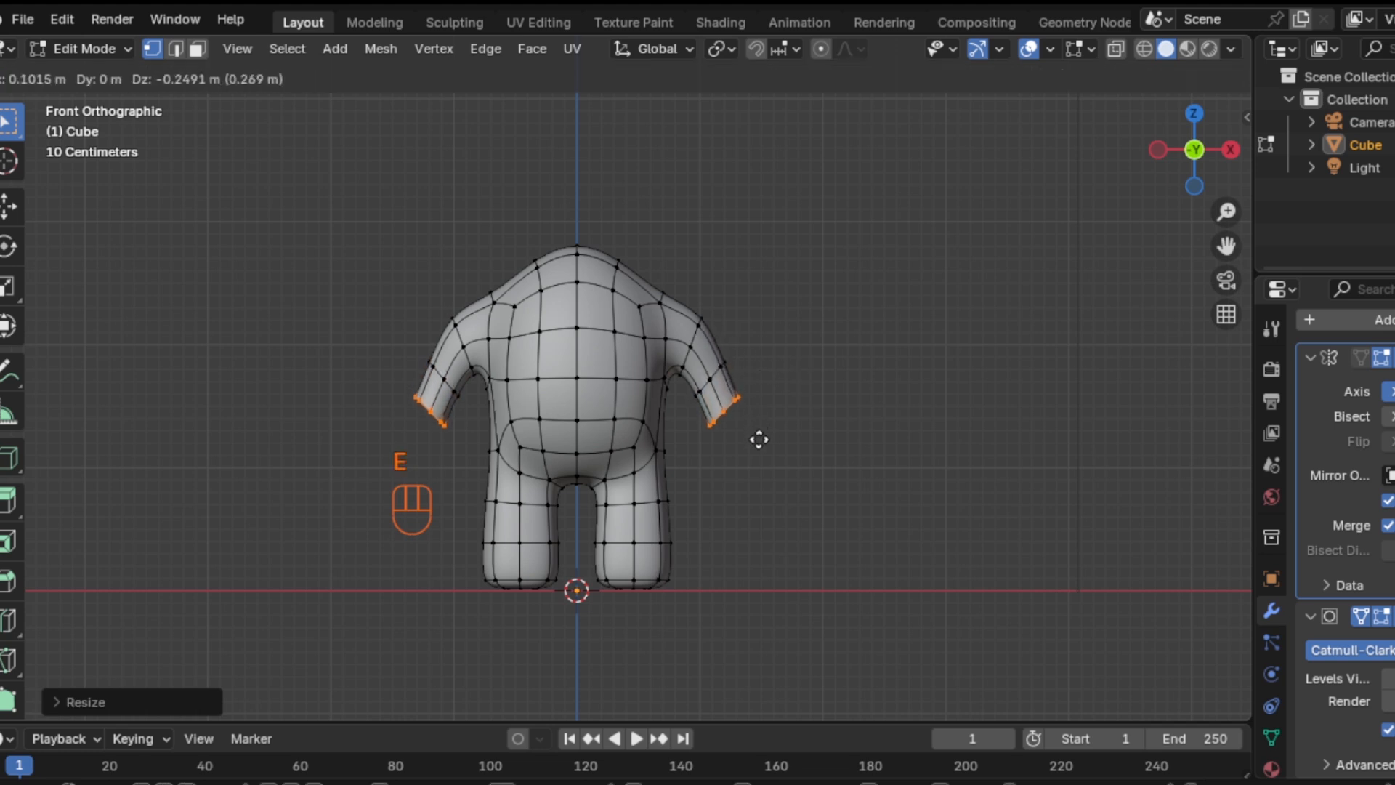
{"action": "left_click", "coordinate": [763, 452]}
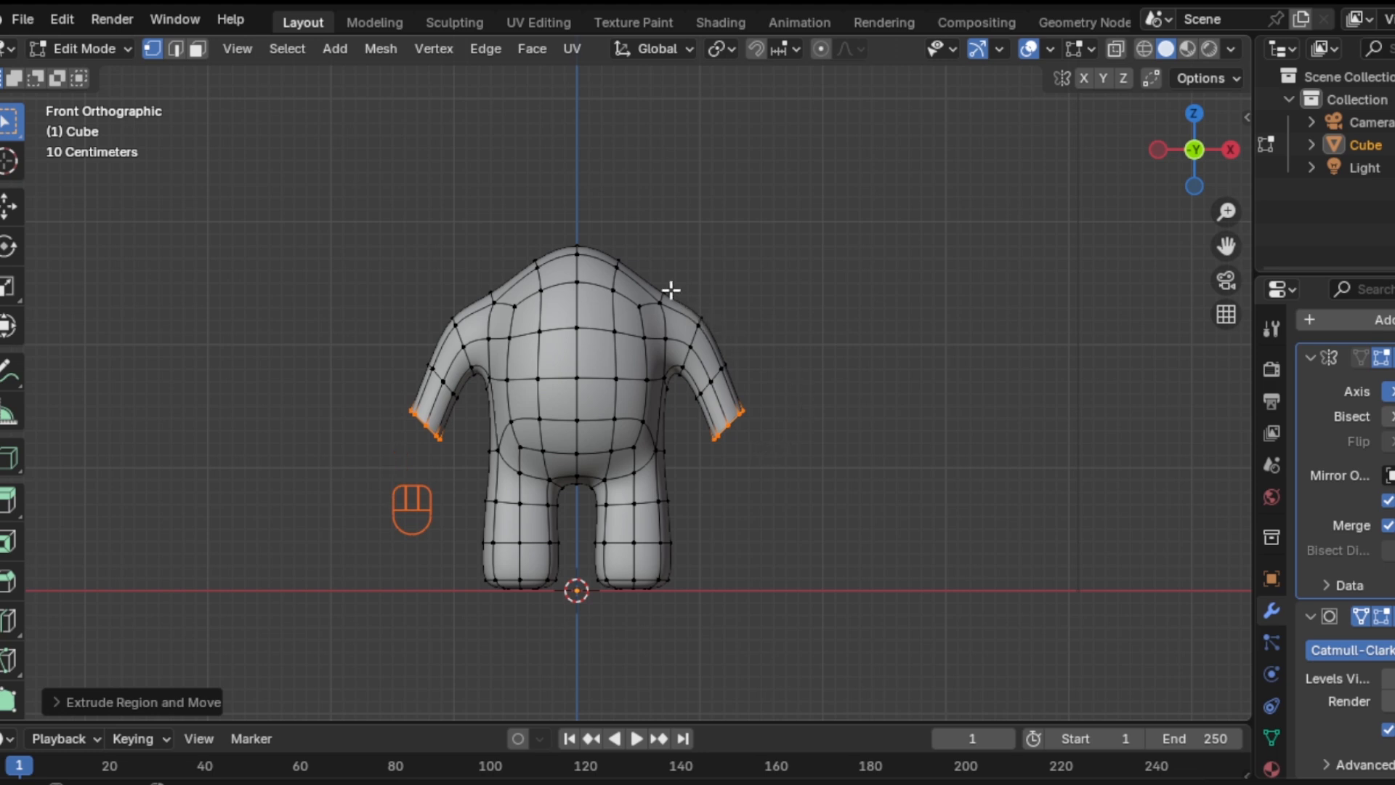
Move the vertex on top of the shoulder up along Z to smooth the shoulder line
{"action": "left_click", "coordinate": [668, 291]}
{"action": "middle_click_drag", "start_coordinate": [698, 343], "coordinate": [704, 399]}
{"action": "key", "text": "KP_1"}
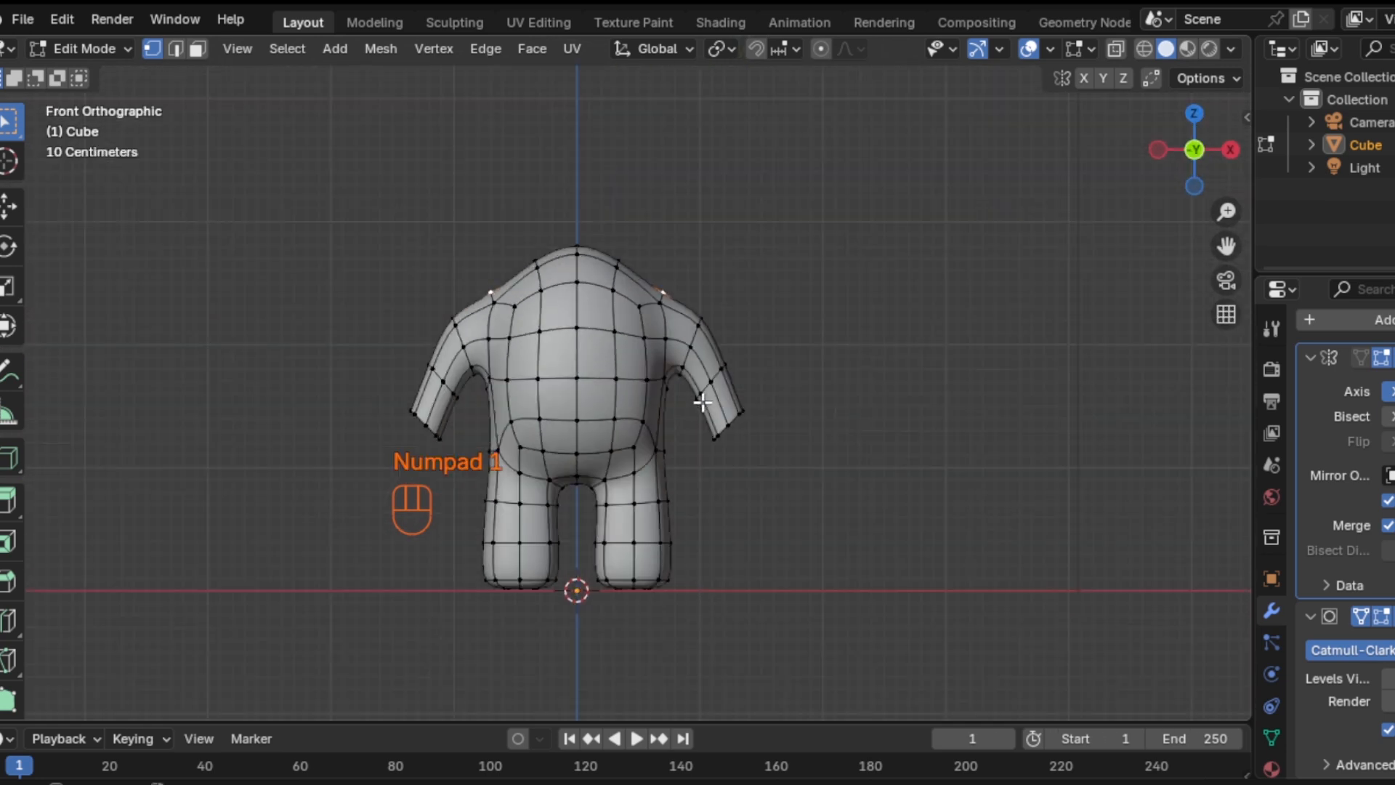
{"action": "key", "text": "g"}
{"action": "key", "text": "z"}
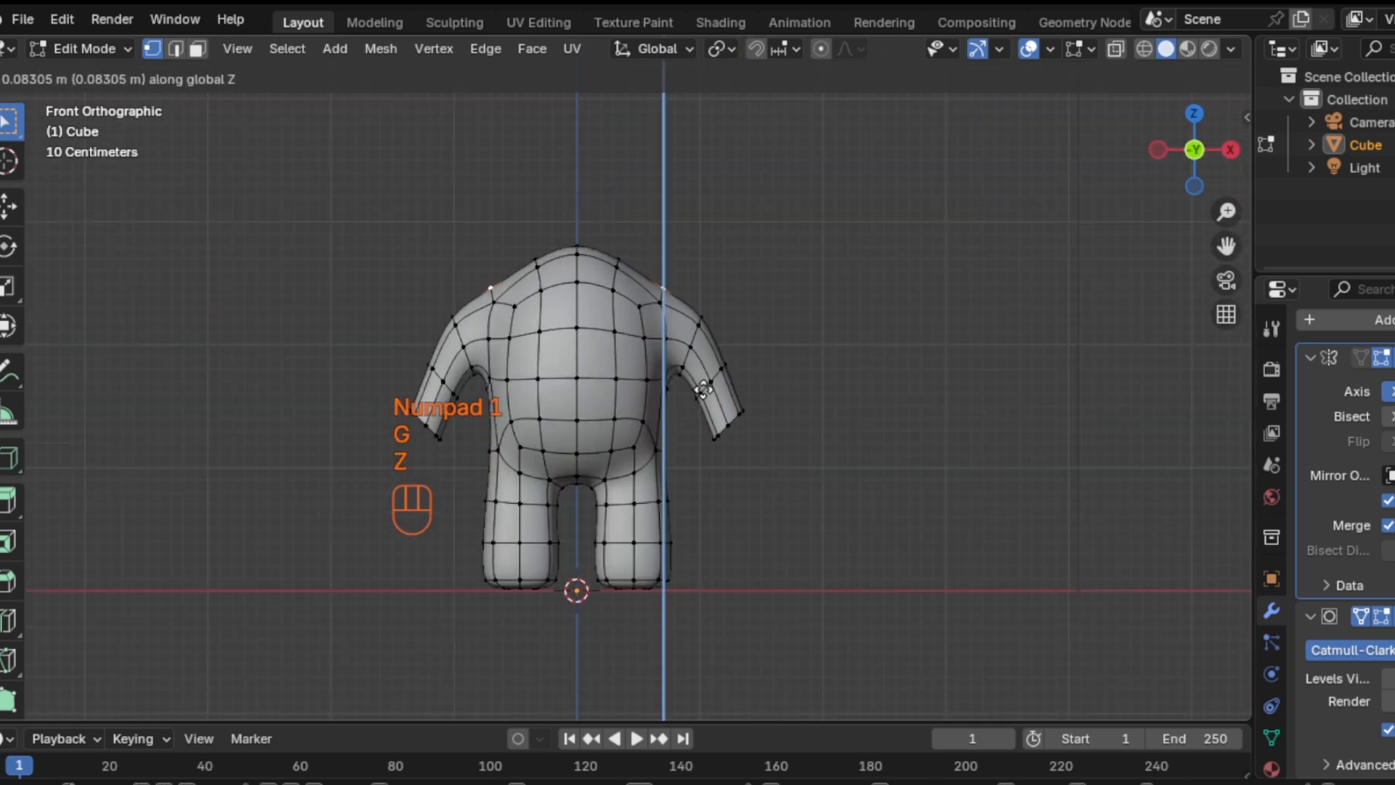
{"action": "left_click", "coordinate": [708, 377]}
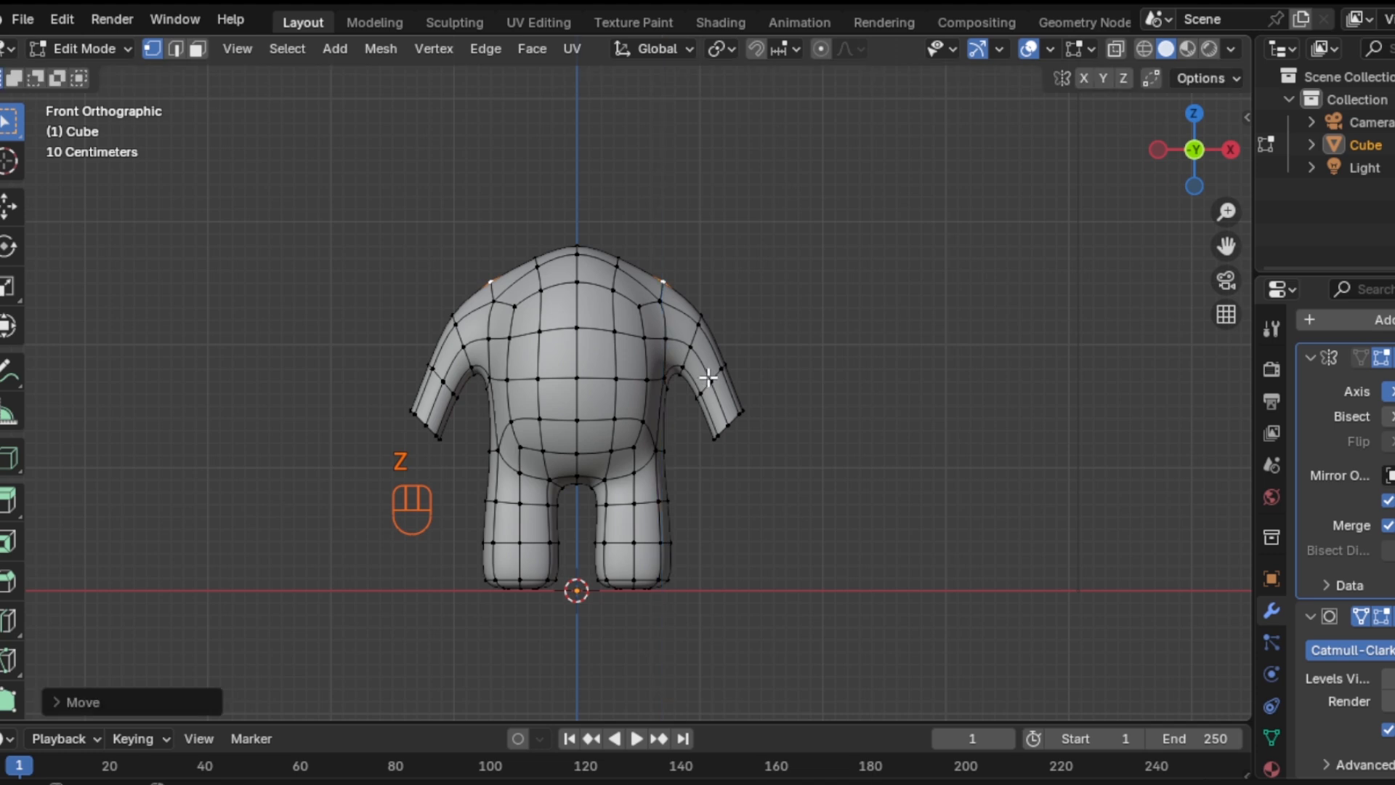
Rotate the arm's open end loop about 28° and grow the selection to include the last arm section
{"action": "left_click", "coordinate": [725, 426]}
{"action": "left_click", "coordinate": [728, 424], "text": "alt"}
{"action": "key", "text": "r"}
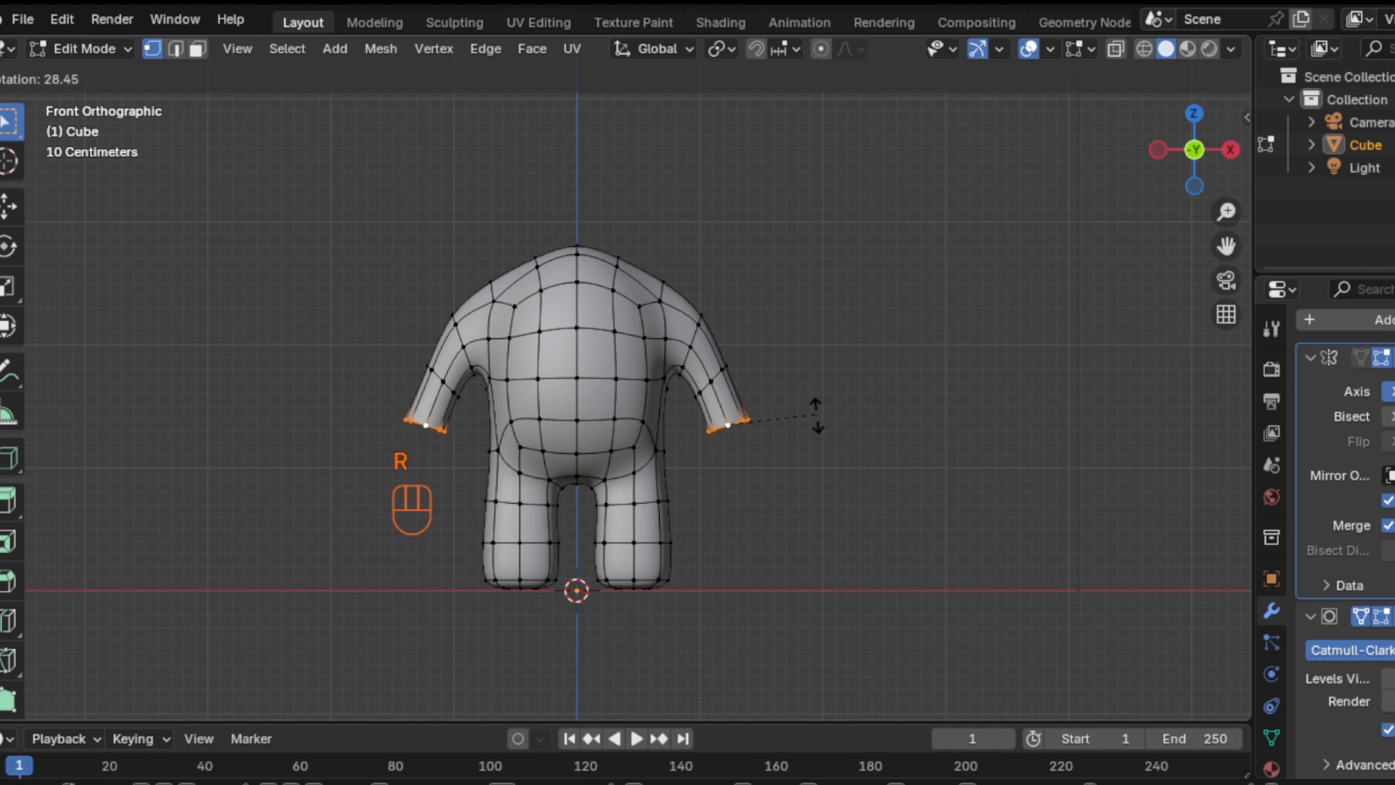
{"action": "left_click", "coordinate": [816, 415]}
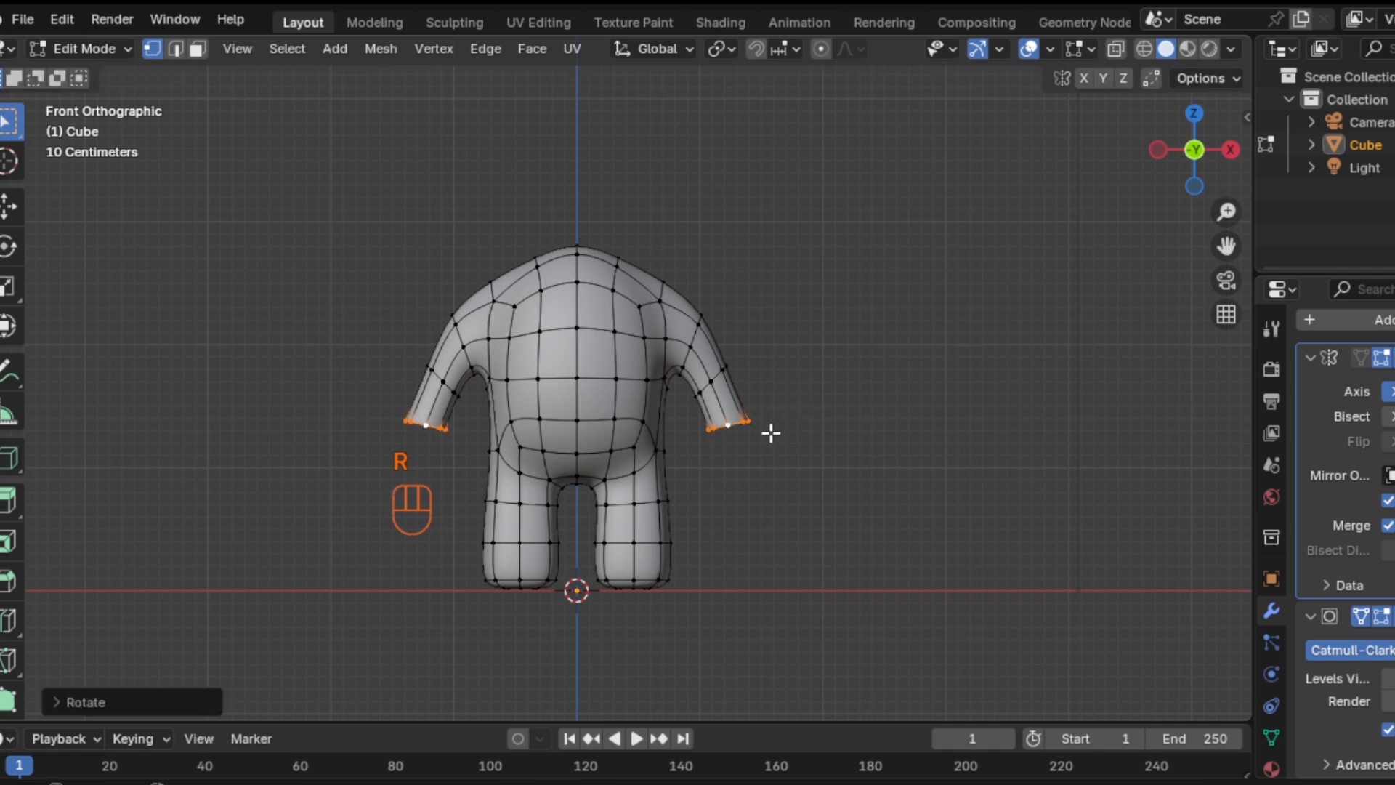
{"action": "key", "text": "ctrl+KP_Add"}
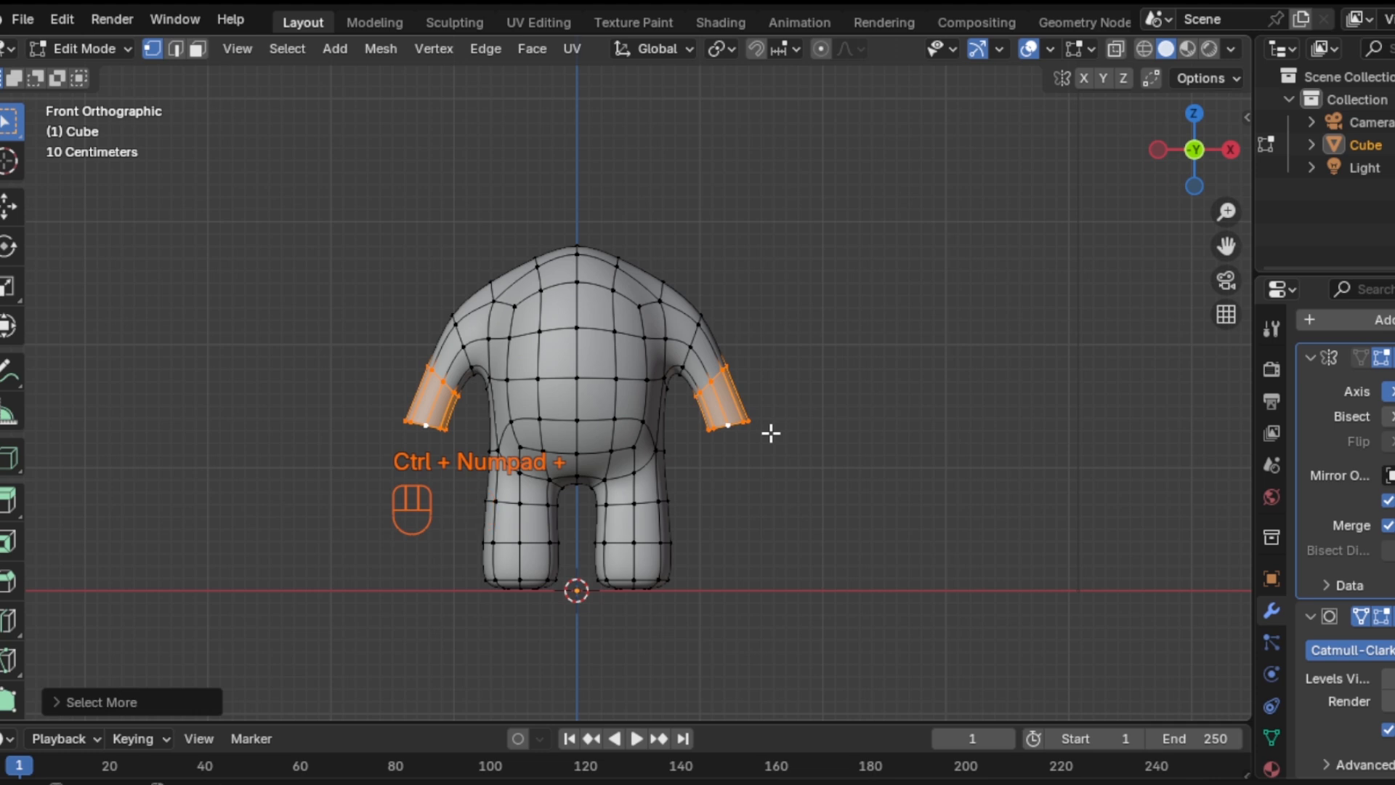
Rotate the last arm section about 17° toward vertical and move it about 0.07 m inward along X
{"action": "key", "text": "r"}
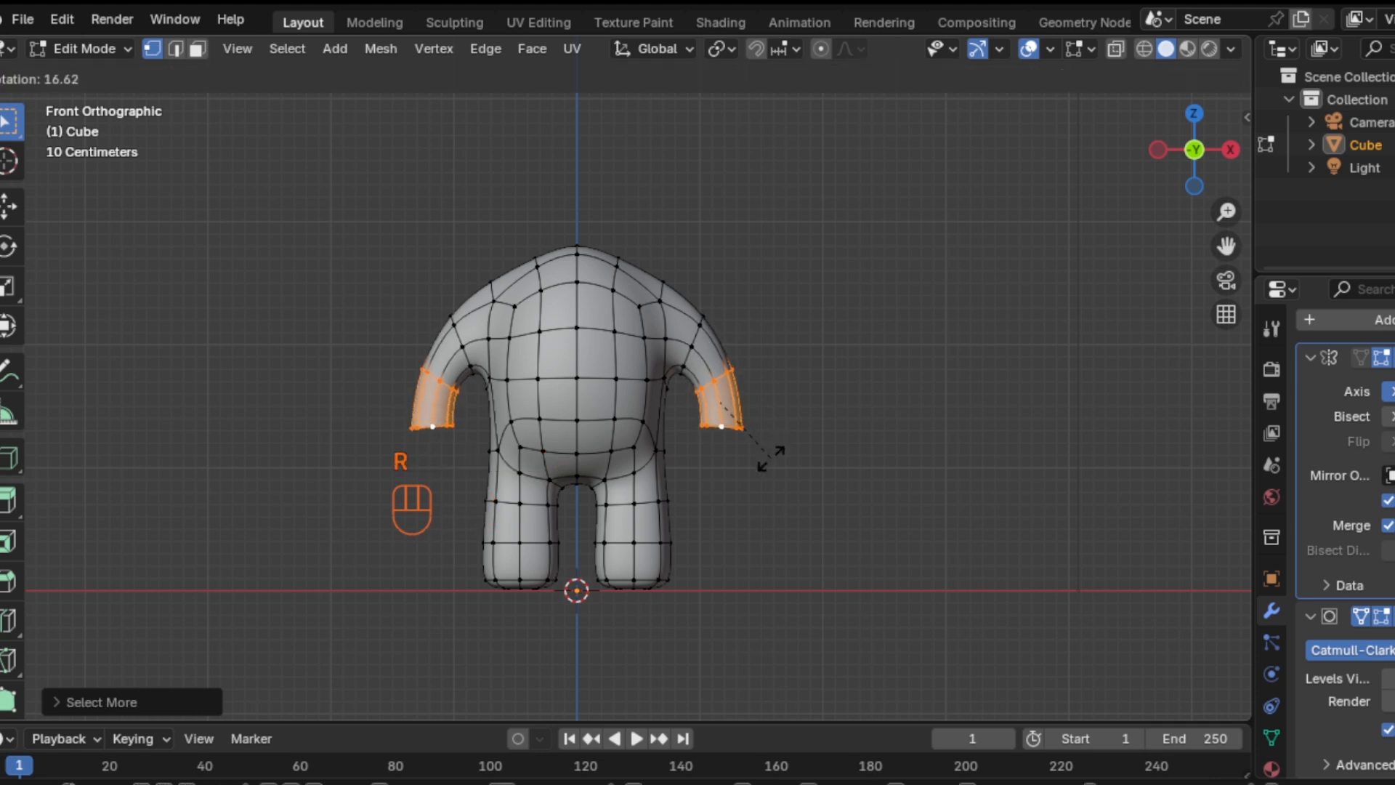
{"action": "left_click", "coordinate": [766, 445]}
{"action": "key", "text": "g"}
{"action": "key", "text": "x"}
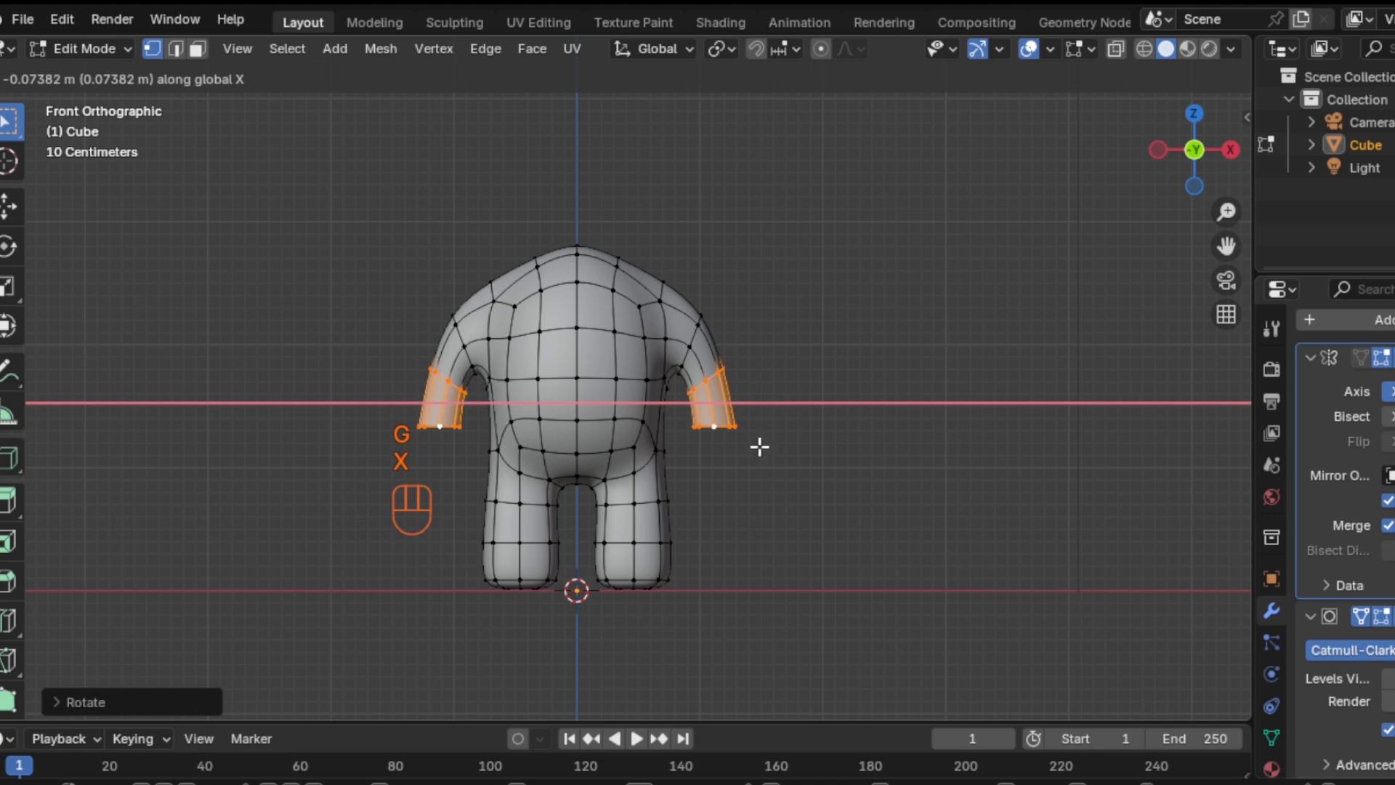
{"action": "left_click", "coordinate": [759, 447]}
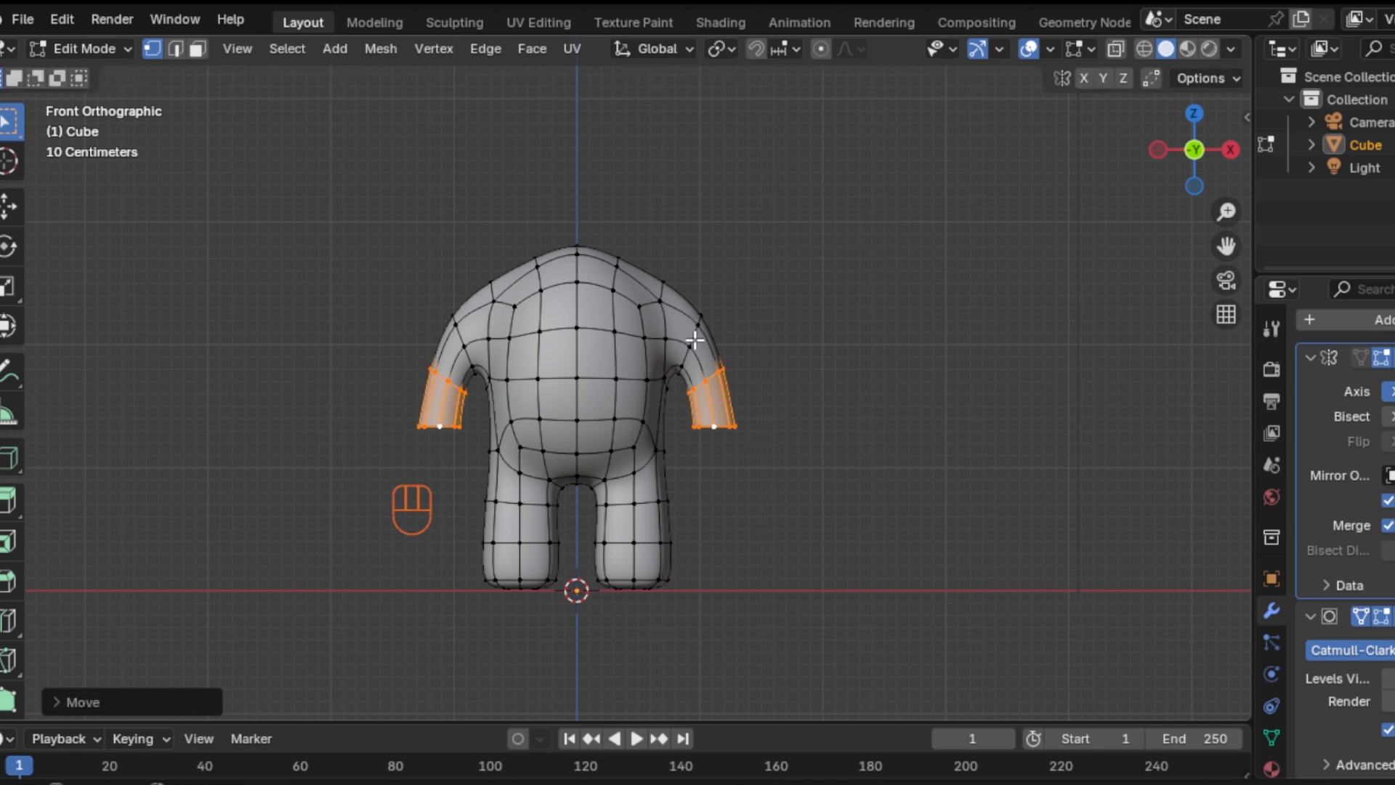
Grow the selection to include the arm section above and rotate both sections slightly inward
{"action": "key", "text": "ctrl+KP_Add"}
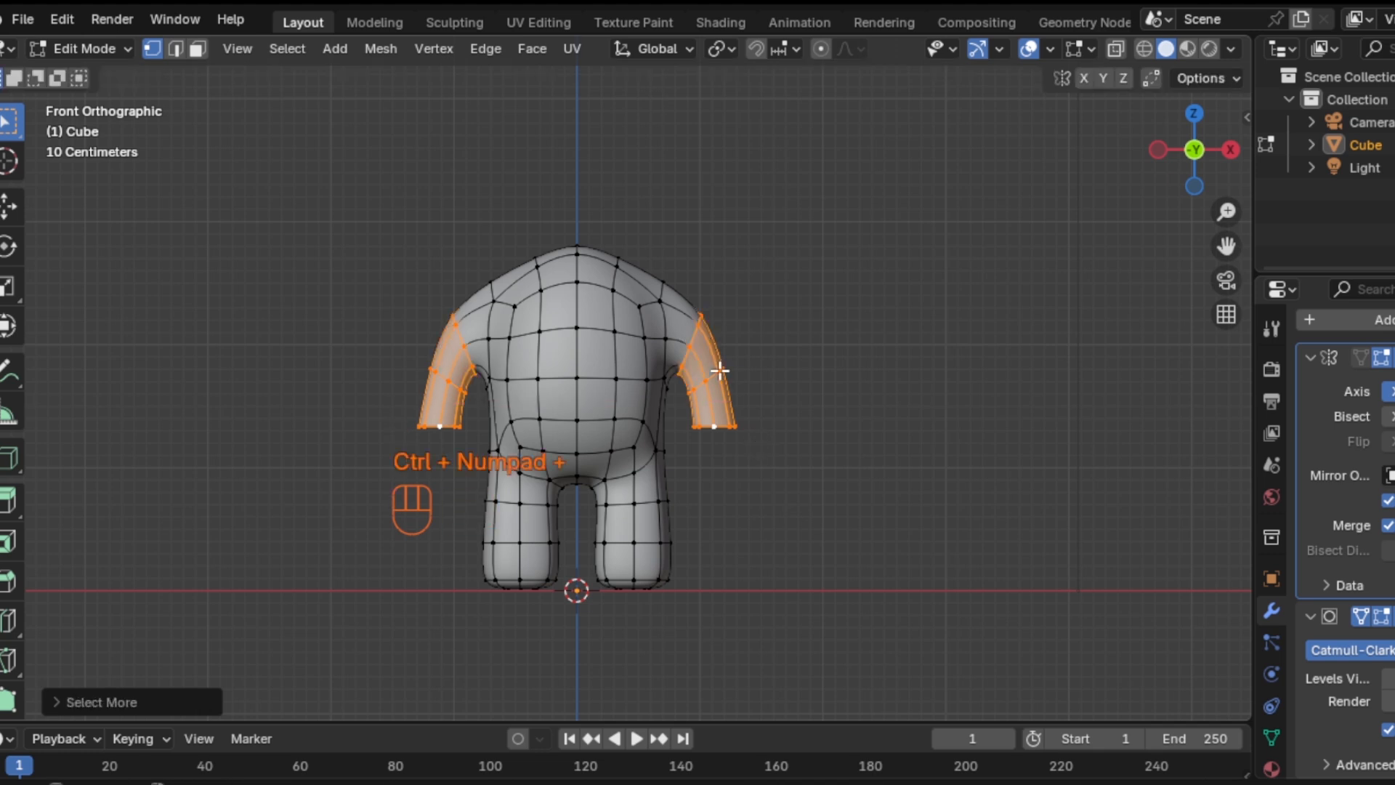
{"action": "key", "text": "r"}
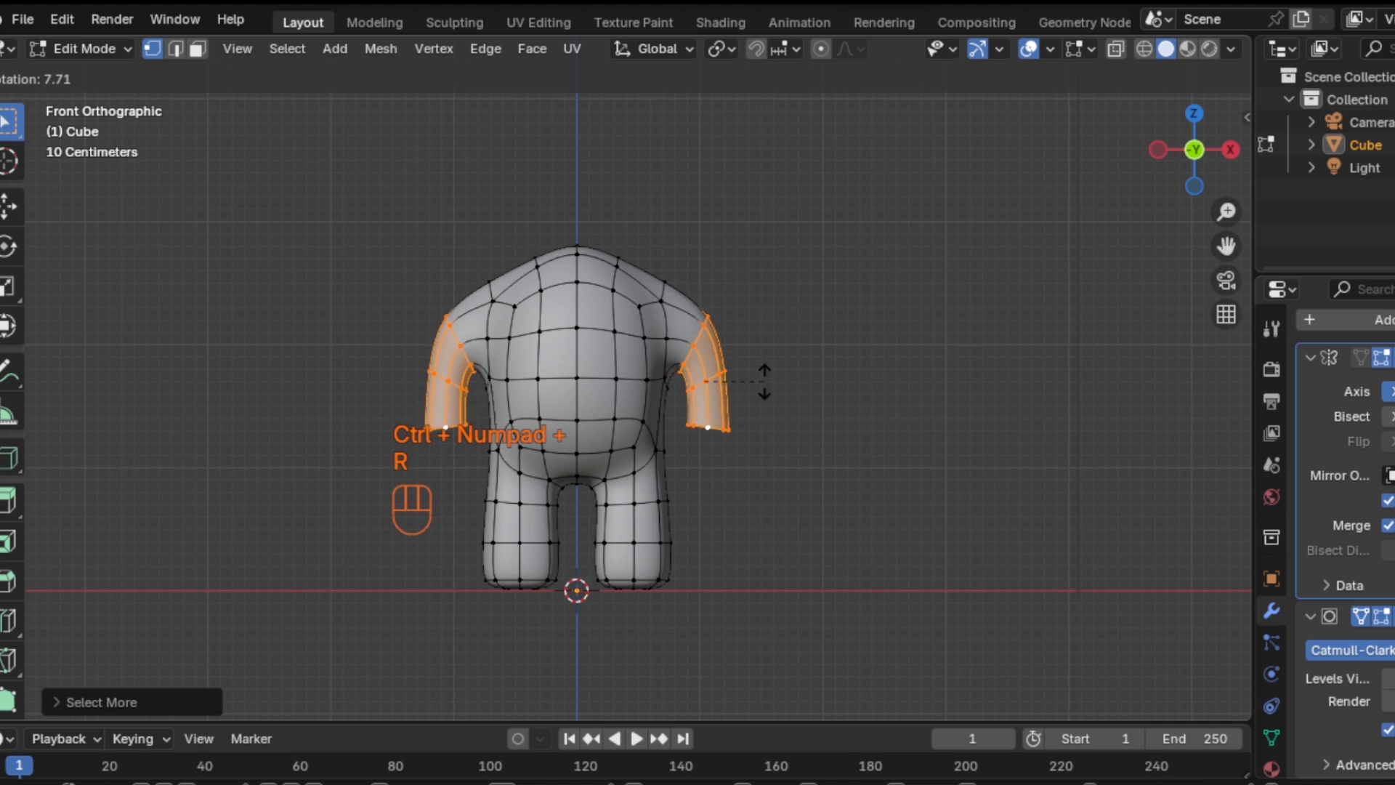
{"action": "left_click", "coordinate": [762, 375]}
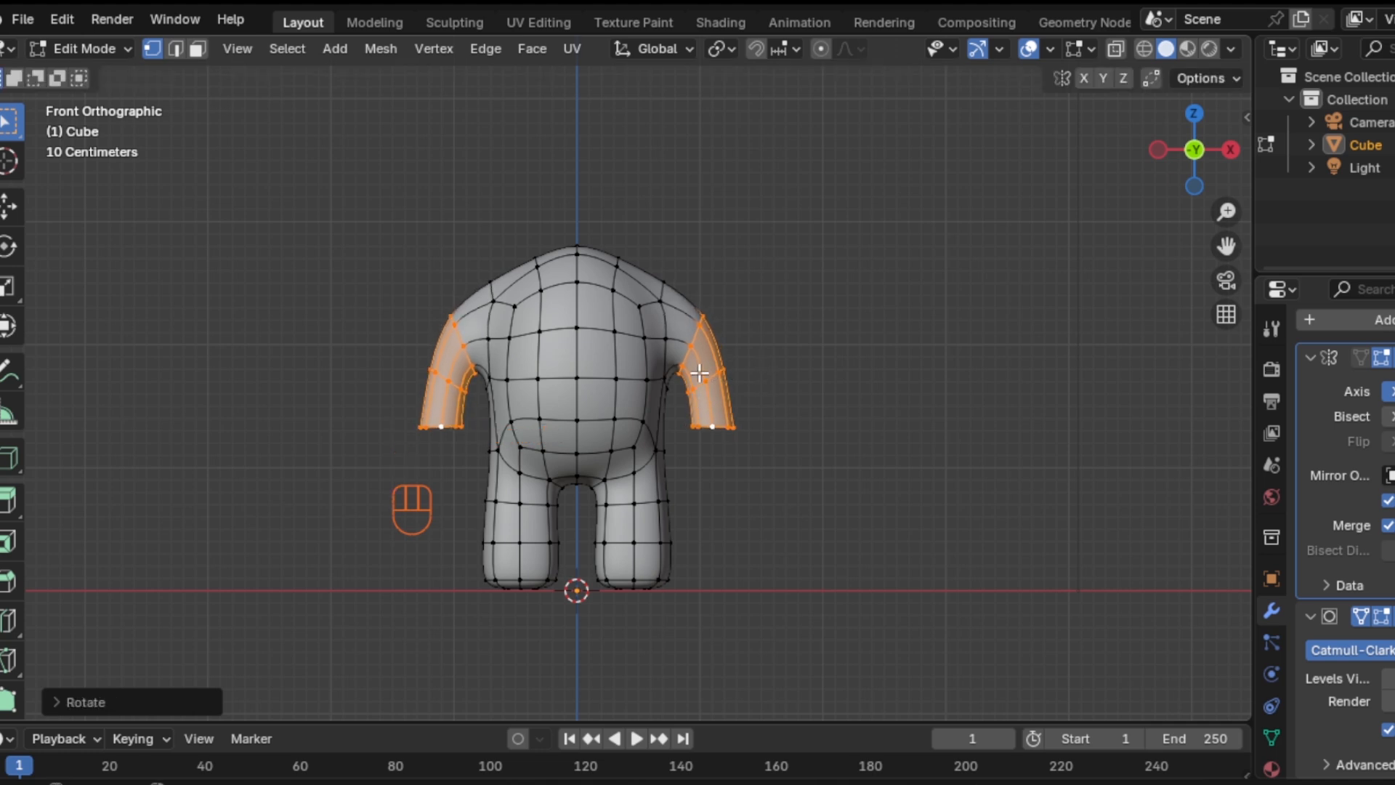
Select the edge loop around the upper arm, rotate it slightly, and shift it slightly down and inward
{"action": "left_click", "coordinate": [686, 344], "text": "alt"}
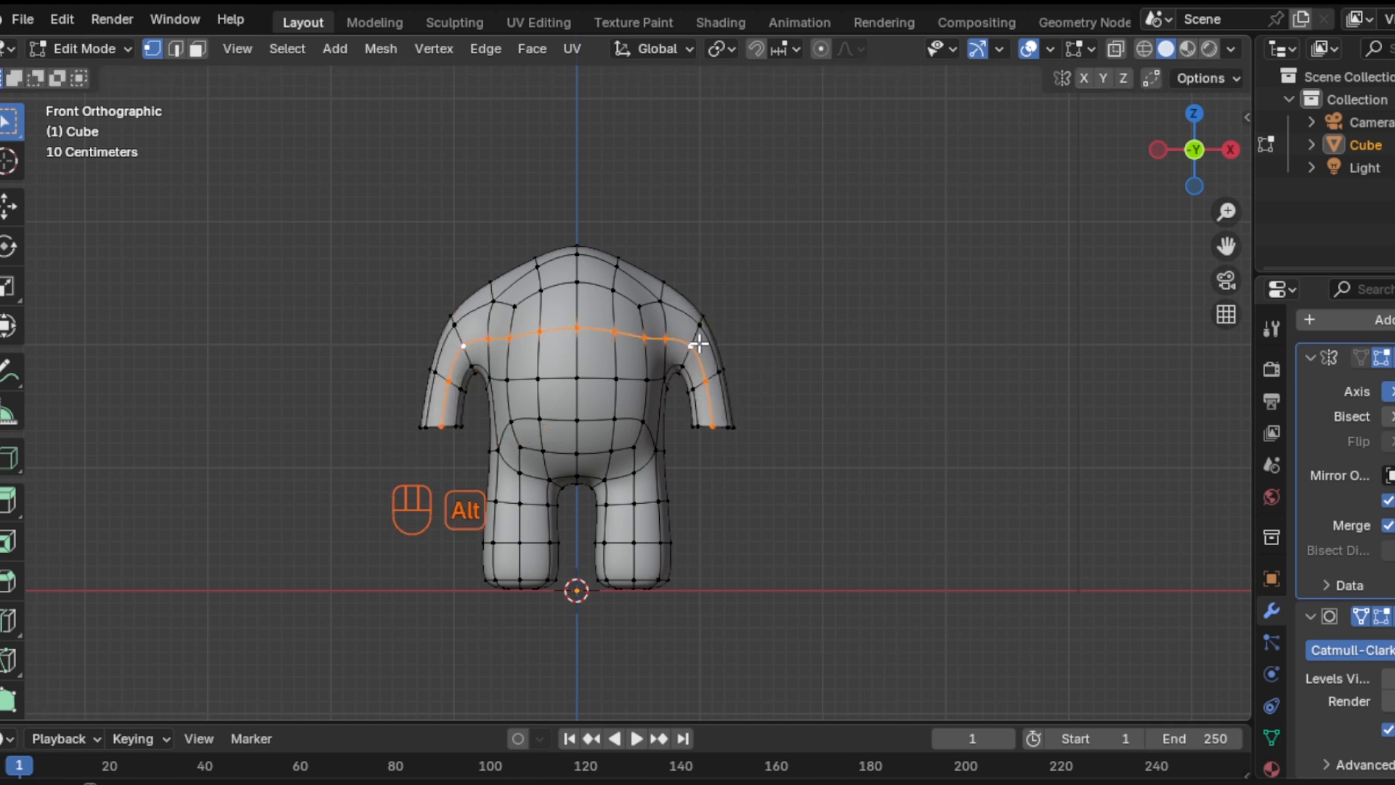
{"action": "left_click", "coordinate": [697, 341], "text": "alt"}
{"action": "key", "text": "r"}
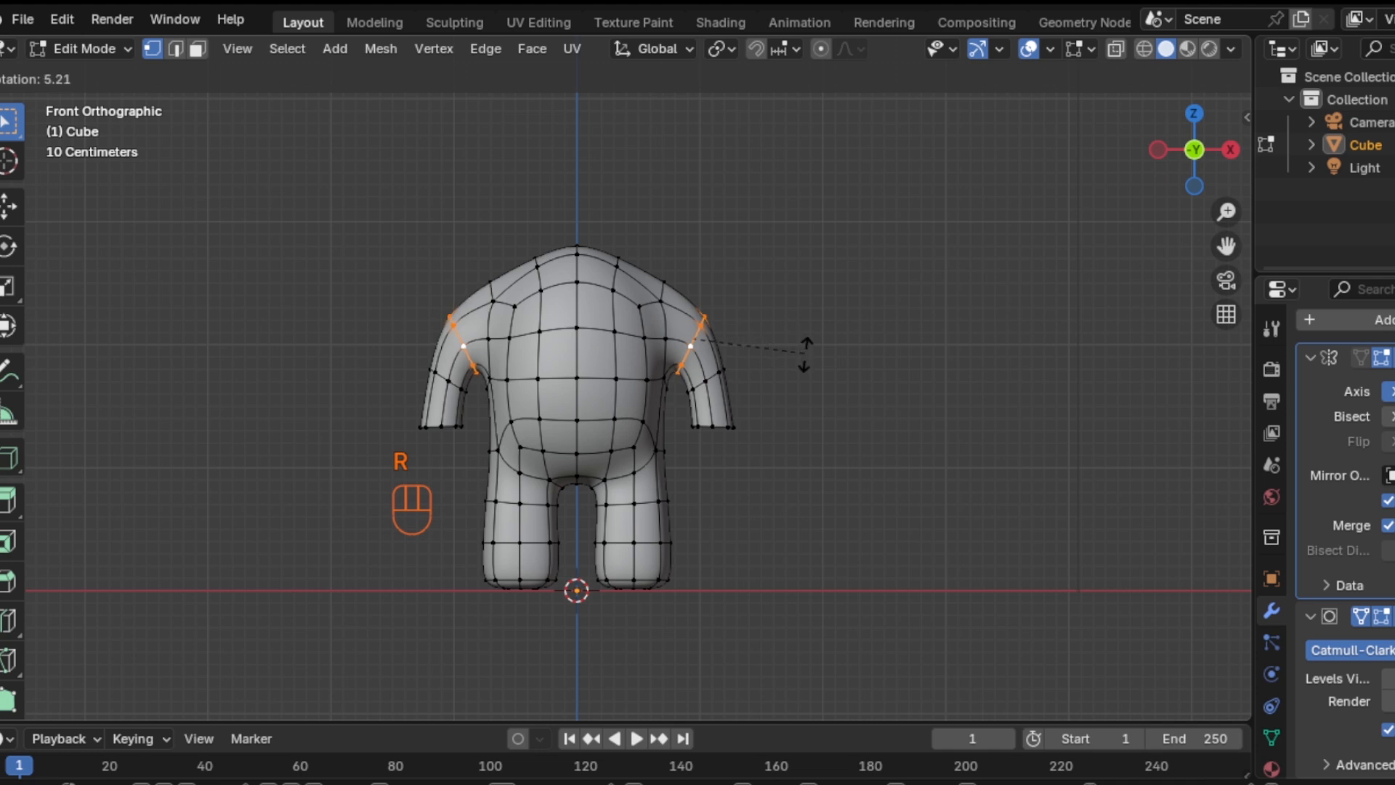
{"action": "left_click", "coordinate": [805, 363]}
{"action": "key", "text": "g"}
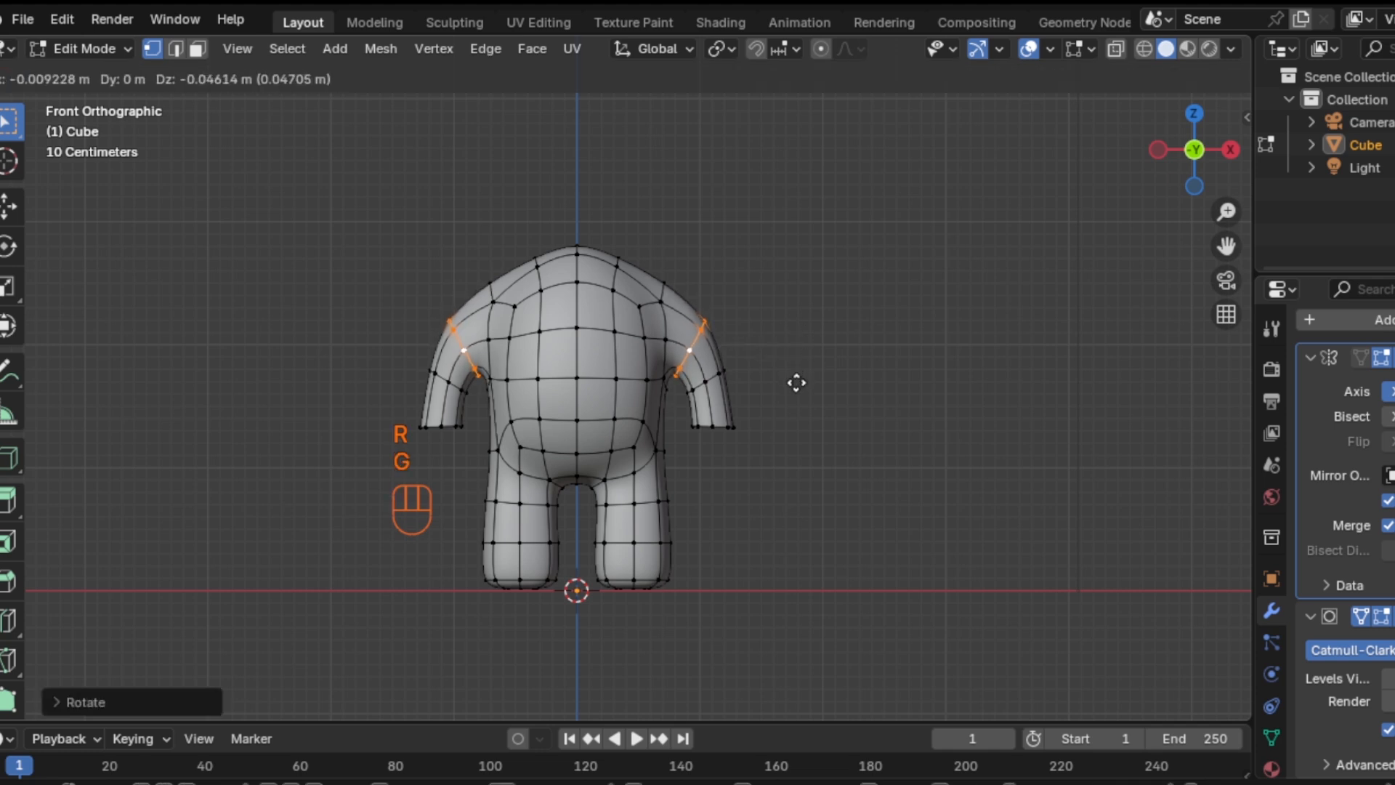
{"action": "left_click", "coordinate": [793, 382]}
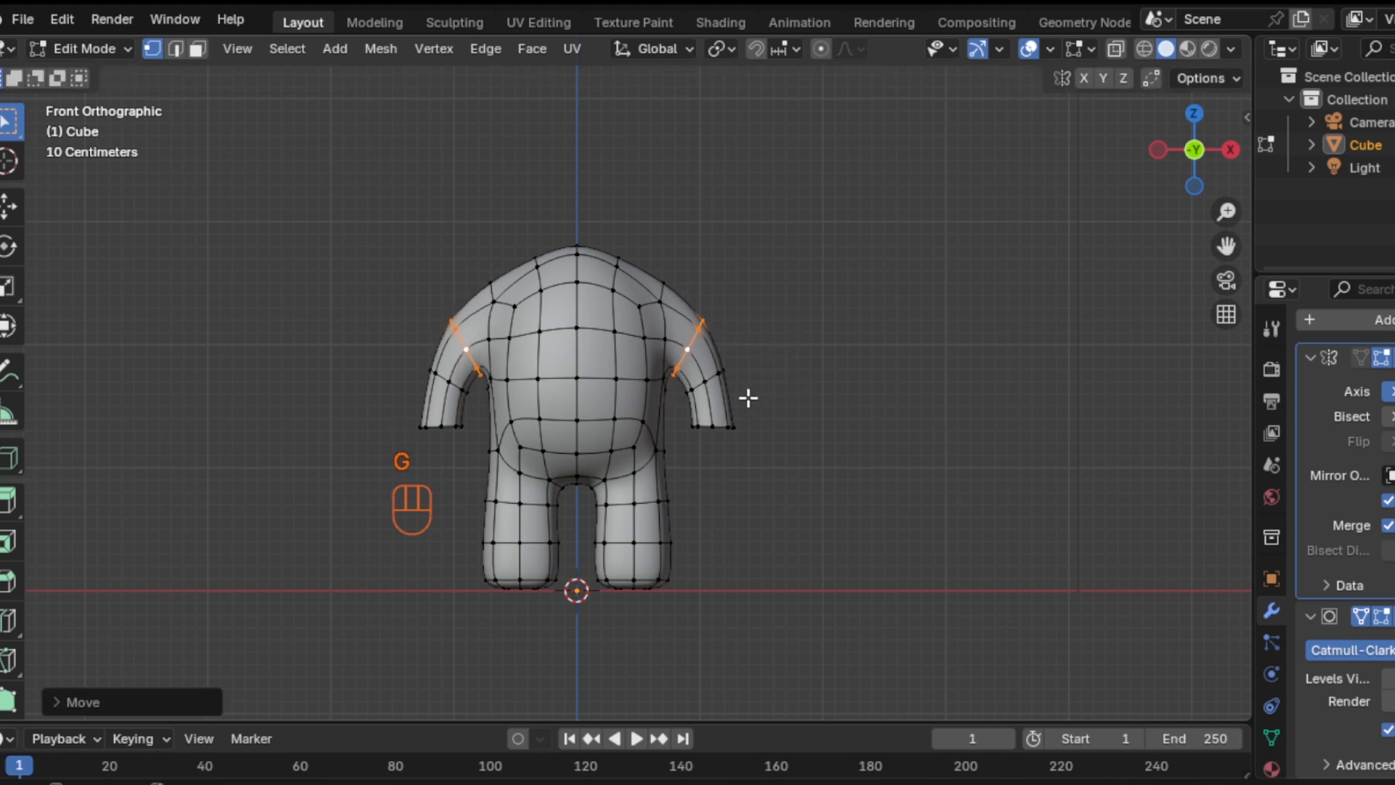
Select the last arm section from its open end loop, rotate it slightly, and move it inward and down
{"action": "left_click", "coordinate": [714, 373]}
{"action": "left_click", "coordinate": [713, 380], "text": "alt"}
{"action": "left_click", "coordinate": [711, 420], "text": "alt"}
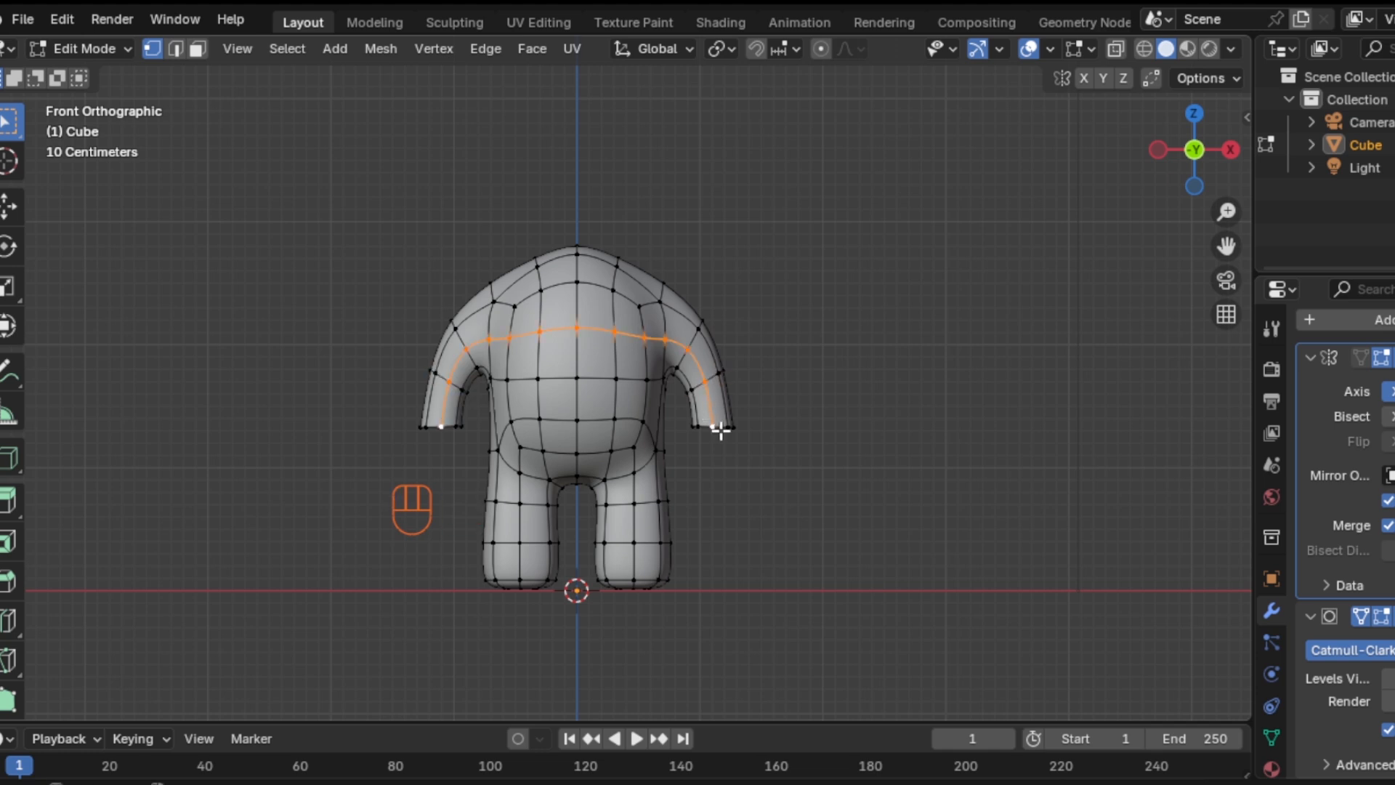
{"action": "left_click", "coordinate": [720, 427], "text": "alt"}
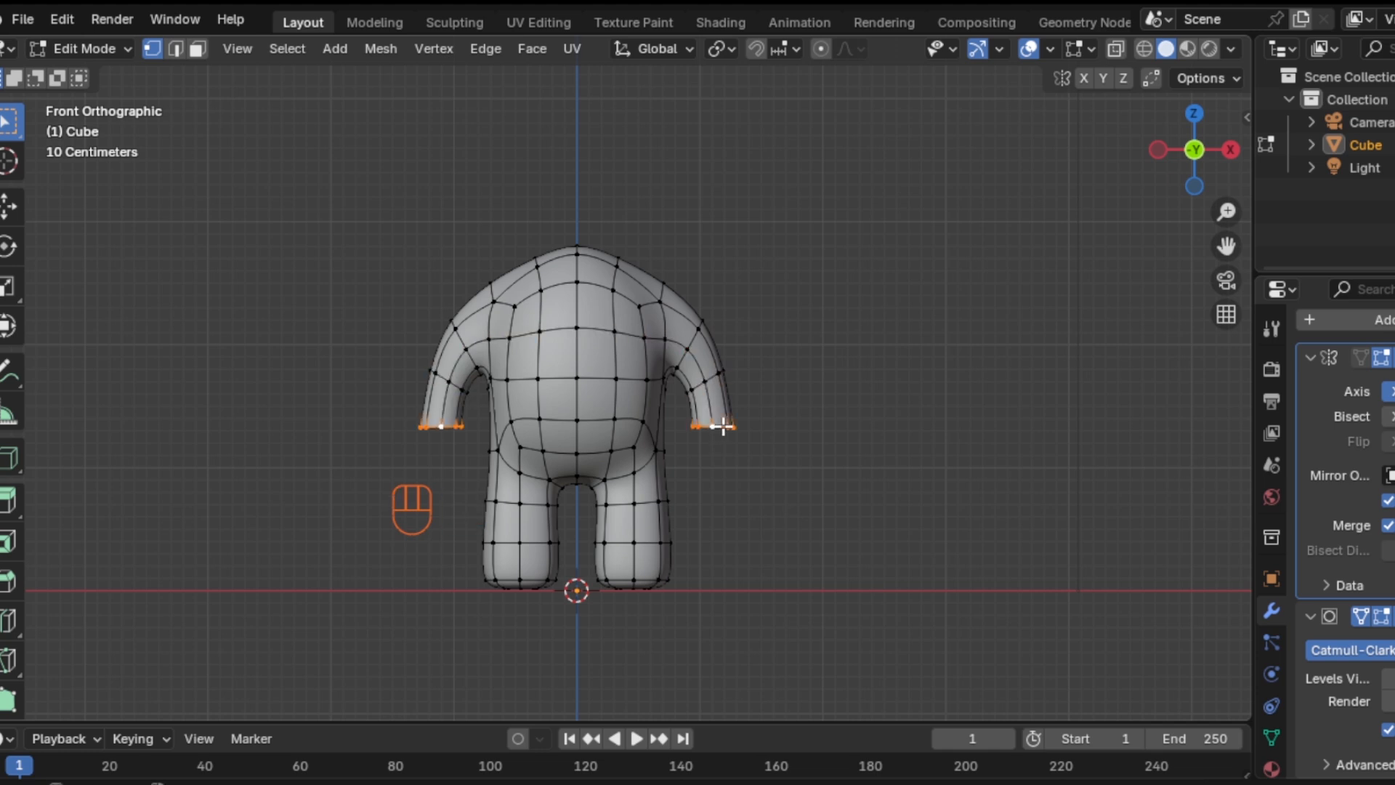
{"action": "key", "text": "ctrl+KP_Add"}
{"action": "key", "text": "r"}
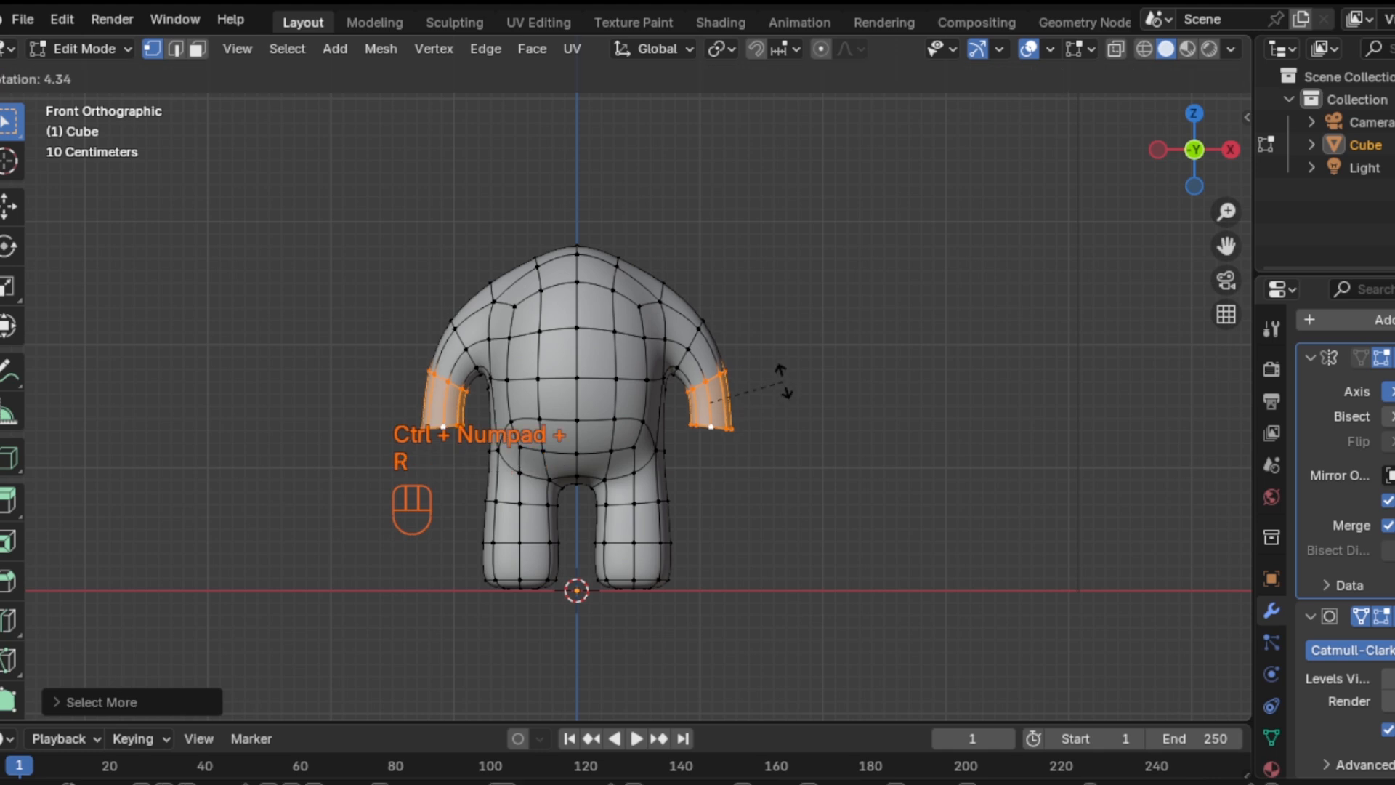
{"action": "left_click", "coordinate": [785, 392]}
{"action": "key", "text": "g"}
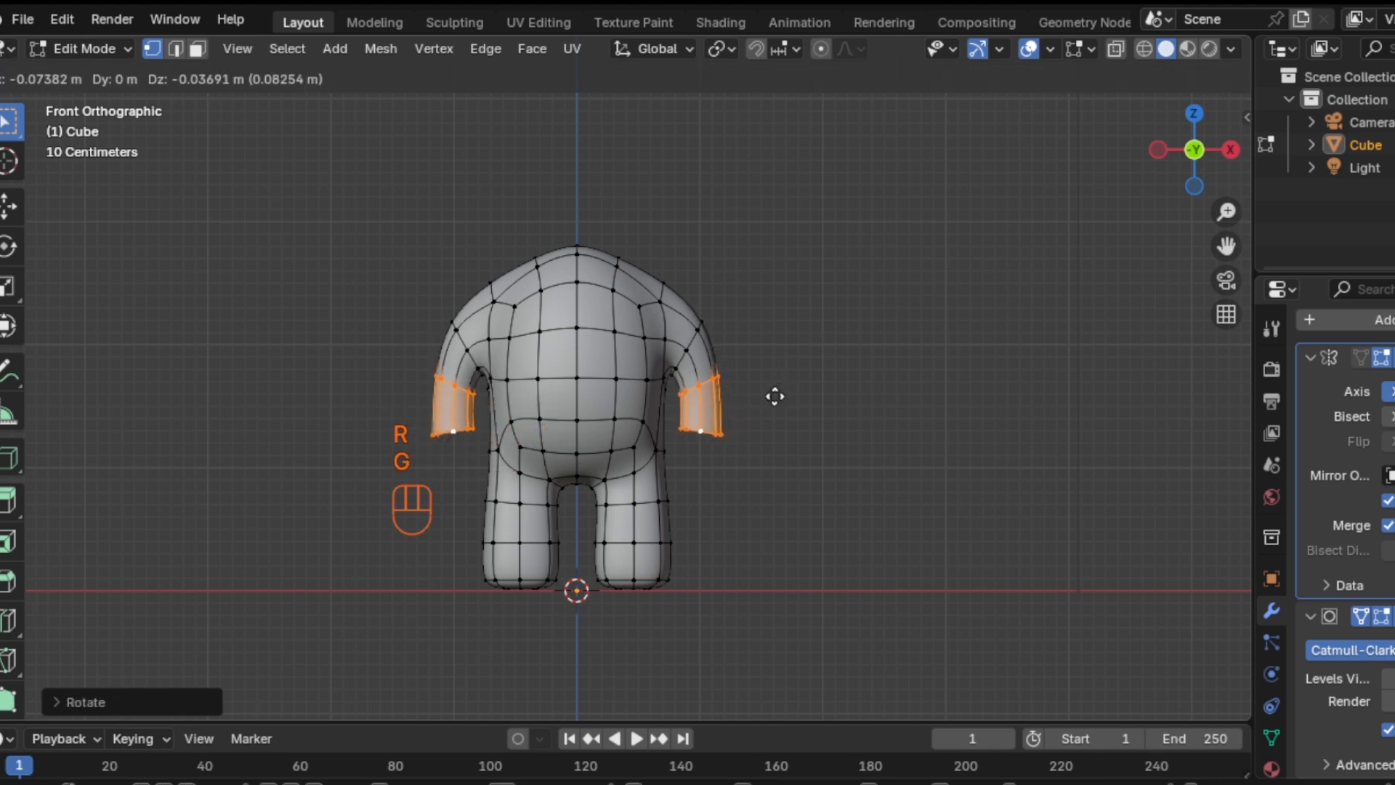
{"action": "left_click", "coordinate": [777, 397]}
Raise the vertex on top of the shoulder along Z
{"action": "middle_click_drag", "start_coordinate": [769, 377], "coordinate": [701, 383]}
{"action": "left_click", "coordinate": [591, 296]}
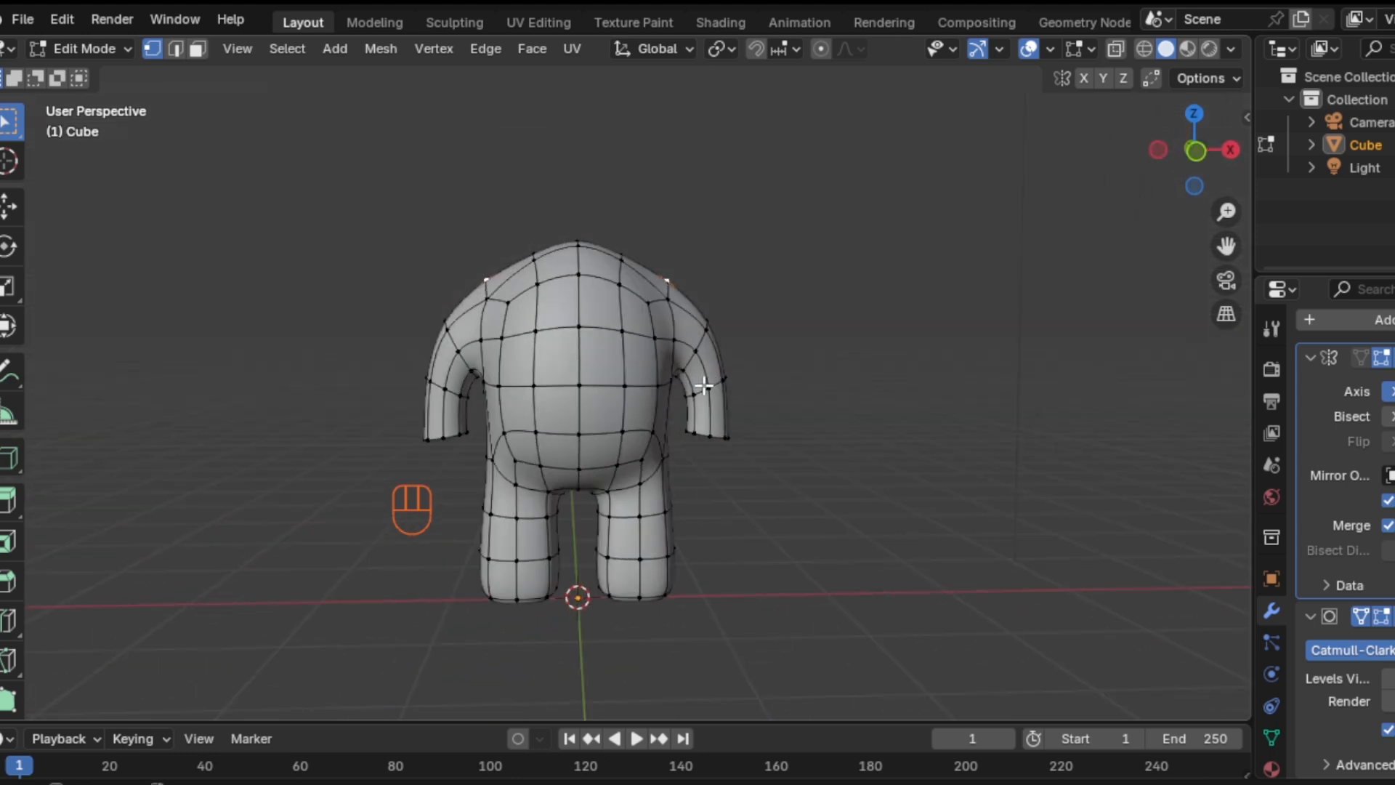
{"action": "key", "text": "g"}
{"action": "key", "text": "z"}
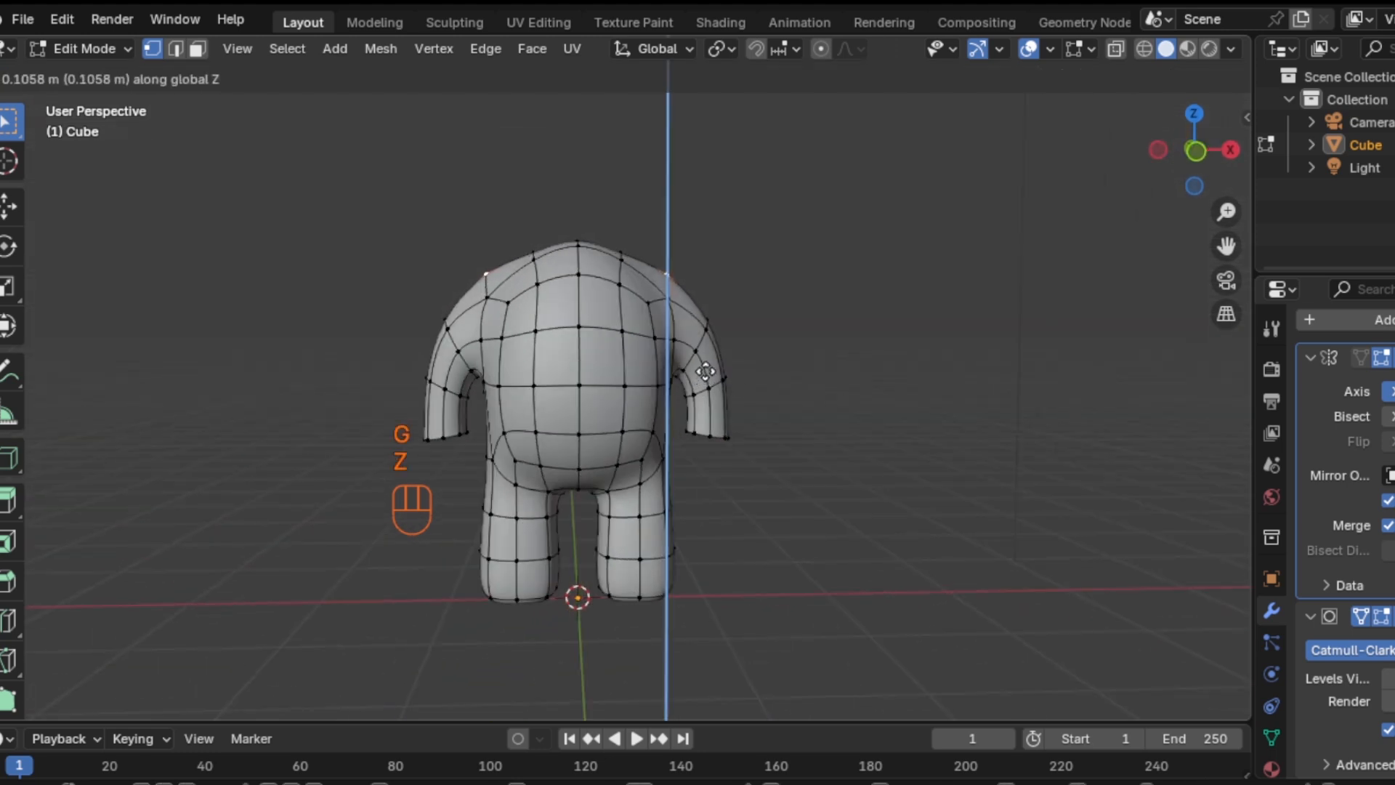
{"action": "left_click", "coordinate": [726, 390]}
In the right view, move the vertex above the shoulder up about 0.04 m along Z and lower the shoulder vertex slightly
{"action": "middle_click_drag", "start_coordinate": [726, 390], "coordinate": [661, 432]}
{"action": "key", "text": "KP_3"}
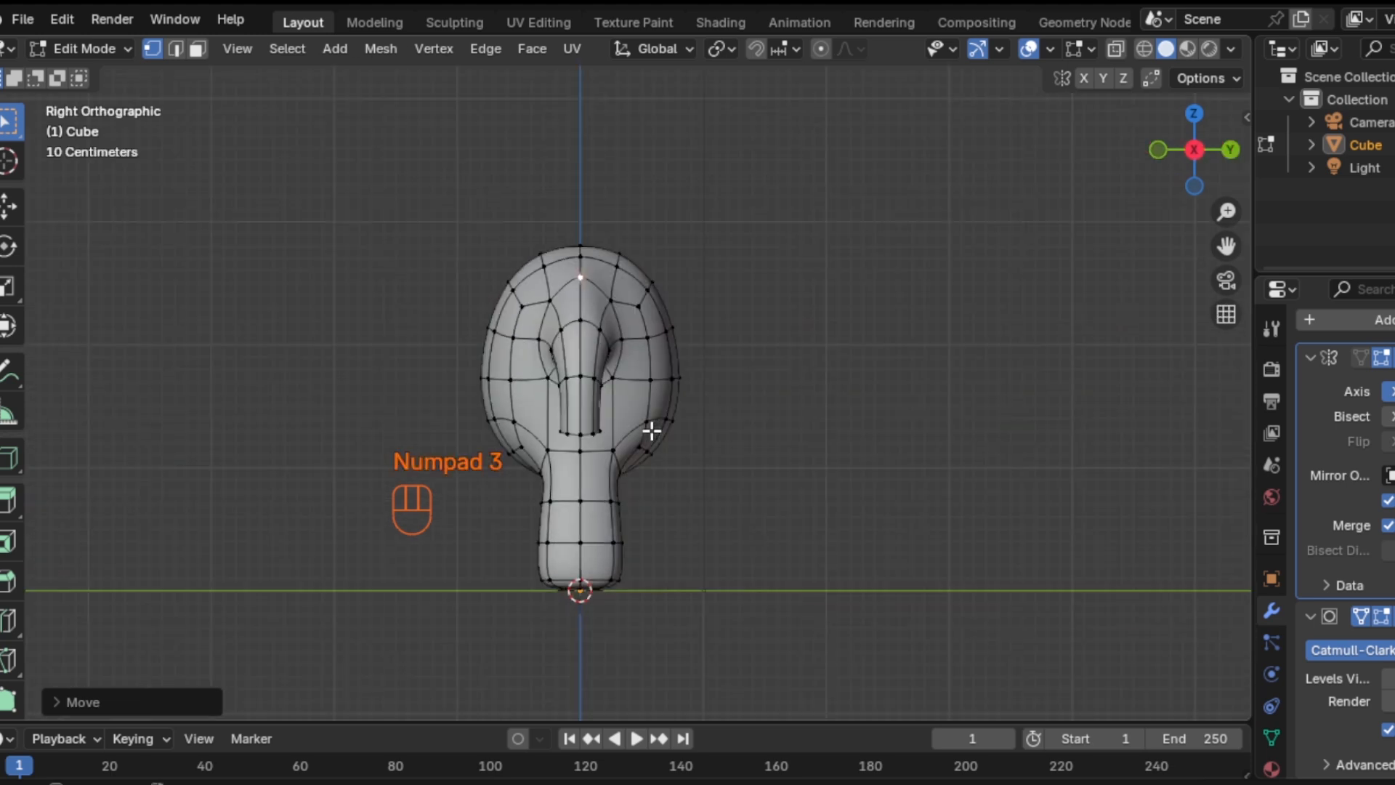
{"action": "left_click", "coordinate": [581, 255]}
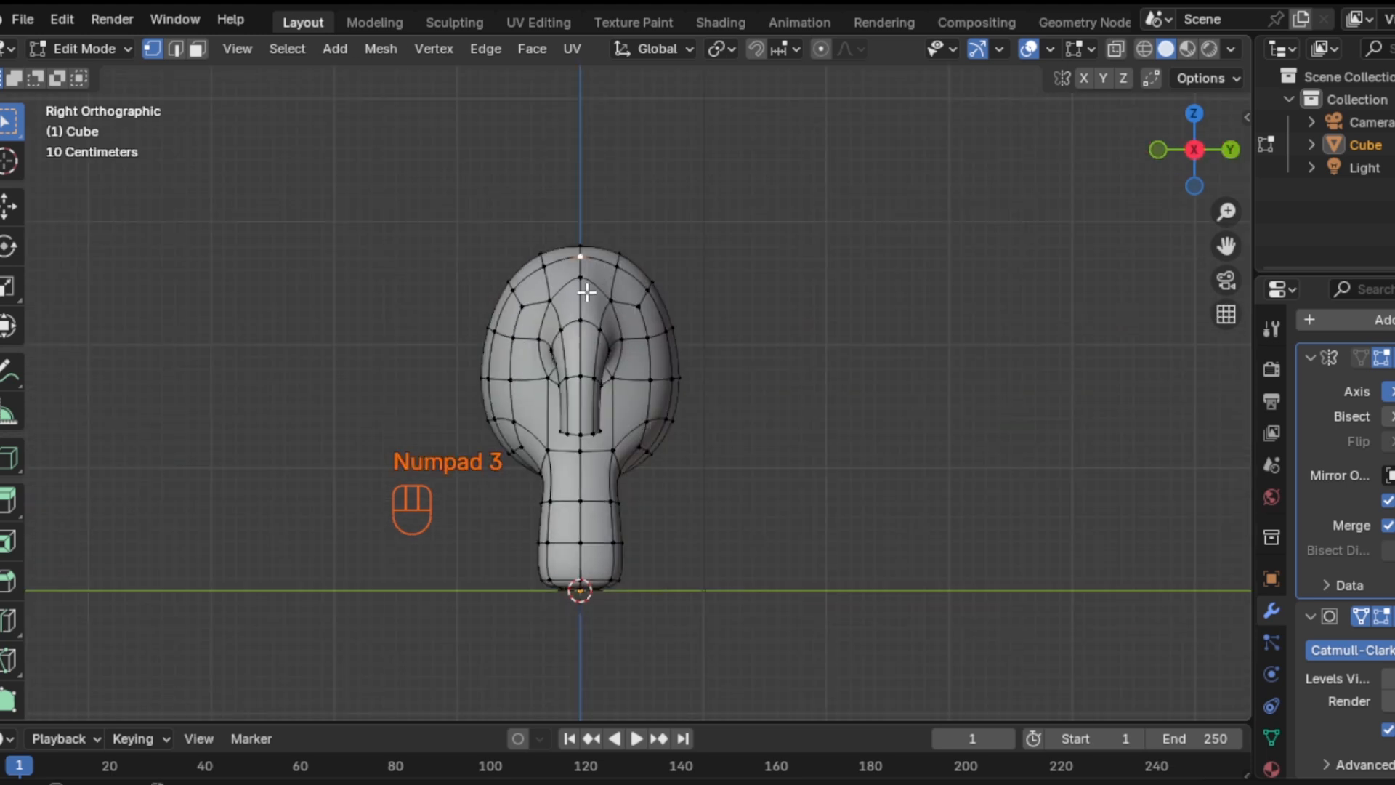
{"action": "key", "text": "g"}
{"action": "key", "text": "z"}
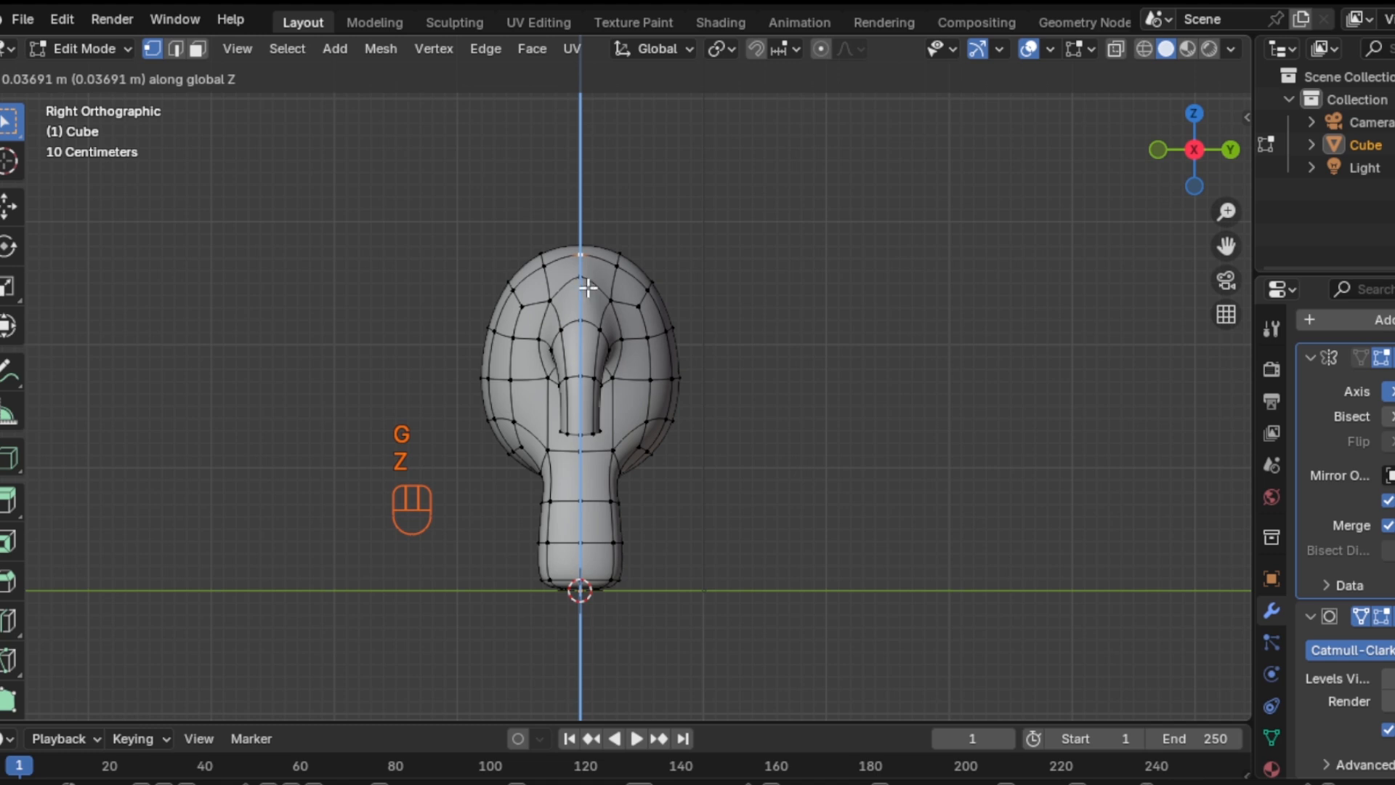
{"action": "left_click", "coordinate": [587, 289]}
{"action": "key", "text": "g"}
{"action": "key", "text": "z"}
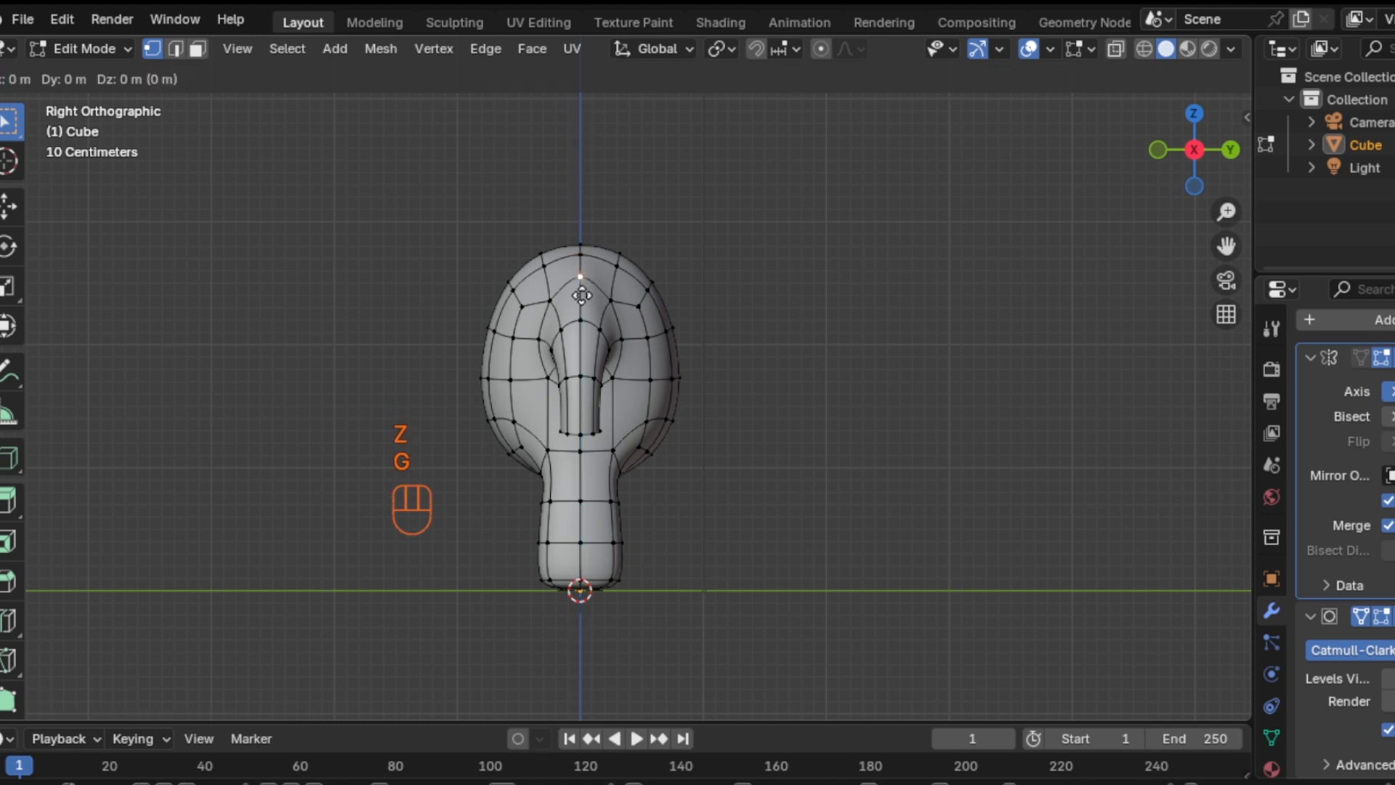
{"action": "left_click", "coordinate": [583, 298]}
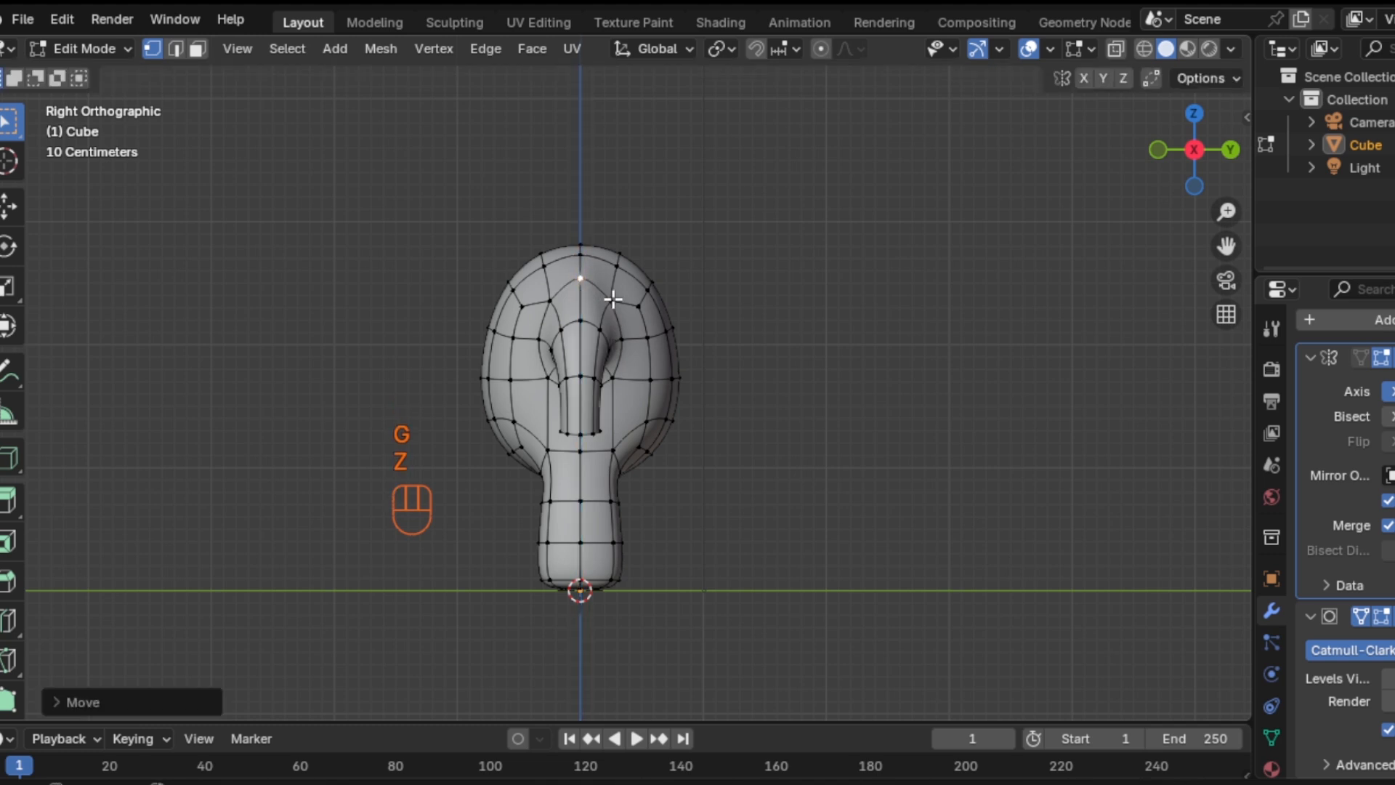
Spread the two vertices in front of and behind the shoulder apart along Y by a factor of about 1.37
{"action": "left_click", "coordinate": [611, 300]}
{"action": "left_click", "coordinate": [550, 300], "text": "shift"}
{"action": "key", "text": "s"}
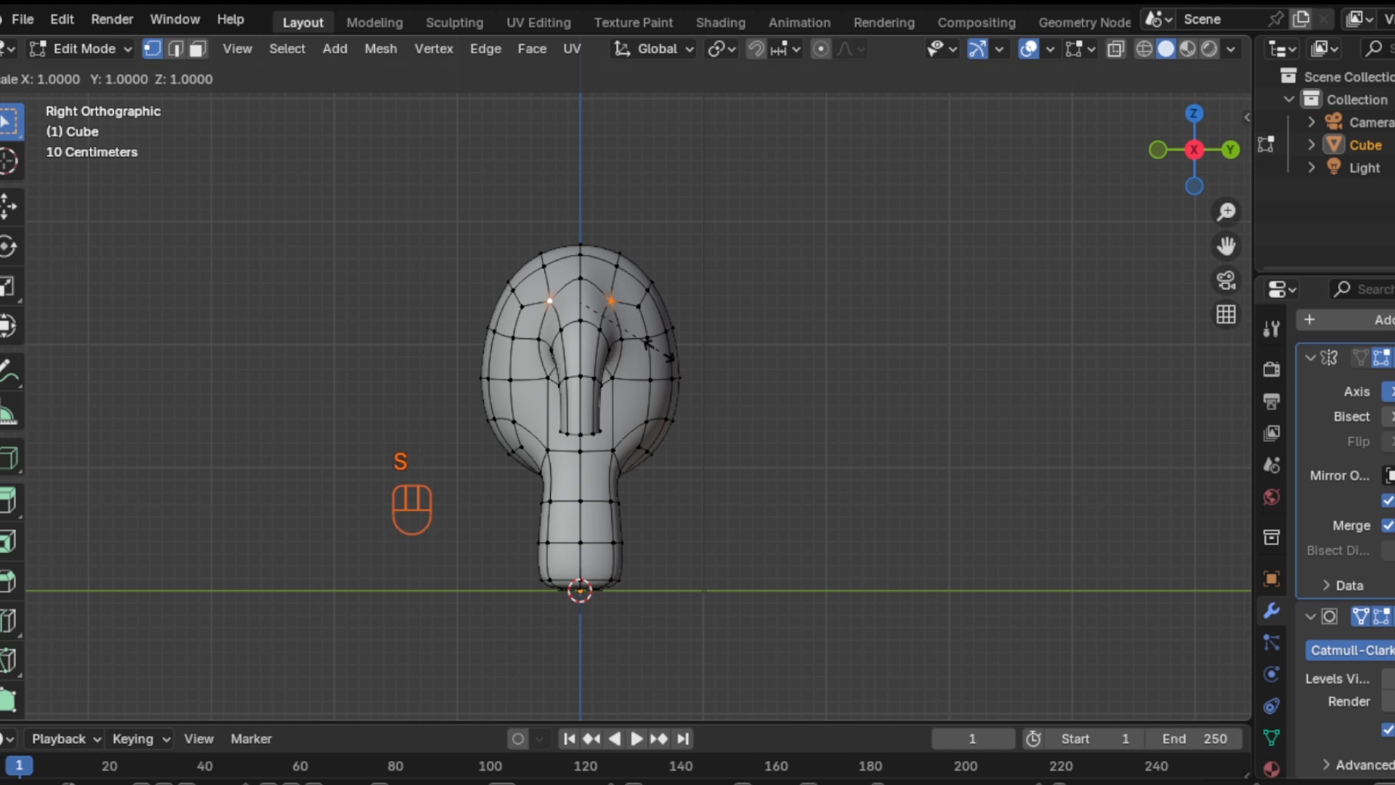
{"action": "key", "text": "y"}
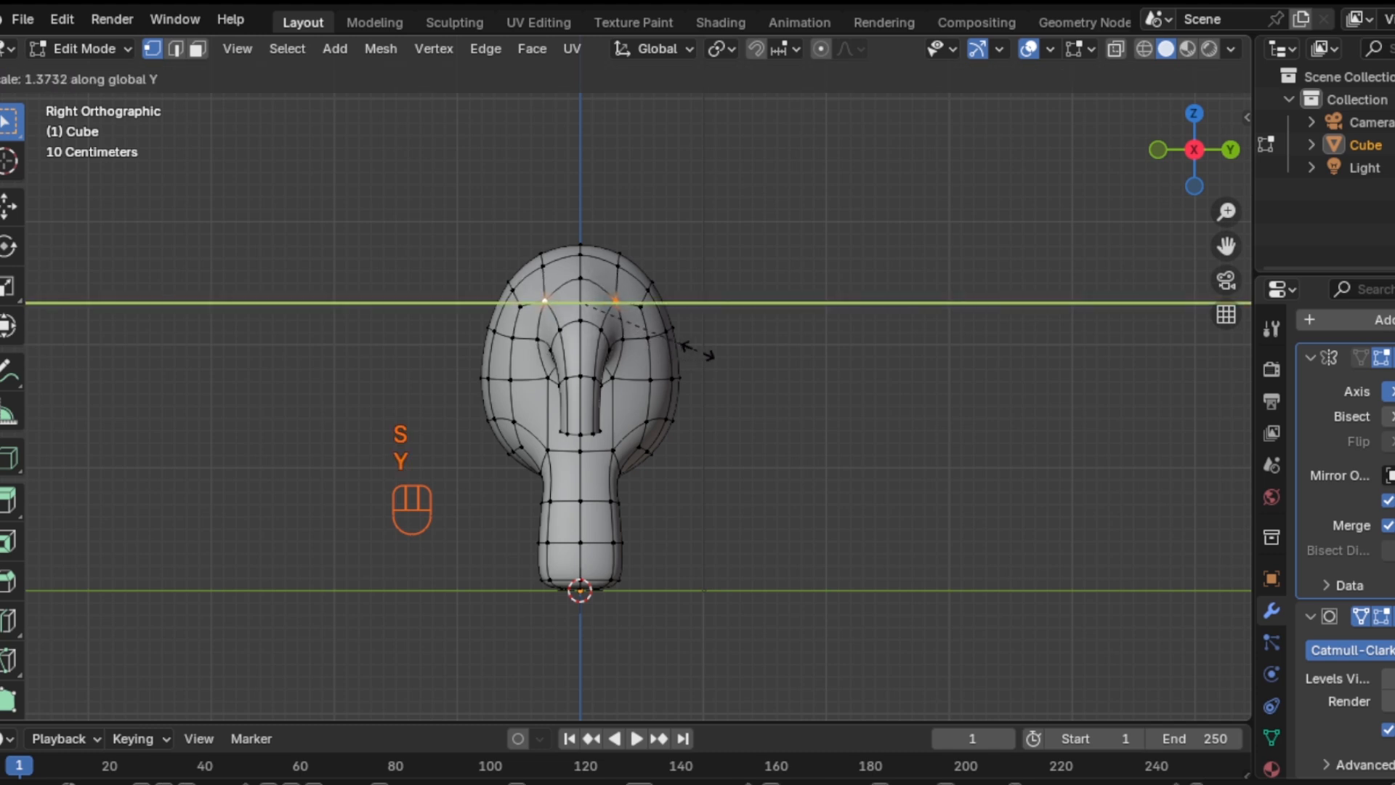
{"action": "left_click", "coordinate": [704, 351]}
Scale the pair of vertices beside the upper arm slightly apart along Y
{"action": "left_click", "coordinate": [538, 338], "text": "shift"}
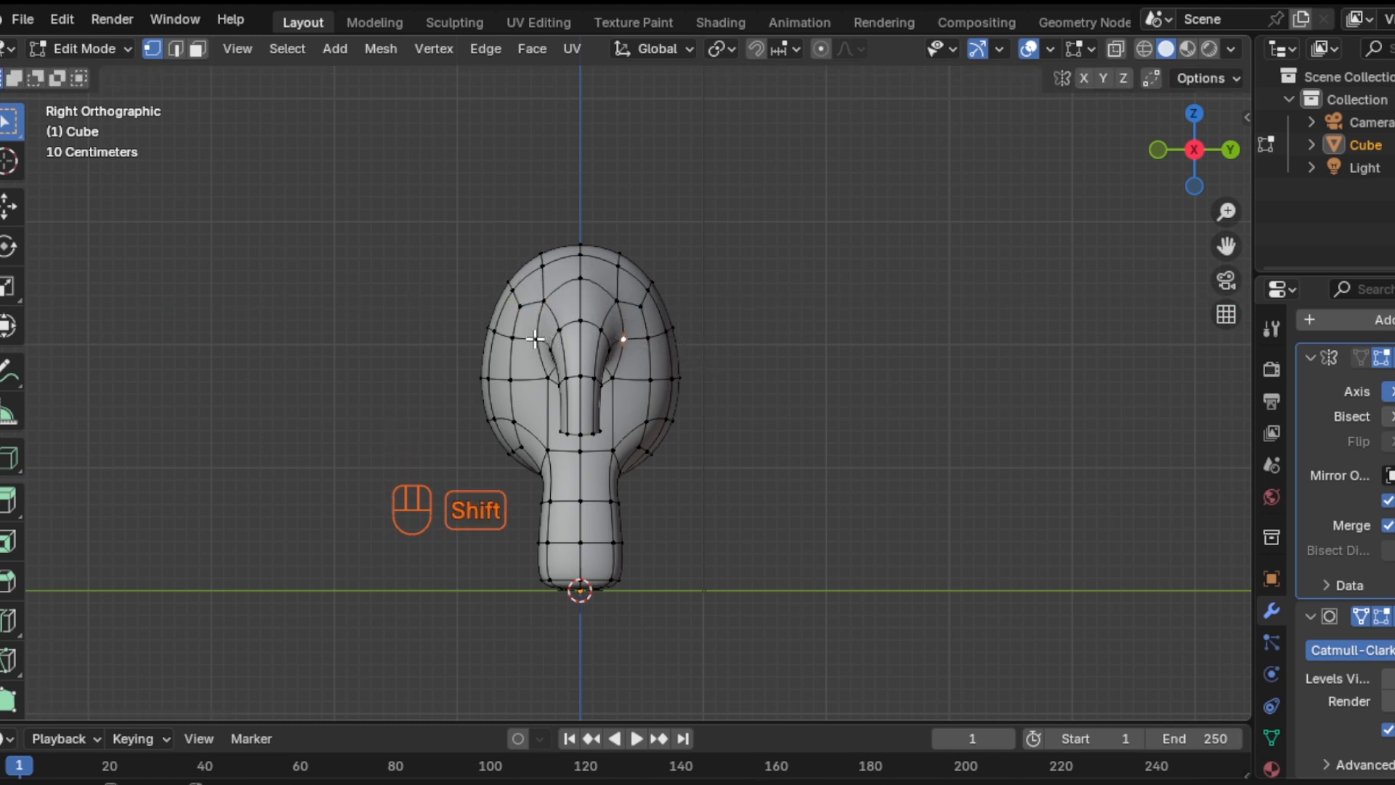
{"action": "key", "text": "s"}
{"action": "key", "text": "y"}
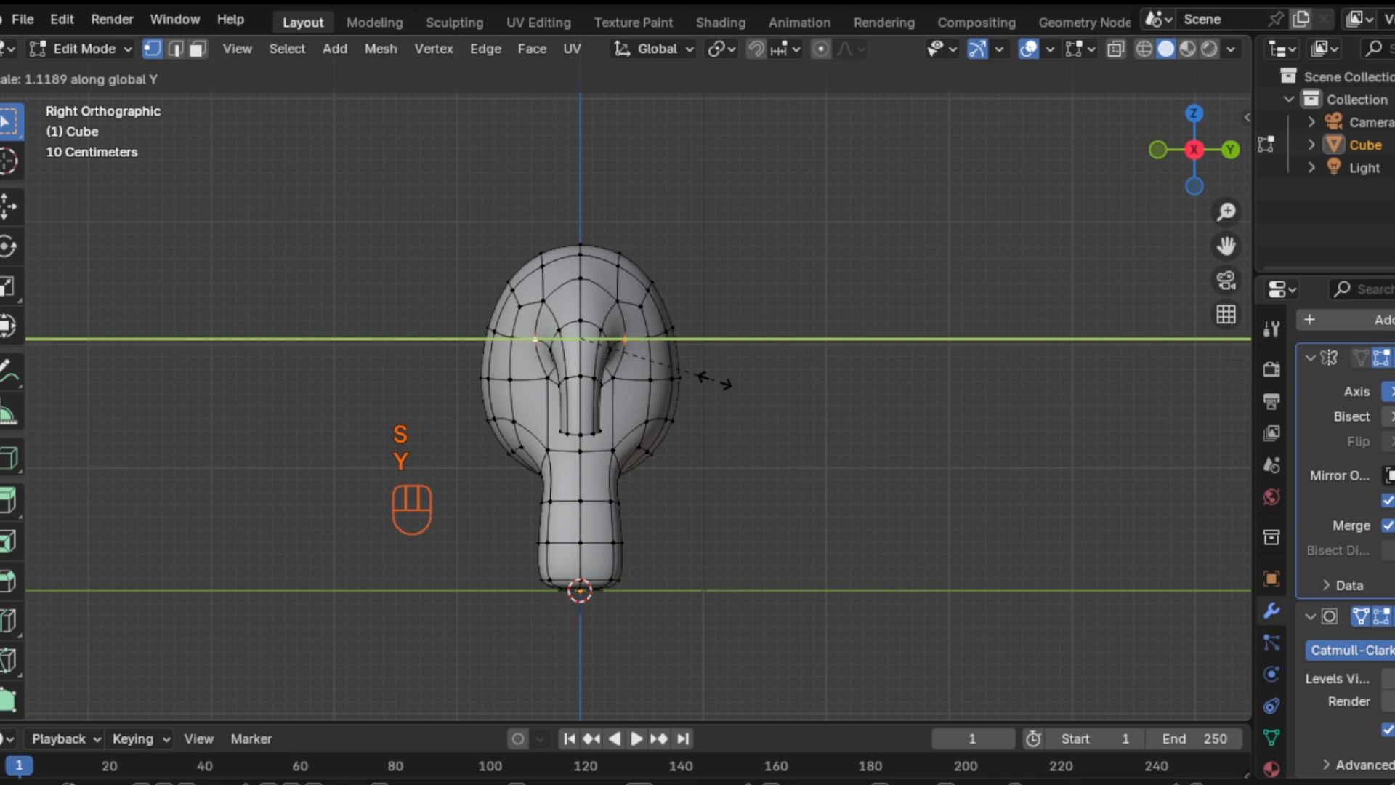
{"action": "left_click", "coordinate": [709, 378]}
Scale the pair of body vertices below the armpit slightly apart along Y
{"action": "left_click", "coordinate": [613, 377]}
{"action": "left_click", "coordinate": [545, 377], "text": "shift"}
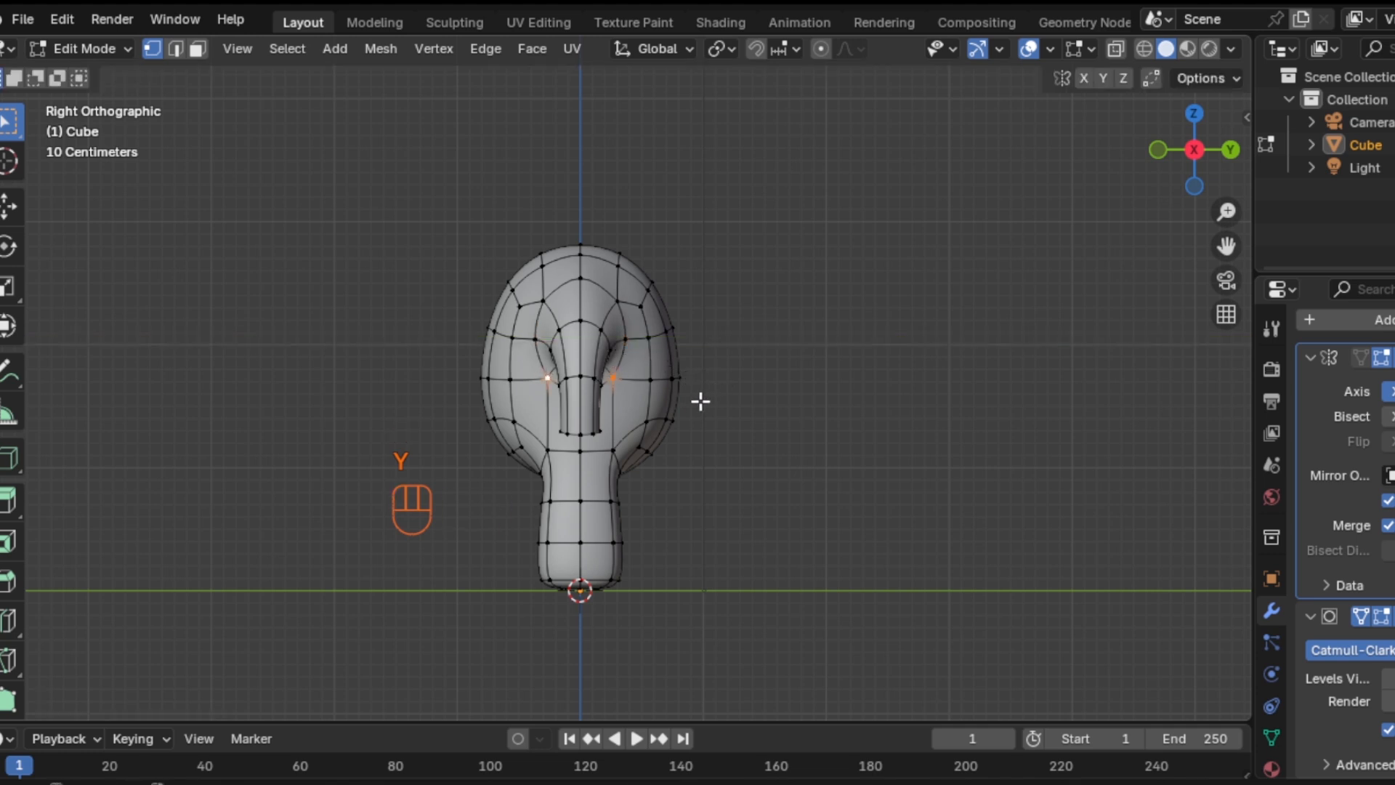
{"action": "key", "text": "s"}
{"action": "key", "text": "y"}
{"action": "left_click", "coordinate": [730, 402]}
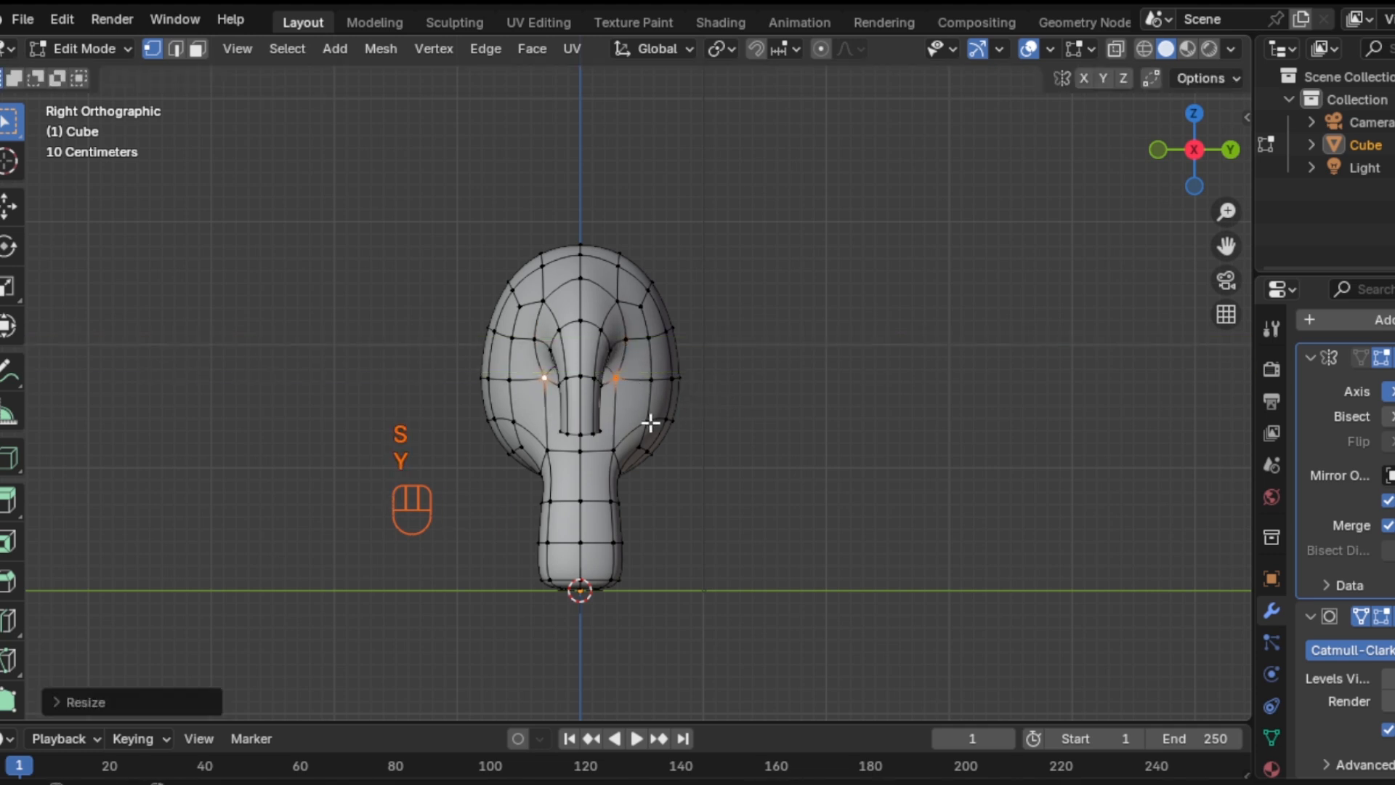
Extrude the arm's open end loop and scale it inward to start closing the arm end
{"action": "middle_click_drag", "start_coordinate": [633, 401], "coordinate": [739, 408]}
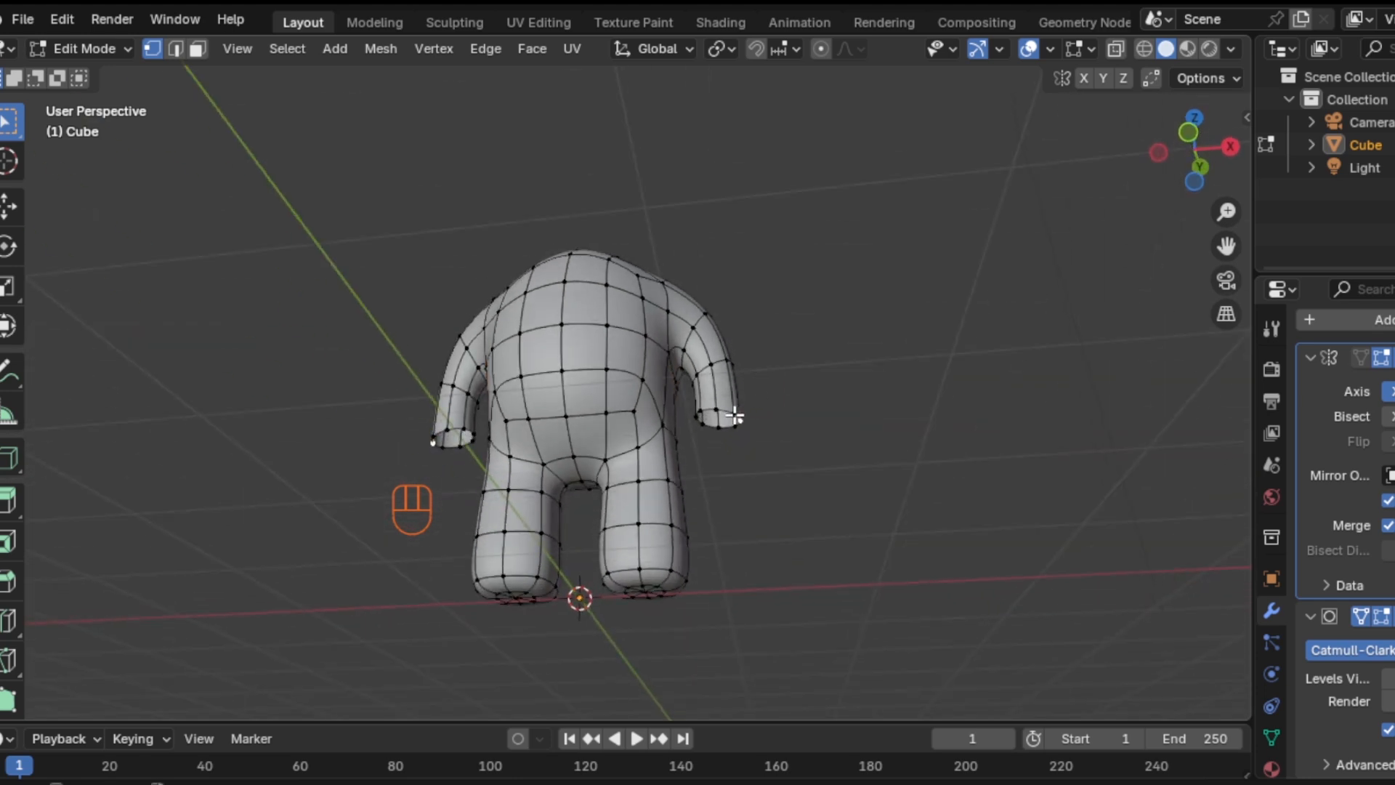
{"action": "left_click", "coordinate": [734, 418], "text": "alt"}
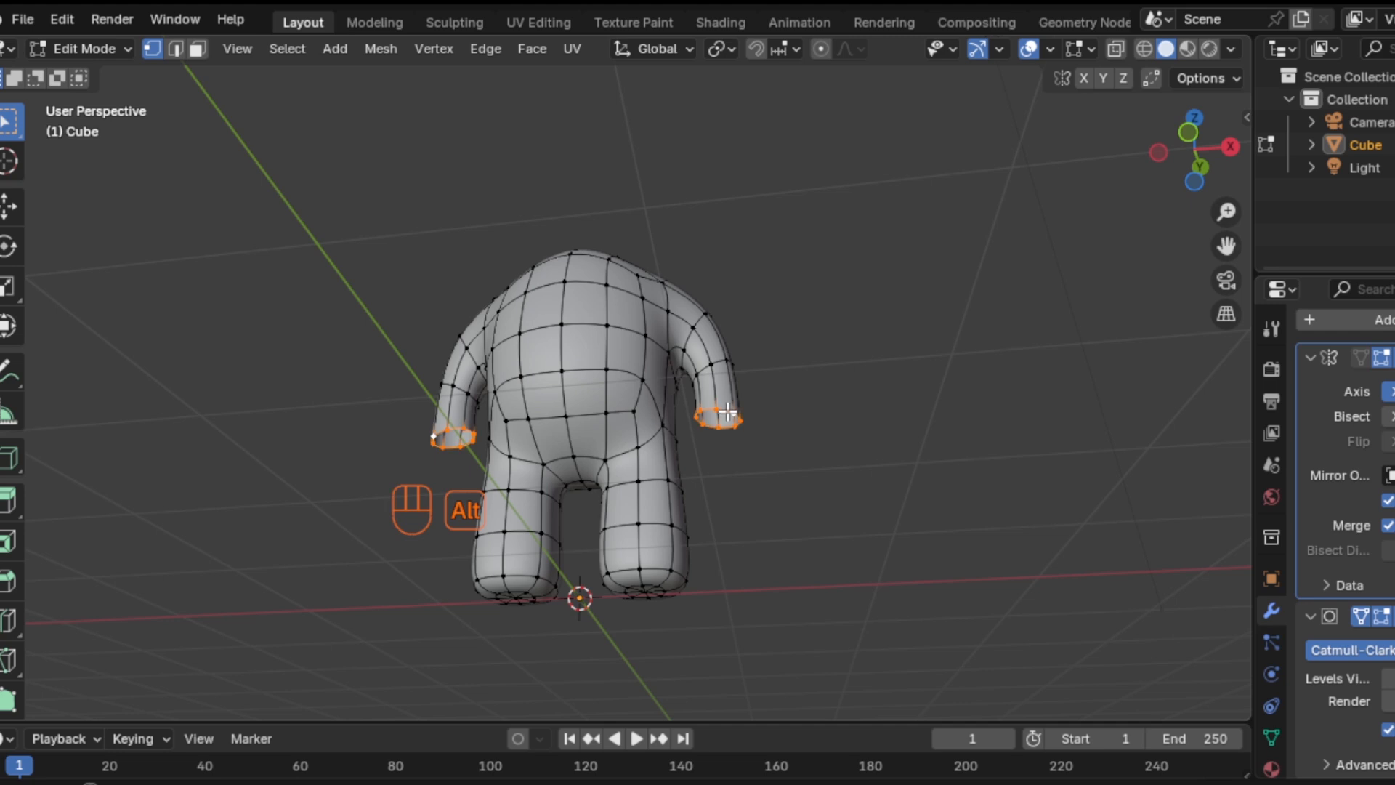
{"action": "scroll", "coordinate": [769, 447], "scroll_direction": "up", "scroll_amount": 4}
{"action": "middle_click_drag", "start_coordinate": [760, 380], "coordinate": [772, 345]}
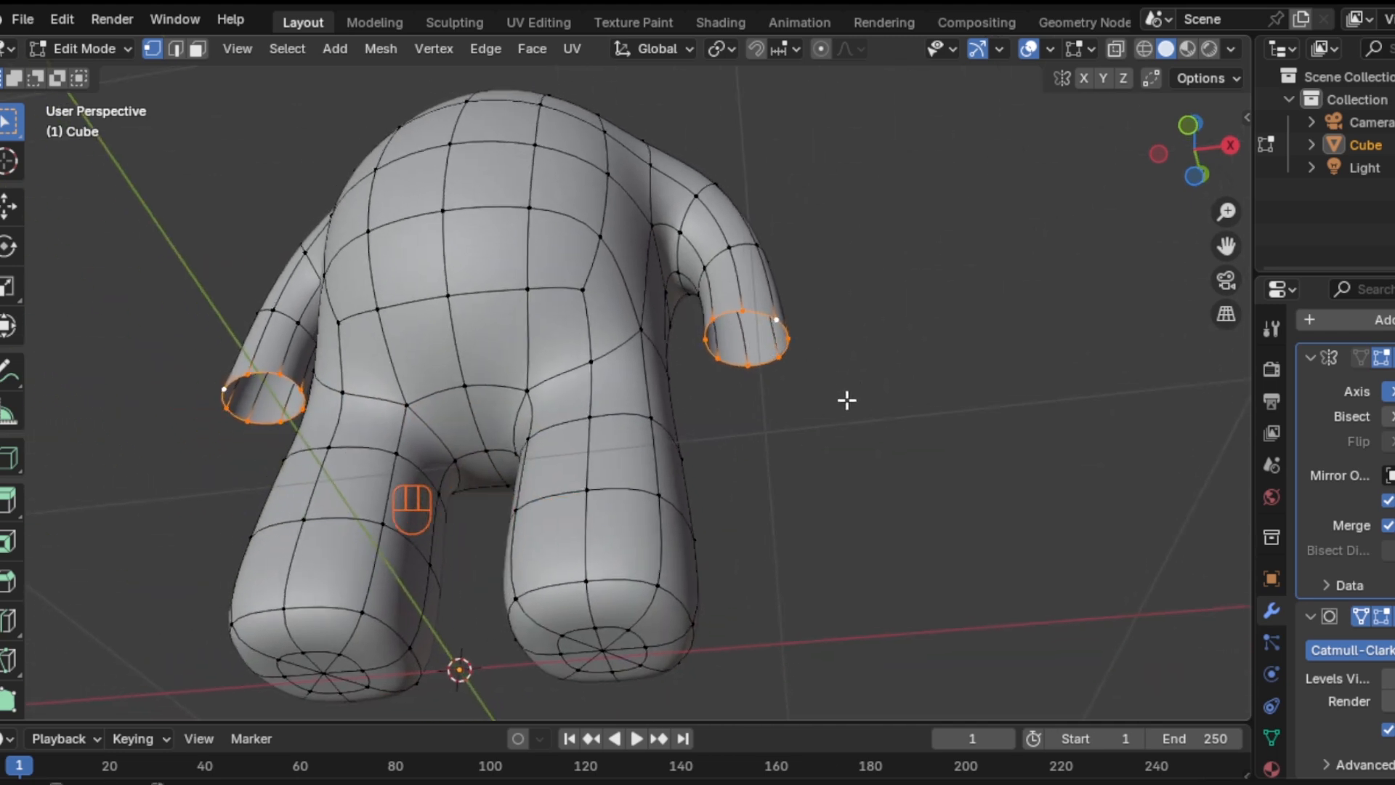
{"action": "key", "text": "e"}
{"action": "key", "text": "s"}
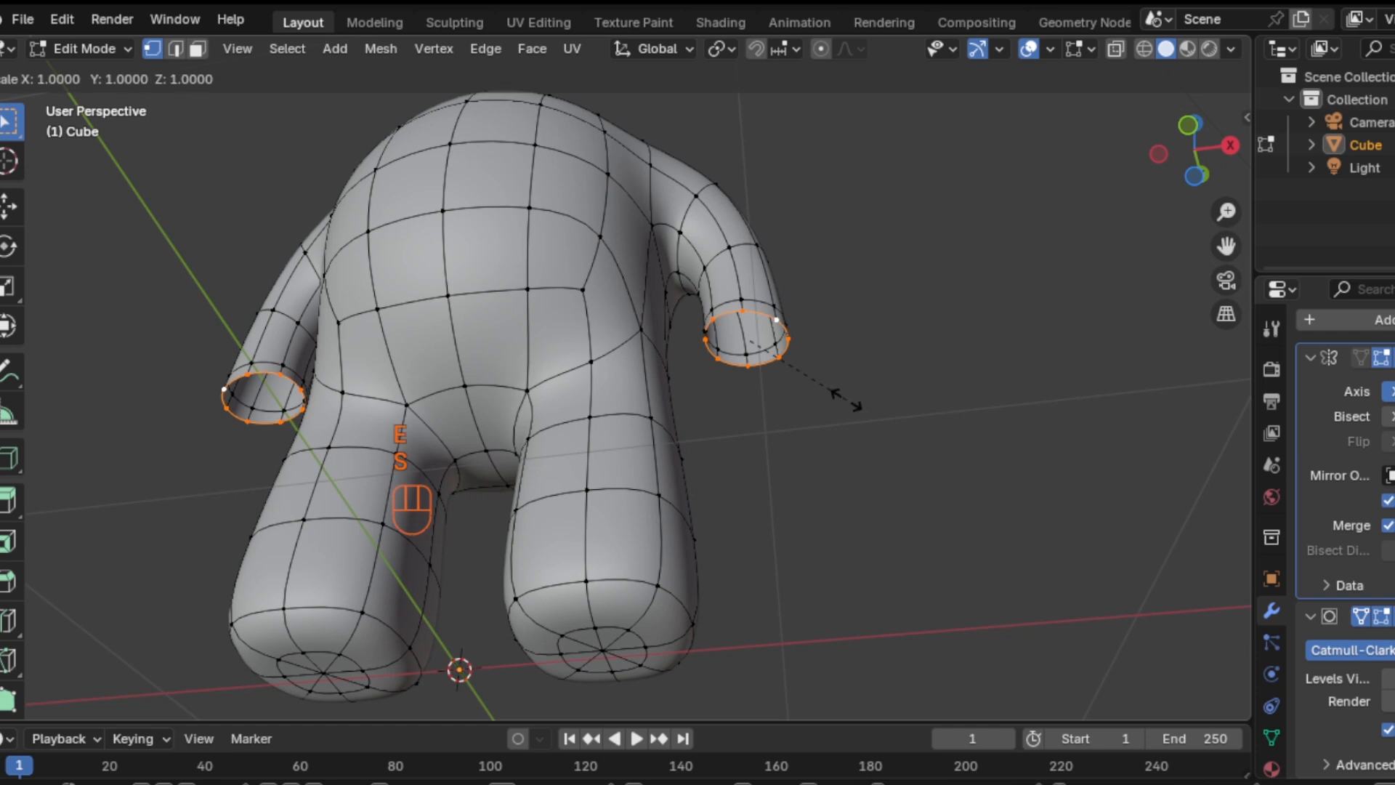
{"action": "left_click", "coordinate": [789, 374]}
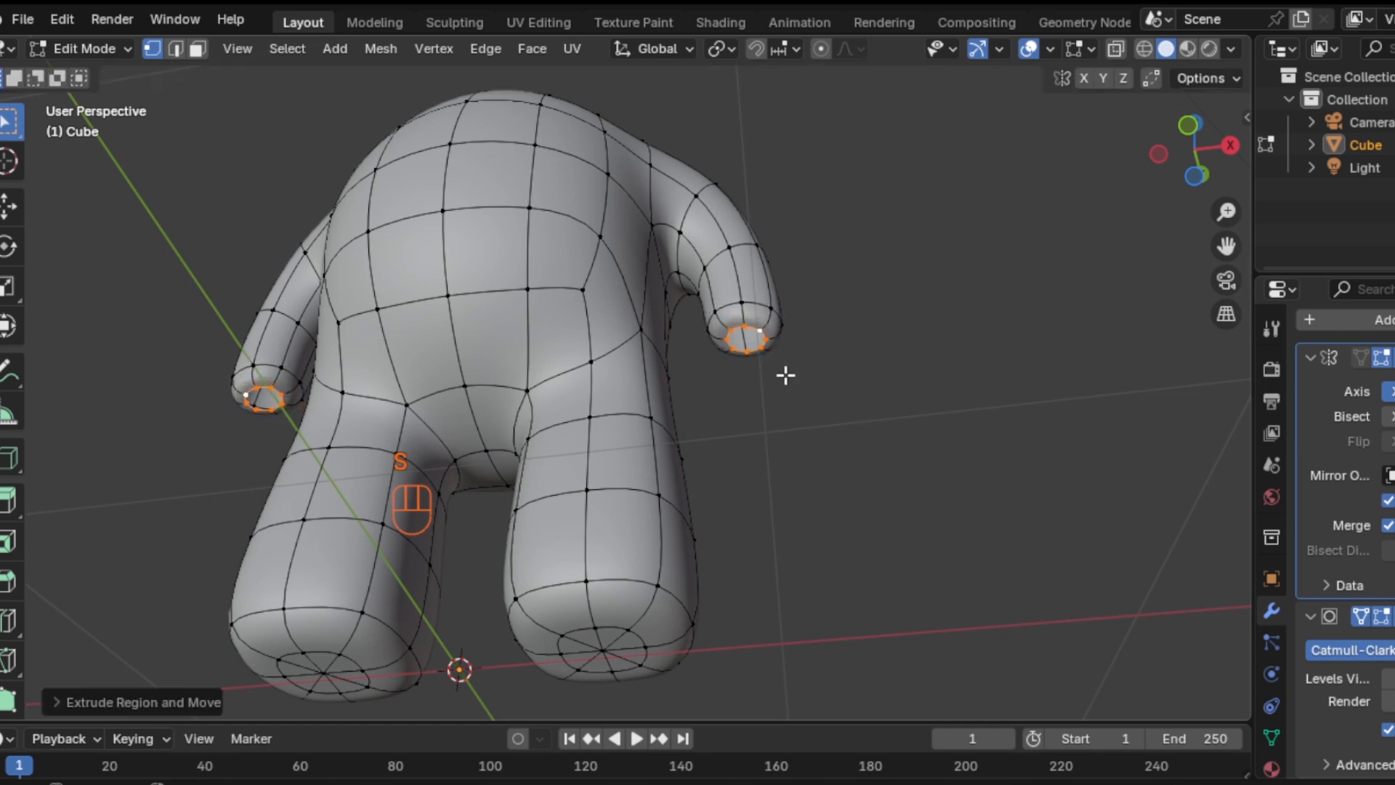
Extrude the arm's end loop, scale it further inward, and merge the loop at its center to close the arm end
{"action": "scroll", "coordinate": [789, 394], "scroll_direction": "up", "scroll_amount": 2}
{"action": "middle_click_drag", "start_coordinate": [845, 392], "coordinate": [816, 427]}
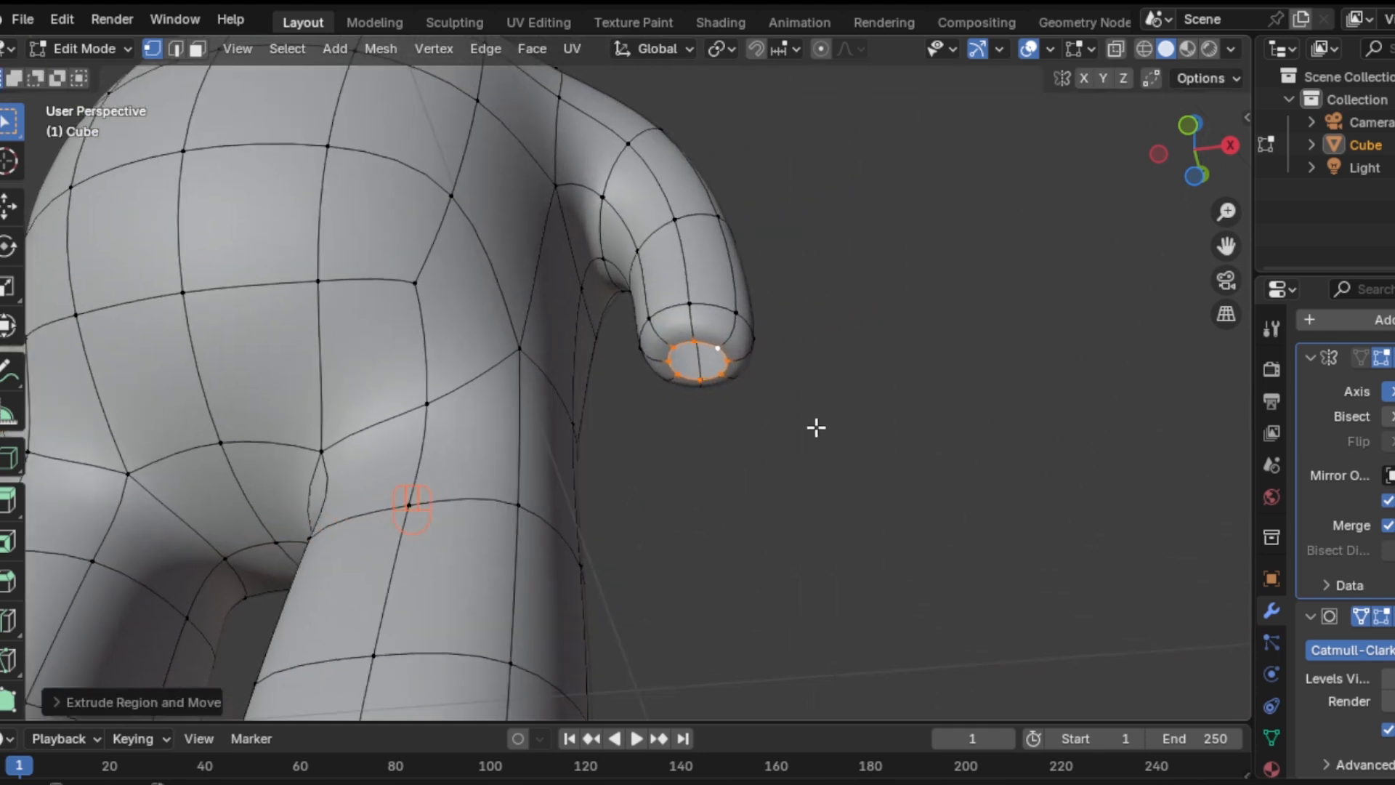
{"action": "key", "text": "e"}
{"action": "key", "text": "s"}
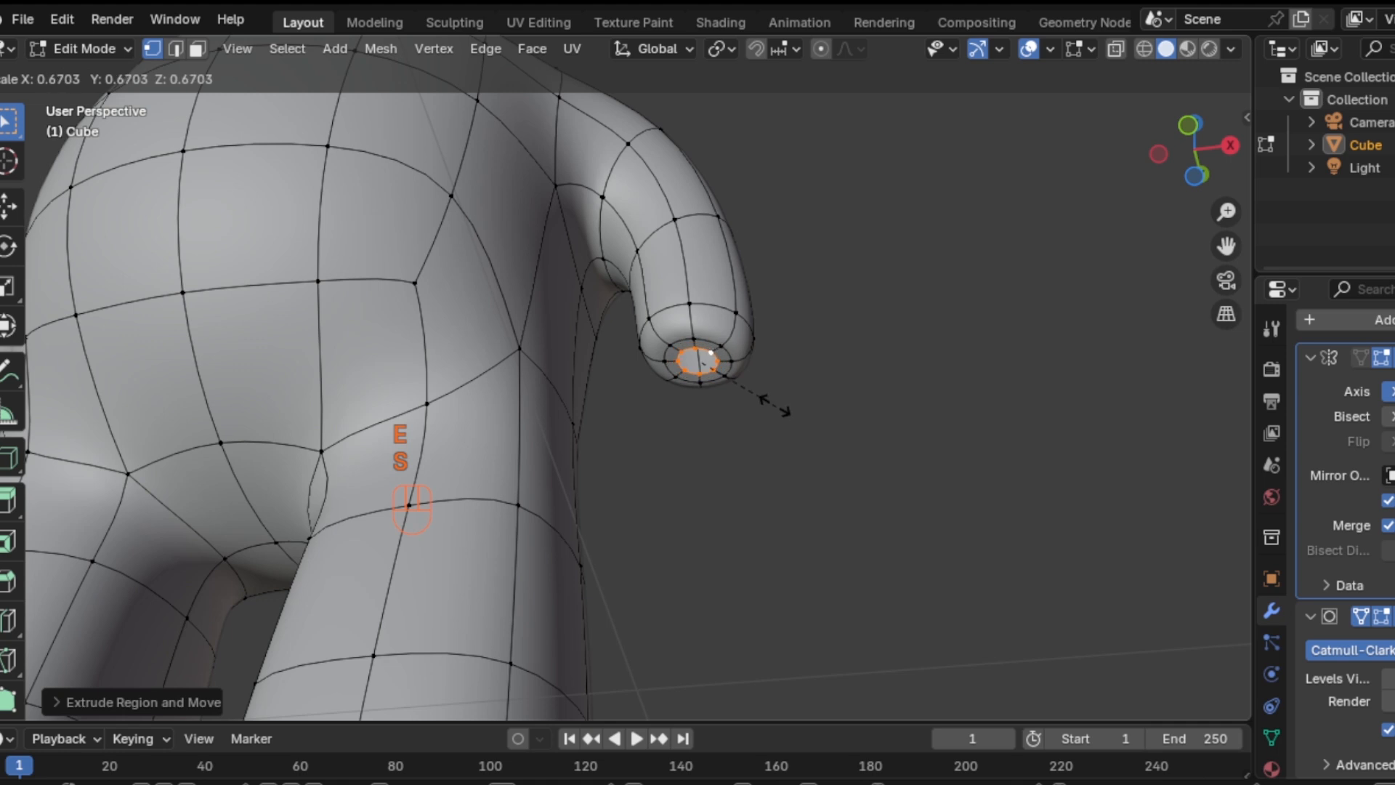
{"action": "left_click", "coordinate": [727, 384]}
{"action": "key", "text": "m"}
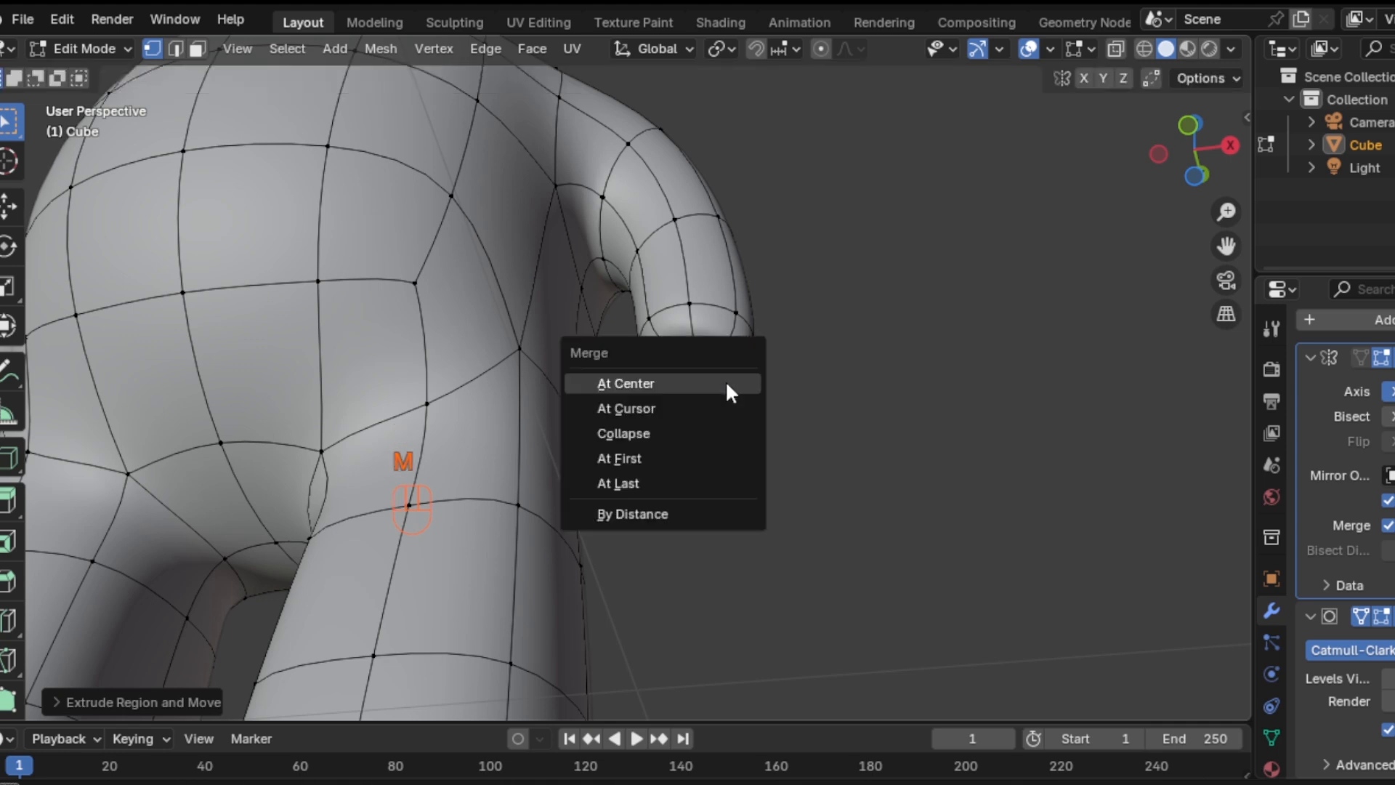
{"action": "left_click", "coordinate": [726, 383]}
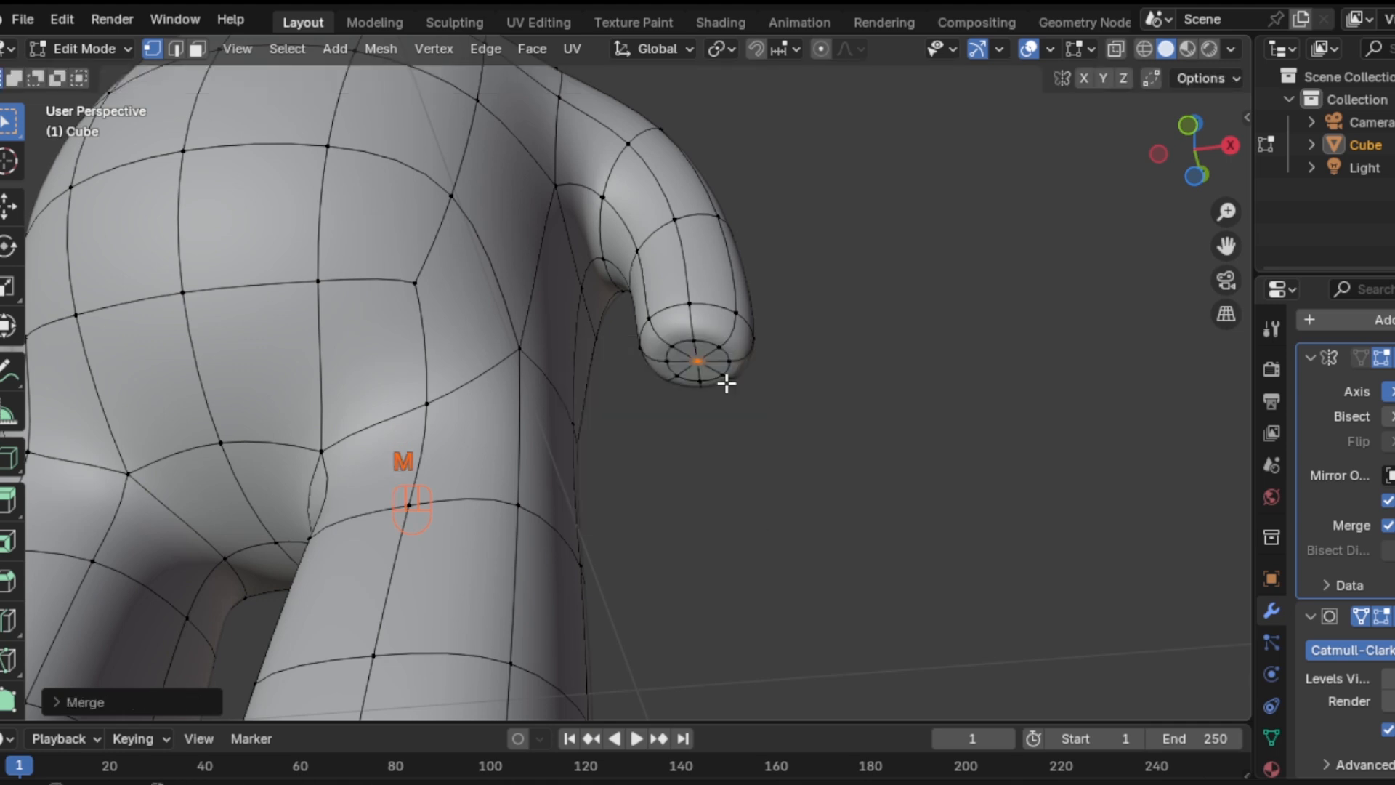
Inspect the whole body's silhouette in Object Mode, including from the front orthographic view
{"action": "scroll", "coordinate": [691, 407], "scroll_direction": "down", "scroll_amount": 6}
{"action": "middle_click_drag", "start_coordinate": [691, 414], "coordinate": [672, 457], "text": "shift"}
{"action": "middle_click_drag", "start_coordinate": [667, 448], "coordinate": [731, 423], "text": "shift"}
{"action": "mouse_move", "coordinate": [732, 423]}
{"action": "middle_mouse_down"}
{"action": "mouse_move", "coordinate": [691, 436]}
{"action": "mouse_move", "coordinate": [685, 415]}
{"action": "mouse_move", "coordinate": [701, 439]}
{"action": "mouse_move", "coordinate": [723, 411]}
{"action": "middle_mouse_up"}
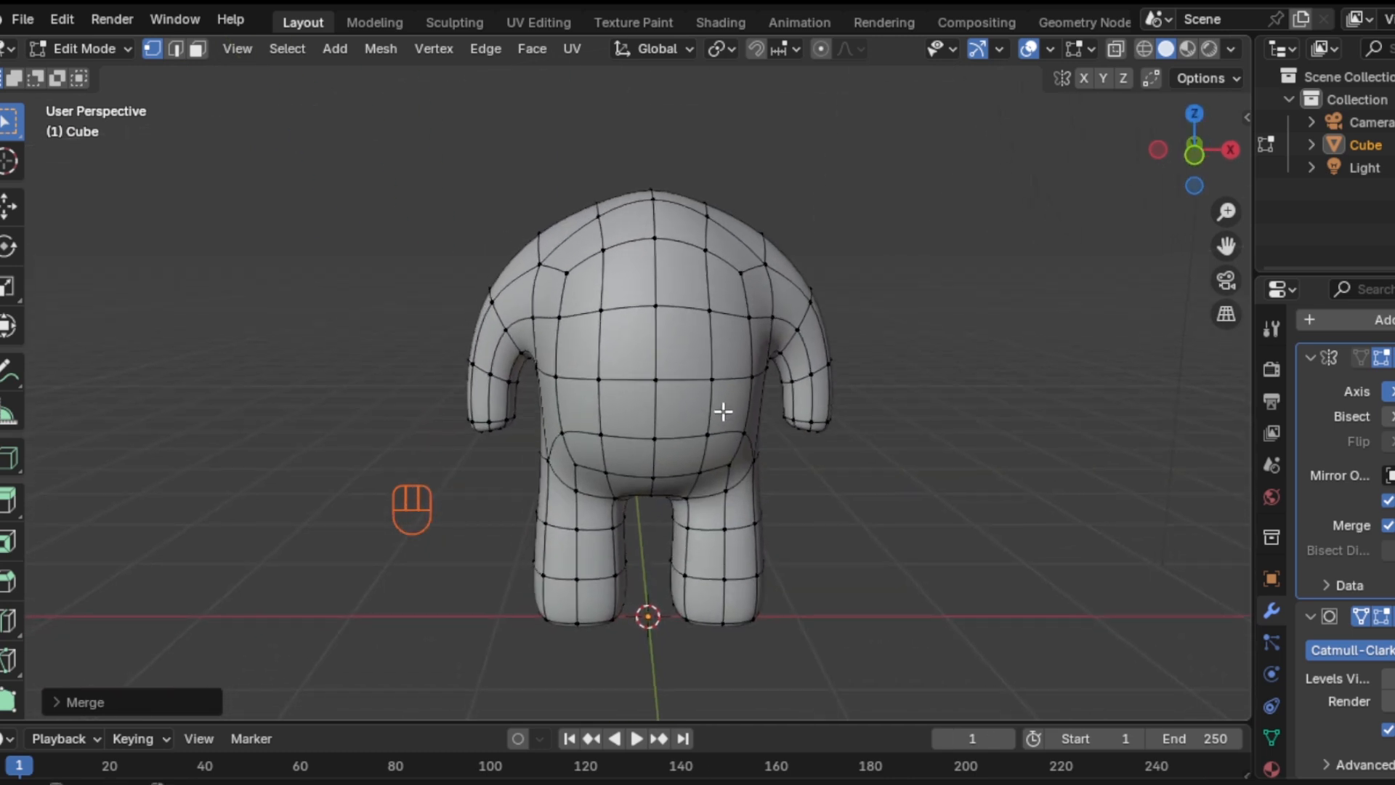
{"action": "key", "text": "Tab"}
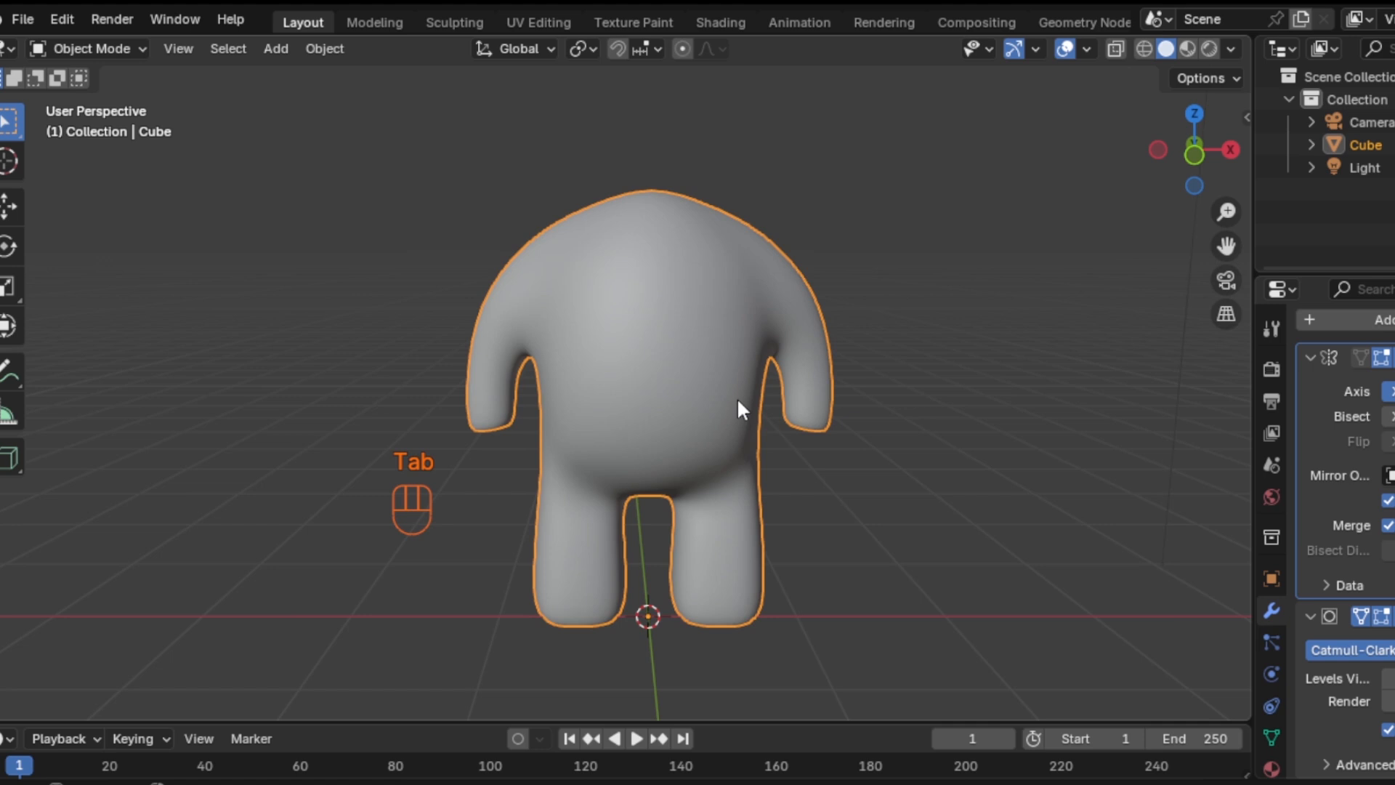
{"action": "key", "text": "KP_1"}
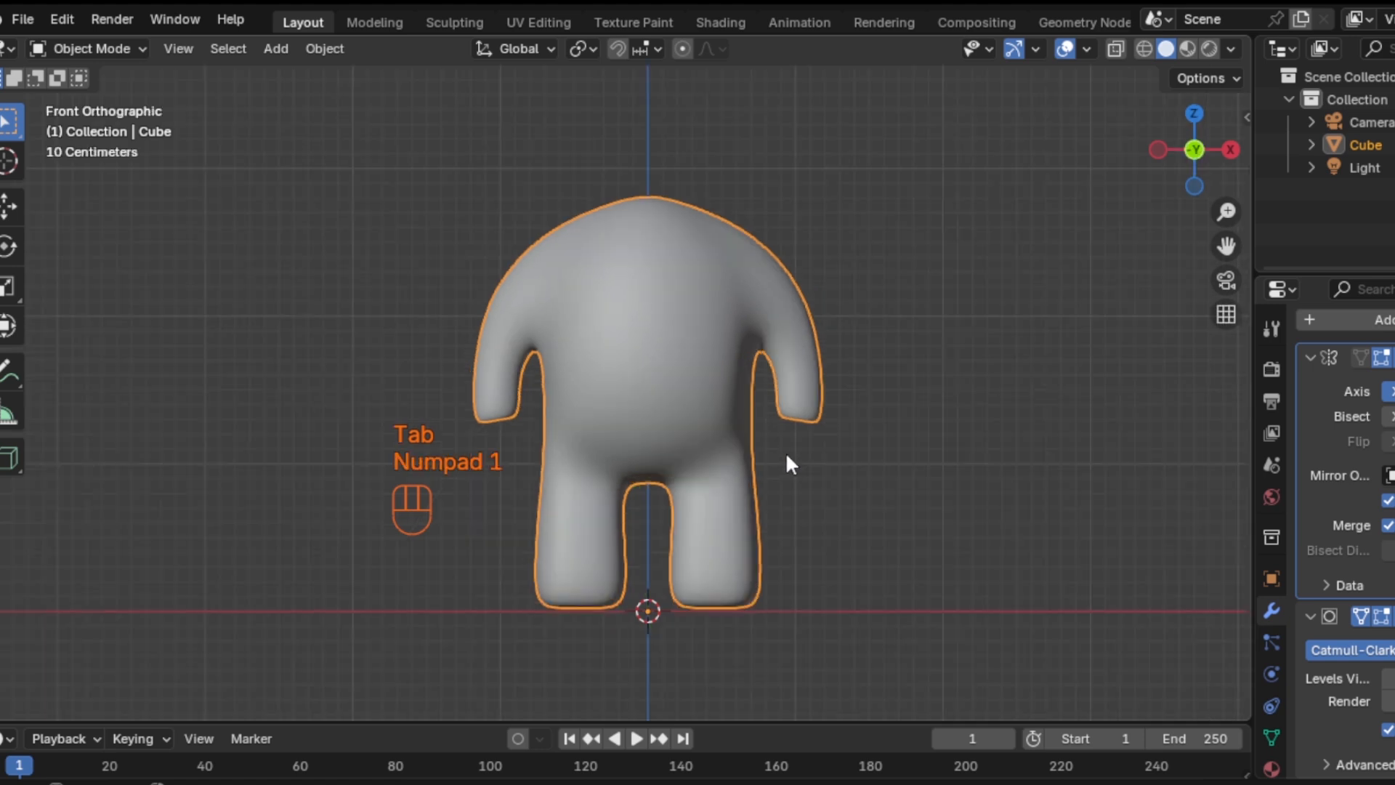
{"action": "left_click", "coordinate": [836, 259]}
{"action": "middle_click_drag", "start_coordinate": [820, 296], "coordinate": [801, 386], "text": "shift"}
{"action": "left_click", "coordinate": [787, 474]}
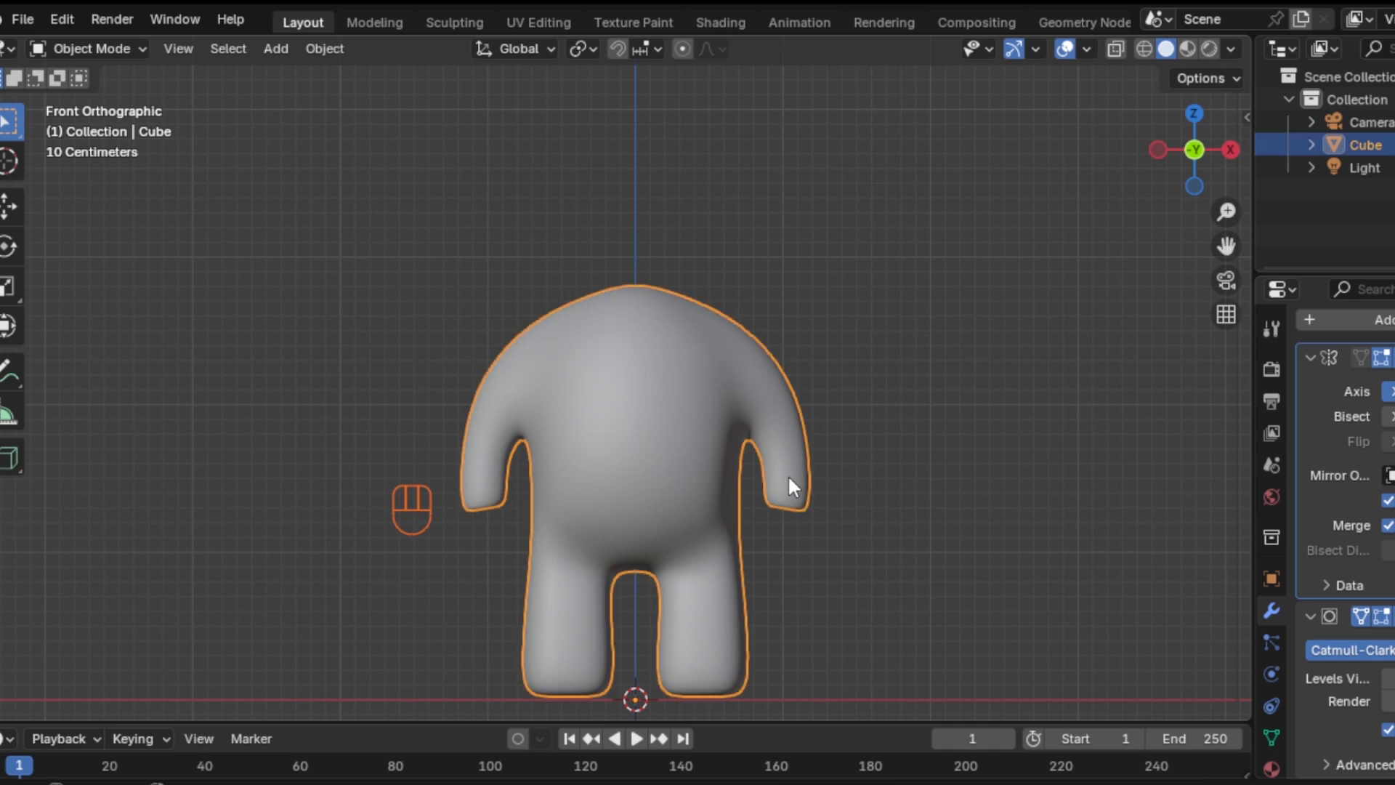
Lower the vertex on the underside of the armpit slightly along the global Z axis
{"action": "key", "text": "Tab"}
{"action": "middle_click_drag", "start_coordinate": [788, 476], "coordinate": [682, 327]}
{"action": "scroll", "coordinate": [682, 327], "scroll_direction": "up", "scroll_amount": 5}
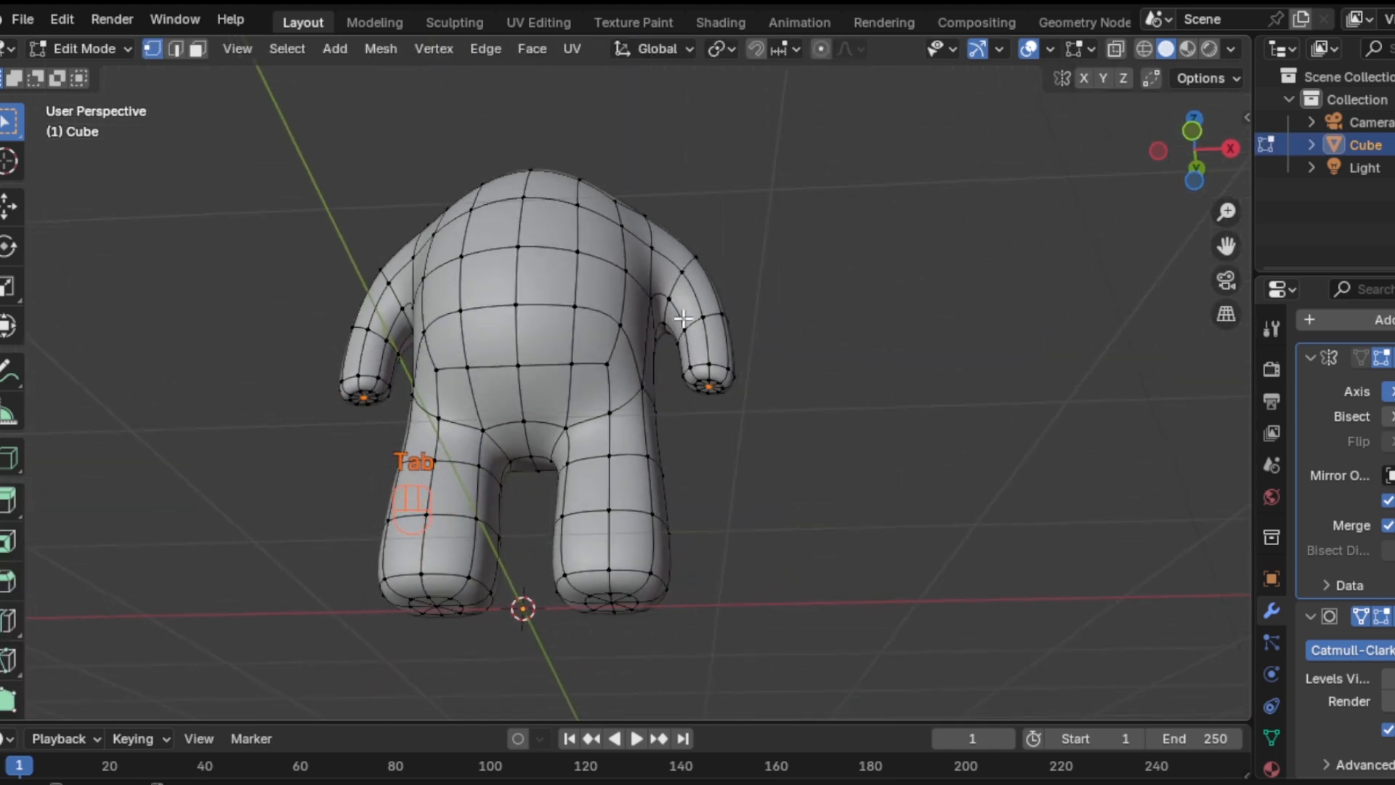
{"action": "middle_click_drag", "start_coordinate": [709, 233], "coordinate": [788, 405]}
{"action": "key", "text": "g"}
{"action": "key", "text": "z"}
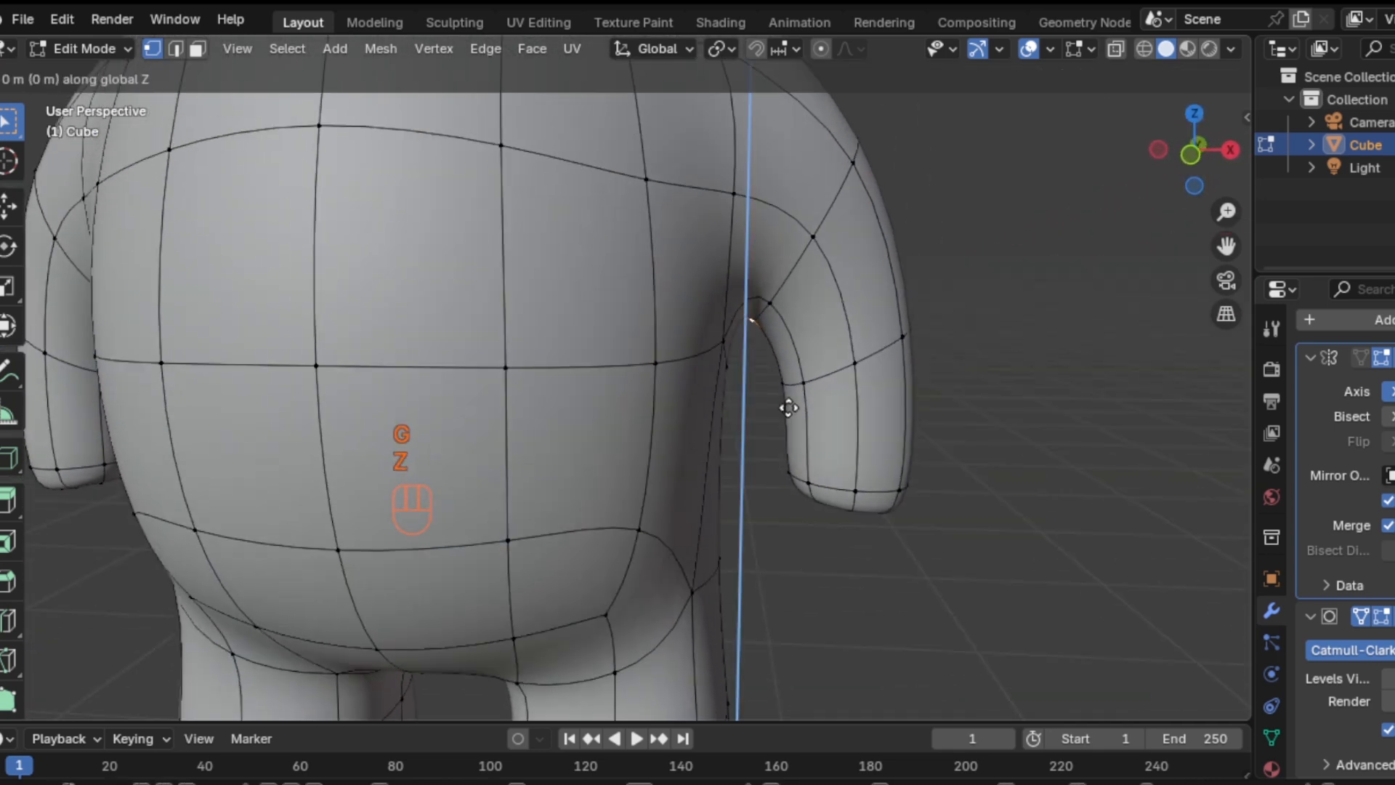
{"action": "left_click", "coordinate": [782, 447]}
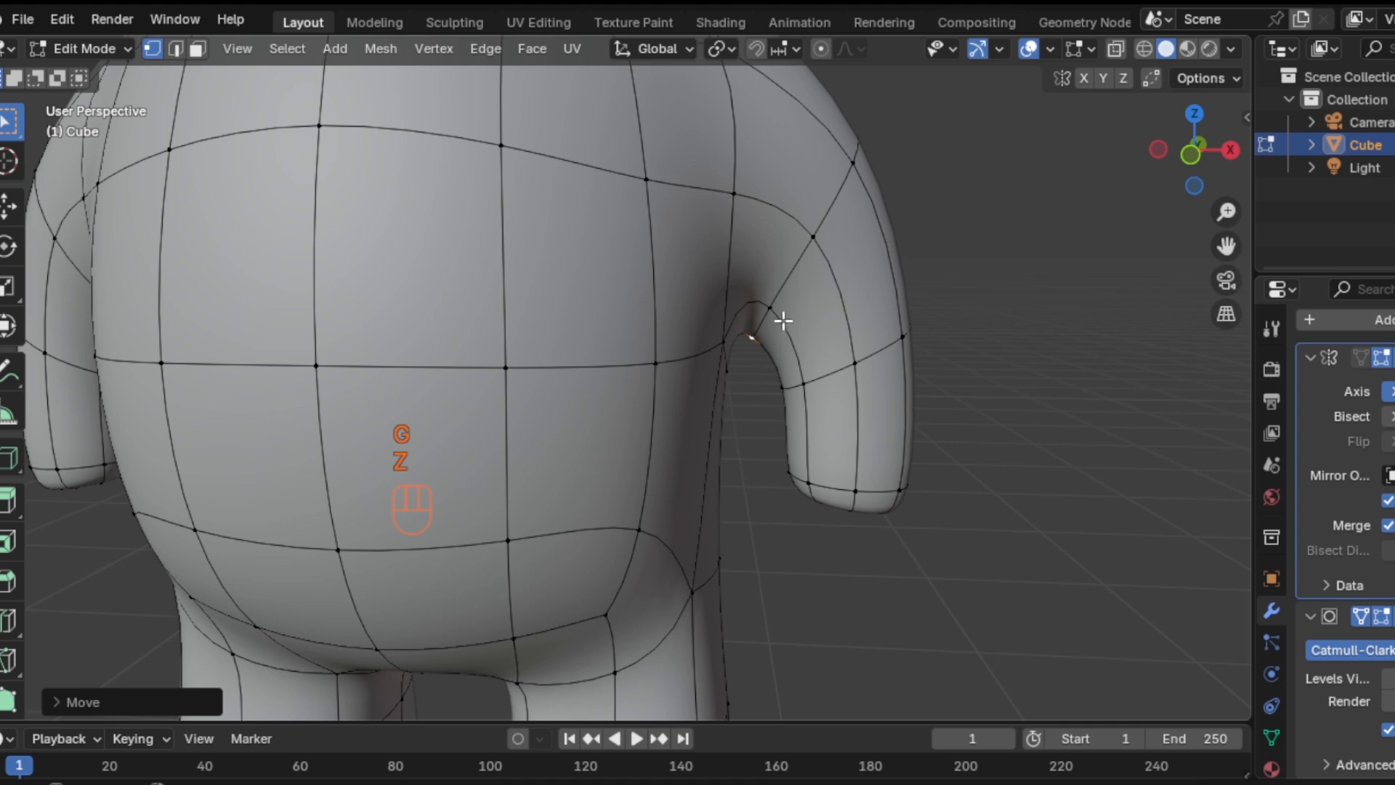
Slide the vertex where the armpit meets the body's side slightly down along its edge
{"action": "left_click", "coordinate": [720, 342]}
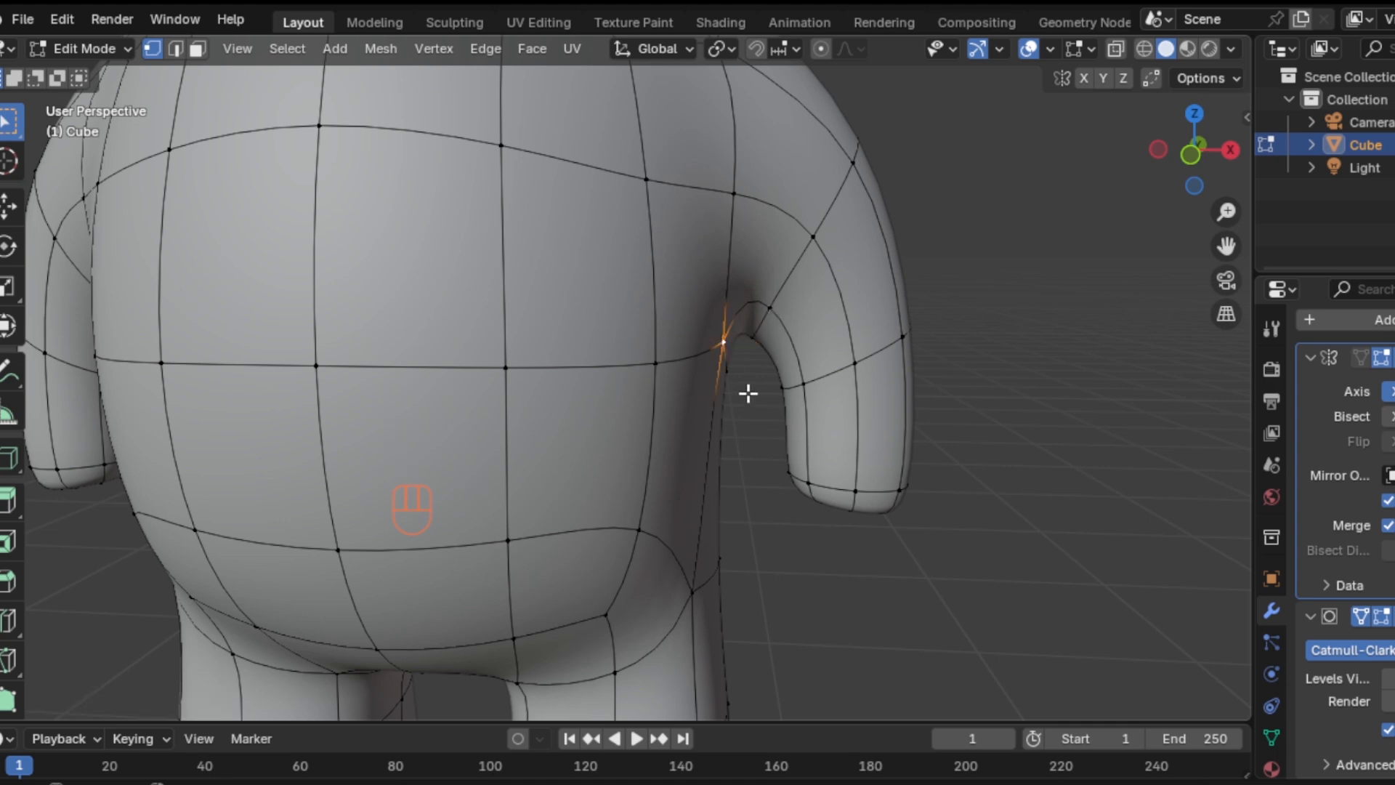
{"action": "key", "text": "g"}
{"action": "key", "text": "x"}
{"action": "right_click", "coordinate": [735, 394]}
{"action": "key", "text": "g"}
{"action": "key", "text": "g"}
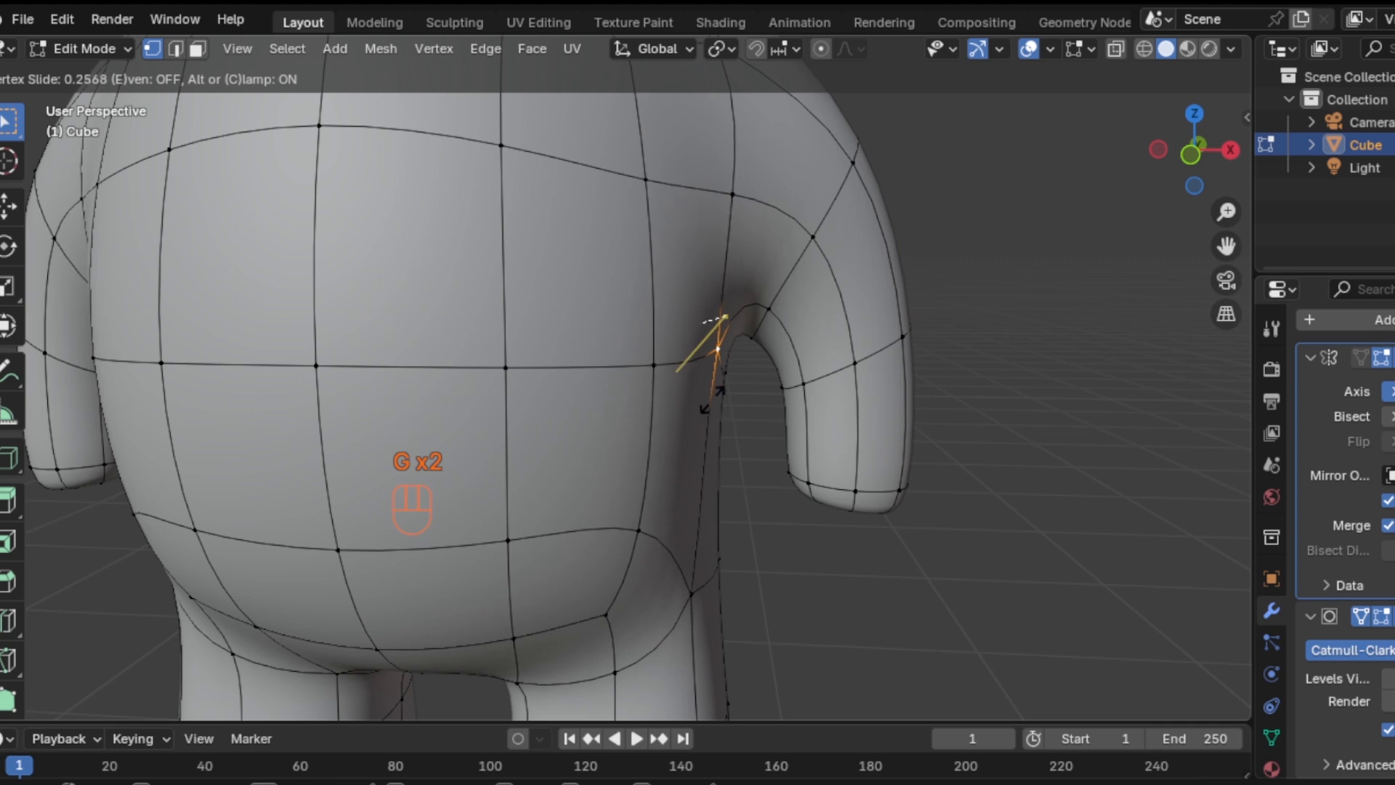
{"action": "left_click", "coordinate": [785, 392]}
{"action": "middle_click_drag", "start_coordinate": [785, 392], "coordinate": [716, 378]}
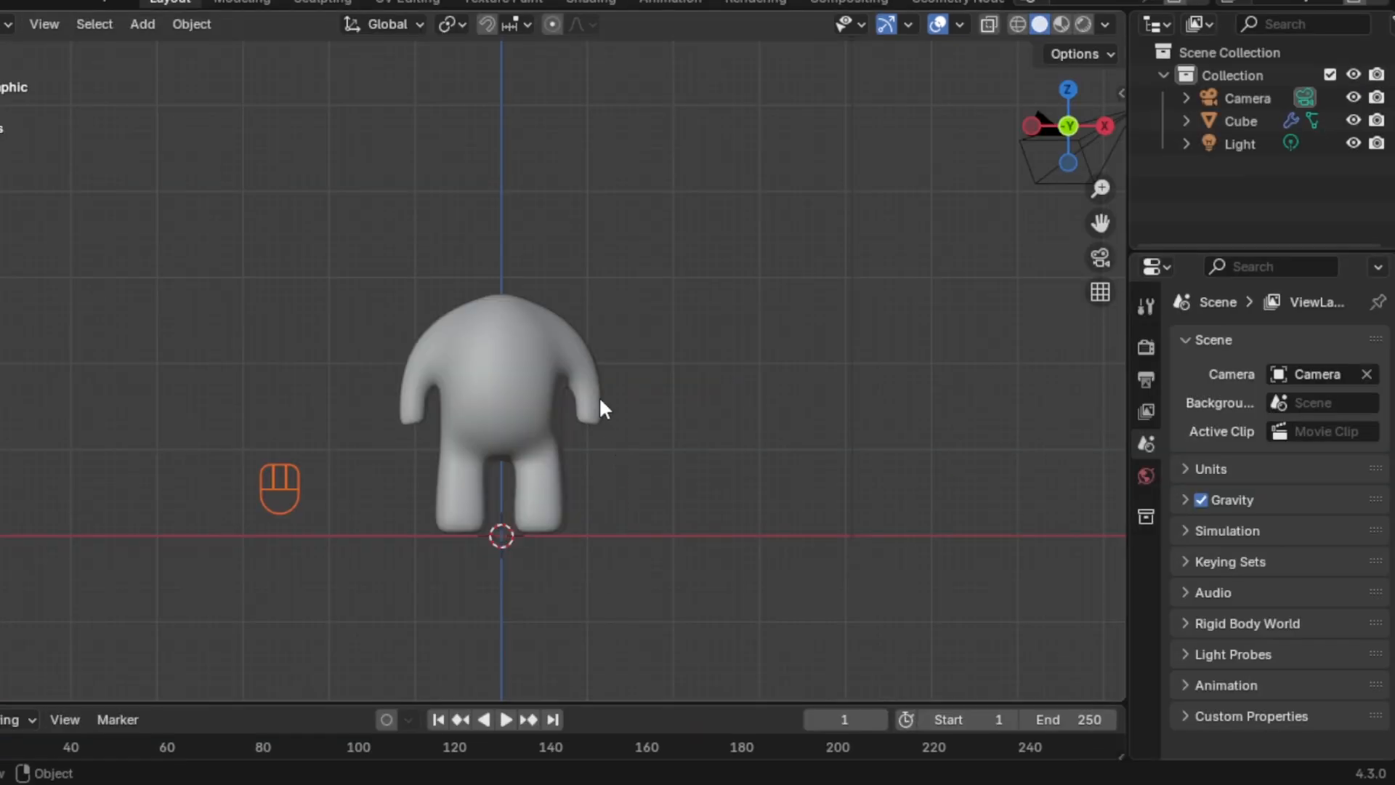
Place the 3D cursor on the center line just above the body and add a cube mesh there for the head
{"action": "key", "text": "shift"}
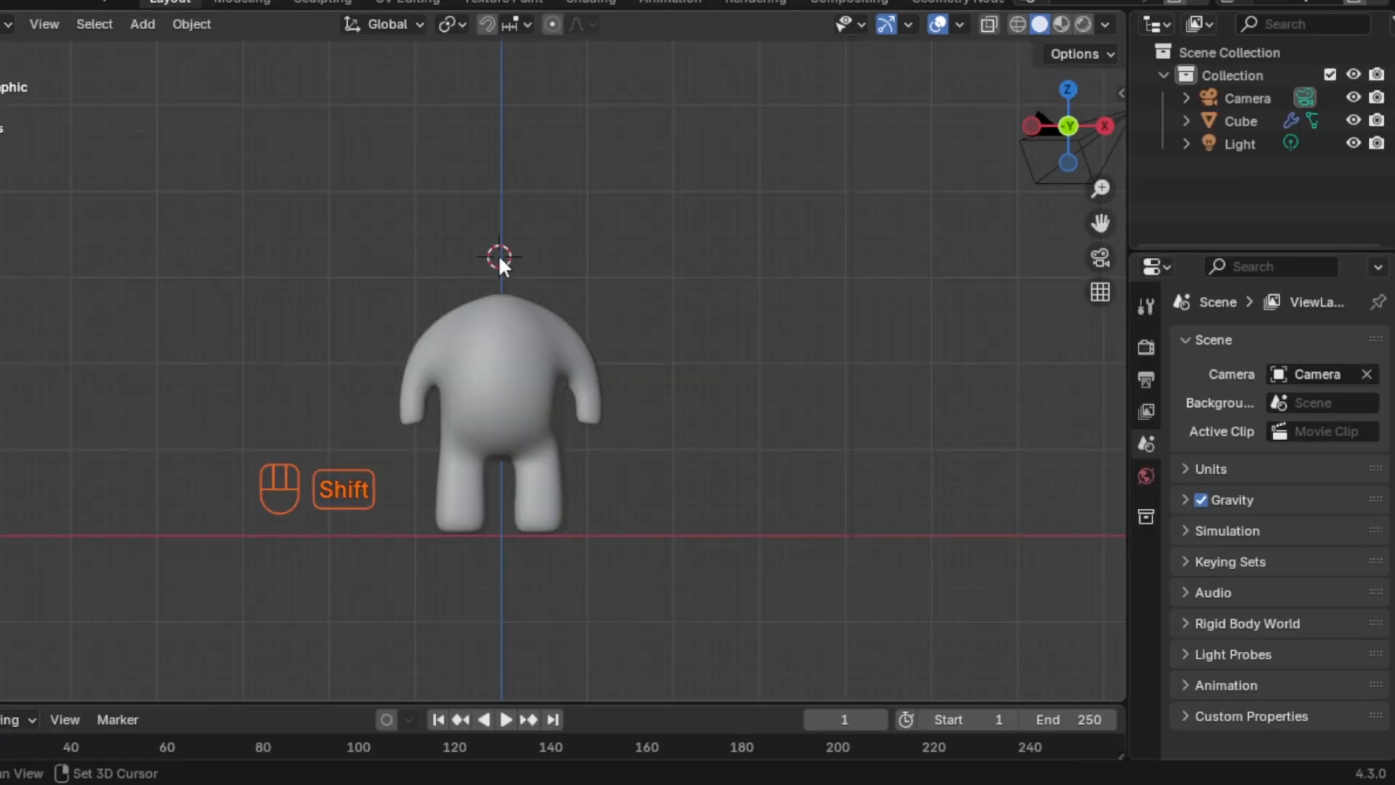
{"action": "key", "text": "shift+a"}
{"action": "mouse_move", "coordinate": [507, 270]}
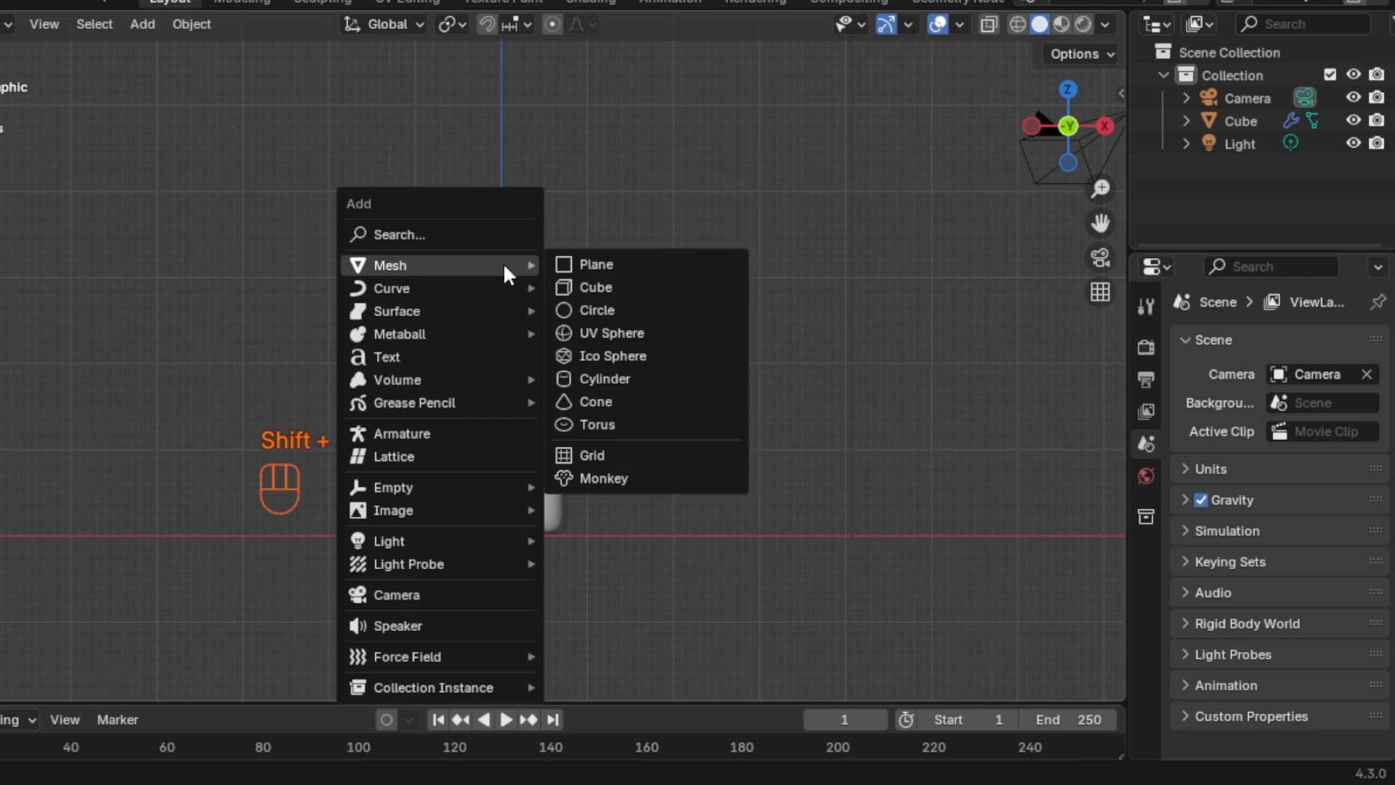
{"action": "left_click", "coordinate": [645, 288]}
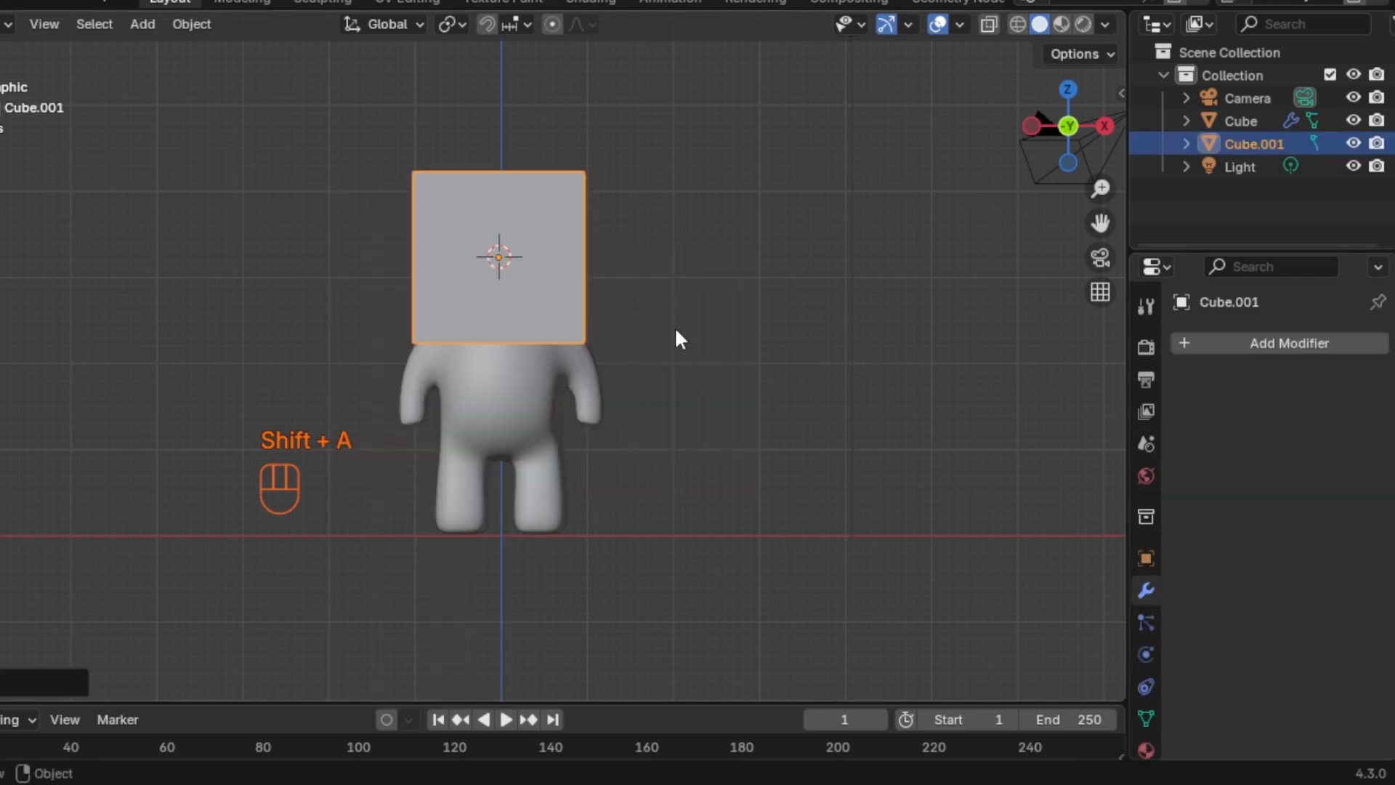
Round the head cube with a level 2 Subdivision modifier and apply the modifier to its mesh
{"action": "key", "text": "ctrl+2"}
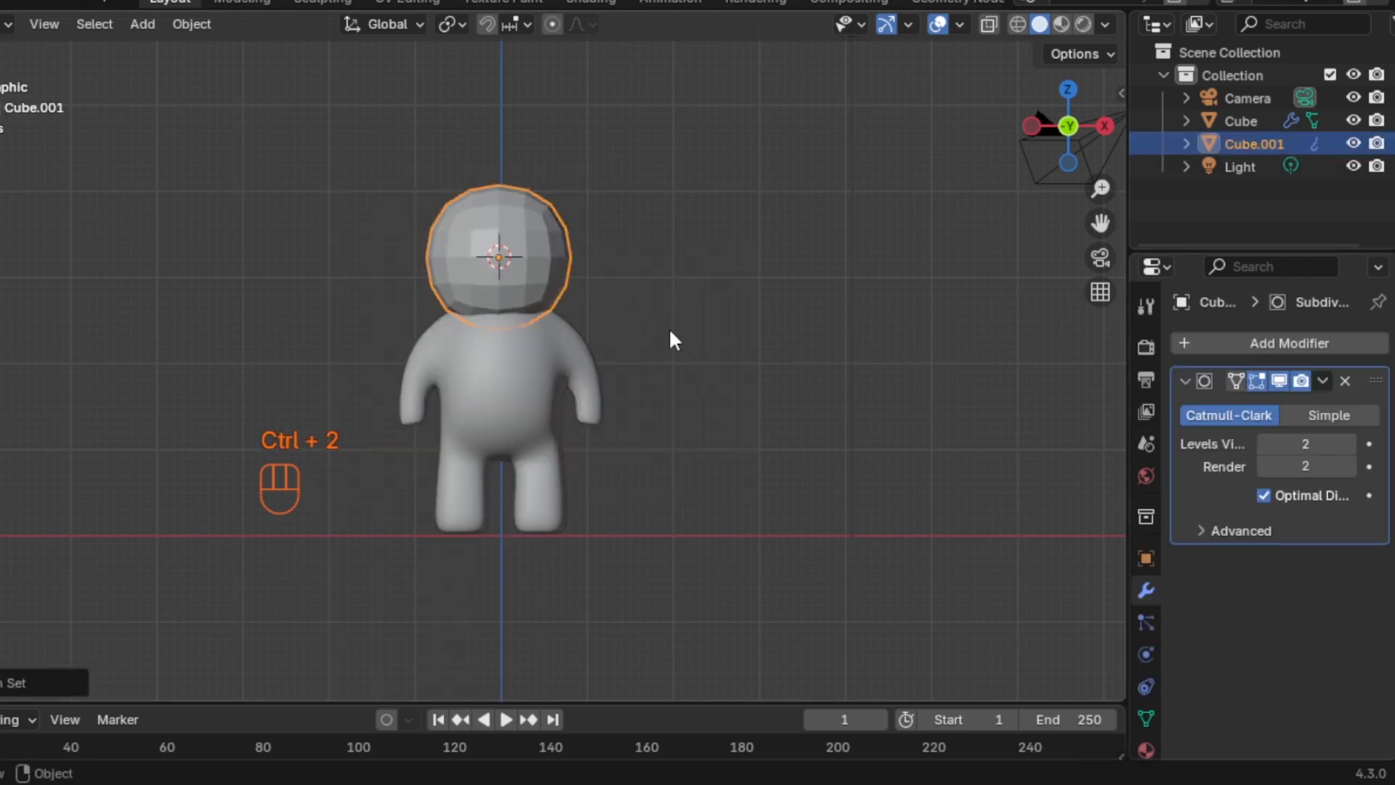
{"action": "key", "text": "Tab"}
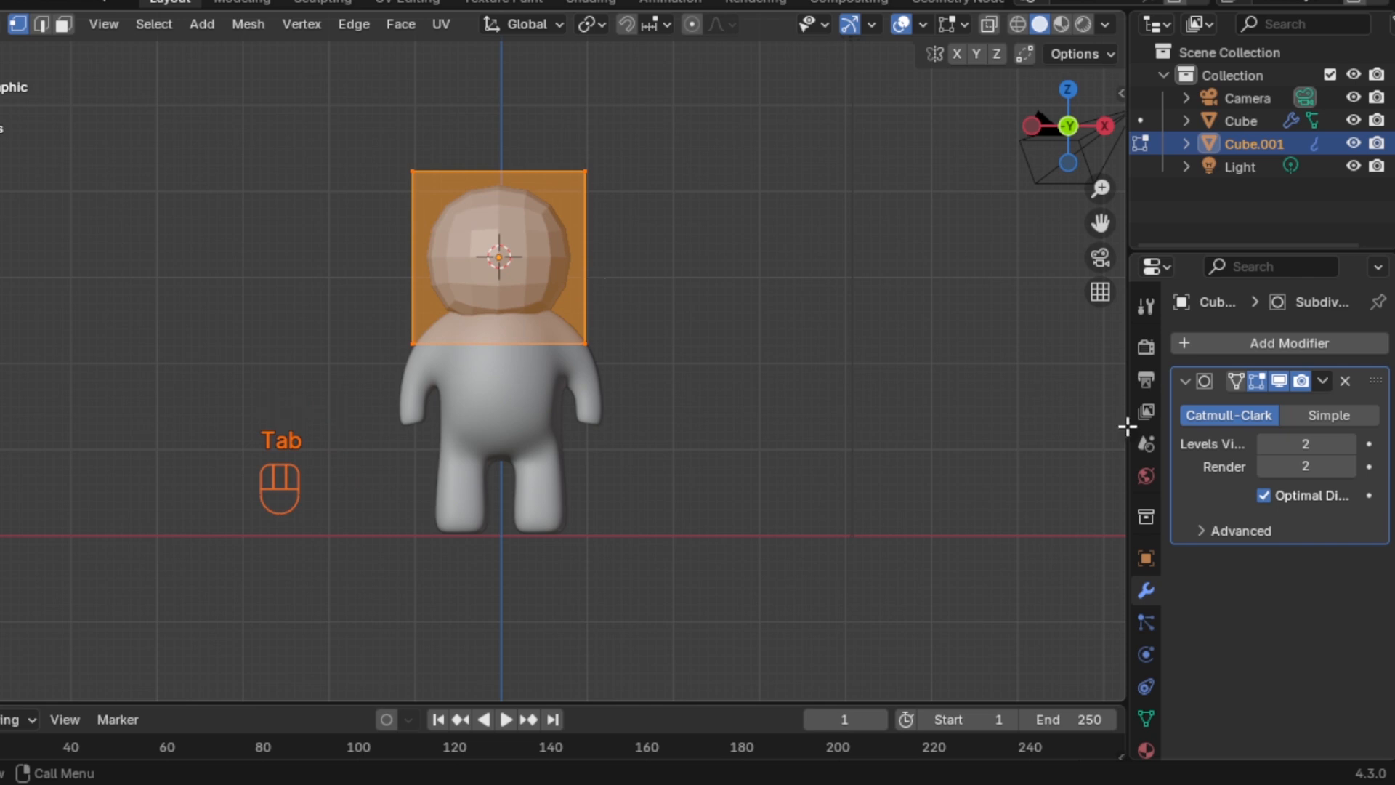
{"action": "left_click", "coordinate": [1236, 380]}
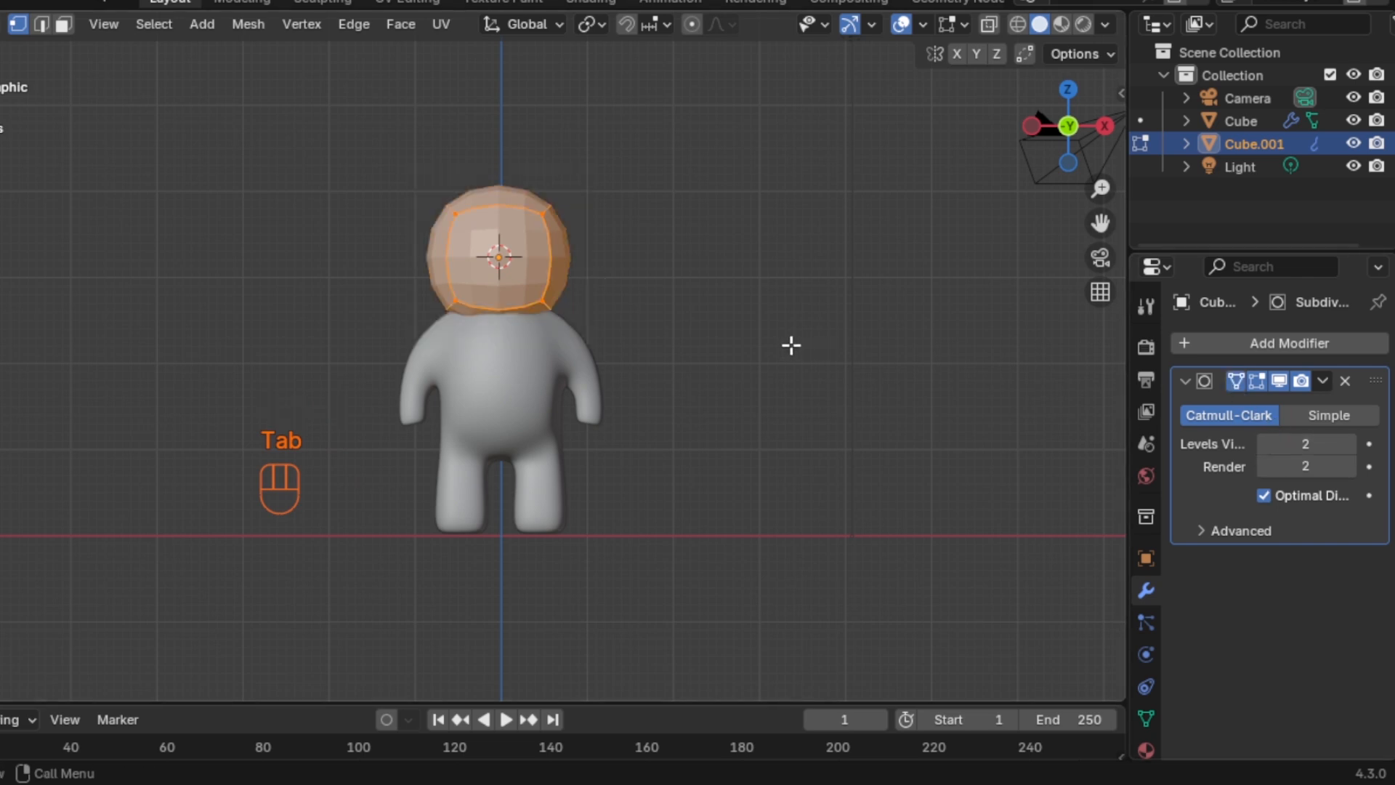
{"action": "key", "text": "Tab"}
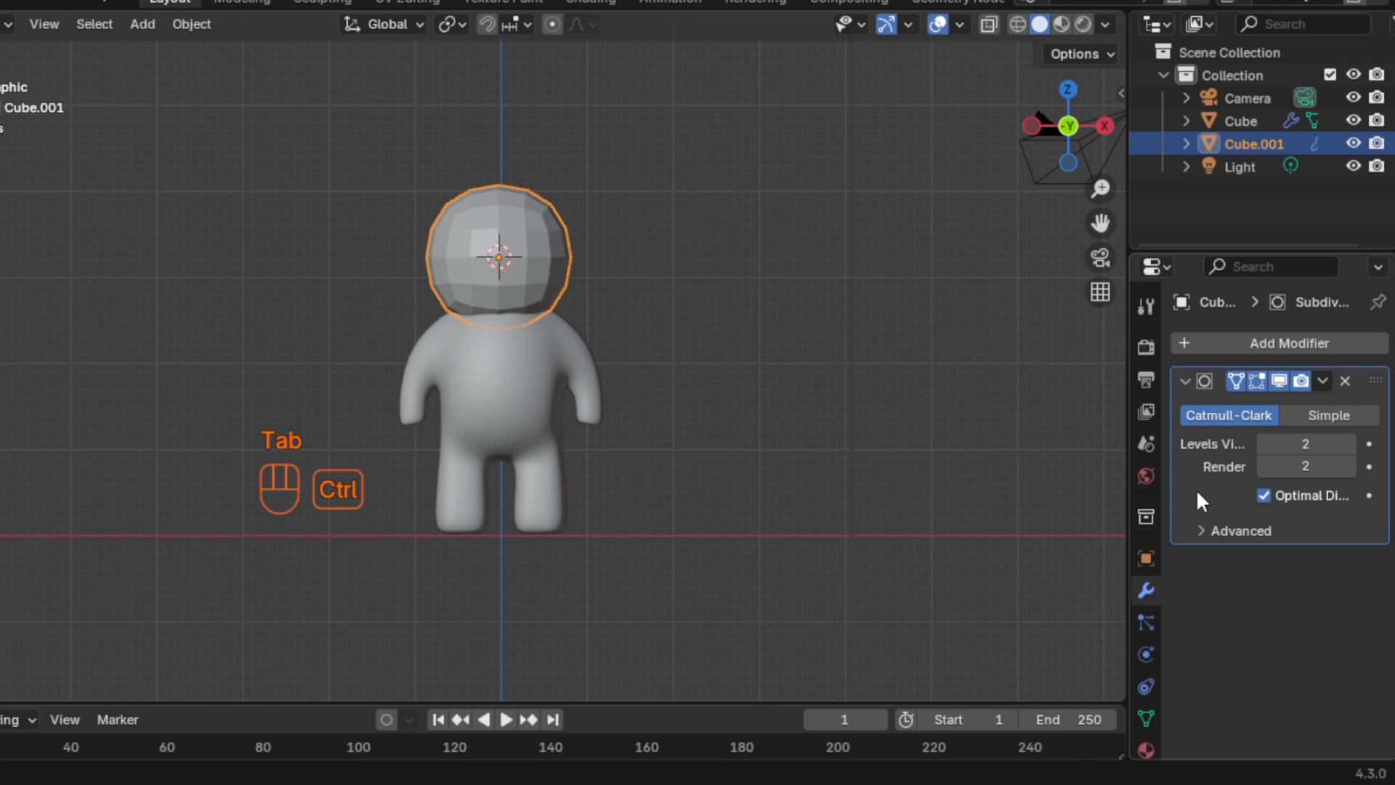
{"action": "key", "text": "ctrl+a"}
Add a Subdivision Surface modifier with viewport level 2 to the head and shade it smooth
{"action": "left_click", "coordinate": [1227, 341]}
{"action": "mouse_move", "coordinate": [1198, 348]}
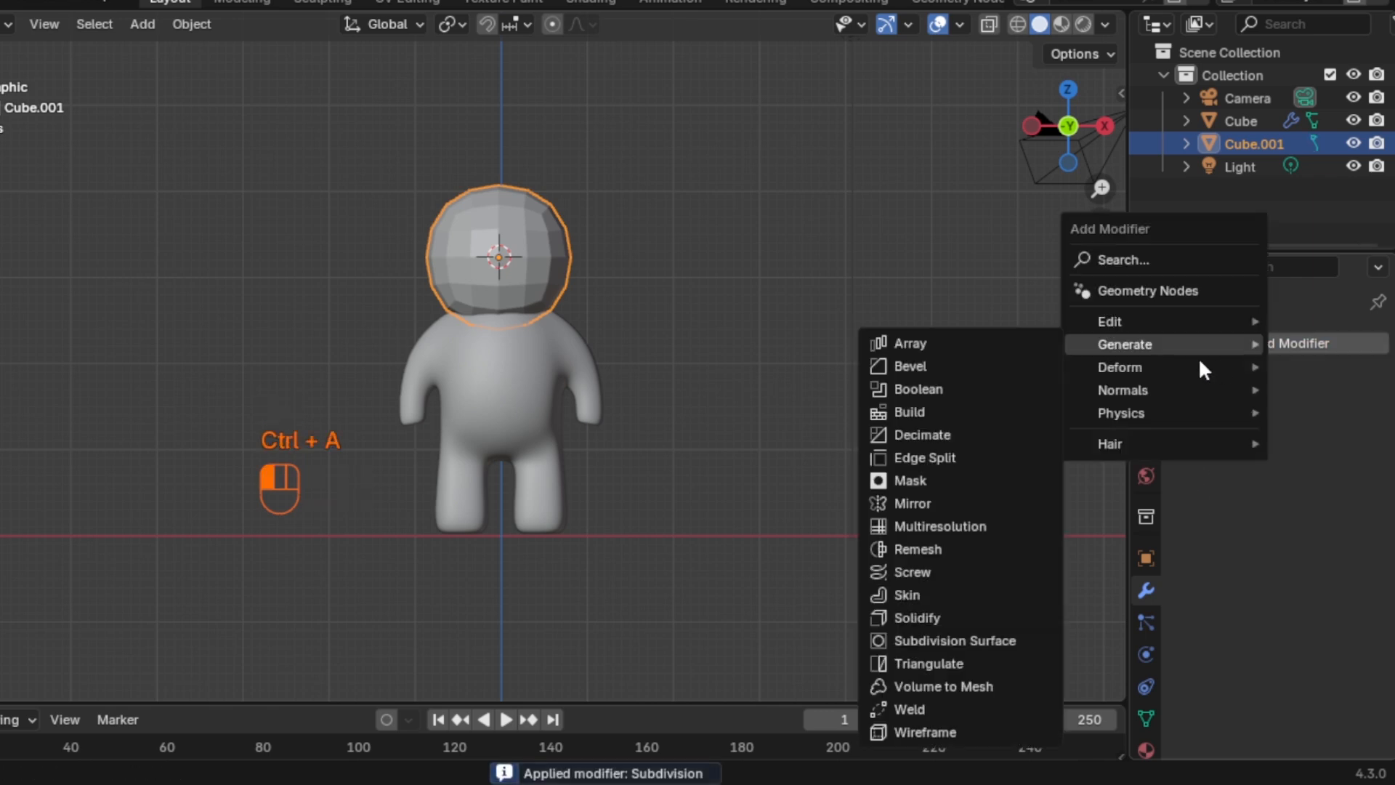
{"action": "left_click", "coordinate": [960, 638]}
{"action": "left_click", "coordinate": [1363, 445]}
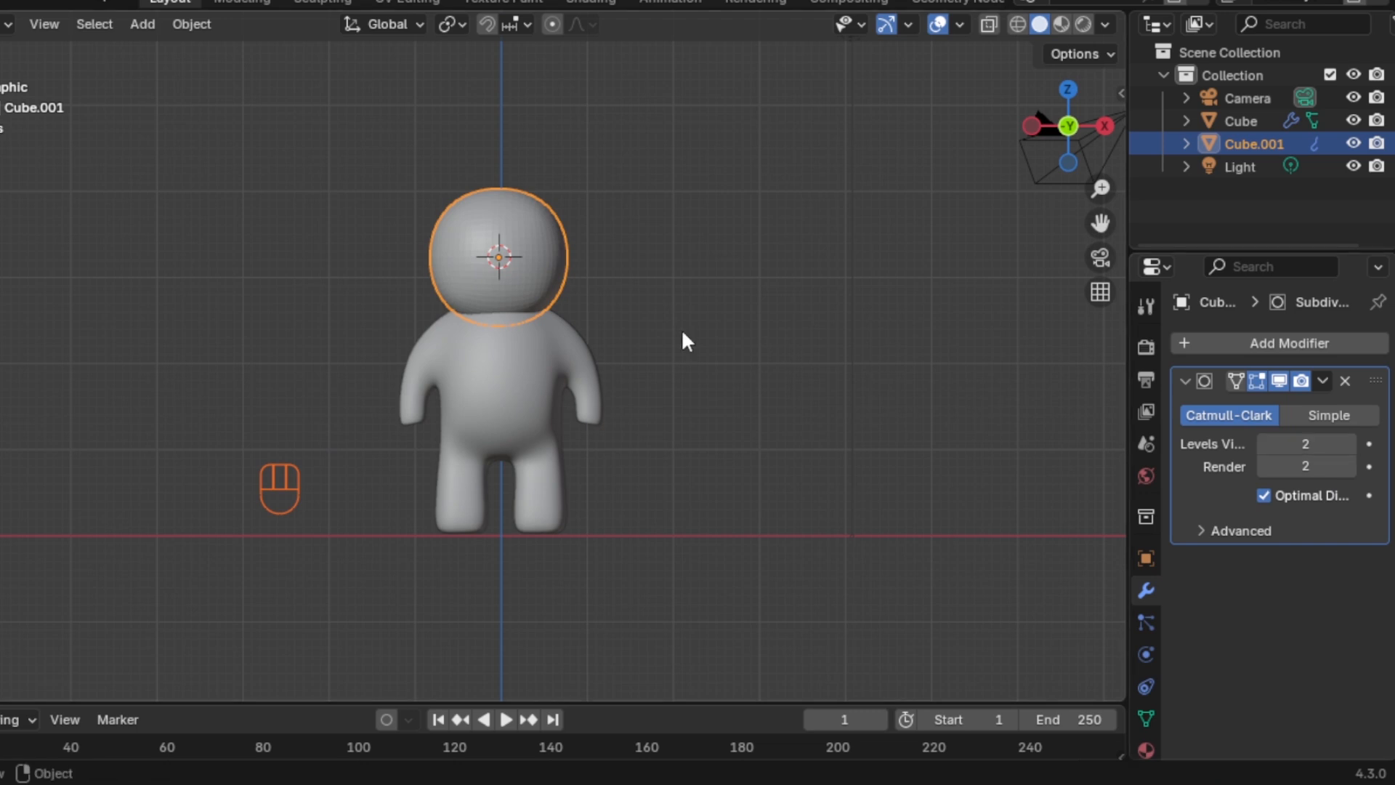
{"action": "right_click", "coordinate": [501, 207]}
{"action": "left_click", "coordinate": [502, 205]}
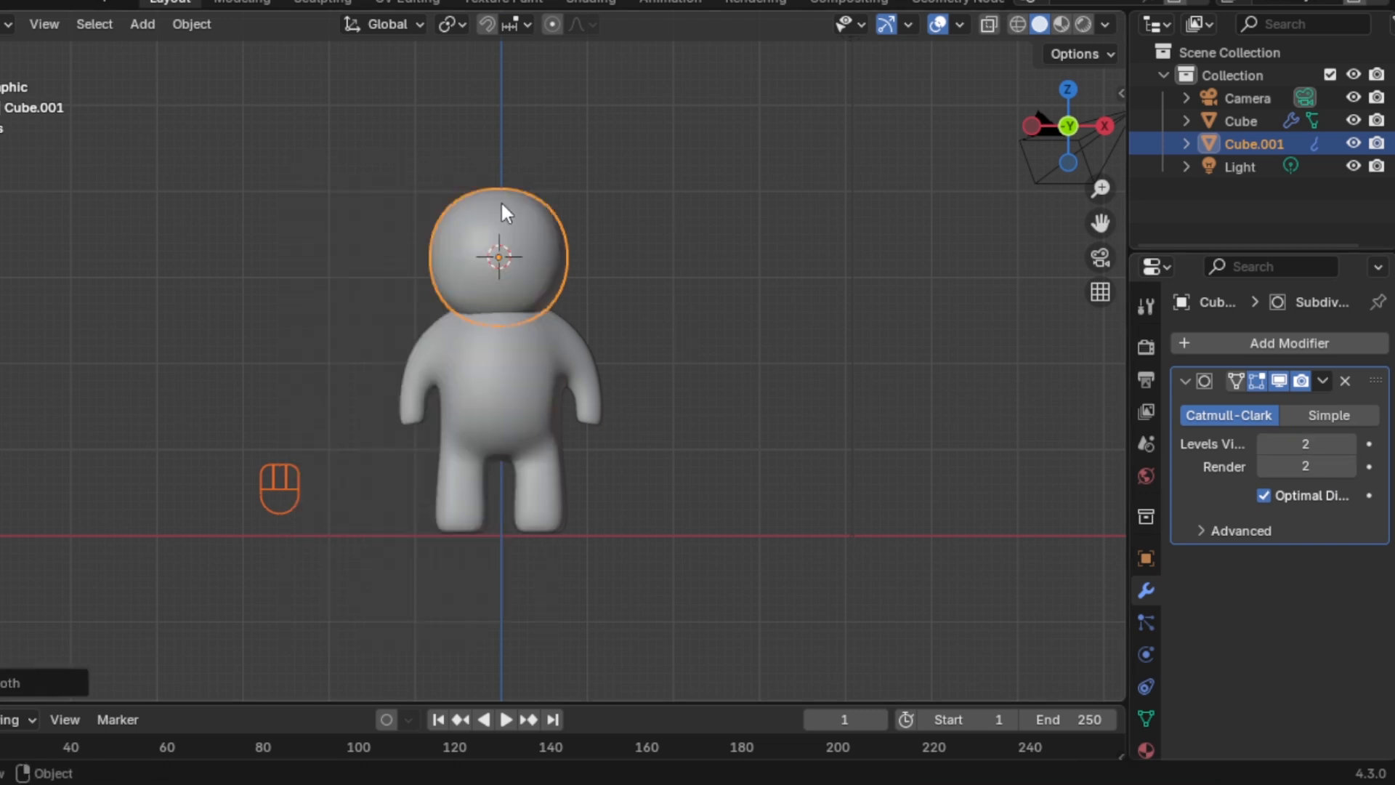
Flatten the whole head mesh slightly by scaling it along the Z axis in Edit Mode
{"action": "key", "text": "Tab"}
{"action": "key", "text": "a"}
{"action": "key", "text": "s"}
{"action": "key", "text": "z"}
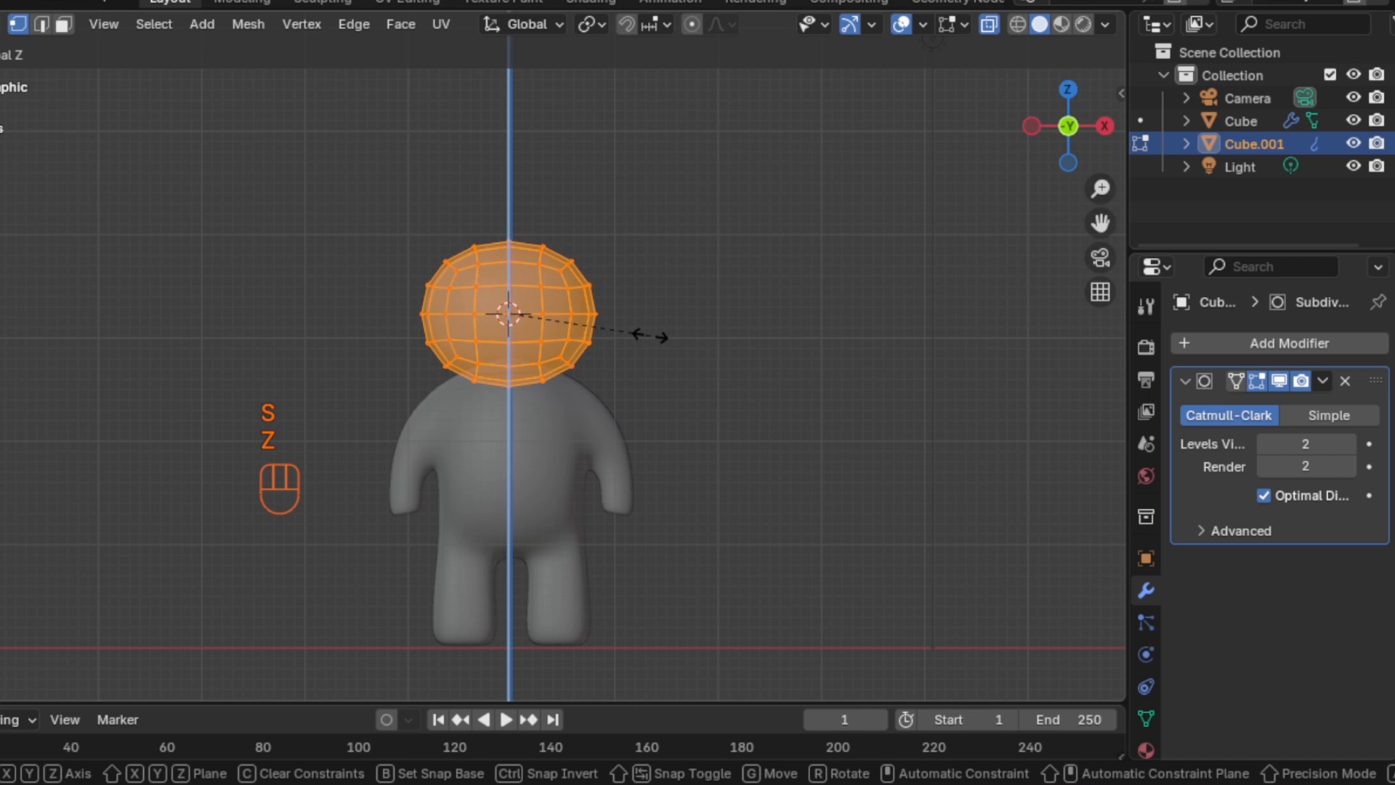
{"action": "left_click", "coordinate": [645, 334]}
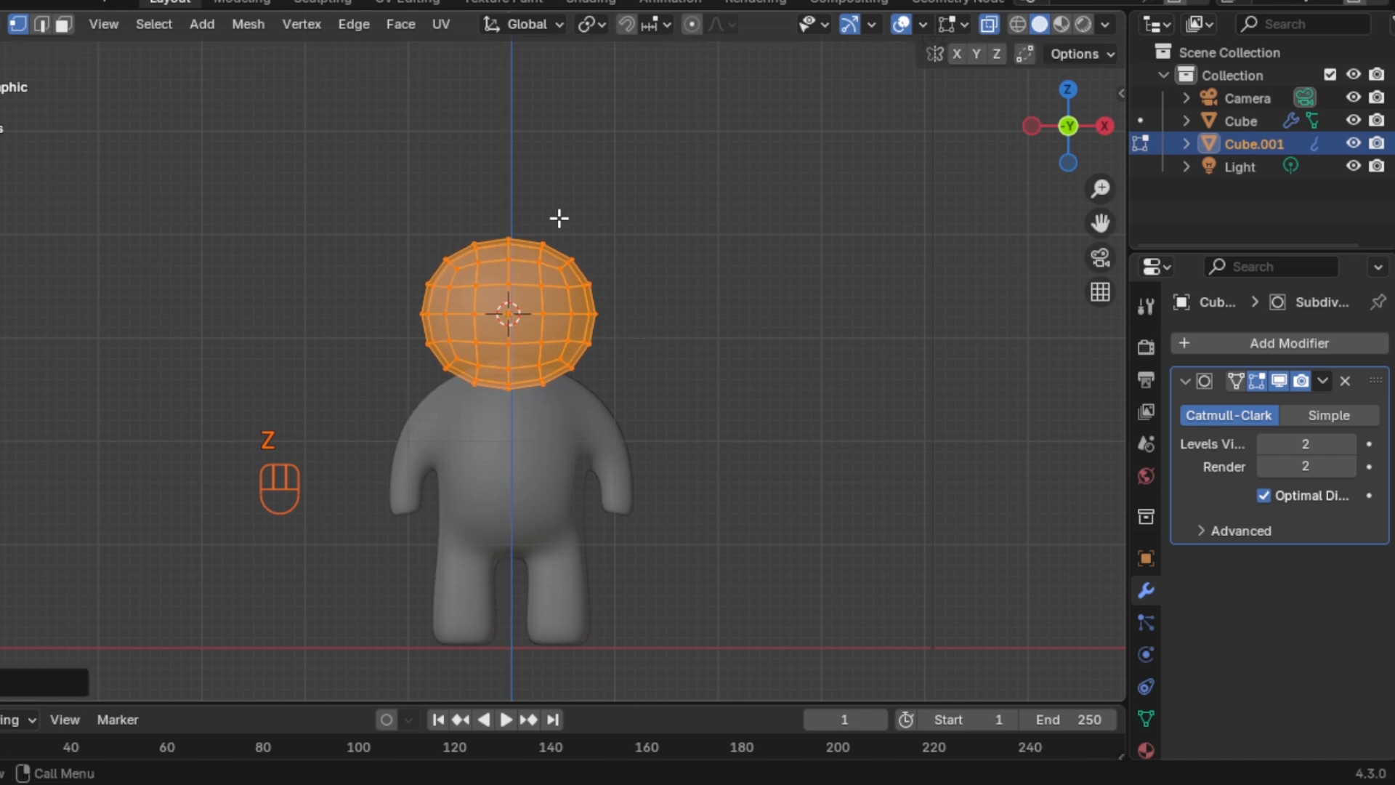
Raise the vertices at the crown of the head about 0.04 m along Z with proportional editing
{"action": "left_click", "coordinate": [530, 252]}
{"action": "key", "text": "g"}
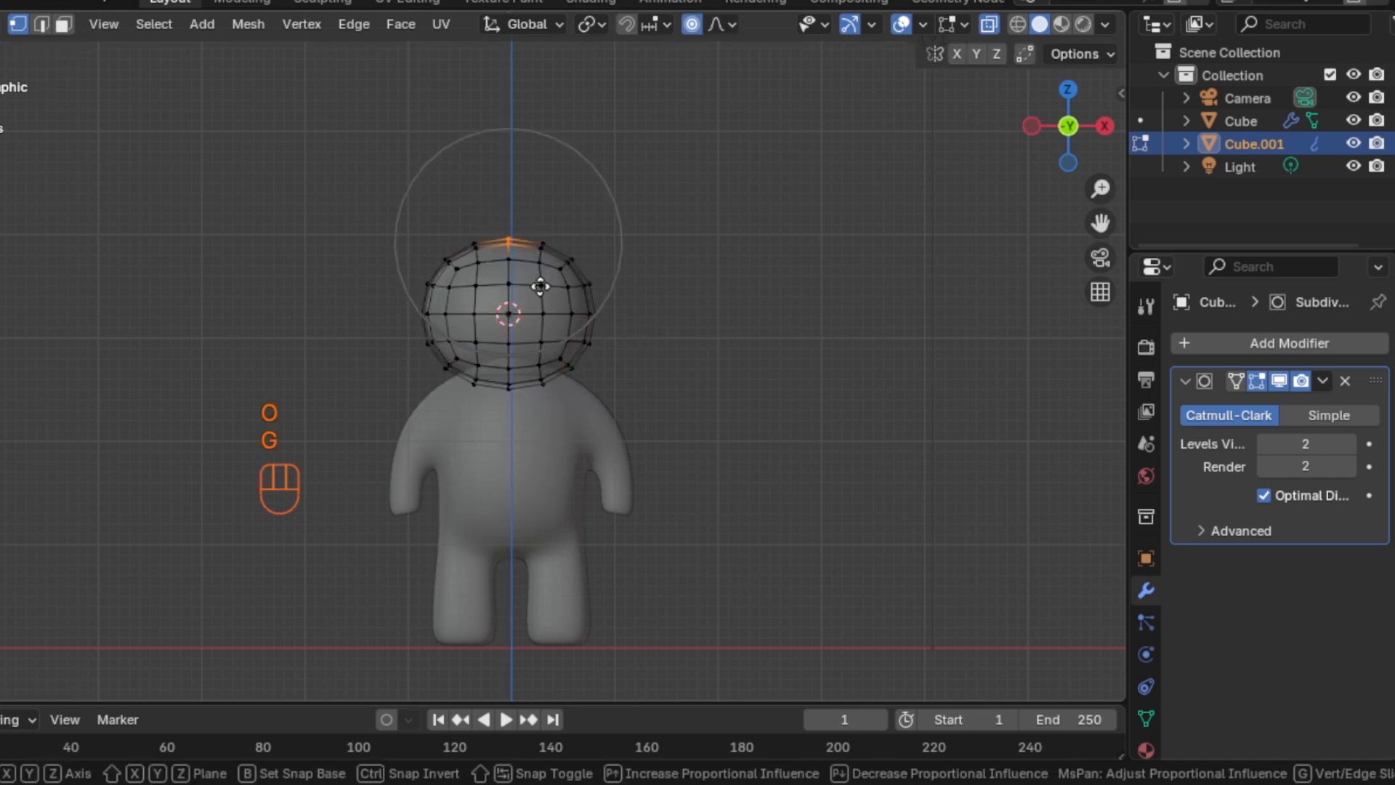
{"action": "key", "text": "z"}
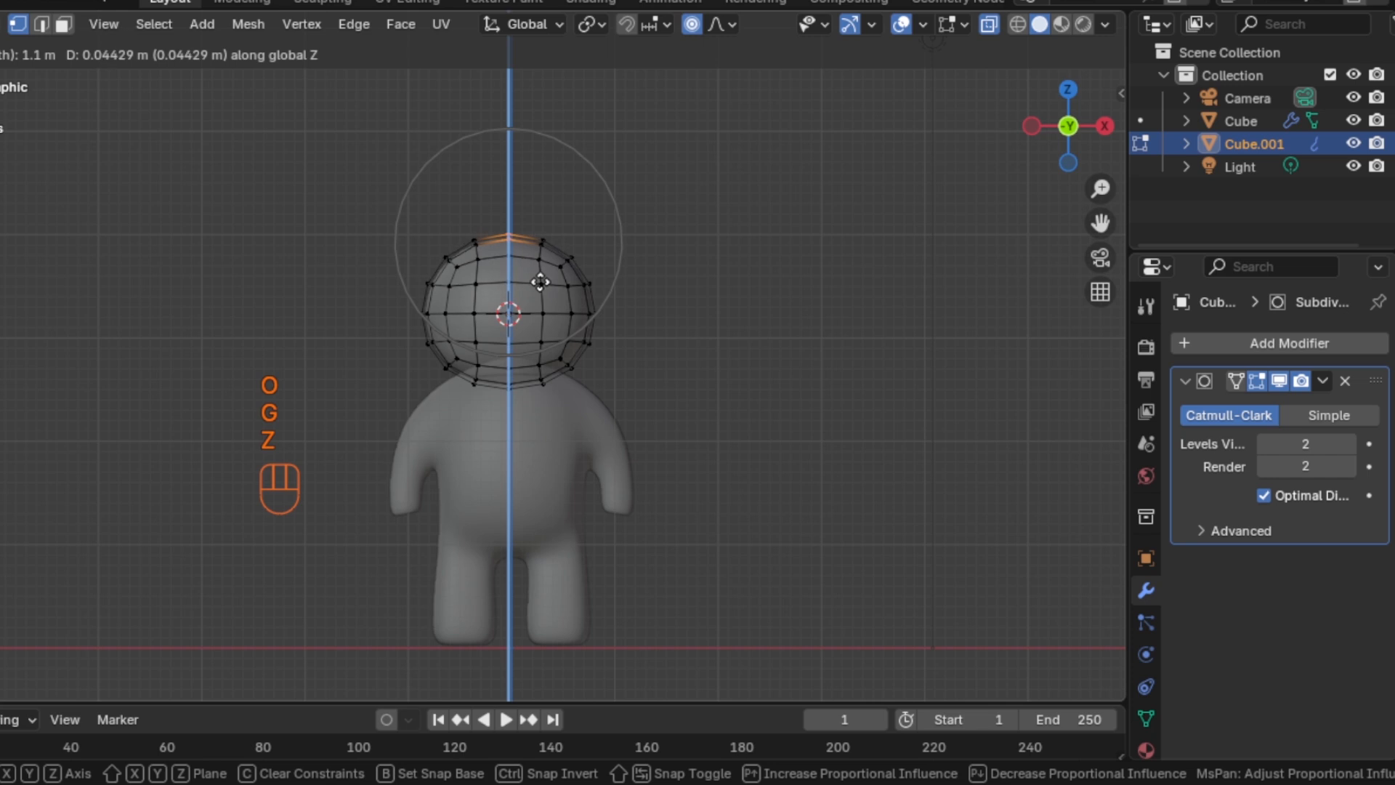
{"action": "left_click", "coordinate": [541, 281]}
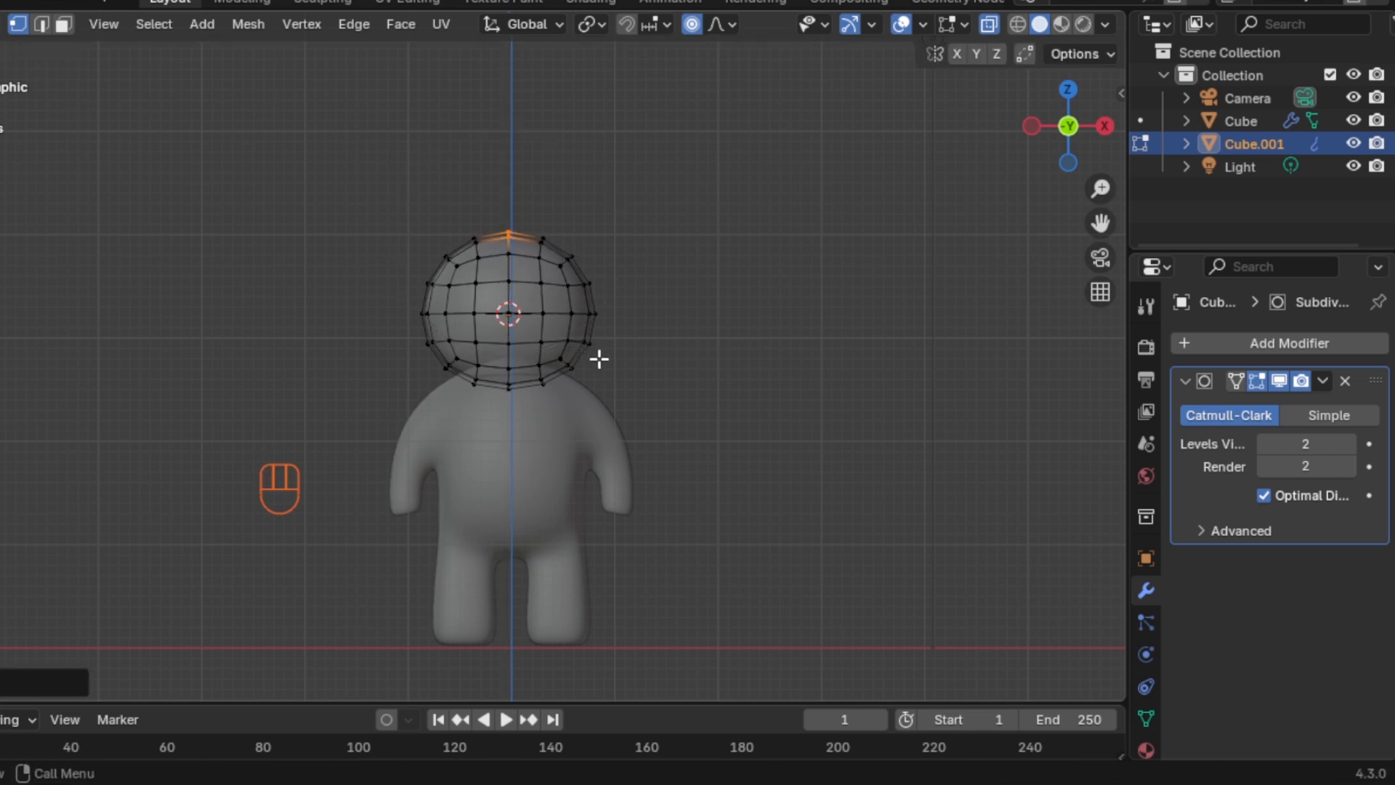
{"action": "key", "text": "s"}
{"action": "left_click", "coordinate": [618, 395]}
Turn off proportional editing, widen the whole head slightly along X, and enlarge it slightly in all directions
{"action": "key", "text": "o"}
{"action": "key", "text": "a"}
{"action": "key", "text": "s"}
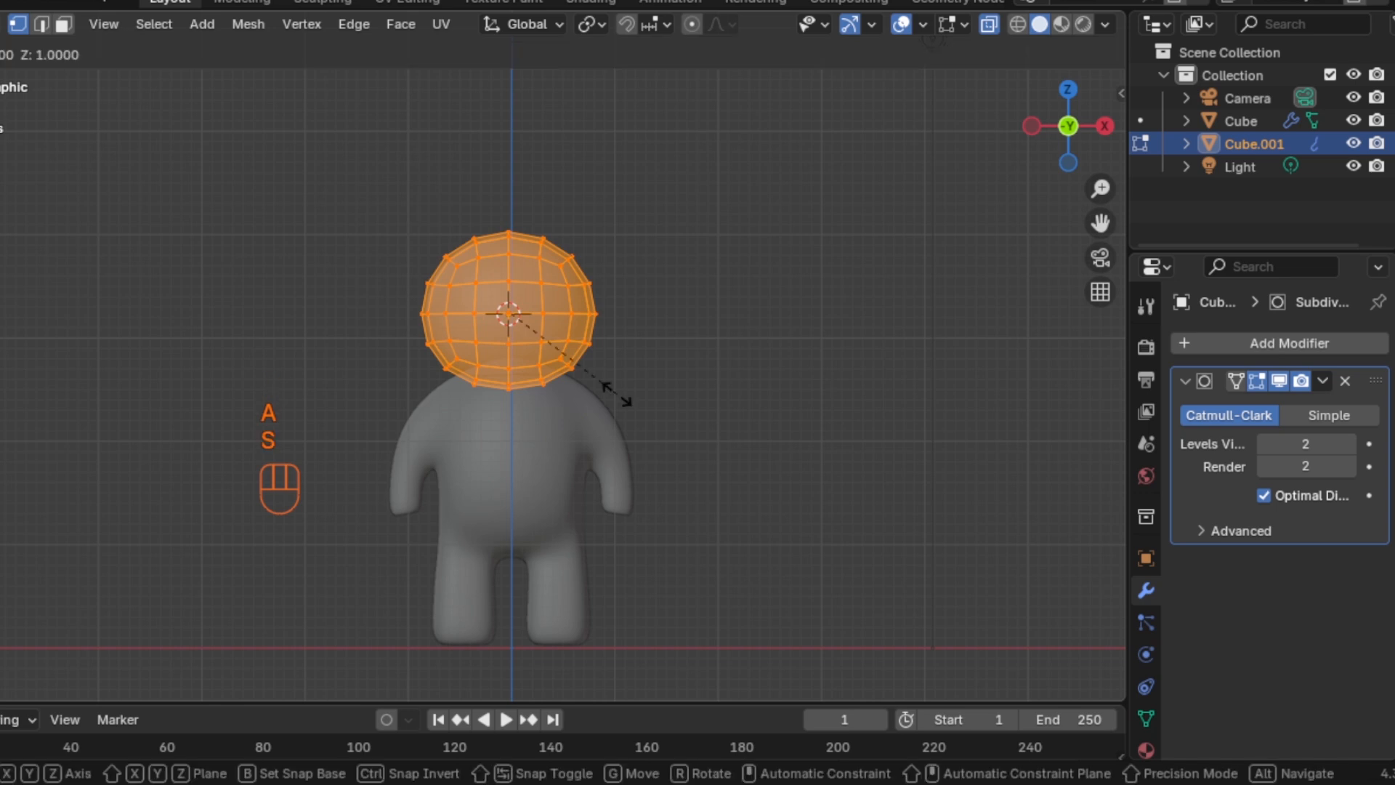
{"action": "key", "text": "x"}
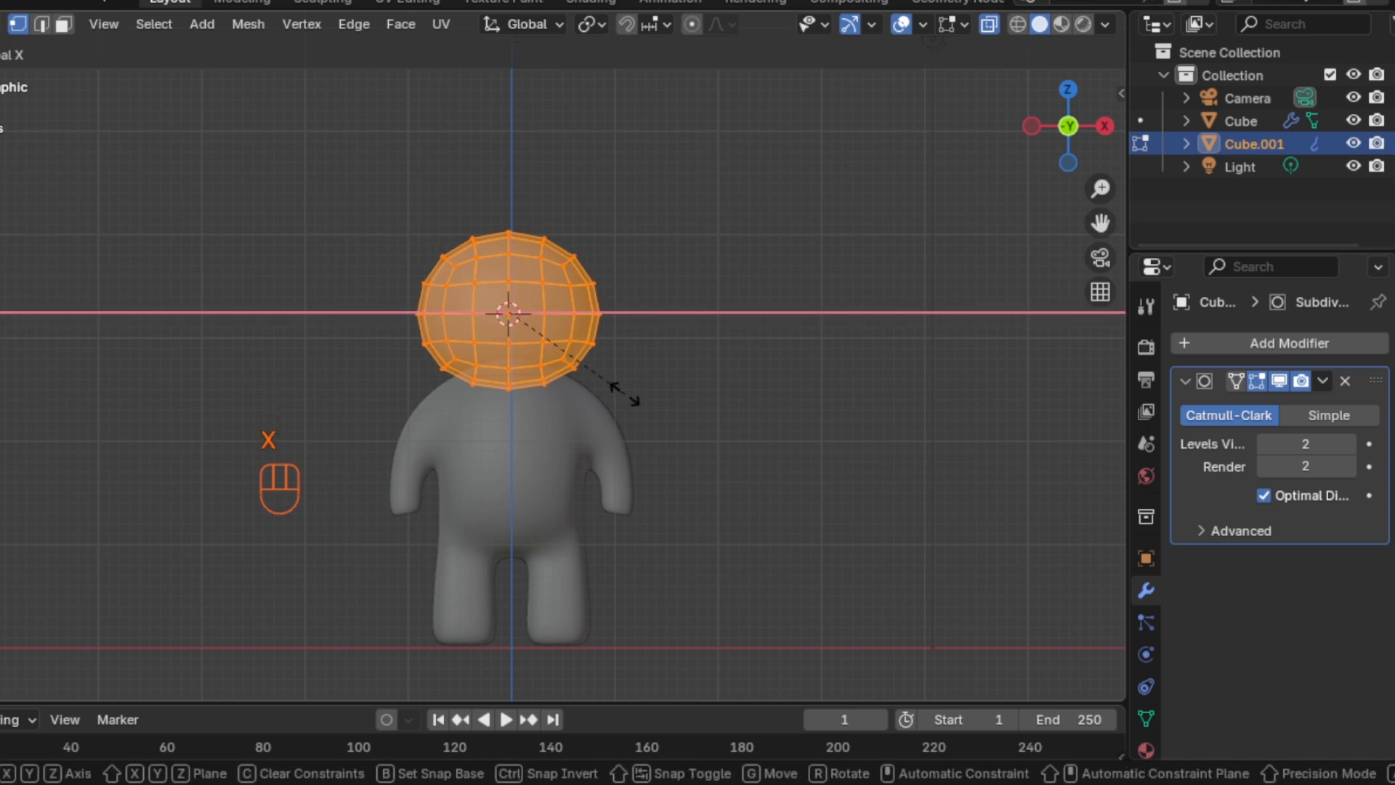
{"action": "left_click", "coordinate": [630, 395]}
{"action": "key", "text": "s"}
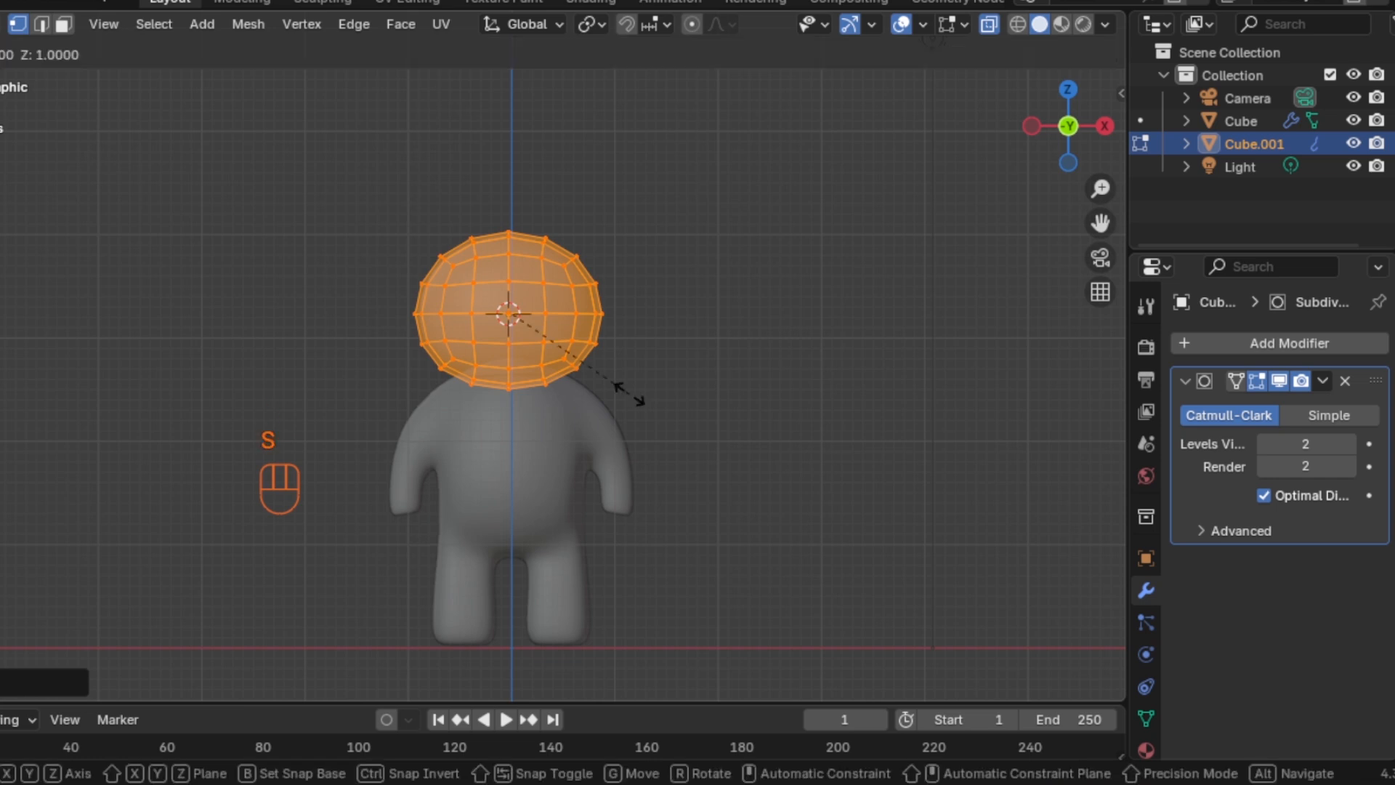
{"action": "left_click", "coordinate": [638, 394]}
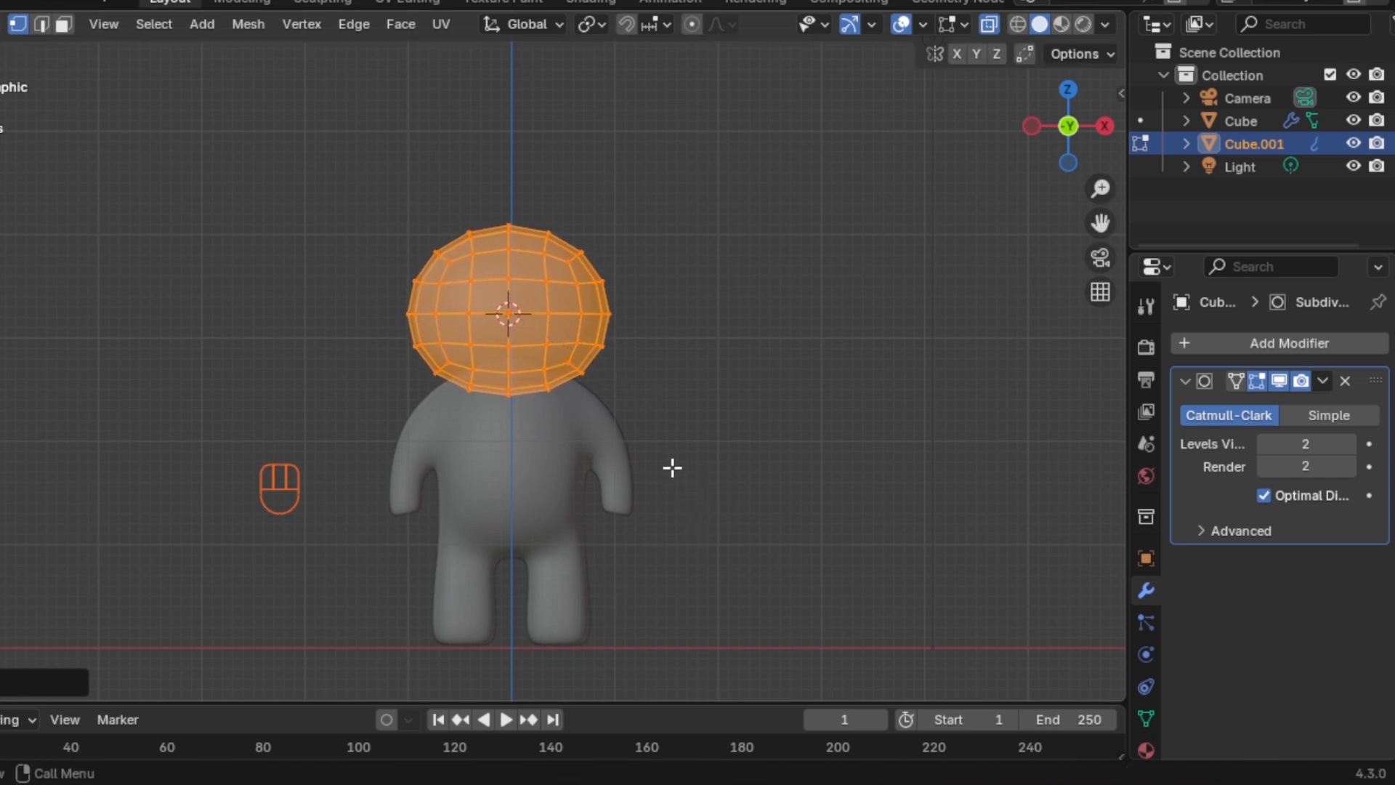
Return to Object Mode with X-ray off and apply smooth shading to the head
{"action": "key", "text": "Tab"}
{"action": "left_click", "coordinate": [670, 423]}
{"action": "key", "text": "alt+z"}
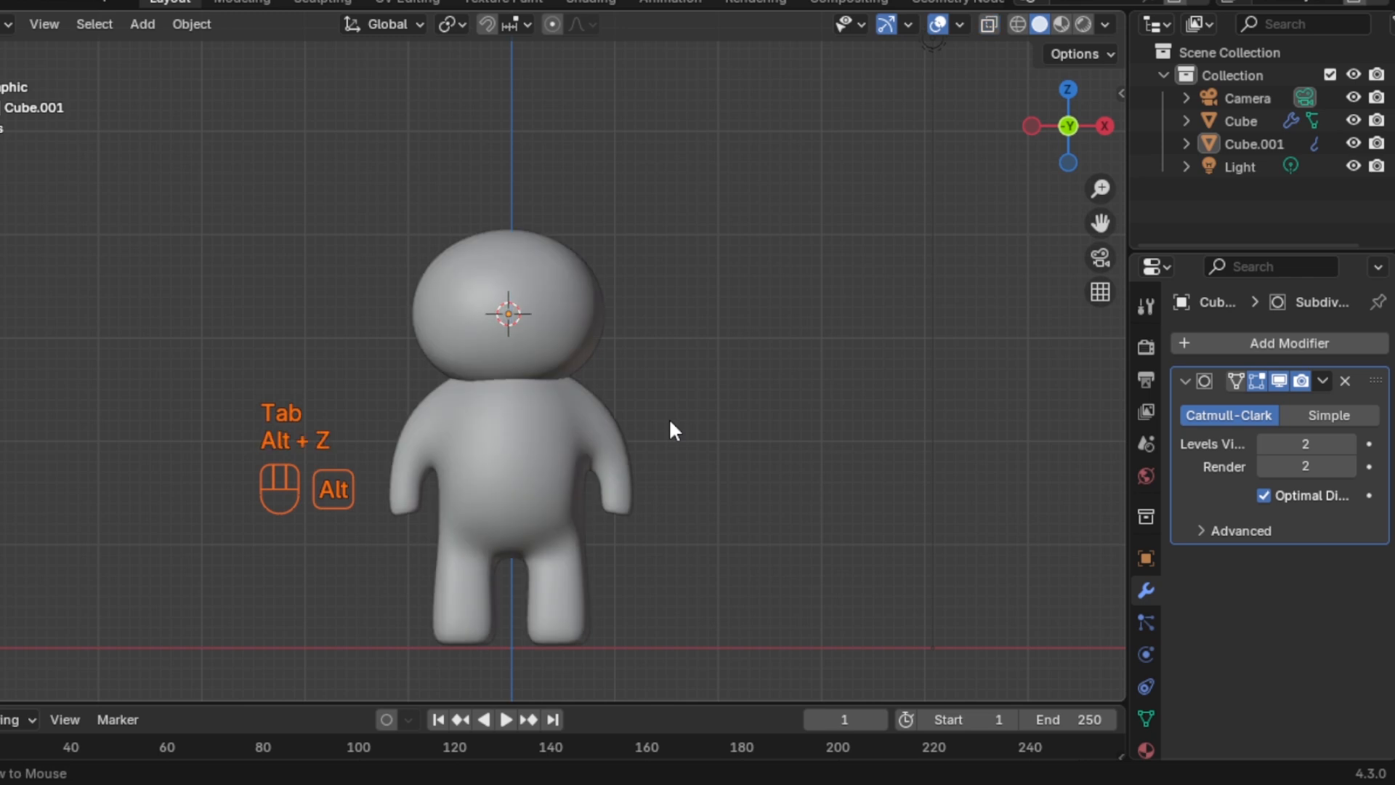
{"action": "left_click", "coordinate": [565, 321]}
{"action": "right_click", "coordinate": [565, 321]}
{"action": "left_click", "coordinate": [567, 330]}
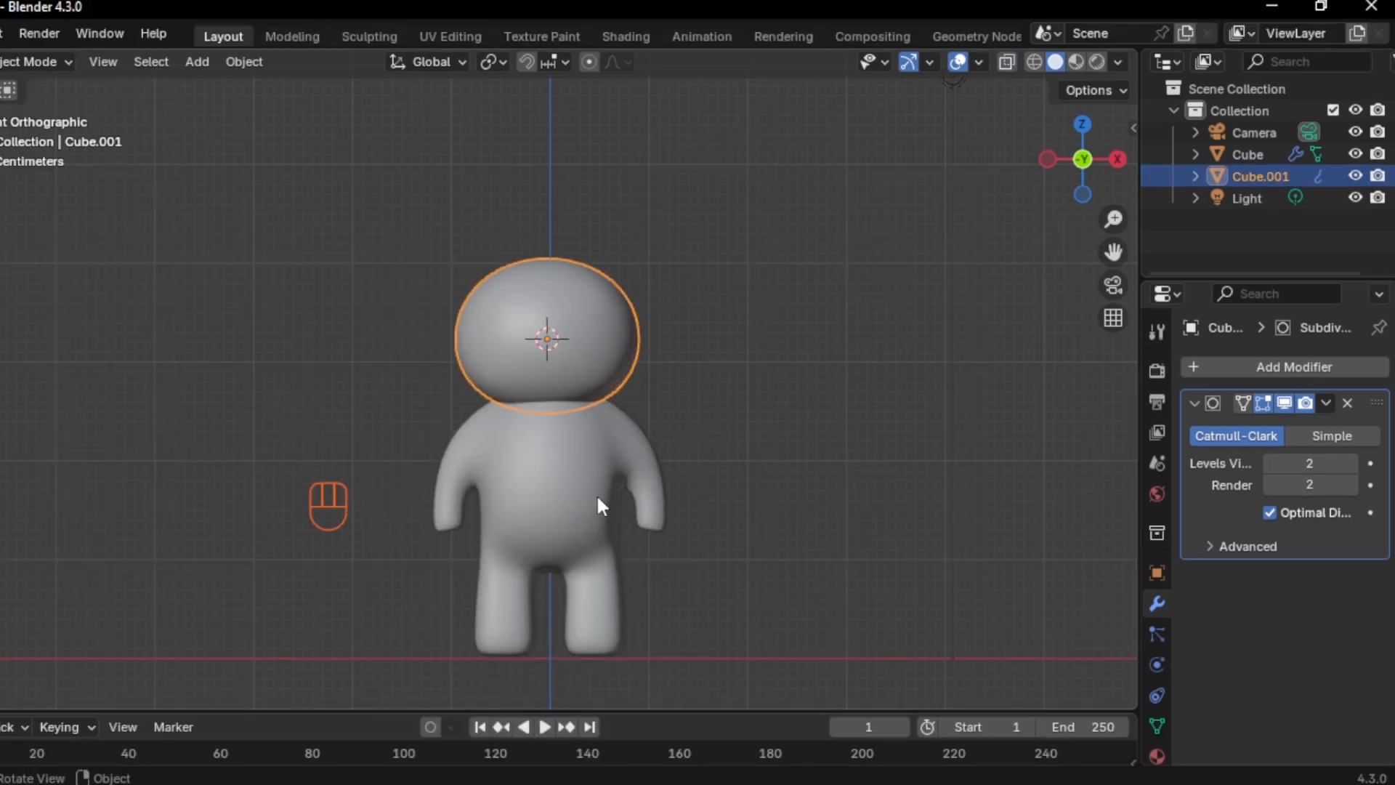
Scale the body object down uniformly to about 0.78 of its size
{"action": "left_click", "coordinate": [598, 504]}
{"action": "key", "text": "s"}
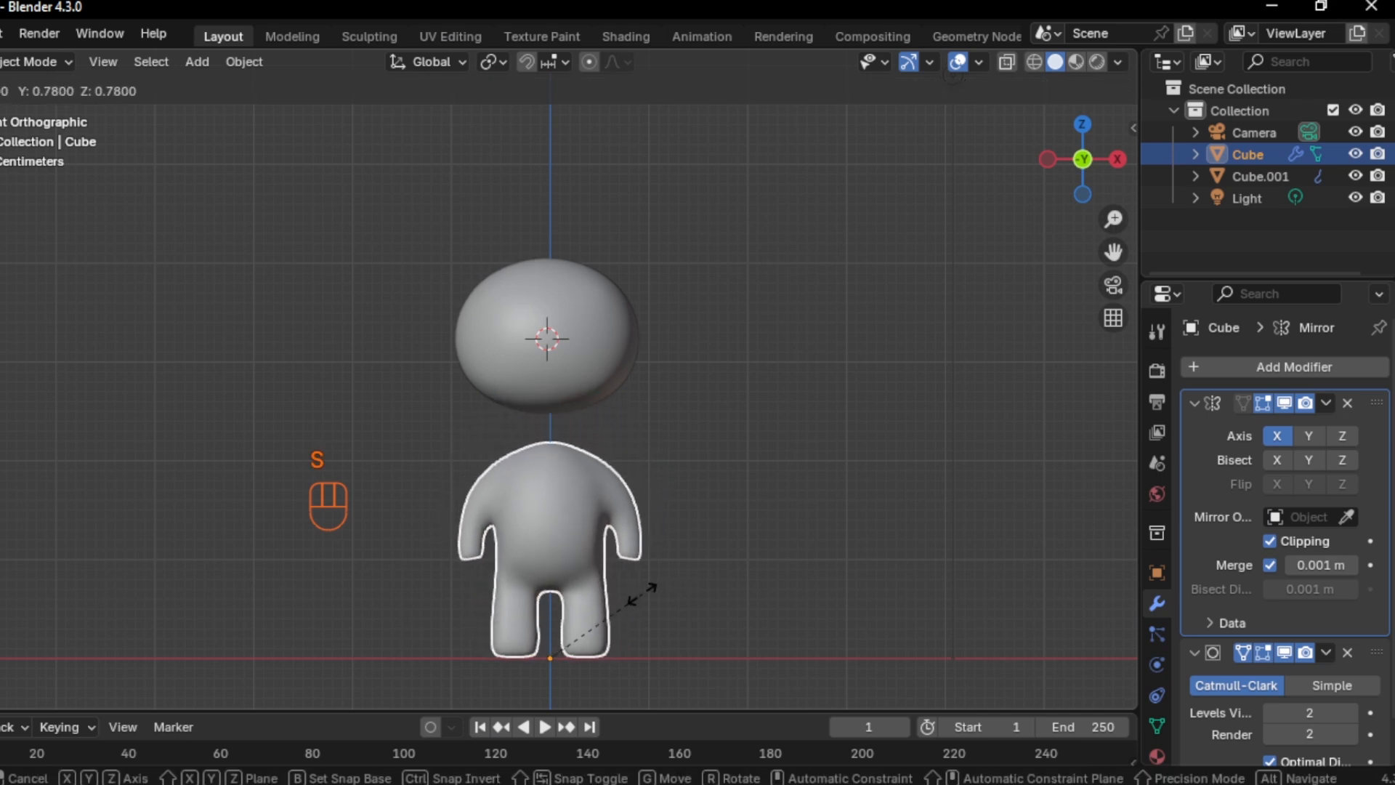
{"action": "left_click", "coordinate": [641, 591]}
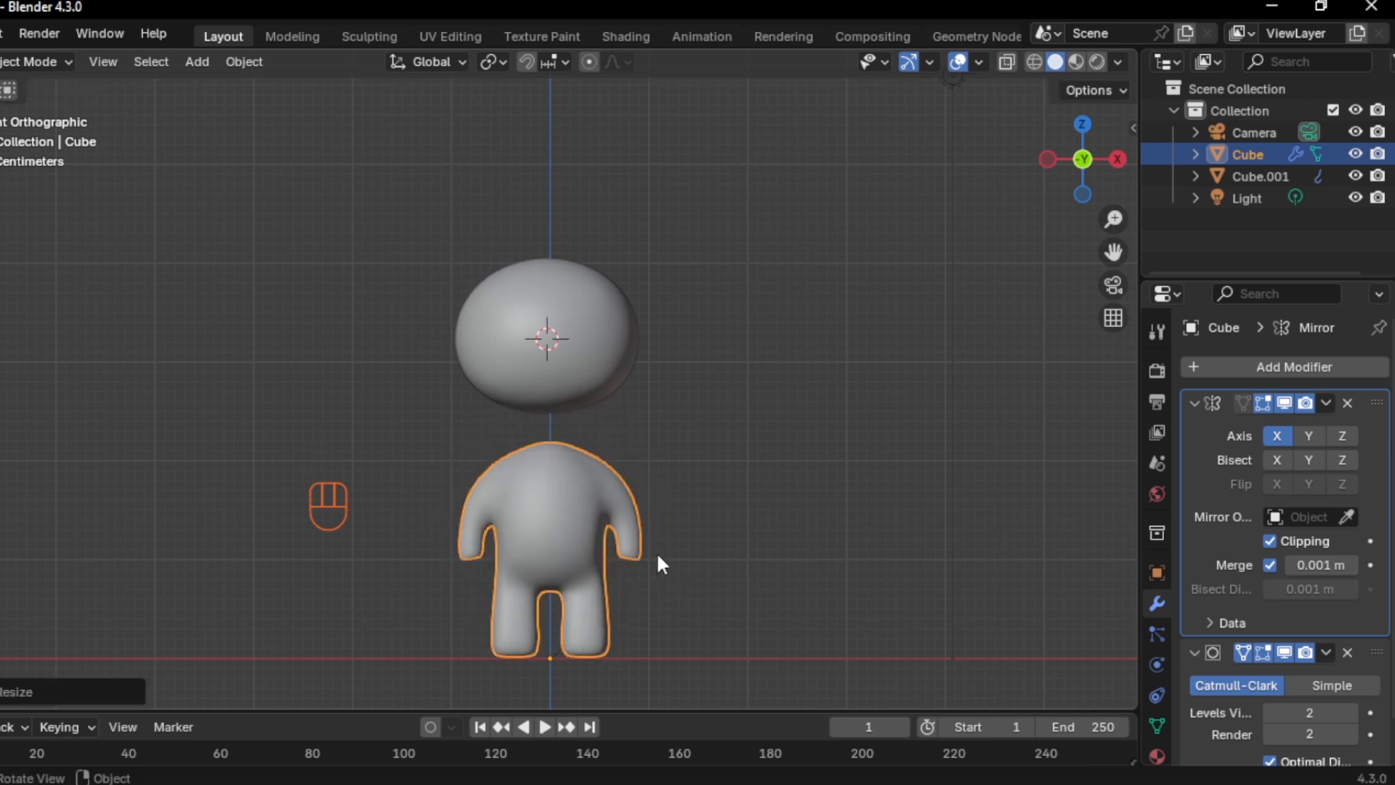
Lower the head along Z until it slightly overlaps the top of the shrunken body, and deselect it
{"action": "middle_click_drag", "start_coordinate": [656, 552], "coordinate": [687, 443], "text": "shift"}
{"action": "left_click", "coordinate": [602, 238]}
{"action": "key", "text": "g"}
{"action": "key", "text": "z"}
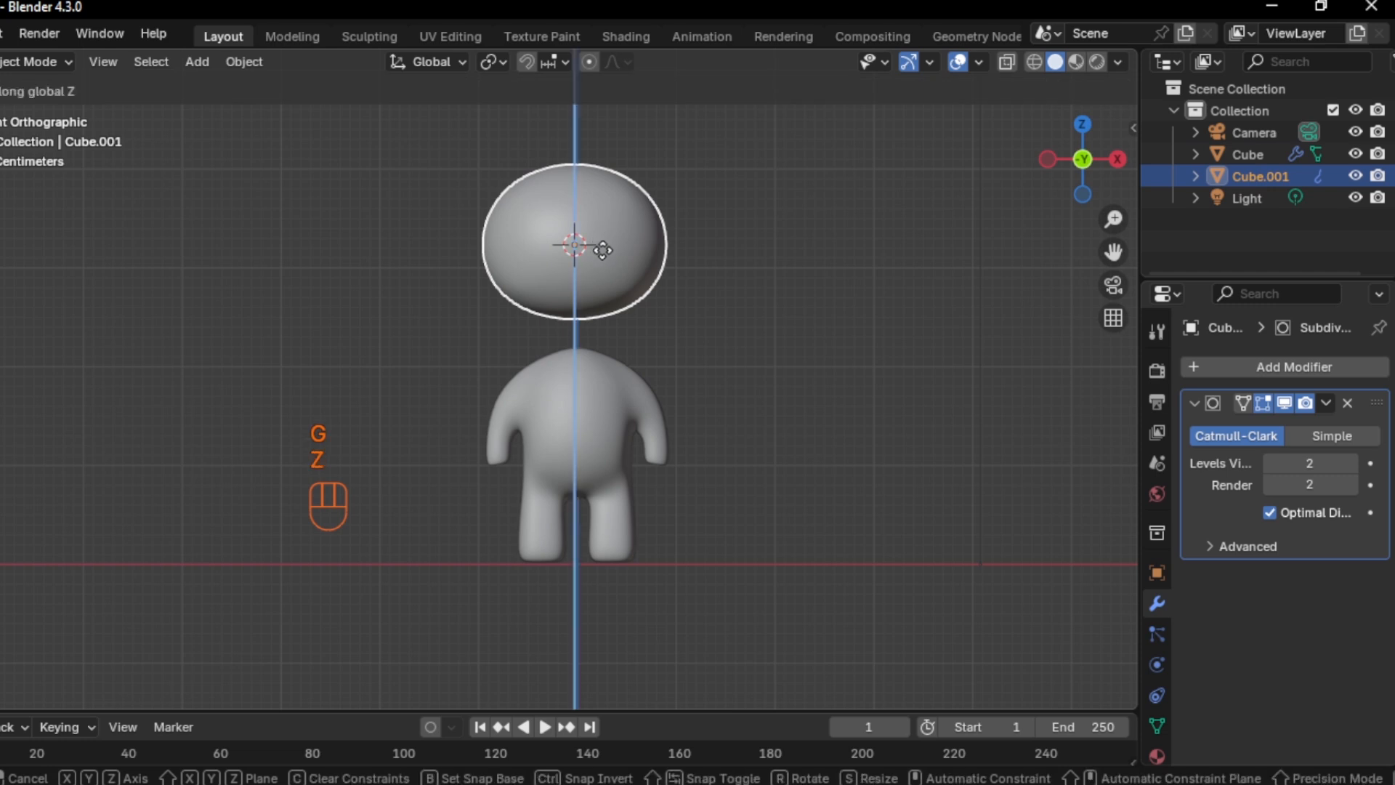
{"action": "left_click", "coordinate": [609, 304]}
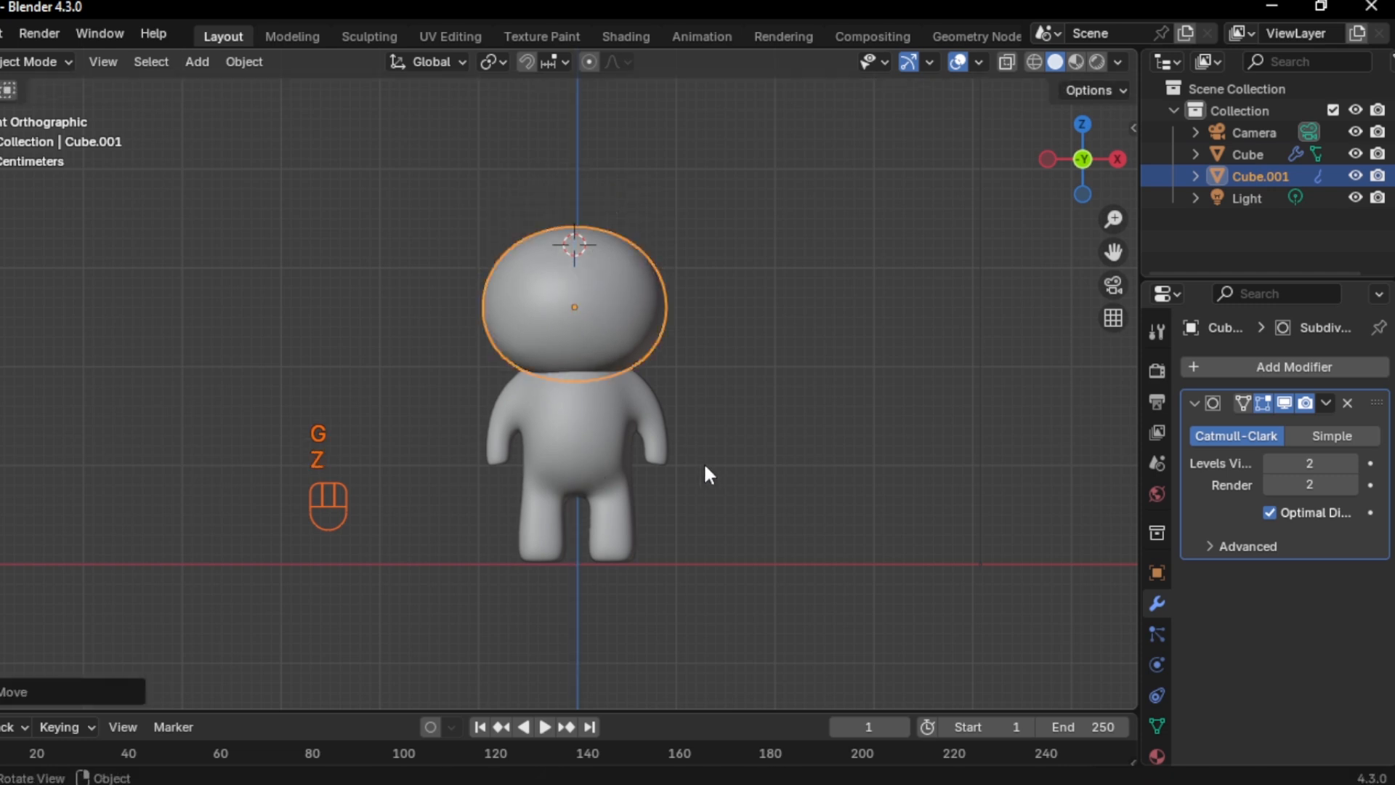
{"action": "left_click", "coordinate": [683, 485]}
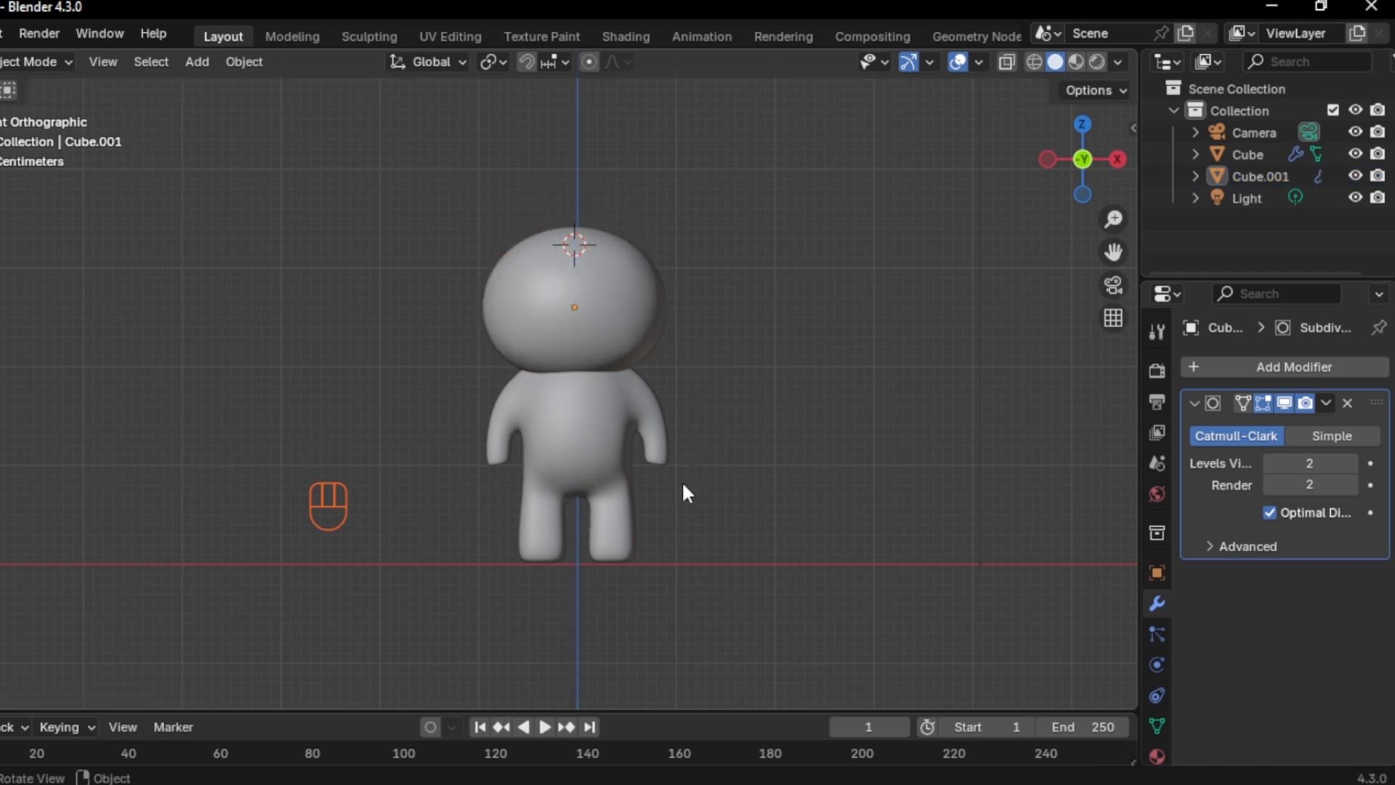
Shrink the body slightly in all directions and shorten it a little along the Z axis
{"action": "left_click", "coordinate": [629, 461]}
{"action": "key", "text": "s"}
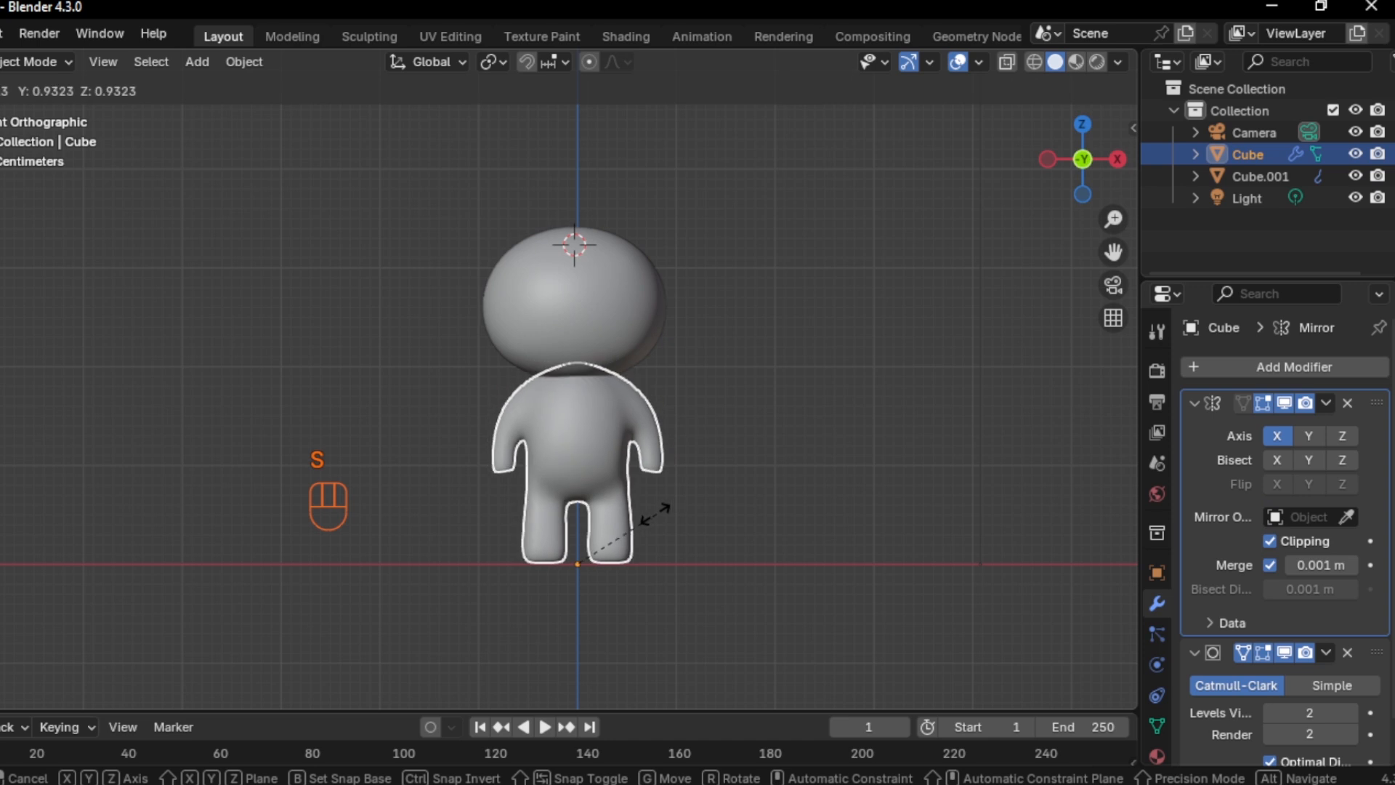
{"action": "left_click", "coordinate": [654, 512]}
{"action": "key", "text": "s"}
{"action": "key", "text": "z"}
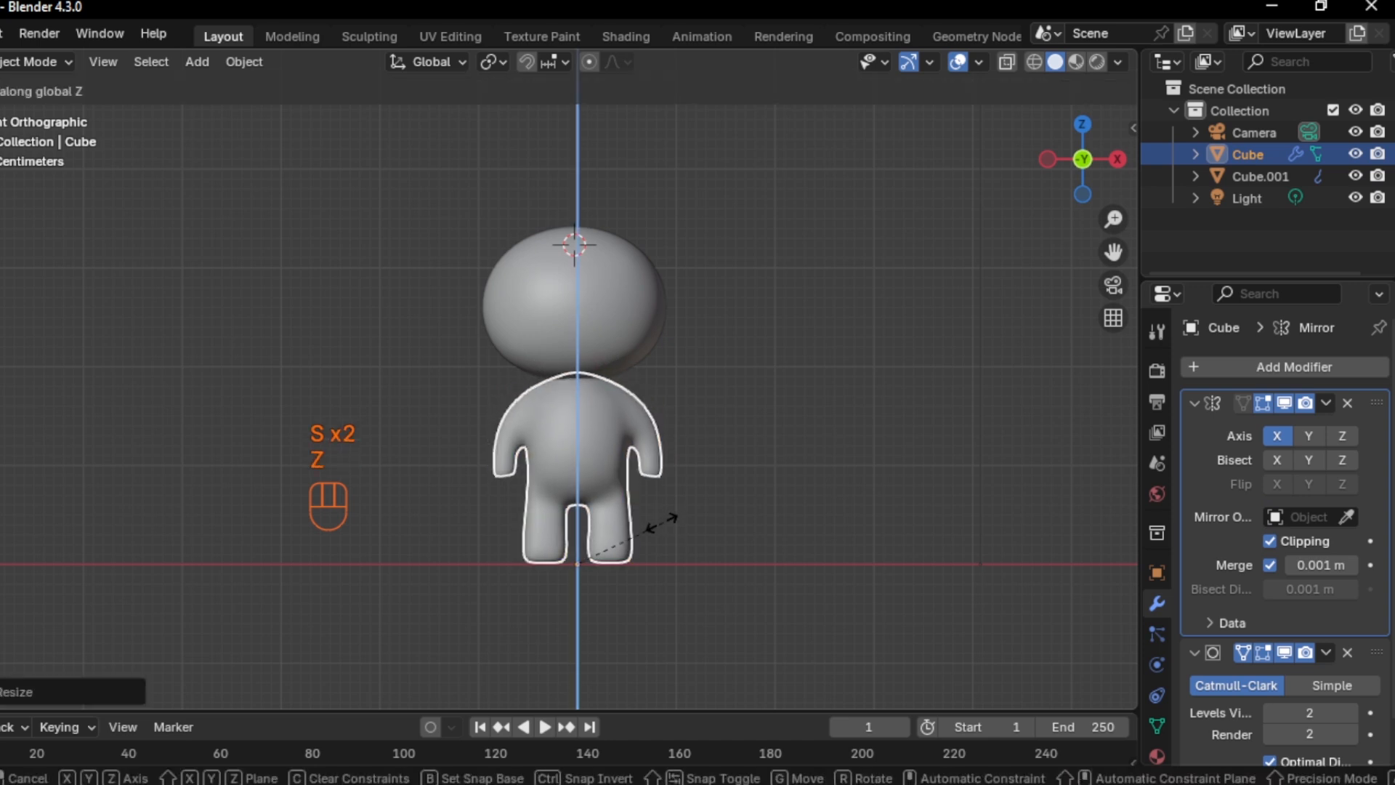
{"action": "left_click", "coordinate": [653, 528]}
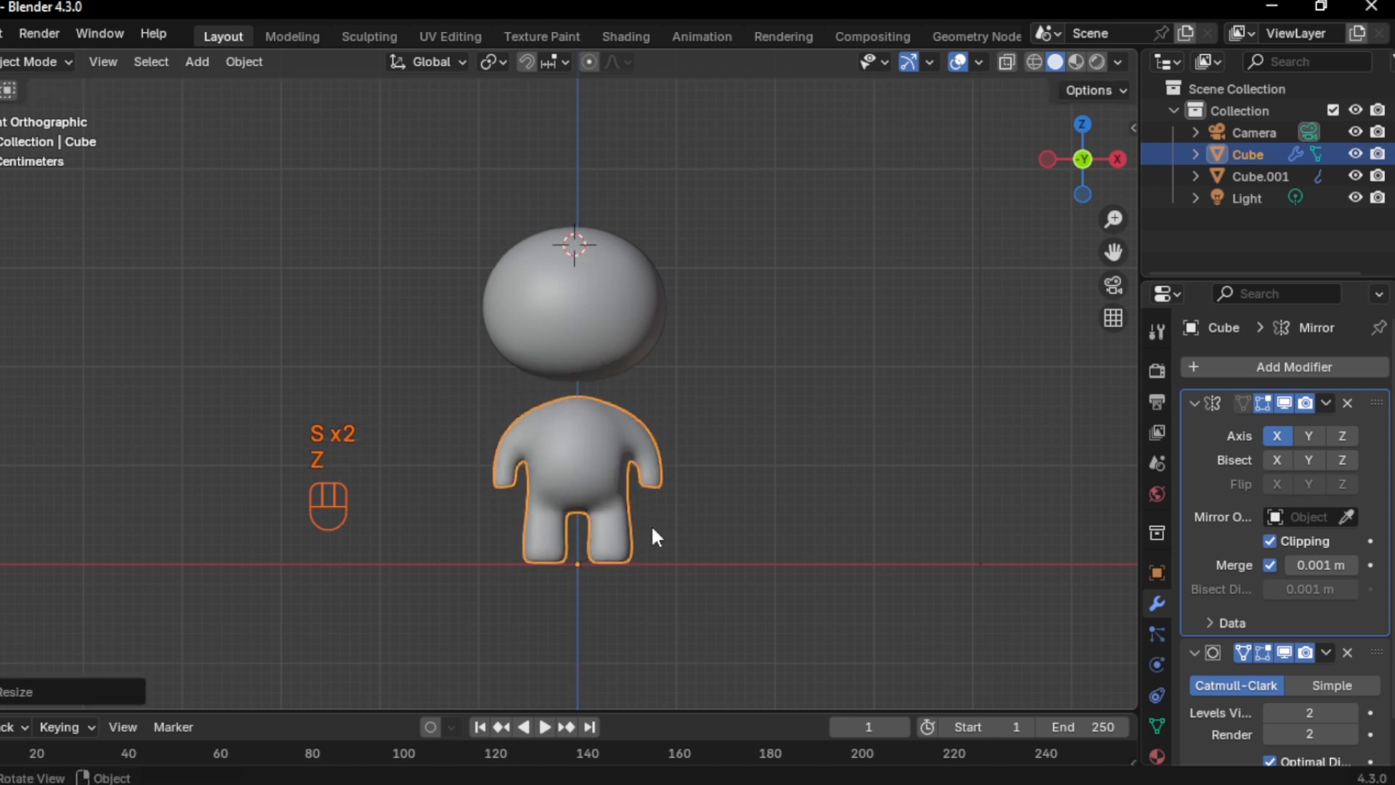
{"action": "key", "text": "s"}
{"action": "key", "text": "z"}
{"action": "left_click", "coordinate": [659, 521]}
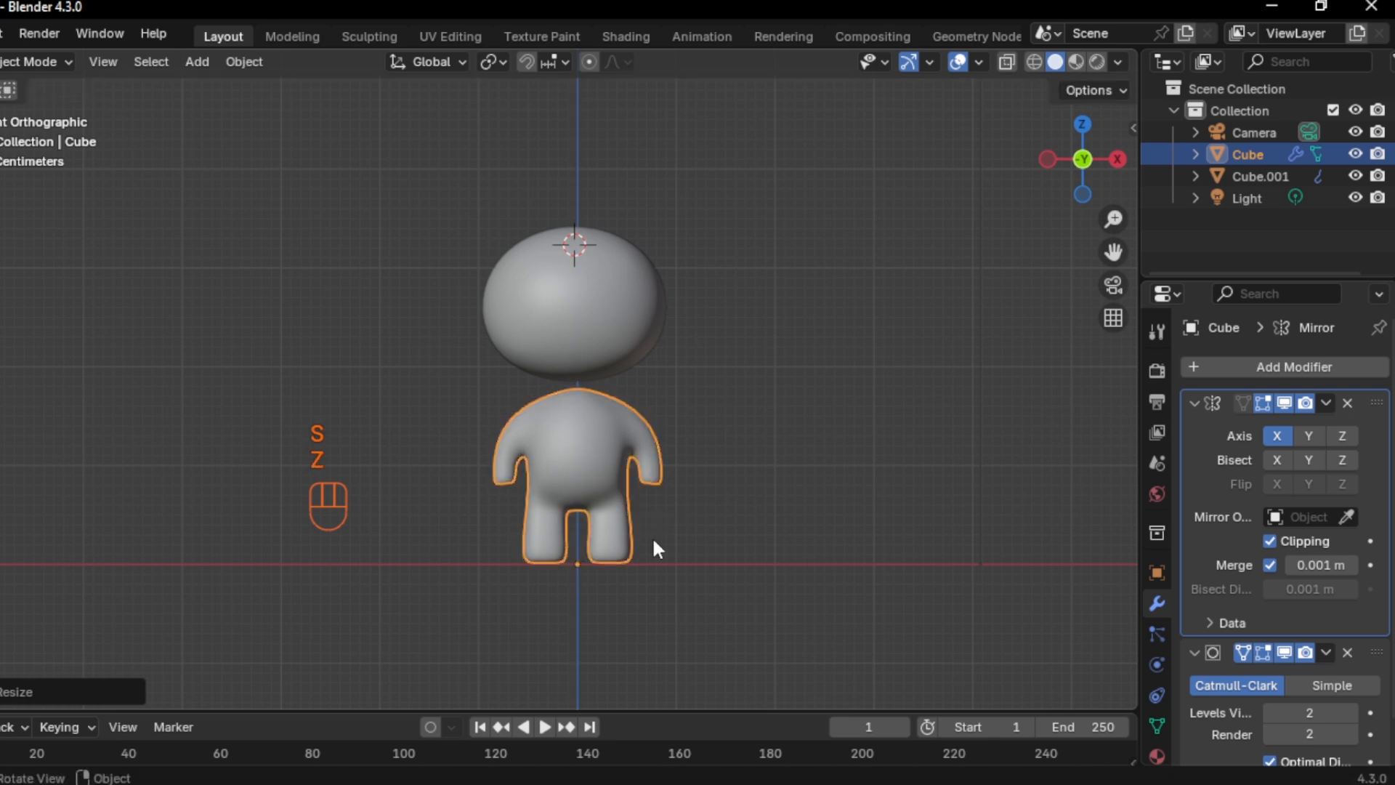
Lower the head about 0.3 m along Z to seat it on the shortened body
{"action": "left_click", "coordinate": [632, 327]}
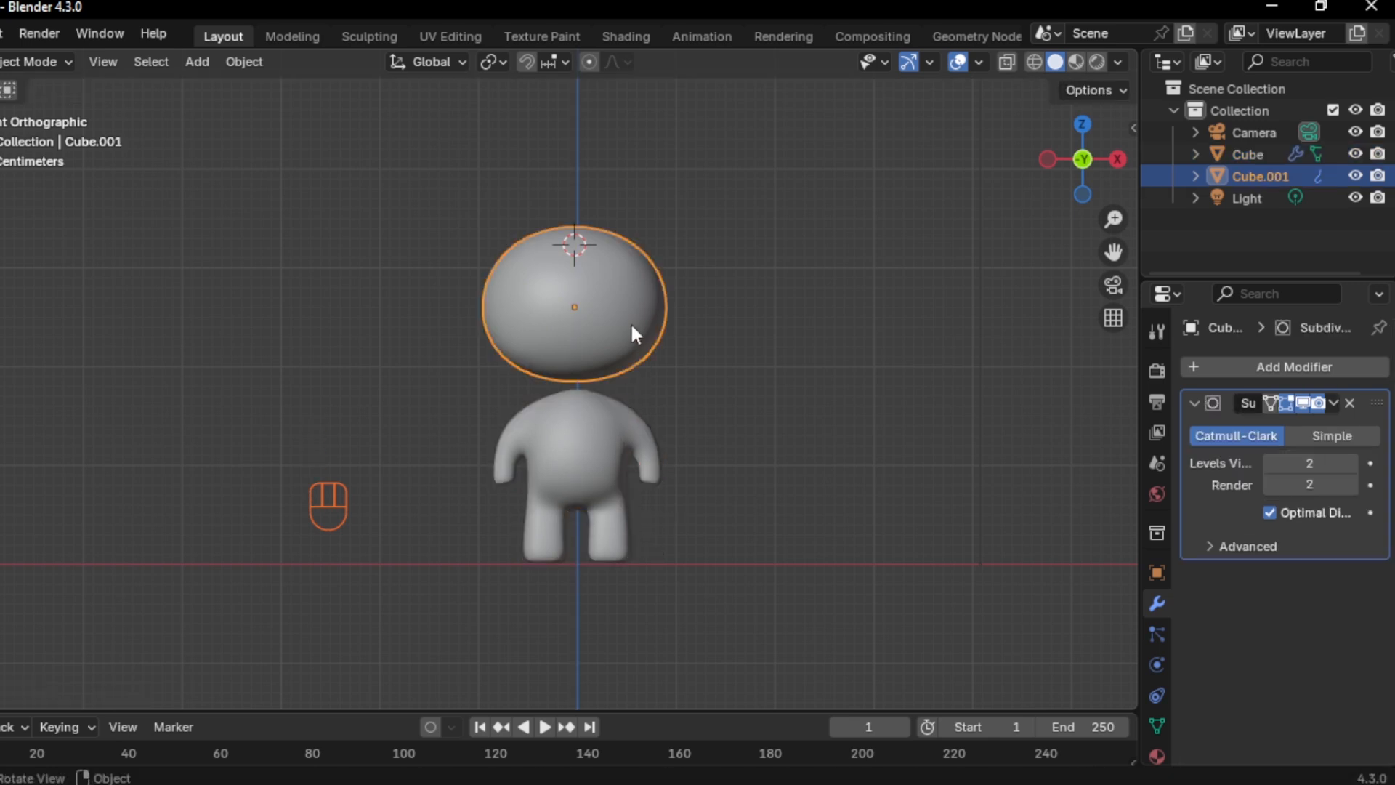
{"action": "key", "text": "g"}
{"action": "key", "text": "z"}
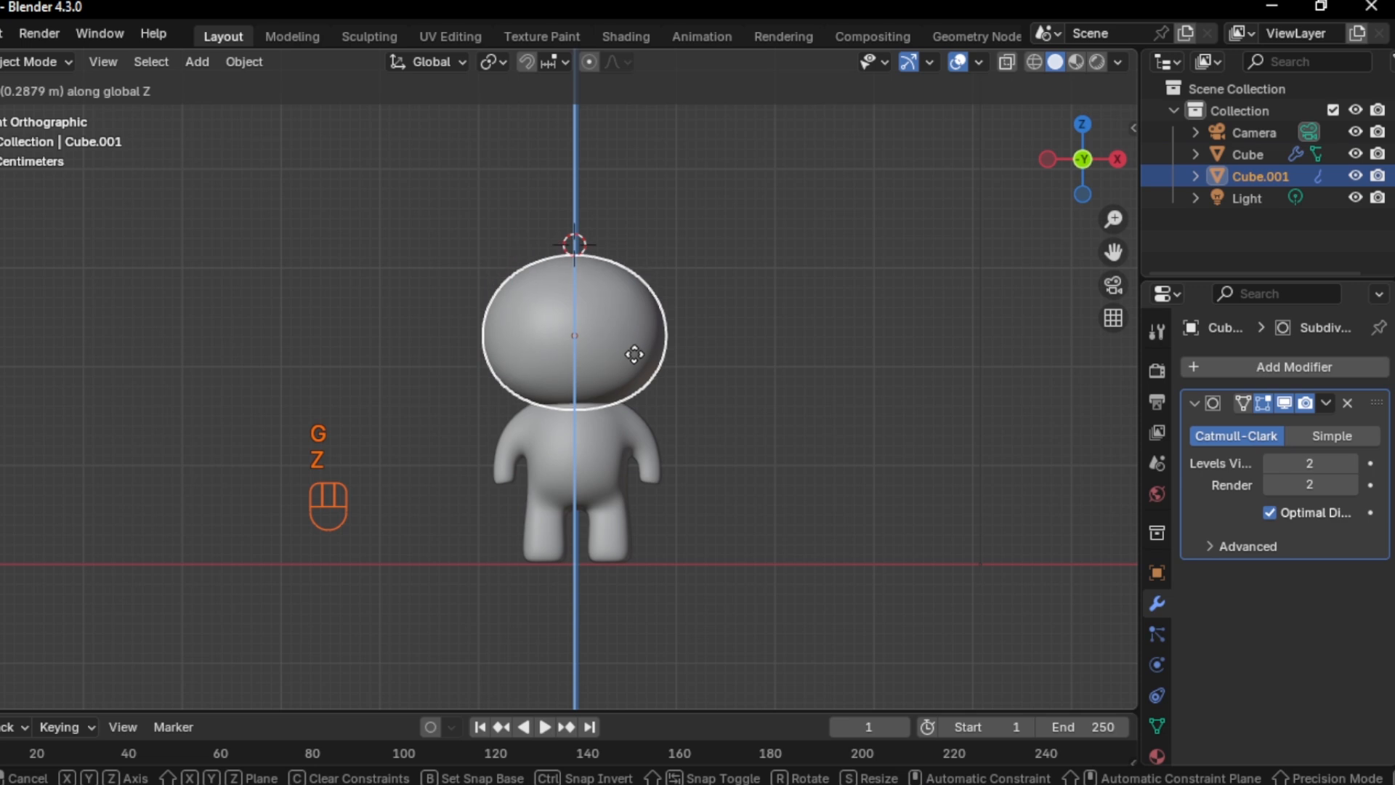
{"action": "left_click", "coordinate": [635, 352]}
{"action": "left_click", "coordinate": [701, 450]}
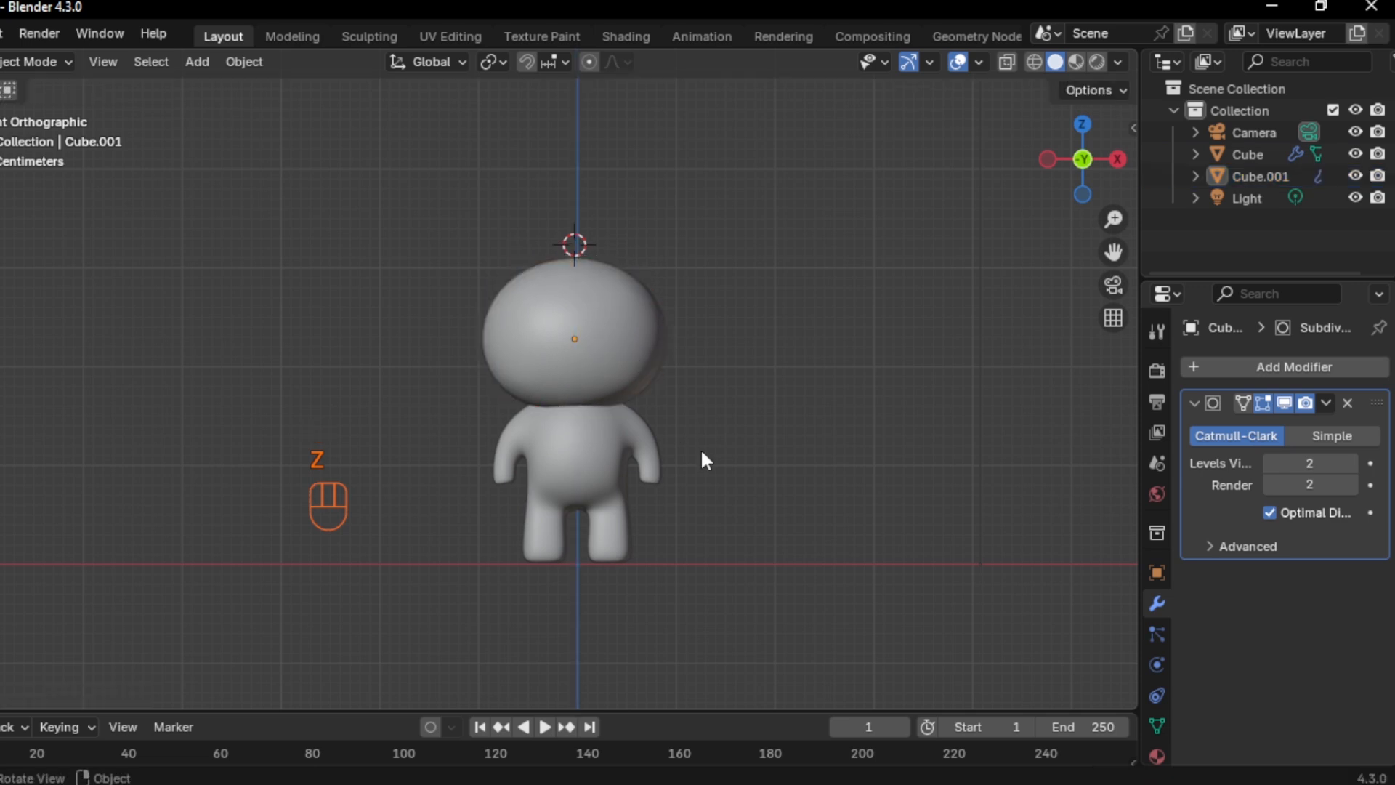
In Edit Mode on the body, push the front belly vertex about 0.07 m inward along Y with proportional editing on
{"action": "middle_click_drag", "start_coordinate": [700, 433], "coordinate": [659, 440]}
{"action": "left_click", "coordinate": [533, 461]}
{"action": "key", "text": "Tab"}
{"action": "middle_click_drag", "start_coordinate": [614, 485], "coordinate": [572, 498]}
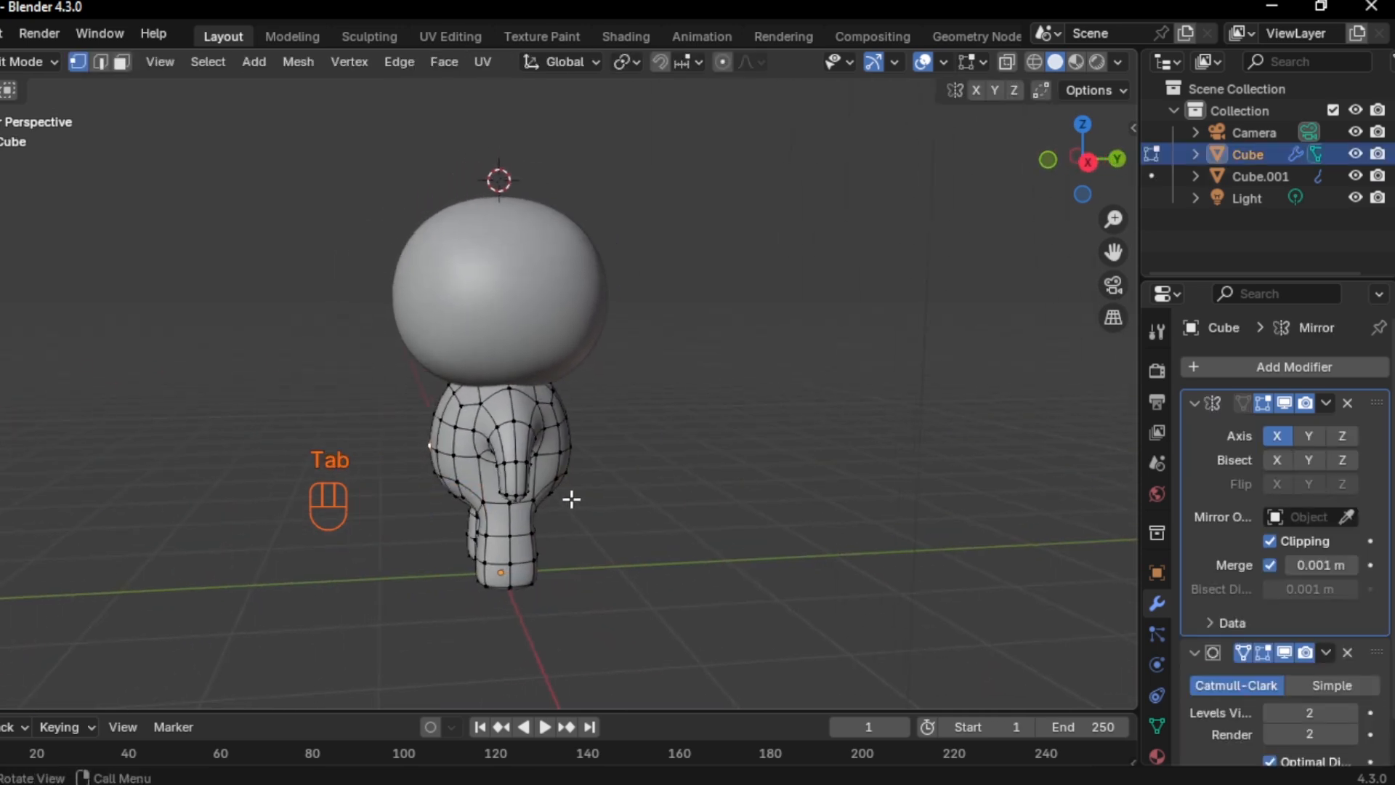
{"action": "key", "text": "g"}
{"action": "key", "text": "y"}
{"action": "left_click", "coordinate": [571, 499]}
{"action": "key", "text": "o"}
{"action": "key", "text": "g"}
{"action": "key", "text": "y"}
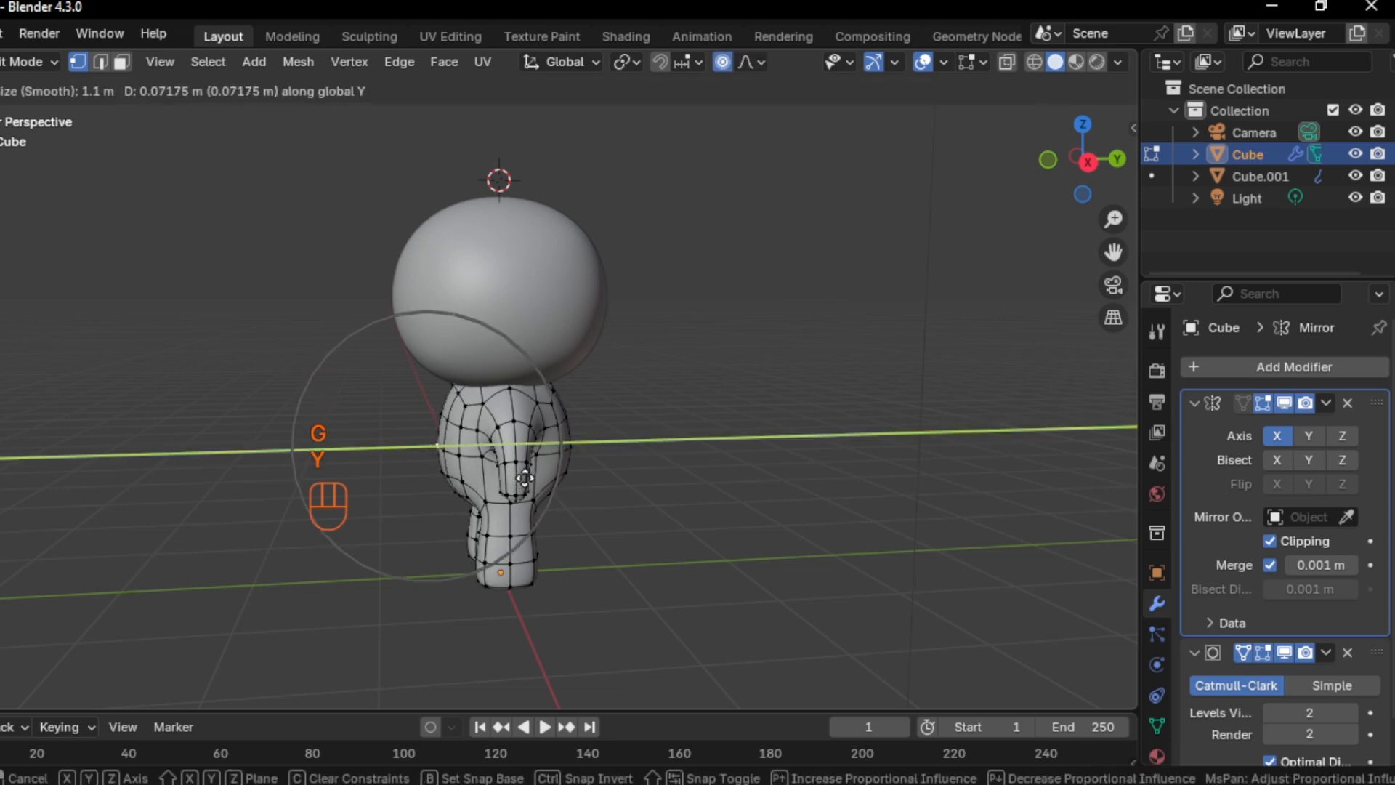
{"action": "left_click", "coordinate": [523, 477]}
Push the middle vertex of the body's back about 0.08 m inward along Y and return to Object Mode
{"action": "middle_click_drag", "start_coordinate": [589, 473], "coordinate": [558, 449]}
{"action": "left_click", "coordinate": [561, 445]}
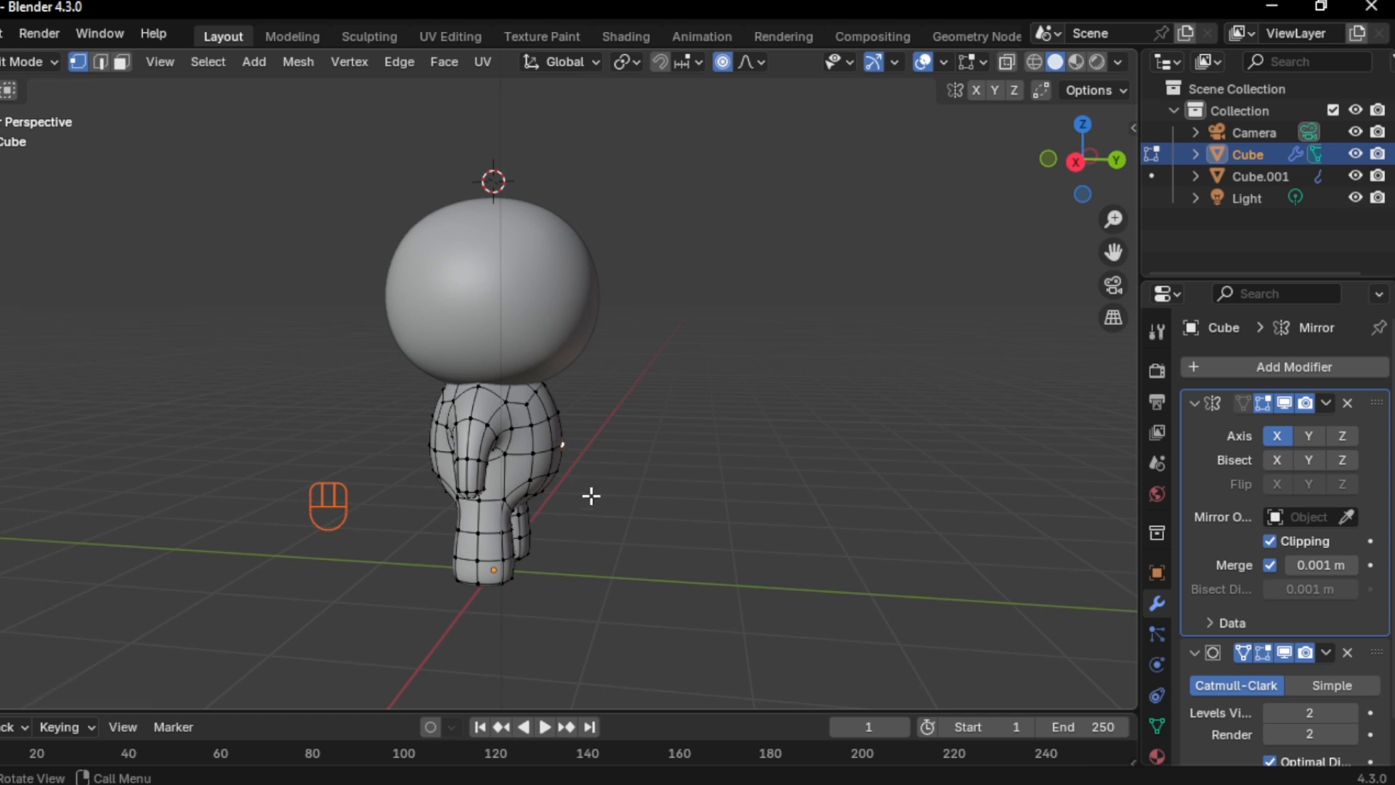
{"action": "key", "text": "g"}
{"action": "key", "text": "y"}
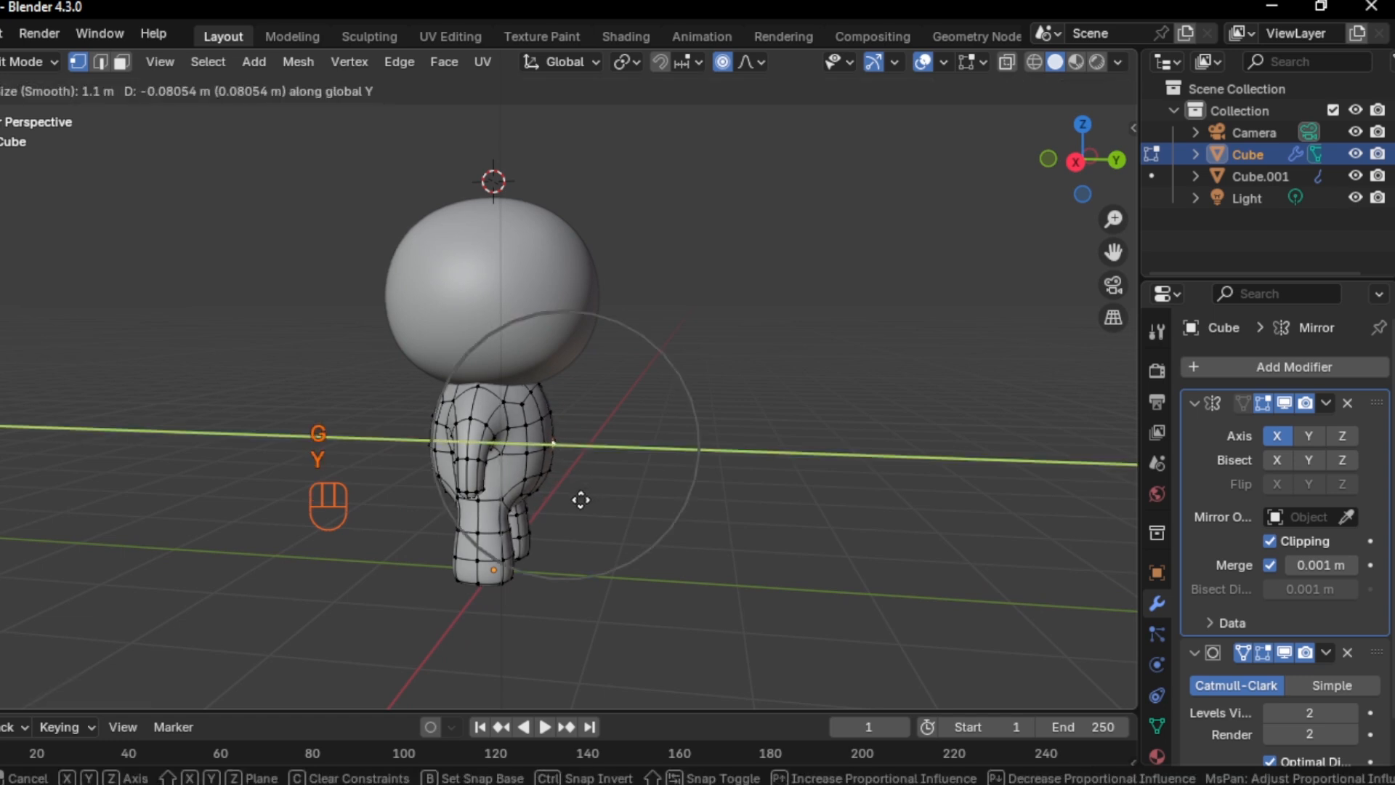
{"action": "left_click", "coordinate": [582, 500]}
{"action": "middle_click_drag", "start_coordinate": [582, 499], "coordinate": [674, 478]}
{"action": "key", "text": "Tab"}
{"action": "left_click", "coordinate": [667, 454]}
Scale the head down very slightly in all directions and deselect it
{"action": "left_click", "coordinate": [619, 325]}
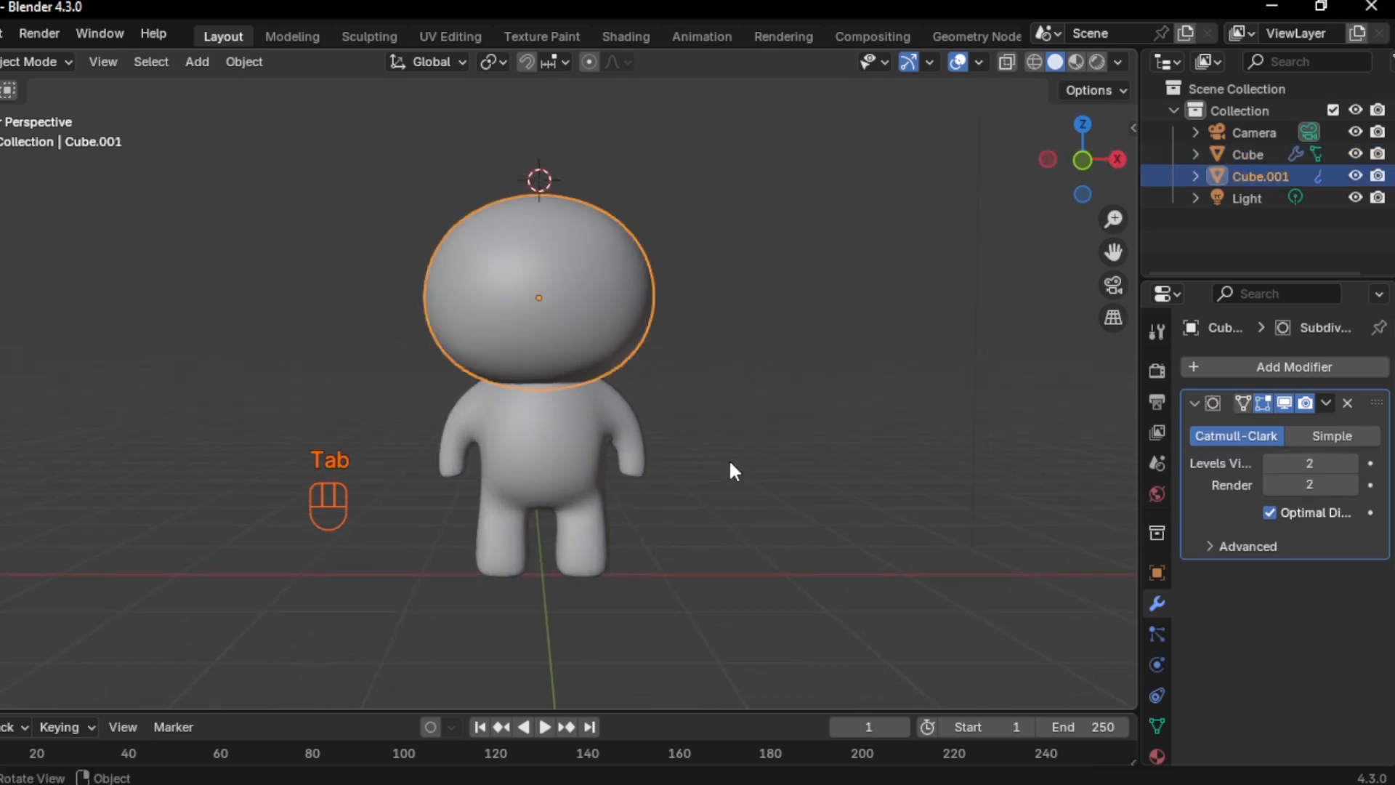
{"action": "key", "text": "s"}
{"action": "left_click", "coordinate": [721, 469]}
{"action": "left_click", "coordinate": [682, 407]}
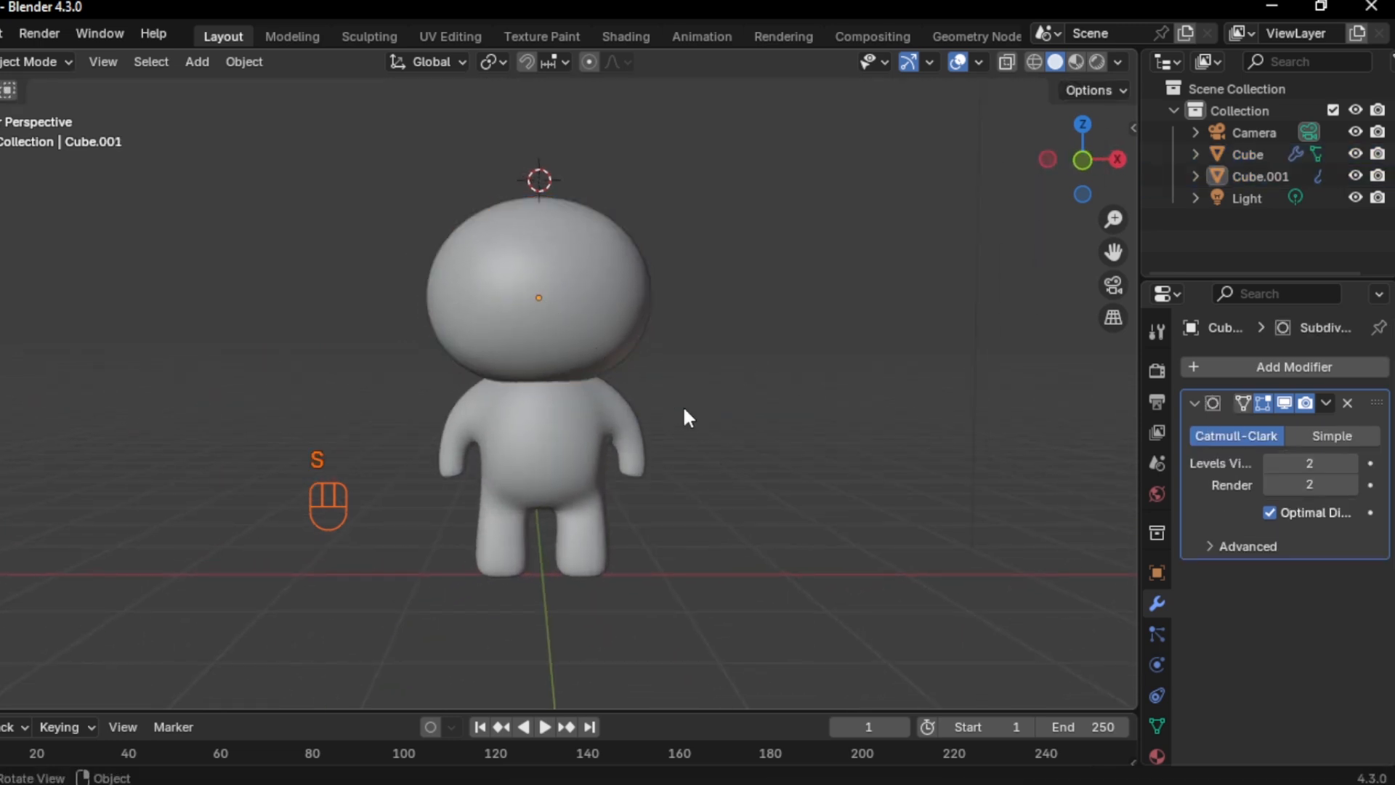
Enter Edit Mode on the body and select the centre vertex at the tip of the arm on the +X side
{"action": "middle_click_drag", "start_coordinate": [678, 438], "coordinate": [646, 452]}
{"action": "left_click", "coordinate": [551, 473]}
{"action": "middle_click_drag", "start_coordinate": [551, 473], "coordinate": [569, 420]}
{"action": "key", "text": "Tab"}
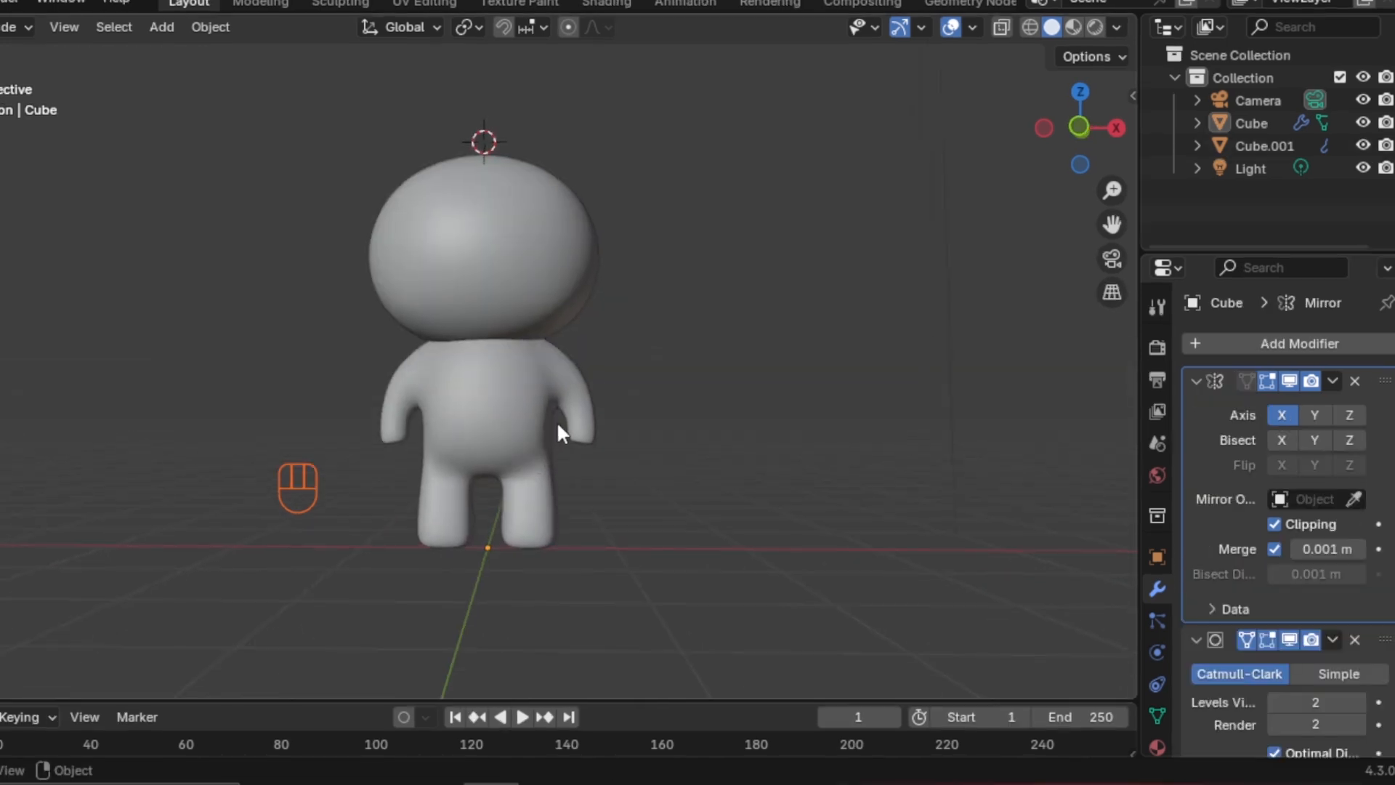
{"action": "scroll", "coordinate": [606, 457], "scroll_direction": "up", "scroll_amount": 4}
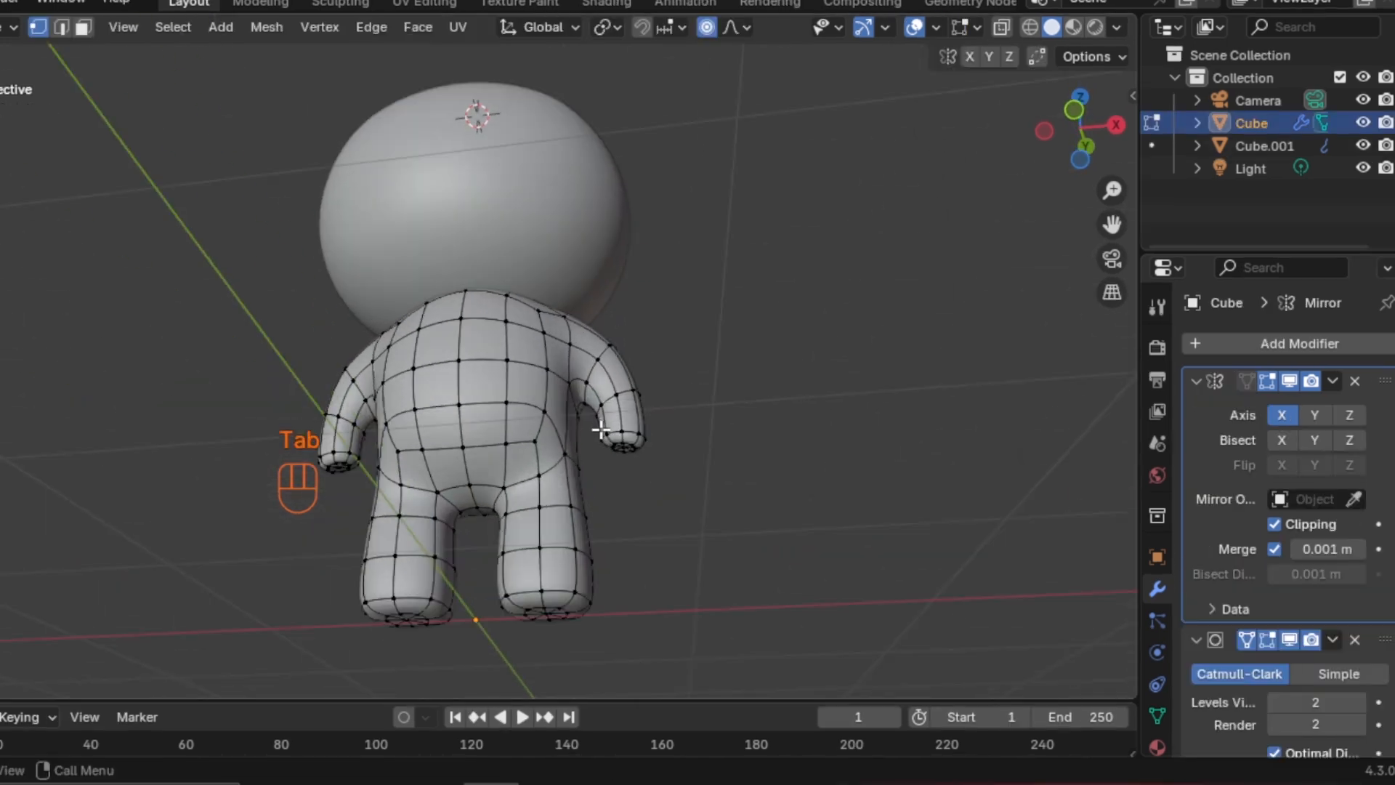
{"action": "scroll", "coordinate": [524, 374], "scroll_direction": "up", "scroll_amount": 6}
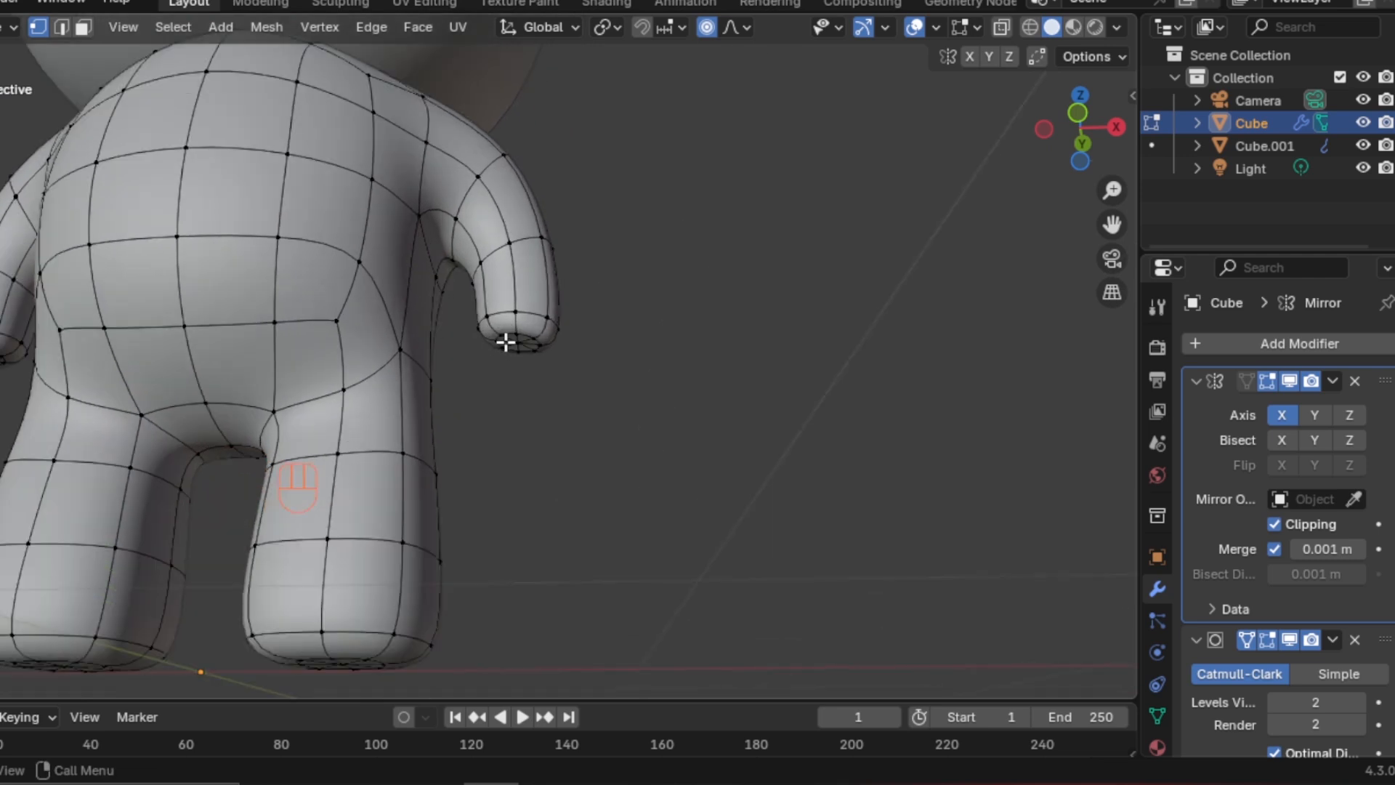
{"action": "middle_click_drag", "start_coordinate": [505, 340], "coordinate": [608, 351], "text": "shift"}
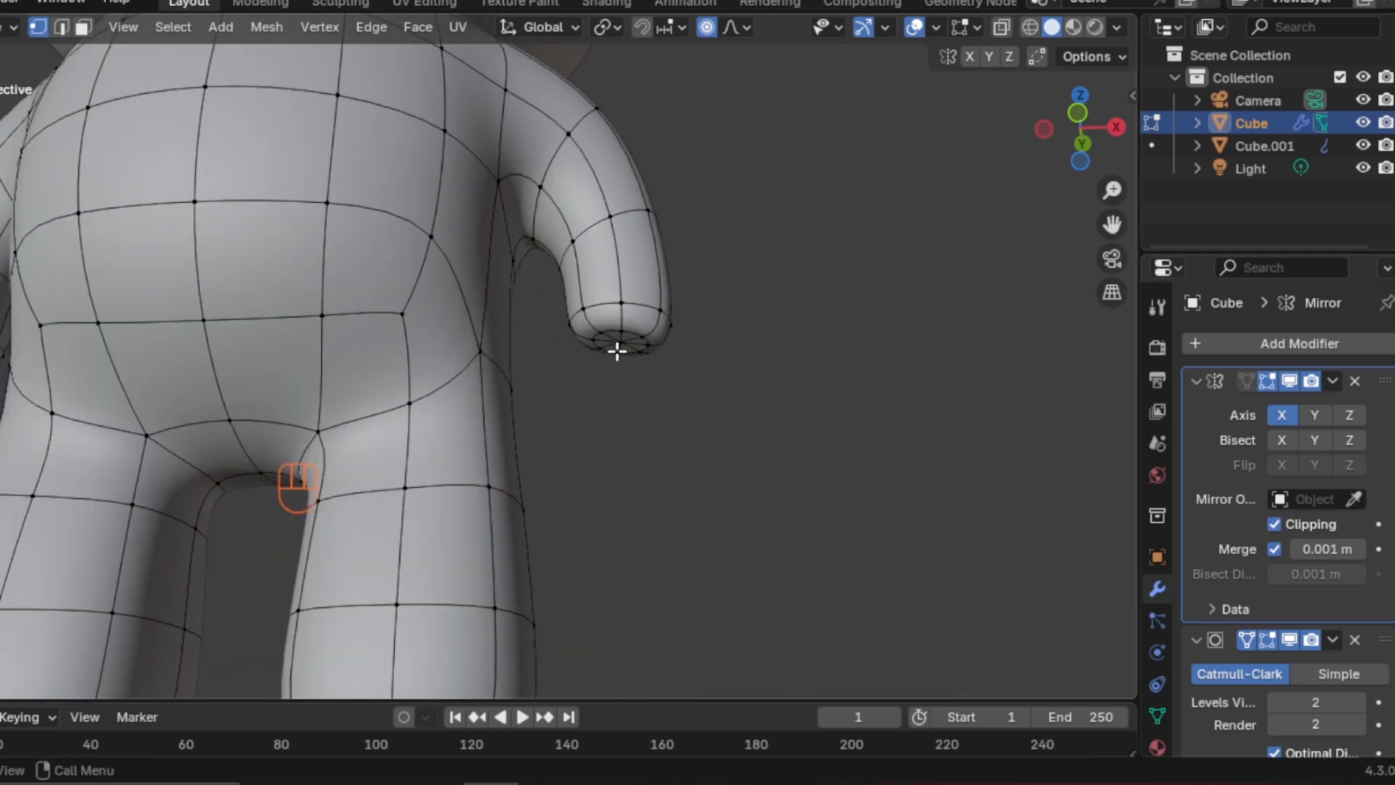
{"action": "scroll", "coordinate": [651, 357], "scroll_direction": "up", "scroll_amount": 2}
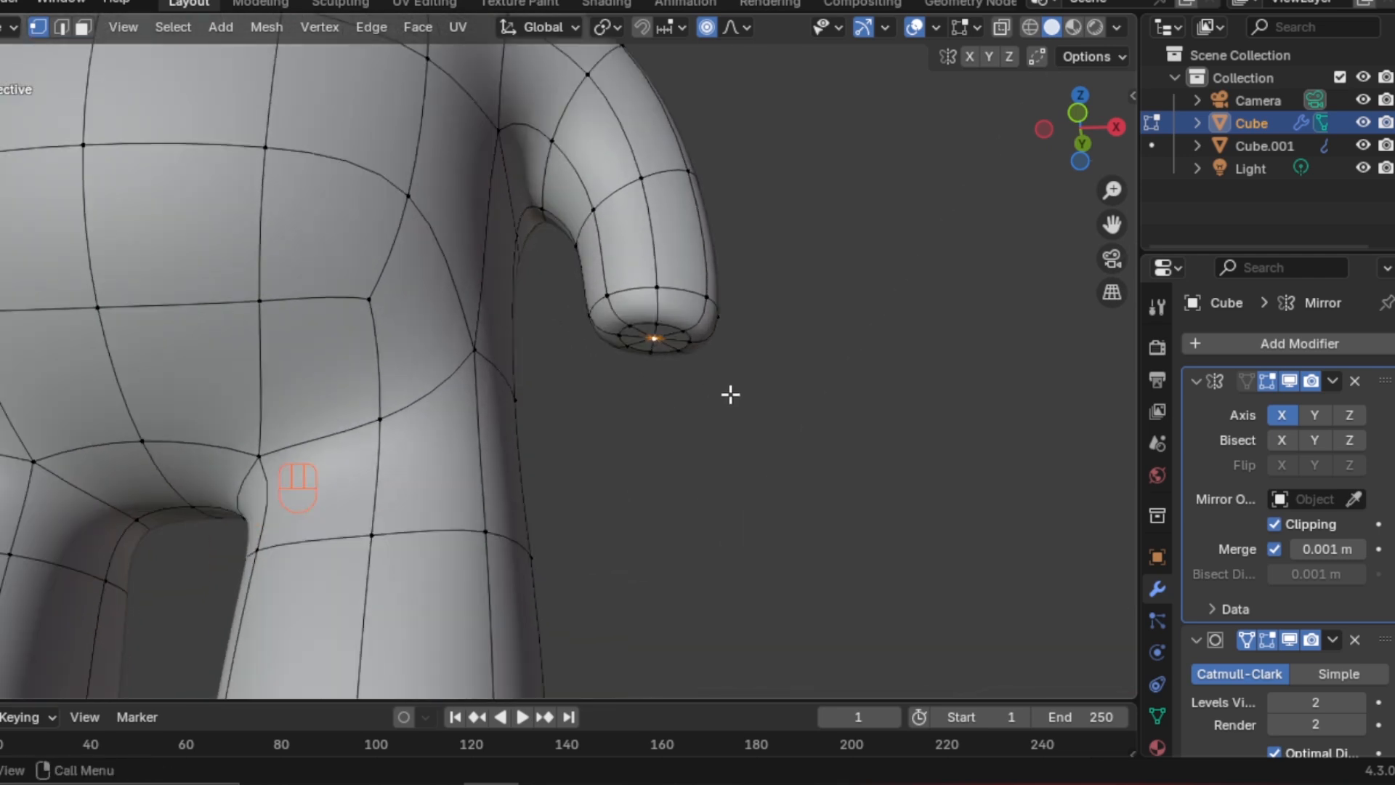
{"action": "key", "text": "g"}
{"action": "key", "text": "z"}
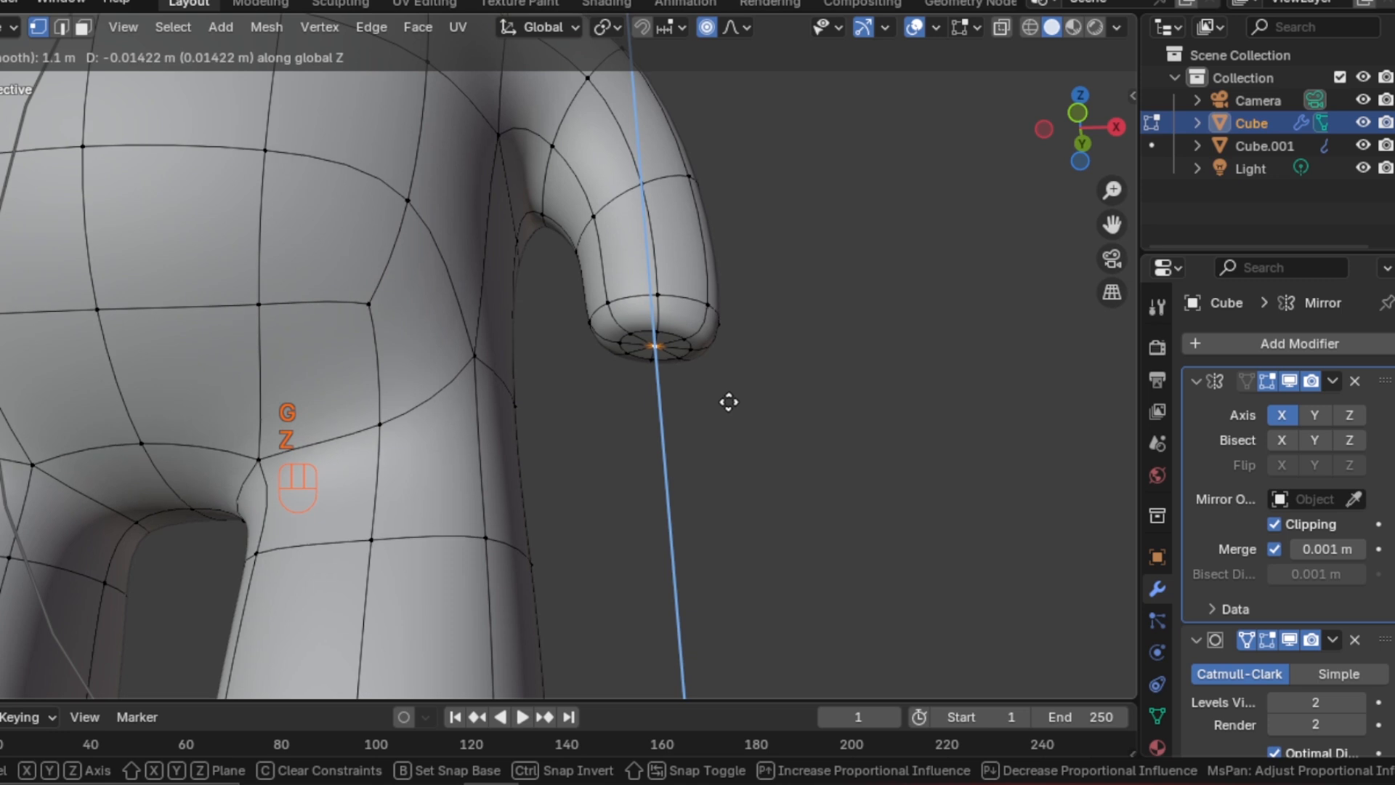
{"action": "left_click", "coordinate": [729, 402]}
{"action": "key", "text": "g"}
{"action": "scroll", "coordinate": [728, 402], "scroll_direction": "up", "scroll_amount": 4}
{"action": "scroll", "coordinate": [728, 402], "scroll_direction": "up", "scroll_amount": 7}
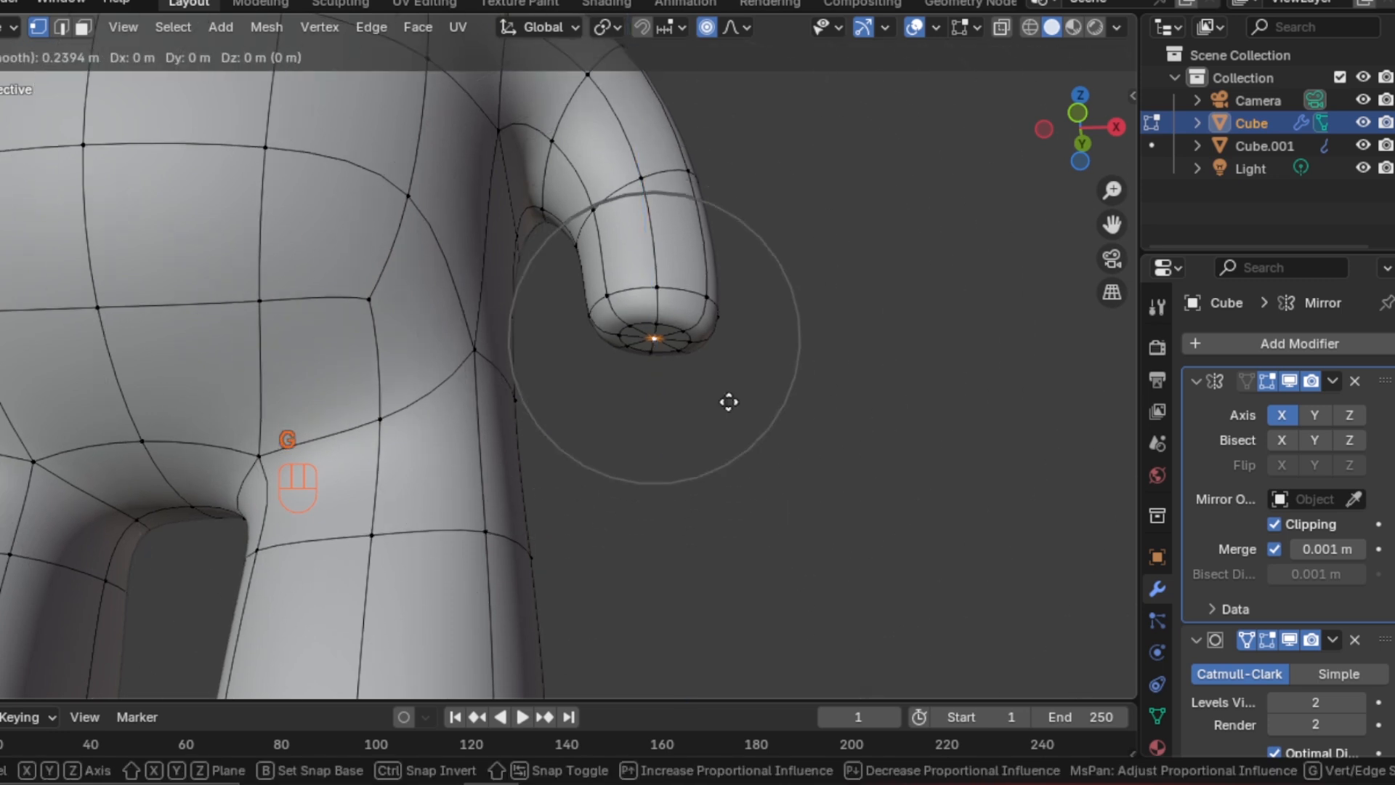
{"action": "key", "text": "g"}
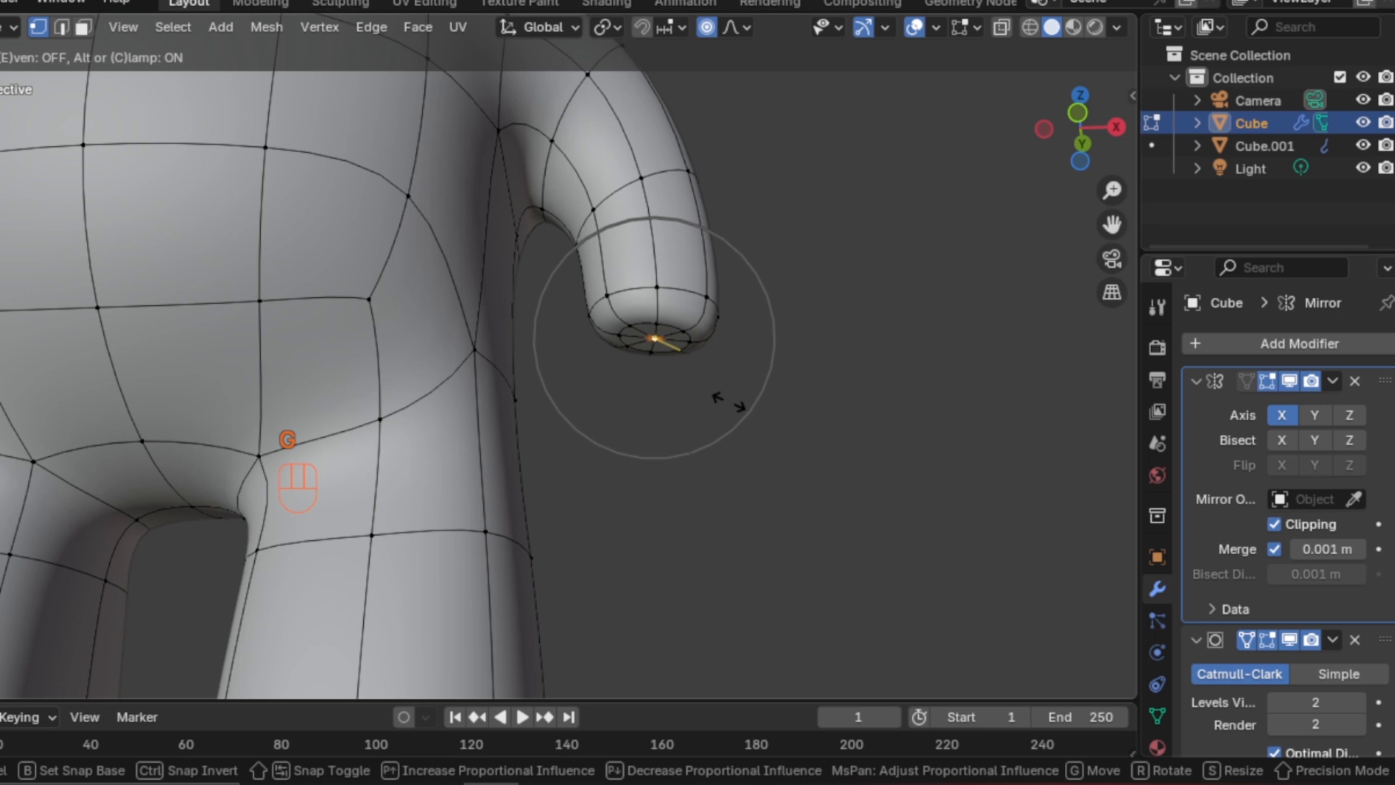
{"action": "left_click", "coordinate": [716, 453]}
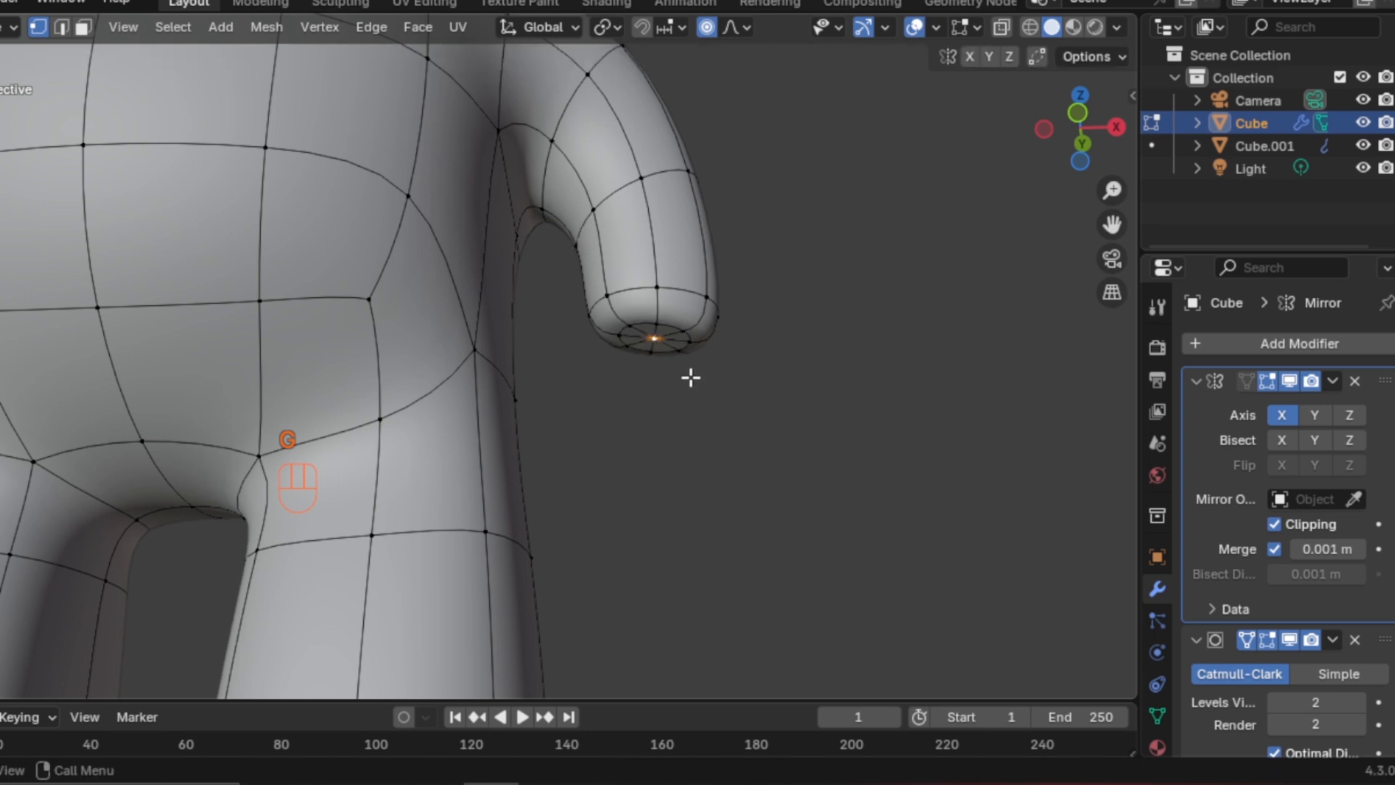
{"action": "key", "text": "ctrl+z"}
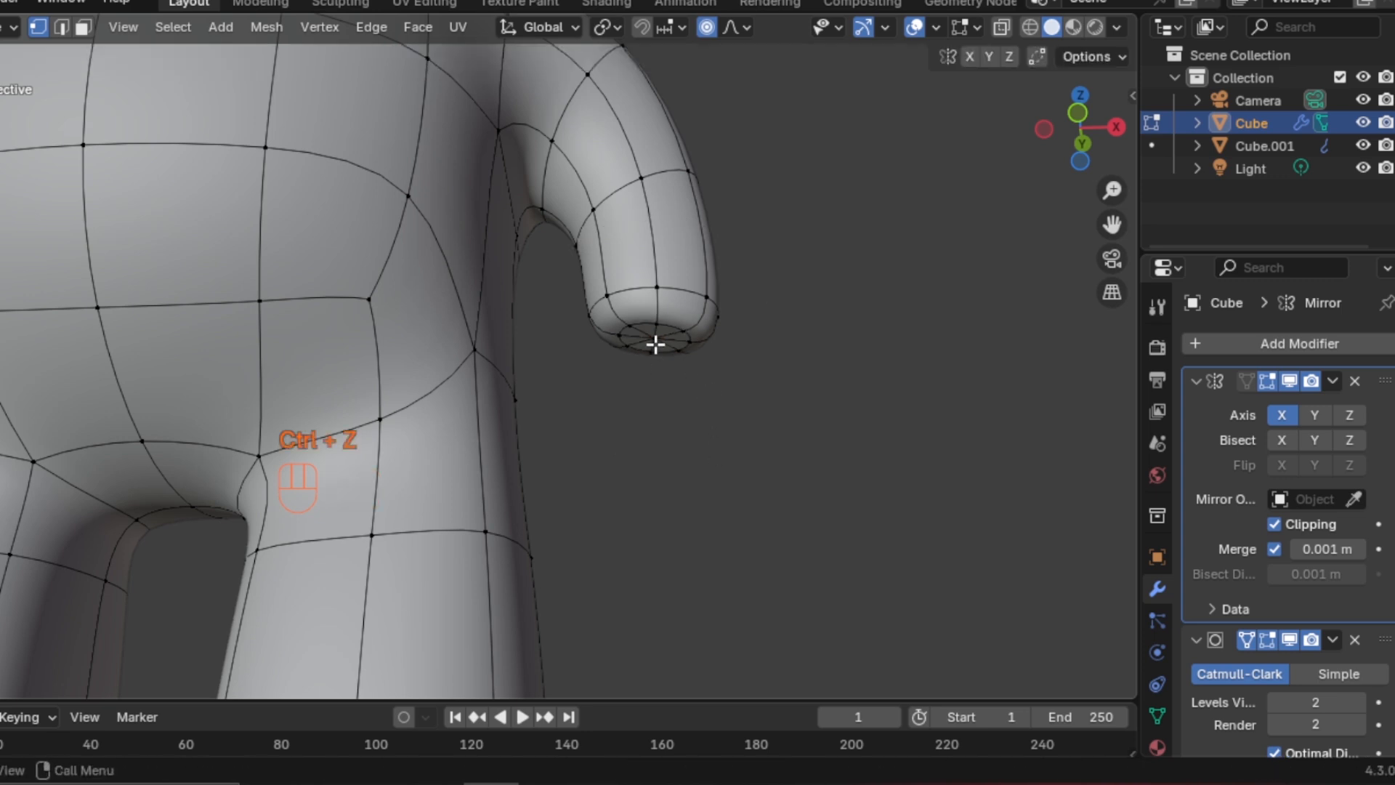
{"action": "key", "text": "z"}
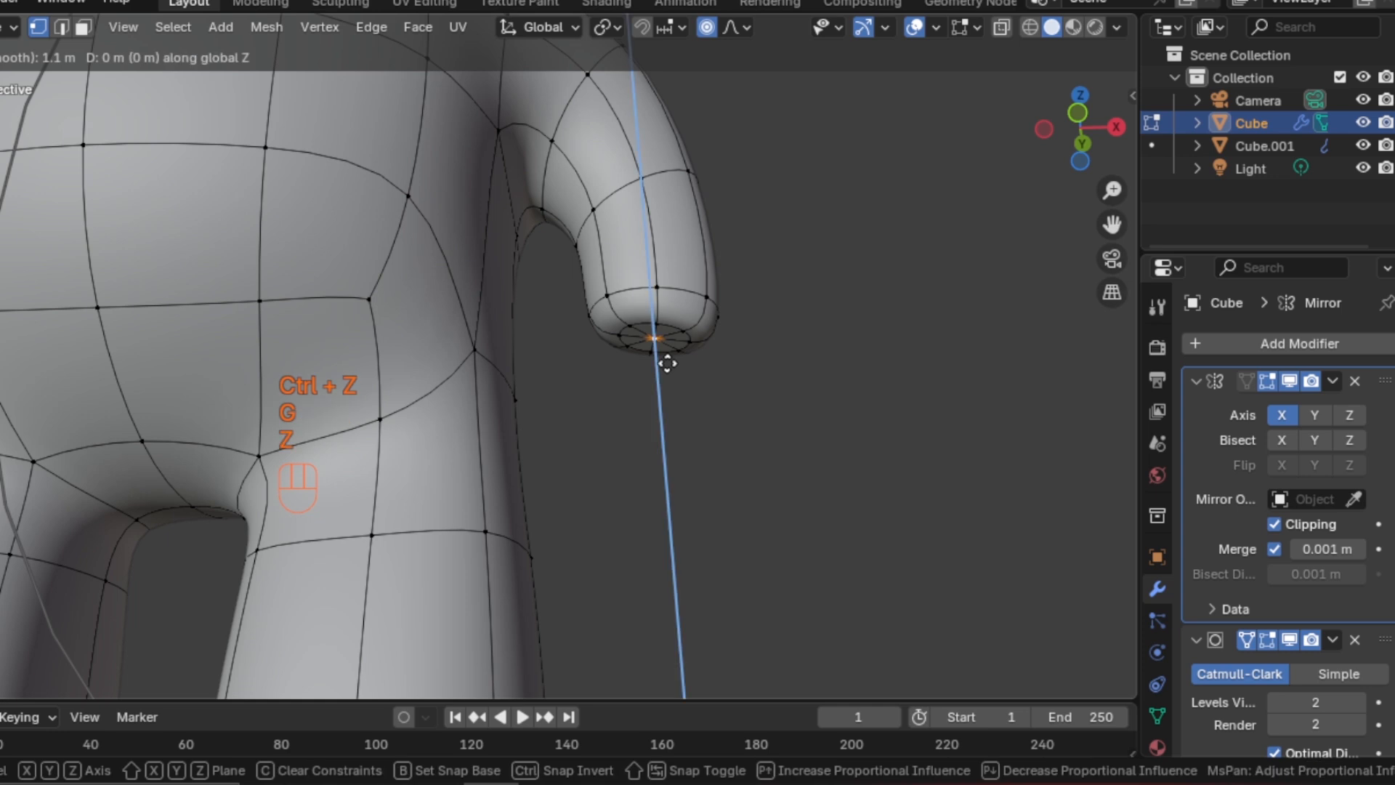
{"action": "right_click", "coordinate": [668, 364]}
Pull the arm's tip vertex down about 0.10 m along Z with a proportional editing size of about 0.2 m
{"action": "key", "text": "g"}
{"action": "key", "text": "z"}
{"action": "scroll", "coordinate": [667, 363], "scroll_direction": "up", "scroll_amount": 11}
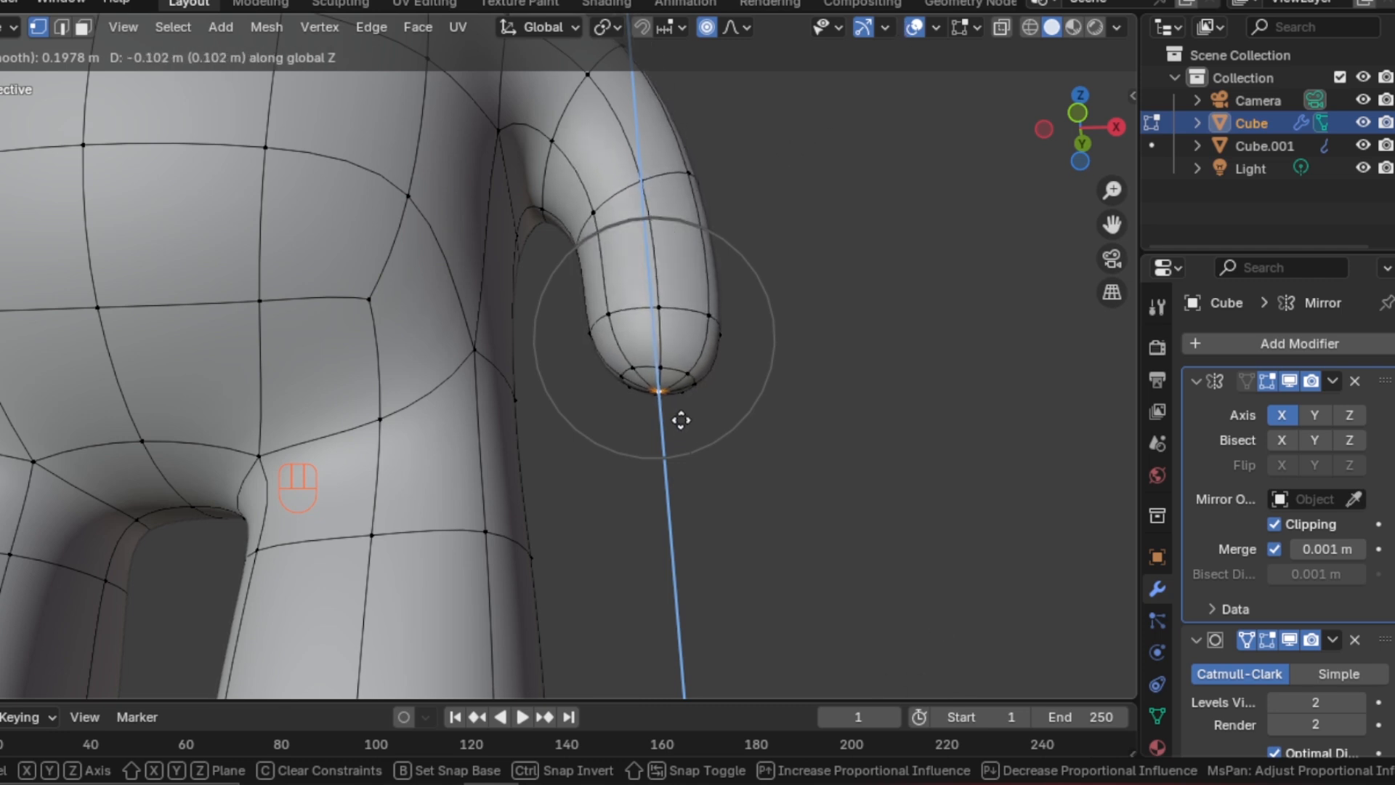
{"action": "left_click", "coordinate": [683, 418]}
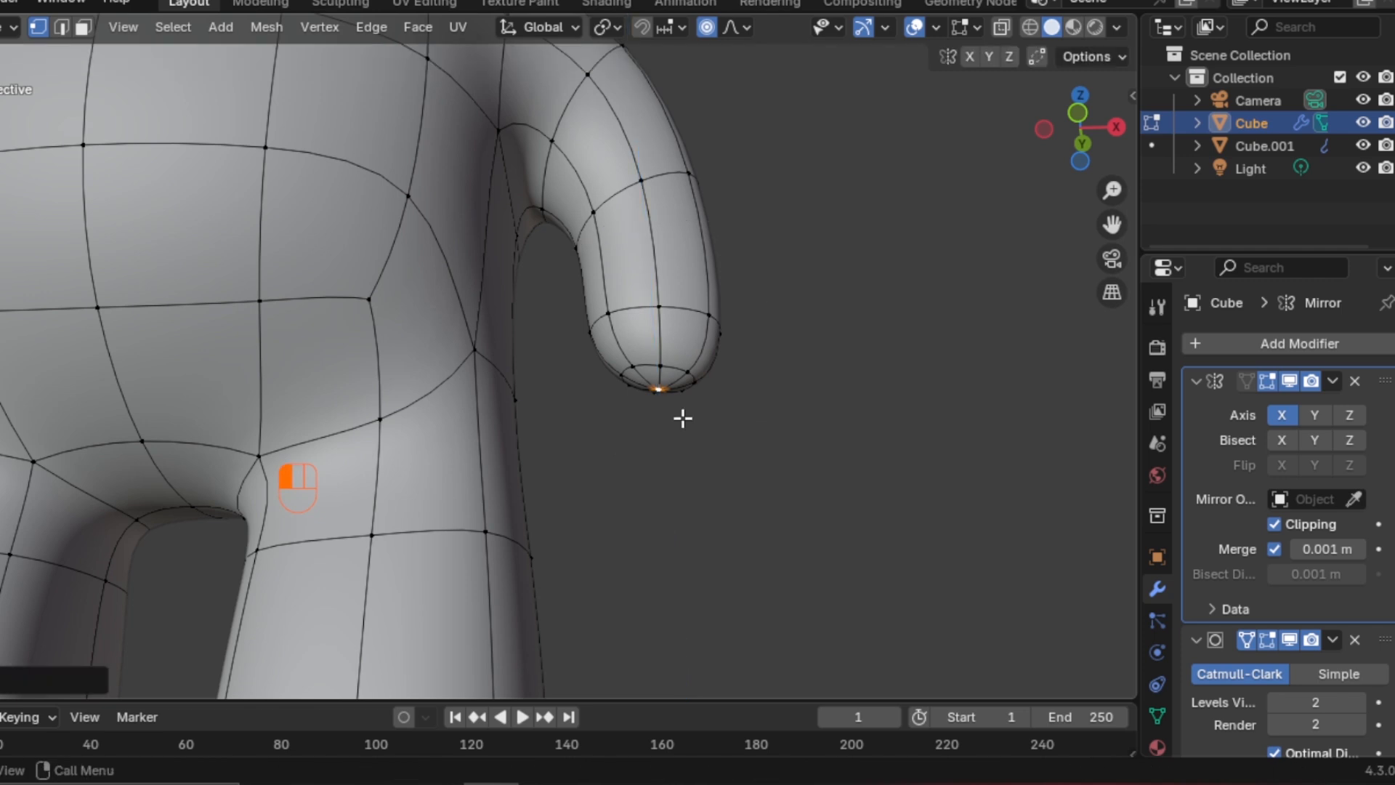
Grow the selection twice over the hand end and move it about 0.014 m inward along X with a proportional size of about 0.32 m
{"action": "key", "text": "ctrl"}
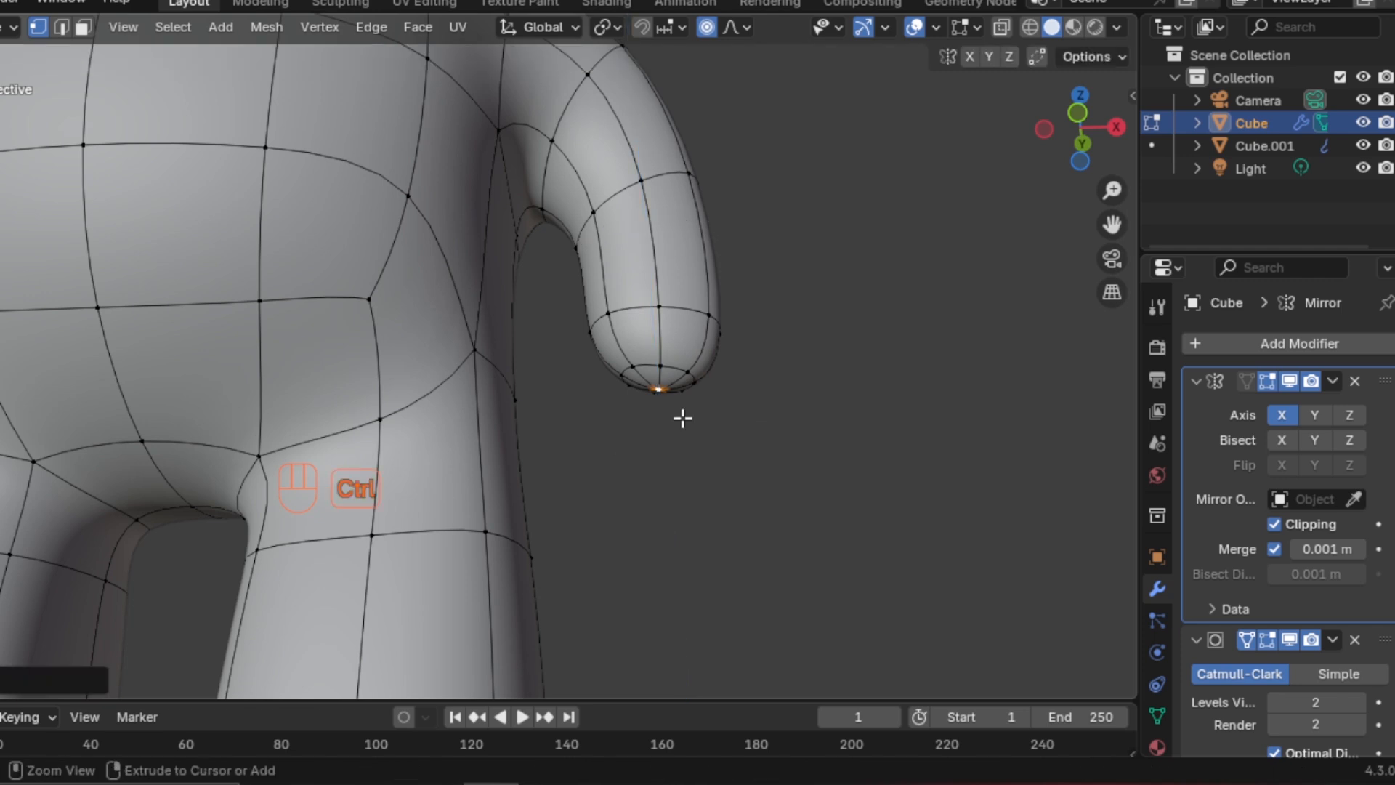
{"action": "key", "text": "ctrl+KP_Add"}
{"action": "key", "text": "ctrl+KP_Add"}
{"action": "key", "text": "g"}
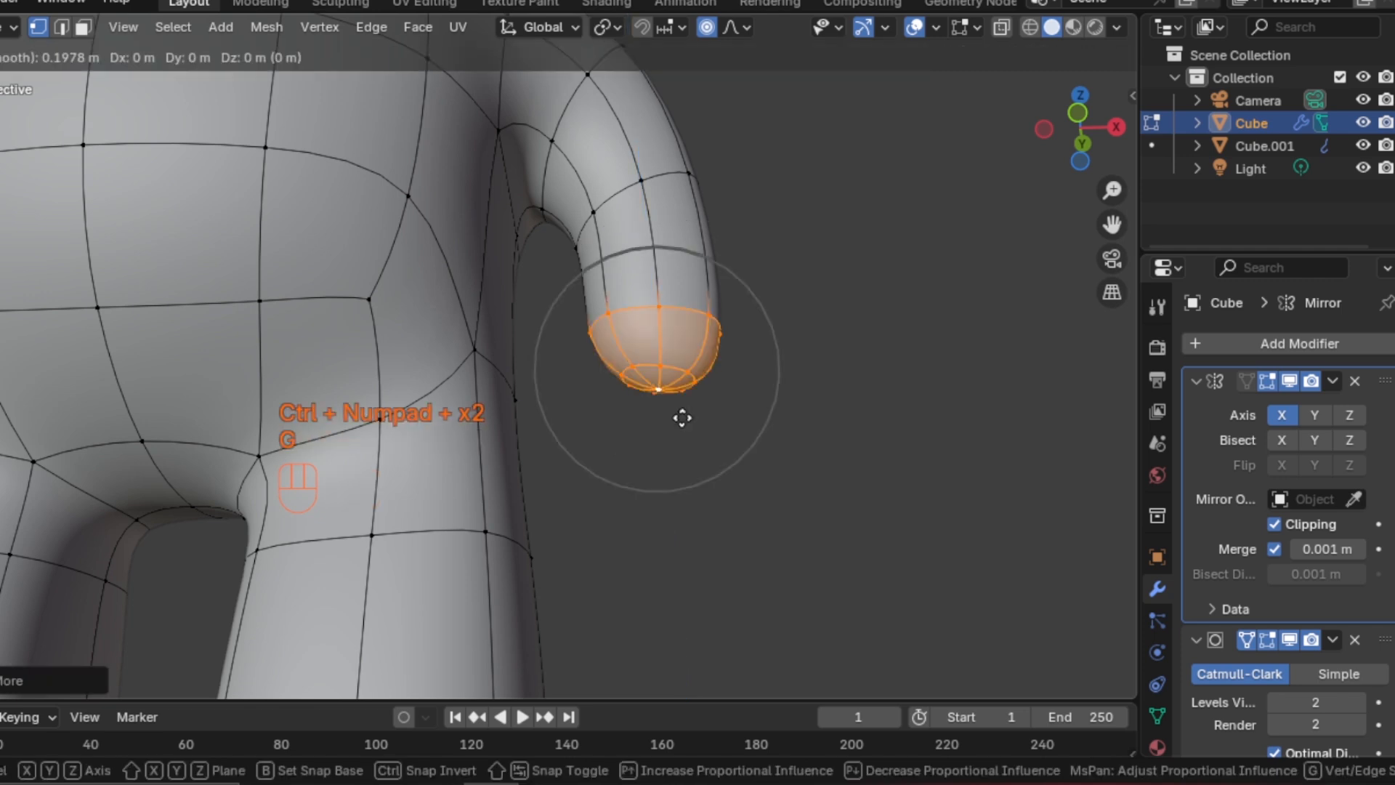
{"action": "key", "text": "x"}
{"action": "scroll", "coordinate": [676, 418], "scroll_direction": "up", "scroll_amount": 2}
{"action": "scroll", "coordinate": [671, 421], "scroll_direction": "down", "scroll_amount": 7}
{"action": "scroll", "coordinate": [670, 423], "scroll_direction": "down", "scroll_amount": 1}
{"action": "scroll", "coordinate": [670, 429], "scroll_direction": "down", "scroll_amount": 1}
{"action": "scroll", "coordinate": [669, 439], "scroll_direction": "down", "scroll_amount": 1}
{"action": "scroll", "coordinate": [673, 445], "scroll_direction": "up", "scroll_amount": 1}
{"action": "scroll", "coordinate": [675, 445], "scroll_direction": "up", "scroll_amount": 2}
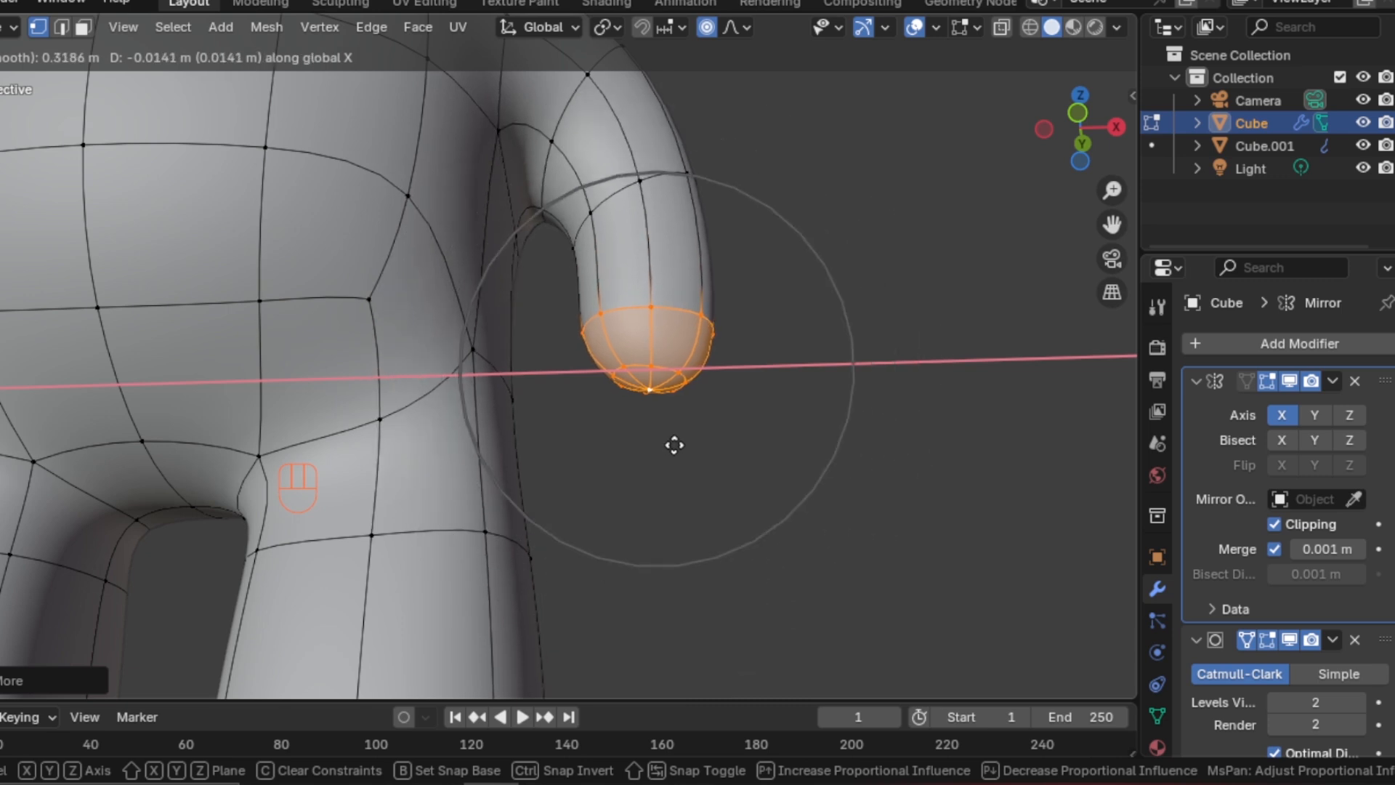
{"action": "left_click", "coordinate": [674, 444]}
{"action": "middle_click_drag", "start_coordinate": [656, 372], "coordinate": [668, 471]}
{"action": "scroll", "coordinate": [654, 439], "scroll_direction": "down", "scroll_amount": 3}
{"action": "middle_click_drag", "start_coordinate": [664, 469], "coordinate": [663, 516]}
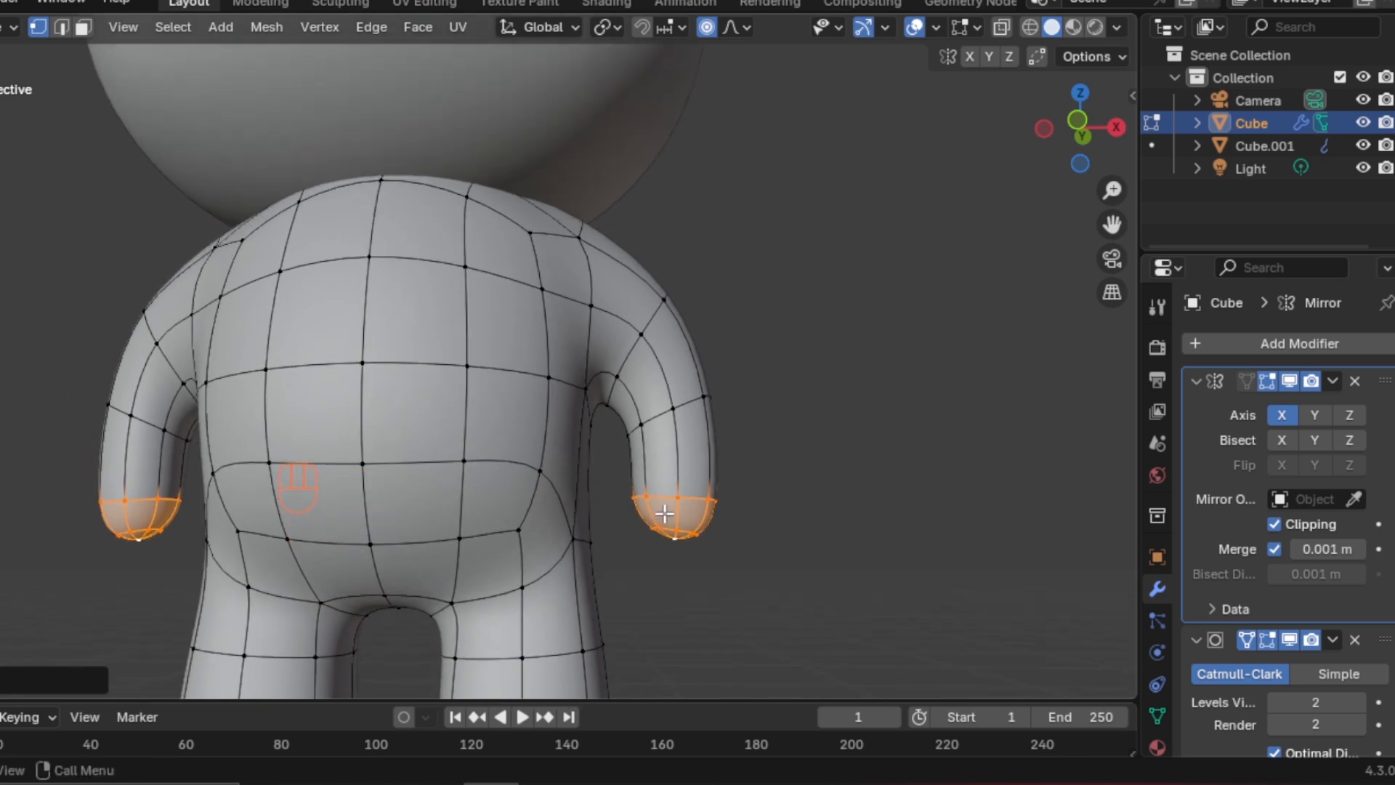
Move the hand end of the arm outward about 0.027 m along X with a proportional size of about 0.26 m
{"action": "key", "text": "Tab"}
{"action": "scroll", "coordinate": [664, 394], "scroll_direction": "down", "scroll_amount": 4}
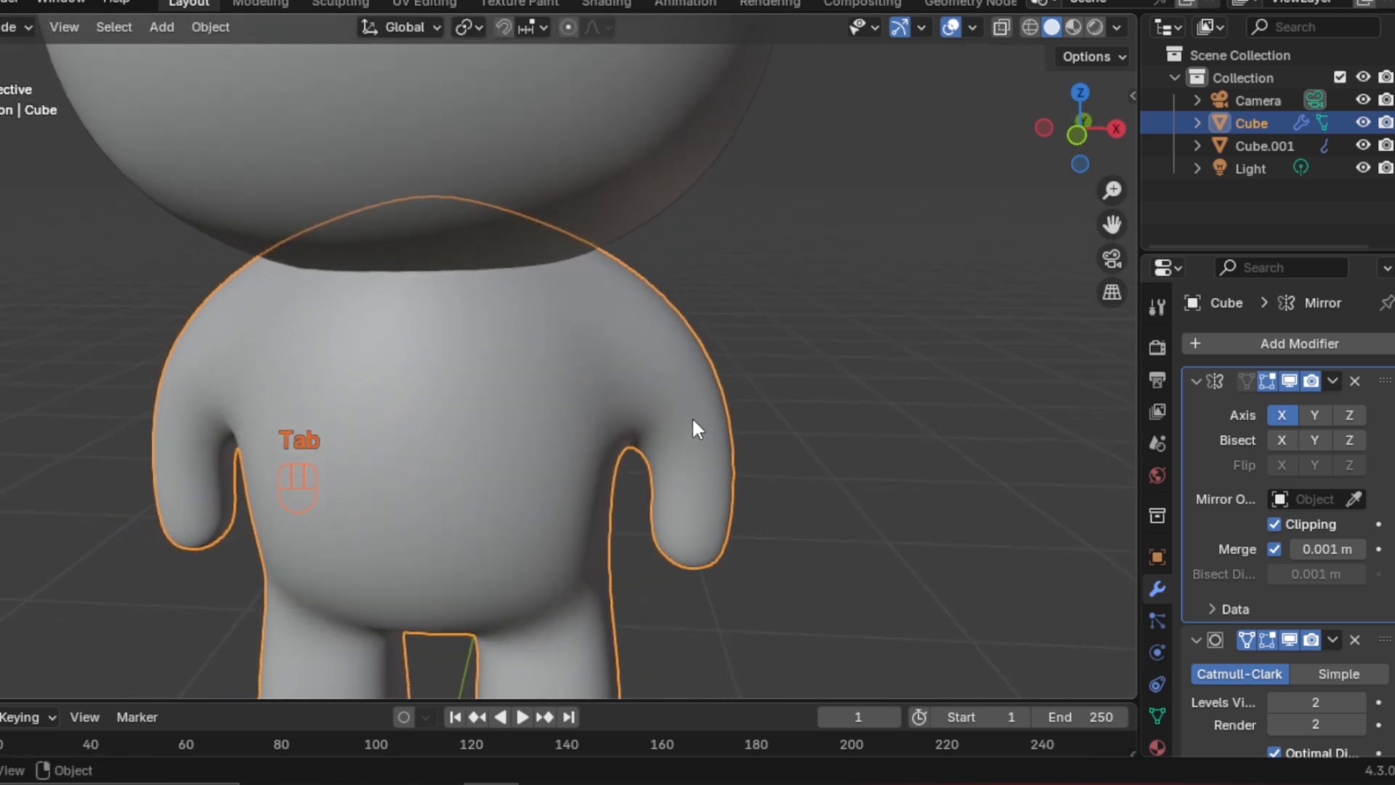
{"action": "left_click", "coordinate": [670, 384]}
{"action": "middle_click_drag", "start_coordinate": [657, 384], "coordinate": [716, 391], "text": "shift"}
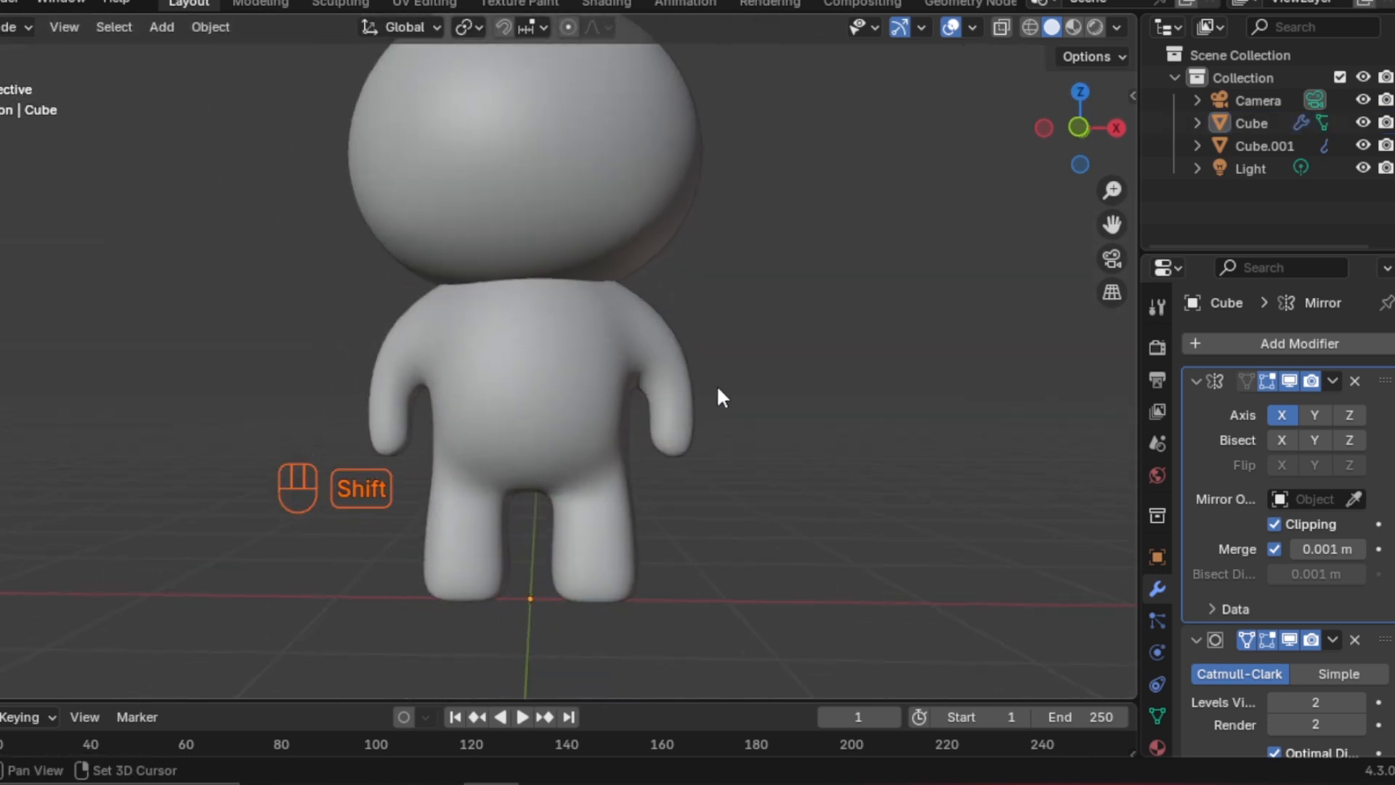
{"action": "left_click", "coordinate": [688, 420]}
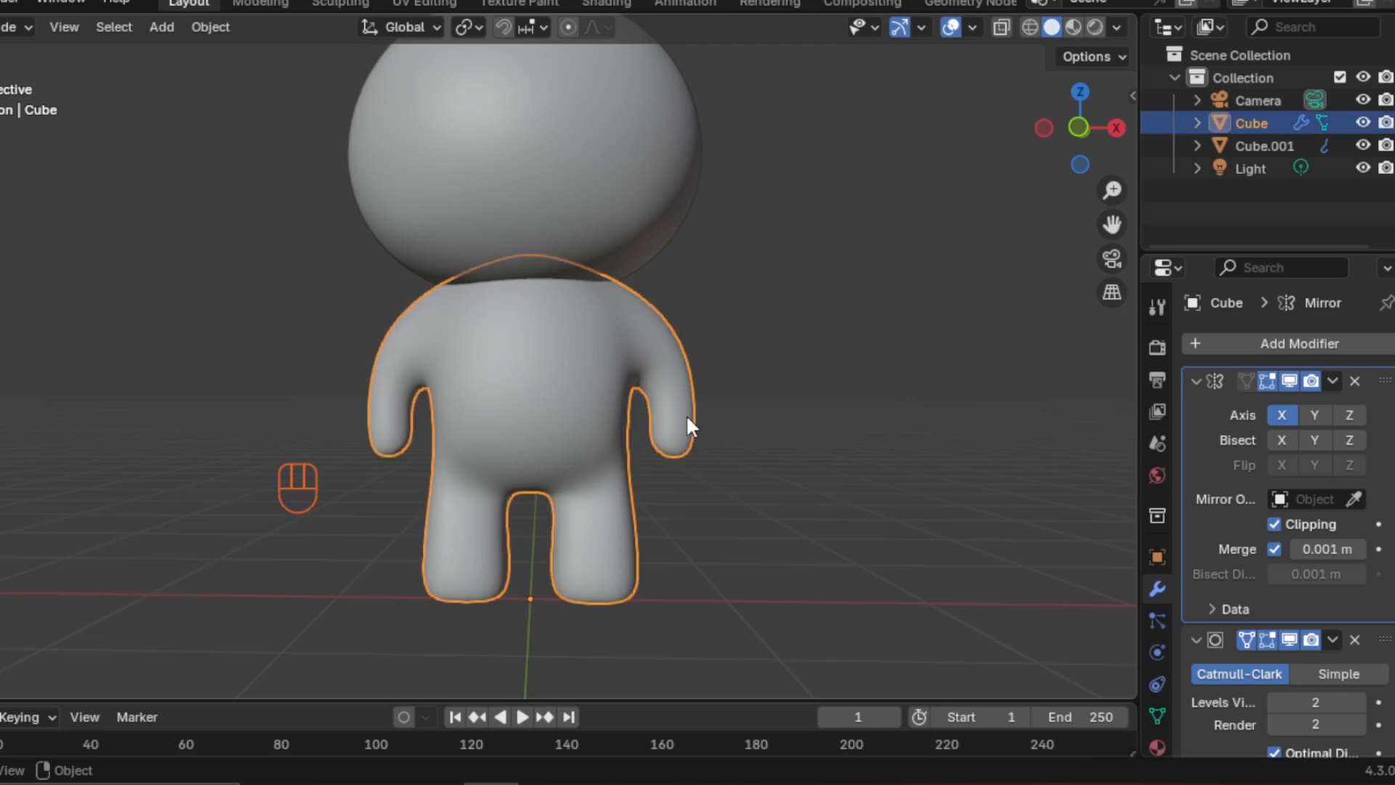
{"action": "key", "text": "Tab"}
{"action": "middle_click_drag", "start_coordinate": [687, 419], "coordinate": [579, 380]}
{"action": "scroll", "coordinate": [570, 349], "scroll_direction": "up", "scroll_amount": 6}
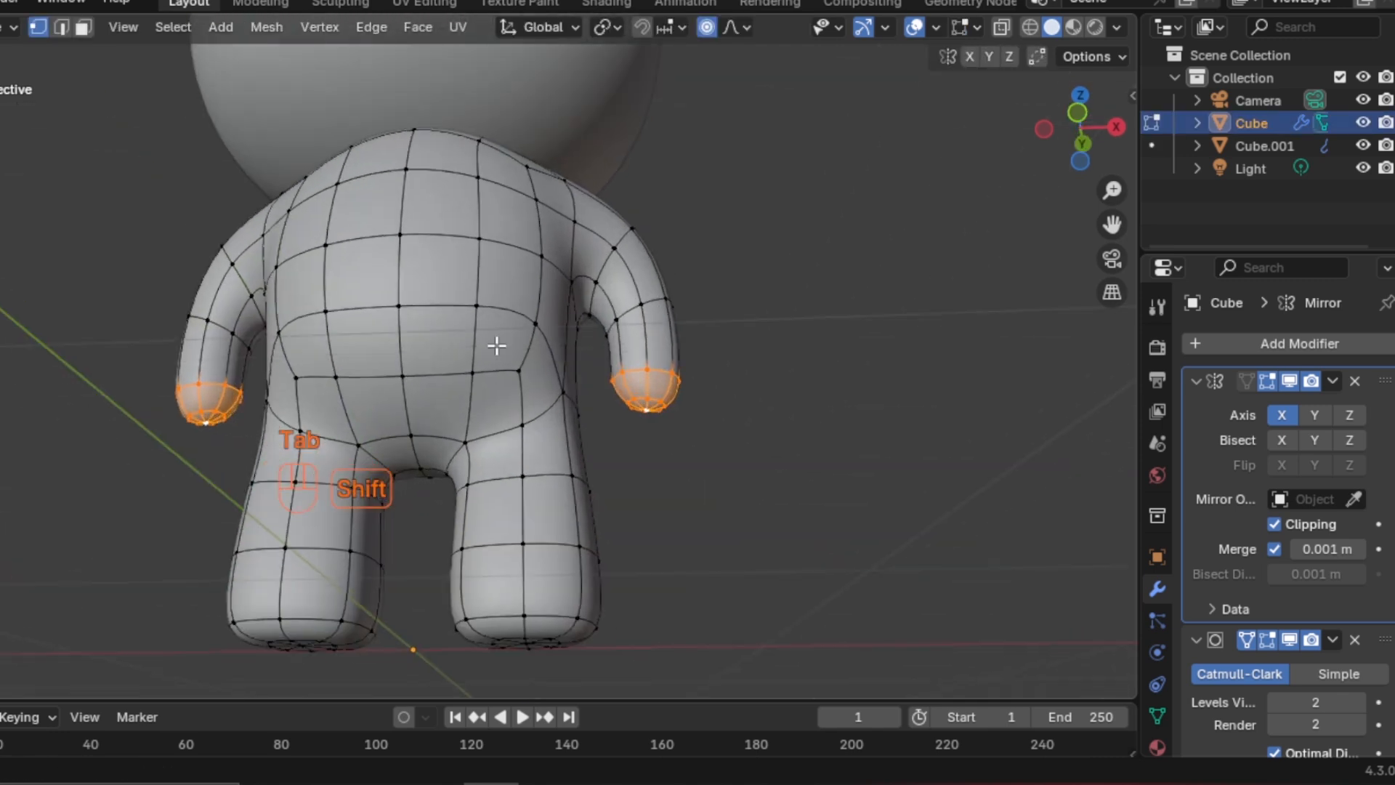
{"action": "key", "text": "g"}
{"action": "key", "text": "x"}
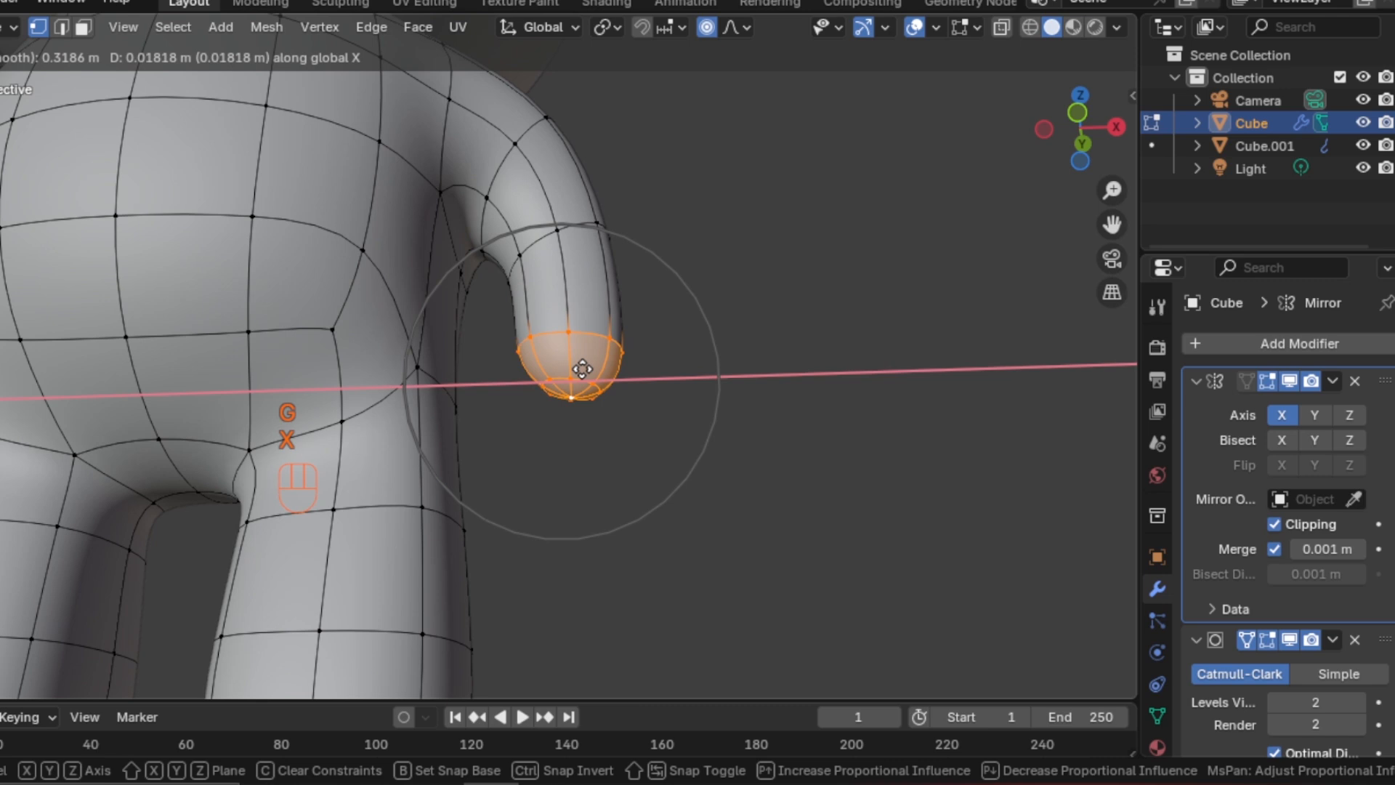
{"action": "scroll", "coordinate": [582, 370], "scroll_direction": "down", "scroll_amount": 2}
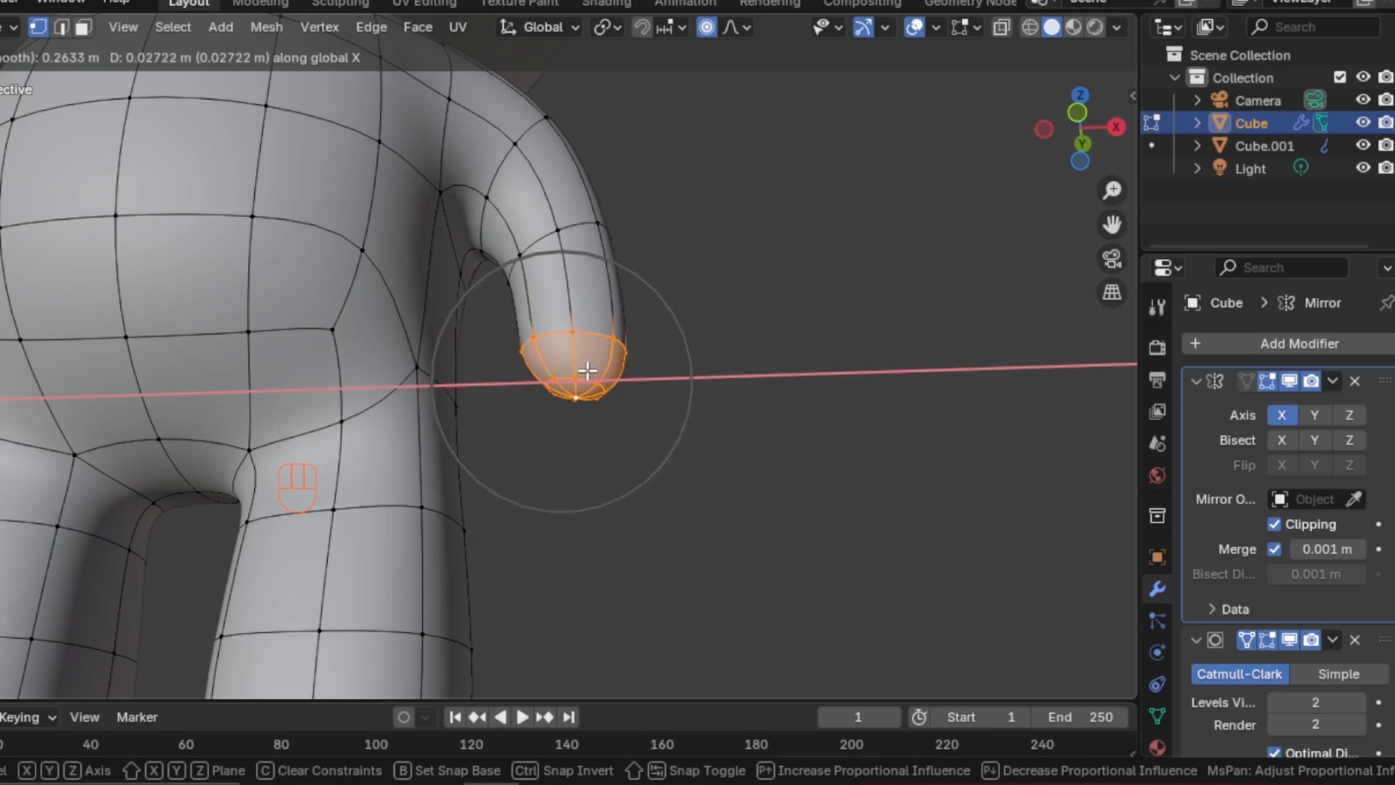
{"action": "left_click", "coordinate": [588, 371]}
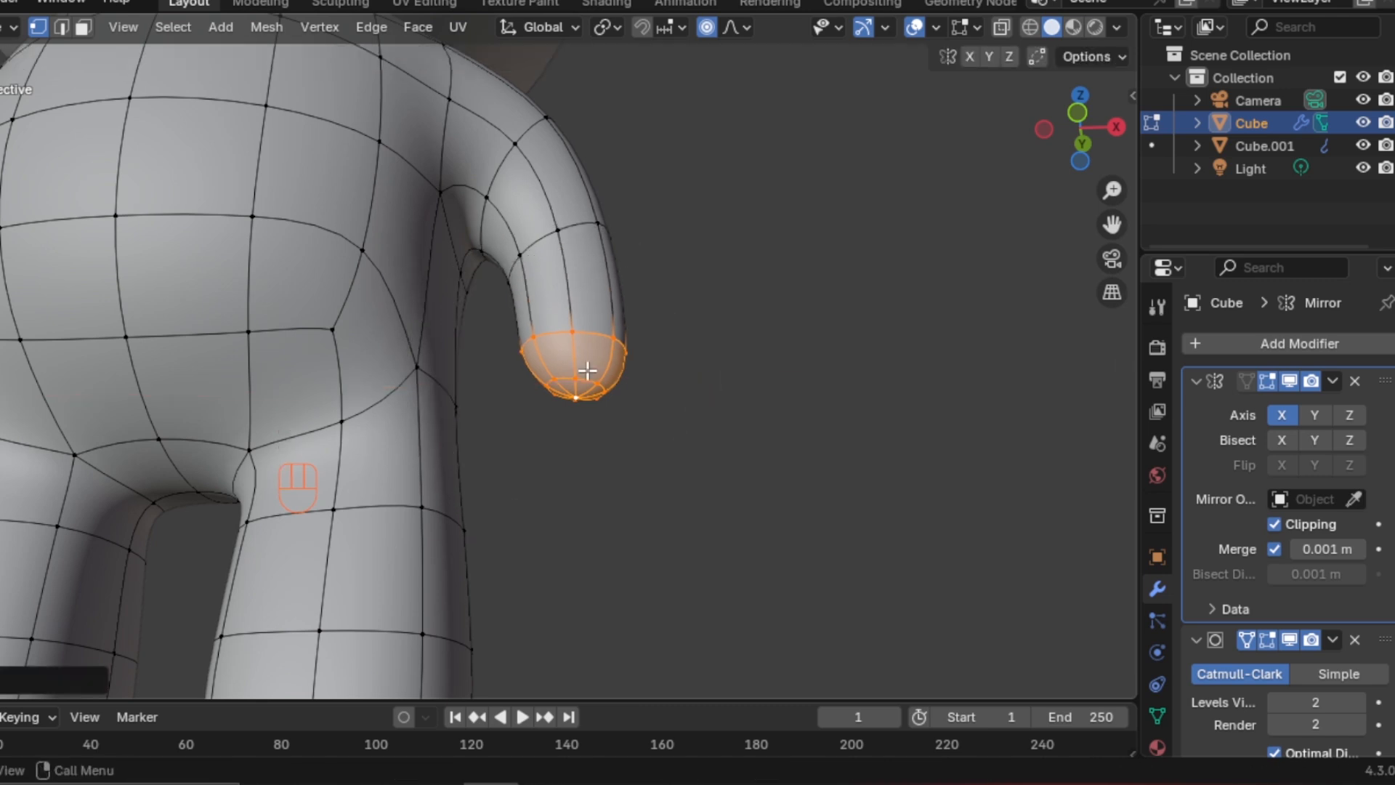
Select the edge loop around the forearm above the hand and scale it up by about 1.1 with proportional size 0.26
{"action": "left_click", "coordinate": [575, 228]}
{"action": "left_click", "coordinate": [575, 227], "text": "alt"}
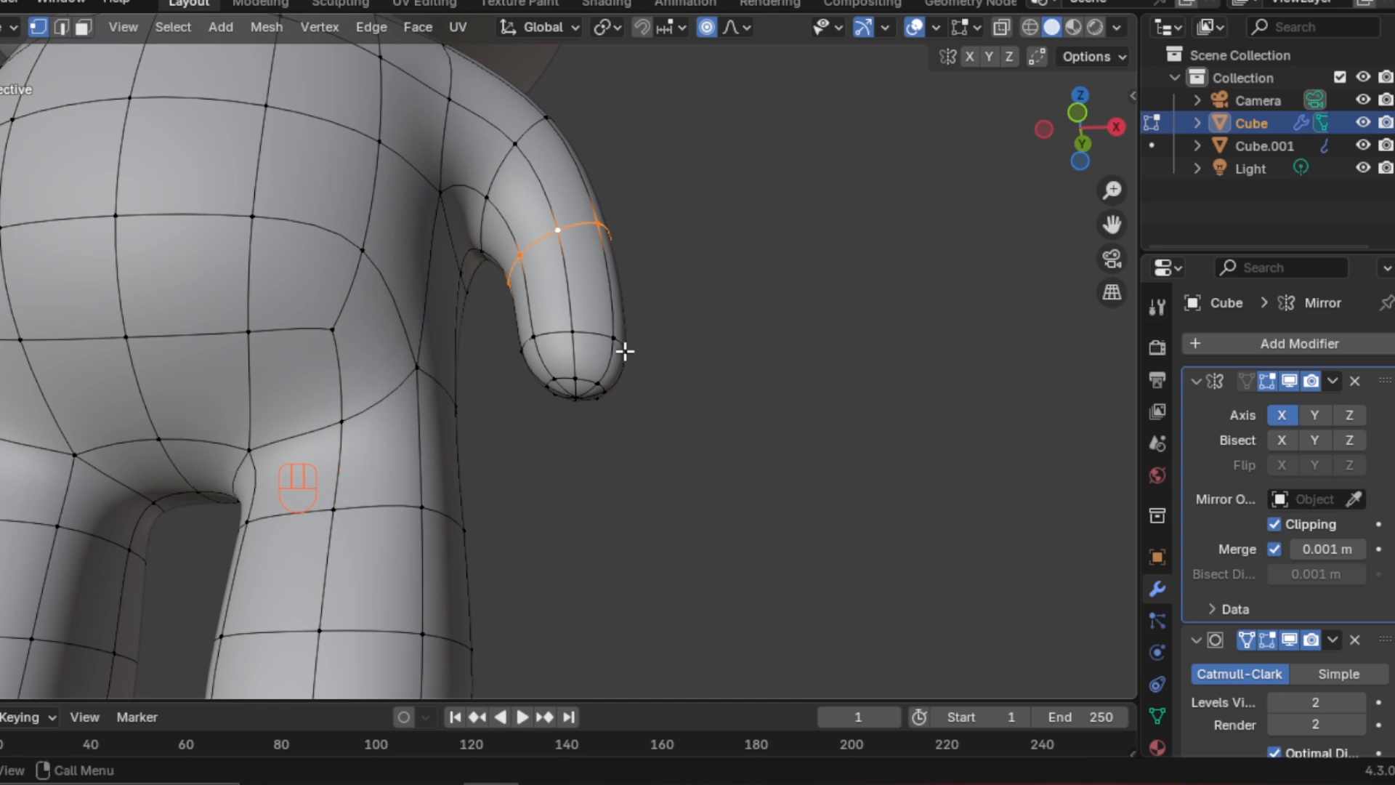
{"action": "key", "text": "s"}
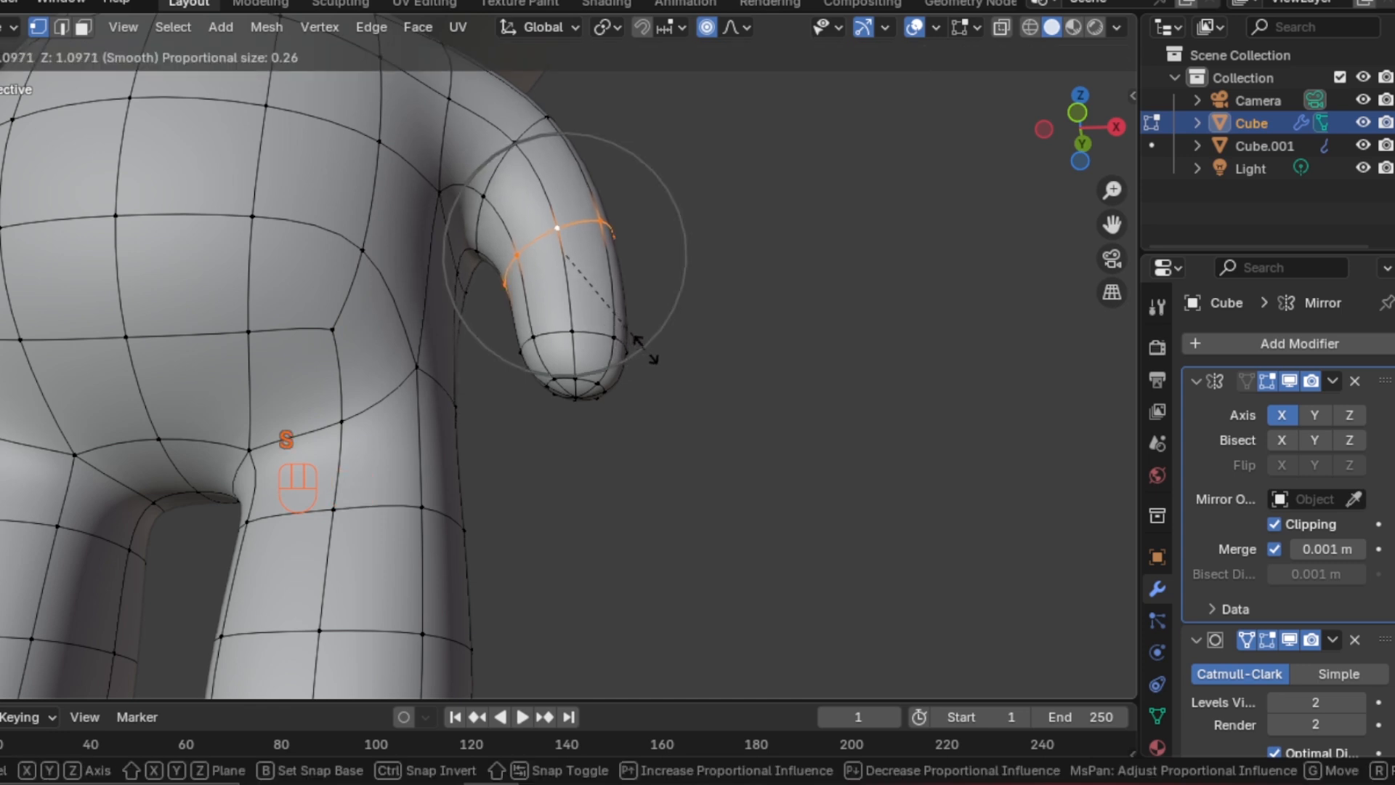
{"action": "left_click", "coordinate": [646, 350]}
{"action": "key", "text": "s"}
{"action": "left_click", "coordinate": [625, 298]}
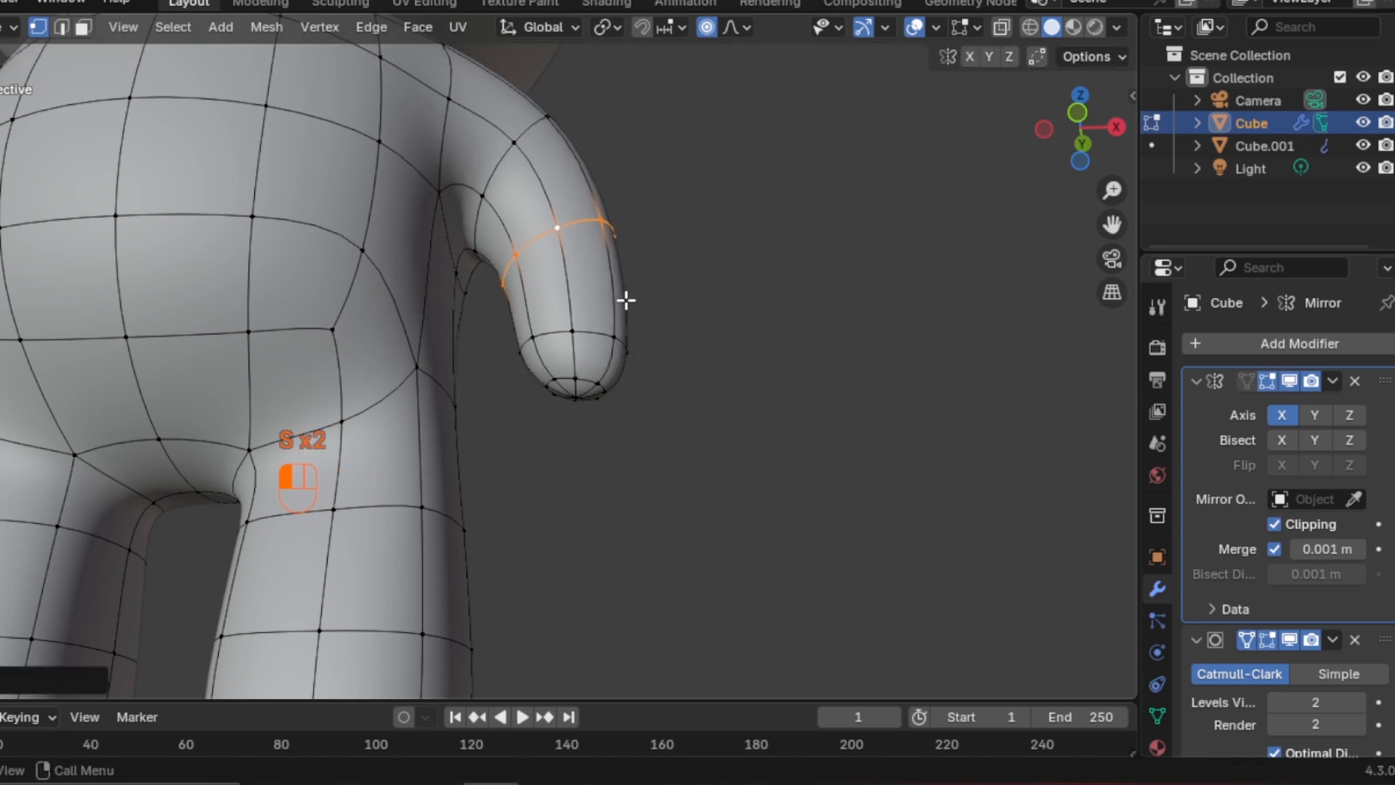
Grow the selection twice from the arm tip, scale the hand end up by about 1.09 with proportional size 0.24, and return to Object Mode
{"action": "left_click", "coordinate": [592, 334]}
{"action": "left_click", "coordinate": [591, 334], "text": "alt"}
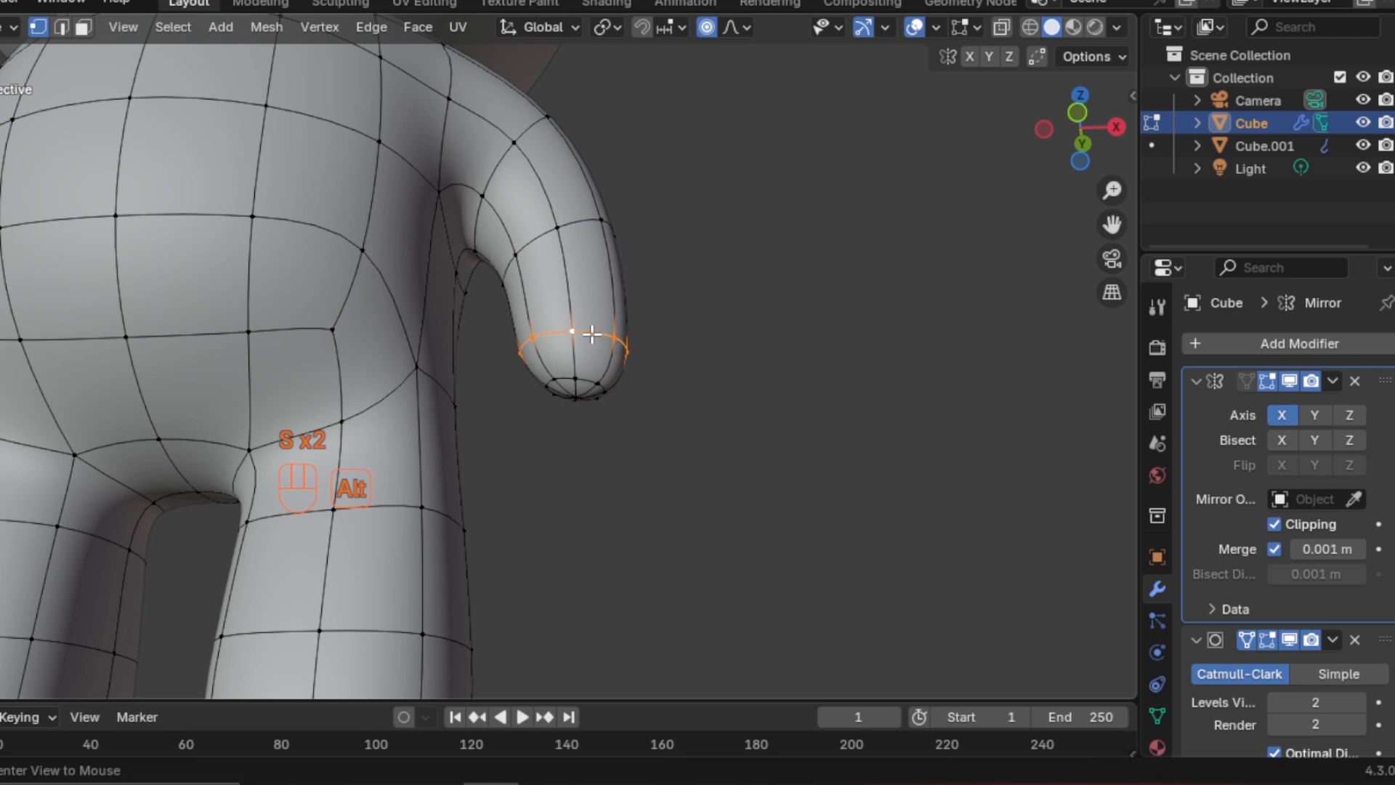
{"action": "left_click", "coordinate": [589, 375], "text": "alt"}
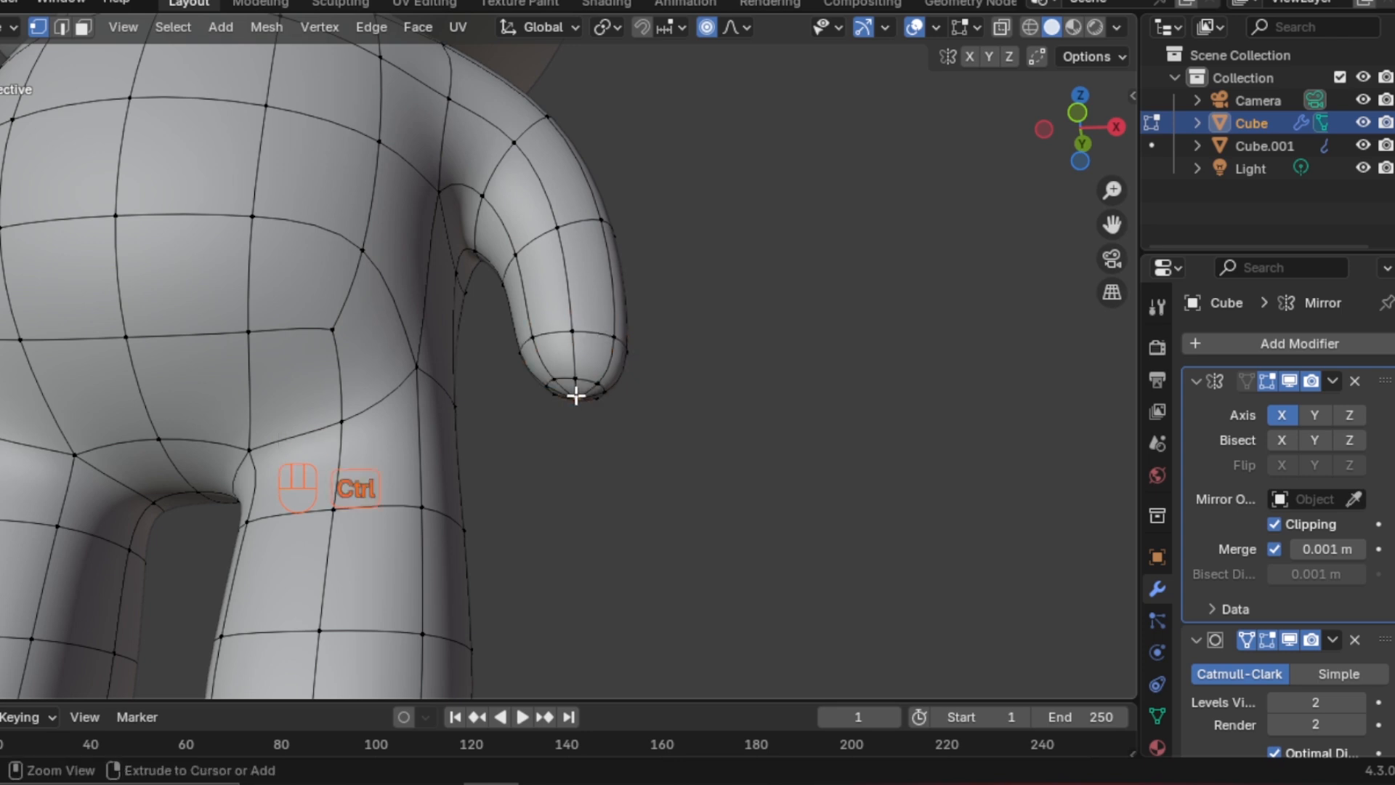
{"action": "key", "text": "ctrl+KP_Add"}
{"action": "key", "text": "ctrl+KP_Add"}
{"action": "key", "text": "s"}
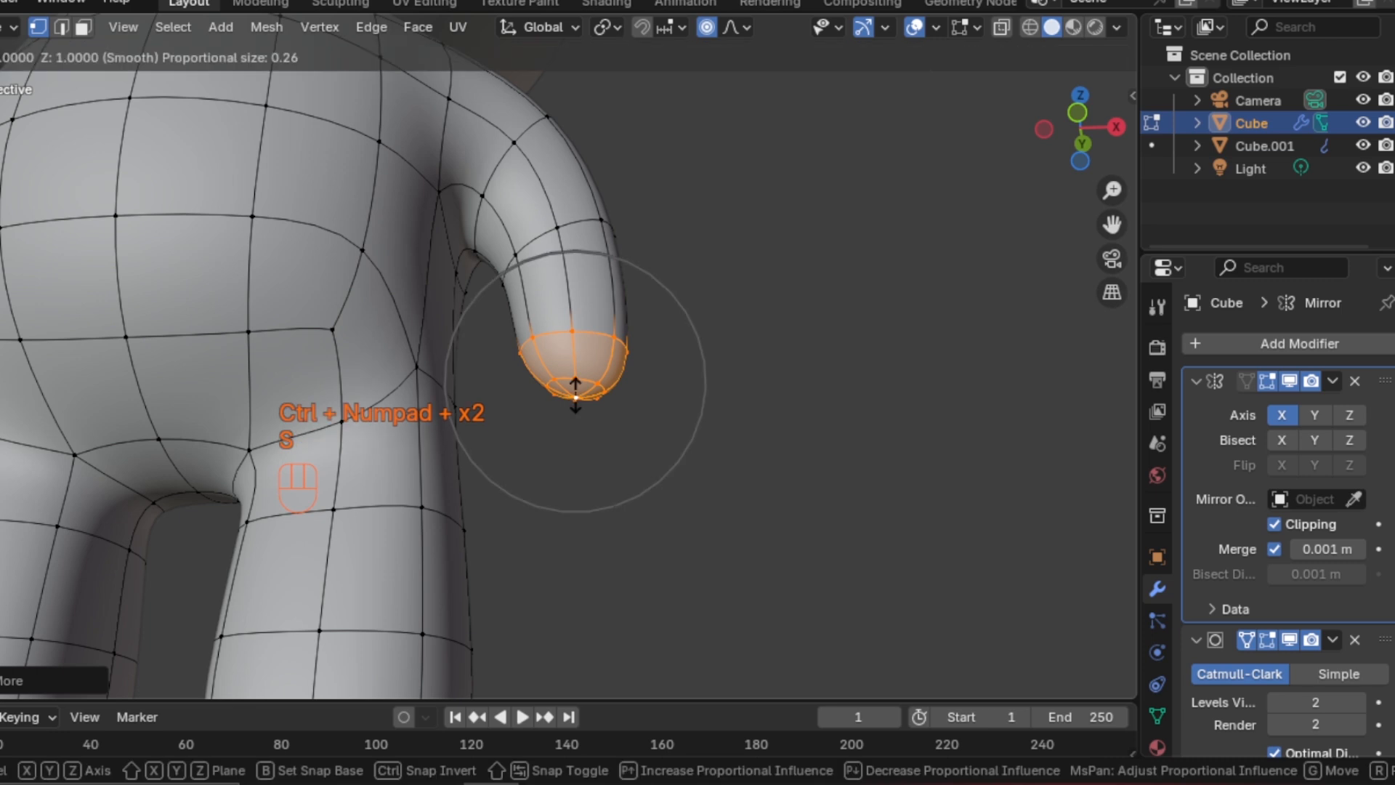
{"action": "scroll", "coordinate": [577, 384], "scroll_direction": "up", "scroll_amount": 1}
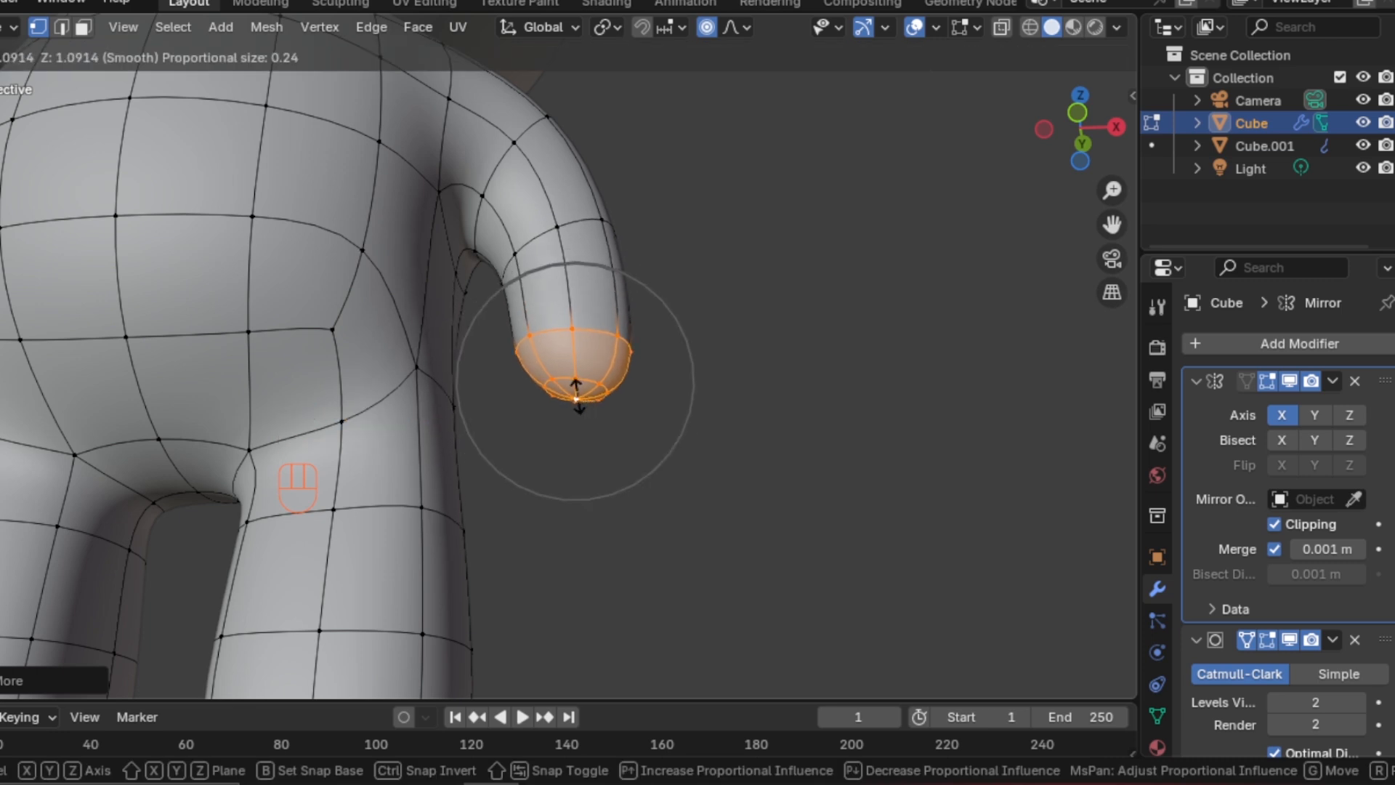
{"action": "left_click", "coordinate": [576, 396]}
{"action": "key", "text": "Tab"}
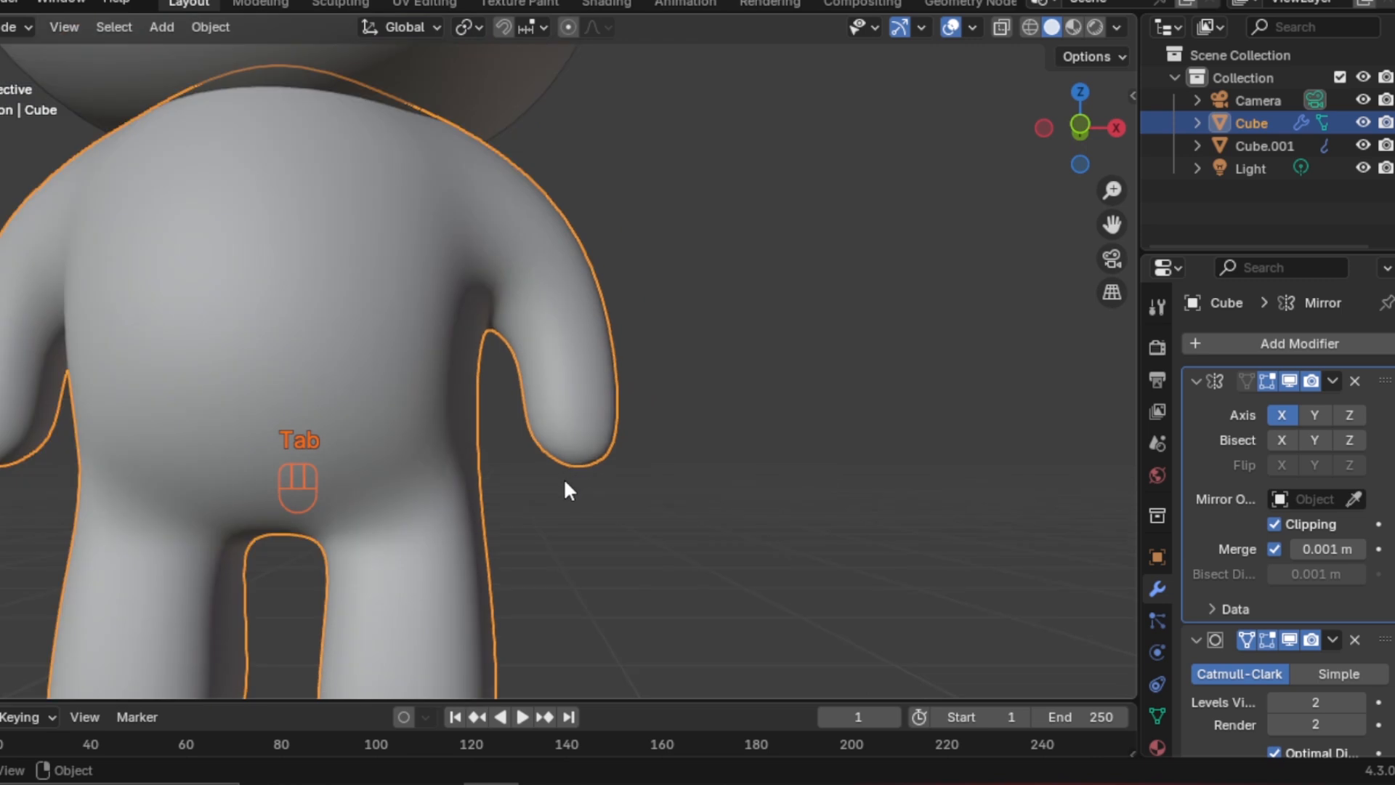
{"action": "scroll", "coordinate": [564, 477], "scroll_direction": "down", "scroll_amount": 5}
{"action": "middle_click_drag", "start_coordinate": [595, 490], "coordinate": [629, 504], "text": "shift"}
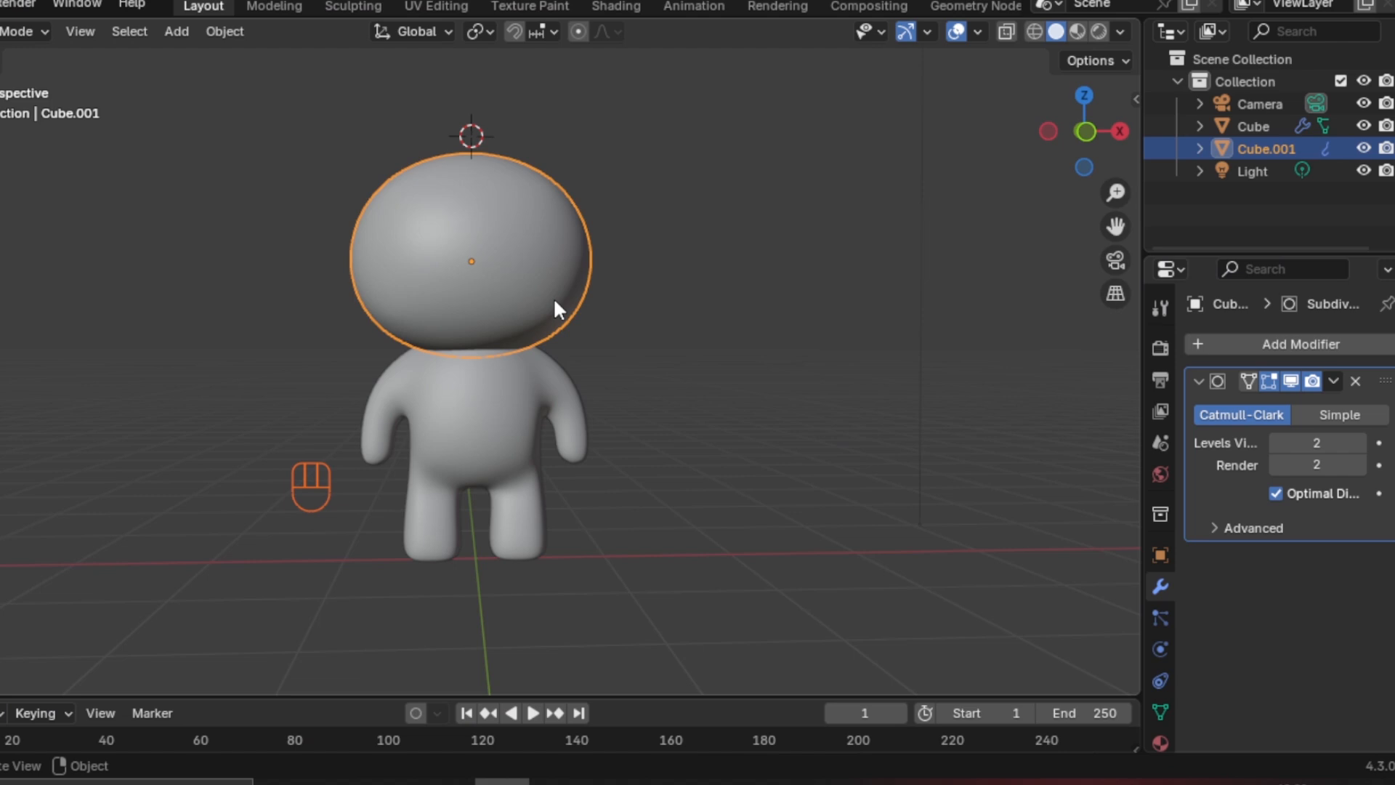
In front view, enter Edit Mode on the head and delete all vertices of its -X half, selecting them with X-ray on
{"action": "key", "text": "KP_1"}
{"action": "key", "text": "Tab"}
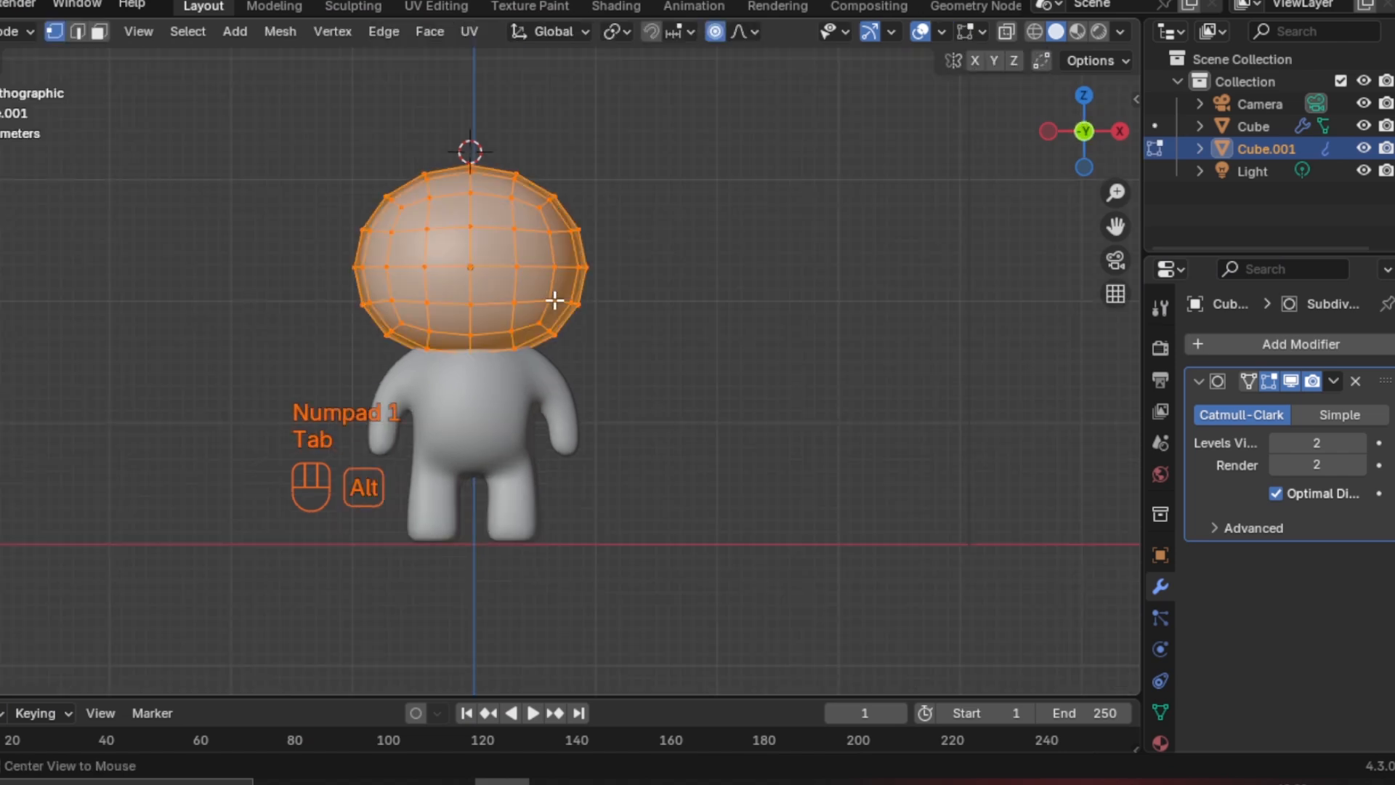
{"action": "key", "text": "alt+z"}
{"action": "left_click_drag", "start_coordinate": [350, 127], "coordinate": [452, 390]}
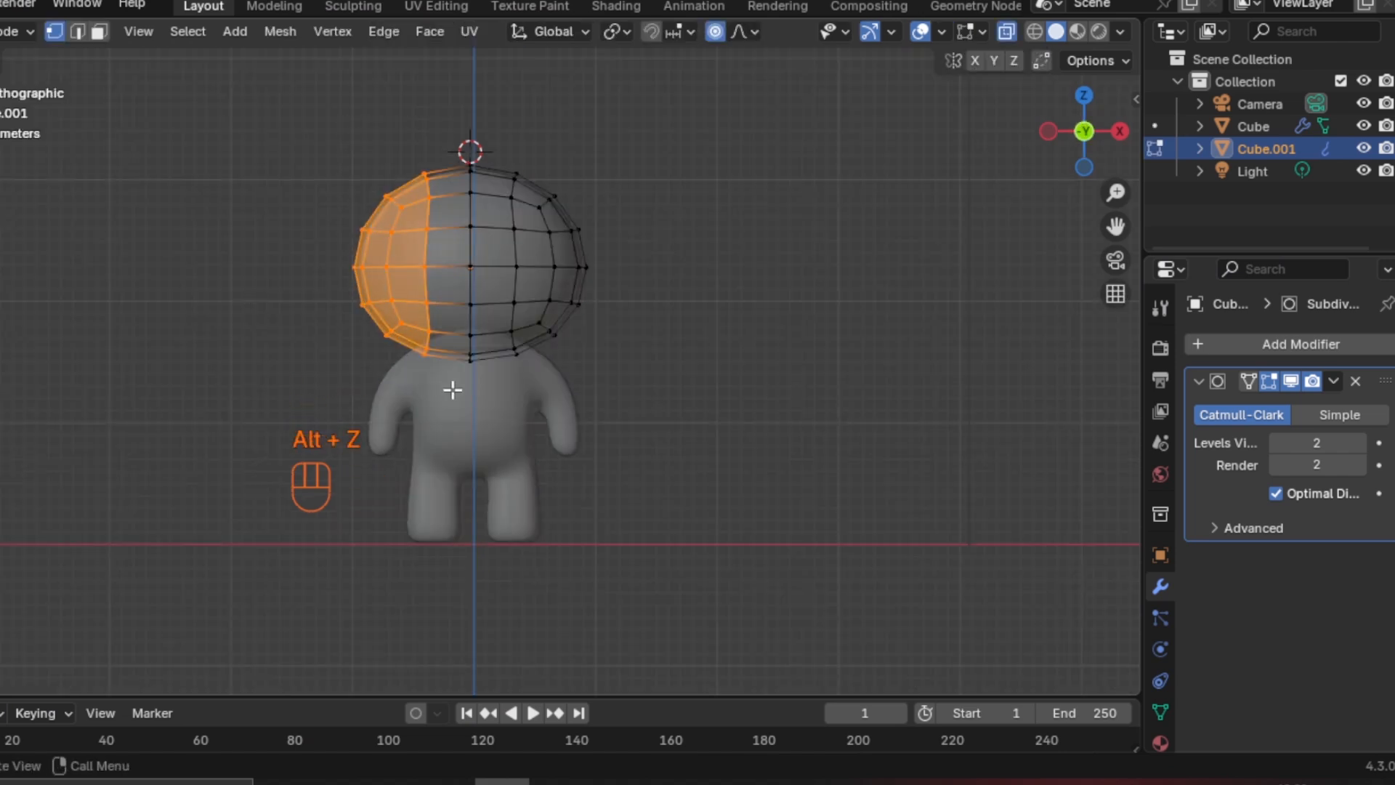
{"action": "key", "text": "x"}
{"action": "left_click", "coordinate": [452, 390]}
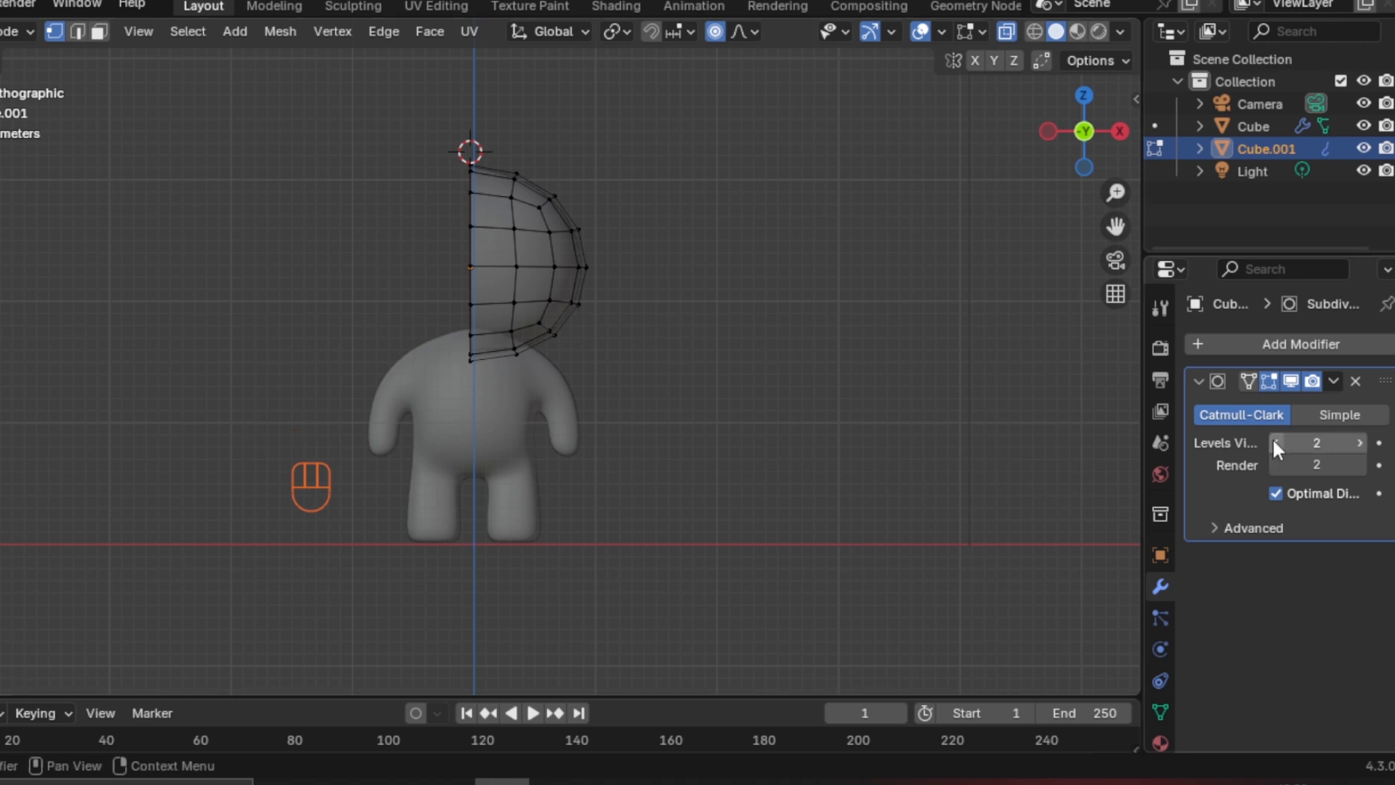
Add an X-axis Mirror modifier with clipping to the head and place it above the Subdivision modifier
{"action": "left_click", "coordinate": [1255, 338]}
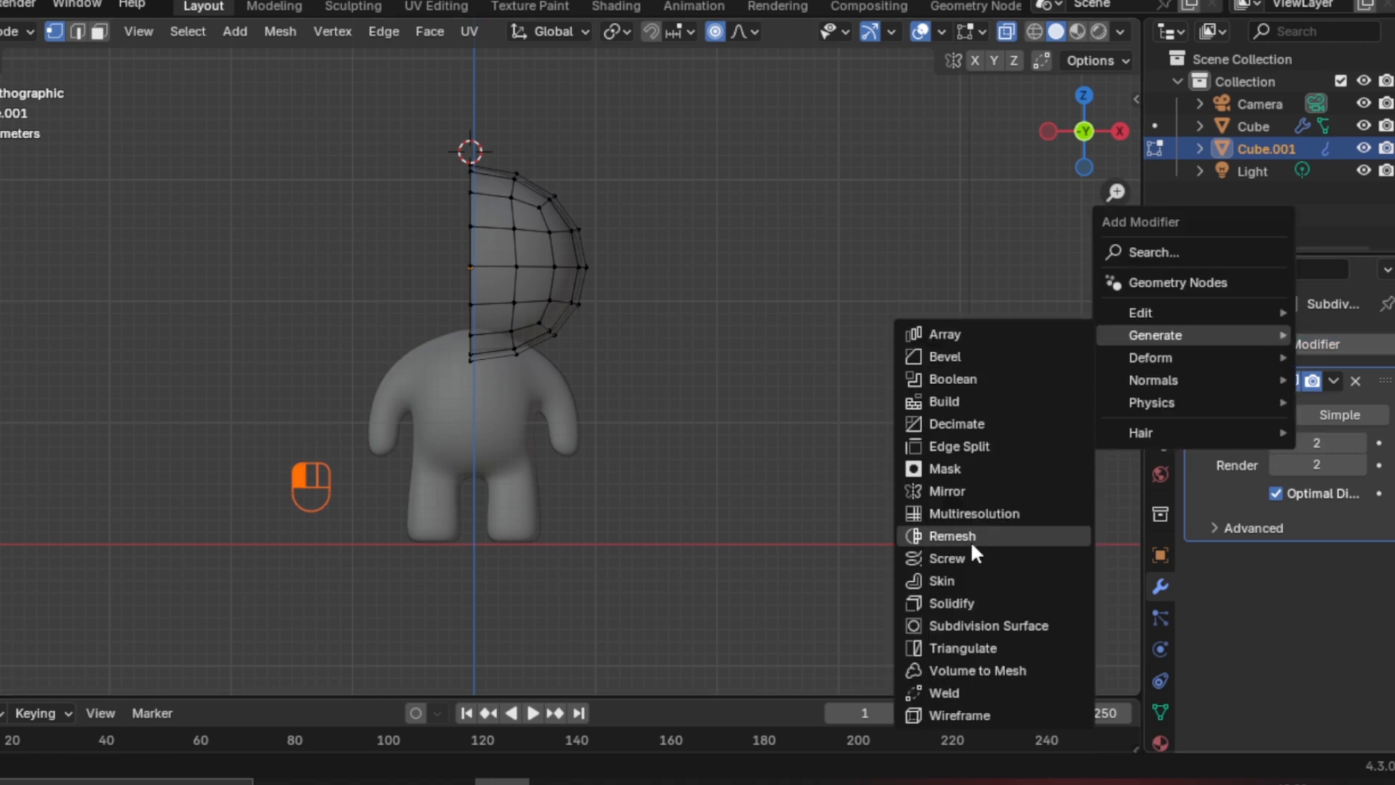
{"action": "left_click", "coordinate": [971, 490]}
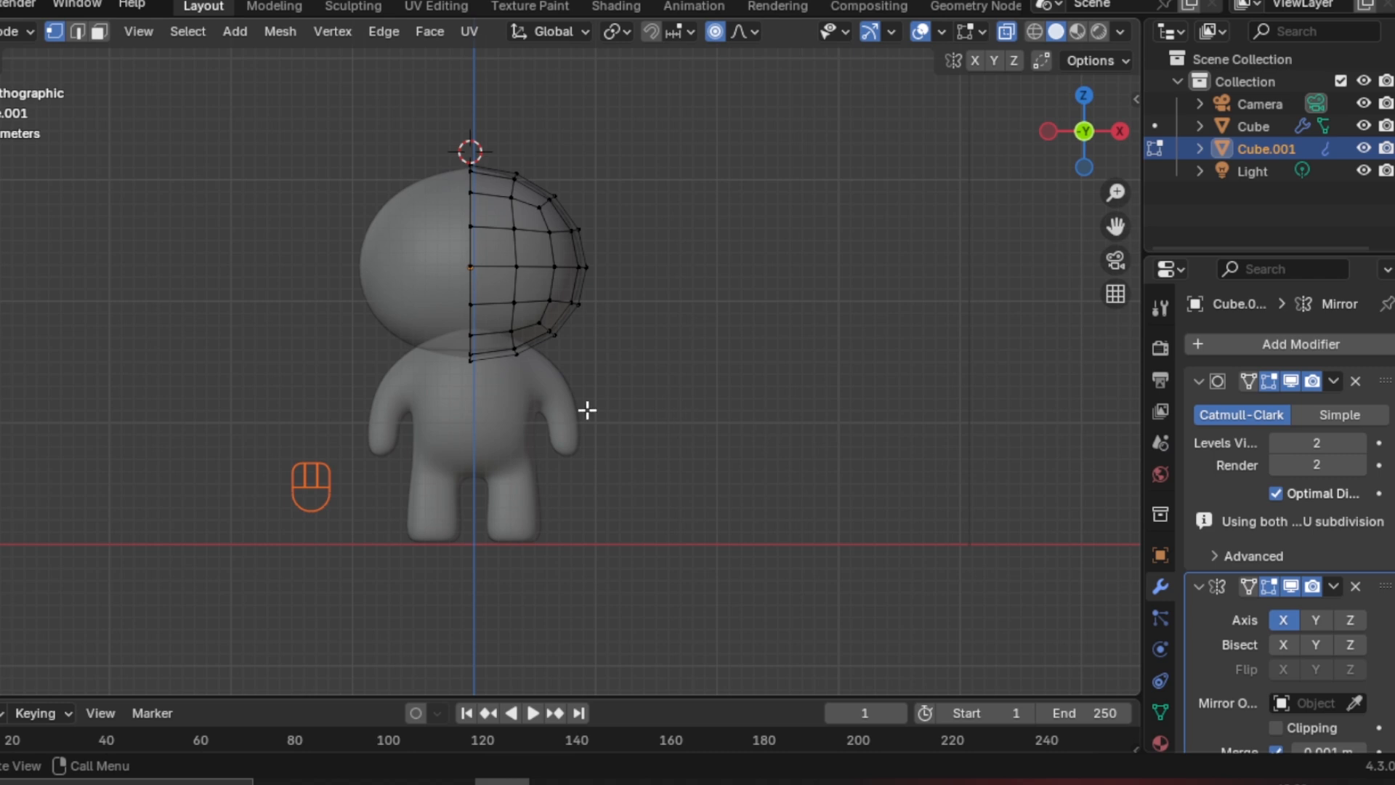
{"action": "key", "text": "Tab"}
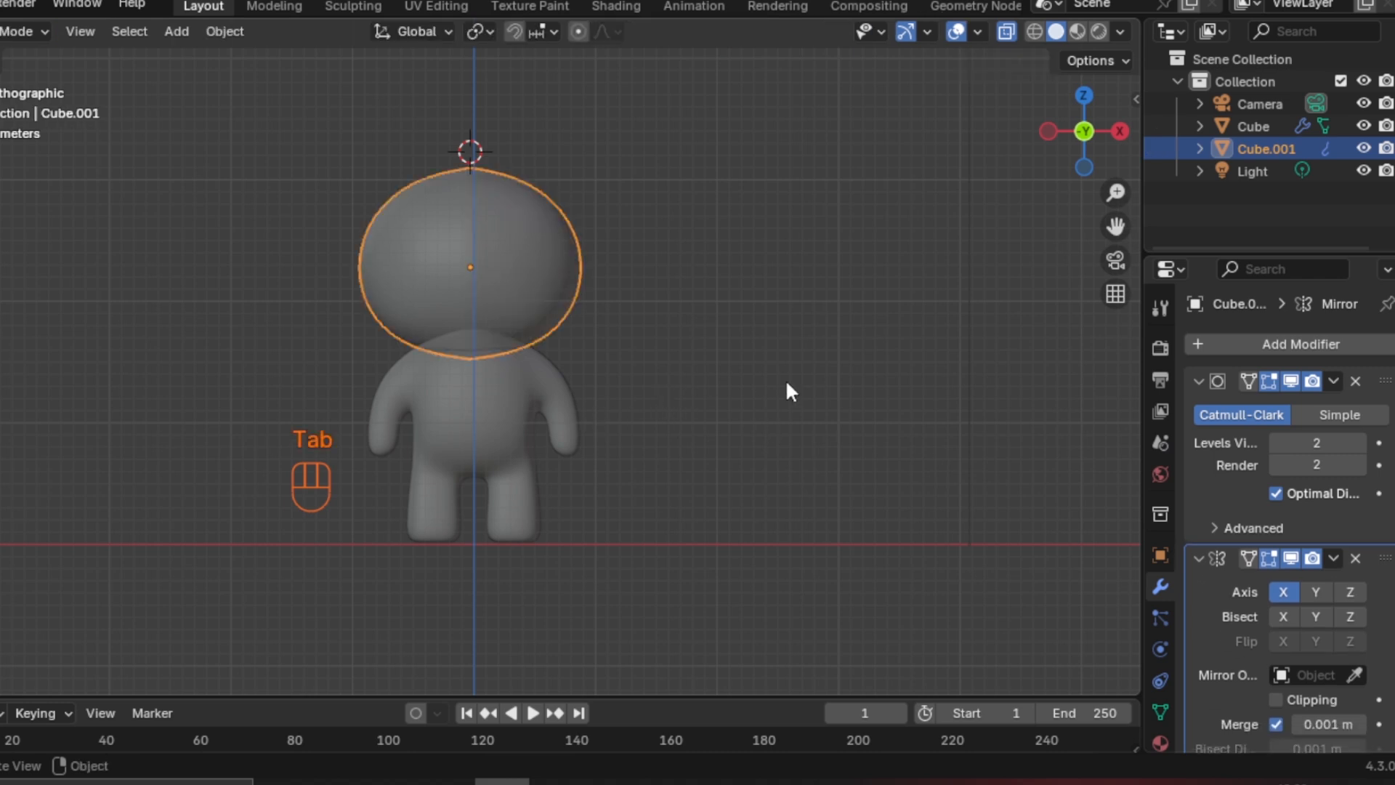
{"action": "key", "text": "alt+z"}
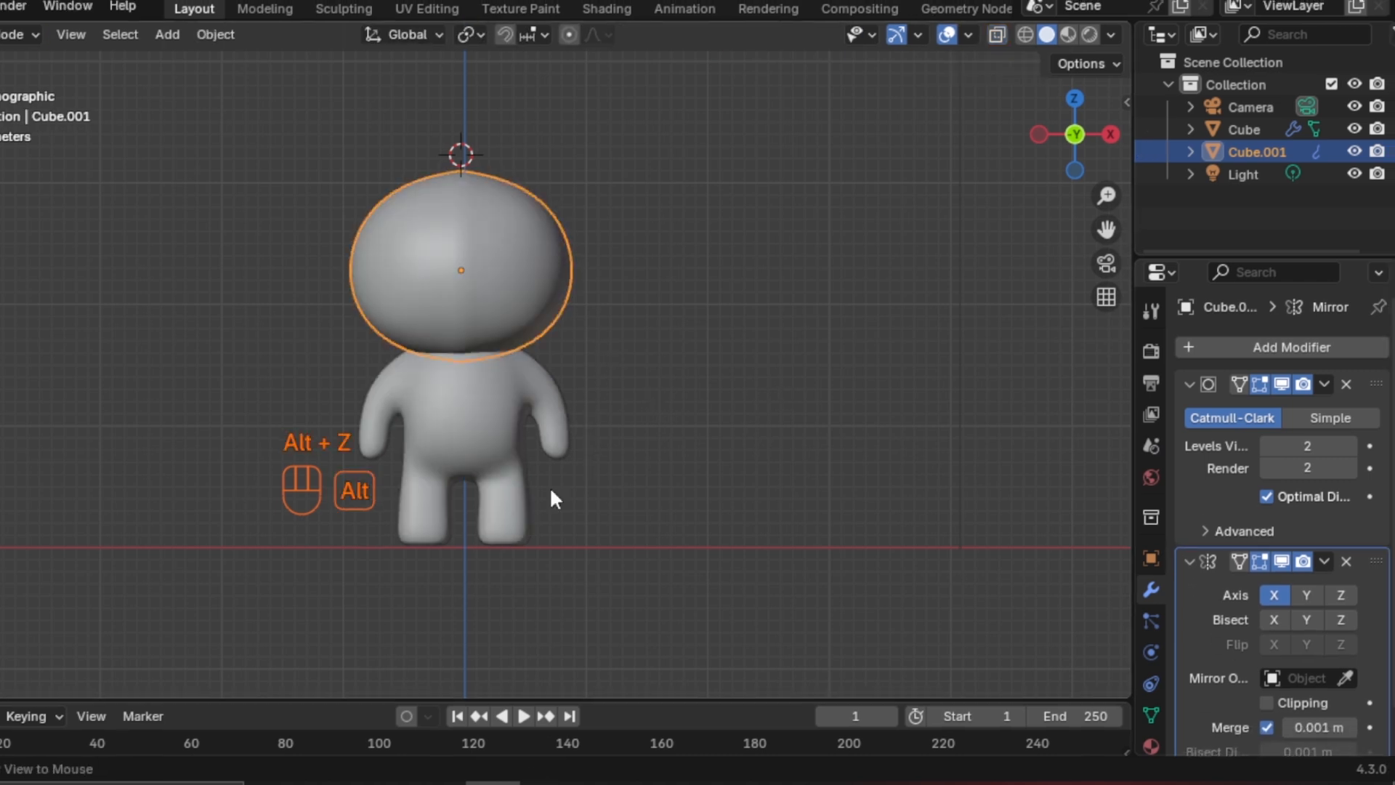
{"action": "middle_click_drag", "start_coordinate": [560, 492], "coordinate": [615, 422], "text": "shift"}
{"action": "key", "text": "alt+z"}
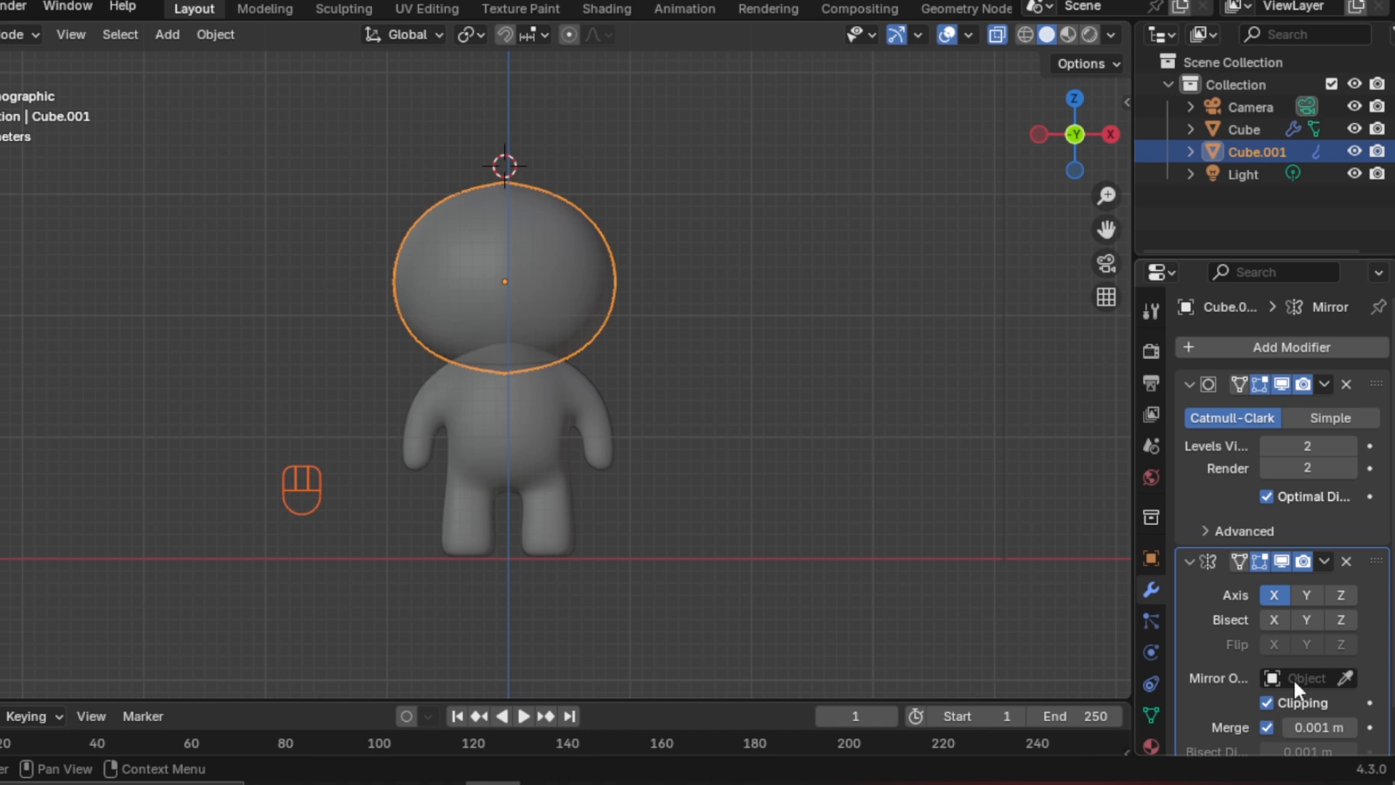
{"action": "left_click_drag", "start_coordinate": [1377, 561], "coordinate": [1351, 370]}
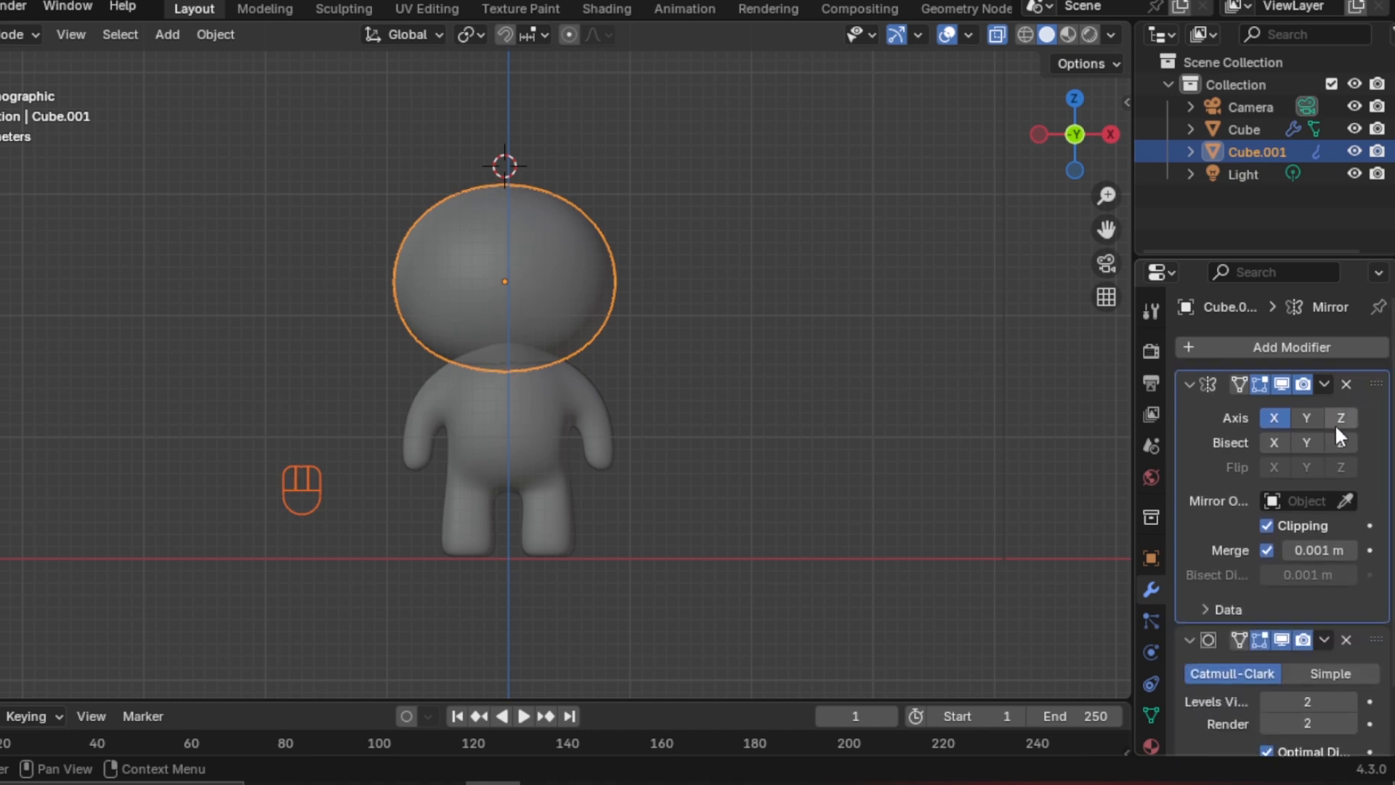
Return to Edit Mode on the head with X-ray off and display the Mirror and Subdivision results on the edit cage
{"action": "key", "text": "Tab"}
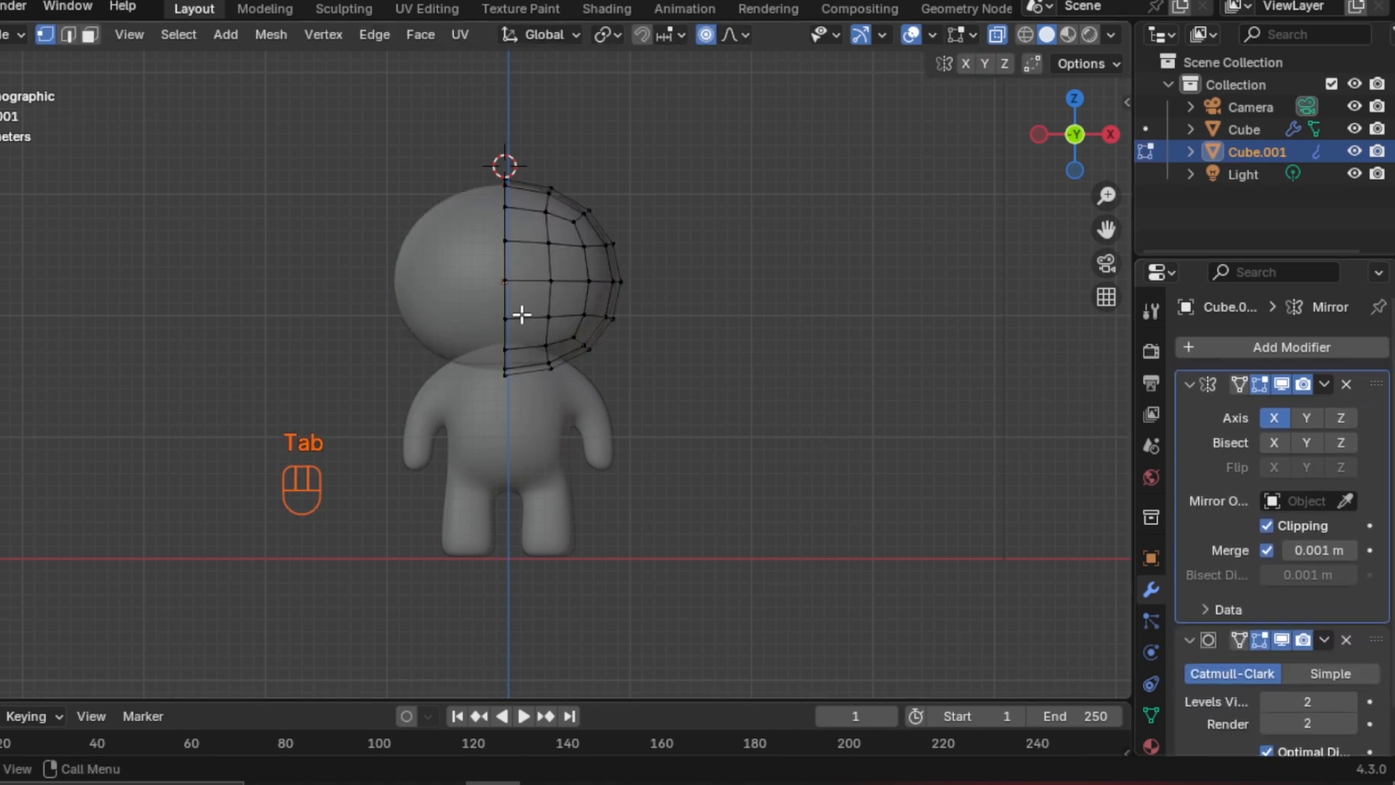
{"action": "key", "text": "alt+z"}
{"action": "middle_click_drag", "start_coordinate": [529, 334], "coordinate": [509, 354]}
{"action": "left_click", "coordinate": [1240, 640]}
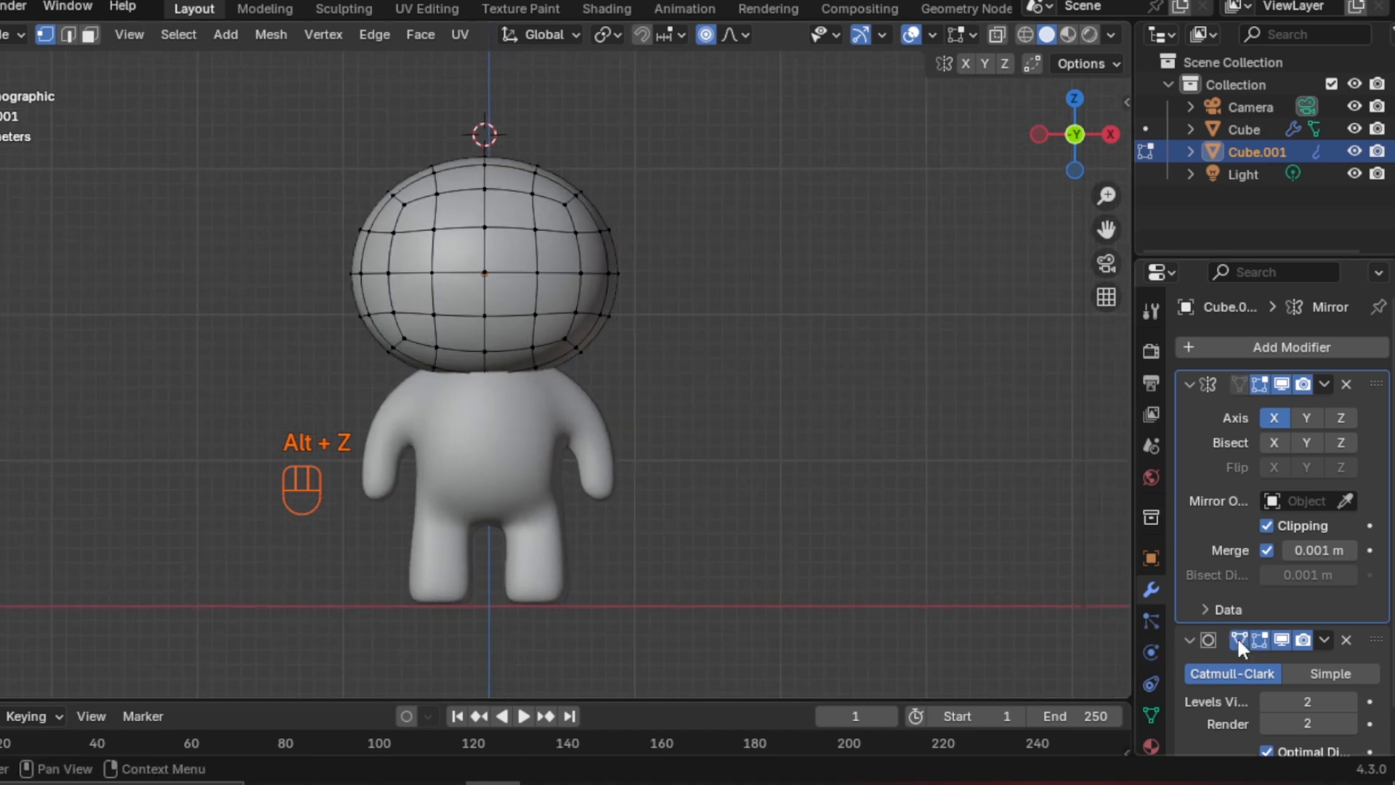
{"action": "scroll", "coordinate": [1205, 667], "scroll_direction": "down", "scroll_amount": 2}
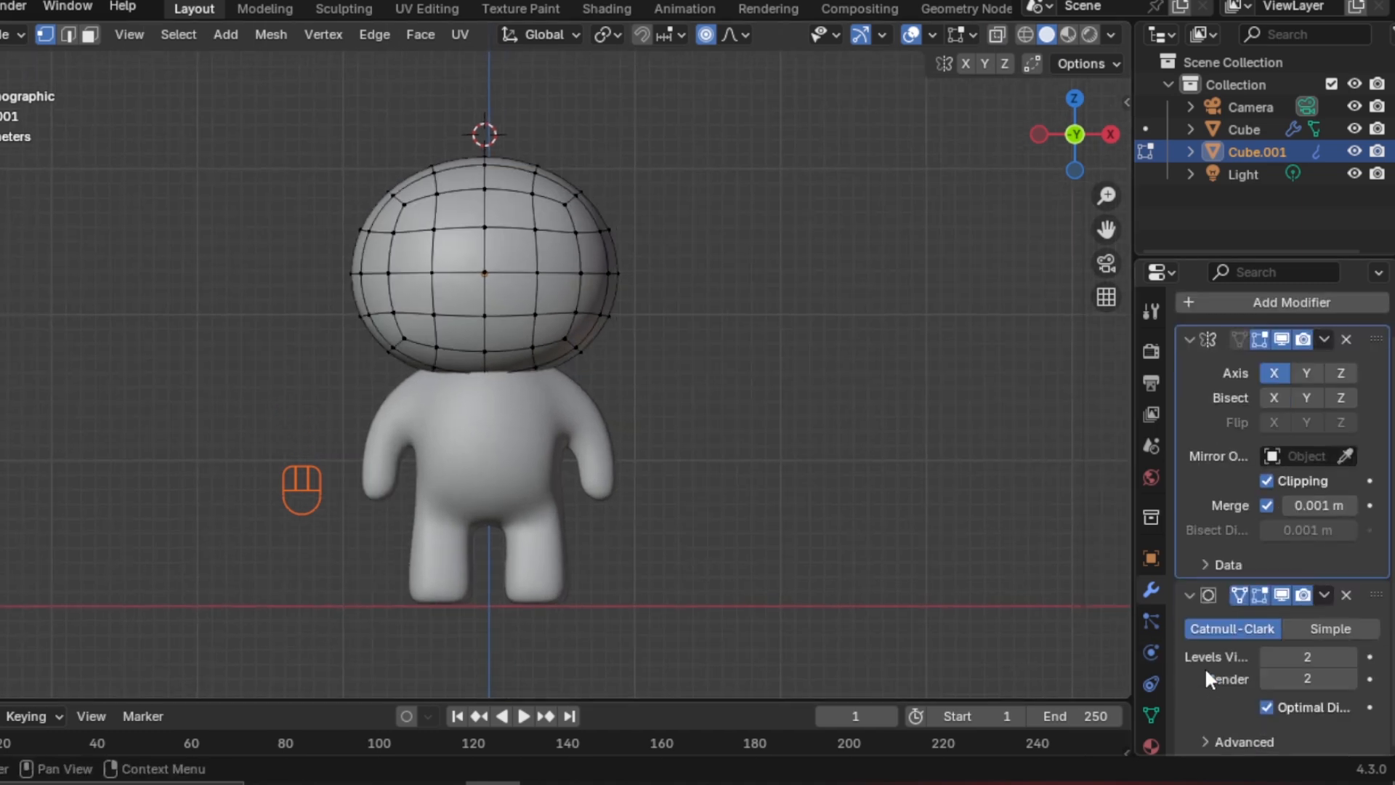
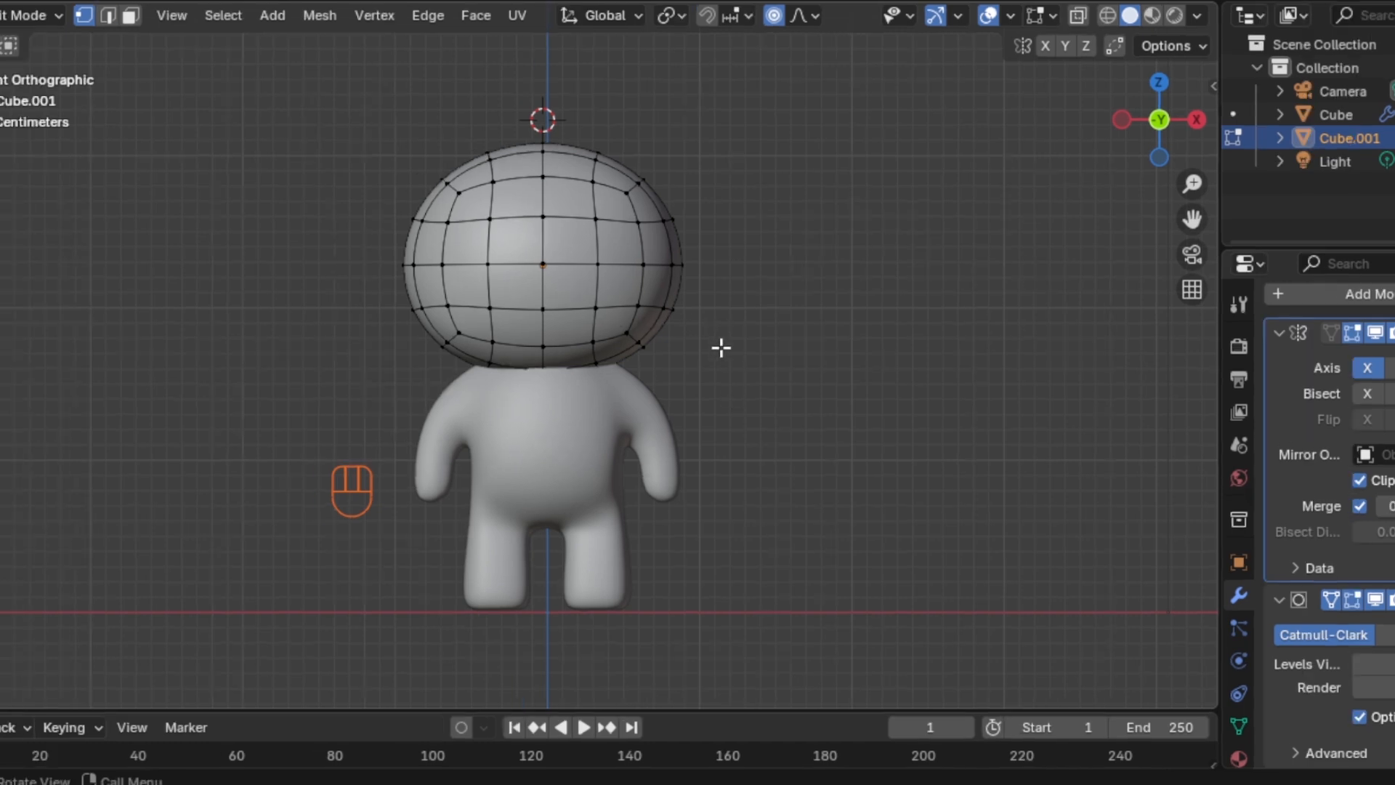
In face select mode, select the central column of faces from the middle of the face down to the head's underside
{"action": "key", "text": "3"}
{"action": "left_click", "coordinate": [566, 292]}
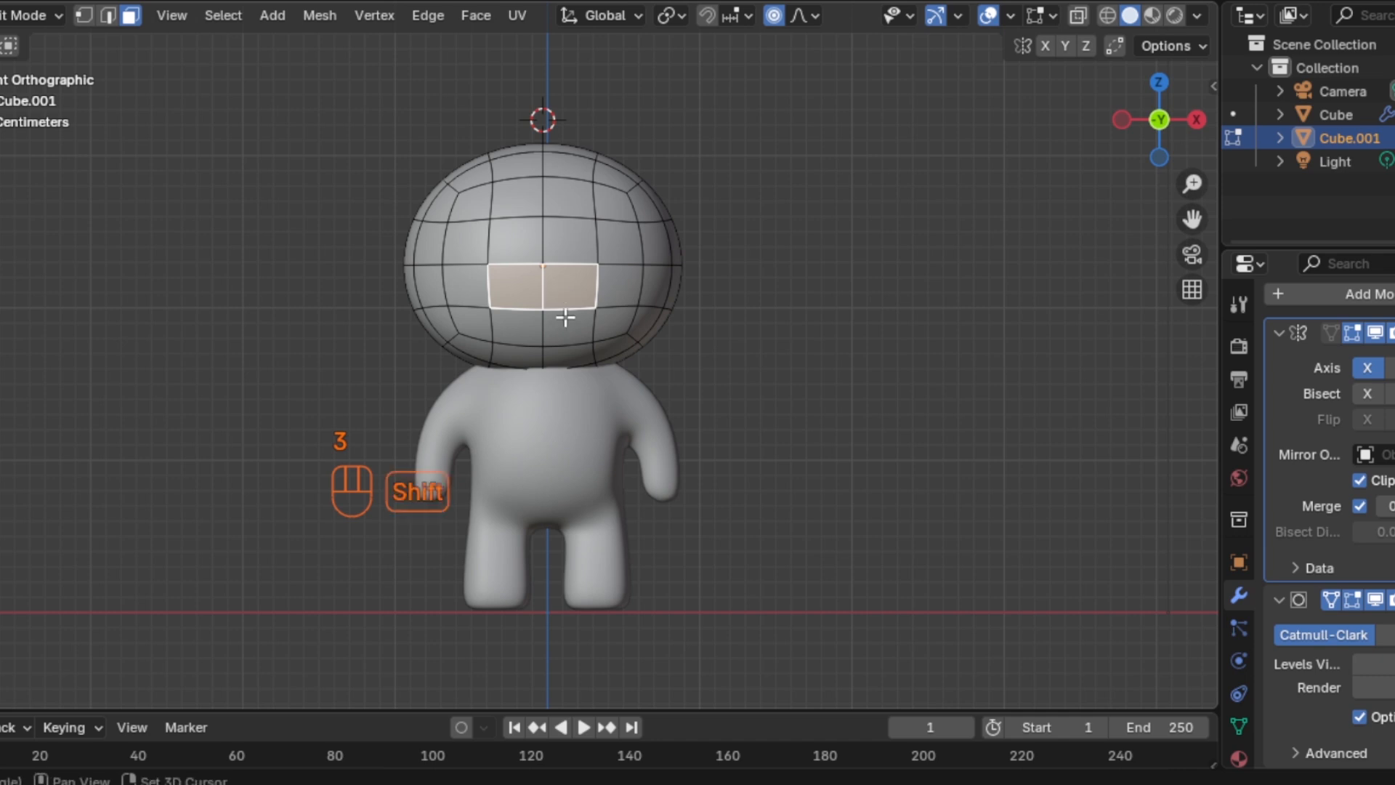
{"action": "left_click", "coordinate": [567, 327], "text": "shift"}
{"action": "left_click", "coordinate": [582, 356], "text": "shift"}
{"action": "middle_click_drag", "start_coordinate": [592, 352], "coordinate": [592, 315]}
{"action": "left_click", "coordinate": [575, 339], "text": "shift"}
{"action": "key", "text": "KP_1"}
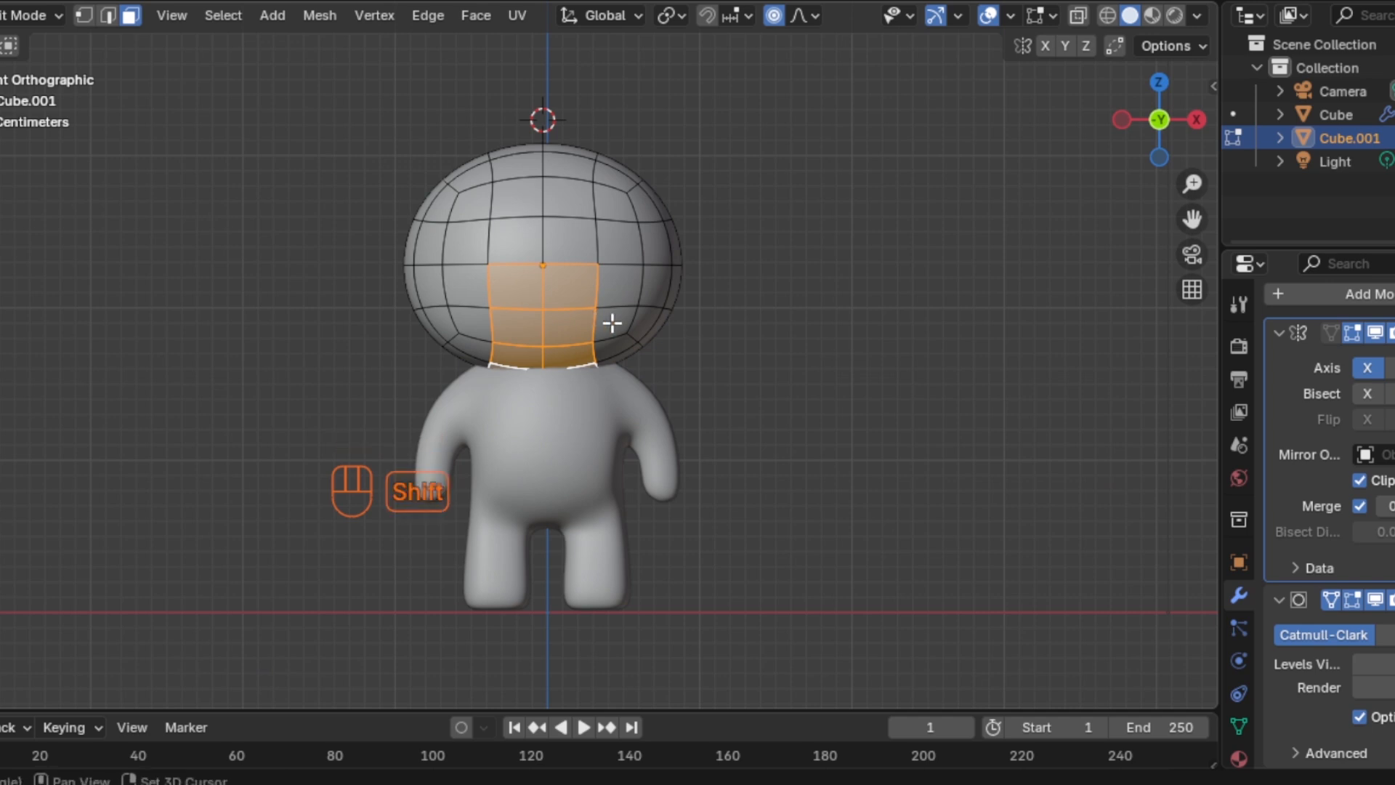
Extend the face selection sideways along the lower jaw rows on the +X side of the head
{"action": "left_click", "coordinate": [613, 322], "text": "shift"}
{"action": "left_click", "coordinate": [620, 344], "text": "shift"}
{"action": "left_click", "coordinate": [646, 331], "text": "shift"}
{"action": "left_click", "coordinate": [654, 333], "text": "shift"}
{"action": "left_click", "coordinate": [624, 349], "text": "shift"}
{"action": "left_click", "coordinate": [624, 349], "text": "shift"}
{"action": "left_click", "coordinate": [627, 354], "text": "shift"}
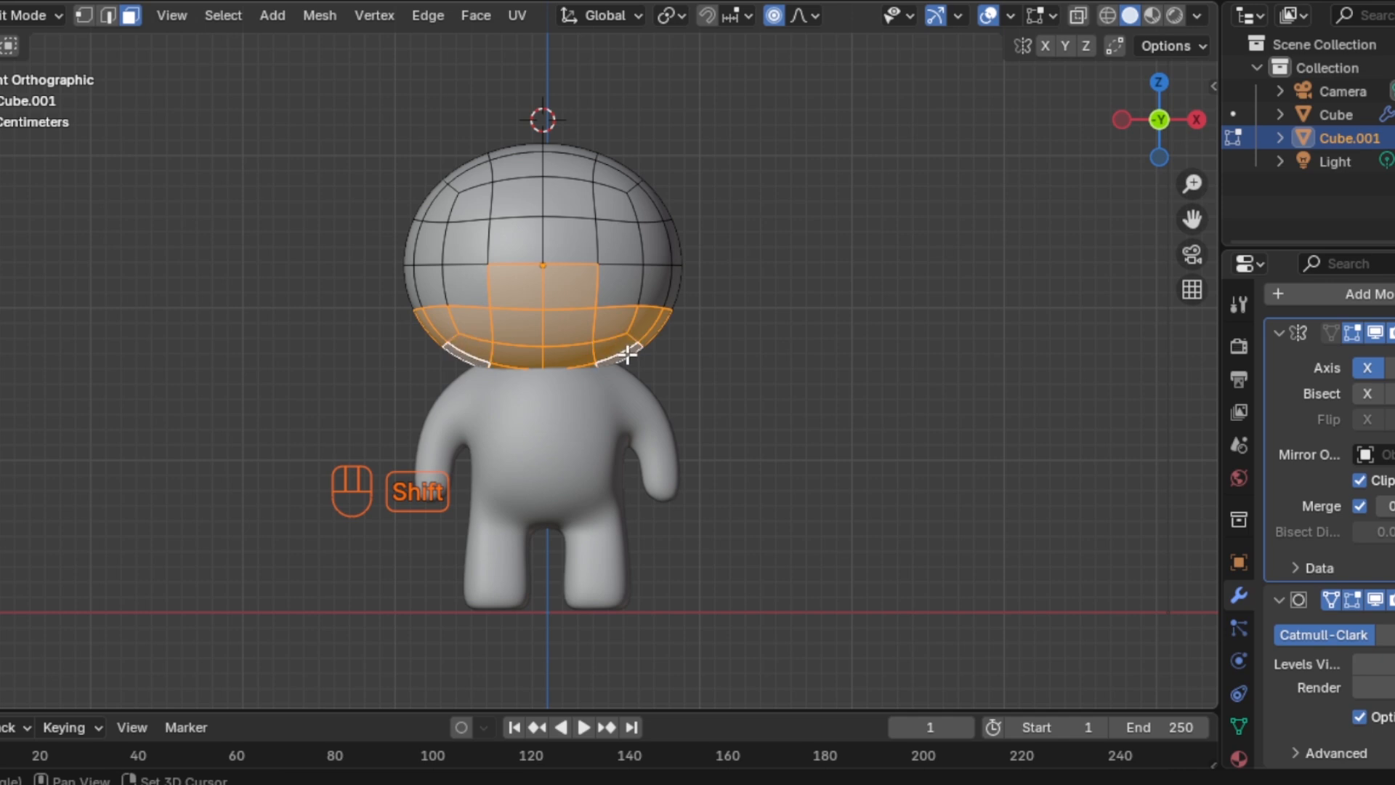
Show the modifier result on the head's edit cage and duplicate the selected lower faces in place
{"action": "key", "text": "KP_3"}
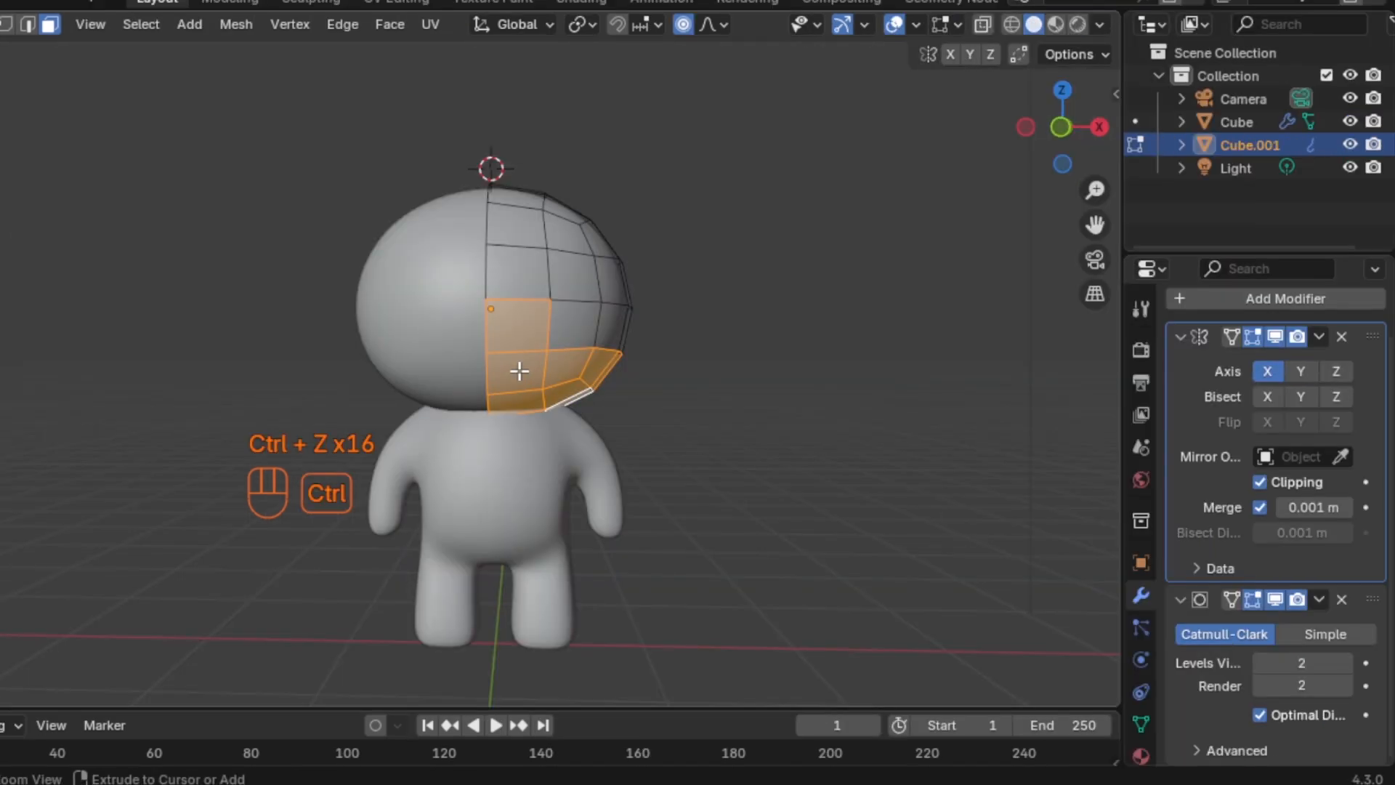
{"action": "left_click", "coordinate": [1231, 336]}
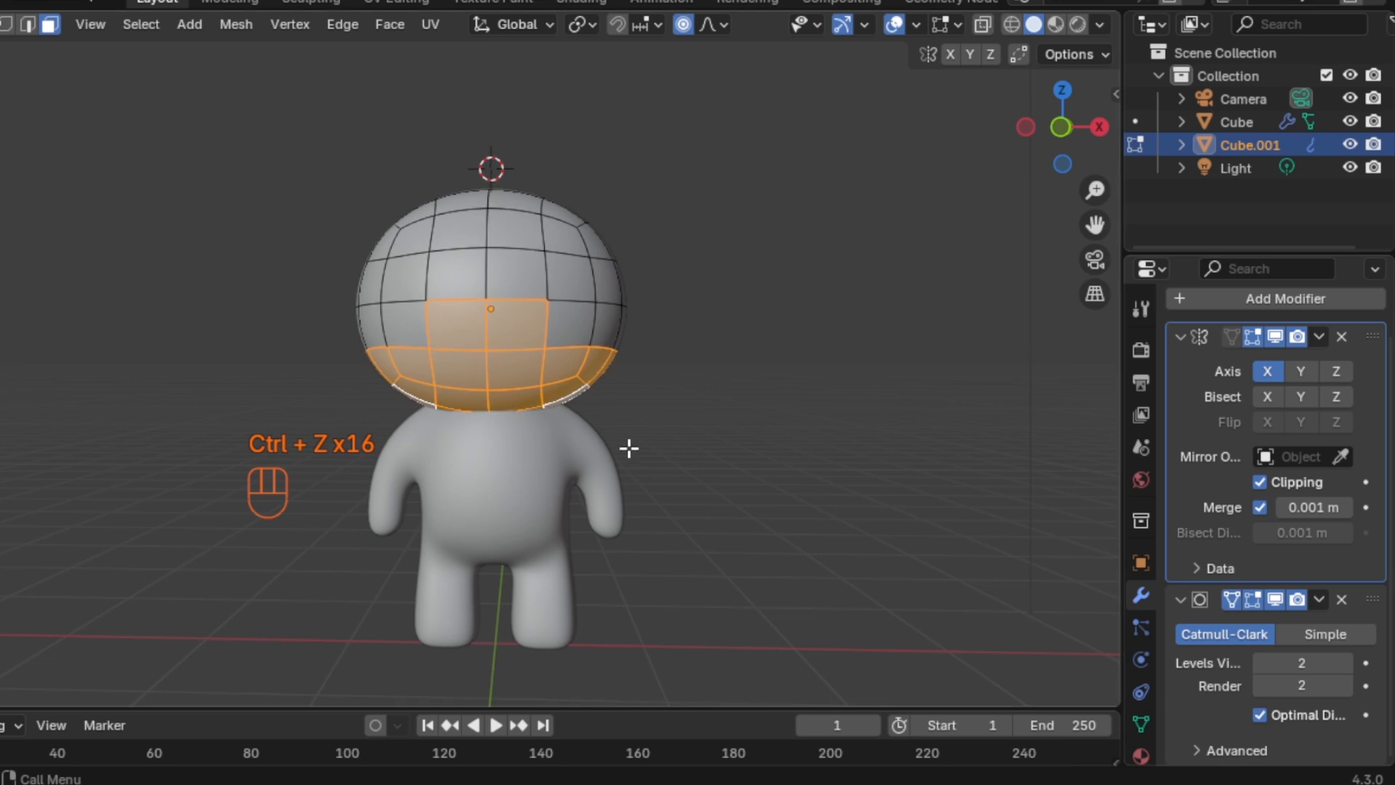
{"action": "middle_click_drag", "start_coordinate": [473, 451], "coordinate": [489, 377]}
{"action": "key", "text": "shift+d"}
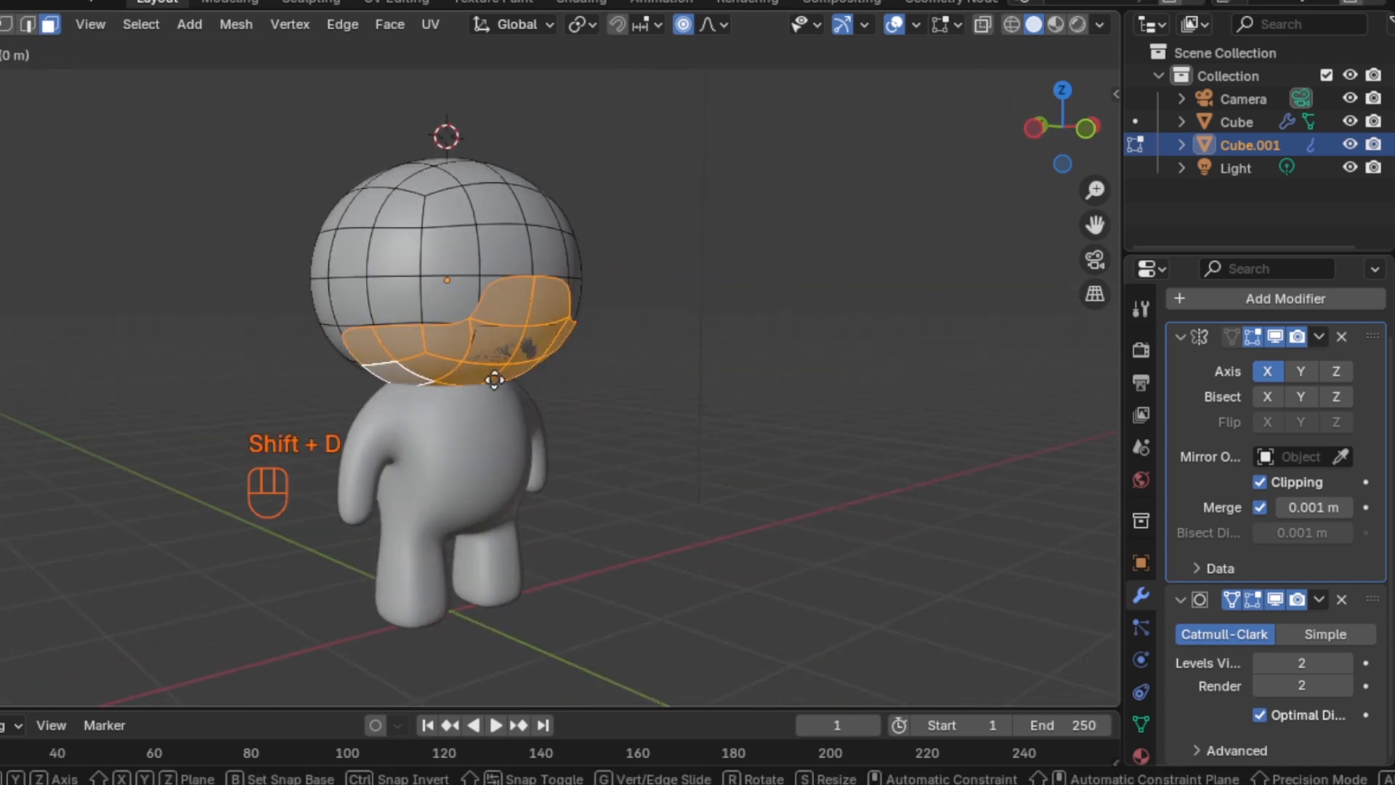
{"action": "right_click", "coordinate": [494, 379]}
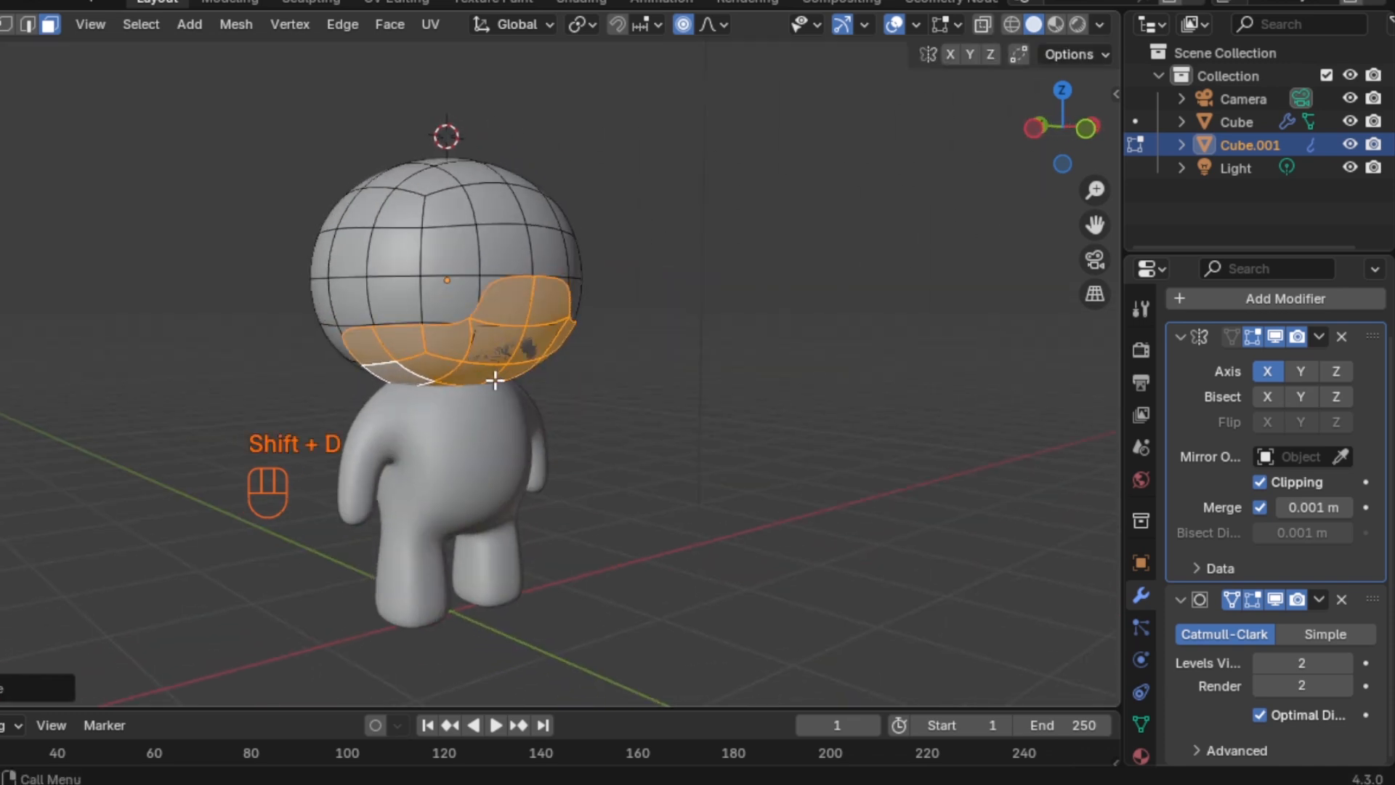
Separate the duplicated faces into their own object and select that piece in Object Mode
{"action": "key", "text": "p"}
{"action": "left_click", "coordinate": [504, 327]}
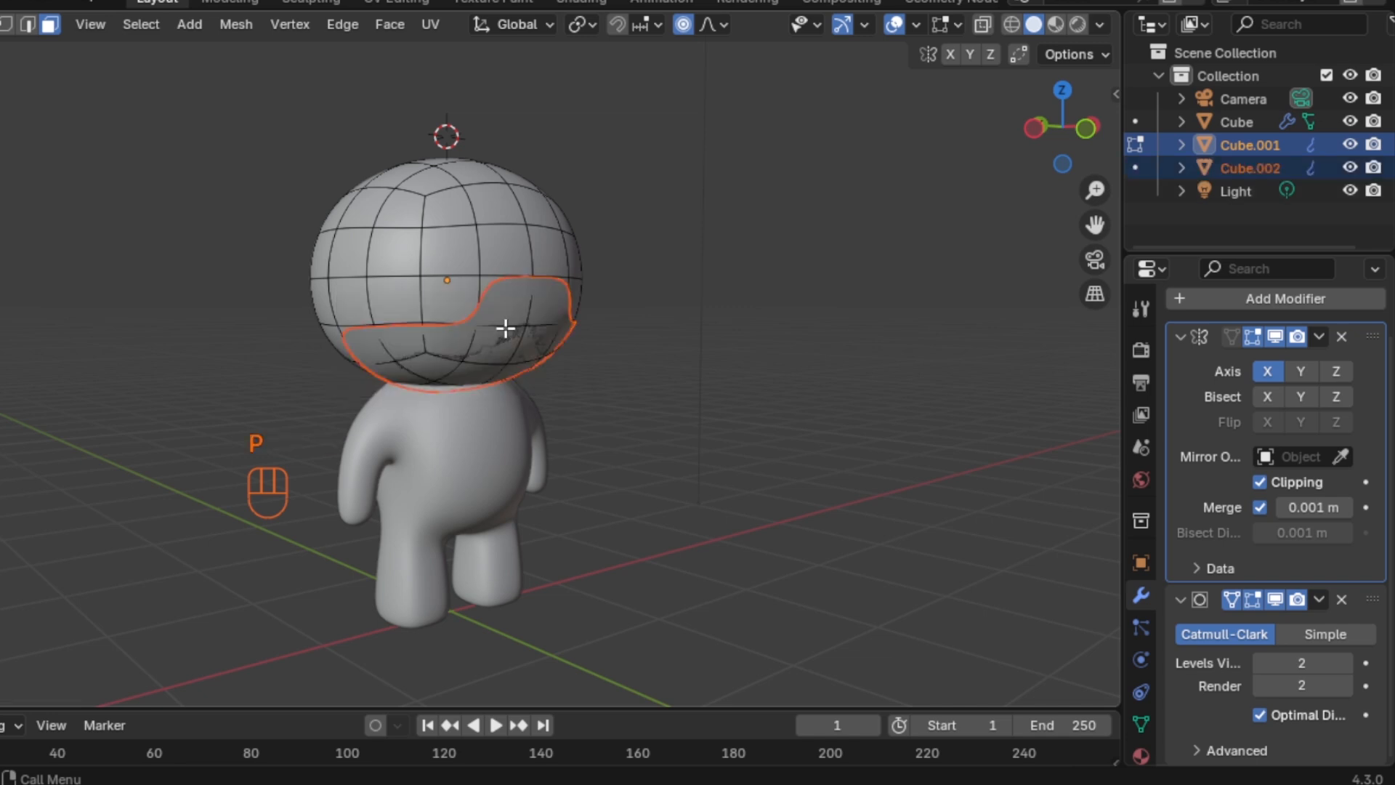
{"action": "key", "text": "Tab"}
{"action": "left_click", "coordinate": [507, 307]}
{"action": "middle_click_drag", "start_coordinate": [587, 394], "coordinate": [425, 408]}
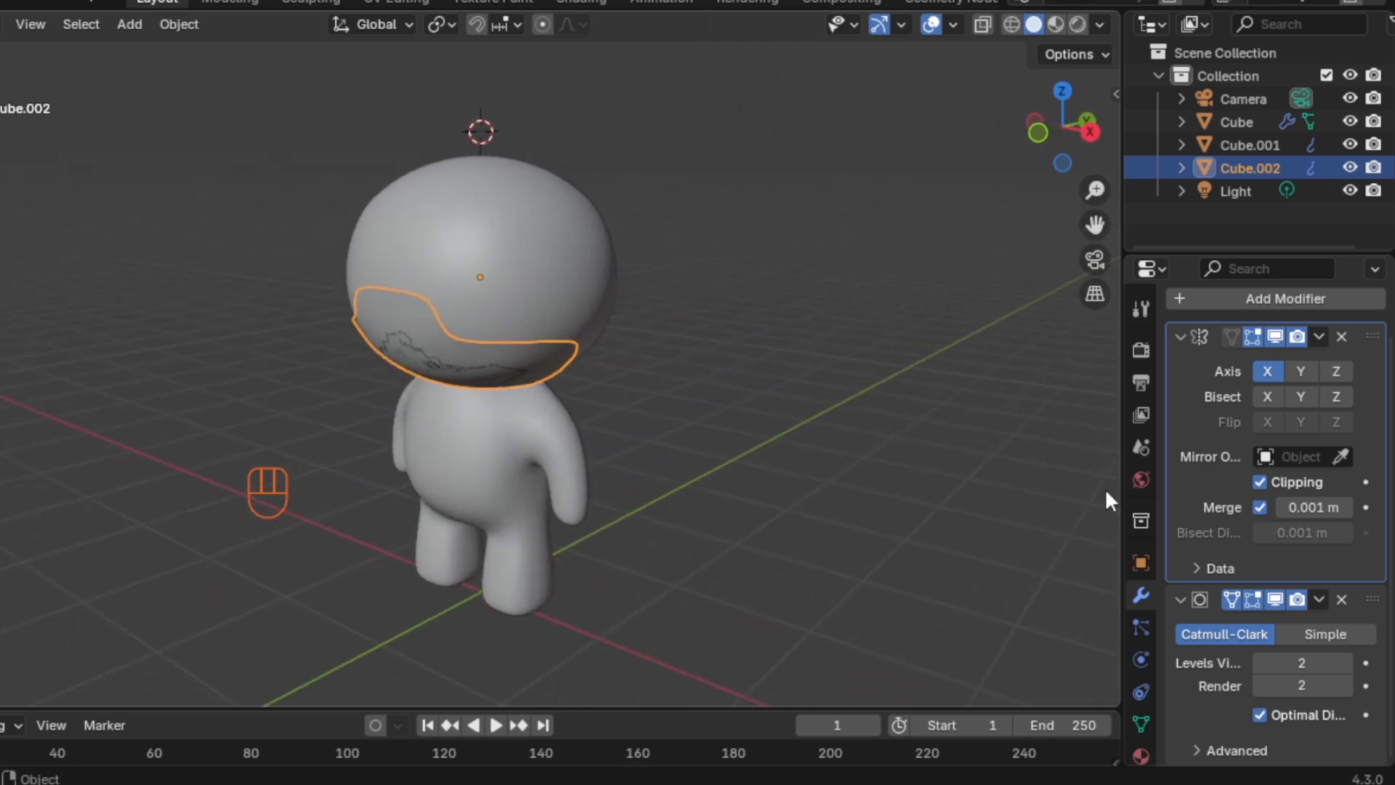
Add a Solidify modifier to the separated face piece and place it above the Subdivision modifier
{"action": "left_click", "coordinate": [1252, 297]}
{"action": "mouse_move", "coordinate": [1191, 297]}
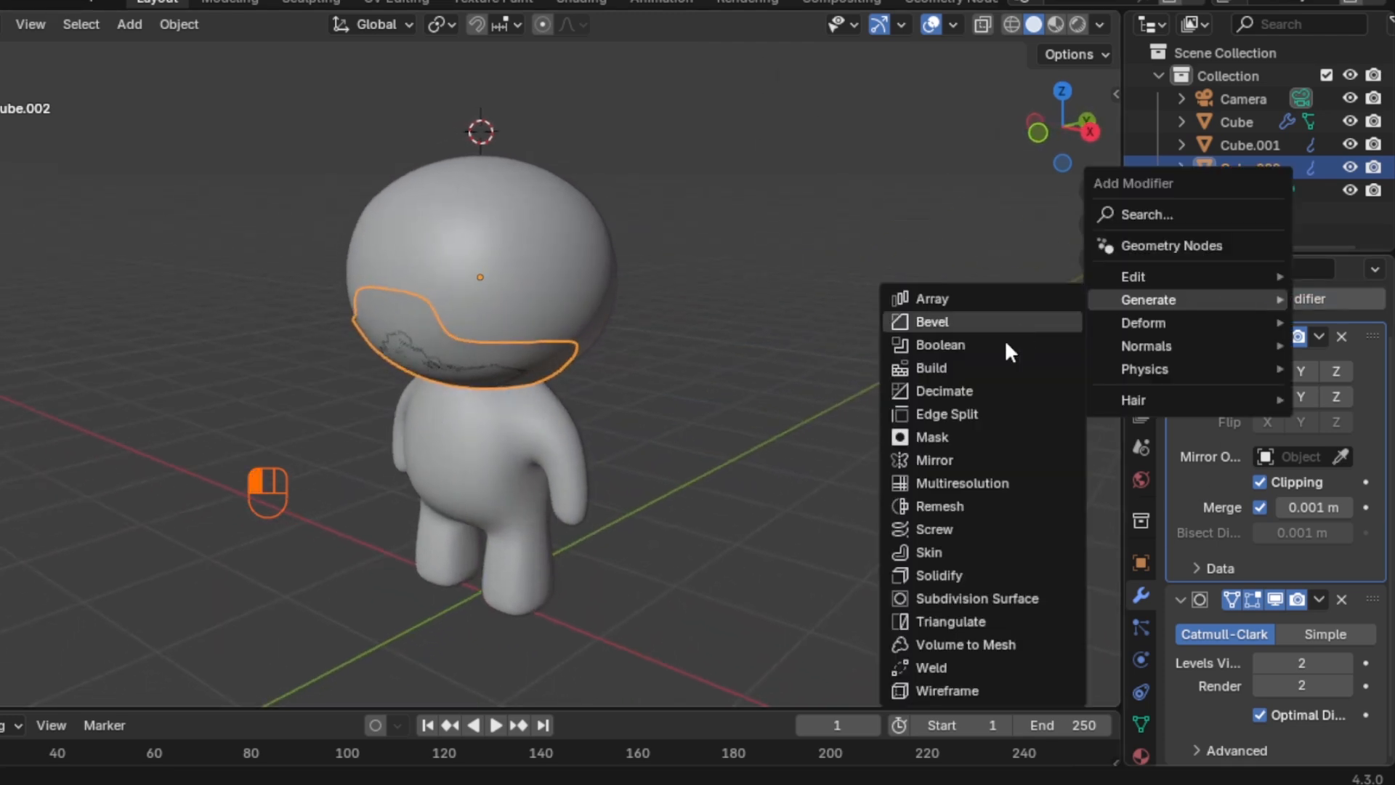
{"action": "left_click", "coordinate": [987, 568]}
{"action": "scroll", "coordinate": [1186, 693], "scroll_direction": "down", "scroll_amount": 4}
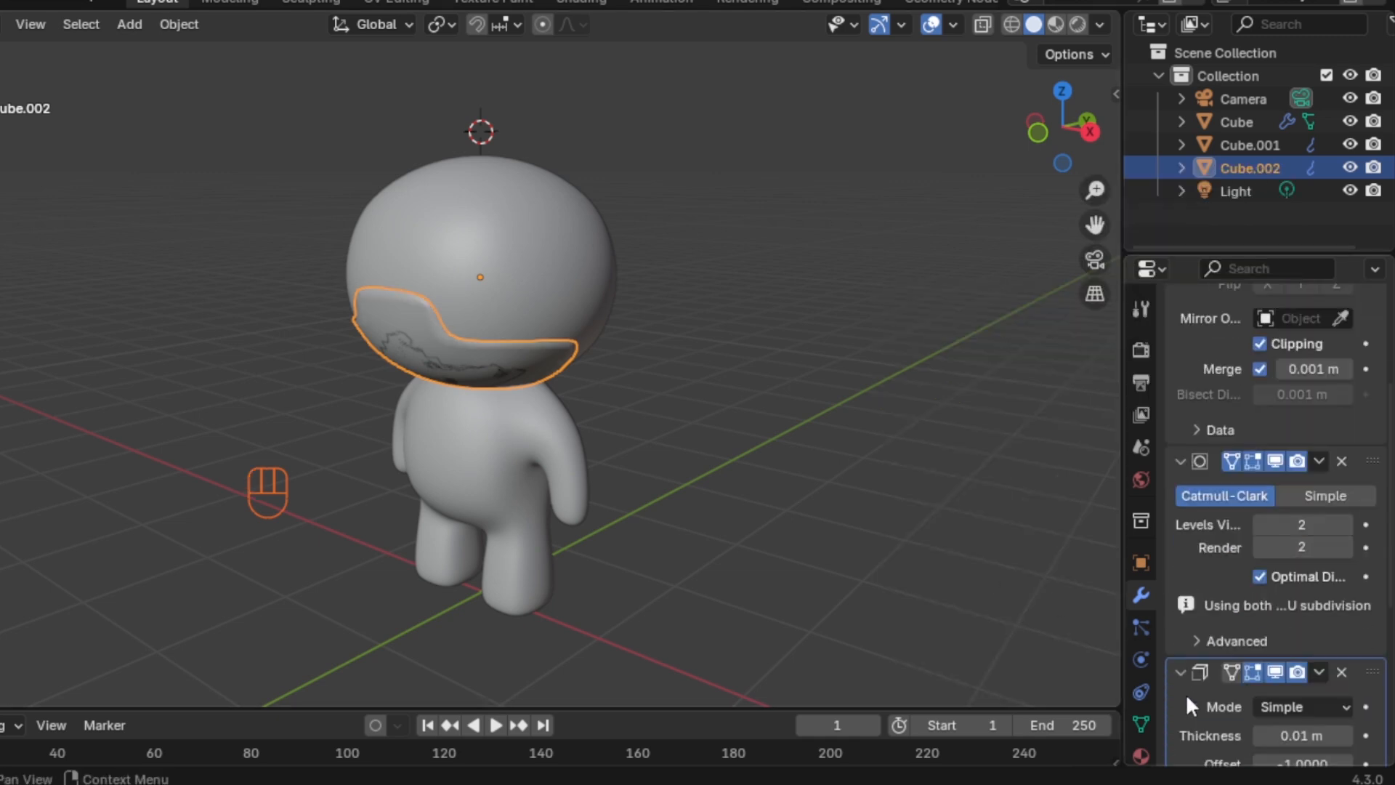
{"action": "scroll", "coordinate": [1186, 693], "scroll_direction": "down", "scroll_amount": 2}
{"action": "scroll", "coordinate": [1358, 567], "scroll_direction": "down", "scroll_amount": 2}
{"action": "scroll", "coordinate": [1356, 451], "scroll_direction": "down", "scroll_amount": 4}
{"action": "scroll", "coordinate": [1359, 500], "scroll_direction": "up", "scroll_amount": 4}
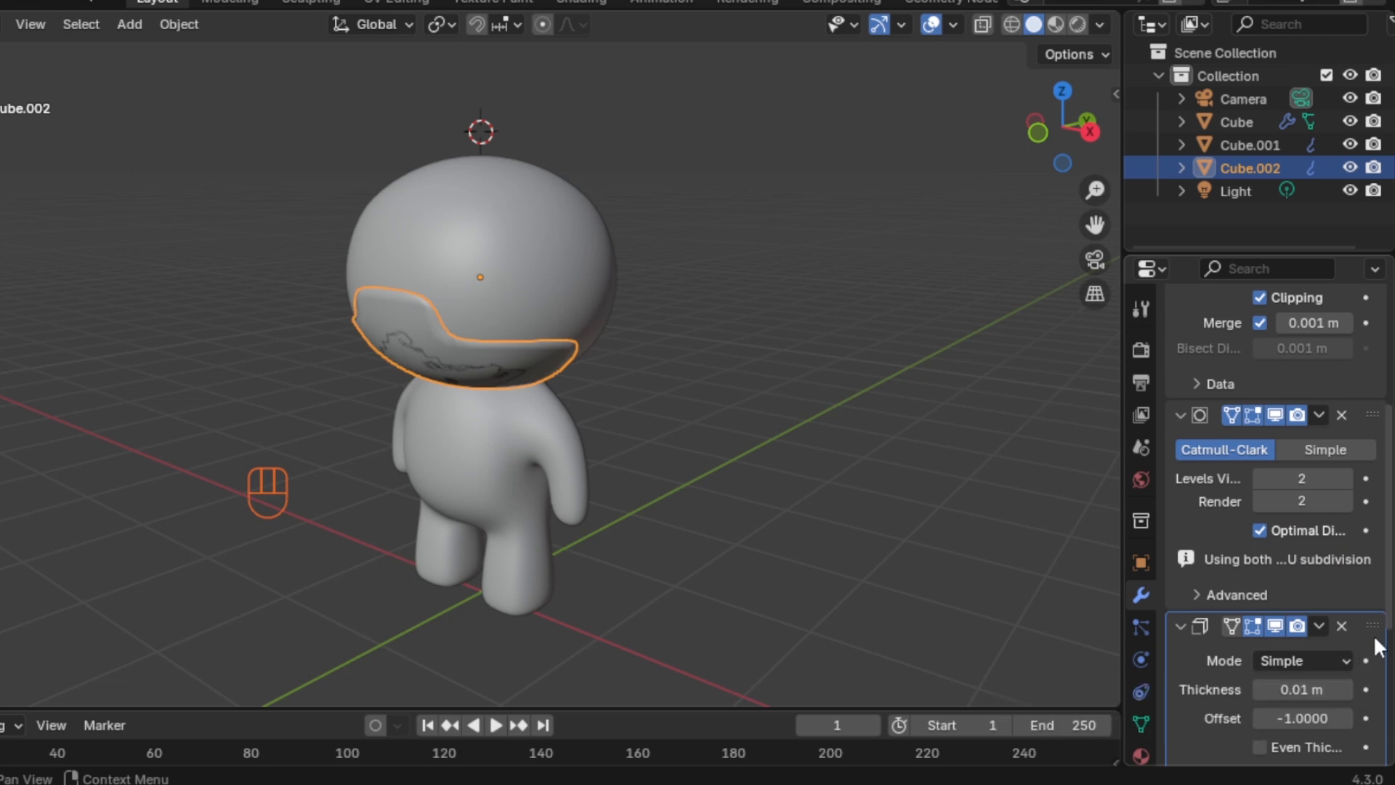
{"action": "left_click_drag", "start_coordinate": [1372, 626], "coordinate": [1352, 399]}
{"action": "scroll", "coordinate": [1192, 583], "scroll_direction": "down", "scroll_amount": 6}
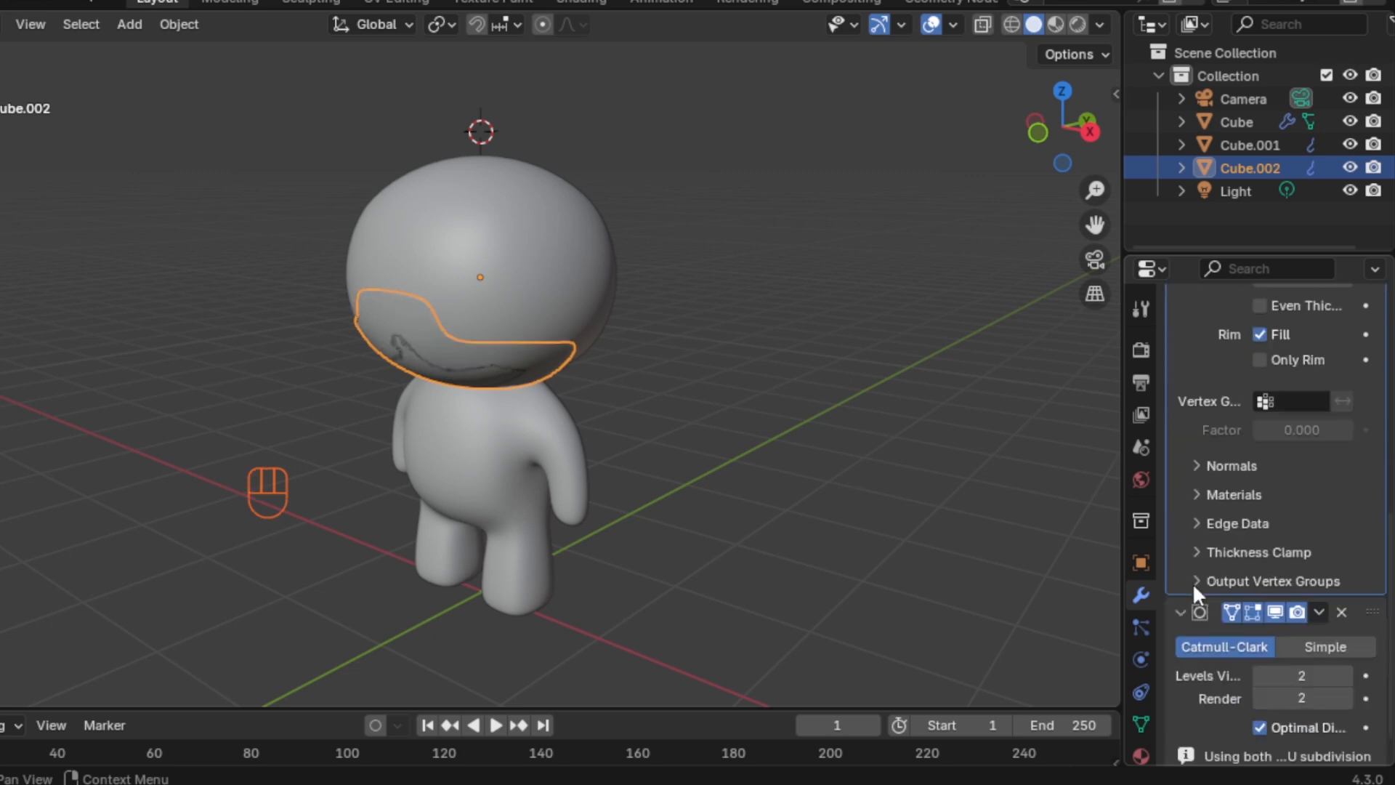
Set the Solidify thickness of the face piece to -0.02 m
{"action": "scroll", "coordinate": [1189, 668], "scroll_direction": "up", "scroll_amount": 9}
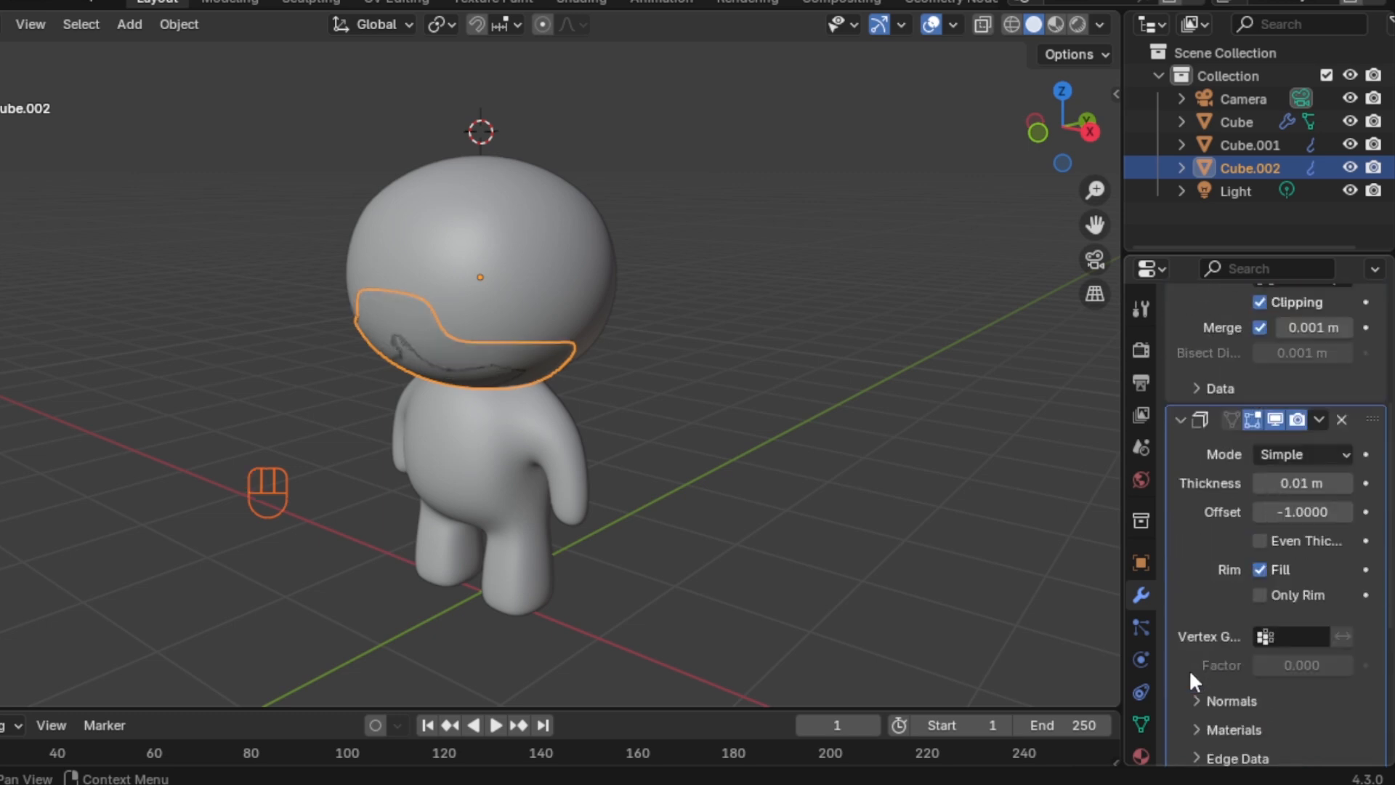
{"action": "scroll", "coordinate": [1189, 668], "scroll_direction": "down", "scroll_amount": 3}
{"action": "left_click", "coordinate": [1303, 483]}
{"action": "type", "text": "-0.0"}
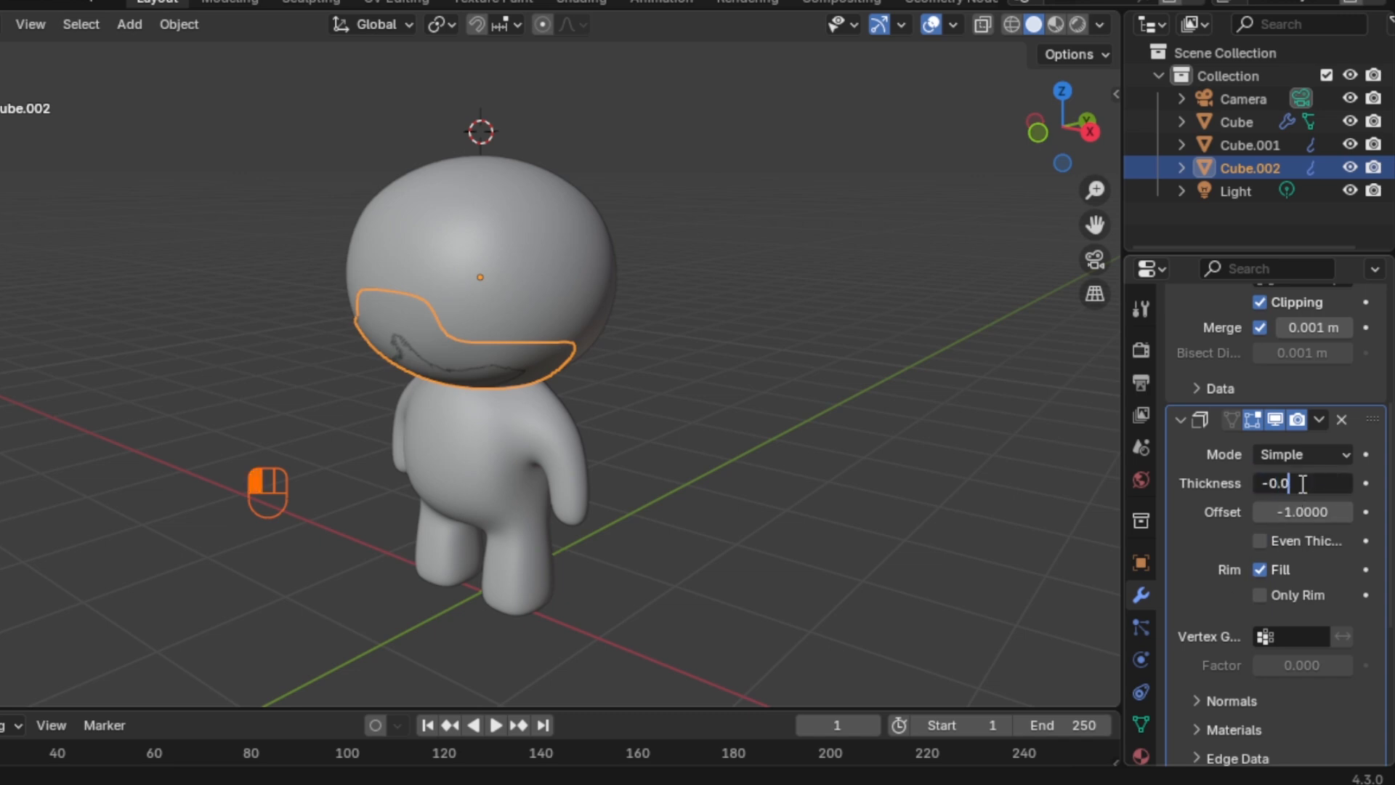
{"action": "type", "text": "2"}
{"action": "key", "text": "Return"}
In Edit Mode on the face piece, move the vertices at its side ends about 0.012 m along X
{"action": "left_click", "coordinate": [778, 461]}
{"action": "middle_click_drag", "start_coordinate": [777, 461], "coordinate": [388, 390]}
{"action": "left_click", "coordinate": [483, 408]}
{"action": "scroll", "coordinate": [464, 392], "scroll_direction": "up", "scroll_amount": 6}
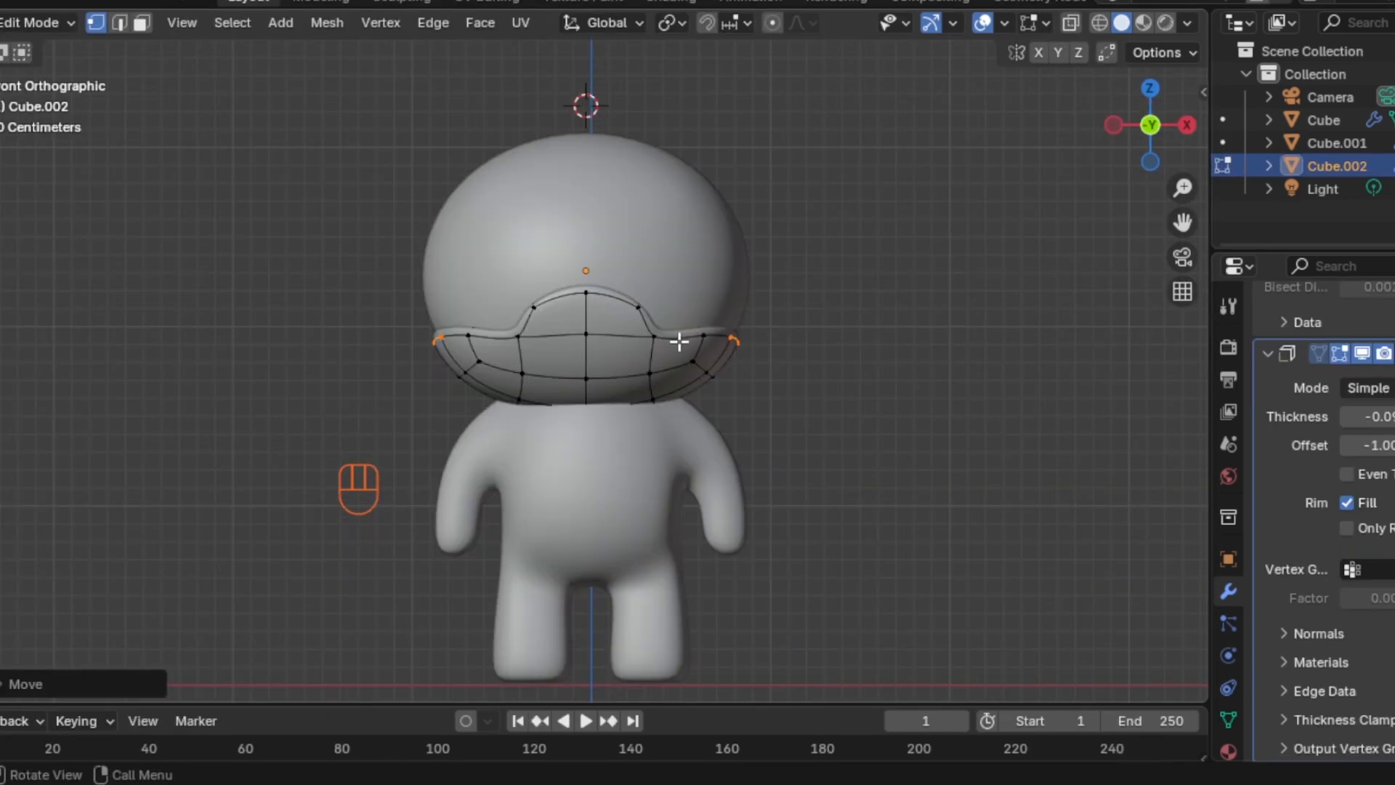
{"action": "middle_click_drag", "start_coordinate": [678, 337], "coordinate": [597, 508]}
{"action": "middle_click_drag", "start_coordinate": [625, 462], "coordinate": [760, 451]}
{"action": "key", "text": "g"}
{"action": "key", "text": "x"}
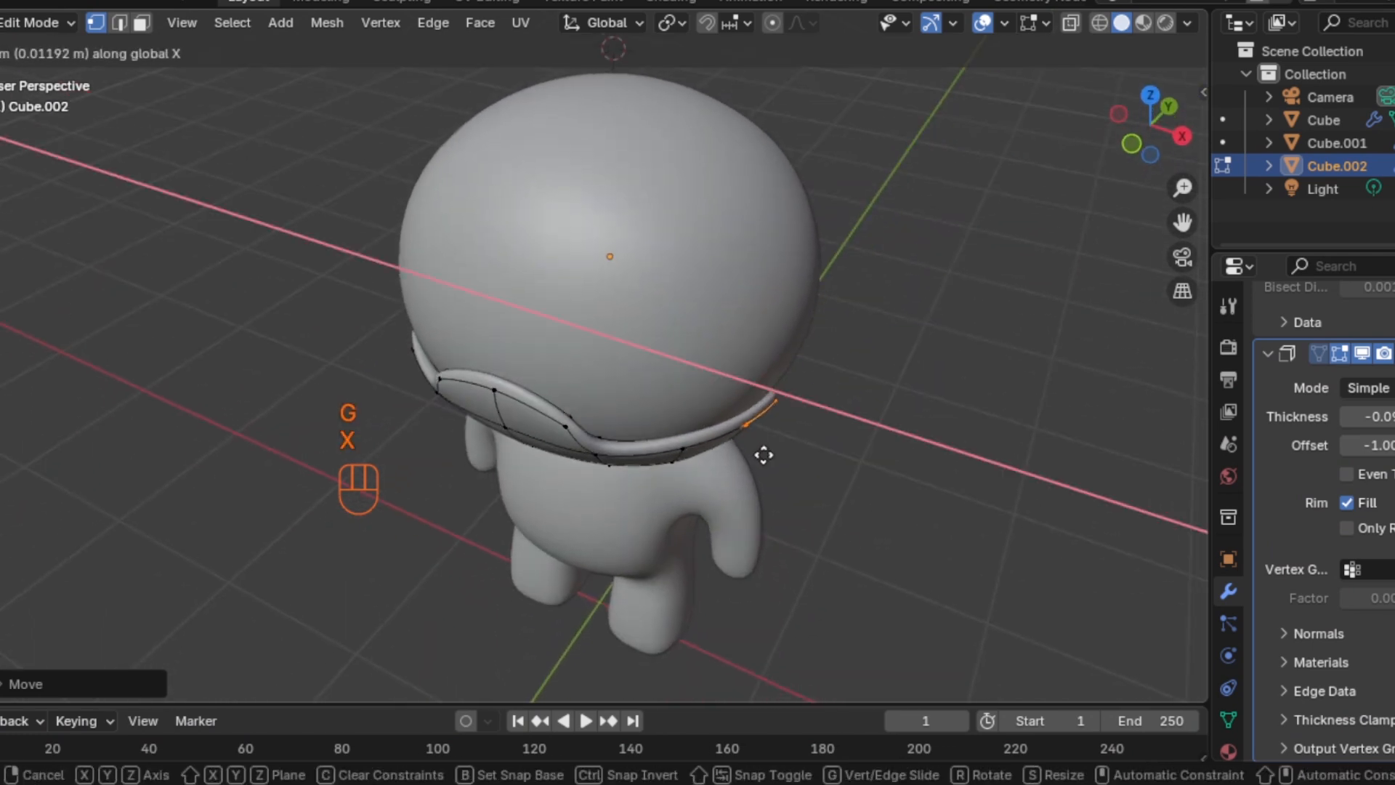
{"action": "left_click", "coordinate": [764, 455]}
Adjust the rim's fit by moving the upper corner vertices of the raised centre, and the rim vertices beside them, slightly along Y
{"action": "middle_click_drag", "start_coordinate": [569, 423], "coordinate": [636, 528]}
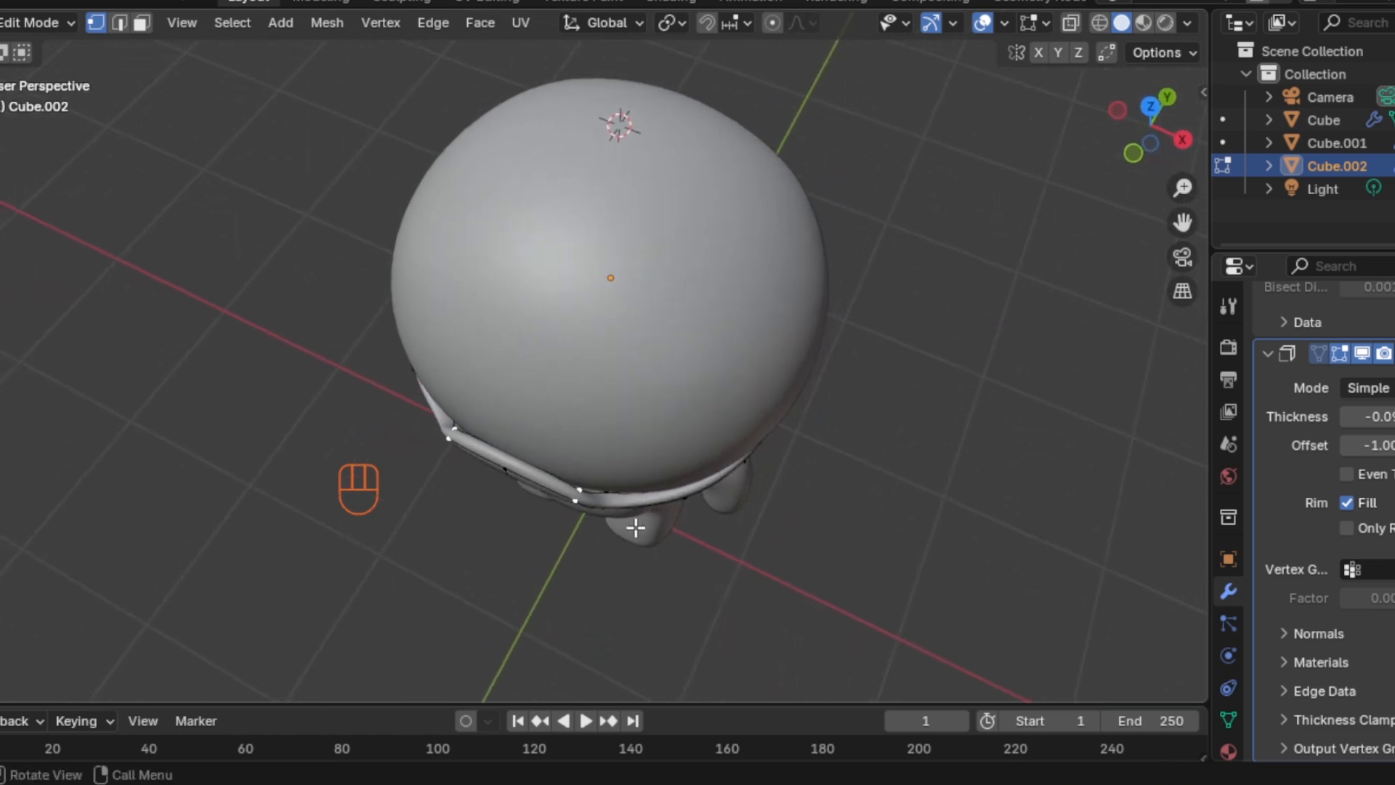
{"action": "key", "text": "g"}
{"action": "key", "text": "y"}
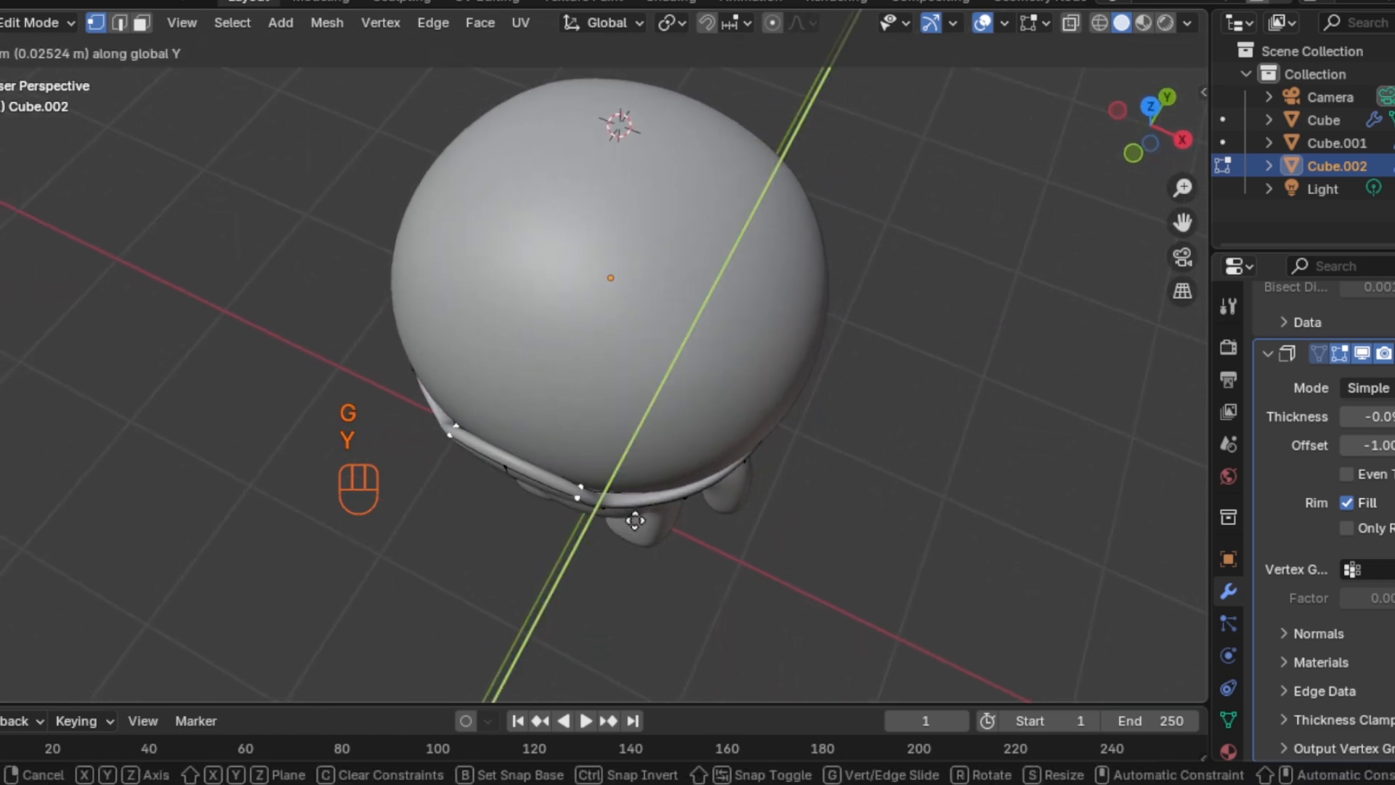
{"action": "left_click", "coordinate": [638, 526]}
{"action": "middle_click_drag", "start_coordinate": [638, 526], "coordinate": [634, 469]}
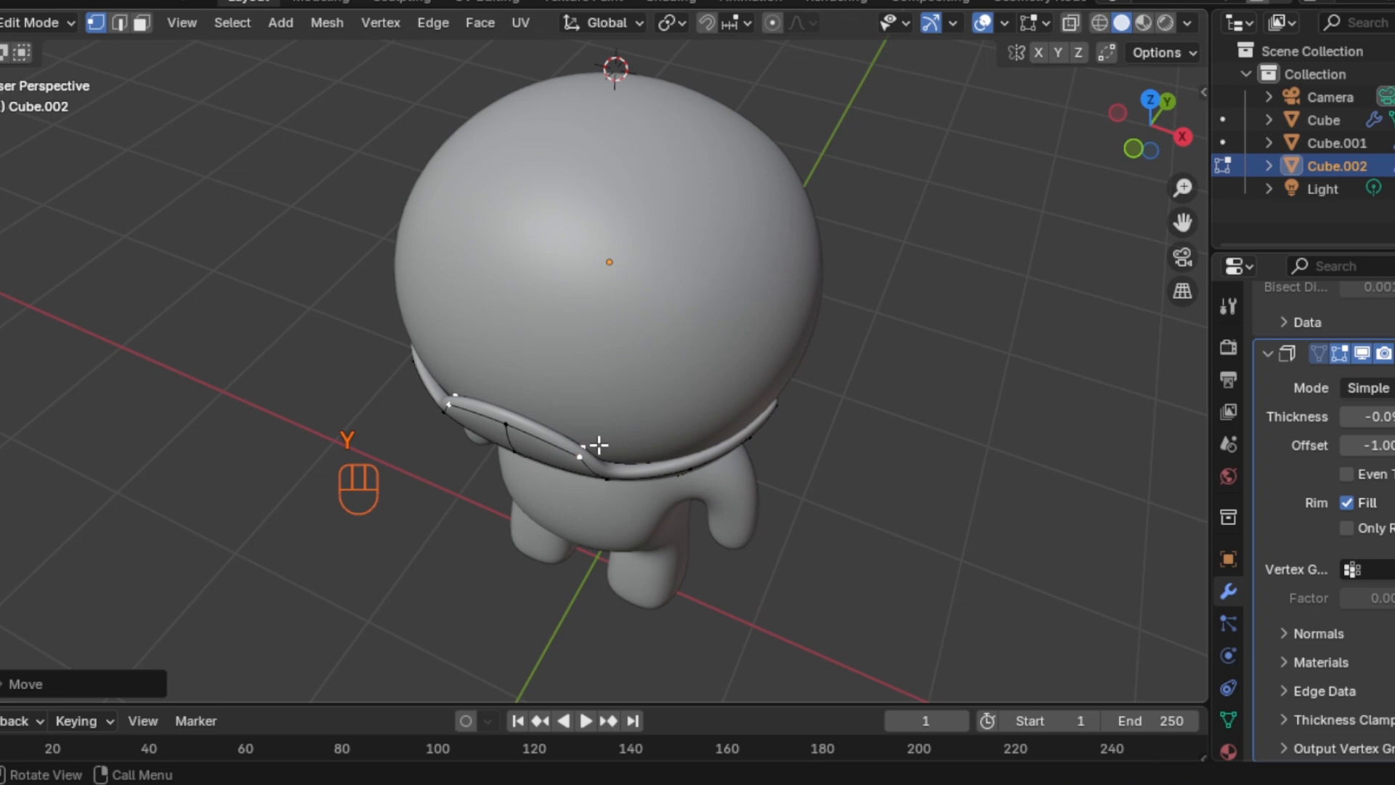
{"action": "left_click_drag", "start_coordinate": [598, 444], "coordinate": [629, 493]}
{"action": "key", "text": "y"}
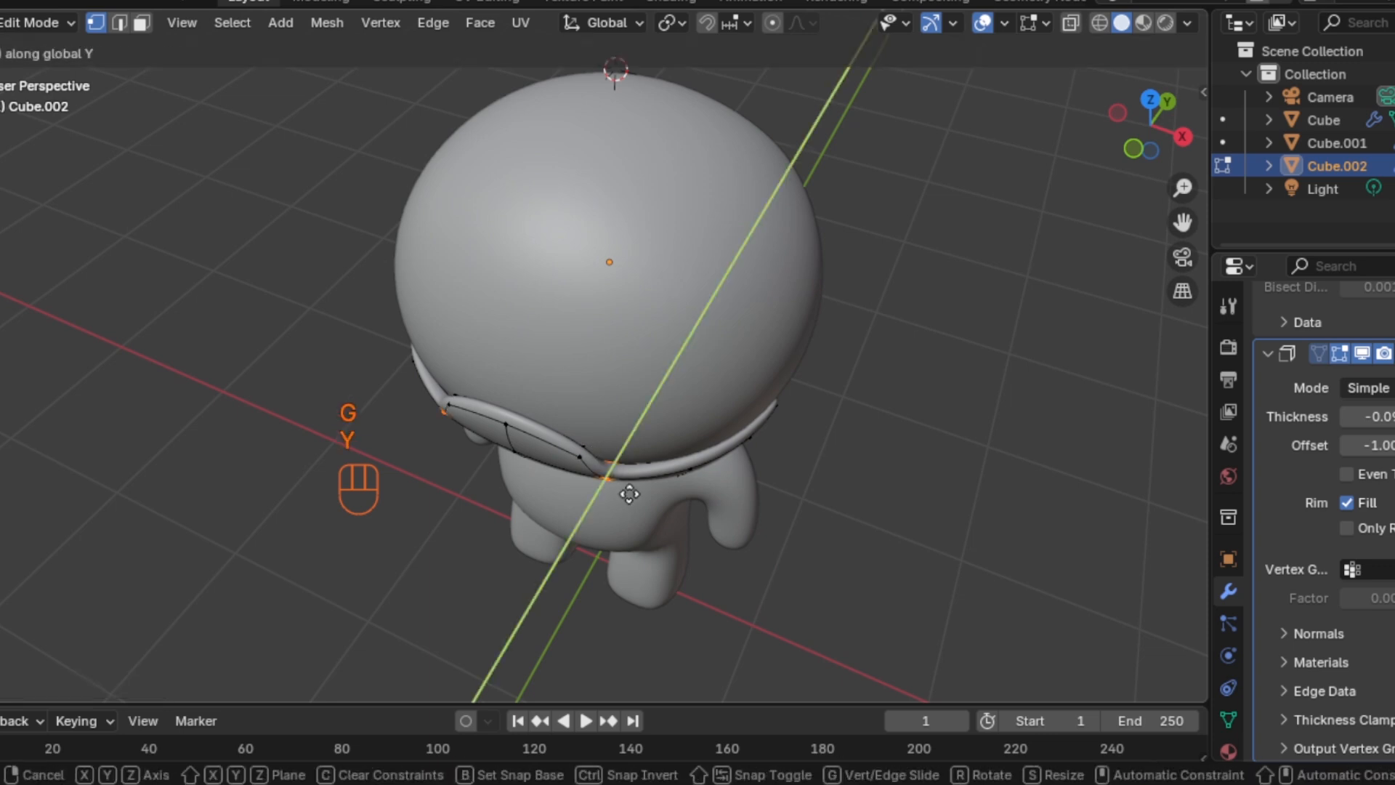
{"action": "left_click", "coordinate": [630, 487]}
Move the vertex at the side of the face piece's rim slightly along X and fine-tune its position freely
{"action": "middle_click_drag", "start_coordinate": [630, 488], "coordinate": [554, 516]}
{"action": "key", "text": "g"}
{"action": "key", "text": "x"}
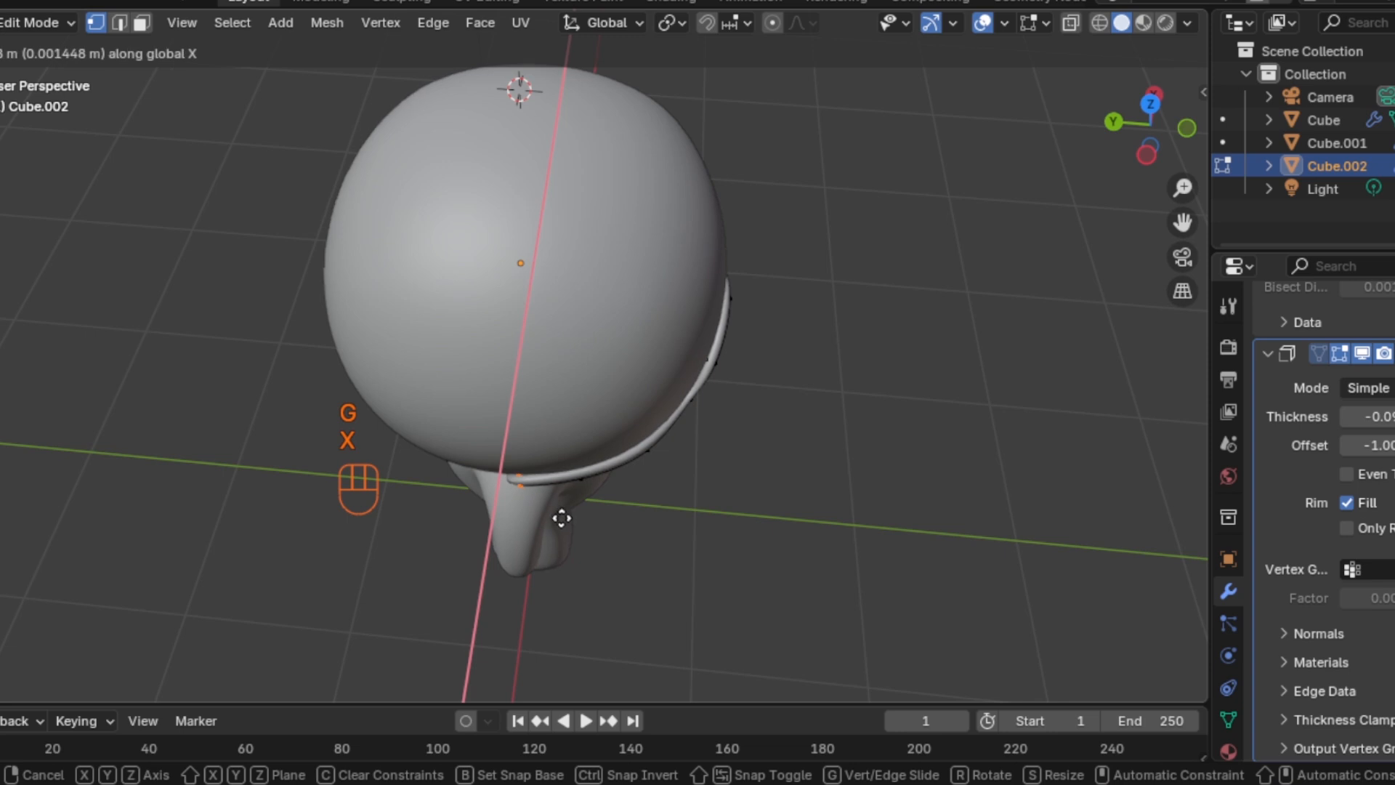
{"action": "left_click", "coordinate": [567, 520]}
{"action": "middle_click_drag", "start_coordinate": [570, 521], "coordinate": [636, 545]}
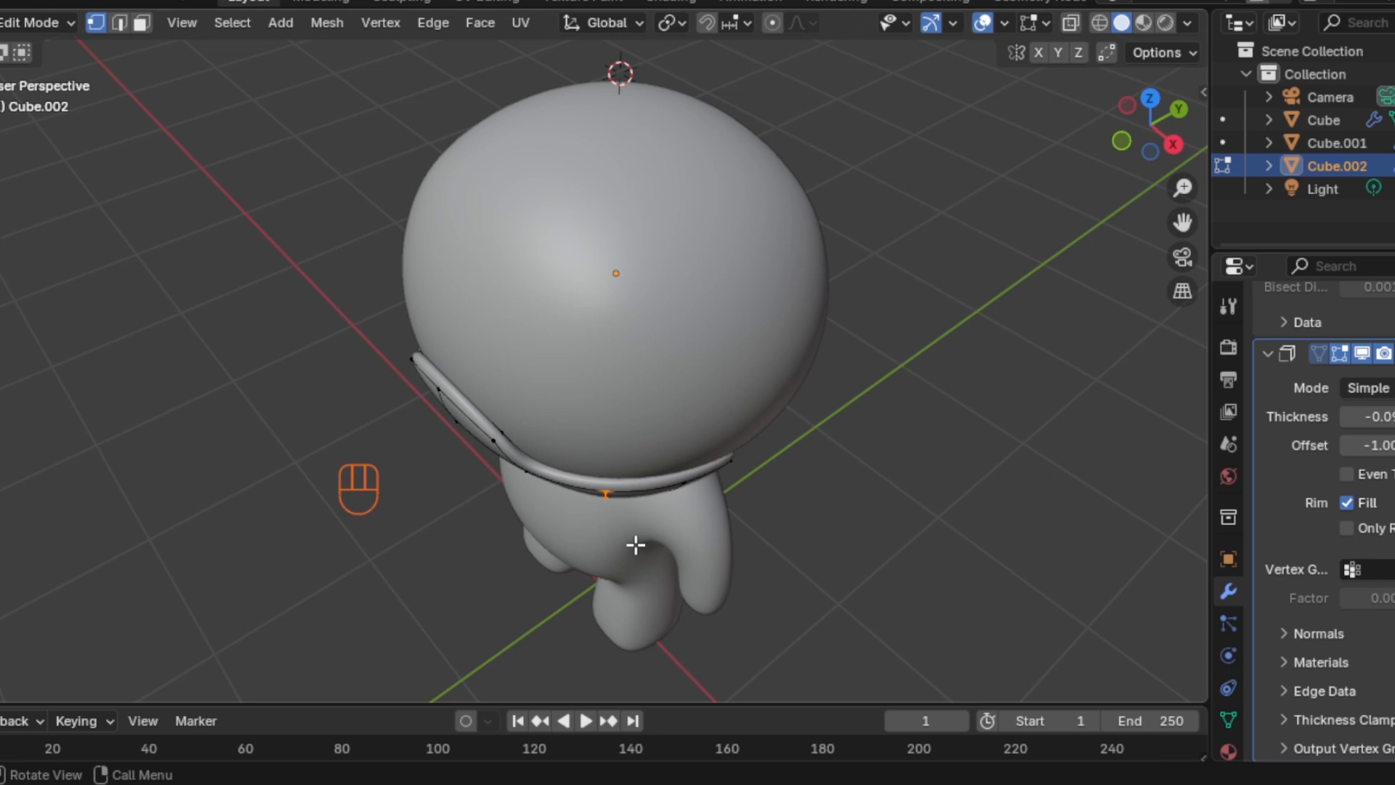
{"action": "key", "text": "g"}
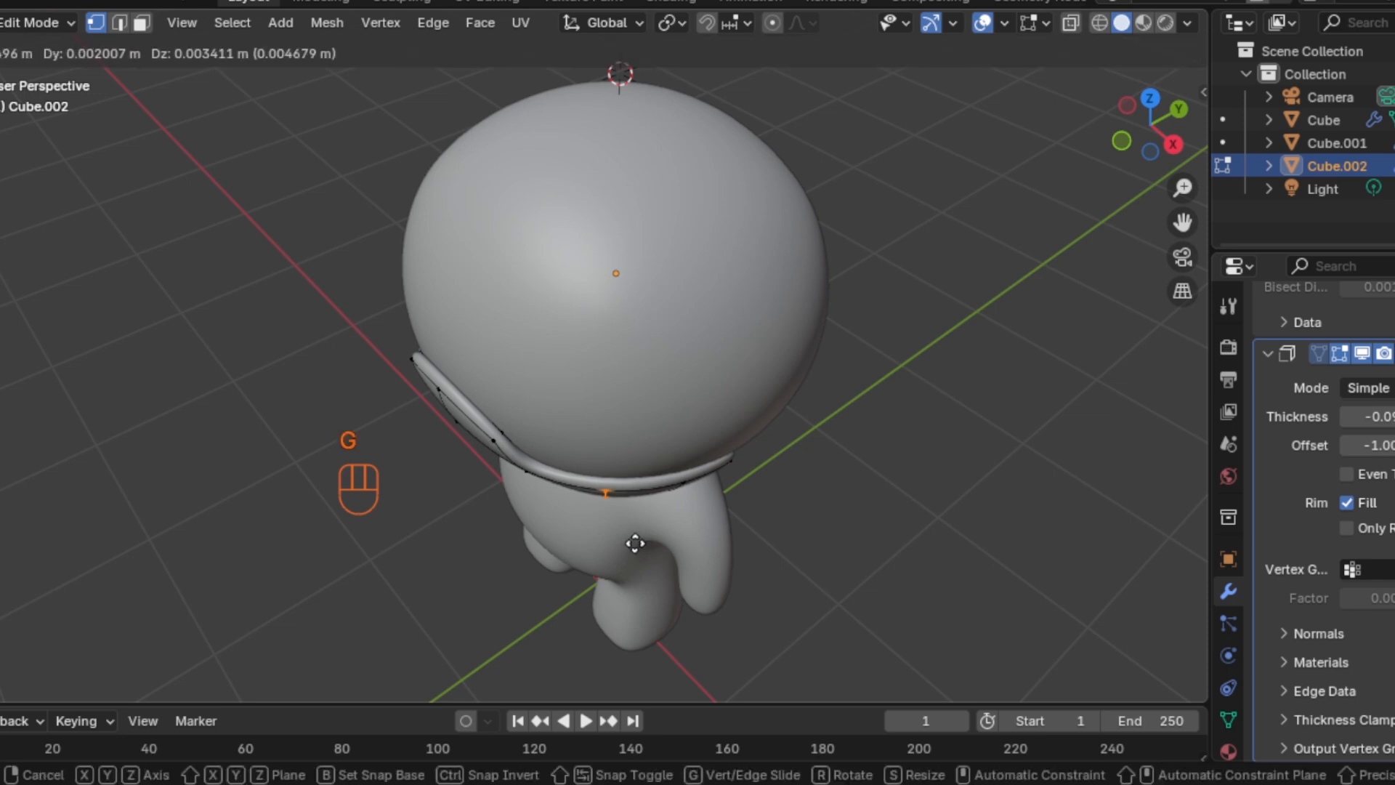
{"action": "left_click", "coordinate": [635, 544]}
Lower the two rim vertices where the raised centre meets the side bands by about 0.028 m along Z
{"action": "middle_click_drag", "start_coordinate": [635, 458], "coordinate": [644, 384]}
{"action": "left_click", "coordinate": [630, 315]}
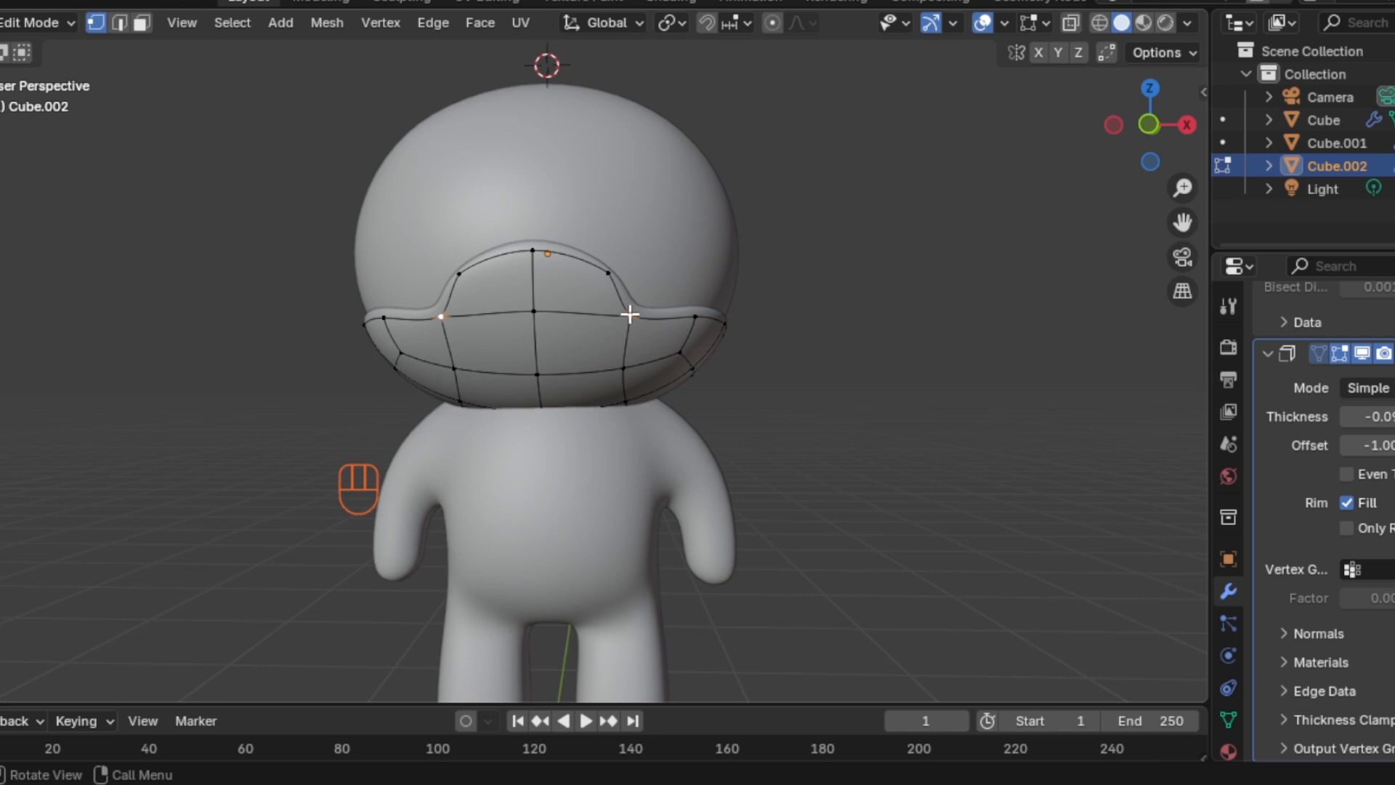
{"action": "key", "text": "g"}
{"action": "key", "text": "z"}
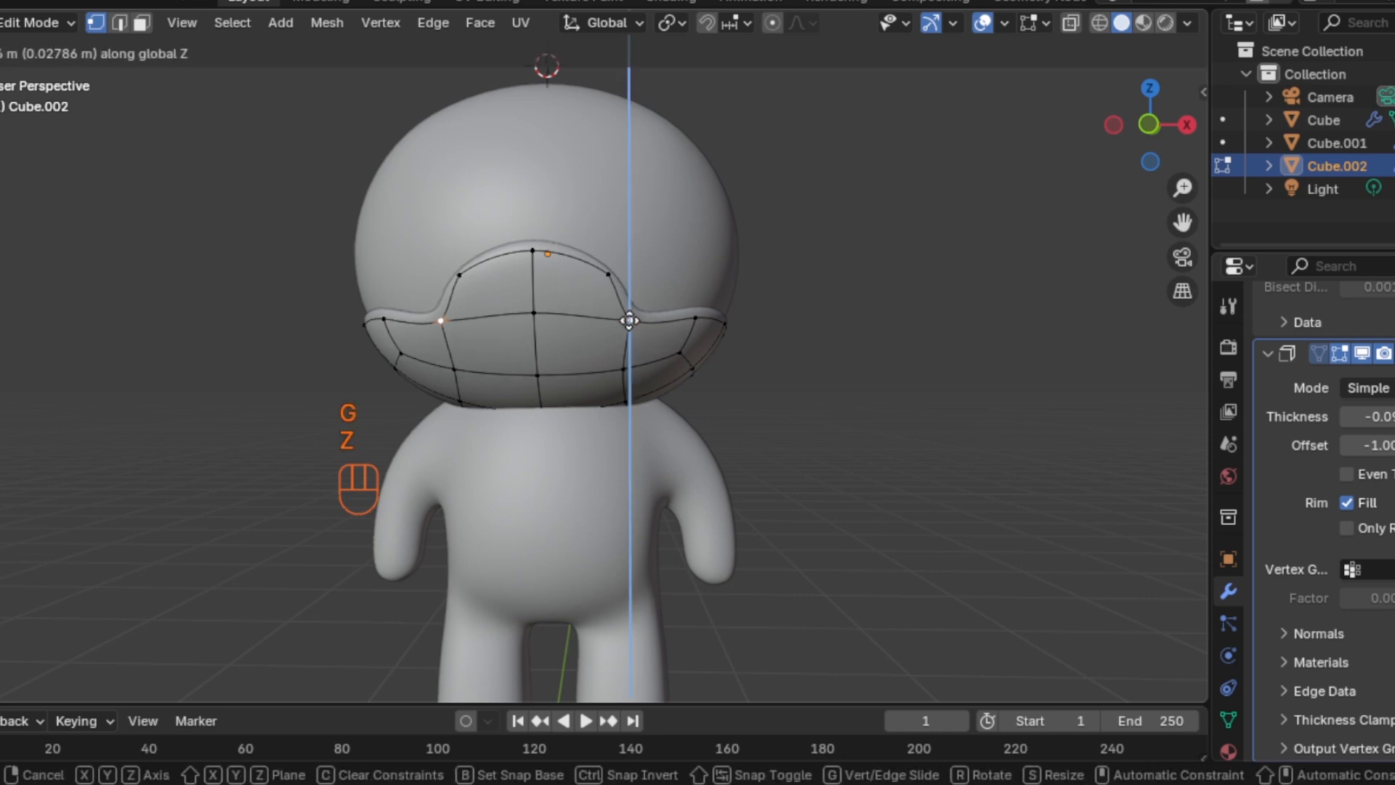
{"action": "left_click", "coordinate": [630, 320]}
{"action": "middle_click_drag", "start_coordinate": [630, 329], "coordinate": [618, 369]}
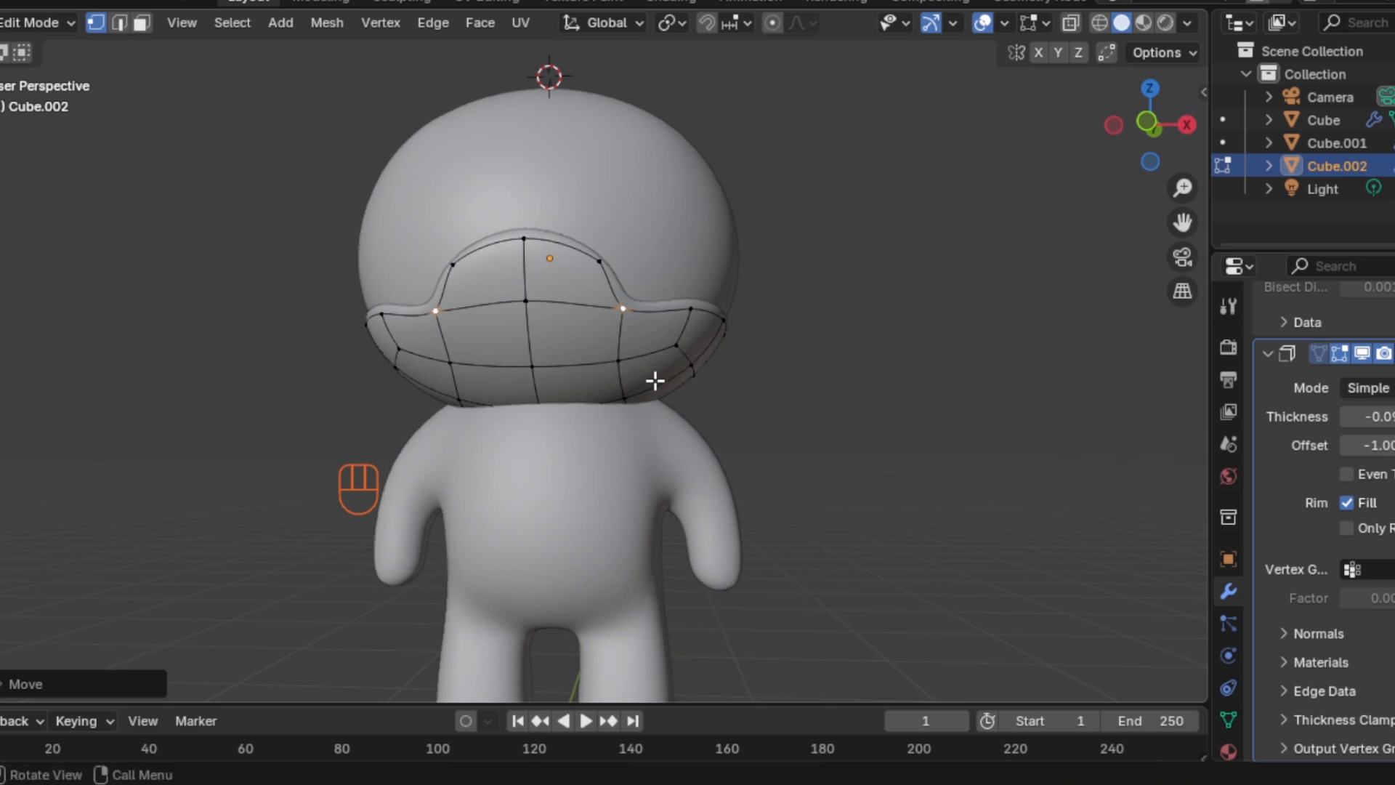
Return to Object Mode and examine the face piece's fit around the head from the sides and front
{"action": "key", "text": "Tab"}
{"action": "left_click", "coordinate": [768, 367]}
{"action": "middle_click_drag", "start_coordinate": [768, 367], "coordinate": [486, 415]}
{"action": "left_click", "coordinate": [552, 367]}
{"action": "middle_click_drag", "start_coordinate": [570, 386], "coordinate": [787, 362]}
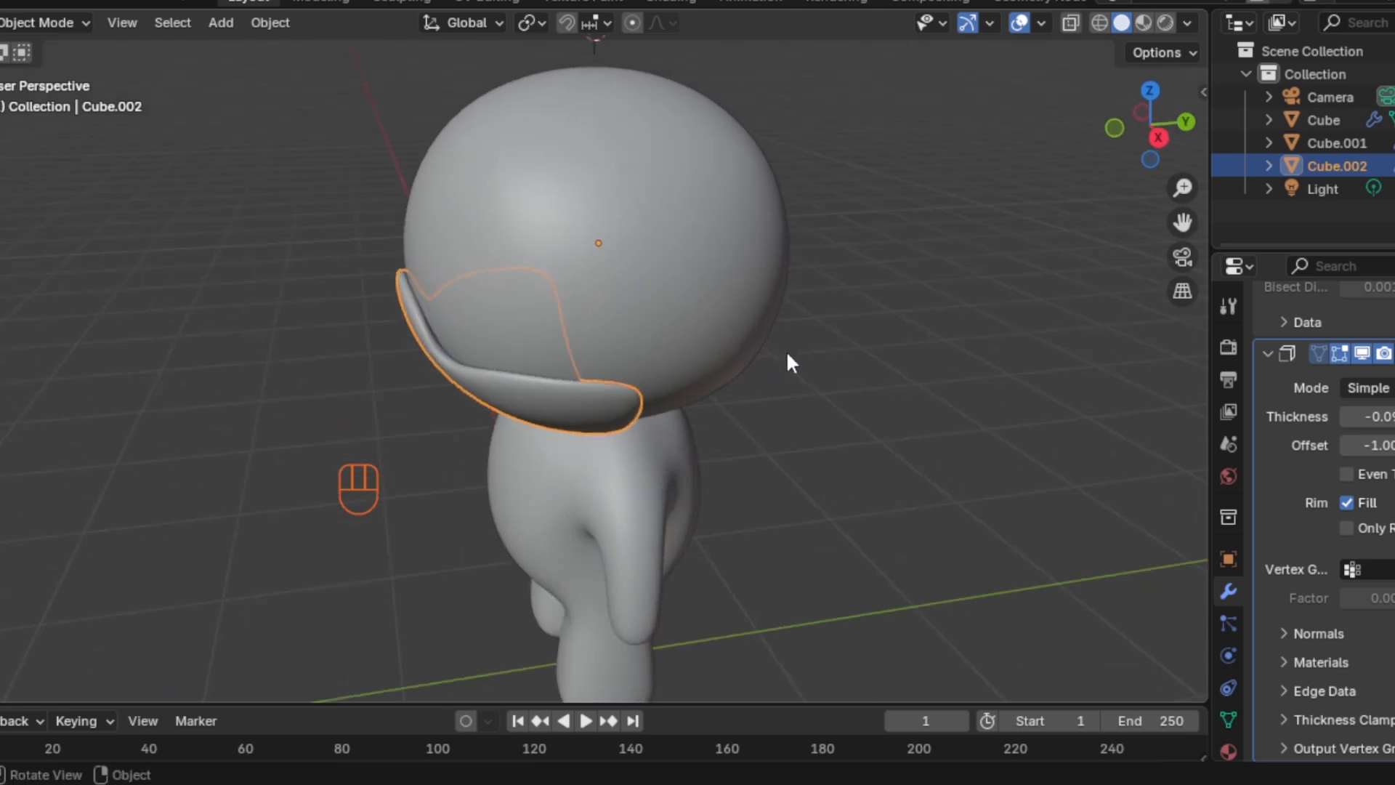
{"action": "left_click", "coordinate": [795, 467]}
{"action": "middle_click_drag", "start_coordinate": [795, 467], "coordinate": [604, 405]}
{"action": "scroll", "coordinate": [640, 349], "scroll_direction": "down", "scroll_amount": 2}
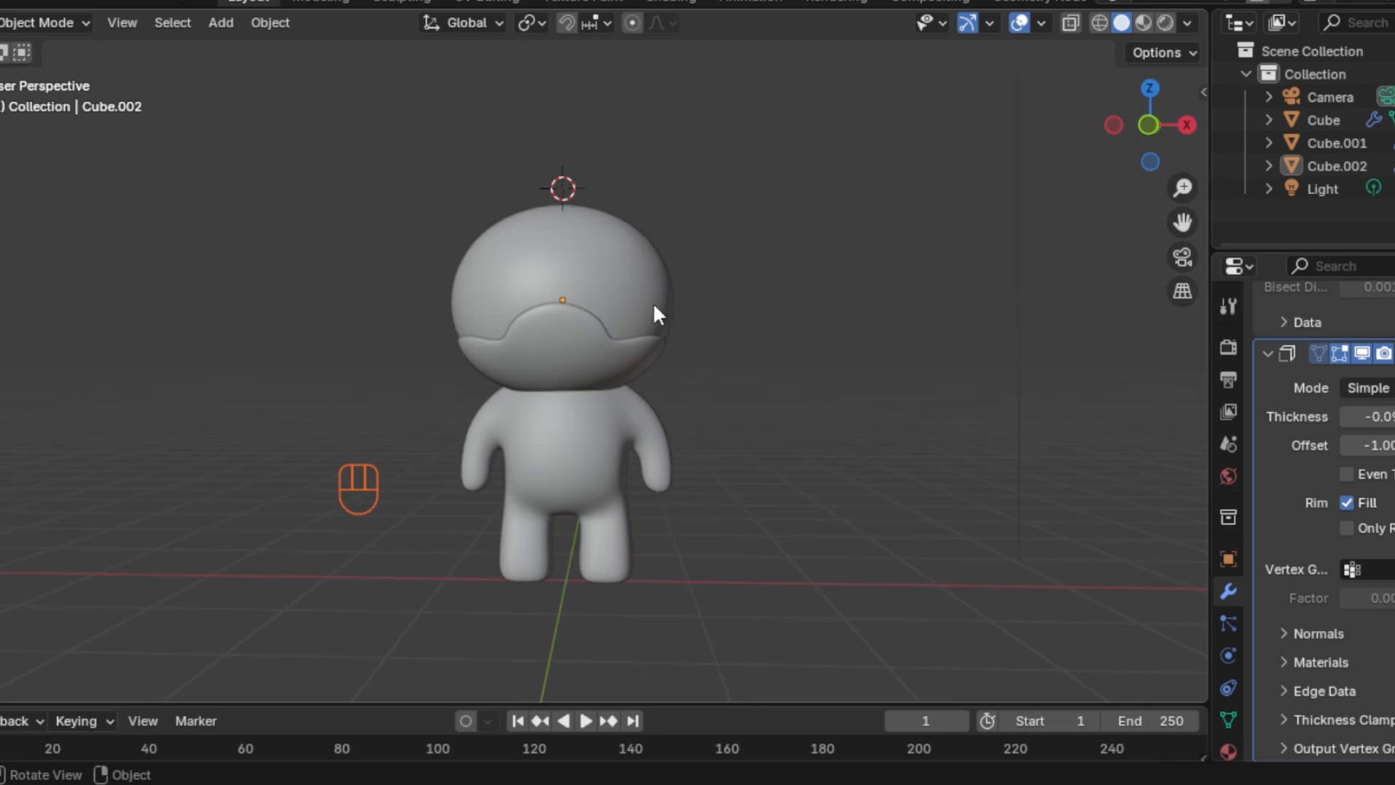
Enter Edit Mode on the head and select two vertically adjacent faces on its side, just behind the face piece
{"action": "left_click", "coordinate": [644, 300]}
{"action": "key", "text": "Tab"}
{"action": "middle_click_drag", "start_coordinate": [641, 296], "coordinate": [590, 378]}
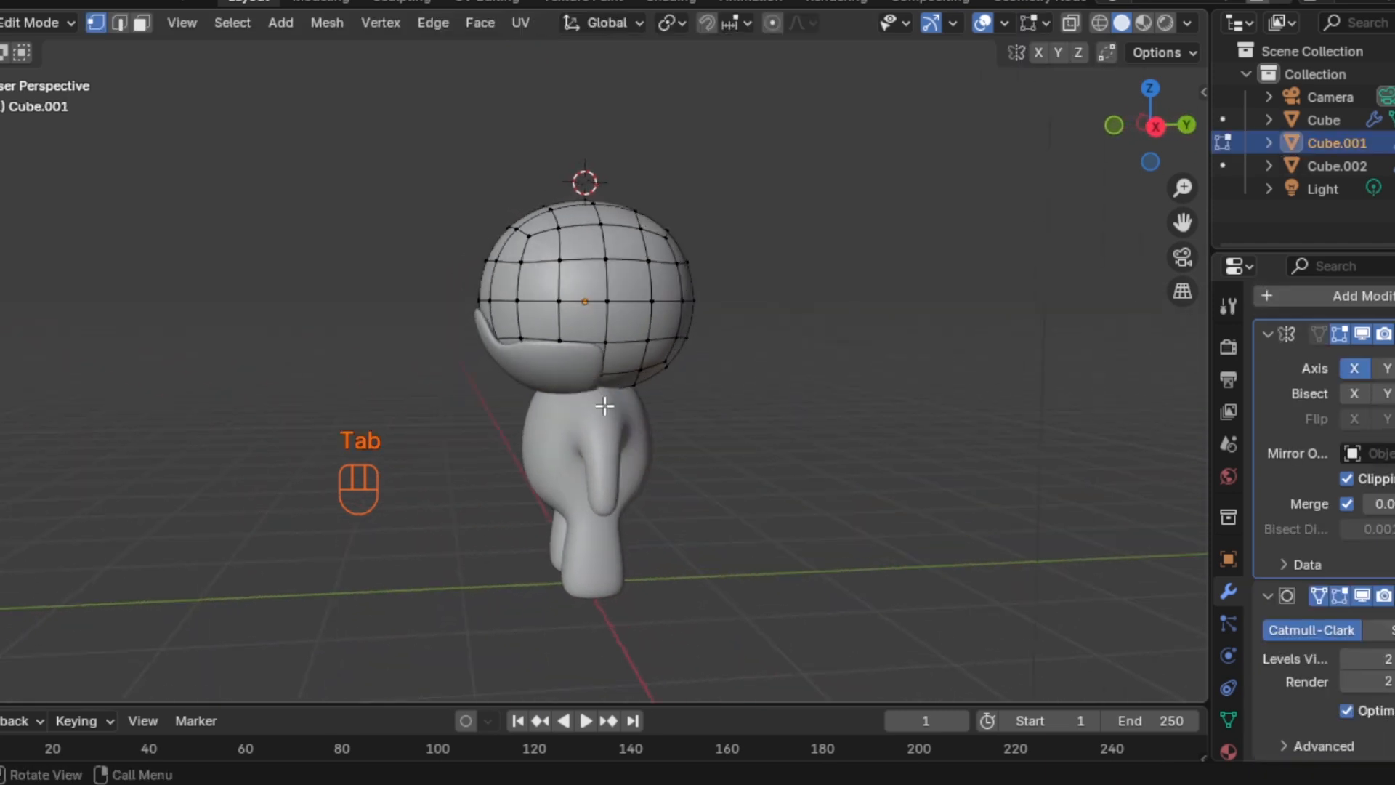
{"action": "left_click", "coordinate": [630, 331]}
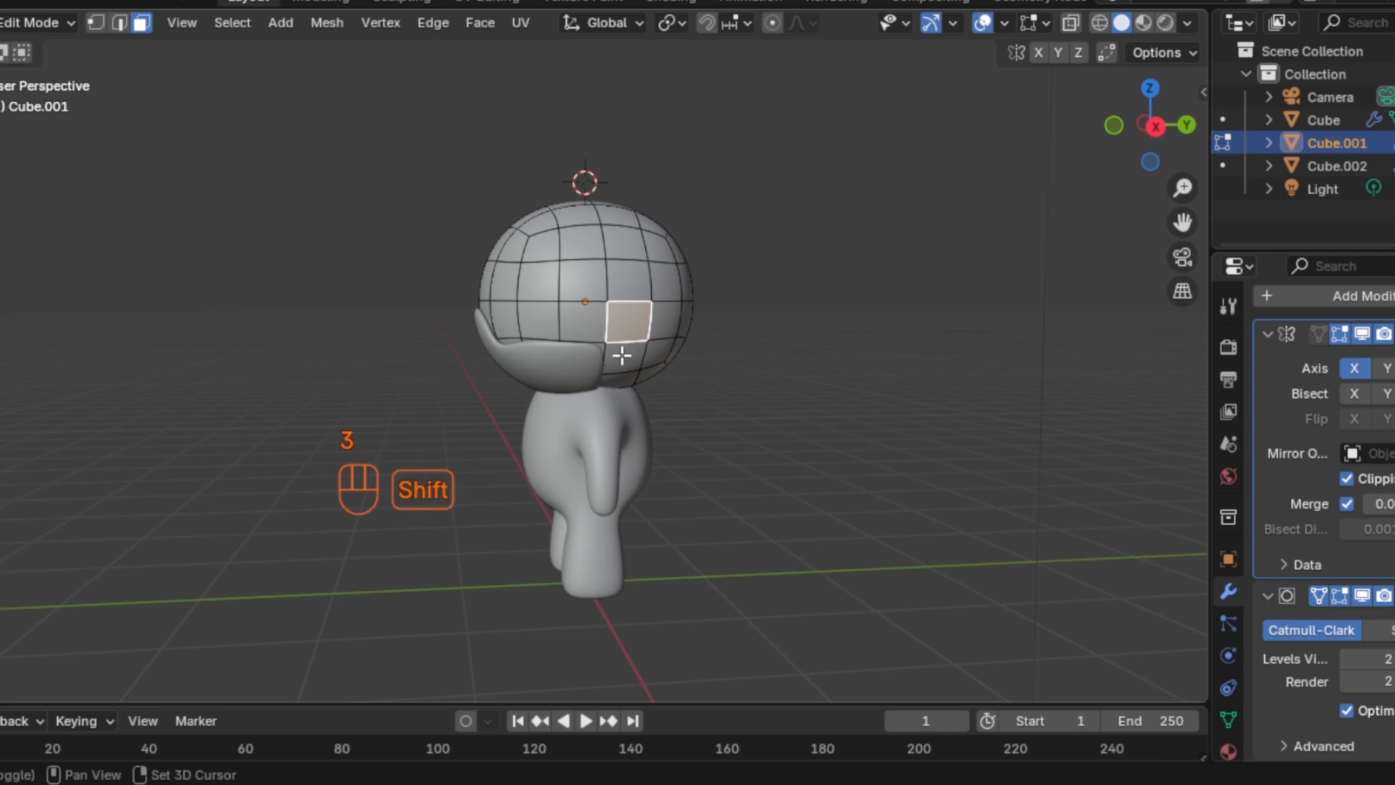
{"action": "left_click", "coordinate": [623, 354], "text": "shift"}
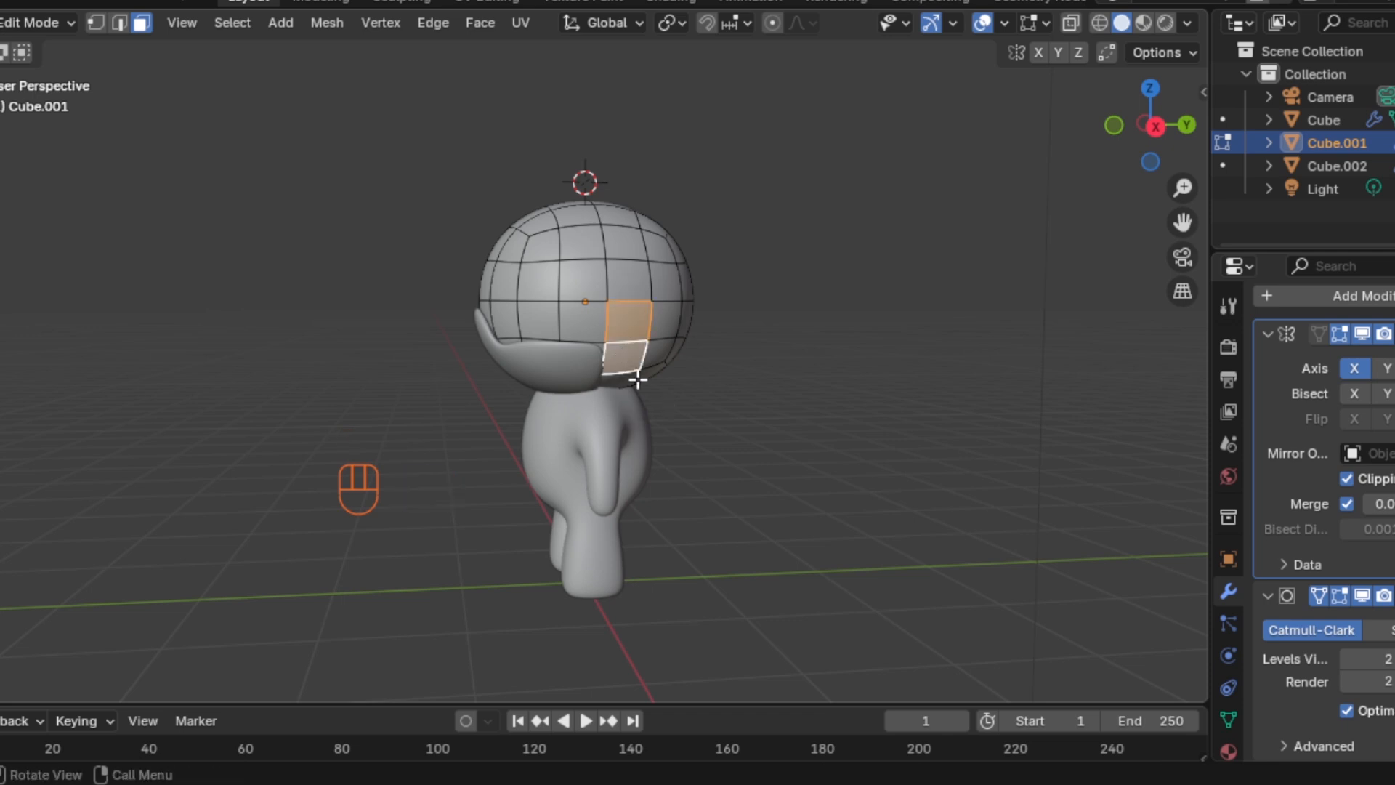
Extrude the two selected side faces individually, outward by about 0.115 m
{"action": "key", "text": "alt+e"}
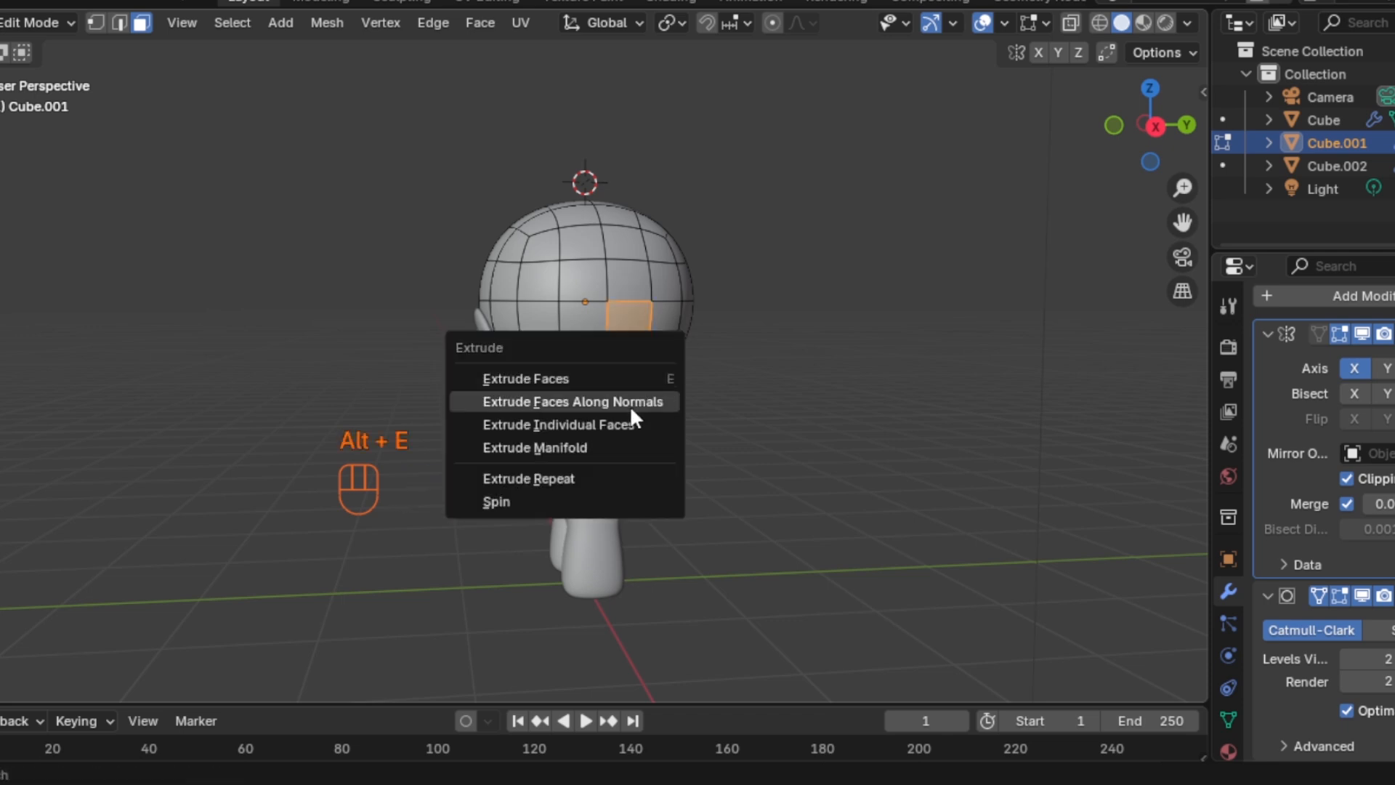
{"action": "left_click", "coordinate": [630, 425]}
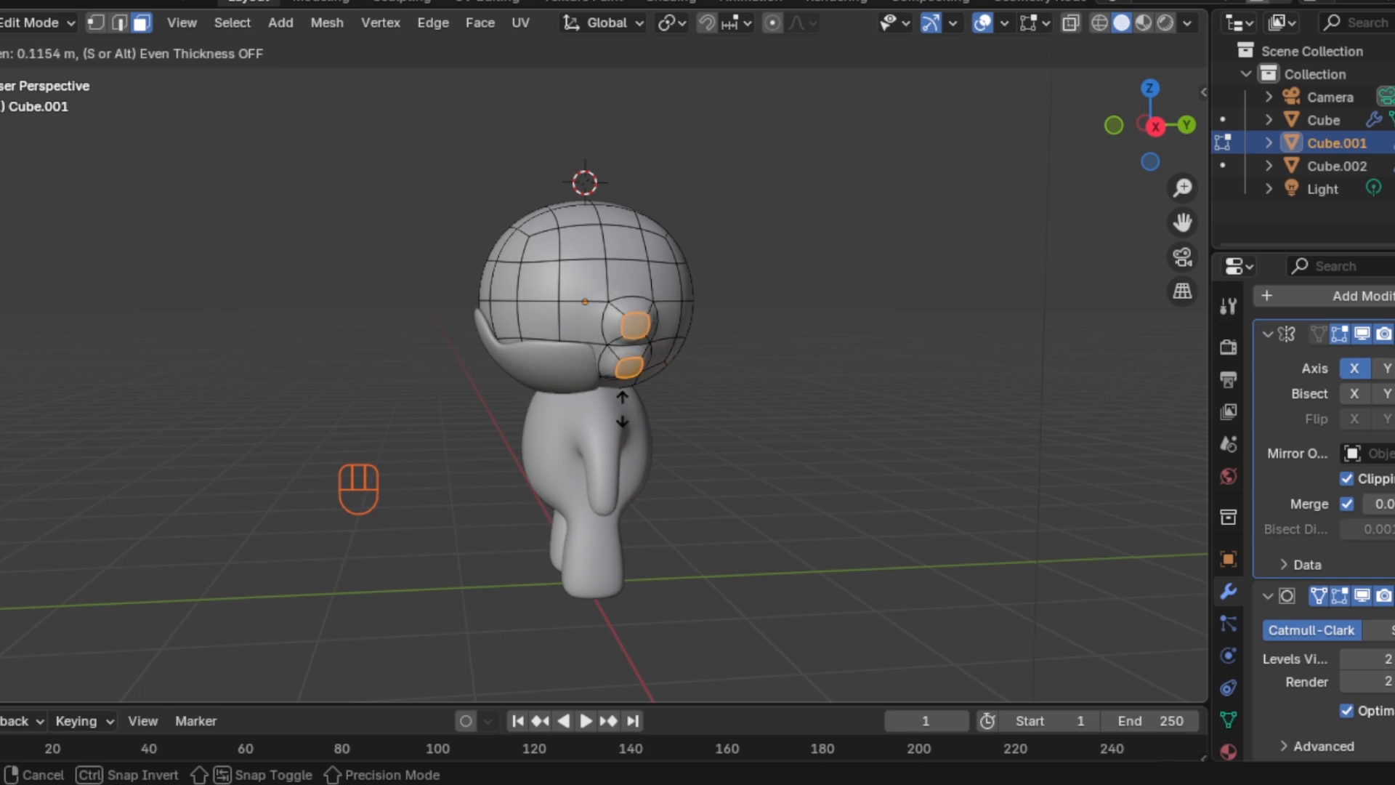
{"action": "left_click", "coordinate": [623, 409]}
In front view, extrude the tips of the side stubs further outward and slightly downward
{"action": "key", "text": "KP_1"}
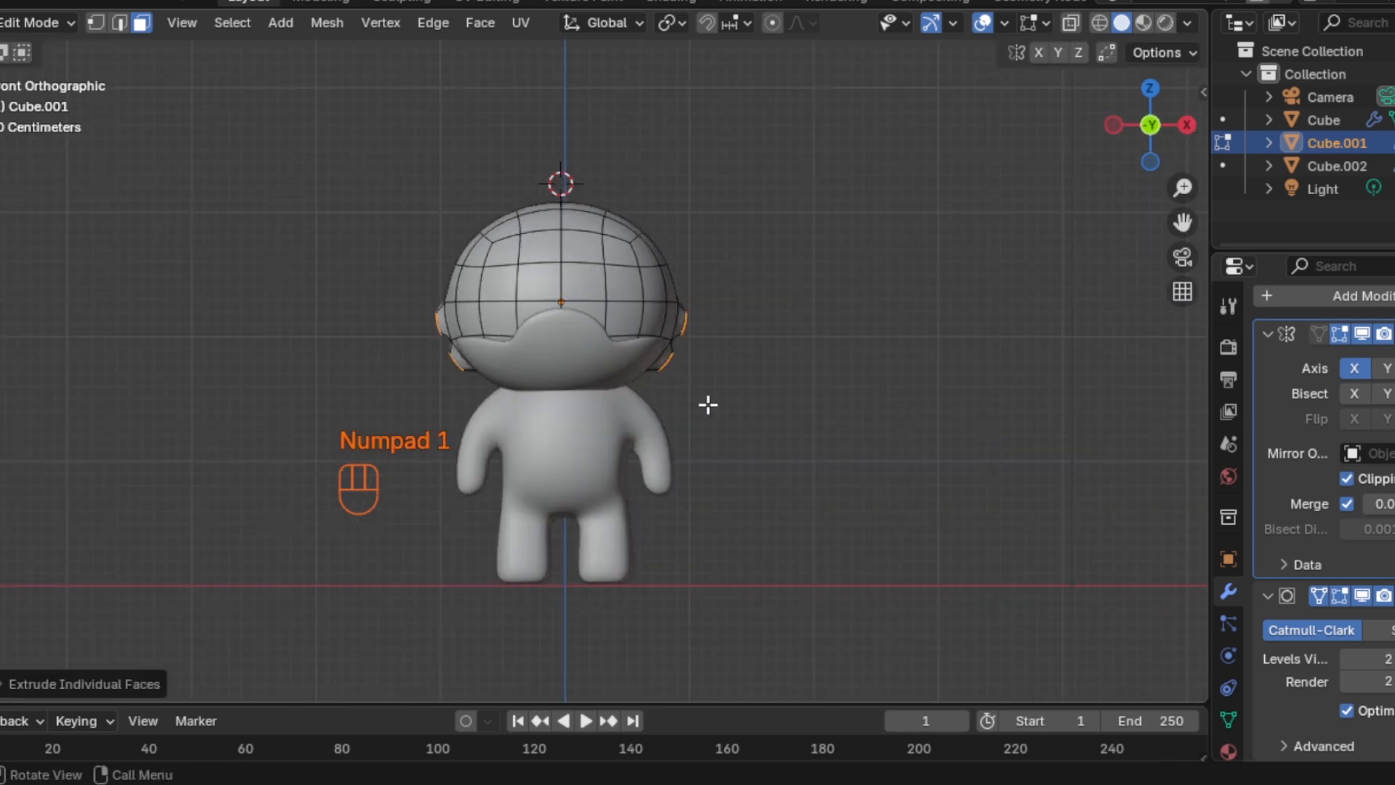
{"action": "scroll", "coordinate": [708, 388], "scroll_direction": "up", "scroll_amount": 2}
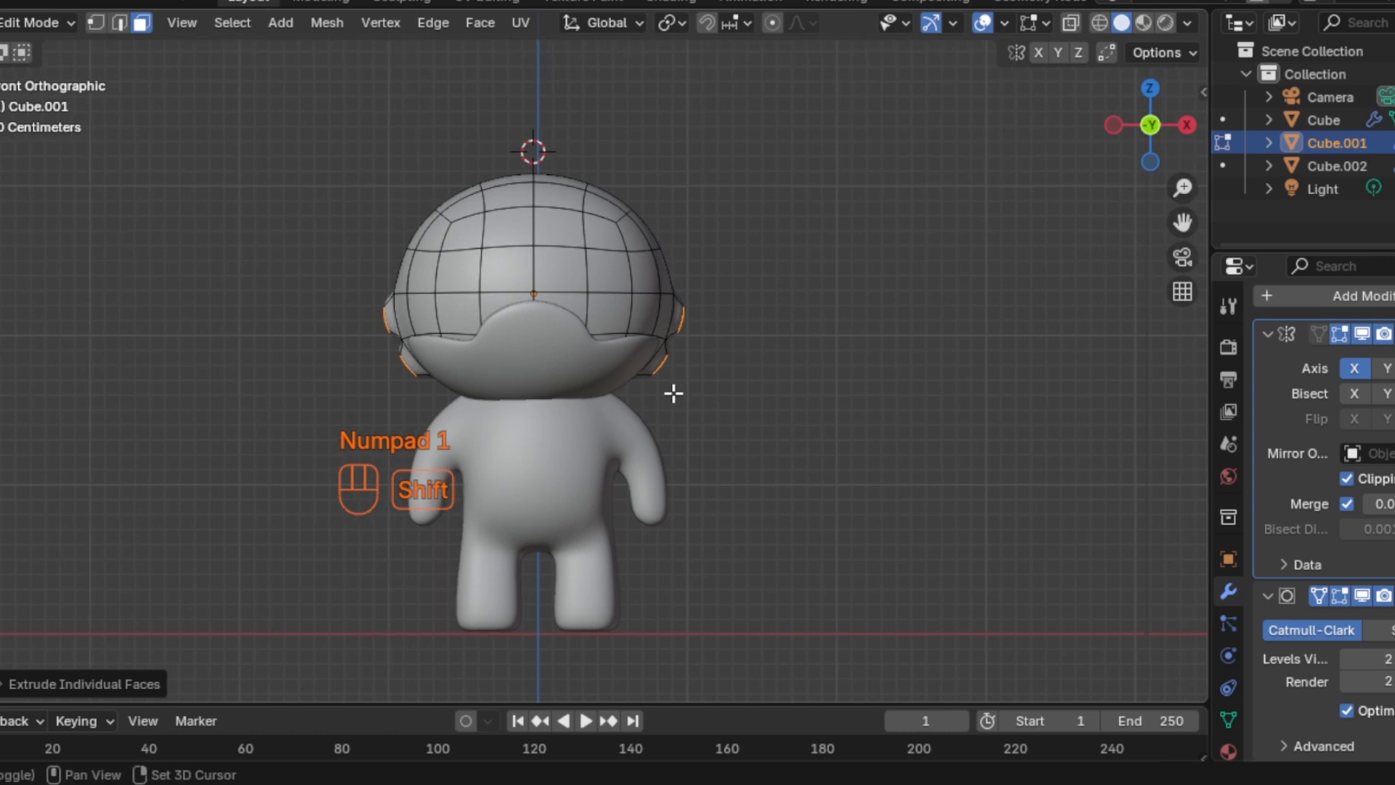
{"action": "key", "text": "e"}
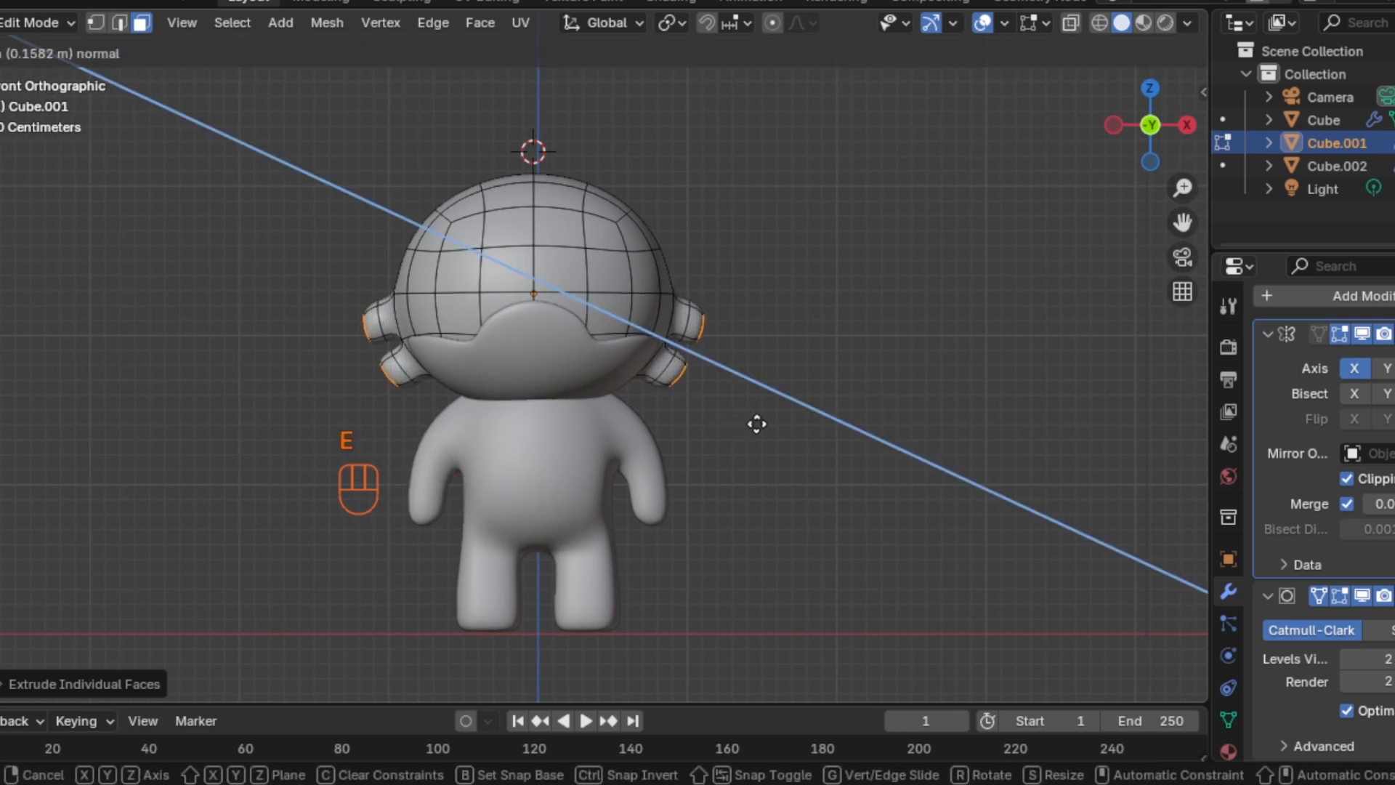
{"action": "left_click", "coordinate": [772, 430]}
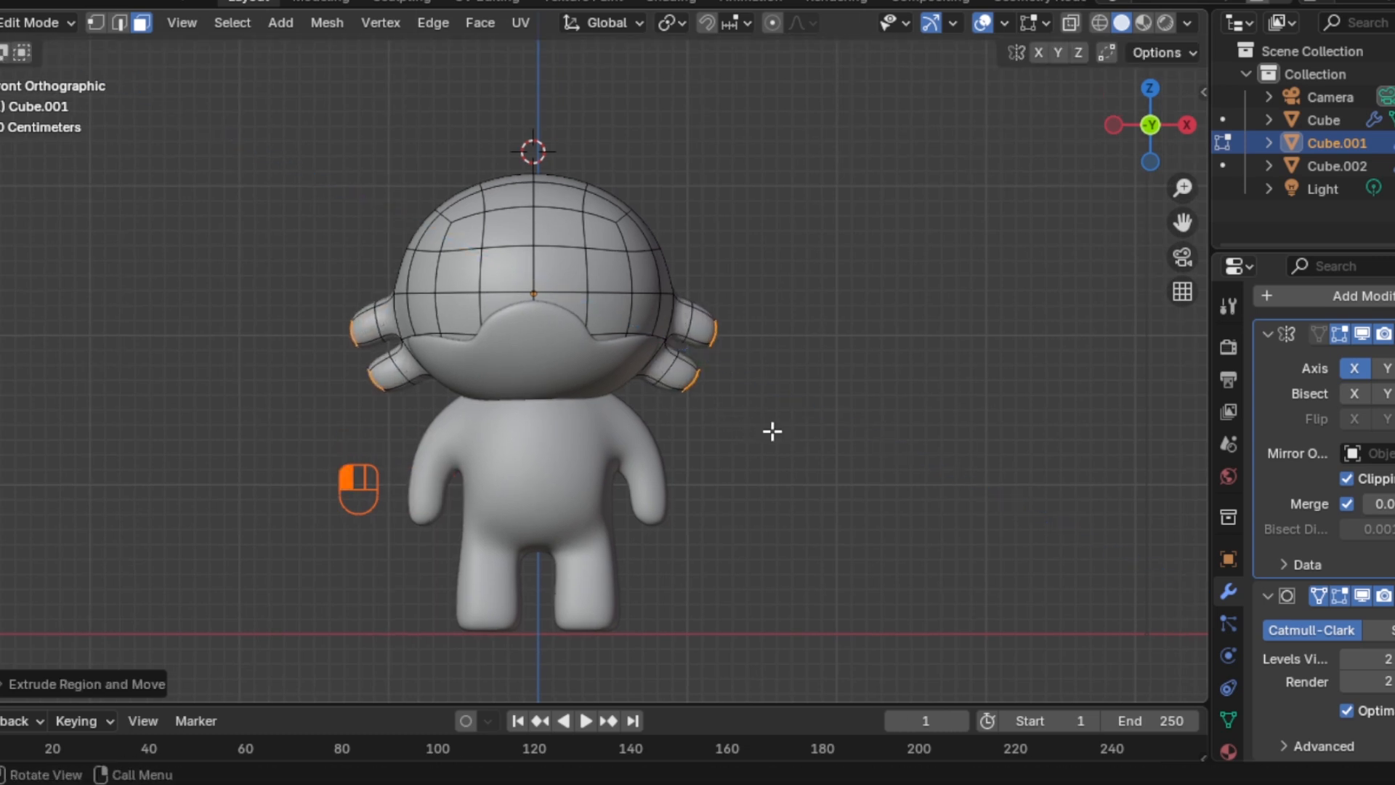
{"action": "key", "text": "s"}
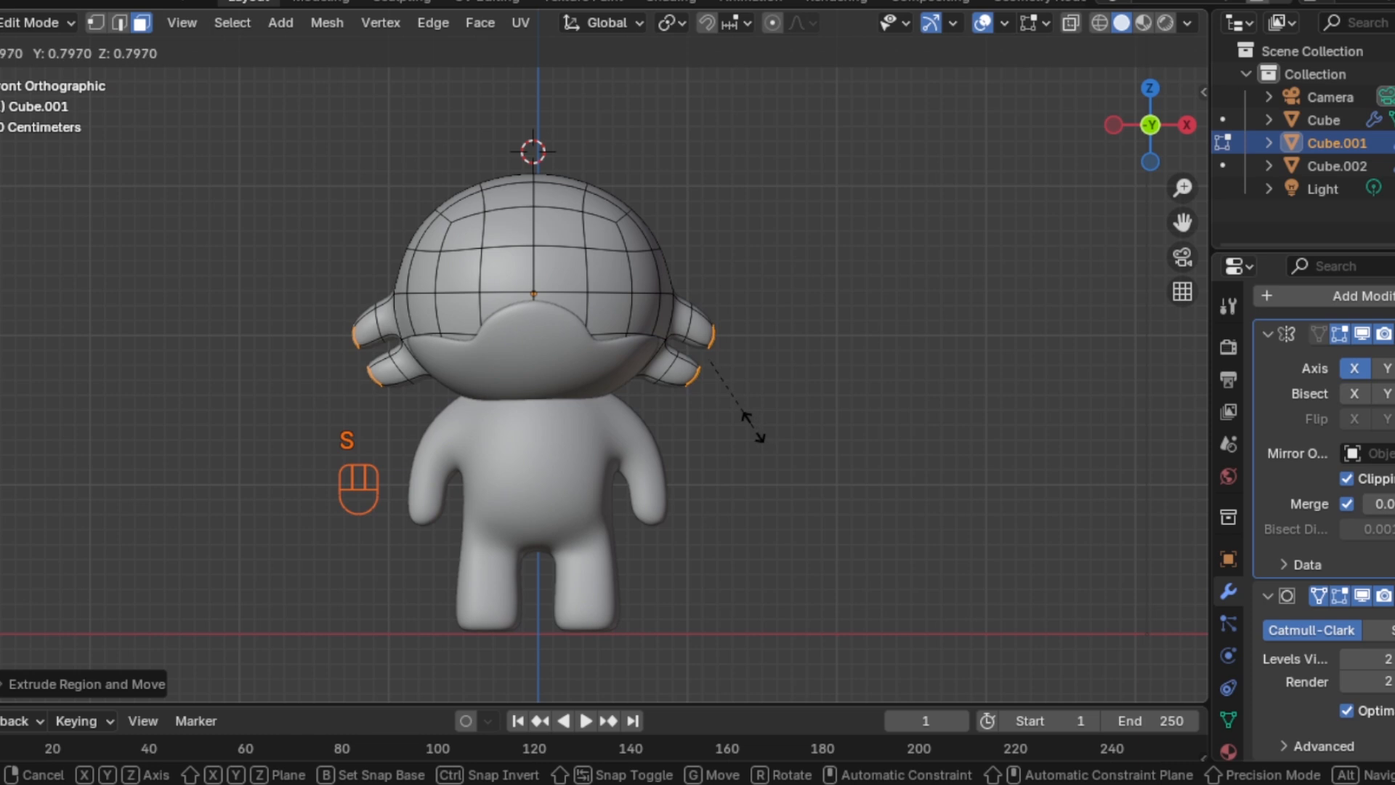
{"action": "left_click", "coordinate": [754, 427]}
{"action": "key", "text": "ctrl+z"}
Shrink the end faces of the lower and upper side stalks one at a time, scaling the lower one to about 0.62
{"action": "middle_click_drag", "start_coordinate": [736, 382], "coordinate": [639, 399]}
{"action": "scroll", "coordinate": [726, 382], "scroll_direction": "up", "scroll_amount": 2}
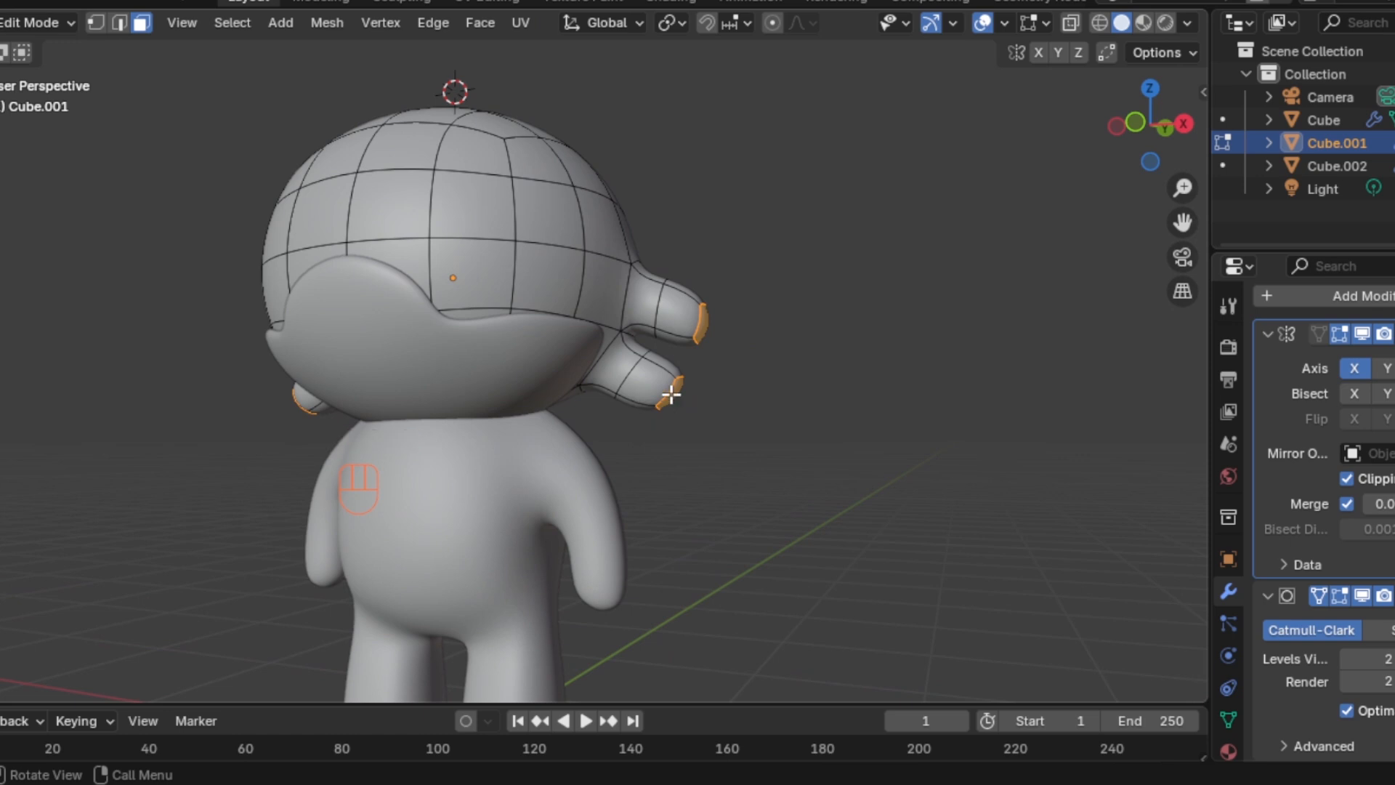
{"action": "key", "text": "s"}
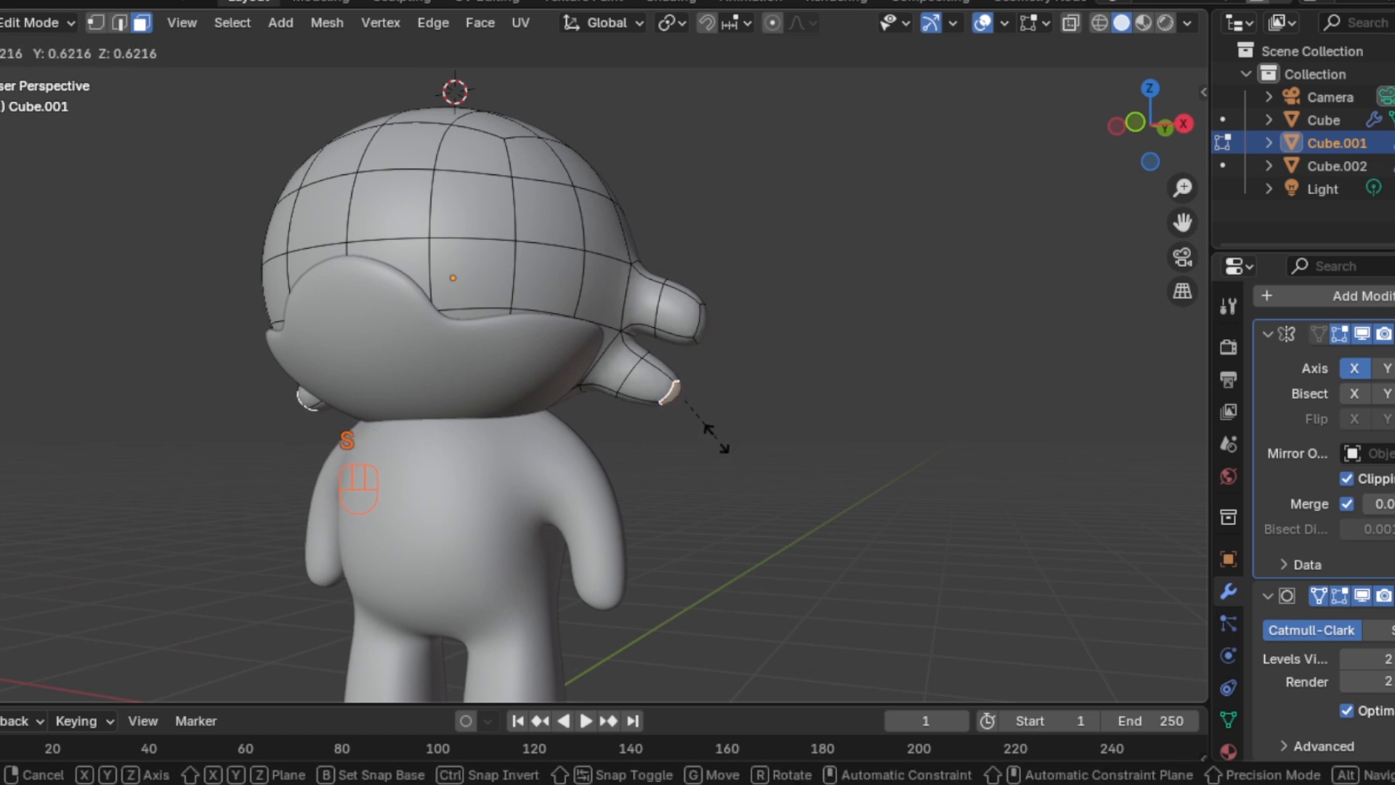
{"action": "left_click", "coordinate": [715, 407]}
{"action": "middle_click_drag", "start_coordinate": [710, 336], "coordinate": [696, 321]}
{"action": "left_click", "coordinate": [695, 322]}
{"action": "key", "text": "s"}
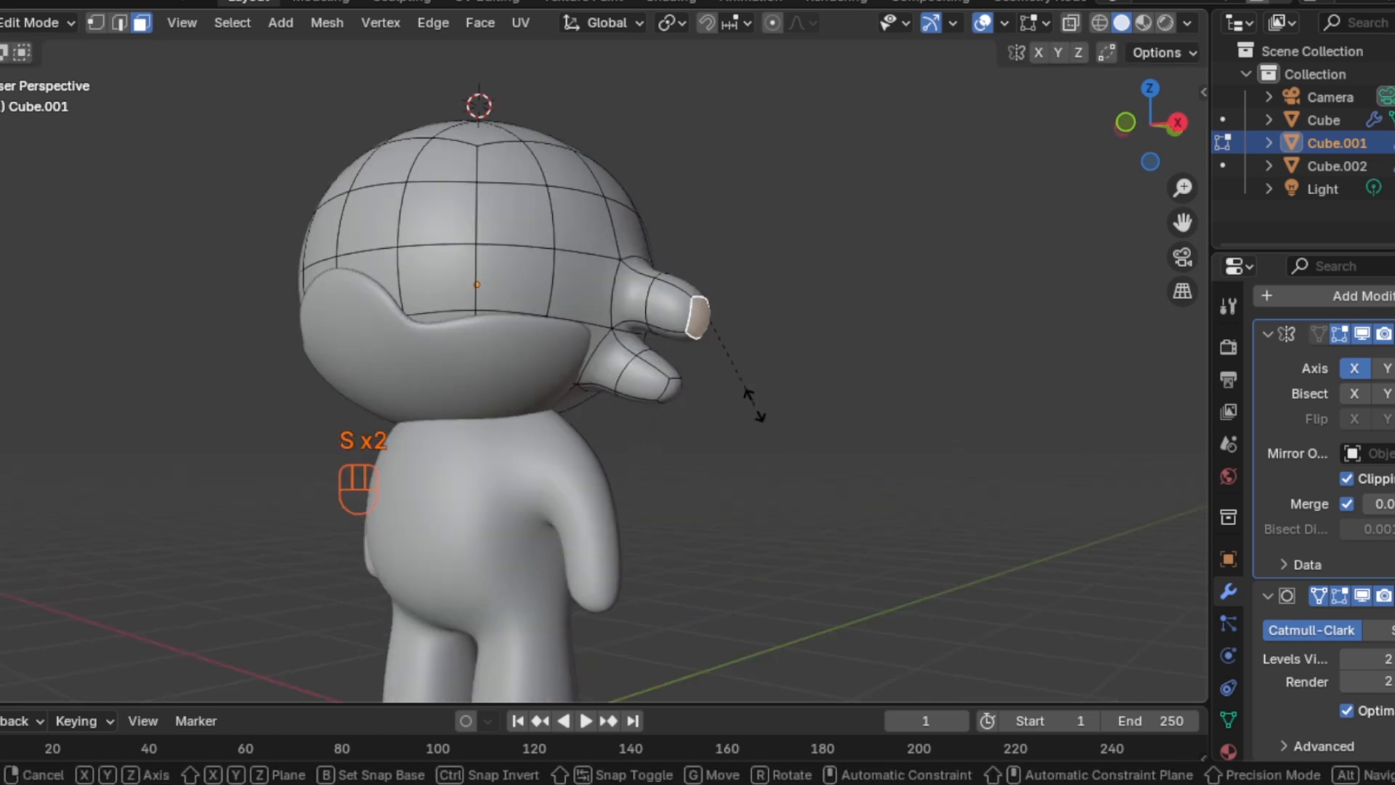
{"action": "left_click", "coordinate": [734, 389]}
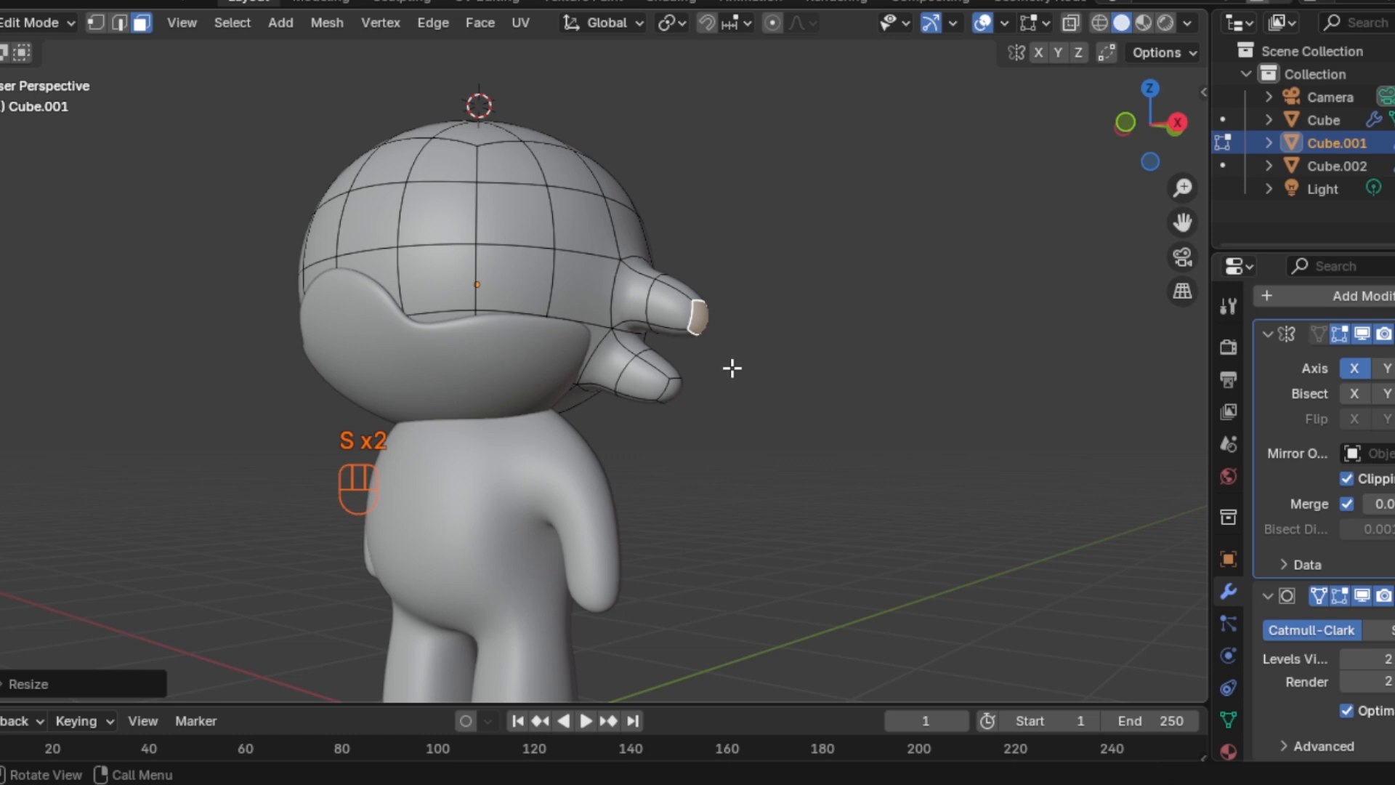
Try lowering the upper stalks' end faces in front view and shrinking the lower stalks' end faces further
{"action": "key", "text": "KP_1"}
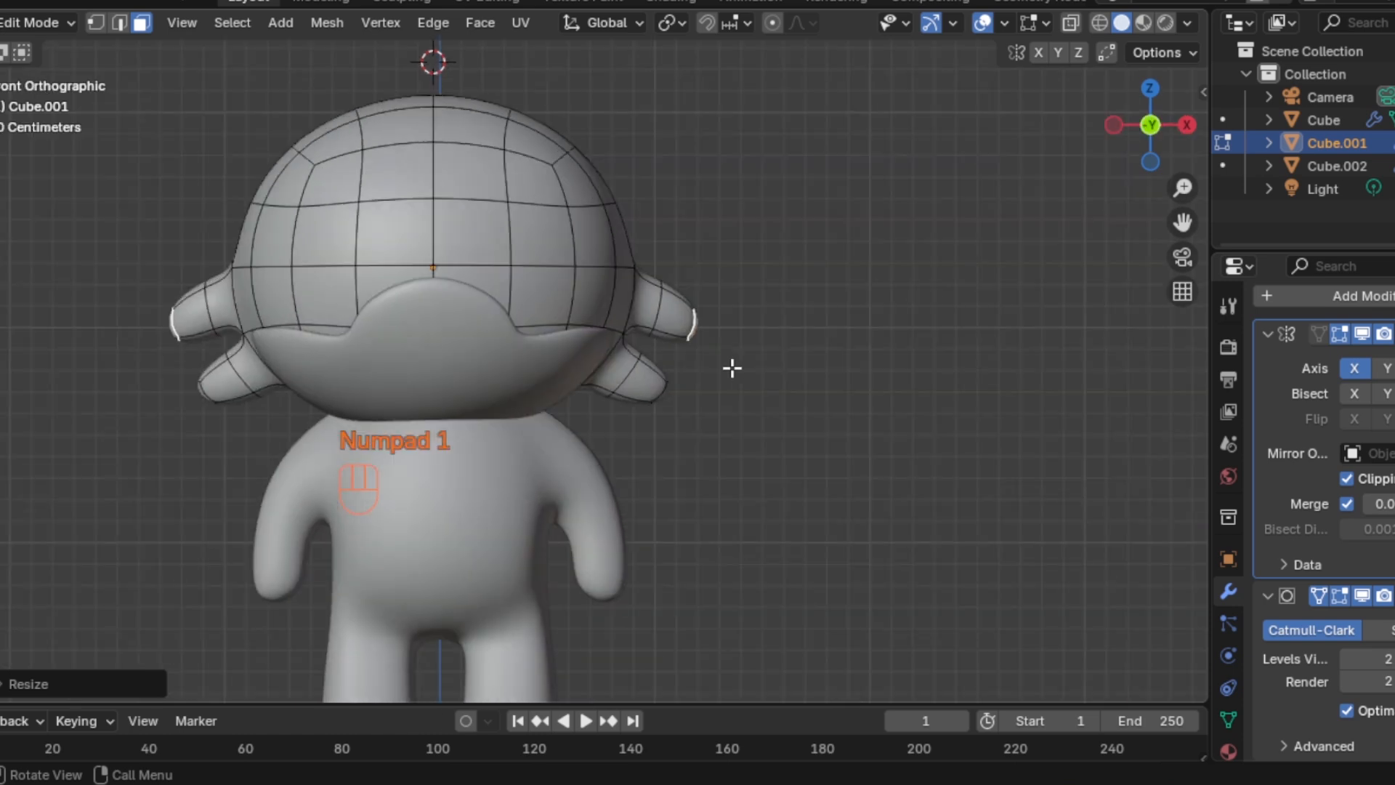
{"action": "key", "text": "g"}
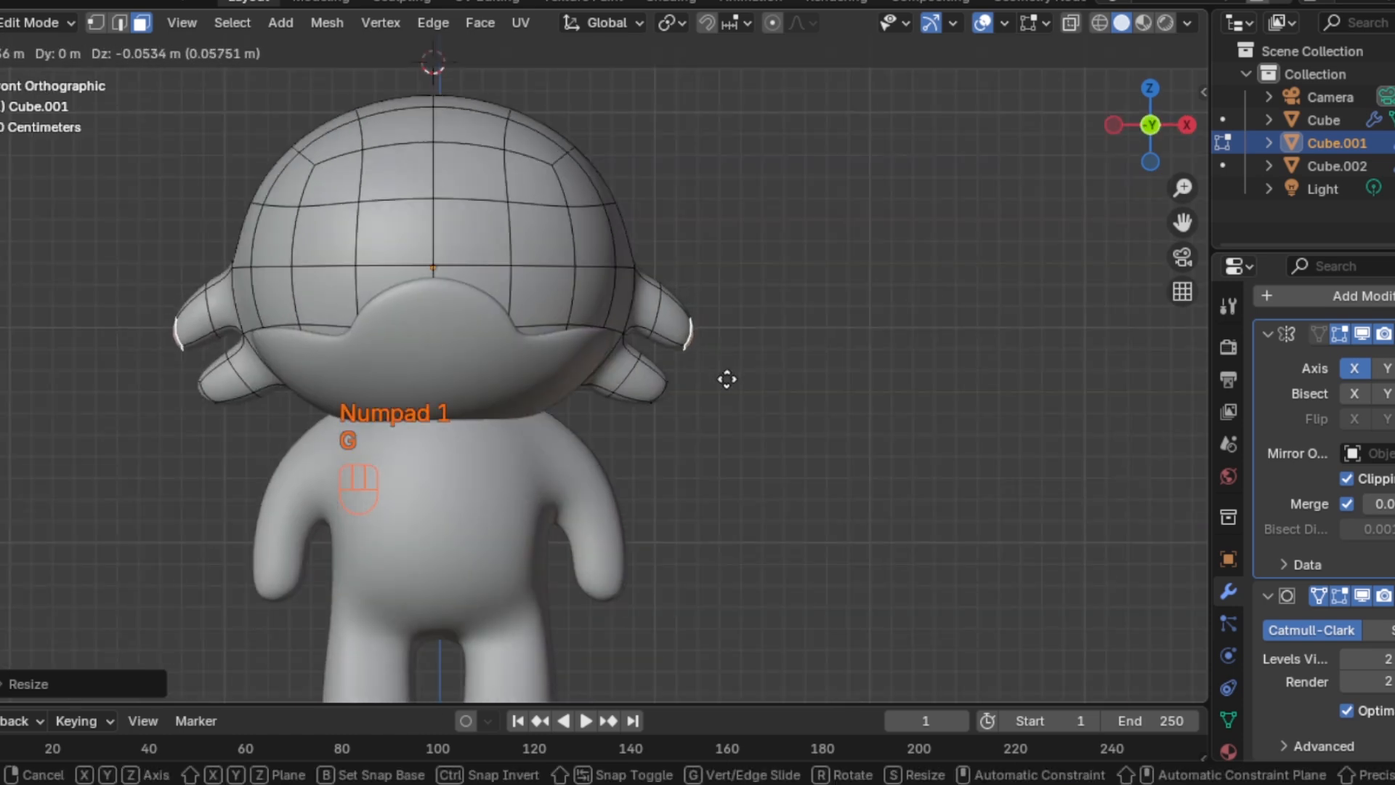
{"action": "left_click", "coordinate": [722, 385]}
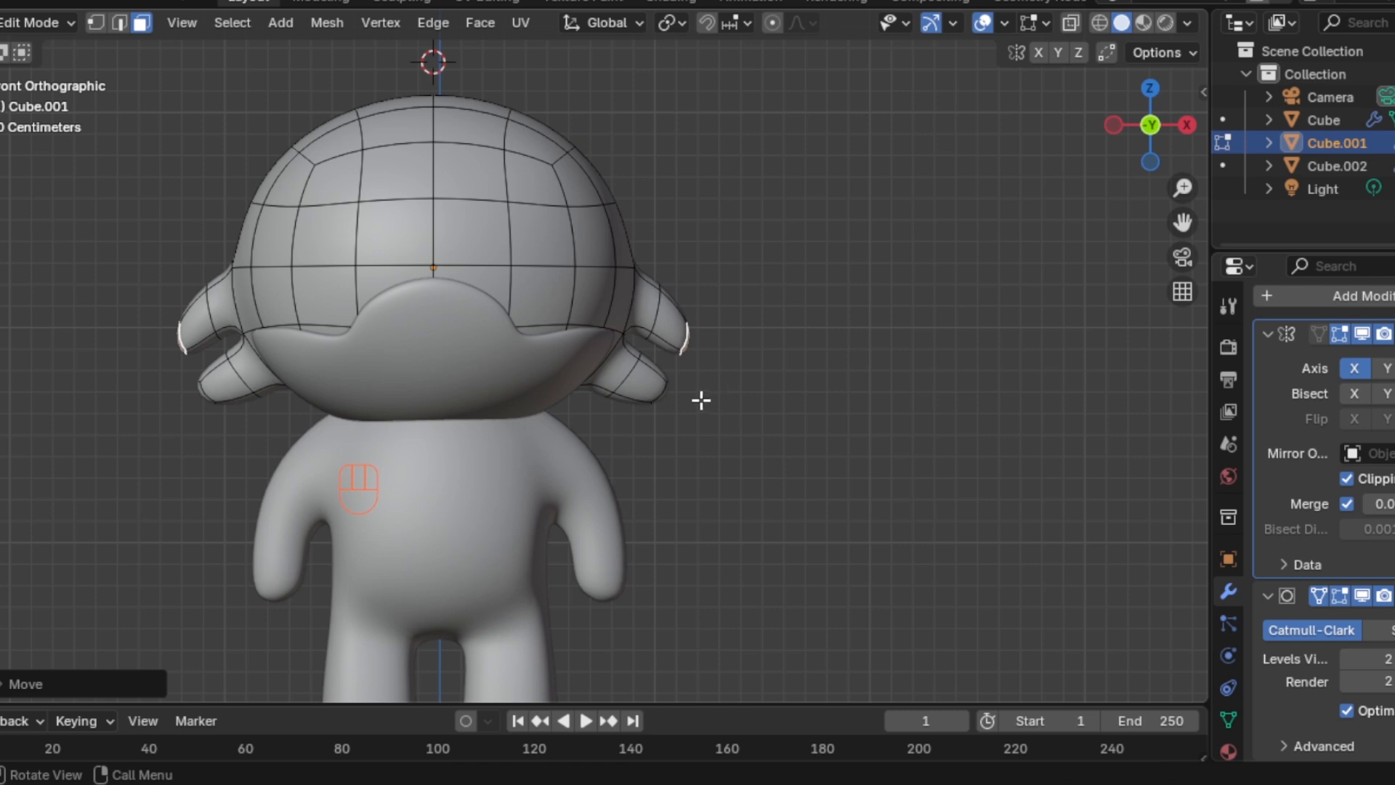
{"action": "mouse_move", "coordinate": [676, 393]}
{"action": "middle_mouse_down"}
{"action": "mouse_move", "coordinate": [658, 379]}
{"action": "mouse_move", "coordinate": [663, 389]}
{"action": "middle_mouse_up"}
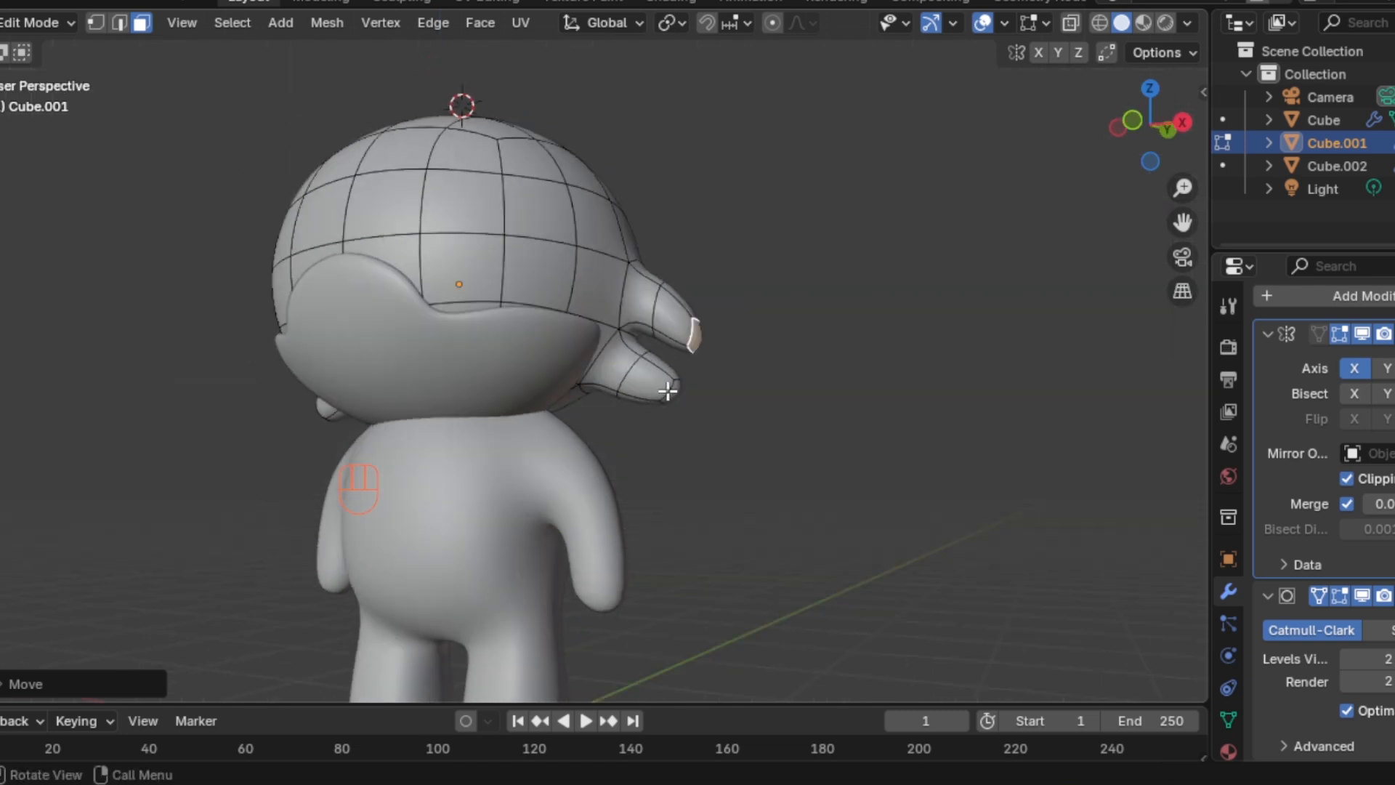
{"action": "key", "text": "s"}
{"action": "left_click", "coordinate": [689, 433]}
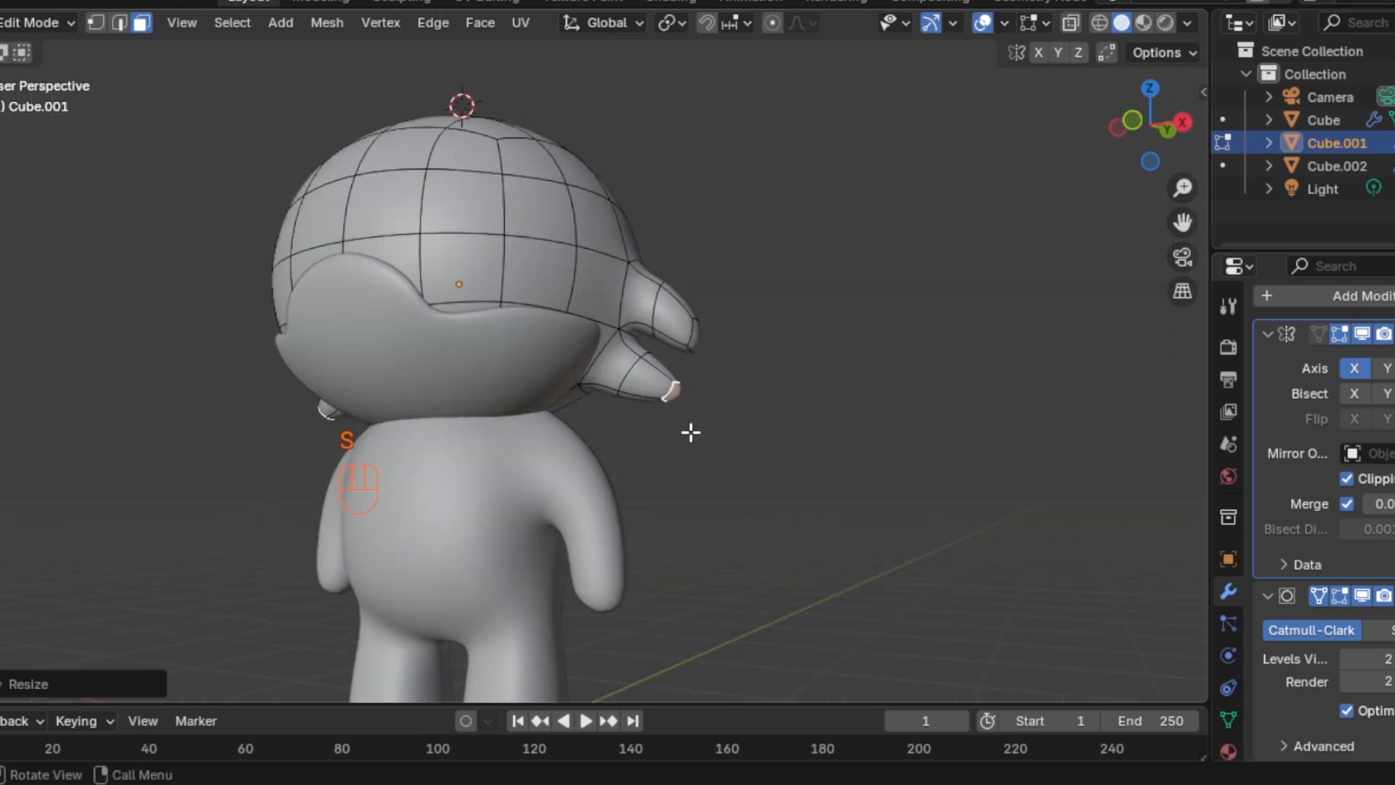
Delete the vertex on the upper side of the head to open a hole for an ear
{"action": "key", "text": "KP_1"}
{"action": "key", "text": "Tab"}
{"action": "key", "text": "Tab"}
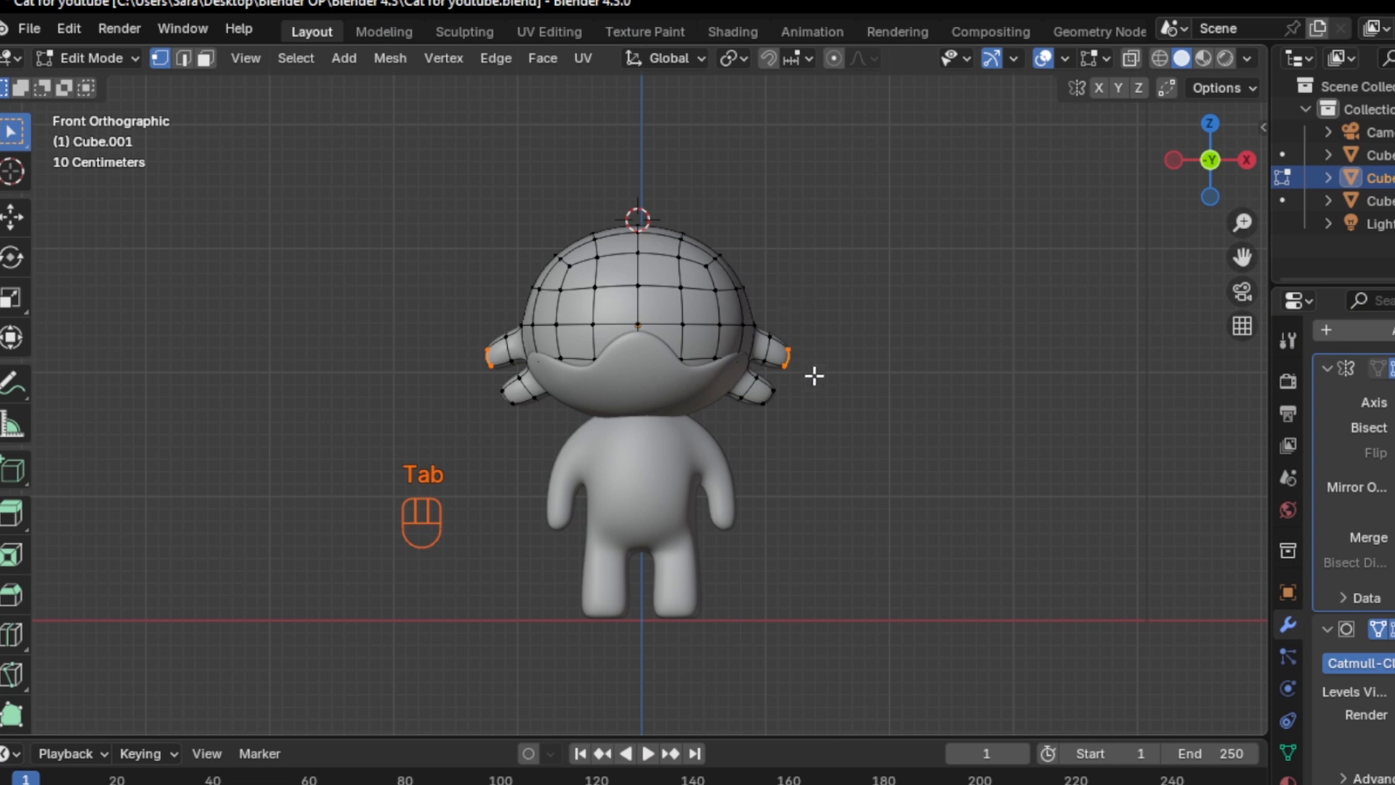
{"action": "key", "text": "KP_3"}
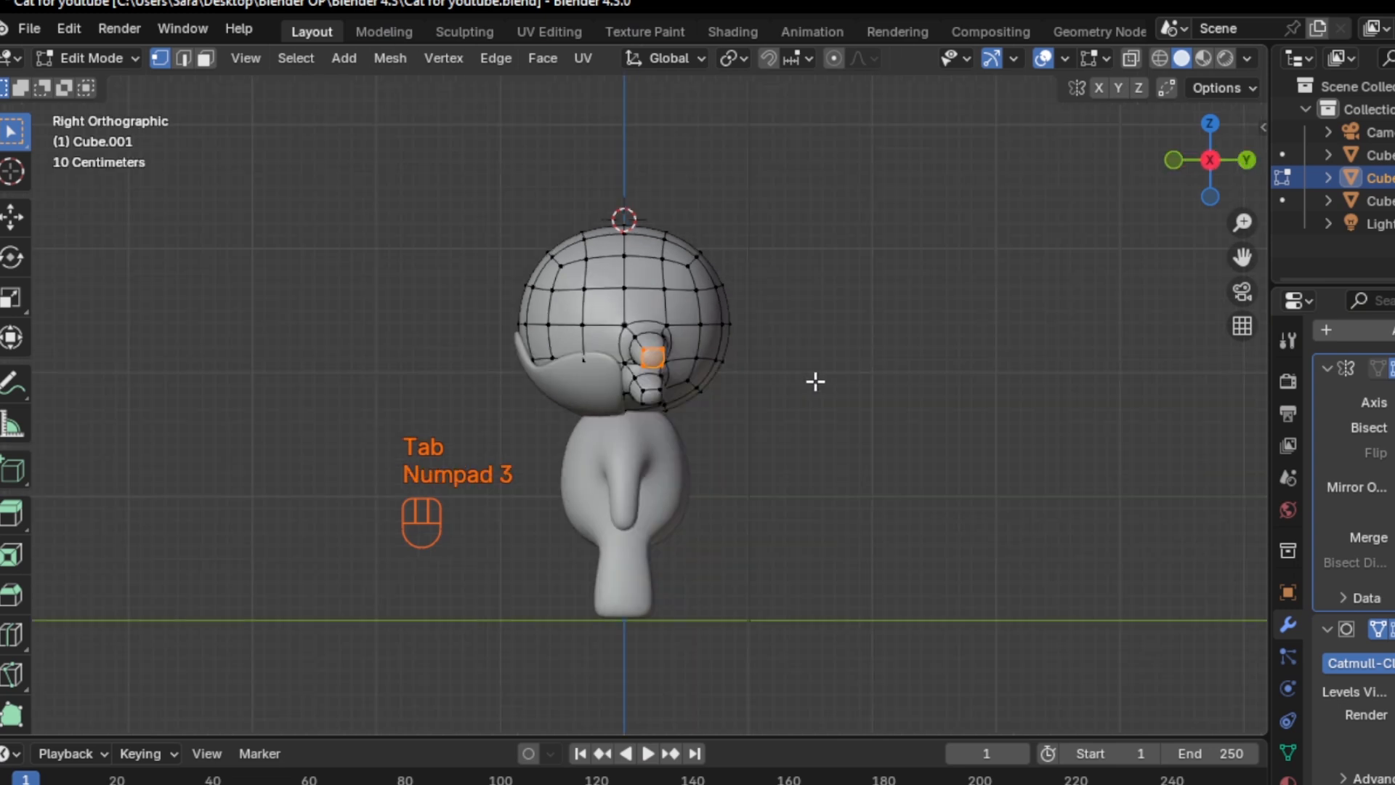
{"action": "middle_click_drag", "start_coordinate": [620, 294], "coordinate": [648, 425]}
{"action": "key", "text": "KP_1"}
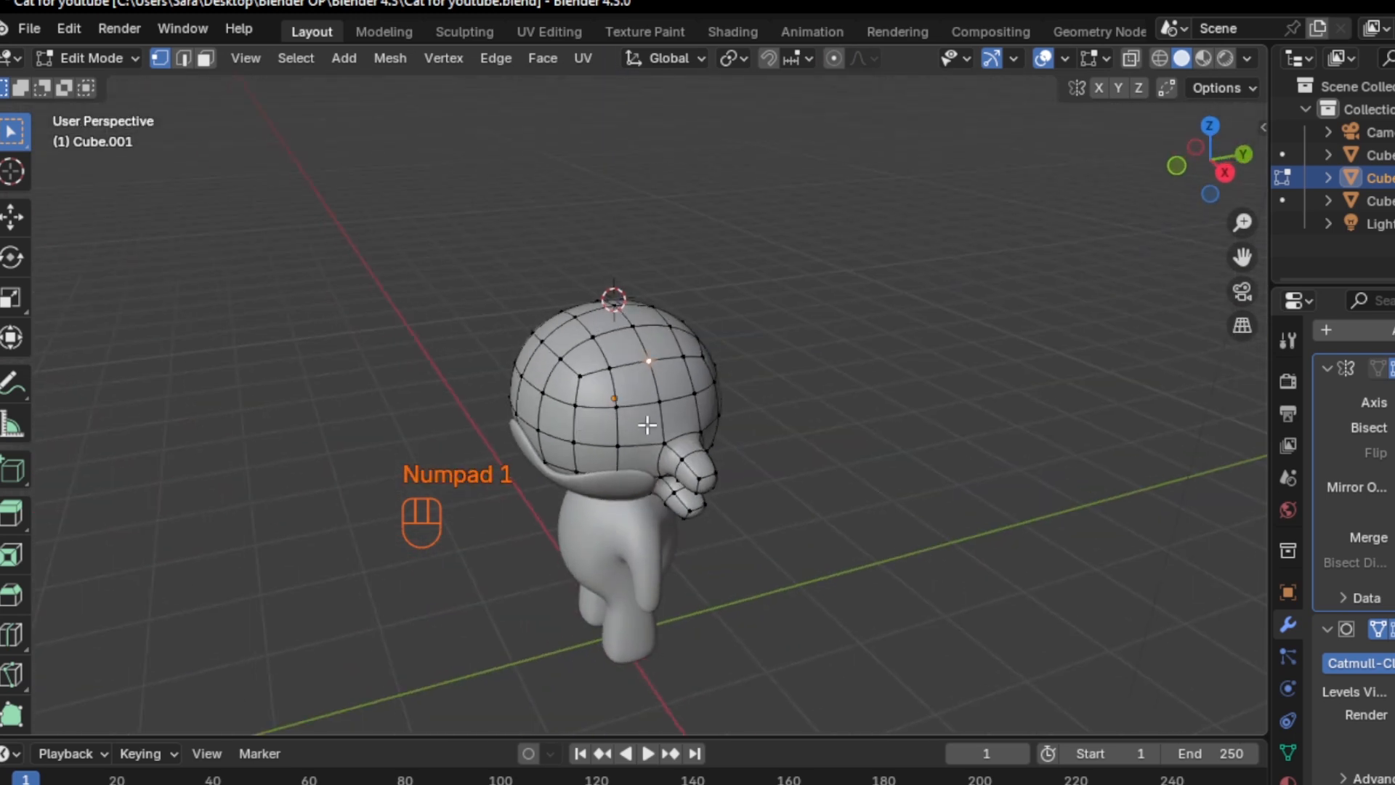
{"action": "key", "text": "x"}
{"action": "left_click", "coordinate": [656, 398]}
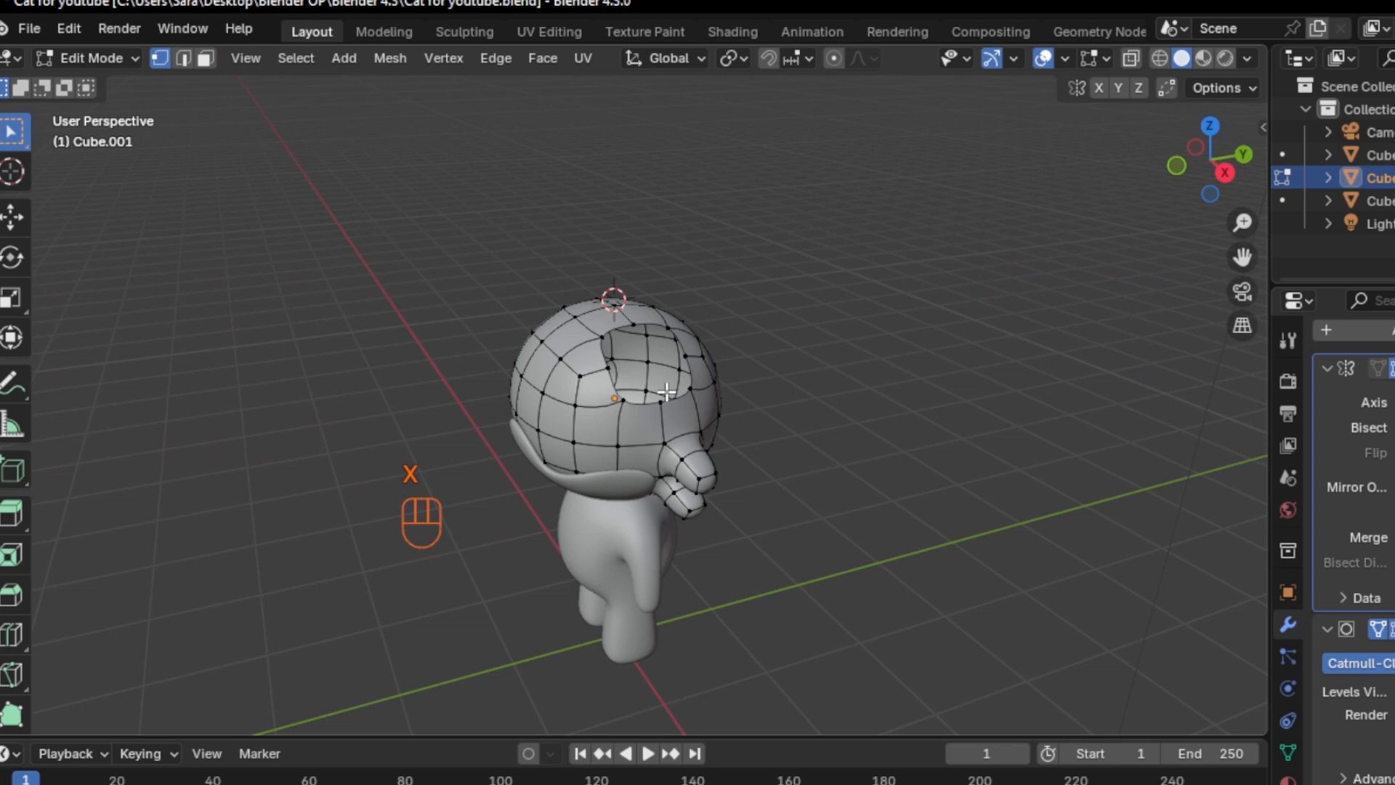
Select the edge loop around the ear hole and round it with To Sphere at a factor of about 0.84
{"action": "left_click", "coordinate": [688, 379], "text": "alt"}
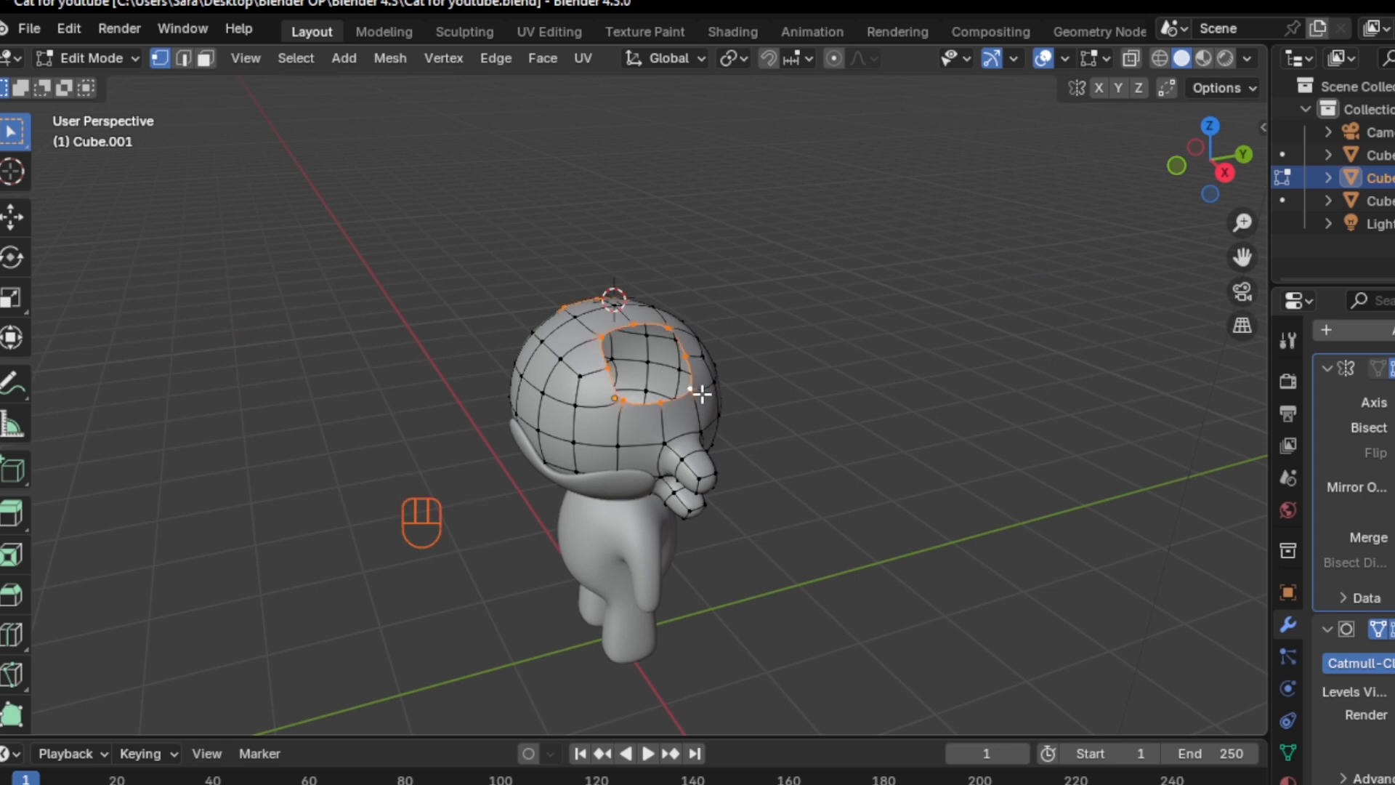
{"action": "scroll", "coordinate": [734, 396], "scroll_direction": "up", "scroll_amount": 2}
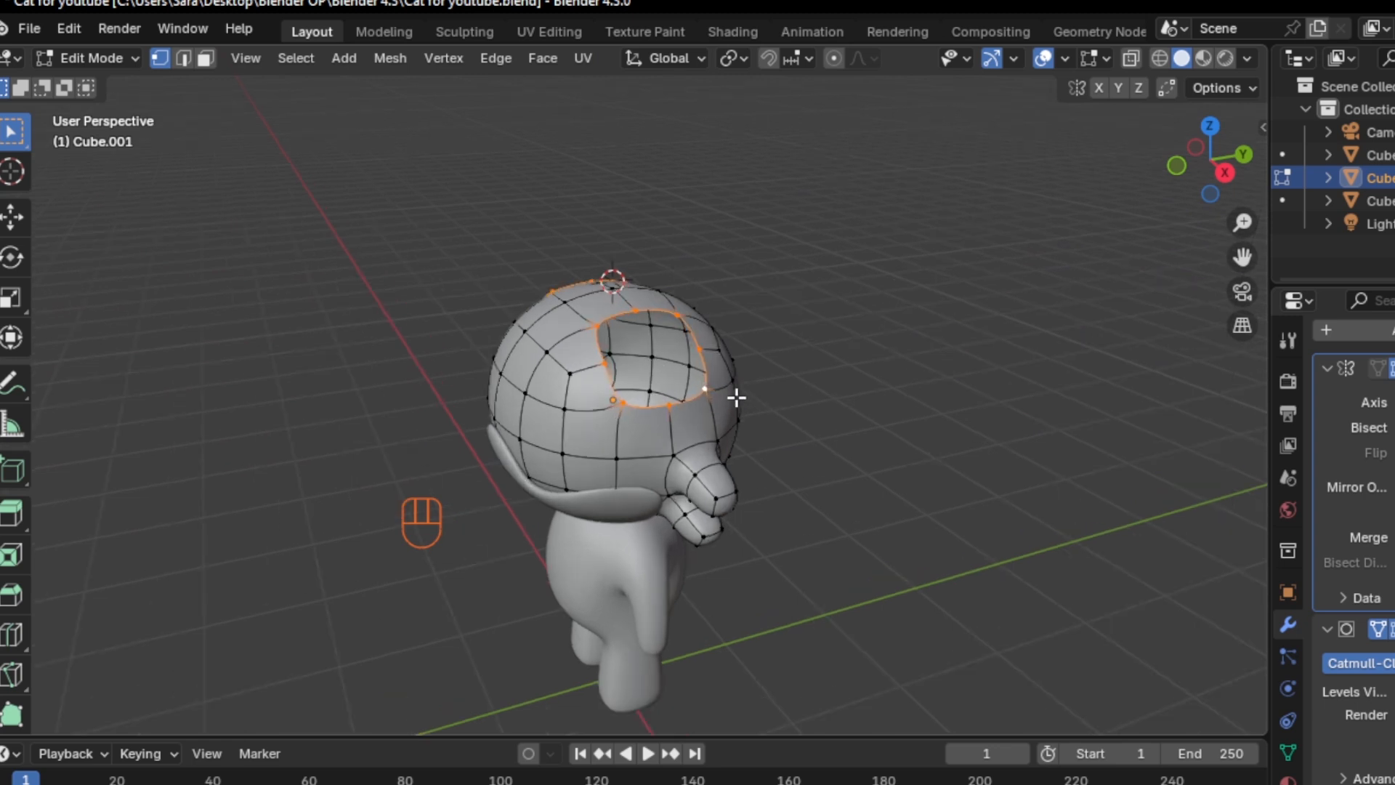
{"action": "middle_click_drag", "start_coordinate": [735, 396], "coordinate": [691, 385]}
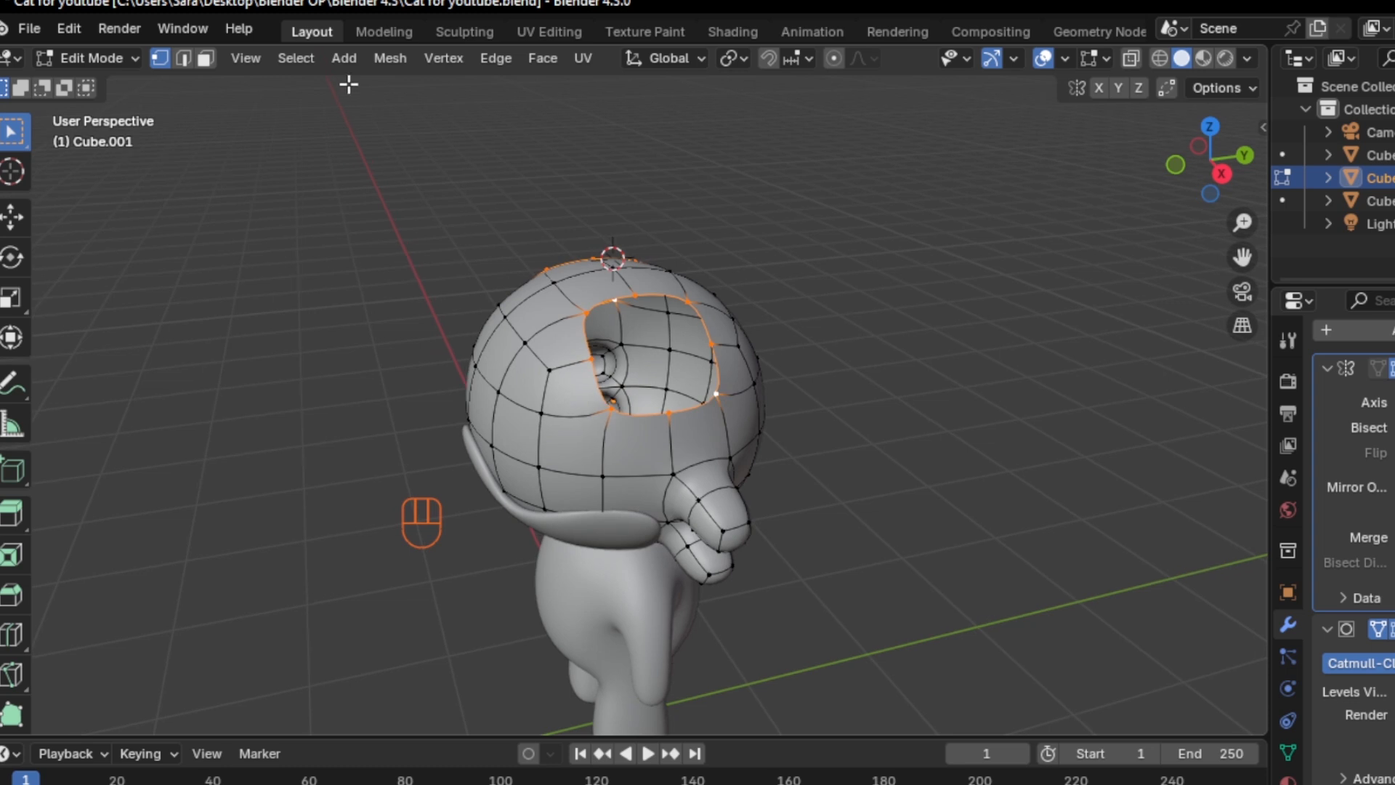
{"action": "left_click", "coordinate": [393, 59]}
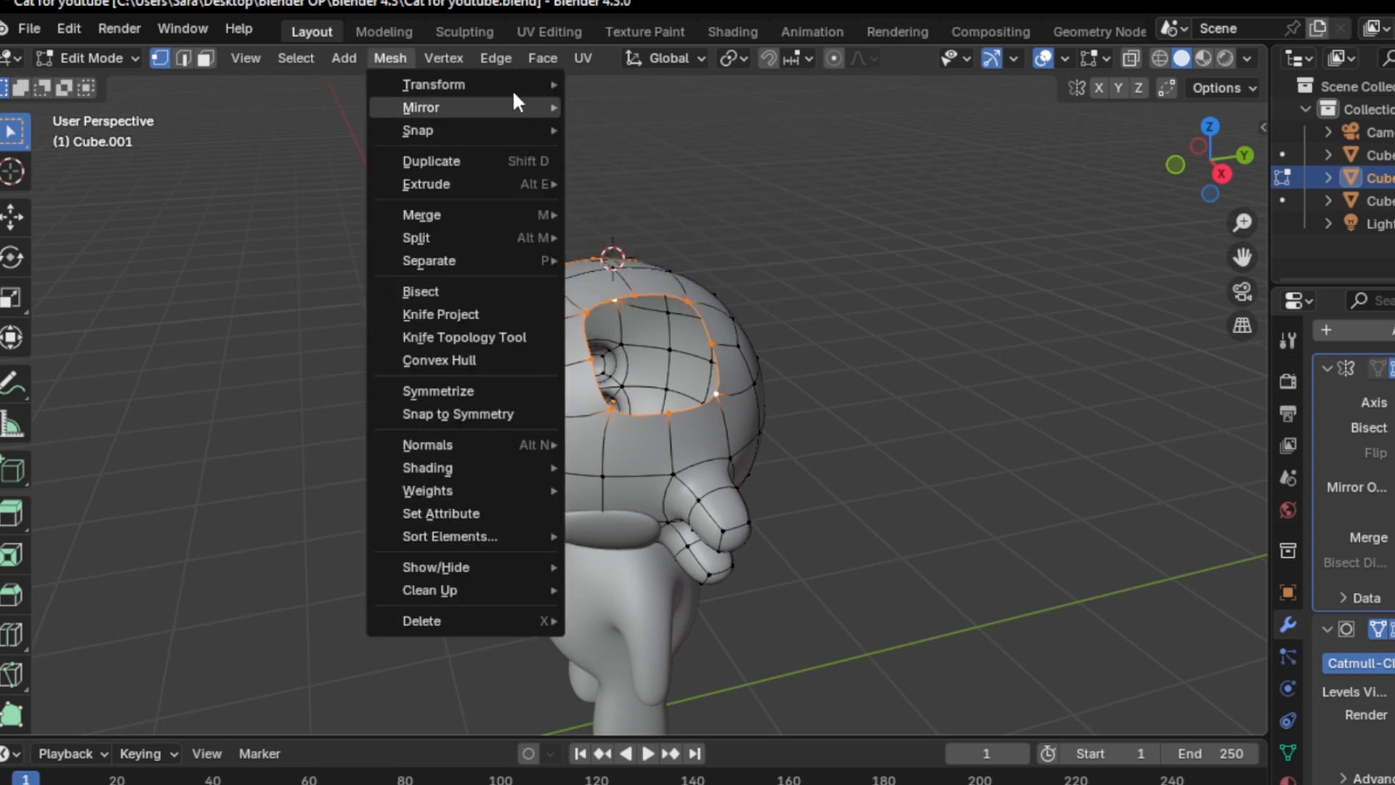
{"action": "mouse_move", "coordinate": [553, 89]}
{"action": "left_click", "coordinate": [651, 158]}
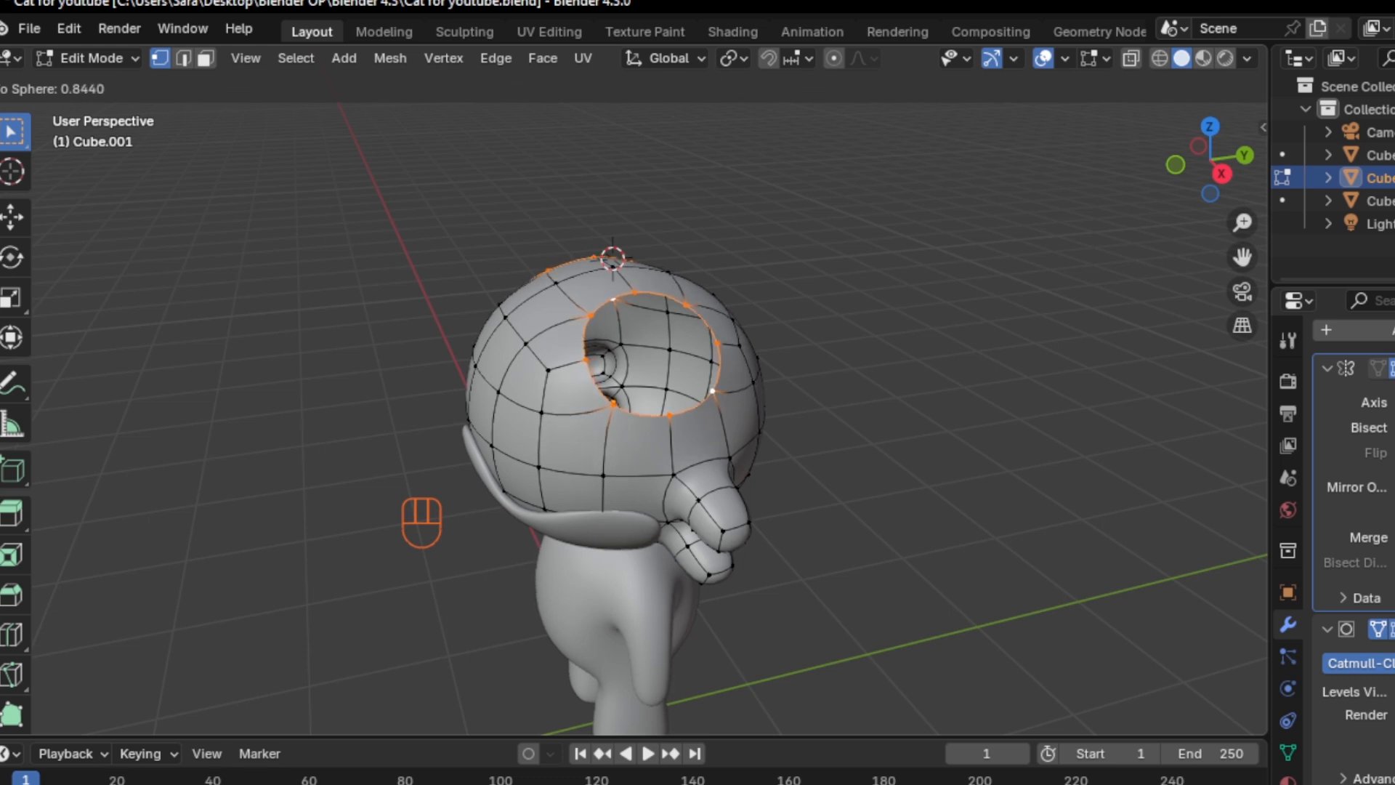
{"action": "left_click", "coordinate": [7, 338]}
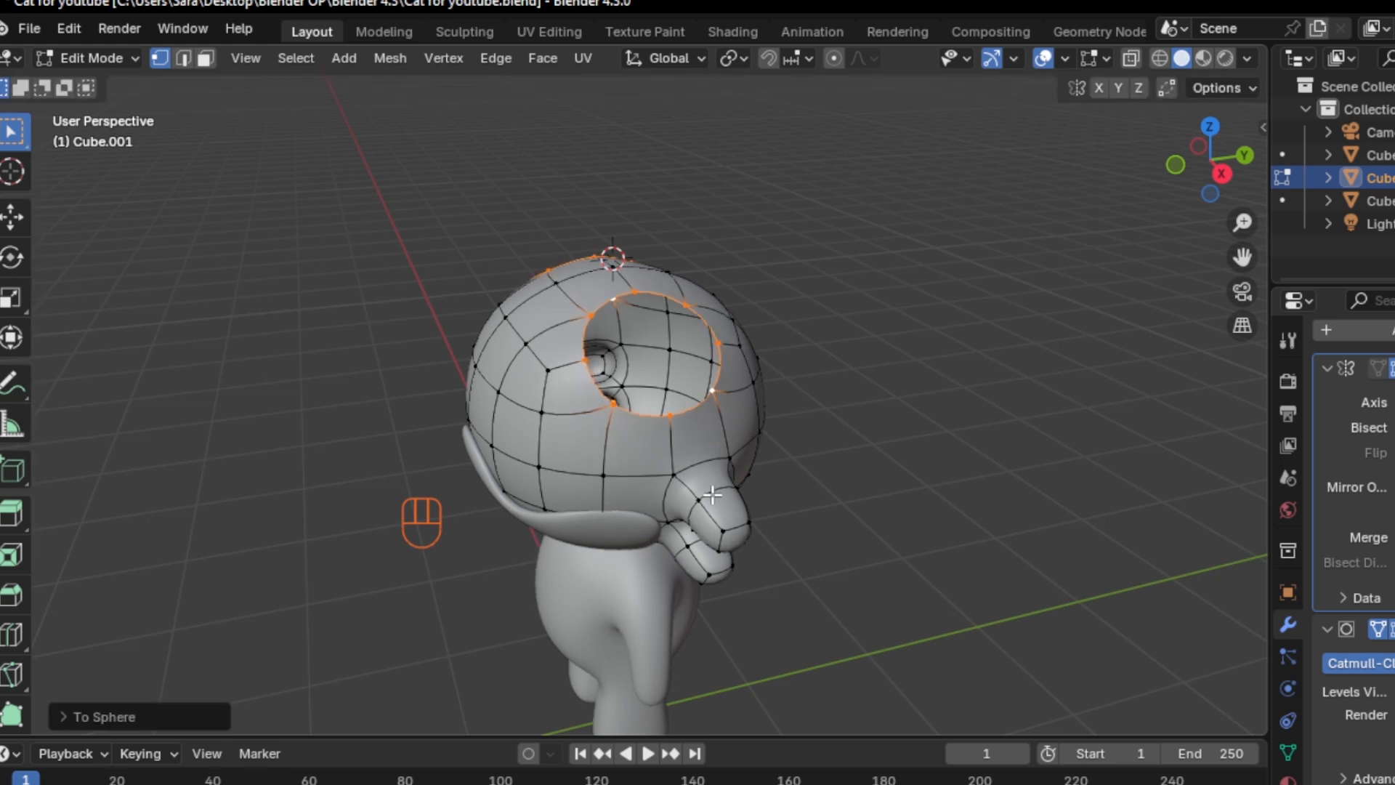
Extrude the rounded ear rim inward by scaling it to about 0.58
{"action": "key", "text": "e"}
{"action": "key", "text": "s"}
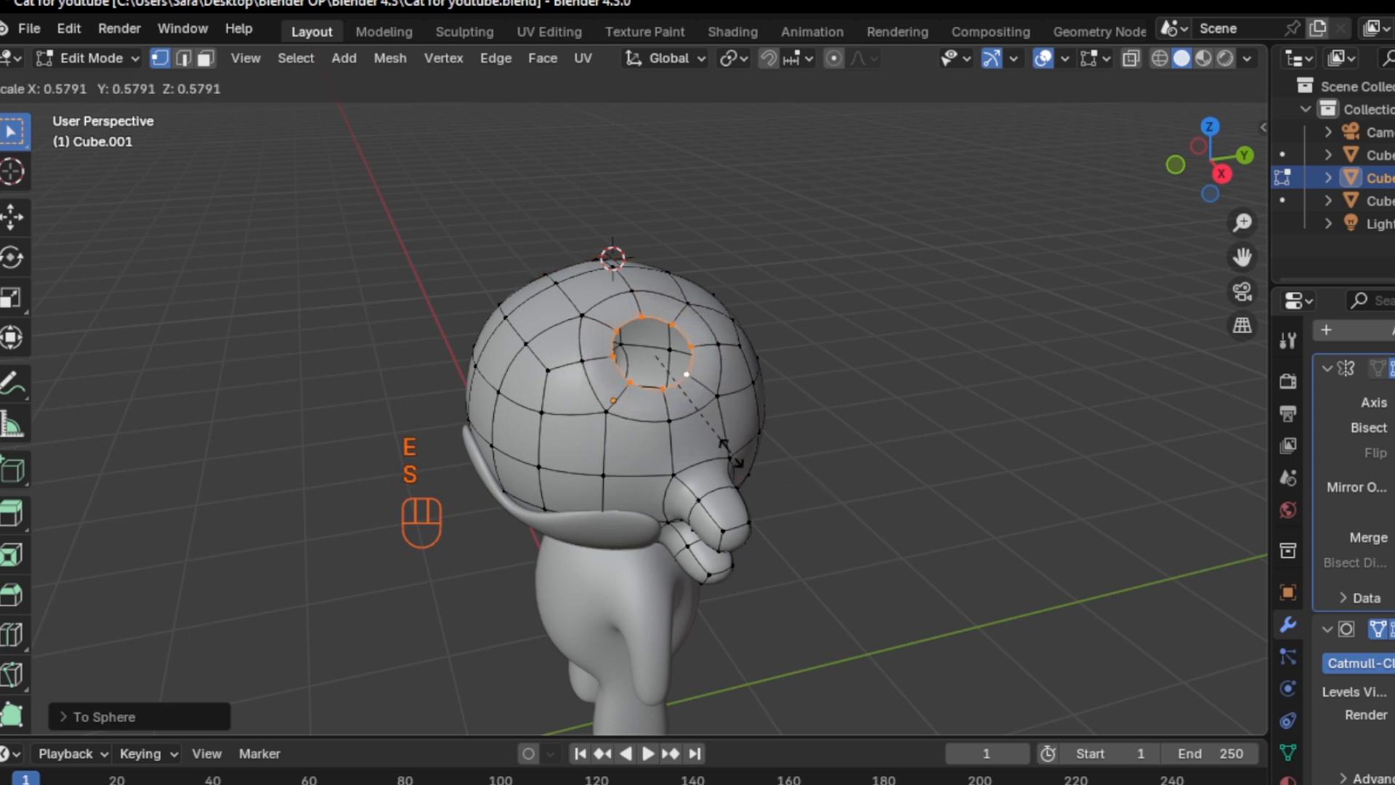
{"action": "left_click", "coordinate": [728, 450]}
In front view, extrude the ear rim outward and upward in two sections, tapering the last rim to about 0.48
{"action": "key", "text": "KP_1"}
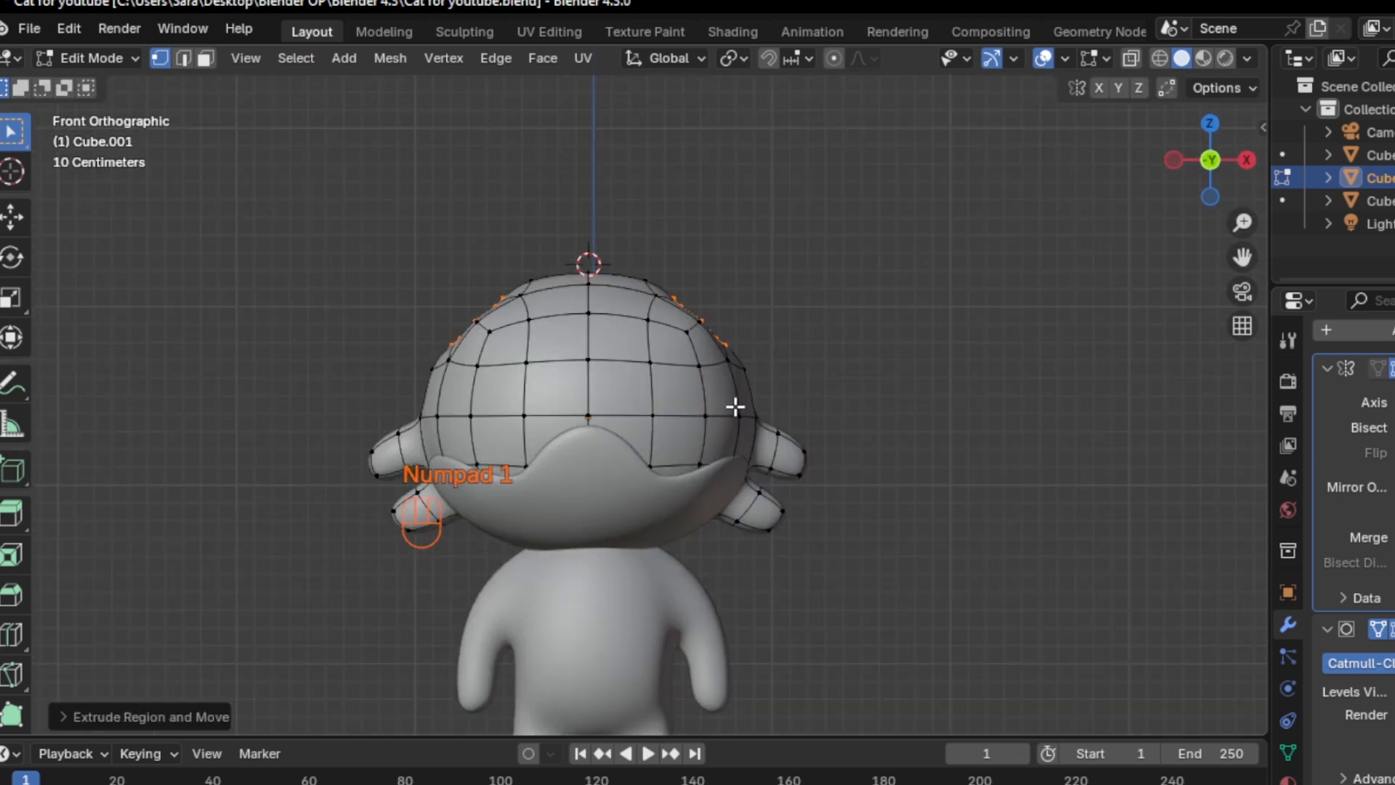
{"action": "key", "text": "e"}
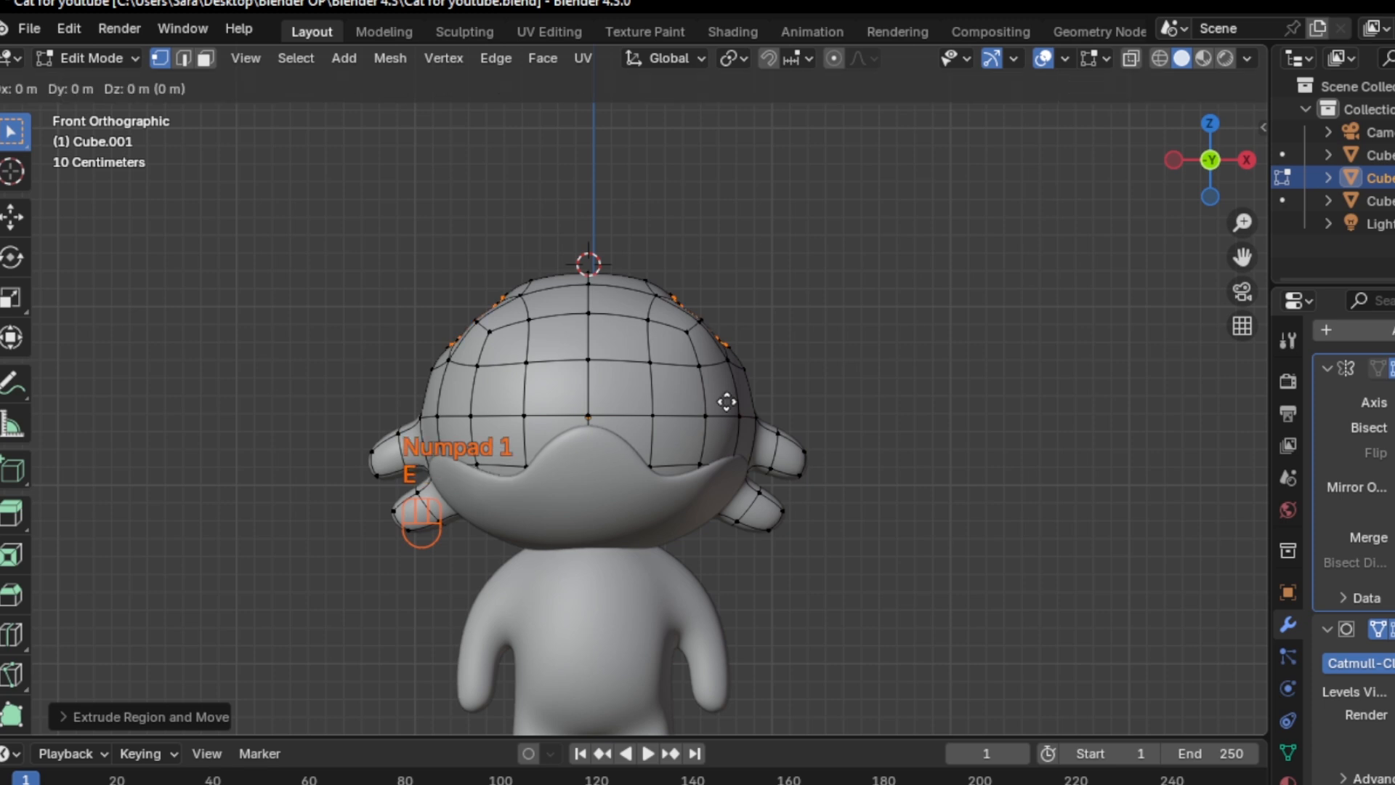
{"action": "left_click", "coordinate": [756, 375]}
{"action": "key", "text": "s"}
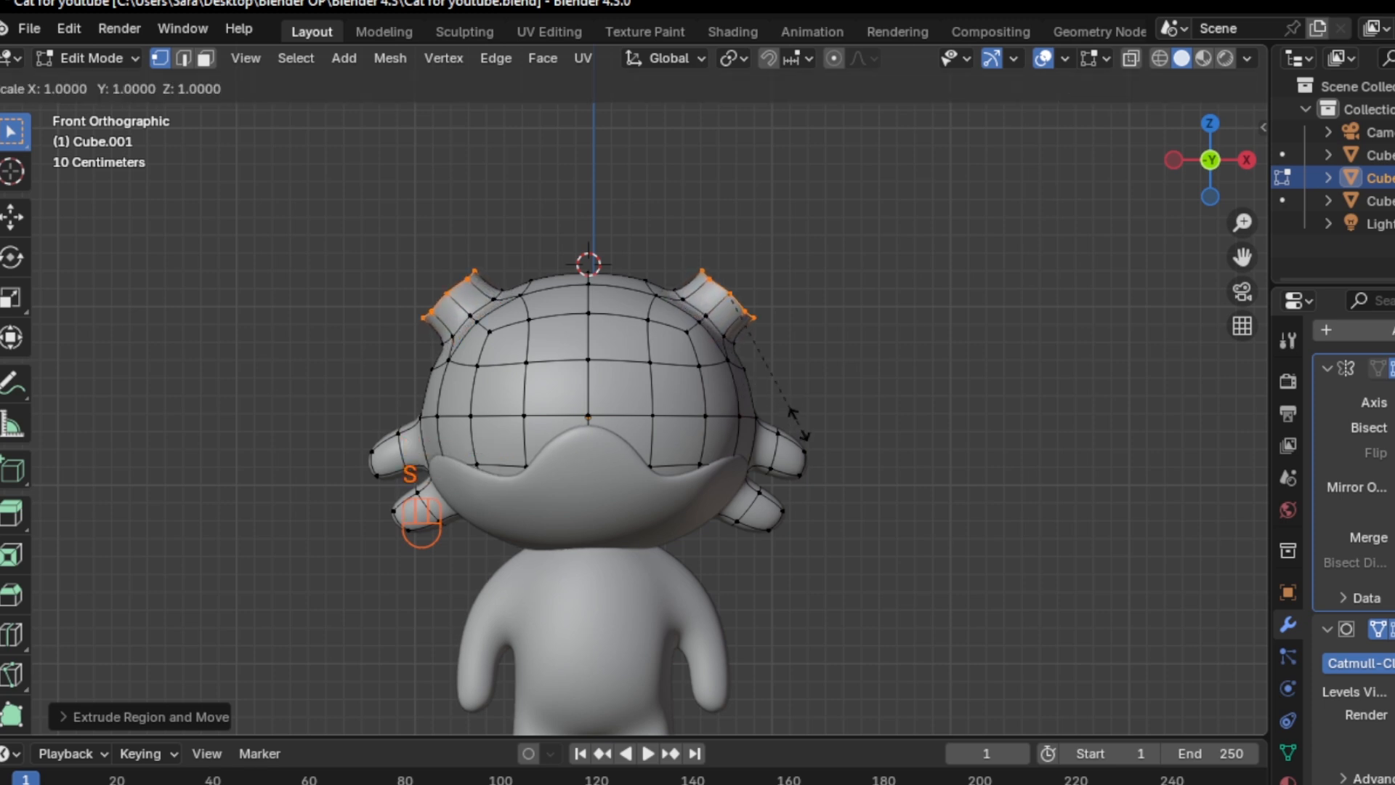
{"action": "left_click", "coordinate": [793, 411]}
{"action": "key", "text": "e"}
{"action": "left_click", "coordinate": [816, 378]}
{"action": "key", "text": "s"}
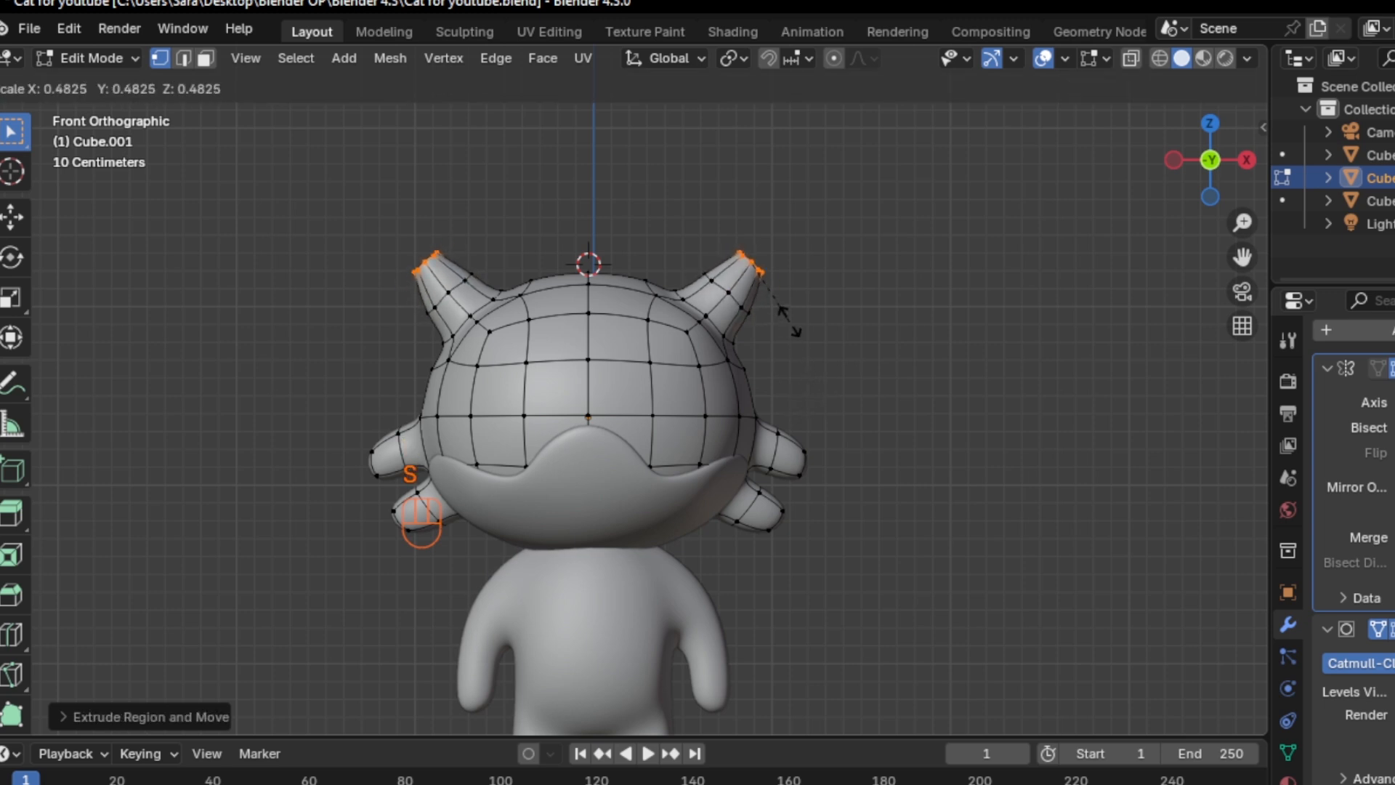
{"action": "left_click", "coordinate": [791, 322]}
Extrude the ear's open tip inward, shrink the rim, and merge its vertices into one point to close the ear
{"action": "middle_click_drag", "start_coordinate": [822, 326], "coordinate": [729, 412]}
{"action": "key", "text": "e"}
{"action": "key", "text": "s"}
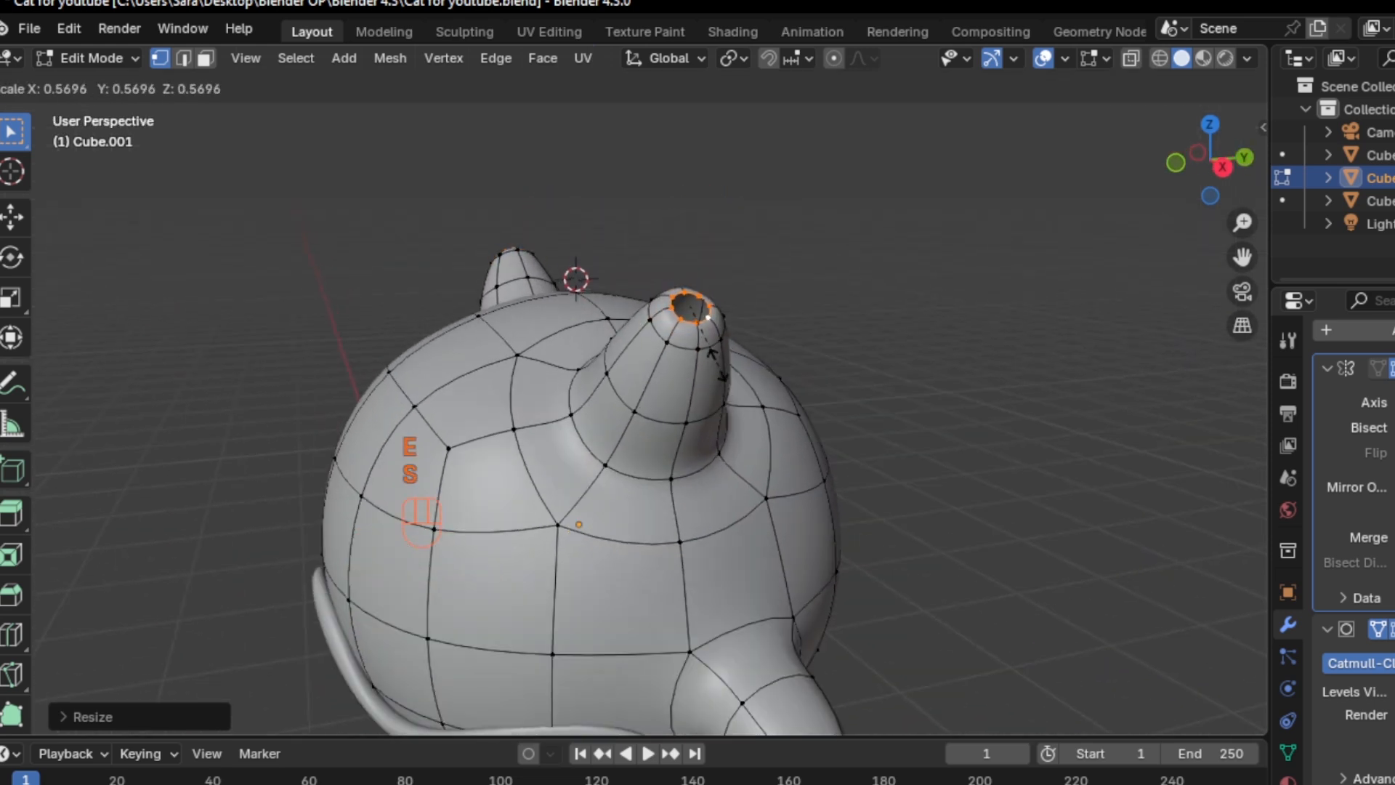
{"action": "left_click", "coordinate": [704, 337]}
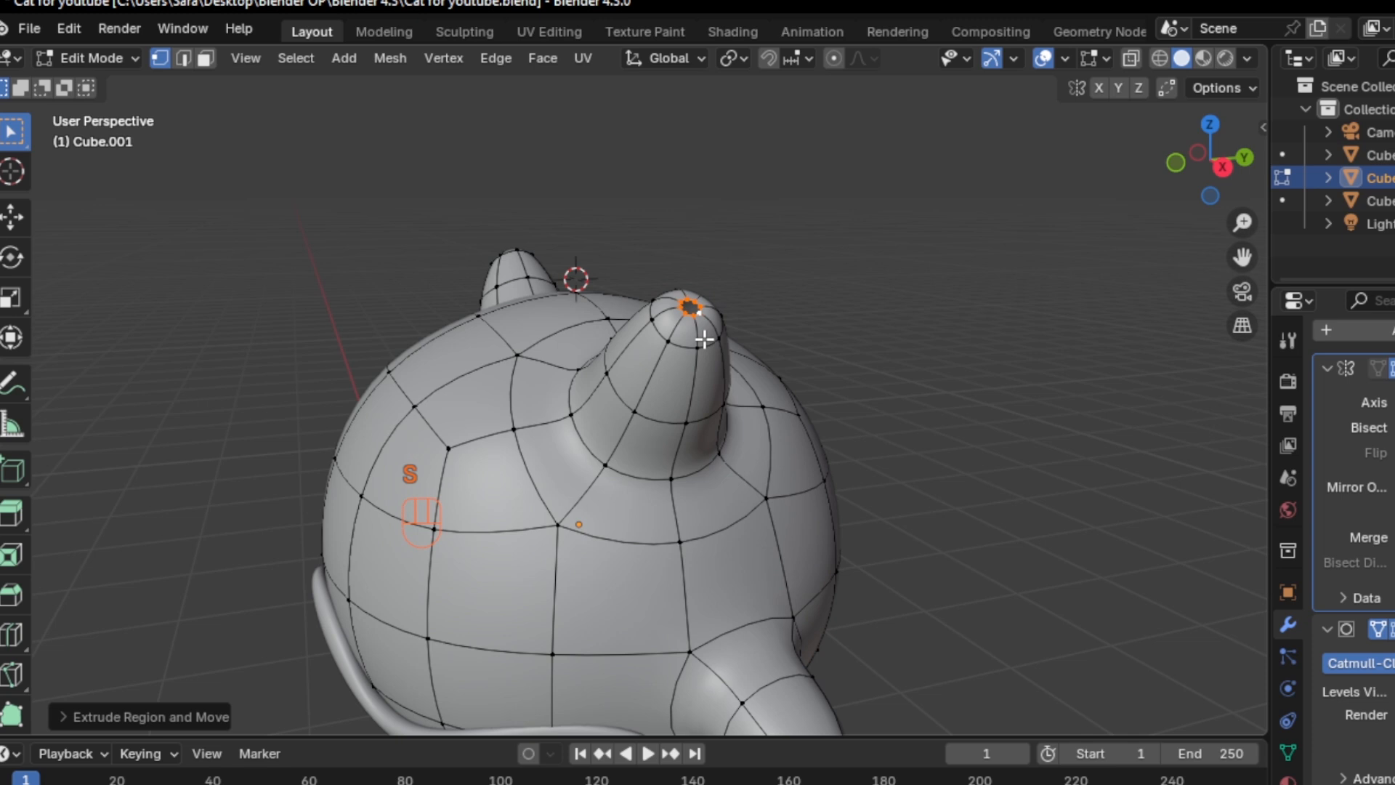
{"action": "key", "text": "period"}
{"action": "key", "text": "m"}
{"action": "left_click", "coordinate": [709, 348]}
{"action": "middle_click_drag", "start_coordinate": [701, 330], "coordinate": [686, 390]}
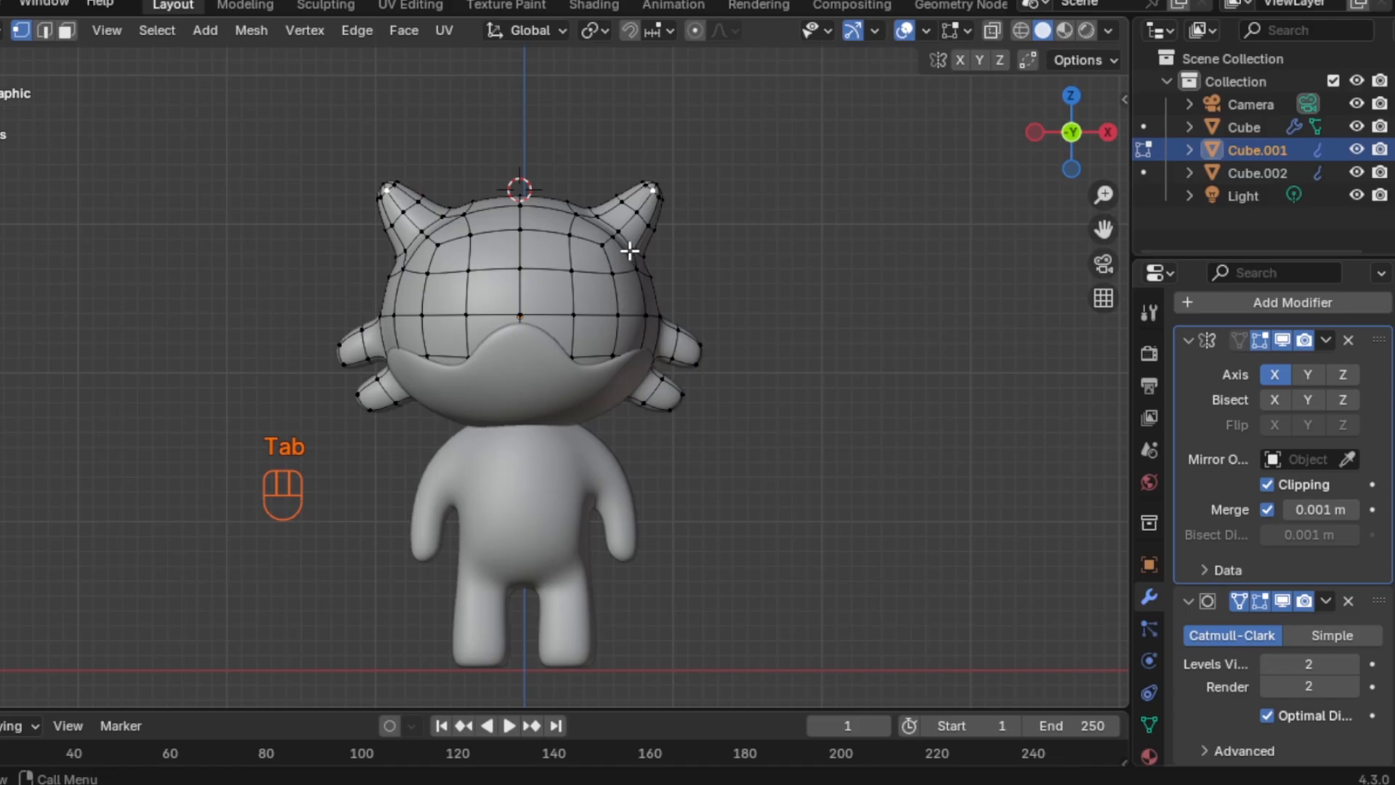
Duplicate the four front faces of the ear in place and separate the copy into its own object
{"action": "middle_click_drag", "start_coordinate": [620, 258], "coordinate": [582, 290], "text": "shift"}
{"action": "scroll", "coordinate": [617, 280], "scroll_direction": "up", "scroll_amount": 2}
{"action": "key", "text": "3"}
{"action": "left_click", "coordinate": [629, 246]}
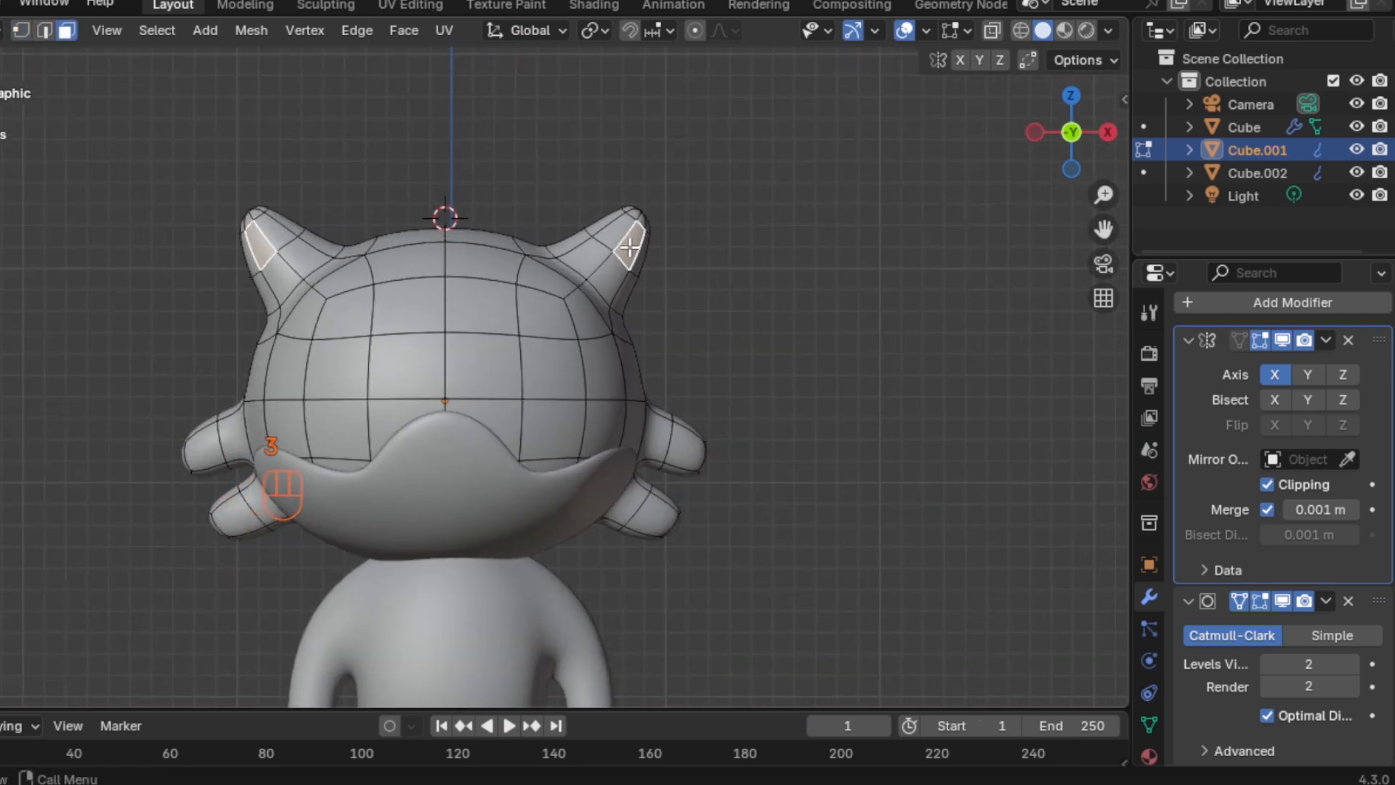
{"action": "left_click", "coordinate": [600, 251], "text": "shift"}
{"action": "left_click", "coordinate": [599, 266], "text": "shift"}
{"action": "left_click", "coordinate": [607, 285], "text": "shift"}
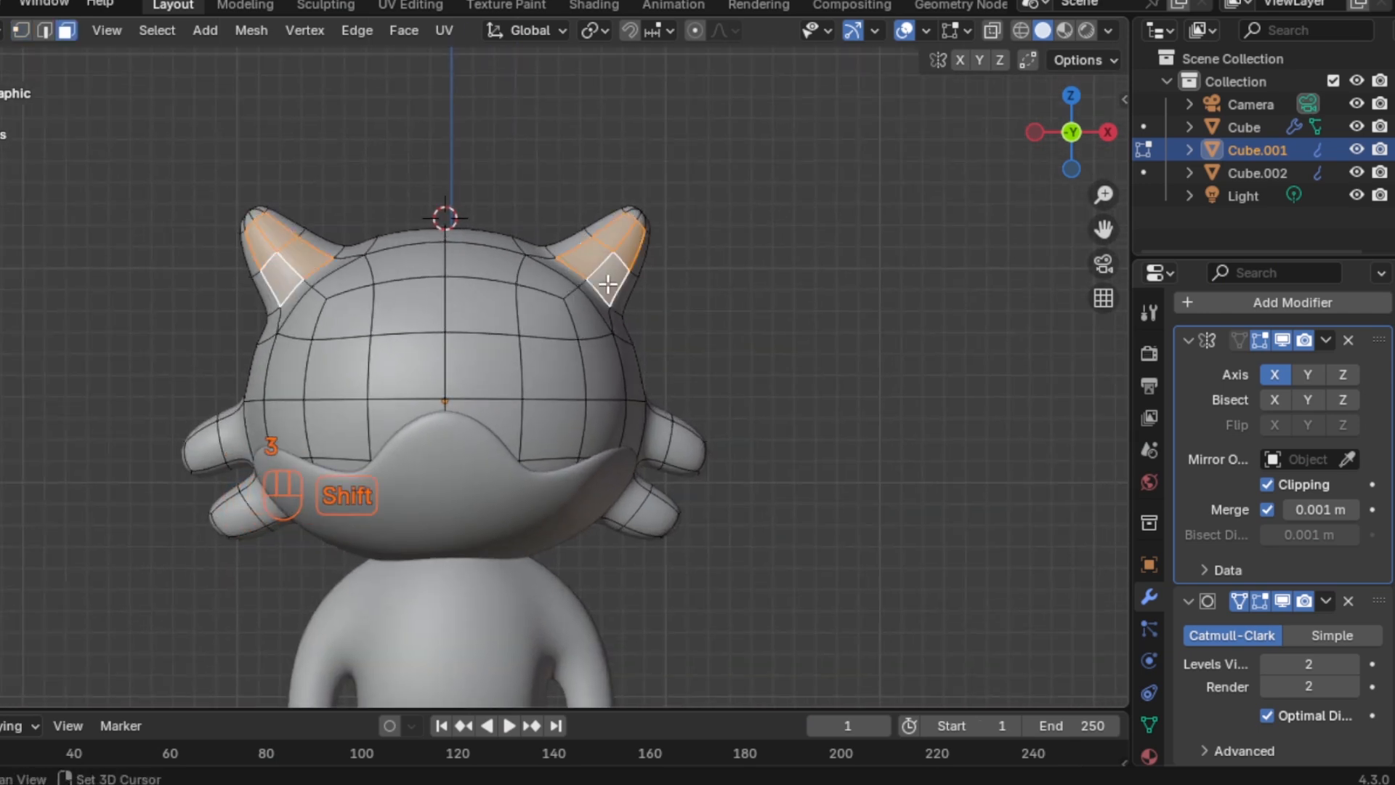
{"action": "scroll", "coordinate": [608, 286], "scroll_direction": "up", "scroll_amount": 2}
{"action": "middle_click_drag", "start_coordinate": [591, 361], "coordinate": [589, 372], "text": "shift"}
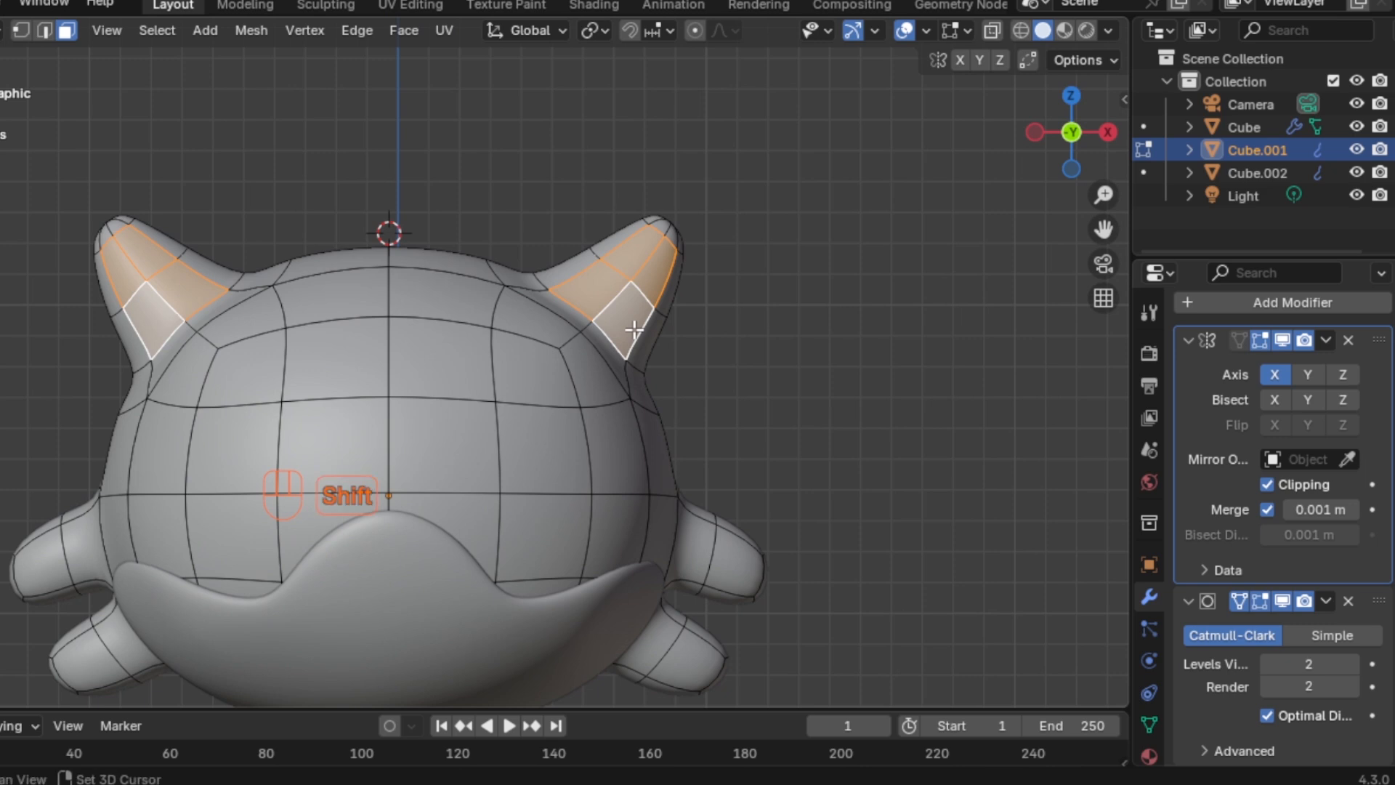
{"action": "key", "text": "shift+d"}
{"action": "right_click", "coordinate": [634, 330]}
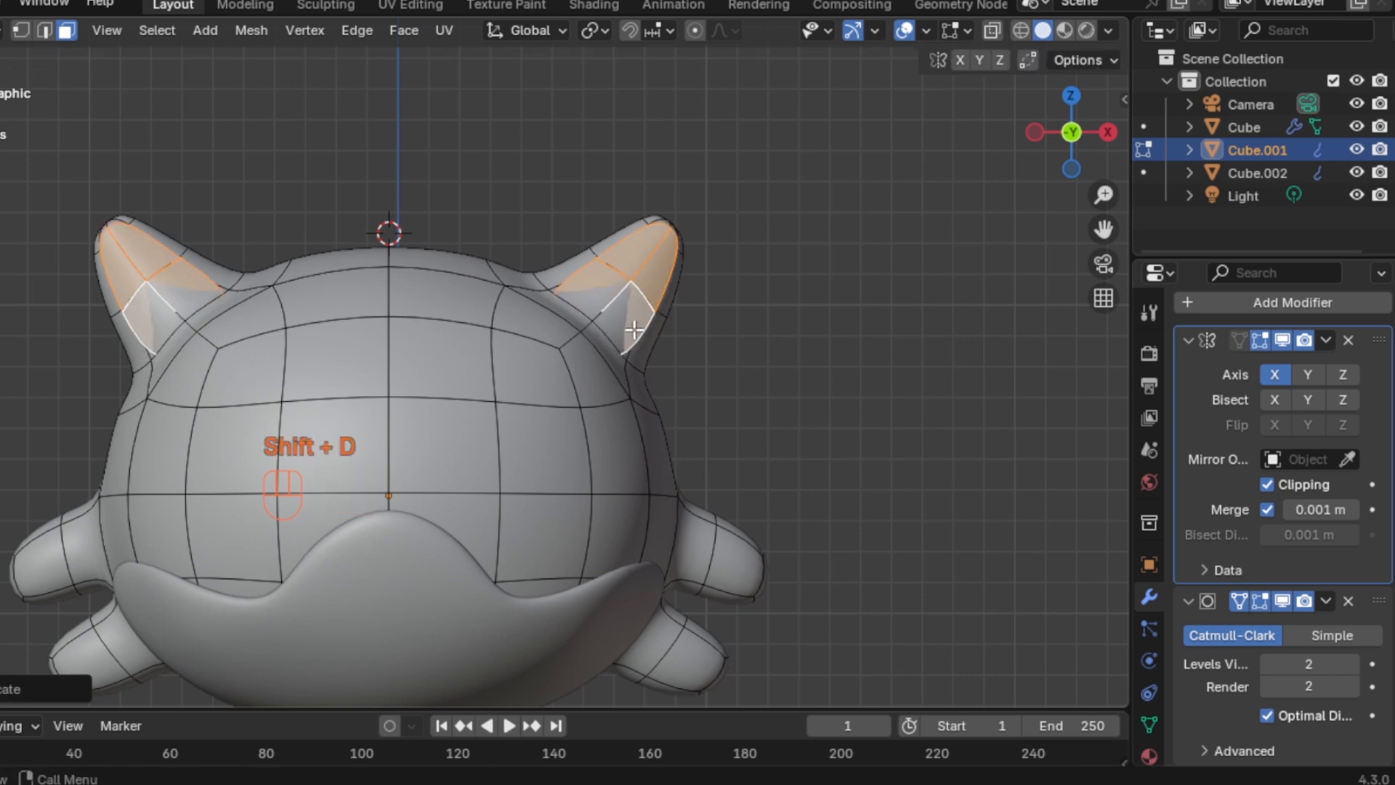
{"action": "key", "text": "p"}
{"action": "left_click", "coordinate": [632, 332]}
Add a Solidify modifier to the separated inner-ear object and move it above the Subdivision Surface modifier
{"action": "key", "text": "Tab"}
{"action": "left_click", "coordinate": [626, 296]}
{"action": "middle_click_drag", "start_coordinate": [643, 260], "coordinate": [581, 341]}
{"action": "left_click", "coordinate": [1221, 302]}
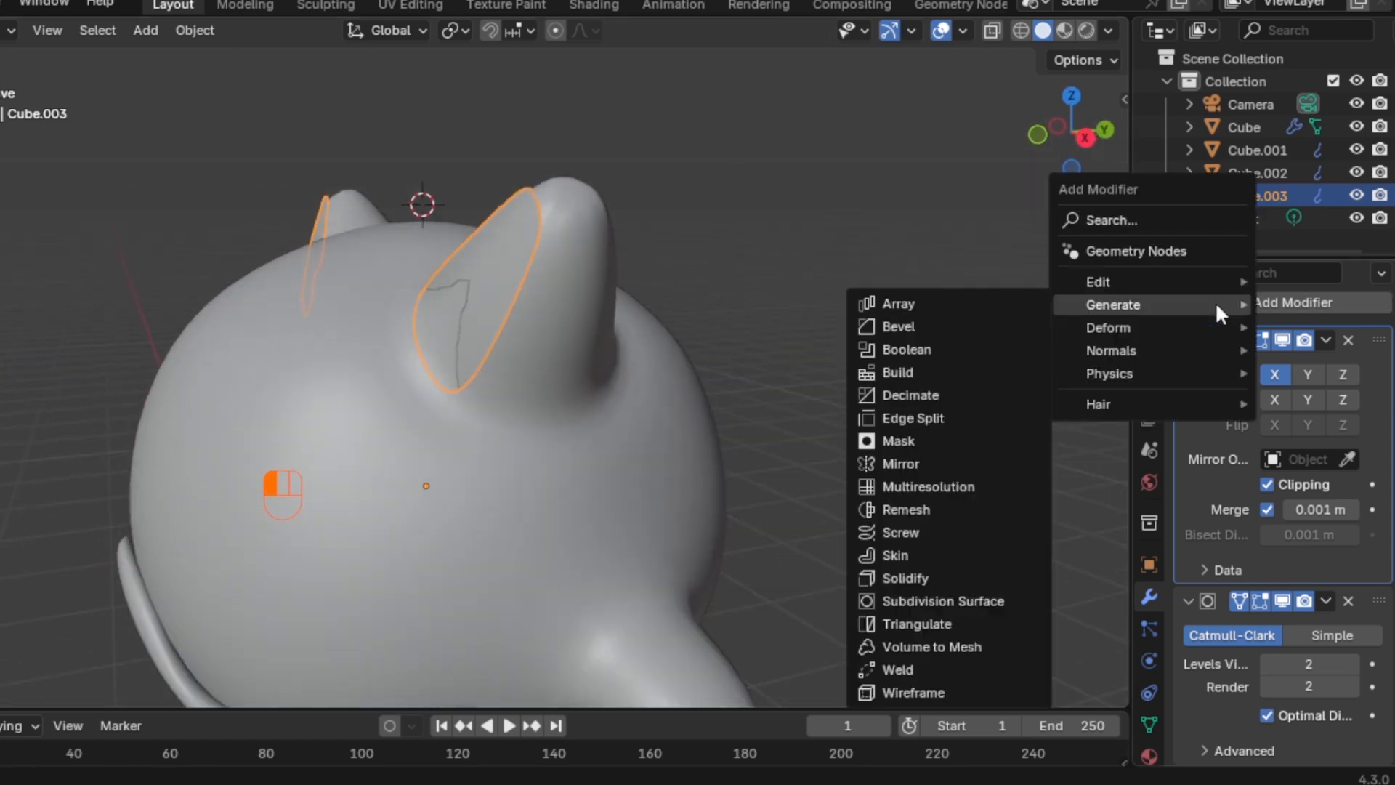
{"action": "left_click", "coordinate": [908, 580]}
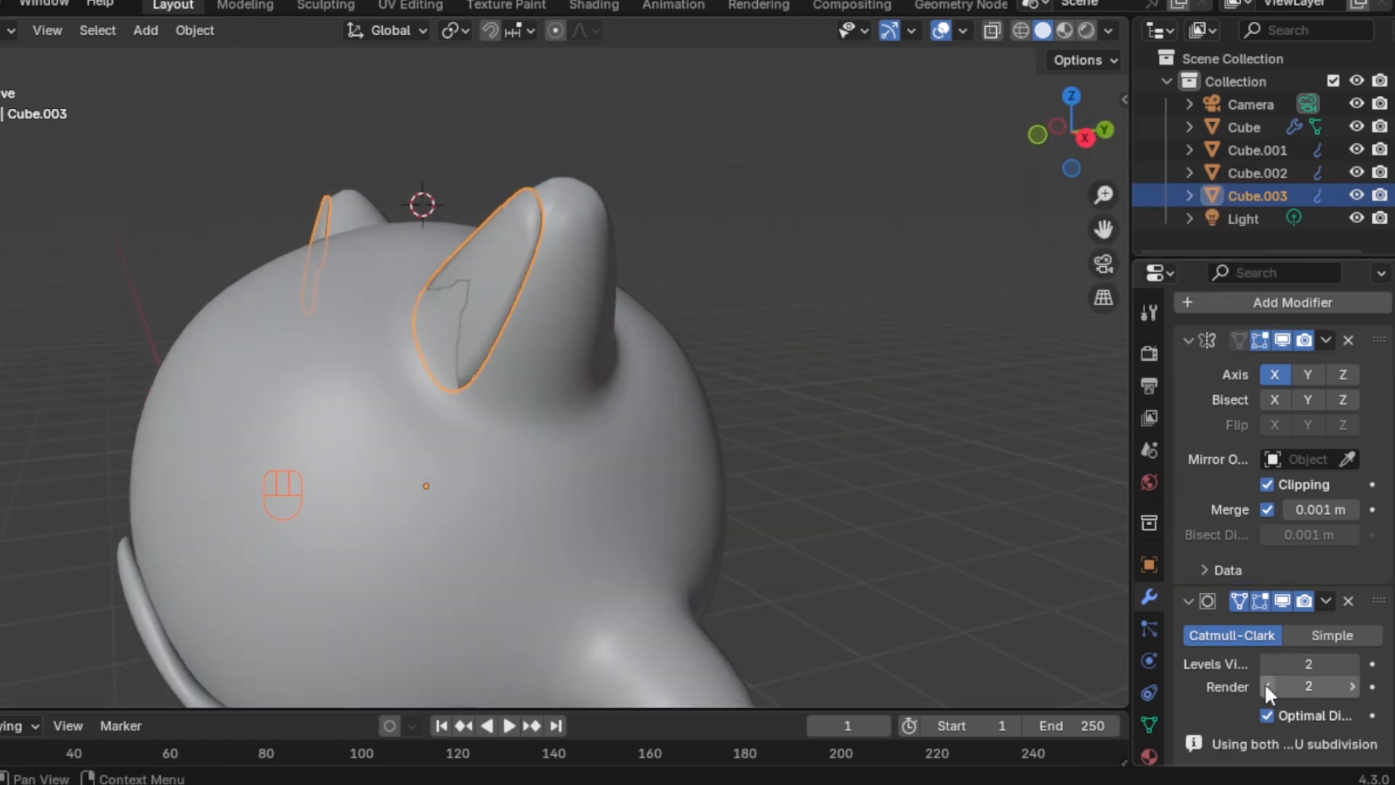
{"action": "scroll", "coordinate": [1265, 687], "scroll_direction": "down", "scroll_amount": 3}
{"action": "left_click_drag", "start_coordinate": [1379, 673], "coordinate": [1371, 474]}
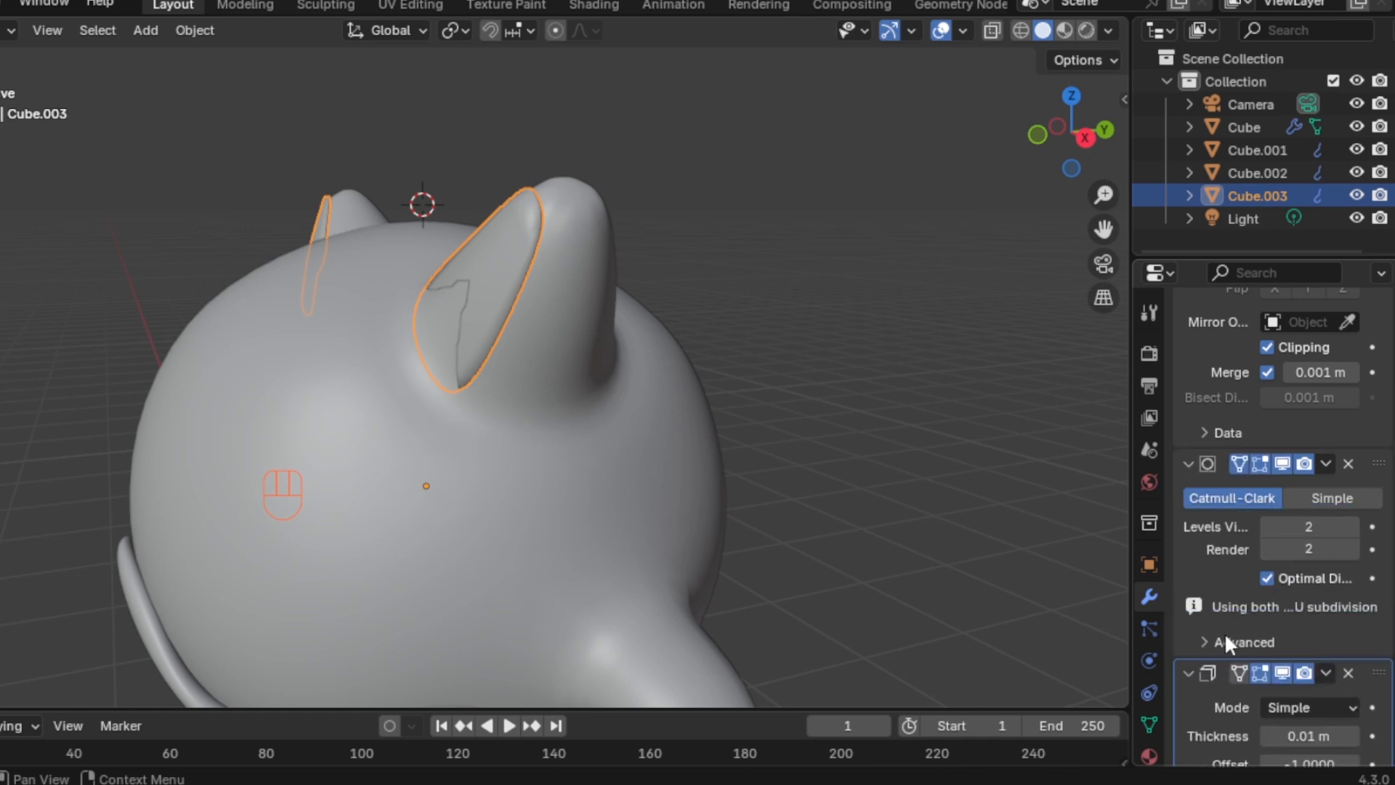
Place the inner-ear object's Solidify modifier above Subdivision Surface and set its thickness to -0.05 m
{"action": "left_click_drag", "start_coordinate": [1376, 676], "coordinate": [1374, 461]}
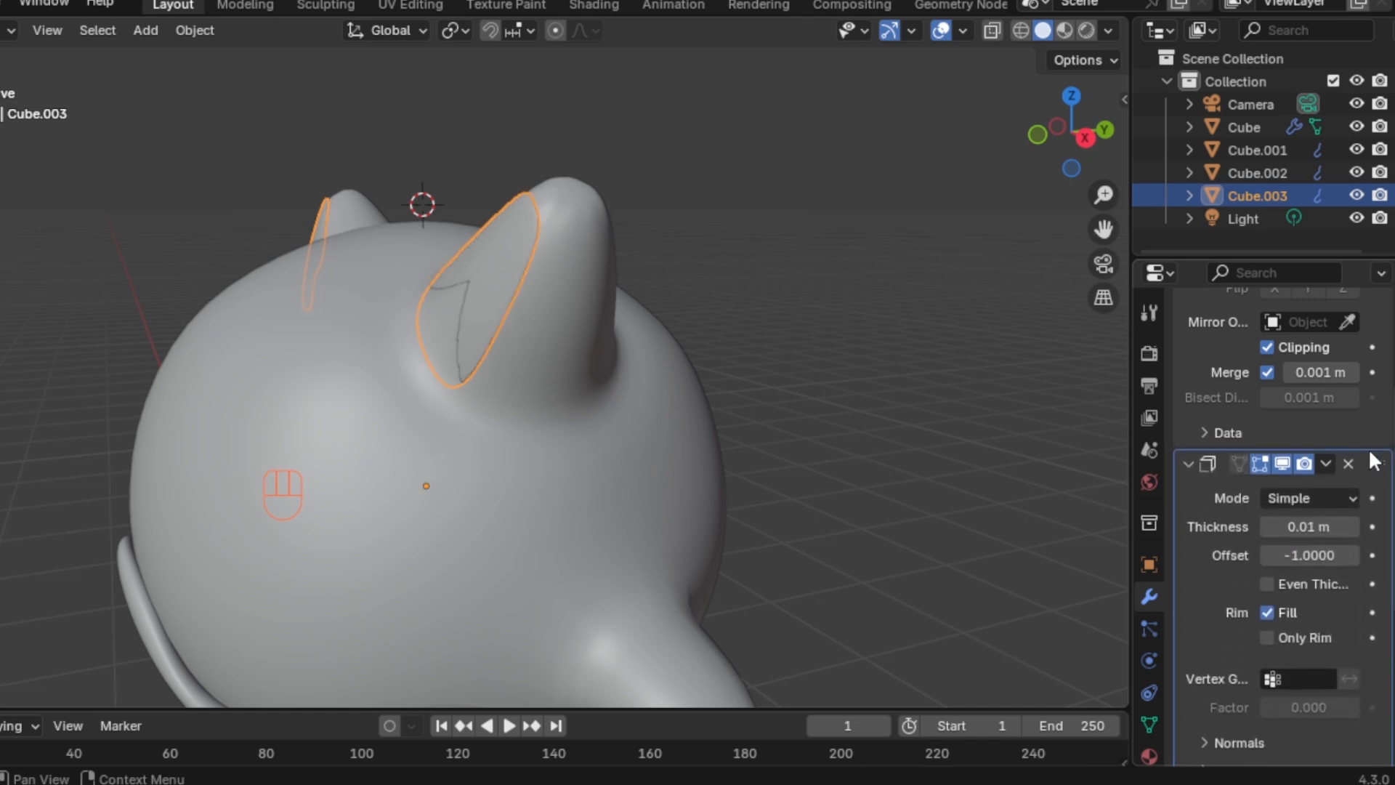
{"action": "left_click", "coordinate": [1301, 521]}
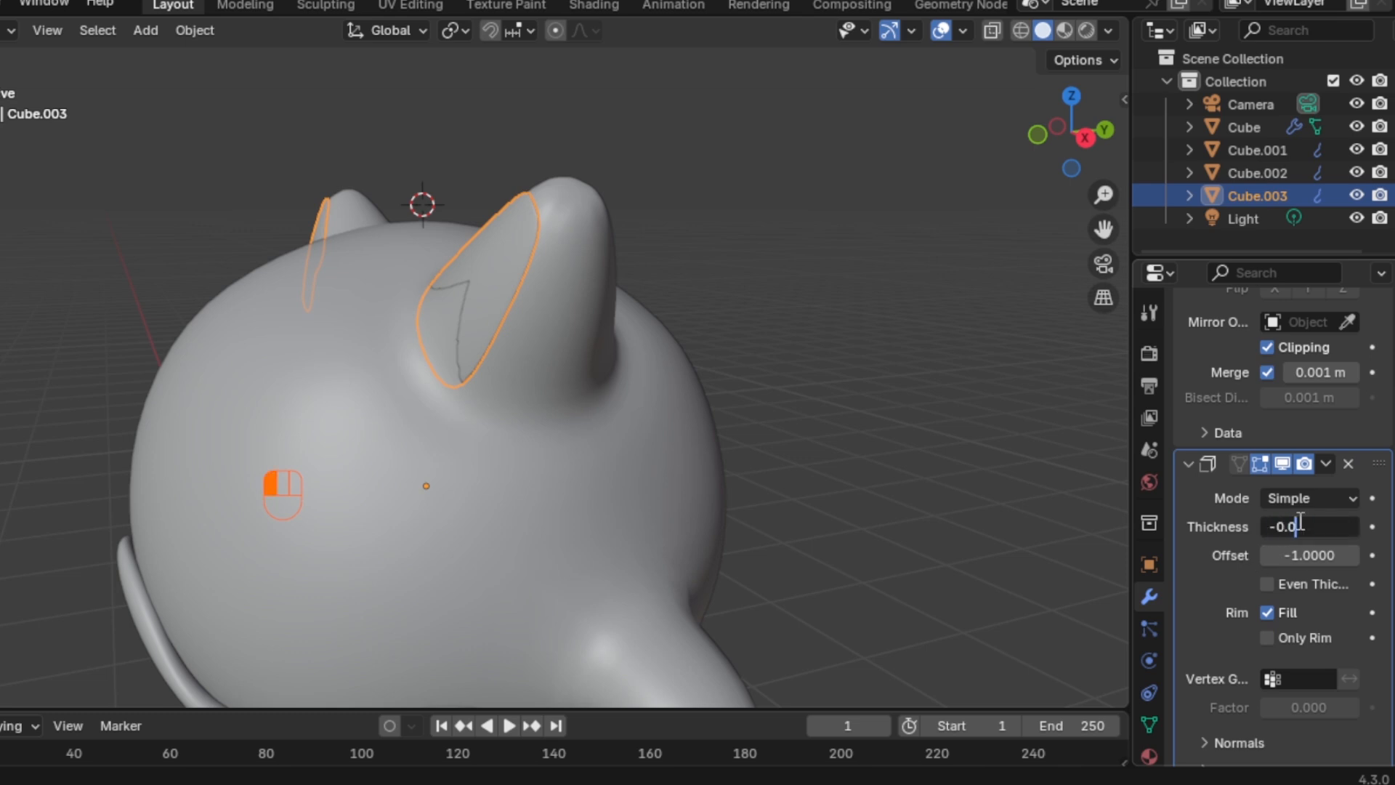
{"action": "key", "text": "Return"}
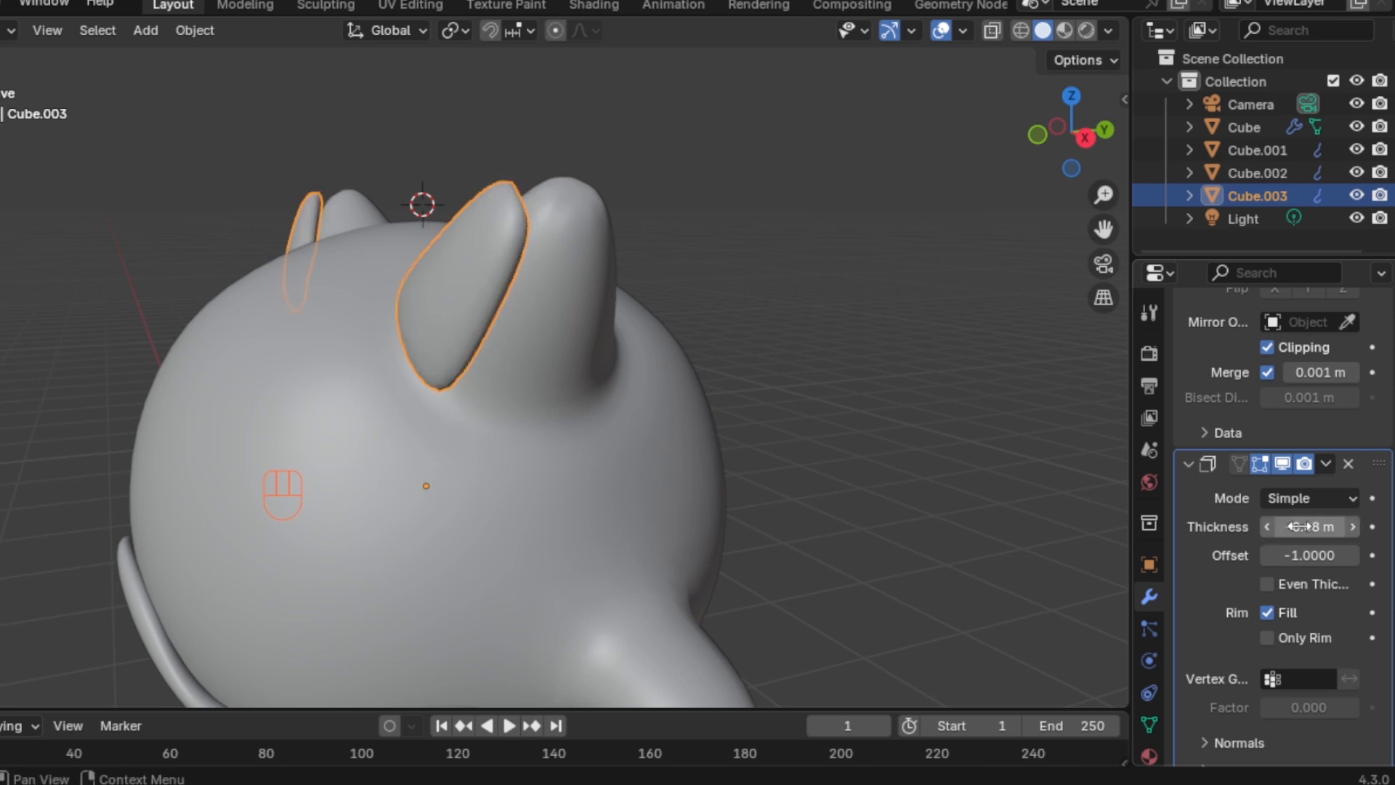
{"action": "left_click", "coordinate": [1301, 526]}
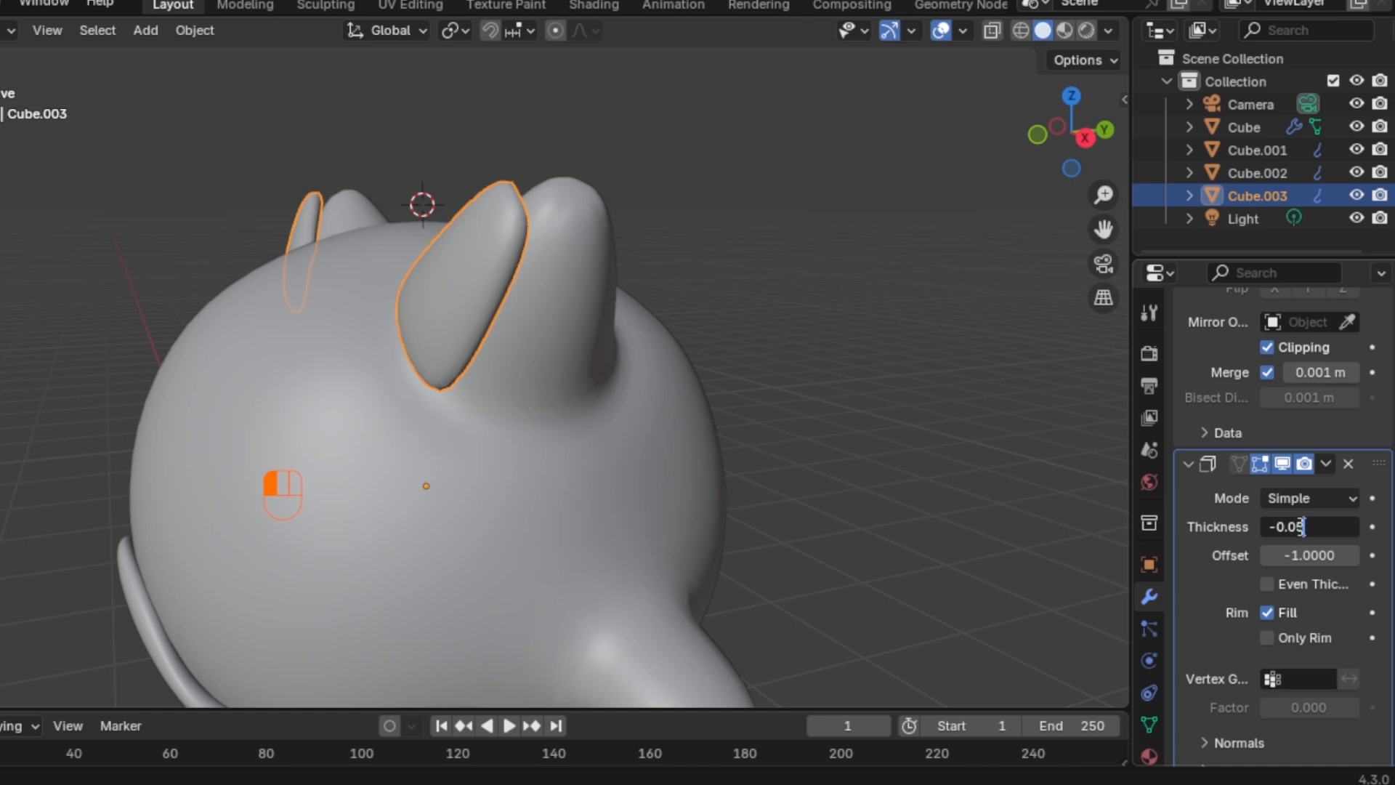
{"action": "type", "text": "-0.05"}
{"action": "key", "text": "Return"}
Move the tip vertices of the inner-ear piece back along the Y axis toward the ear
{"action": "middle_click_drag", "start_coordinate": [596, 276], "coordinate": [502, 315]}
{"action": "key", "text": "Tab"}
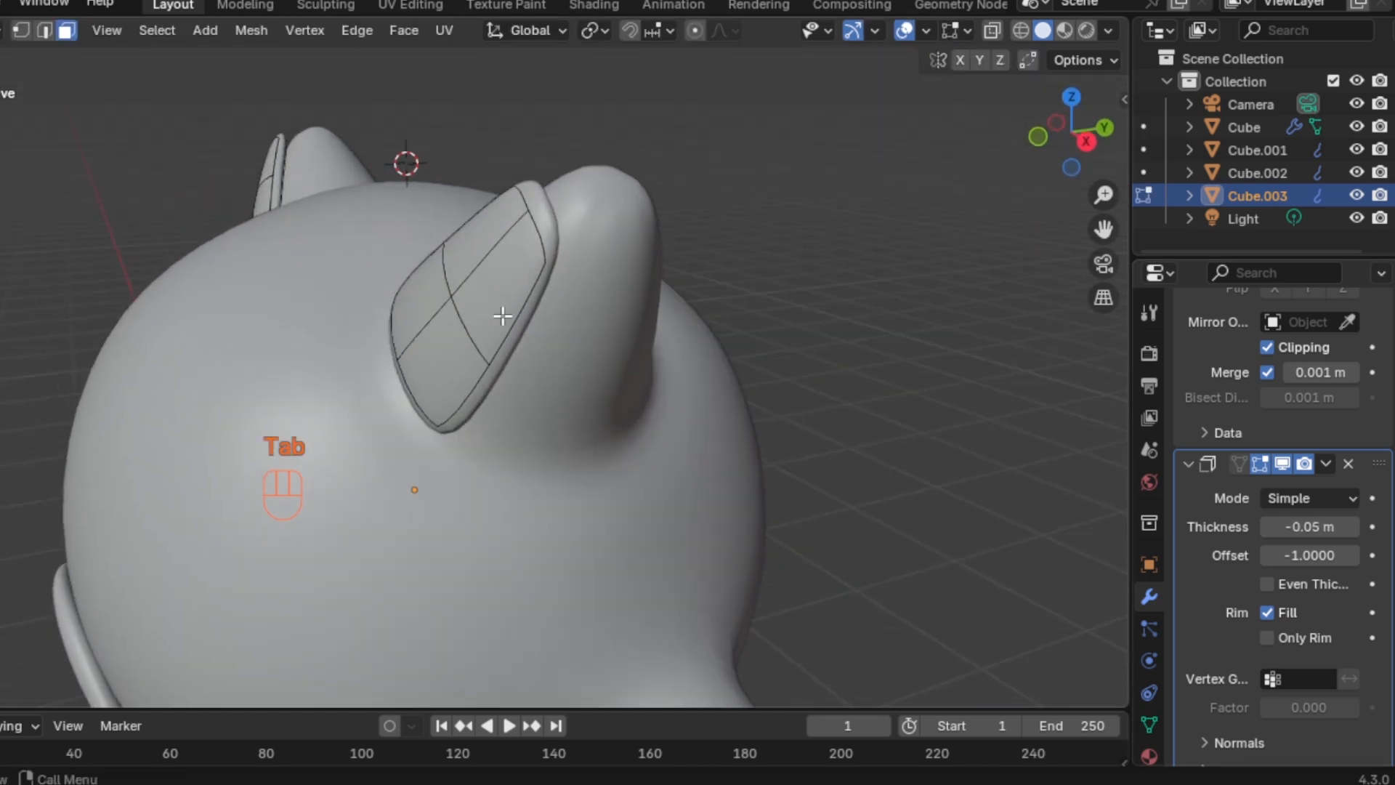
{"action": "key", "text": "1"}
{"action": "middle_click_drag", "start_coordinate": [545, 271], "coordinate": [473, 273]}
{"action": "left_click_drag", "start_coordinate": [529, 247], "coordinate": [592, 349]}
{"action": "middle_click_drag", "start_coordinate": [592, 348], "coordinate": [515, 268]}
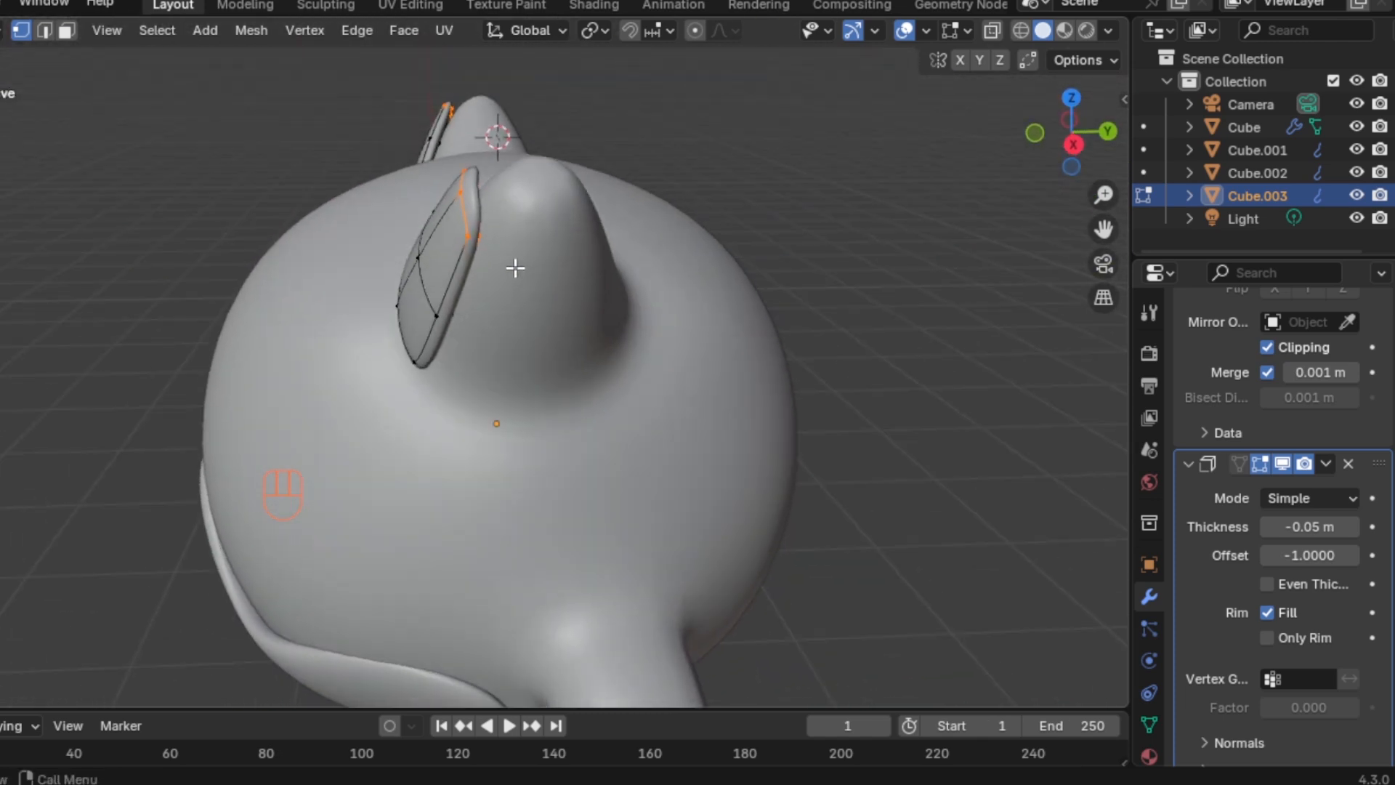
{"action": "key", "text": "g"}
{"action": "key", "text": "y"}
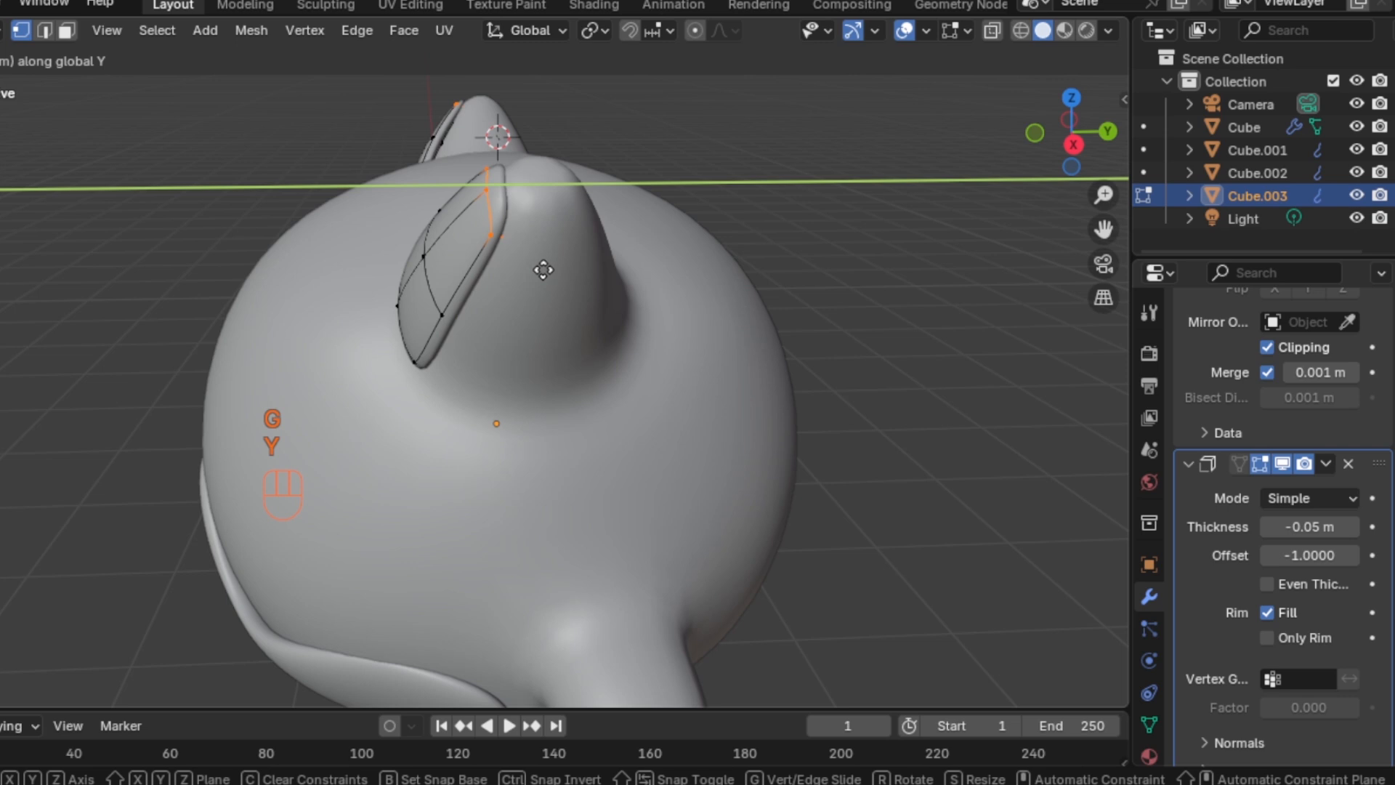
{"action": "left_click", "coordinate": [543, 269]}
Adjust the middle-row vertices of the inner-ear piece along the Y axis so it sits closer to the ear
{"action": "middle_click_drag", "start_coordinate": [499, 306], "coordinate": [443, 216]}
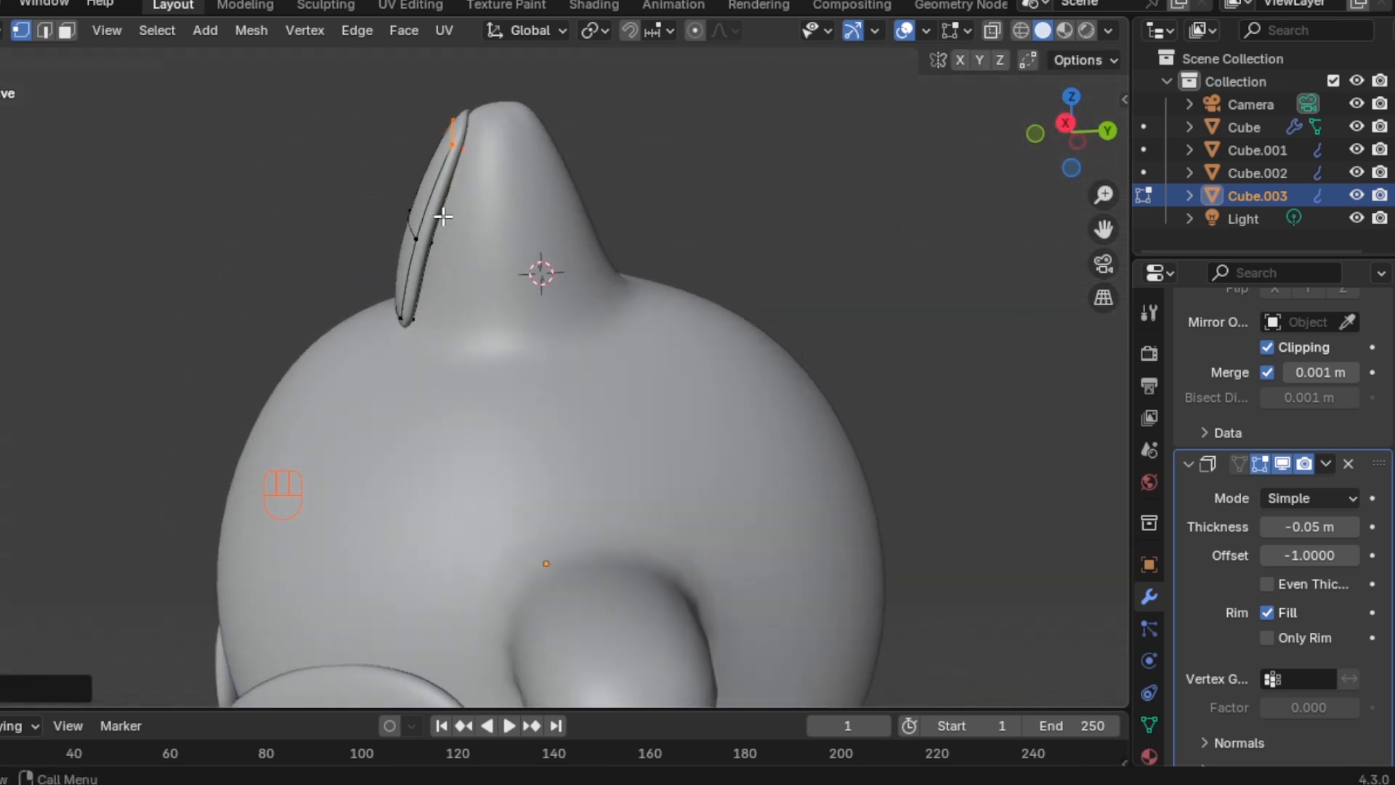
{"action": "left_click", "coordinate": [418, 237]}
{"action": "key", "text": "g"}
{"action": "key", "text": "y"}
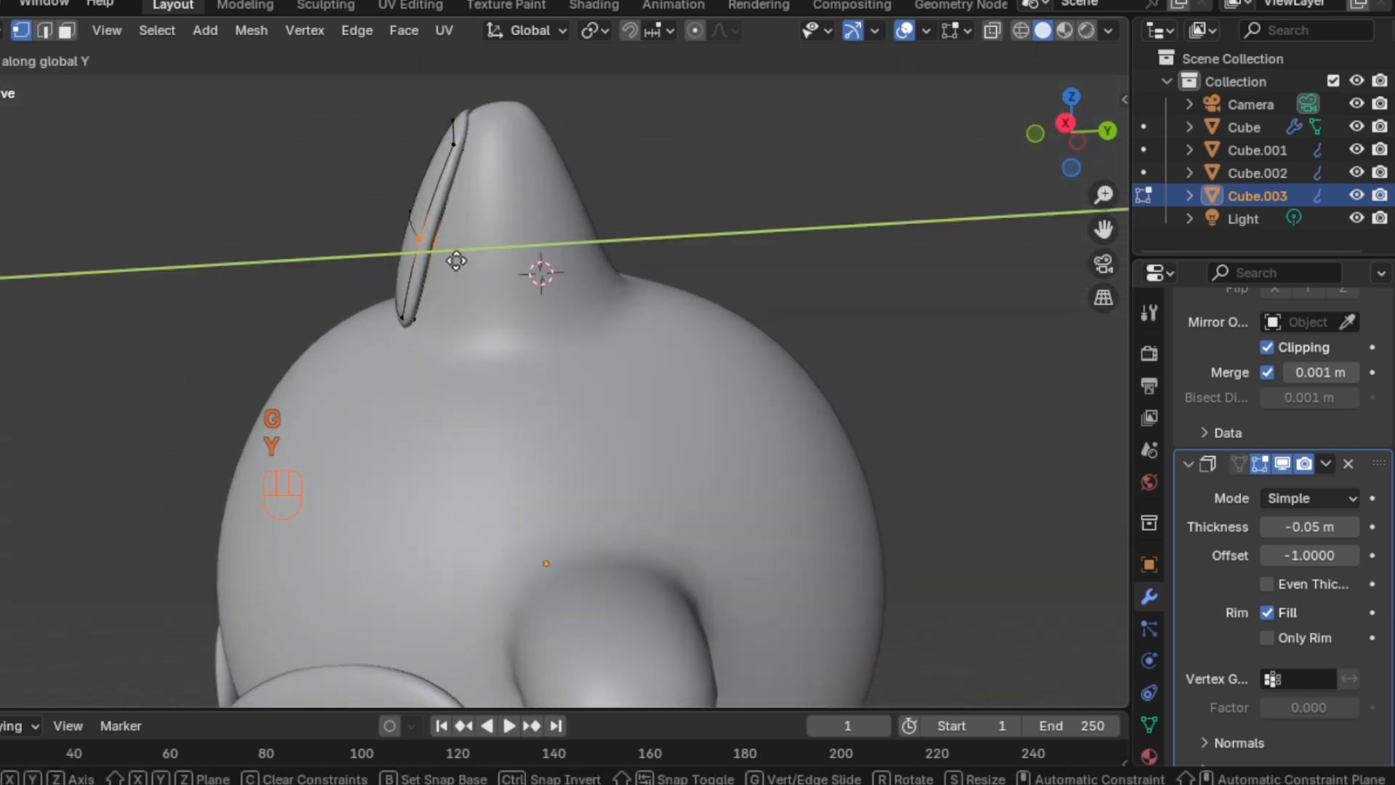
{"action": "left_click", "coordinate": [462, 261]}
{"action": "middle_click_drag", "start_coordinate": [436, 336], "coordinate": [472, 283]}
{"action": "left_click_drag", "start_coordinate": [500, 306], "coordinate": [499, 304]}
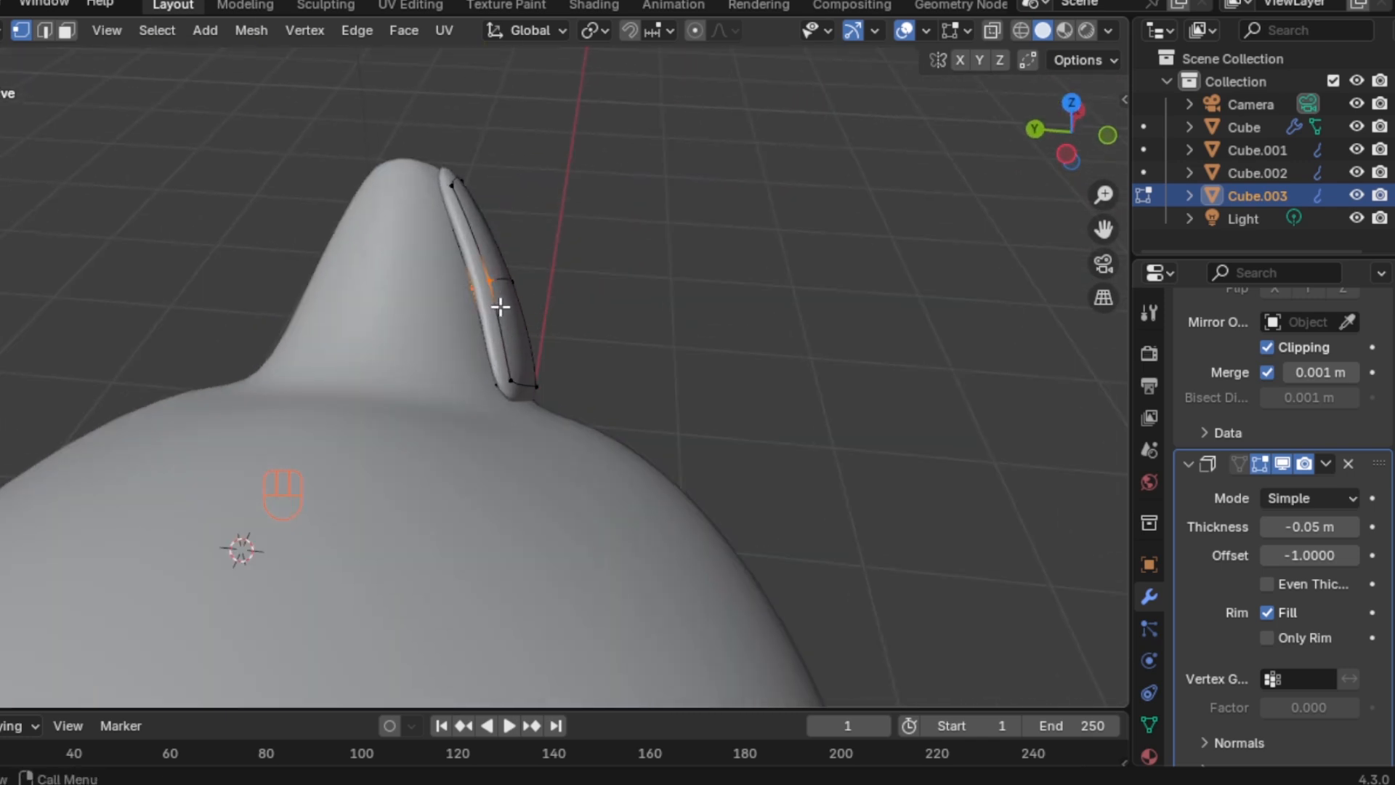
{"action": "key", "text": "g"}
{"action": "key", "text": "y"}
{"action": "left_click", "coordinate": [491, 311]}
Adjust the bottom vertices of the inner-ear piece along the Y axis, then leave mesh editing and deselect it
{"action": "left_click", "coordinate": [516, 398]}
{"action": "key", "text": "g"}
{"action": "key", "text": "y"}
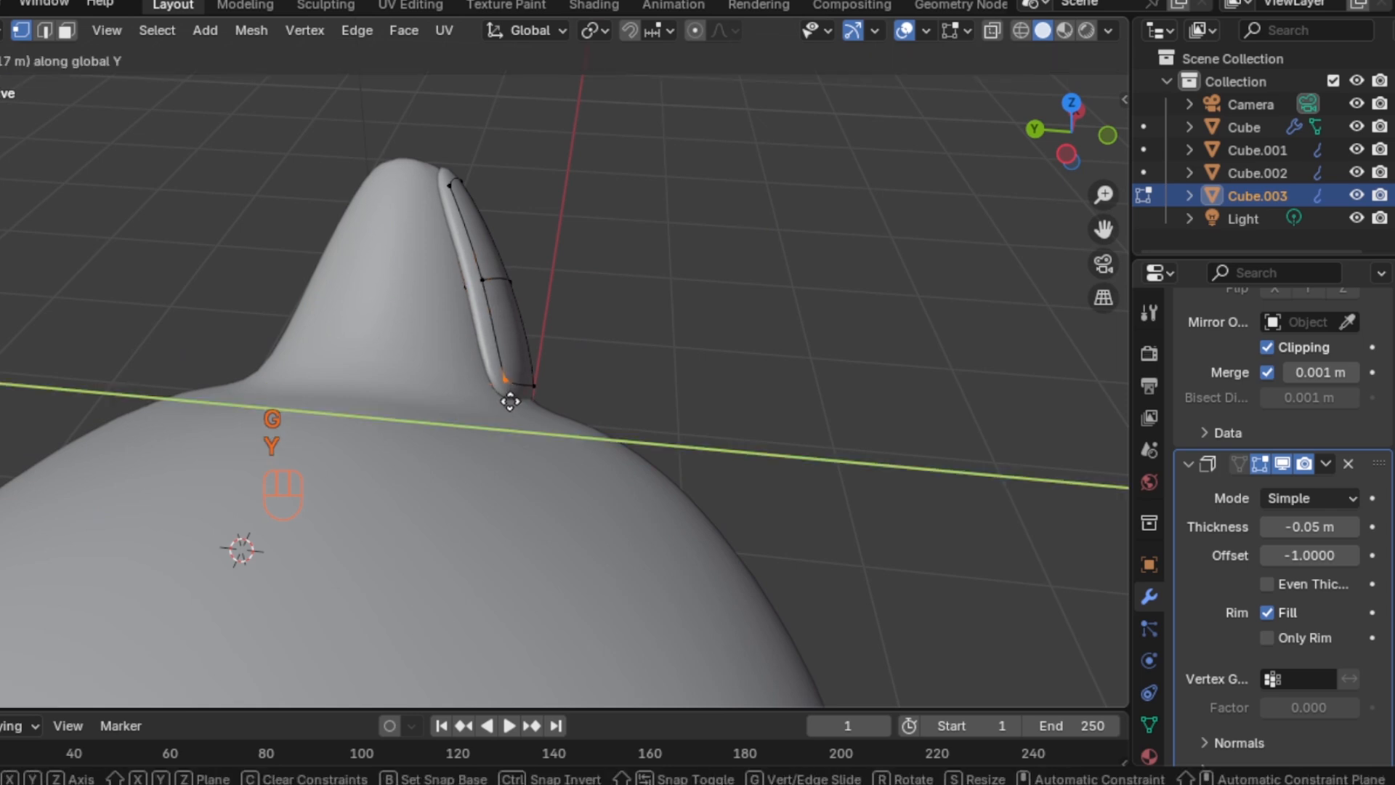
{"action": "left_click", "coordinate": [564, 396]}
{"action": "middle_click_drag", "start_coordinate": [564, 396], "coordinate": [473, 342]}
{"action": "middle_click_drag", "start_coordinate": [524, 406], "coordinate": [451, 414]}
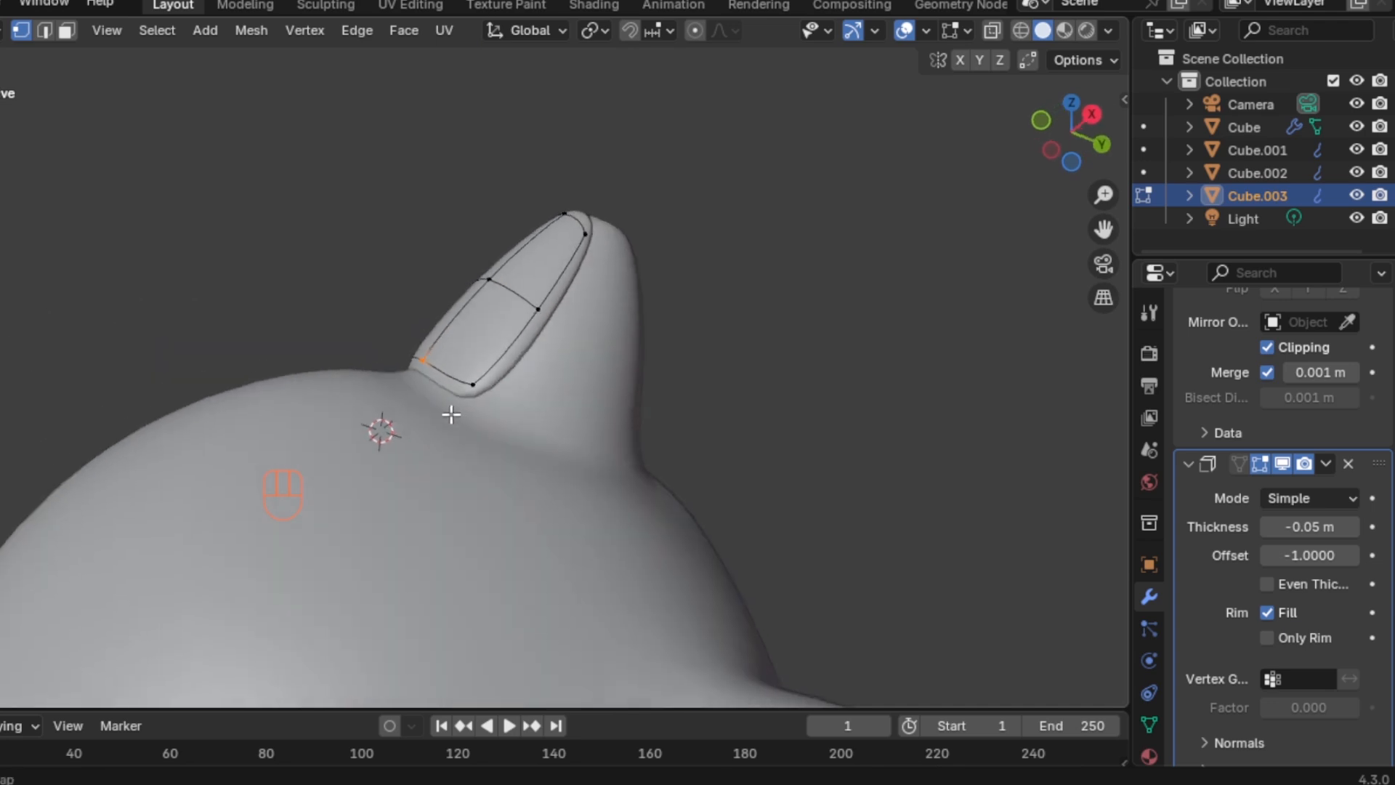
{"action": "key", "text": "g"}
{"action": "key", "text": "y"}
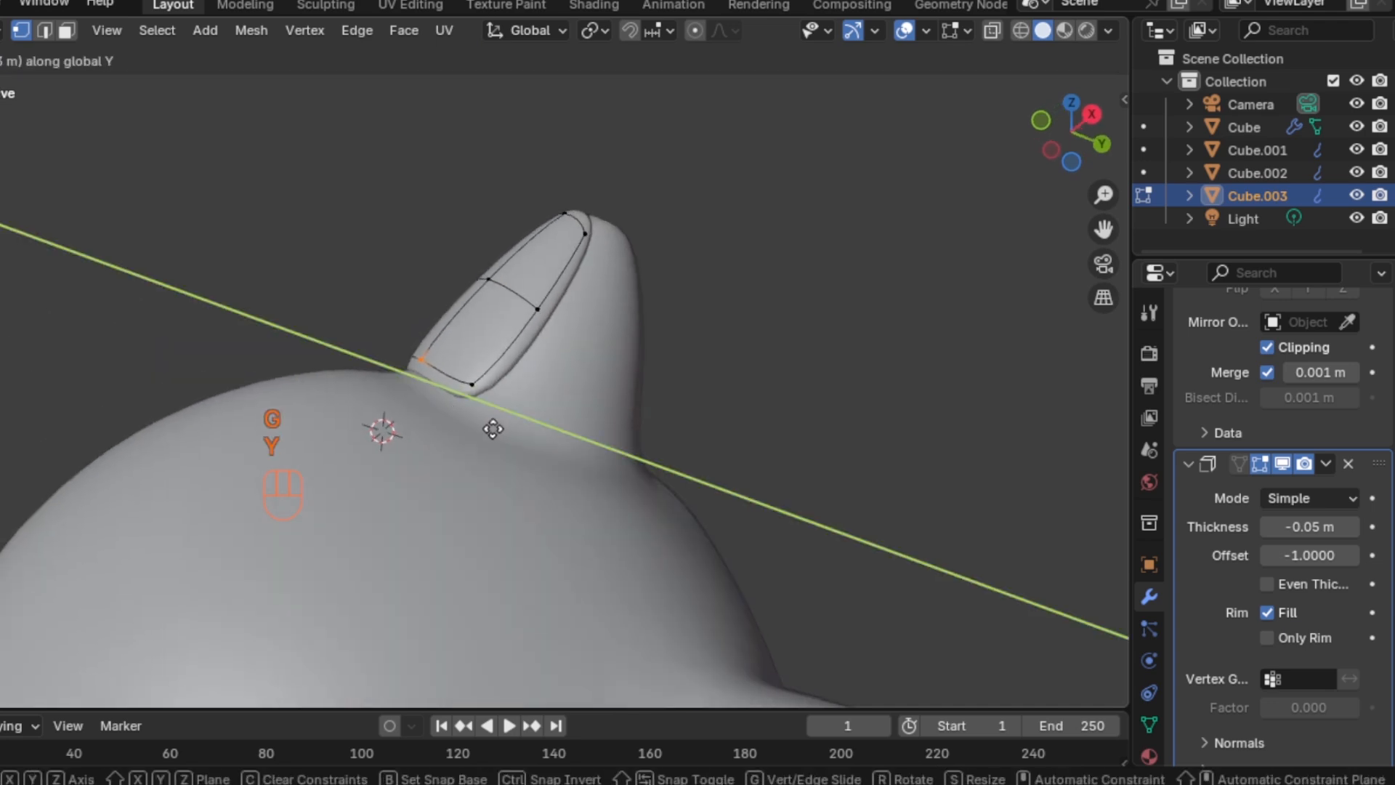
{"action": "left_click", "coordinate": [493, 427]}
{"action": "key", "text": "Tab"}
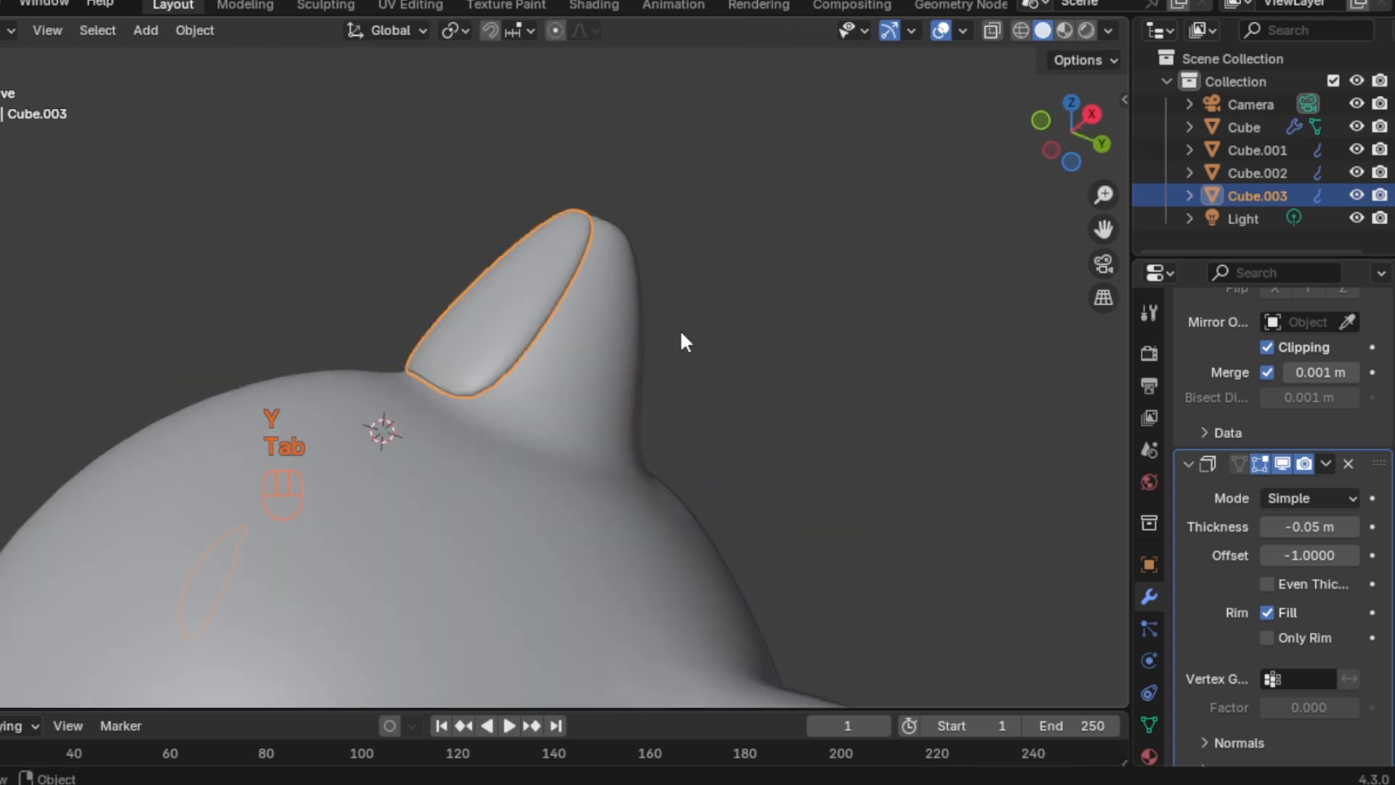
{"action": "left_click", "coordinate": [681, 329]}
Move the three tip vertices of the inner-ear piece slightly down from the ear's tip and return to Object Mode
{"action": "scroll", "coordinate": [670, 355], "scroll_direction": "down", "scroll_amount": 5}
{"action": "middle_click_drag", "start_coordinate": [670, 355], "coordinate": [602, 301]}
{"action": "left_click", "coordinate": [553, 188]}
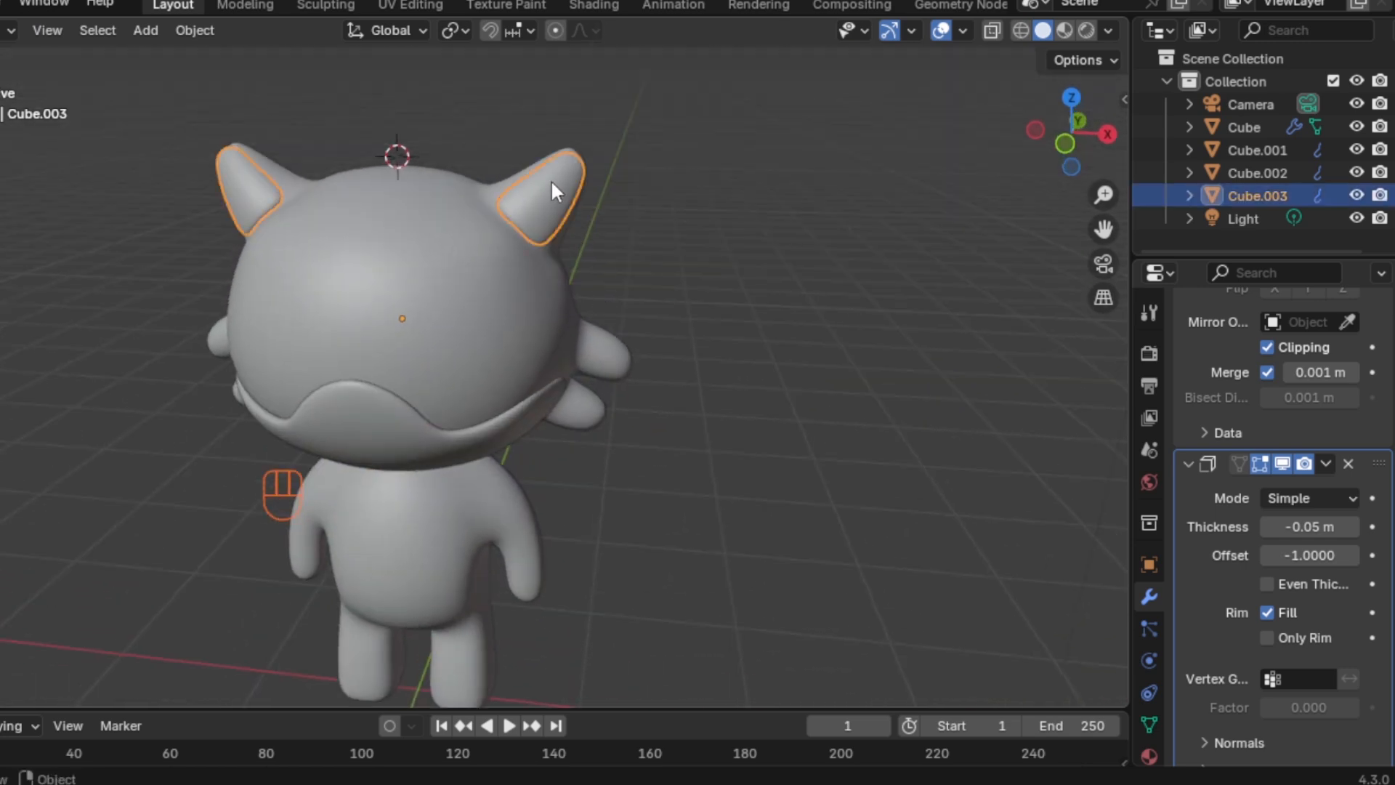
{"action": "key", "text": "Tab"}
{"action": "scroll", "coordinate": [585, 195], "scroll_direction": "up", "scroll_amount": 3}
{"action": "middle_click_drag", "start_coordinate": [596, 196], "coordinate": [506, 258], "text": "shift"}
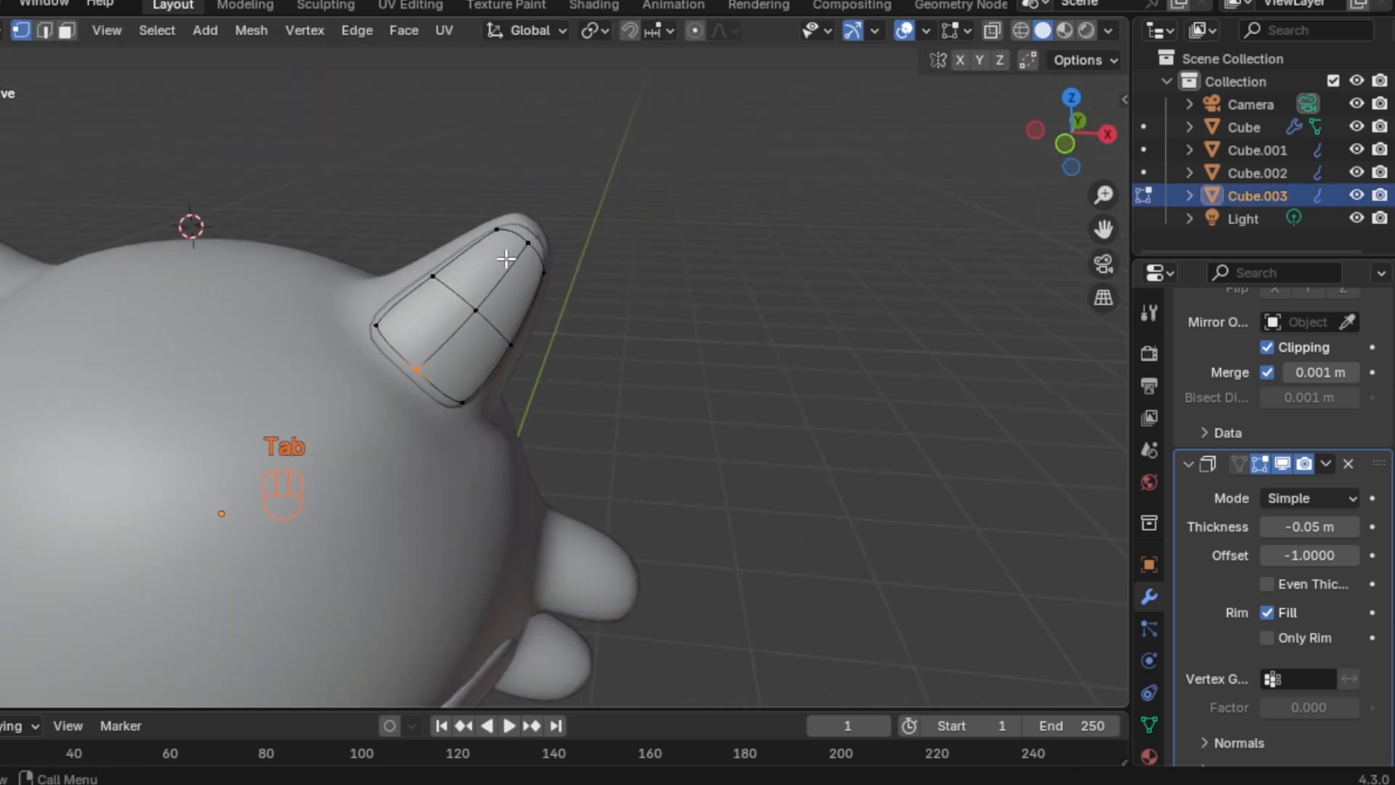
{"action": "left_click_drag", "start_coordinate": [488, 210], "coordinate": [569, 268]}
{"action": "left_click_drag", "start_coordinate": [489, 189], "coordinate": [575, 282]}
{"action": "key", "text": "g"}
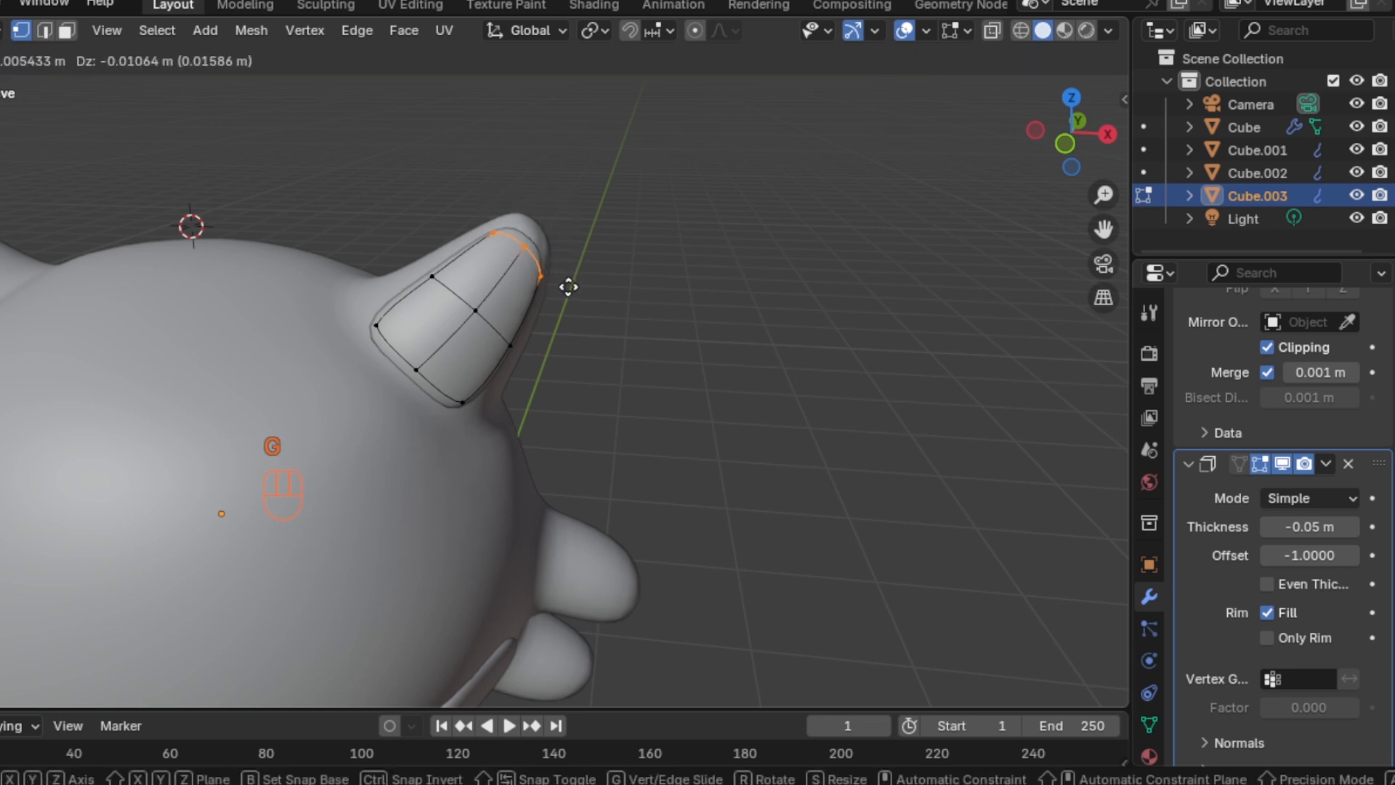
{"action": "left_click", "coordinate": [566, 289]}
{"action": "key", "text": "Tab"}
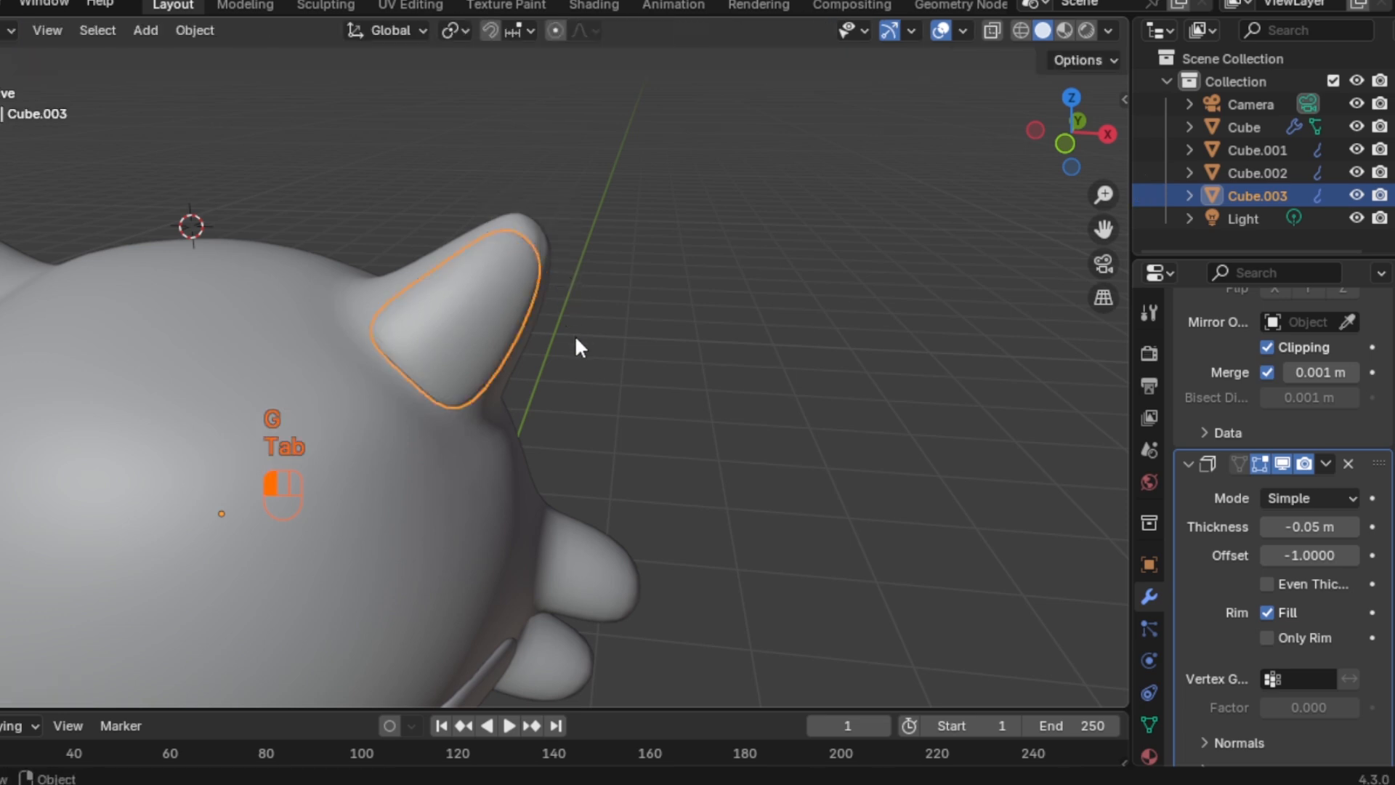
{"action": "scroll", "coordinate": [618, 421], "scroll_direction": "down", "scroll_amount": 8}
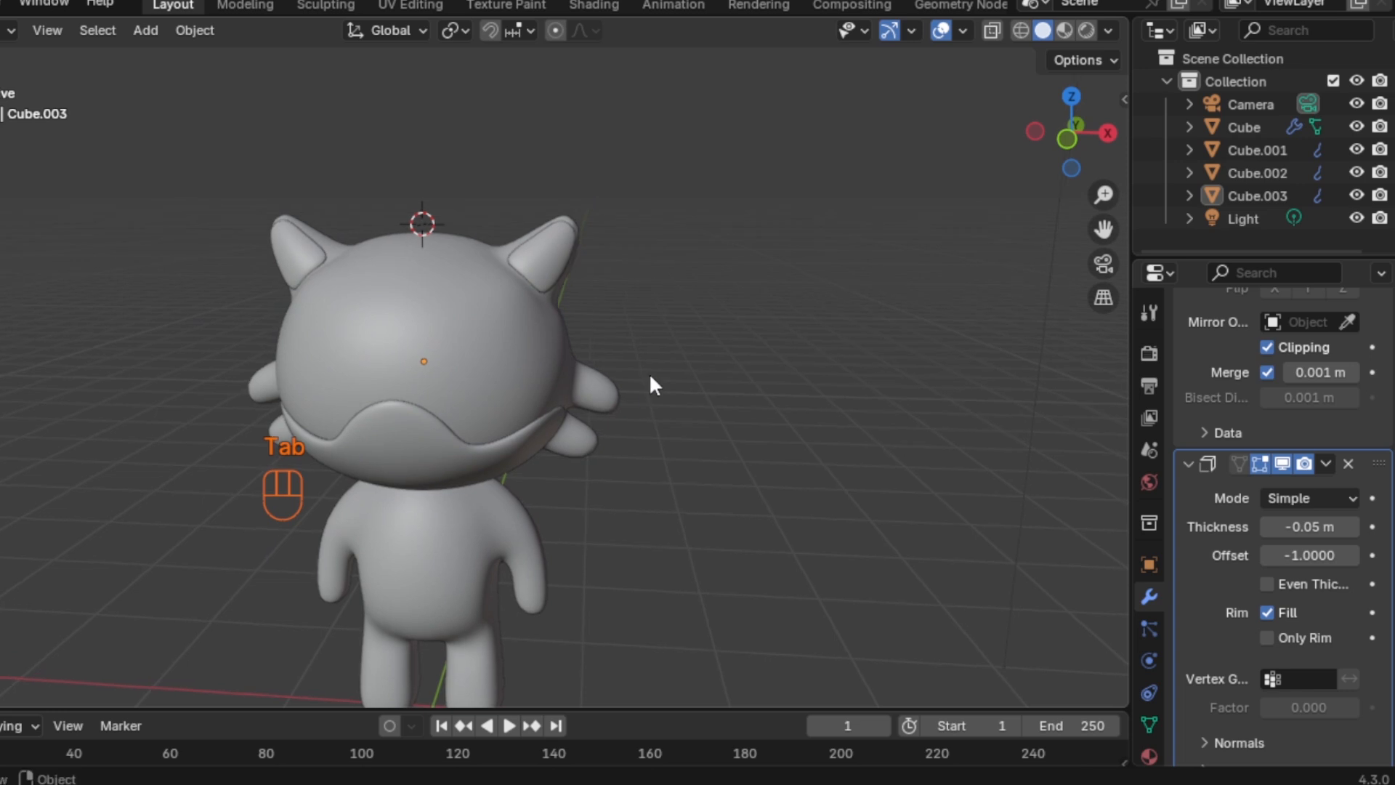
In front view, select the mirrored four-row block of chest and belly faces on the front of the body mesh
{"action": "key", "text": "KP_1"}
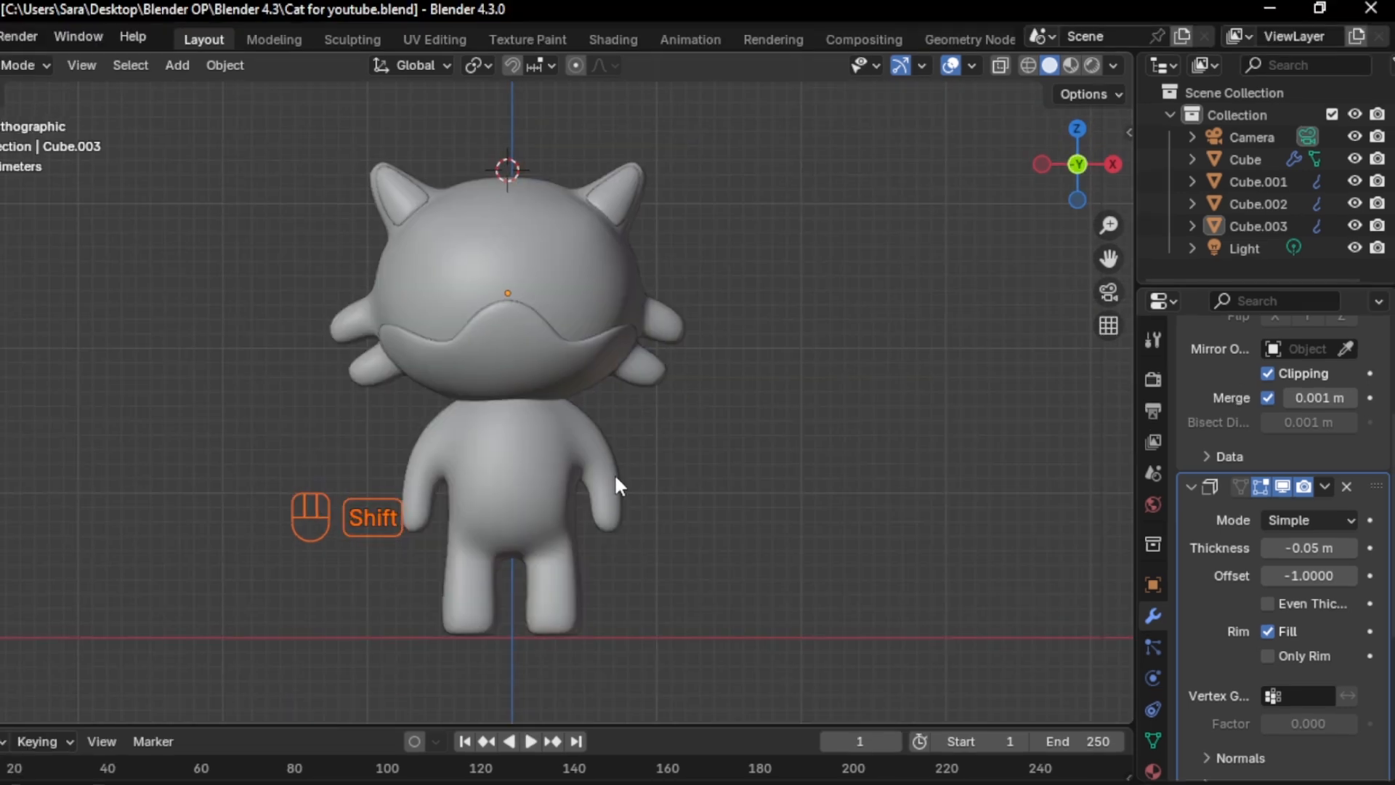
{"action": "middle_click_drag", "start_coordinate": [618, 477], "coordinate": [622, 499], "text": "shift"}
{"action": "left_click", "coordinate": [546, 478]}
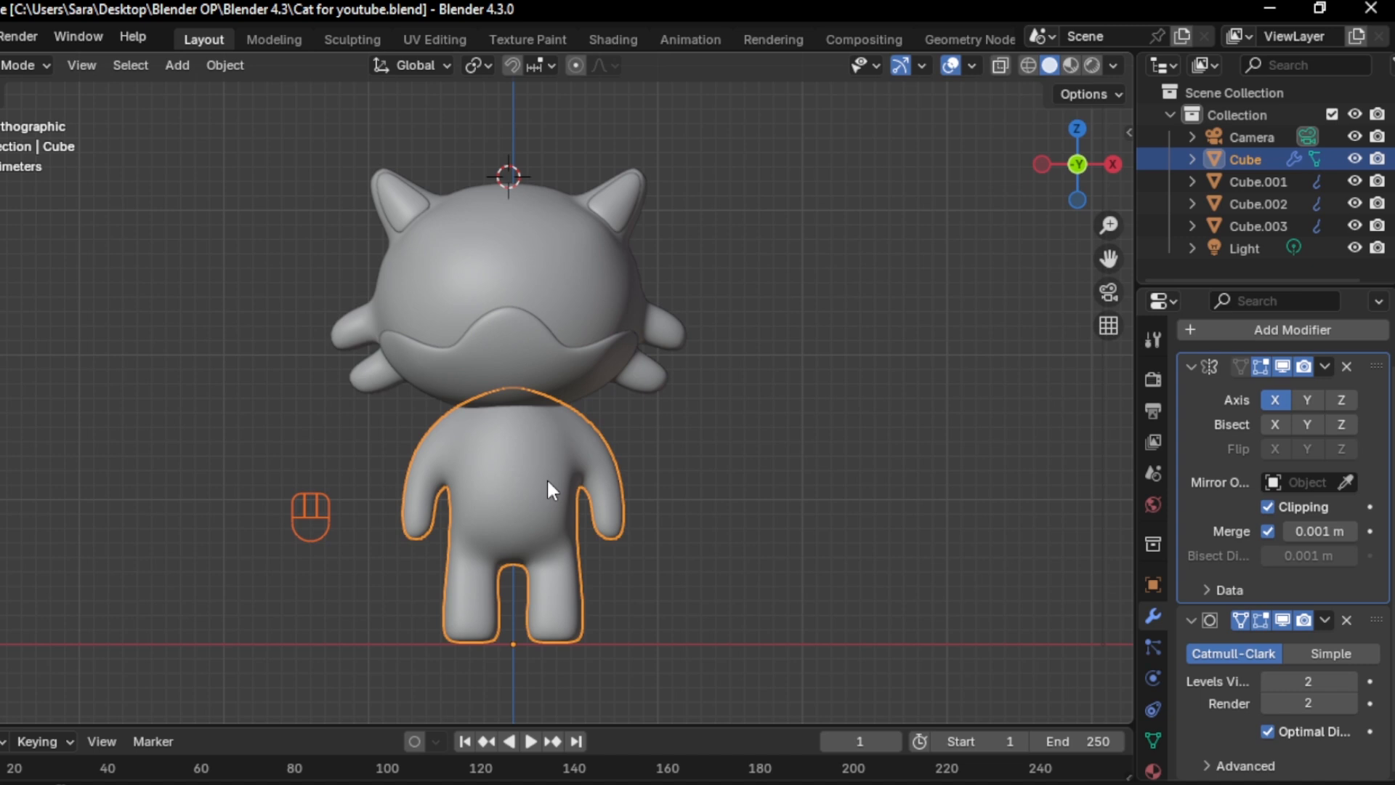
{"action": "key", "text": "Tab"}
{"action": "scroll", "coordinate": [546, 495], "scroll_direction": "up", "scroll_amount": 1}
{"action": "middle_click_drag", "start_coordinate": [545, 491], "coordinate": [567, 421], "text": "shift"}
{"action": "scroll", "coordinate": [533, 397], "scroll_direction": "up", "scroll_amount": 1}
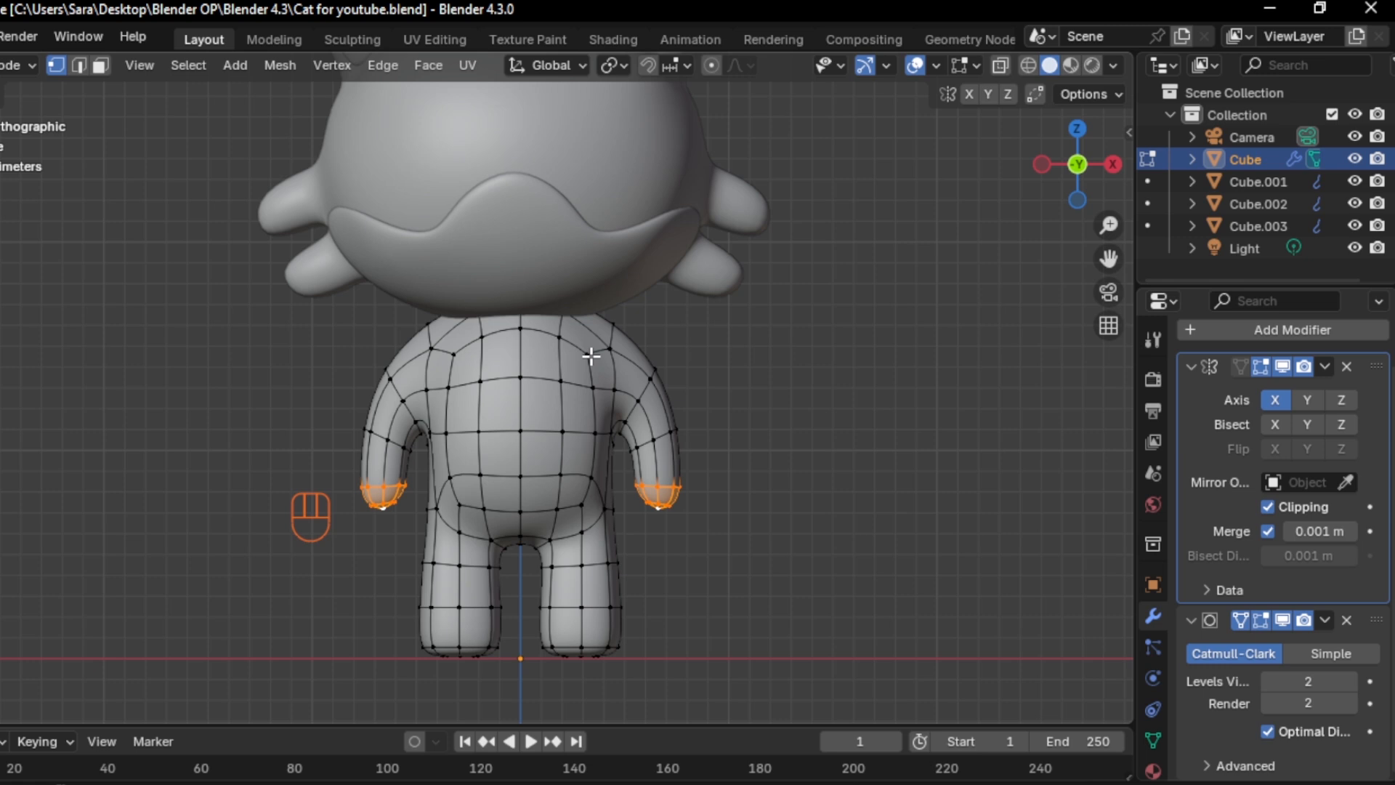
{"action": "key", "text": "3"}
{"action": "left_click", "coordinate": [577, 369]}
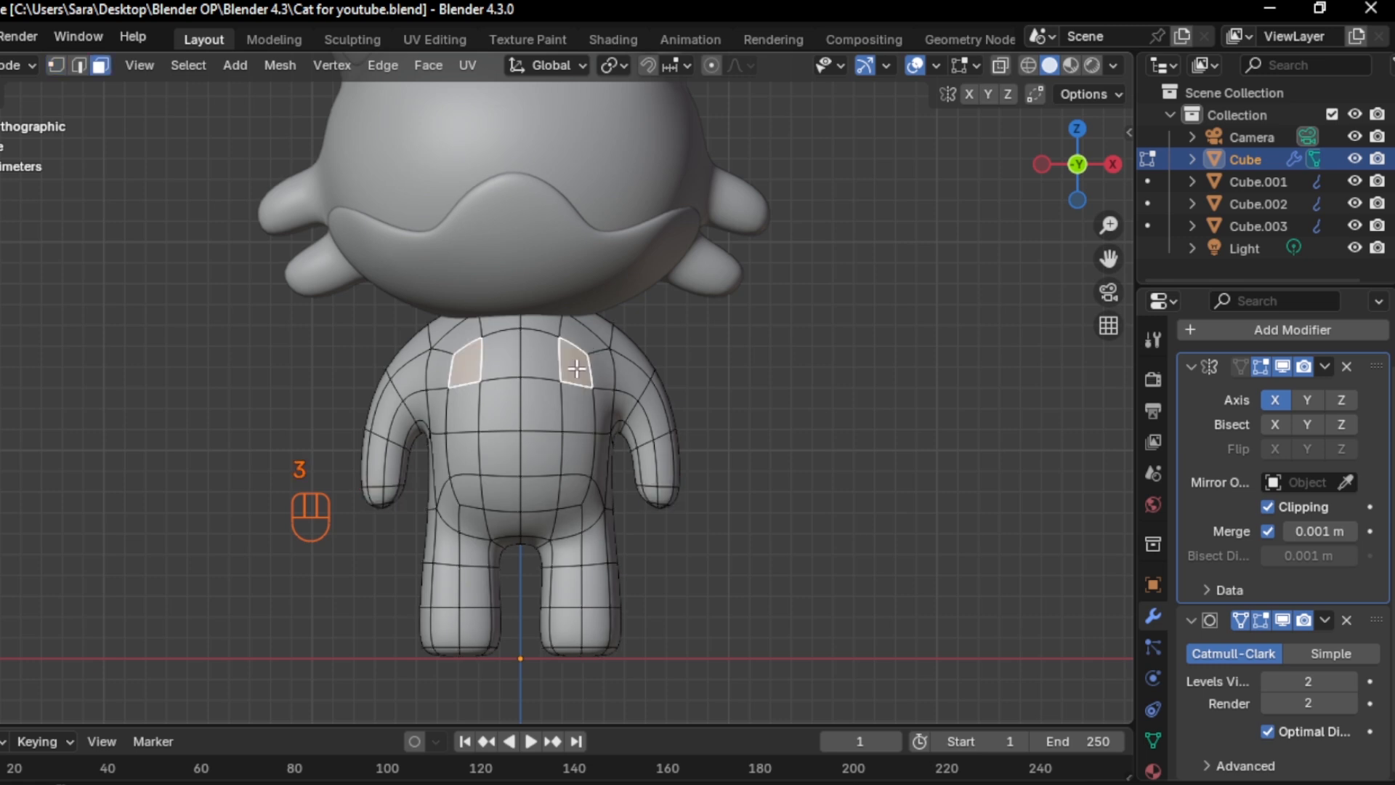
{"action": "left_click", "coordinate": [555, 382], "text": "shift"}
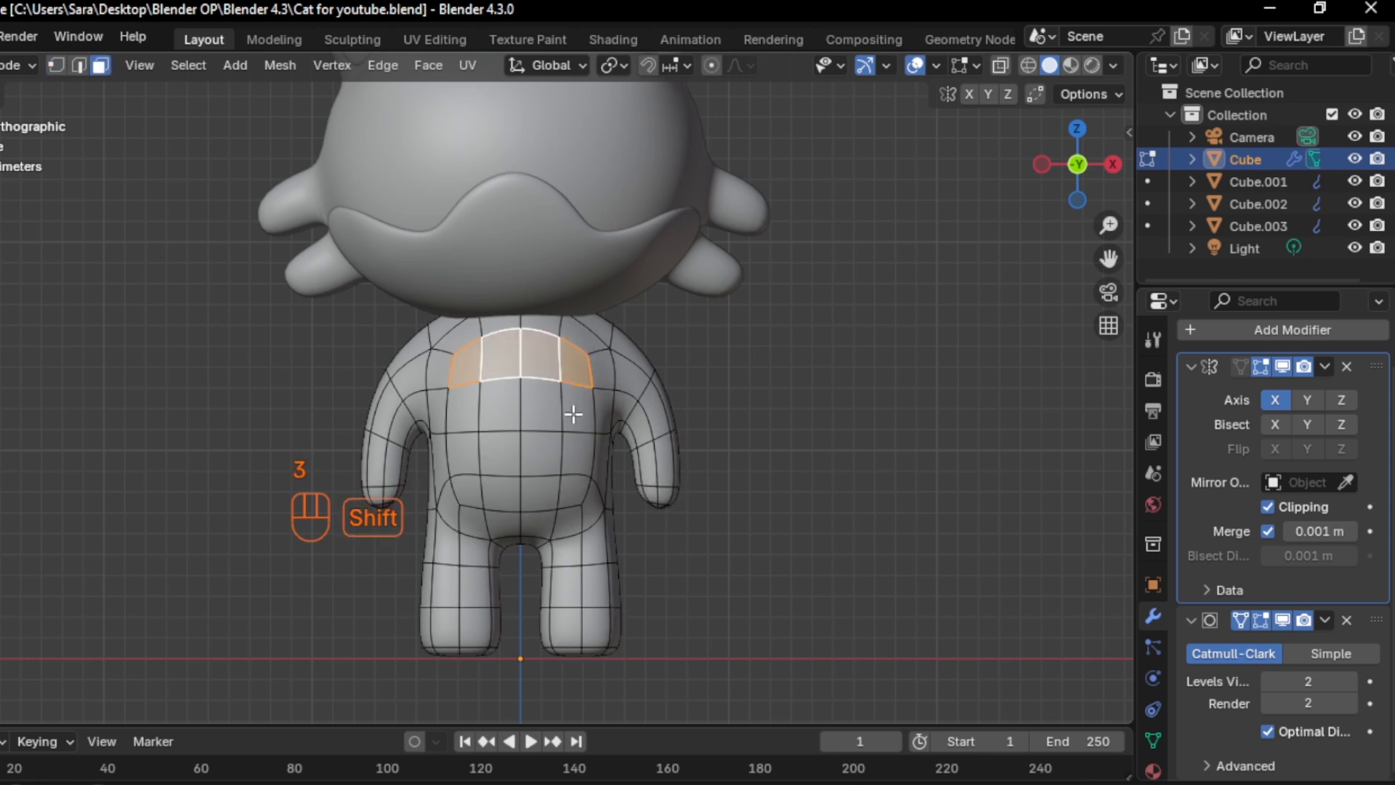
{"action": "left_click", "coordinate": [574, 414], "text": "shift"}
{"action": "left_click", "coordinate": [548, 415], "text": "shift"}
{"action": "left_click", "coordinate": [552, 442], "text": "shift"}
{"action": "left_click", "coordinate": [579, 454], "text": "shift"}
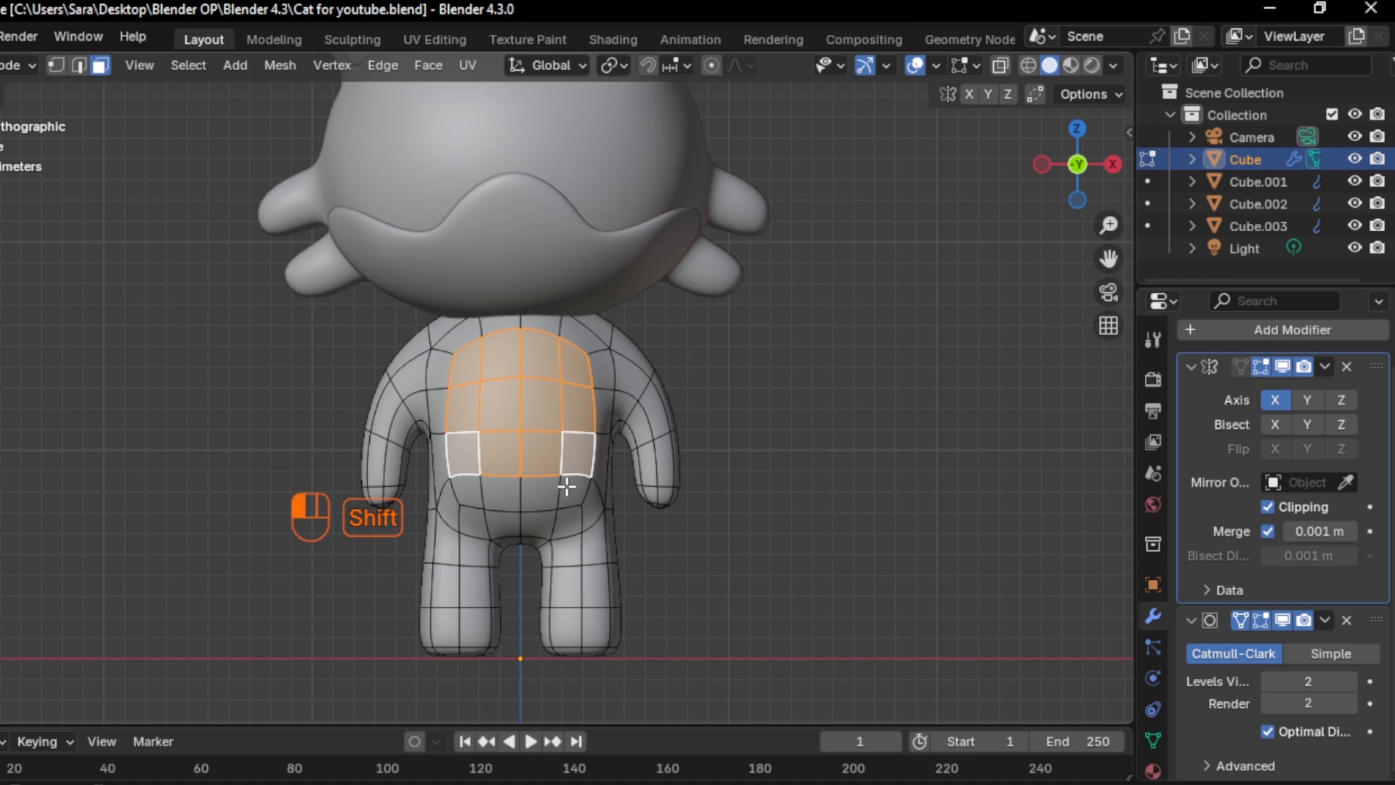
{"action": "left_click", "coordinate": [566, 486], "text": "shift"}
Duplicate the selected belly faces in place and separate the copy into its own object
{"action": "key", "text": "s"}
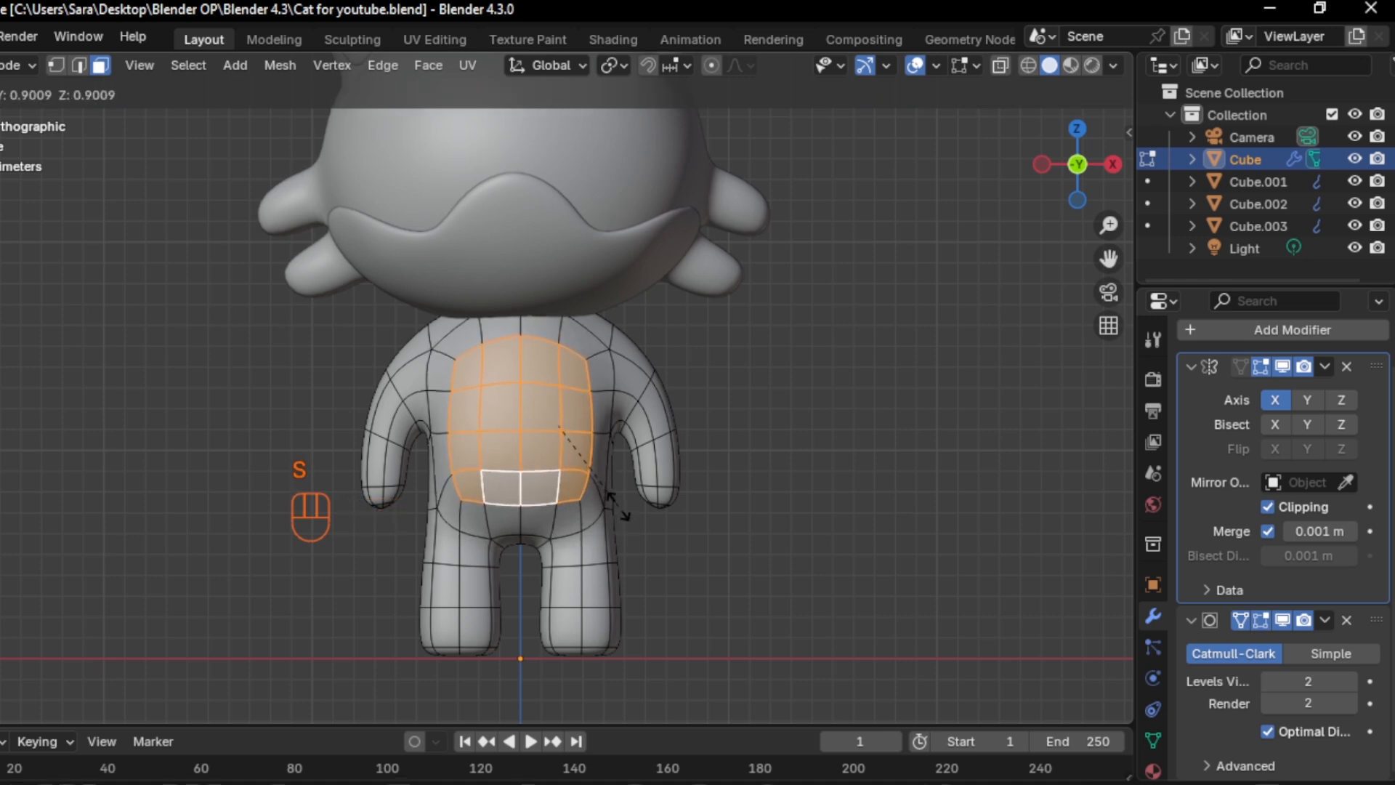
{"action": "left_click", "coordinate": [621, 505]}
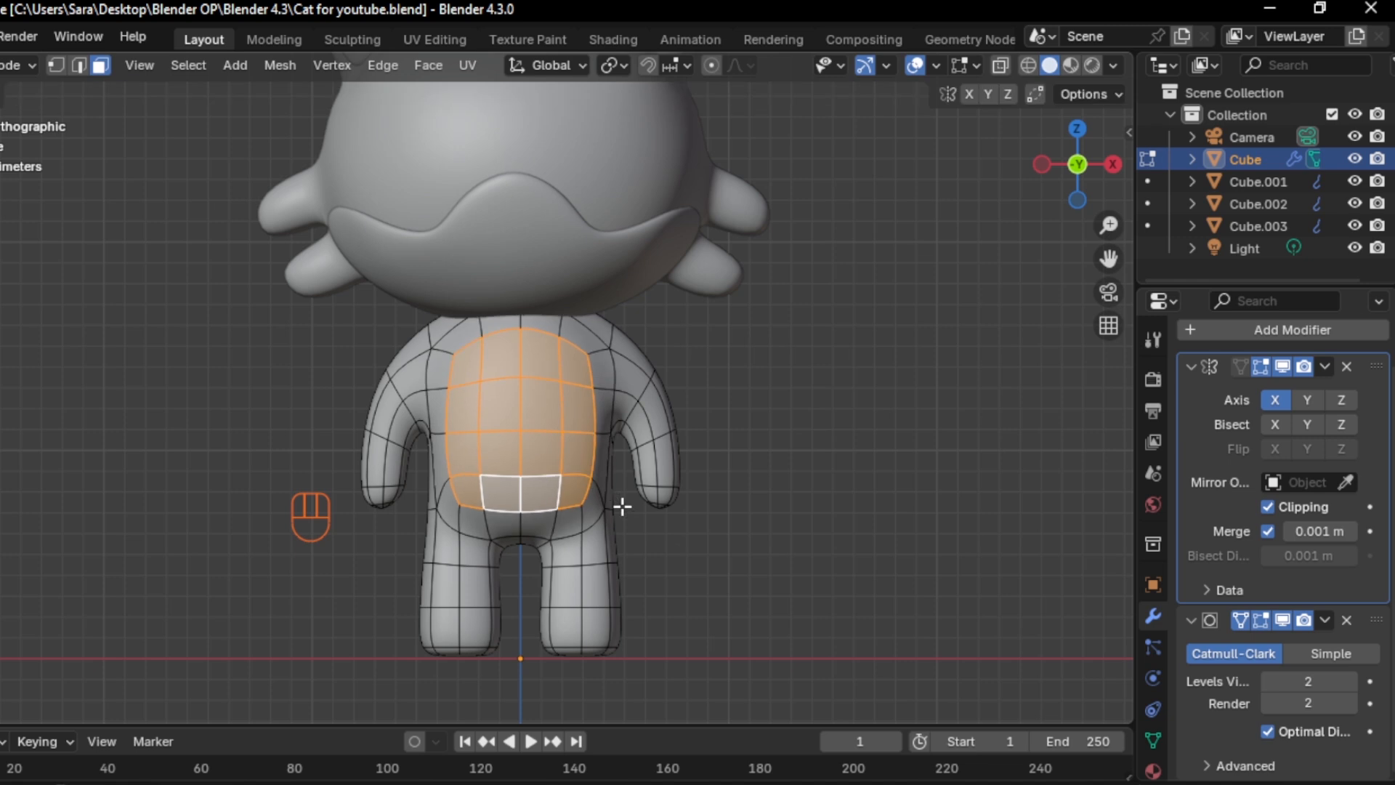
{"action": "key", "text": "shift+d"}
{"action": "right_click", "coordinate": [572, 380]}
{"action": "key", "text": "p"}
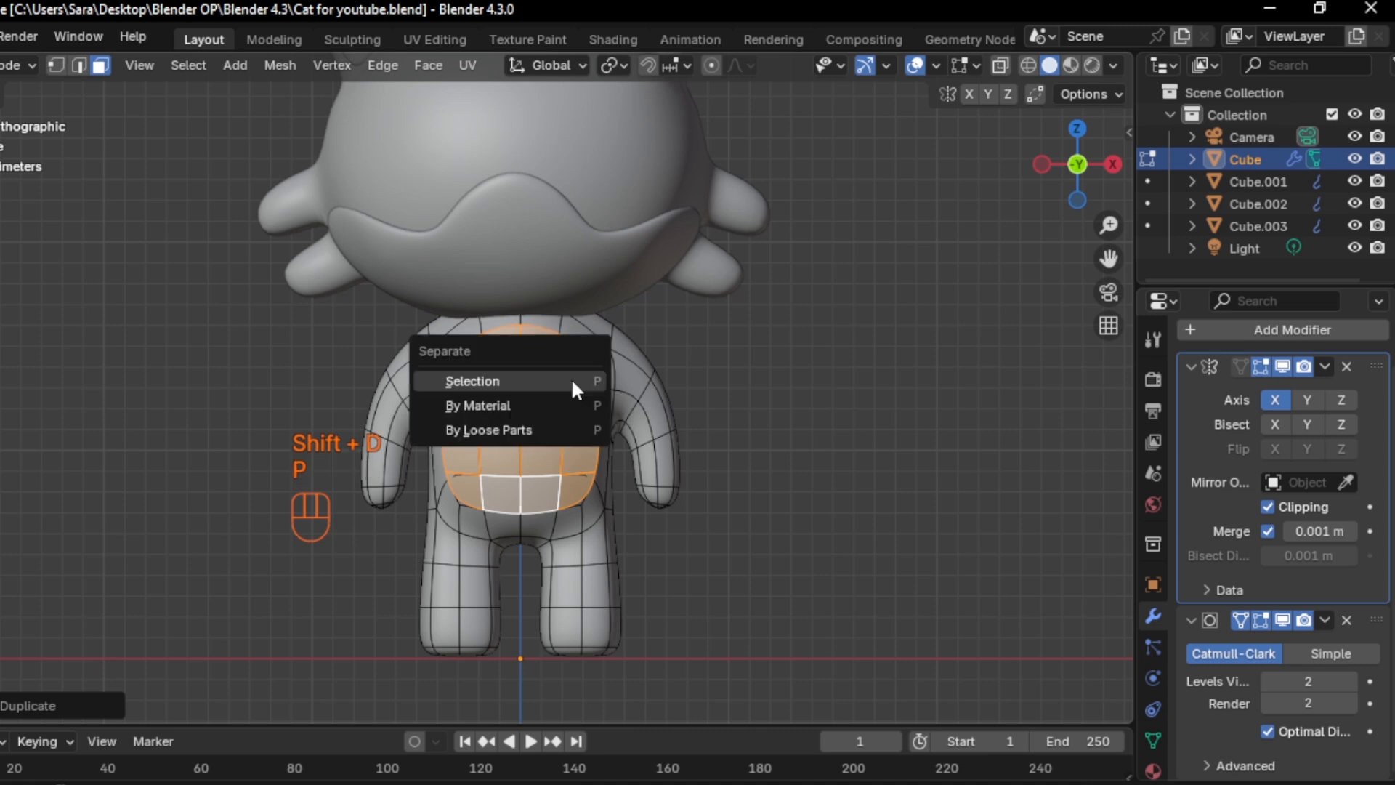
{"action": "left_click", "coordinate": [571, 380]}
{"action": "key", "text": "Tab"}
Add a Solidify modifier to the separated belly piece
{"action": "left_click", "coordinate": [557, 390]}
{"action": "middle_click_drag", "start_coordinate": [556, 390], "coordinate": [769, 457]}
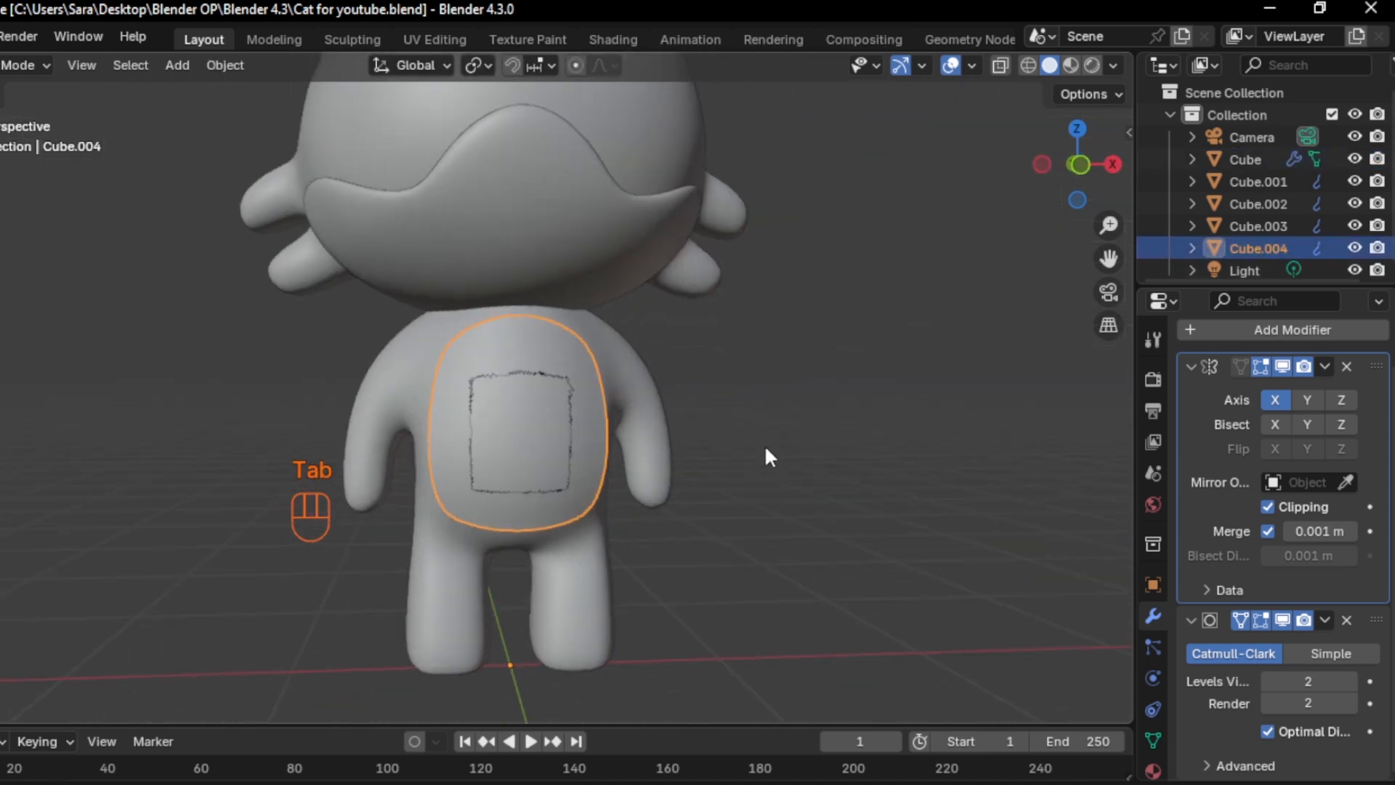
{"action": "scroll", "coordinate": [733, 446], "scroll_direction": "down", "scroll_amount": 4}
{"action": "middle_click_drag", "start_coordinate": [683, 452], "coordinate": [536, 421], "text": "shift"}
{"action": "scroll", "coordinate": [509, 430], "scroll_direction": "up", "scroll_amount": 4}
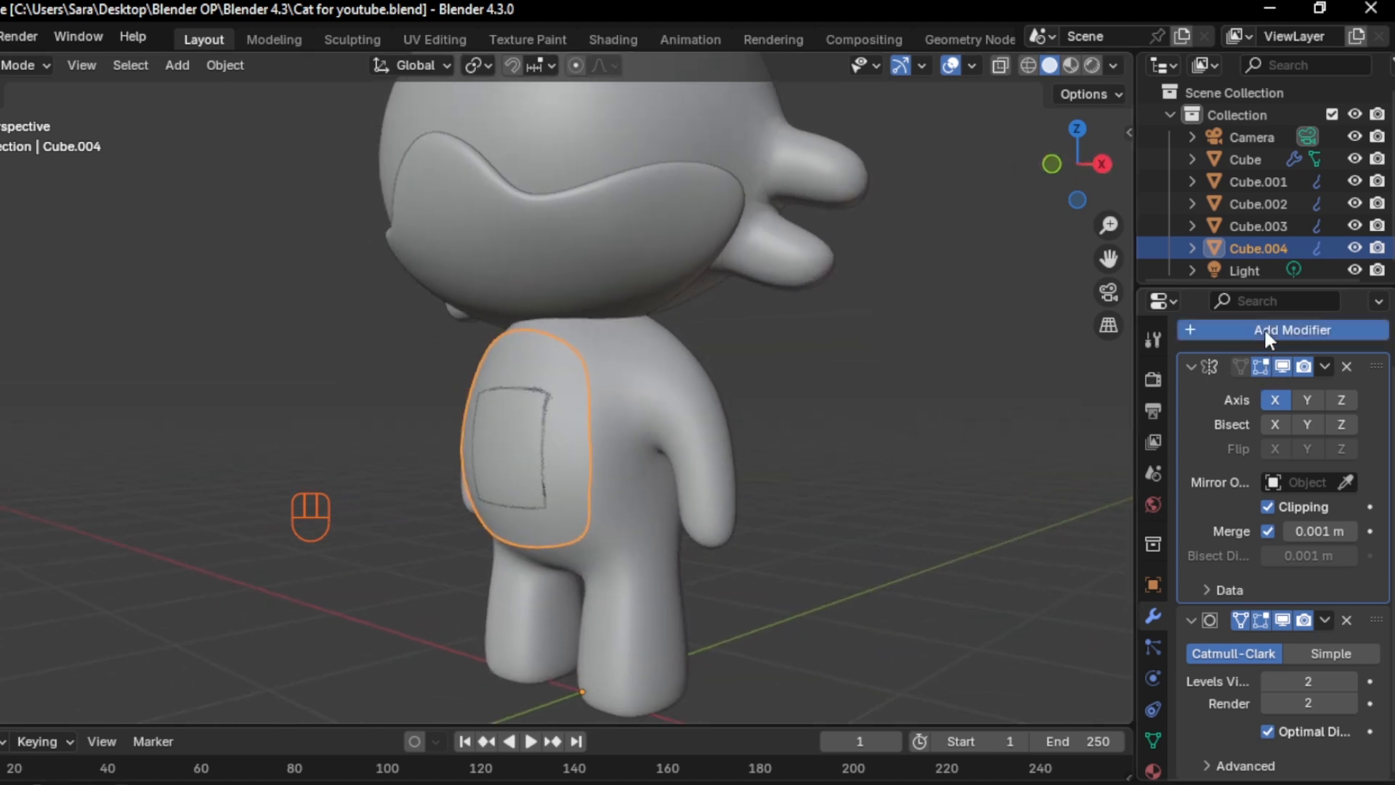
{"action": "left_click", "coordinate": [1265, 330]}
{"action": "mouse_move", "coordinate": [1201, 327]}
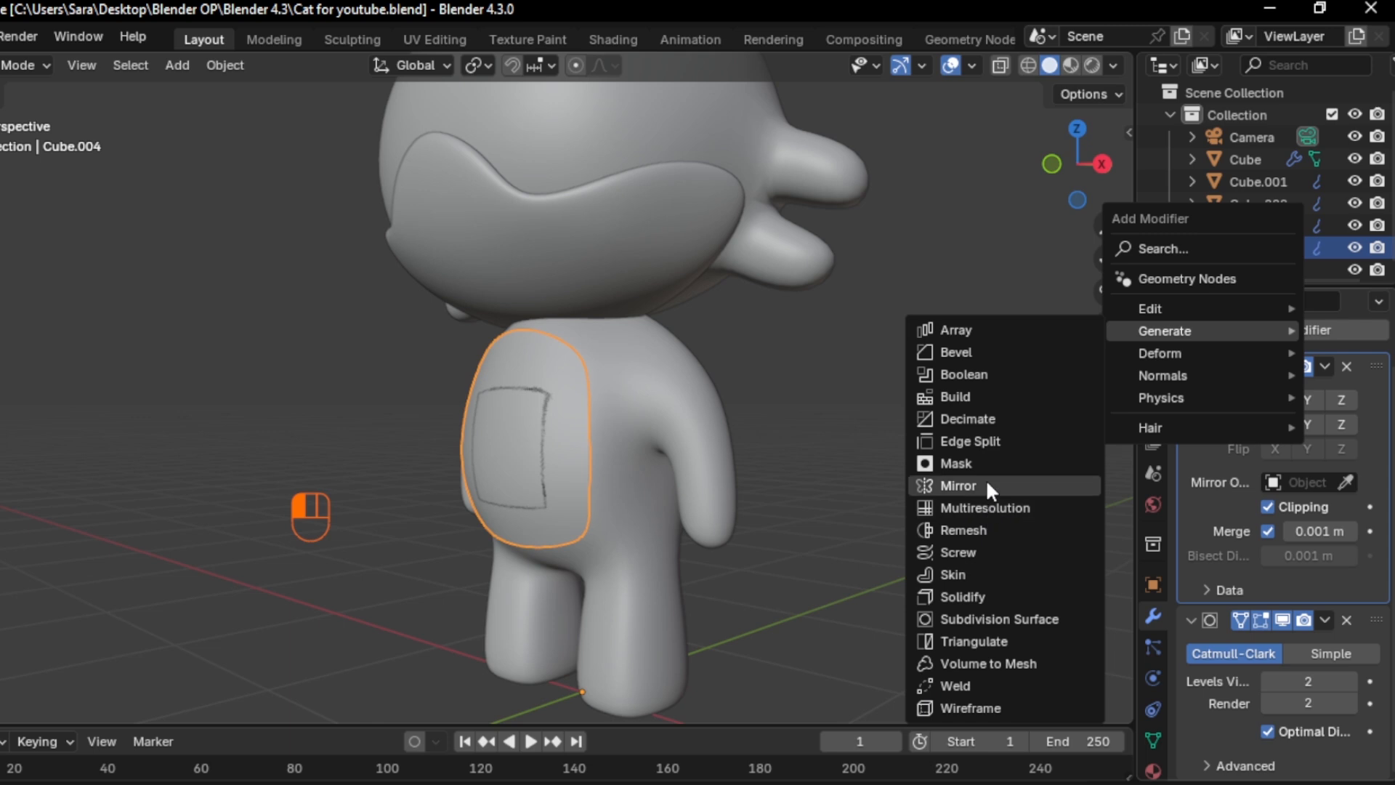
{"action": "left_click", "coordinate": [992, 594]}
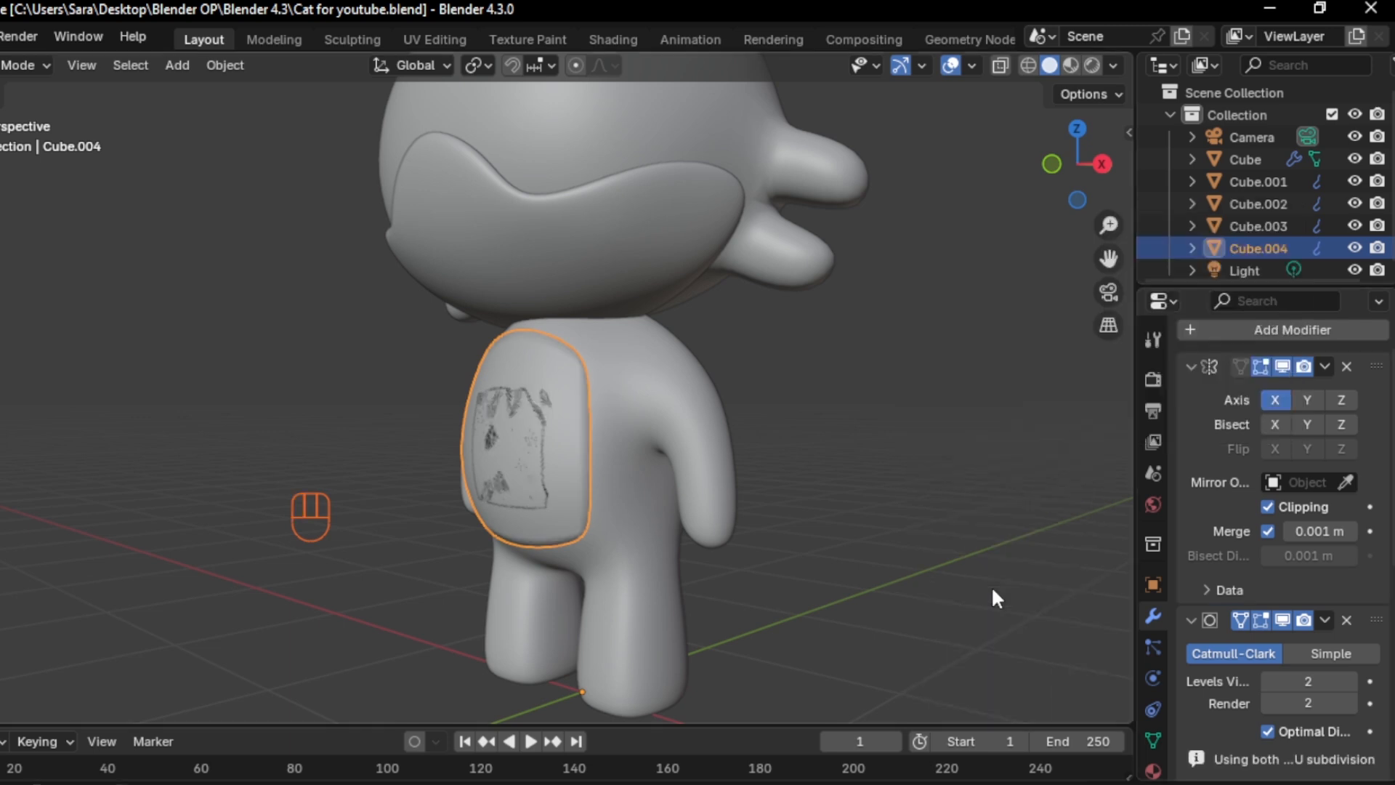
Move the belly piece's Solidify modifier above Subdivision Surface and set its thickness to -0.07 m
{"action": "scroll", "coordinate": [1234, 695], "scroll_direction": "down", "scroll_amount": 3}
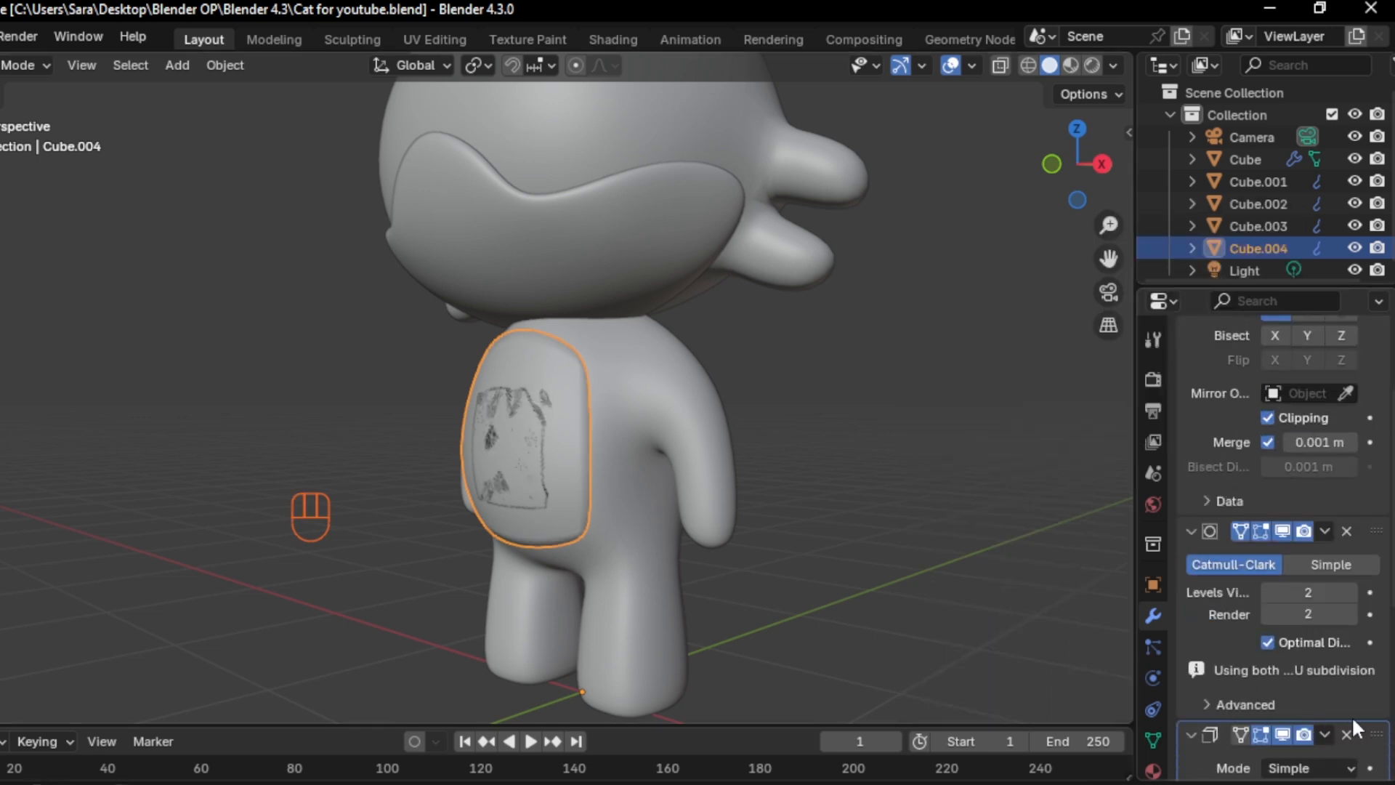
{"action": "left_click_drag", "start_coordinate": [1378, 735], "coordinate": [1376, 529]}
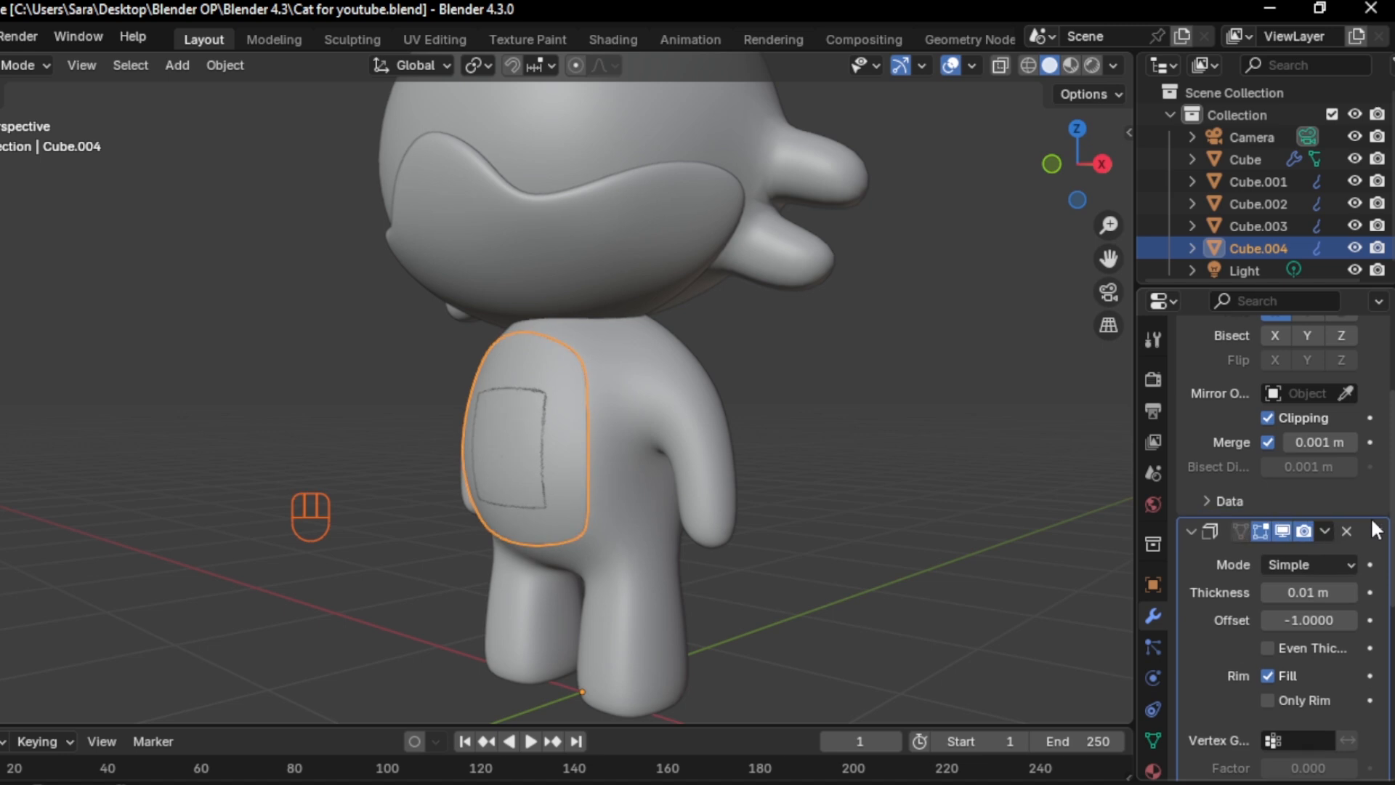
{"action": "left_click", "coordinate": [1321, 590]}
{"action": "type", "text": "-0.07"}
{"action": "key", "text": "Return"}
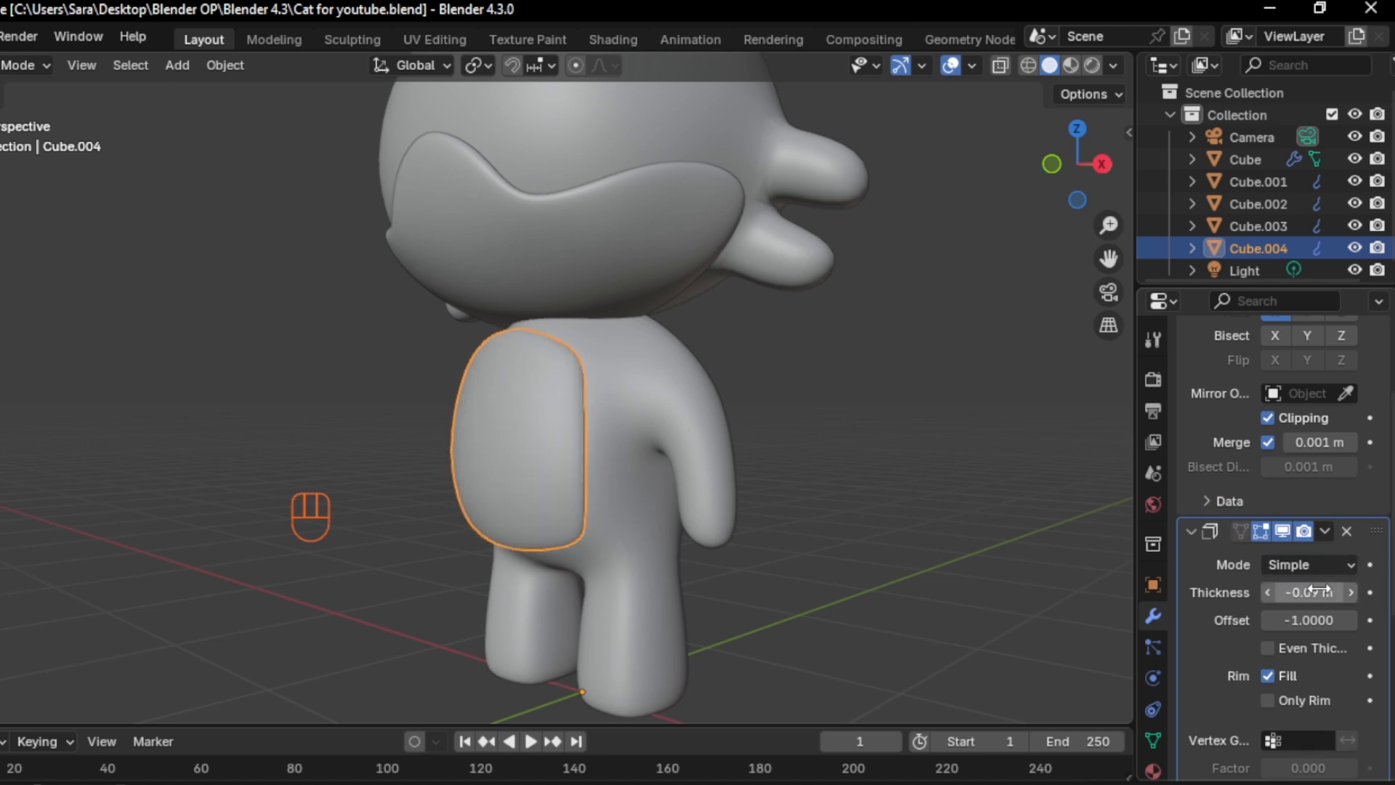
Move the belly piece back along Y so it sits closer against the body
{"action": "middle_click_drag", "start_coordinate": [920, 612], "coordinate": [656, 551]}
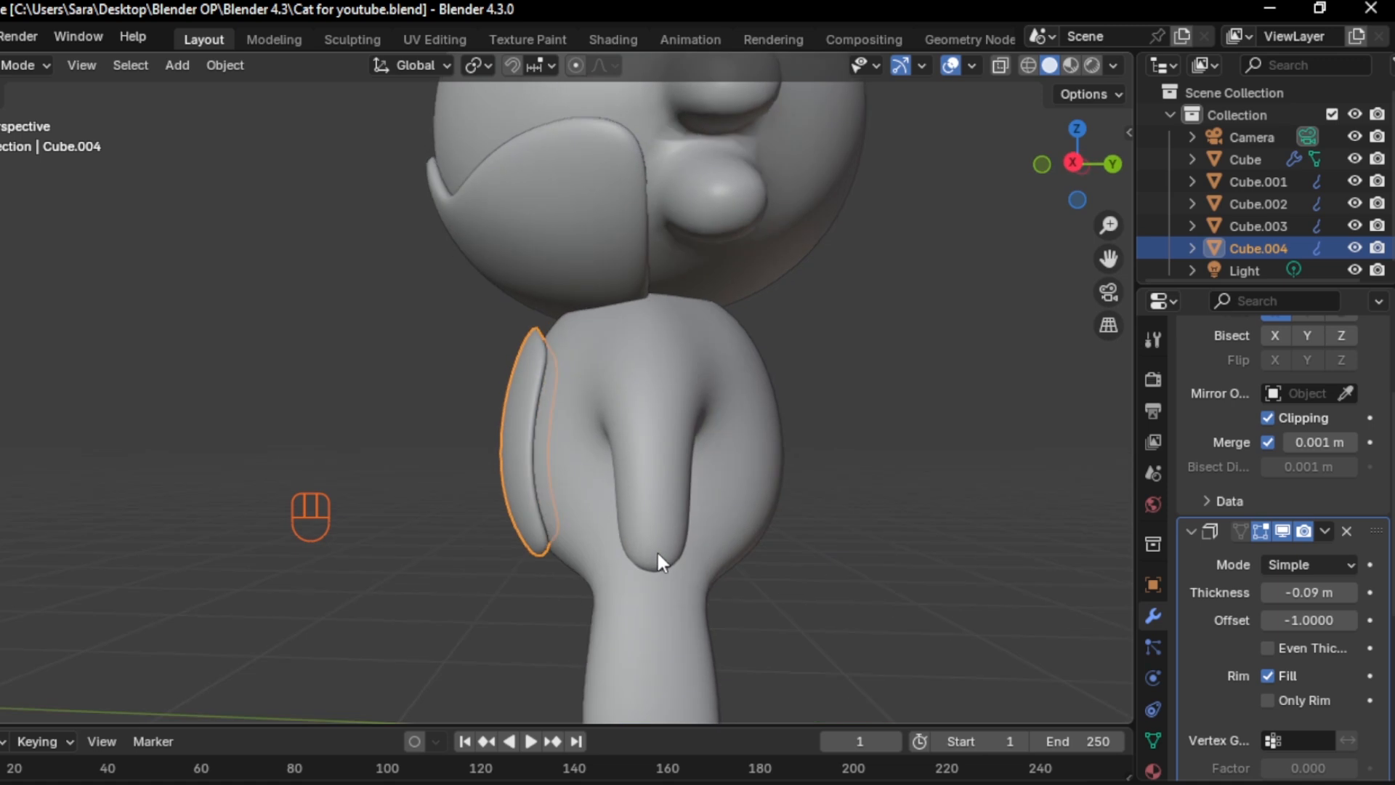
{"action": "scroll", "coordinate": [561, 464], "scroll_direction": "up", "scroll_amount": 1}
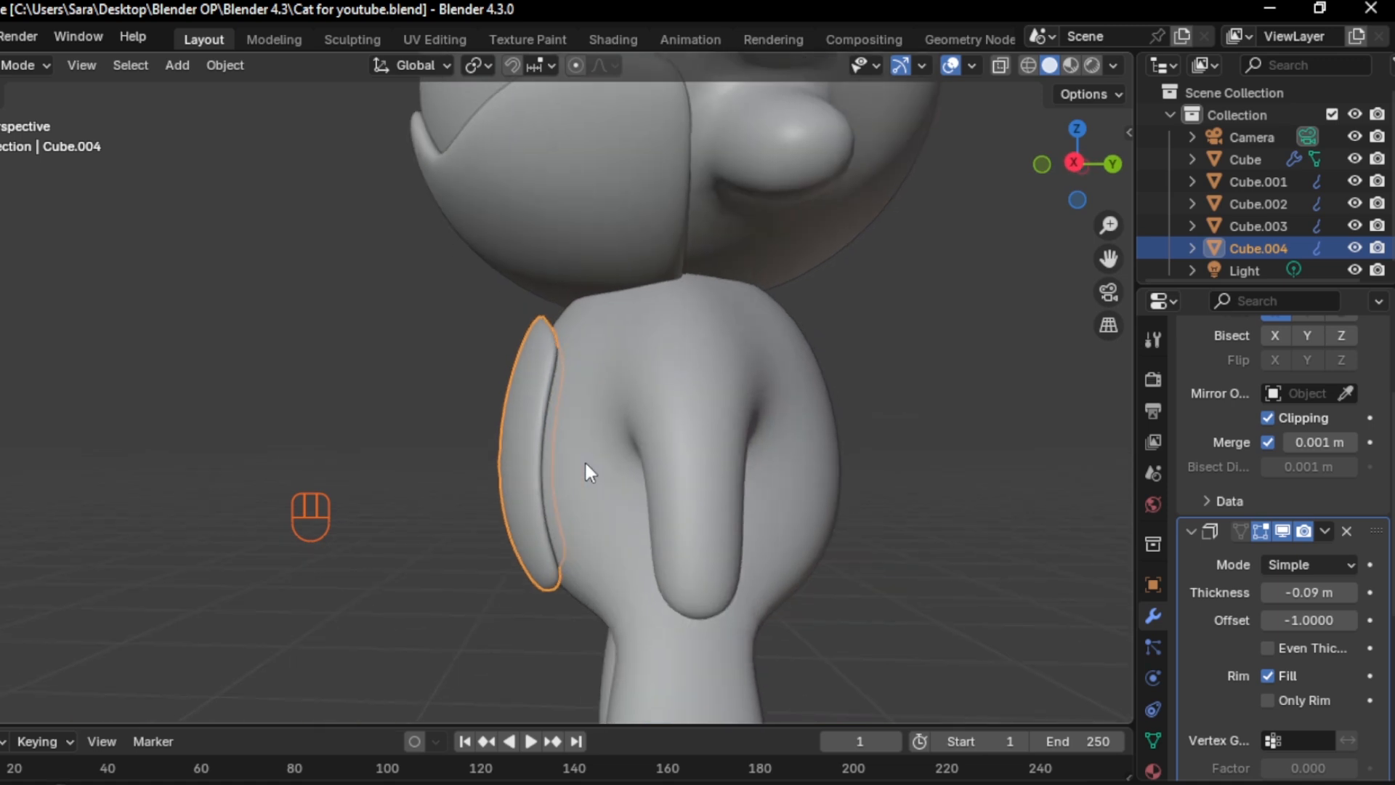
{"action": "key", "text": "g"}
{"action": "key", "text": "y"}
{"action": "left_click", "coordinate": [595, 461]}
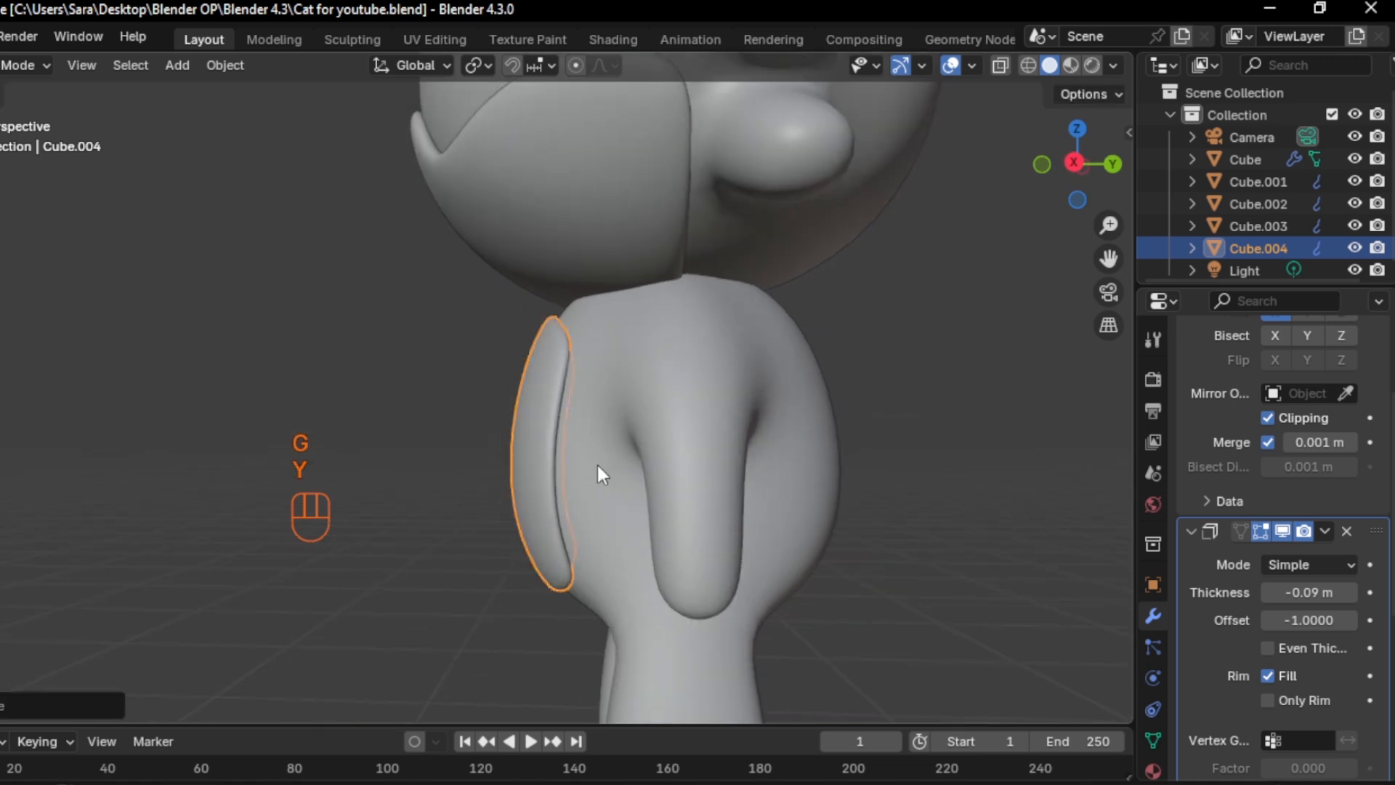
Fine-tune the belly piece's Y position against the body from the opposite side, and deselect it
{"action": "middle_click_drag", "start_coordinate": [526, 474], "coordinate": [817, 497]}
{"action": "left_click", "coordinate": [721, 436]}
{"action": "mouse_move", "coordinate": [598, 449]}
{"action": "middle_mouse_down"}
{"action": "mouse_move", "coordinate": [721, 463]}
{"action": "mouse_move", "coordinate": [582, 458]}
{"action": "mouse_move", "coordinate": [691, 434]}
{"action": "mouse_move", "coordinate": [614, 448]}
{"action": "middle_mouse_up"}
{"action": "left_click", "coordinate": [579, 447]}
{"action": "key", "text": "g"}
{"action": "key", "text": "y"}
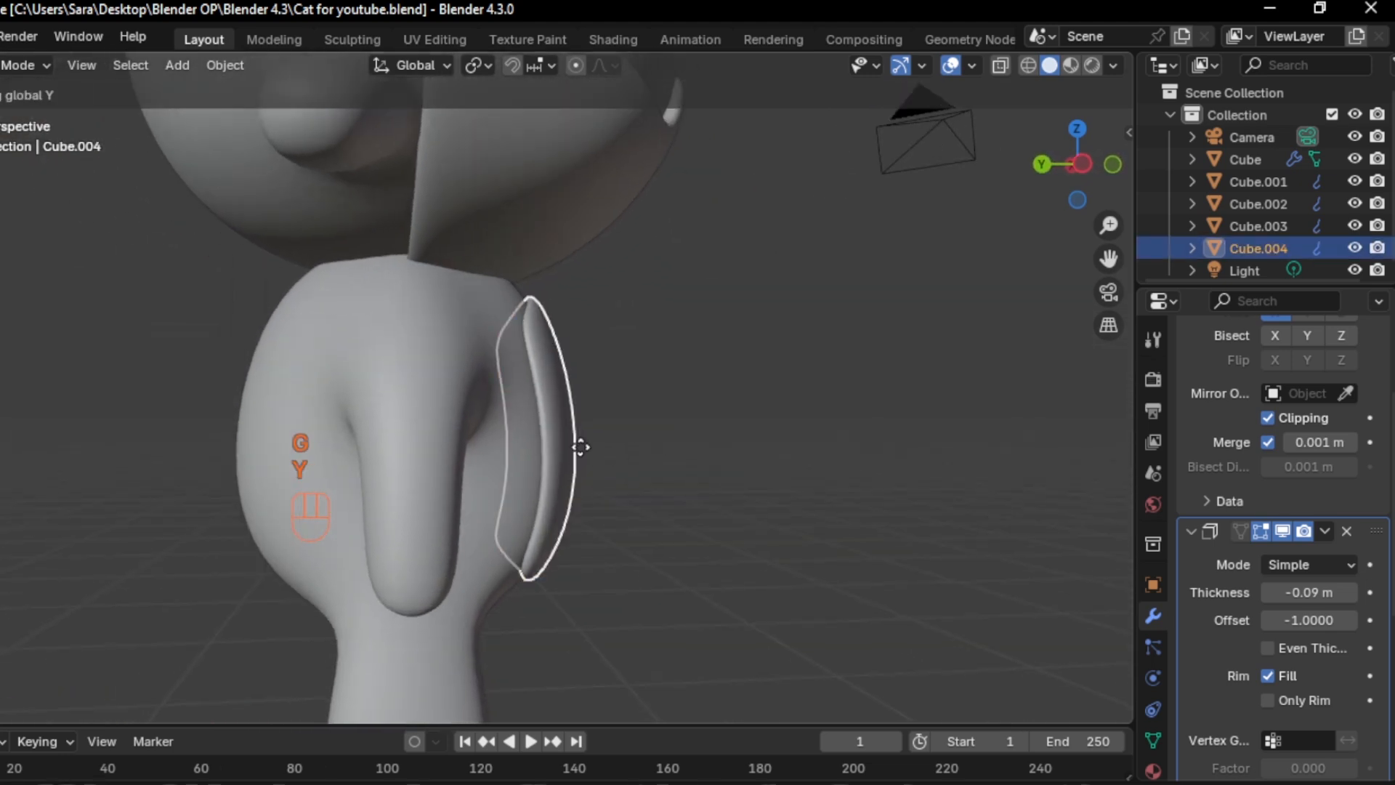
{"action": "left_click", "coordinate": [579, 447]}
{"action": "left_click", "coordinate": [710, 409]}
{"action": "middle_click_drag", "start_coordinate": [711, 406], "coordinate": [561, 421]}
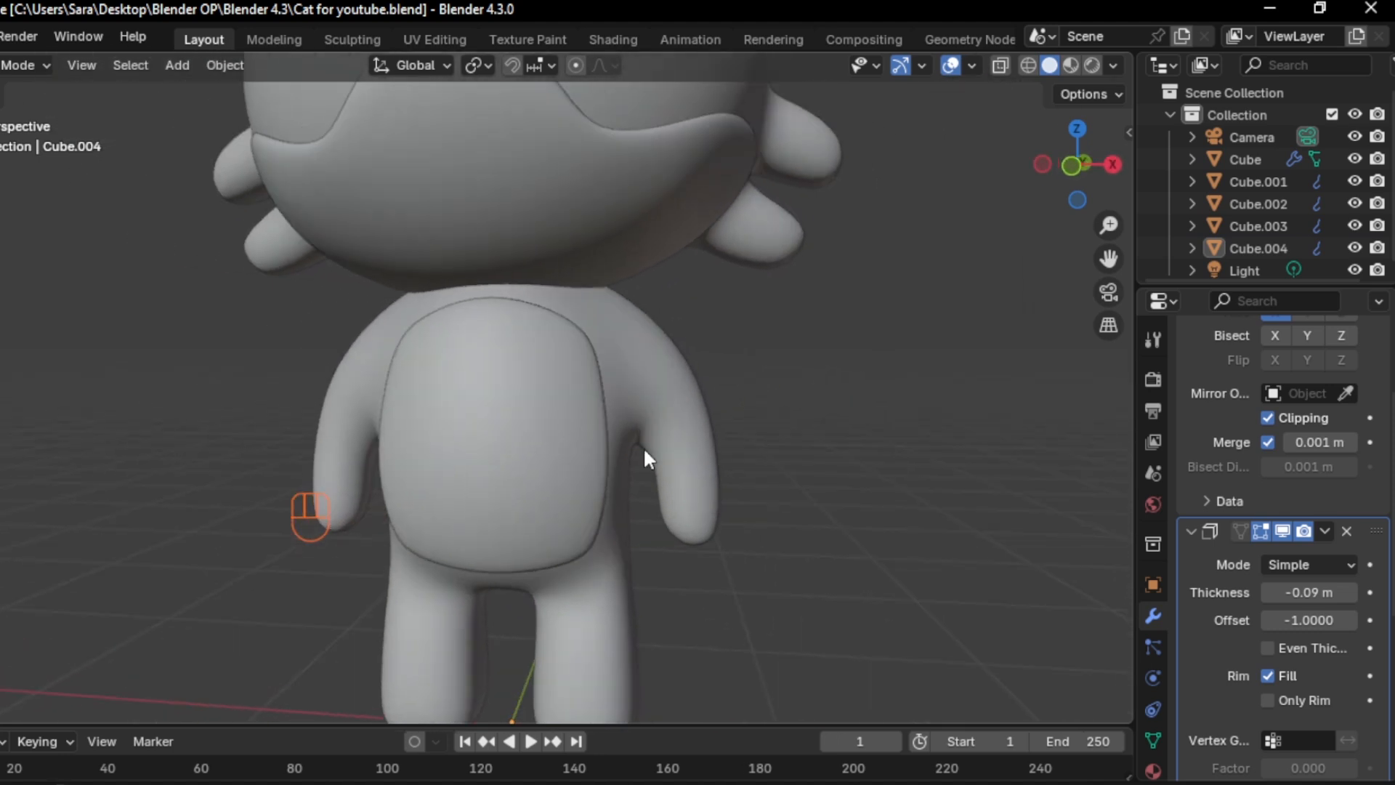
{"action": "scroll", "coordinate": [646, 460], "scroll_direction": "down", "scroll_amount": 2}
{"action": "scroll", "coordinate": [646, 466], "scroll_direction": "down", "scroll_amount": 2}
In the belly piece's mesh, select the top row of vertices and lower it slightly along Z
{"action": "left_click", "coordinate": [526, 418]}
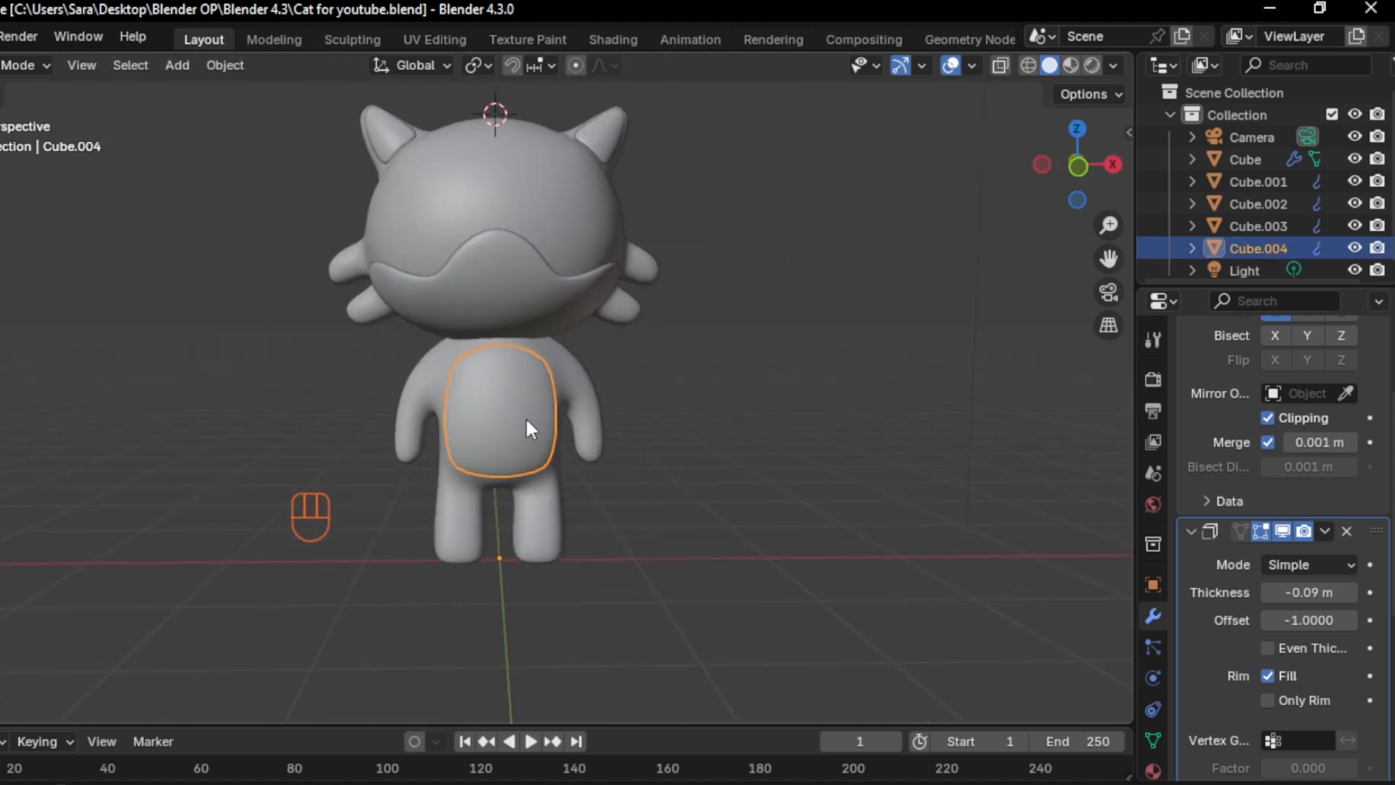
{"action": "key", "text": "Tab"}
{"action": "scroll", "coordinate": [545, 400], "scroll_direction": "up", "scroll_amount": 2}
{"action": "key", "text": "1"}
{"action": "scroll", "coordinate": [546, 401], "scroll_direction": "up", "scroll_amount": 3}
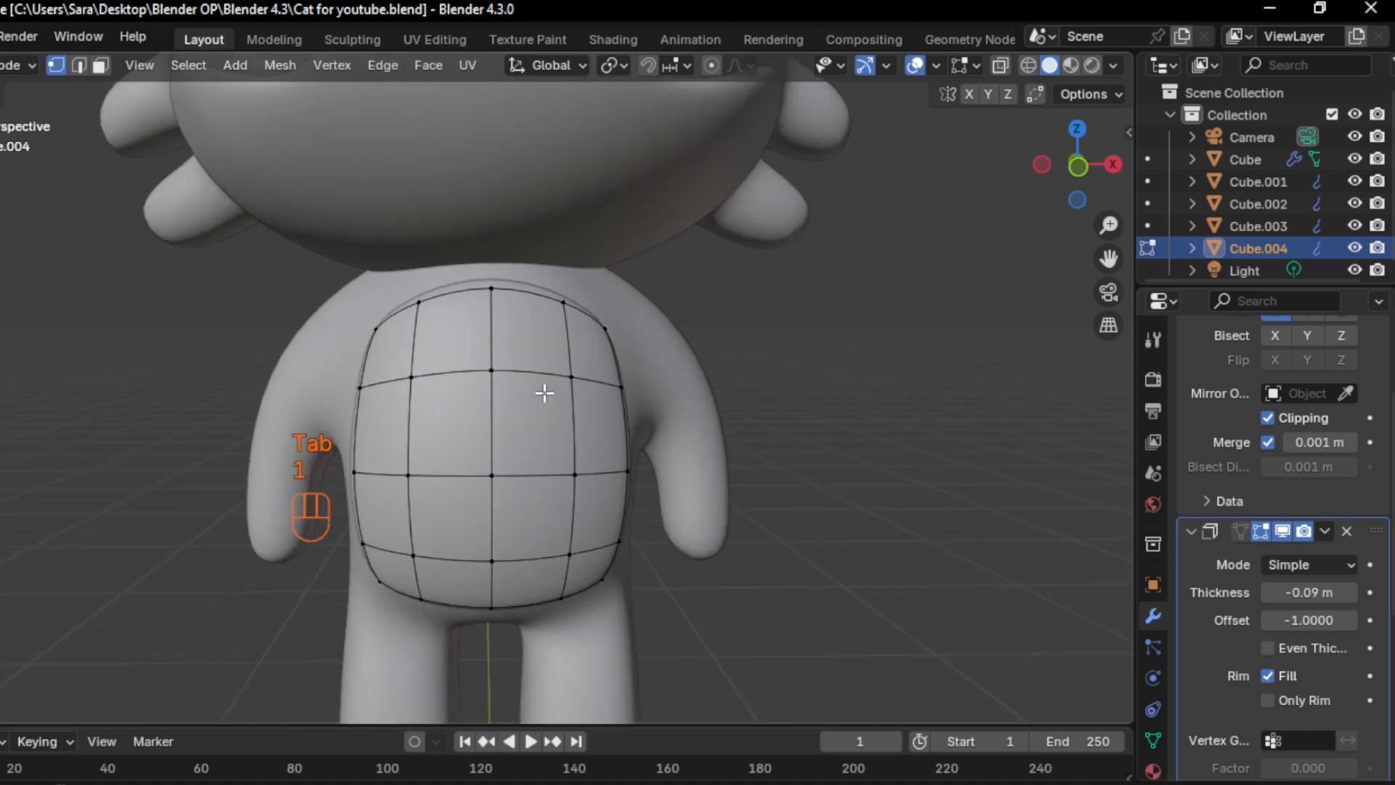
{"action": "left_click_drag", "start_coordinate": [353, 284], "coordinate": [675, 347]}
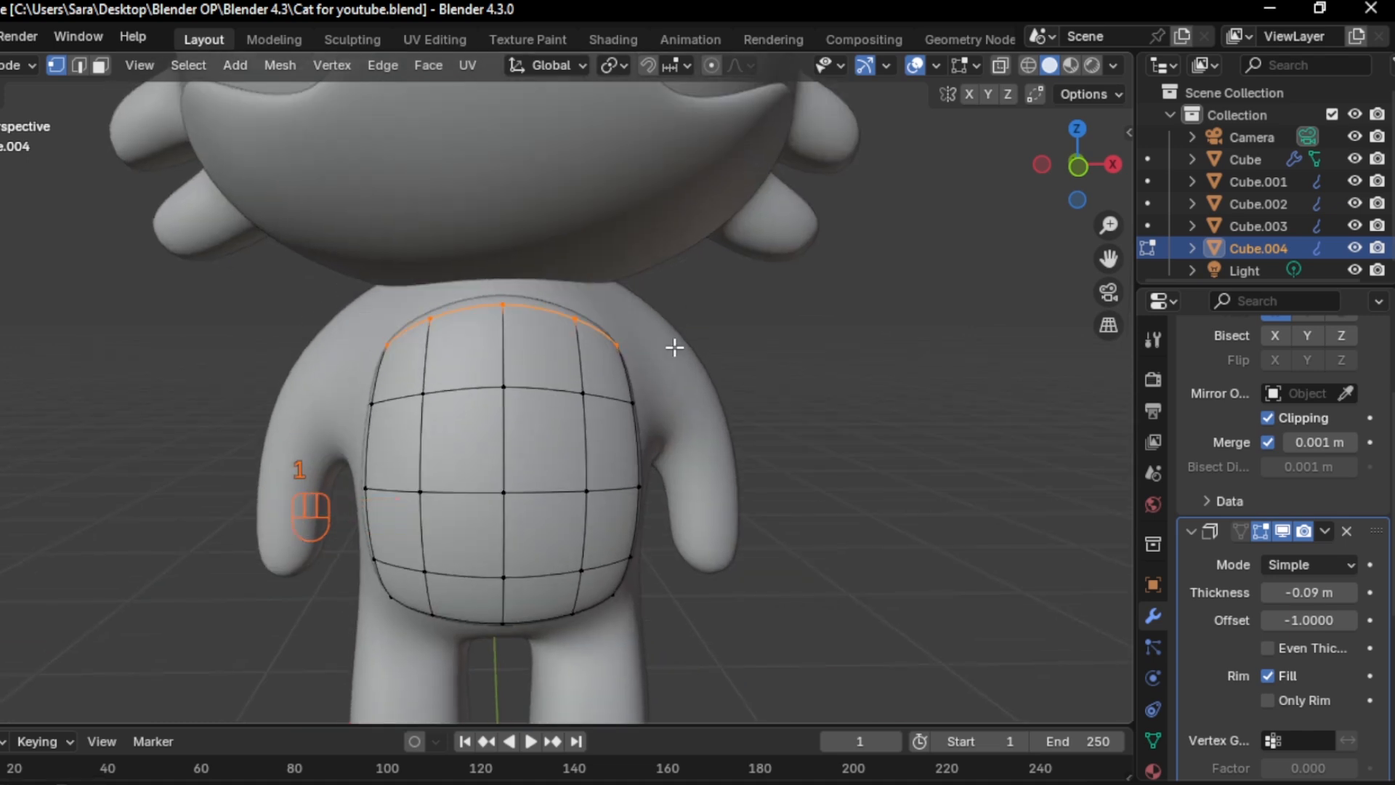
{"action": "key", "text": "g"}
{"action": "key", "text": "z"}
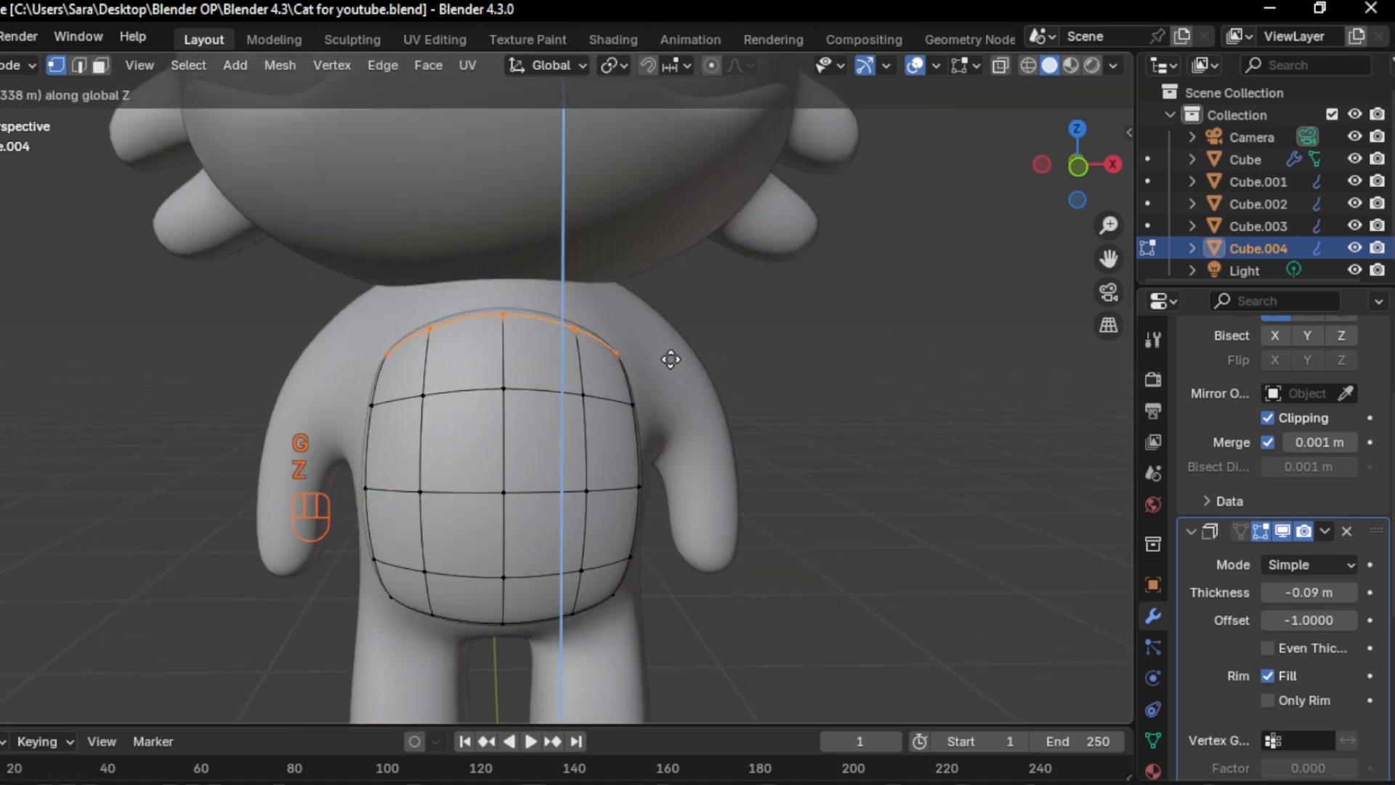
{"action": "left_click", "coordinate": [672, 362]}
Narrow the belly piece's top and bottom vertex rows slightly along X
{"action": "key", "text": "s"}
{"action": "key", "text": "x"}
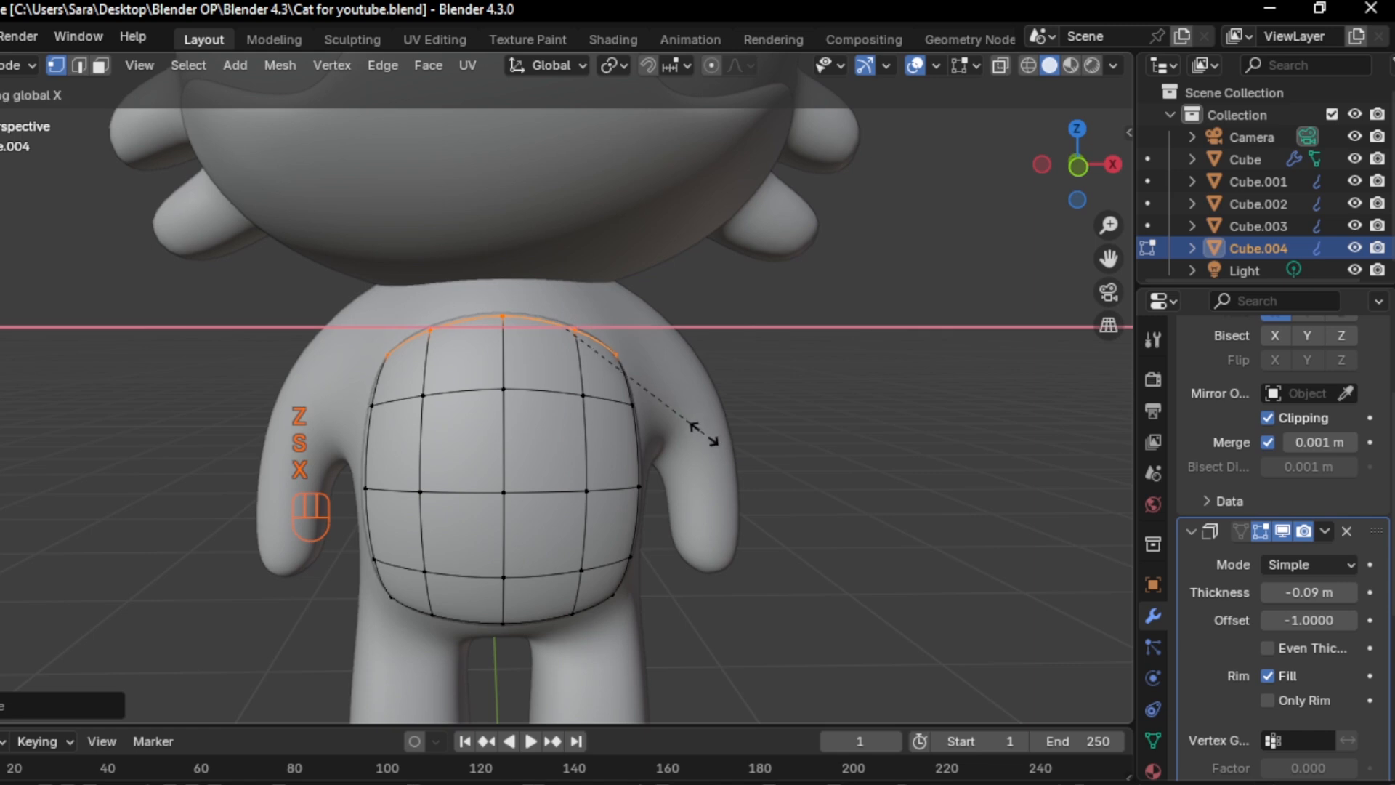
{"action": "left_click", "coordinate": [670, 427]}
{"action": "mouse_move", "coordinate": [654, 421]}
{"action": "middle_mouse_down", "text": "shift"}
{"action": "mouse_move", "coordinate": [663, 520]}
{"action": "mouse_move", "coordinate": [657, 446]}
{"action": "middle_mouse_up", "text": "shift"}
{"action": "left_click_drag", "start_coordinate": [355, 514], "coordinate": [697, 614]}
{"action": "key", "text": "s"}
{"action": "key", "text": "x"}
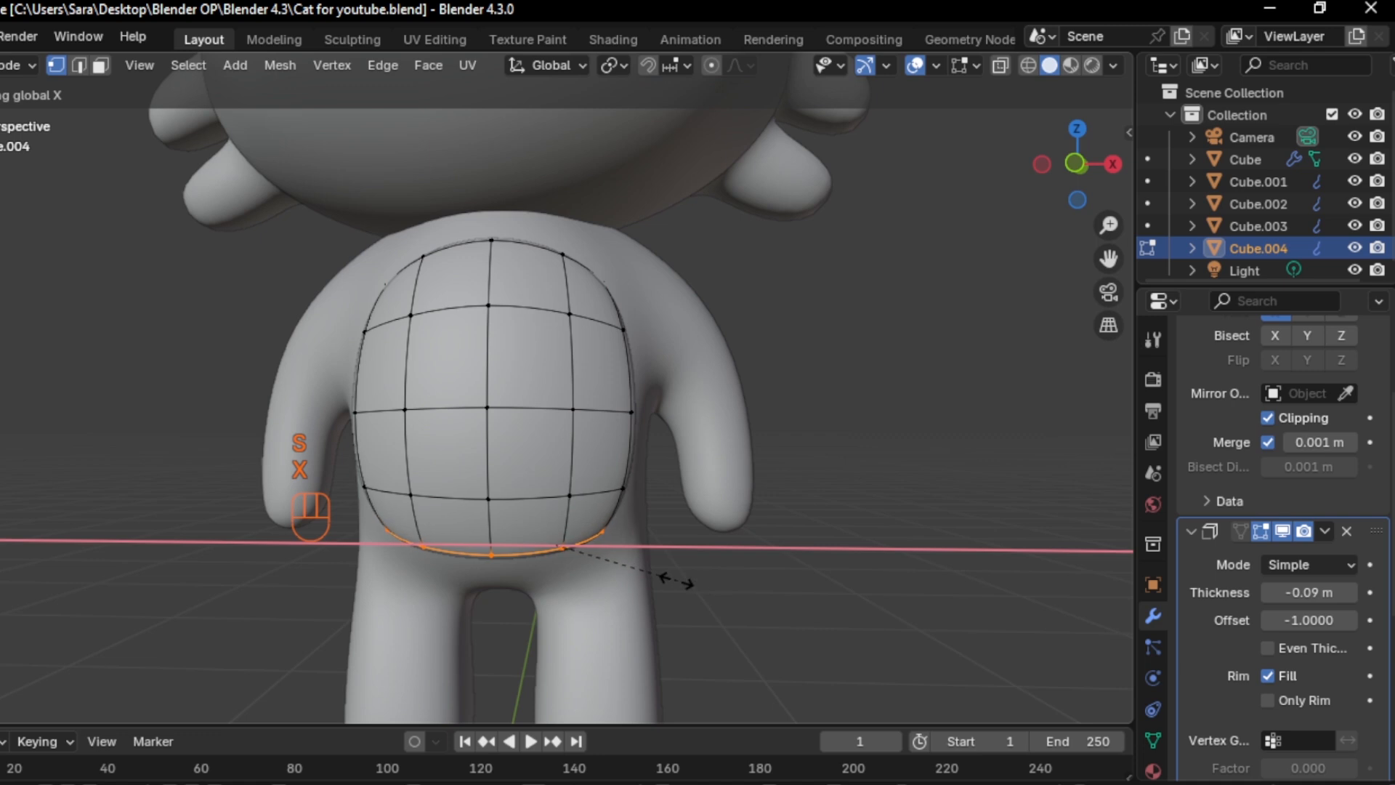
{"action": "left_click", "coordinate": [647, 575]}
Move the middle vertex of the belly piece's side edge back along Y toward the body
{"action": "middle_click_drag", "start_coordinate": [654, 552], "coordinate": [626, 398]}
{"action": "middle_click_drag", "start_coordinate": [598, 321], "coordinate": [638, 336]}
{"action": "key", "text": "Tab"}
{"action": "left_click", "coordinate": [739, 343]}
{"action": "middle_click_drag", "start_coordinate": [795, 467], "coordinate": [555, 441]}
{"action": "left_click", "coordinate": [480, 386]}
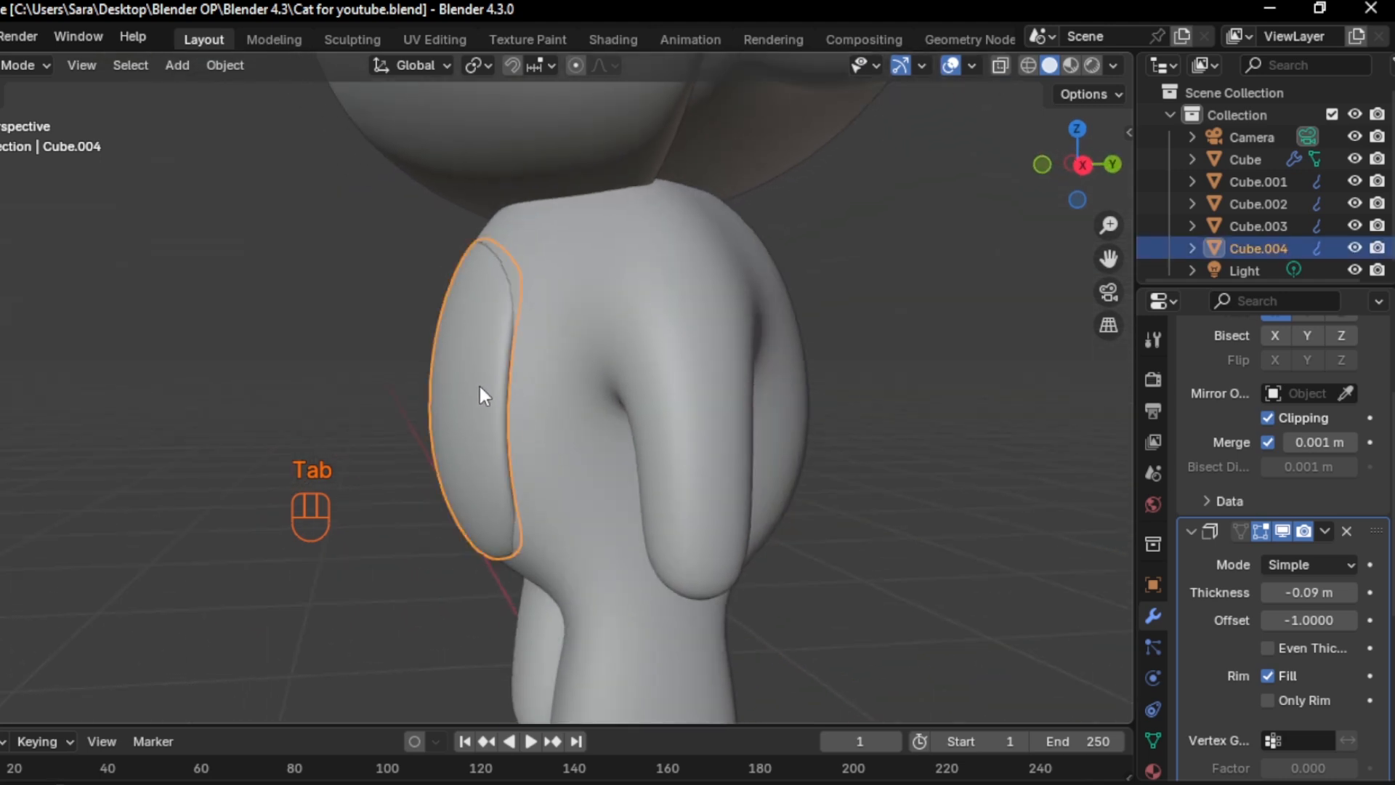
{"action": "key", "text": "Tab"}
{"action": "key", "text": "g"}
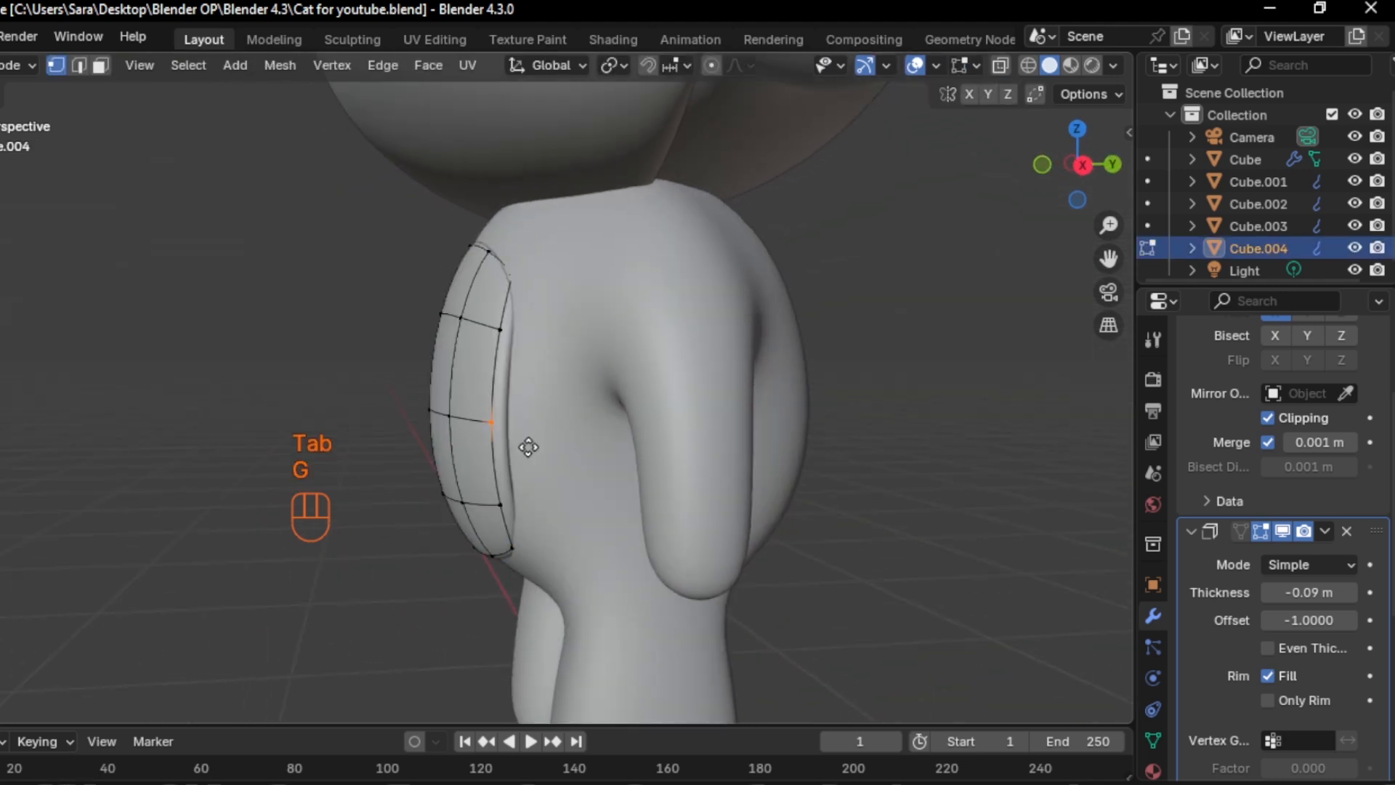
{"action": "key", "text": "y"}
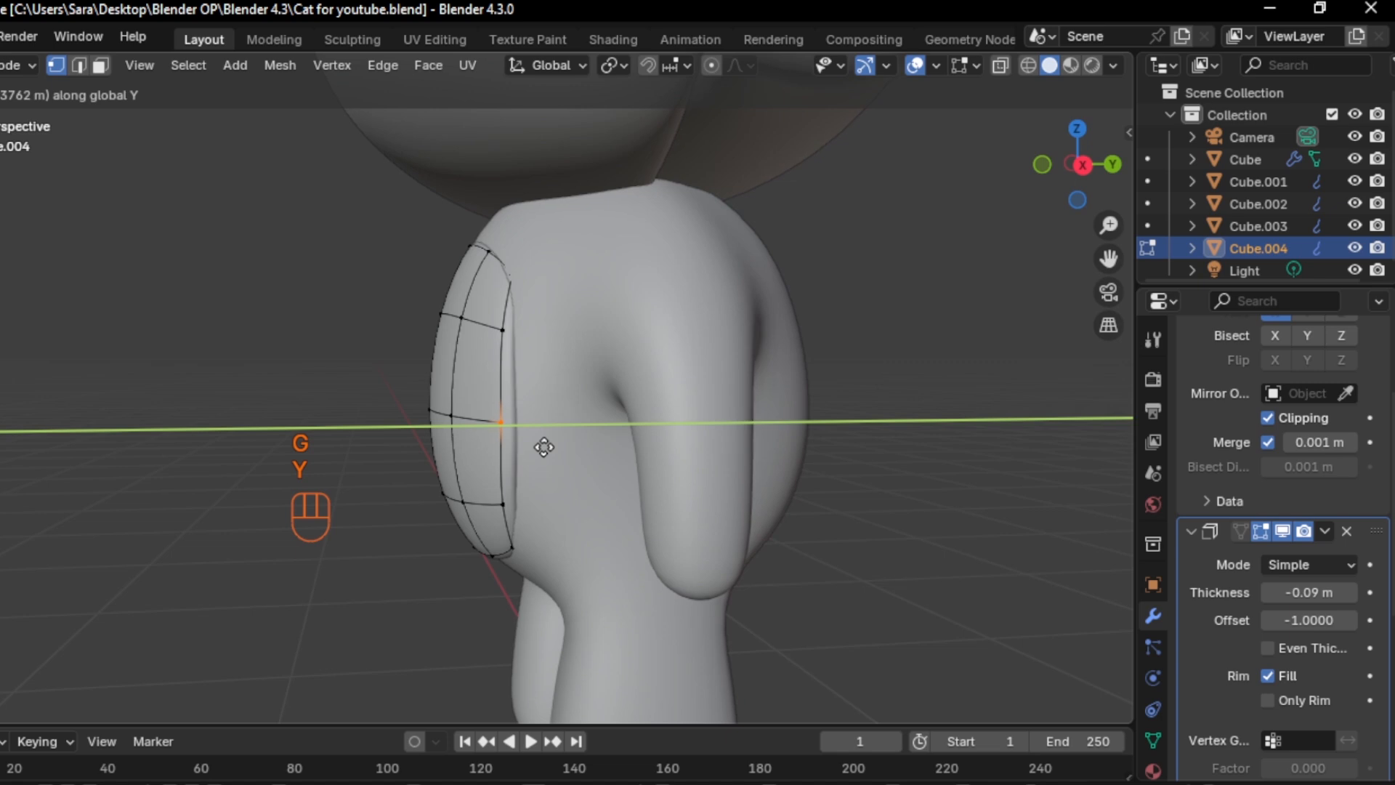
{"action": "left_click", "coordinate": [544, 447]}
Move the vertices on the belly piece's upper outer edge slightly forward along Y
{"action": "middle_click_drag", "start_coordinate": [544, 447], "coordinate": [552, 370]}
{"action": "left_click", "coordinate": [496, 252]}
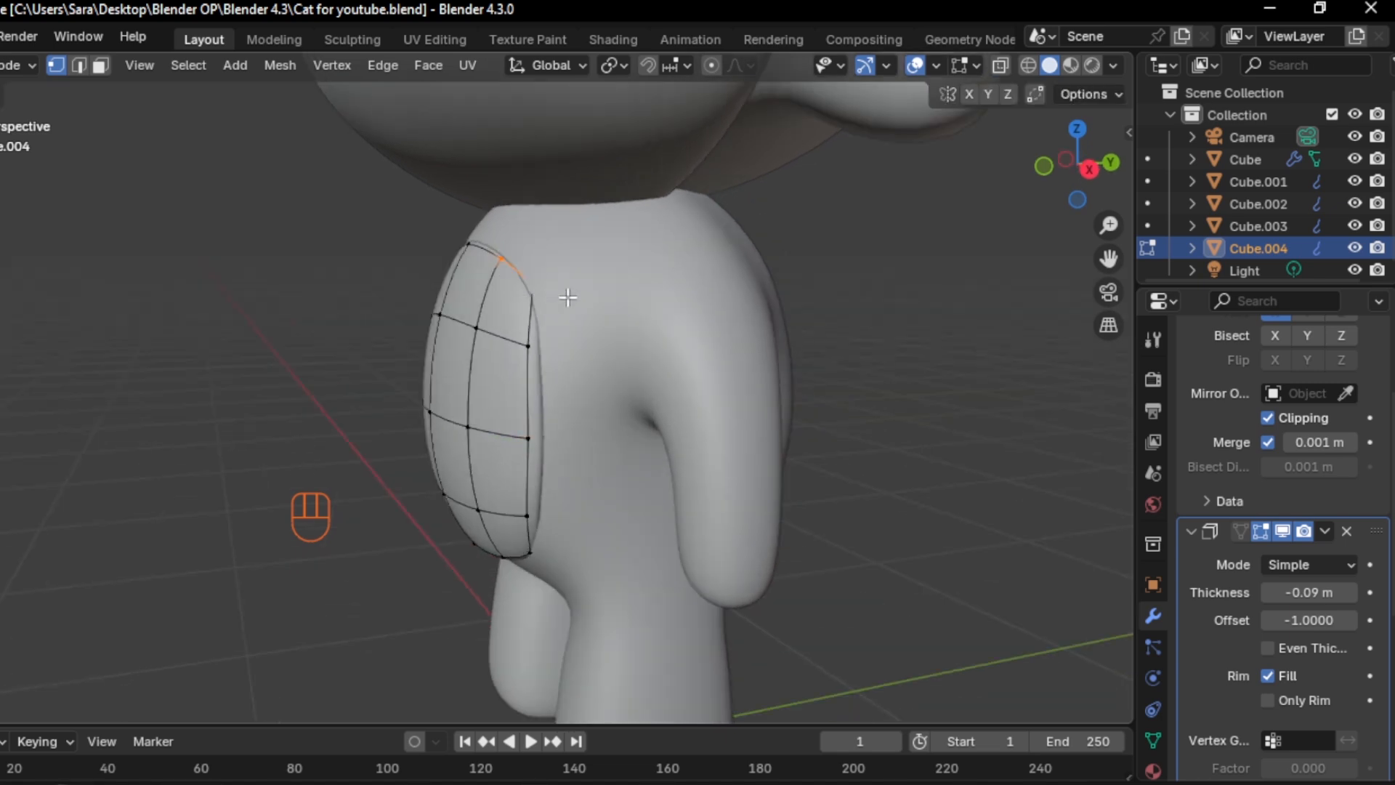
{"action": "key", "text": "g"}
{"action": "key", "text": "y"}
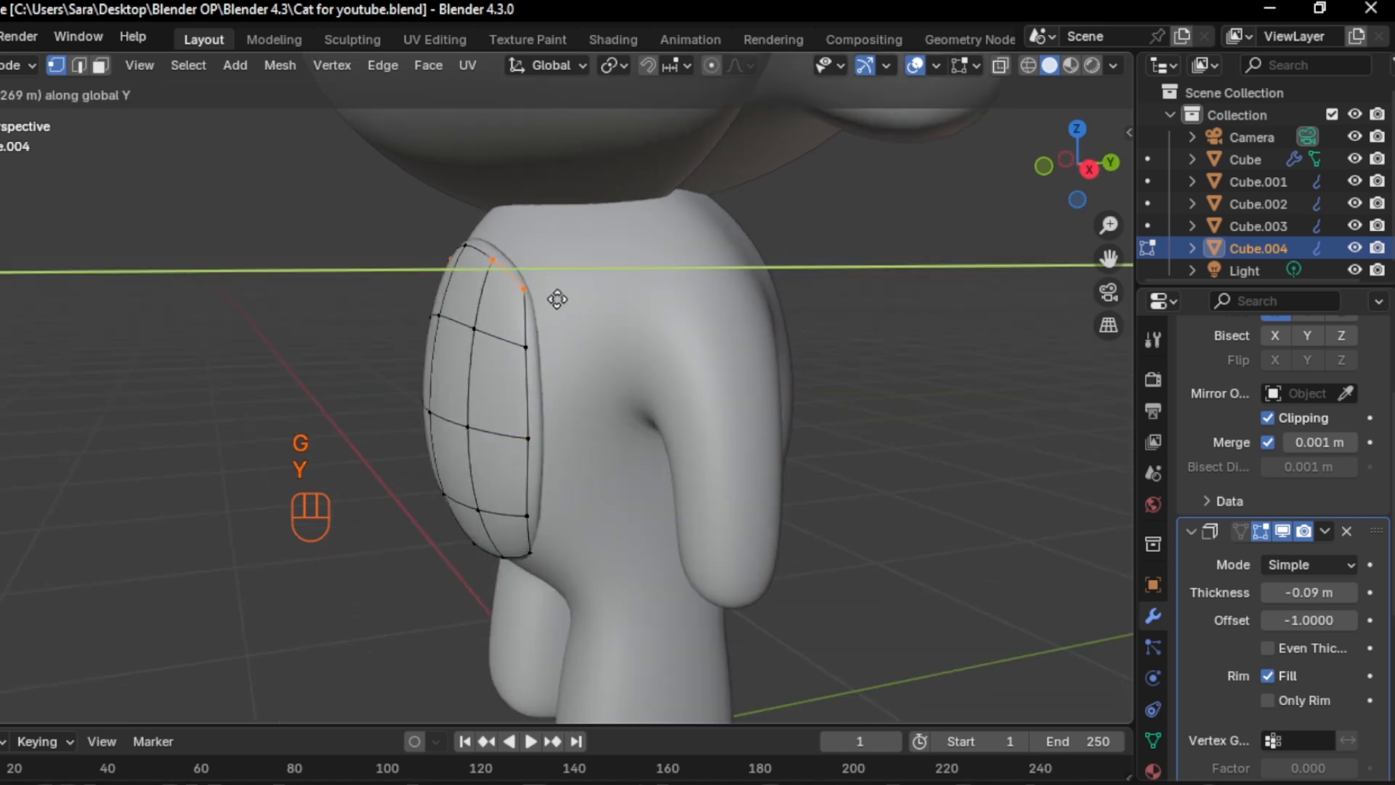
{"action": "left_click", "coordinate": [554, 299]}
From the opposite side, pull the belly piece's upper corner vertex slightly forward along Y
{"action": "middle_click_drag", "start_coordinate": [536, 324], "coordinate": [540, 354]}
{"action": "left_click_drag", "start_coordinate": [536, 330], "coordinate": [536, 329]}
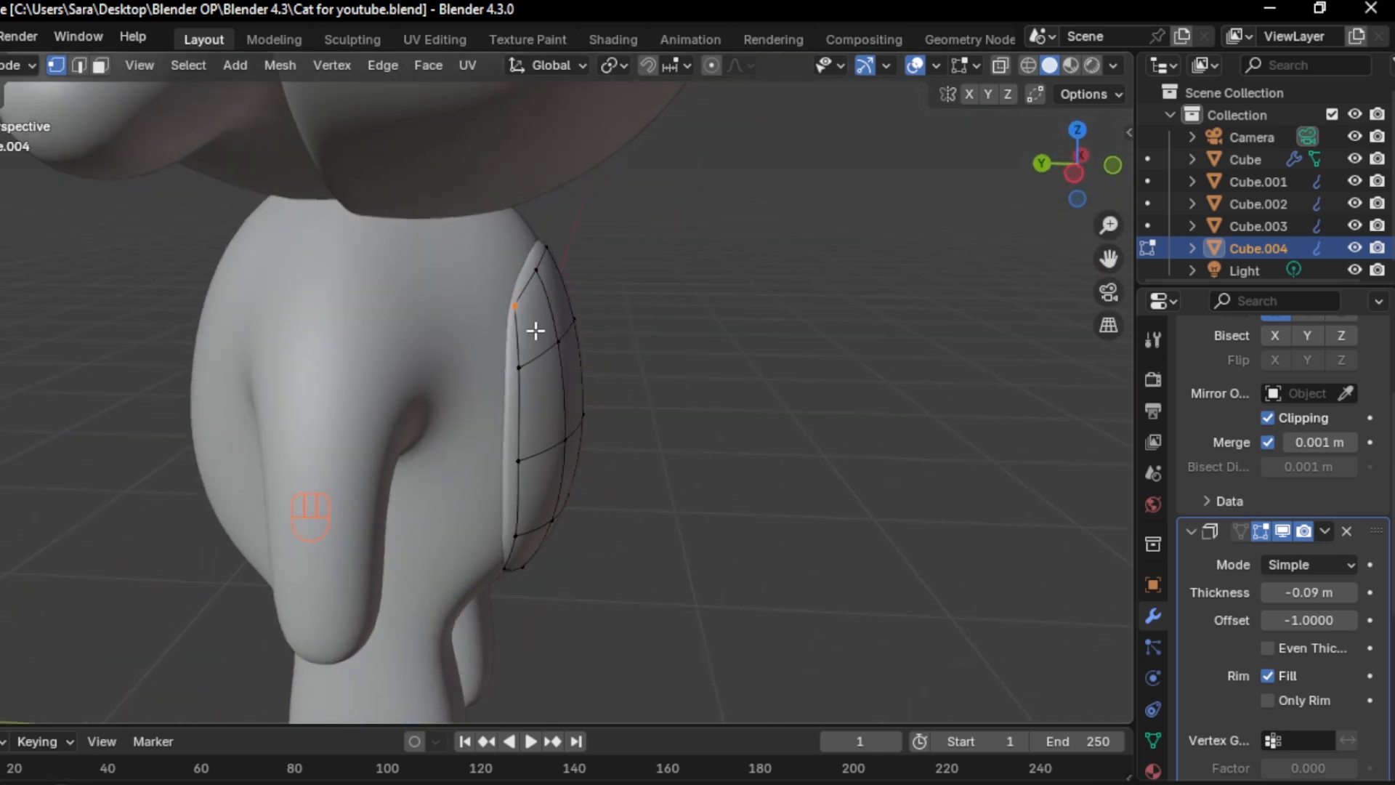
{"action": "key", "text": "g"}
{"action": "key", "text": "y"}
{"action": "left_click", "coordinate": [543, 331]}
Select the lower vertex on the belly piece's side edge and move it forward along Y
{"action": "middle_click_drag", "start_coordinate": [545, 330], "coordinate": [564, 467]}
{"action": "left_click_drag", "start_coordinate": [482, 459], "coordinate": [523, 476]}
{"action": "middle_click_drag", "start_coordinate": [523, 476], "coordinate": [571, 508]}
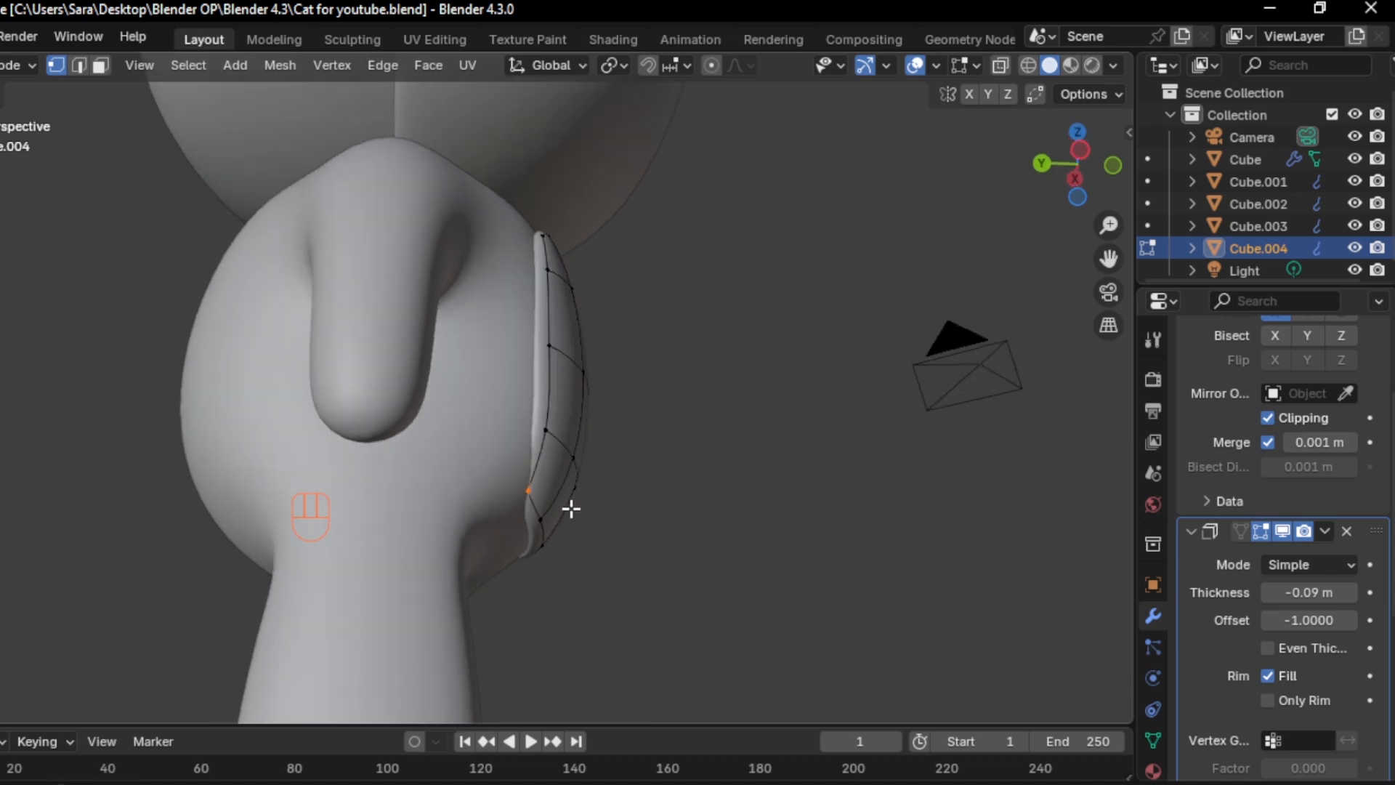
{"action": "key", "text": "g"}
{"action": "key", "text": "y"}
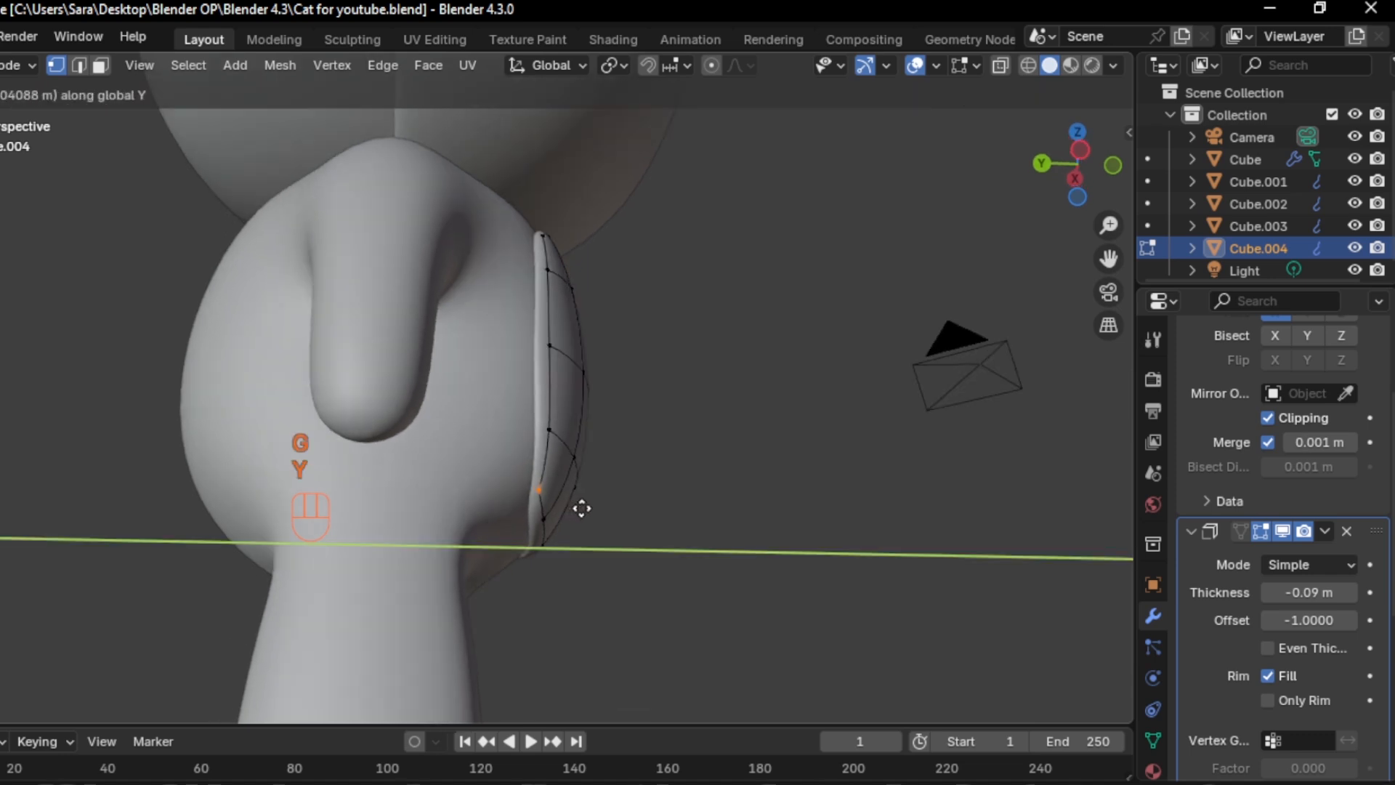
Adjust the belly patch's lower edge vertices along Y to fit the body, and leave Edit Mode
{"action": "left_click", "coordinate": [580, 501]}
{"action": "middle_click_drag", "start_coordinate": [577, 493], "coordinate": [500, 444]}
{"action": "key", "text": "g"}
{"action": "key", "text": "y"}
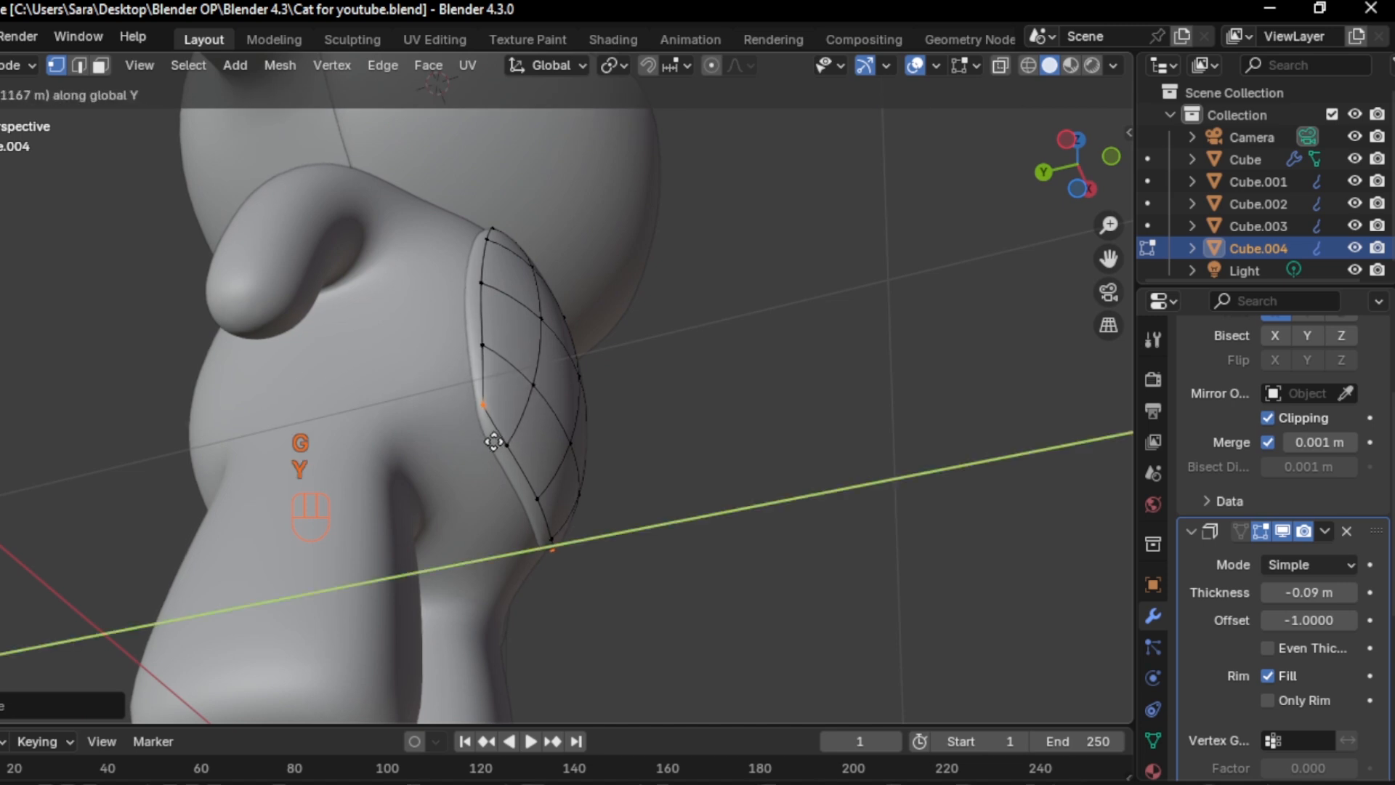
{"action": "left_click", "coordinate": [489, 439]}
{"action": "key", "text": "KP_3"}
{"action": "key", "text": "Tab"}
Place the 3D cursor on the centre of the cat's muzzle in front view and add a cube there
{"action": "scroll", "coordinate": [660, 423], "scroll_direction": "down", "scroll_amount": 4}
{"action": "middle_click_drag", "start_coordinate": [704, 349], "coordinate": [465, 330]}
{"action": "right_click", "coordinate": [533, 324], "text": "shift"}
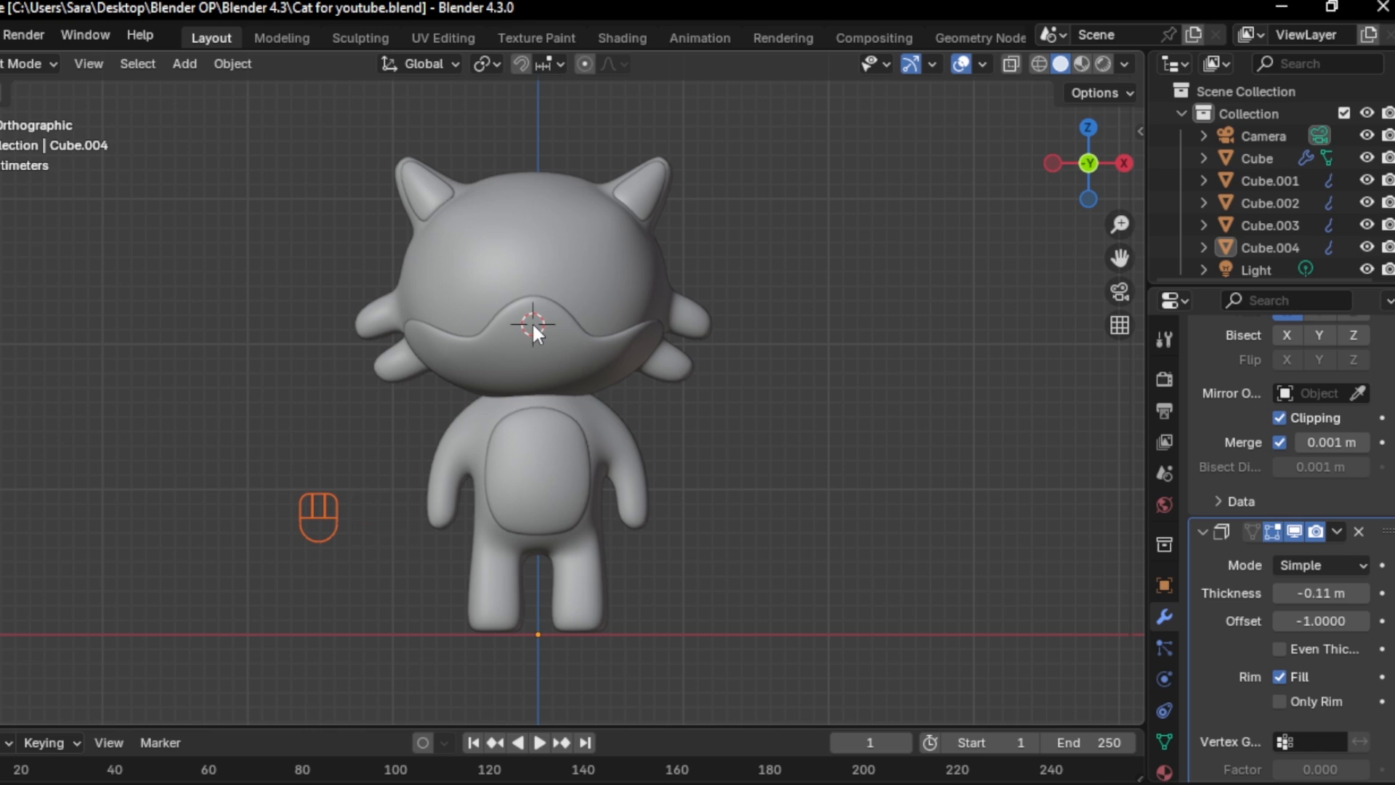
{"action": "key", "text": "shift+a"}
{"action": "mouse_move", "coordinate": [536, 324]}
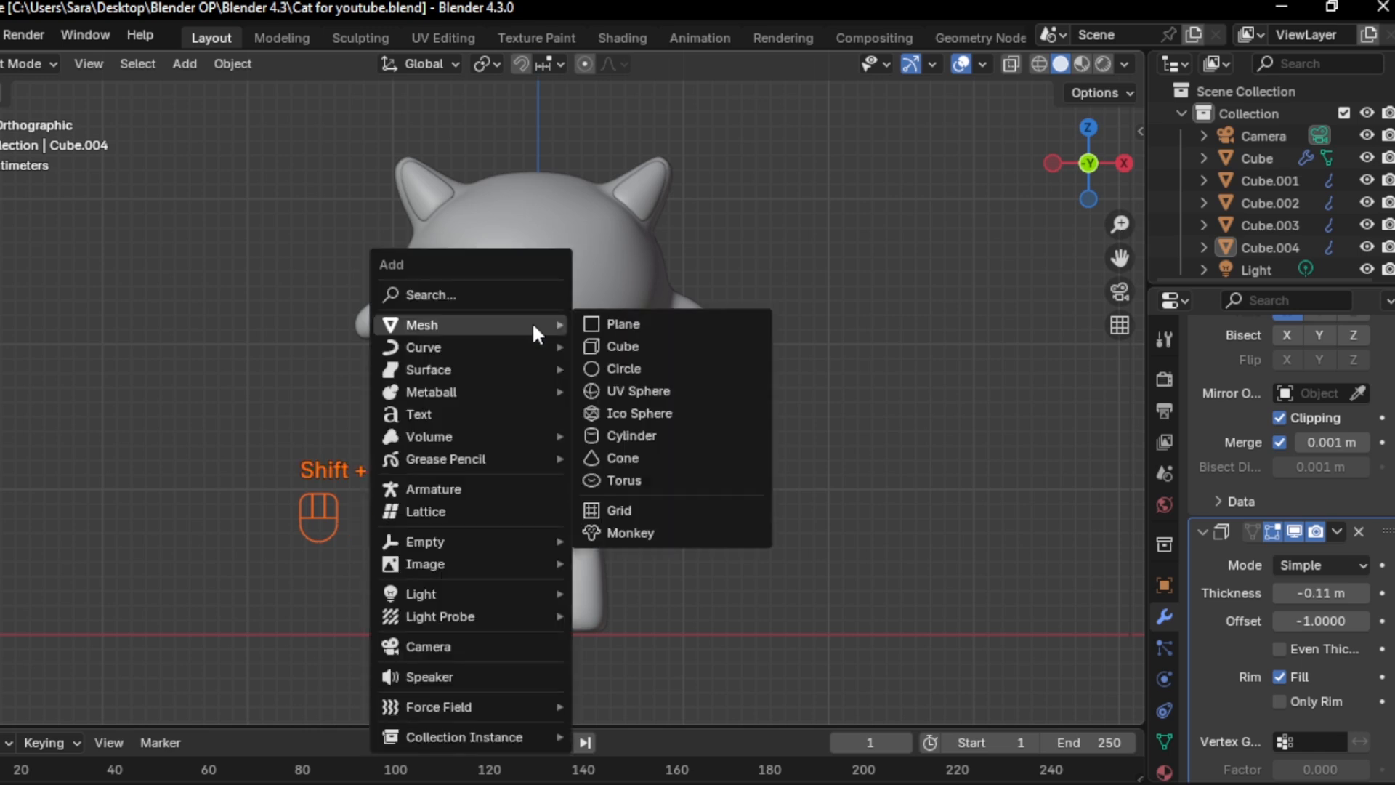
{"action": "left_click", "coordinate": [634, 346]}
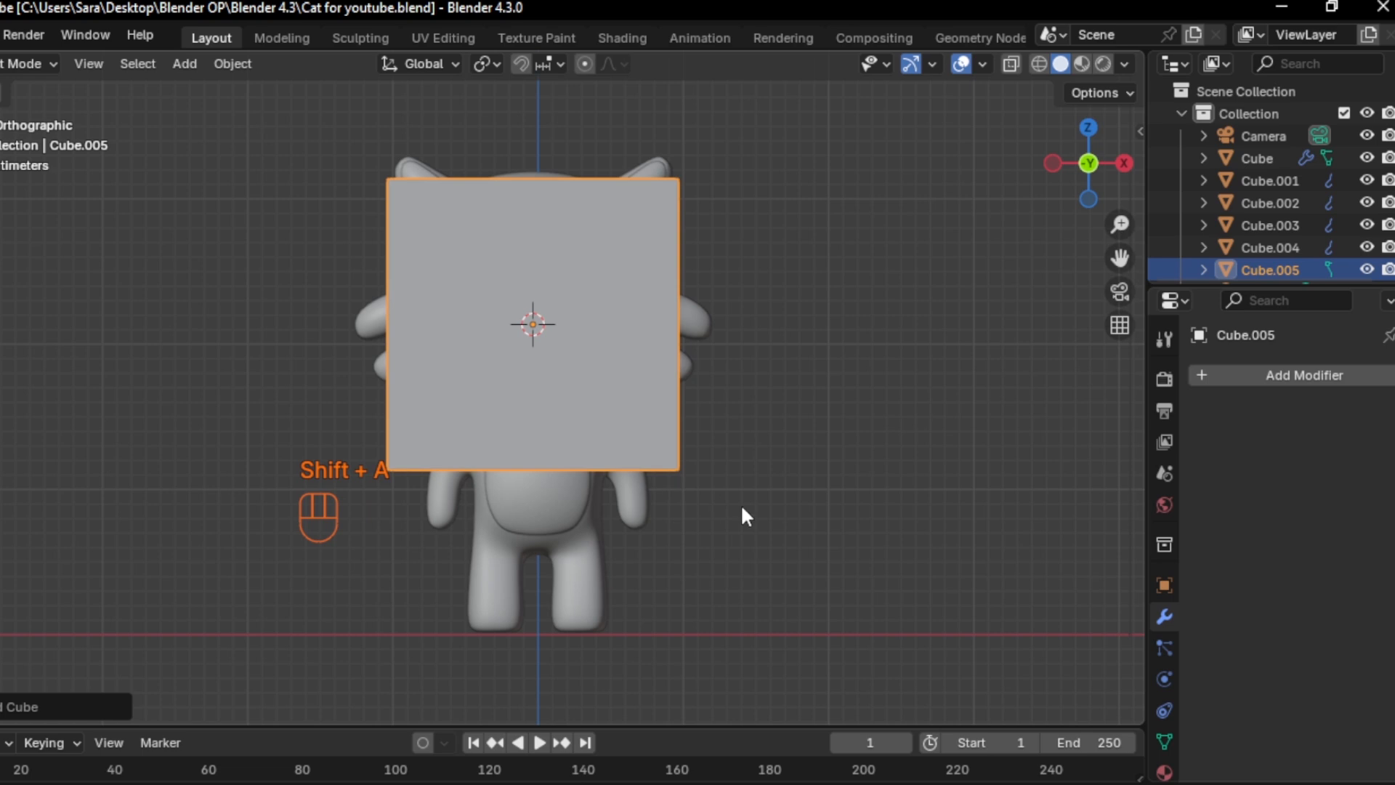
Scale the new cube down to about 0.105 and apply a level 2 subdivision to round it
{"action": "key", "text": "s"}
{"action": "scroll", "coordinate": [559, 400], "scroll_direction": "up", "scroll_amount": 6}
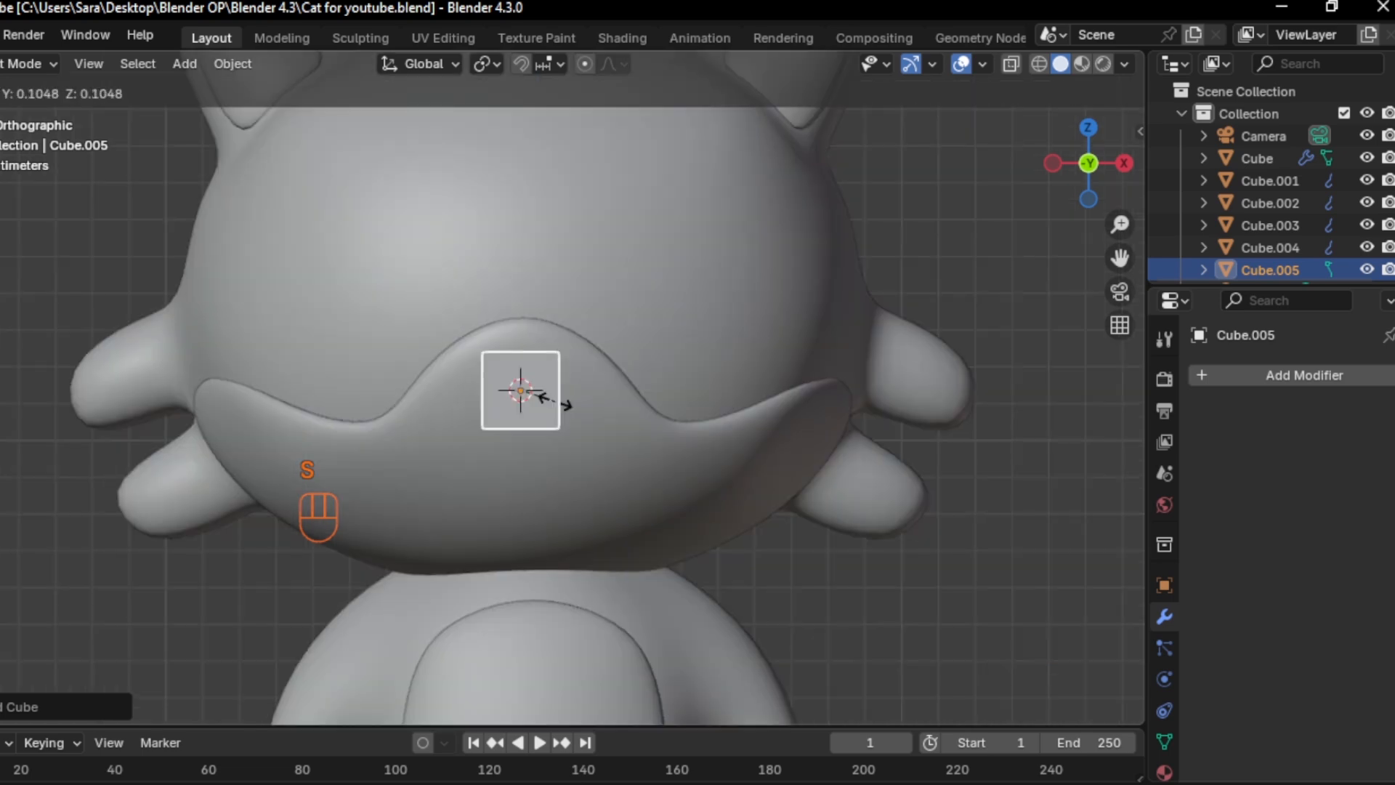
{"action": "left_click", "coordinate": [555, 399]}
{"action": "key", "text": "ctrl+2"}
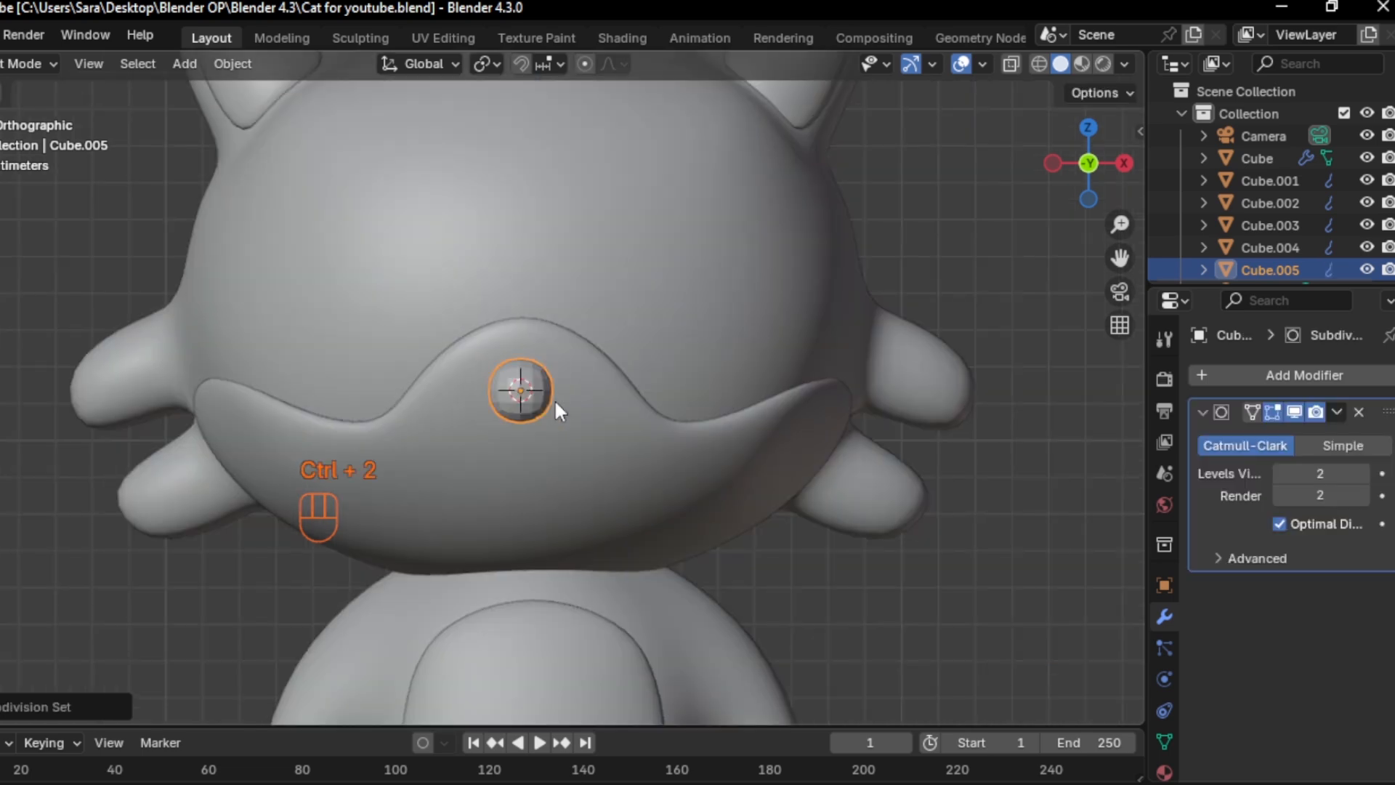
{"action": "key", "text": "ctrl+a"}
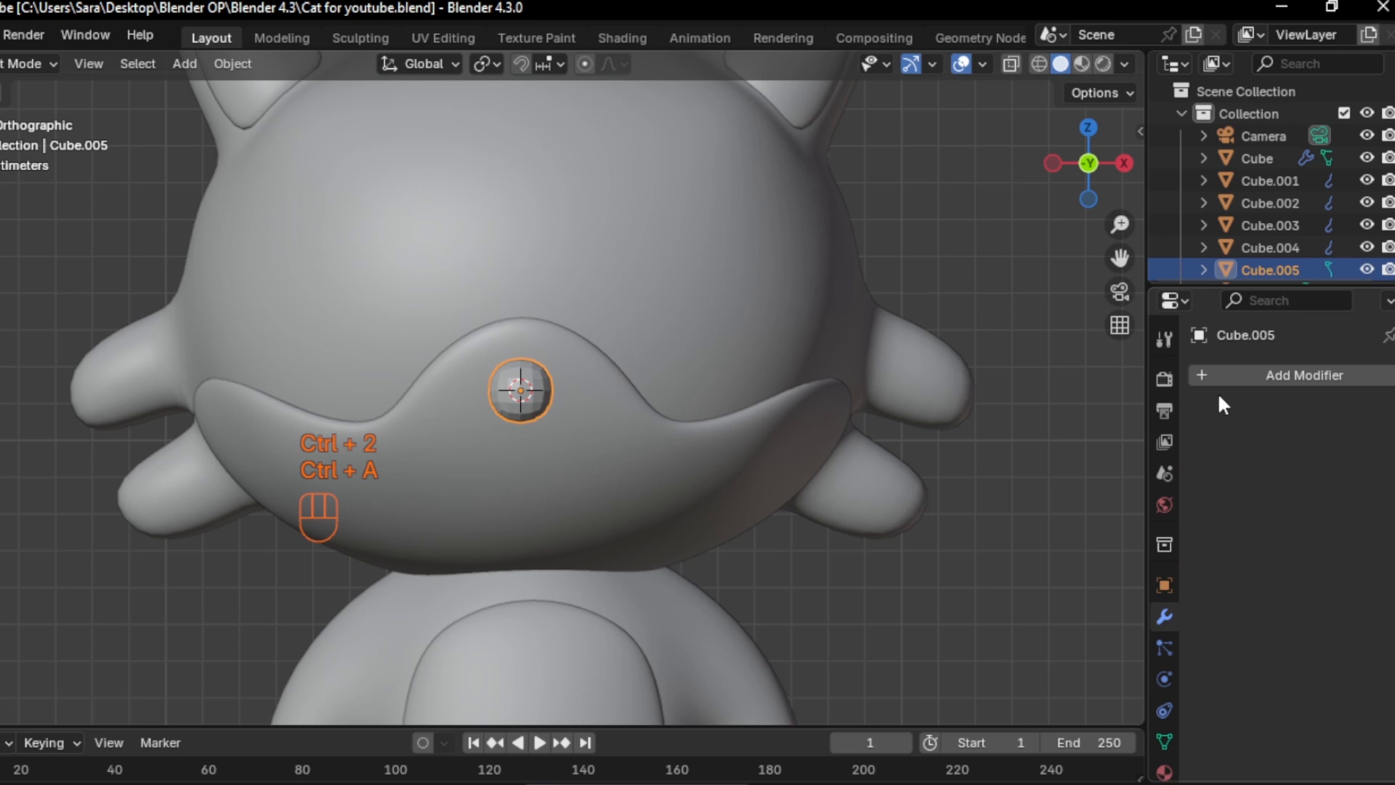
Add a new Subdivision Surface modifier with viewport level 1 to the small sphere and shade it smooth
{"action": "left_click", "coordinate": [1221, 375]}
{"action": "mouse_move", "coordinate": [1223, 362]}
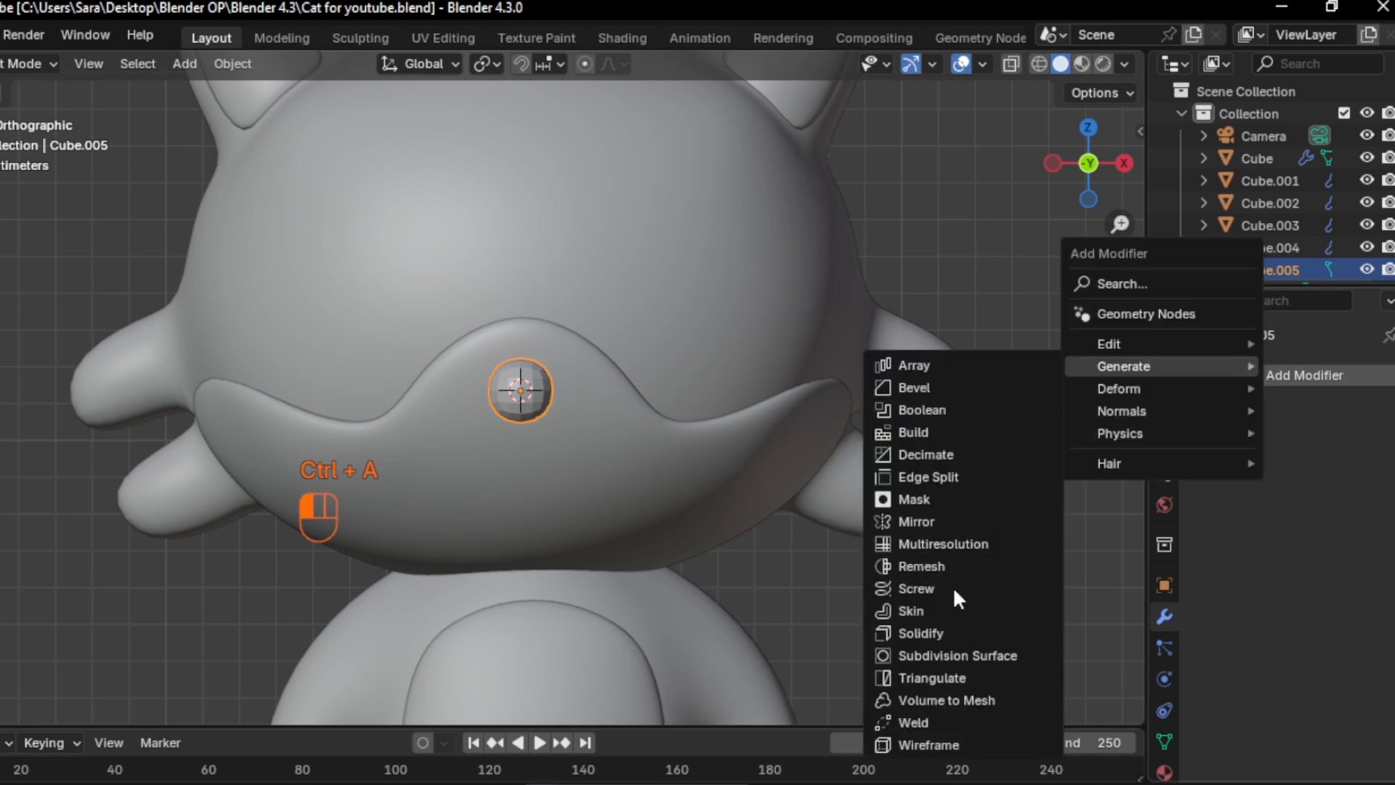
{"action": "left_click", "coordinate": [952, 654]}
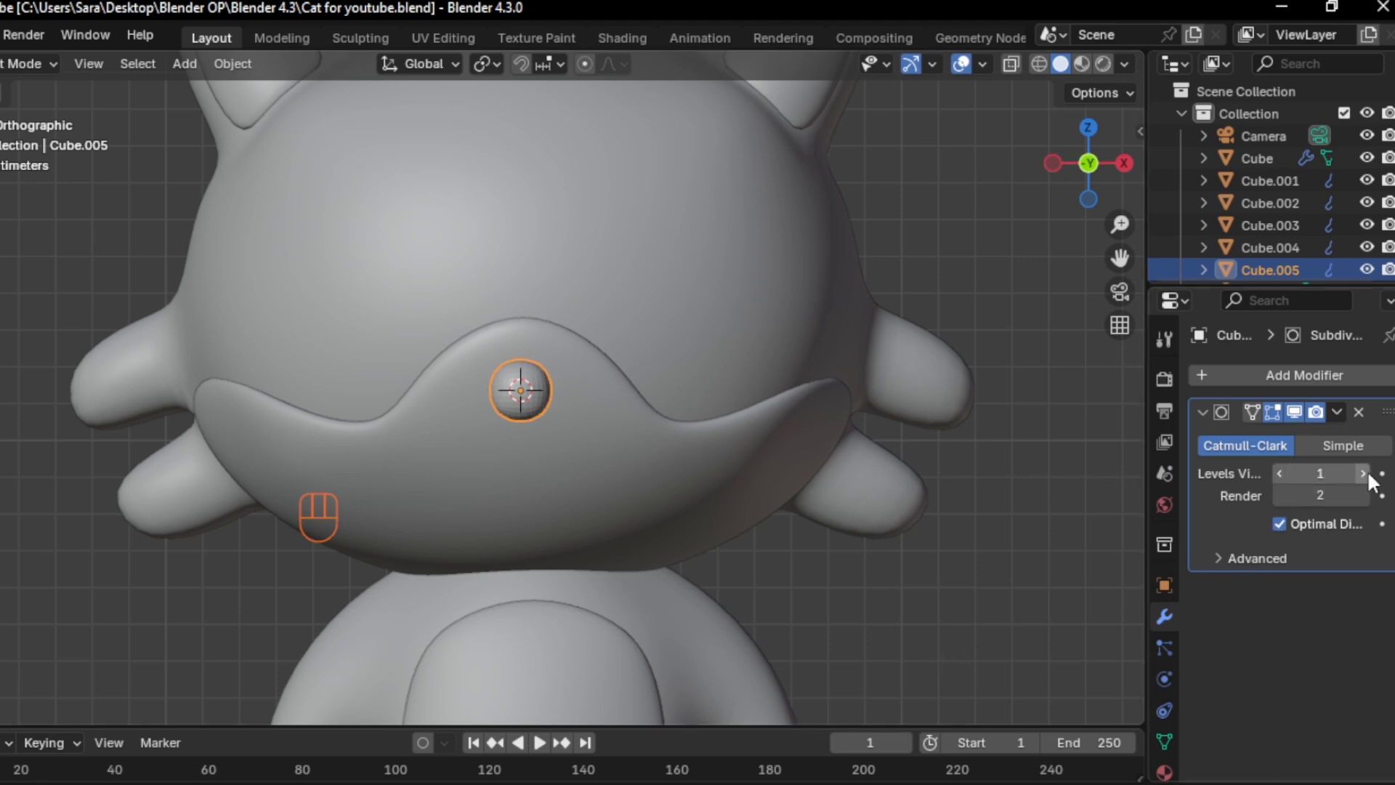
{"action": "left_click", "coordinate": [1279, 473]}
{"action": "right_click", "coordinate": [531, 374]}
{"action": "left_click", "coordinate": [534, 374]}
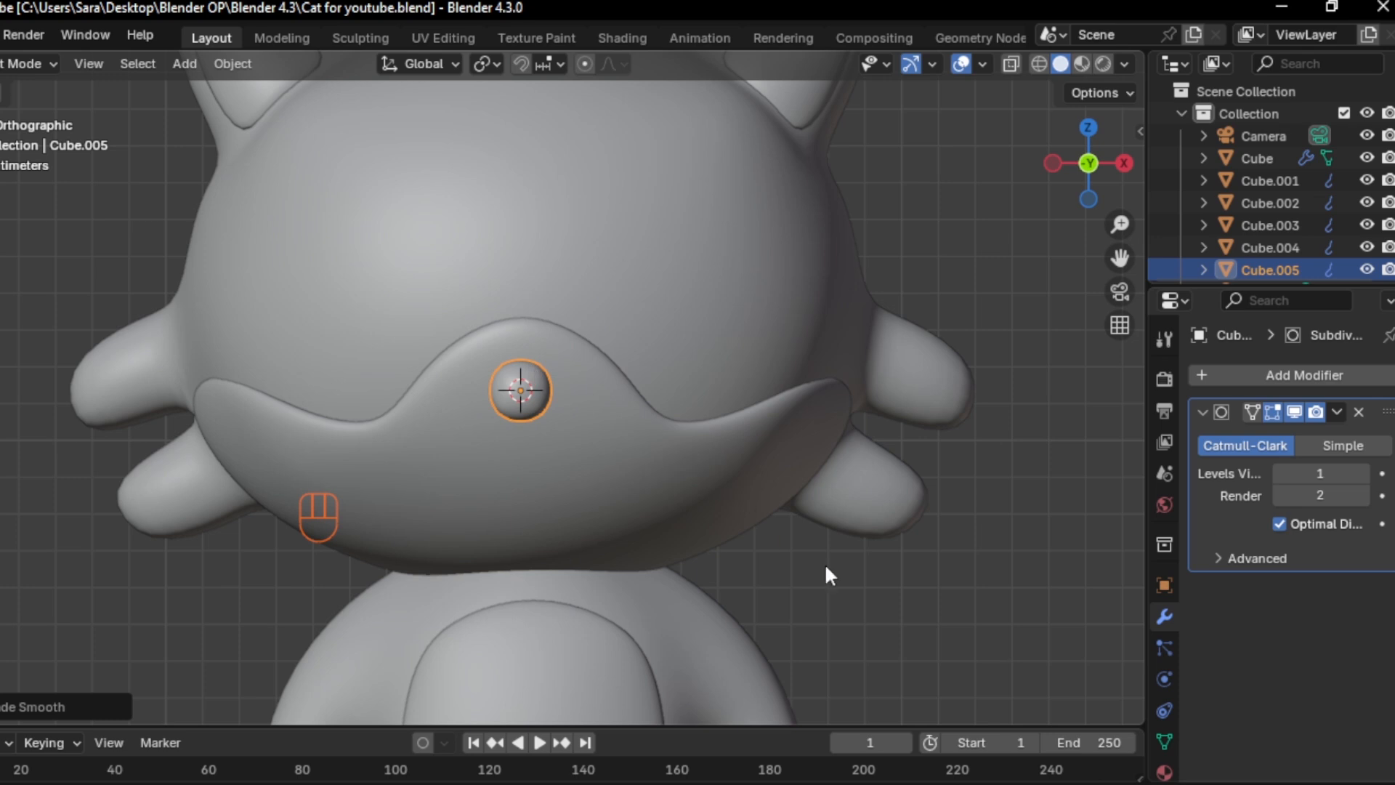
Frame the small nose sphere close up and enter Edit Mode on it
{"action": "key", "text": "KP_Decimal"}
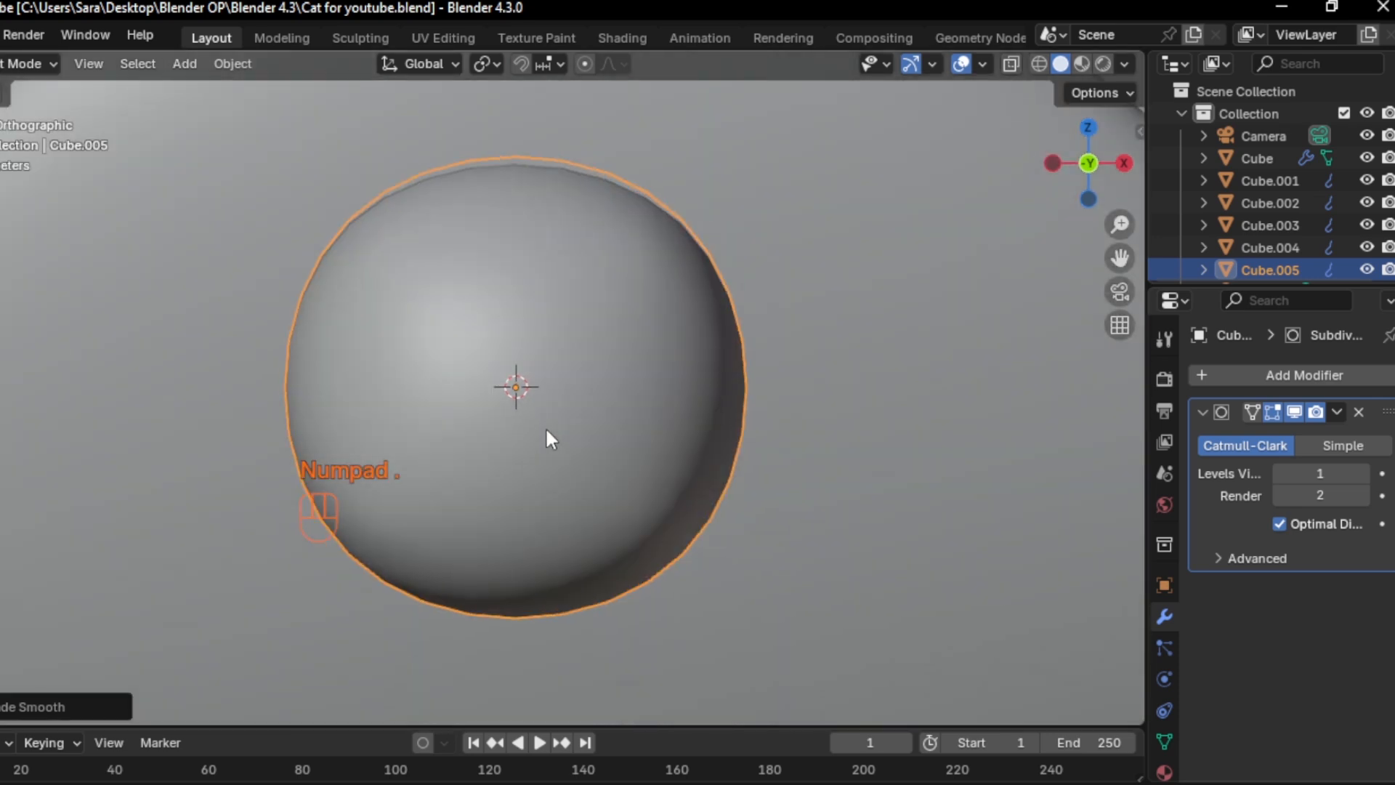
{"action": "scroll", "coordinate": [547, 430], "scroll_direction": "down", "scroll_amount": 4}
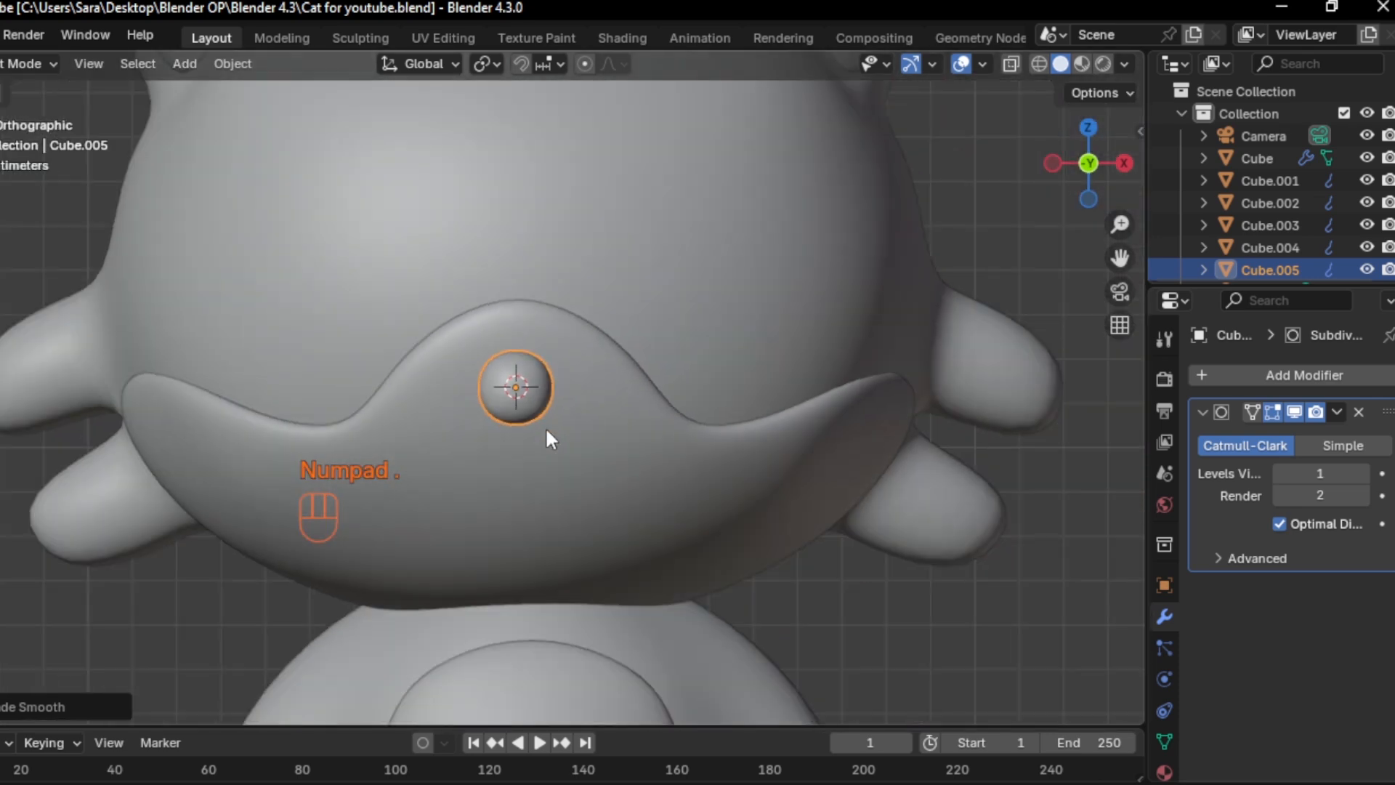
{"action": "key", "text": "Tab"}
{"action": "scroll", "coordinate": [544, 408], "scroll_direction": "up", "scroll_amount": 4}
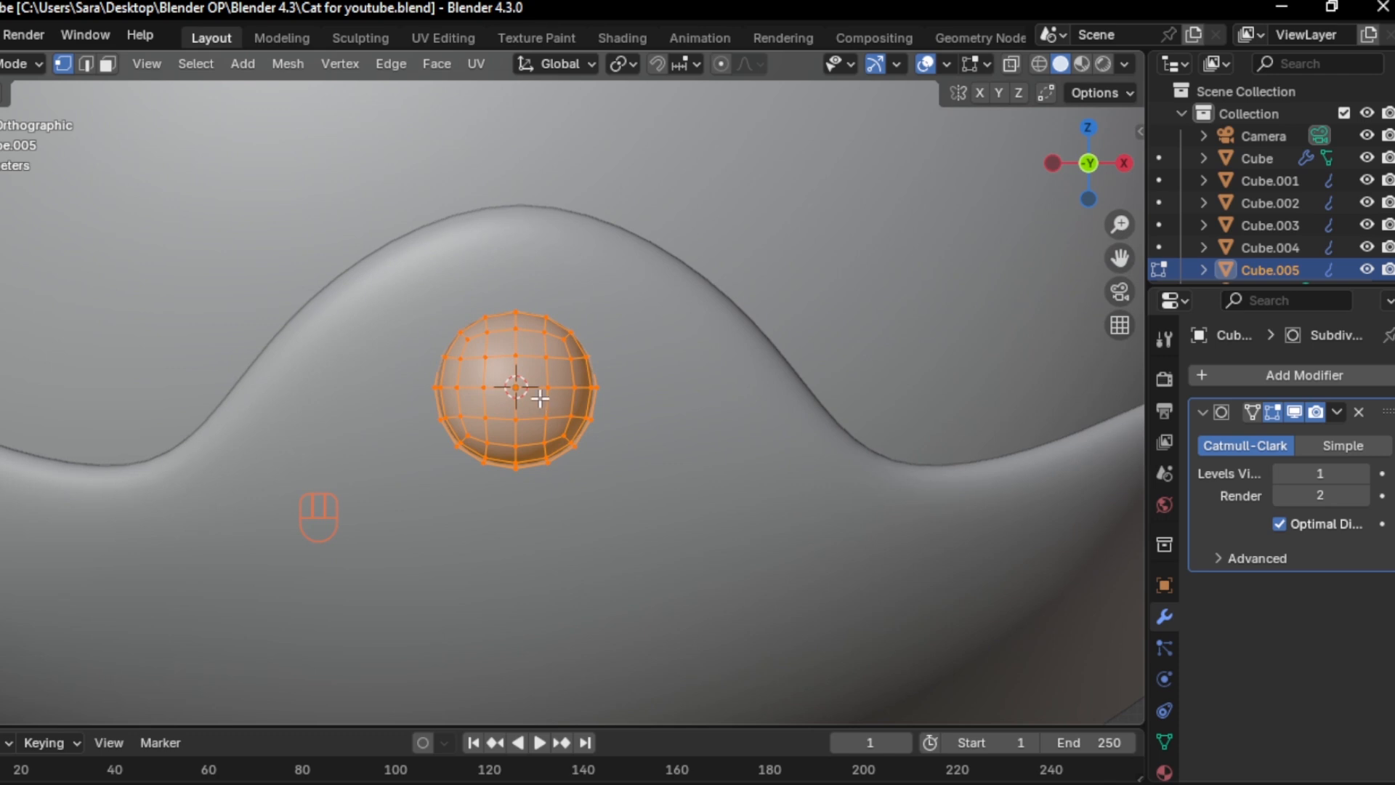
{"action": "left_click", "coordinate": [1301, 389]}
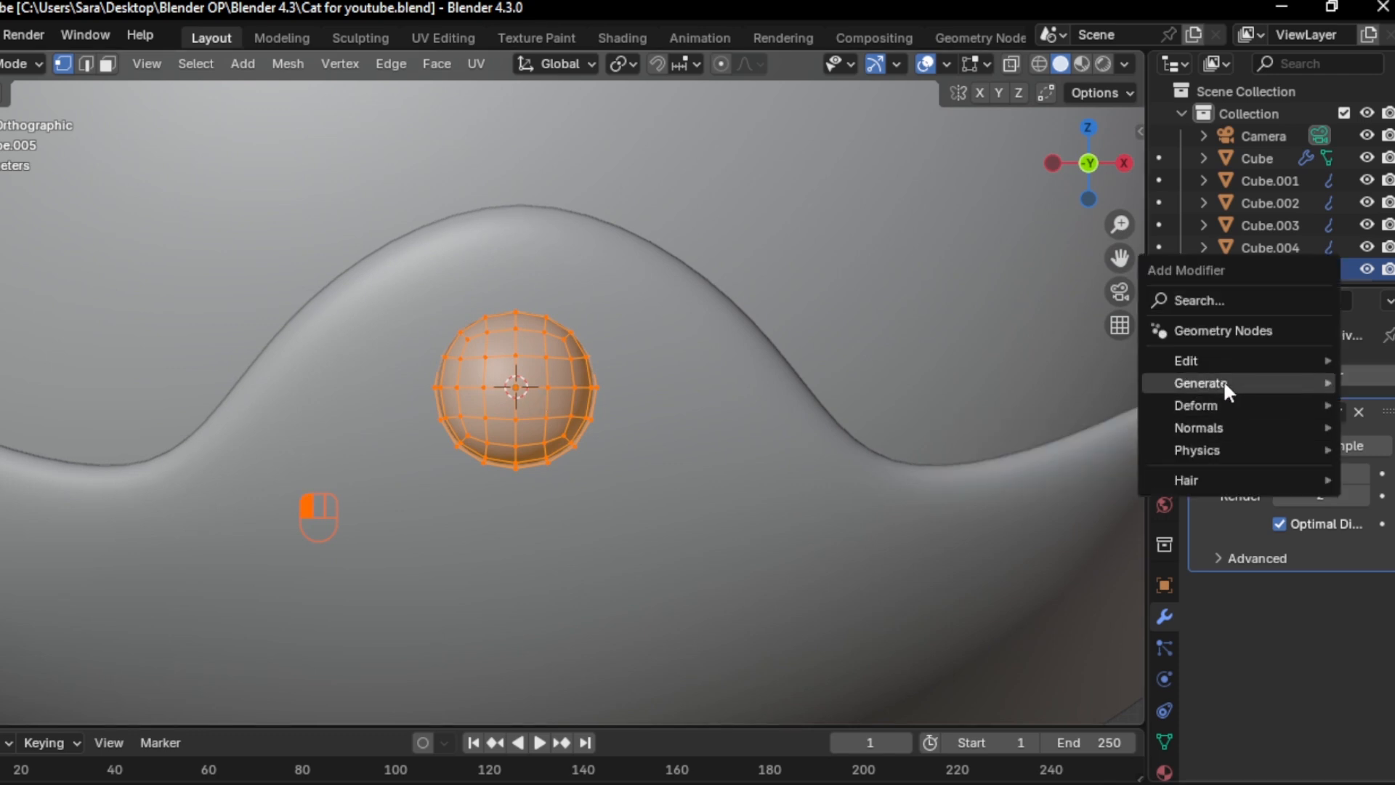
{"action": "mouse_move", "coordinate": [1227, 391]}
{"action": "left_click", "coordinate": [1026, 538]}
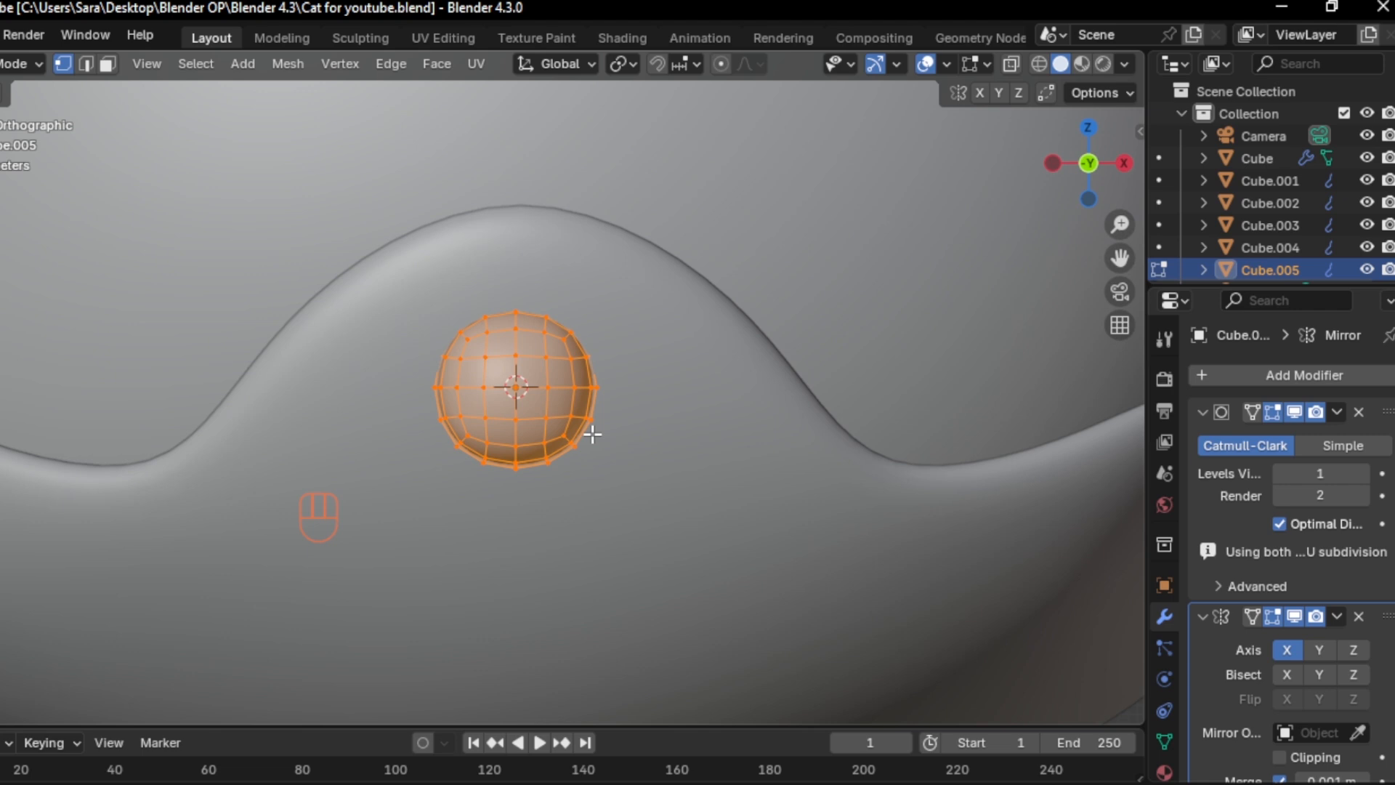
{"action": "left_click", "coordinate": [1360, 617]}
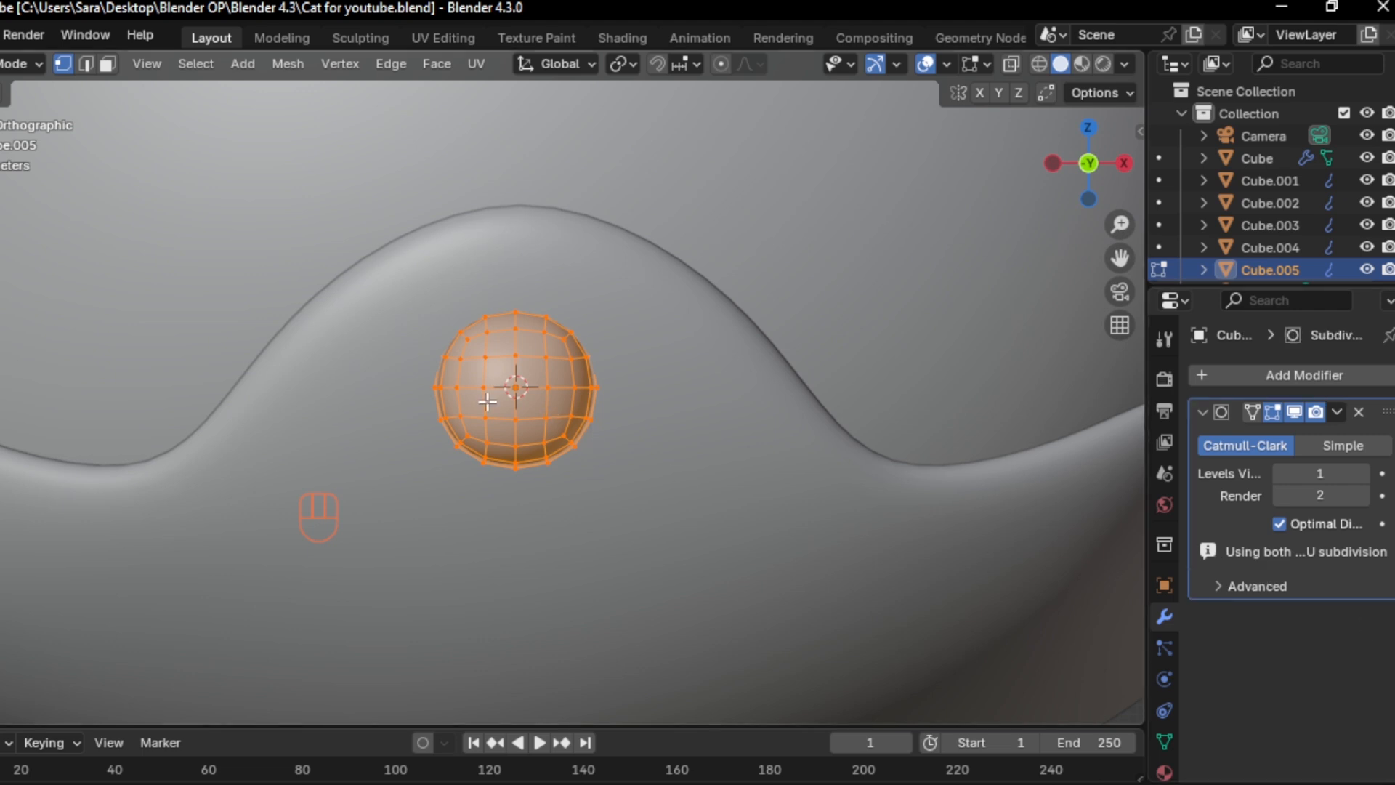
Delete the vertices of the sphere's left half in X-ray view, keeping the centre line
{"action": "key", "text": "alt+z"}
{"action": "left_click_drag", "start_coordinate": [408, 259], "coordinate": [504, 495]}
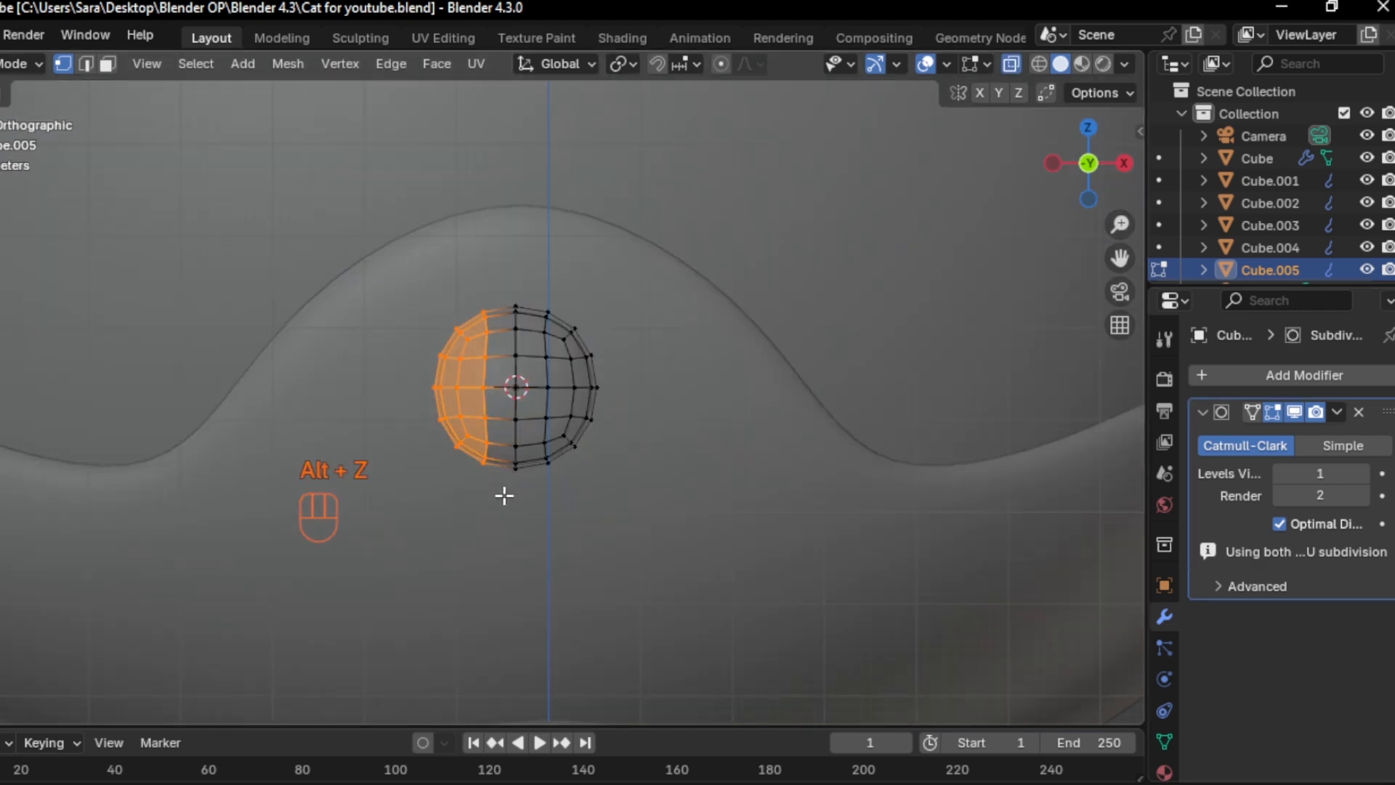
{"action": "key", "text": "Delete"}
{"action": "left_click", "coordinate": [504, 496]}
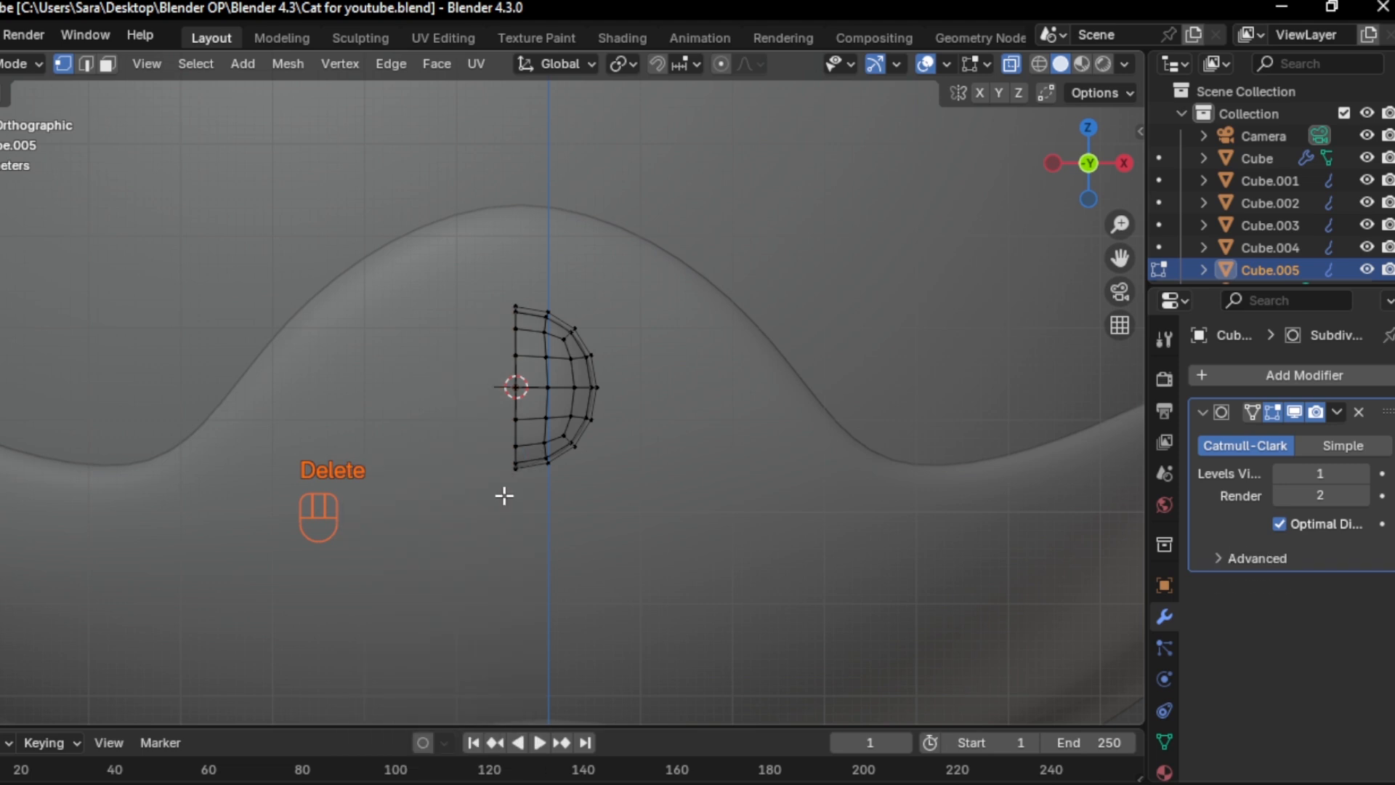
Add a Mirror modifier on the X axis to the remaining half of the nose
{"action": "left_click", "coordinate": [1280, 375]}
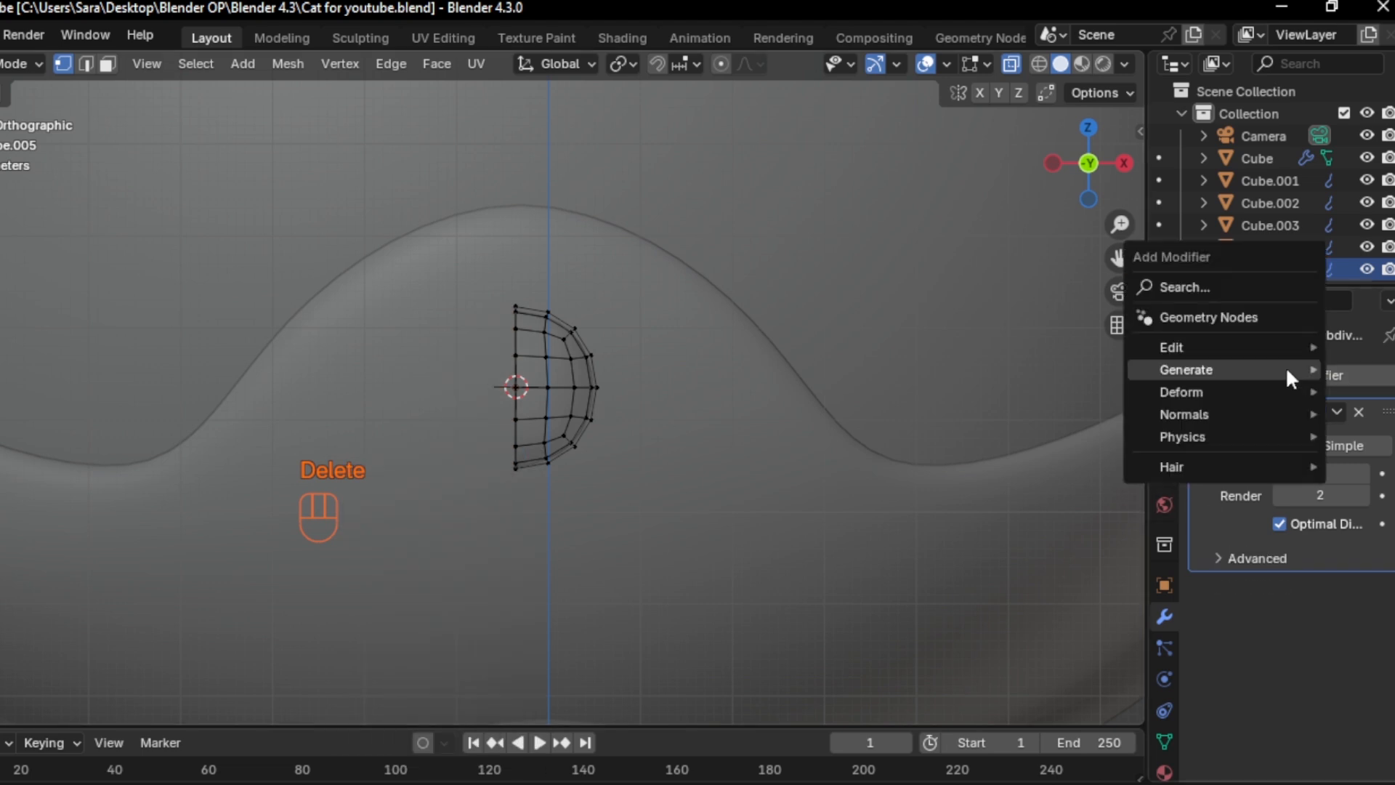
{"action": "left_click", "coordinate": [1285, 368]}
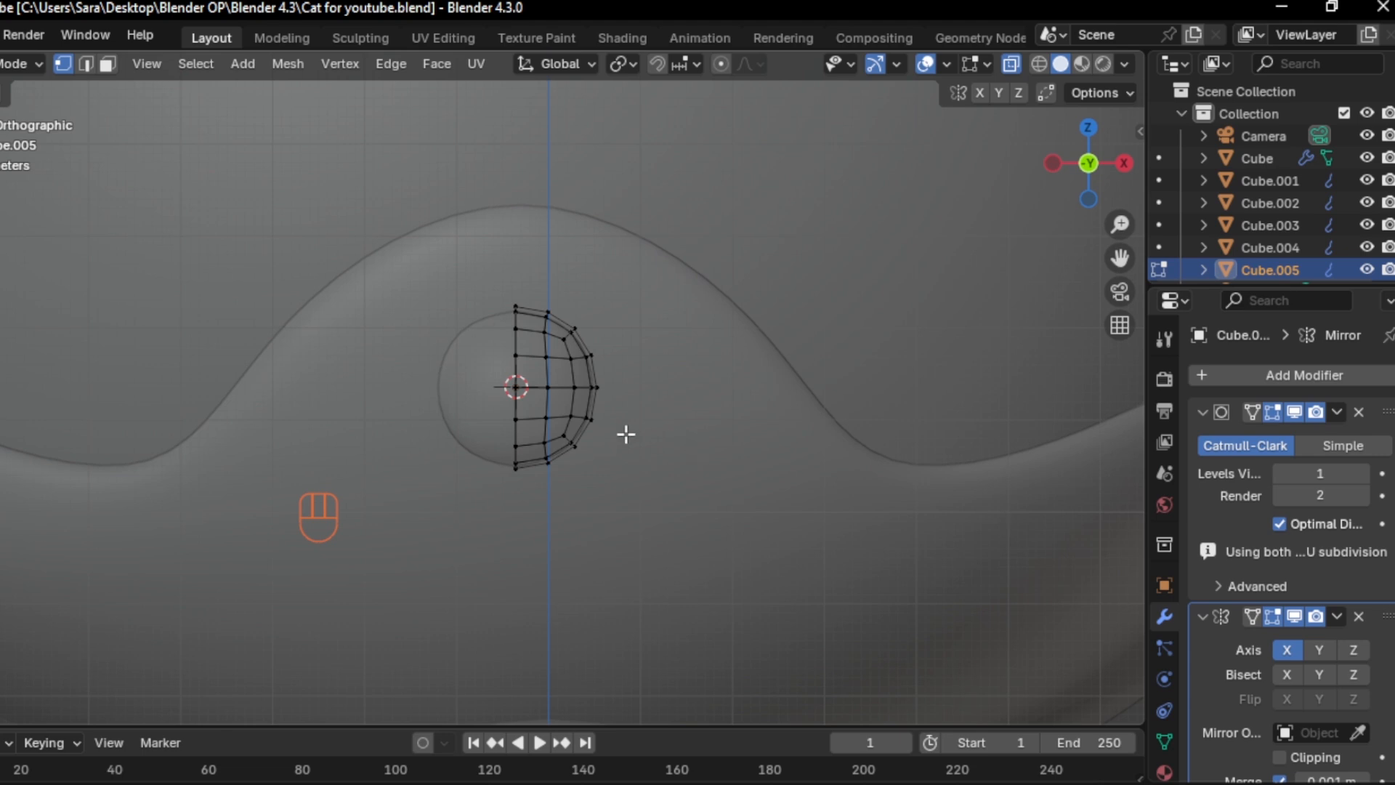
{"action": "key", "text": "alt+z"}
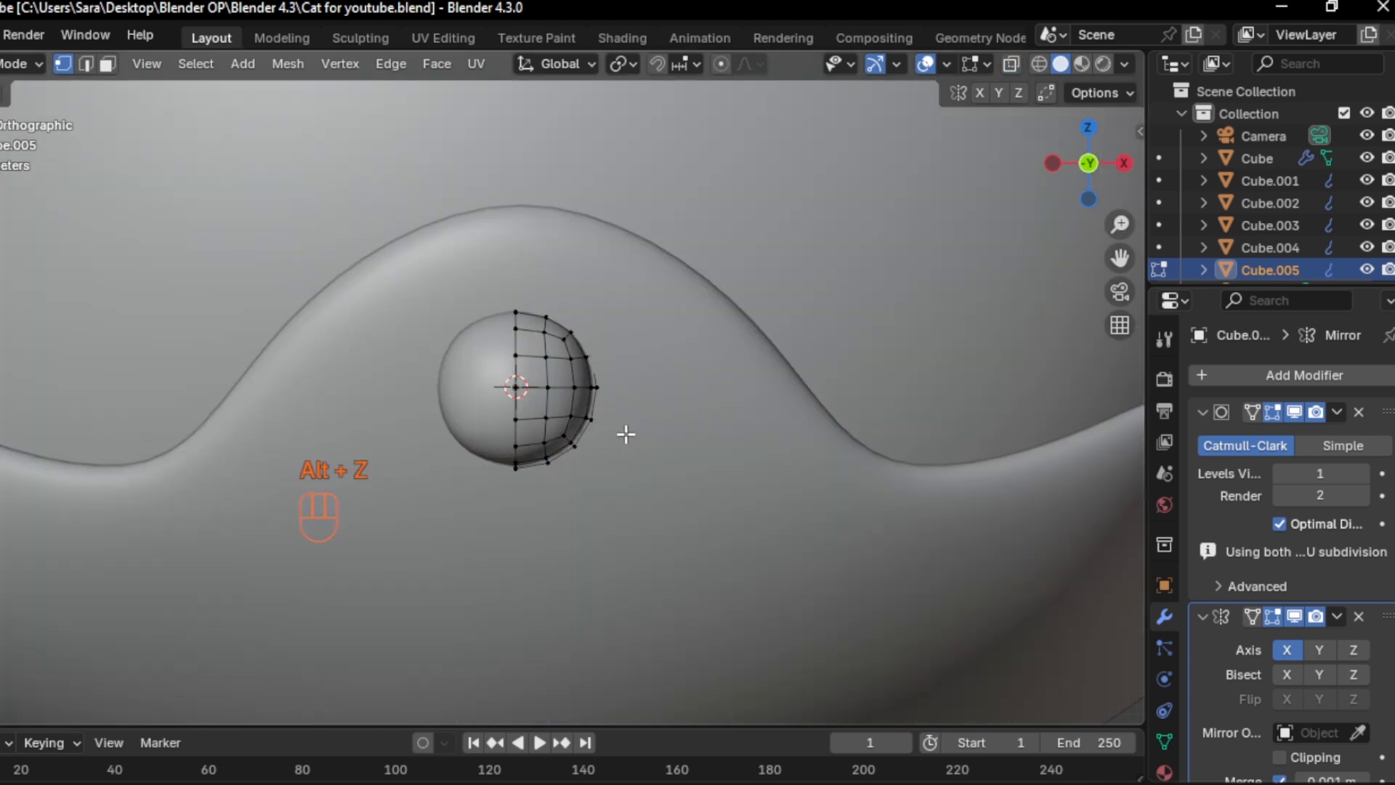
Lower the nose's upper centre-line vertices along Z by about 0.029 m to form a dip
{"action": "key", "text": "alt+z"}
{"action": "left_click_drag", "start_coordinate": [486, 294], "coordinate": [538, 367]}
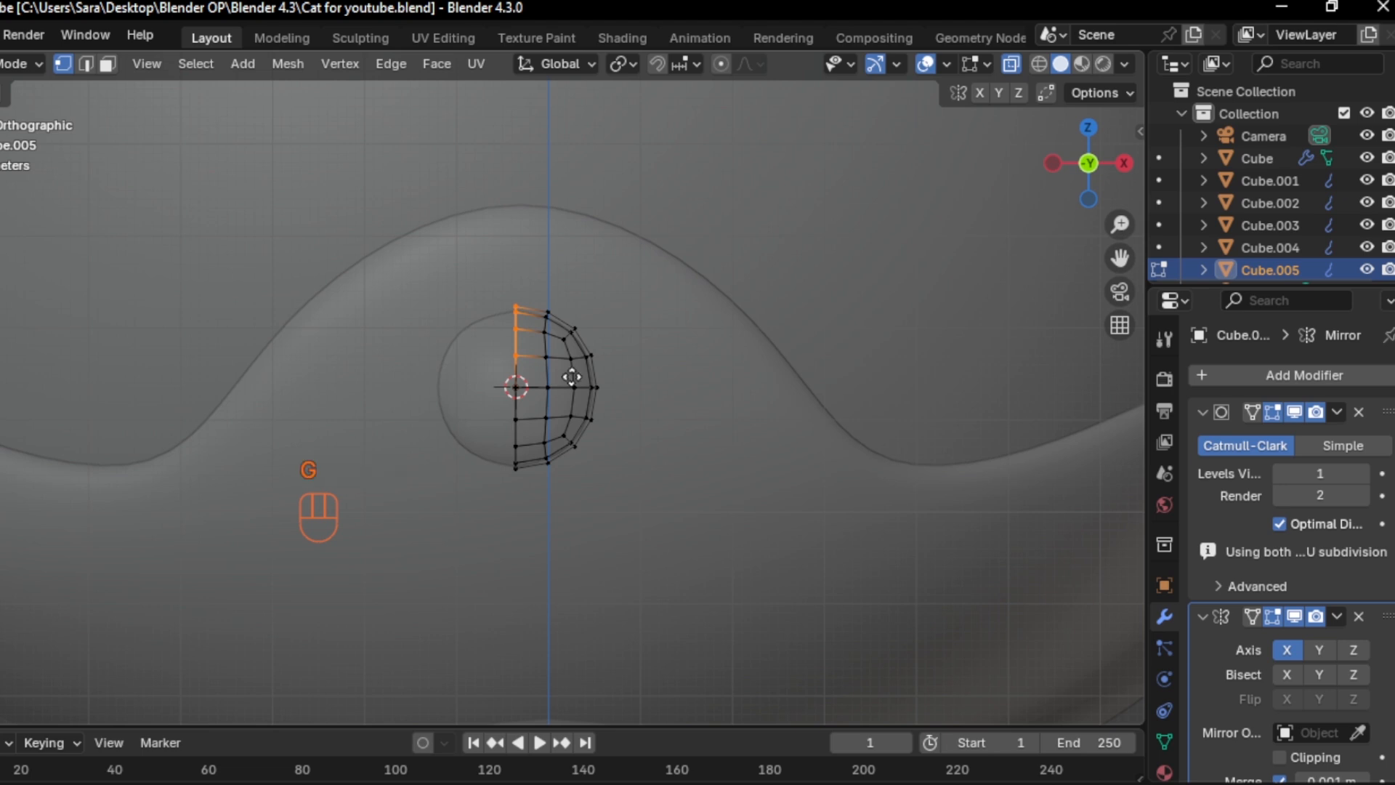
{"action": "key", "text": "g"}
{"action": "key", "text": "z"}
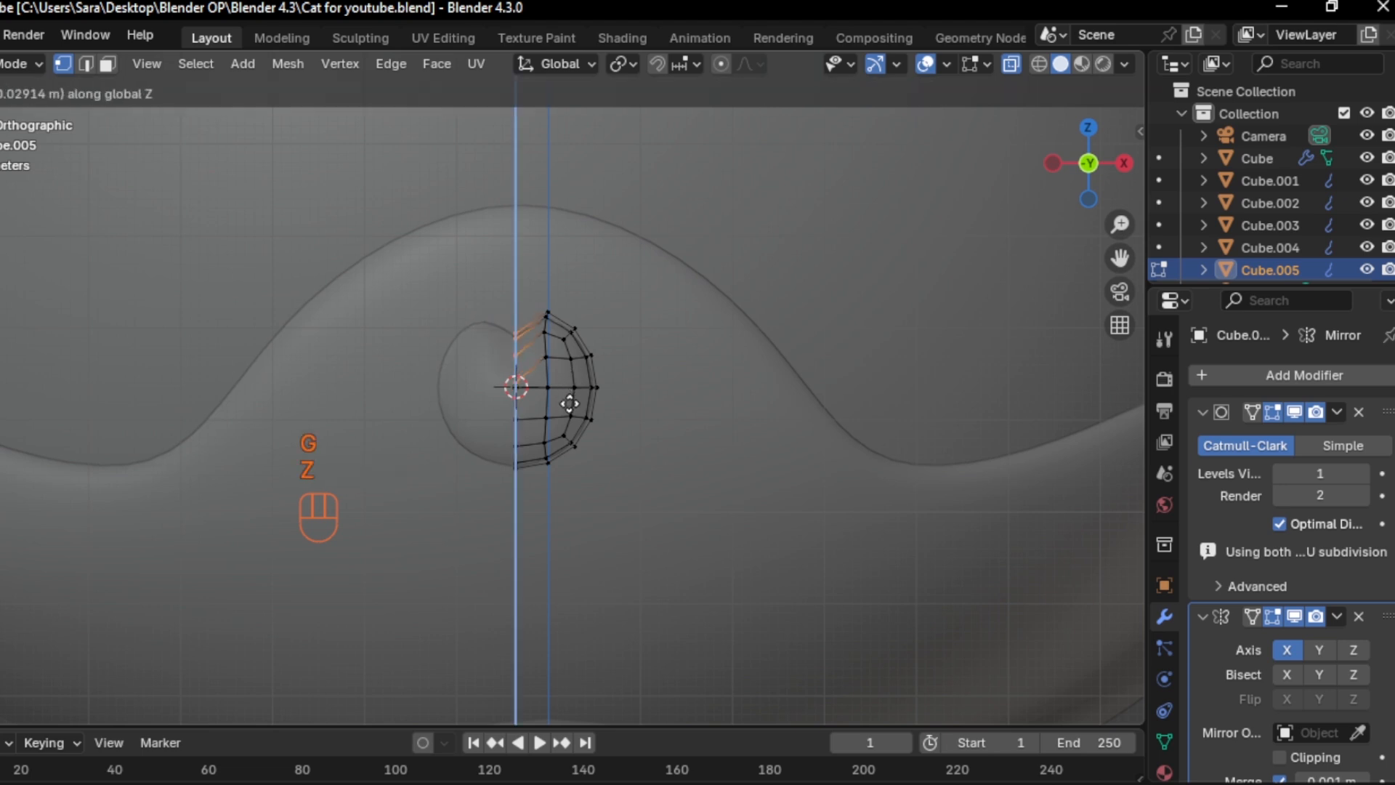
{"action": "left_click", "coordinate": [569, 404]}
{"action": "key", "text": "a"}
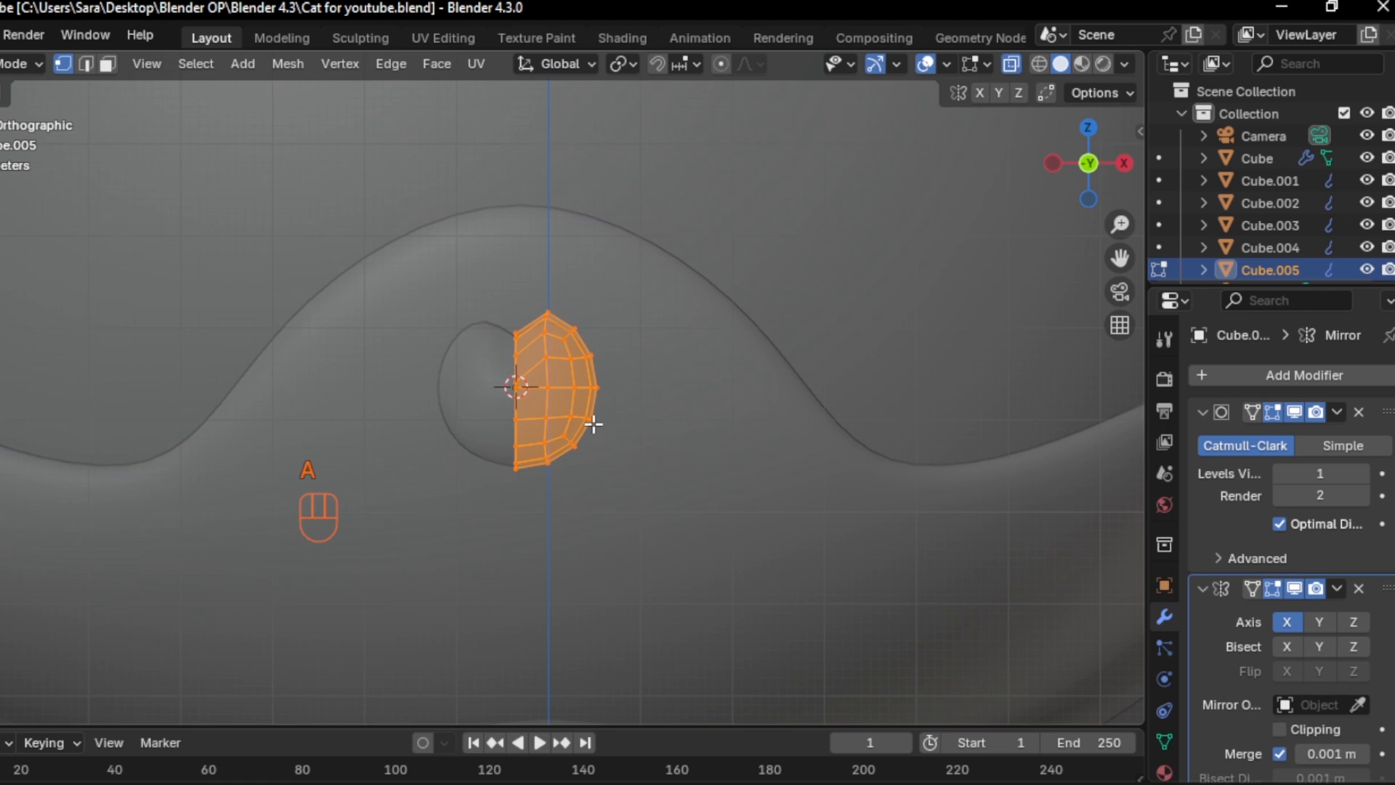
{"action": "key", "text": "s"}
{"action": "key", "text": "x"}
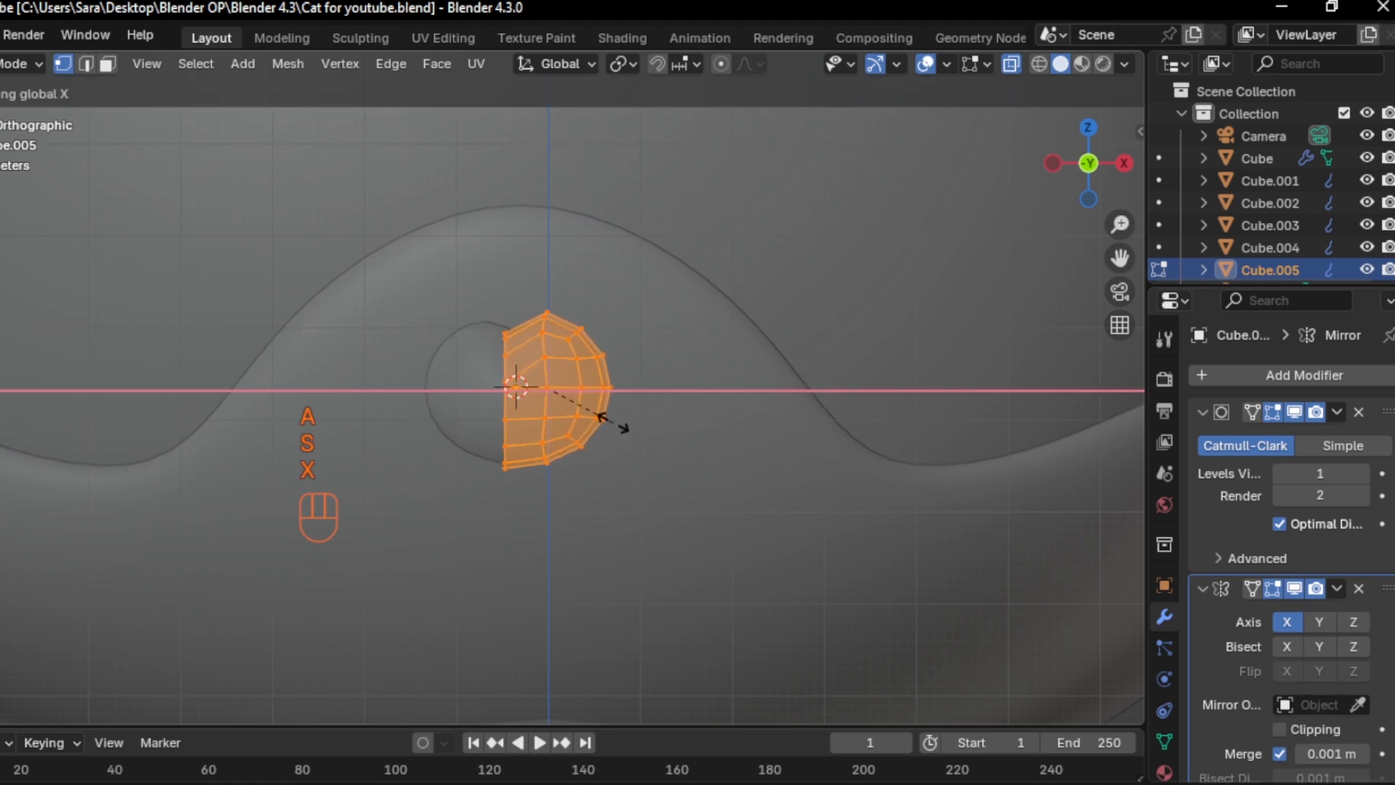
{"action": "left_click", "coordinate": [624, 423]}
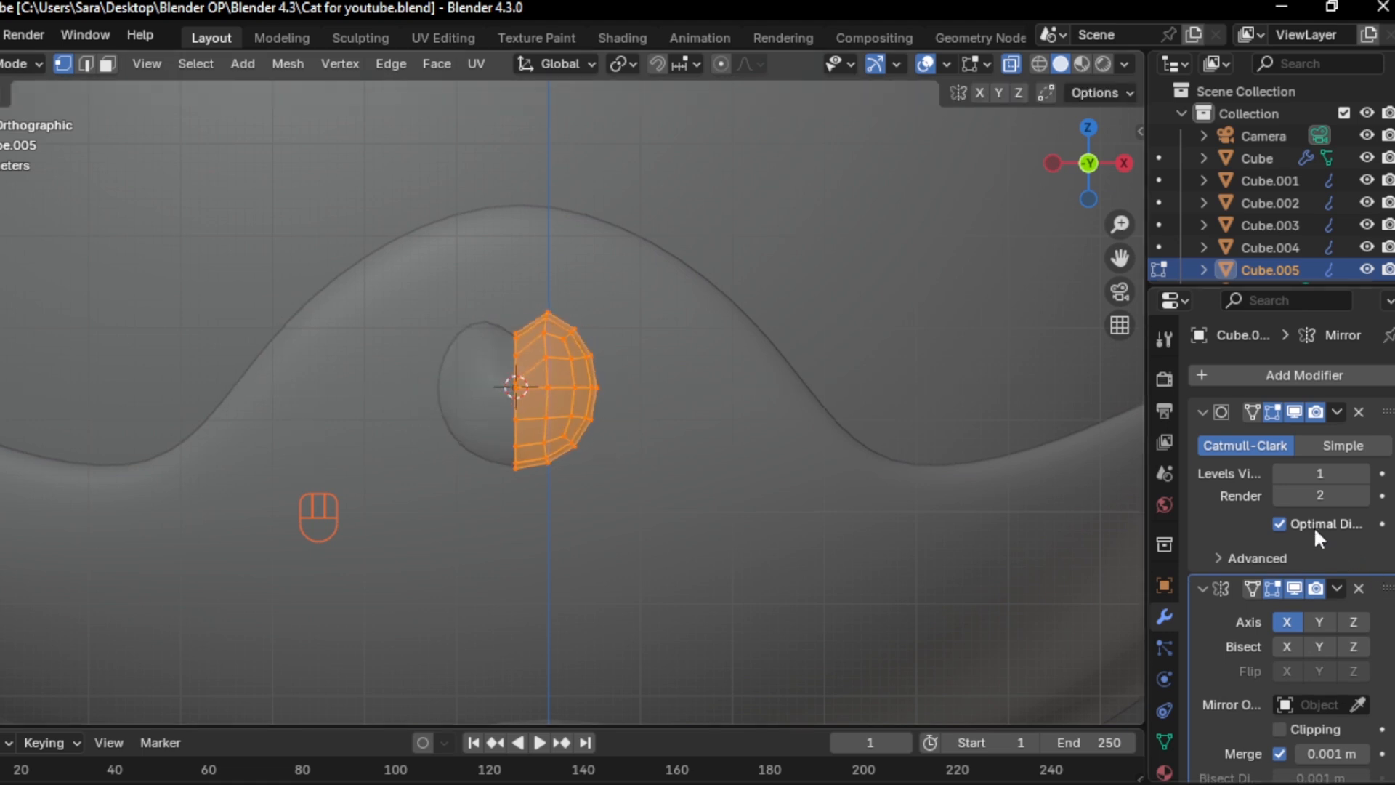
Enable Clipping in the Mirror modifier and scale the whole nose half wider along X
{"action": "scroll", "coordinate": [1314, 526], "scroll_direction": "down", "scroll_amount": 2}
{"action": "left_click", "coordinate": [1280, 682]}
{"action": "key", "text": "s"}
{"action": "key", "text": "x"}
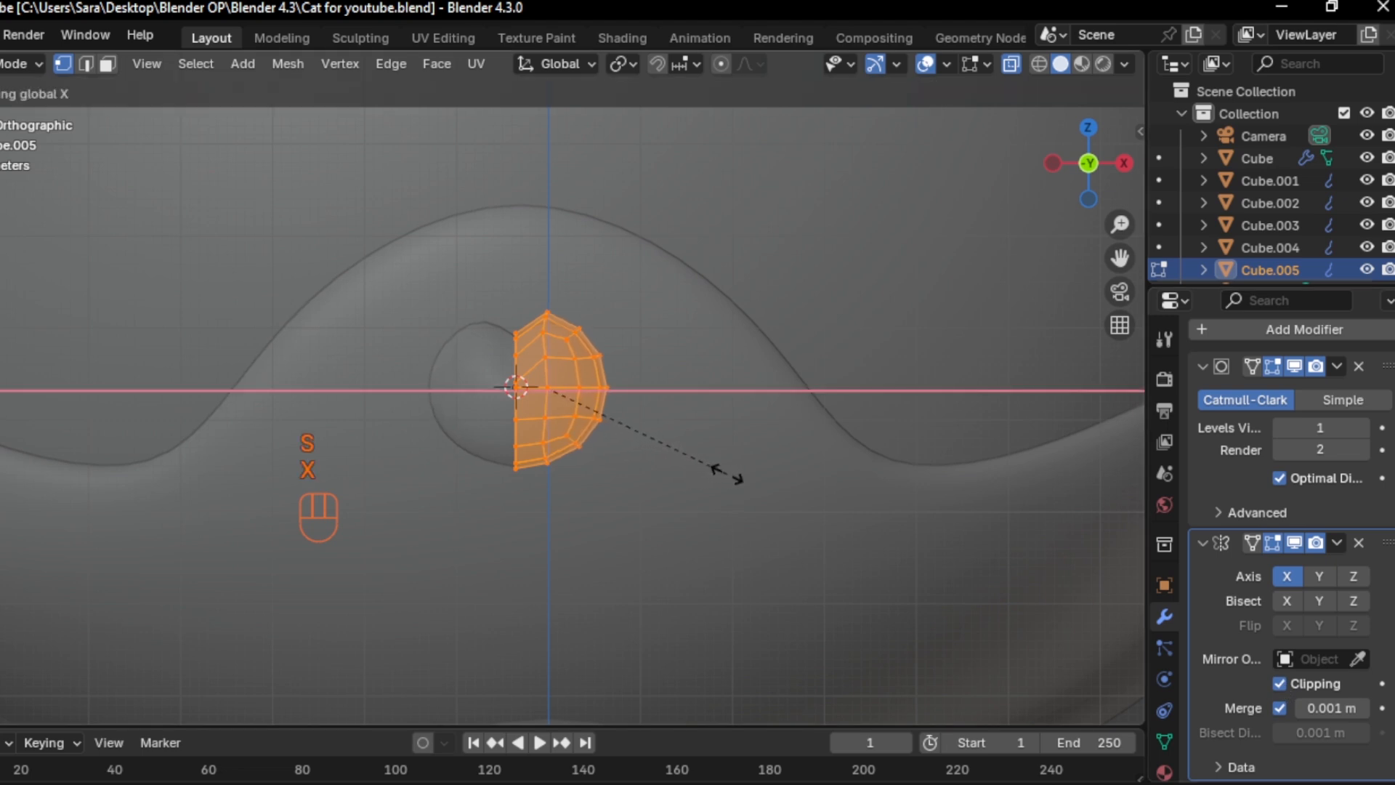
{"action": "left_click", "coordinate": [733, 472]}
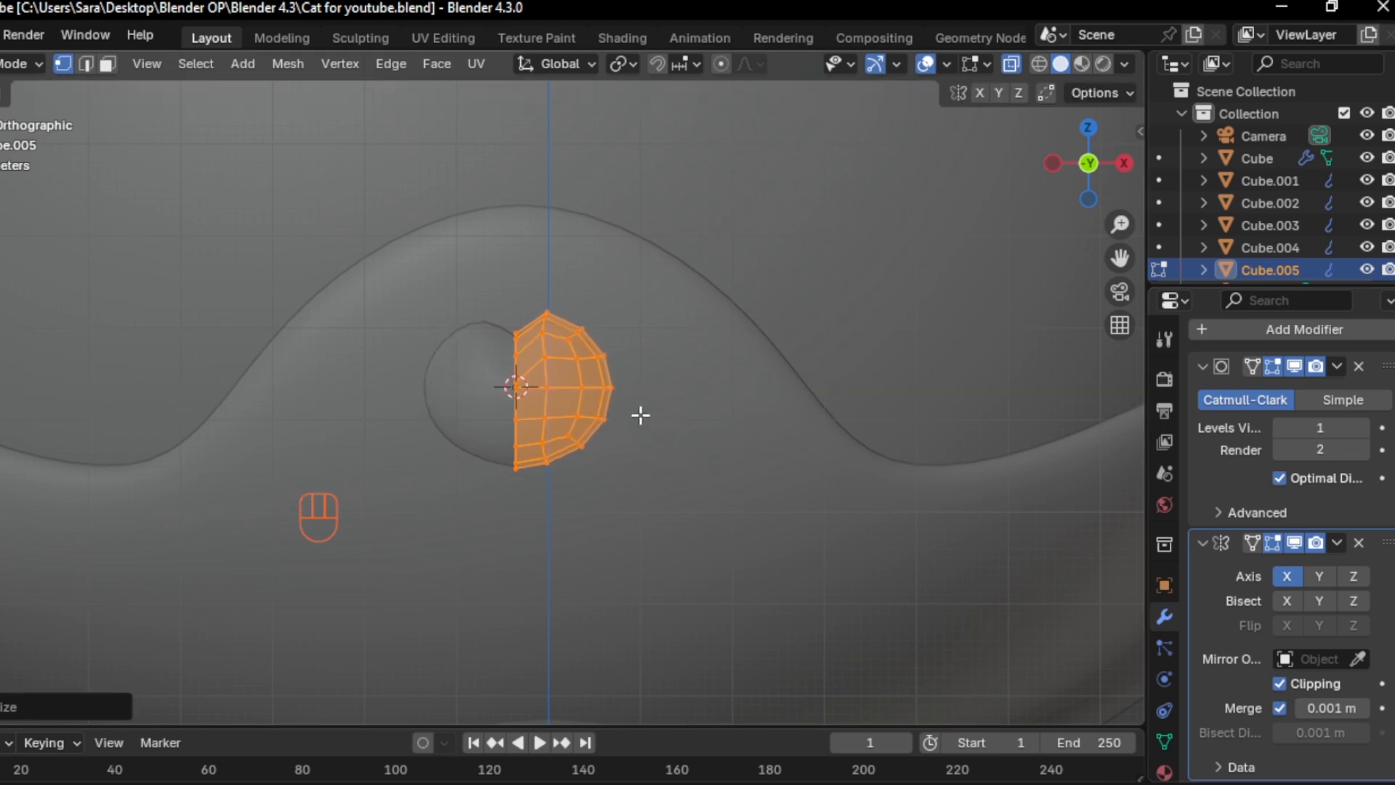
Move all nose vertices except the centre line outward along X to widen the nose
{"action": "left_click_drag", "start_coordinate": [538, 294], "coordinate": [663, 488]}
{"action": "key", "text": "g"}
{"action": "key", "text": "x"}
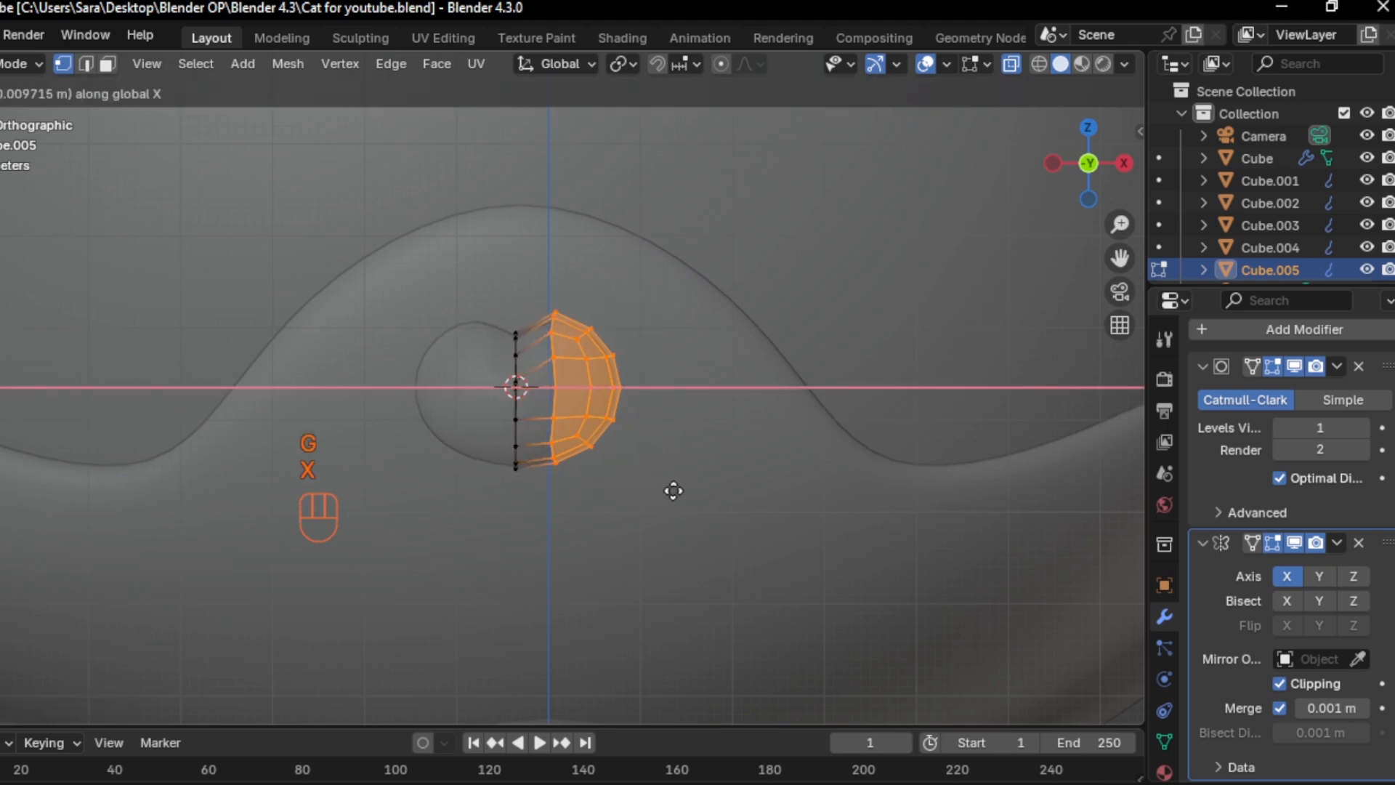
{"action": "left_click", "coordinate": [680, 489]}
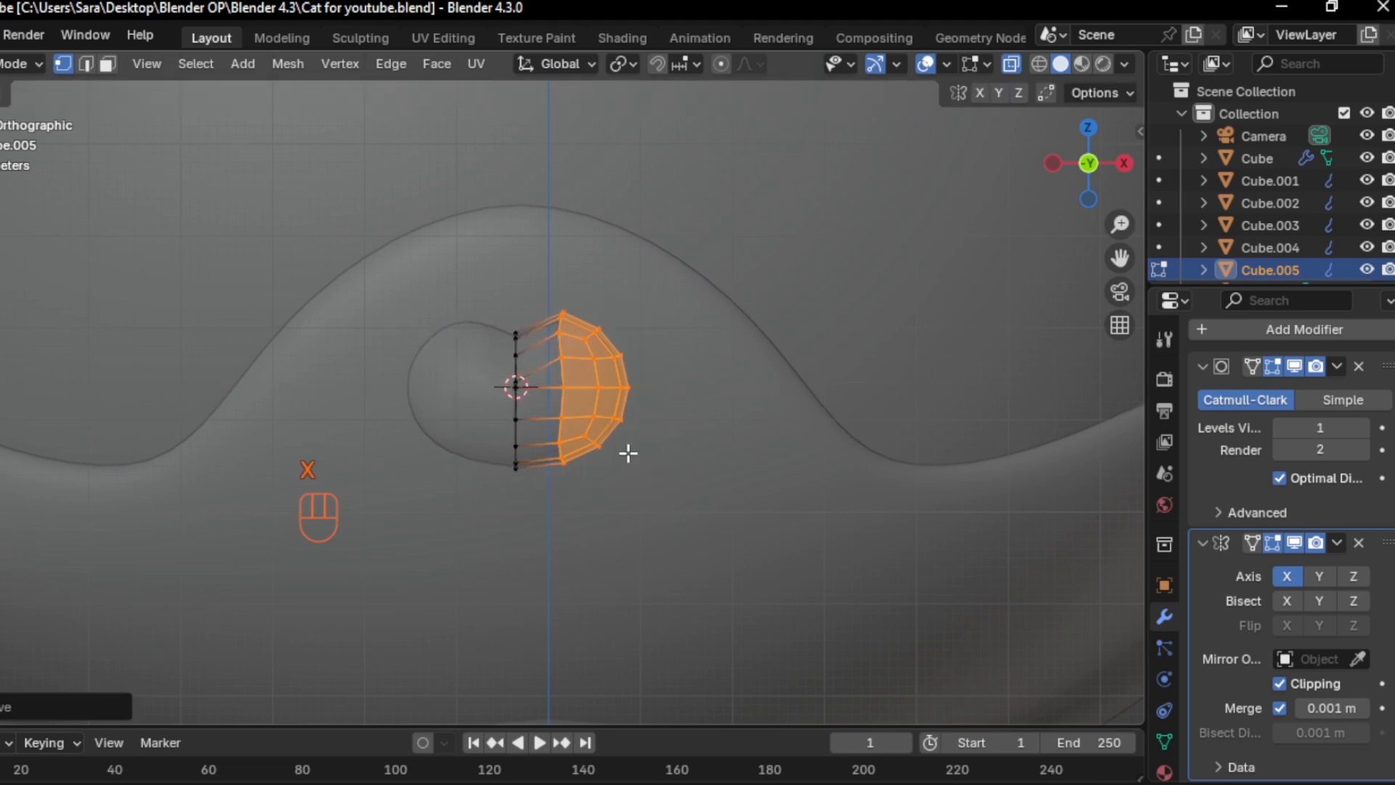
Scale the entire nose mesh taller along Z and slightly wider along X
{"action": "key", "text": "a"}
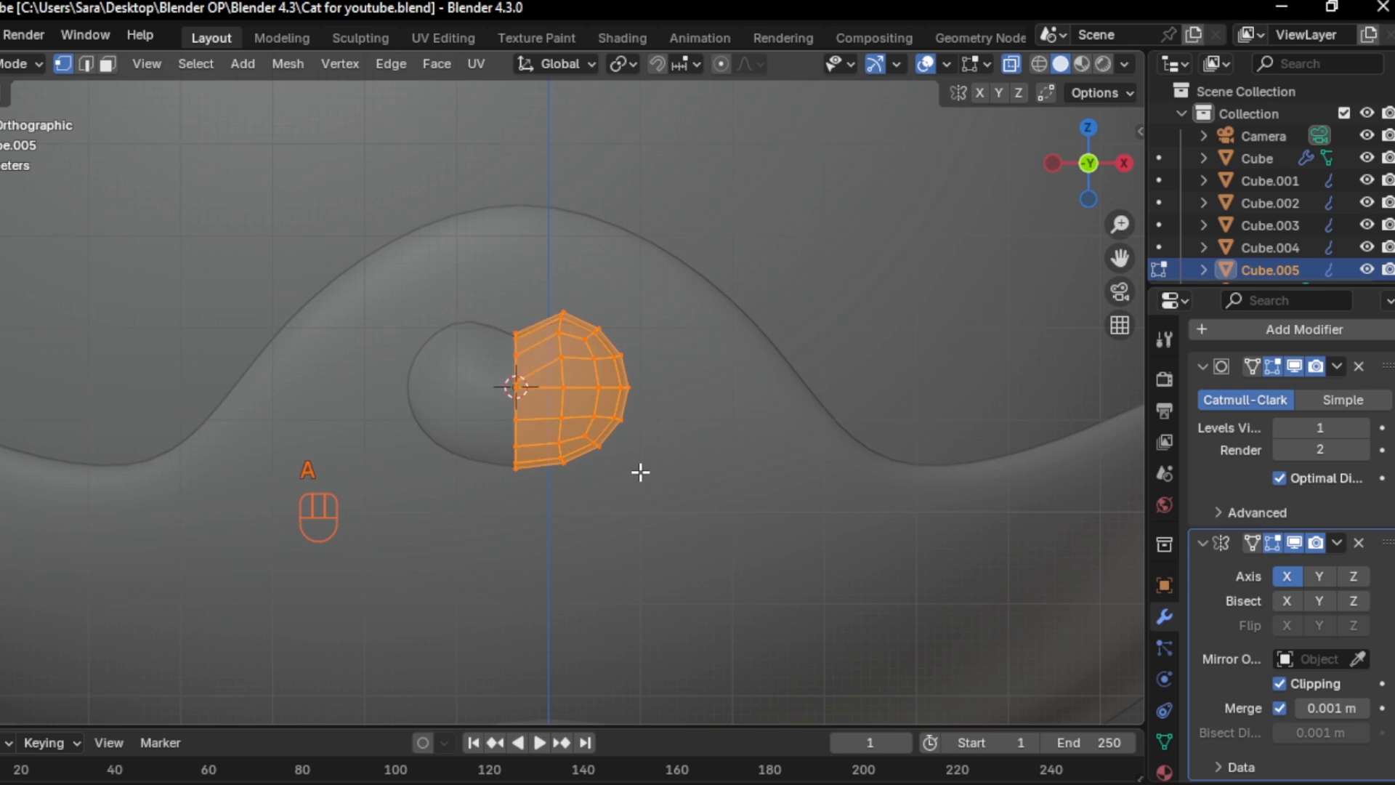
{"action": "key", "text": "s"}
{"action": "key", "text": "z"}
{"action": "left_click", "coordinate": [640, 503]}
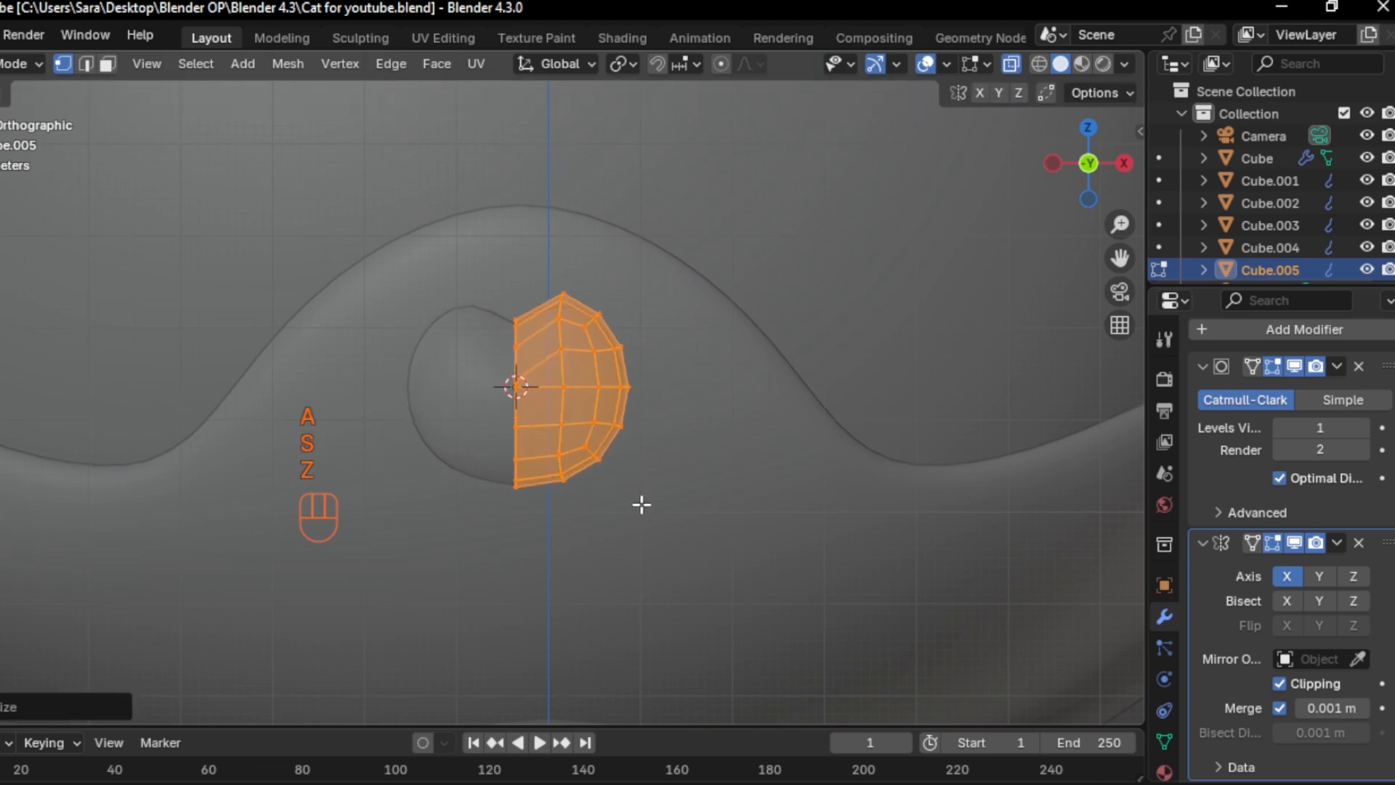
{"action": "key", "text": "s"}
{"action": "key", "text": "x"}
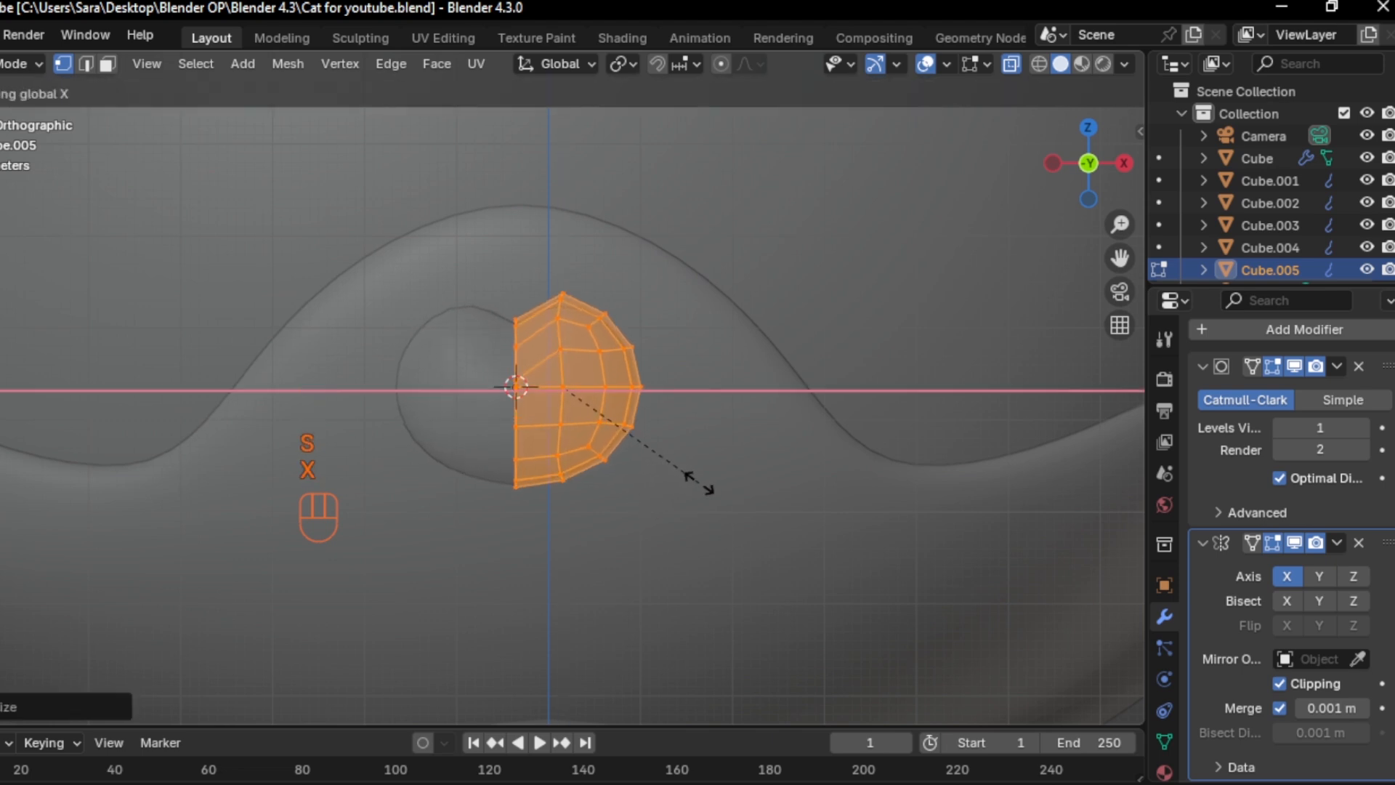
{"action": "left_click", "coordinate": [707, 481]}
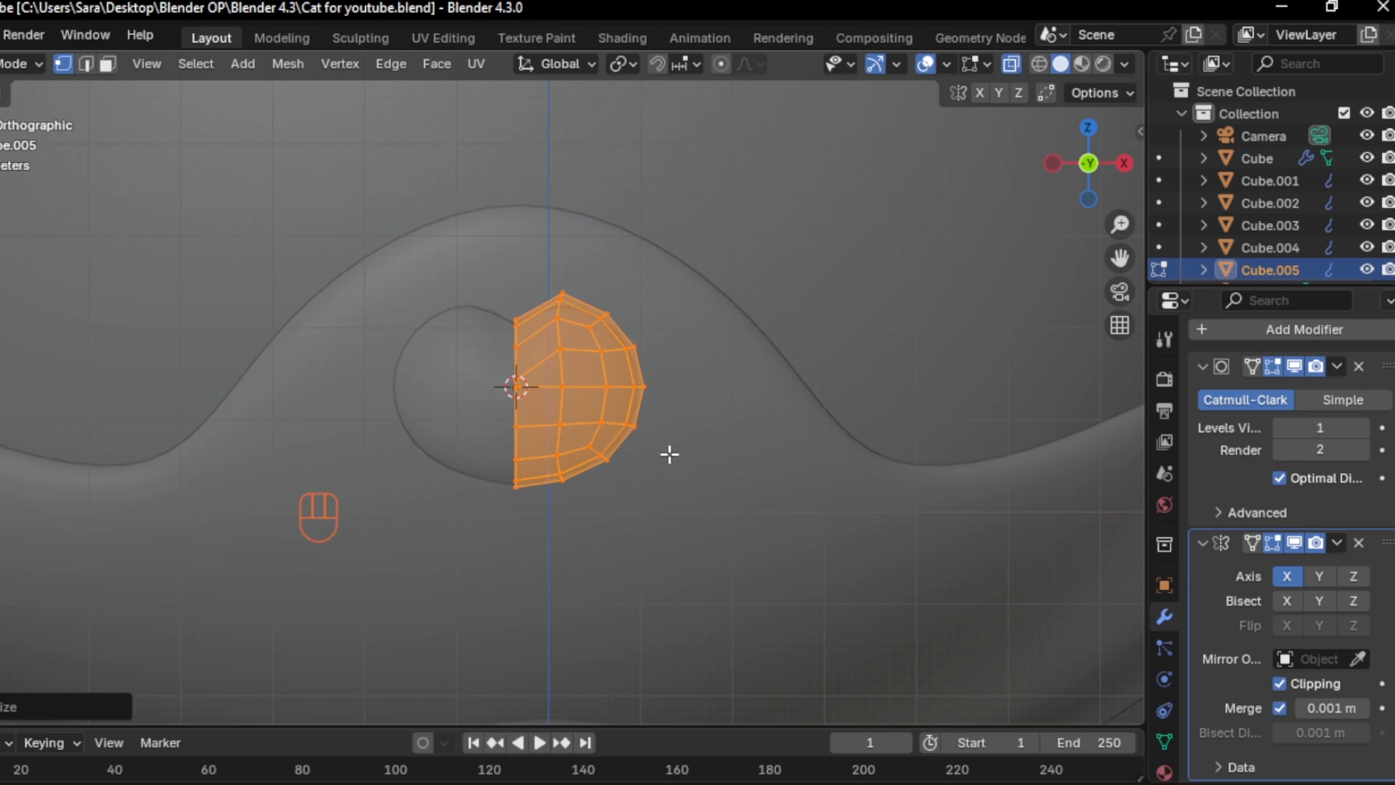
Lower the nose's upper centre-line vertices along Z by about 0.012 m to deepen the heart-shaped dip
{"action": "left_click_drag", "start_coordinate": [505, 291], "coordinate": [537, 348]}
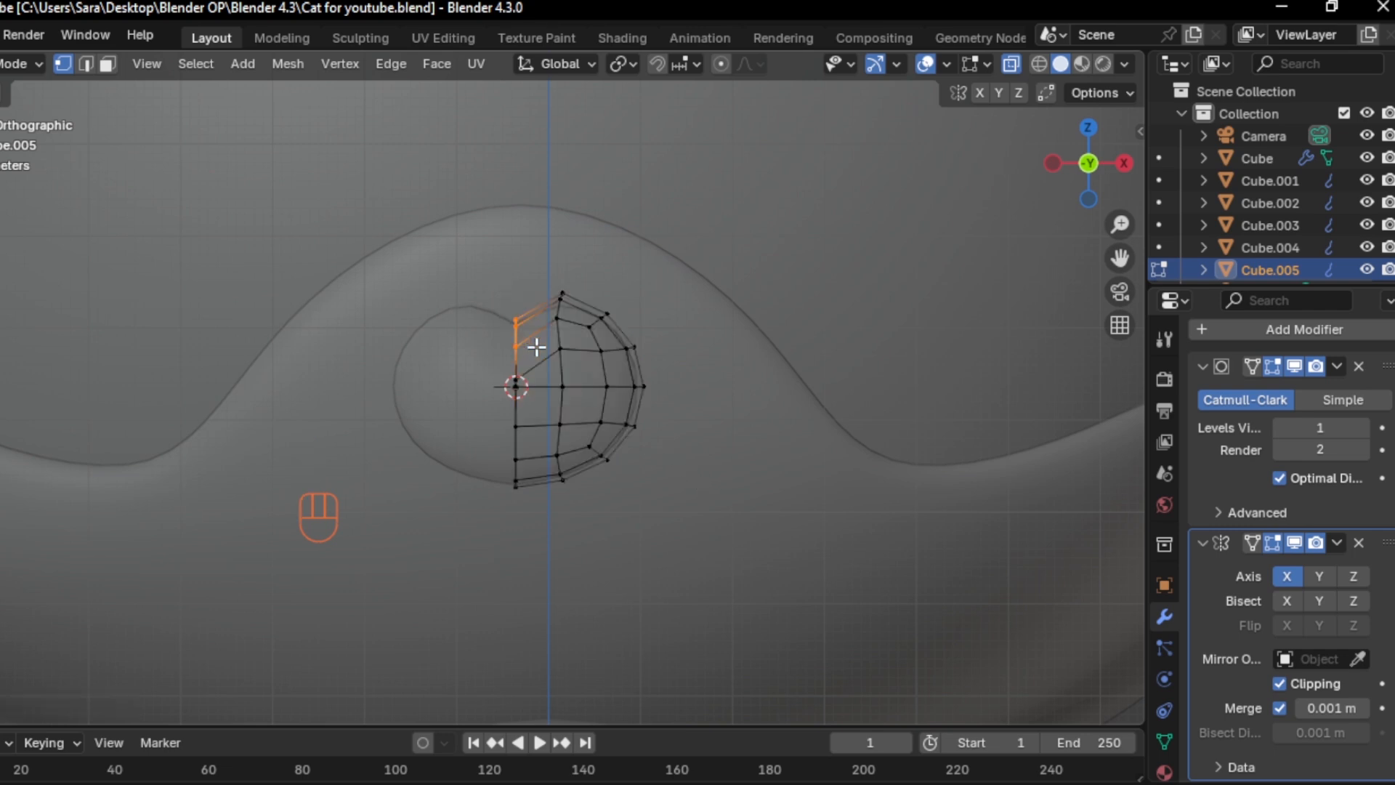
{"action": "key", "text": "g"}
{"action": "key", "text": "z"}
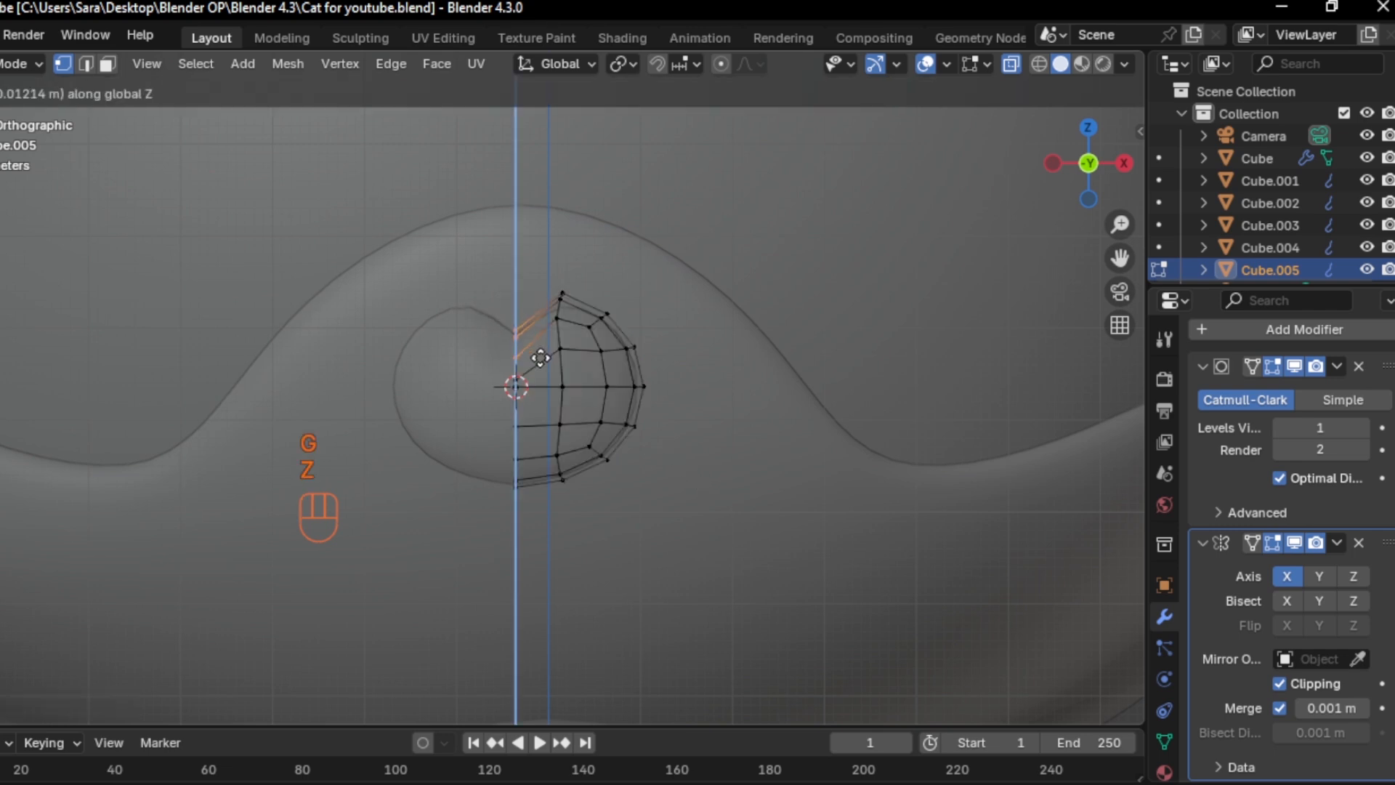
{"action": "left_click", "coordinate": [541, 358]}
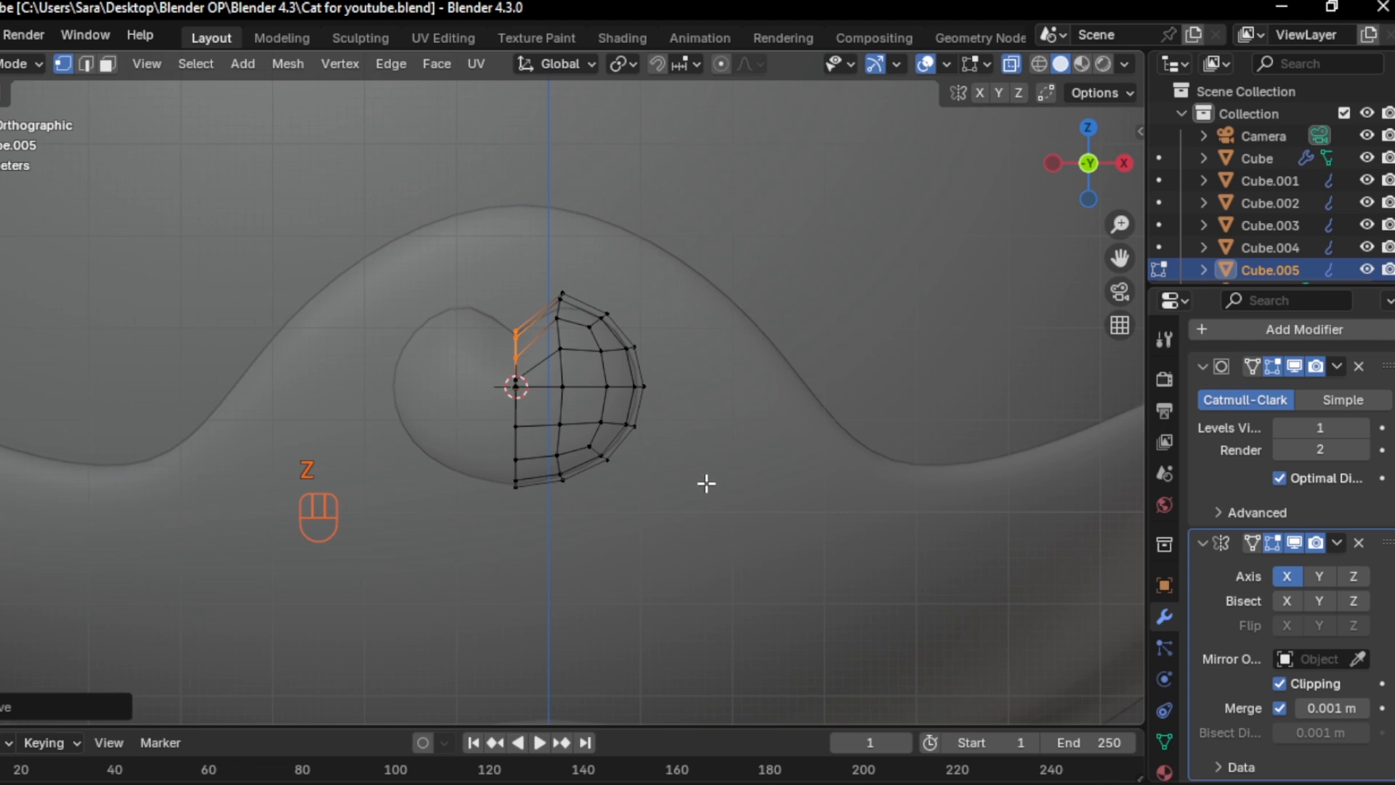
Scale the whole nose mesh up by about 1.18 and widen it slightly along X
{"action": "key", "text": "a"}
{"action": "key", "text": "s"}
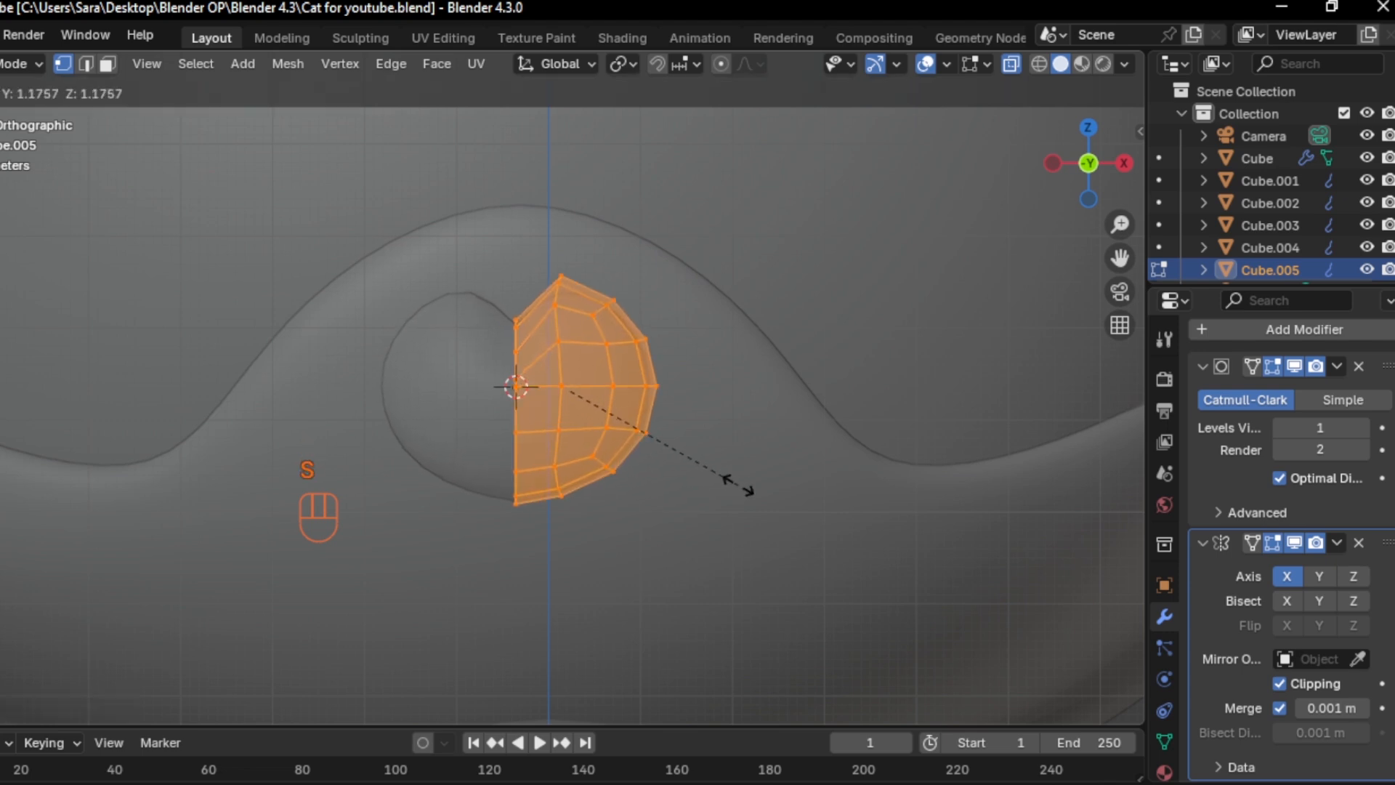
{"action": "left_click", "coordinate": [736, 486]}
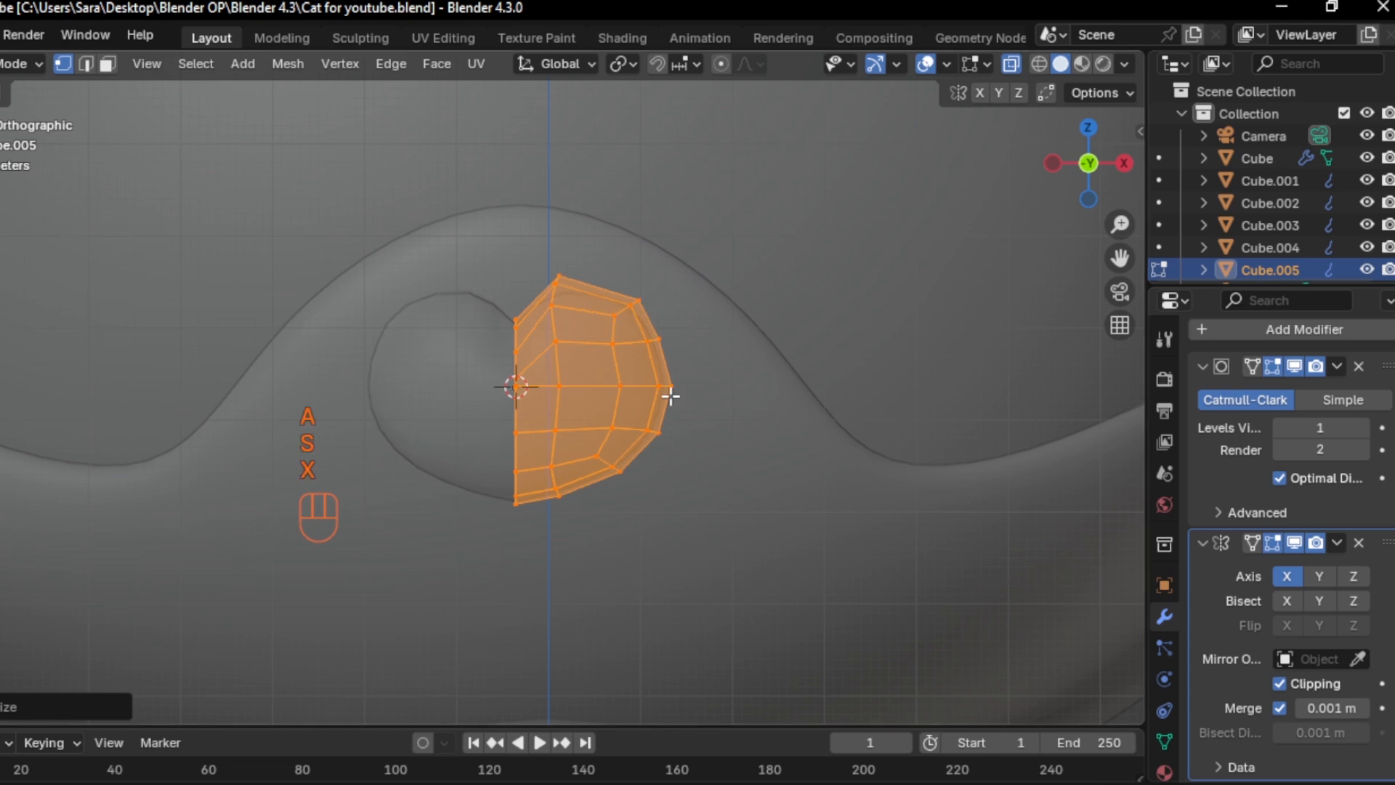
Return the nose to Object Mode without X-ray, set its subdivision viewport level to 2, and deselect it
{"action": "key", "text": "Tab"}
{"action": "key", "text": "alt+z"}
{"action": "scroll", "coordinate": [670, 393], "scroll_direction": "down", "scroll_amount": 6}
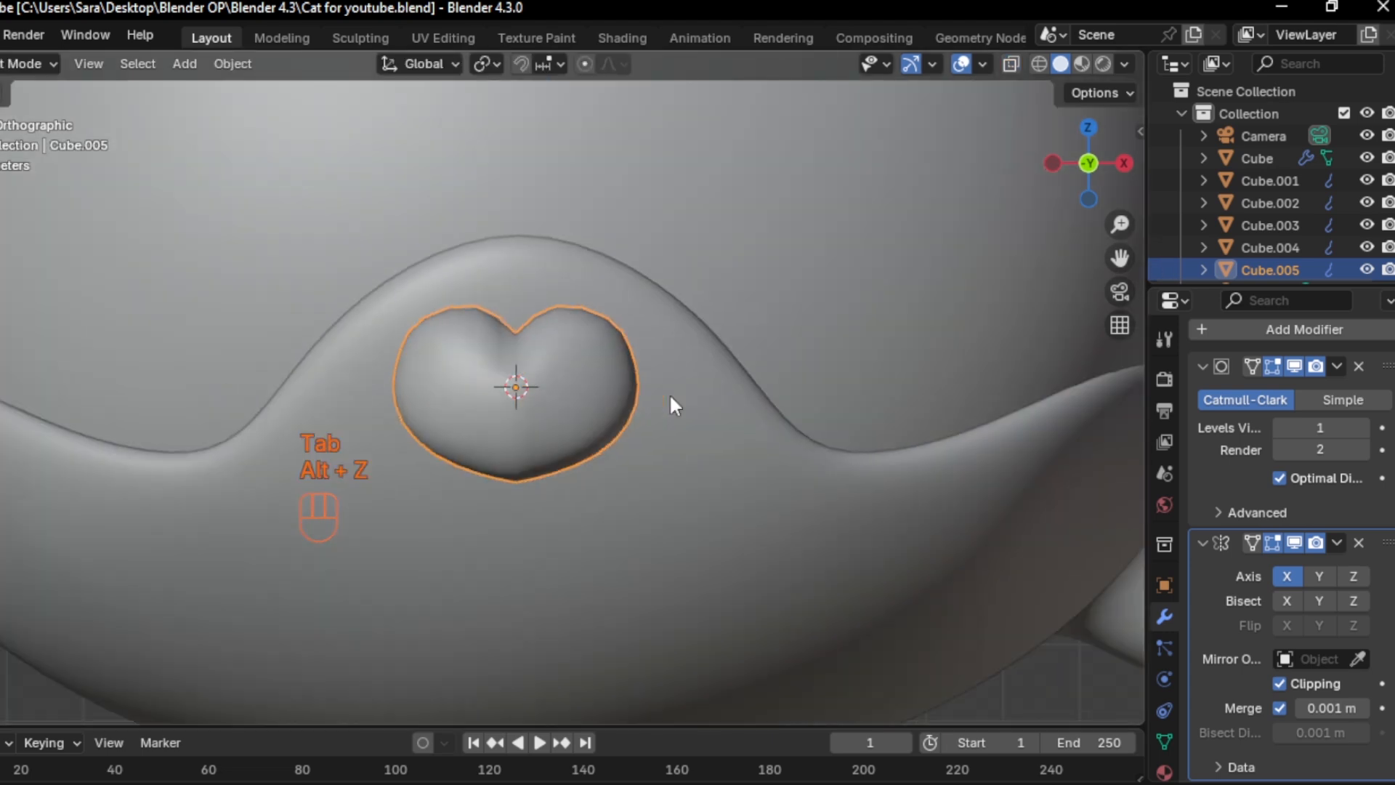
{"action": "left_click", "coordinate": [1360, 426]}
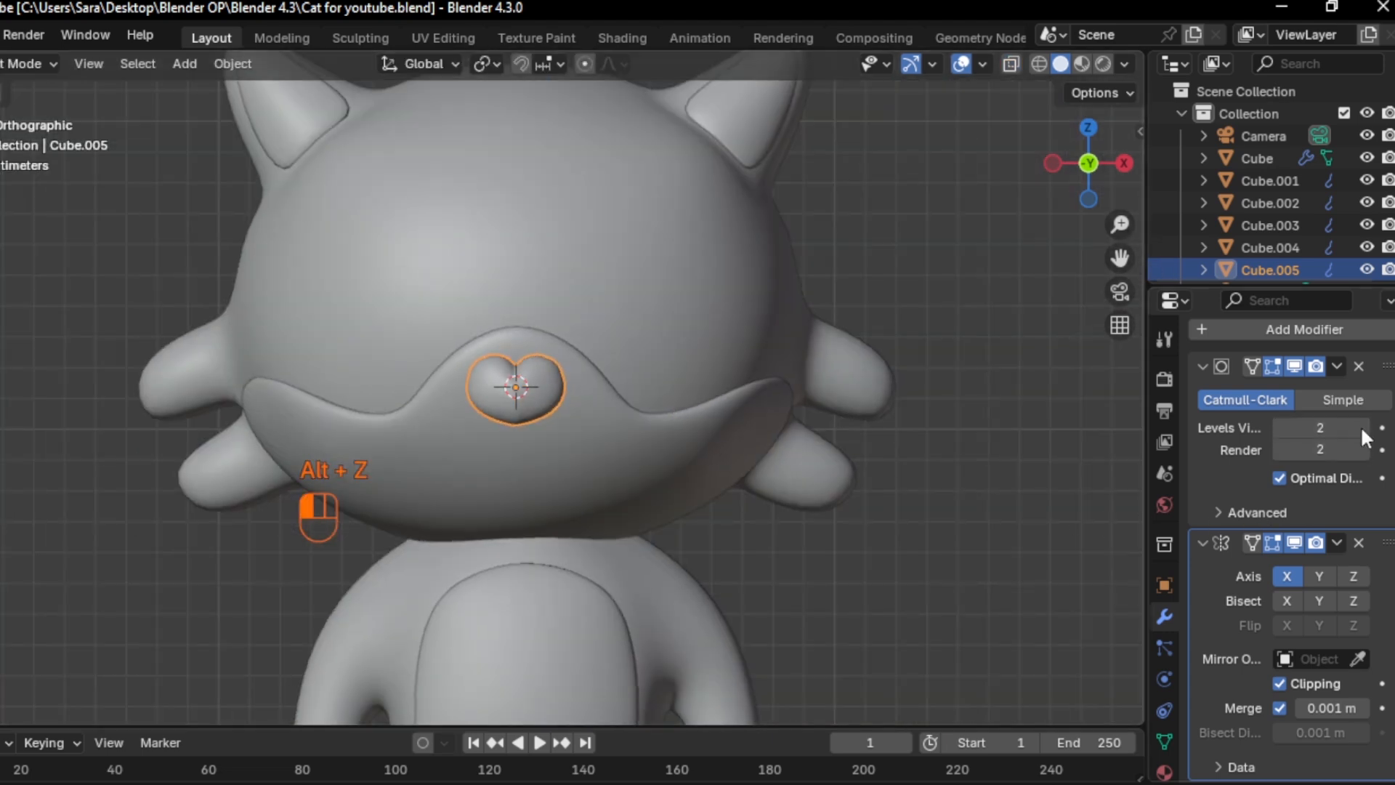
{"action": "left_click", "coordinate": [797, 542]}
Place the 3D cursor on the muzzle just below the nose and add a Path curve there
{"action": "scroll", "coordinate": [619, 472], "scroll_direction": "down", "scroll_amount": 4}
{"action": "right_click", "coordinate": [569, 464], "text": "shift"}
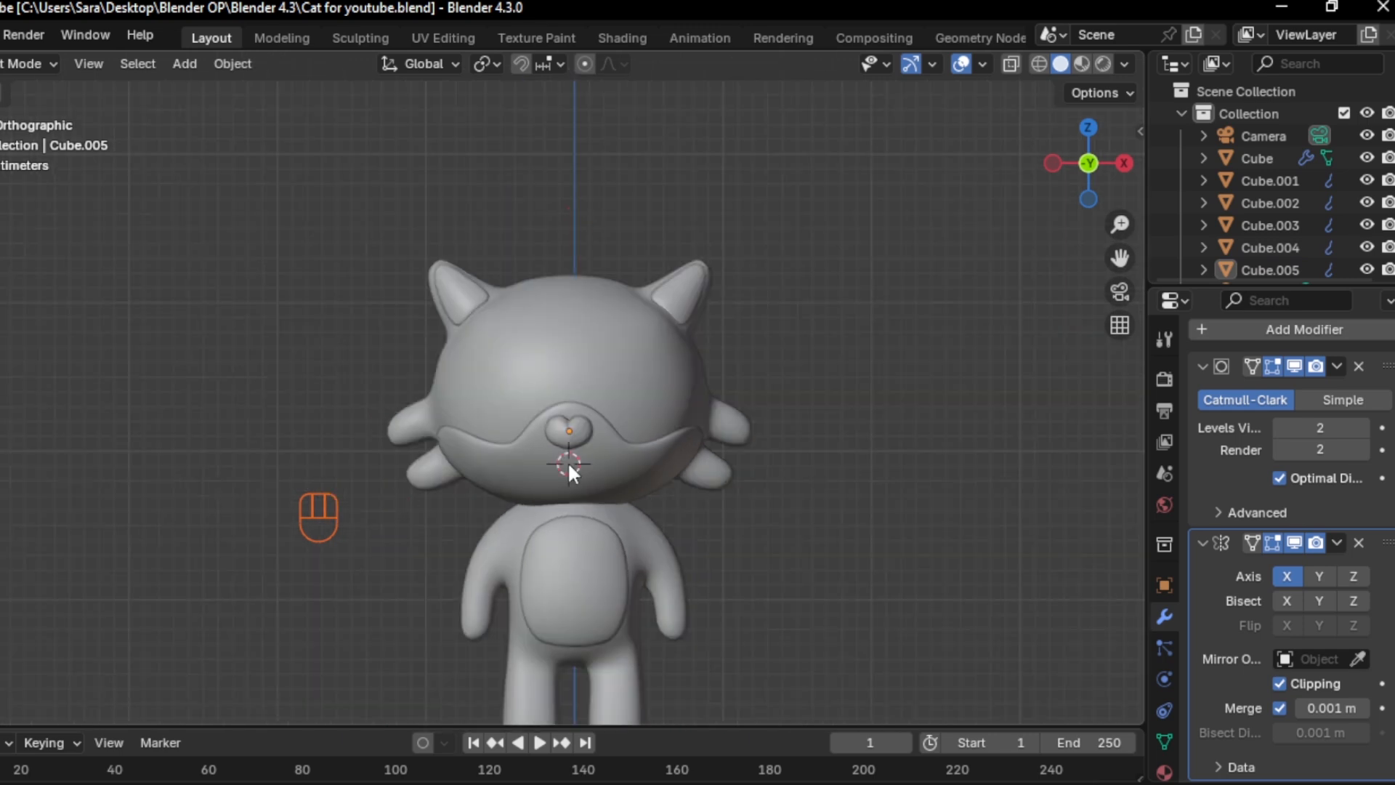
{"action": "key", "text": "shift+a"}
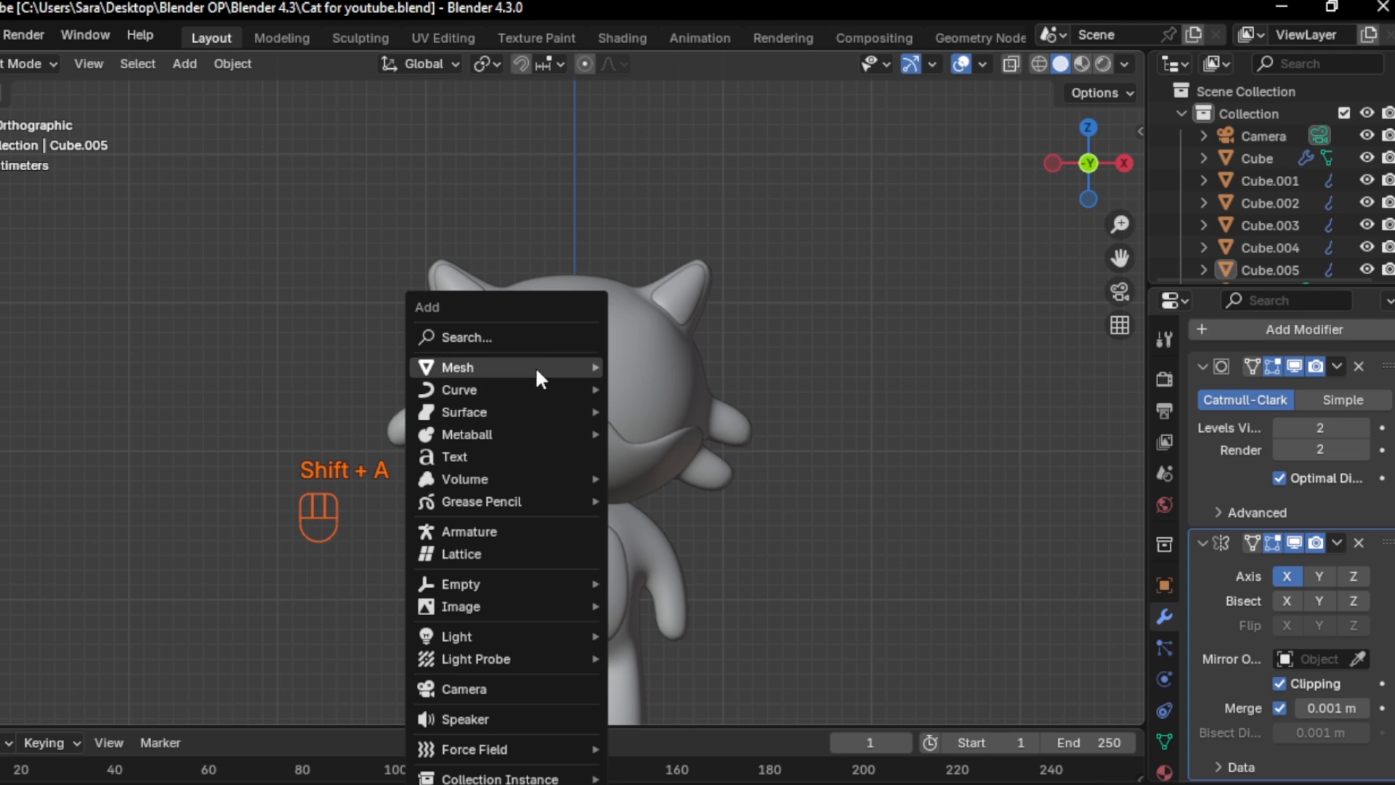
{"action": "mouse_move", "coordinate": [500, 388]}
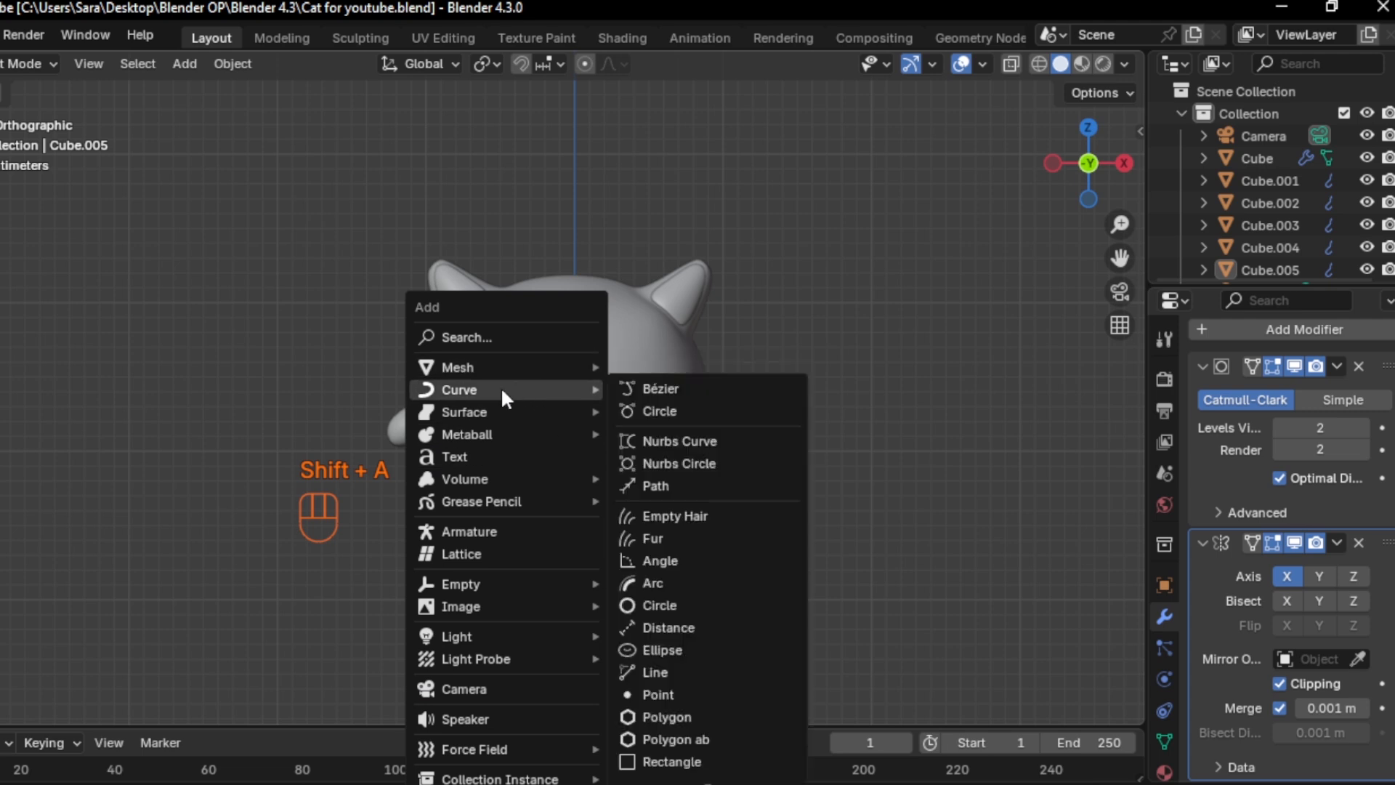
{"action": "left_click", "coordinate": [721, 491]}
Subdivide the whole path once in Edit Mode to add control points between the existing ones
{"action": "key", "text": "Tab"}
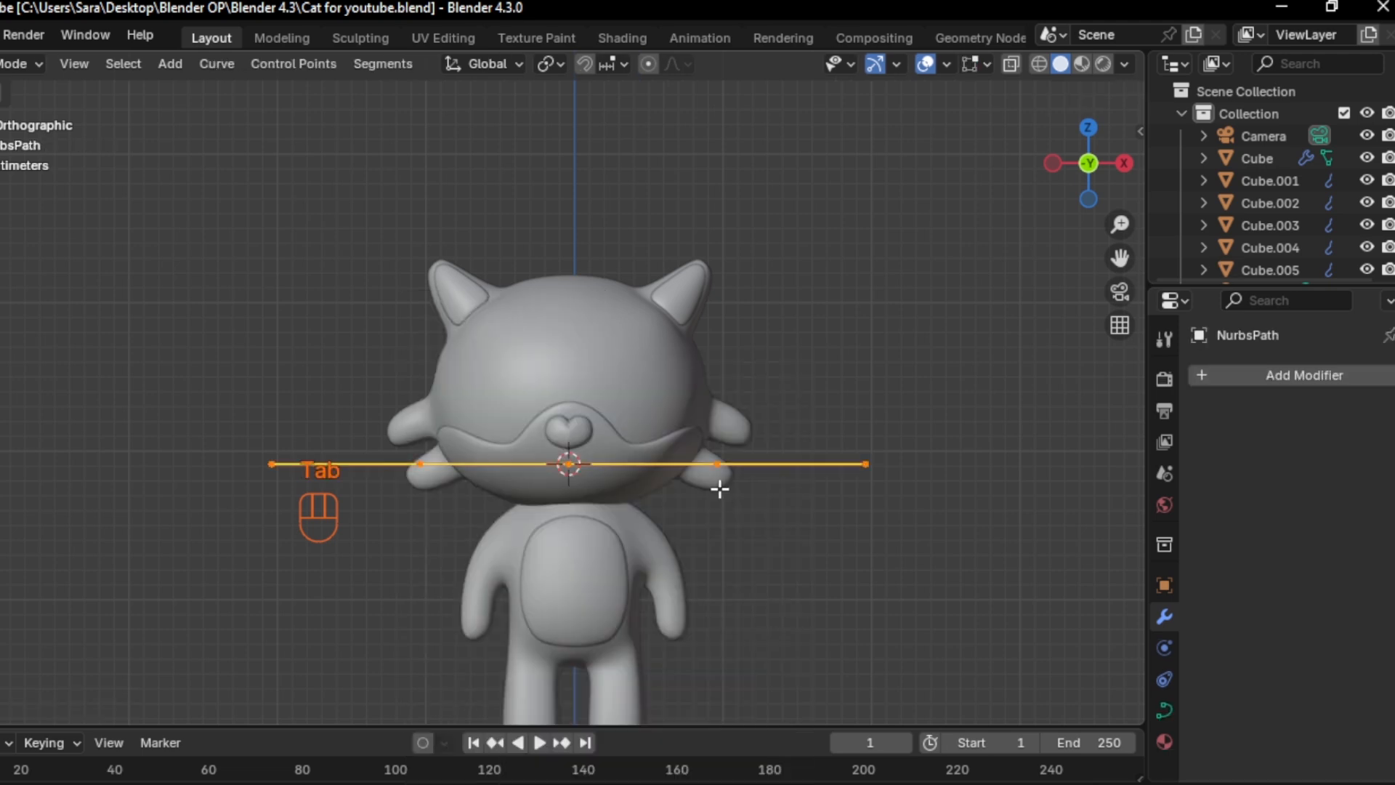
{"action": "key", "text": "a"}
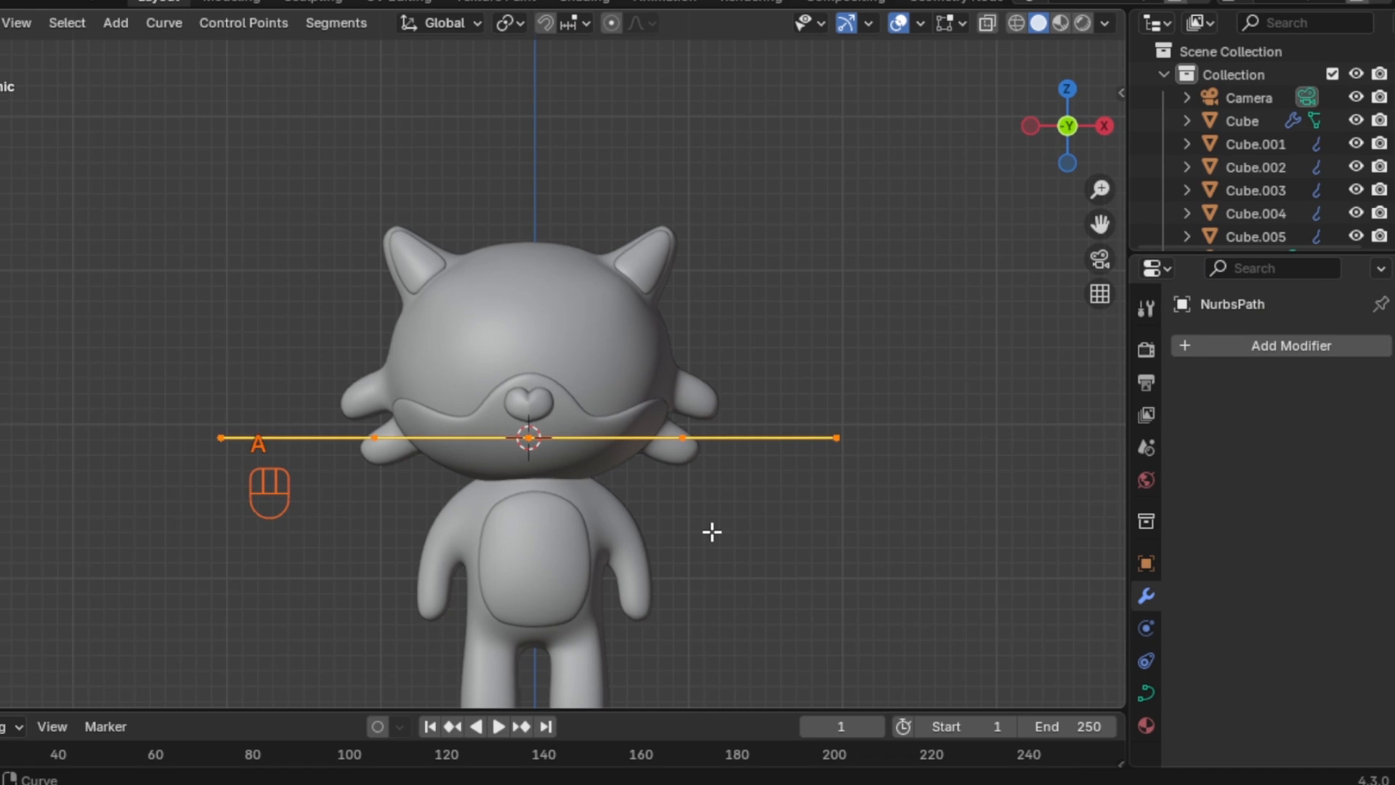
{"action": "right_click", "coordinate": [731, 328]}
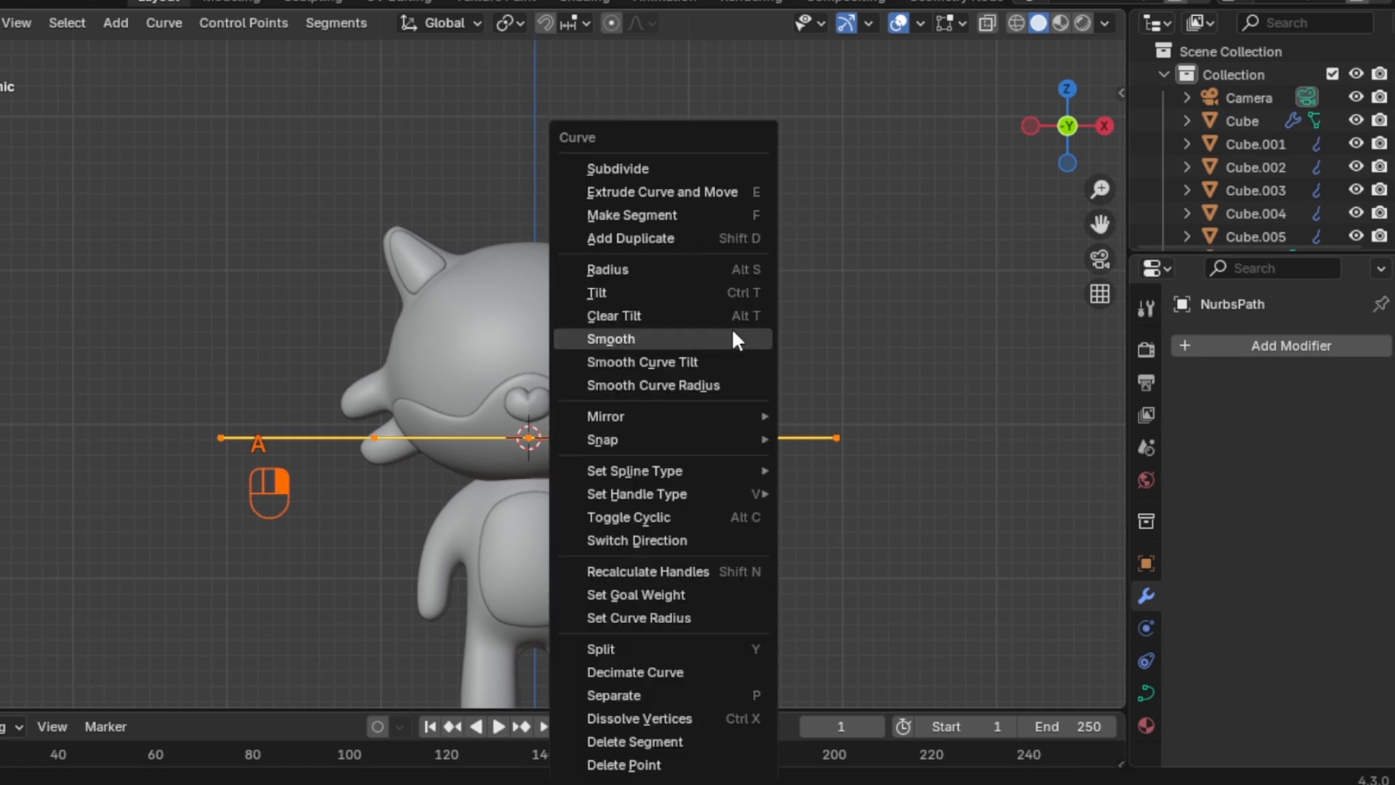
{"action": "left_click", "coordinate": [674, 163]}
Raise the two outermost control points of the path along Z to about the height of the upper face
{"action": "left_click_drag", "start_coordinate": [819, 392], "coordinate": [870, 474]}
{"action": "left_click_drag", "start_coordinate": [177, 367], "coordinate": [242, 467], "text": "shift"}
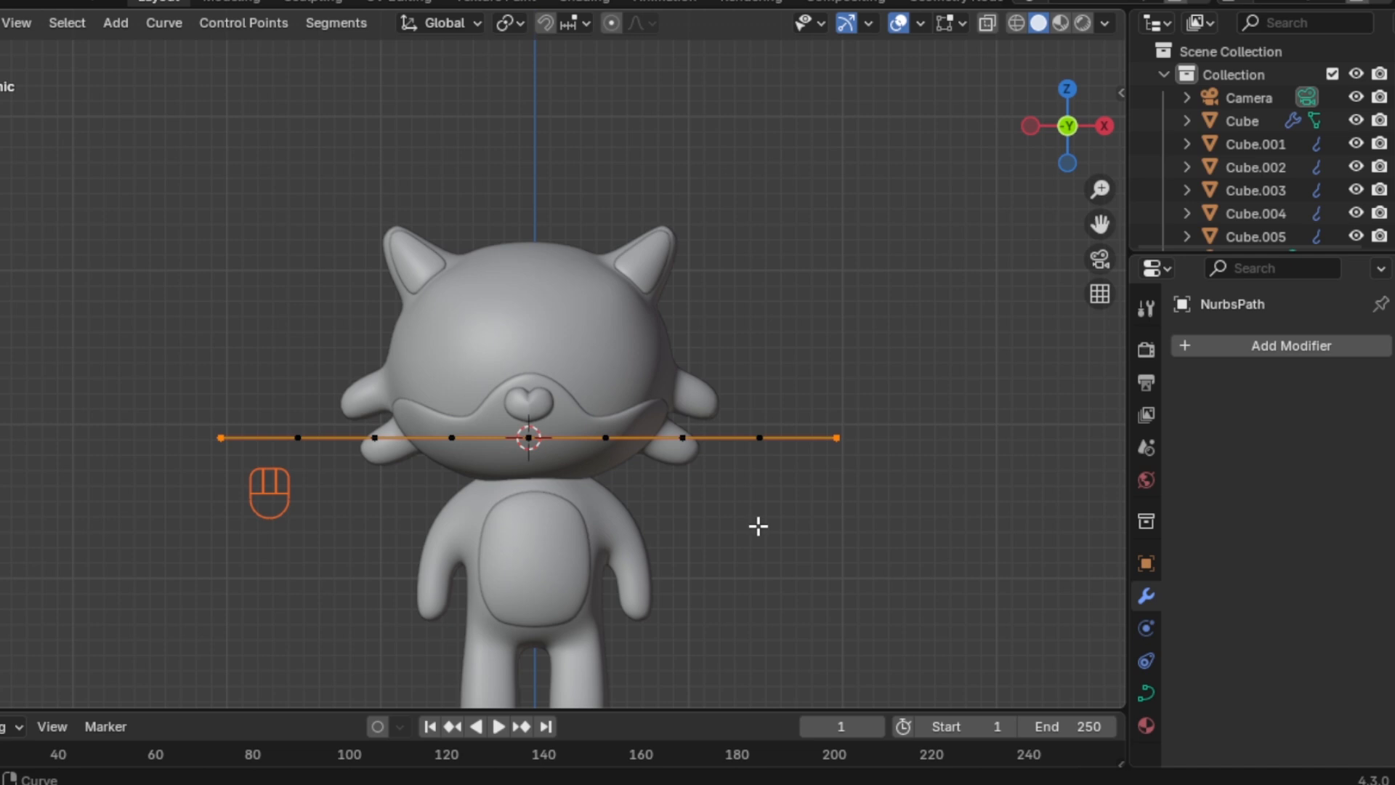
{"action": "key", "text": "g"}
{"action": "key", "text": "z"}
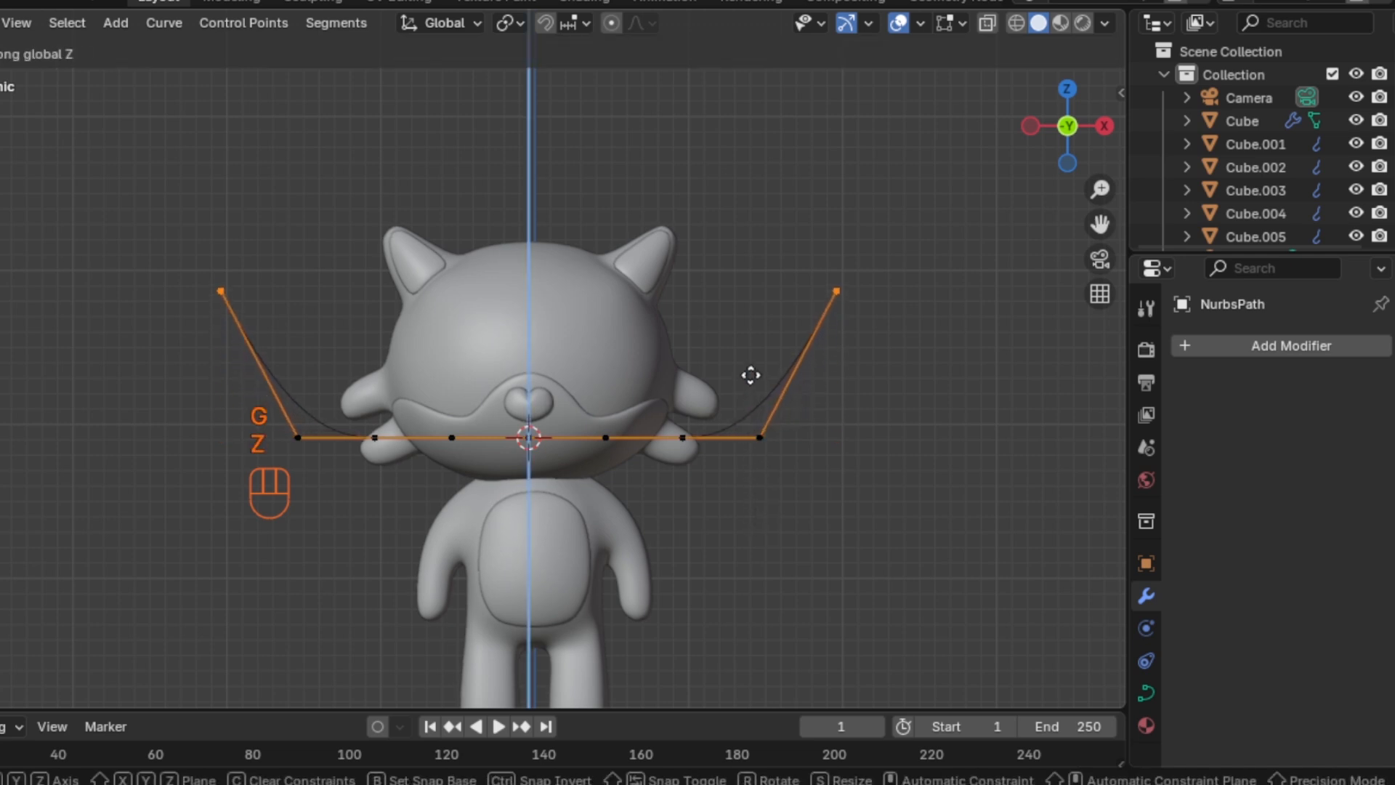
{"action": "left_click", "coordinate": [750, 371]}
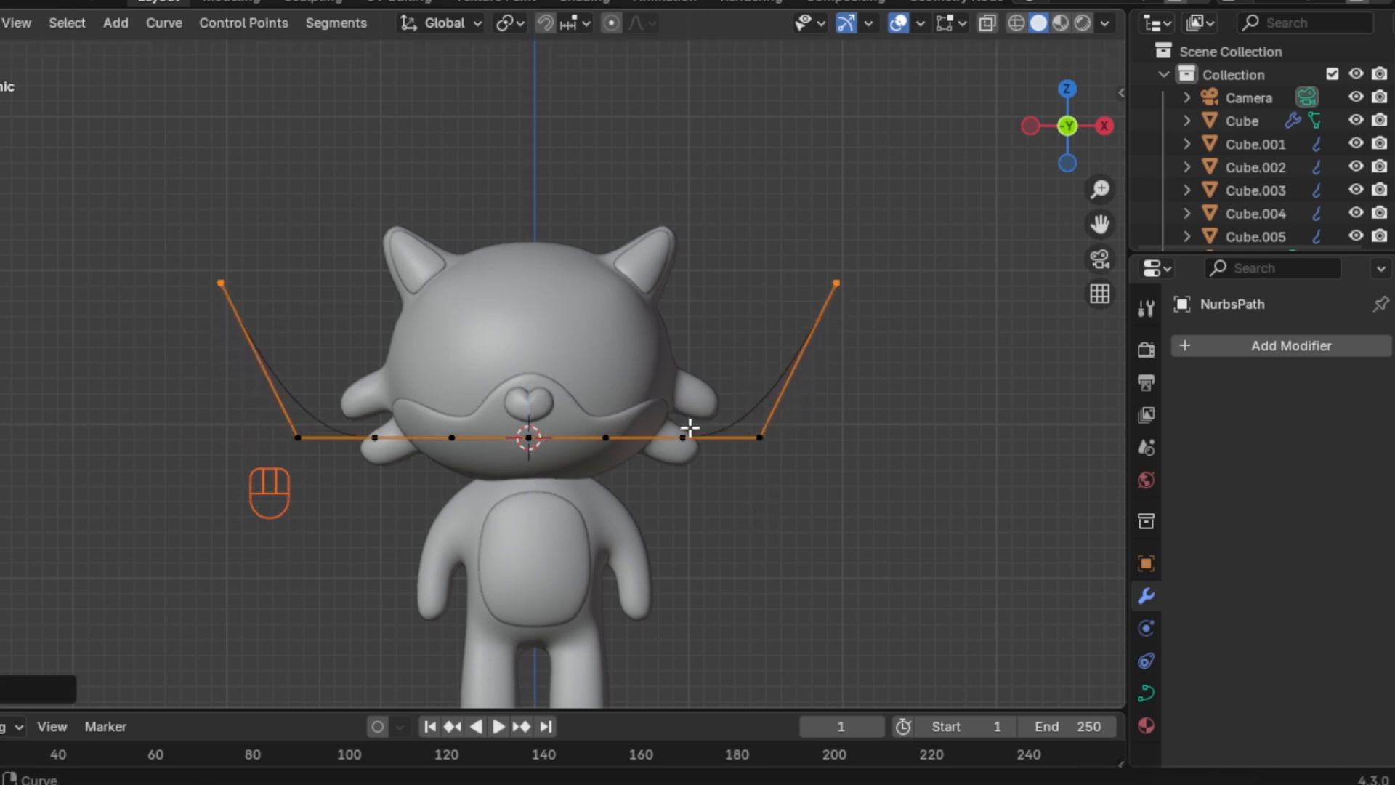
{"action": "left_click", "coordinate": [605, 429]}
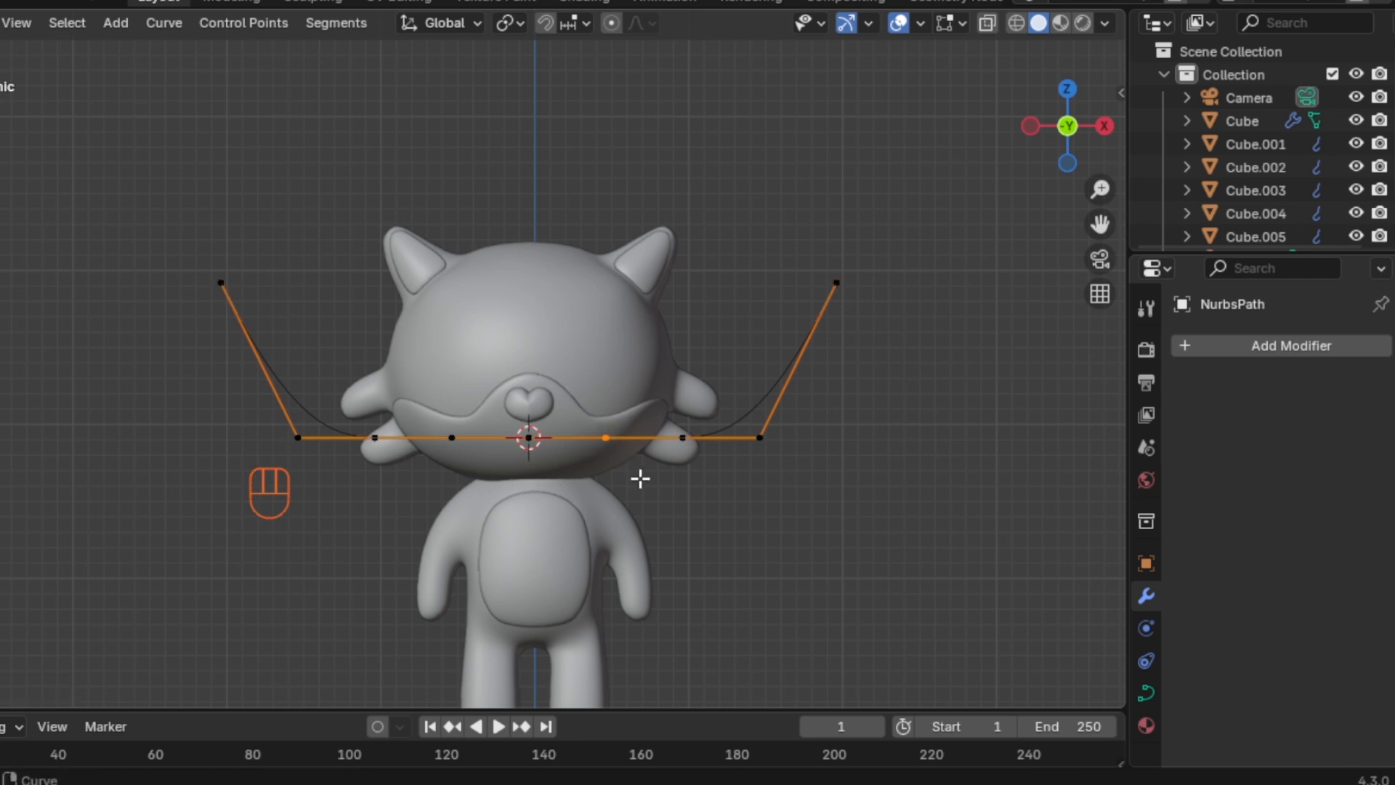
{"action": "left_click_drag", "start_coordinate": [427, 399], "coordinate": [476, 462], "text": "shift"}
{"action": "key", "text": "g"}
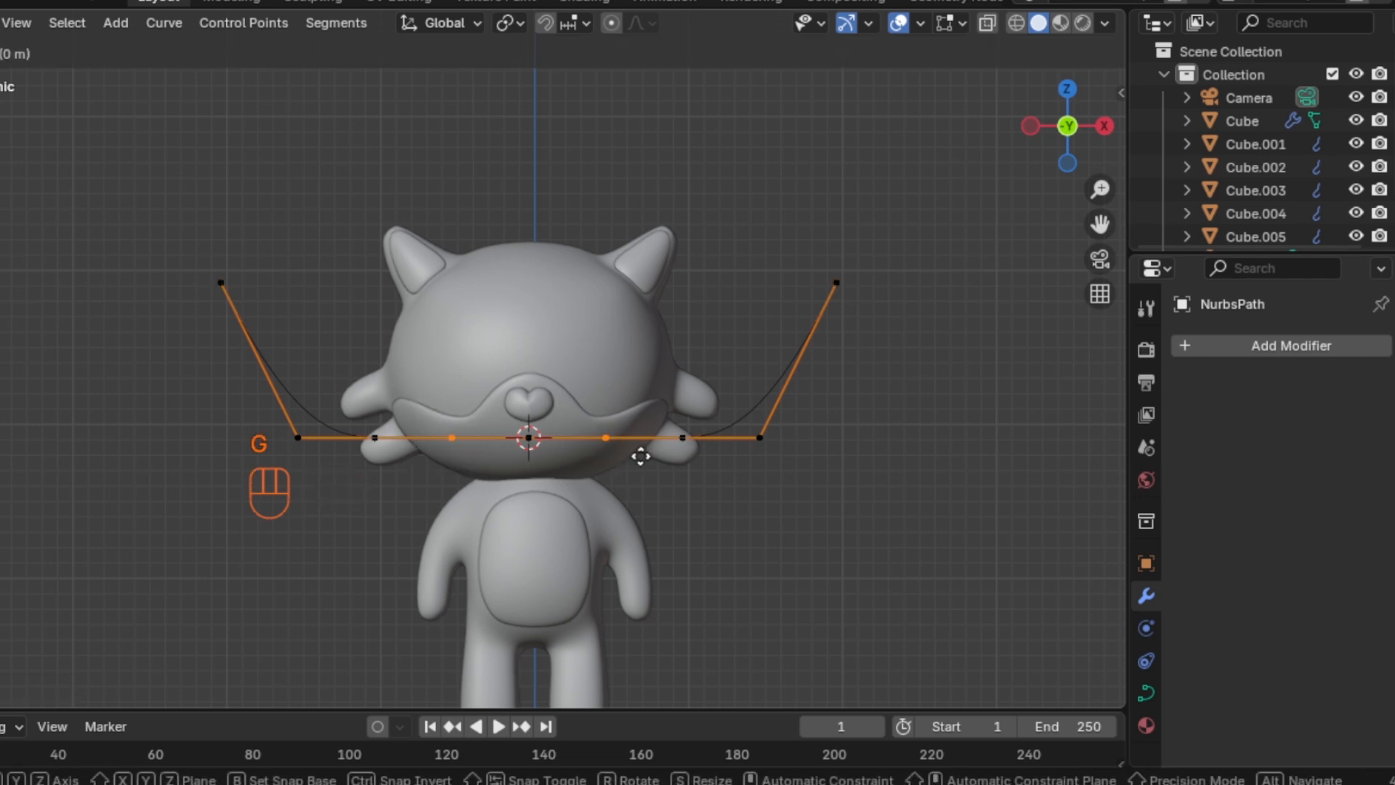
{"action": "key", "text": "z"}
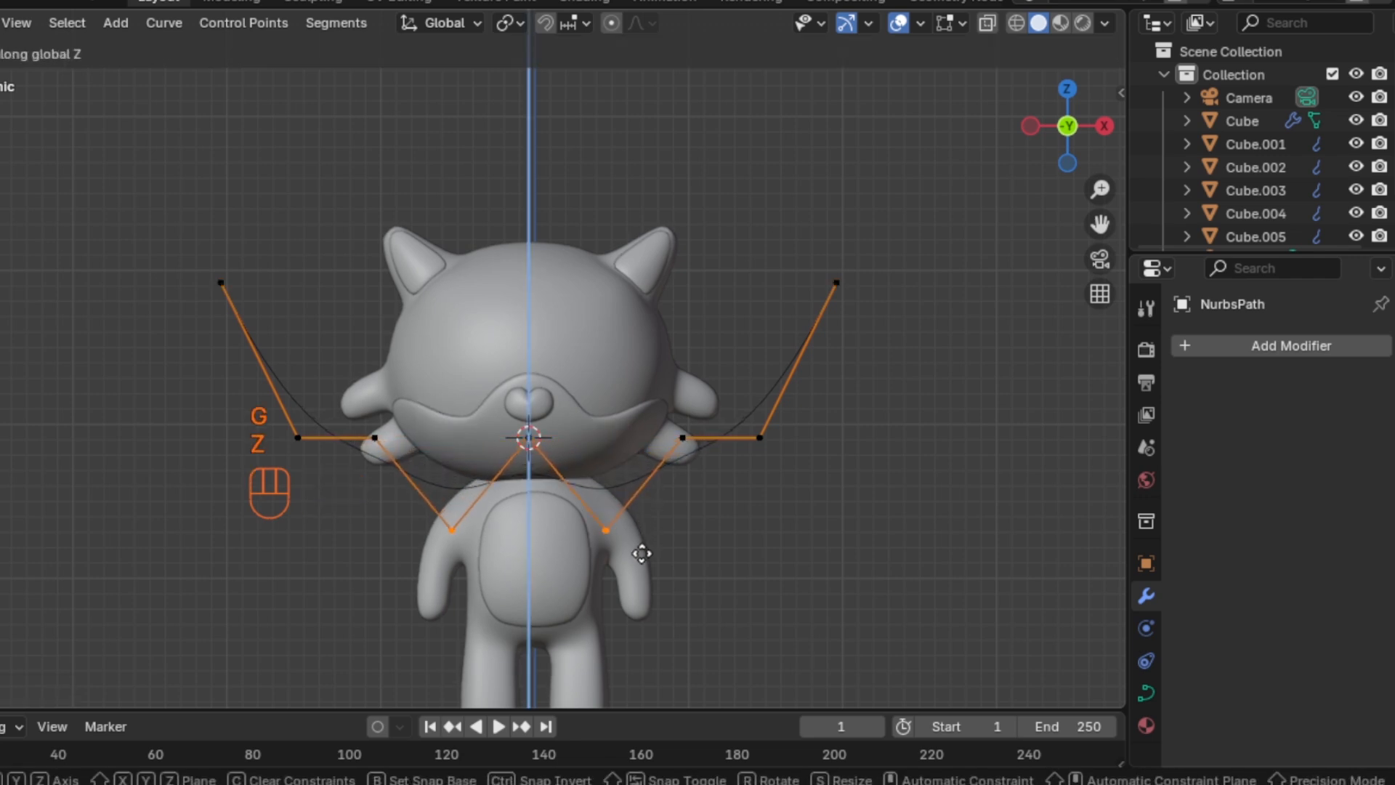
{"action": "right_click", "coordinate": [641, 567]}
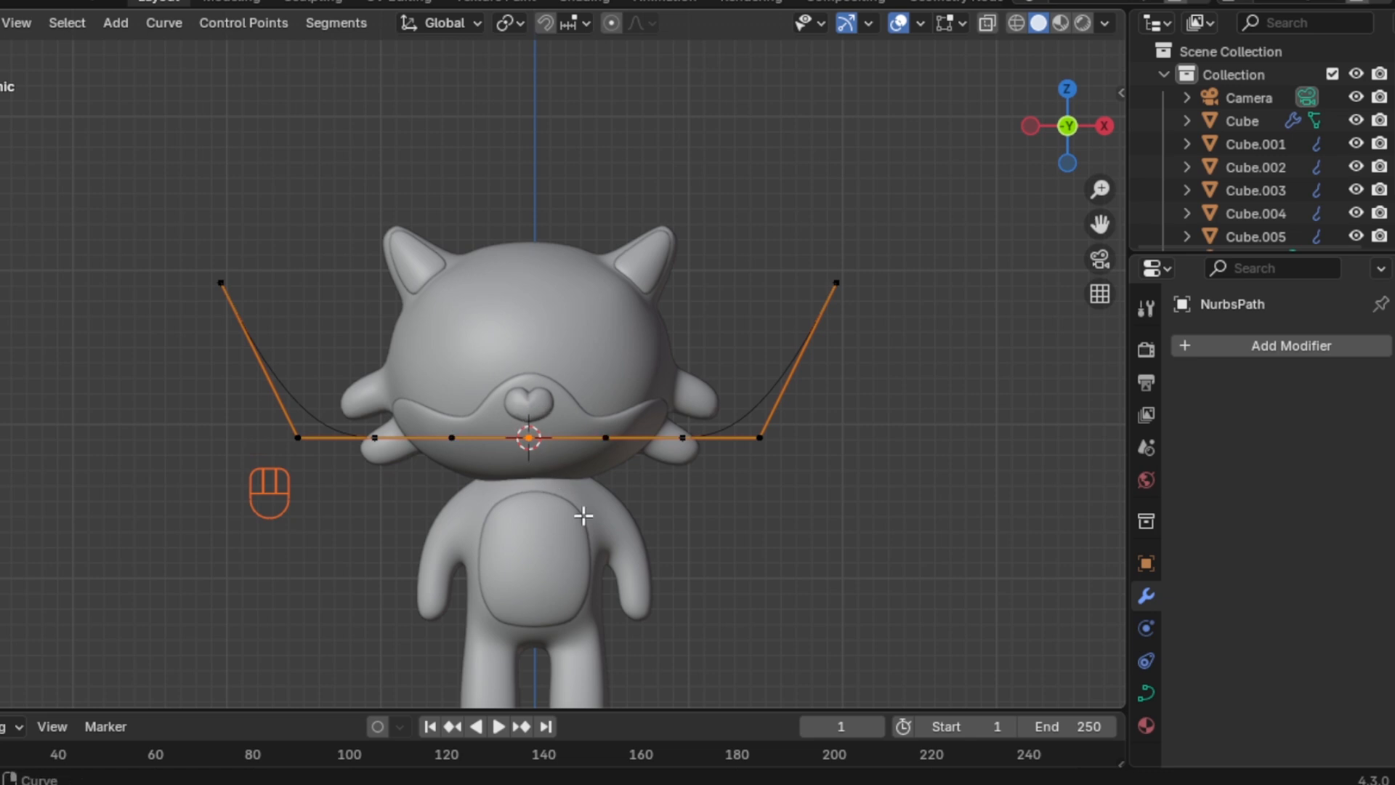
Raise the path's centre control point along Z above the nose to form a W-shaped mouth curve
{"action": "key", "text": "g"}
{"action": "key", "text": "z"}
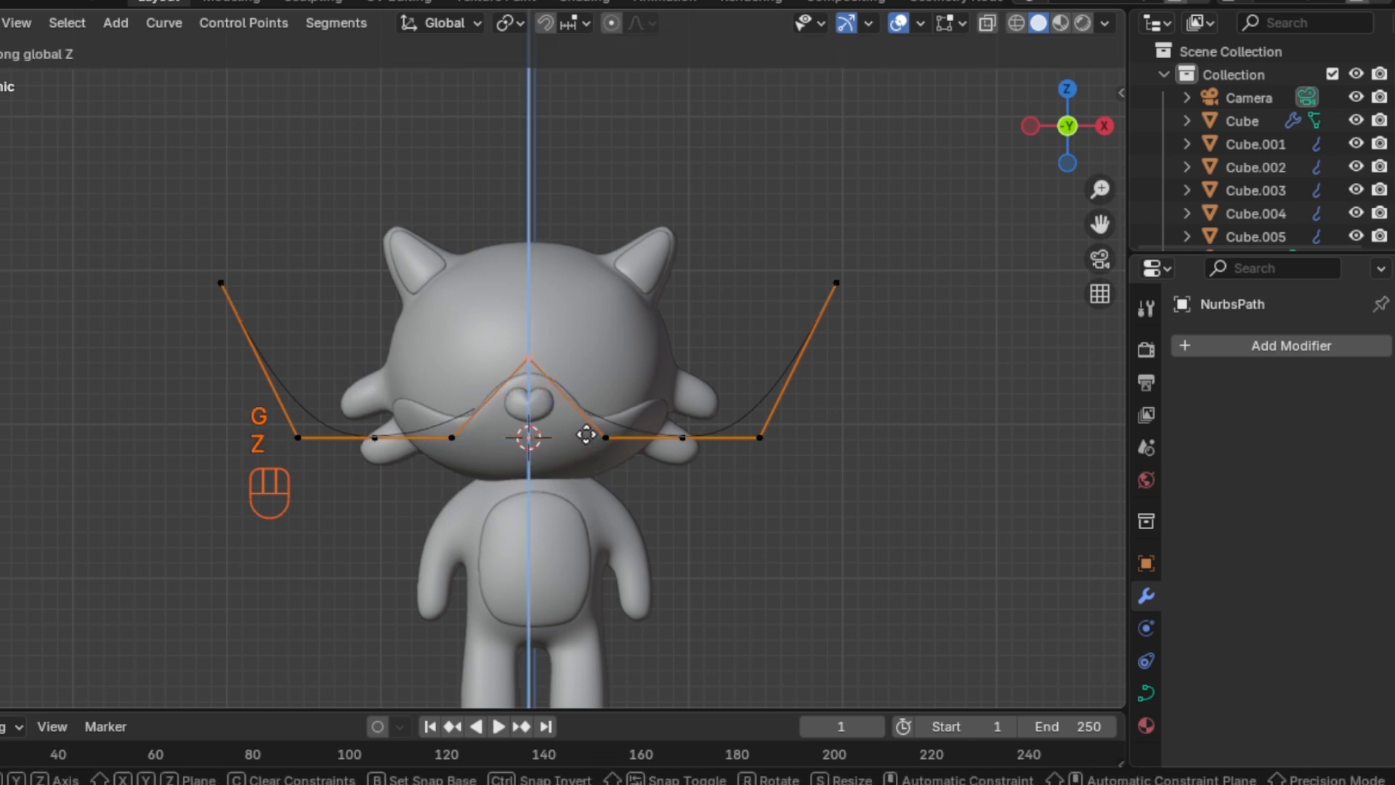
{"action": "left_click", "coordinate": [584, 386]}
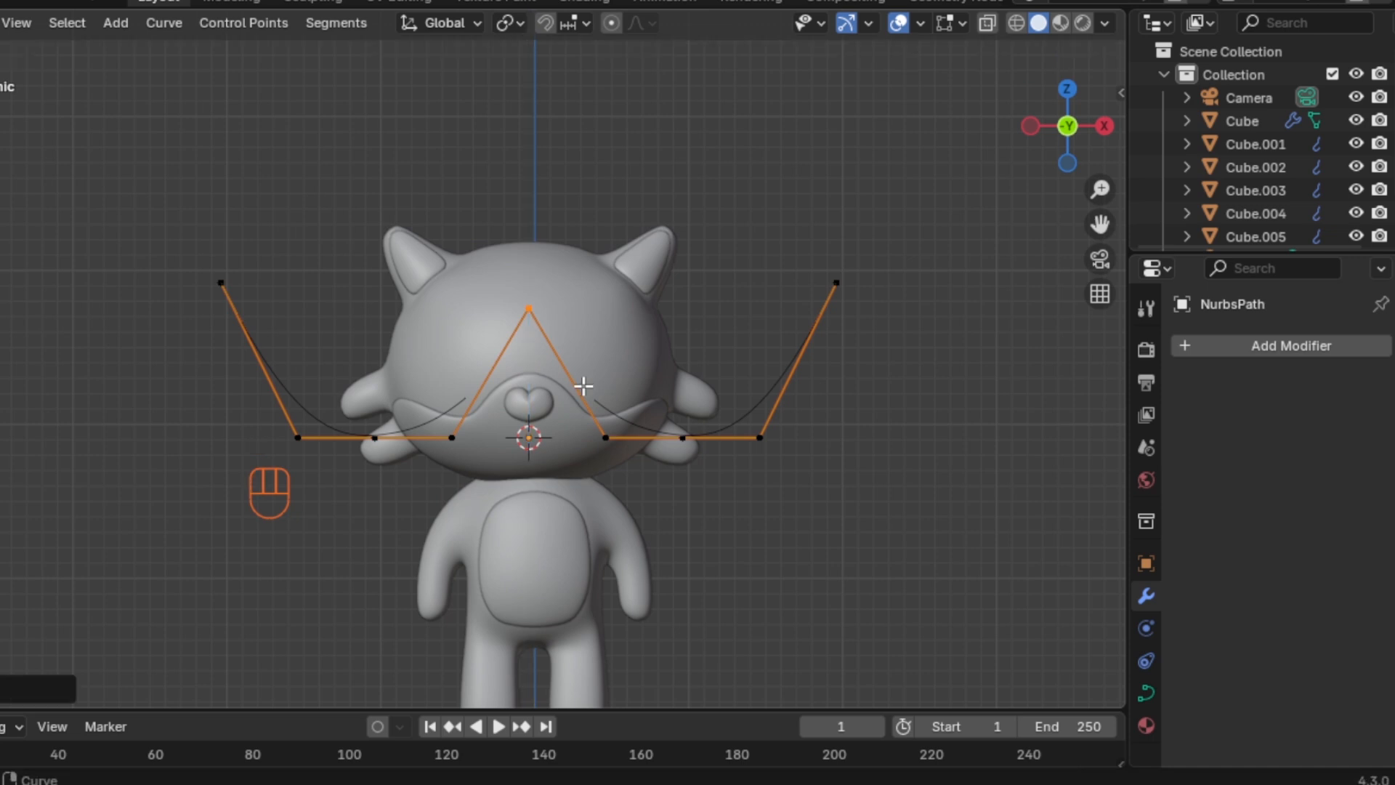
Narrow the whole mouth curve along X and scale it down uniformly until it fits within the face width
{"action": "key", "text": "a"}
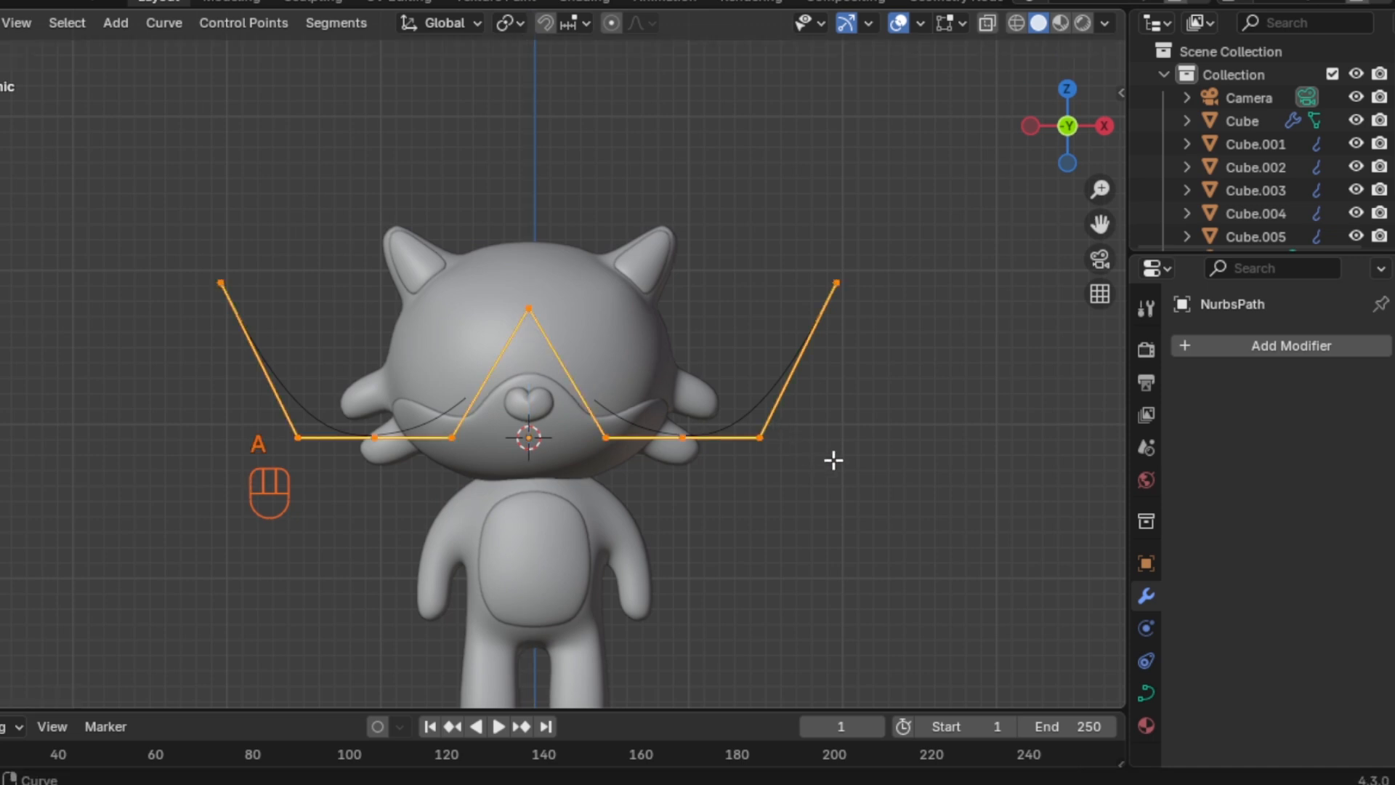
{"action": "key", "text": "s"}
{"action": "key", "text": "x"}
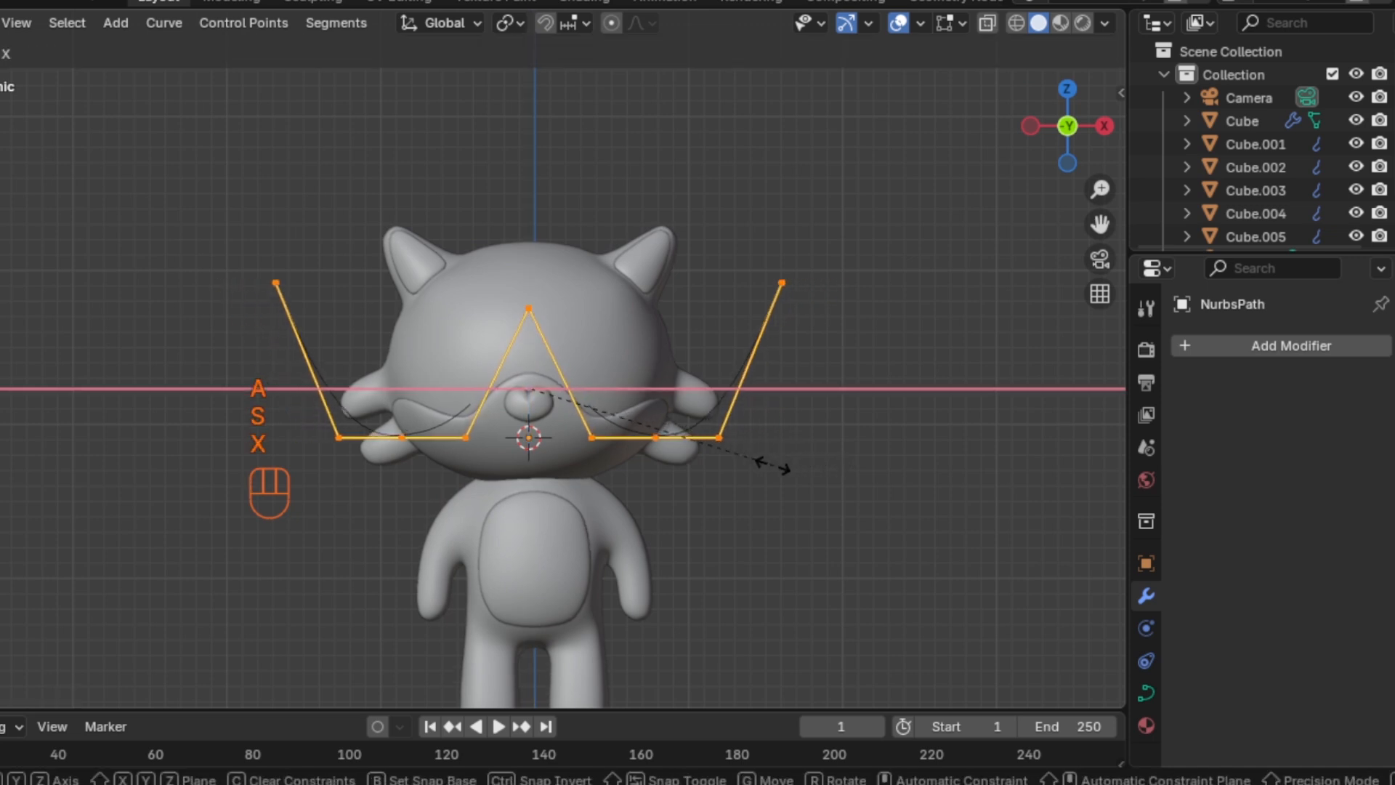
{"action": "left_click", "coordinate": [722, 476]}
{"action": "left_click_drag", "start_coordinate": [703, 257], "coordinate": [767, 339]}
{"action": "key", "text": "a"}
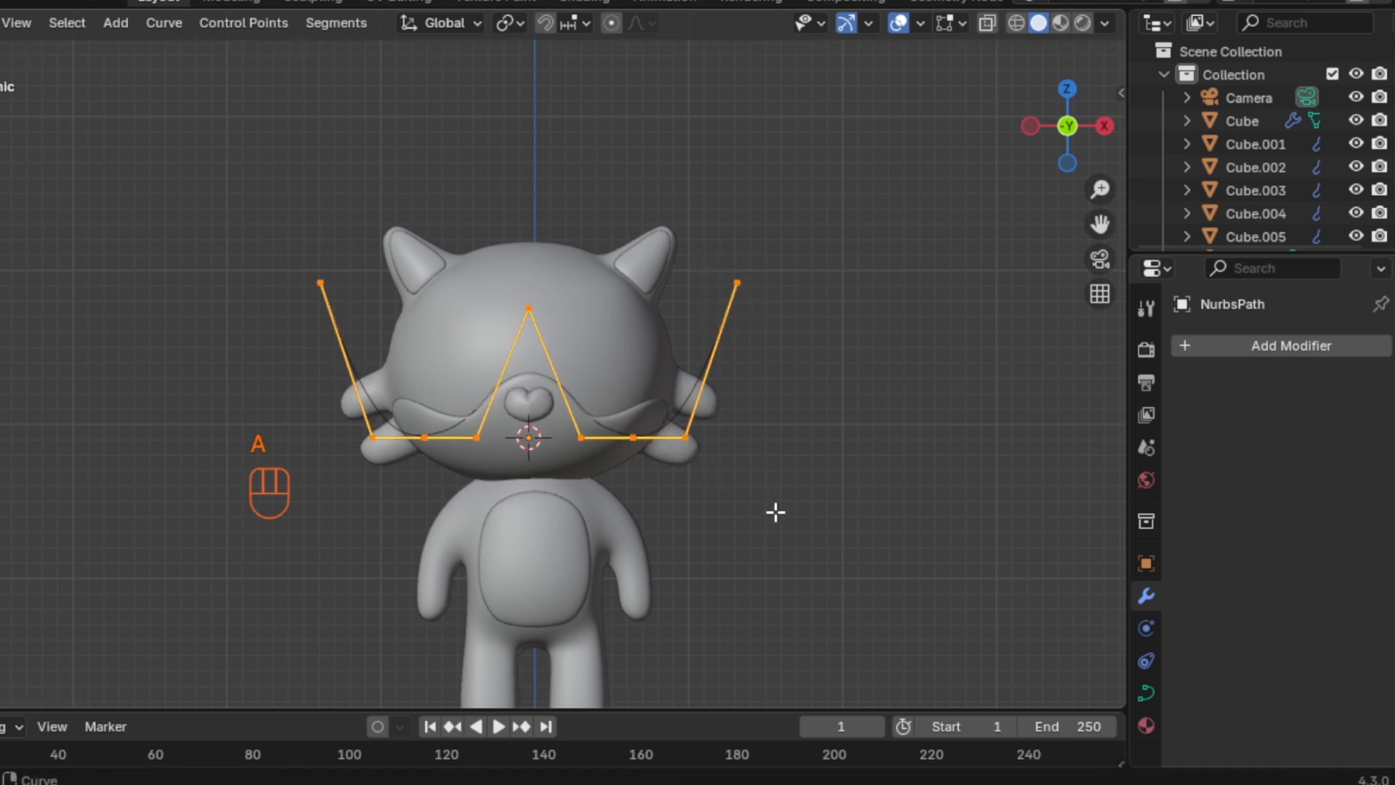
{"action": "key", "text": "s"}
{"action": "left_click", "coordinate": [658, 469]}
Move the whole mouth curve forward along Y out of the face and lower it along Z beneath the nose
{"action": "middle_click_drag", "start_coordinate": [686, 436], "coordinate": [492, 445]}
{"action": "key", "text": "g"}
{"action": "key", "text": "y"}
{"action": "left_click", "coordinate": [595, 455]}
{"action": "key", "text": "KP_1"}
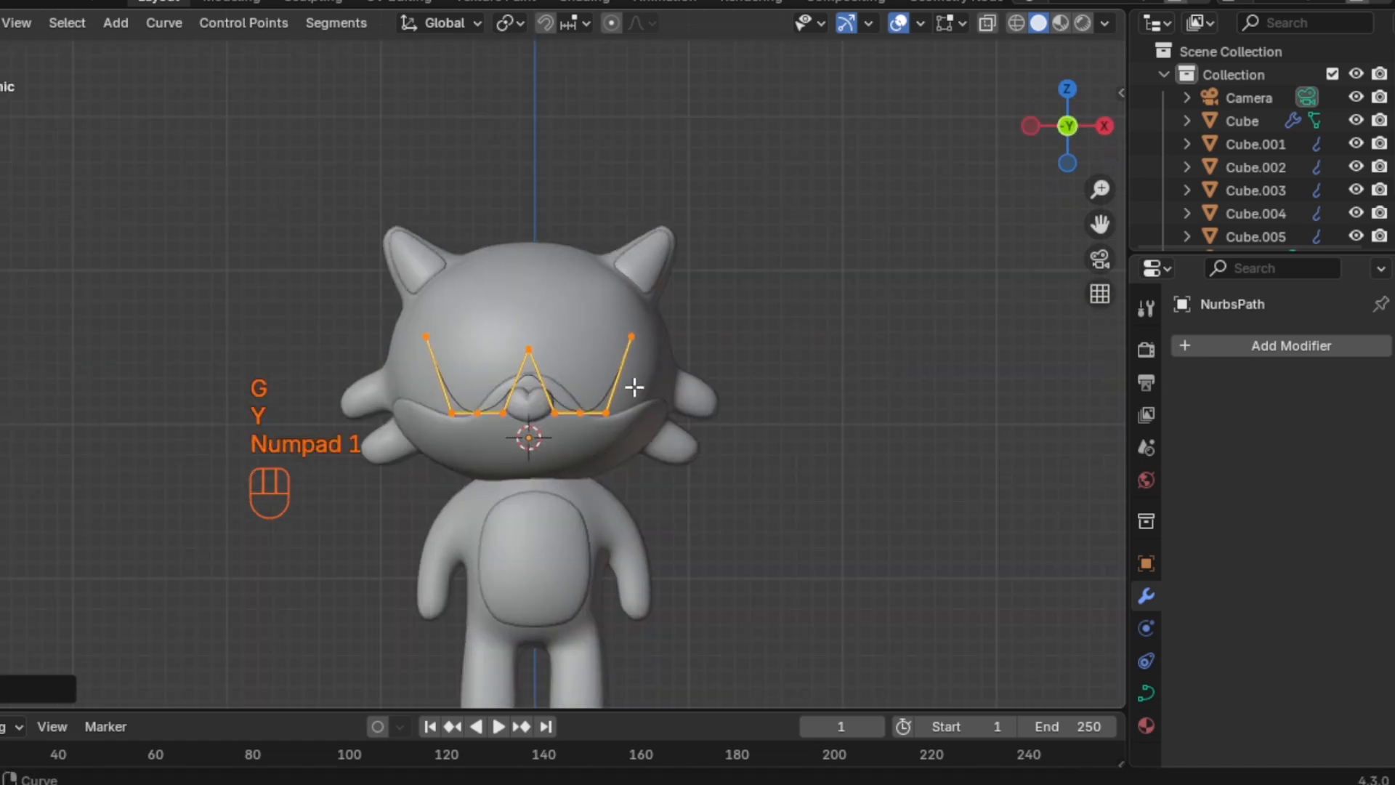
{"action": "key", "text": "g"}
{"action": "key", "text": "z"}
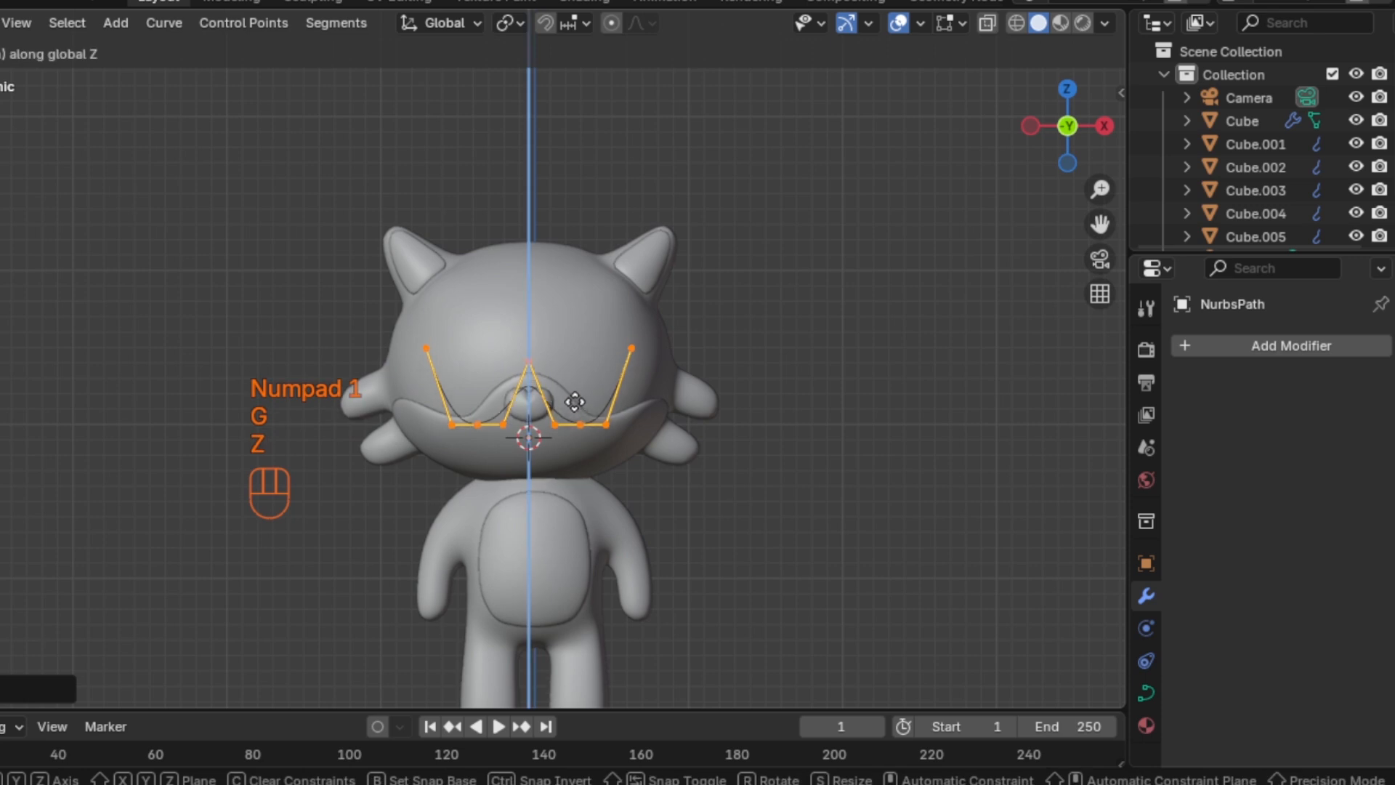
{"action": "left_click", "coordinate": [581, 431]}
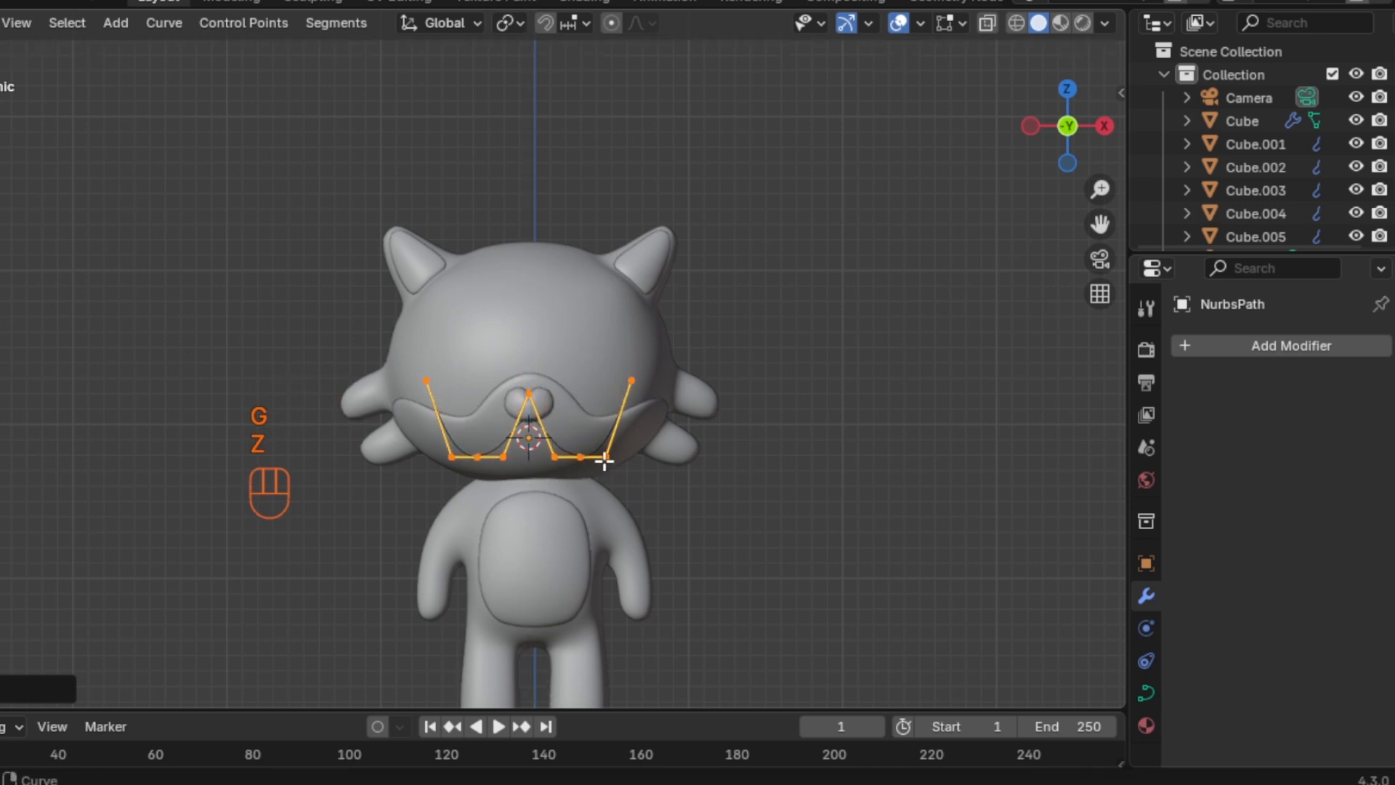
Scale the whole mouth curve down to about 0.74 so it sits within the muzzle
{"action": "scroll", "coordinate": [605, 460], "scroll_direction": "up", "scroll_amount": 5}
{"action": "middle_click_drag", "start_coordinate": [607, 461], "coordinate": [515, 326], "text": "shift"}
{"action": "scroll", "coordinate": [633, 398], "scroll_direction": "up", "scroll_amount": 1}
{"action": "middle_click_drag", "start_coordinate": [632, 399], "coordinate": [600, 364], "text": "shift"}
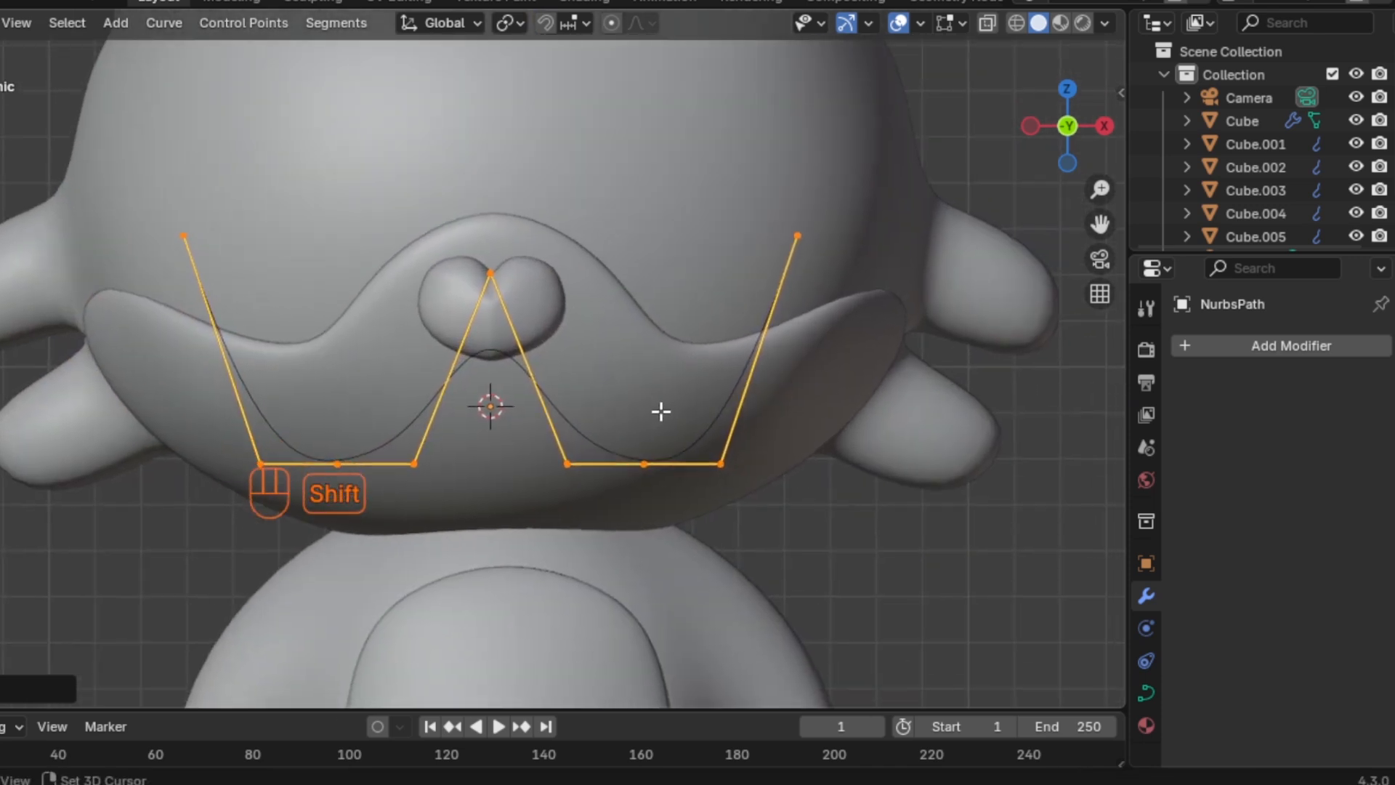
{"action": "key", "text": "s"}
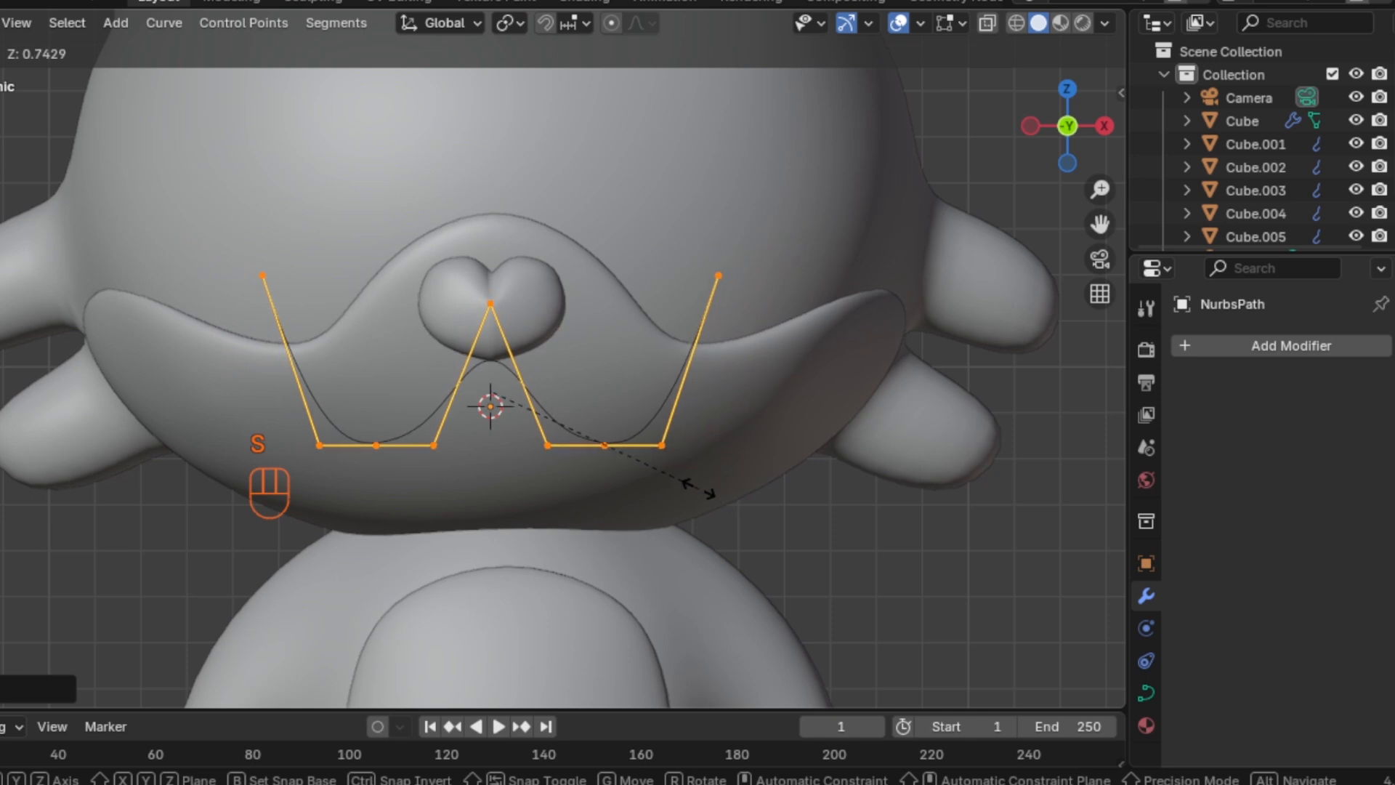
{"action": "left_click", "coordinate": [707, 485]}
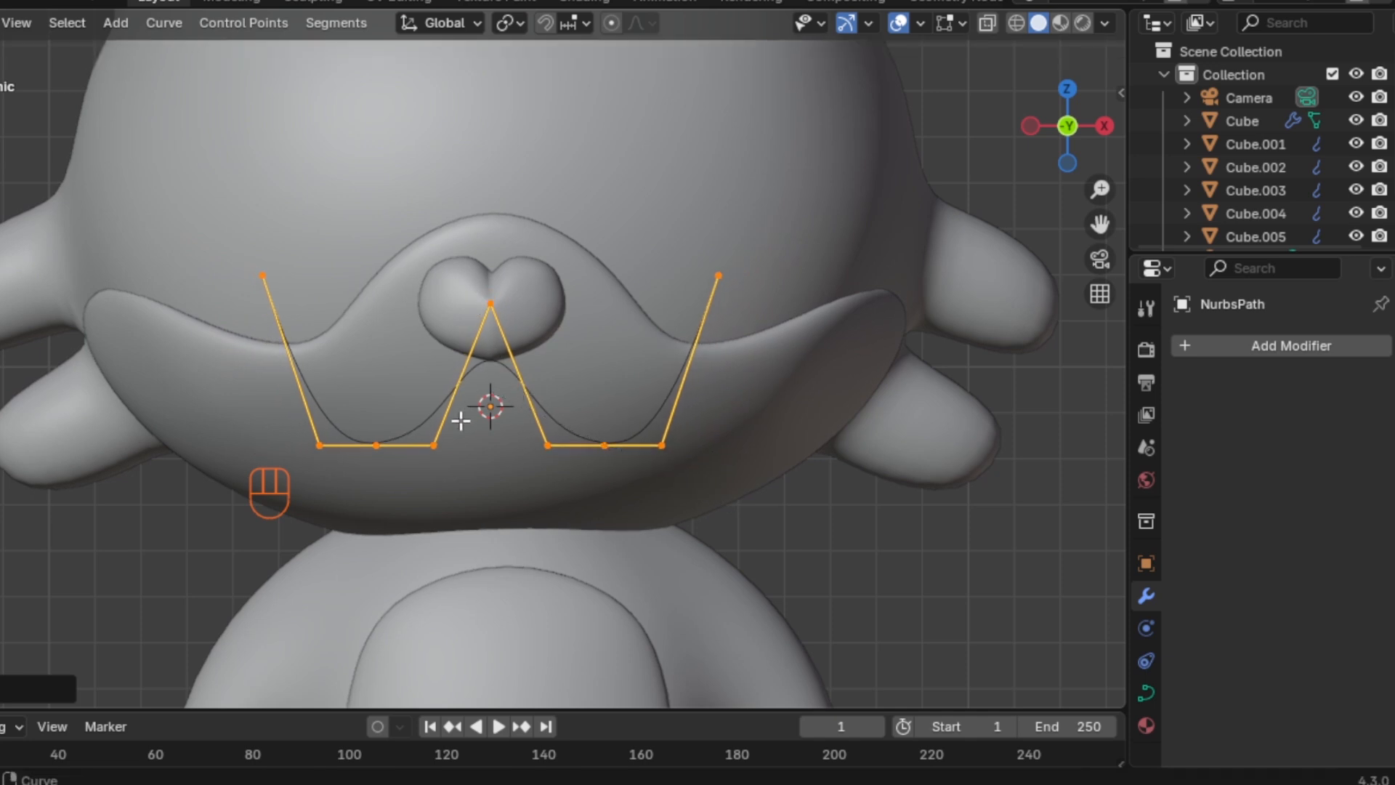
Scale the two lower control points flanking the centre closer together along X to sharpen the mouth's middle peak
{"action": "left_click_drag", "start_coordinate": [428, 423], "coordinate": [561, 476]}
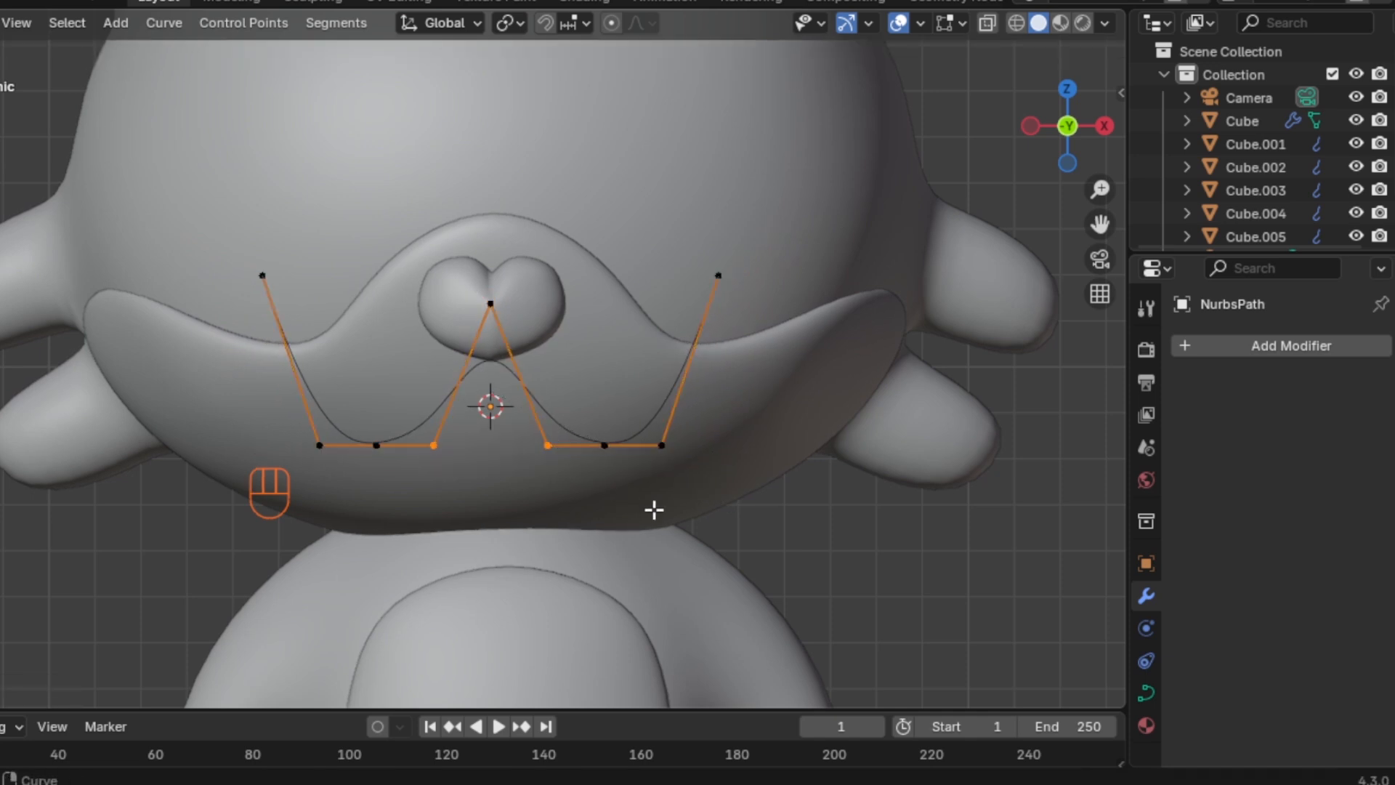
{"action": "key", "text": "g"}
{"action": "key", "text": "x"}
{"action": "right_click", "coordinate": [639, 505]}
{"action": "key", "text": "s"}
{"action": "key", "text": "x"}
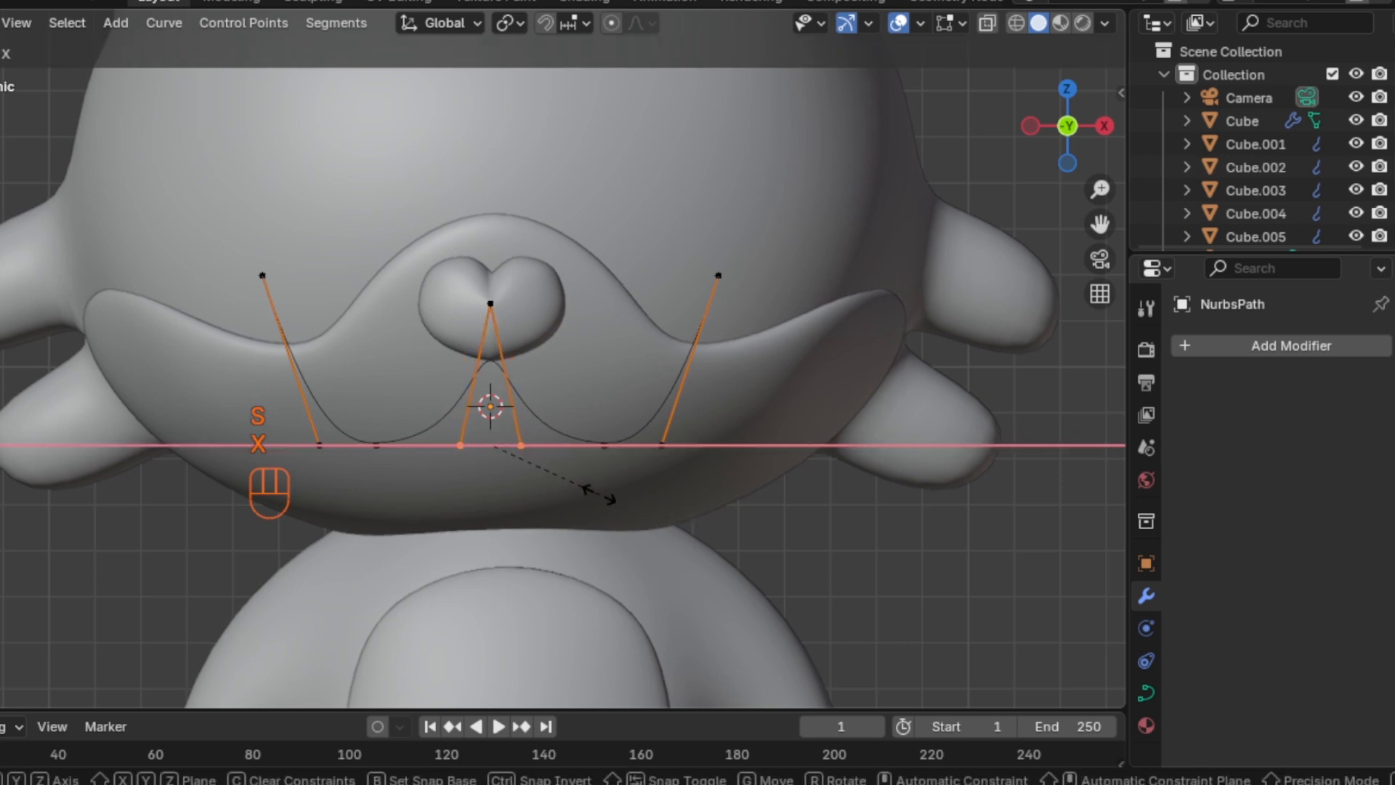
{"action": "left_click", "coordinate": [586, 485]}
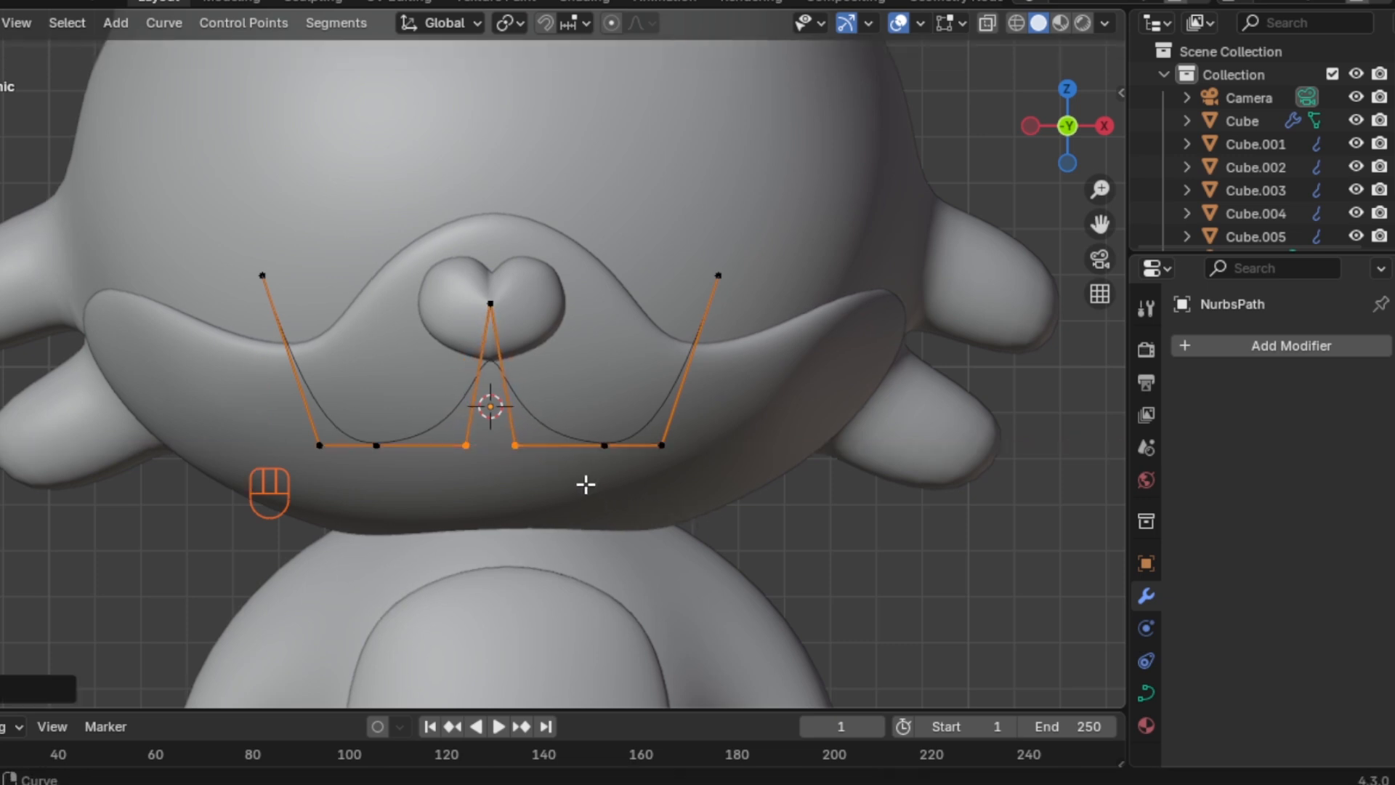
Shift the whole mouth curve slightly along X to centre its peak beneath the nose
{"action": "scroll", "coordinate": [600, 429], "scroll_direction": "up", "scroll_amount": 2}
{"action": "key", "text": "a"}
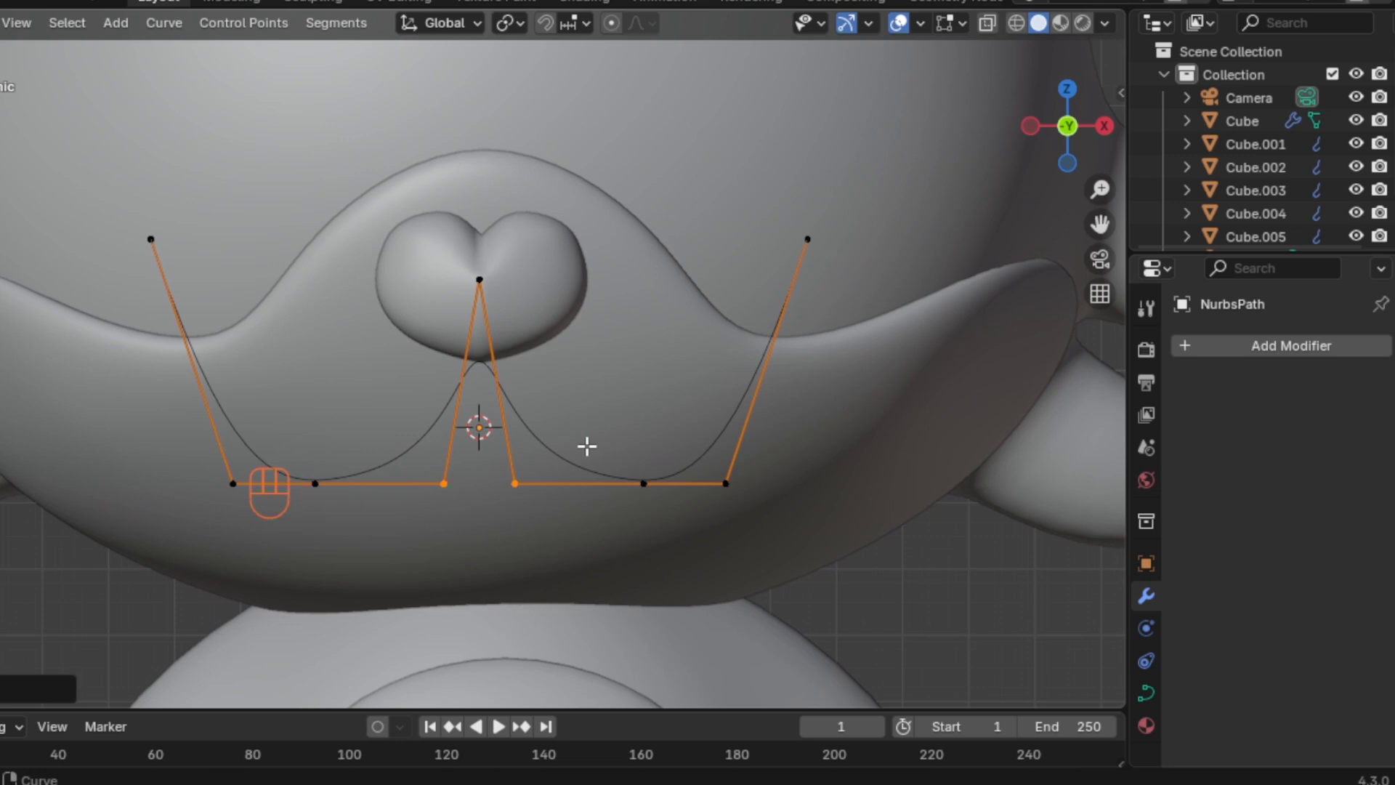
{"action": "key", "text": "g"}
{"action": "key", "text": "x"}
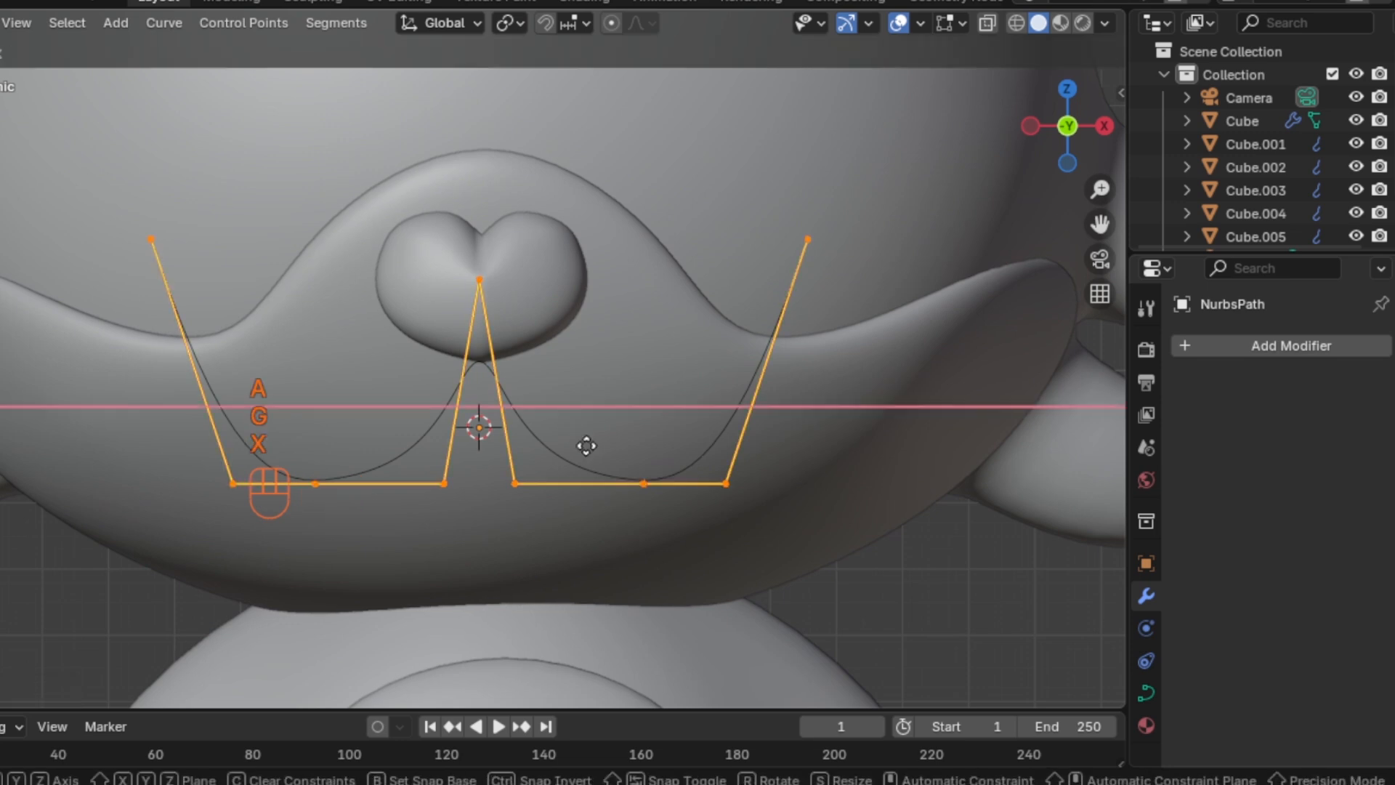
{"action": "left_click", "coordinate": [589, 446]}
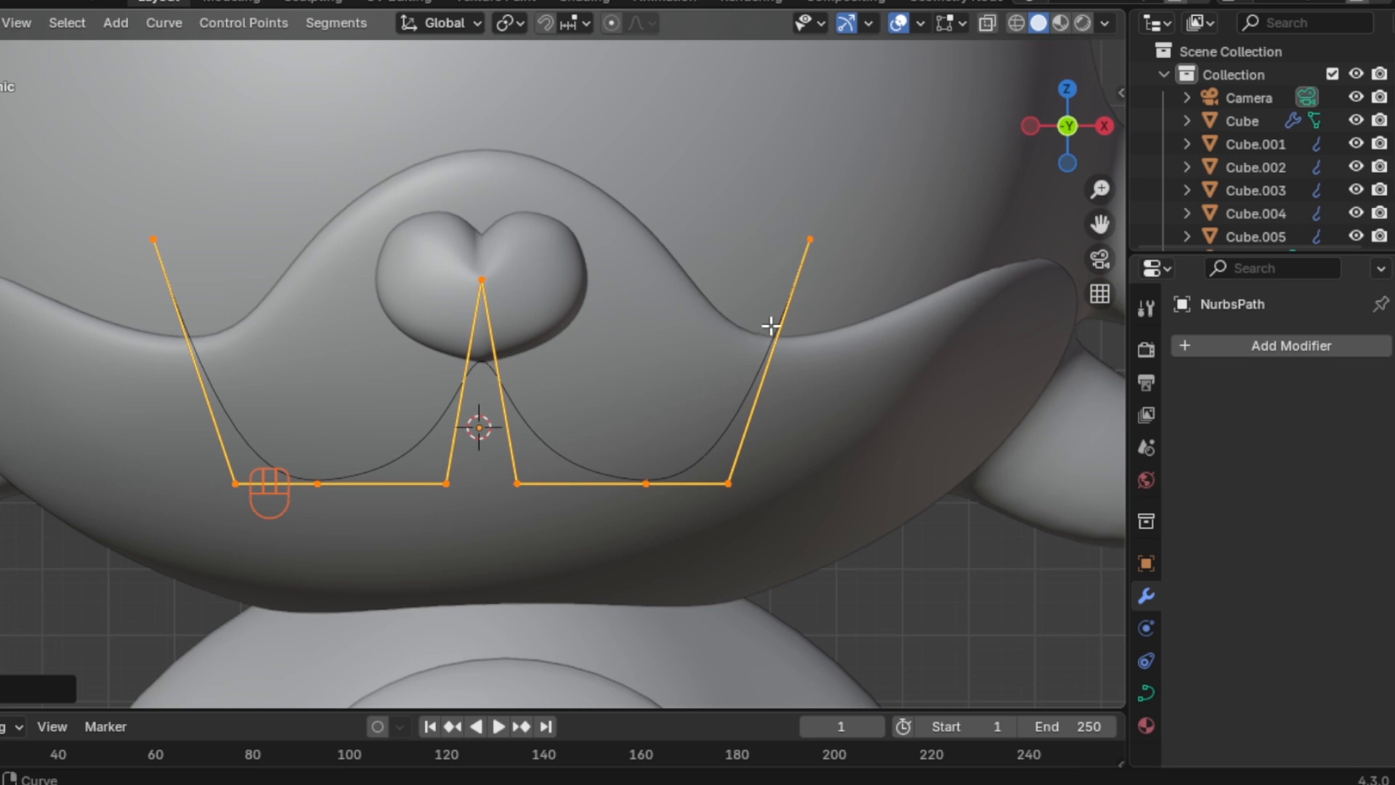
Scale the two lower control points in the middle of the mouth's flat segments closer together along X
{"action": "left_click", "coordinate": [646, 483]}
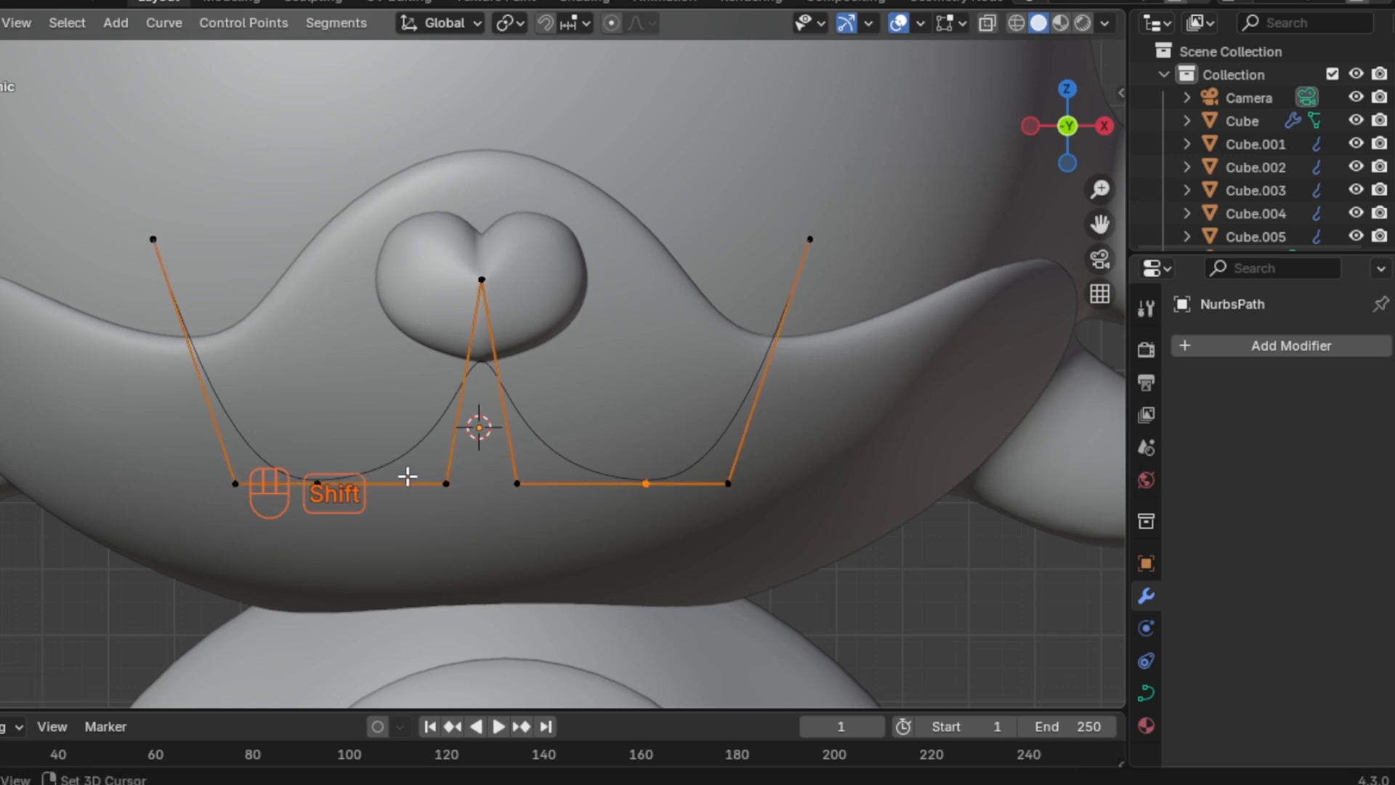
{"action": "left_click", "coordinate": [320, 462], "text": "shift"}
{"action": "key", "text": "s"}
{"action": "key", "text": "x"}
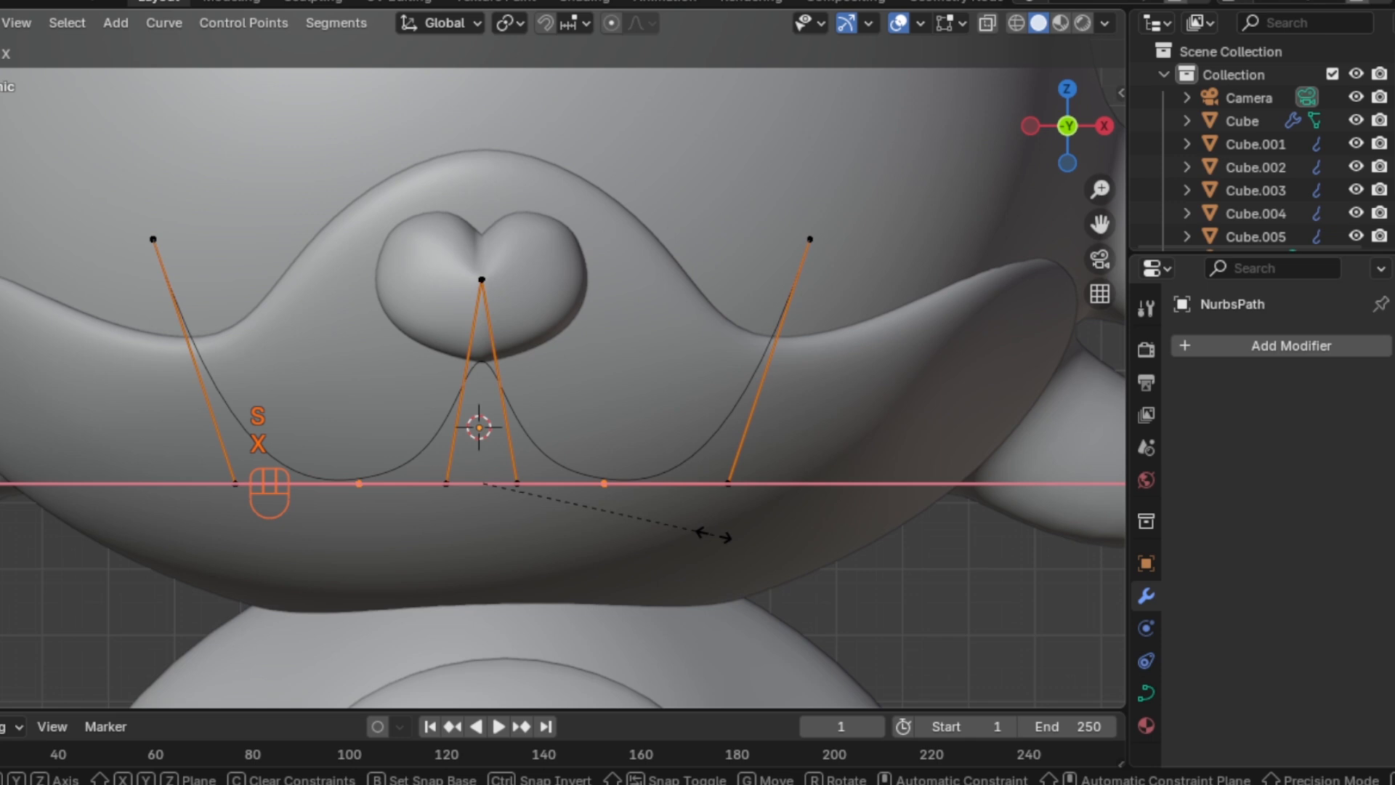
{"action": "left_click", "coordinate": [709, 512]}
Scale the two outer lower corner points of the mouth curve inward along X
{"action": "left_click_drag", "start_coordinate": [705, 434], "coordinate": [763, 502]}
{"action": "left_click", "coordinate": [213, 449], "text": "shift"}
{"action": "key", "text": "s"}
{"action": "key", "text": "x"}
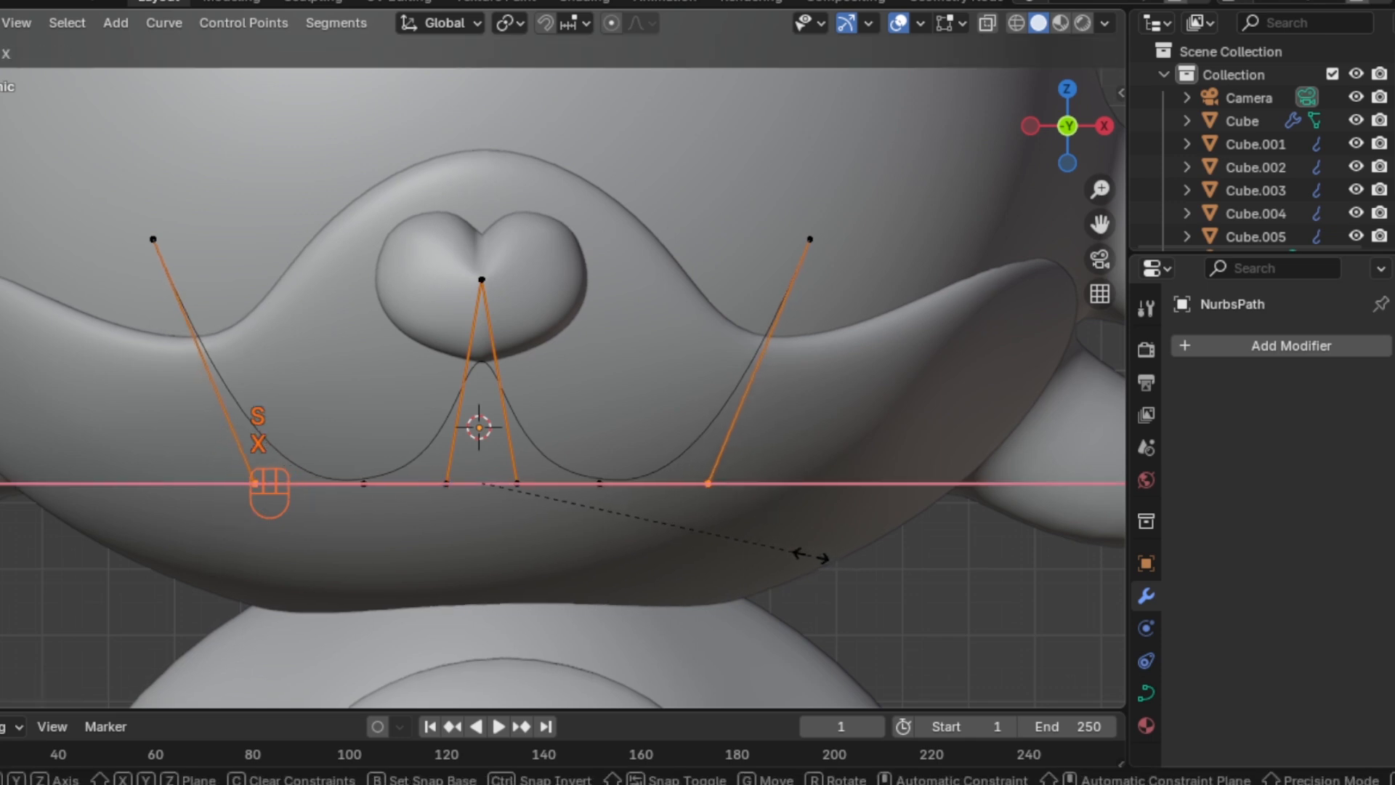
{"action": "left_click", "coordinate": [777, 555]}
Bring the two upper end points of the mouth curve closer together by scaling them along X
{"action": "left_click_drag", "start_coordinate": [747, 172], "coordinate": [815, 248]}
{"action": "left_click", "coordinate": [153, 239], "text": "shift"}
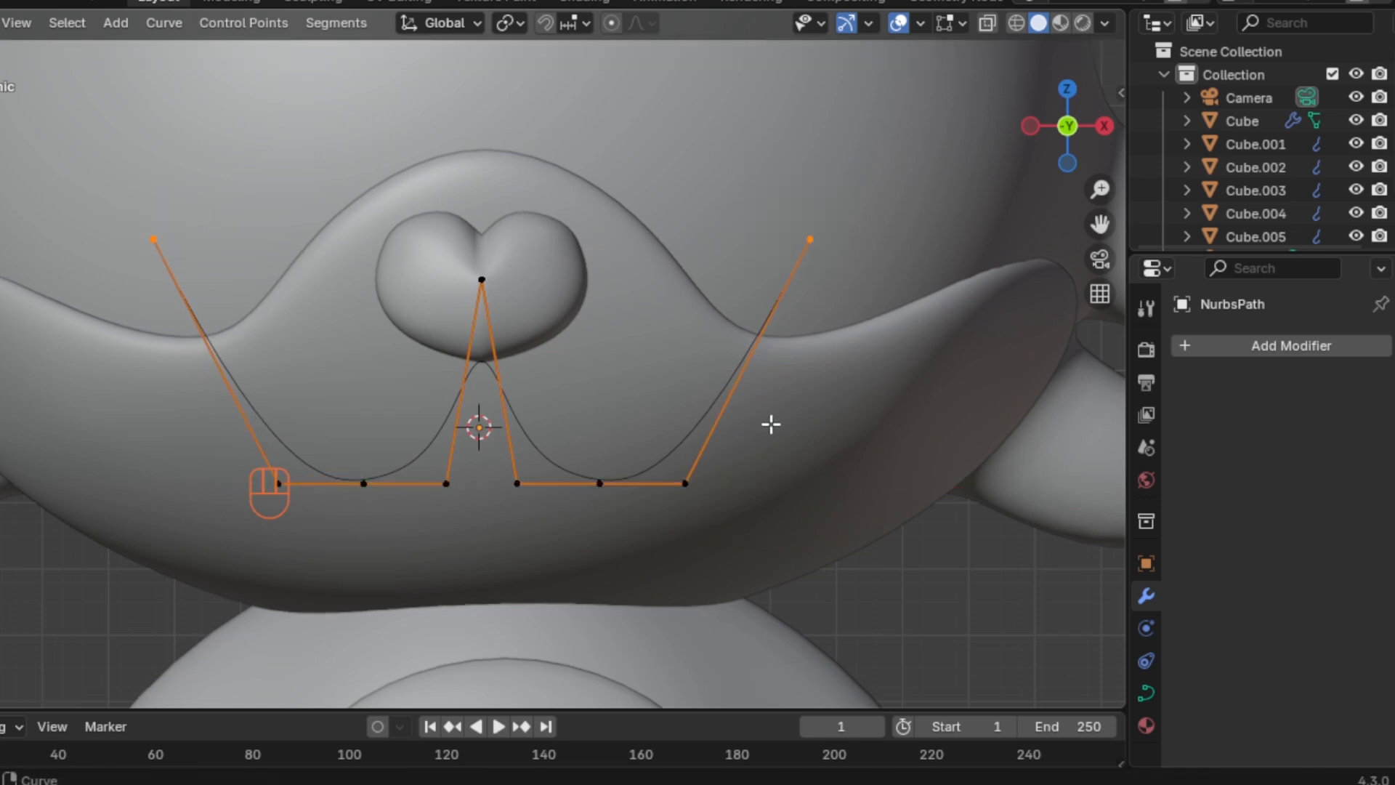
{"action": "key", "text": "g"}
{"action": "key", "text": "x"}
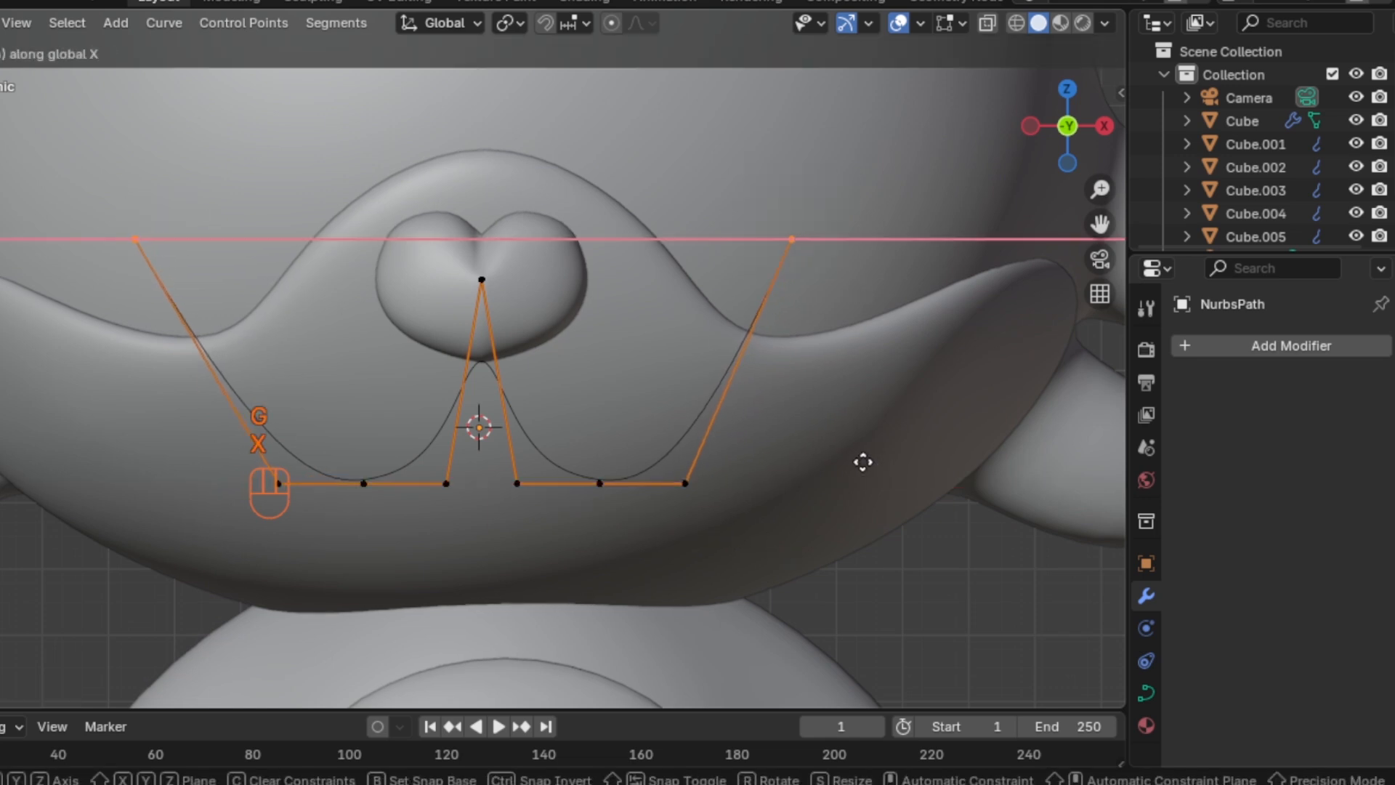
{"action": "right_click", "coordinate": [863, 462]}
{"action": "key", "text": "s"}
{"action": "key", "text": "x"}
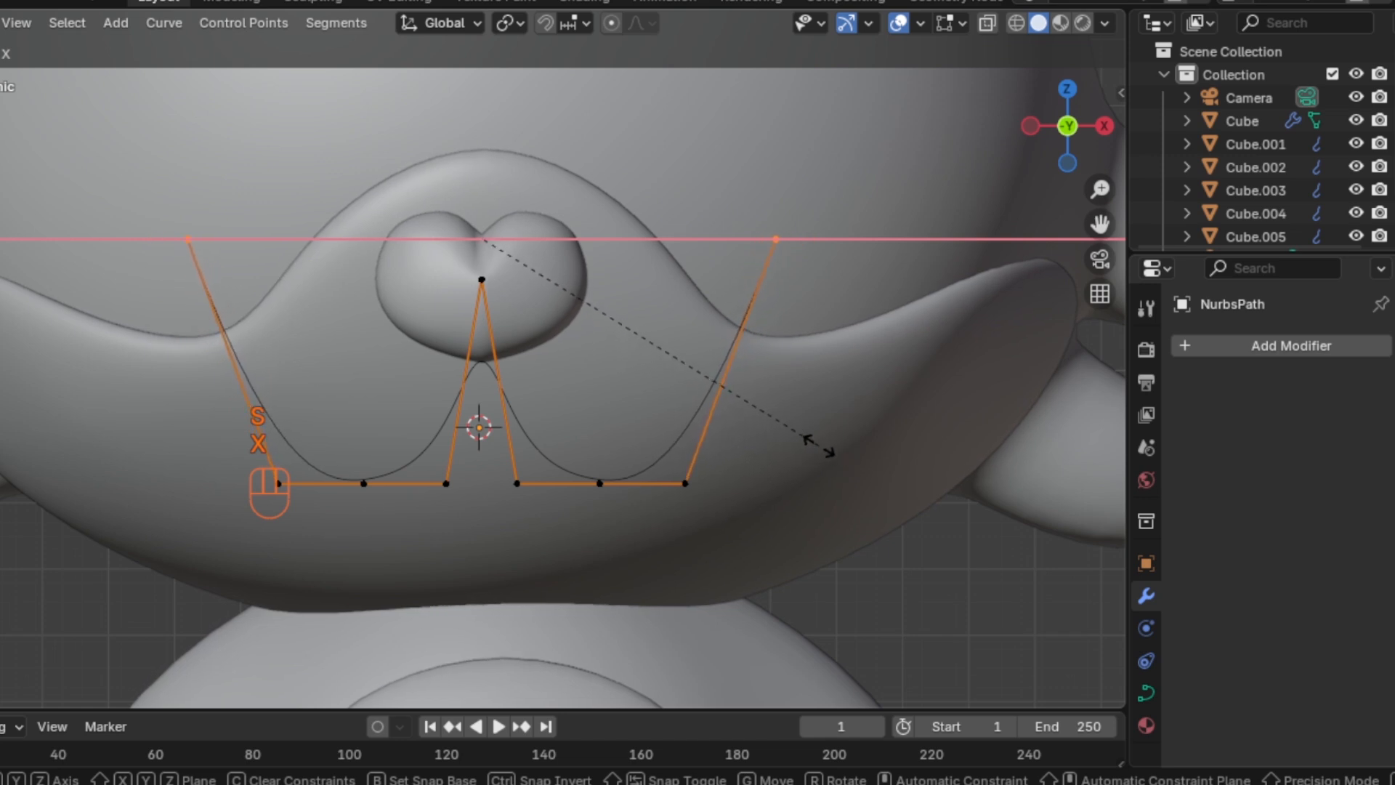
{"action": "left_click", "coordinate": [815, 446]}
Narrow the mouth's central peak by scaling its top point and two flanking lower points along X
{"action": "left_click_drag", "start_coordinate": [459, 263], "coordinate": [538, 507]}
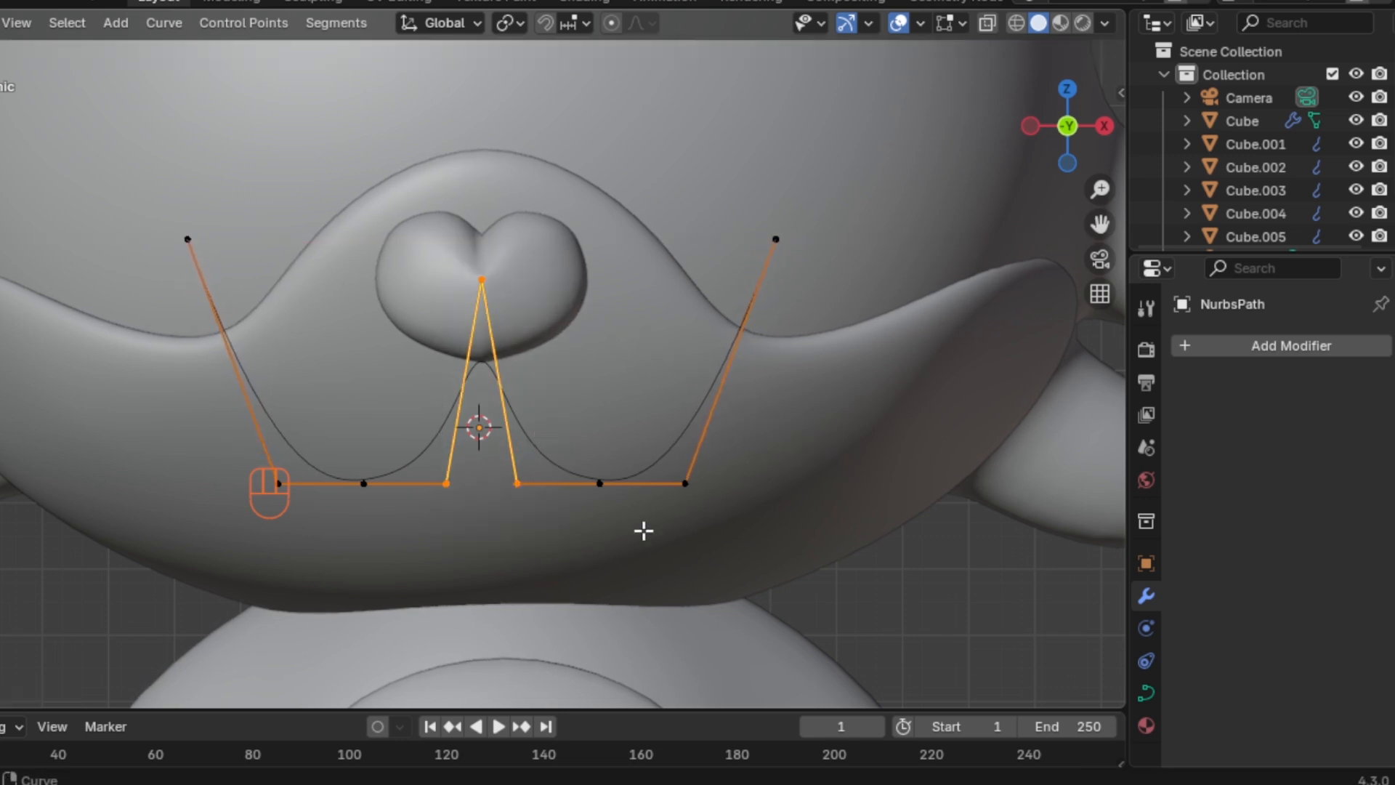
{"action": "key", "text": "s"}
{"action": "key", "text": "x"}
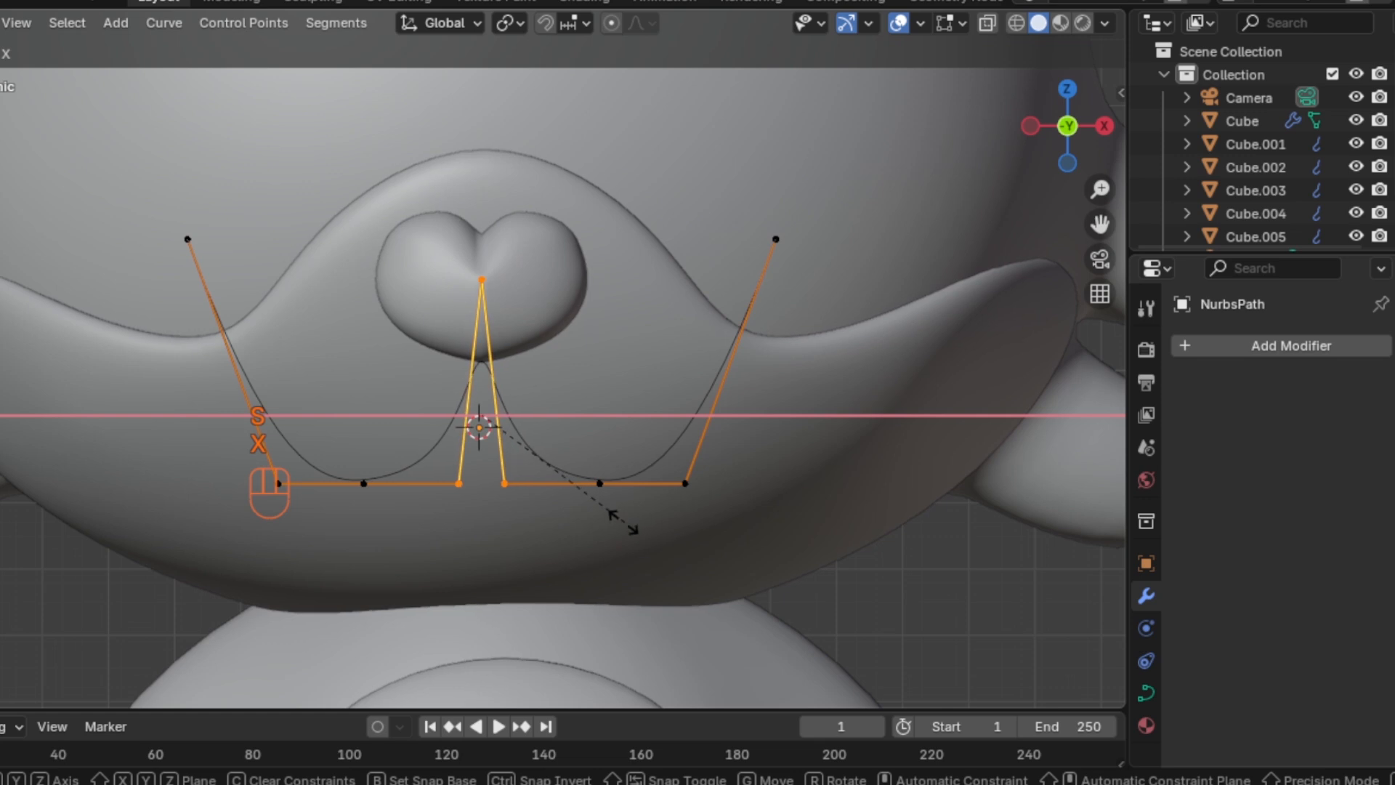
{"action": "left_click", "coordinate": [570, 500]}
Lower the two upper end points of the mouth curve along Z for shallower mouth corners
{"action": "left_click_drag", "start_coordinate": [718, 202], "coordinate": [823, 296]}
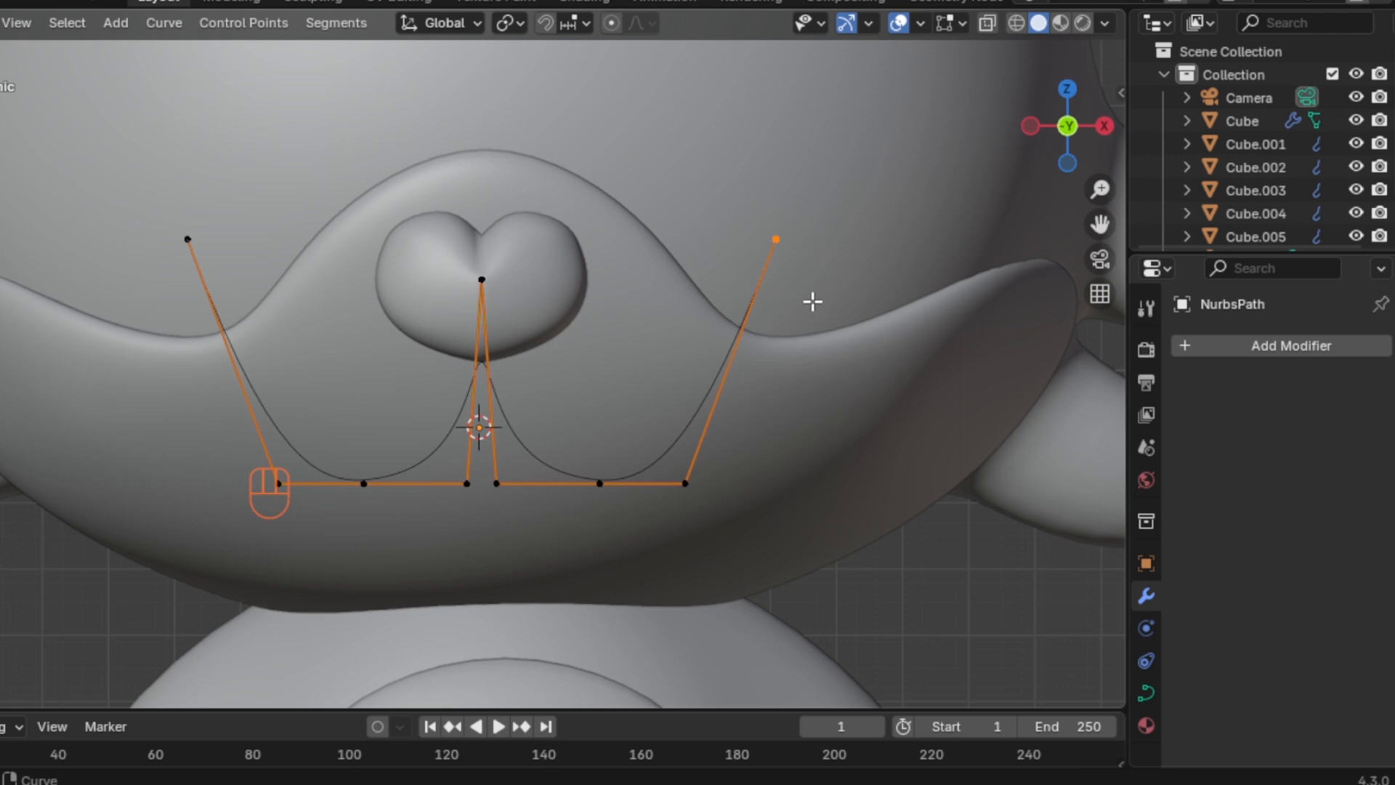
{"action": "left_click", "coordinate": [186, 231], "text": "shift"}
{"action": "key", "text": "g"}
{"action": "key", "text": "z"}
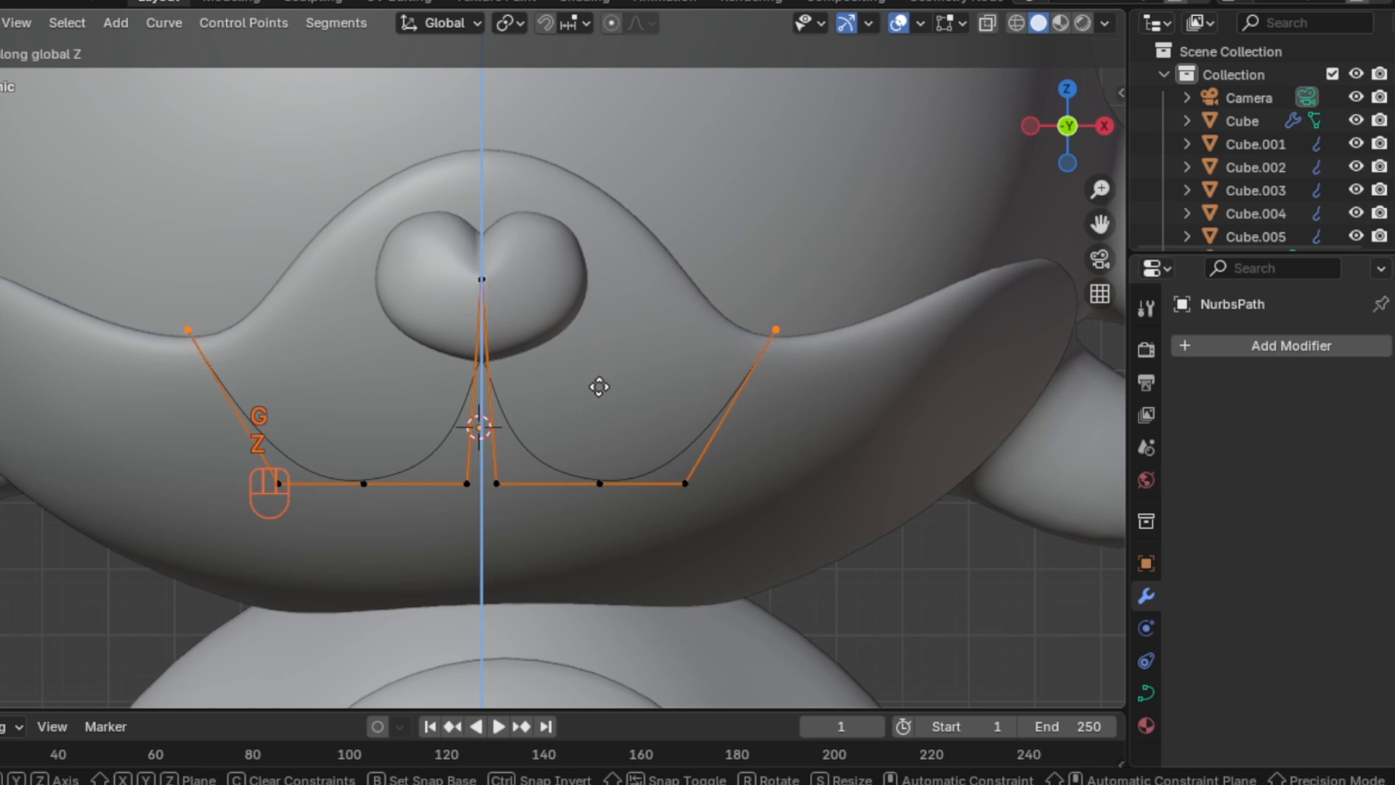
{"action": "left_click", "coordinate": [602, 376]}
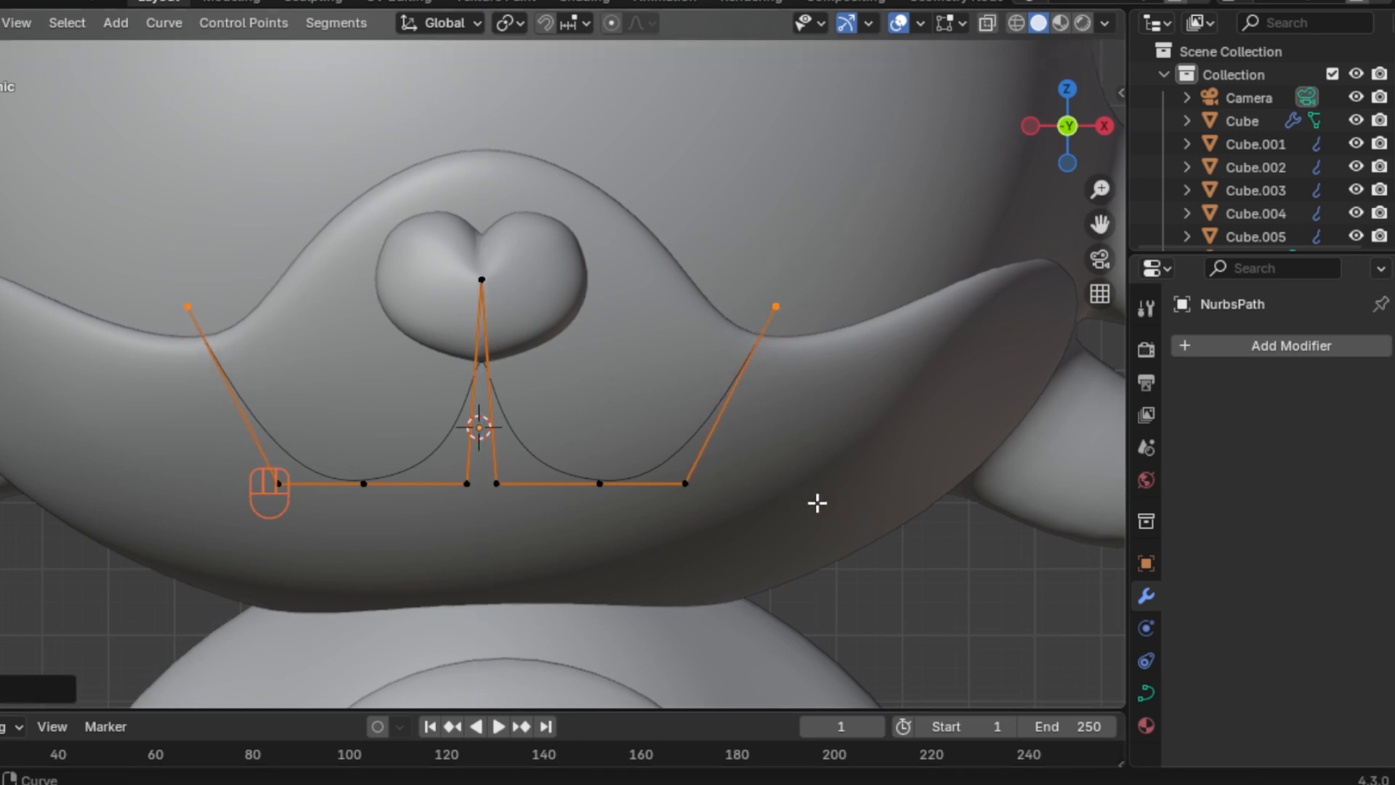
Scale all control points of the mouth curve down uniformly to about 0.8
{"action": "key", "text": "a"}
{"action": "key", "text": "s"}
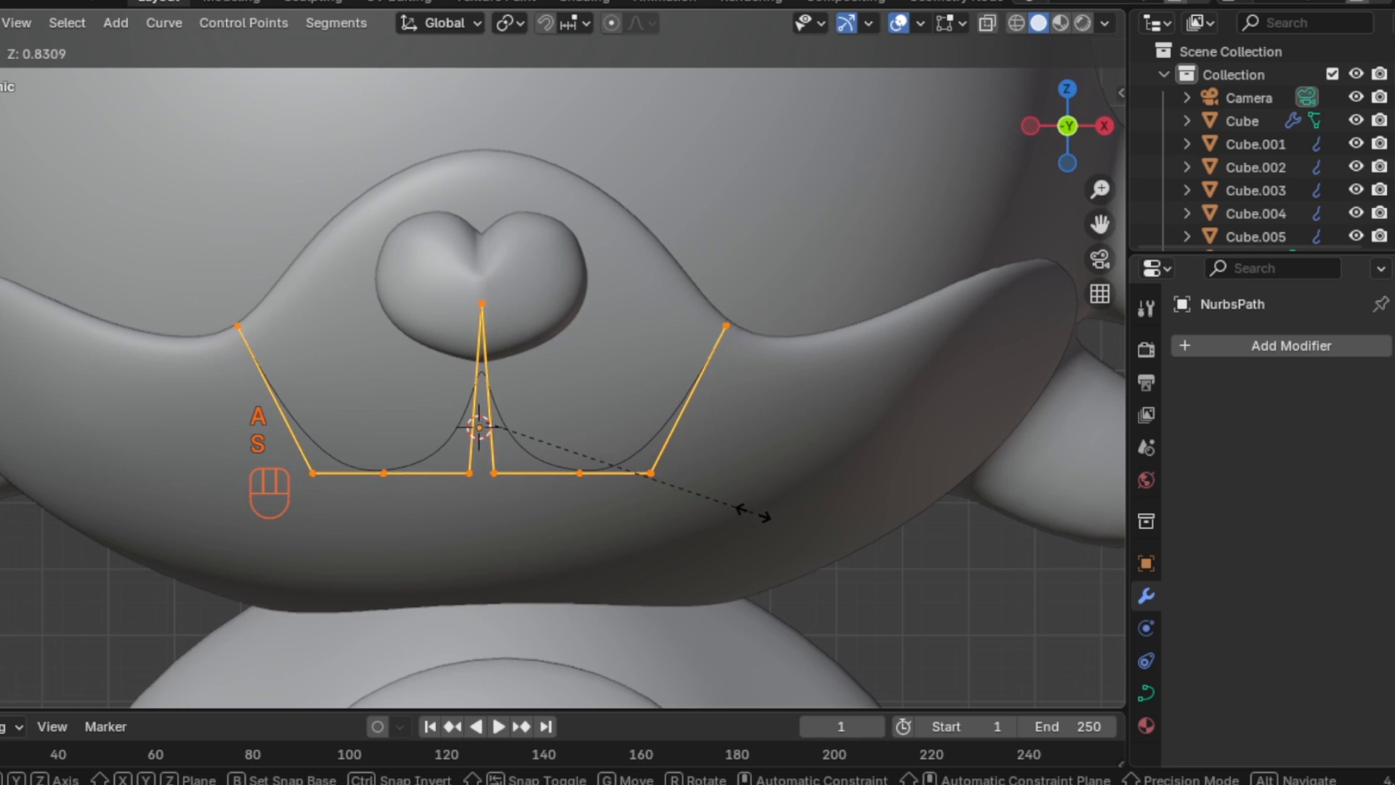
{"action": "left_click", "coordinate": [737, 514]}
Raise the top centre control point along Z so the mouth's peak reaches up to the nose
{"action": "left_click_drag", "start_coordinate": [439, 281], "coordinate": [550, 390]}
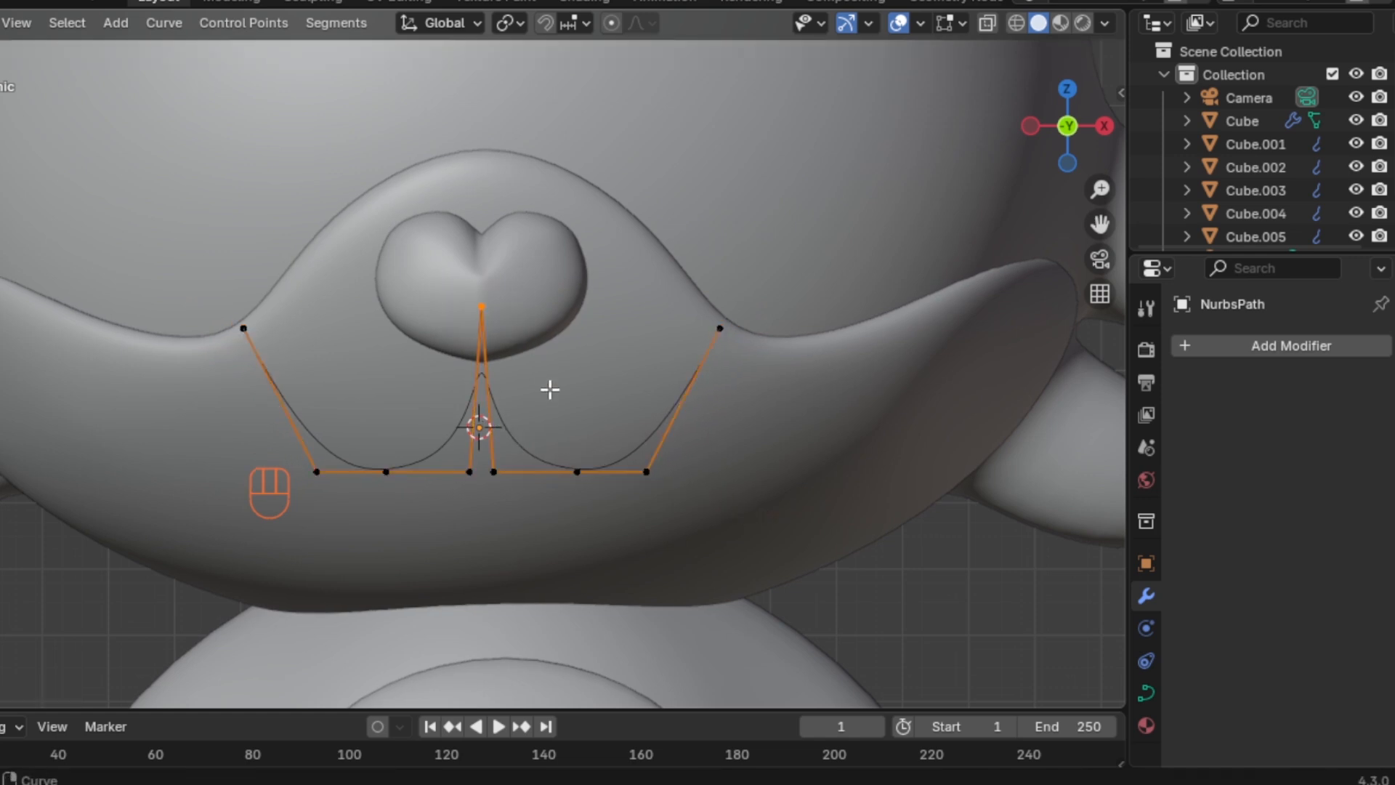
{"action": "key", "text": "g"}
{"action": "key", "text": "z"}
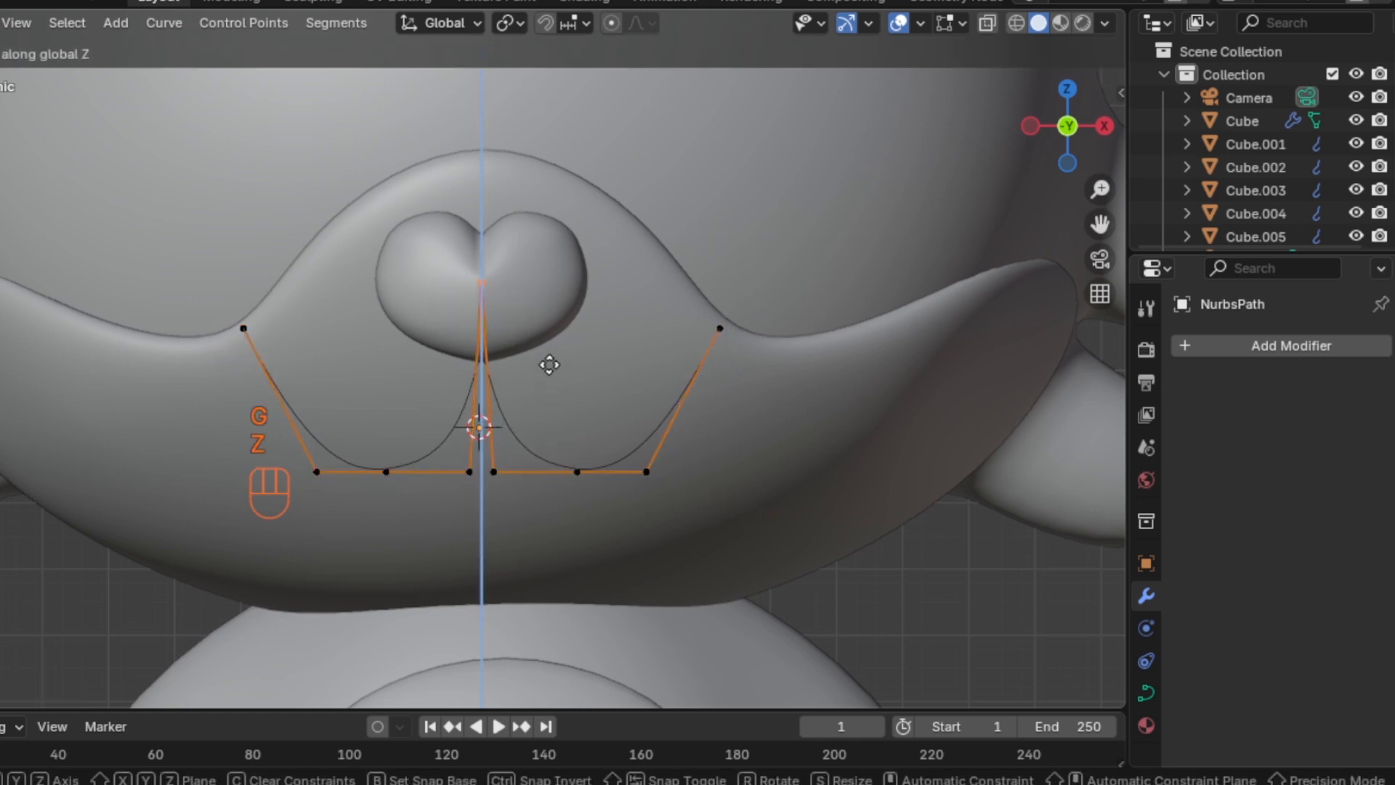
{"action": "left_click", "coordinate": [549, 359]}
Scale the entire mouth curve down slightly more and return to Object Mode
{"action": "key", "text": "s"}
{"action": "right_click", "coordinate": [727, 468]}
{"action": "key", "text": "a"}
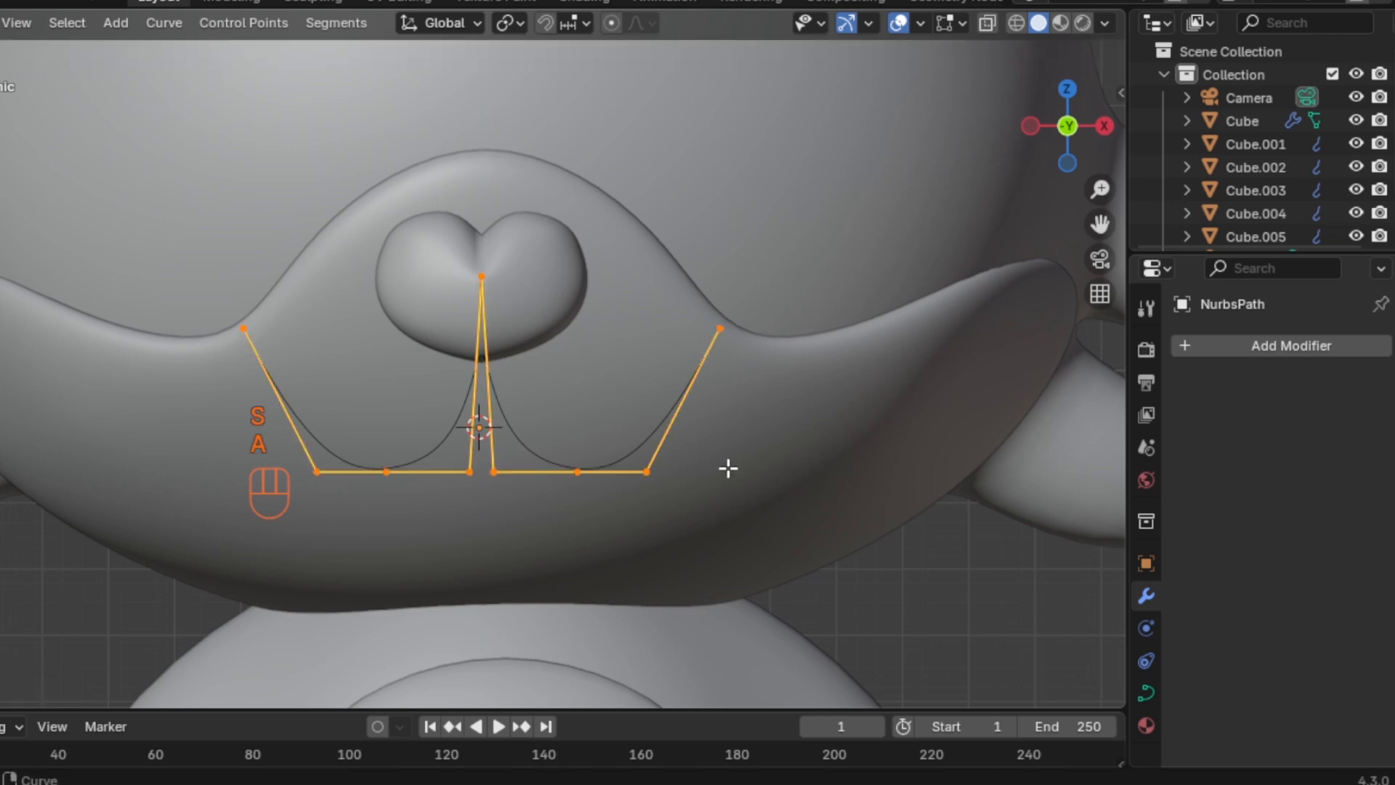
{"action": "key", "text": "s"}
{"action": "left_click", "coordinate": [707, 462]}
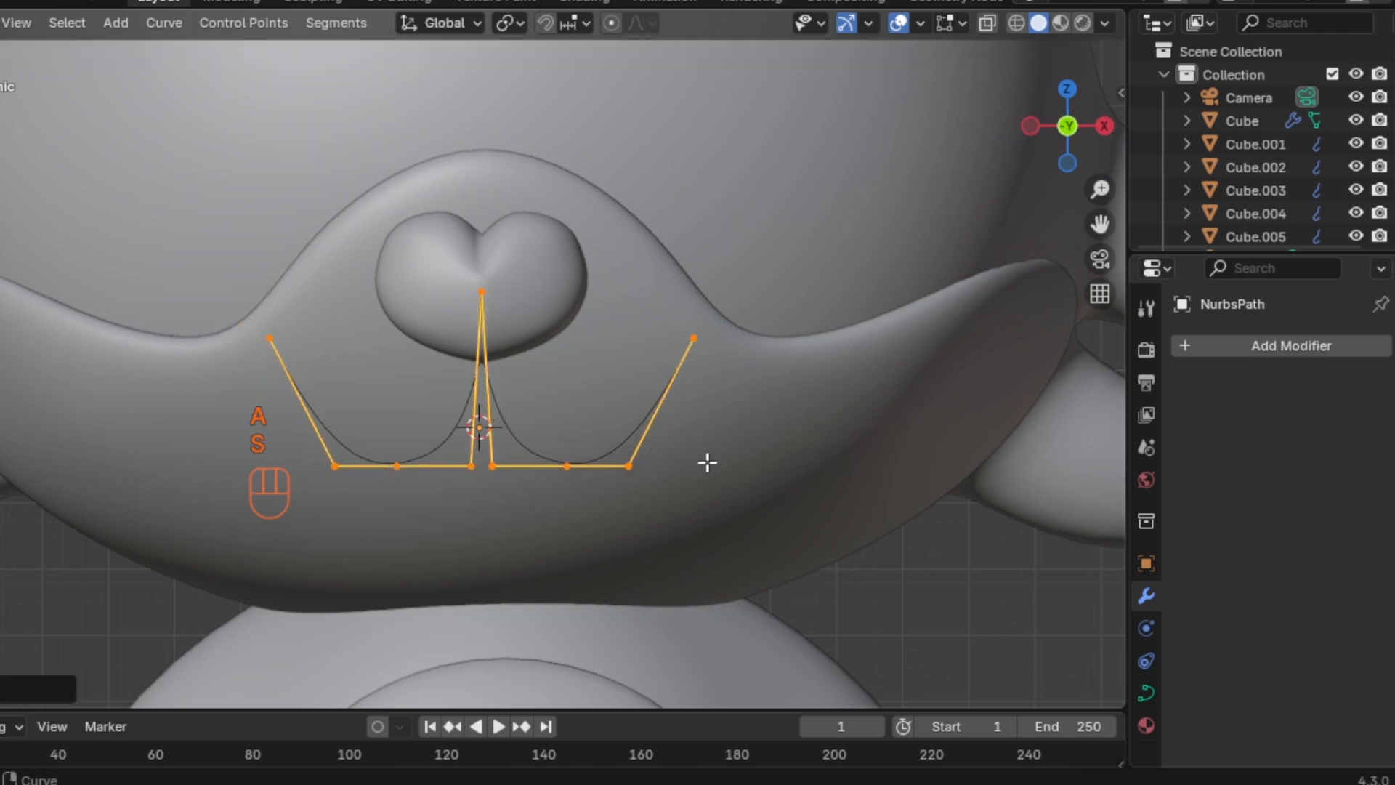
{"action": "key", "text": "Tab"}
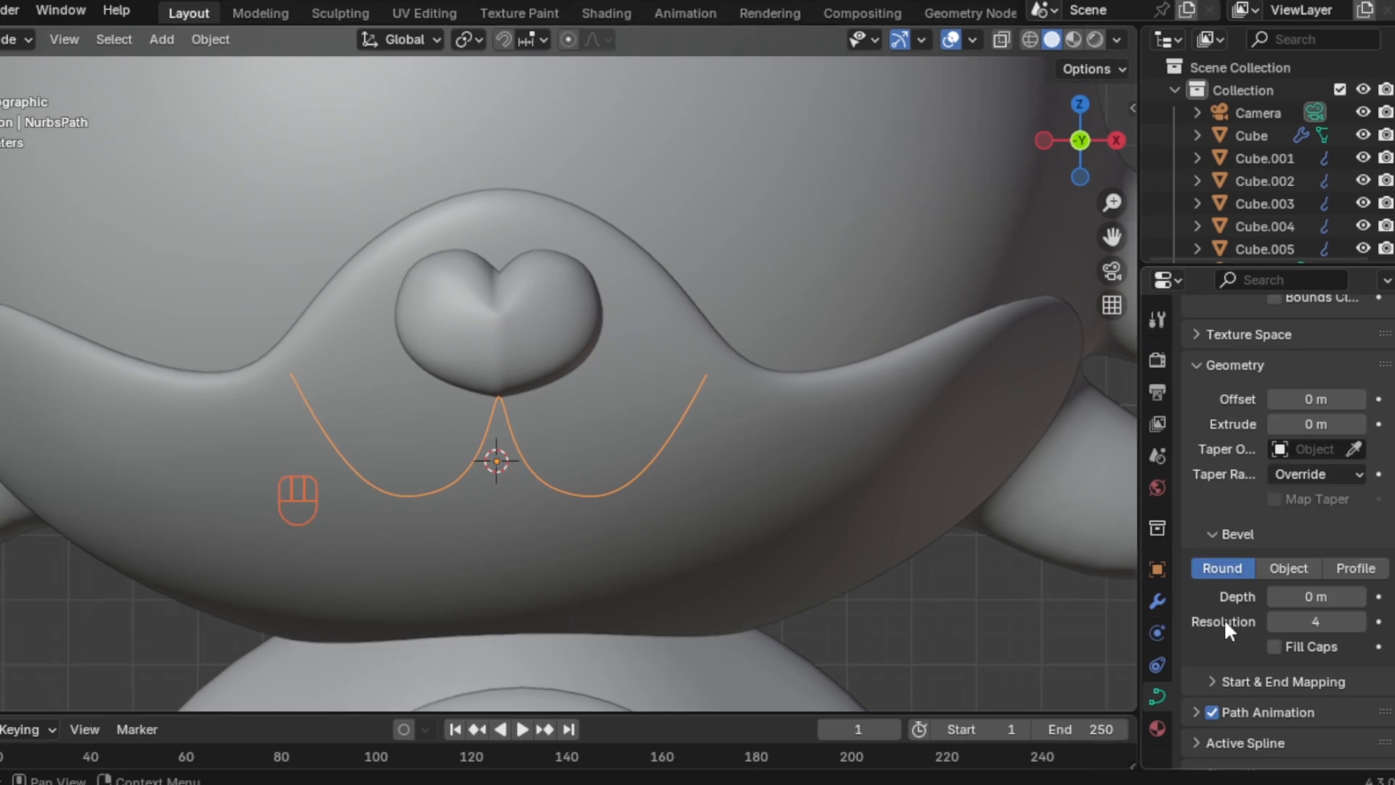
Give the mouth curve a round bevel with a depth of 0.01 m and fill its end caps
{"action": "scroll", "coordinate": [1210, 639], "scroll_direction": "down", "scroll_amount": 2}
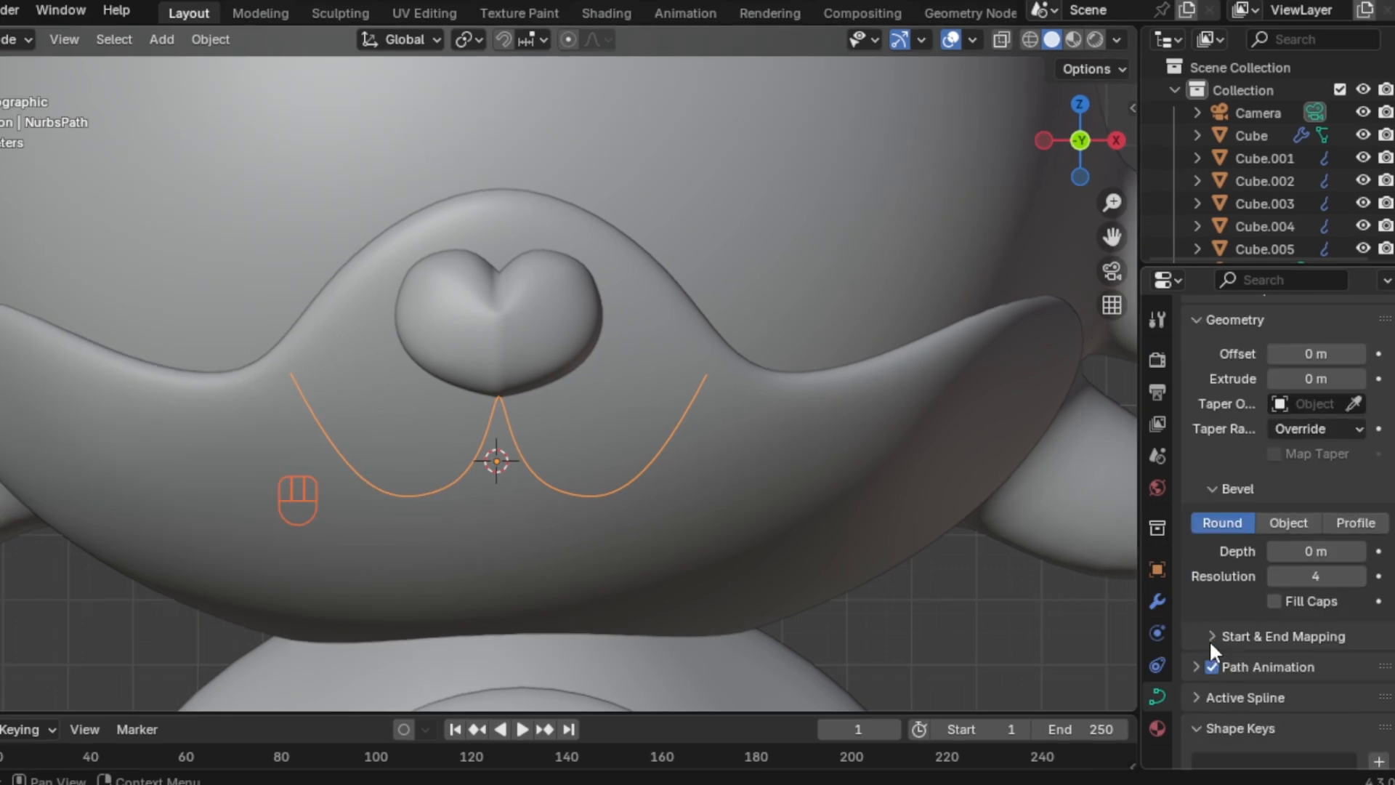
{"action": "mouse_move", "coordinate": [1305, 554]}
{"action": "left_mouse_down"}
{"action": "mouse_move", "coordinate": [1337, 554]}
{"action": "mouse_move", "coordinate": [1316, 554]}
{"action": "left_mouse_up"}
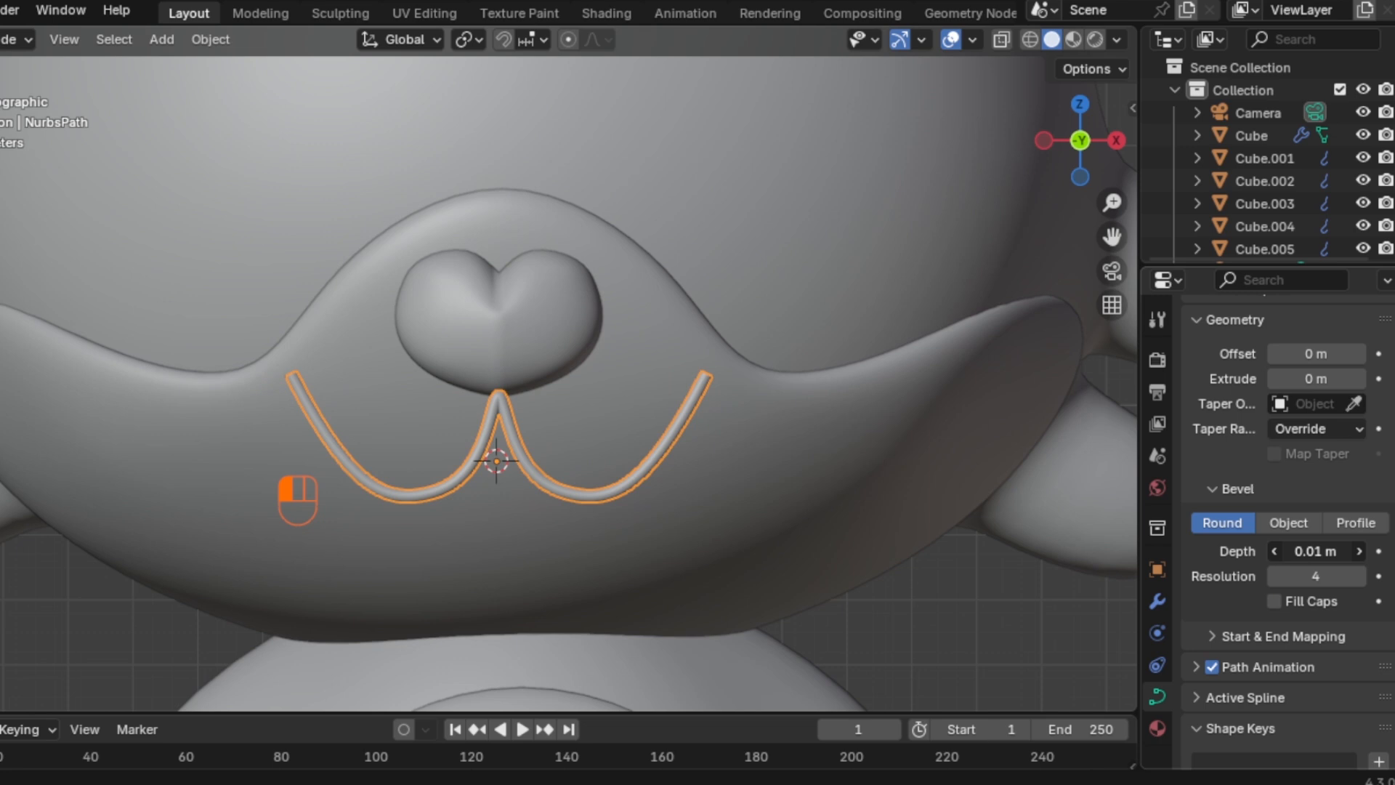
{"action": "left_click", "coordinate": [909, 628]}
{"action": "left_click", "coordinate": [675, 423]}
{"action": "left_click", "coordinate": [1276, 602]}
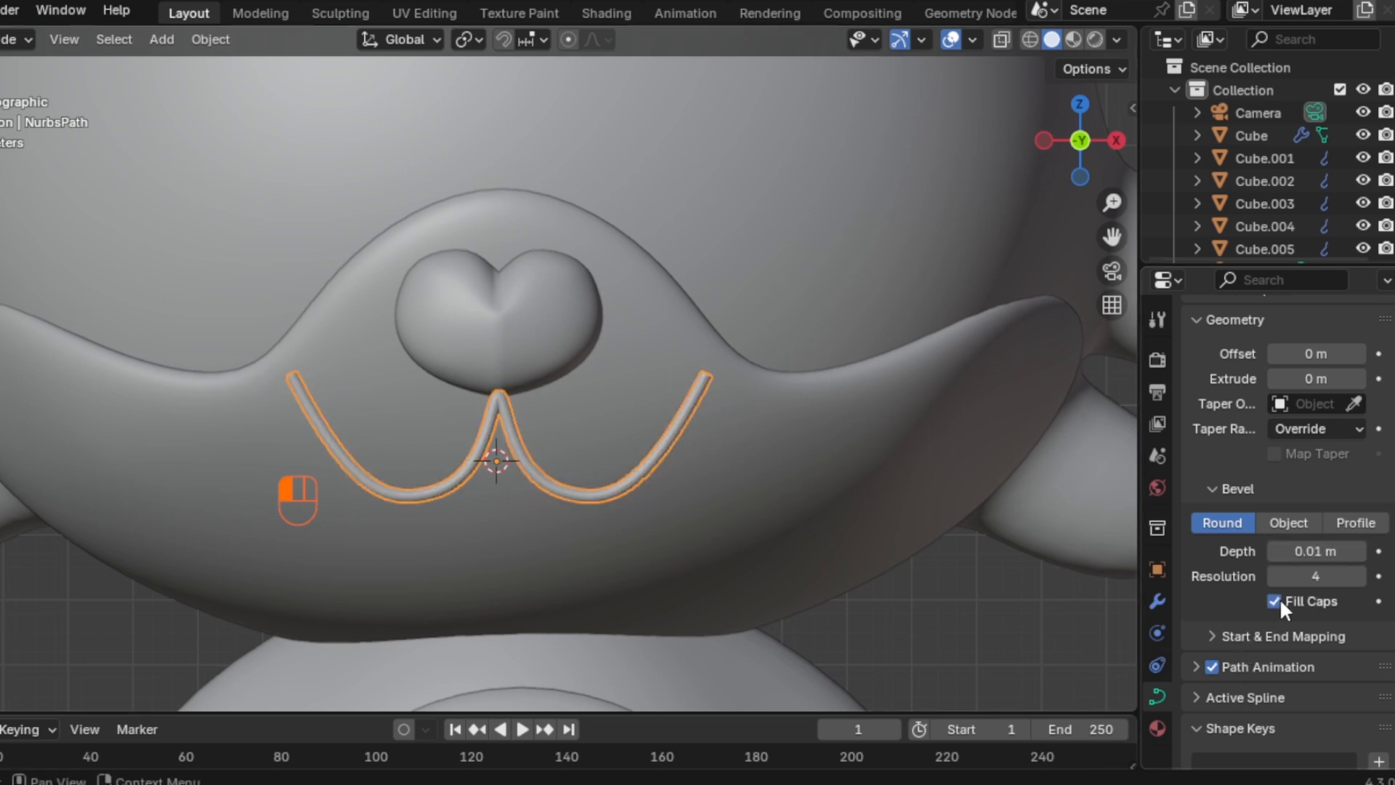
{"action": "left_click", "coordinate": [1006, 602]}
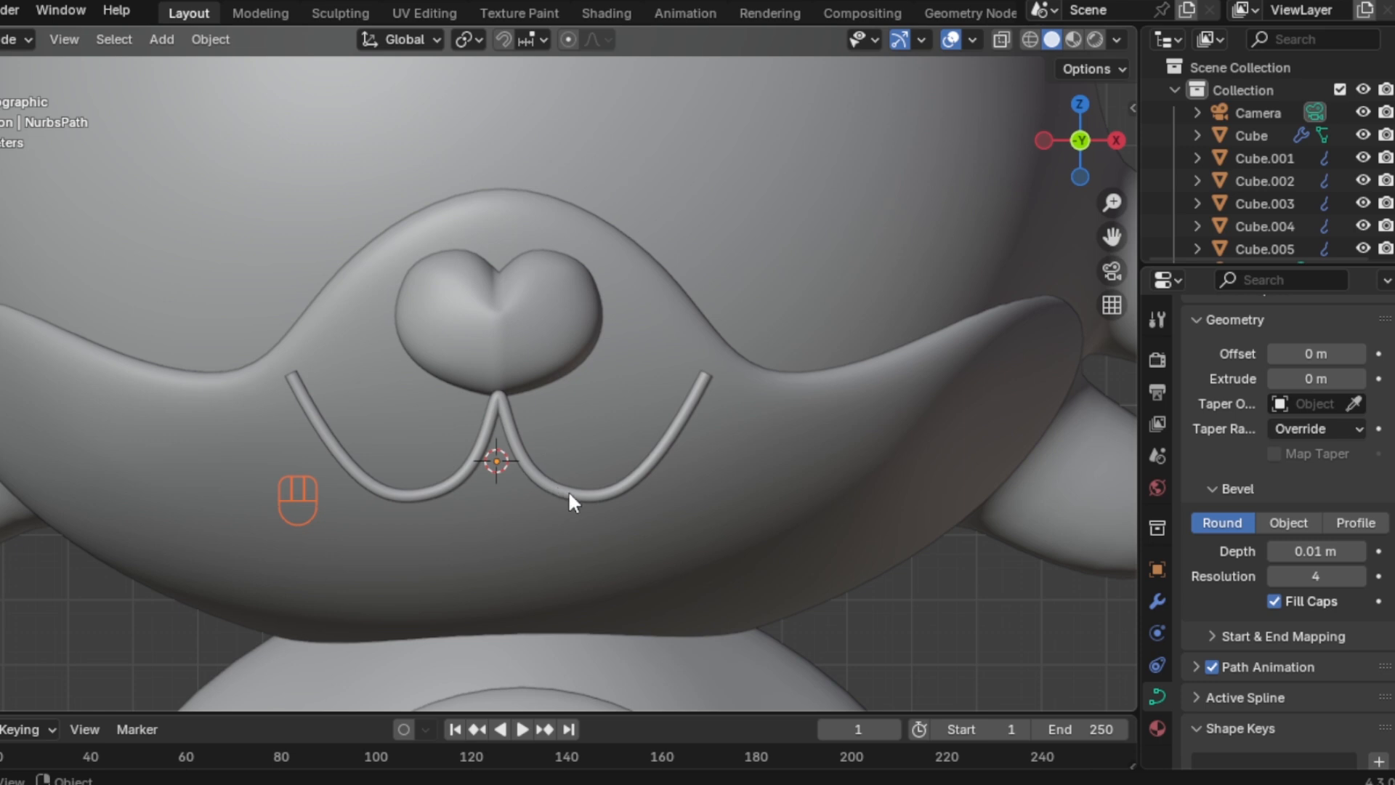
Reset the 3D cursor to the world origin
{"action": "scroll", "coordinate": [654, 516], "scroll_direction": "down", "scroll_amount": 6}
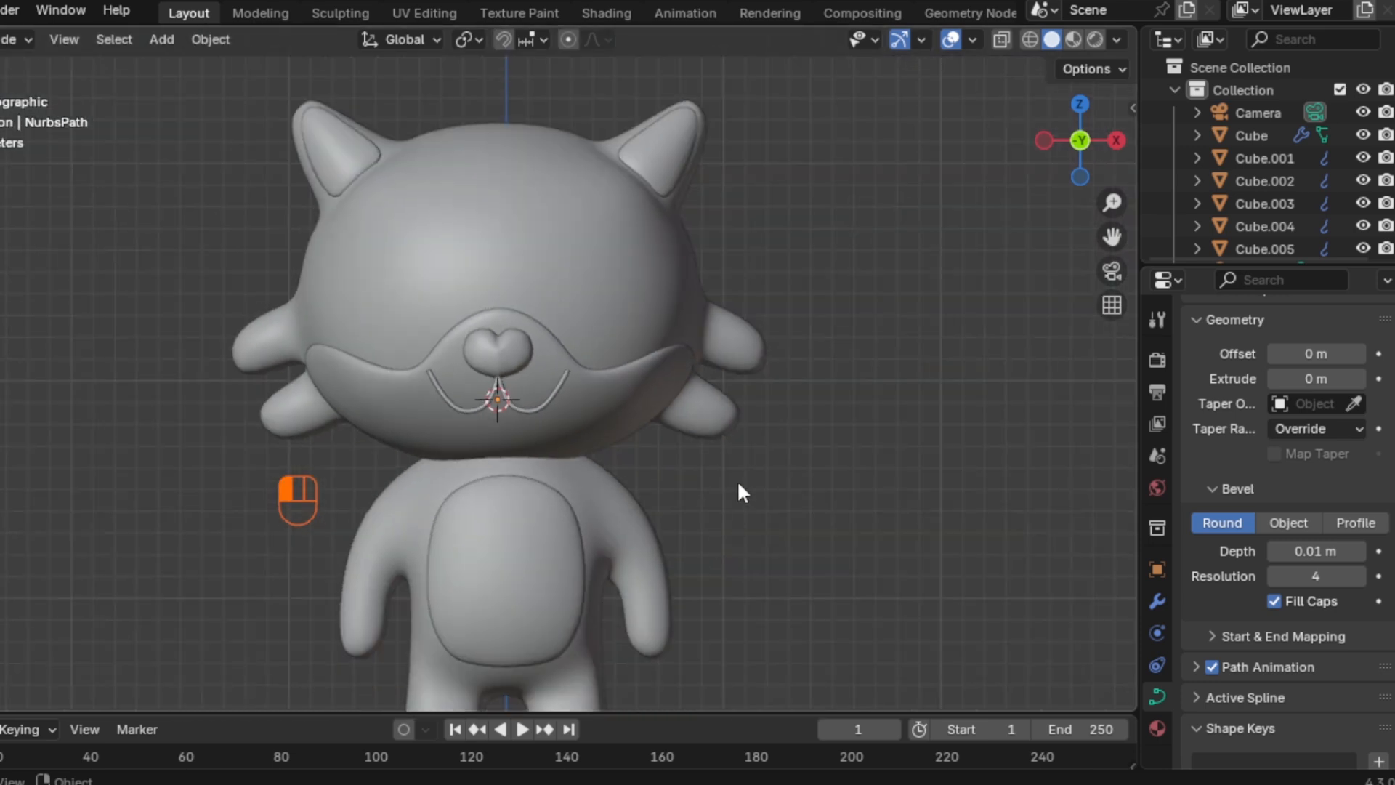
{"action": "mouse_move", "coordinate": [716, 456]}
{"action": "middle_mouse_down", "text": "shift"}
{"action": "mouse_move", "coordinate": [740, 422]}
{"action": "mouse_move", "coordinate": [706, 432]}
{"action": "middle_mouse_up", "text": "shift"}
{"action": "scroll", "coordinate": [720, 429], "scroll_direction": "down", "scroll_amount": 1}
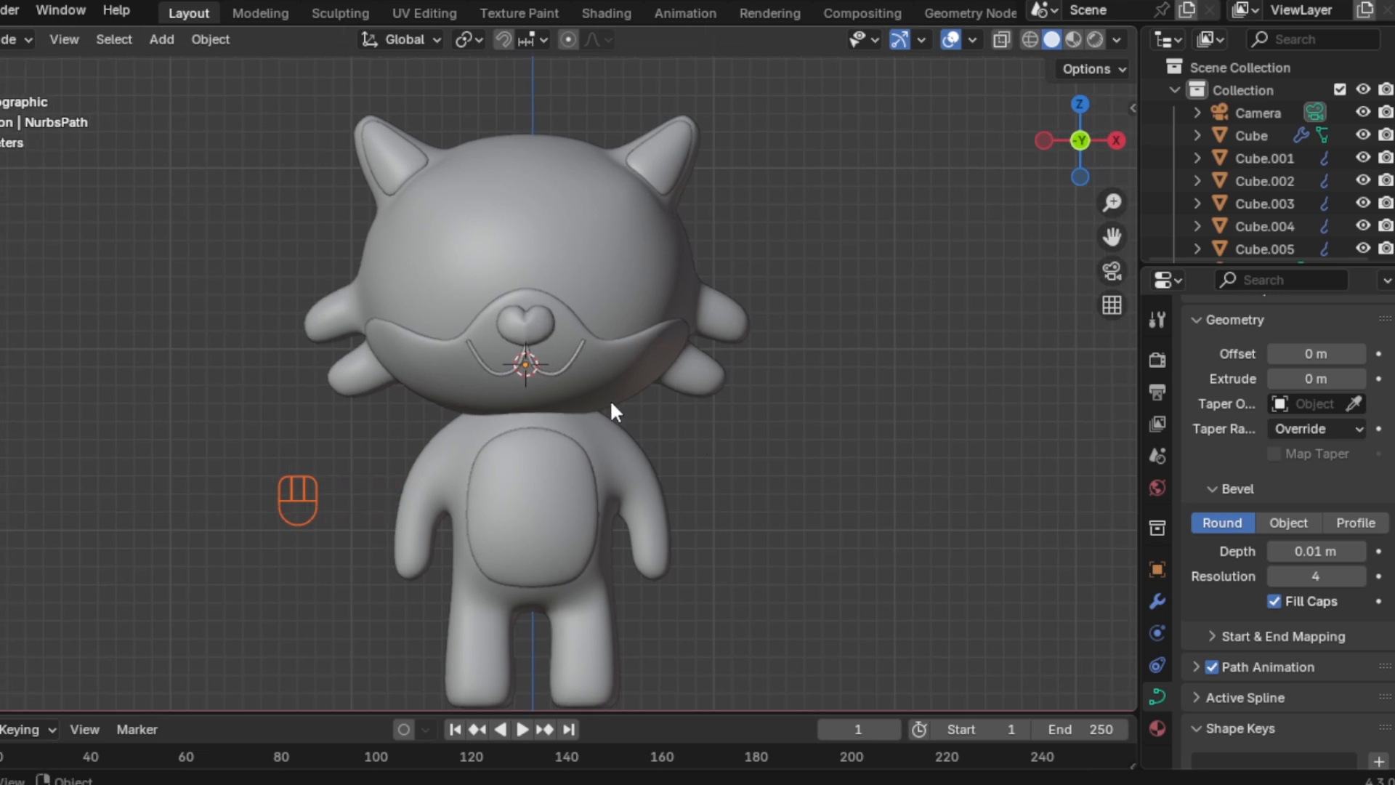
{"action": "key", "text": "shift+s"}
{"action": "left_click", "coordinate": [456, 473]}
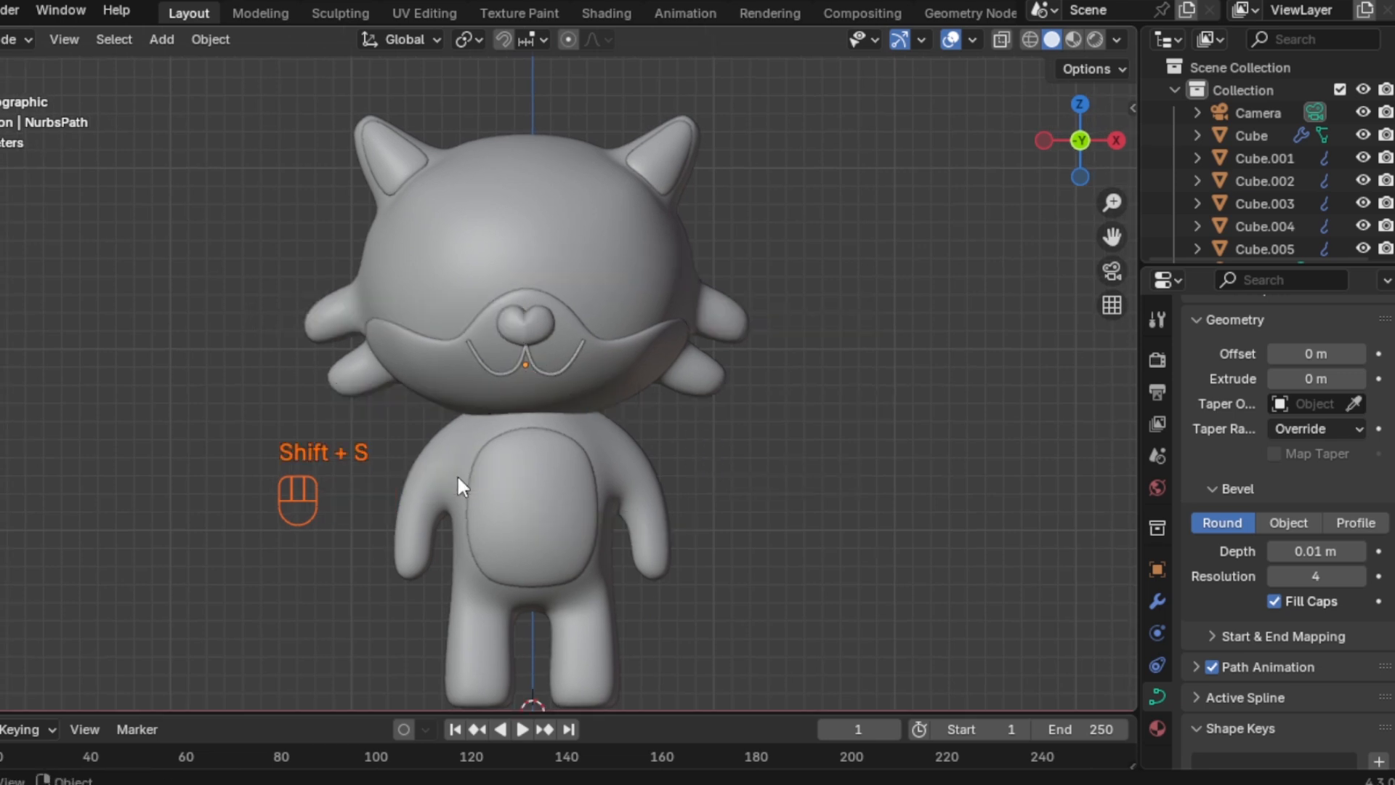
Place the 3D cursor at the eye position on the +X side of the face and add a cube mesh there
{"action": "left_click", "coordinate": [552, 446]}
{"action": "scroll", "coordinate": [607, 336], "scroll_direction": "down", "scroll_amount": 2}
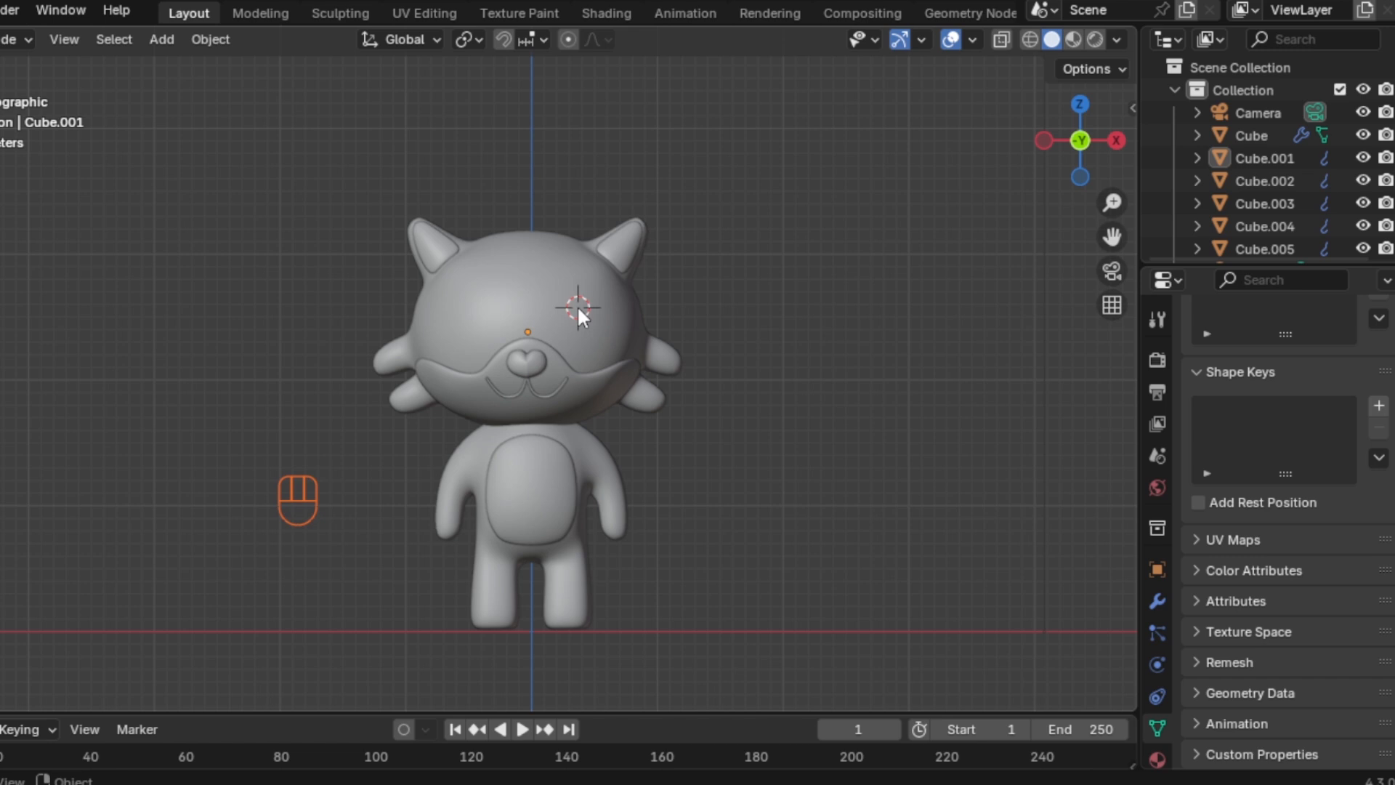
{"action": "key", "text": "shift+a"}
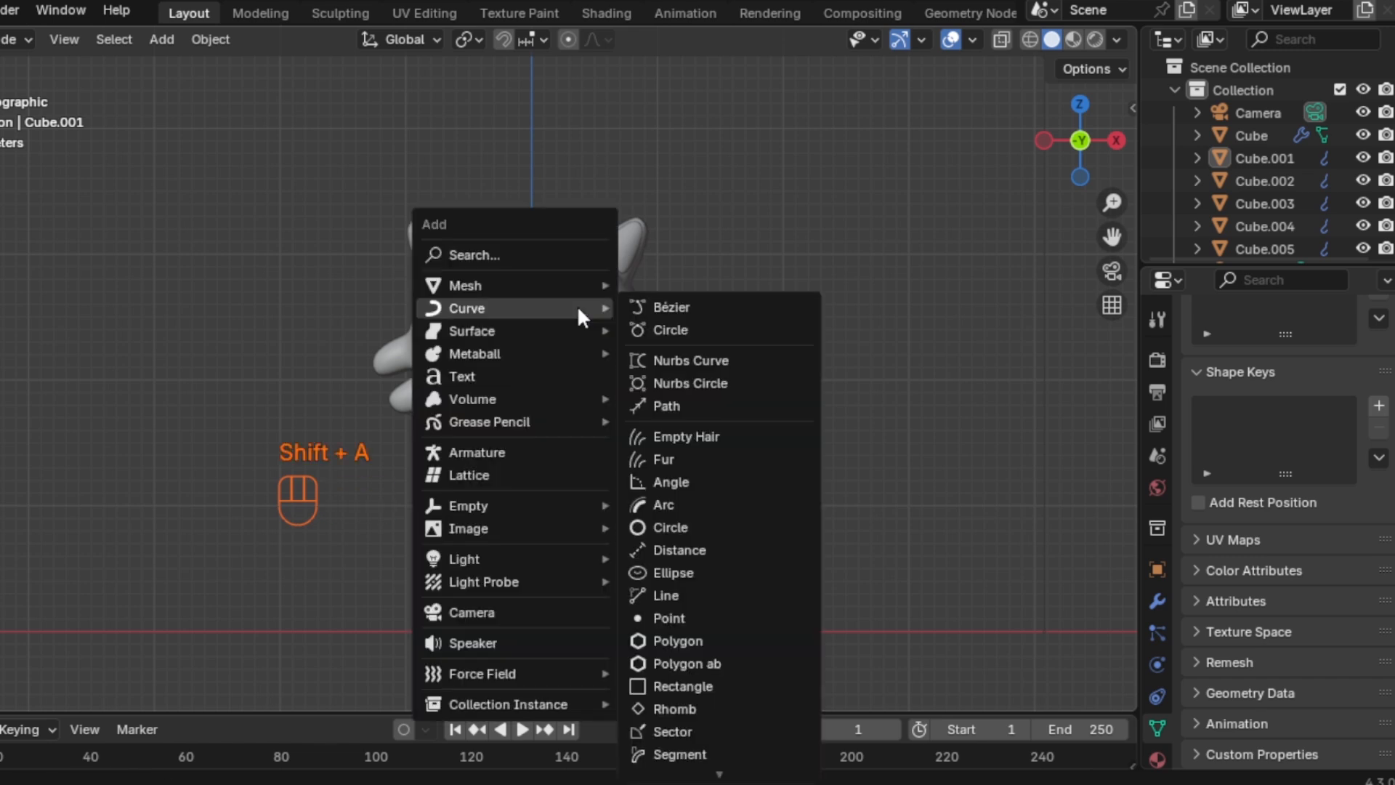
{"action": "mouse_move", "coordinate": [554, 281]}
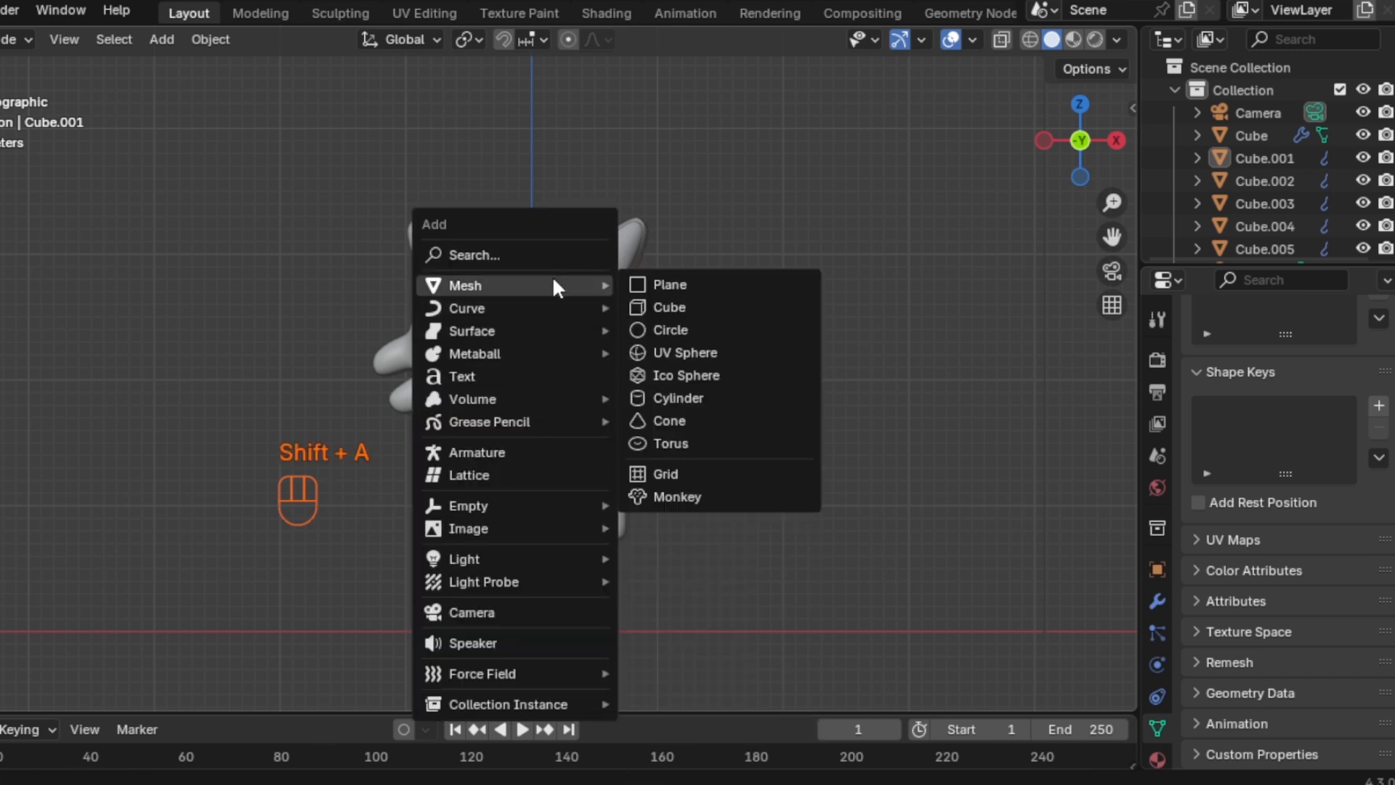
{"action": "left_click", "coordinate": [701, 305]}
Round the new cube with a level 2 subdivision and scale it down to eye size
{"action": "key", "text": "ctrl"}
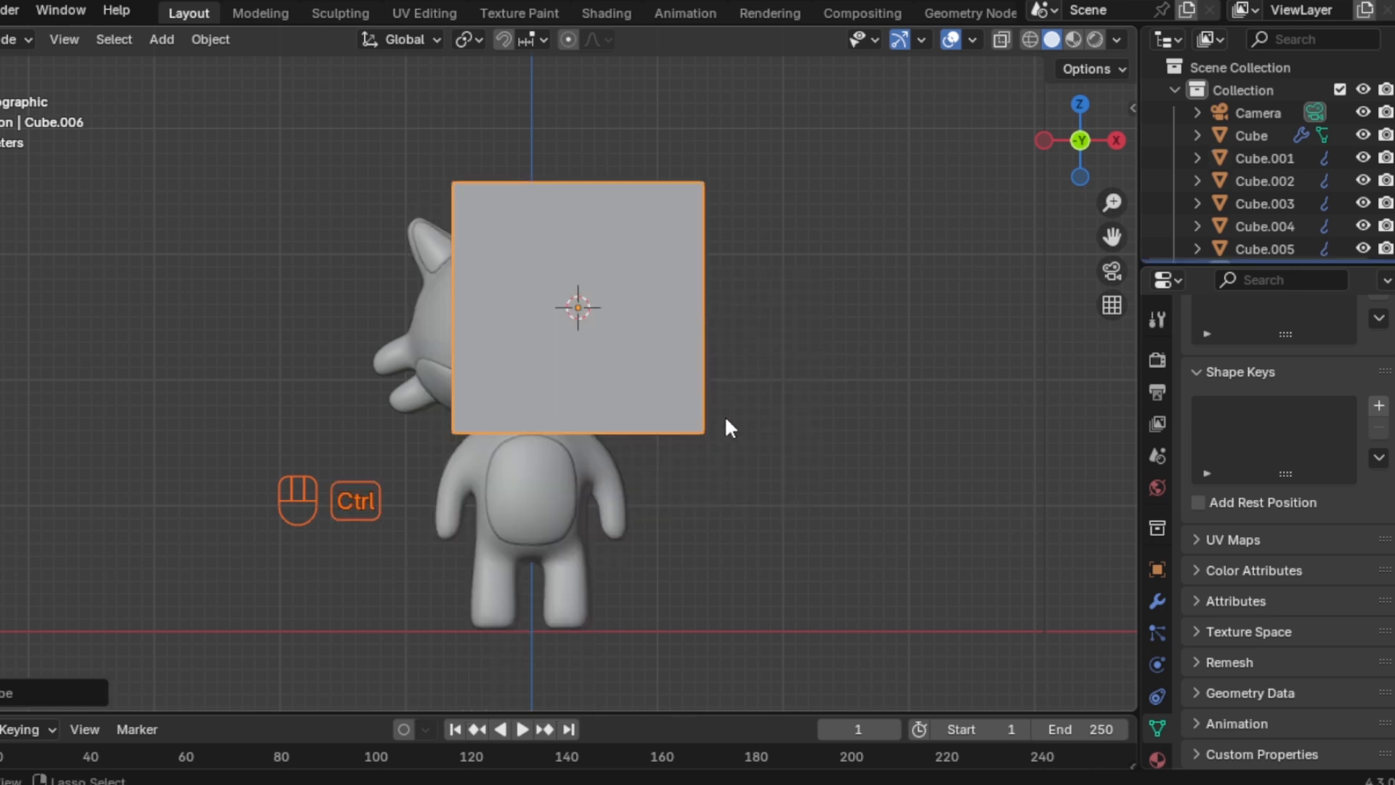
{"action": "key", "text": "ctrl+2"}
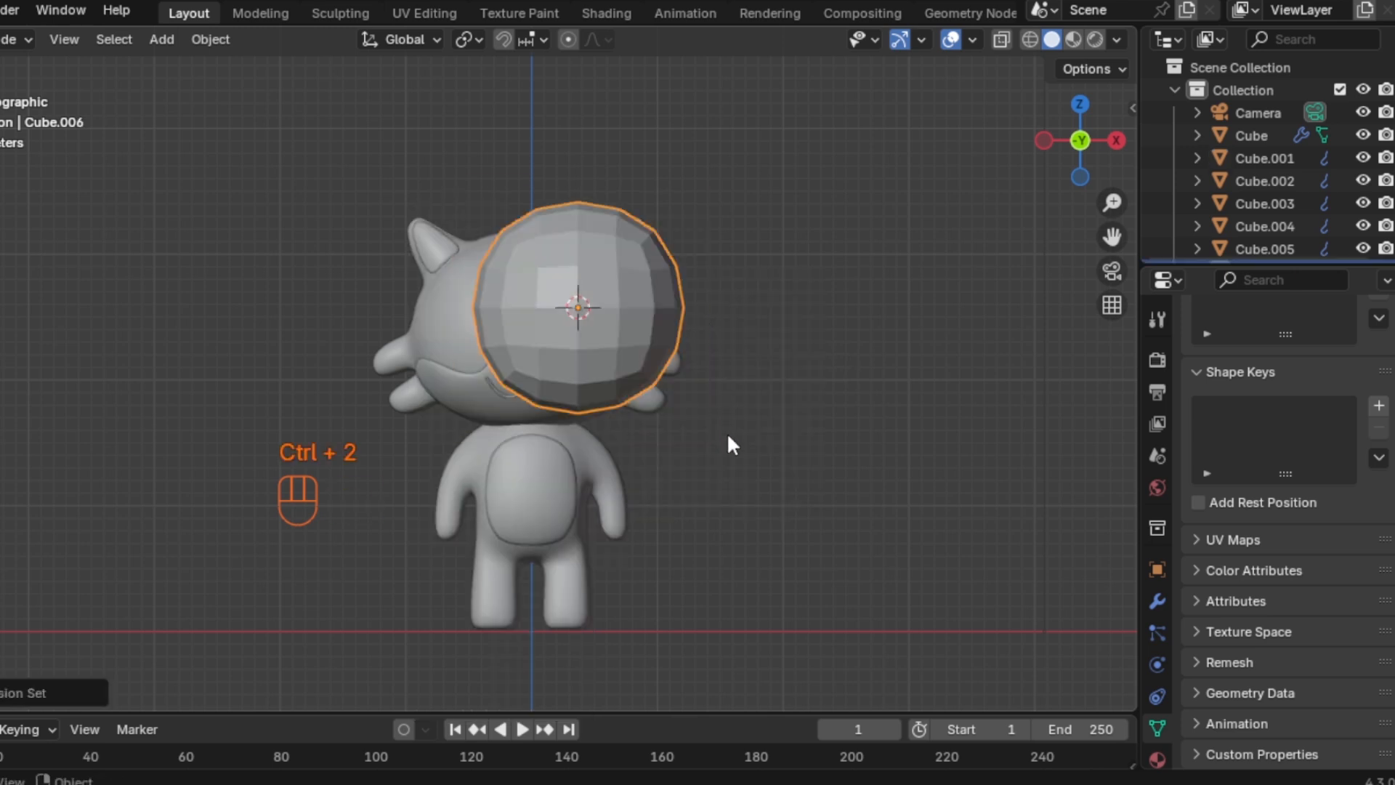
{"action": "key", "text": "s"}
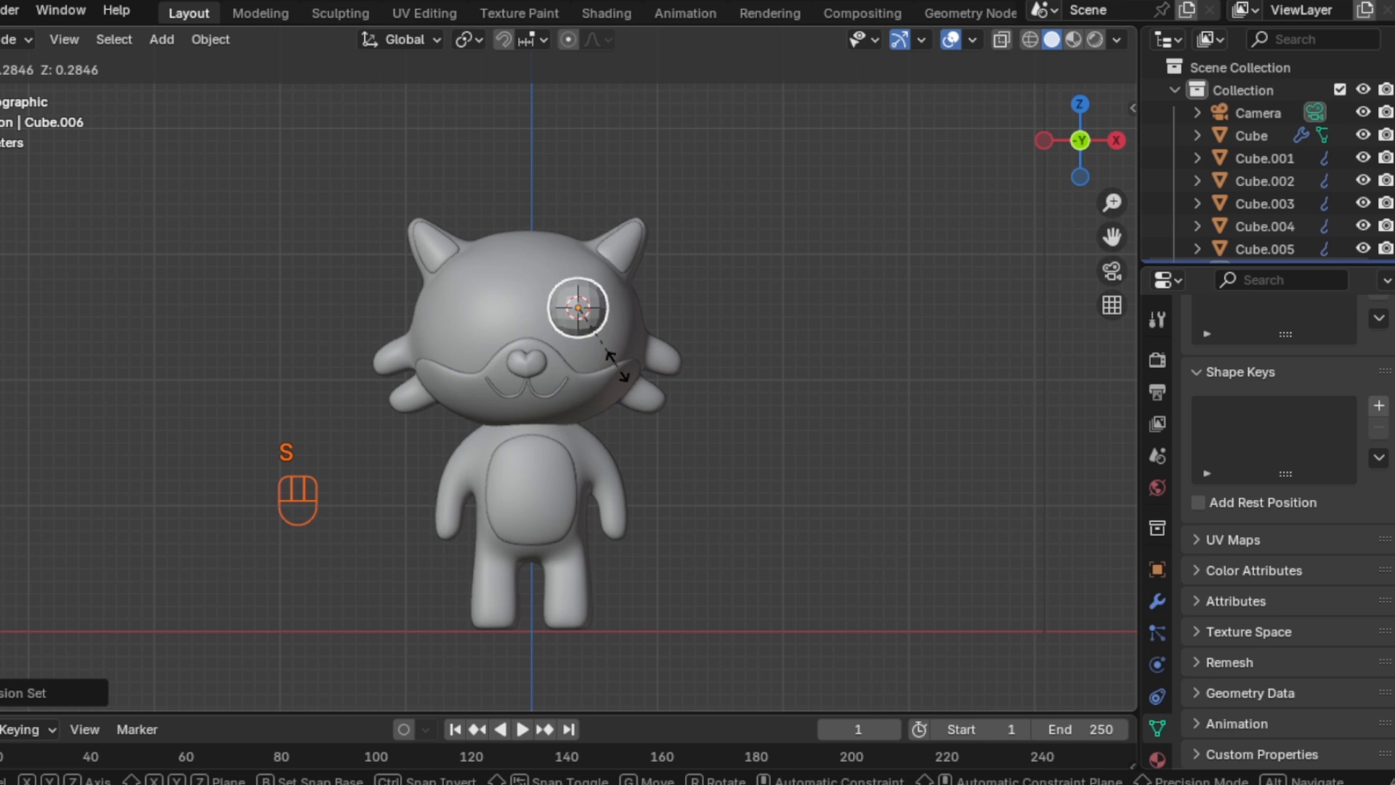
{"action": "left_click", "coordinate": [609, 355]}
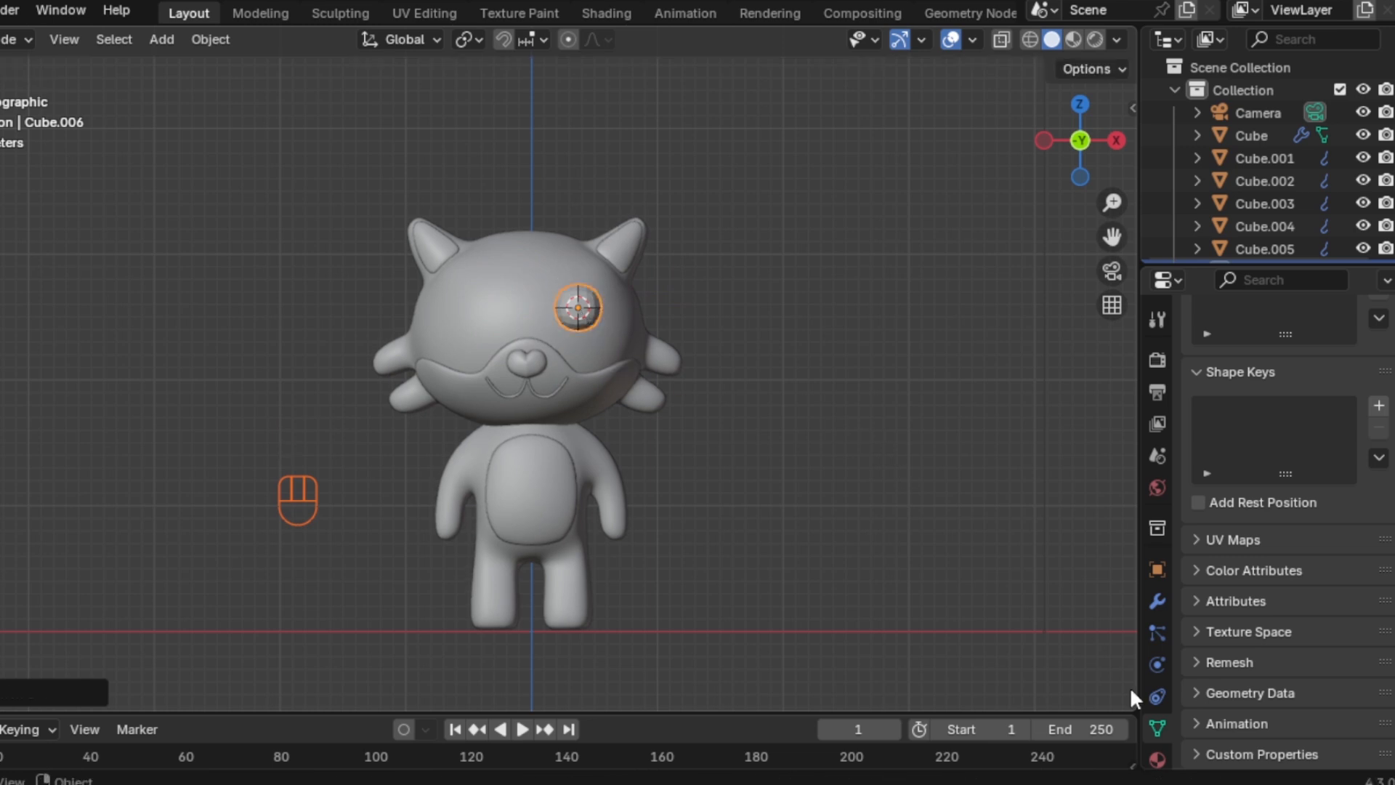
Apply the eye's Subdivision modifier and add a new Subdivision Surface modifier with 2 viewport levels
{"action": "left_click", "coordinate": [1155, 601]}
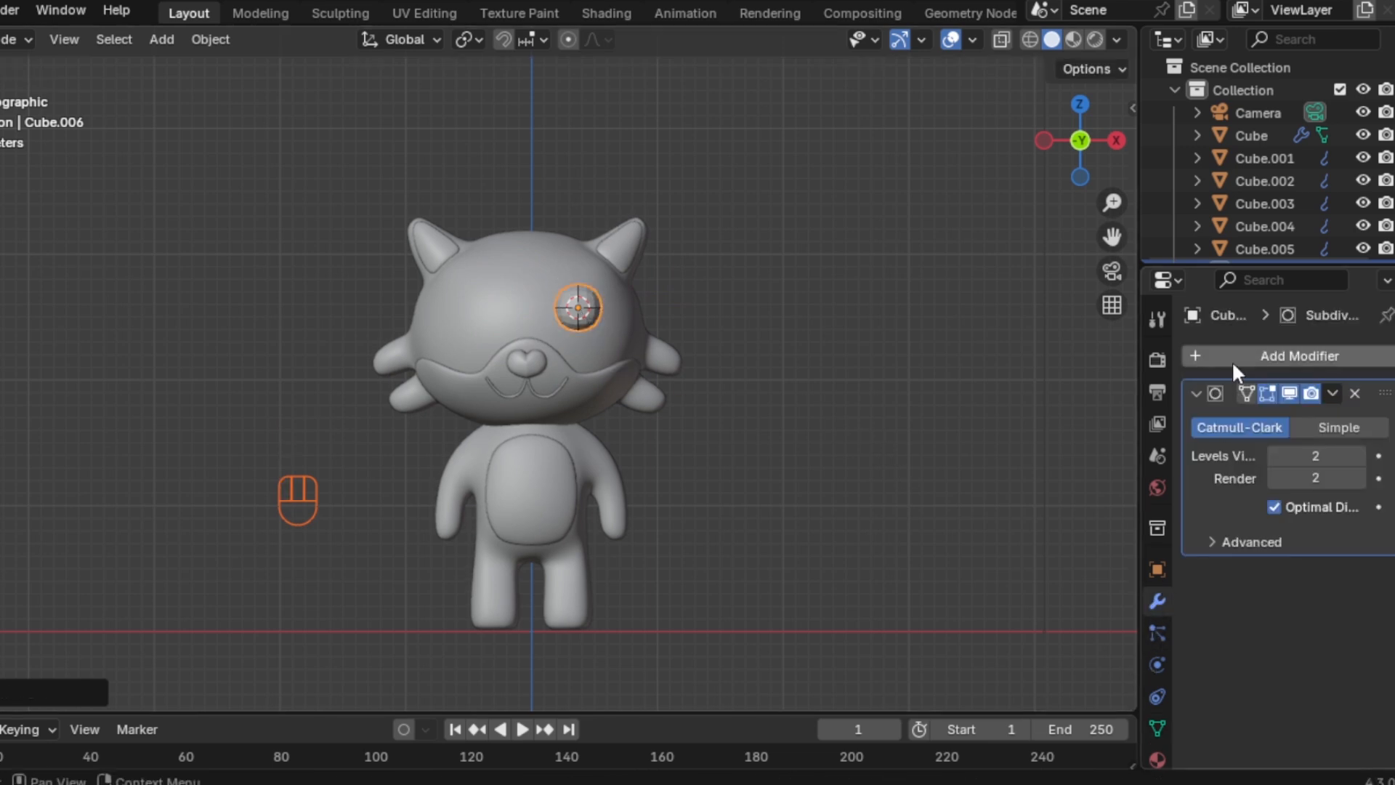
{"action": "key", "text": "ctrl+a"}
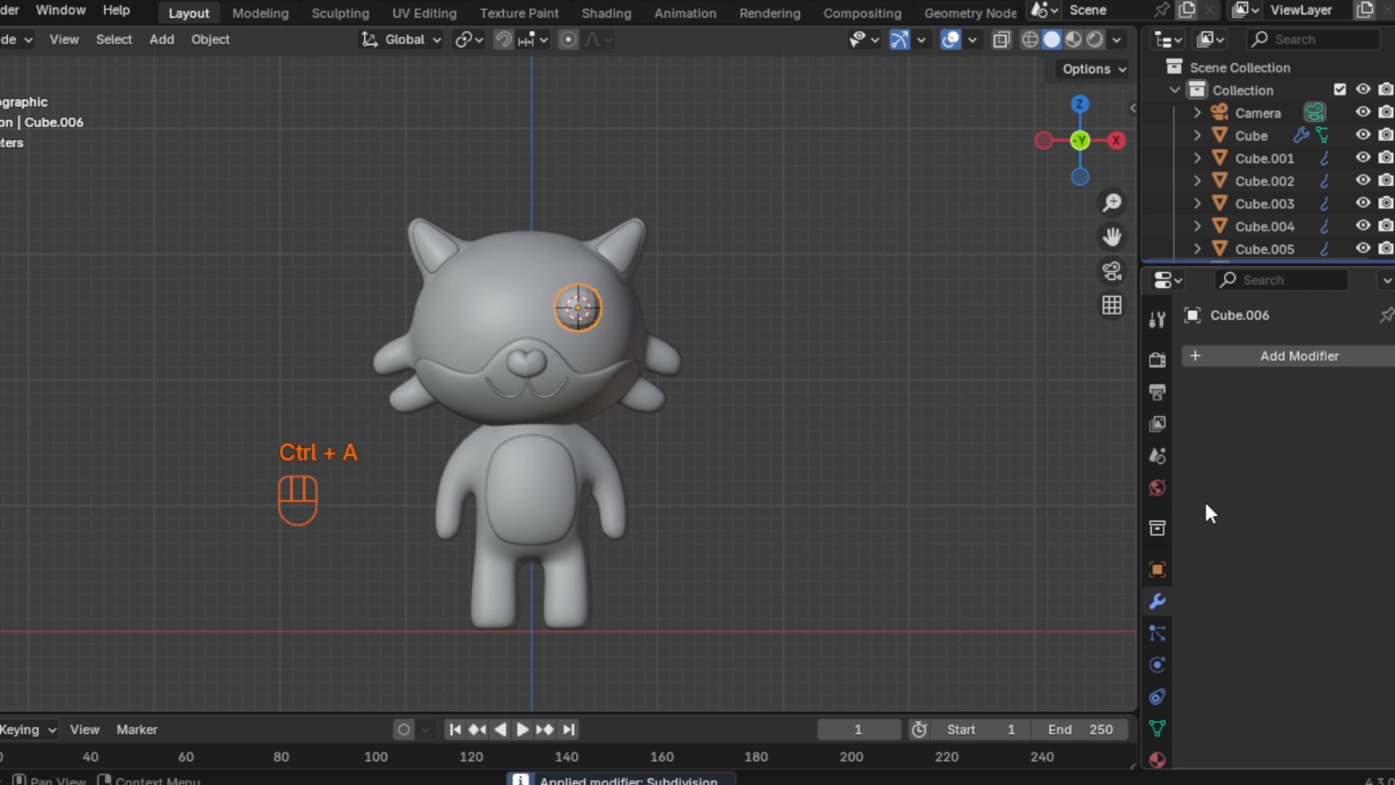
{"action": "left_click", "coordinate": [1203, 354]}
{"action": "mouse_move", "coordinate": [1204, 354]}
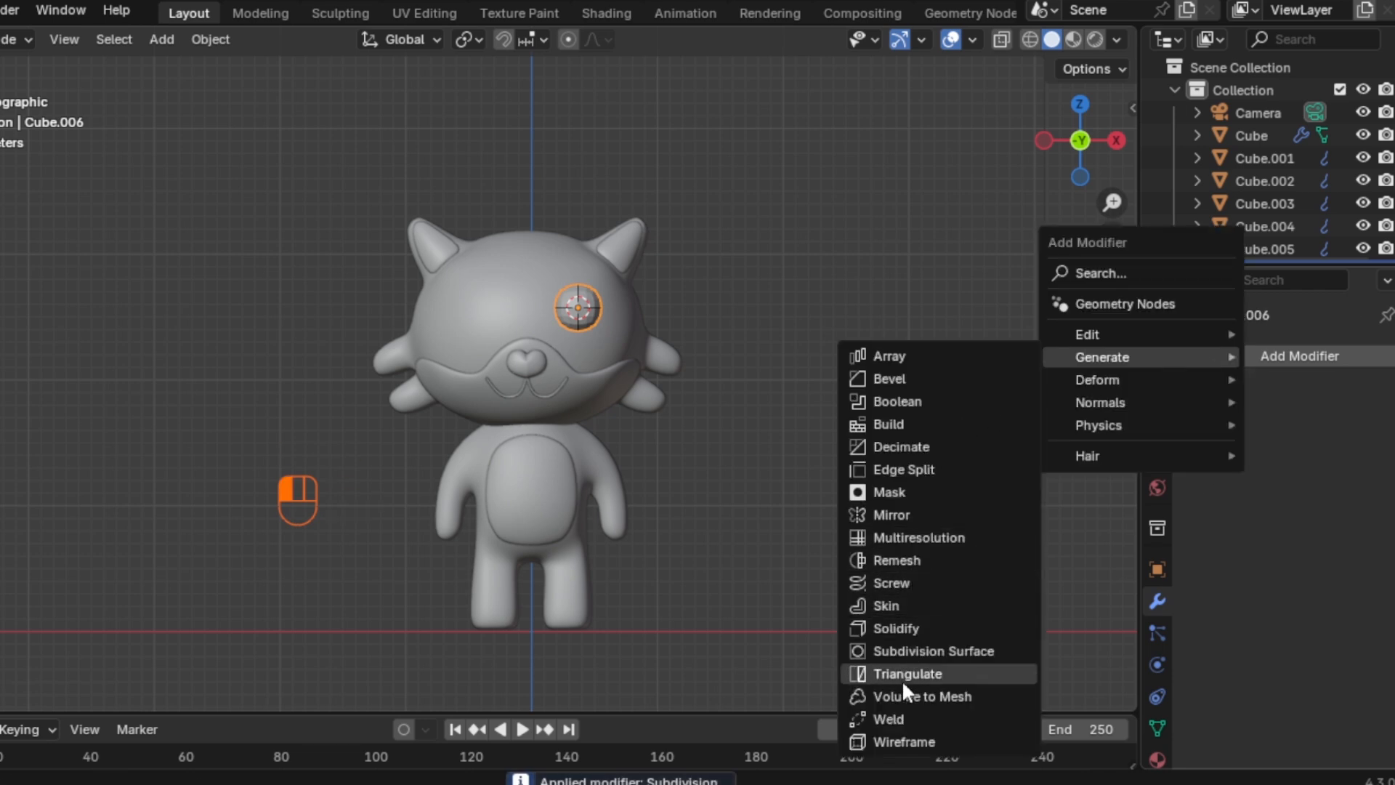
{"action": "left_click", "coordinate": [904, 652]}
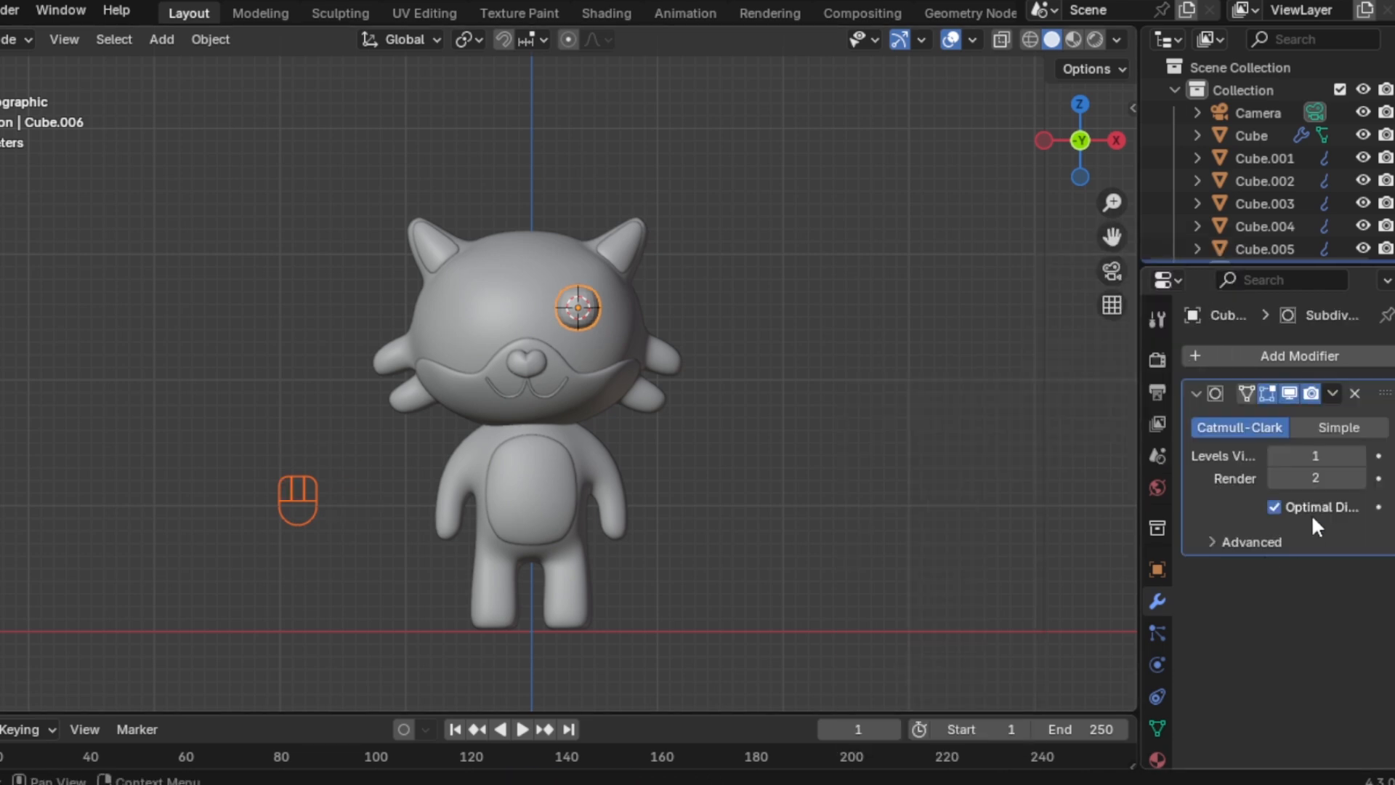
{"action": "left_click", "coordinate": [1360, 453]}
Shade the eye smooth and flatten it slightly along the Z axis
{"action": "right_click", "coordinate": [594, 299]}
{"action": "left_click", "coordinate": [595, 299]}
{"action": "right_click", "coordinate": [535, 356]}
{"action": "left_click", "coordinate": [534, 360]}
{"action": "right_click", "coordinate": [534, 360]}
{"action": "left_click", "coordinate": [534, 347]}
{"action": "left_click", "coordinate": [687, 465]}
{"action": "key", "text": "s"}
{"action": "key", "text": "z"}
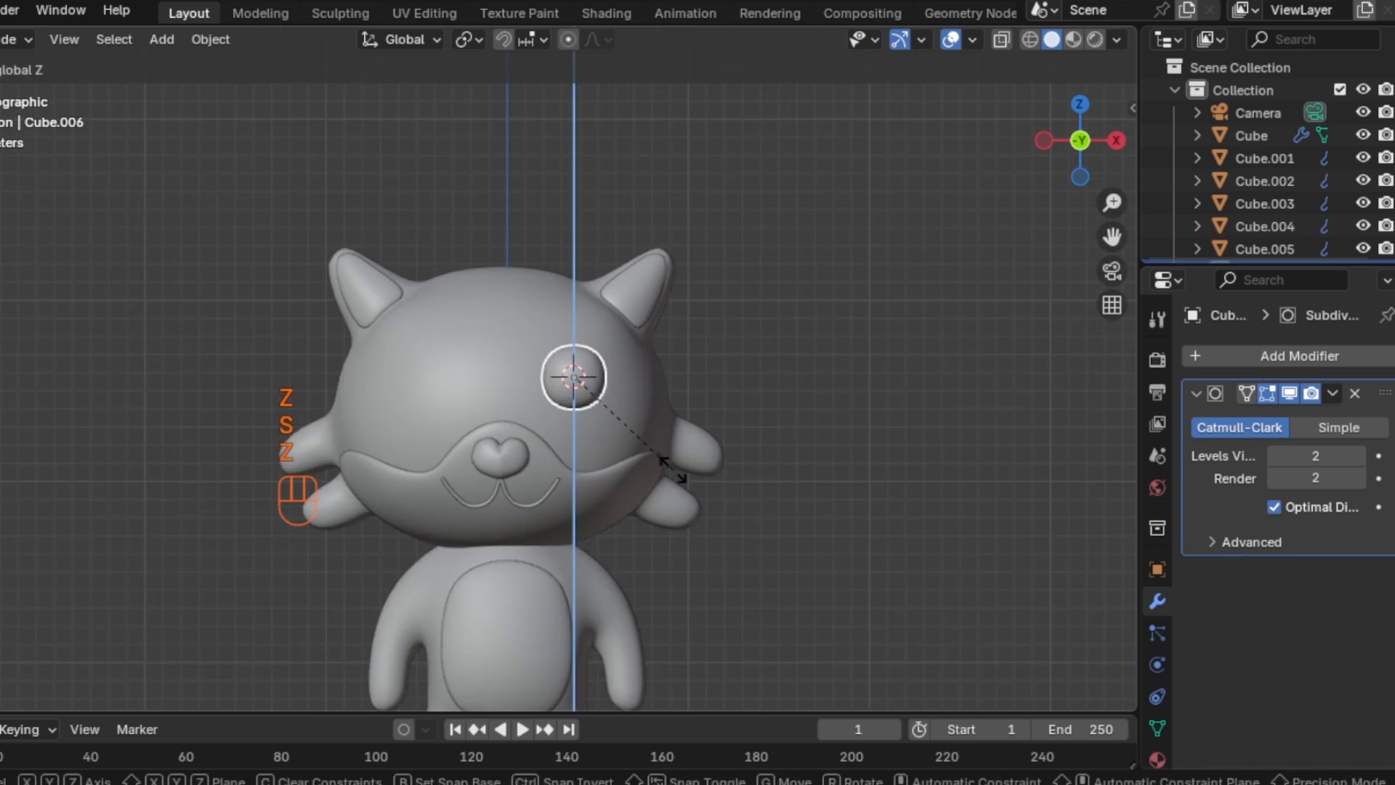
{"action": "left_click", "coordinate": [706, 455]}
Reposition the eye along the Y axis so it sits partly embedded in the face
{"action": "middle_click_drag", "start_coordinate": [705, 451], "coordinate": [587, 475]}
{"action": "key", "text": "g"}
{"action": "key", "text": "y"}
{"action": "left_click", "coordinate": [593, 477]}
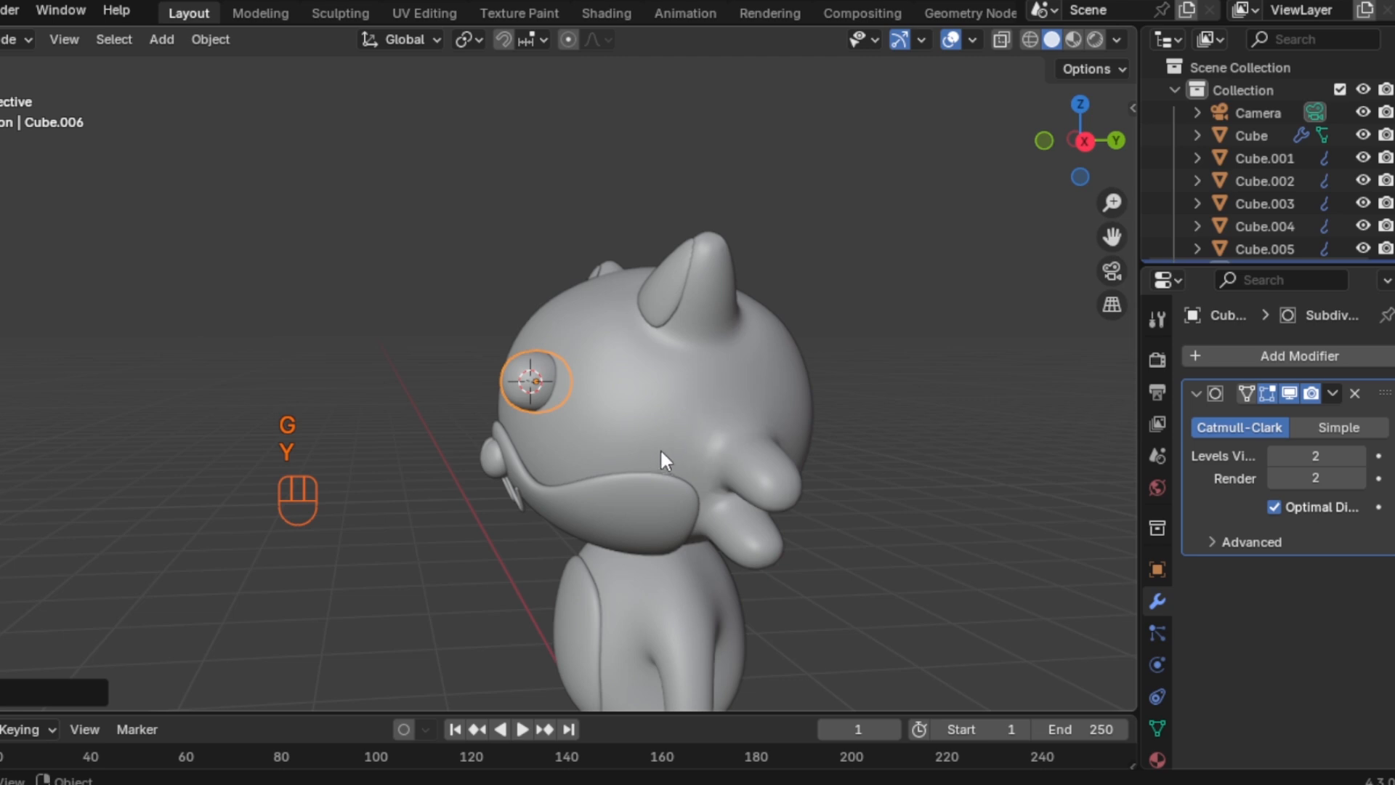
Add a Mirror modifier to the eye on the X axis, using the head as the mirror object
{"action": "key", "text": "KP_1"}
{"action": "left_click", "coordinate": [1238, 357]}
{"action": "mouse_move", "coordinate": [1241, 362]}
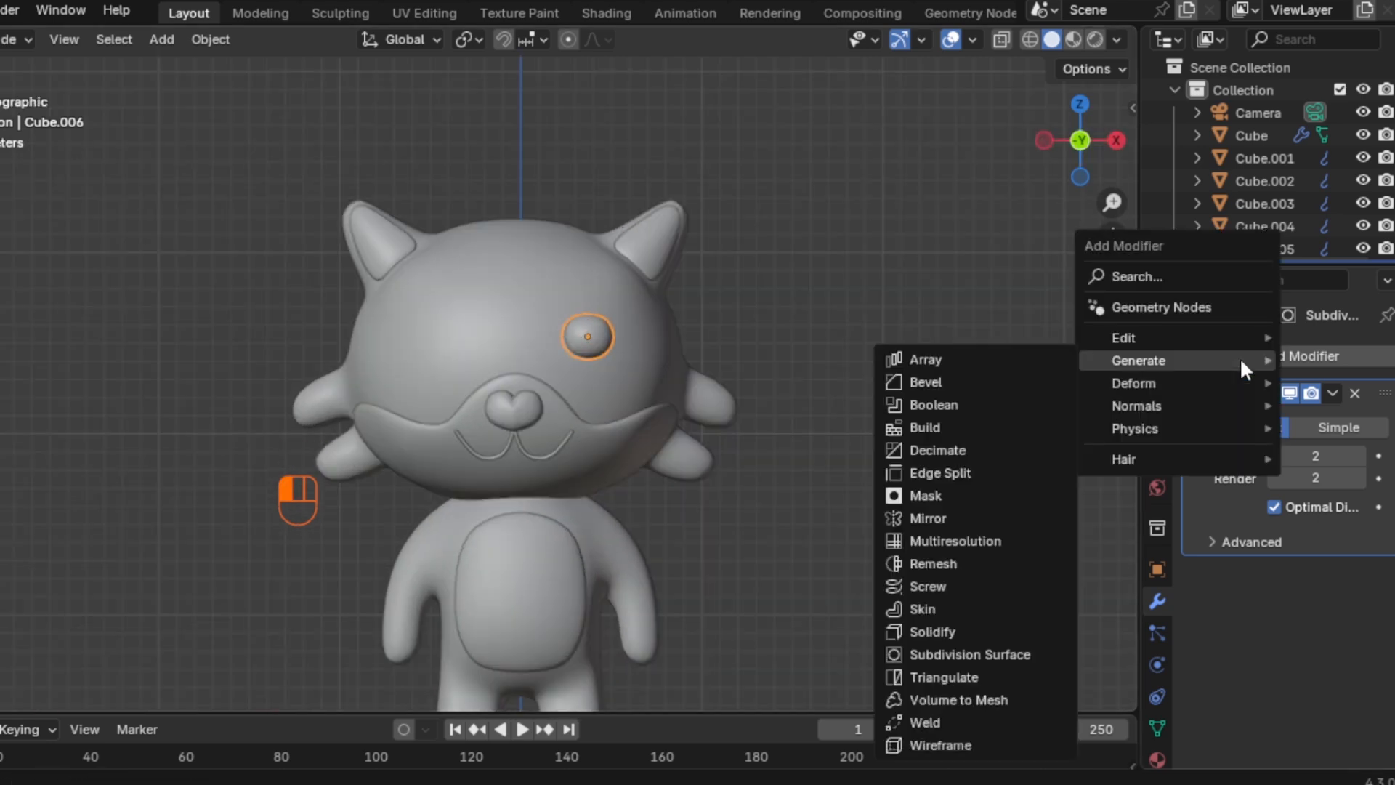
{"action": "left_click", "coordinate": [937, 518]}
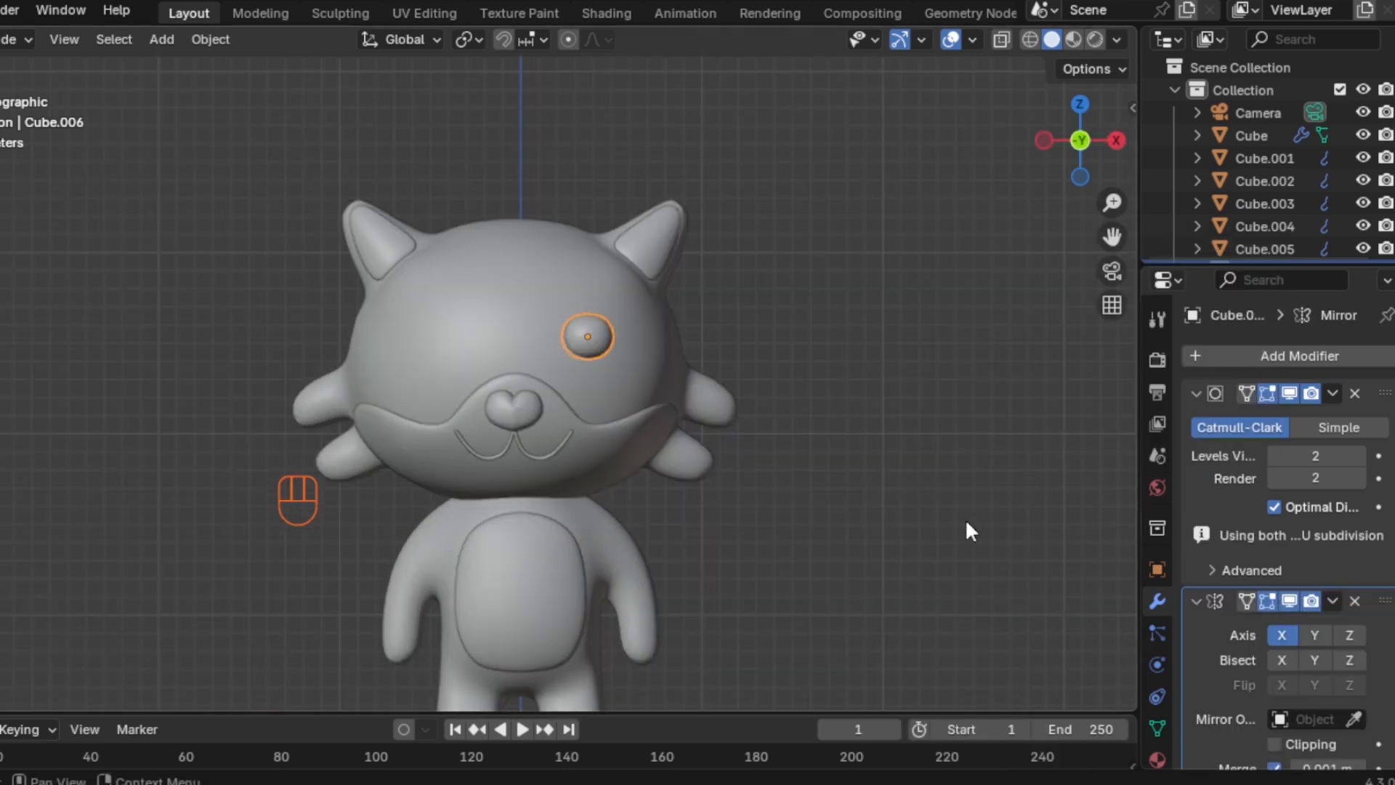
{"action": "scroll", "coordinate": [1189, 666], "scroll_direction": "down", "scroll_amount": 2}
{"action": "left_click", "coordinate": [1354, 643]}
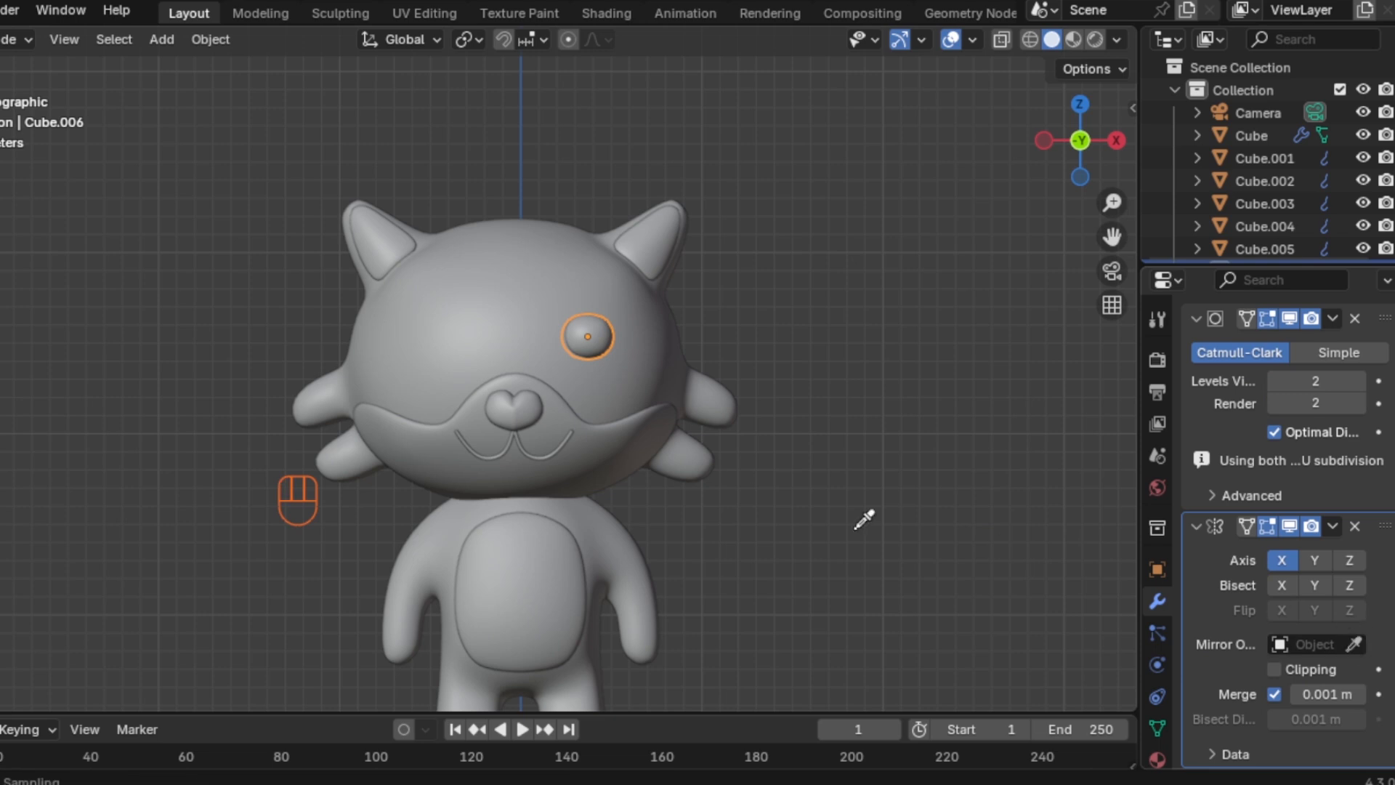
{"action": "left_click", "coordinate": [513, 287]}
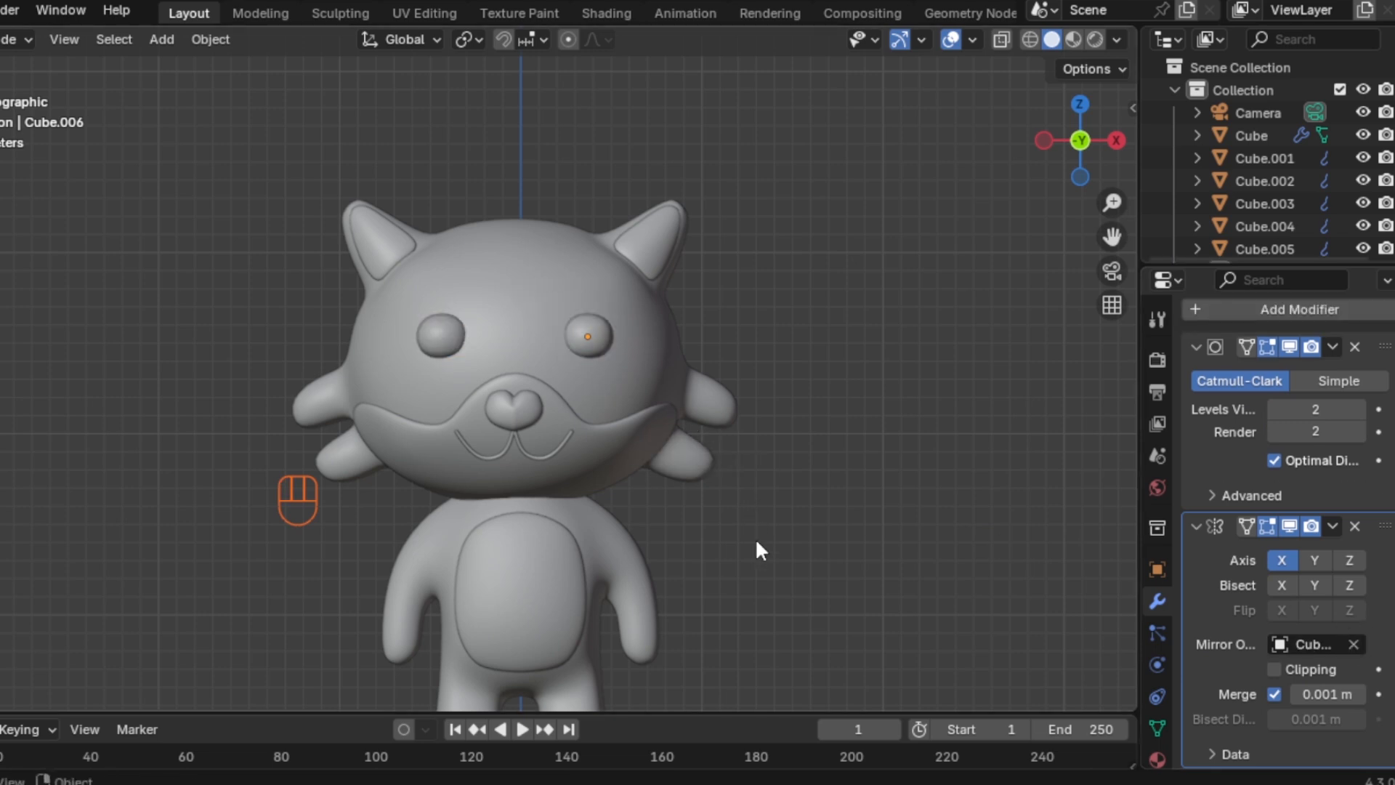
{"action": "key", "text": "Delete"}
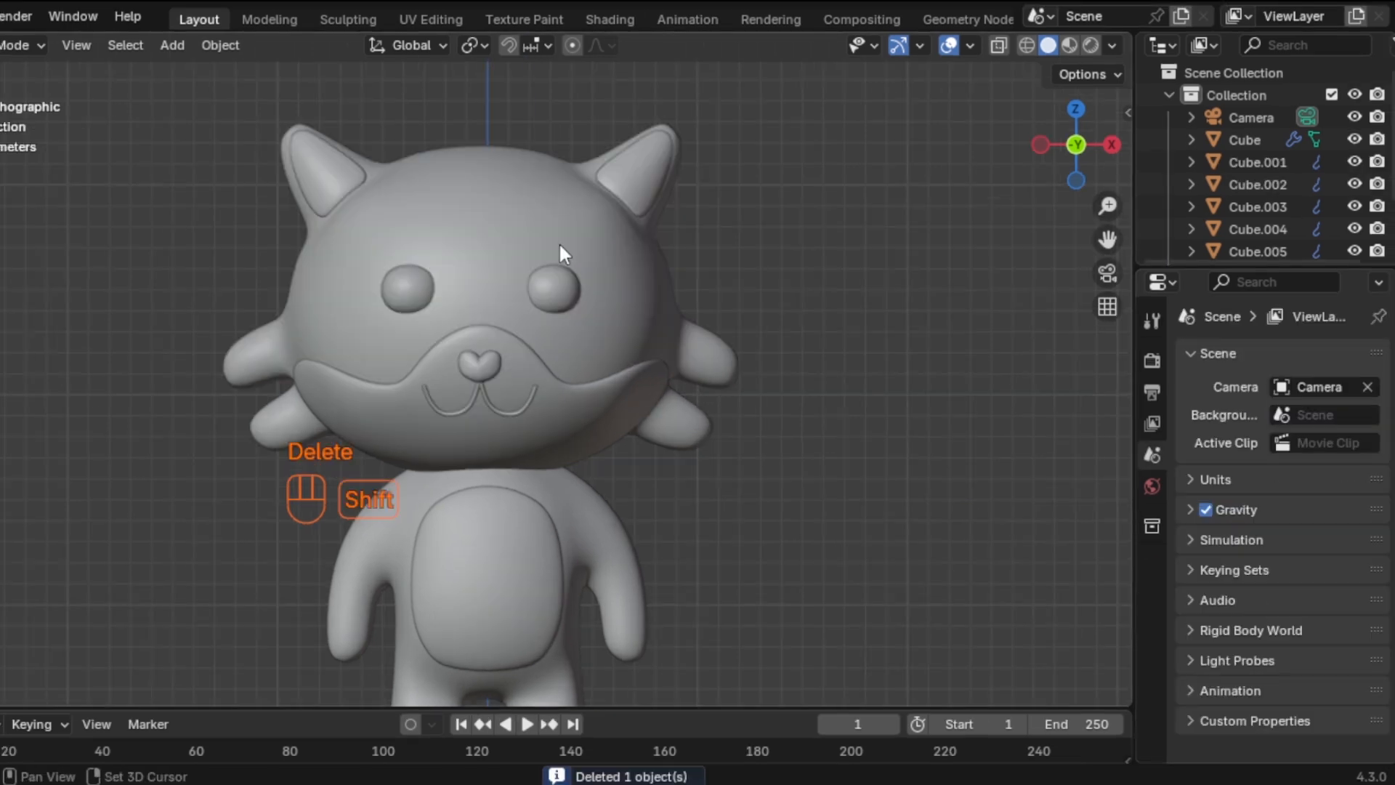
{"action": "key", "text": "shift+a"}
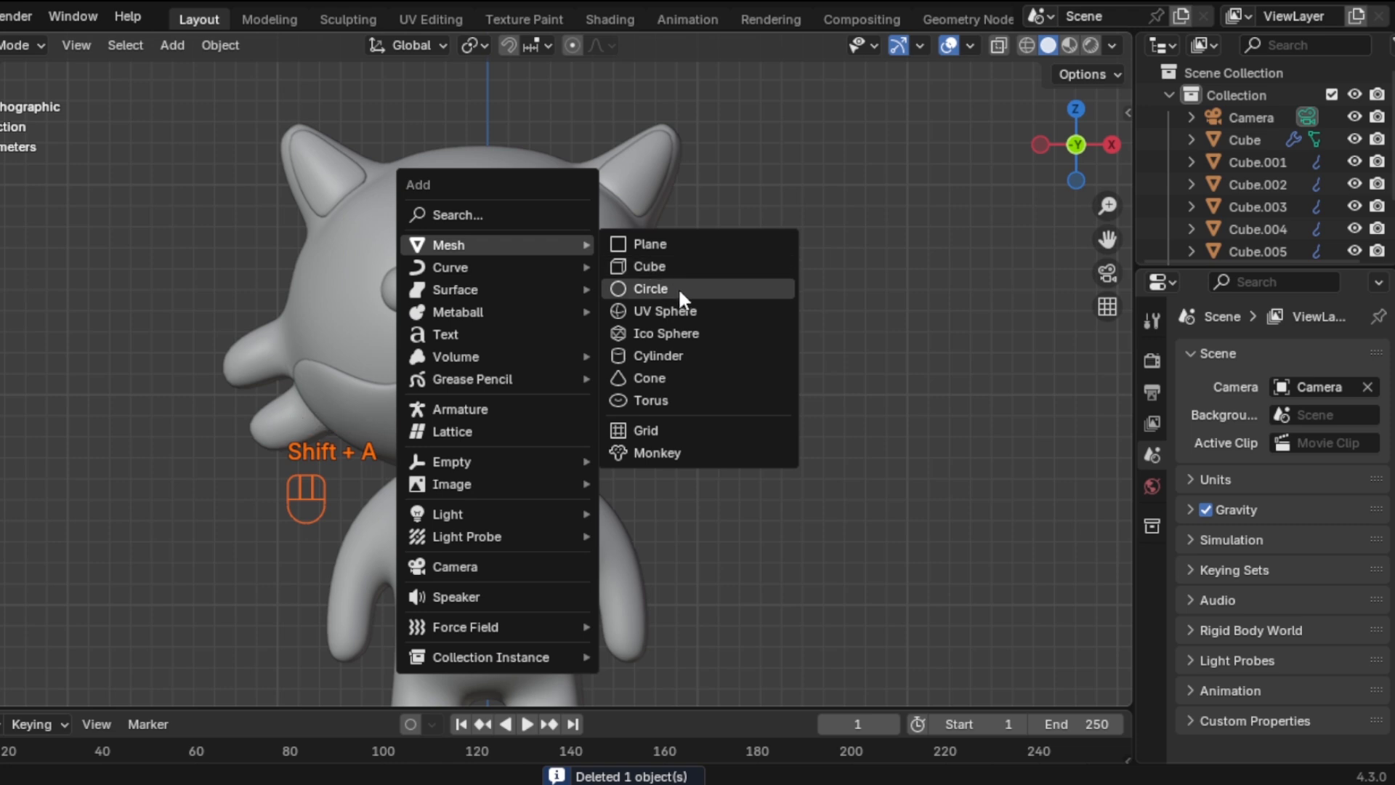
{"action": "left_click", "coordinate": [734, 218]}
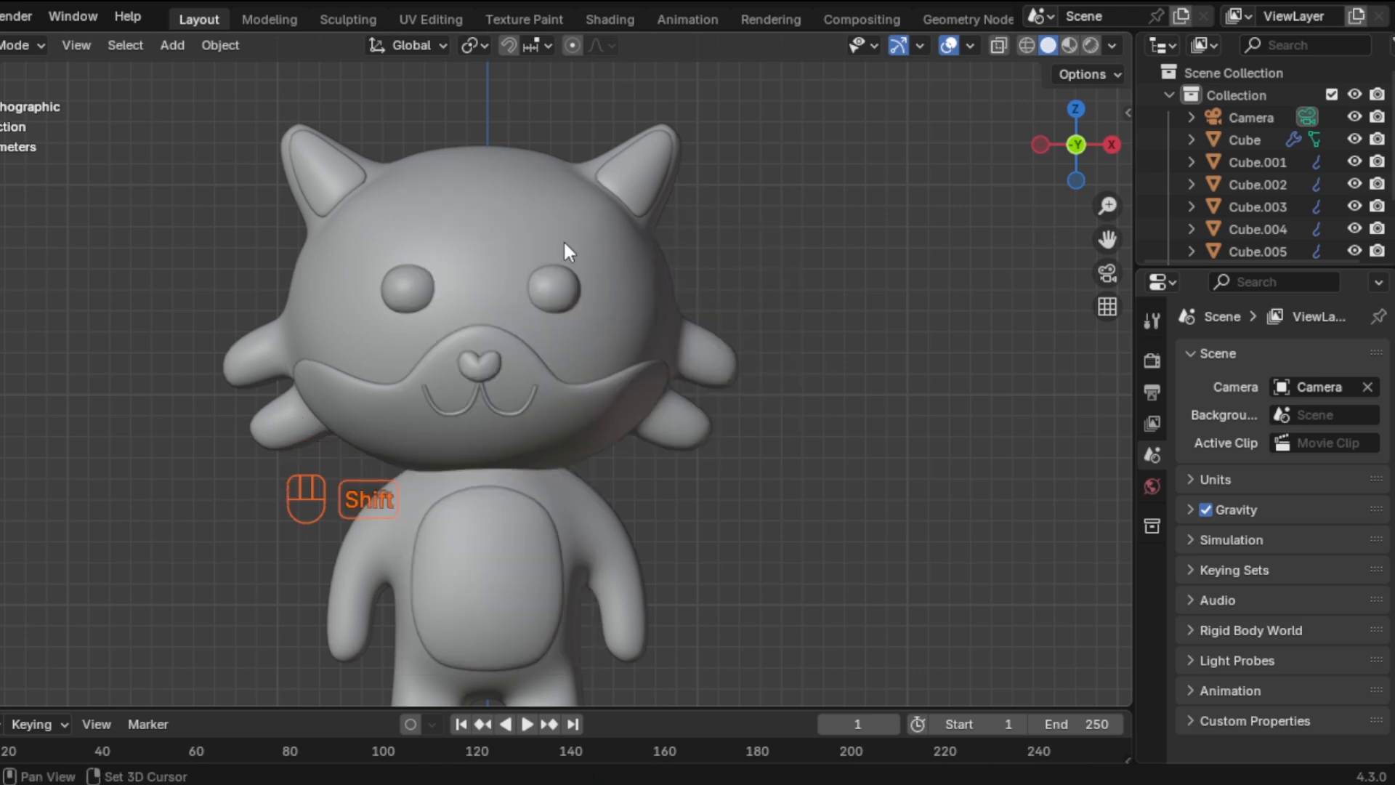
Add a cube mesh above the +X eye at the eyebrow position and scale it down to slightly smaller than the eye
{"action": "key", "text": "shift+a"}
{"action": "mouse_move", "coordinate": [559, 242]}
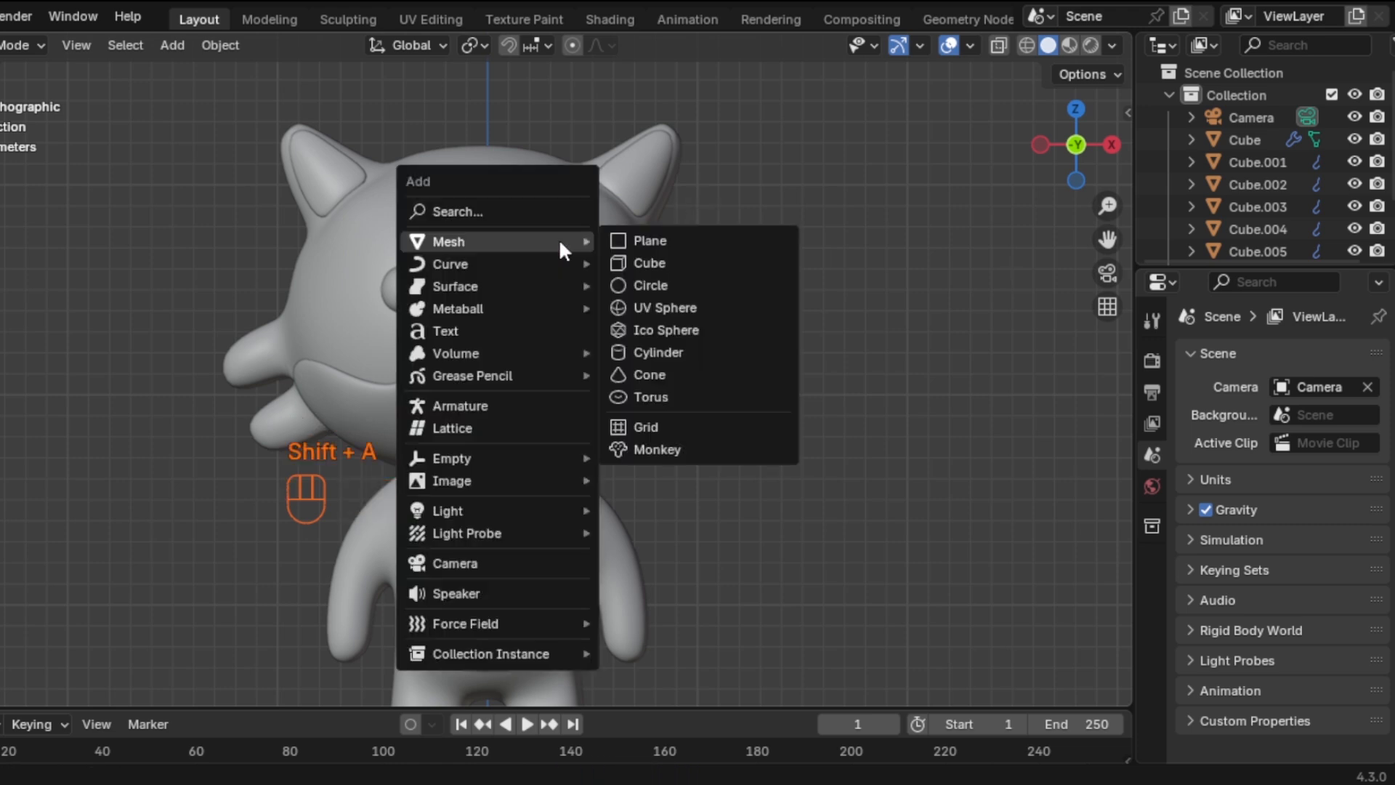
{"action": "left_click", "coordinate": [658, 275]}
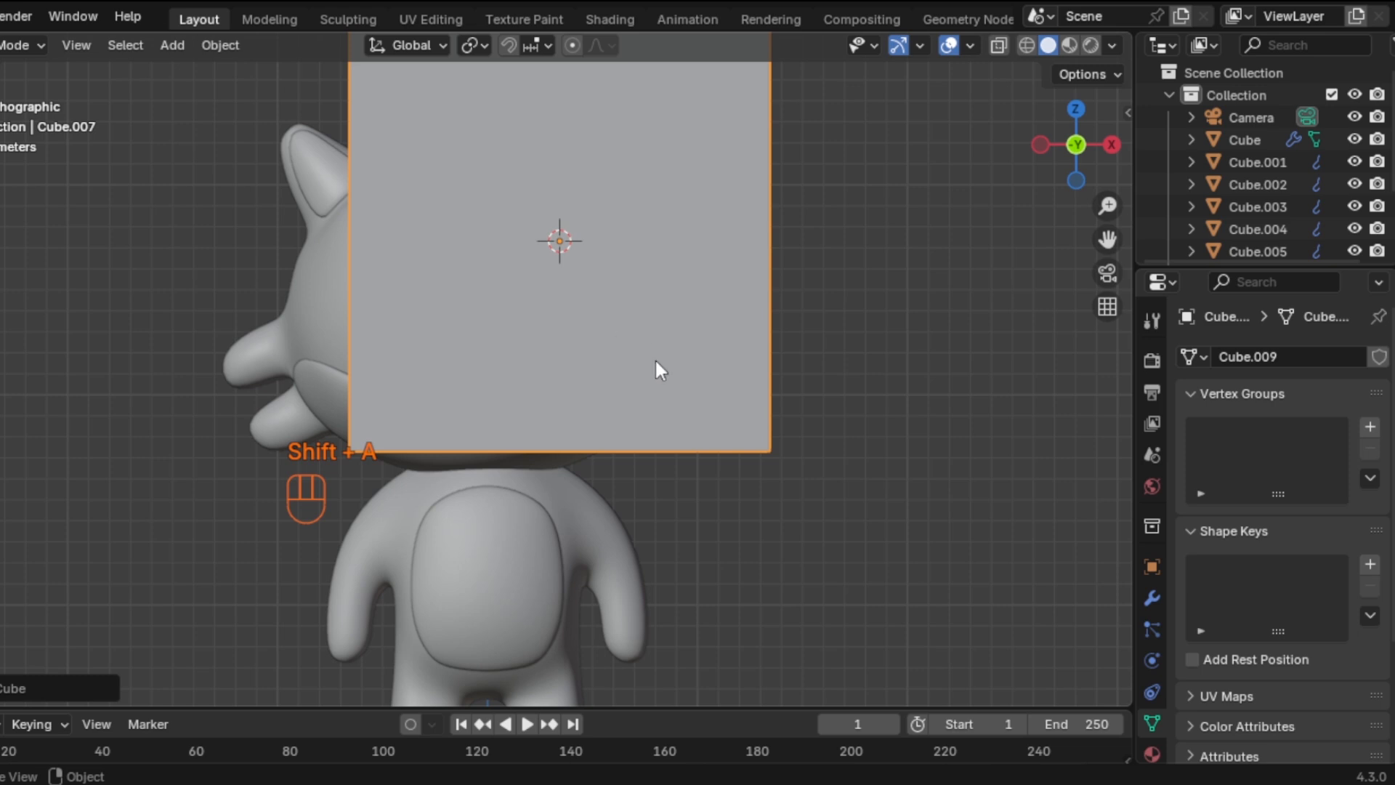
{"action": "key", "text": "s"}
{"action": "left_click", "coordinate": [579, 254]}
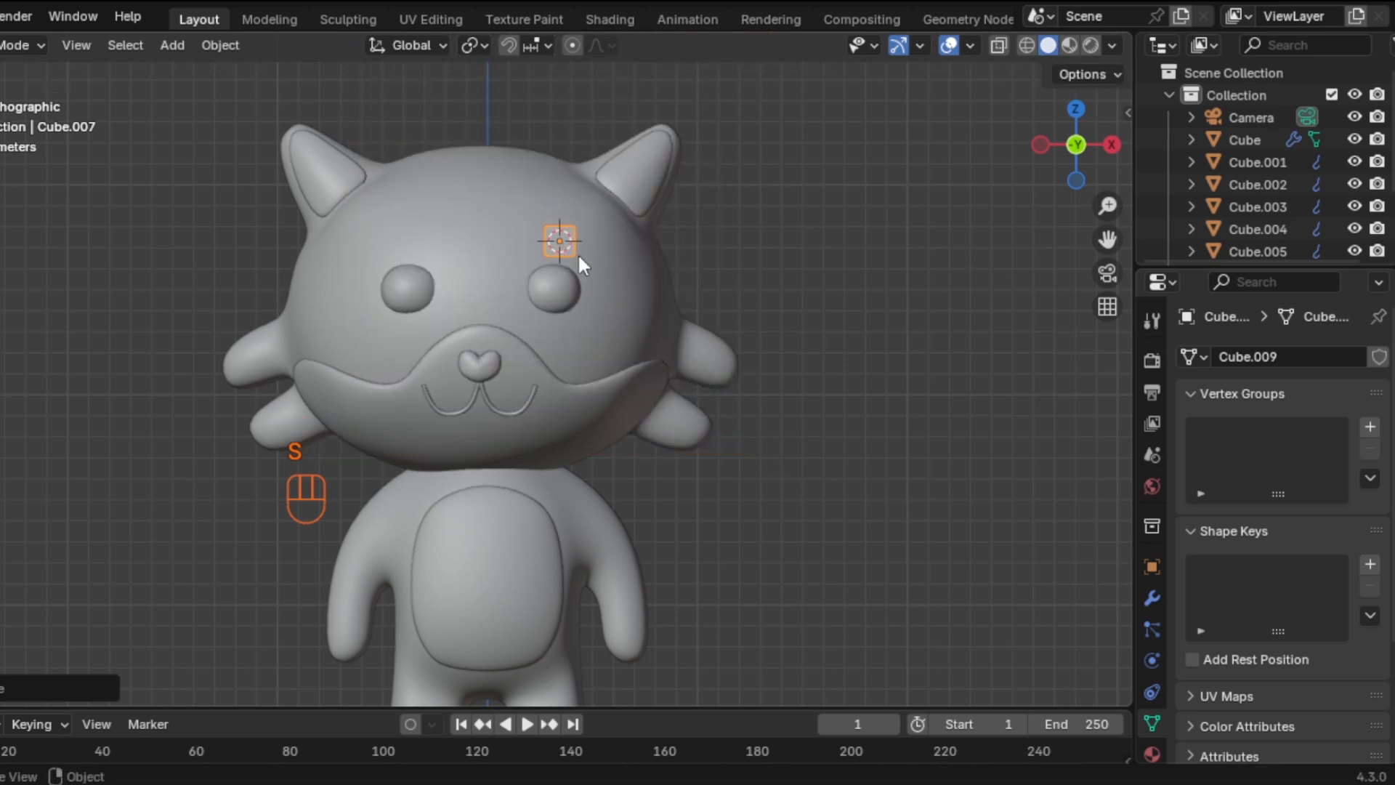
Round the eyebrow cube with a level 2 subdivision and shade it smooth
{"action": "key", "text": "KP_Decimal"}
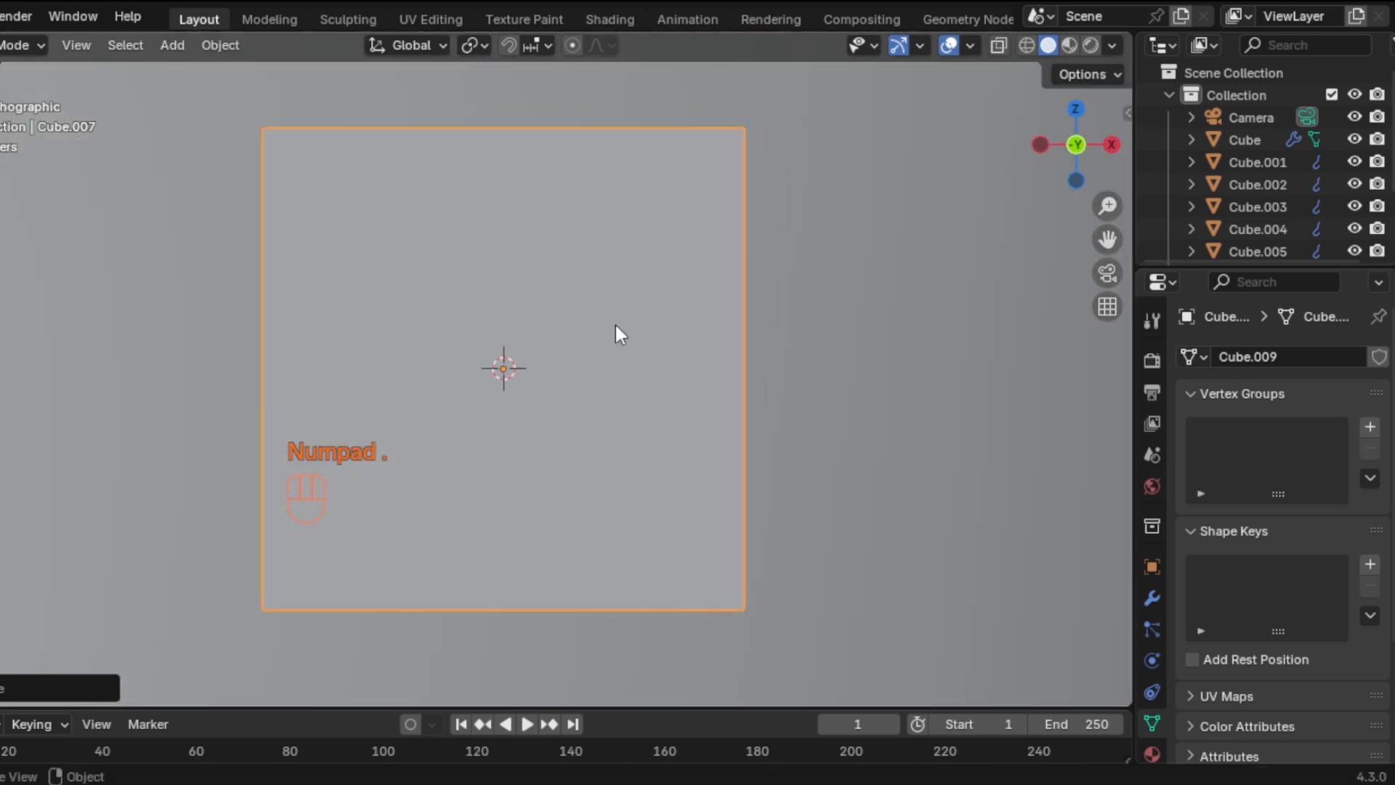
{"action": "scroll", "coordinate": [616, 325], "scroll_direction": "down", "scroll_amount": 10}
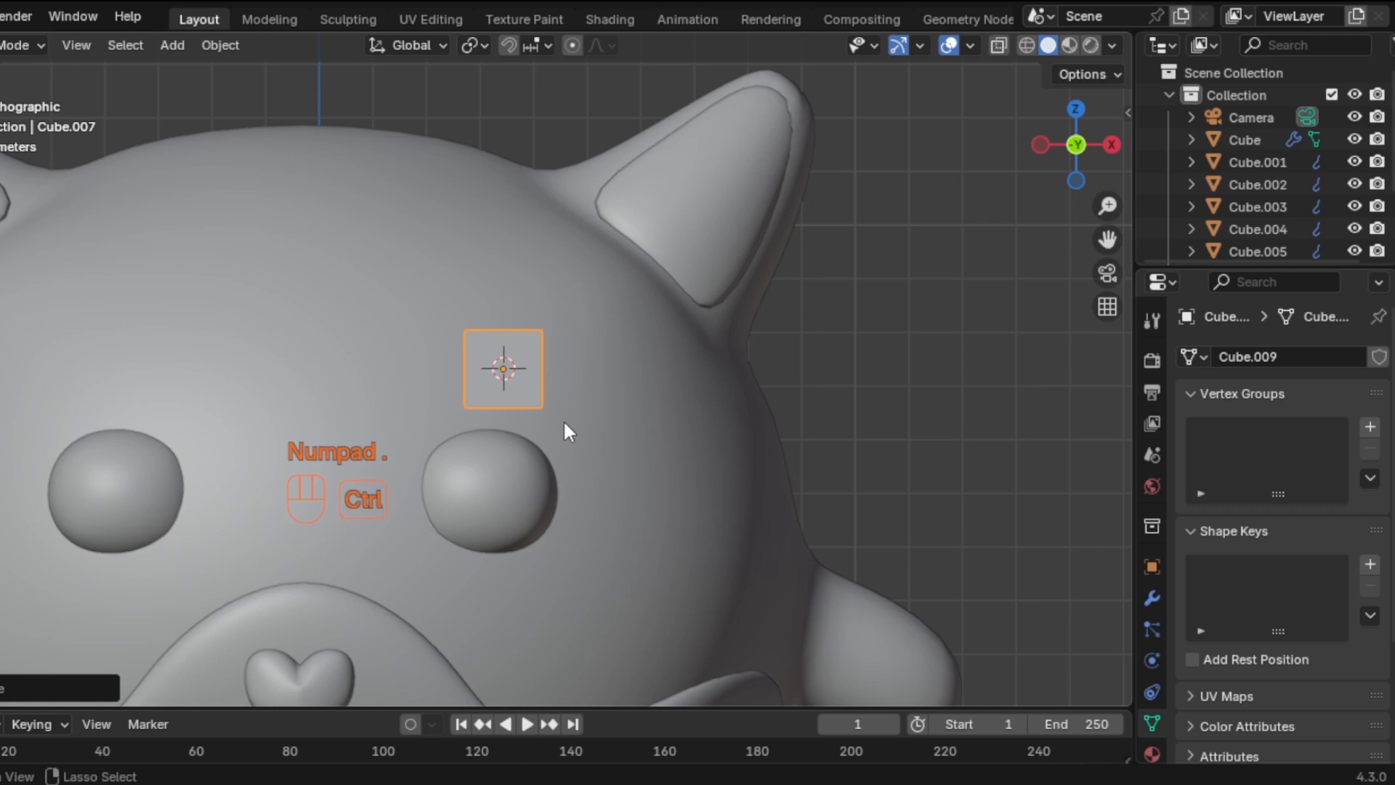
{"action": "key", "text": "ctrl+2"}
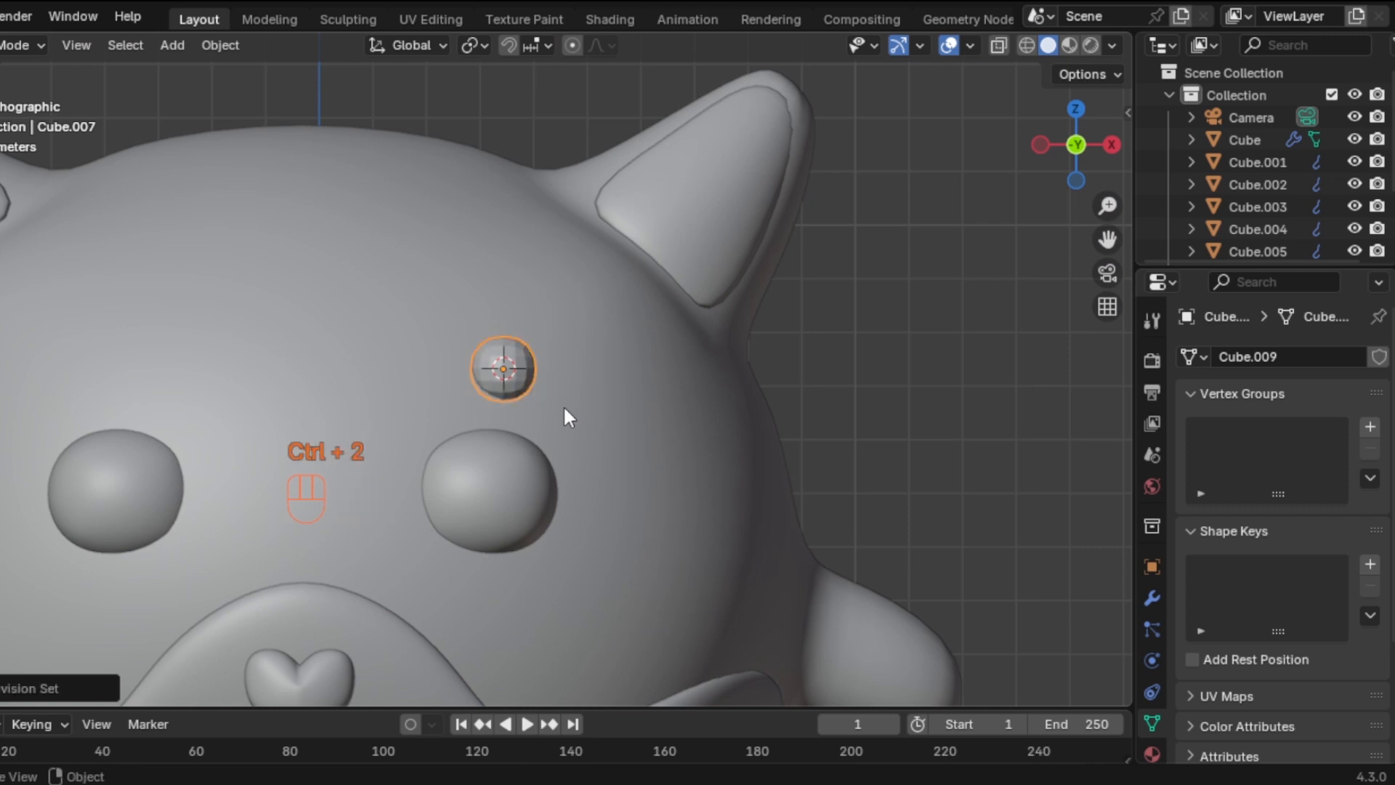
{"action": "right_click", "coordinate": [524, 355]}
{"action": "left_click", "coordinate": [526, 351]}
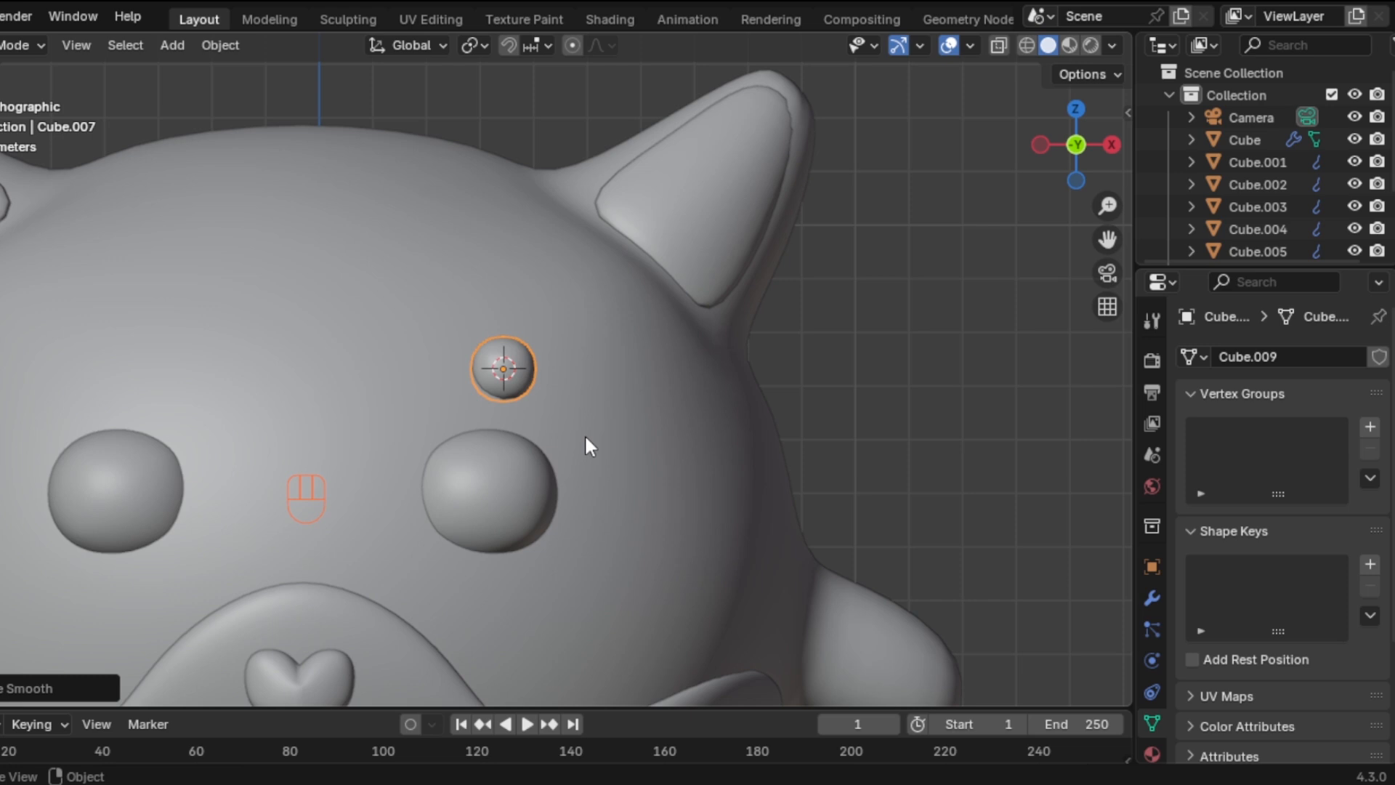
Cut one vertical and one horizontal centred edge loop into the eyebrow cube
{"action": "key", "text": "Tab"}
{"action": "key", "text": "ctrl+r"}
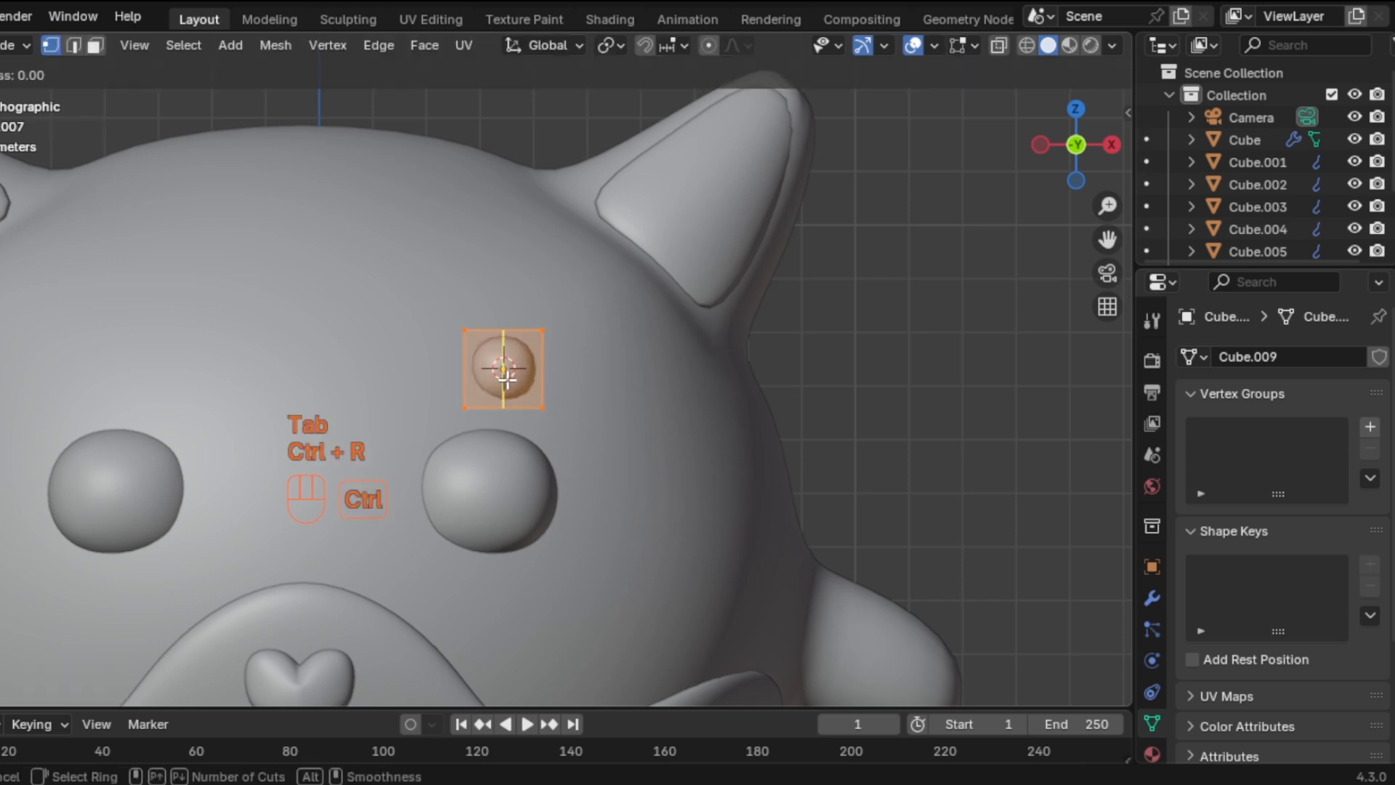
{"action": "left_click", "coordinate": [503, 374]}
{"action": "left_click", "coordinate": [500, 375]}
{"action": "key", "text": "ctrl+r"}
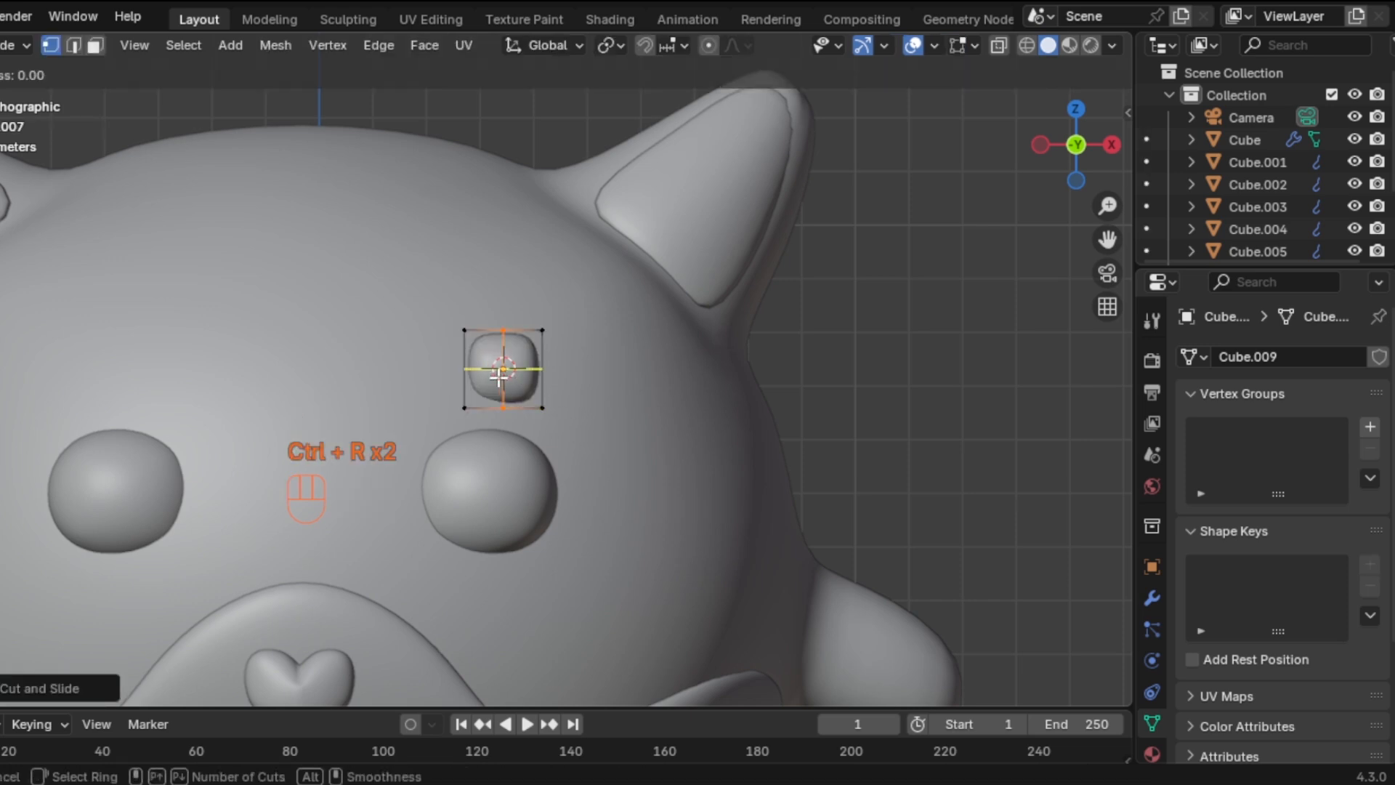
{"action": "left_click", "coordinate": [499, 375]}
{"action": "left_click", "coordinate": [499, 376]}
Move the vertices at both ends of the eyebrow cube outward and down to form an arch above the eye
{"action": "key", "text": "alt+z"}
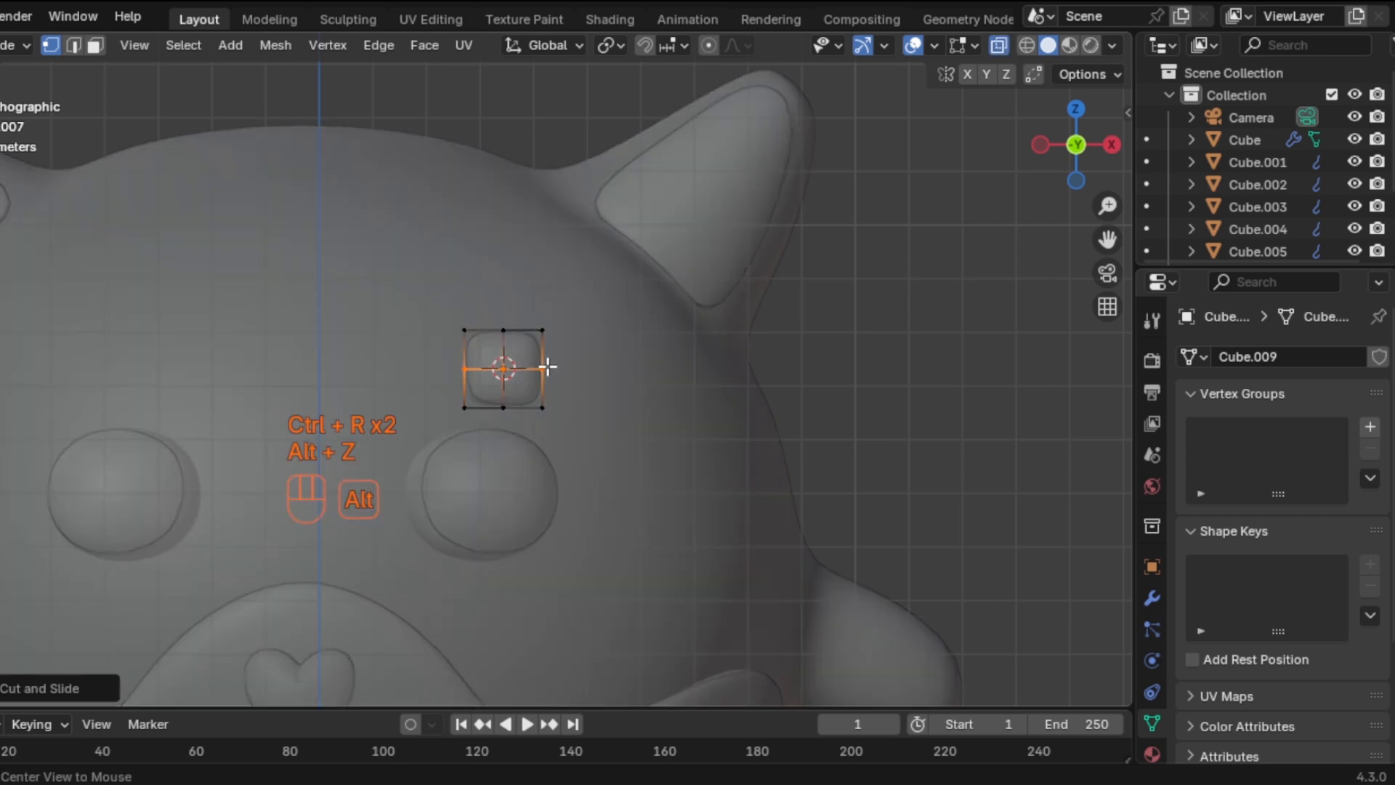
{"action": "left_click_drag", "start_coordinate": [517, 308], "coordinate": [580, 423]}
{"action": "key", "text": "g"}
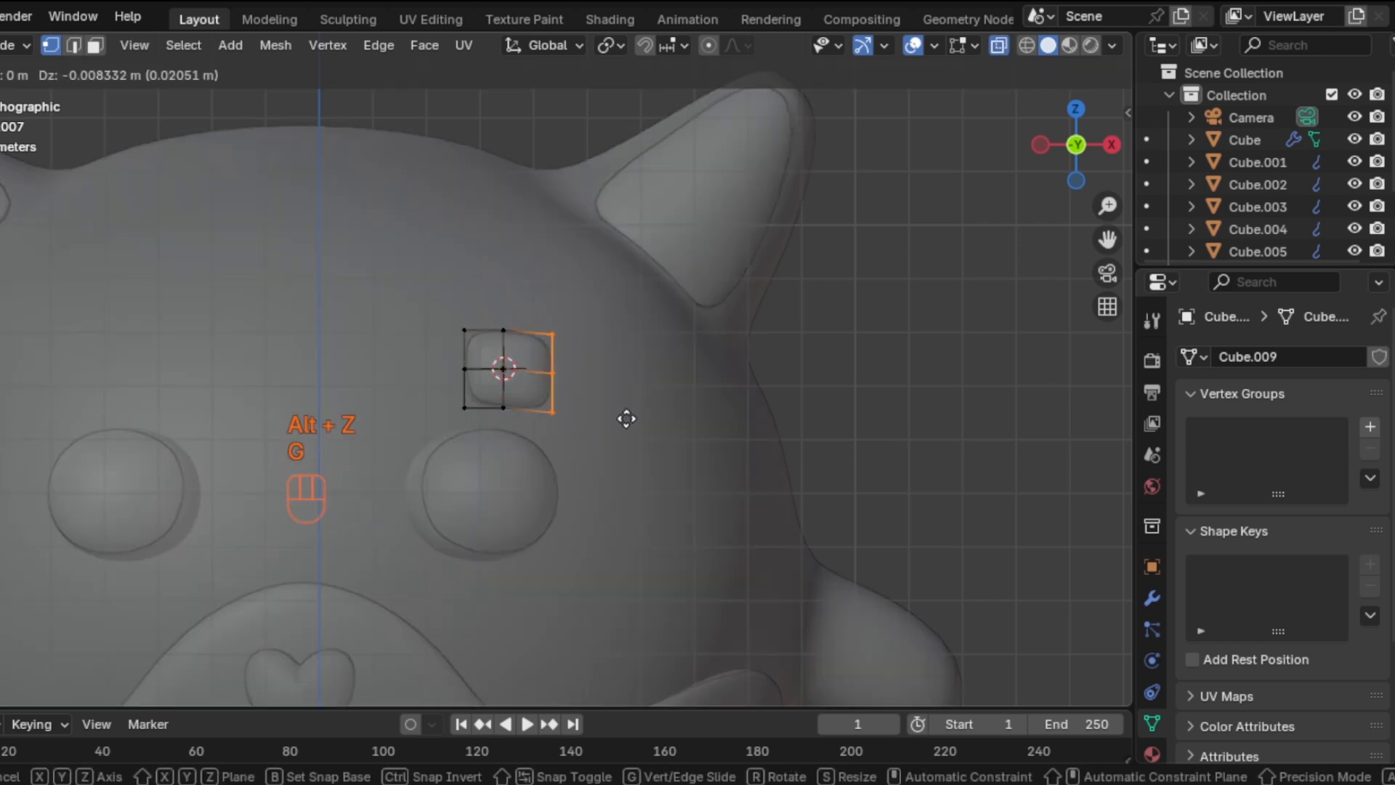
{"action": "left_click", "coordinate": [663, 468]}
{"action": "left_click_drag", "start_coordinate": [428, 315], "coordinate": [469, 412]}
{"action": "key", "text": "g"}
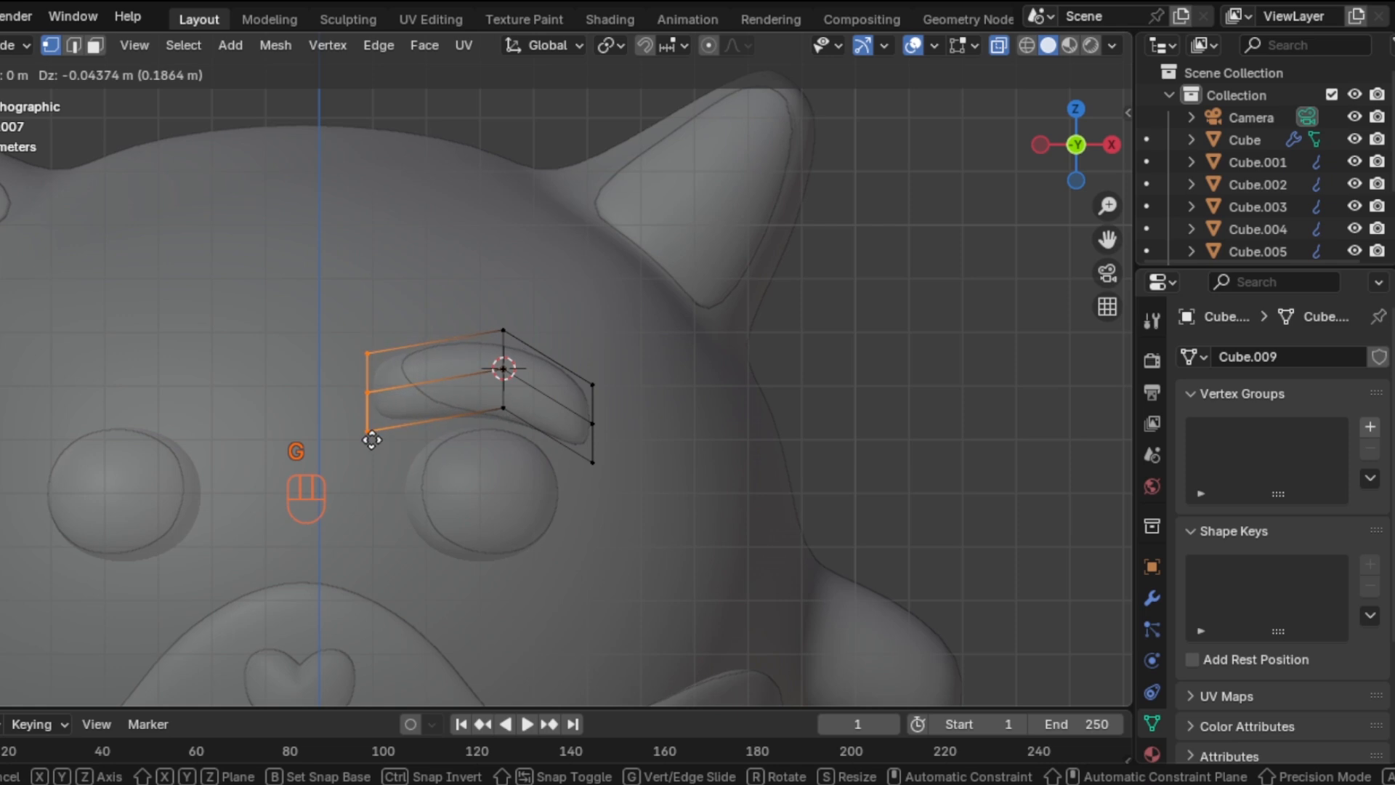
{"action": "left_click", "coordinate": [375, 450]}
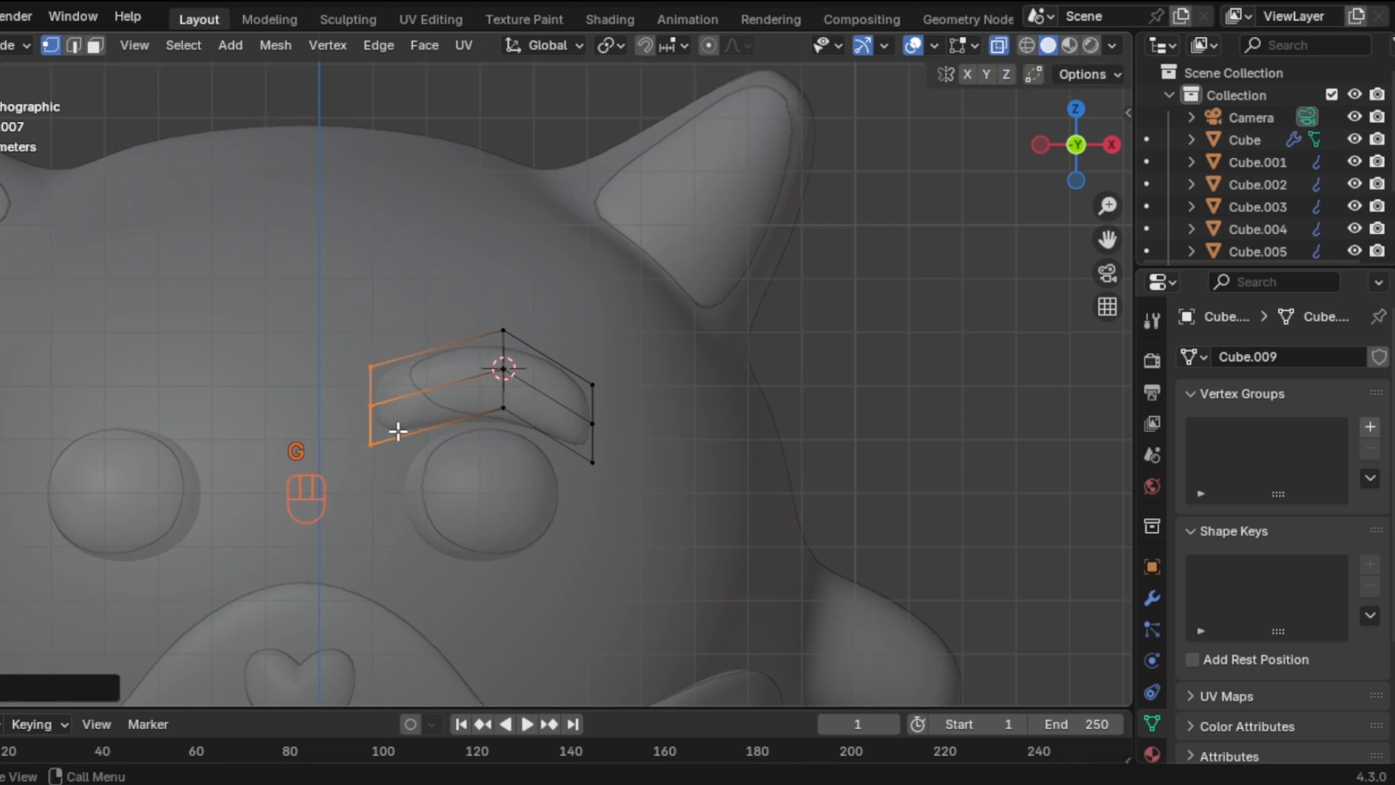
Add a centred vertical edge loop to each half of the eyebrow arch
{"action": "key", "text": "ctrl+r"}
{"action": "left_click", "coordinate": [439, 396]}
{"action": "right_click", "coordinate": [439, 396]}
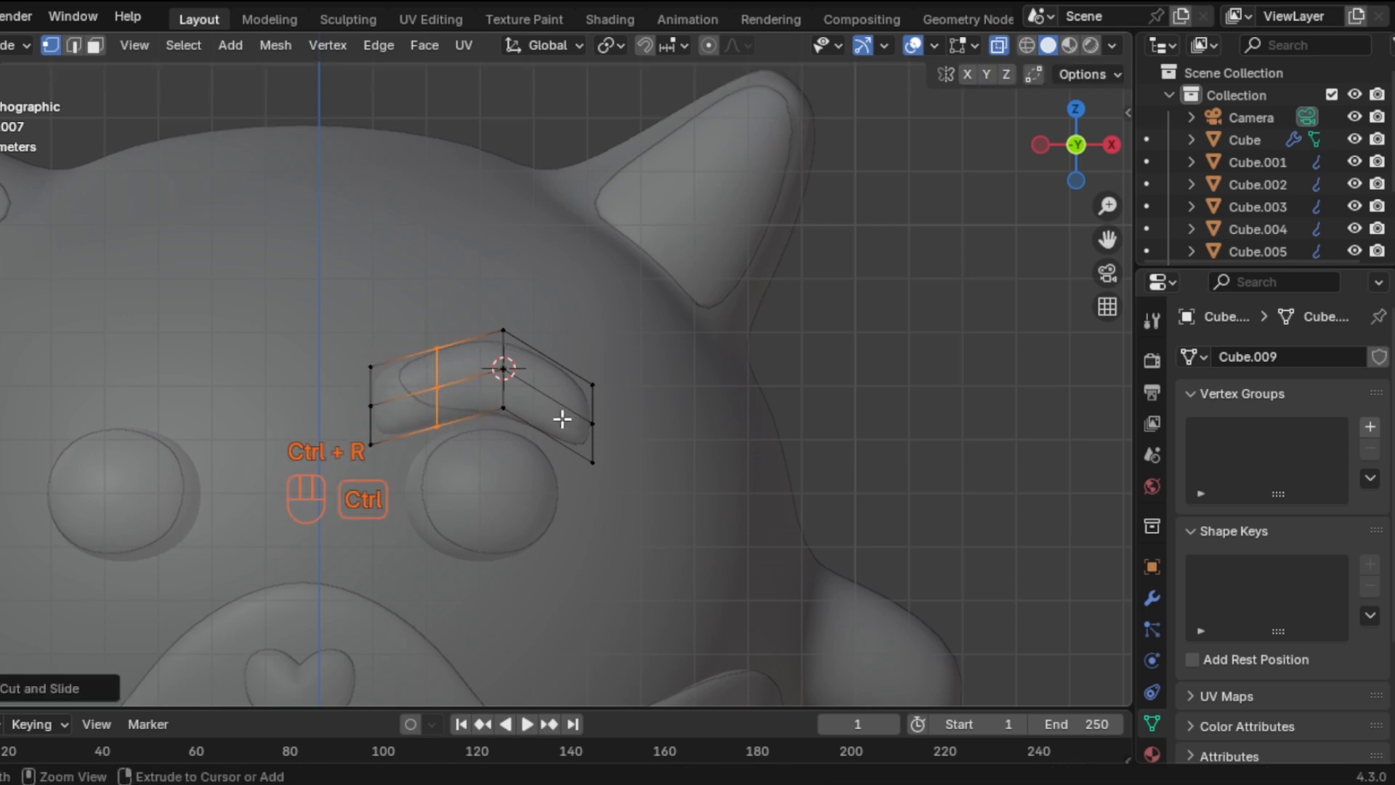
{"action": "key", "text": "ctrl+r"}
{"action": "left_click", "coordinate": [562, 419]}
{"action": "right_click", "coordinate": [561, 419]}
Pull the eyebrow's inner-end vertices forward along the Y axis, out of the forehead
{"action": "left_click_drag", "start_coordinate": [362, 353], "coordinate": [402, 469]}
{"action": "middle_click_drag", "start_coordinate": [454, 470], "coordinate": [489, 468]}
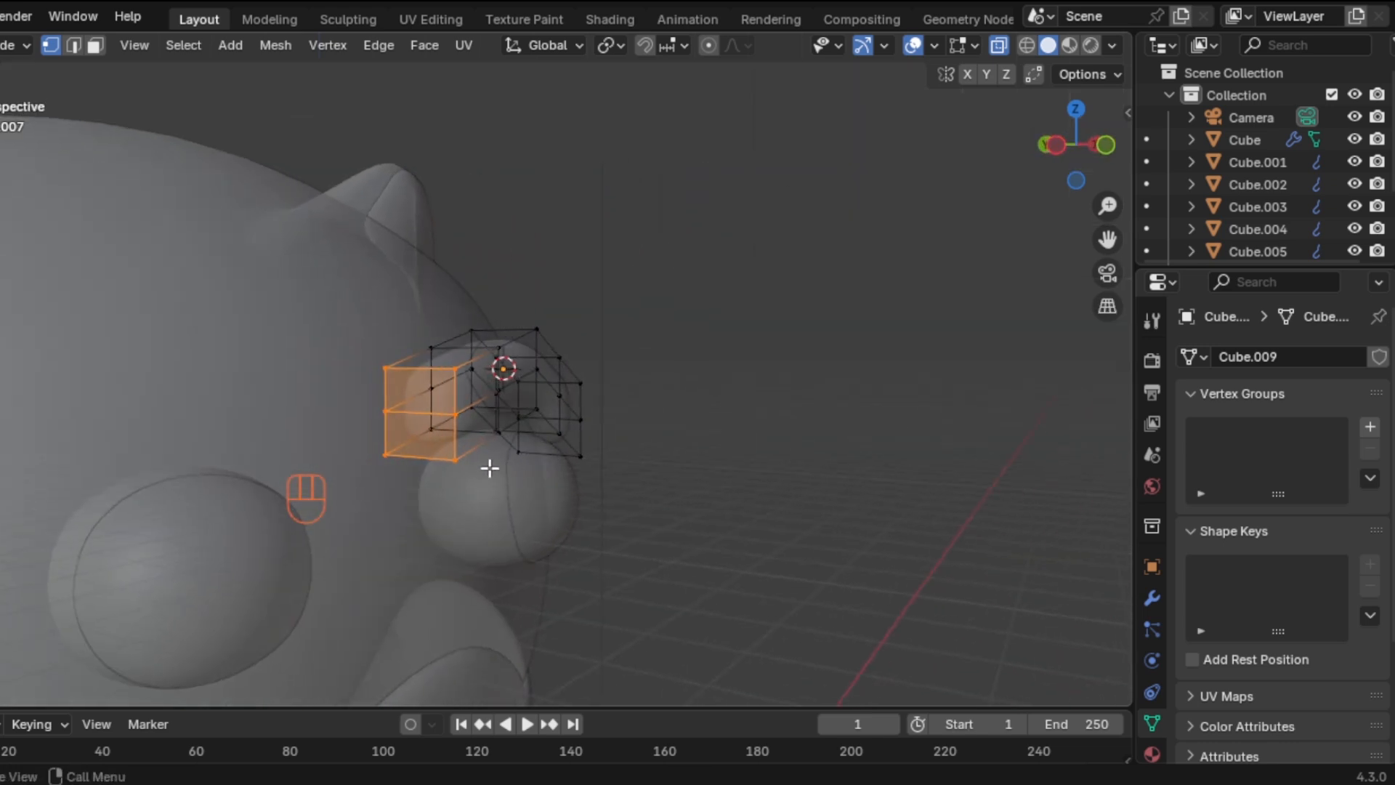
{"action": "key", "text": "g"}
{"action": "key", "text": "y"}
{"action": "left_click", "coordinate": [574, 466]}
{"action": "middle_click_drag", "start_coordinate": [586, 467], "coordinate": [563, 405]}
{"action": "key", "text": "alt+z"}
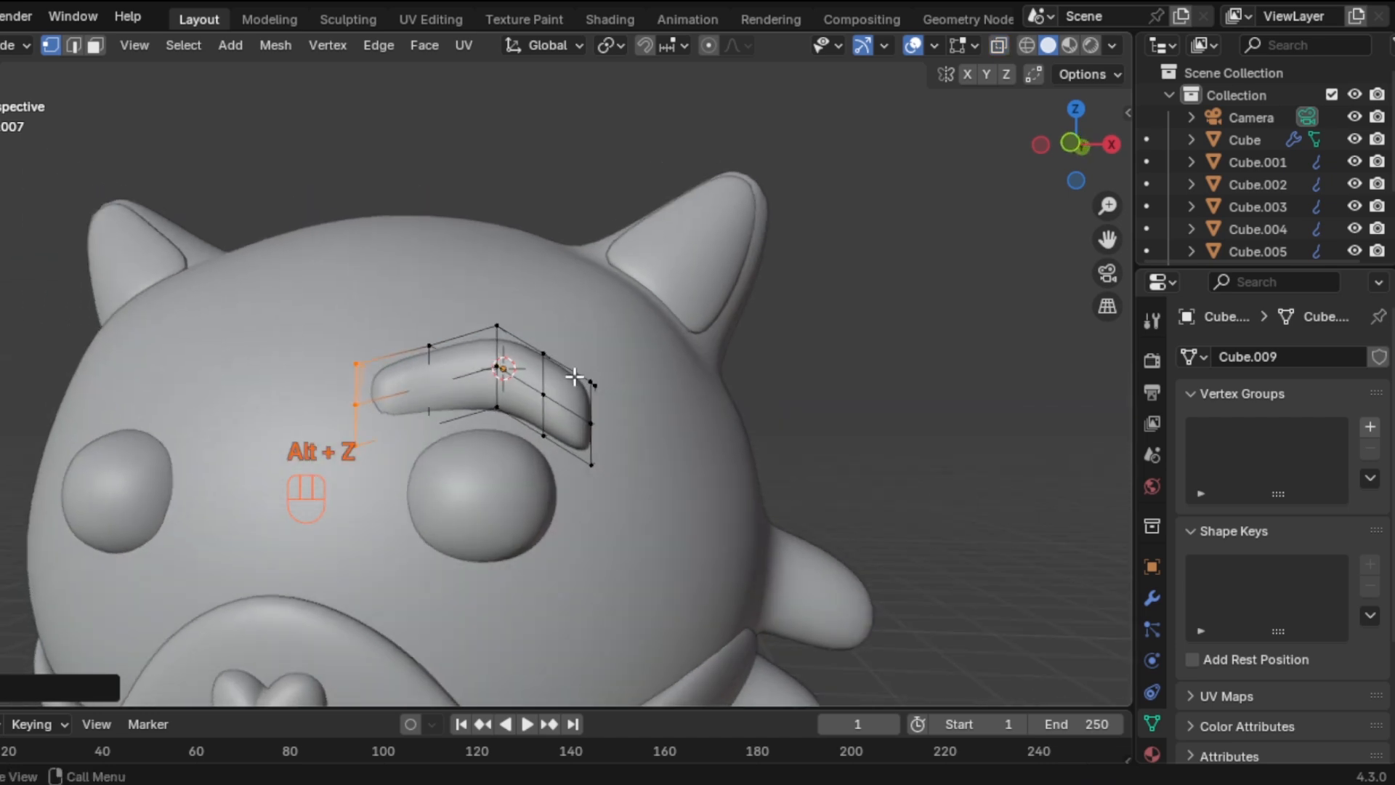
Fine-tune the eyebrow's inner end along the Y axis and rotate it to taper the tip
{"action": "middle_click_drag", "start_coordinate": [440, 440], "coordinate": [546, 468]}
{"action": "key", "text": "g"}
{"action": "key", "text": "y"}
{"action": "left_click", "coordinate": [529, 489]}
{"action": "key", "text": "r"}
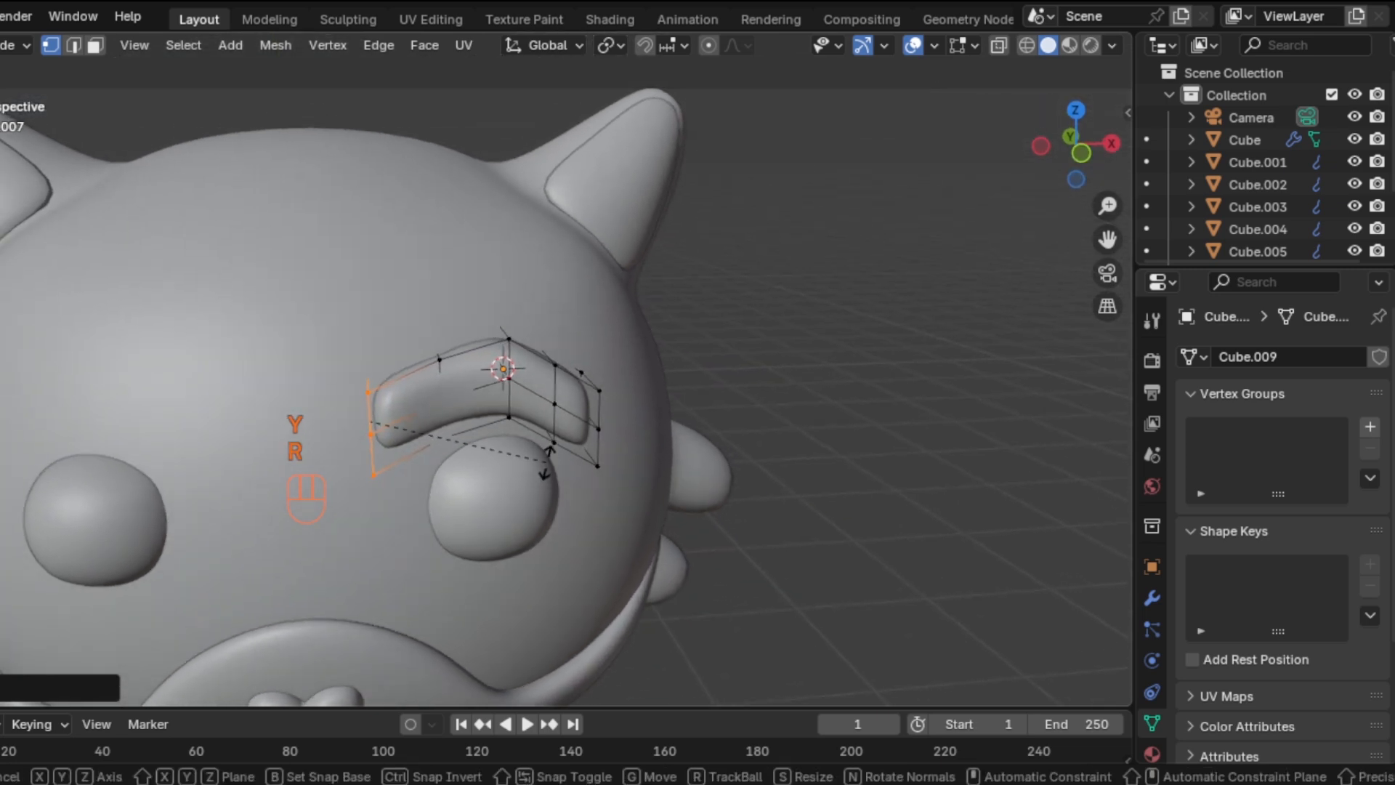
{"action": "left_click", "coordinate": [536, 576]}
{"action": "middle_click_drag", "start_coordinate": [614, 475], "coordinate": [582, 445]}
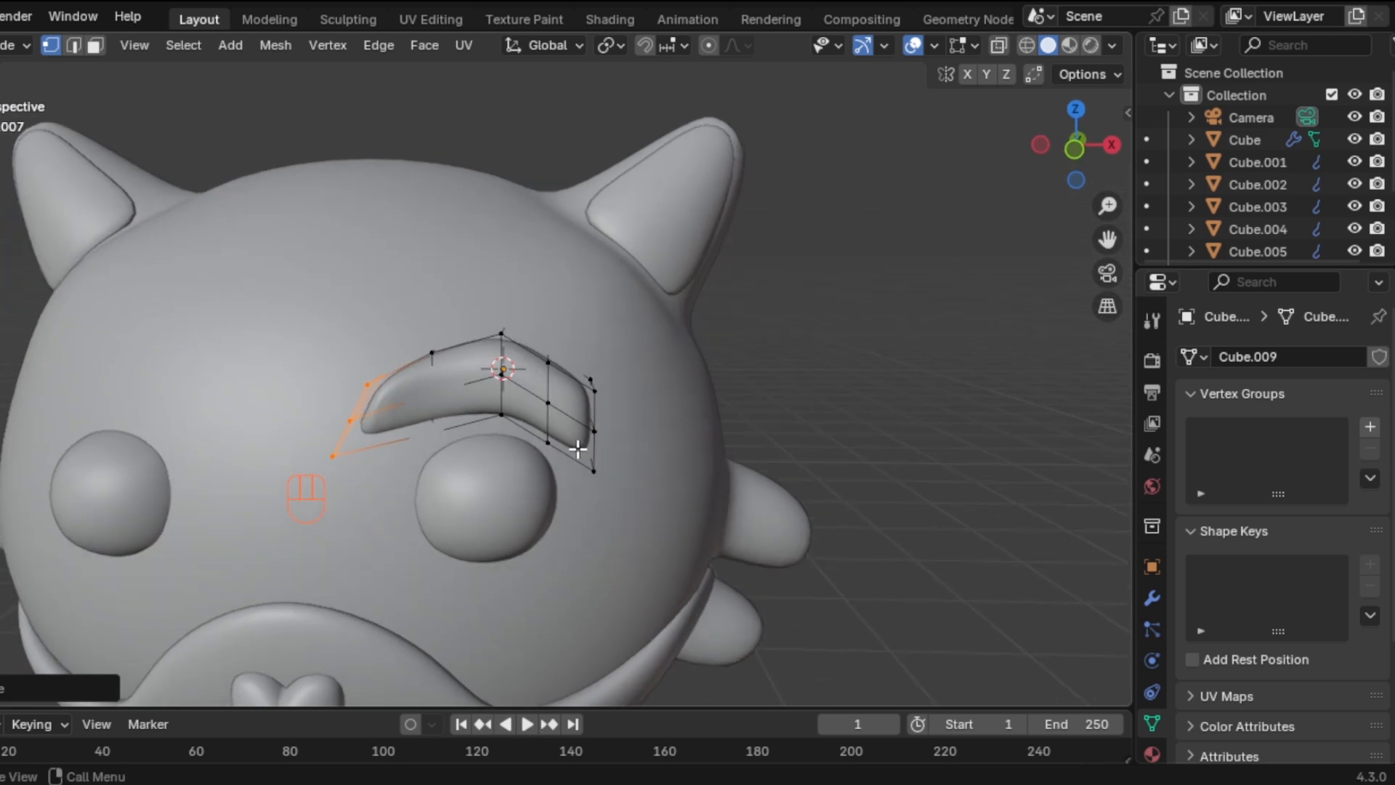
Rotate the eyebrow's outer-end vertices so that the tip slants outward at its lower edge
{"action": "key", "text": "alt+z"}
{"action": "left_click_drag", "start_coordinate": [570, 349], "coordinate": [618, 517]}
{"action": "key", "text": "alt+z"}
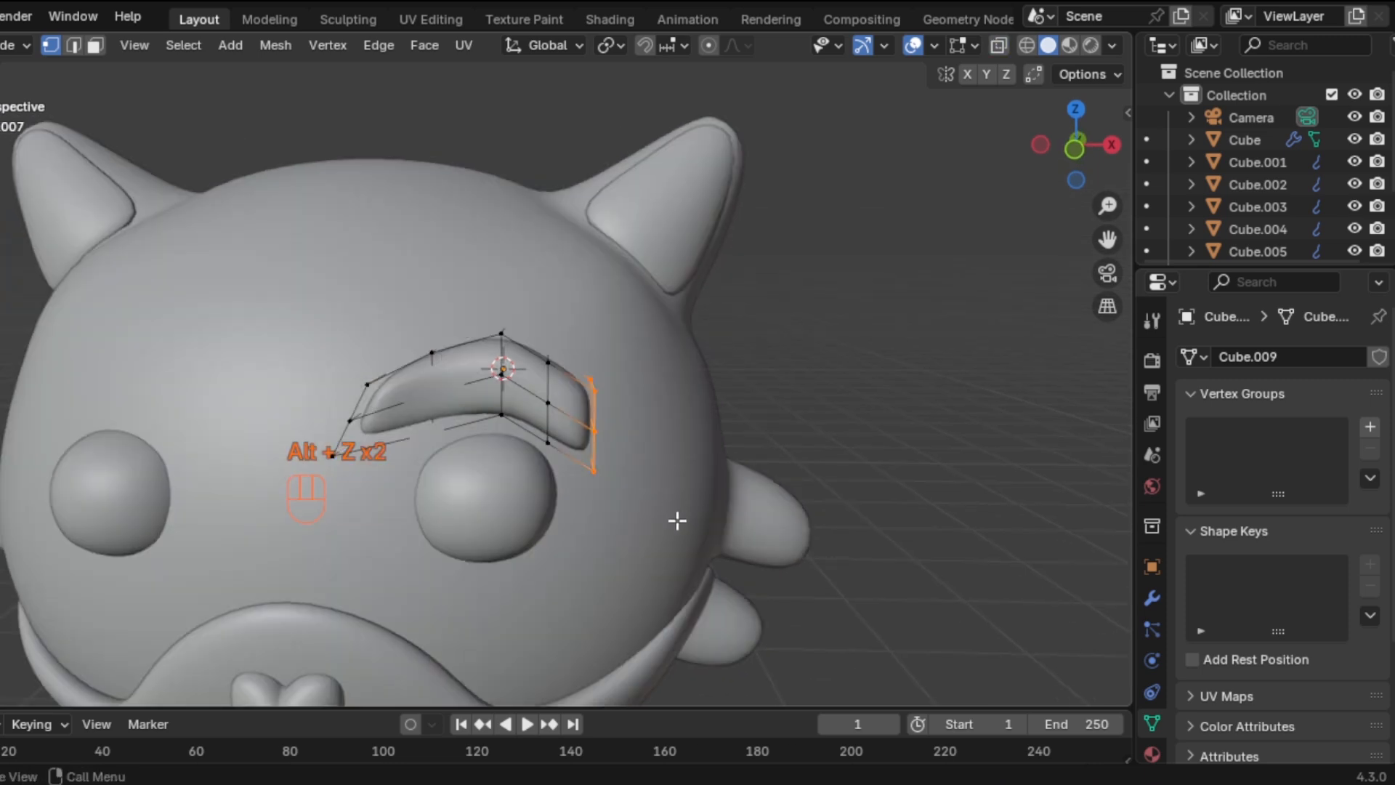
{"action": "key", "text": "r"}
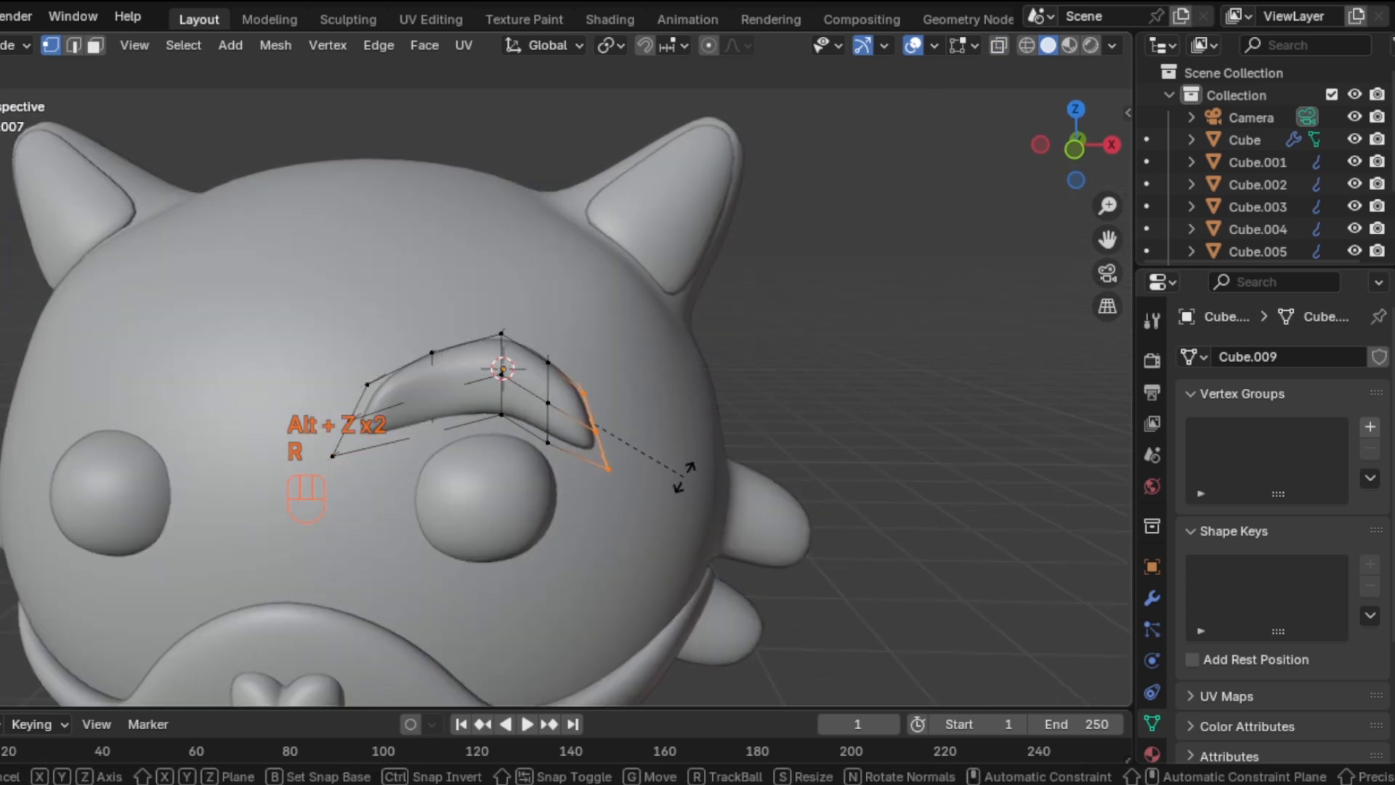
{"action": "left_click", "coordinate": [684, 471]}
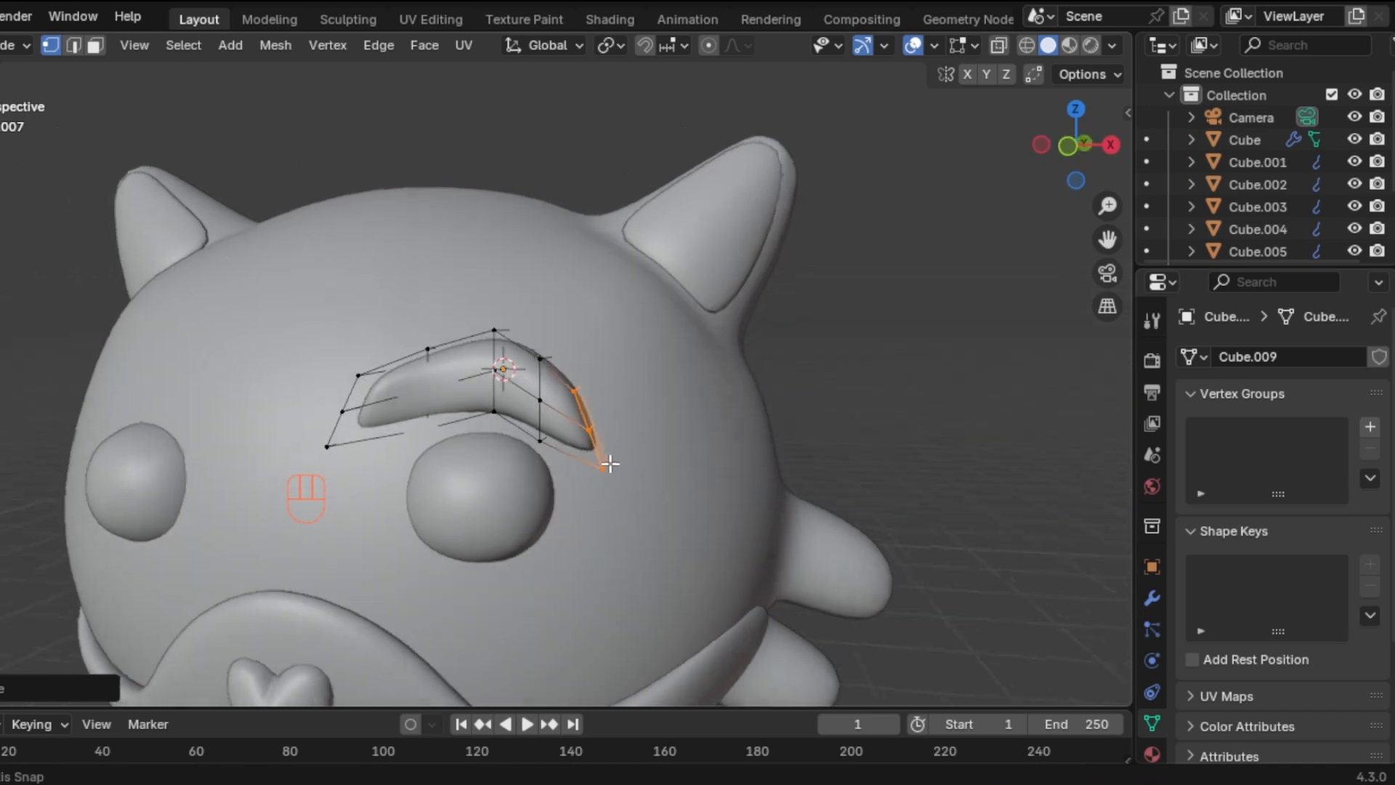
Pull the eyebrow's middle-row vertices forward along the Y axis one by one so that its front face bulges outward
{"action": "key", "text": "alt+a"}
{"action": "middle_click_drag", "start_coordinate": [428, 382], "coordinate": [514, 483]}
{"action": "key", "text": "g"}
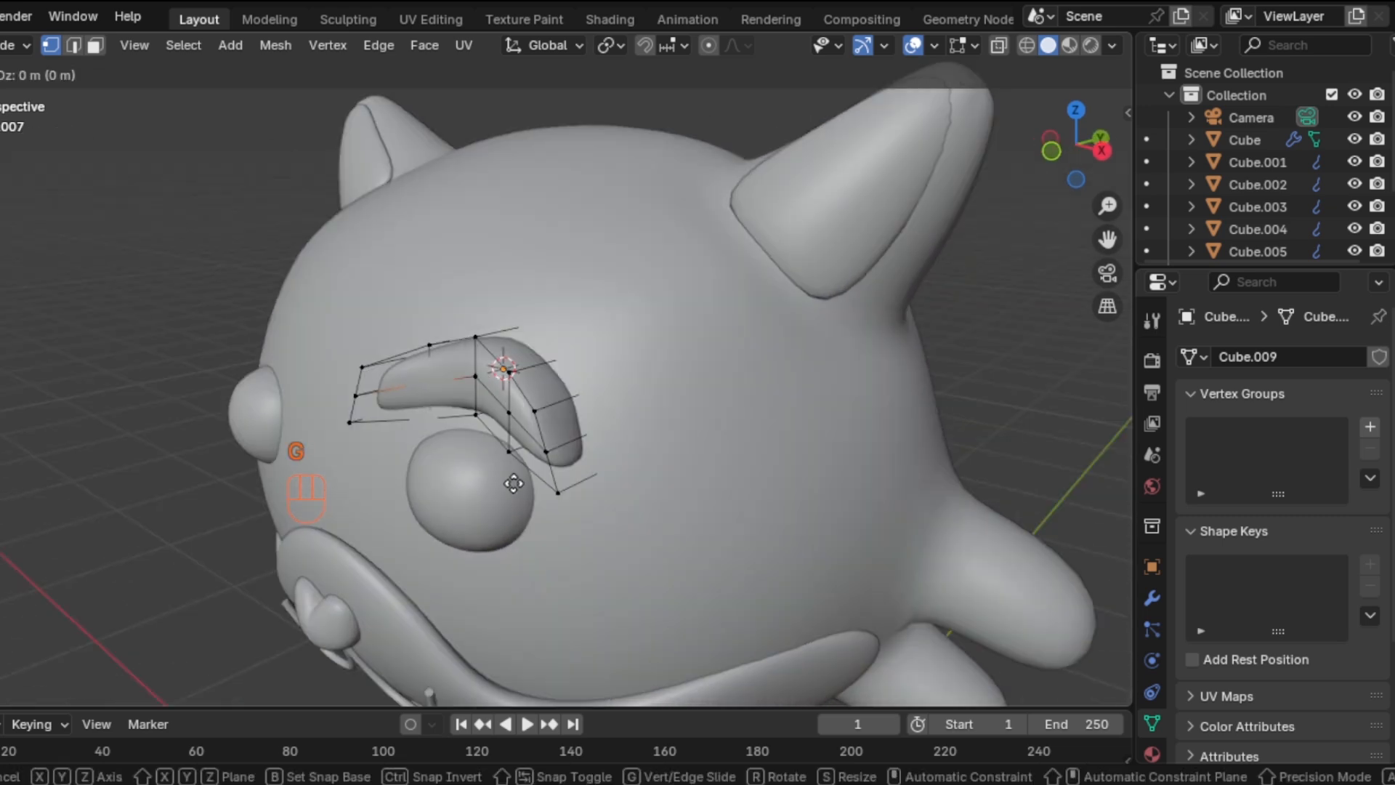
{"action": "key", "text": "y"}
{"action": "left_click", "coordinate": [501, 481]}
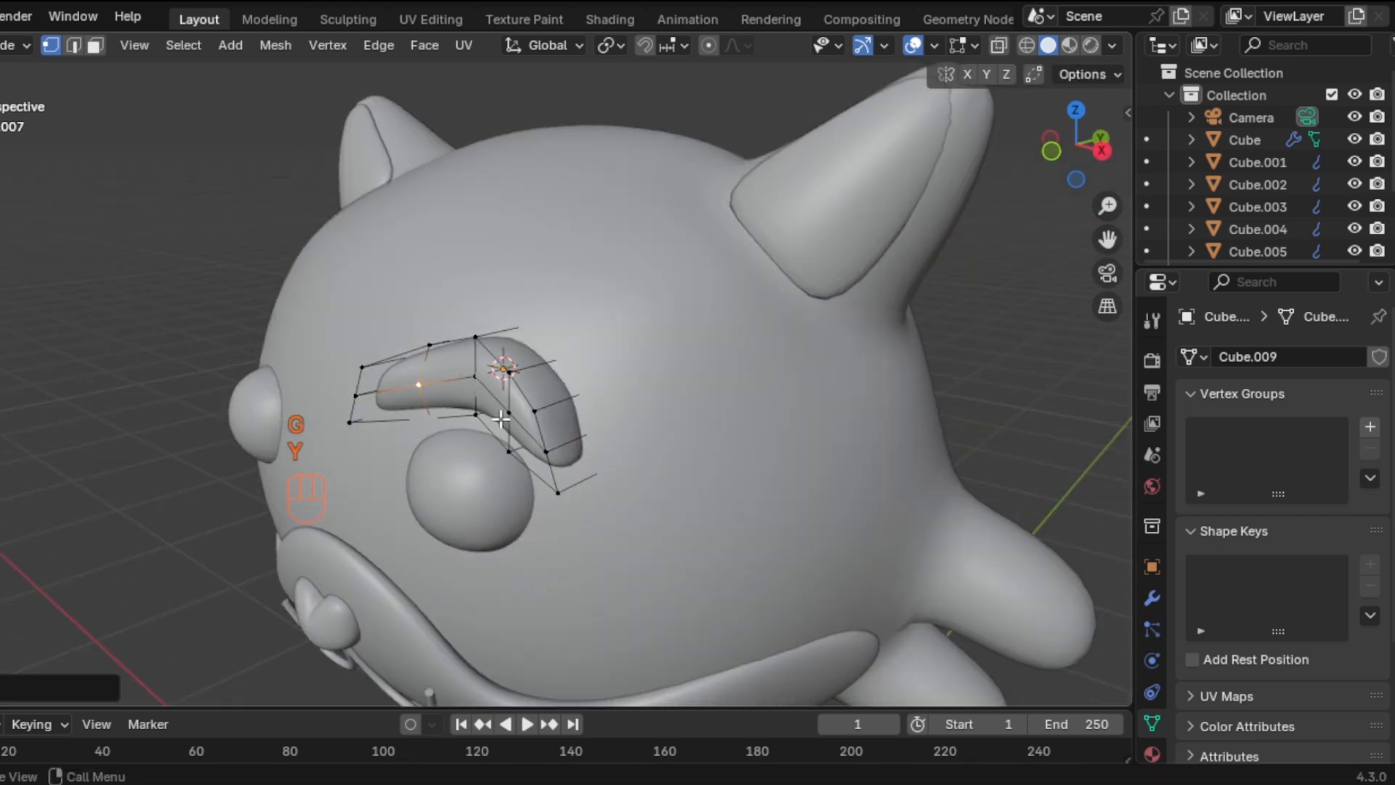
{"action": "key", "text": "g"}
{"action": "key", "text": "y"}
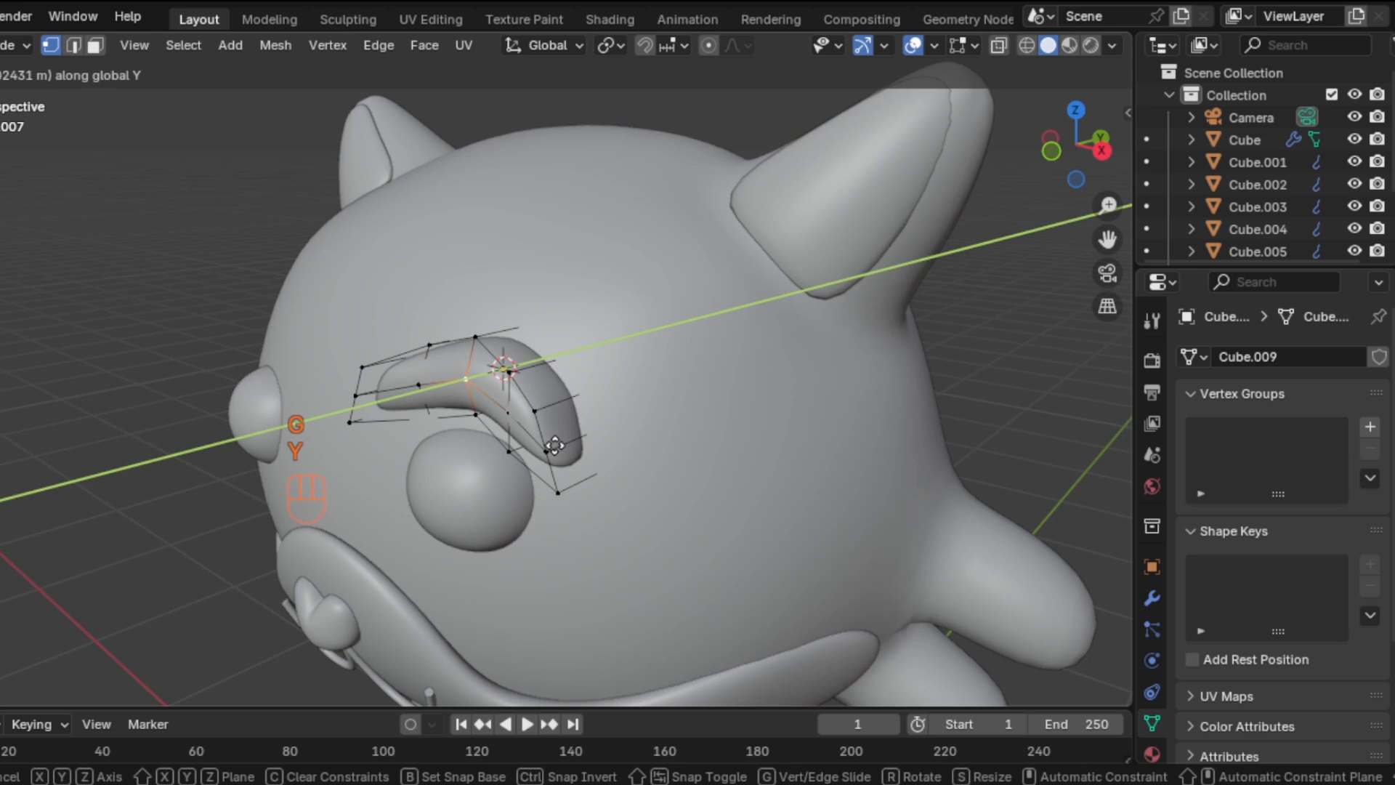
{"action": "left_click", "coordinate": [532, 429]}
{"action": "key", "text": "g"}
{"action": "key", "text": "y"}
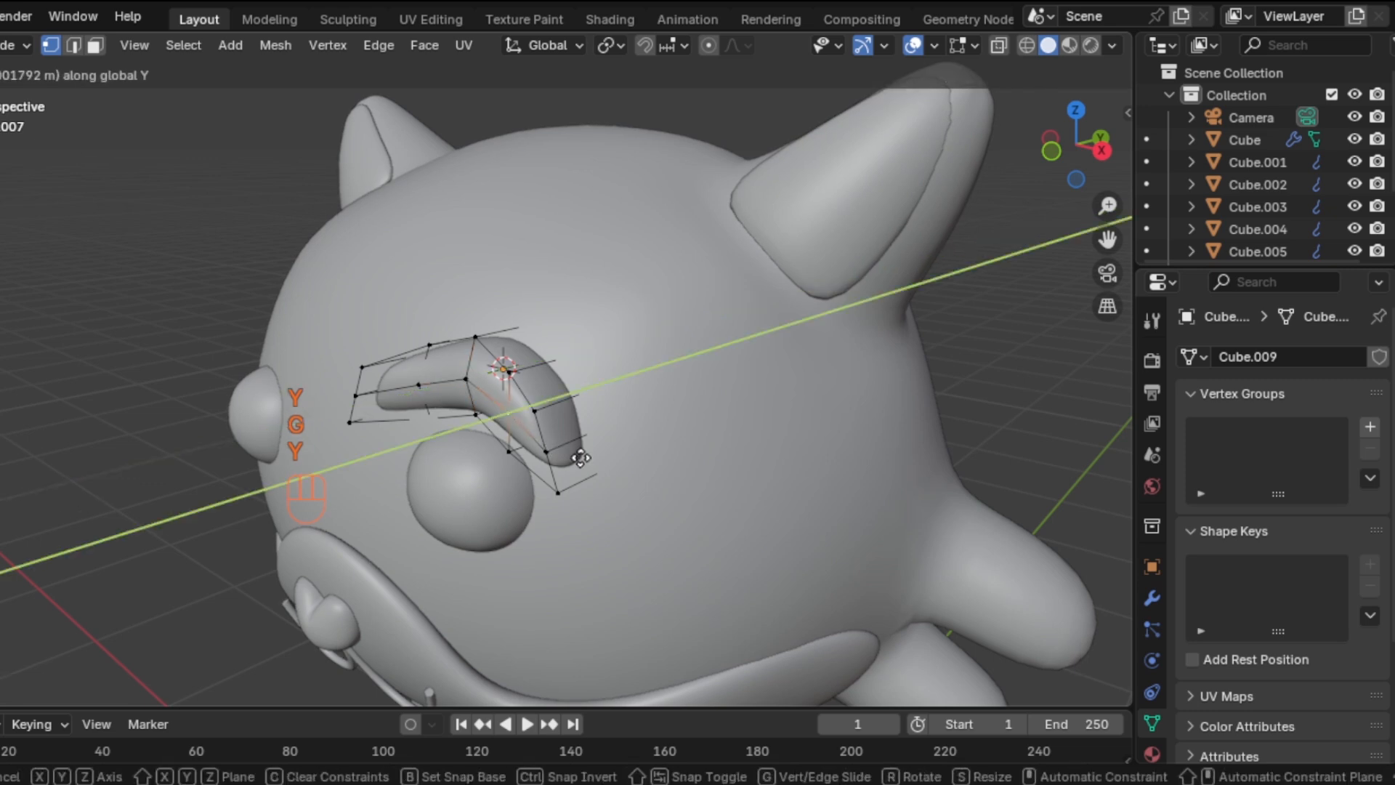
{"action": "left_click", "coordinate": [593, 456]}
{"action": "middle_click_drag", "start_coordinate": [592, 457], "coordinate": [634, 434]}
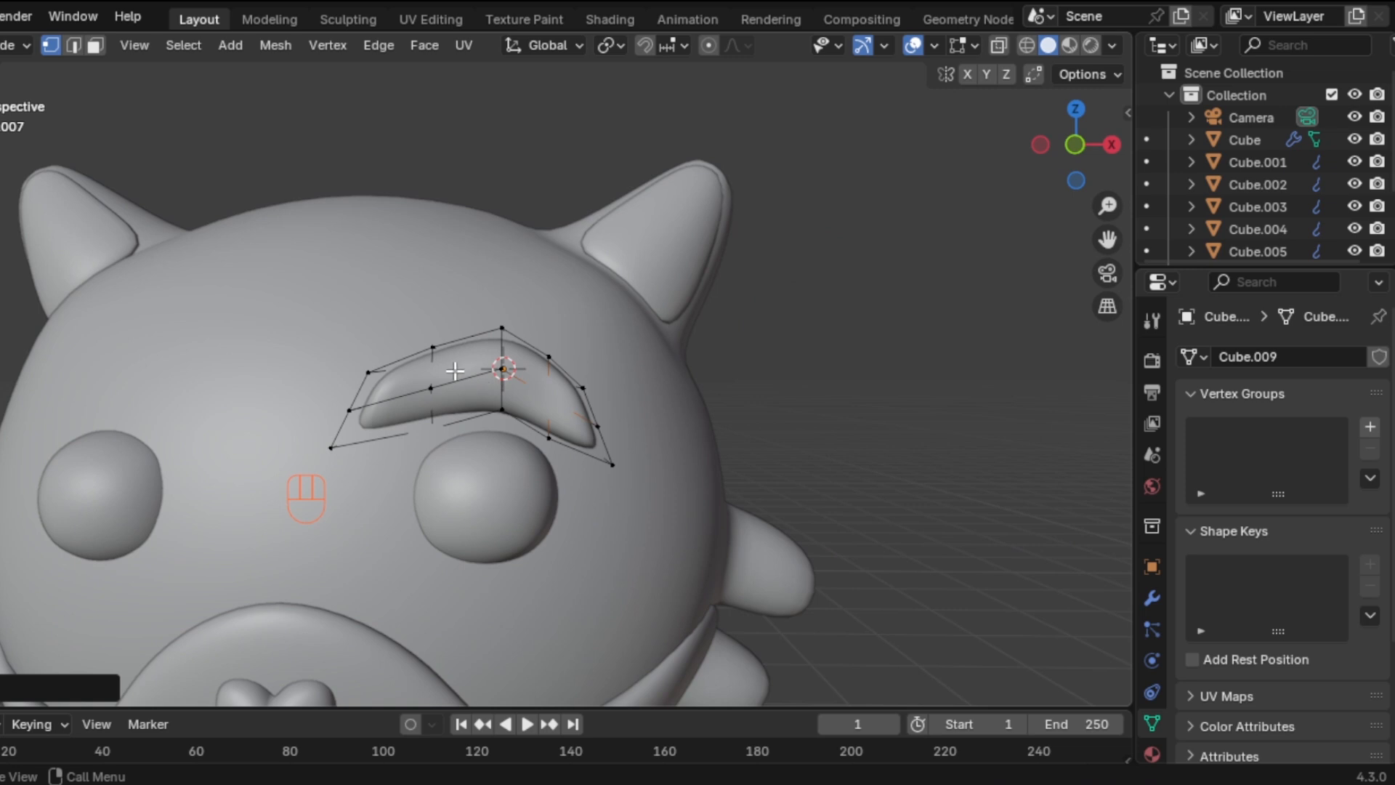
Adjust the upper corner vertices of the eyebrow's inner end along Y and lower them along Z, finishing in Object Mode
{"action": "key", "text": "alt+z"}
{"action": "left_click_drag", "start_coordinate": [355, 341], "coordinate": [410, 385]}
{"action": "key", "text": "alt+z"}
{"action": "key", "text": "g"}
{"action": "key", "text": "y"}
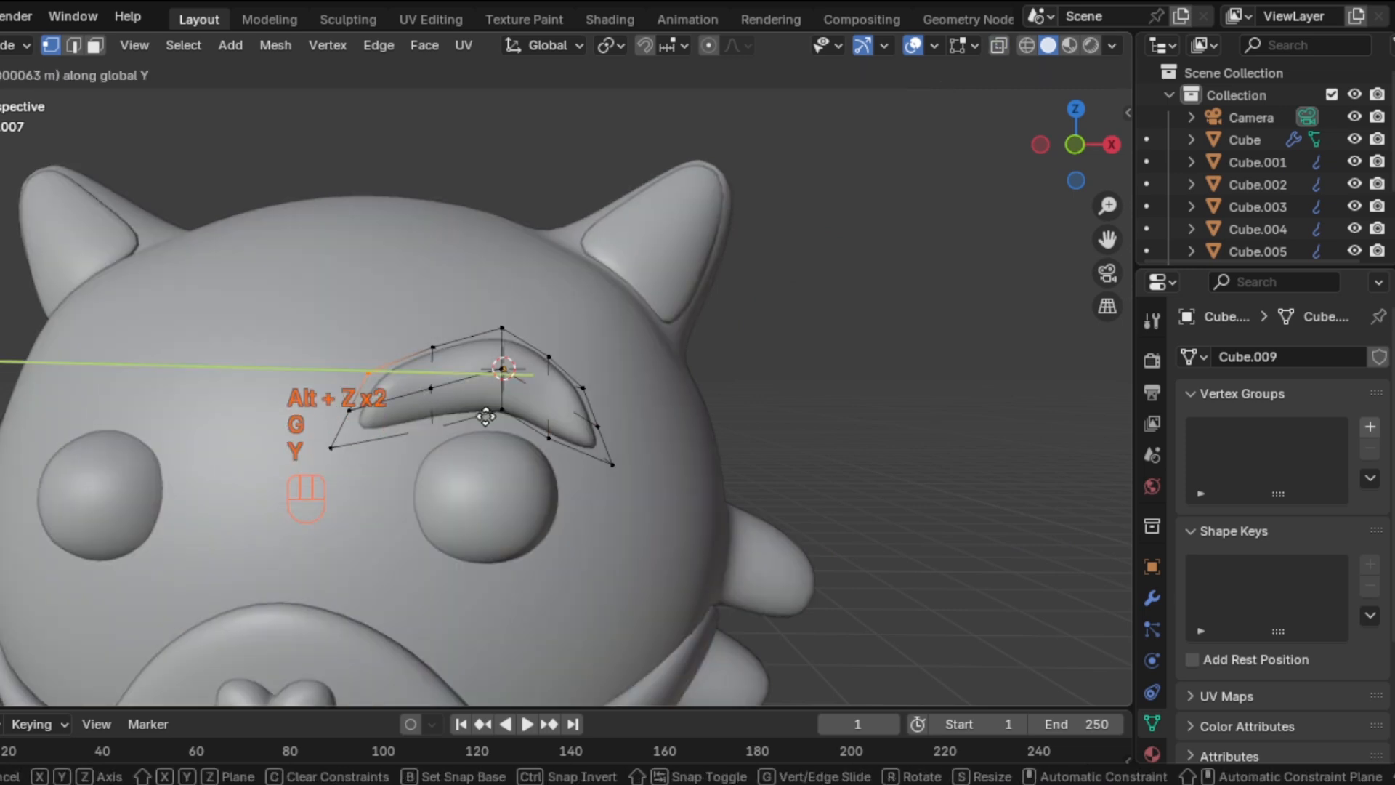
{"action": "left_click", "coordinate": [480, 416]}
{"action": "key", "text": "g"}
{"action": "key", "text": "z"}
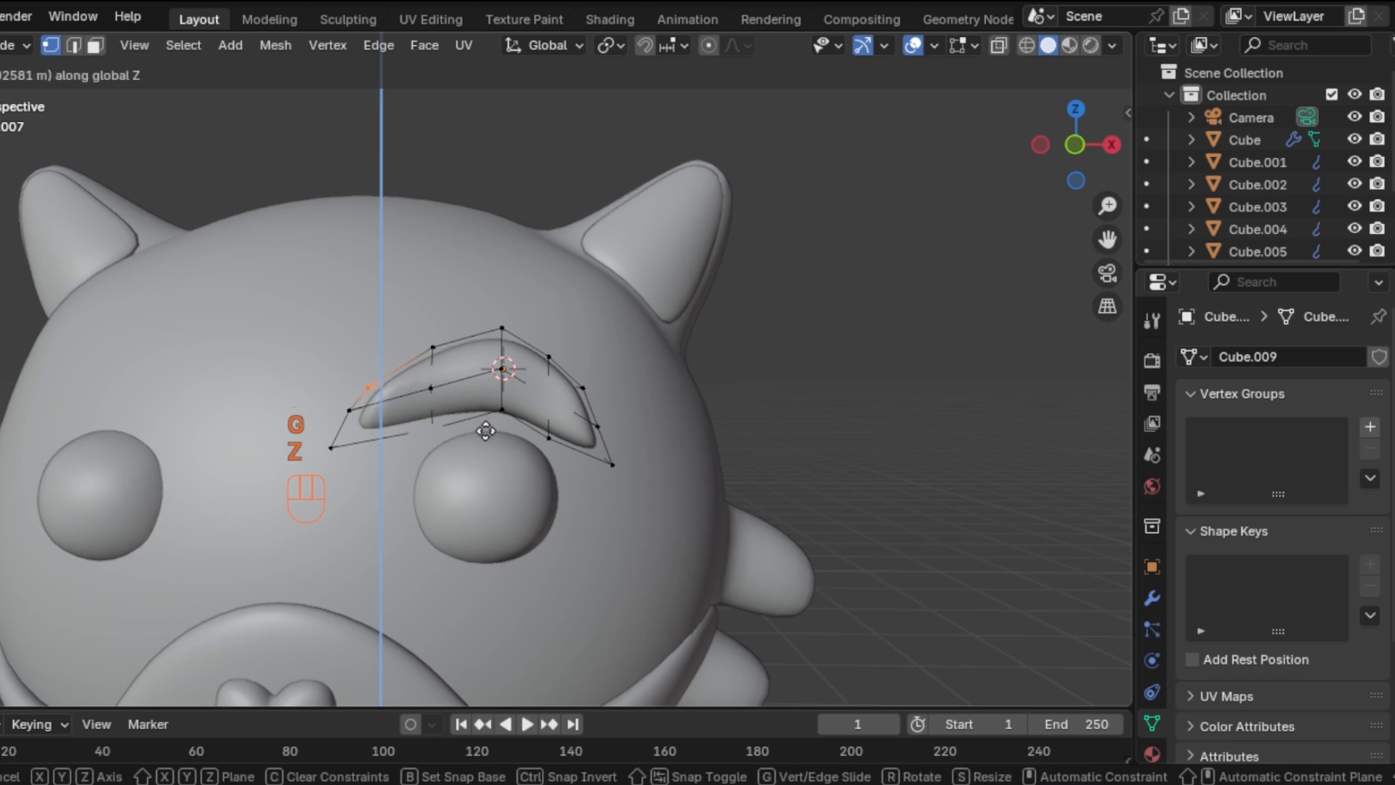
{"action": "left_click", "coordinate": [486, 432]}
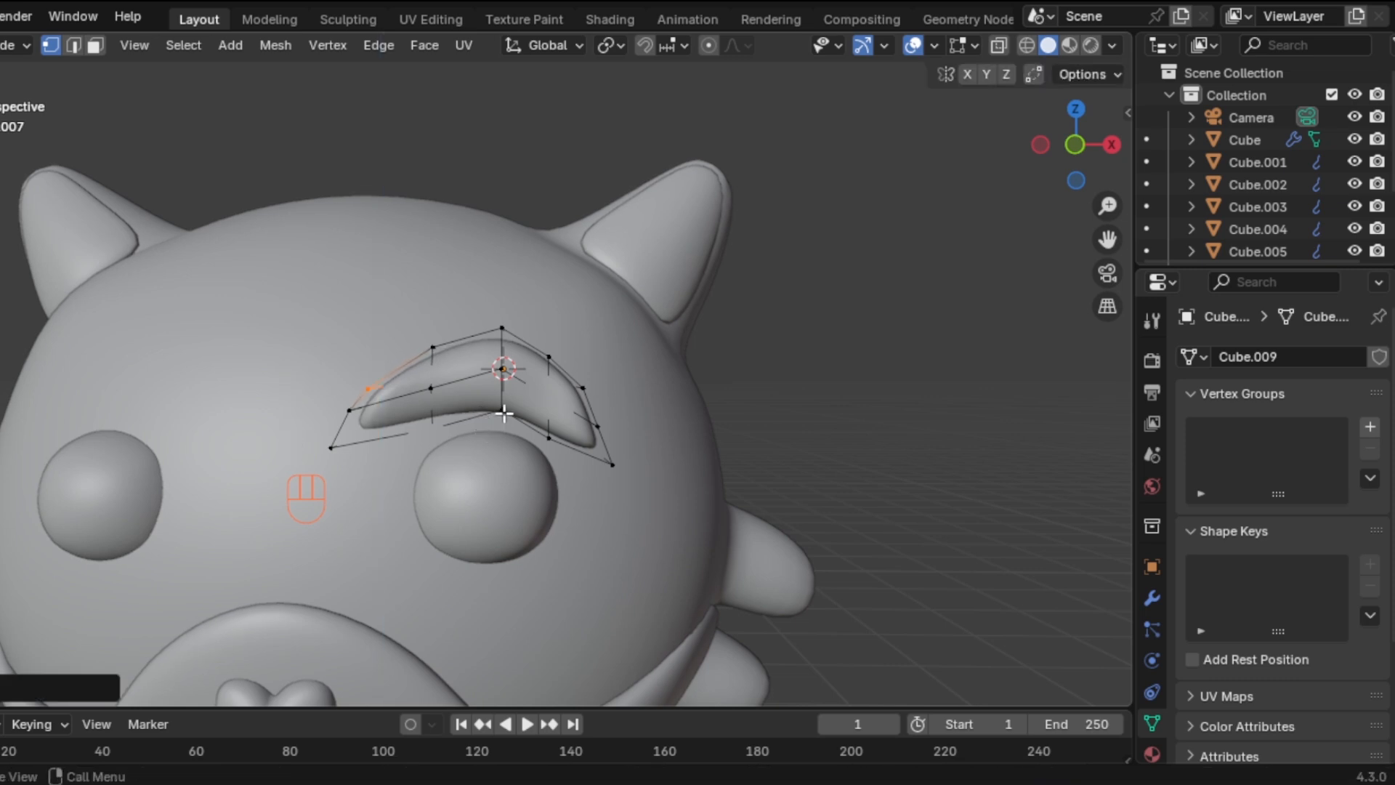
{"action": "key", "text": "Tab"}
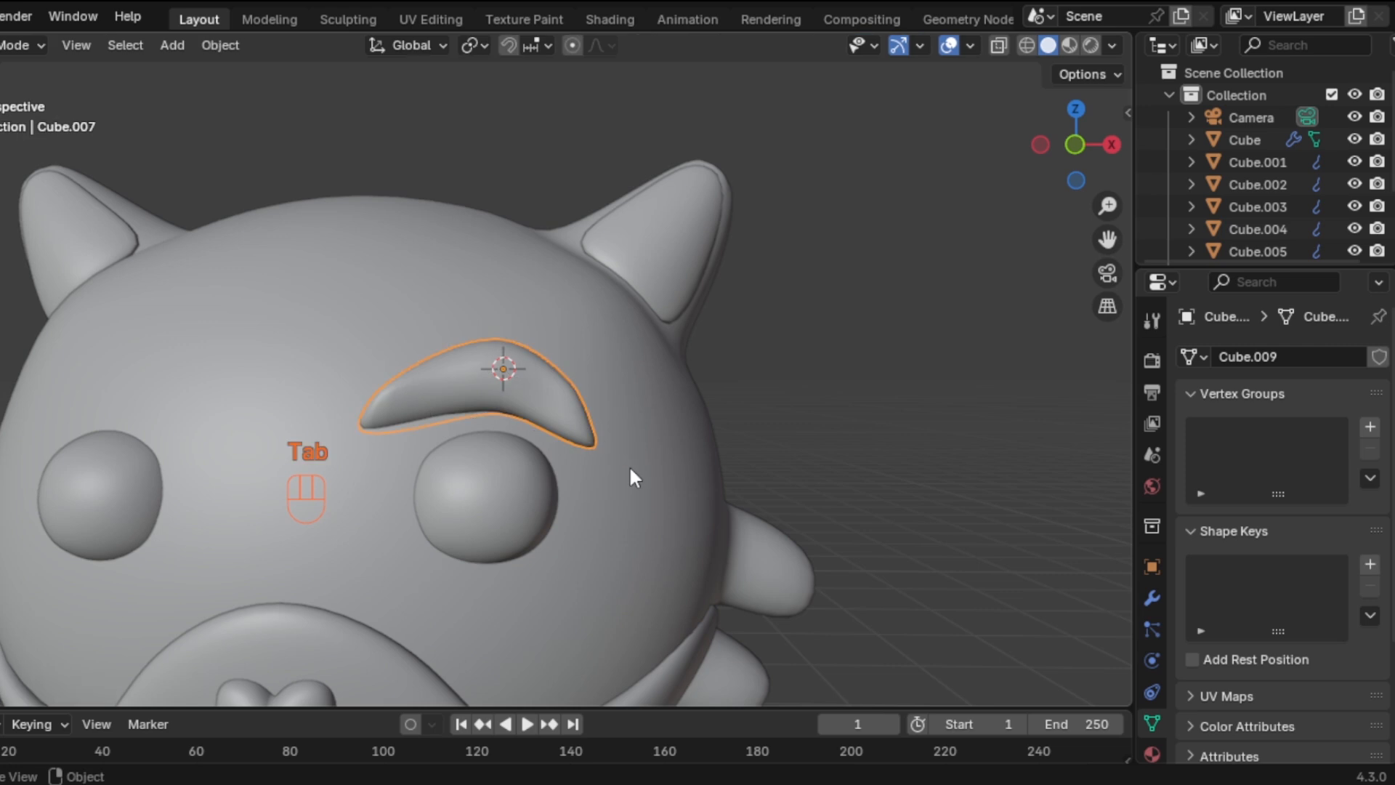
Shift the whole eyebrow slightly outward along the X axis above the eye in front view
{"action": "key", "text": "KP_1"}
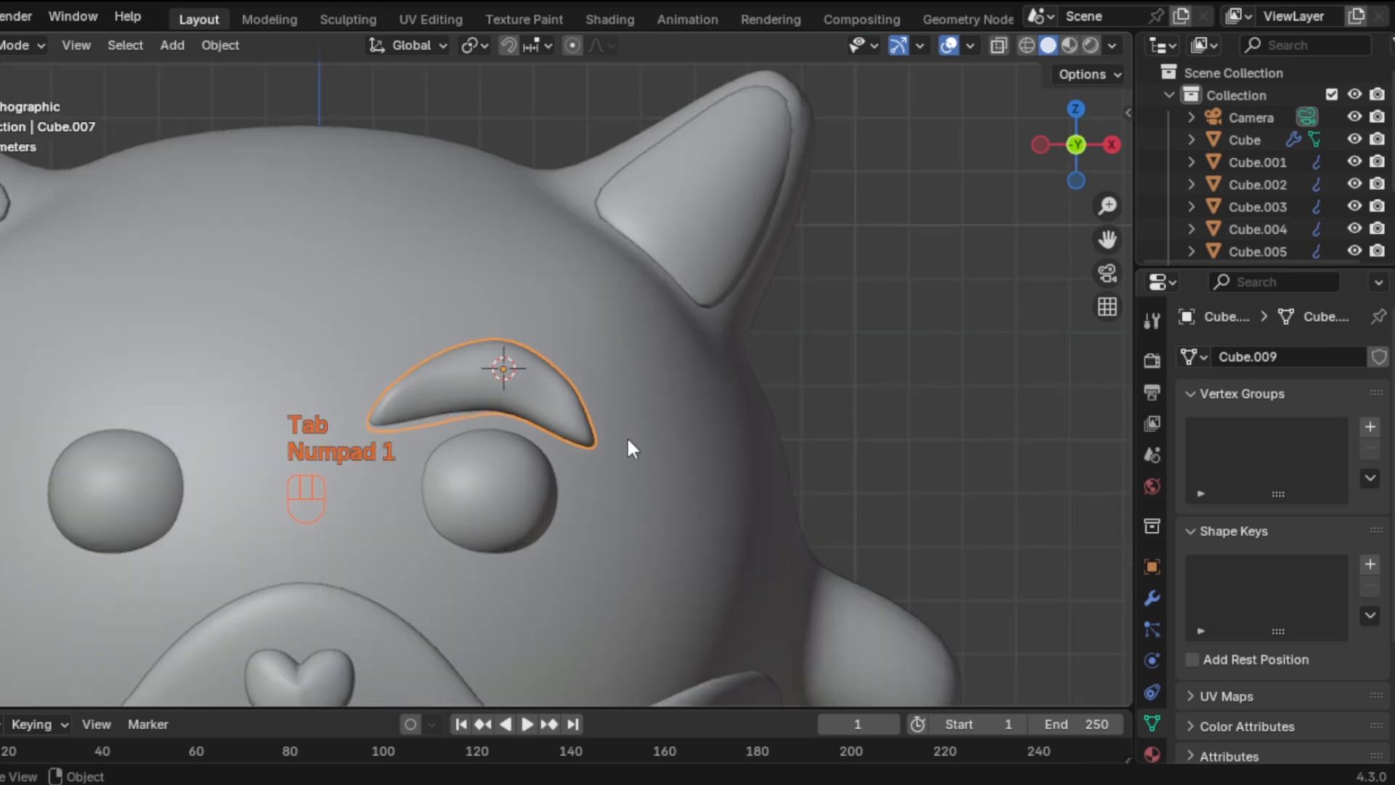
{"action": "left_click", "coordinate": [938, 410]}
{"action": "scroll", "coordinate": [651, 461], "scroll_direction": "down", "scroll_amount": 1}
{"action": "left_click", "coordinate": [569, 405]}
{"action": "middle_click_drag", "start_coordinate": [566, 404], "coordinate": [635, 381], "text": "shift"}
{"action": "key", "text": "g"}
{"action": "key", "text": "x"}
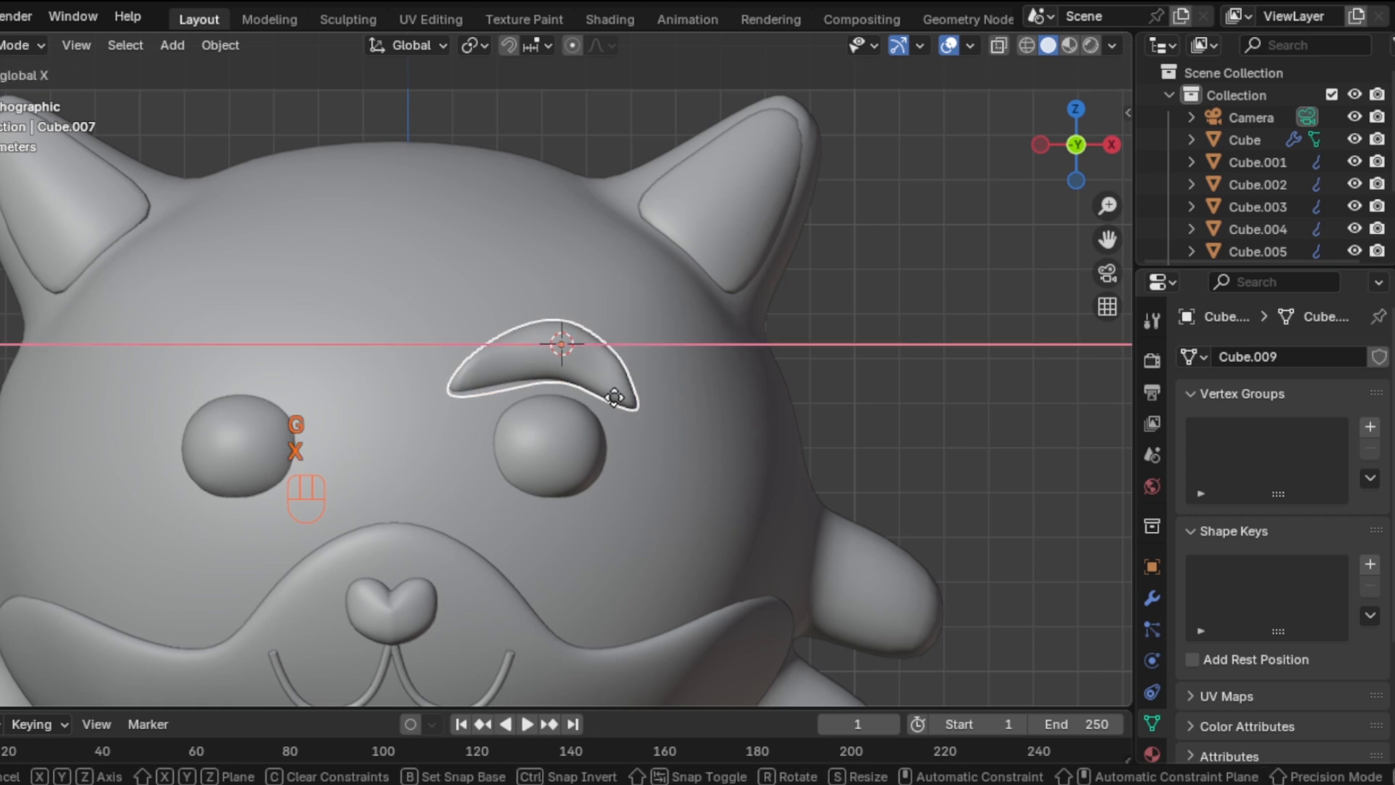
{"action": "left_click", "coordinate": [621, 396]}
{"action": "left_click", "coordinate": [875, 333]}
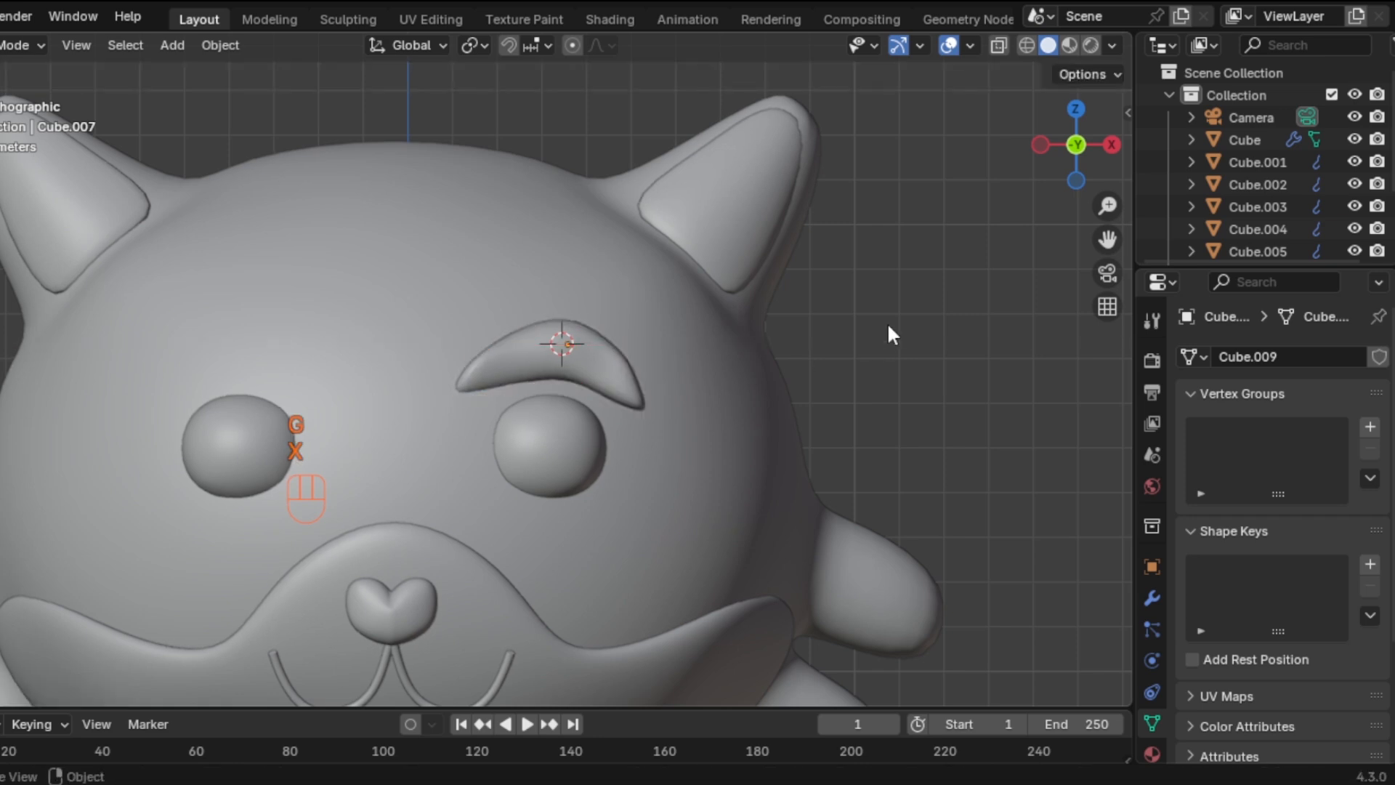
Slide the eyebrow's central vertical edge loop slightly toward the inner end, working with X-ray on in Edit Mode
{"action": "left_click", "coordinate": [601, 372]}
{"action": "key", "text": "alt+z"}
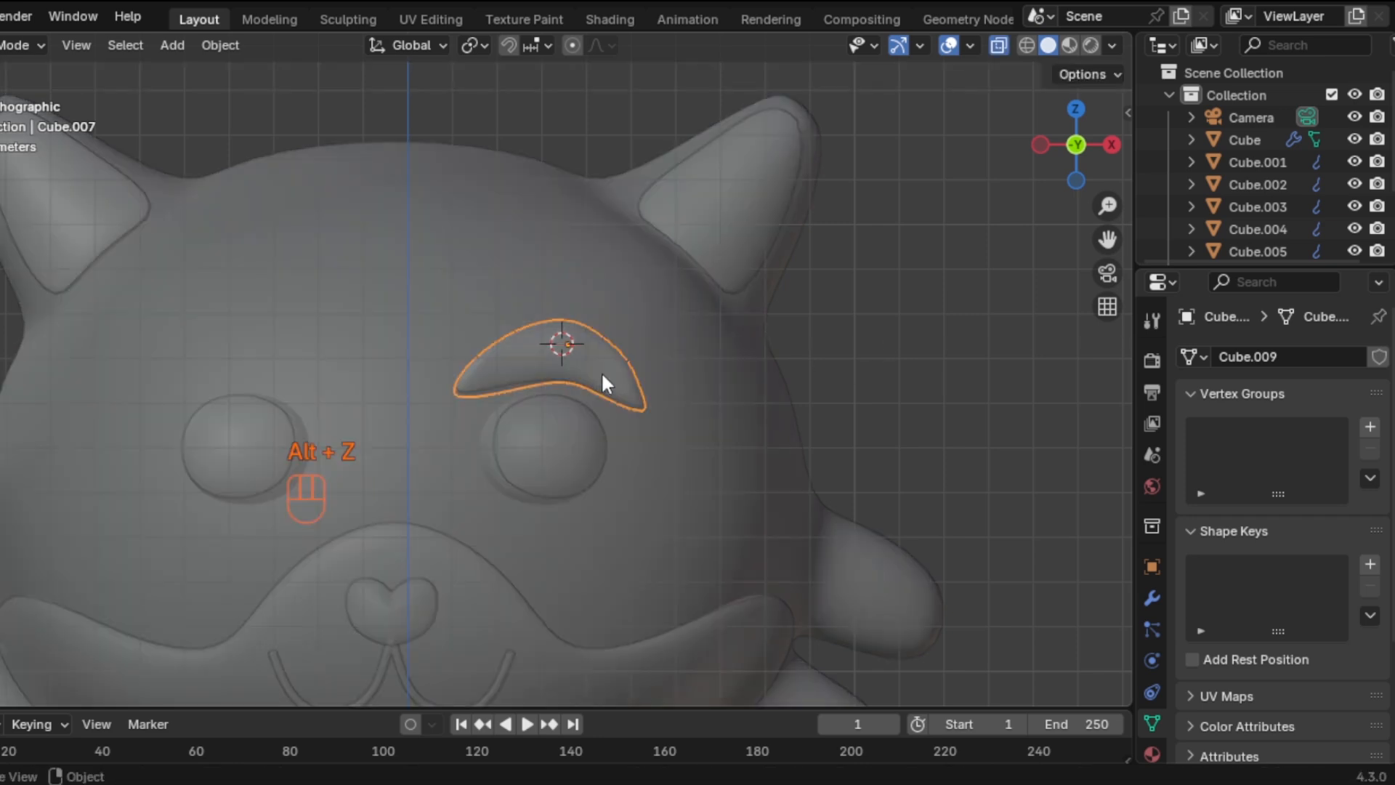
{"action": "key", "text": "Tab"}
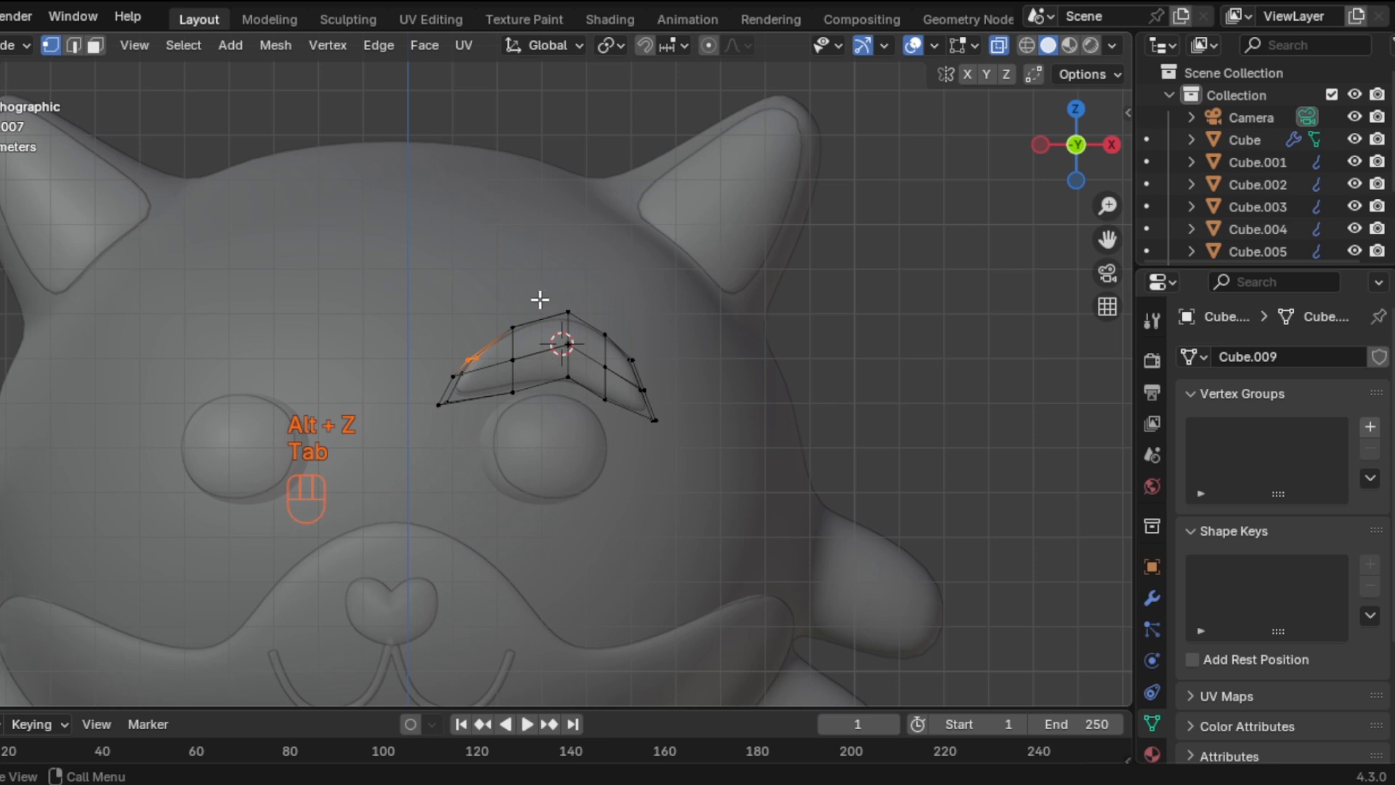
{"action": "left_click", "coordinate": [582, 387], "text": "alt"}
{"action": "key", "text": "g"}
{"action": "key", "text": "g"}
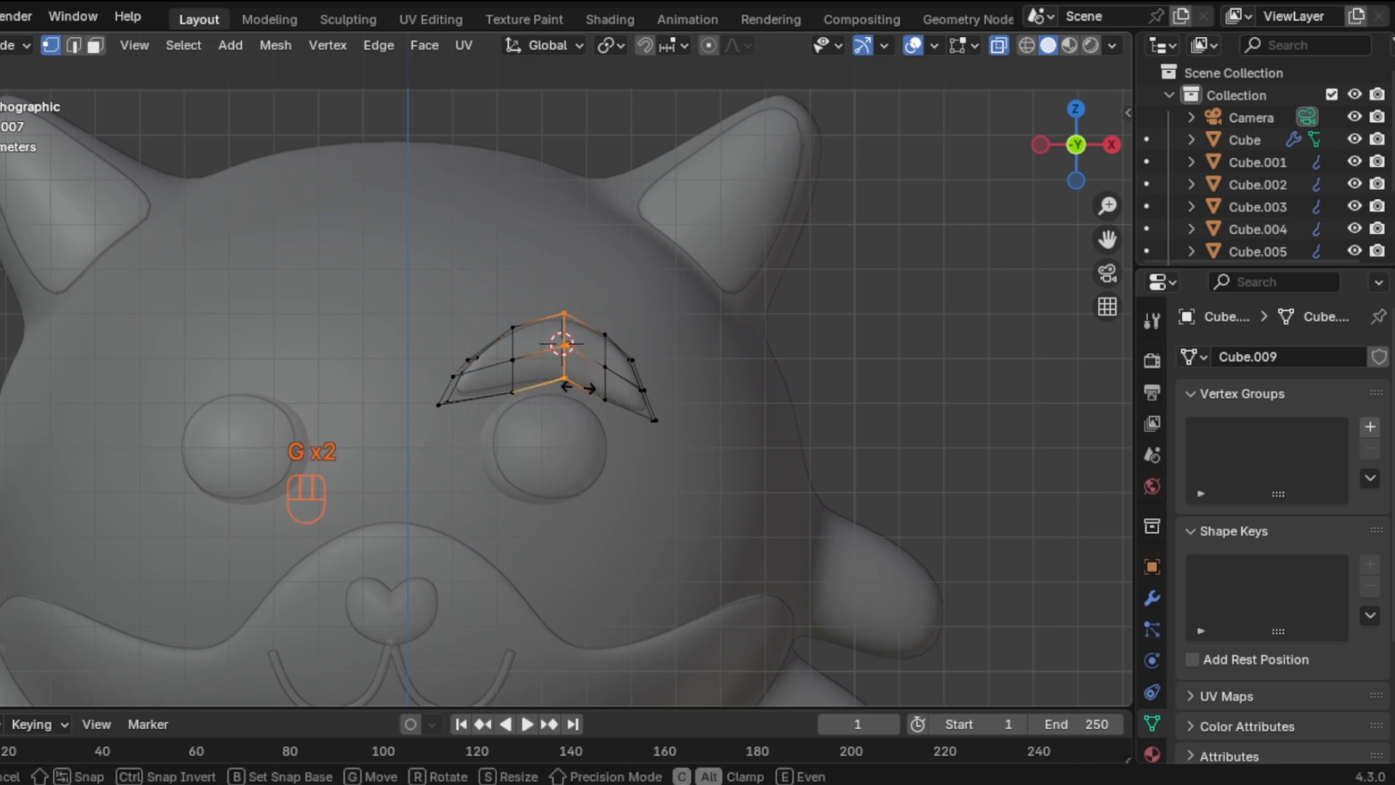
{"action": "left_click", "coordinate": [574, 389]}
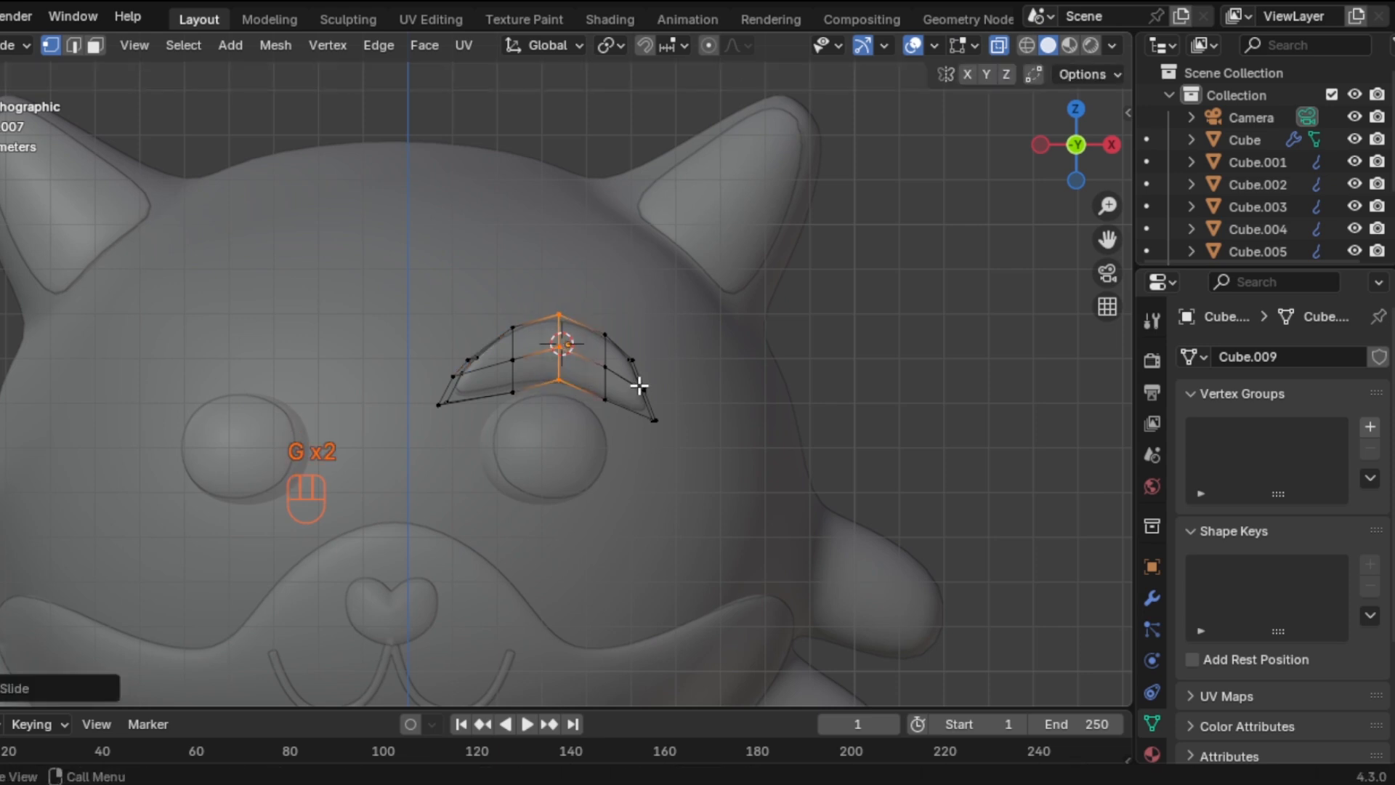
Pull the eyebrow's lower outer tip down and inward, and slide the neighbouring lower-edge vertices up to curve the underside
{"action": "left_click", "coordinate": [649, 414]}
{"action": "key", "text": "g"}
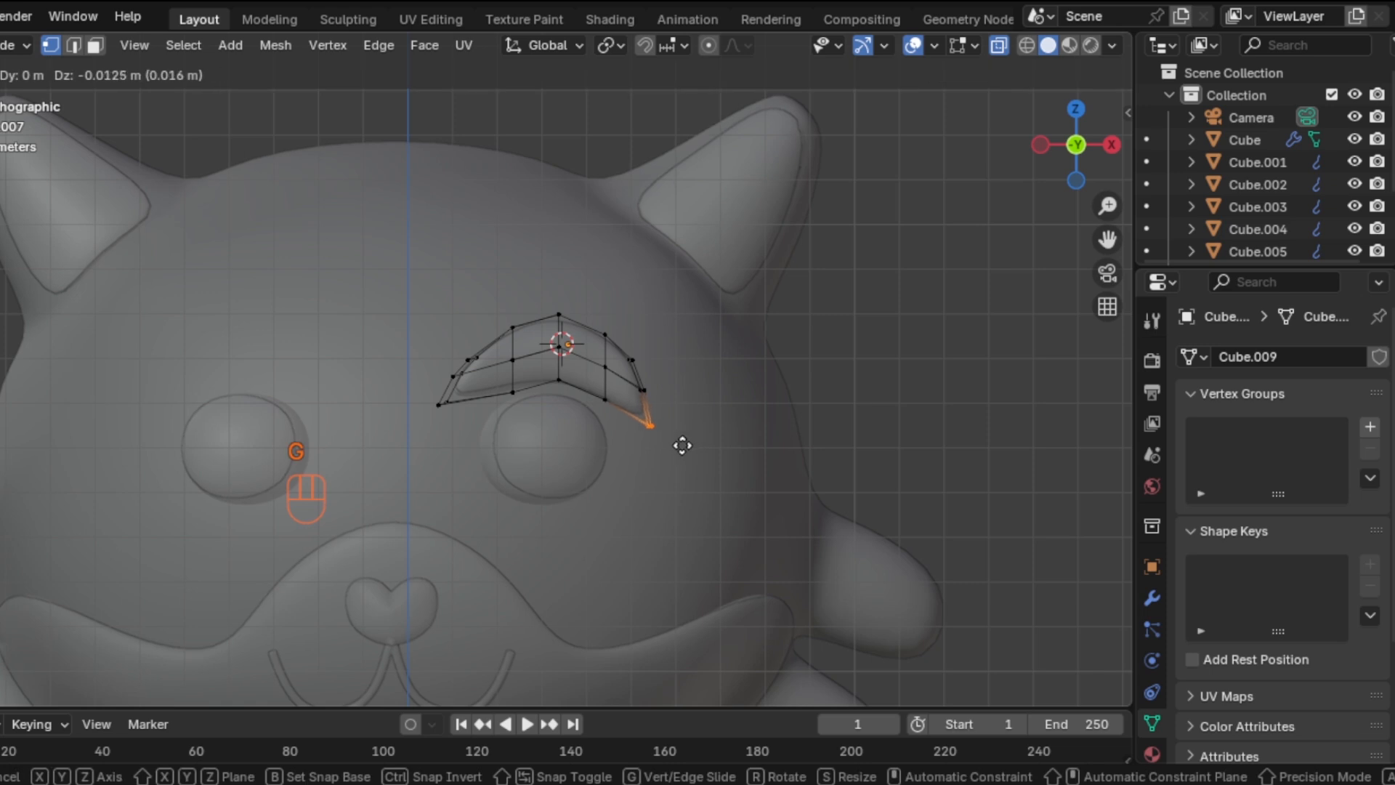
{"action": "left_click", "coordinate": [683, 449]}
{"action": "left_click", "coordinate": [600, 395]}
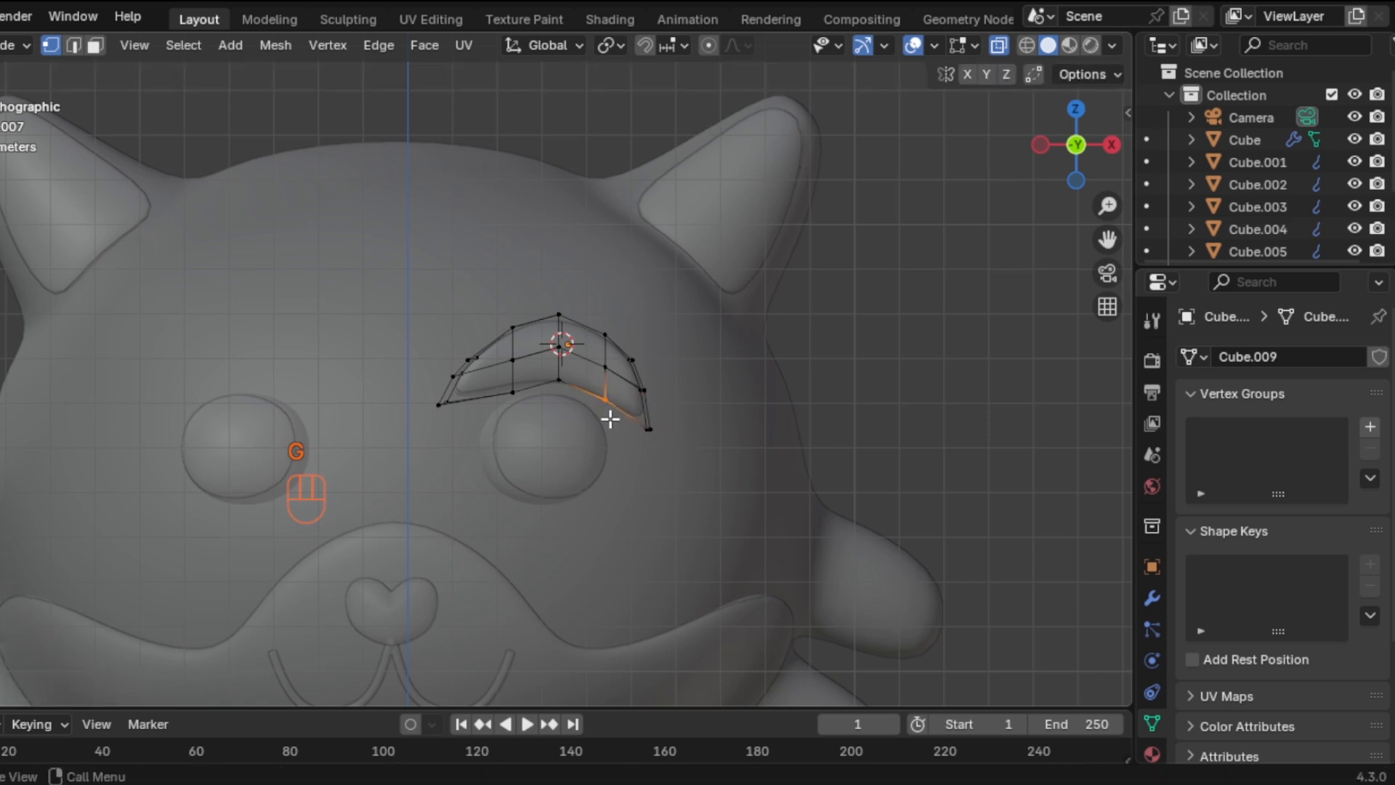
{"action": "key", "text": "g"}
{"action": "key", "text": "g"}
{"action": "left_click", "coordinate": [611, 404]}
Raise the lower-edge vertices on the eyebrow's inner half, lower its inner tip and adjust the end's upper vertices
{"action": "left_click", "coordinate": [515, 391]}
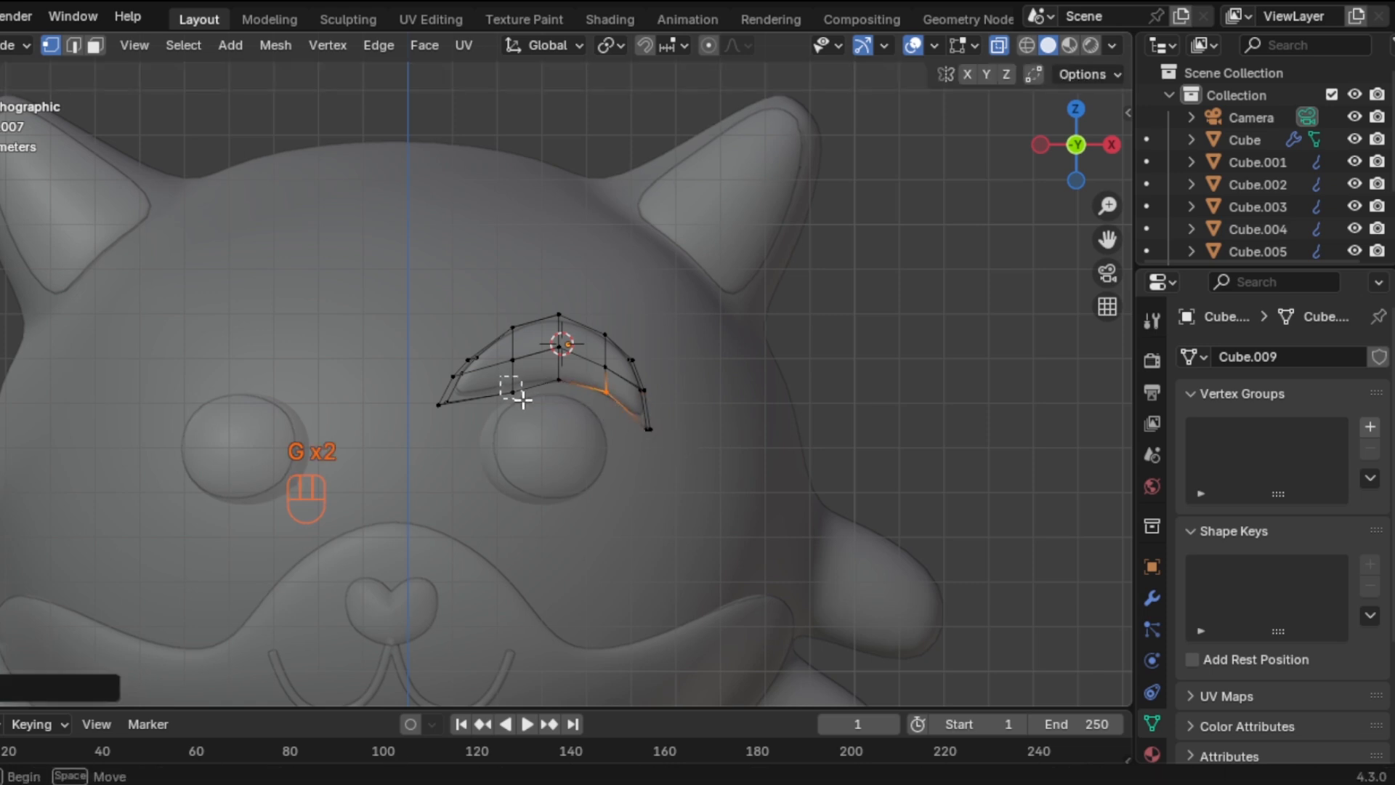
{"action": "key", "text": "g"}
{"action": "left_click", "coordinate": [525, 394]}
{"action": "left_click_drag", "start_coordinate": [424, 380], "coordinate": [461, 404]}
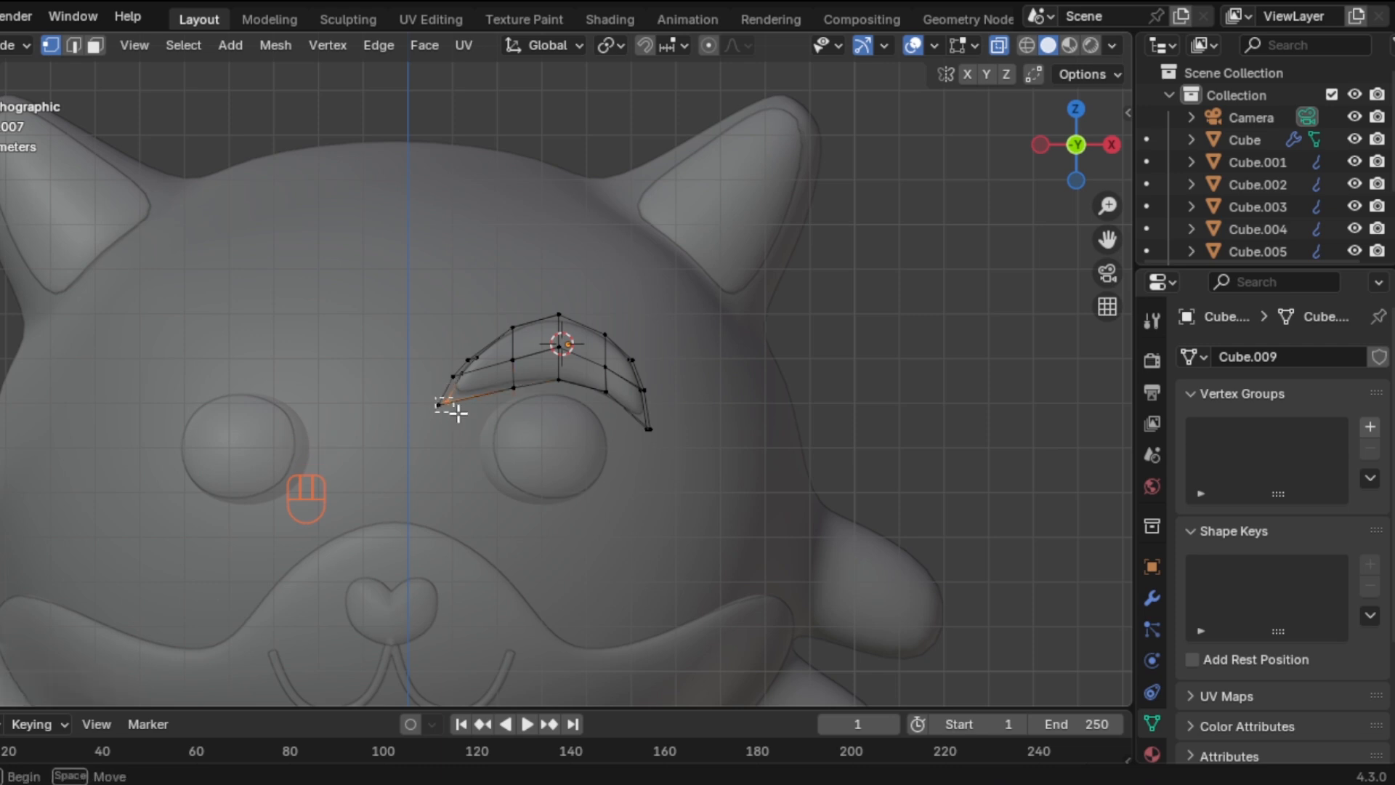
{"action": "key", "text": "g"}
{"action": "left_click", "coordinate": [482, 431]}
{"action": "left_click_drag", "start_coordinate": [446, 339], "coordinate": [488, 377]}
{"action": "key", "text": "g"}
{"action": "left_click", "coordinate": [485, 376]}
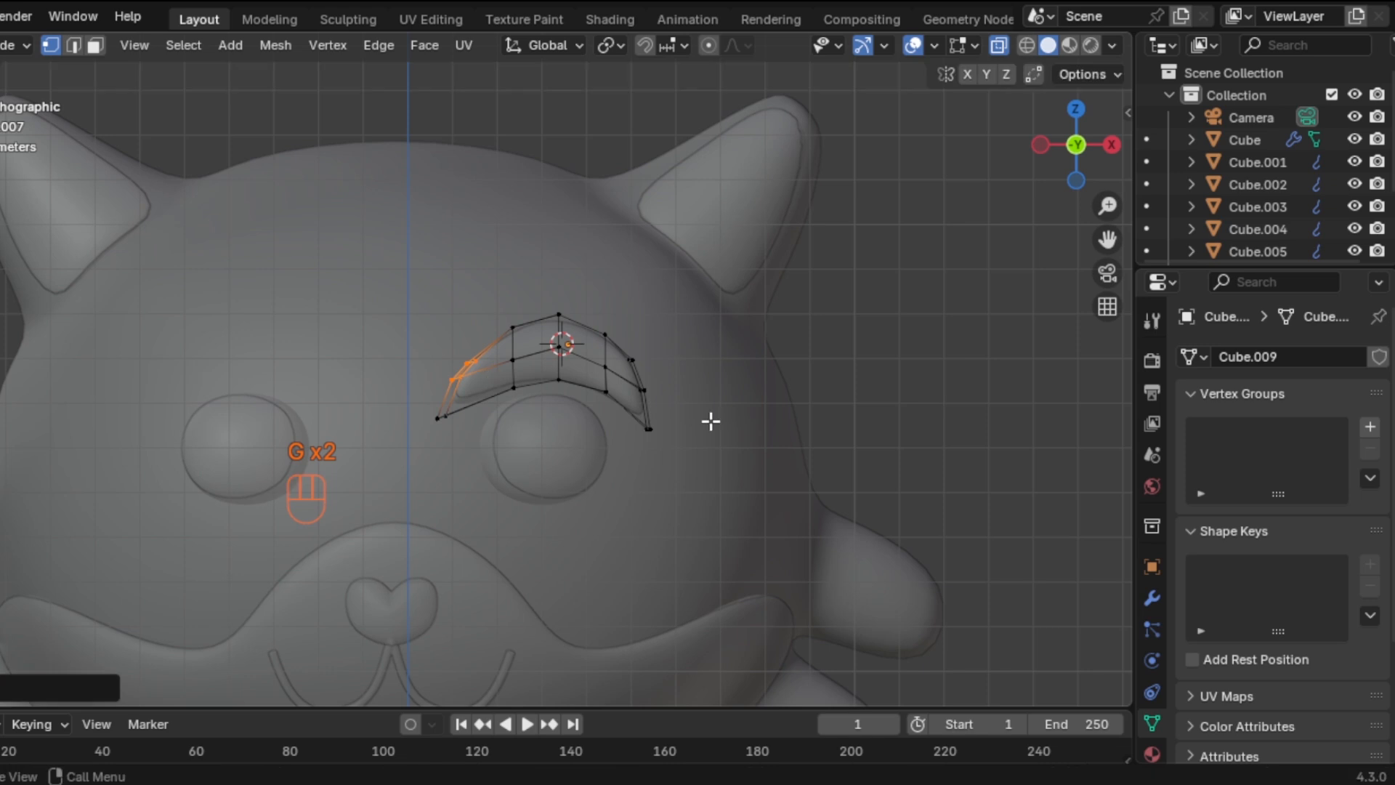
{"action": "key", "text": "Tab"}
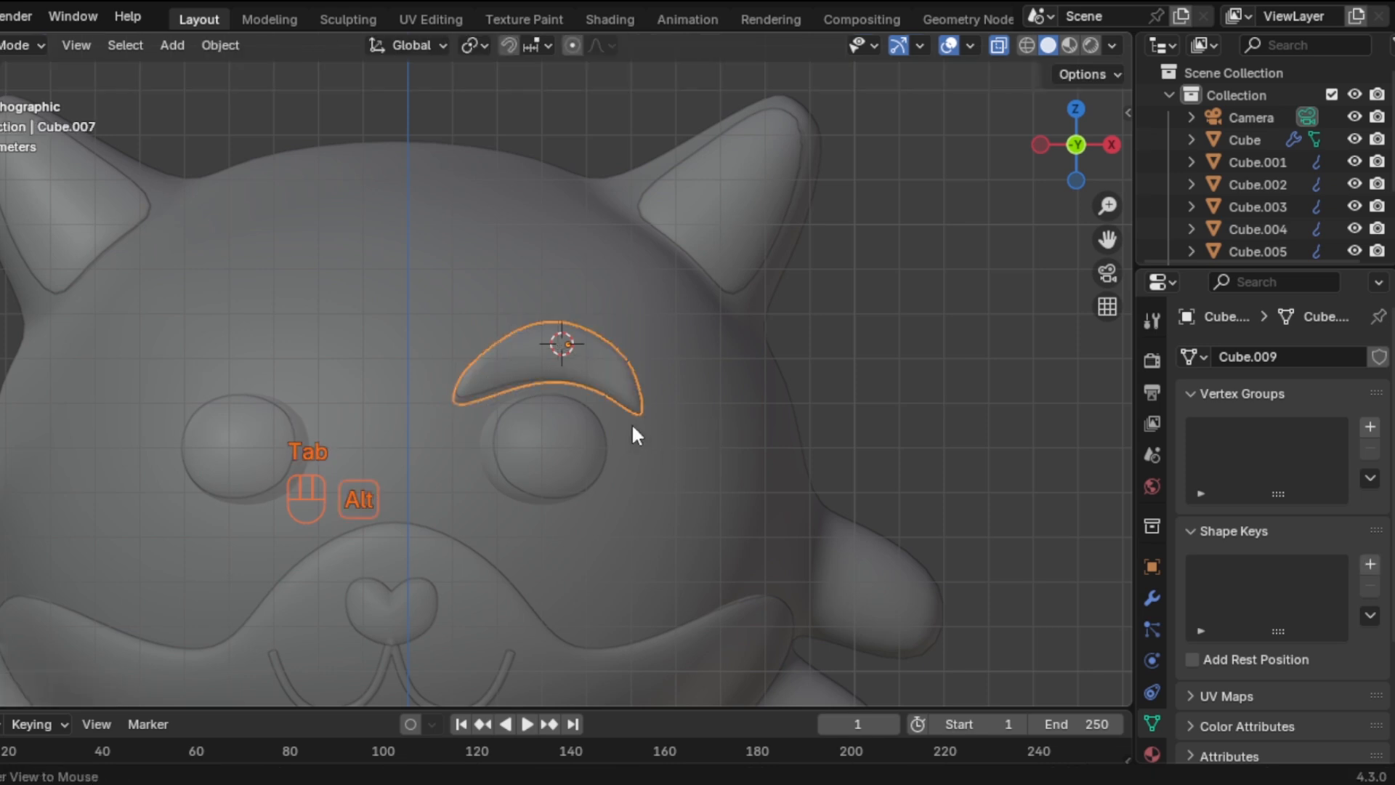
{"action": "key", "text": "alt+z"}
{"action": "left_click", "coordinate": [806, 338]}
Scale the eyebrow down to about 0.75 and return the 3D cursor to the world origin
{"action": "scroll", "coordinate": [799, 414], "scroll_direction": "down", "scroll_amount": 5}
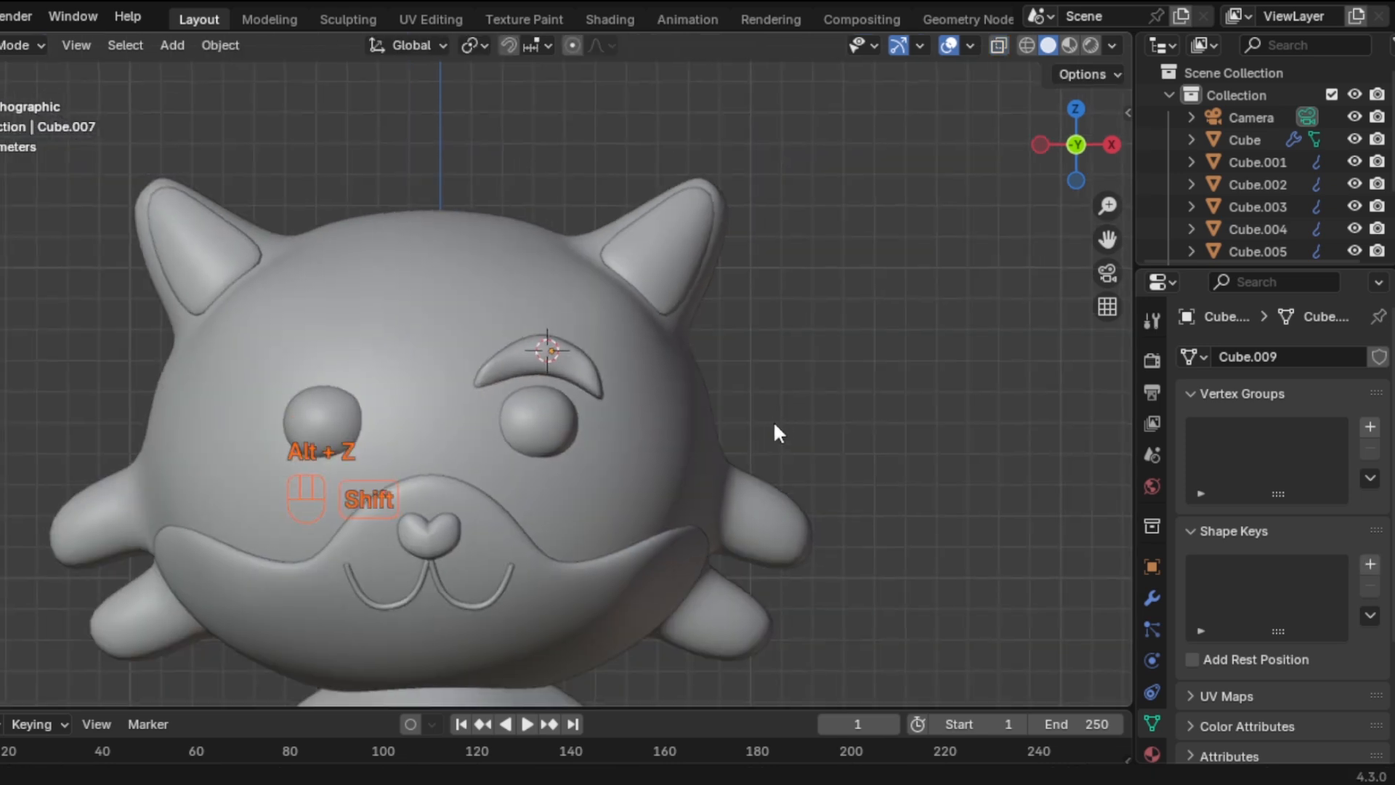
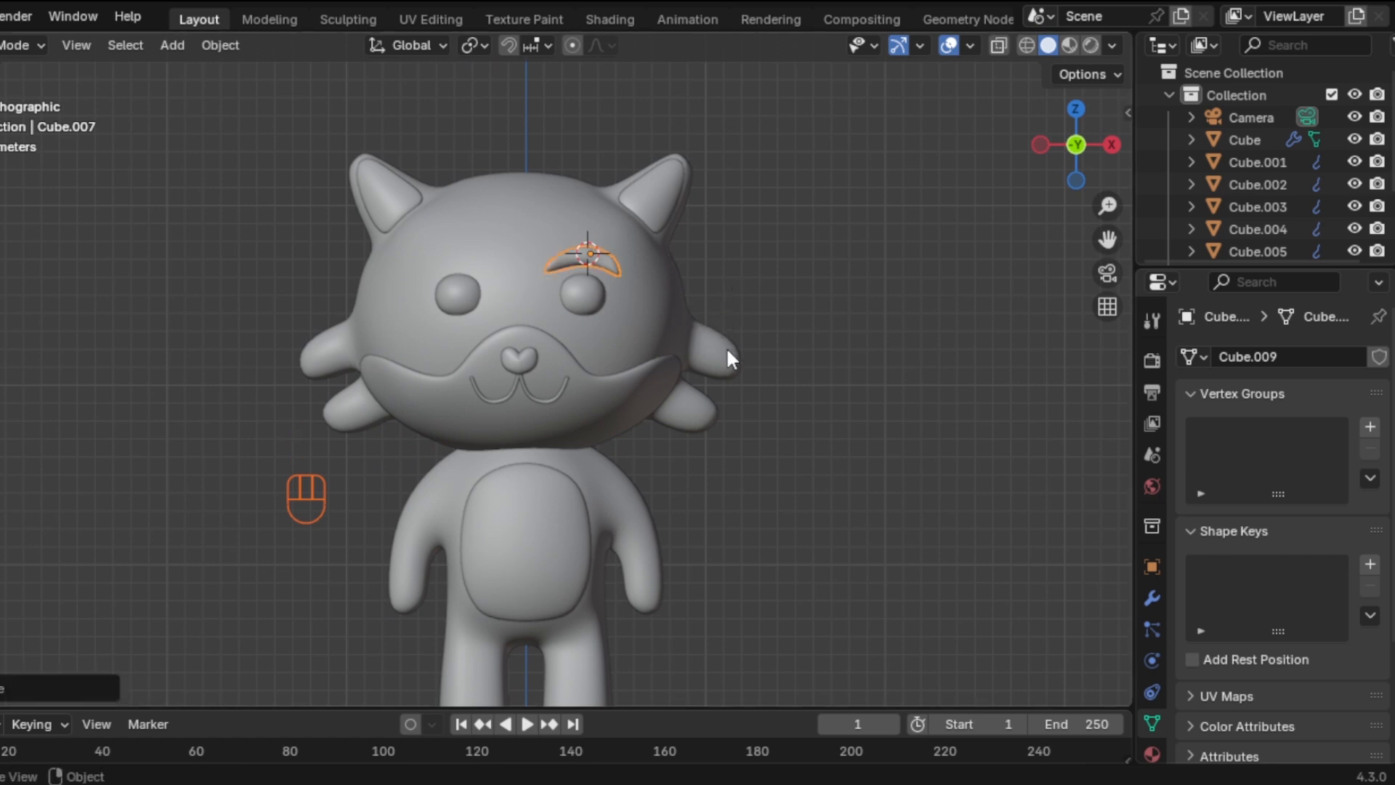
{"action": "key", "text": "s"}
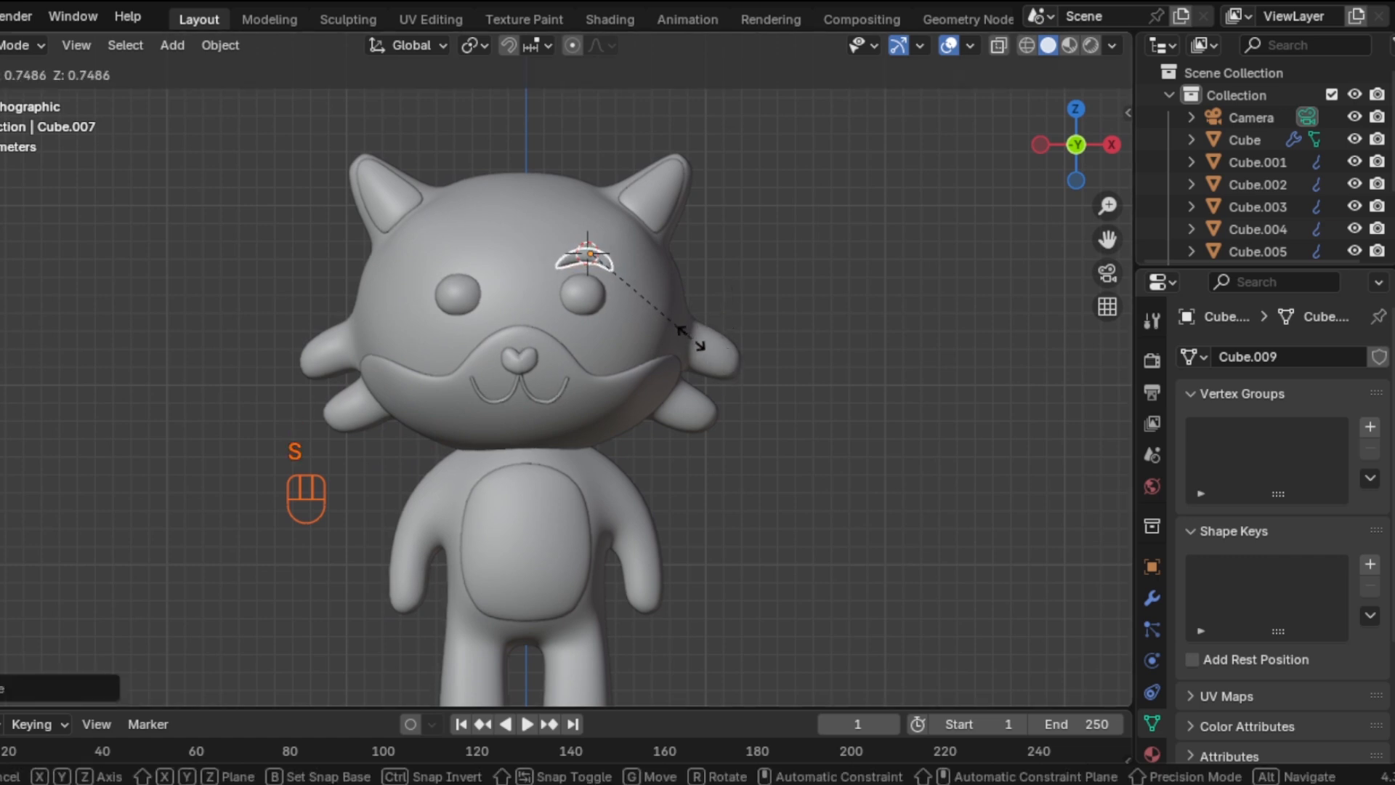
{"action": "left_click", "coordinate": [691, 340]}
{"action": "left_click", "coordinate": [760, 249]}
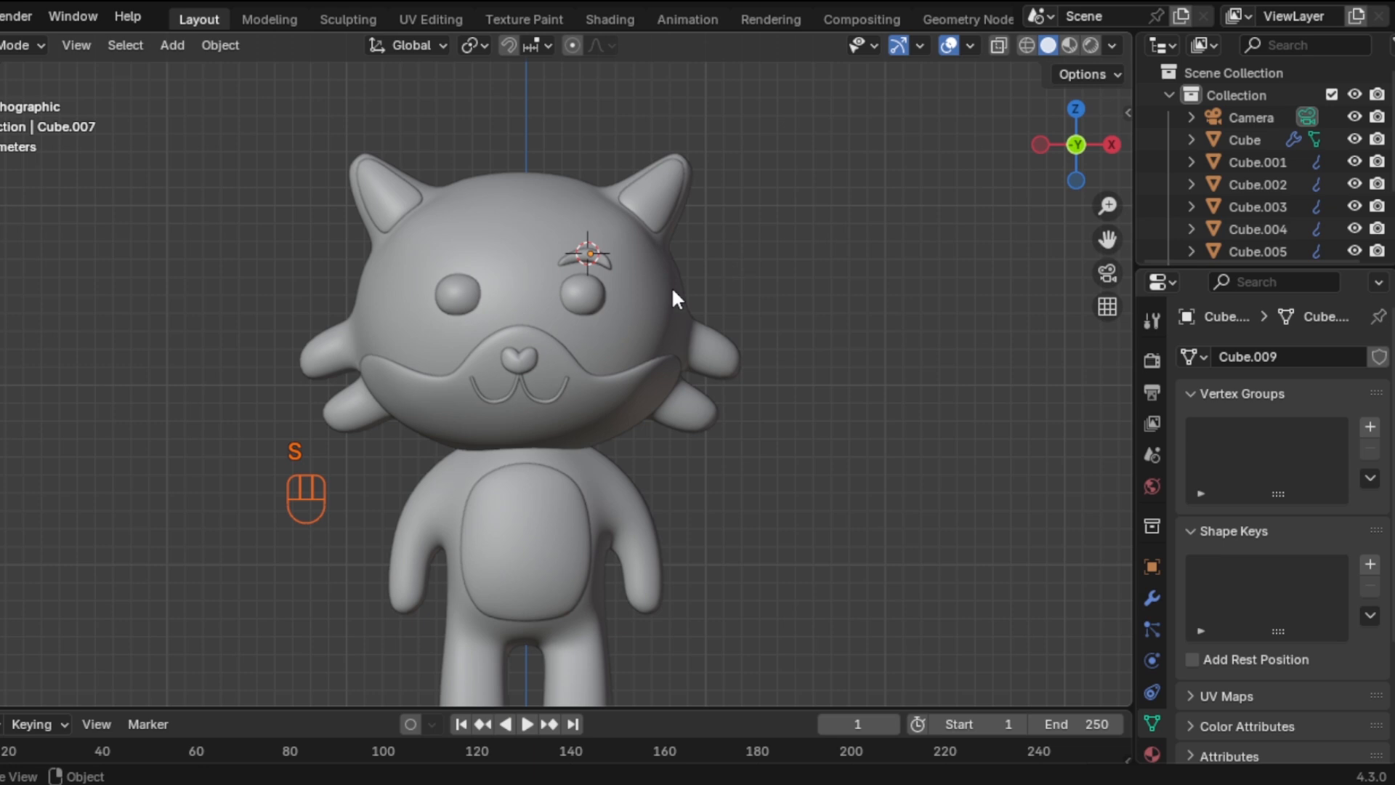
{"action": "key", "text": "shift+s"}
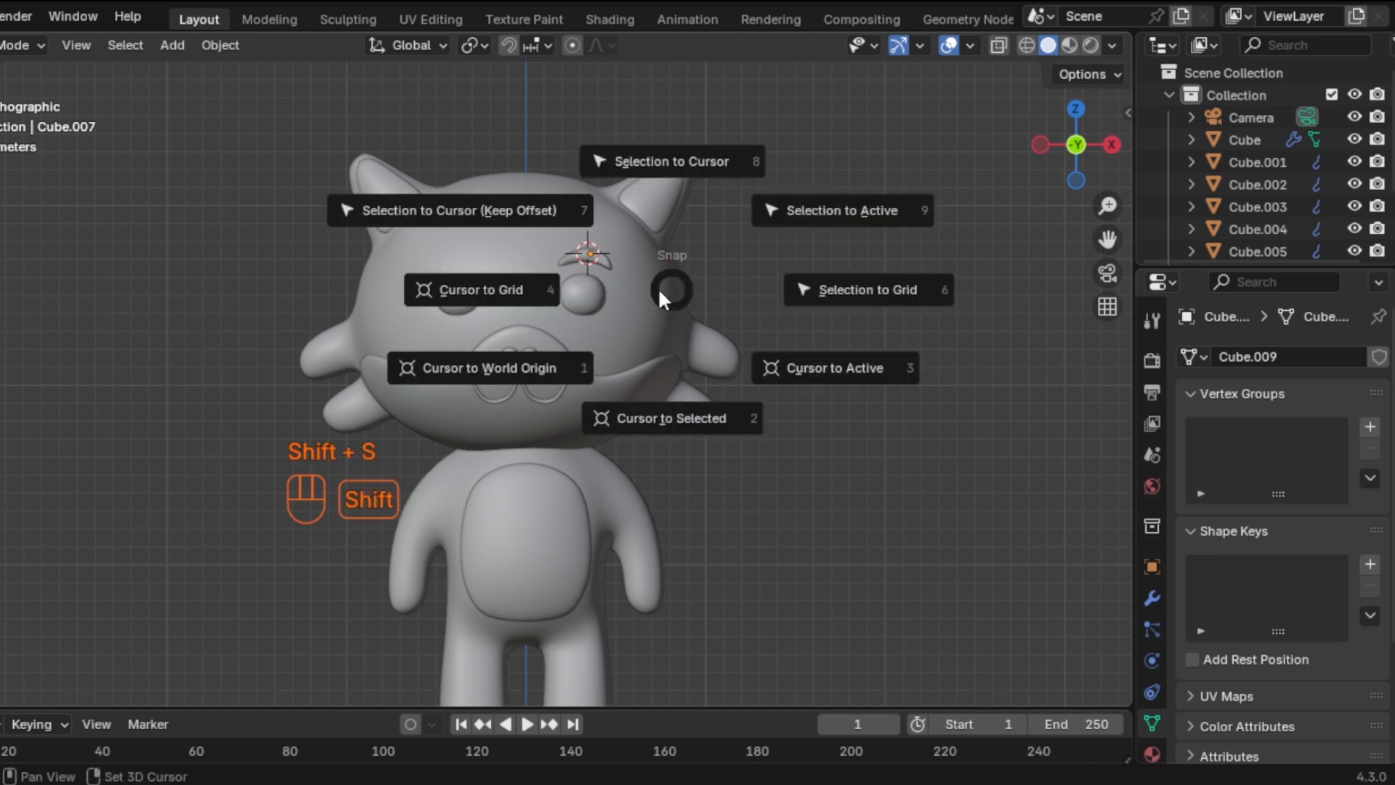
{"action": "left_click", "coordinate": [495, 367]}
Add a Mirror modifier across the X axis to the eyebrow, using the head as the mirror object
{"action": "left_click", "coordinate": [605, 258]}
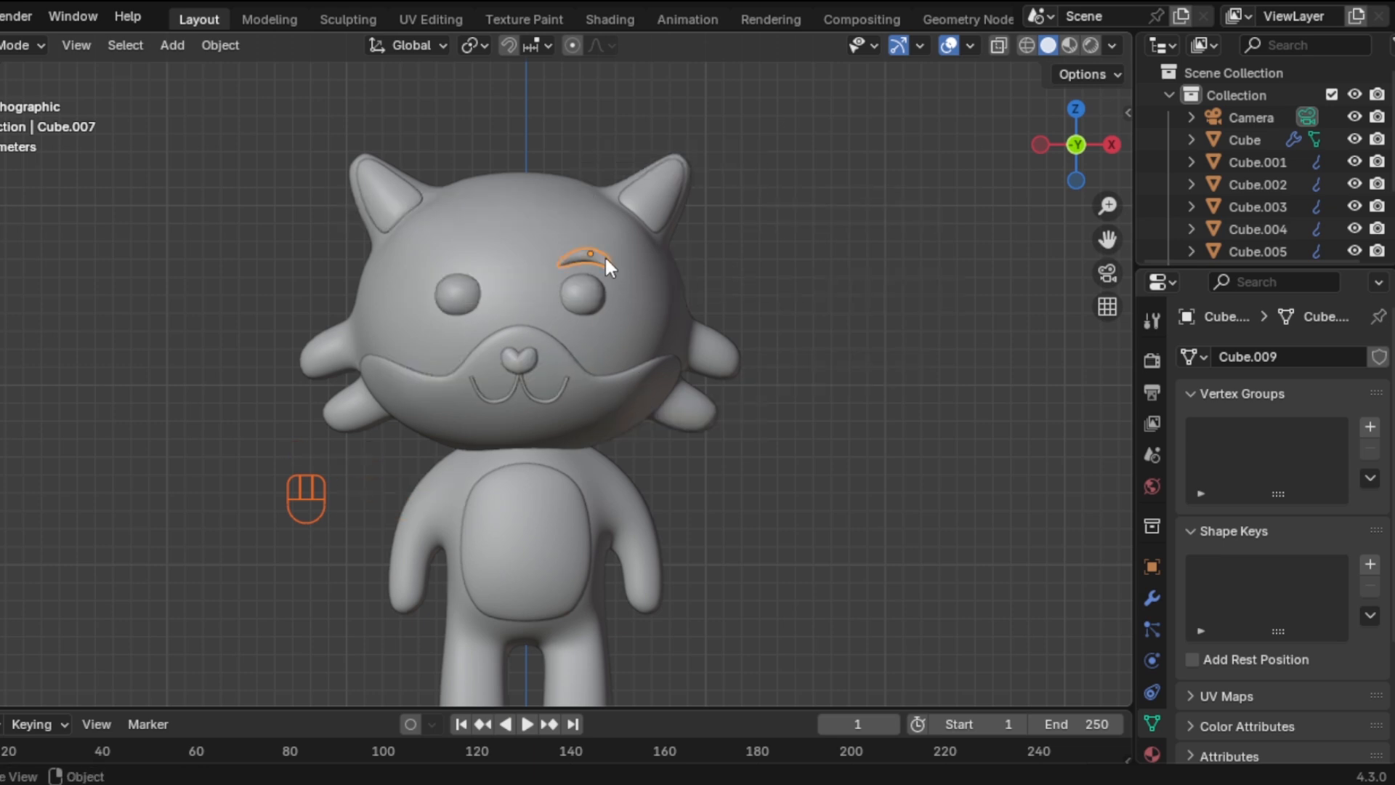
{"action": "left_click", "coordinate": [1151, 598]}
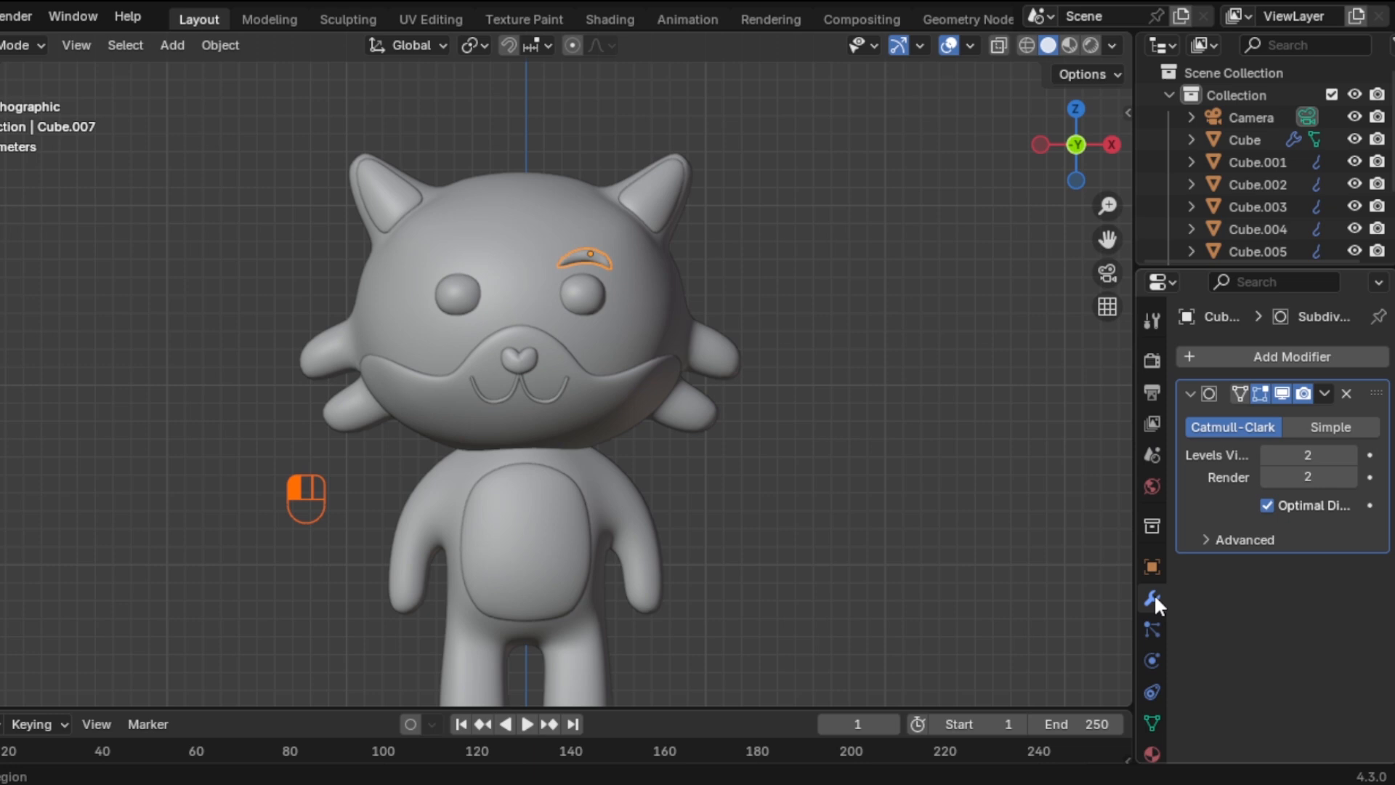
{"action": "left_click", "coordinate": [1235, 360]}
{"action": "mouse_move", "coordinate": [1152, 371]}
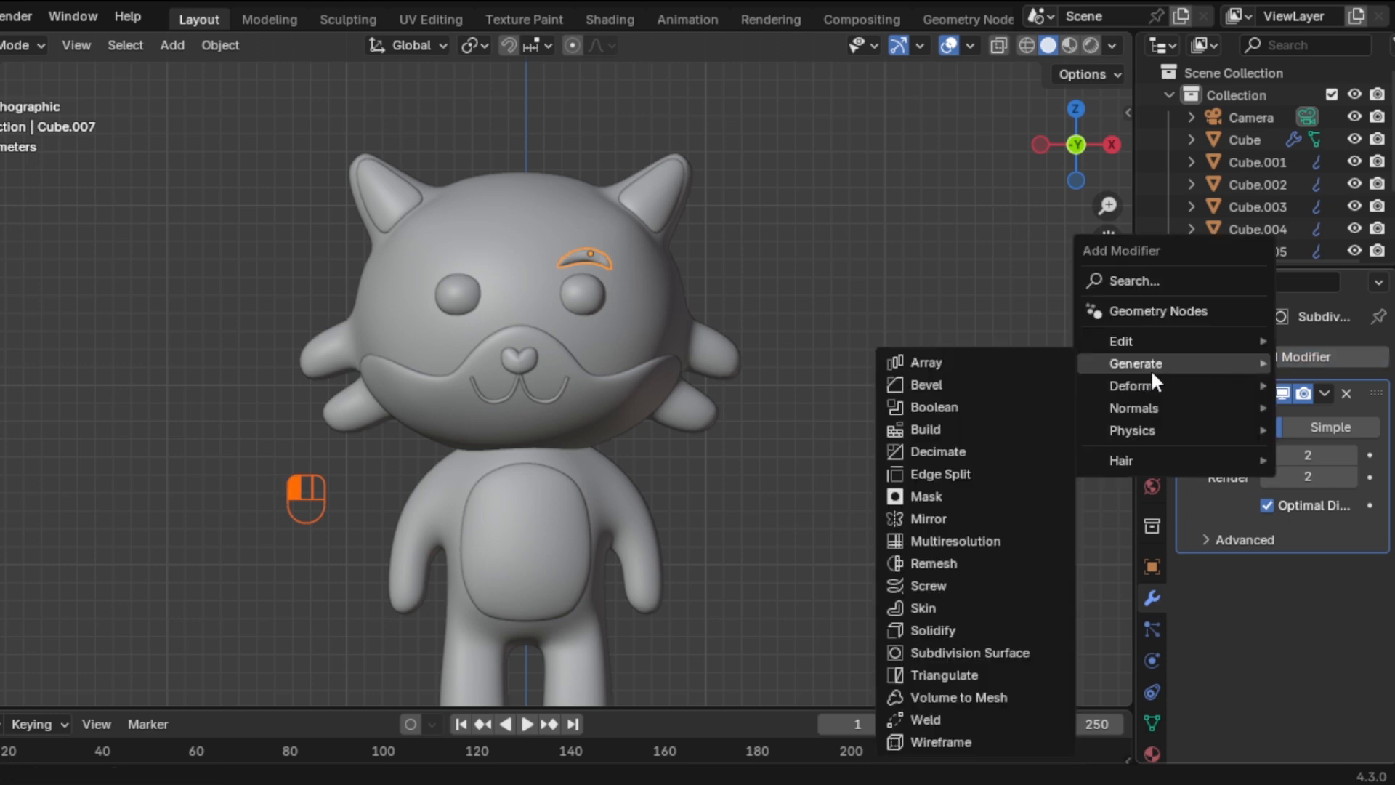
{"action": "left_click", "coordinate": [927, 518]}
{"action": "scroll", "coordinate": [1254, 661], "scroll_direction": "down", "scroll_amount": 2}
{"action": "left_click", "coordinate": [1346, 640]}
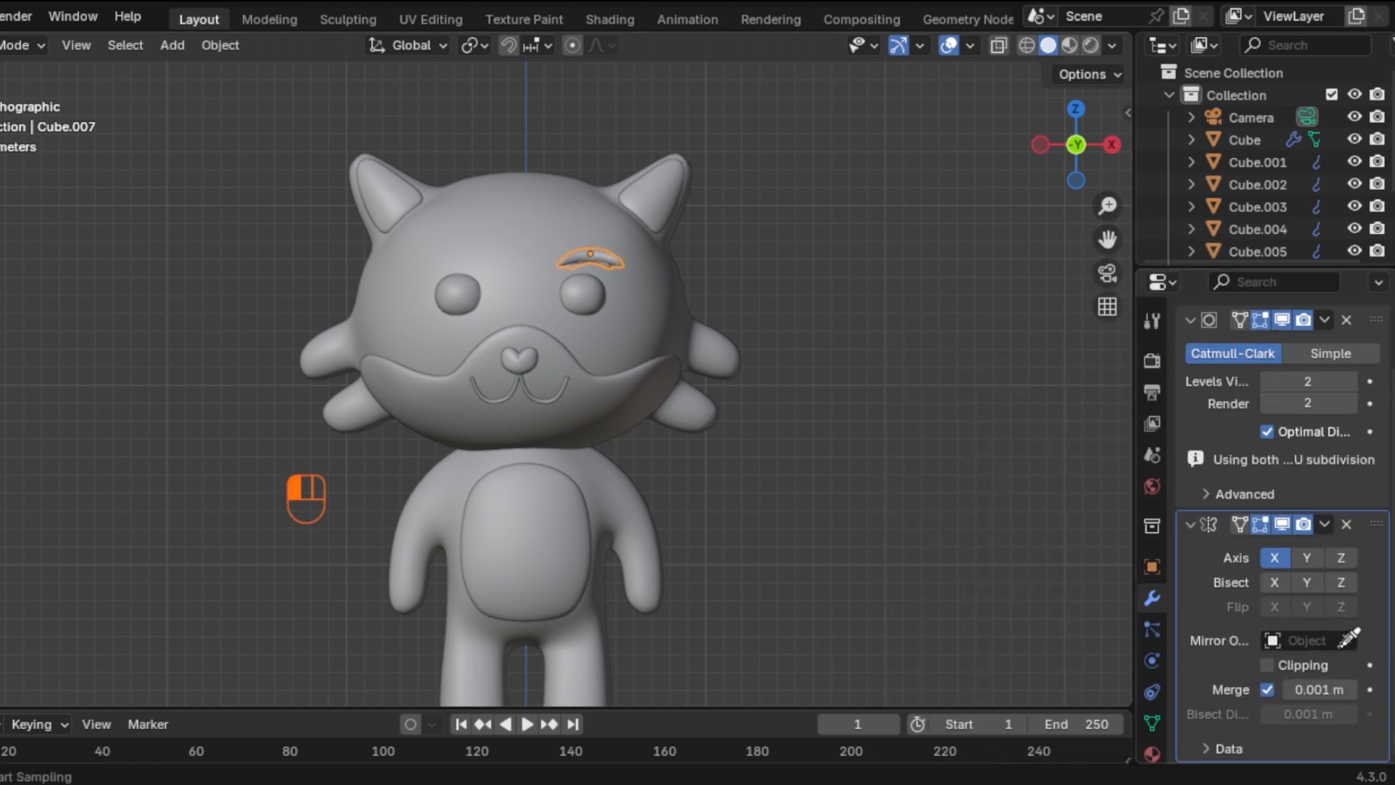
{"action": "left_click", "coordinate": [526, 225]}
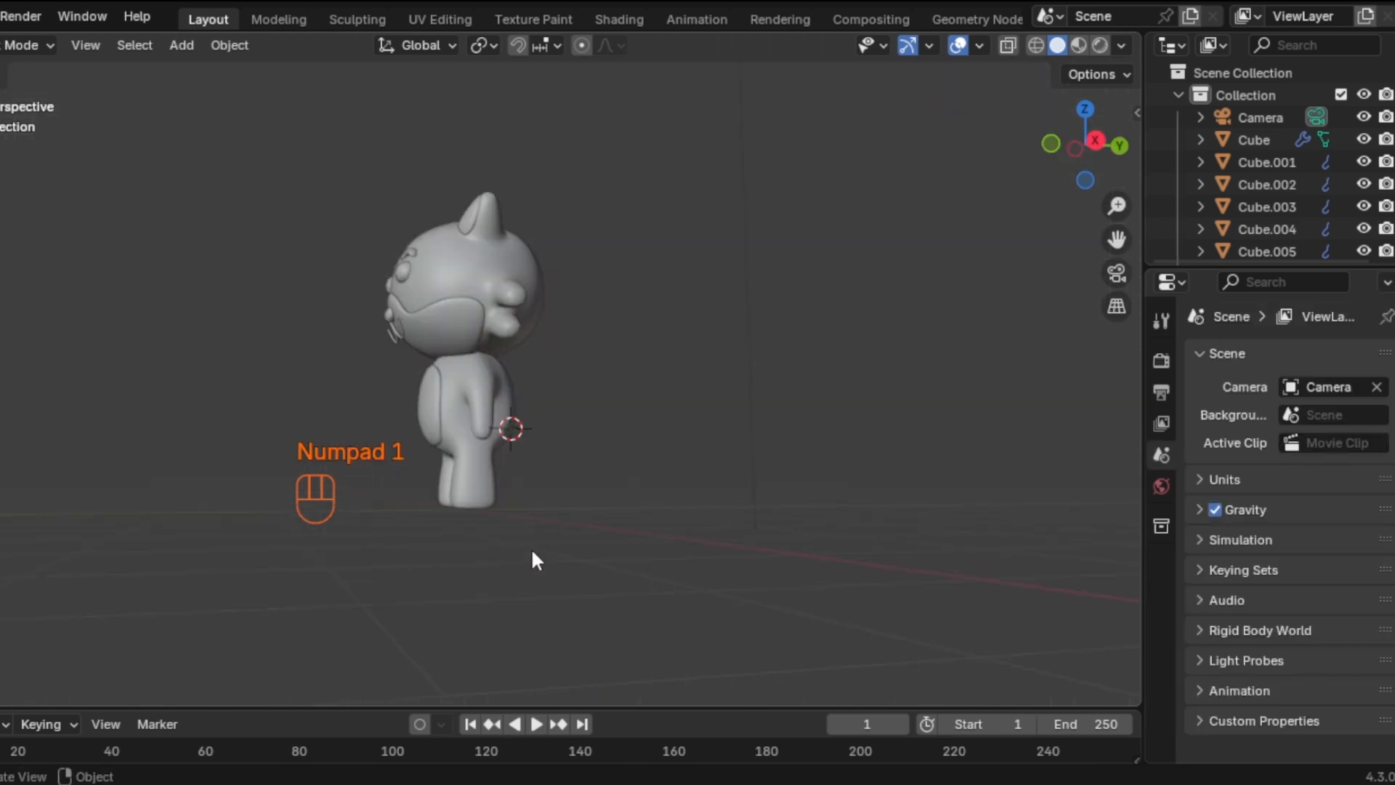
Add a cube at the 3D cursor behind the body and give it a level 2 Subdivision Surface
{"action": "middle_click_drag", "start_coordinate": [531, 552], "coordinate": [536, 455]}
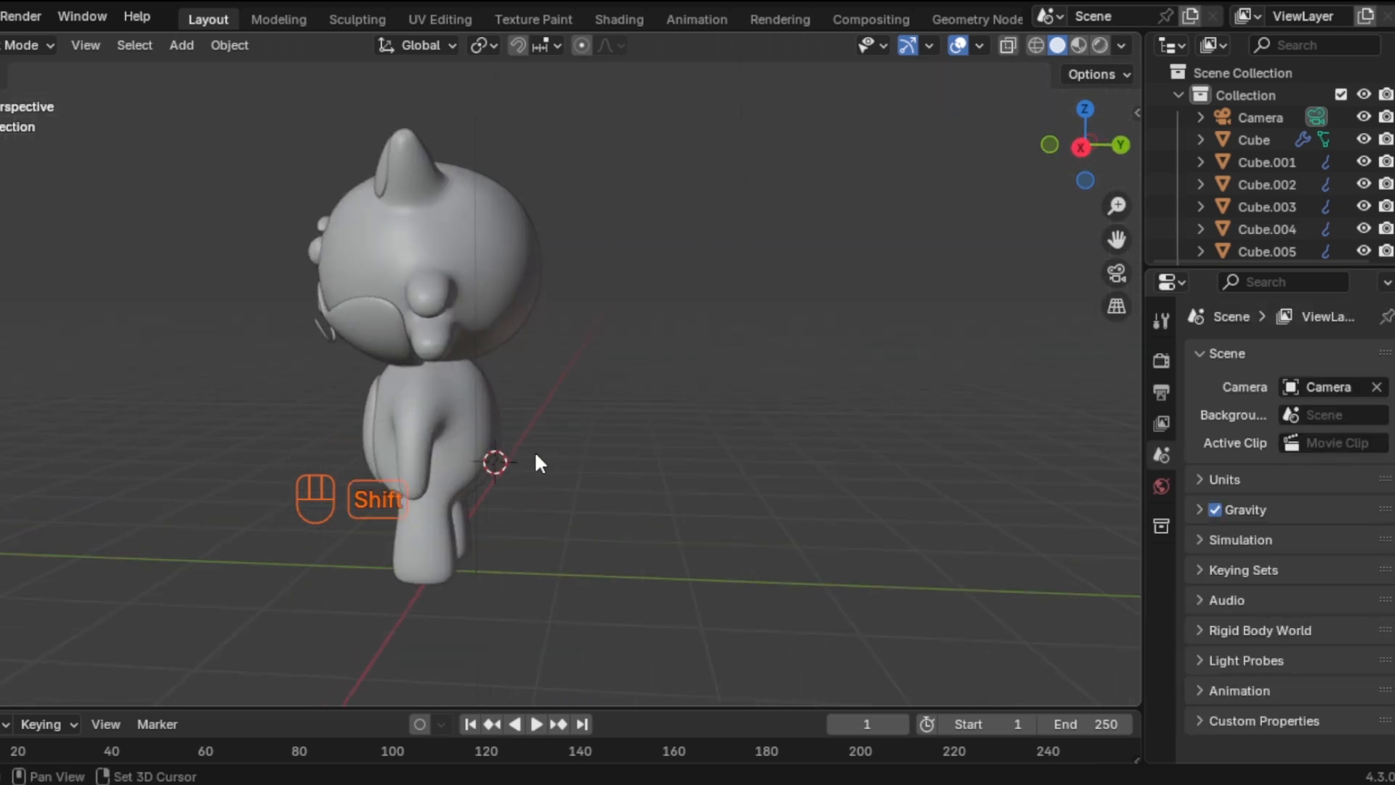
{"action": "key", "text": "shift+a"}
{"action": "mouse_move", "coordinate": [543, 355]}
{"action": "left_click", "coordinate": [634, 372]}
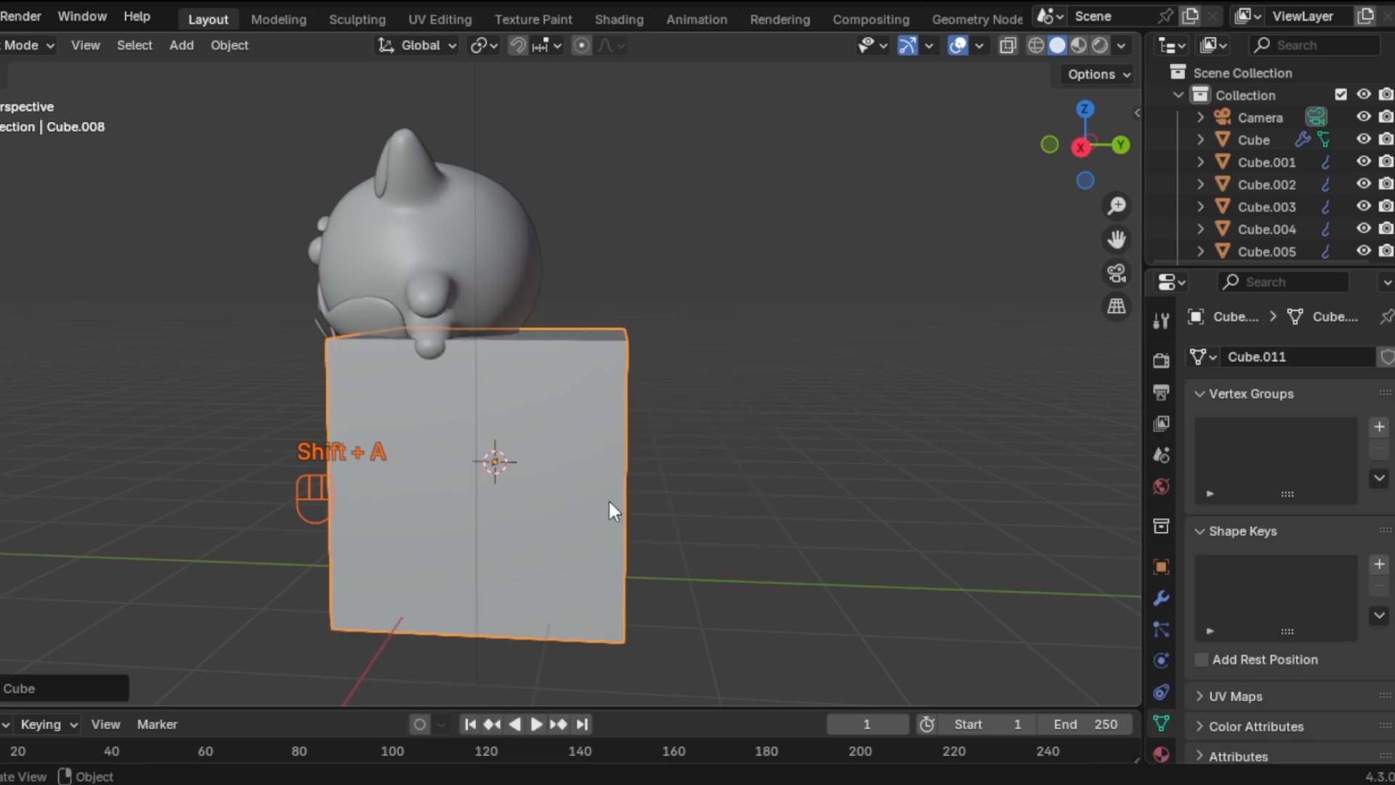
{"action": "key", "text": "ctrl+2"}
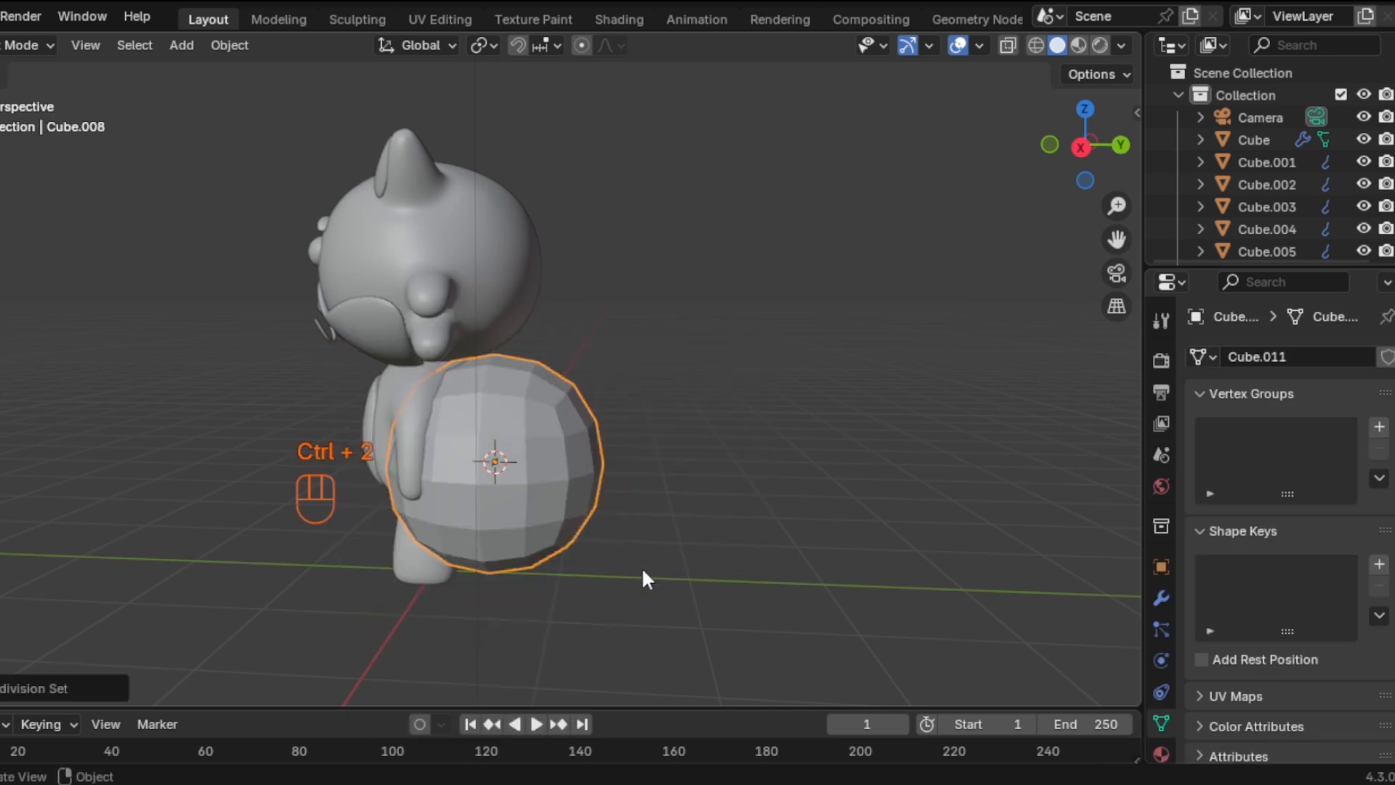
Scale the new subdivided cube behind the body down to about 0.26
{"action": "key", "text": "s"}
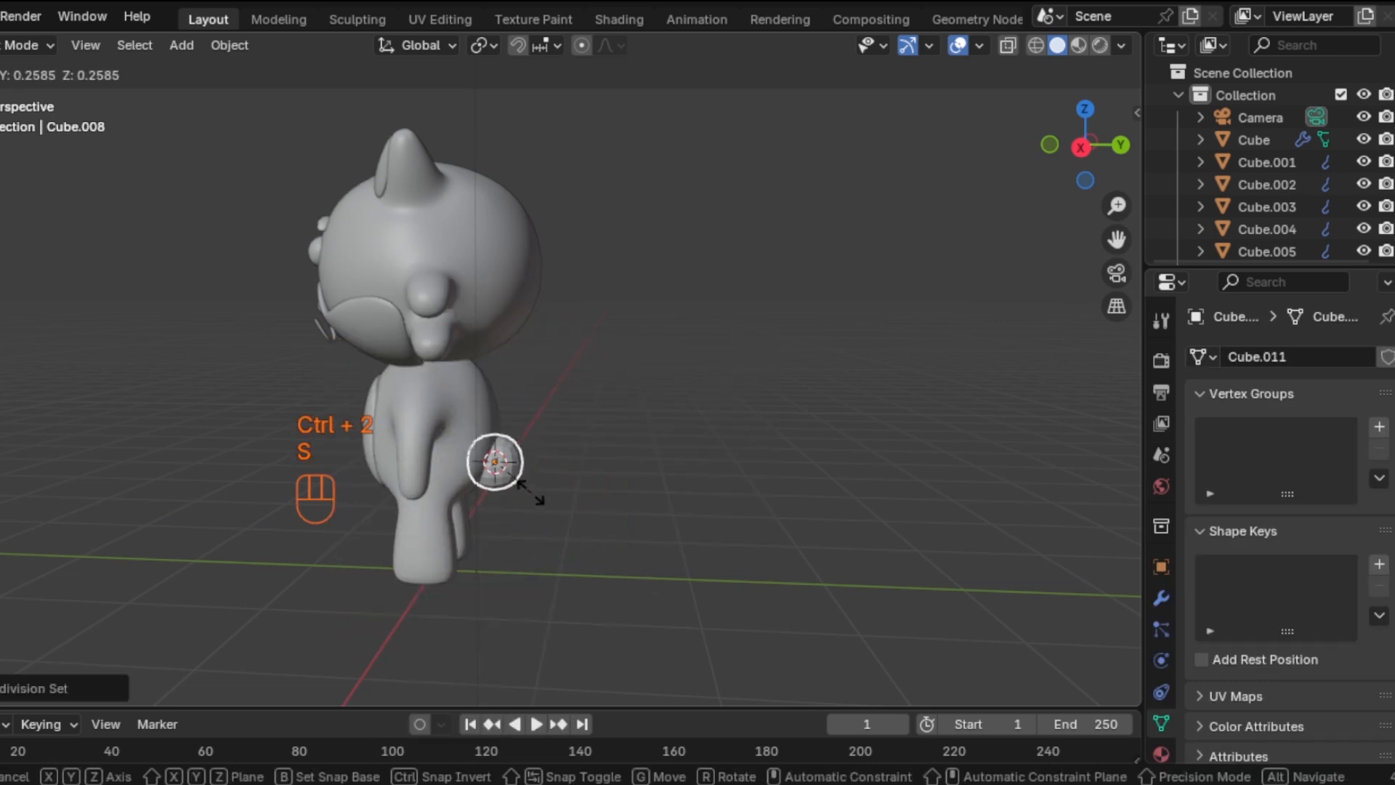
{"action": "left_click", "coordinate": [559, 484]}
{"action": "key", "text": "KP_1"}
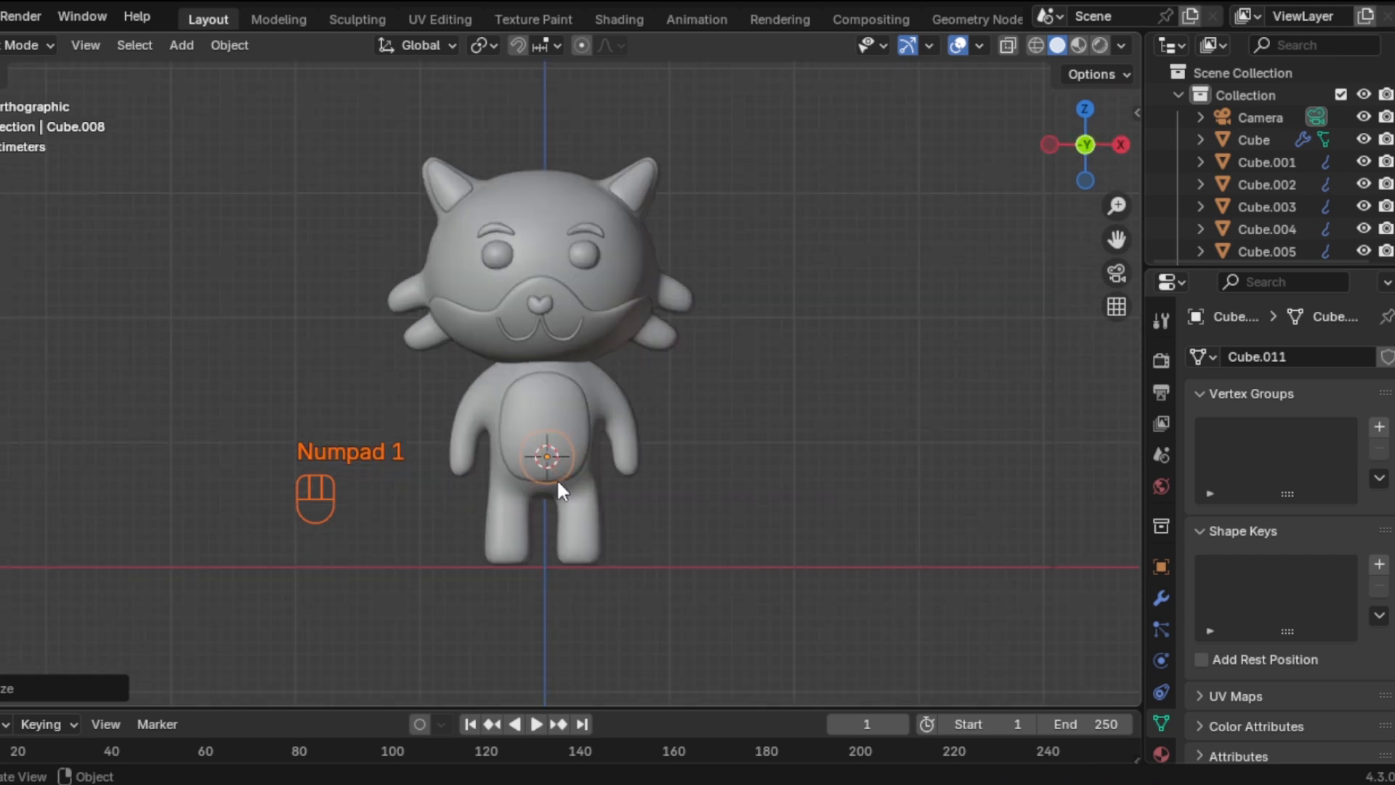
Stretch the part along the Y axis into a tail and move it back along Y so its base sits in the body
{"action": "key", "text": "KP_3"}
{"action": "scroll", "coordinate": [558, 483], "scroll_direction": "up", "scroll_amount": 3}
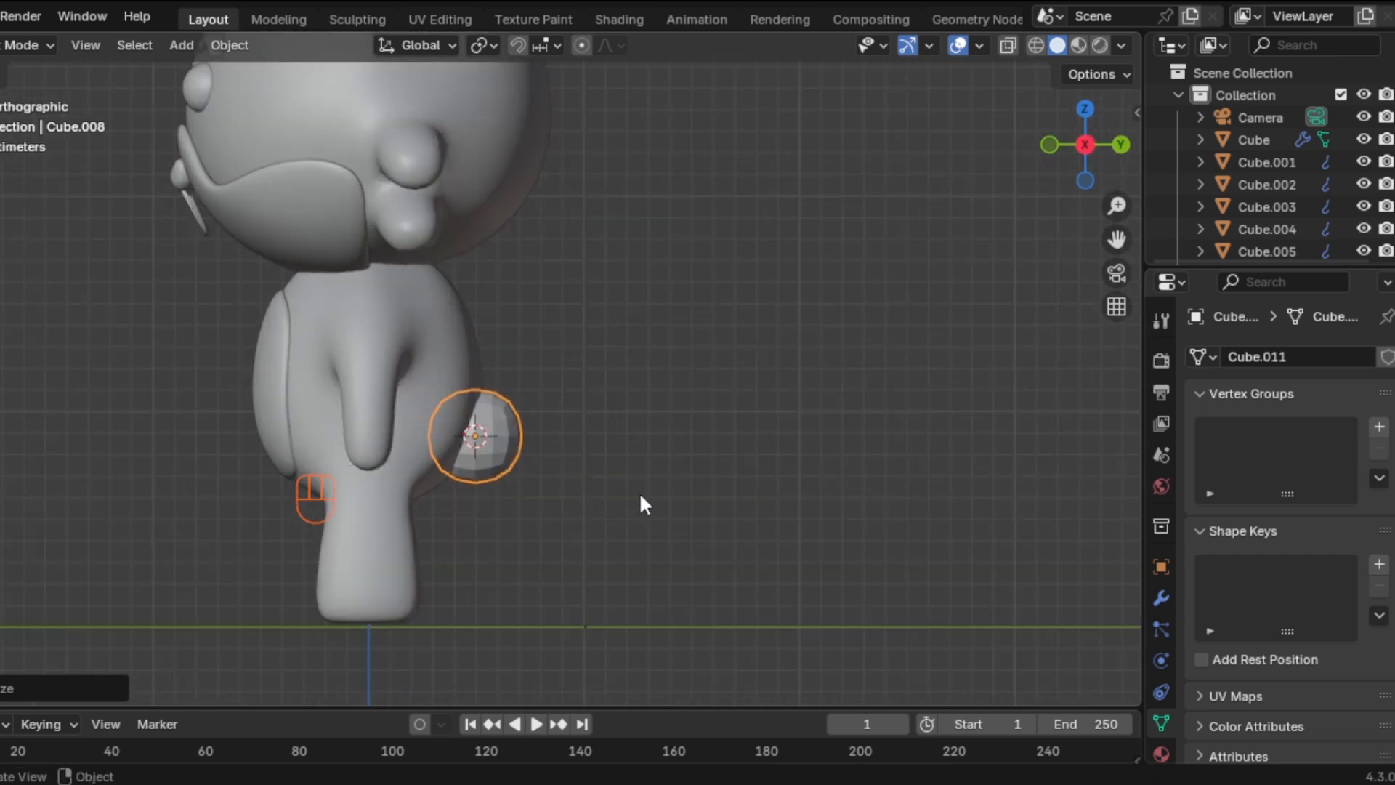
{"action": "scroll", "coordinate": [642, 501], "scroll_direction": "up", "scroll_amount": 1}
{"action": "key", "text": "s"}
{"action": "key", "text": "x"}
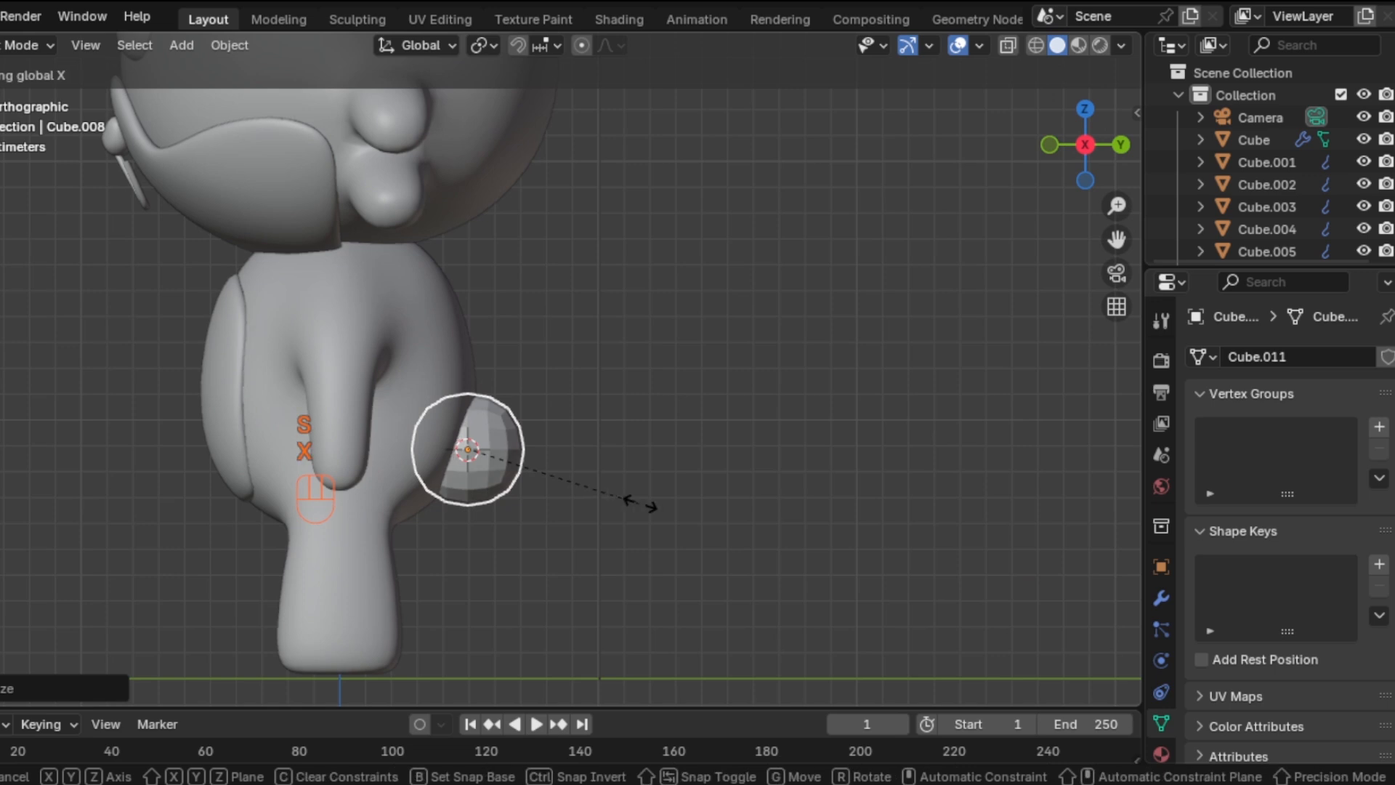
{"action": "key", "text": "s"}
{"action": "key", "text": "y"}
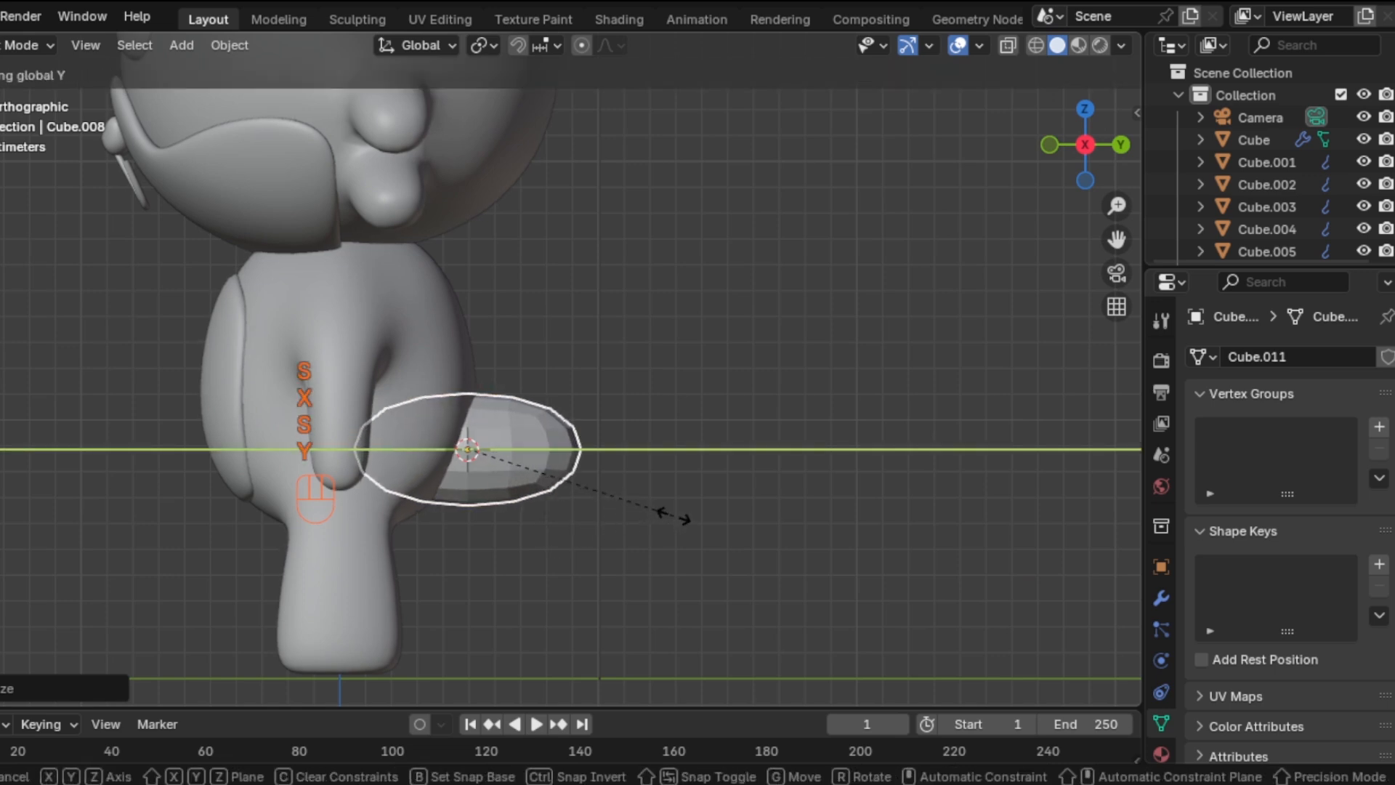
{"action": "left_click", "coordinate": [582, 538]}
{"action": "key", "text": "g"}
{"action": "key", "text": "y"}
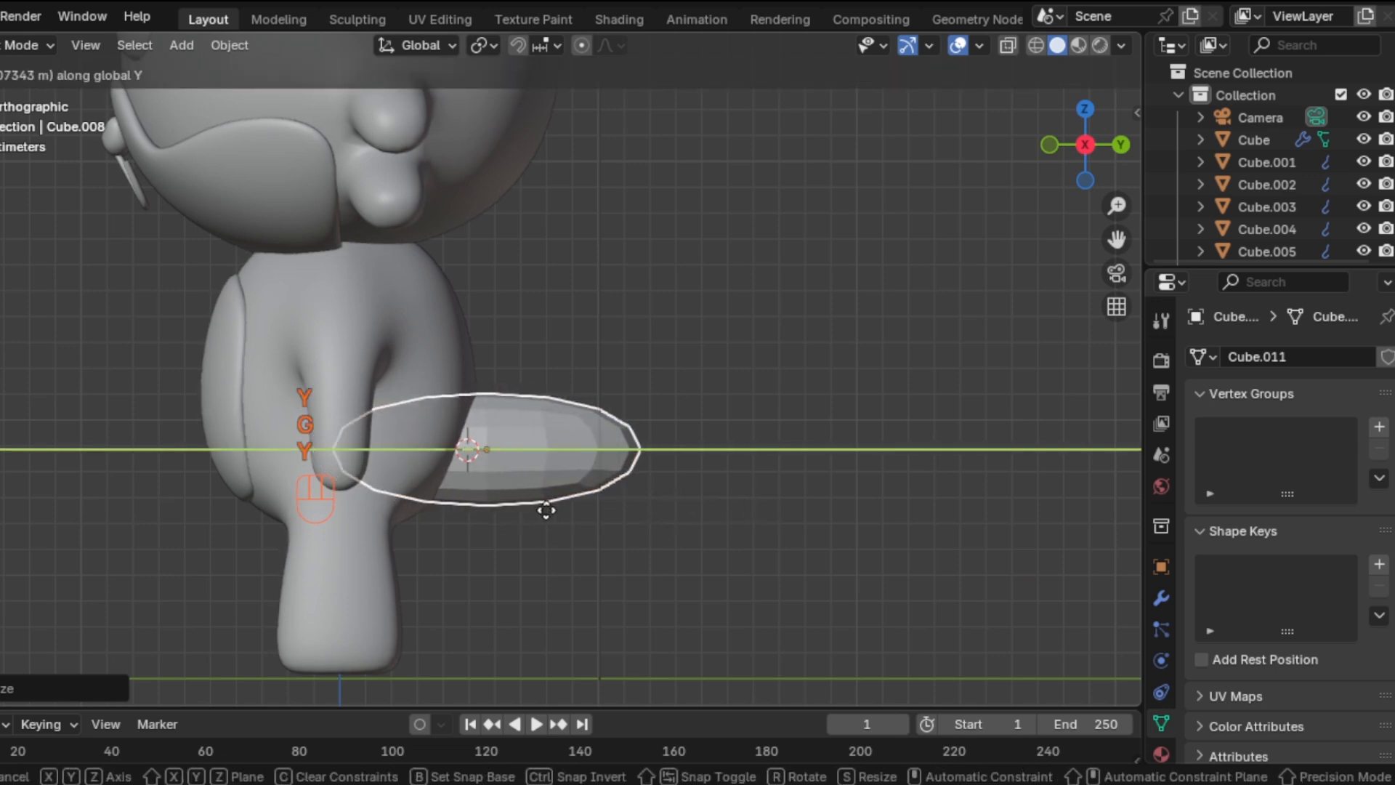
{"action": "left_click", "coordinate": [630, 502]}
Shade the tail smooth and apply its Subdivision modifier
{"action": "middle_click_drag", "start_coordinate": [632, 508], "coordinate": [588, 512], "text": "shift"}
{"action": "right_click", "coordinate": [601, 433]}
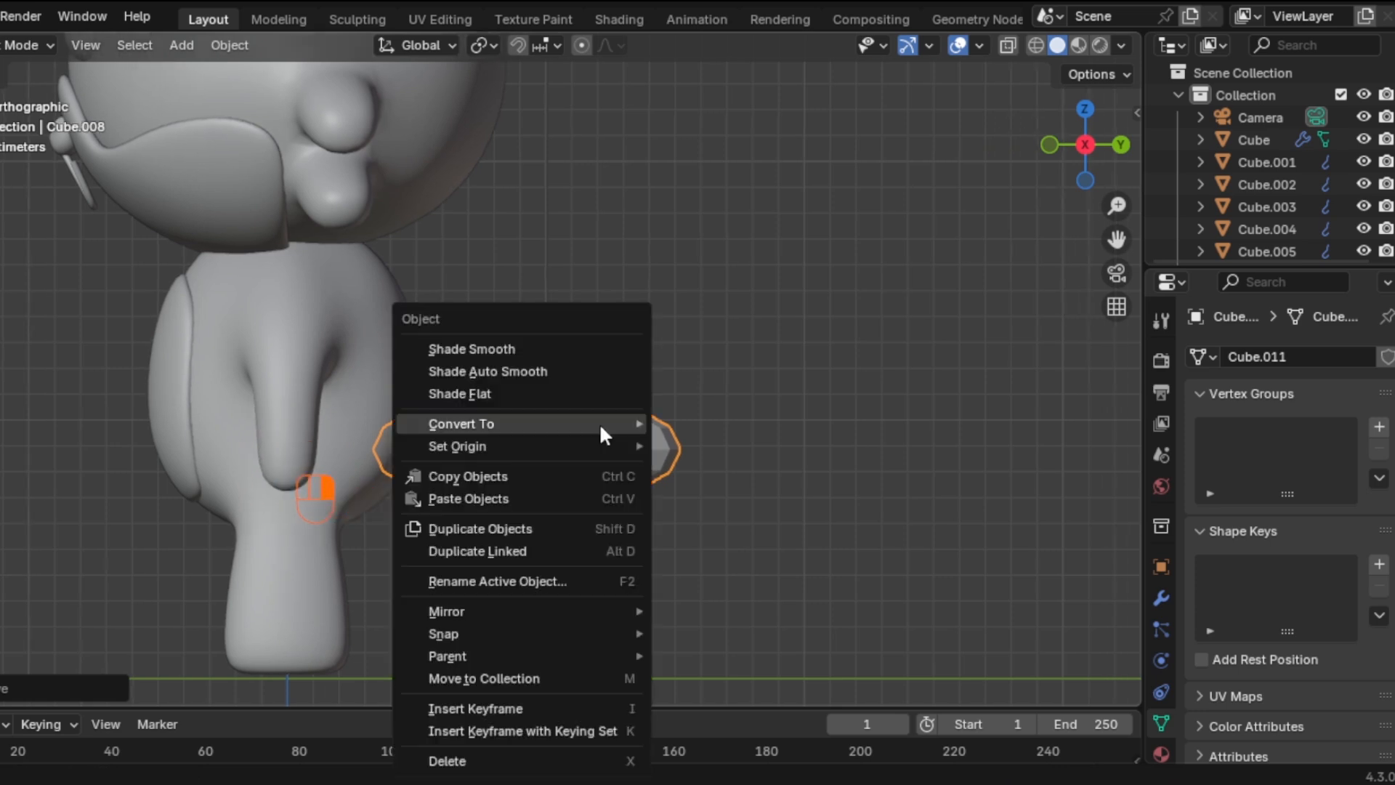
{"action": "left_click", "coordinate": [576, 349]}
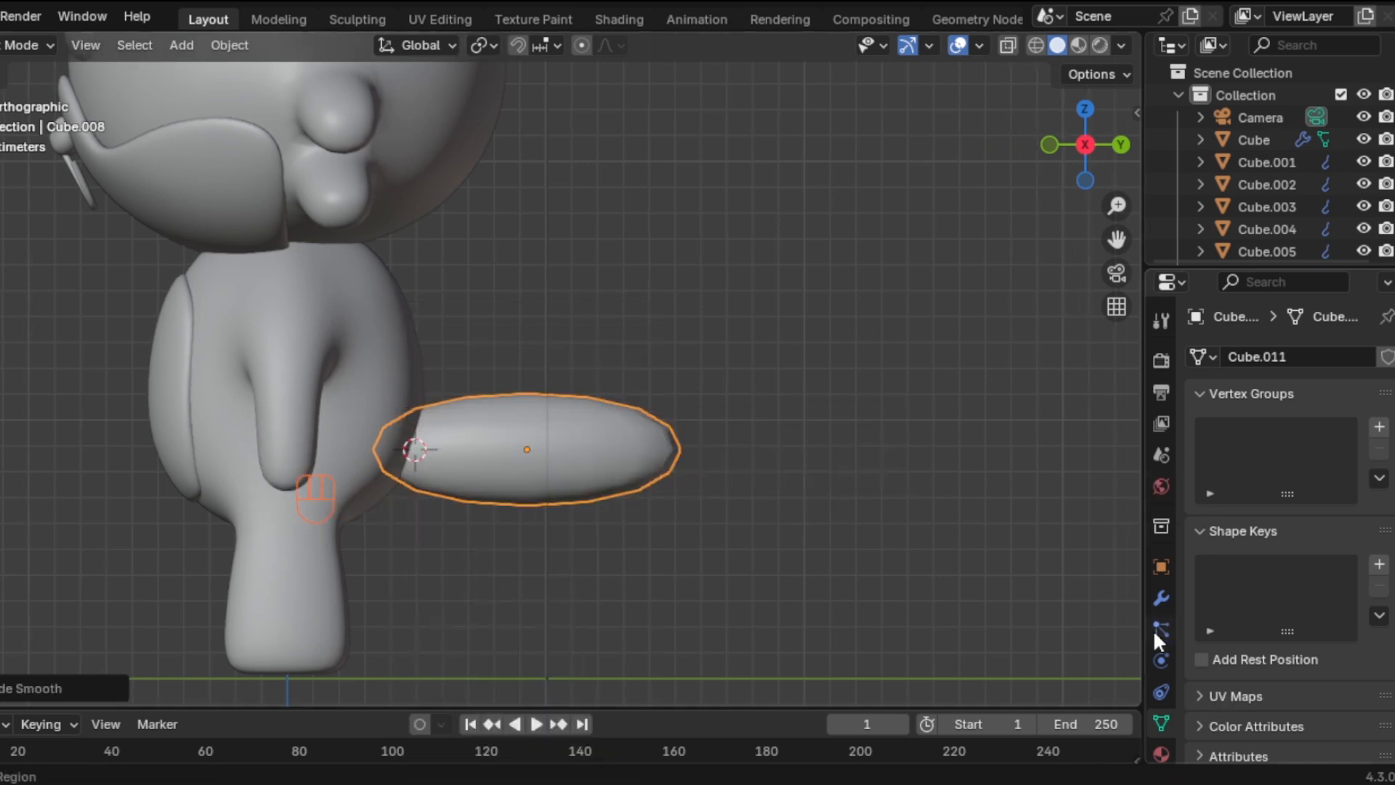
{"action": "left_click", "coordinate": [1162, 598]}
{"action": "key", "text": "ctrl+a"}
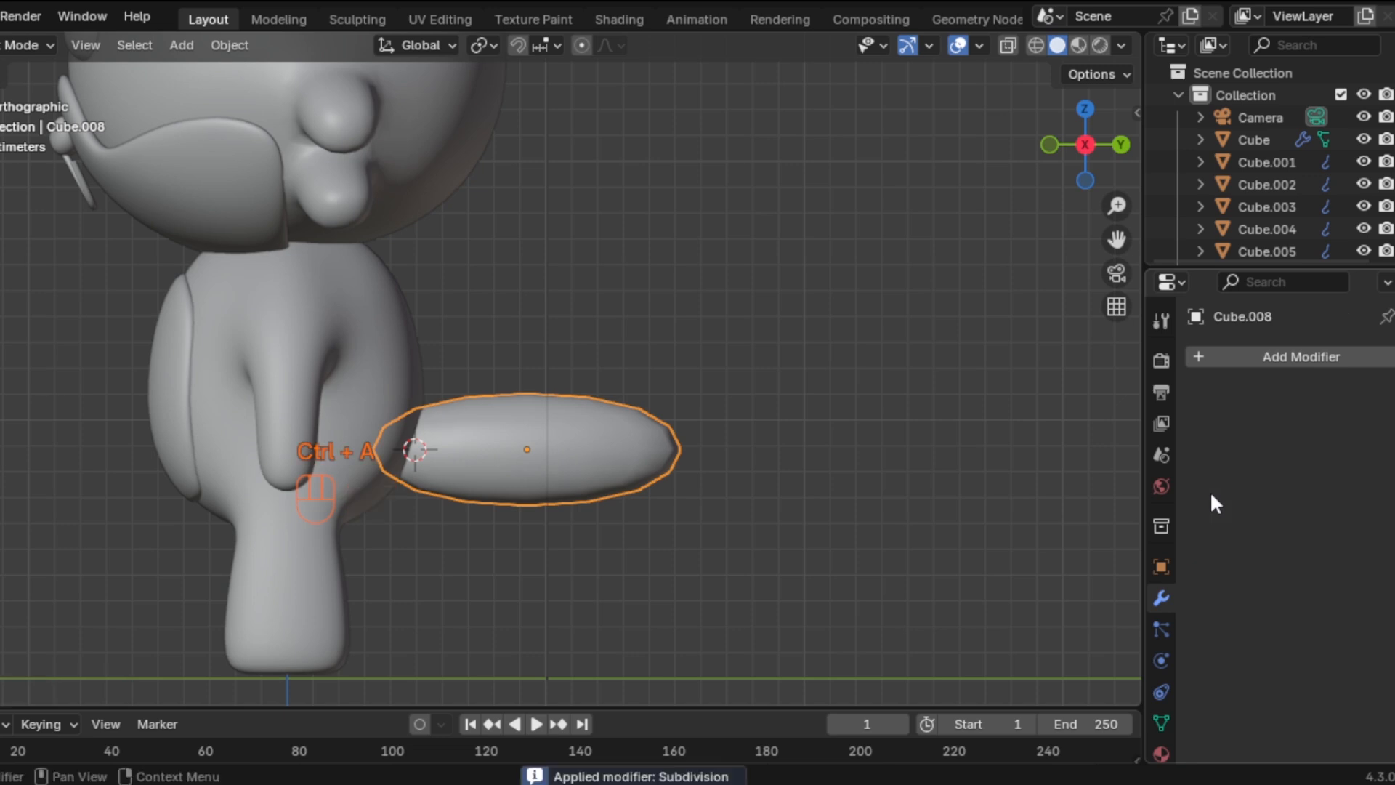
Add a new Subdivision Surface modifier to the tail with viewport level 2
{"action": "left_click", "coordinate": [1223, 362]}
{"action": "mouse_move", "coordinate": [1222, 365]}
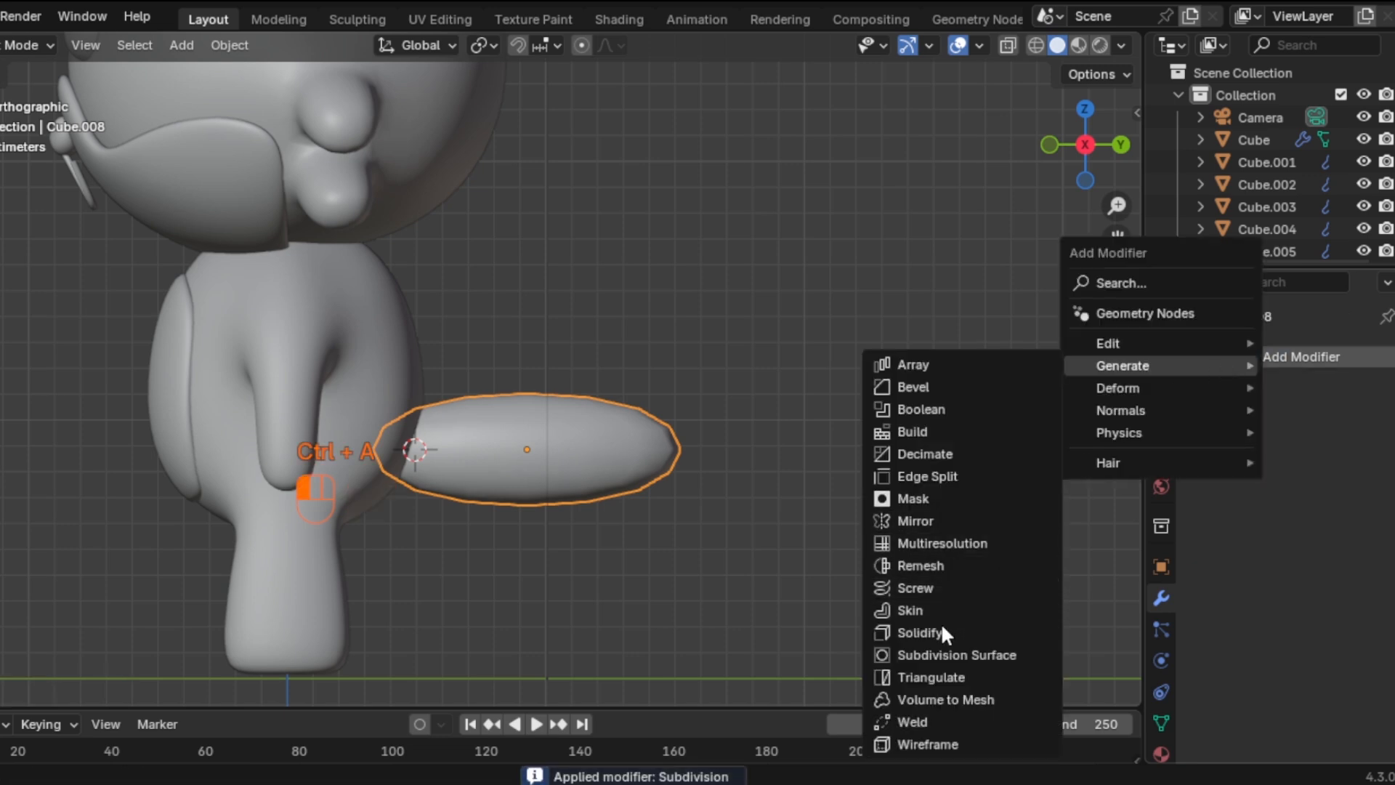
{"action": "left_click", "coordinate": [932, 656]}
{"action": "left_click", "coordinate": [1362, 456]}
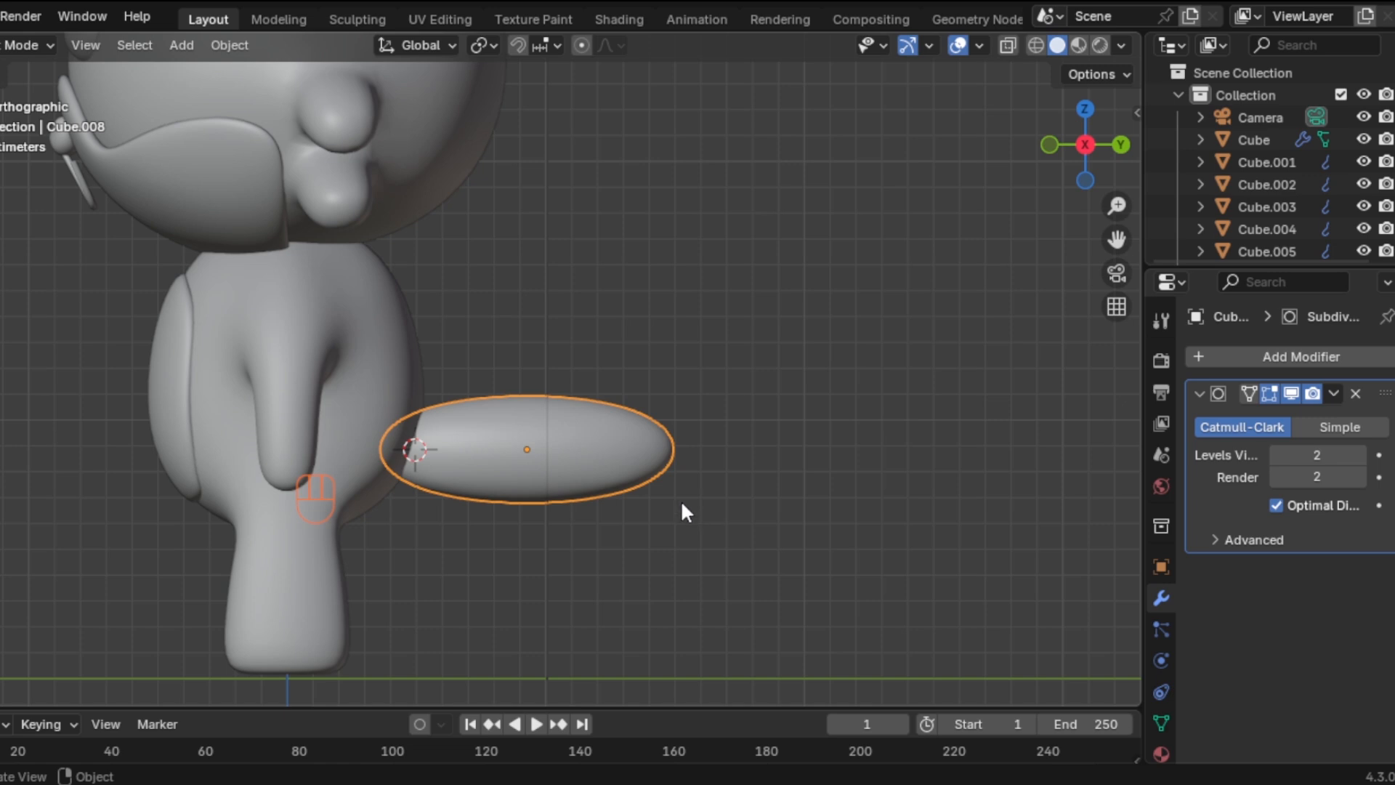
Stretch the tail slightly more along Y and show its subdivision on the cage while editing the mesh
{"action": "key", "text": "s"}
{"action": "key", "text": "y"}
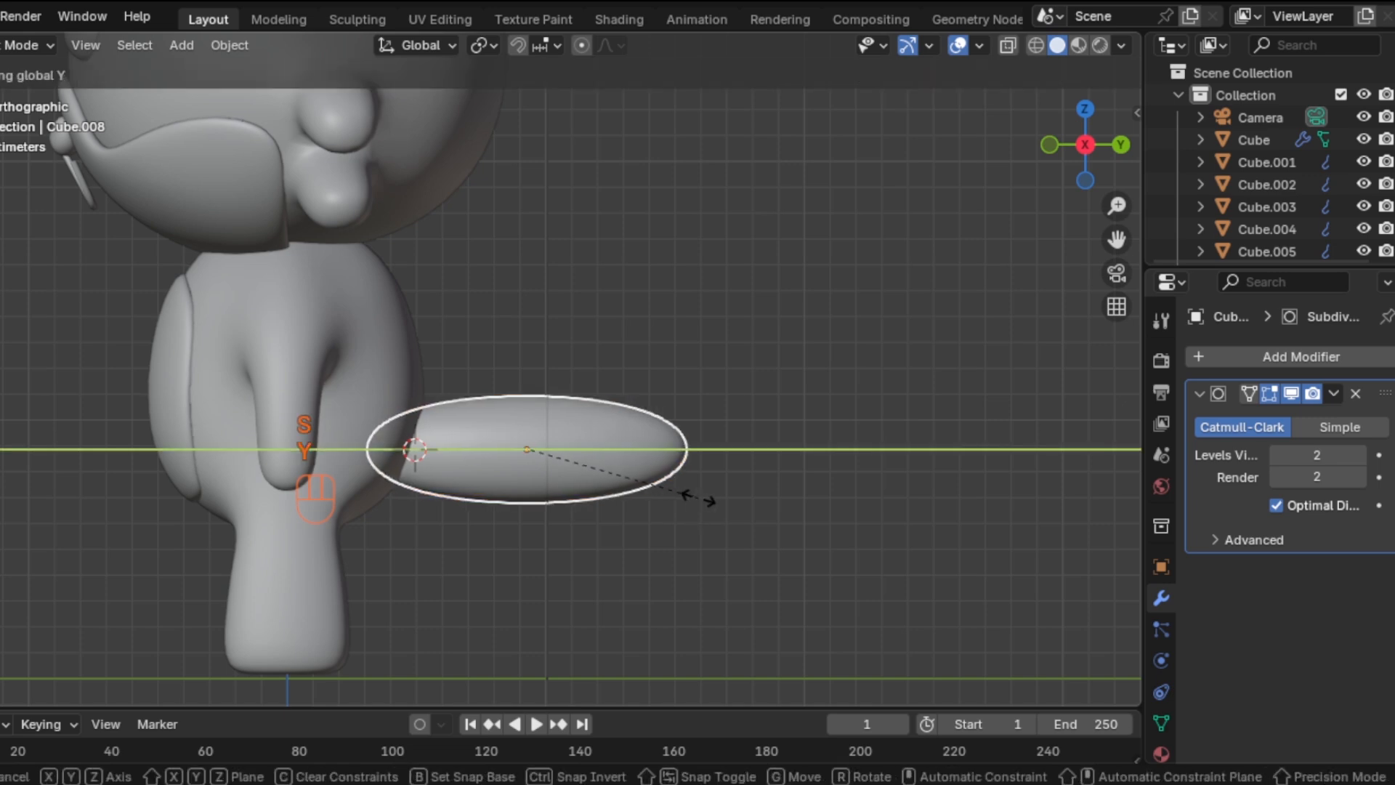
{"action": "left_click", "coordinate": [687, 507]}
{"action": "key", "text": "Tab"}
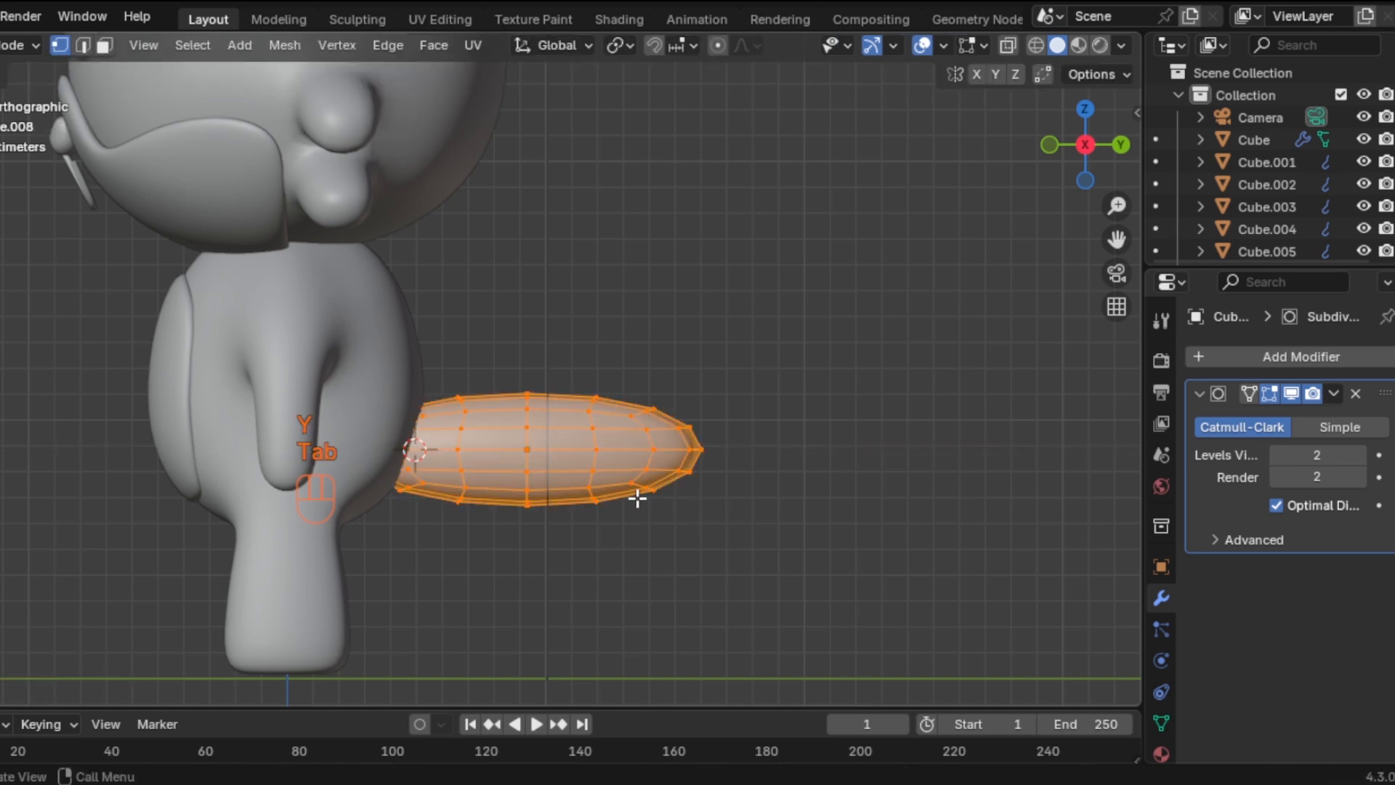
{"action": "left_click", "coordinate": [1249, 393]}
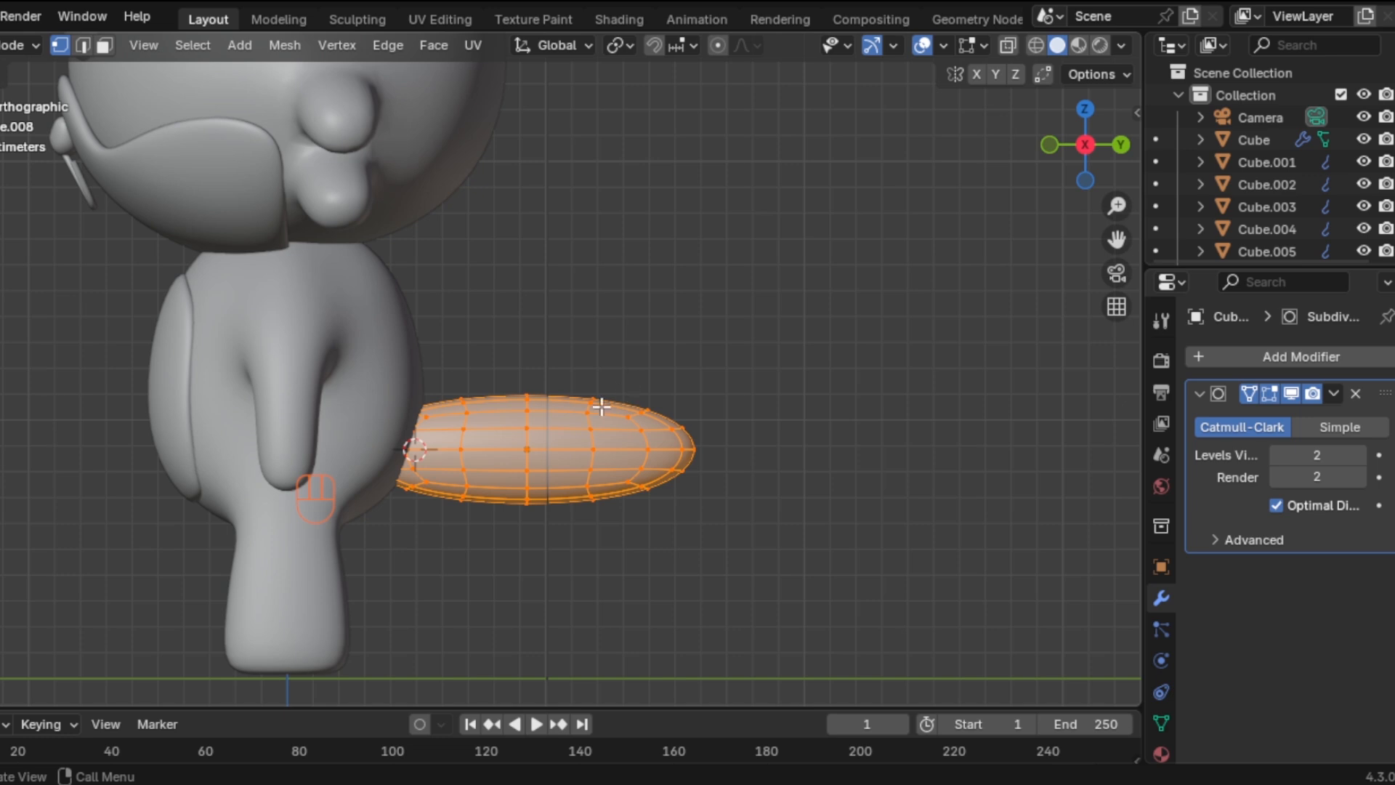
With X-ray on, raise the vertices of the tail's free end and rotate them so the tip points upward
{"action": "left_click_drag", "start_coordinate": [630, 380], "coordinate": [733, 524]}
{"action": "key", "text": "alt+z"}
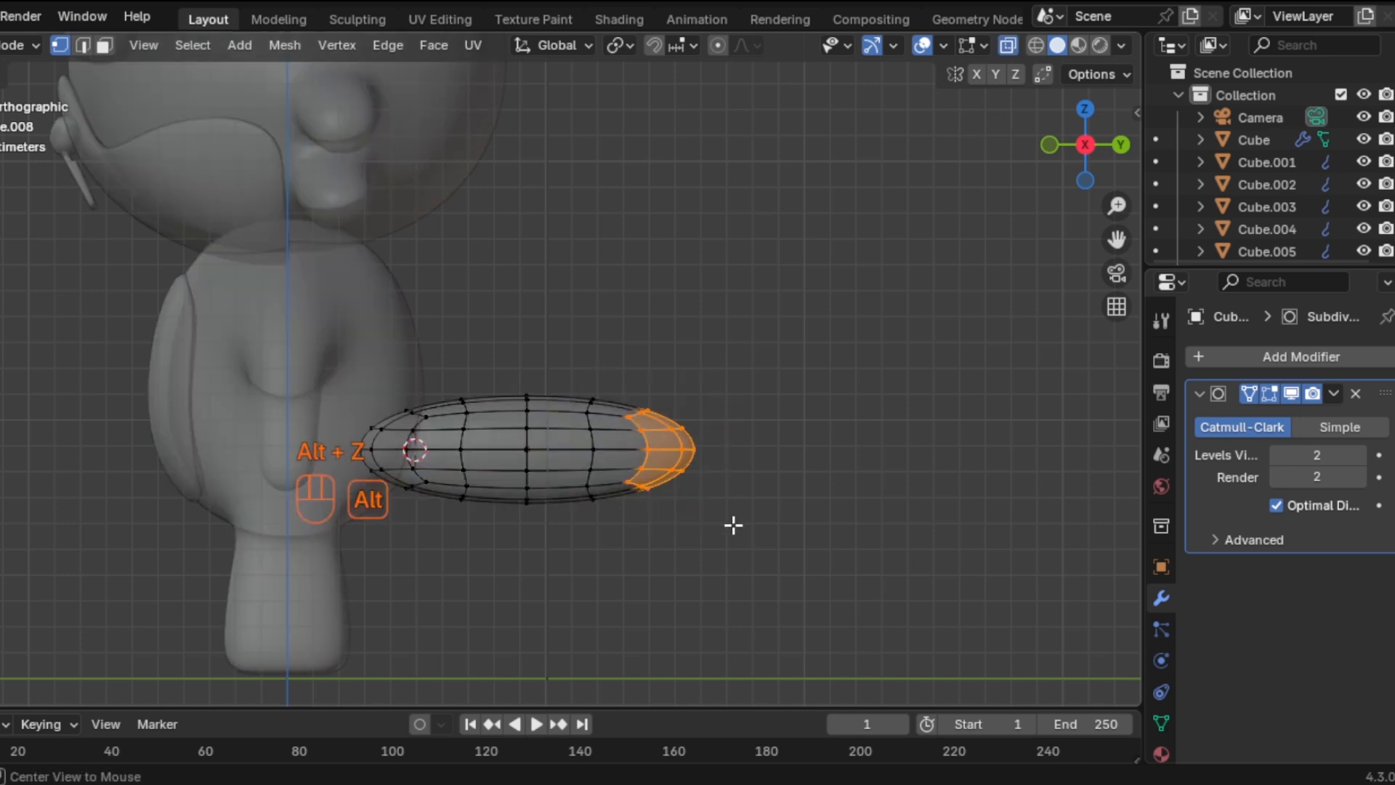
{"action": "left_click_drag", "start_coordinate": [621, 389], "coordinate": [727, 549]}
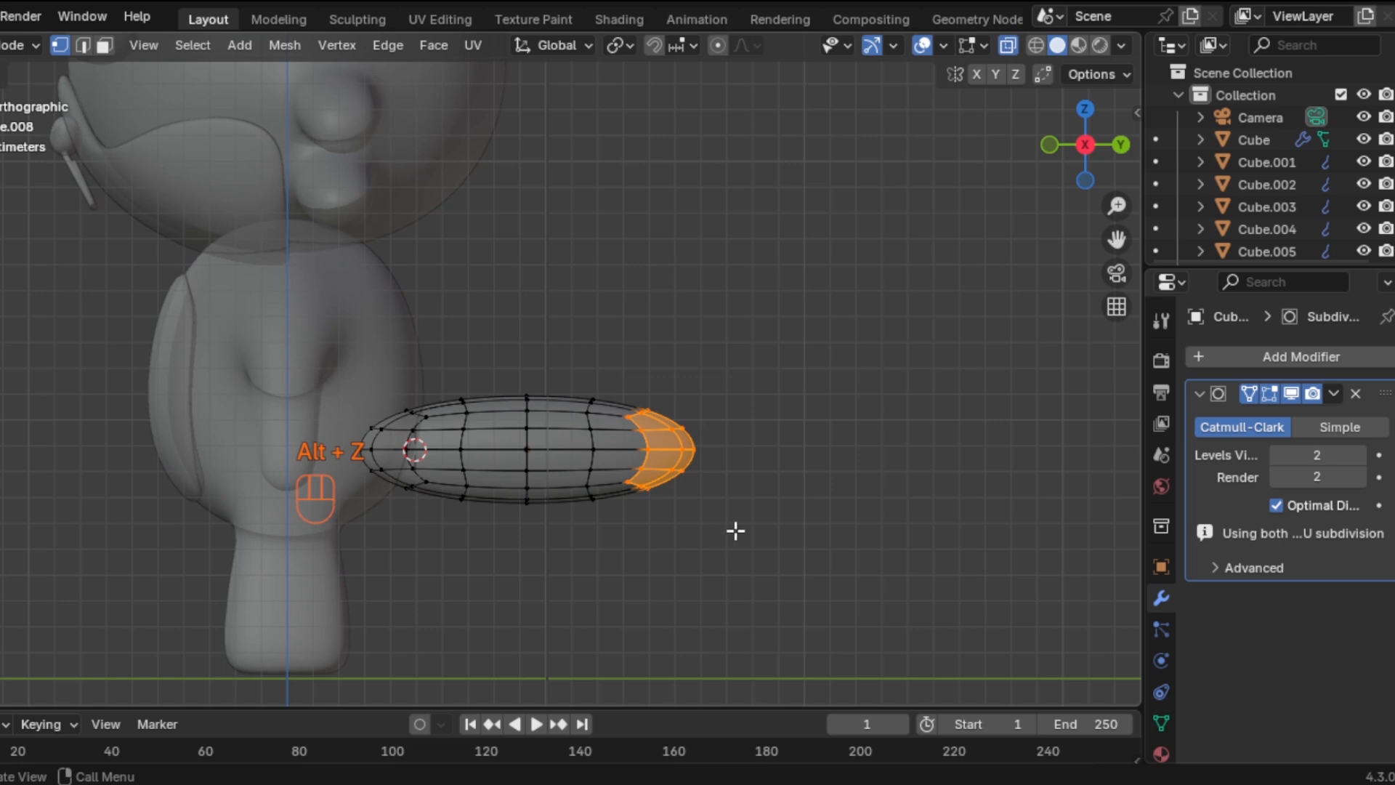
{"action": "key", "text": "g"}
{"action": "left_click", "coordinate": [756, 442]}
{"action": "key", "text": "r"}
{"action": "left_click", "coordinate": [819, 364]}
Shift the edge ring next to the raised tip outward and lower the tail's middle ring along Z
{"action": "left_click_drag", "start_coordinate": [560, 359], "coordinate": [640, 538]}
{"action": "key", "text": "g"}
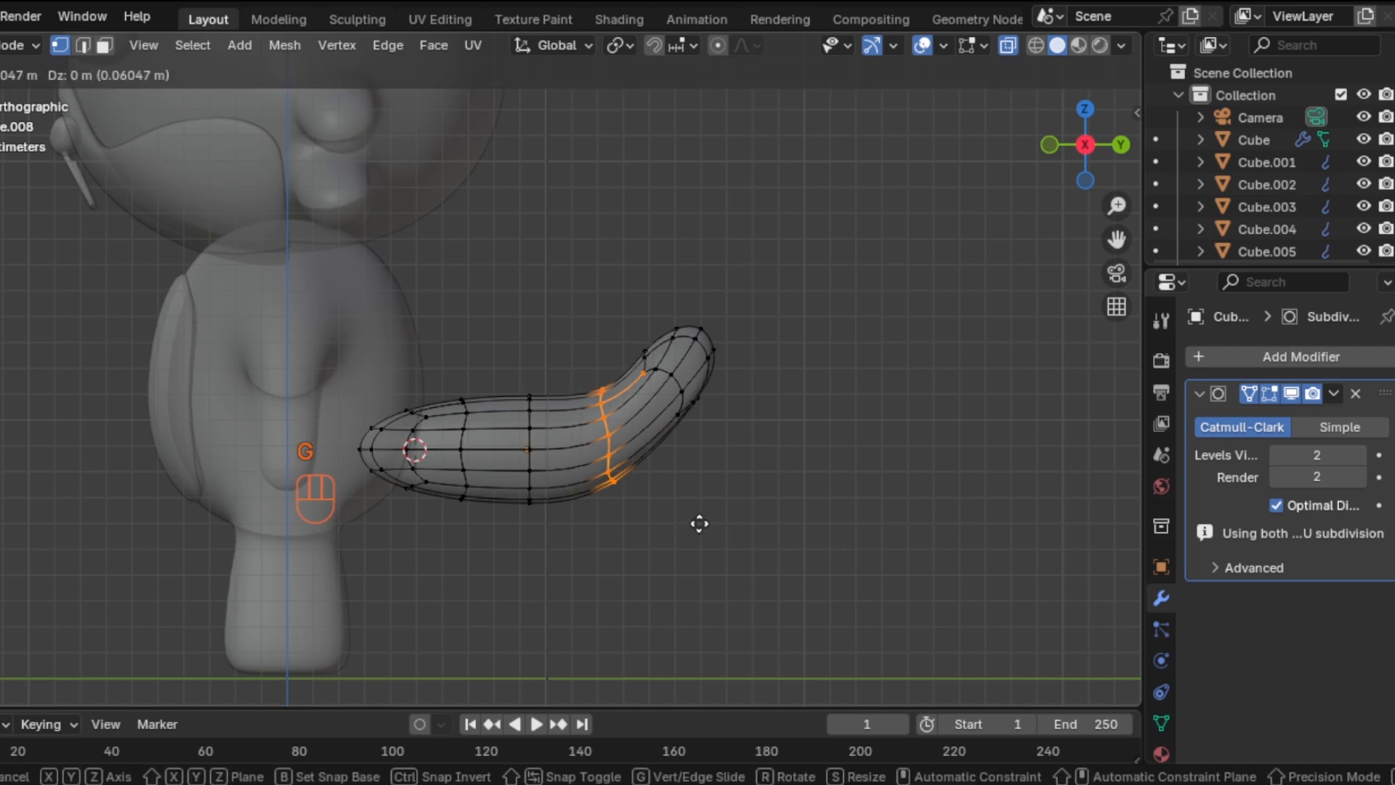
{"action": "left_click", "coordinate": [728, 542]}
{"action": "left_click_drag", "start_coordinate": [509, 375], "coordinate": [577, 526]}
{"action": "key", "text": "g"}
{"action": "key", "text": "z"}
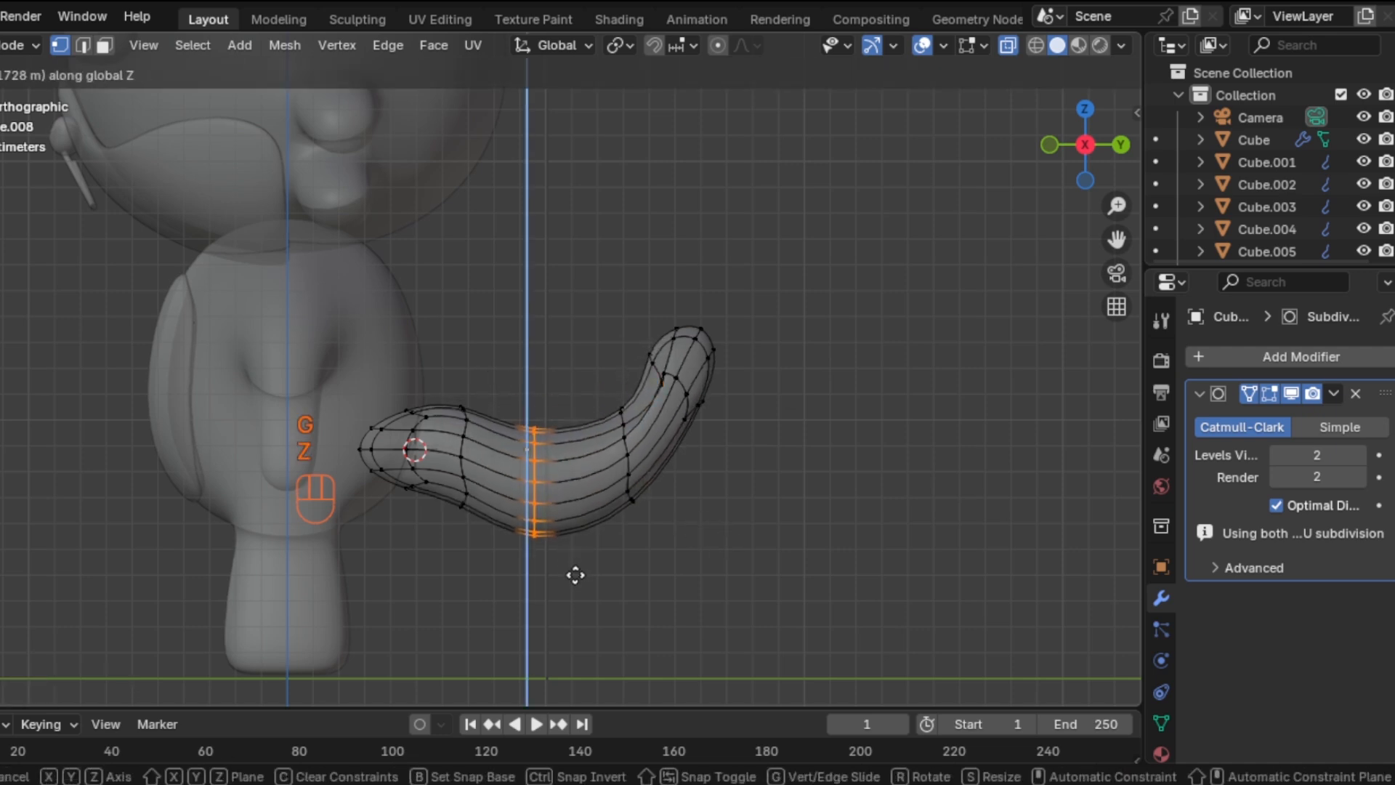
{"action": "left_click", "coordinate": [577, 592]}
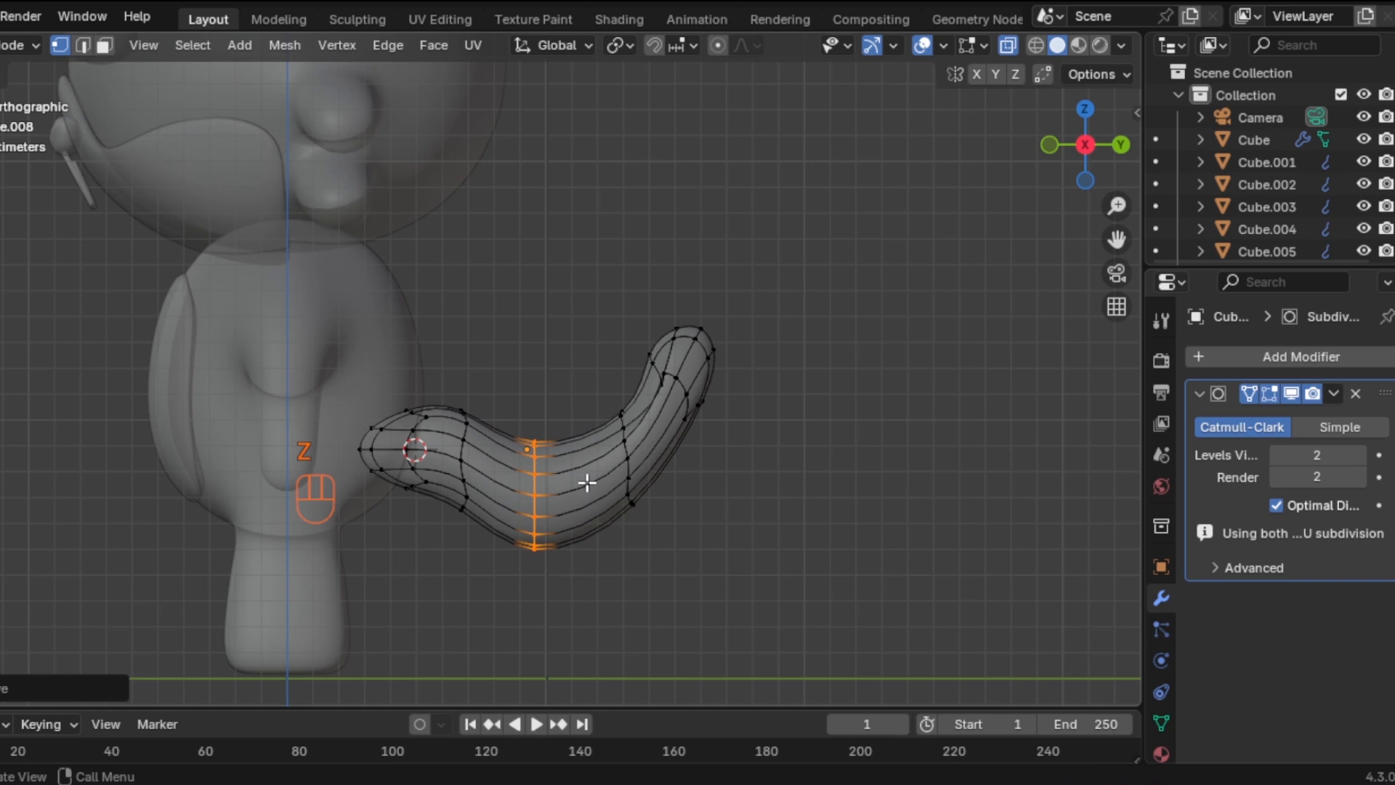
Rotate the tail's tip vertices slightly toward the body
{"action": "left_click_drag", "start_coordinate": [638, 279], "coordinate": [748, 434]}
{"action": "key", "text": "r"}
{"action": "left_click", "coordinate": [768, 386]}
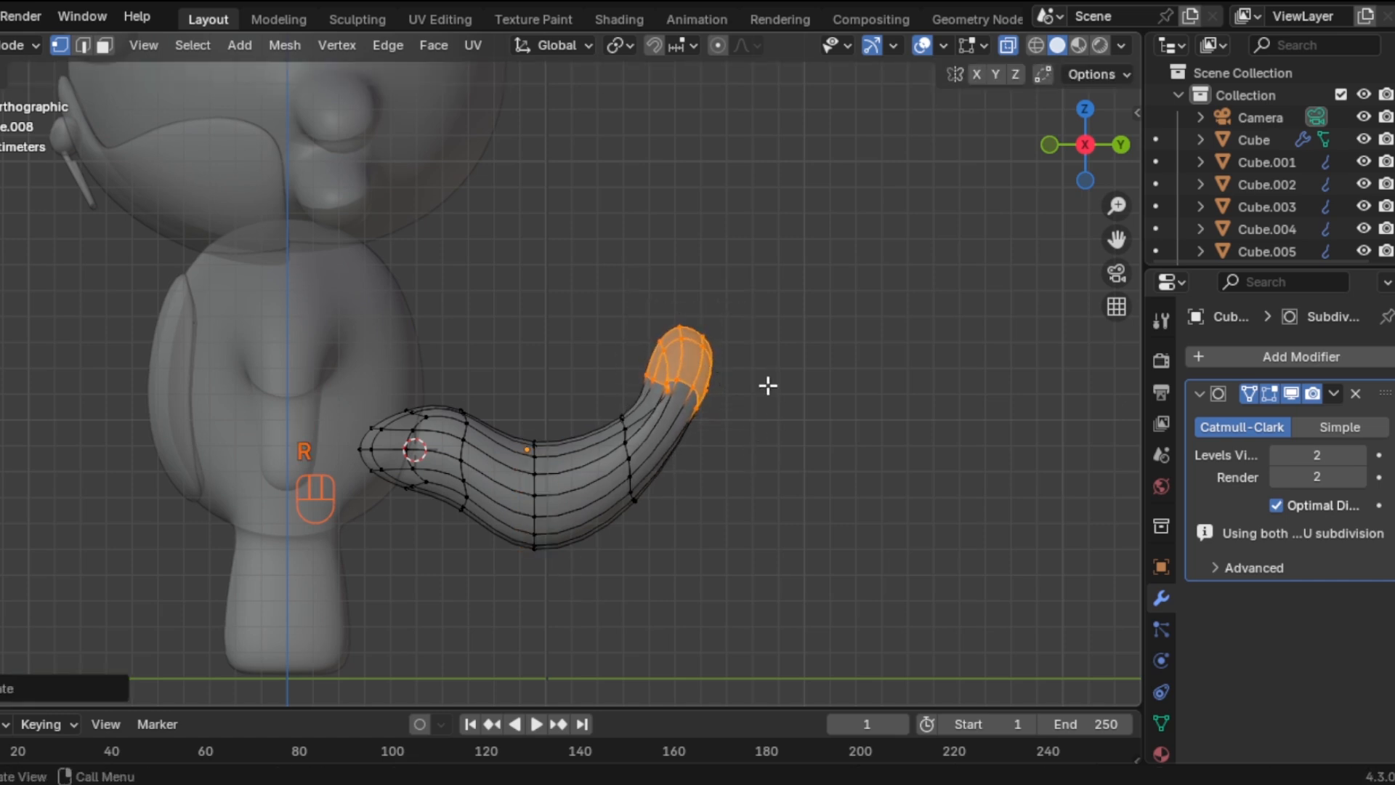
{"action": "key", "text": "g"}
{"action": "right_click", "coordinate": [545, 348]}
Move the tail's outer section up toward the body and rotate it to curl the tip inward
{"action": "left_click_drag", "start_coordinate": [516, 307], "coordinate": [713, 386]}
{"action": "left_click_drag", "start_coordinate": [609, 284], "coordinate": [753, 520]}
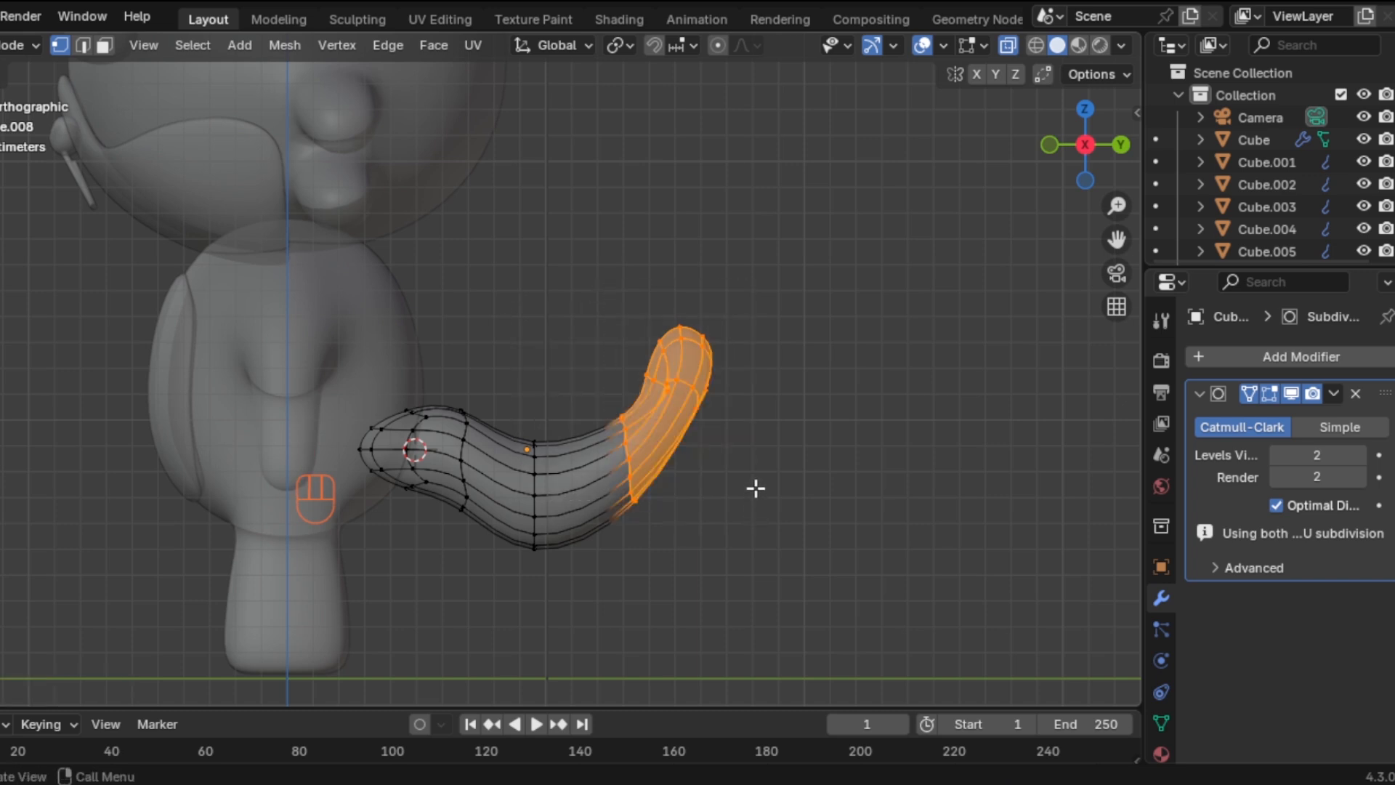
{"action": "key", "text": "g"}
{"action": "left_click", "coordinate": [723, 471]}
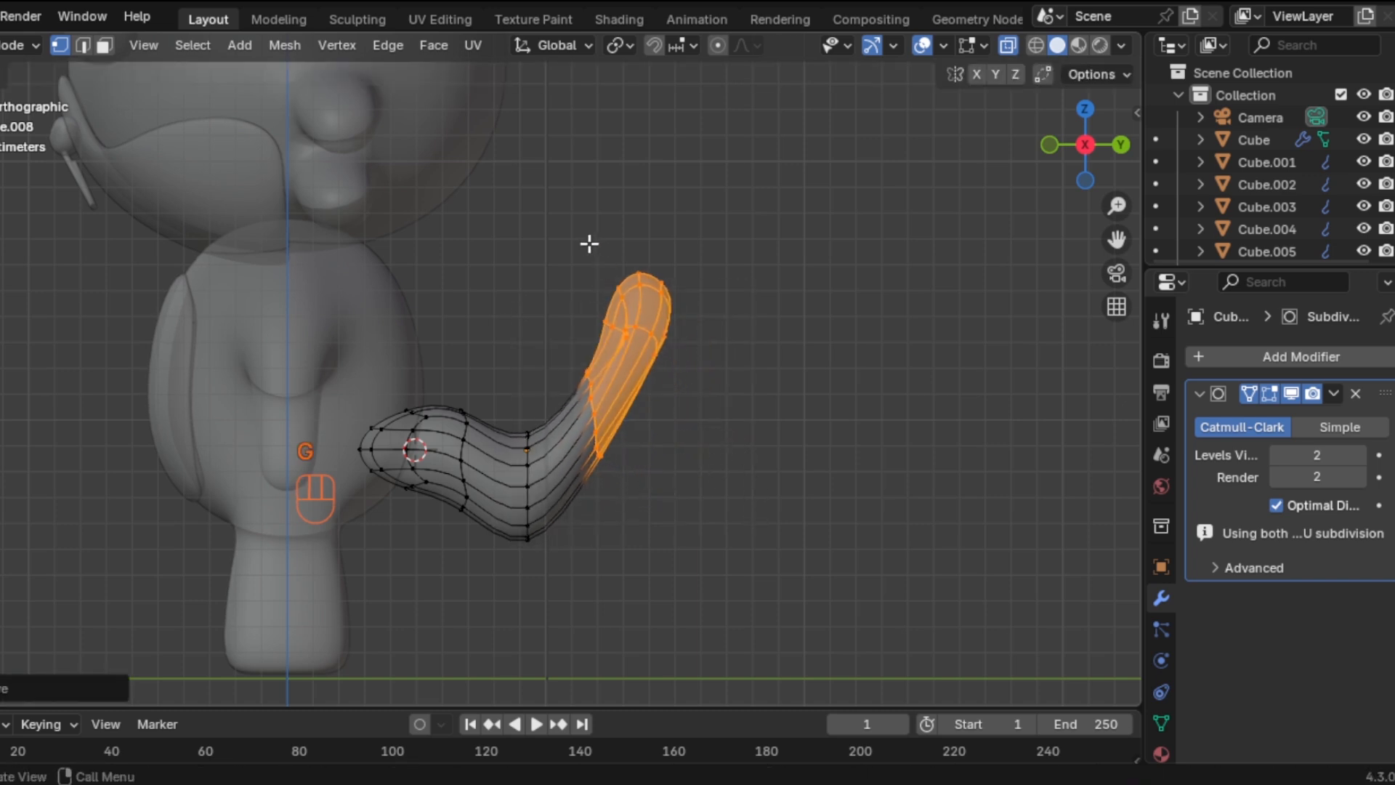
{"action": "key", "text": "r"}
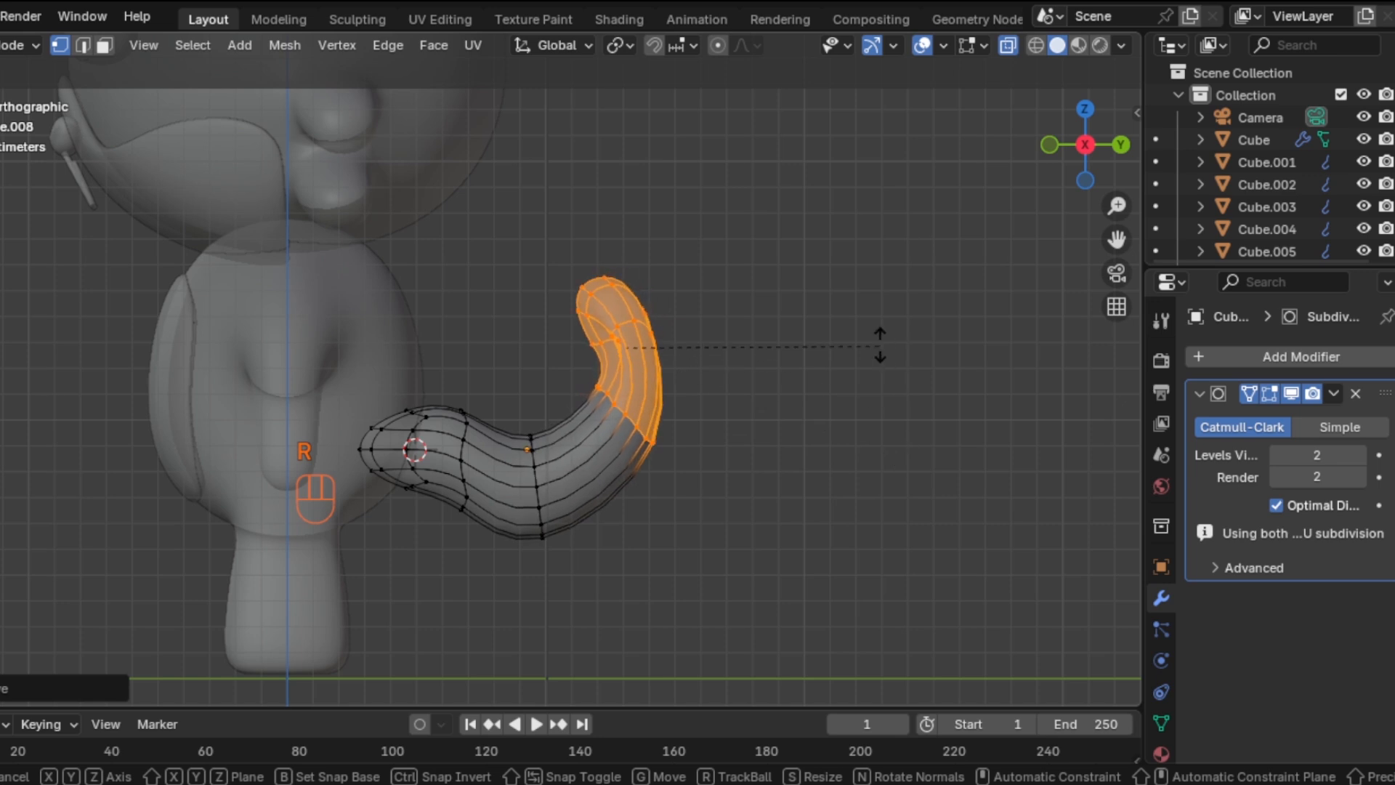
{"action": "left_click", "coordinate": [870, 345]}
Lower the edge ring near the tail's base along Z to smooth the curve
{"action": "left_click_drag", "start_coordinate": [441, 369], "coordinate": [512, 537]}
{"action": "key", "text": "g"}
{"action": "key", "text": "z"}
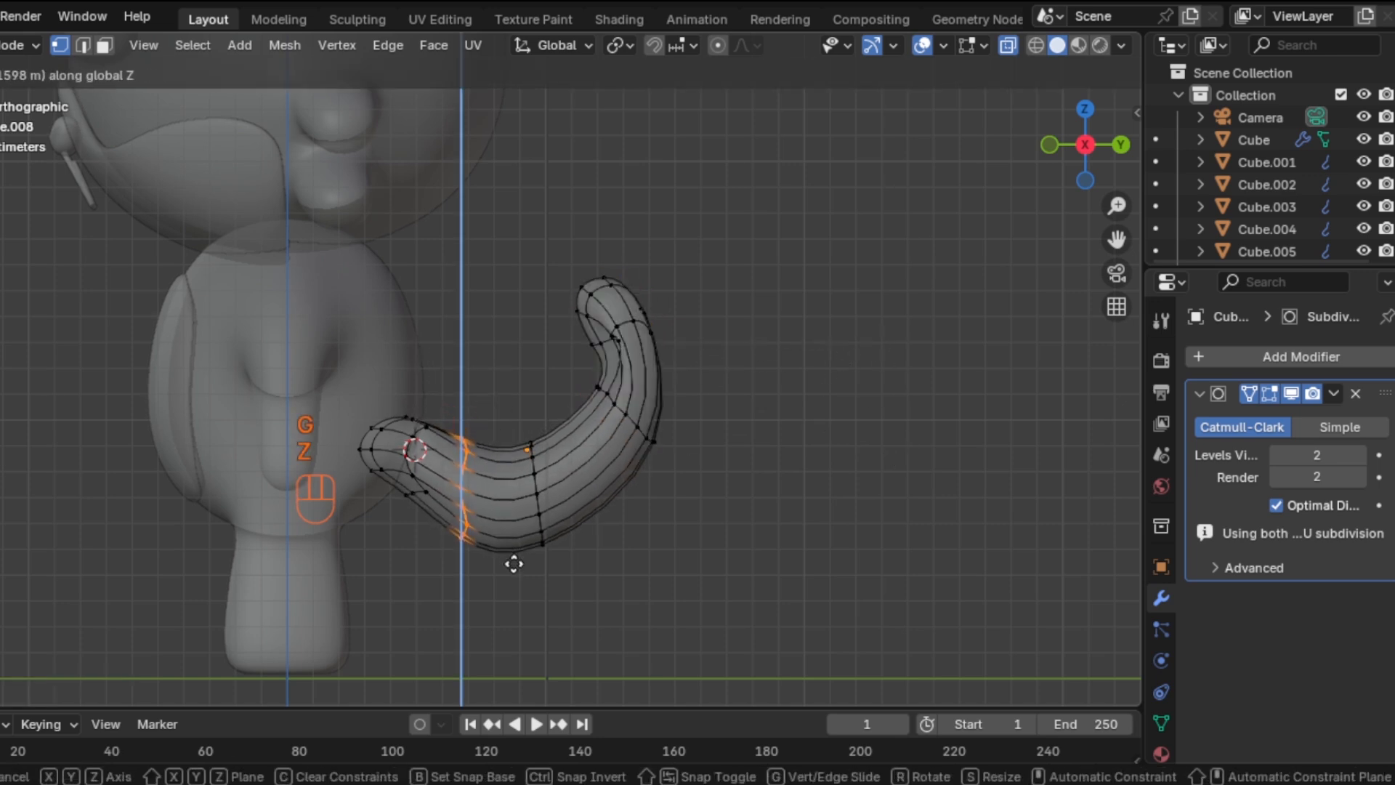
{"action": "left_click", "coordinate": [515, 567]}
Scale the vertices at the tail's base end down slightly
{"action": "left_click_drag", "start_coordinate": [343, 386], "coordinate": [441, 523]}
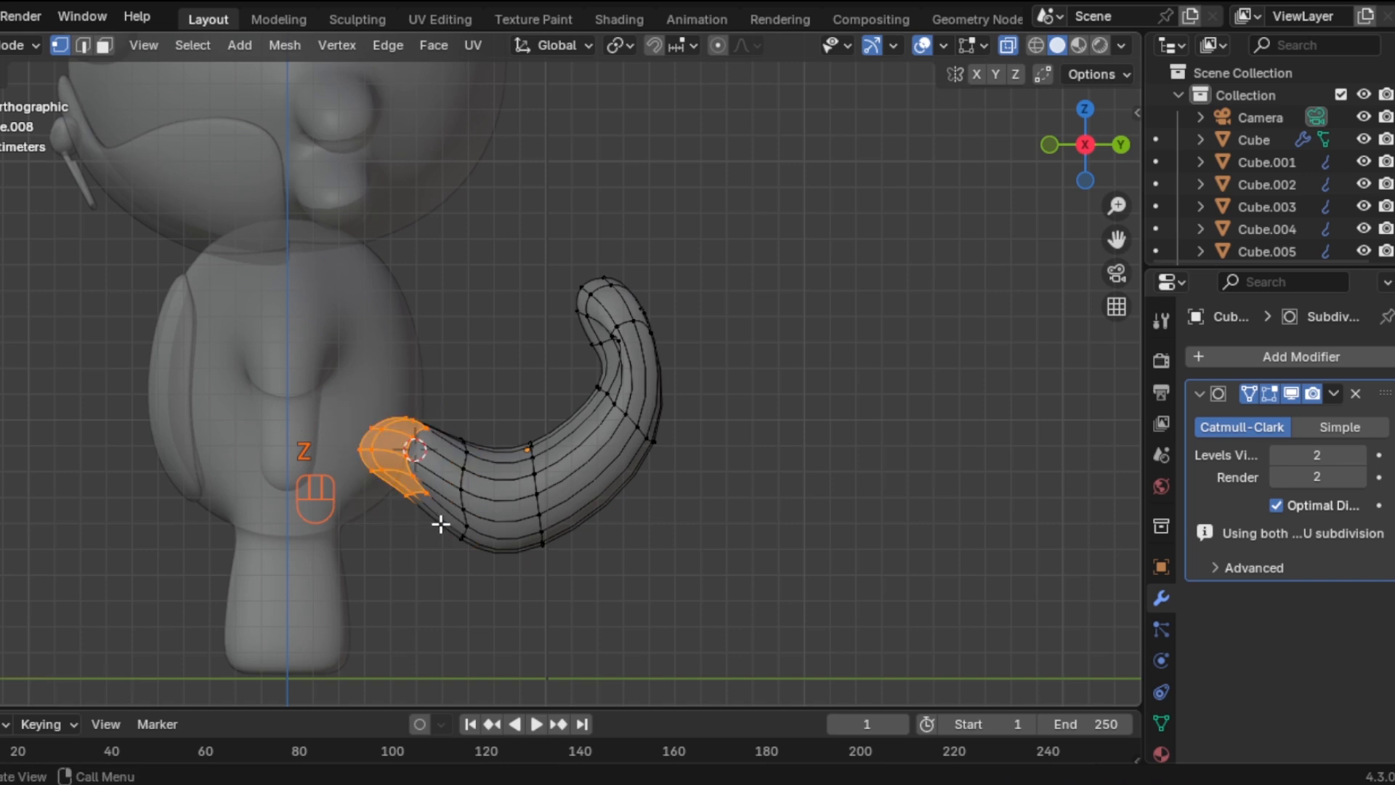
{"action": "key", "text": "s"}
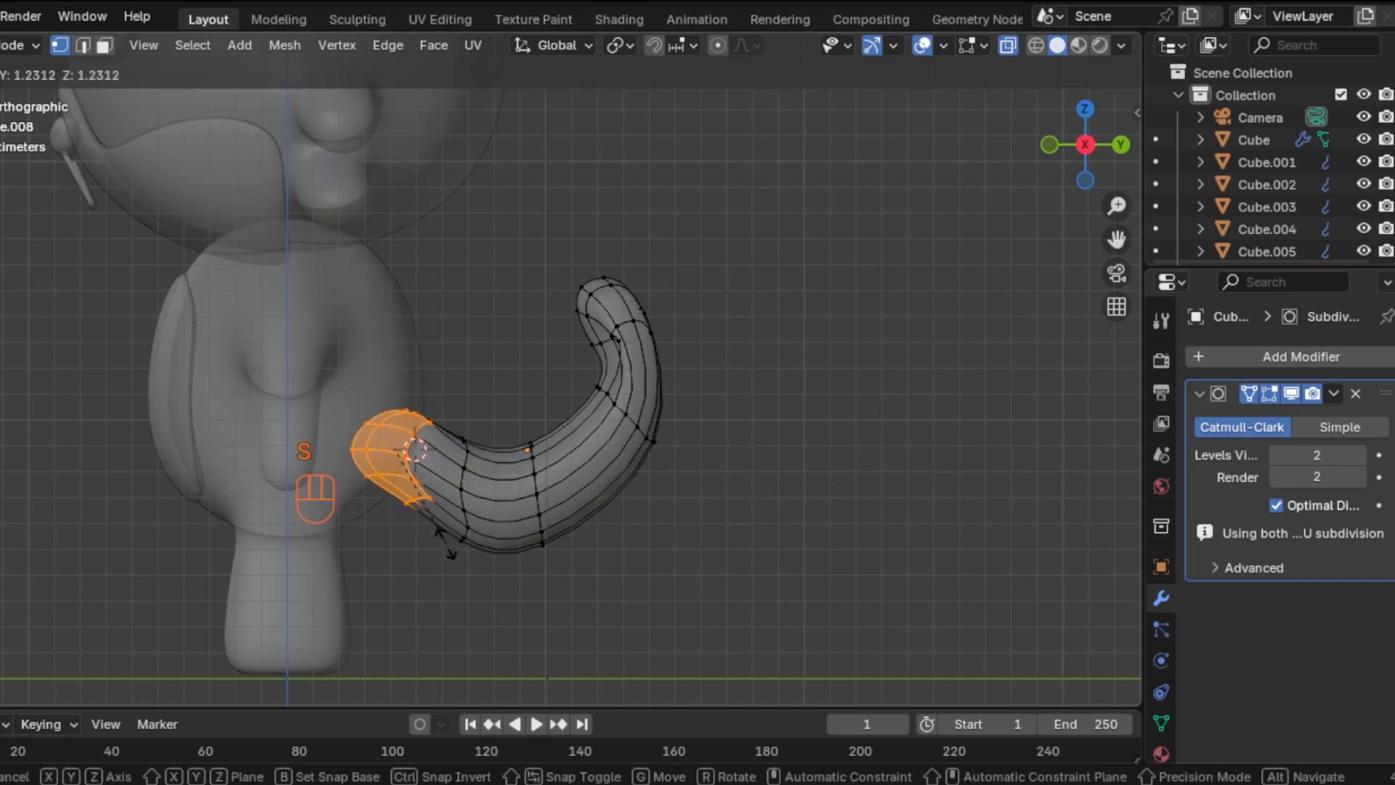
{"action": "left_click", "coordinate": [419, 501]}
{"action": "key", "text": "s"}
{"action": "left_click", "coordinate": [453, 532]}
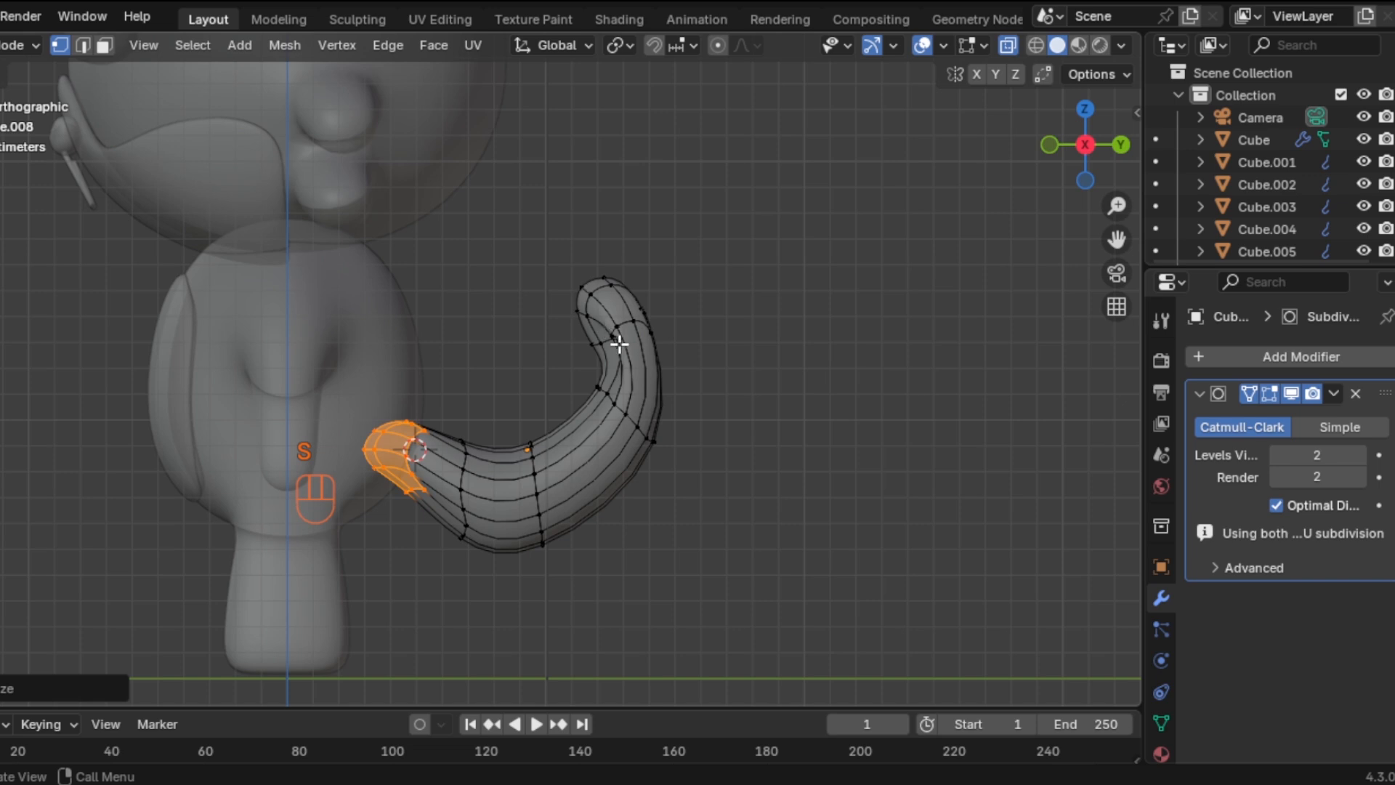
Enlarge the tail's tip slightly and rotate the edge ring below it to follow the bend
{"action": "left_click_drag", "start_coordinate": [542, 259], "coordinate": [691, 376]}
{"action": "key", "text": "s"}
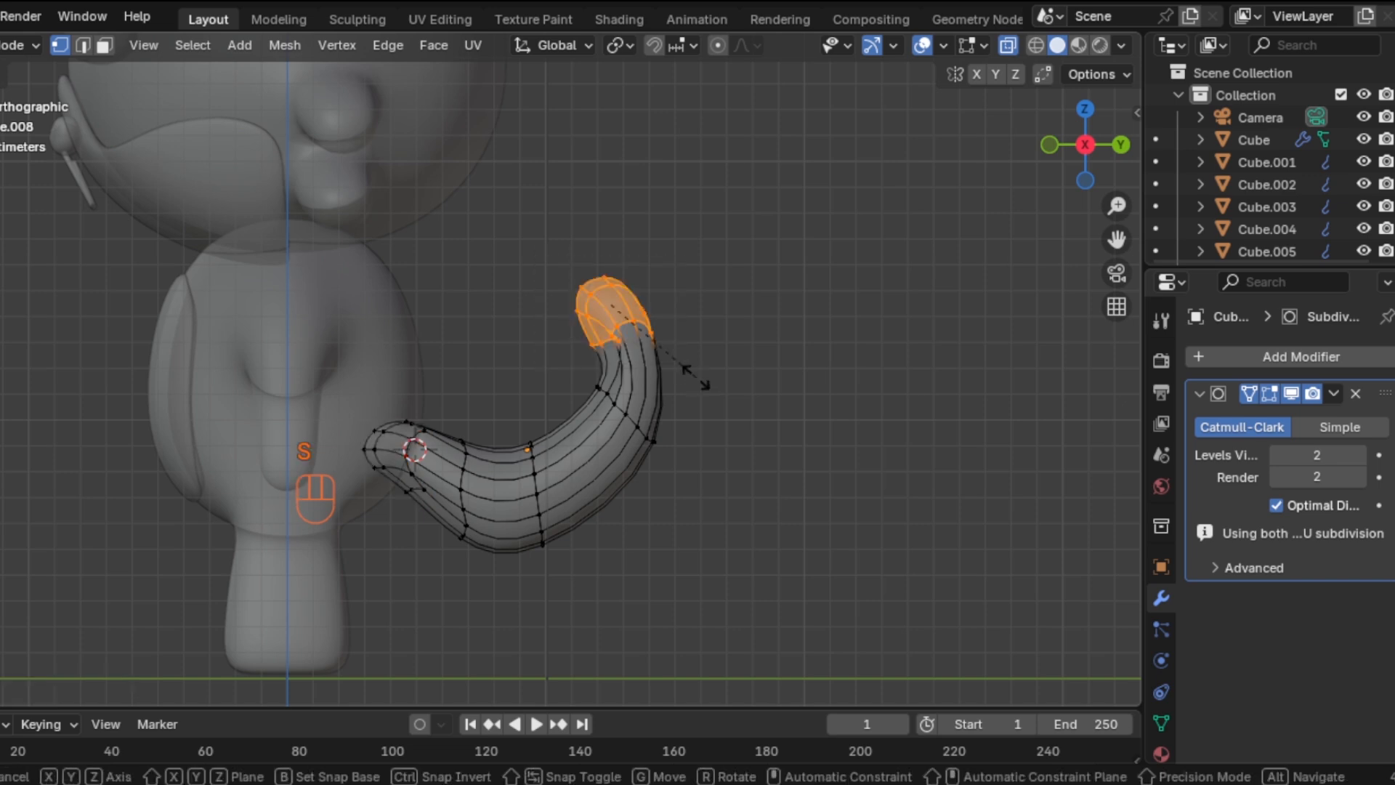
{"action": "left_click", "coordinate": [710, 373]}
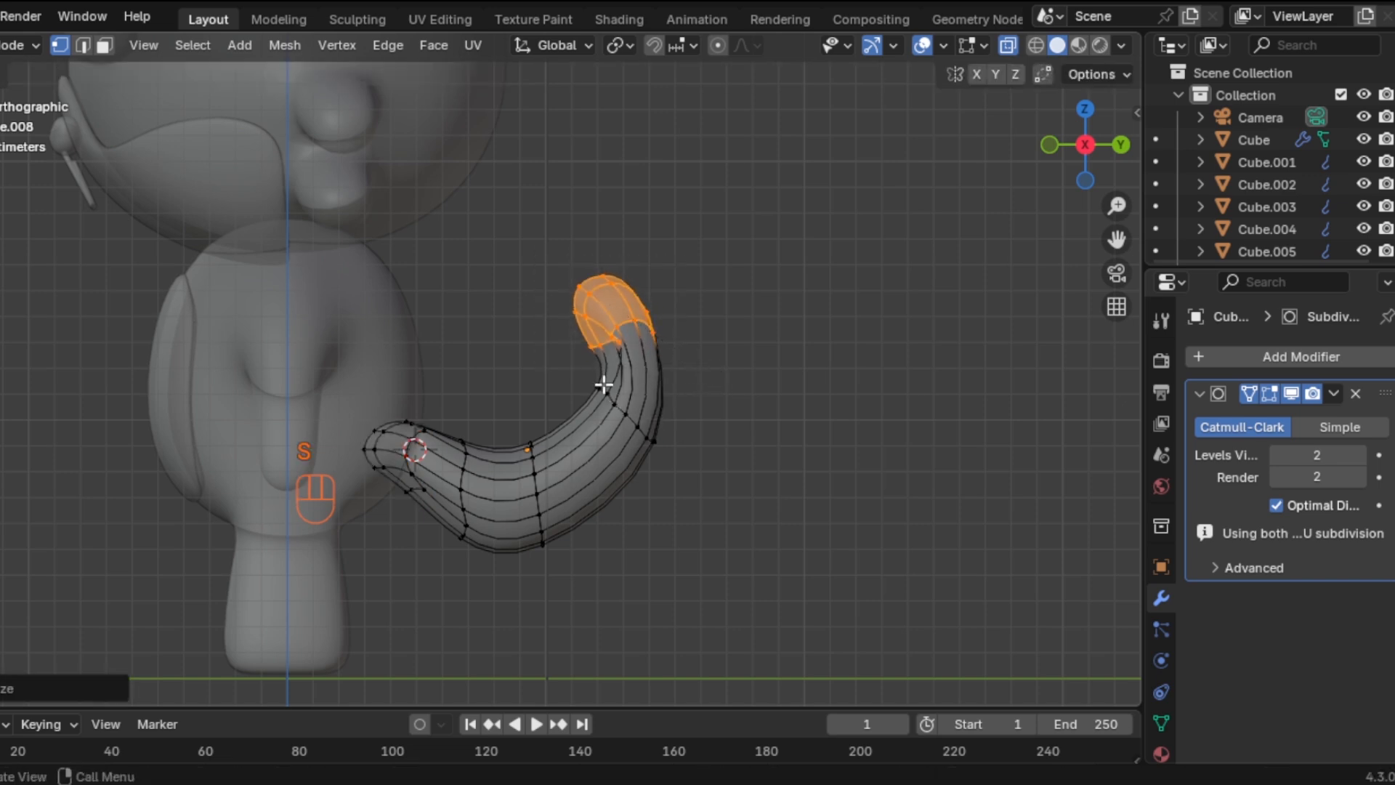
{"action": "left_click_drag", "start_coordinate": [589, 377], "coordinate": [716, 448]}
{"action": "key", "text": "r"}
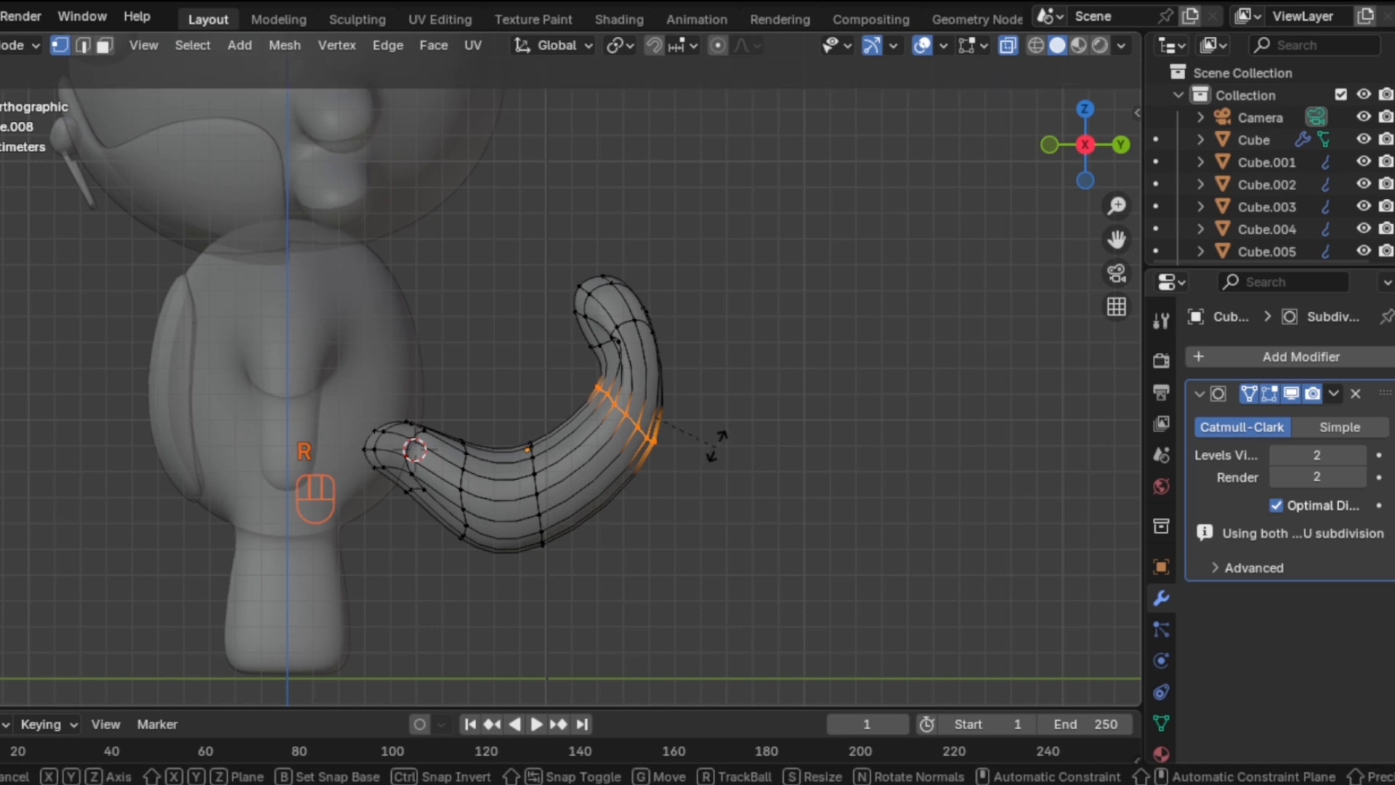
{"action": "left_click", "coordinate": [735, 391]}
Scale up the edge ring at the middle of the tail slightly
{"action": "left_click_drag", "start_coordinate": [512, 420], "coordinate": [602, 590]}
{"action": "key", "text": "s"}
{"action": "left_click", "coordinate": [625, 590]}
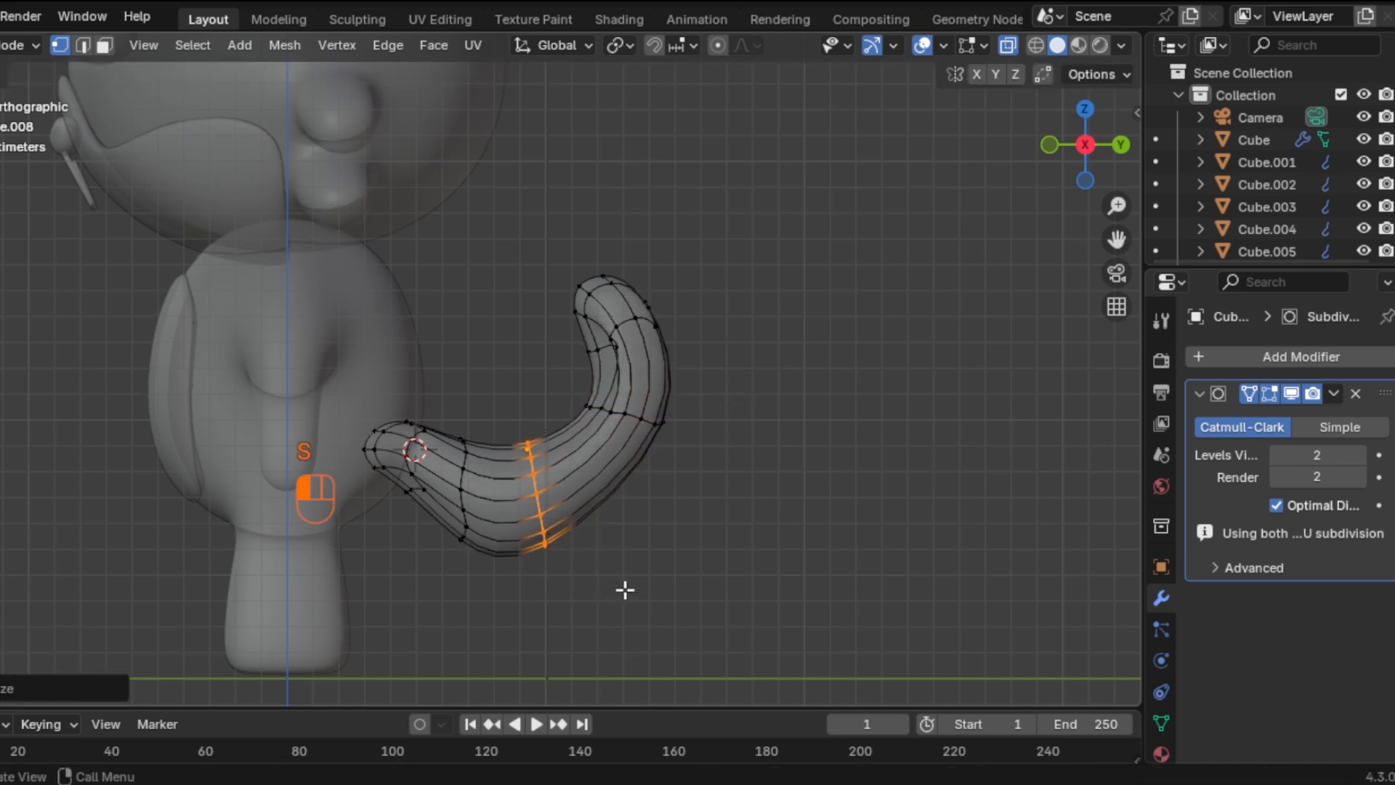
Add a loop cut between the tail's middle ring and the ring at the bend, and scale it up to thicken the tail
{"action": "key", "text": "ctrl+r"}
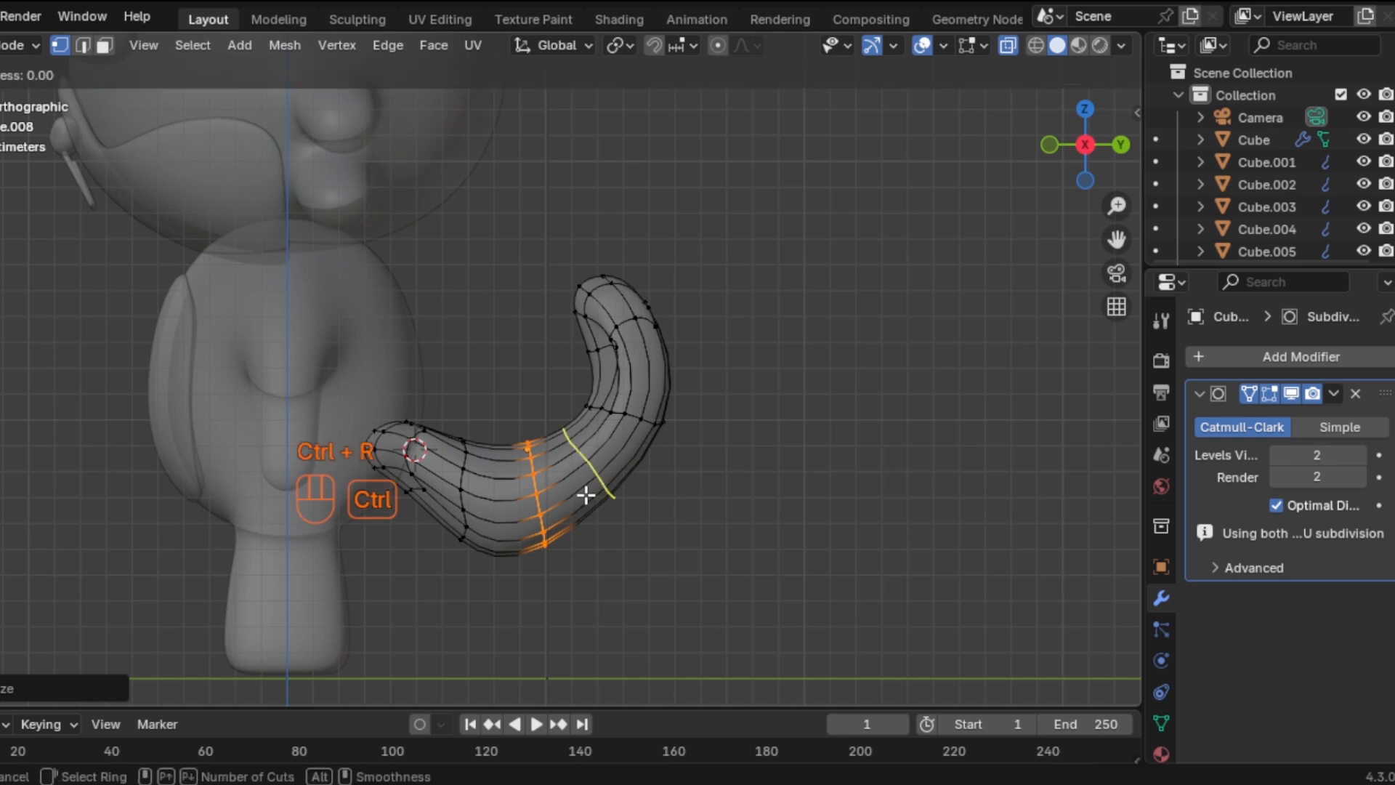
{"action": "left_click", "coordinate": [590, 489]}
{"action": "left_click", "coordinate": [617, 520]}
{"action": "key", "text": "s"}
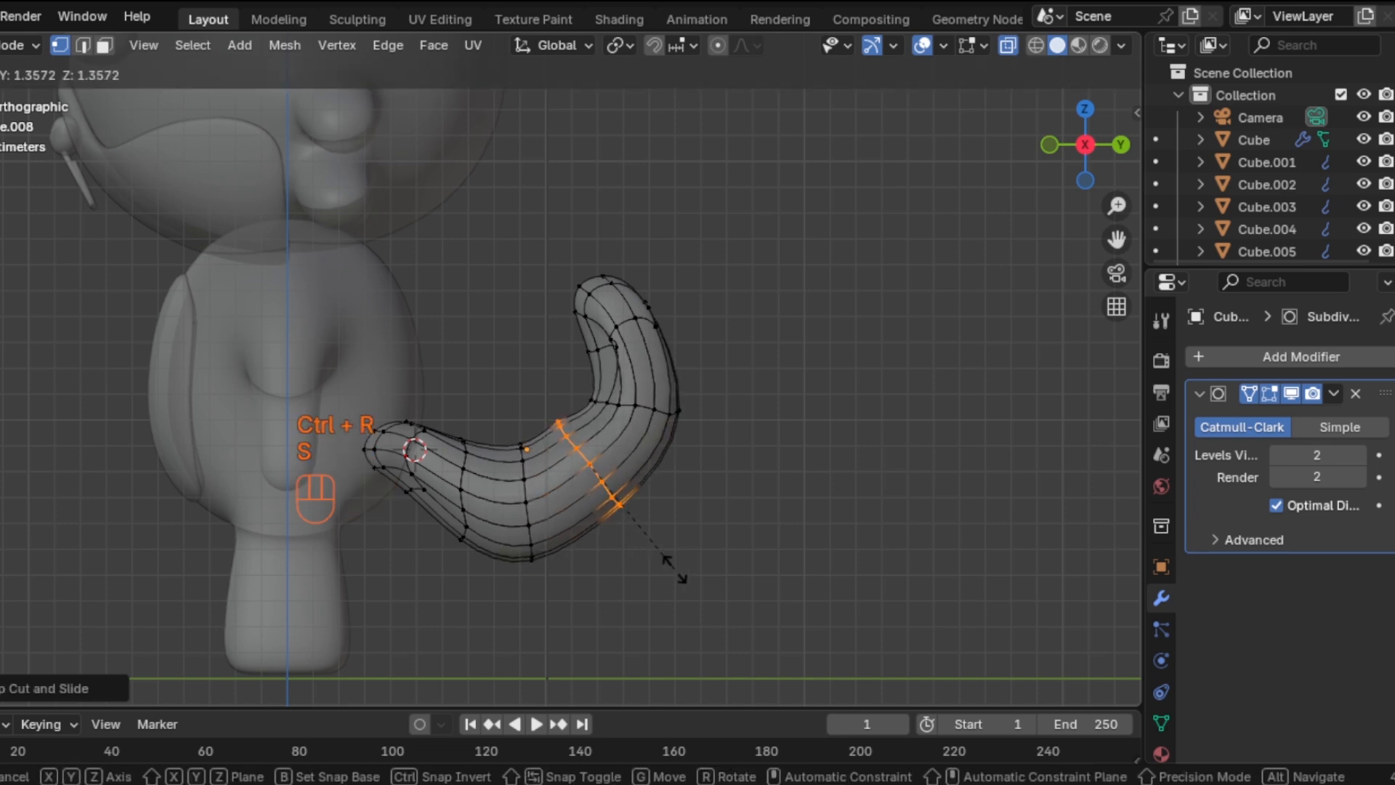
{"action": "left_click", "coordinate": [665, 560]}
Scale the tail's middle edge ring down to about 0.82
{"action": "left_click_drag", "start_coordinate": [493, 422], "coordinate": [562, 602]}
{"action": "key", "text": "s"}
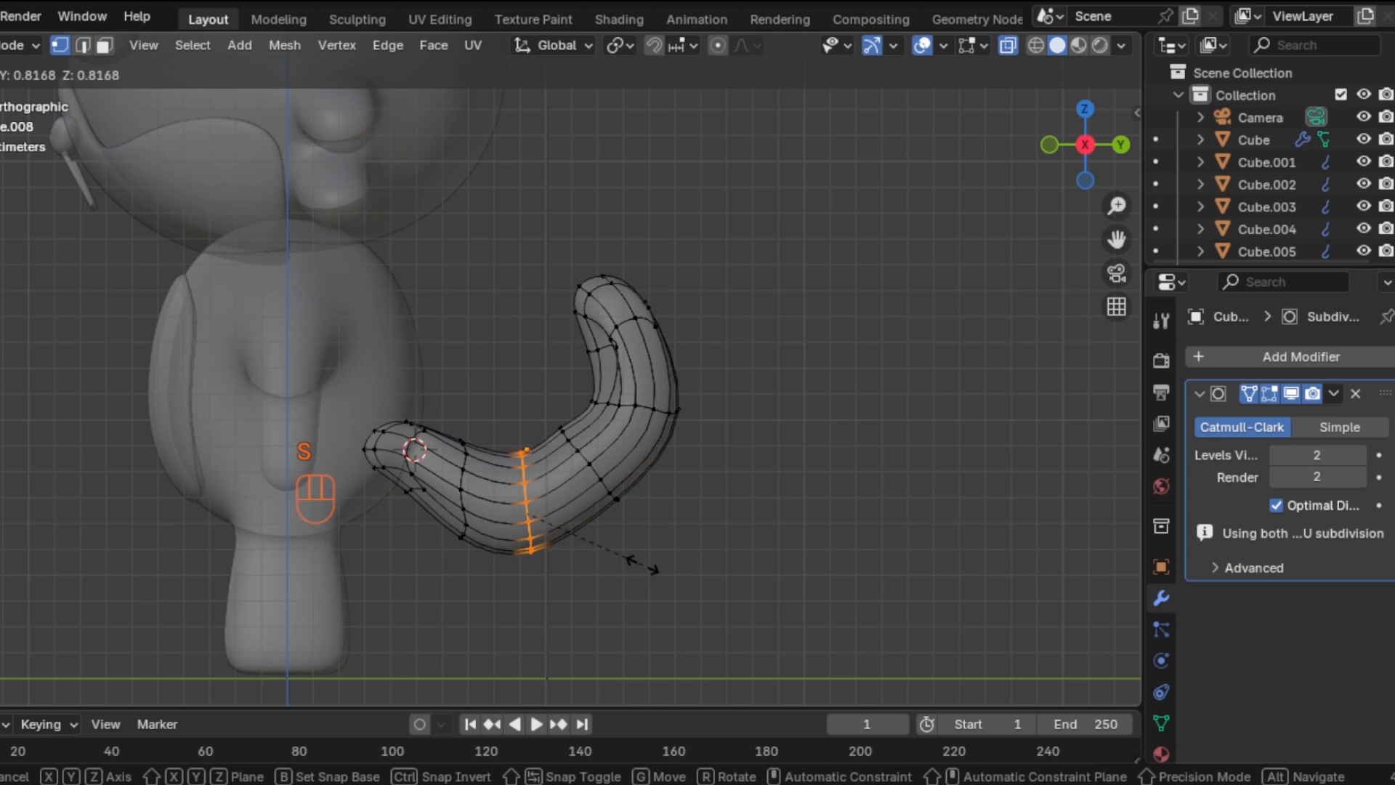
{"action": "left_click", "coordinate": [643, 567]}
Rotate the upper part of the tail, from the tip down to the edge ring above the bend, slightly toward the body
{"action": "left_click_drag", "start_coordinate": [543, 263], "coordinate": [677, 352]}
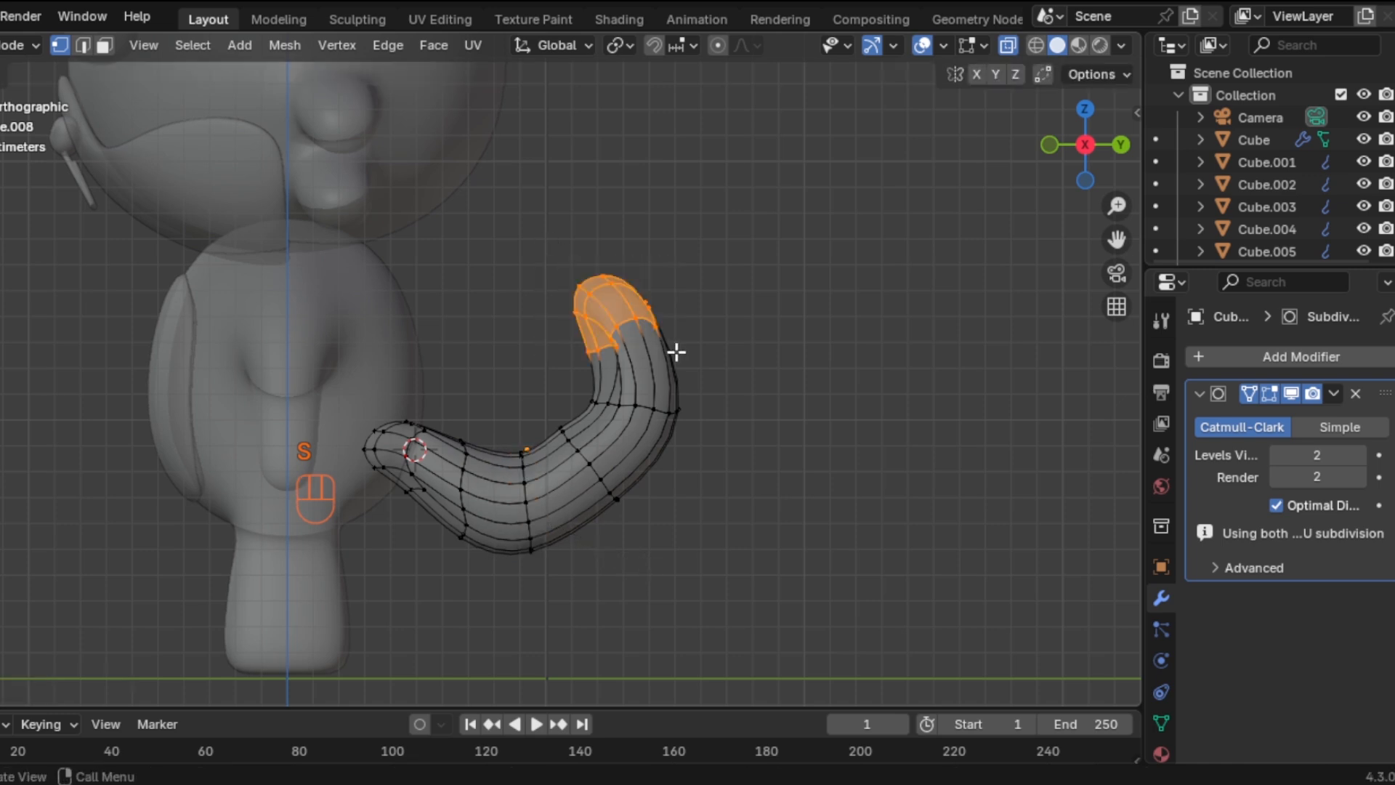
{"action": "left_click_drag", "start_coordinate": [553, 216], "coordinate": [710, 417]}
{"action": "key", "text": "r"}
{"action": "left_click", "coordinate": [756, 466]}
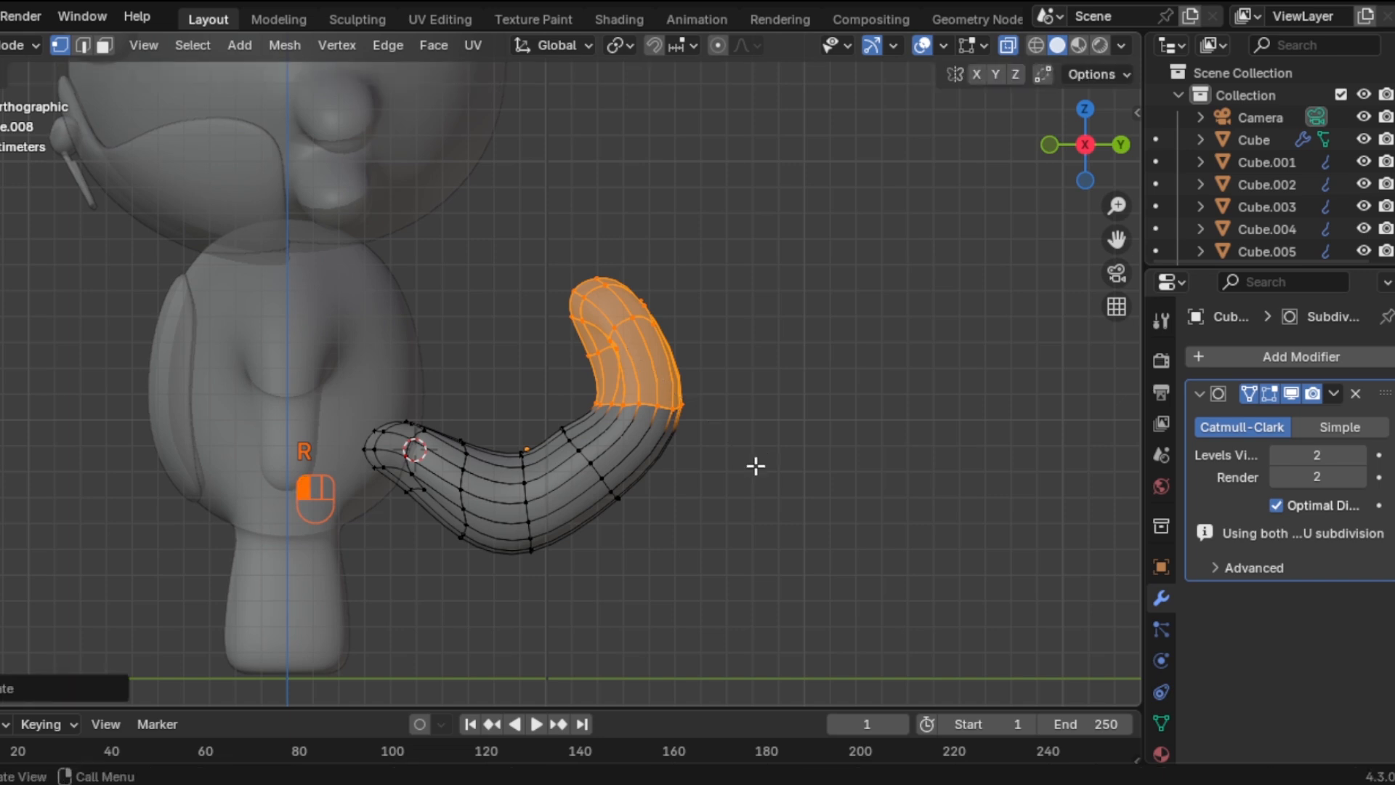
Rotate the two edge rings at the tail's outer bend together to smooth the curve
{"action": "left_click_drag", "start_coordinate": [531, 380], "coordinate": [757, 515]}
{"action": "key", "text": "r"}
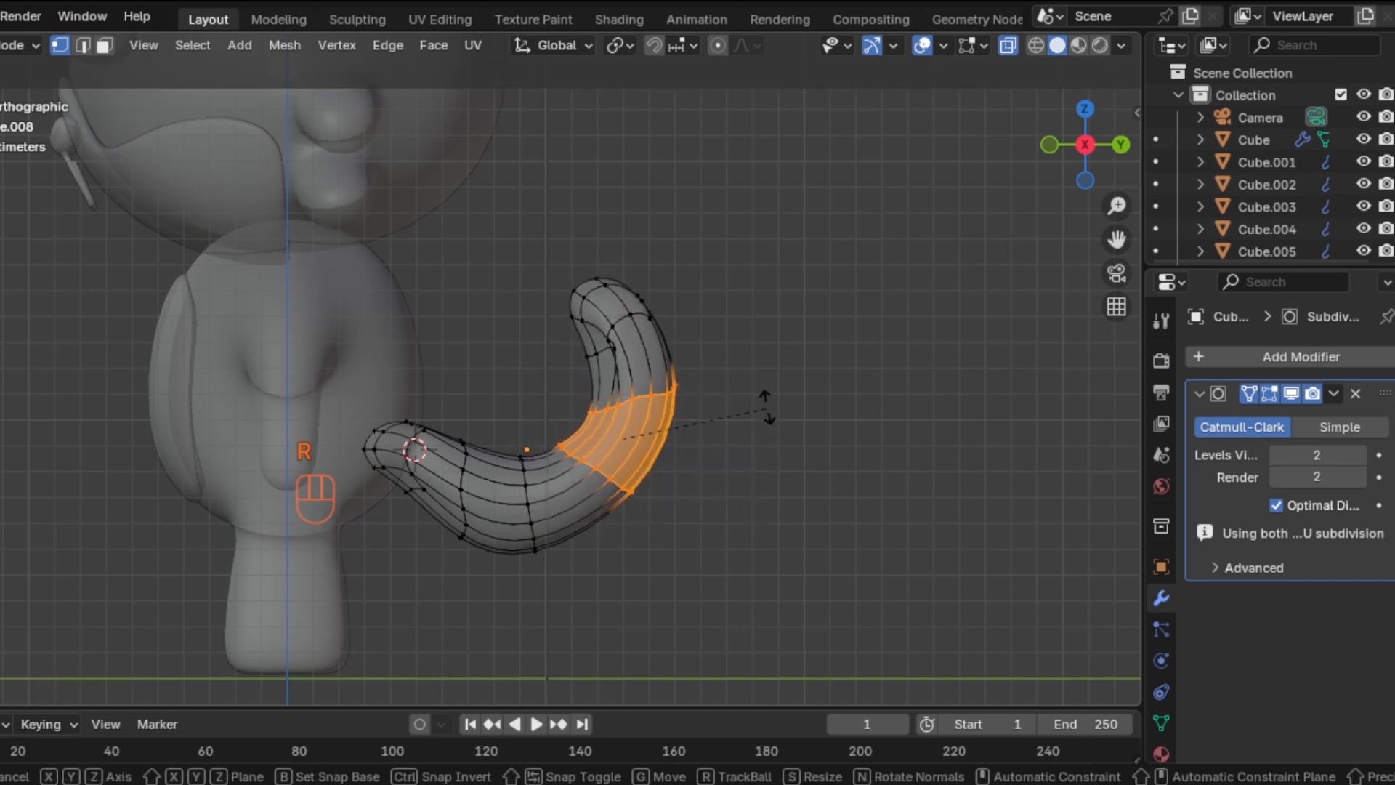
{"action": "left_click", "coordinate": [761, 396]}
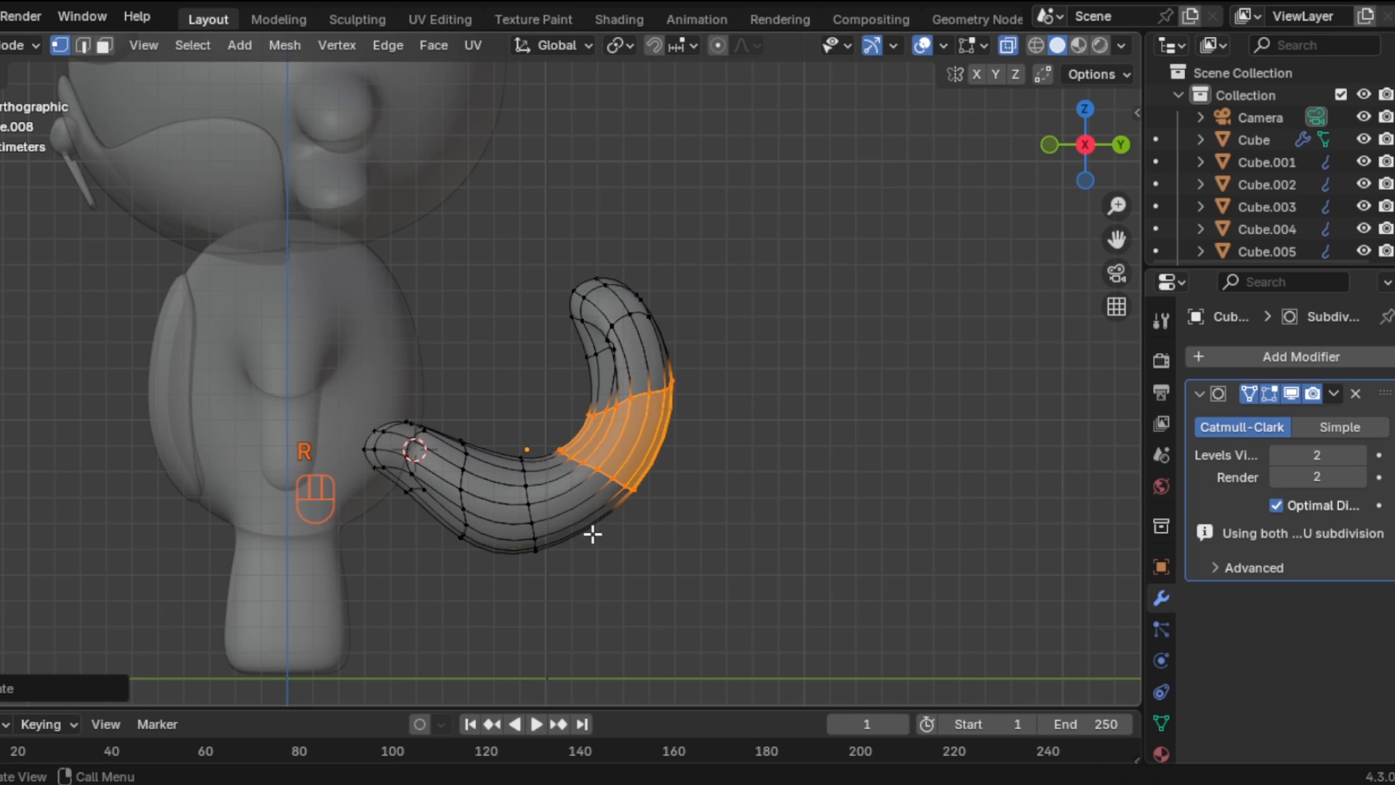
Turn off X-ray and move the creased vertex on one side below the tail's tip along Y toward the body
{"action": "key", "text": "alt+z"}
{"action": "middle_click_drag", "start_coordinate": [624, 328], "coordinate": [658, 367]}
{"action": "scroll", "coordinate": [586, 394], "scroll_direction": "up", "scroll_amount": 3}
{"action": "middle_click_drag", "start_coordinate": [586, 394], "coordinate": [688, 375], "text": "shift"}
{"action": "left_click", "coordinate": [574, 338]}
{"action": "scroll", "coordinate": [598, 402], "scroll_direction": "up", "scroll_amount": 3}
{"action": "left_click", "coordinate": [632, 362]}
{"action": "middle_click_drag", "start_coordinate": [660, 323], "coordinate": [630, 412]}
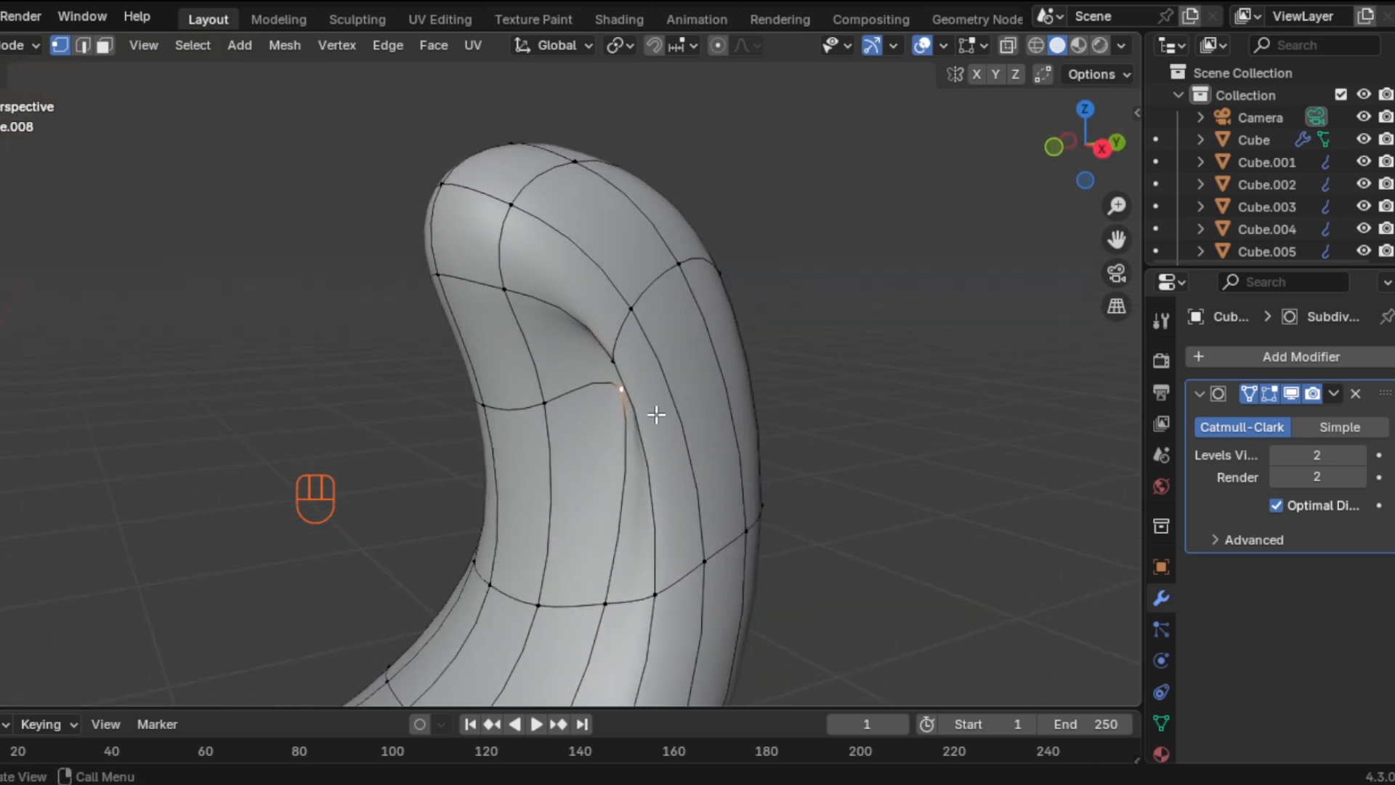
{"action": "key", "text": "g"}
{"action": "key", "text": "y"}
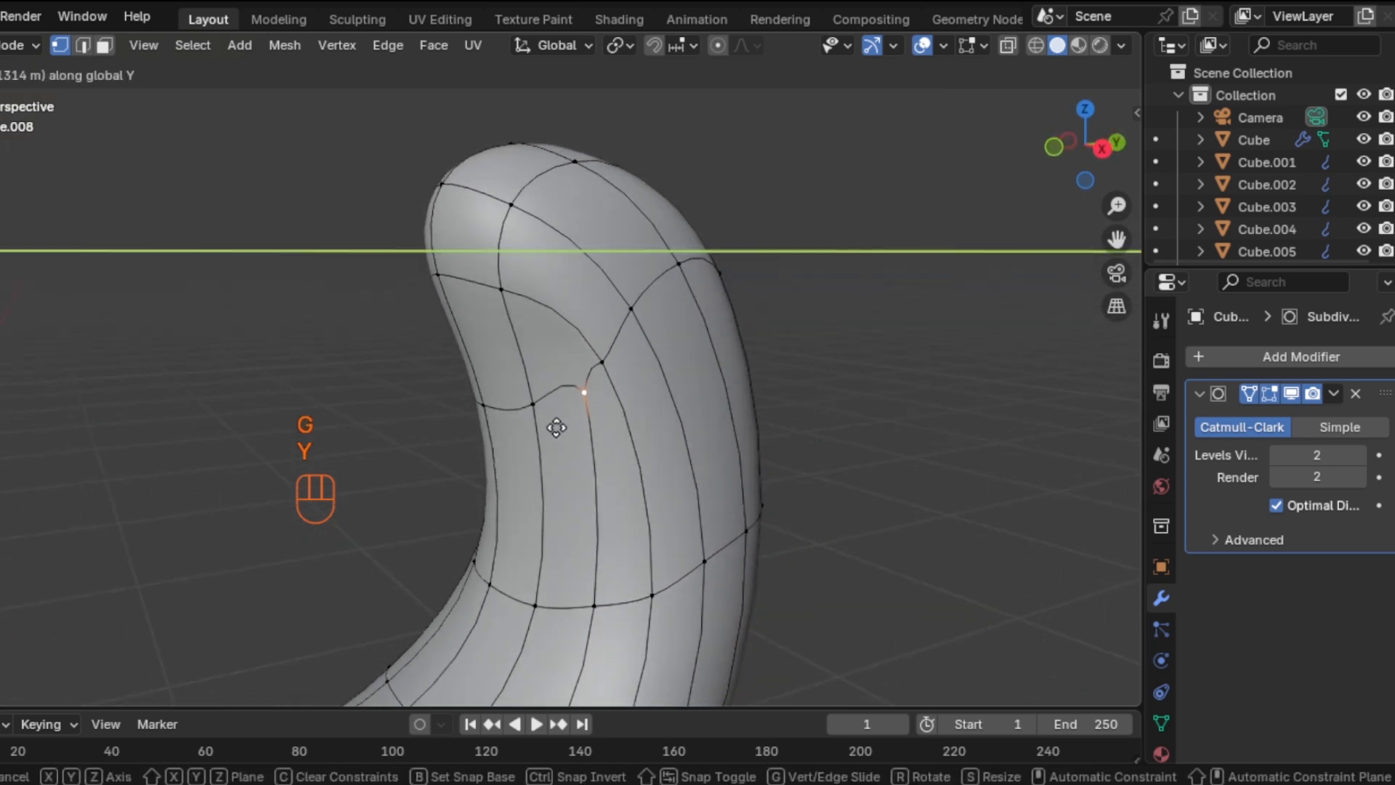
{"action": "left_click", "coordinate": [527, 425]}
Move the matching creased vertex on the opposite side of the tail along Y toward the body
{"action": "middle_click_drag", "start_coordinate": [530, 424], "coordinate": [461, 373]}
{"action": "left_click", "coordinate": [465, 371]}
{"action": "key", "text": "g"}
{"action": "key", "text": "y"}
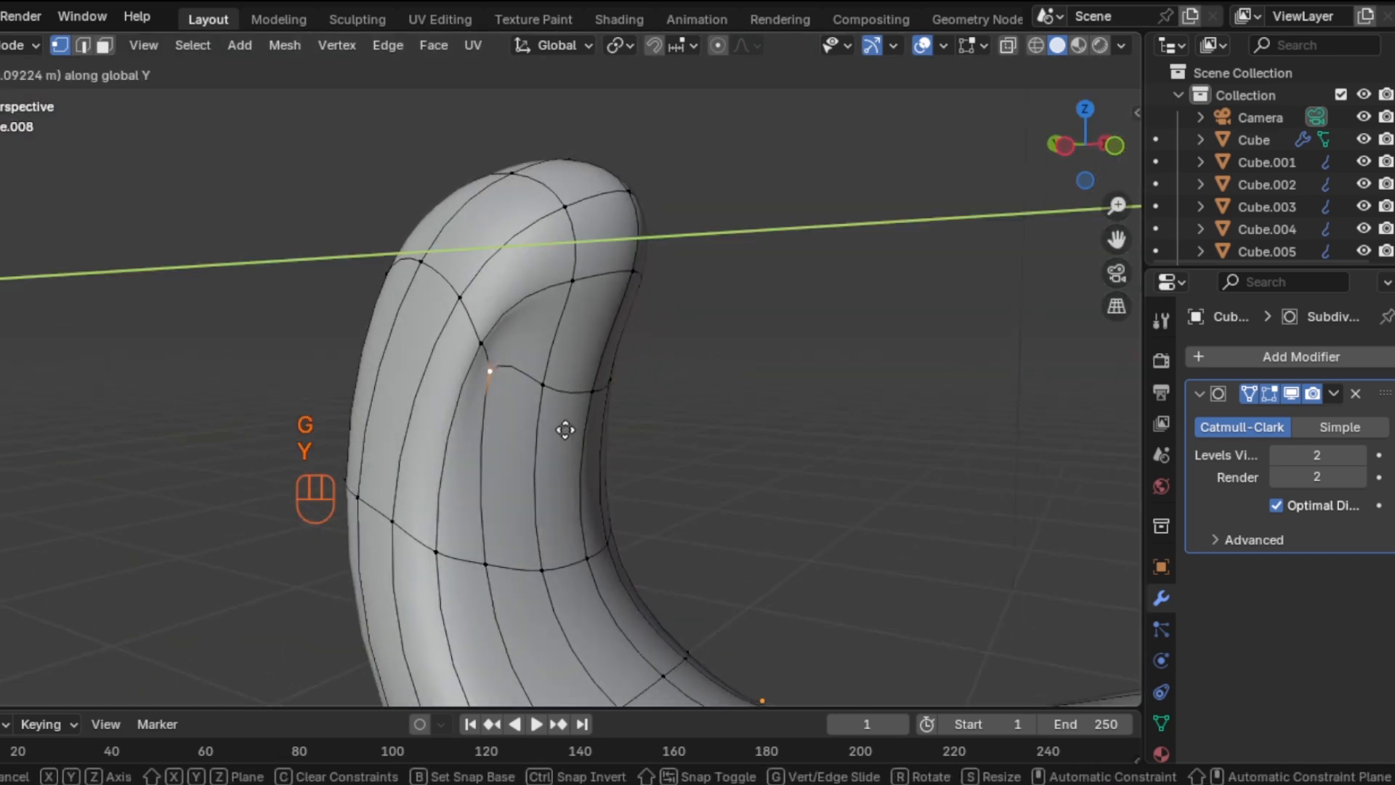
{"action": "left_click", "coordinate": [675, 415]}
{"action": "middle_click_drag", "start_coordinate": [675, 414], "coordinate": [577, 455]}
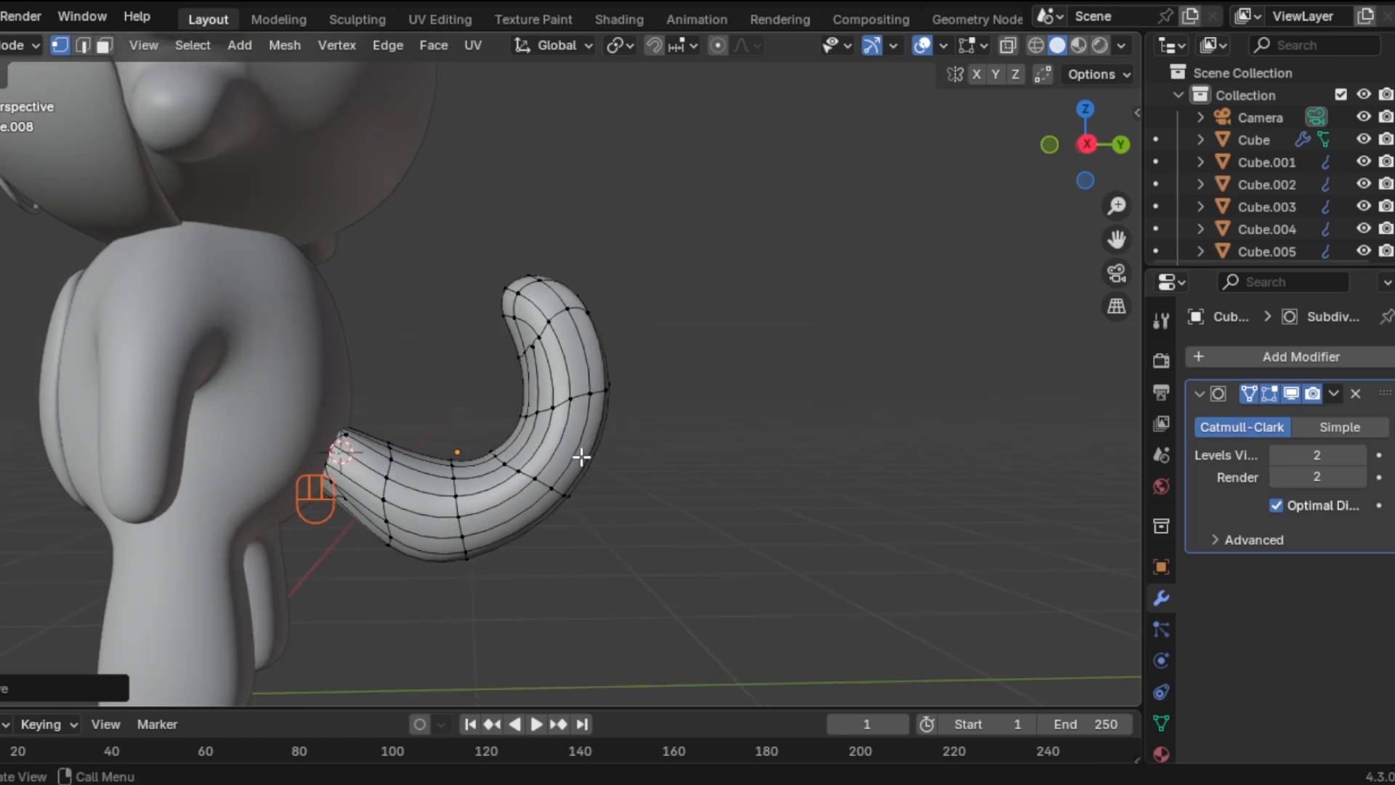
Return to Object Mode and reposition the tail along Z and Y so its base sits inside the body's back
{"action": "key", "text": "Tab"}
{"action": "scroll", "coordinate": [654, 492], "scroll_direction": "down", "scroll_amount": 5}
{"action": "left_click", "coordinate": [623, 462]}
{"action": "key", "text": "g"}
{"action": "key", "text": "z"}
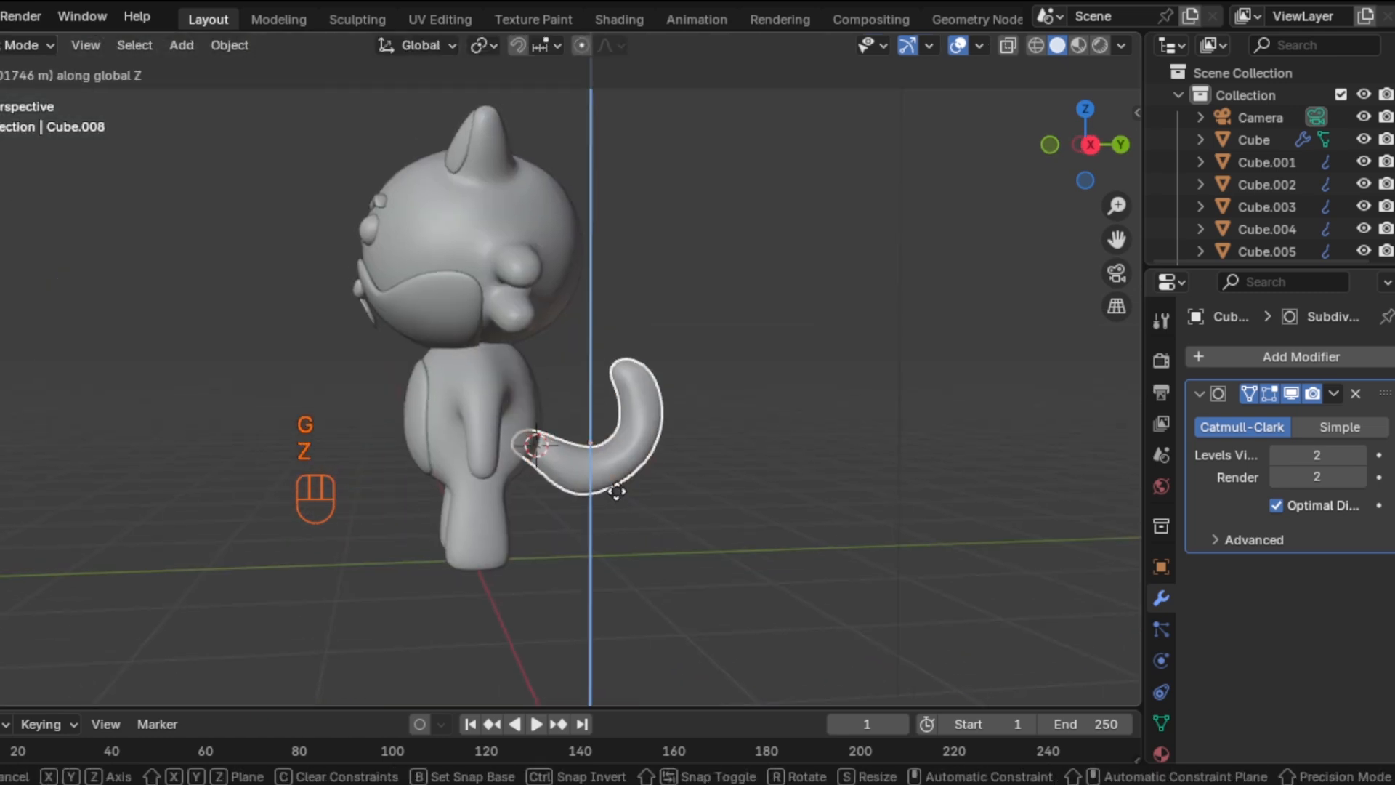
{"action": "left_click", "coordinate": [648, 497]}
{"action": "key", "text": "g"}
{"action": "key", "text": "y"}
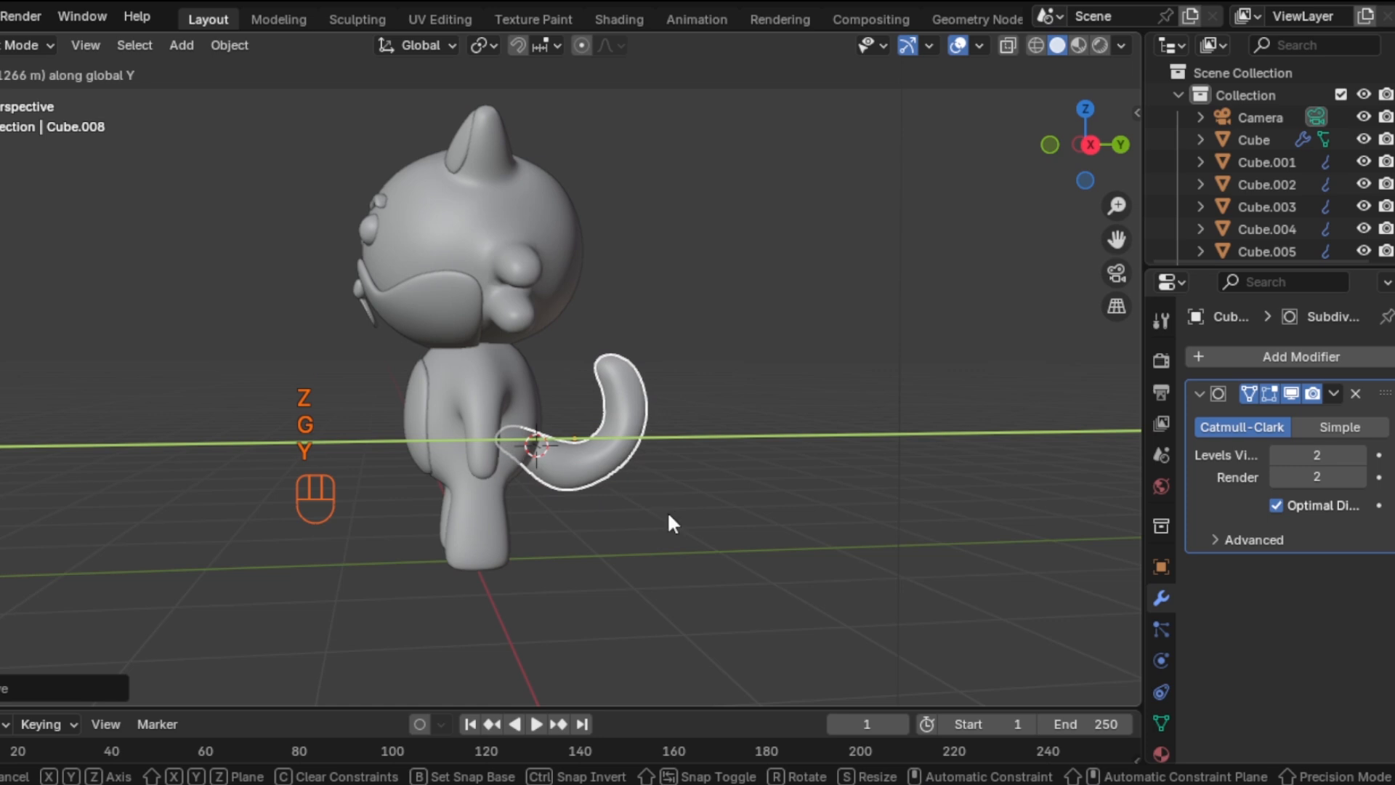
{"action": "left_click", "coordinate": [669, 511]}
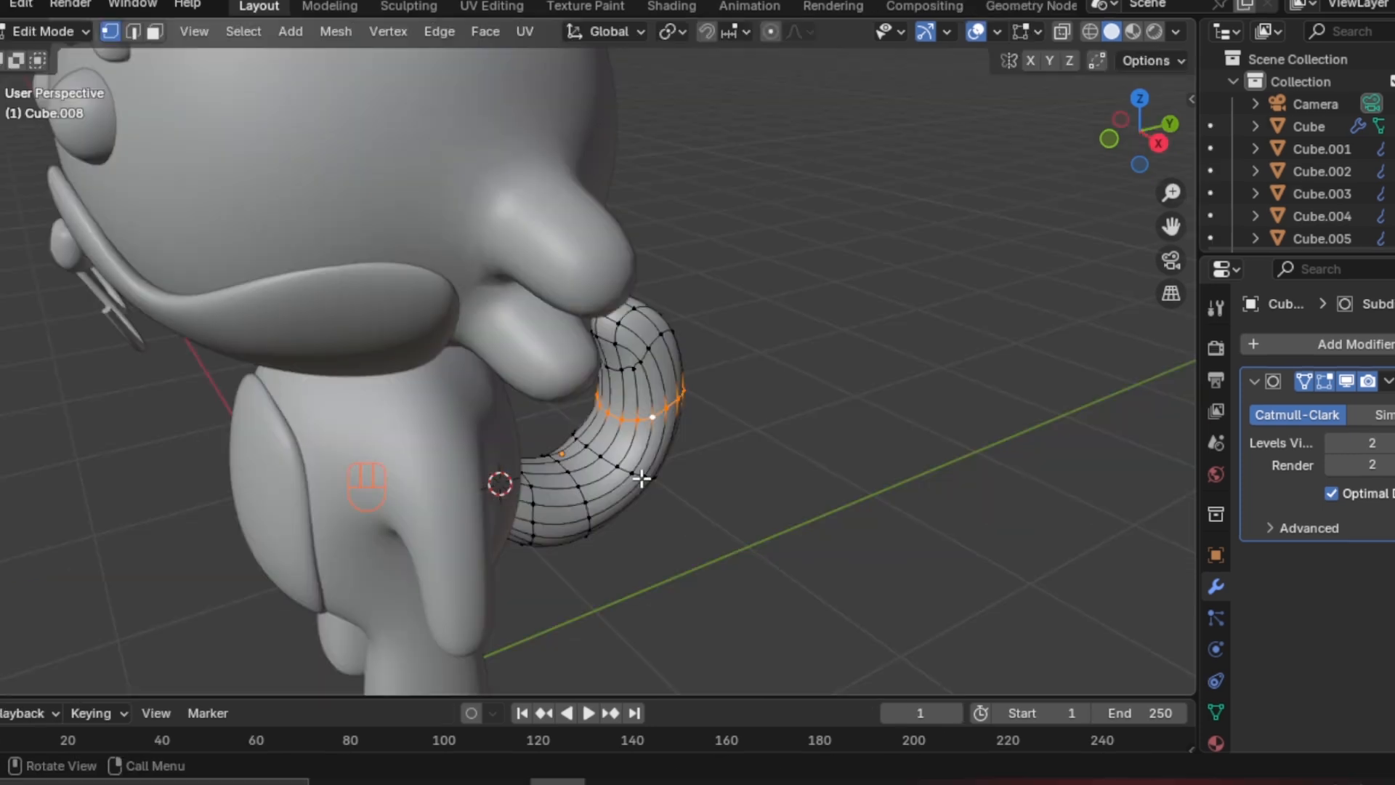
Select the two edge rings at the tail's bend in Edit Mode and scale them up to thicken it
{"action": "key", "text": "shift"}
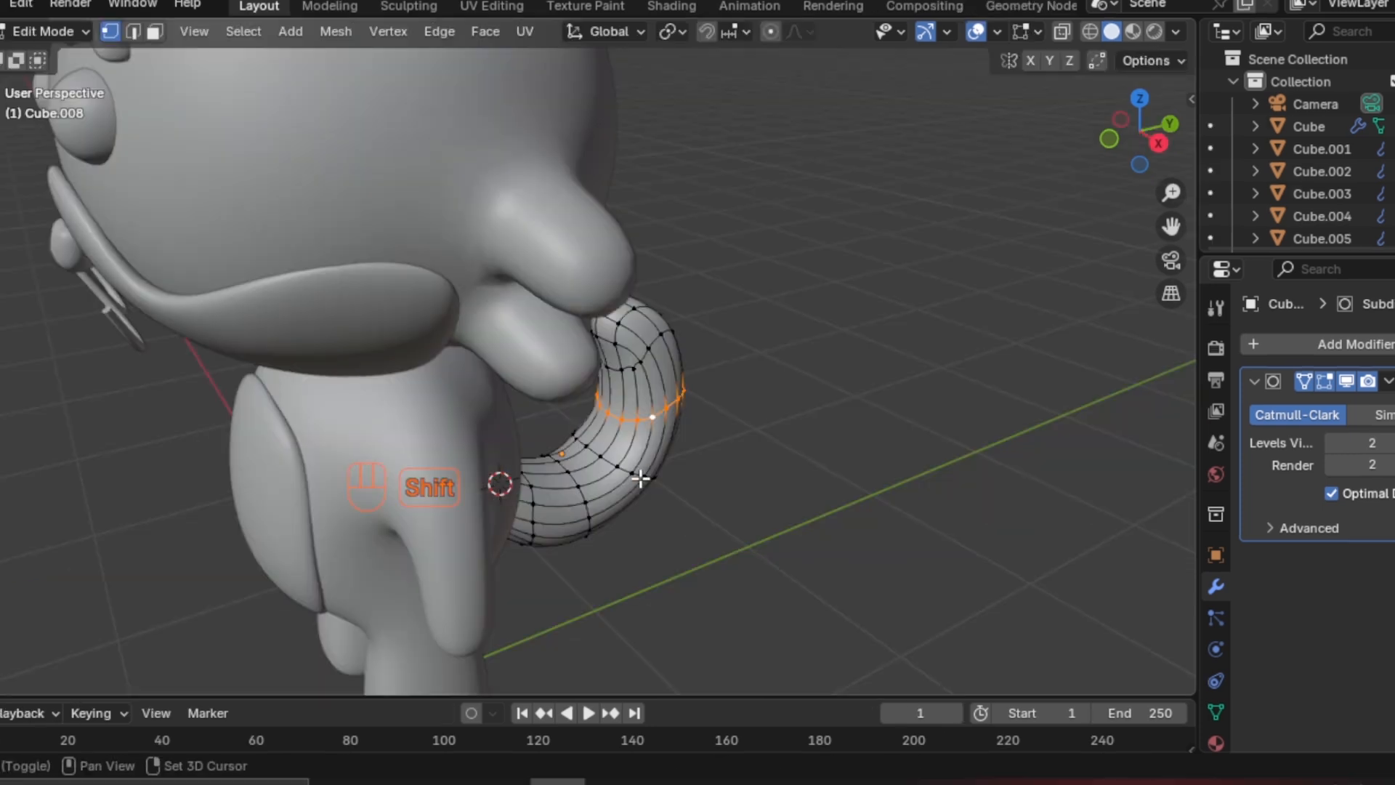
{"action": "left_click", "coordinate": [640, 476]}
{"action": "left_click", "coordinate": [639, 474], "text": "alt"}
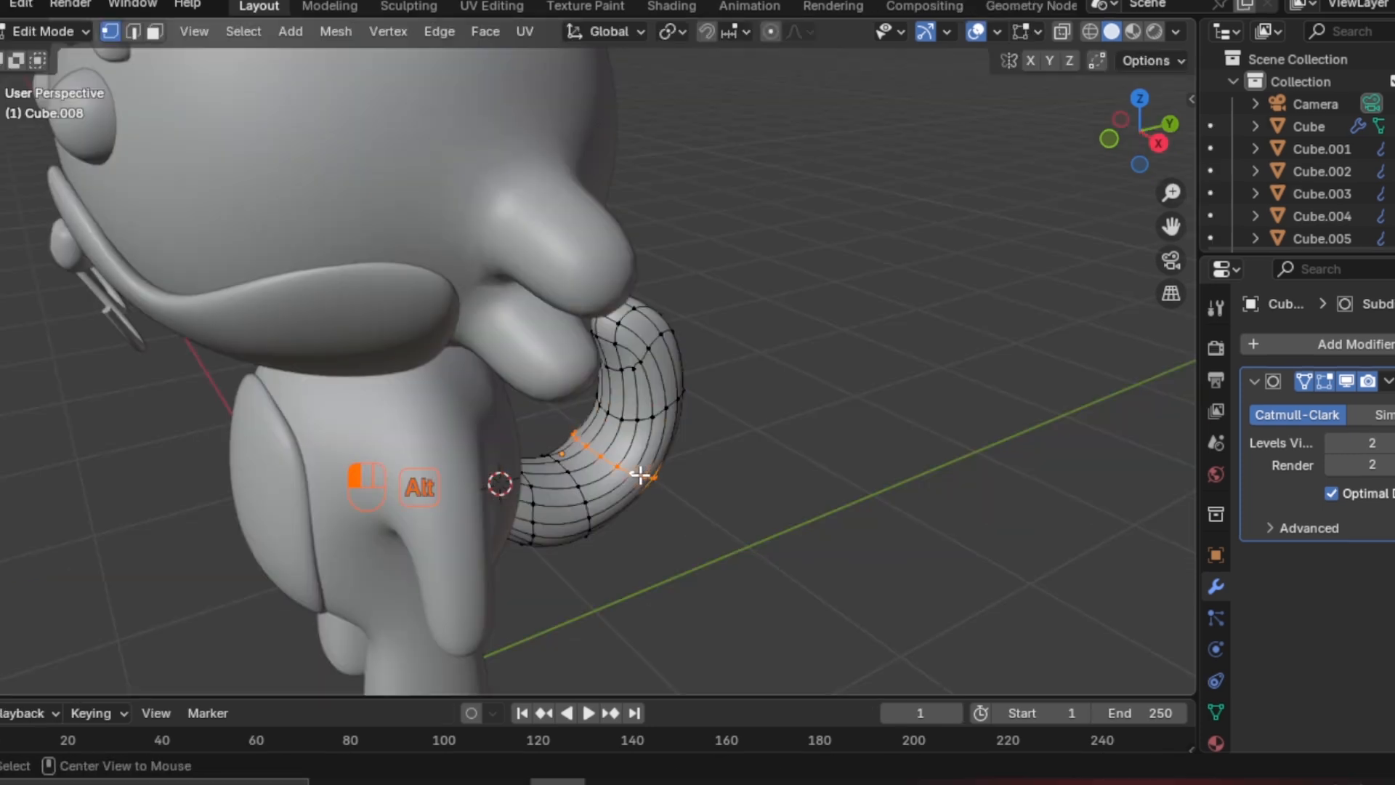
{"action": "left_click", "coordinate": [662, 410], "text": "alt+shift"}
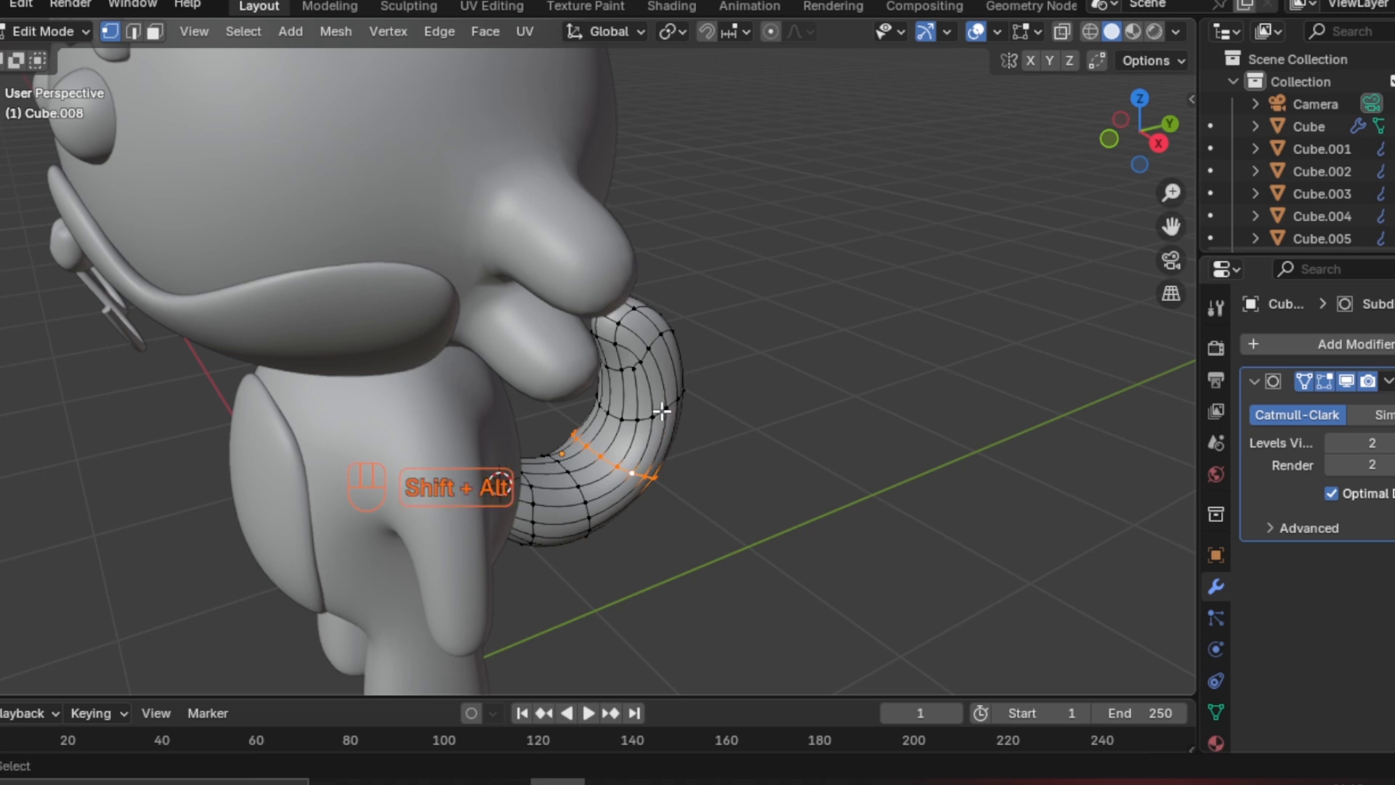
{"action": "left_click", "coordinate": [662, 411], "text": "alt+shift"}
{"action": "middle_click_drag", "start_coordinate": [662, 412], "coordinate": [710, 489]}
{"action": "key", "text": "s"}
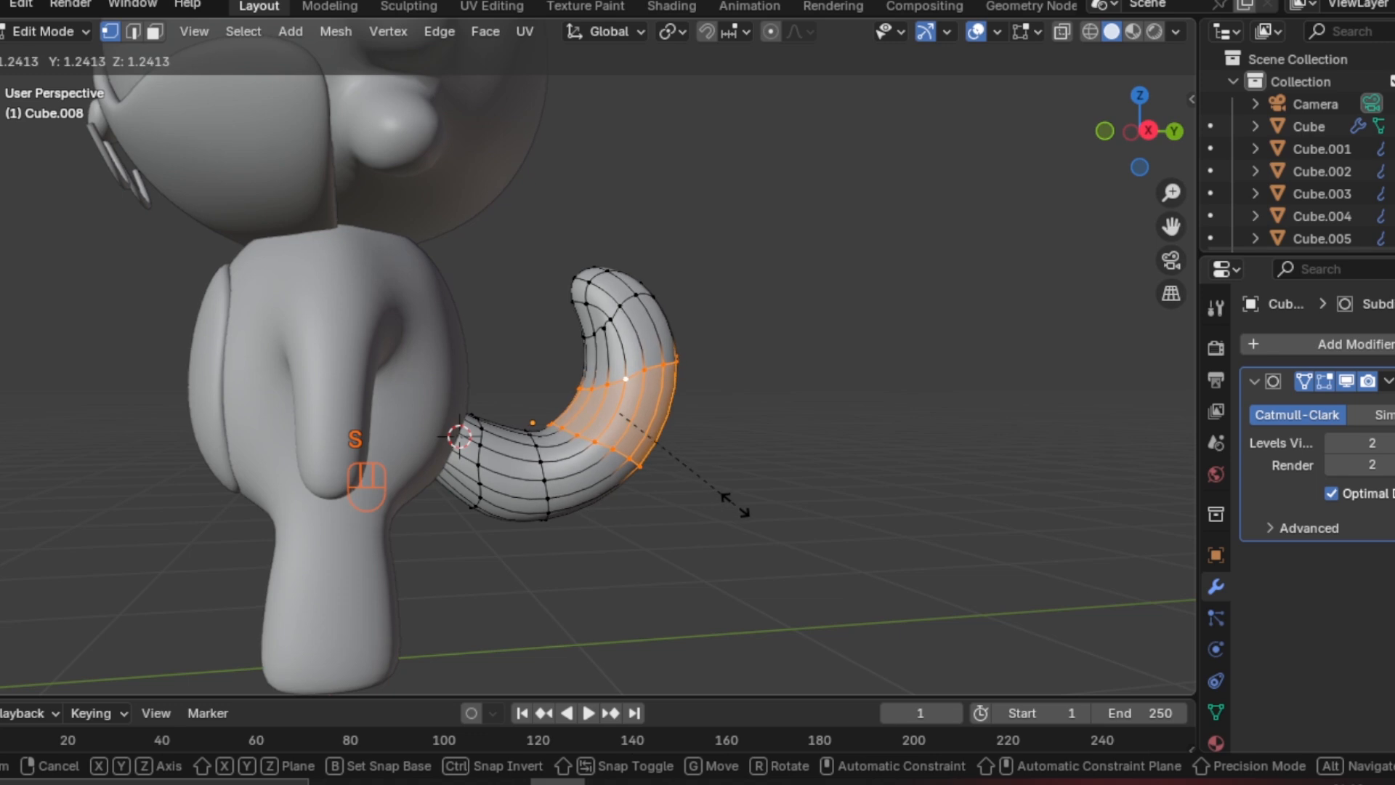
{"action": "left_click", "coordinate": [764, 515]}
{"action": "middle_click_drag", "start_coordinate": [726, 492], "coordinate": [691, 498]}
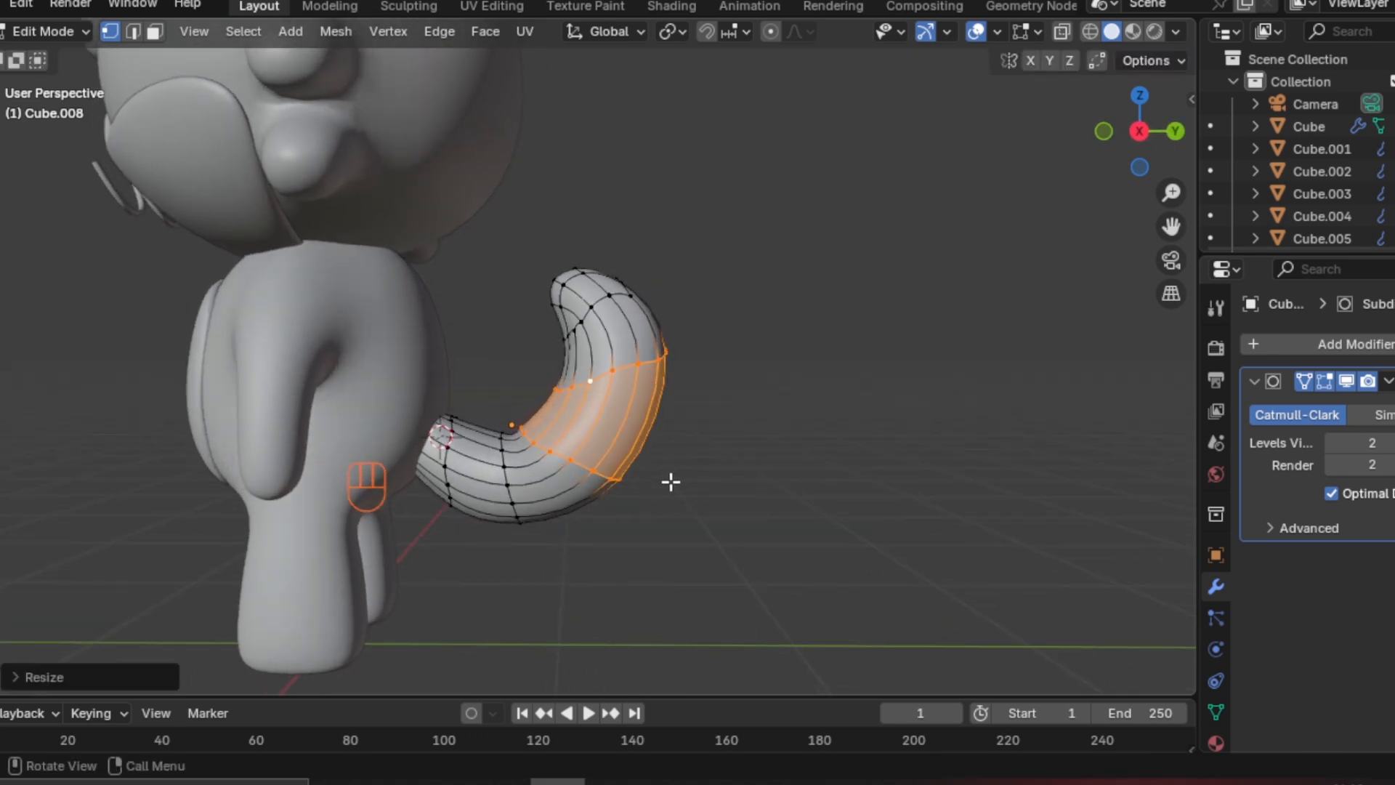
Move the tail's thickened bend slightly outward from the body and scale it up by about 1.1
{"action": "key", "text": "g"}
{"action": "left_click", "coordinate": [684, 482]}
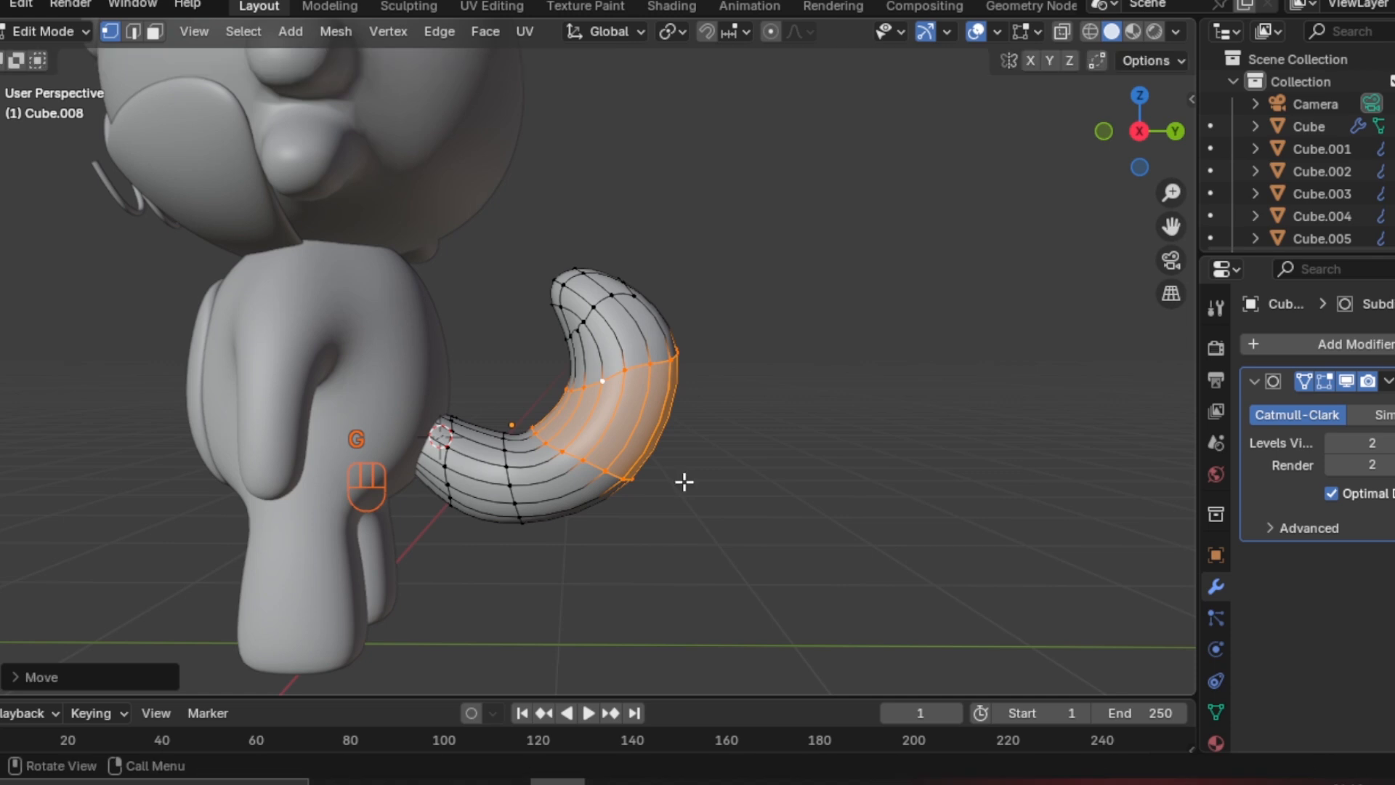
{"action": "key", "text": "s"}
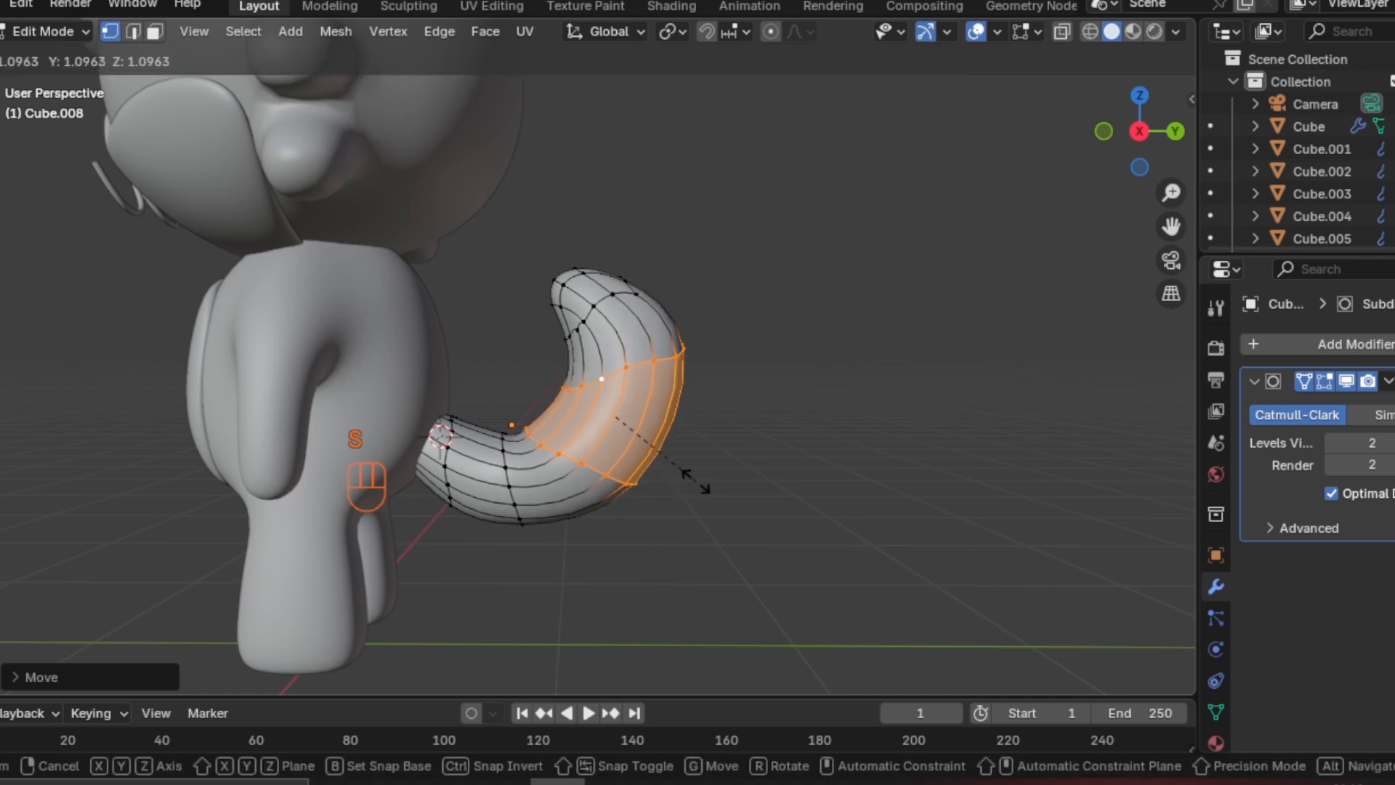
{"action": "left_click", "coordinate": [692, 486]}
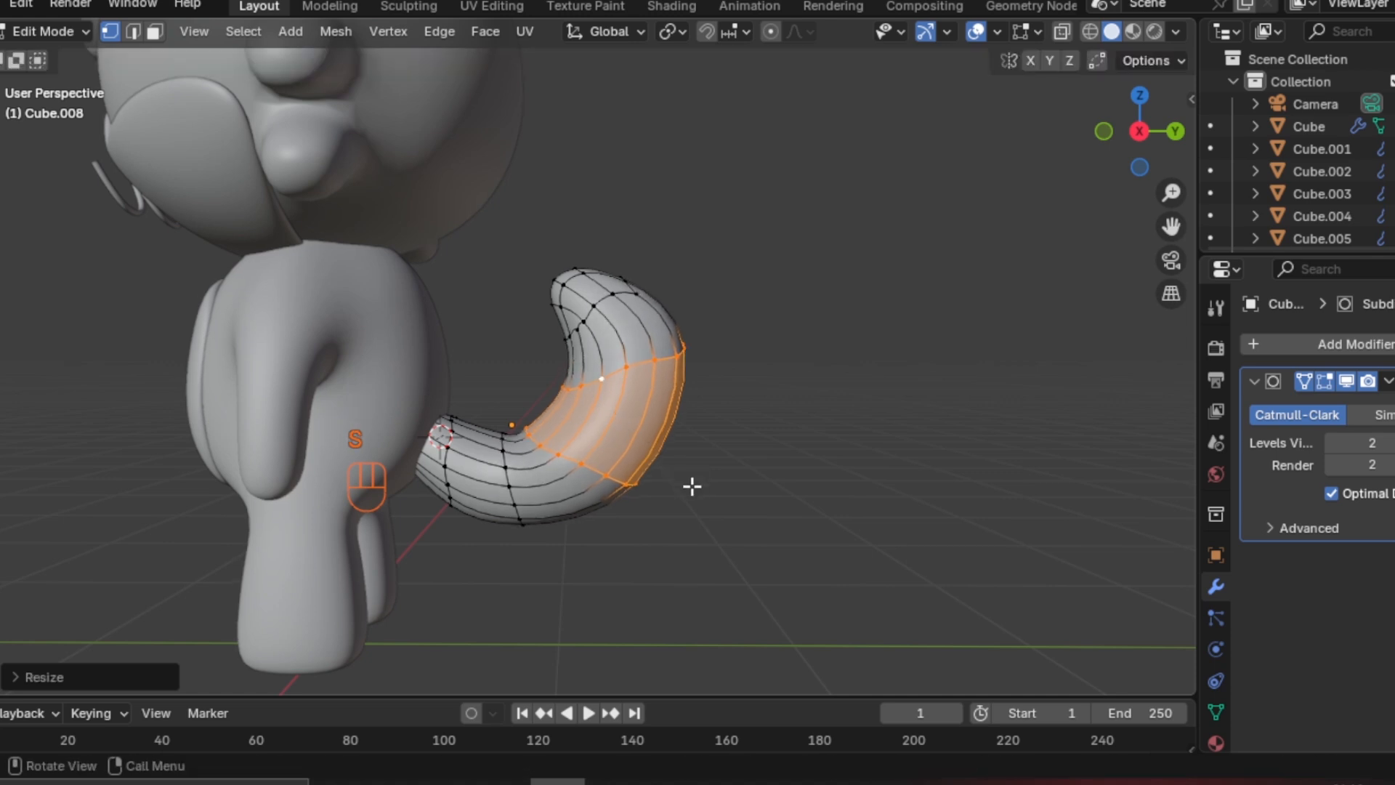
Scale up the edge ring between the tail's base and bend slightly, and return to Object Mode
{"action": "left_click", "coordinate": [516, 494]}
{"action": "left_click", "coordinate": [516, 494], "text": "alt"}
{"action": "key", "text": "s"}
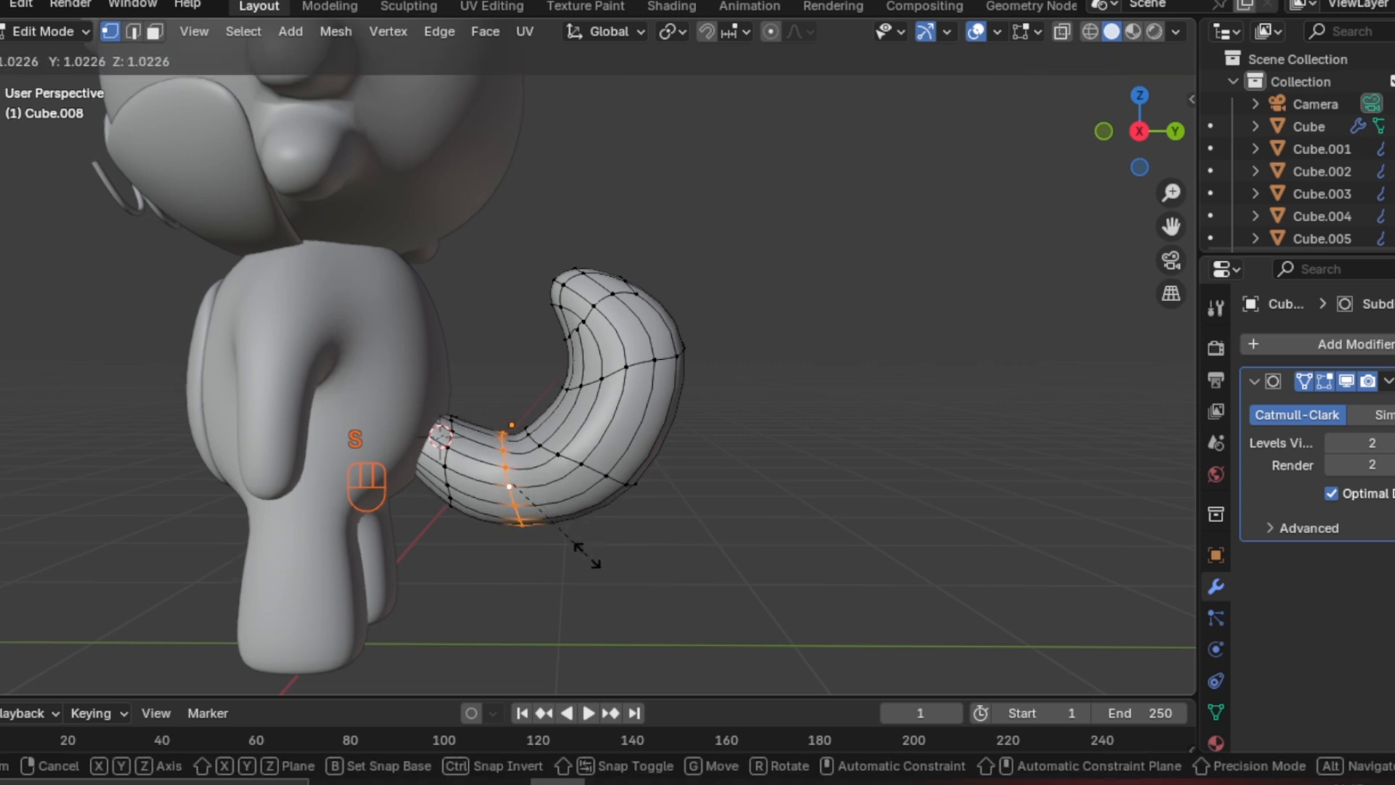
{"action": "left_click", "coordinate": [577, 558]}
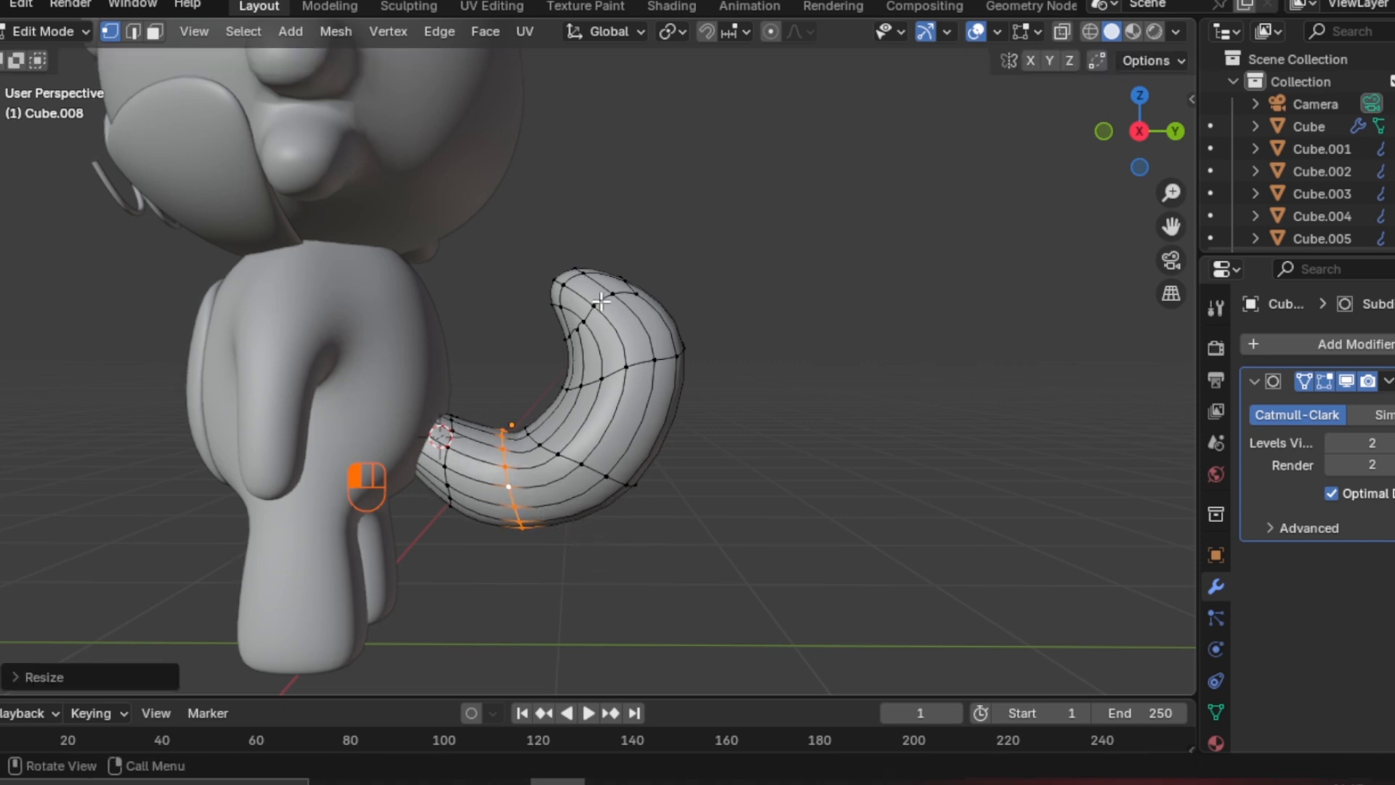
{"action": "key", "text": "alt+a"}
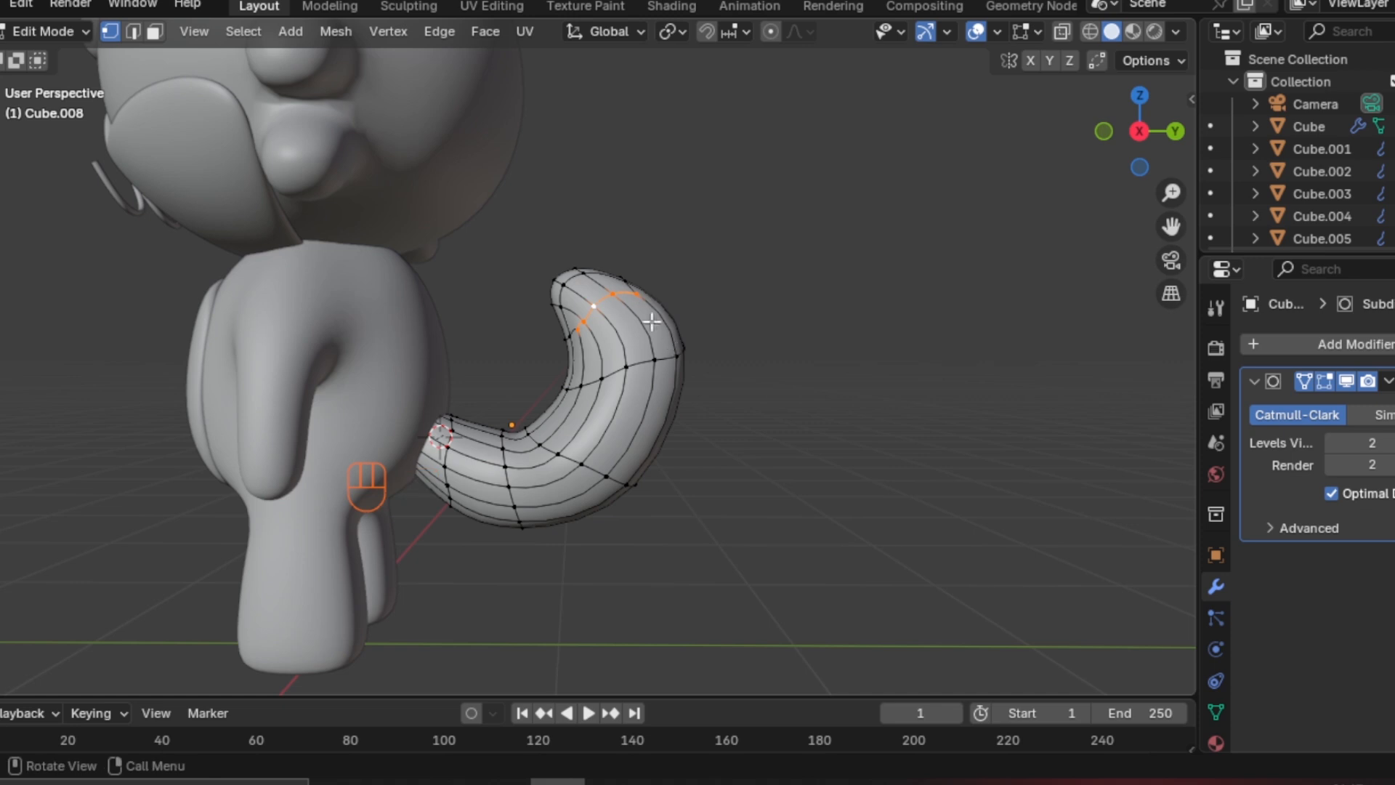
{"action": "key", "text": "Tab"}
{"action": "scroll", "coordinate": [722, 472], "scroll_direction": "down", "scroll_amount": 3}
{"action": "middle_click_drag", "start_coordinate": [686, 533], "coordinate": [614, 461]}
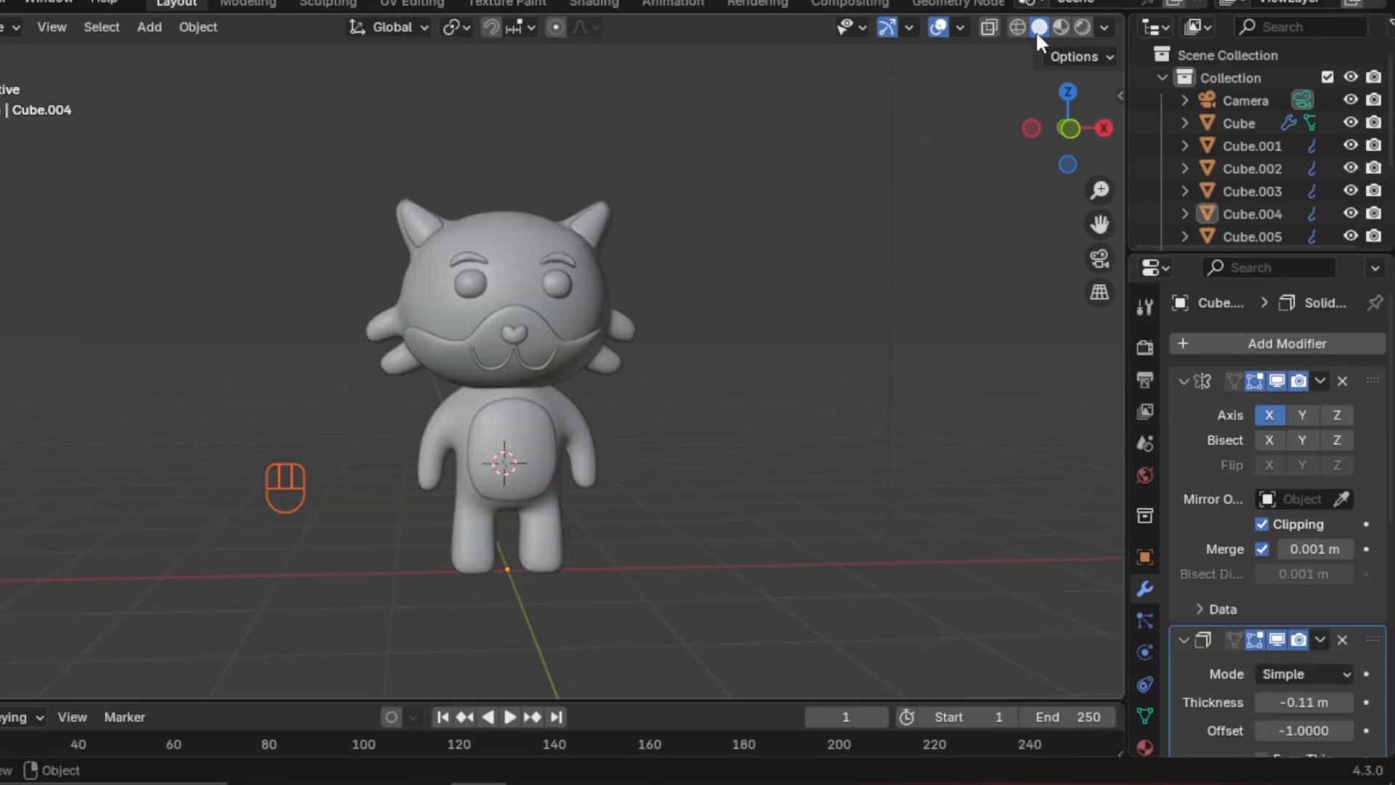
Show the character in Material Preview from the front and add a new material named Cabeza to the head
{"action": "left_click", "coordinate": [1055, 28]}
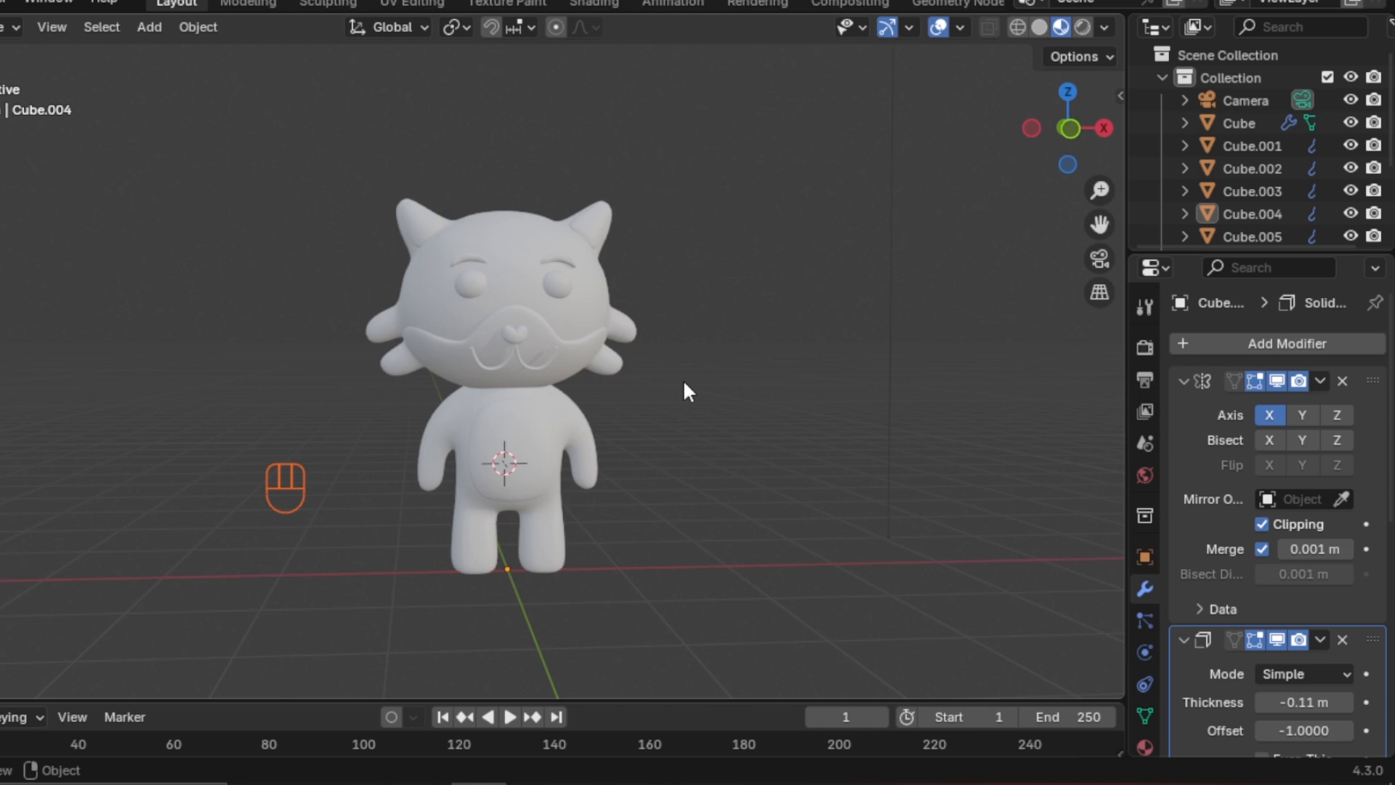
{"action": "key", "text": "KP_1"}
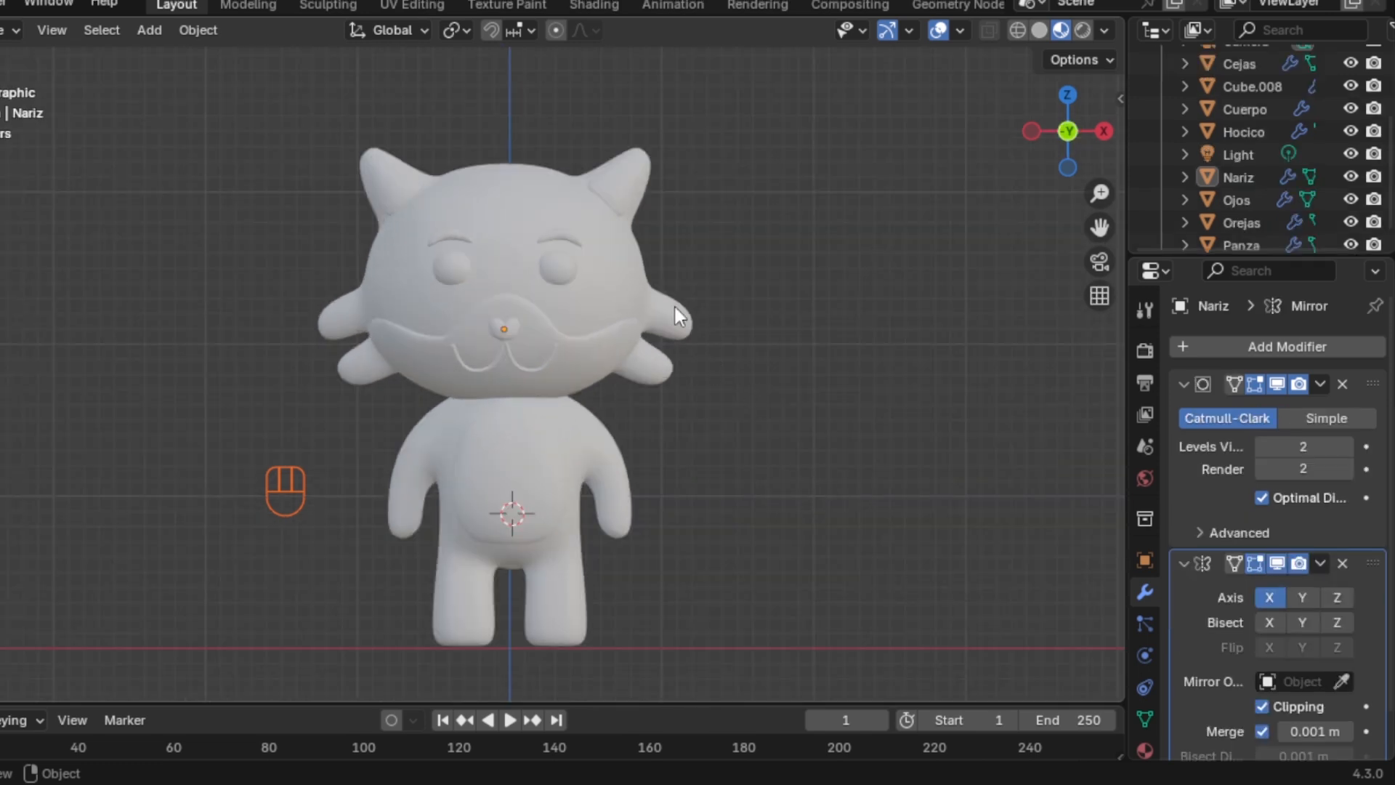
{"action": "left_click", "coordinate": [630, 274]}
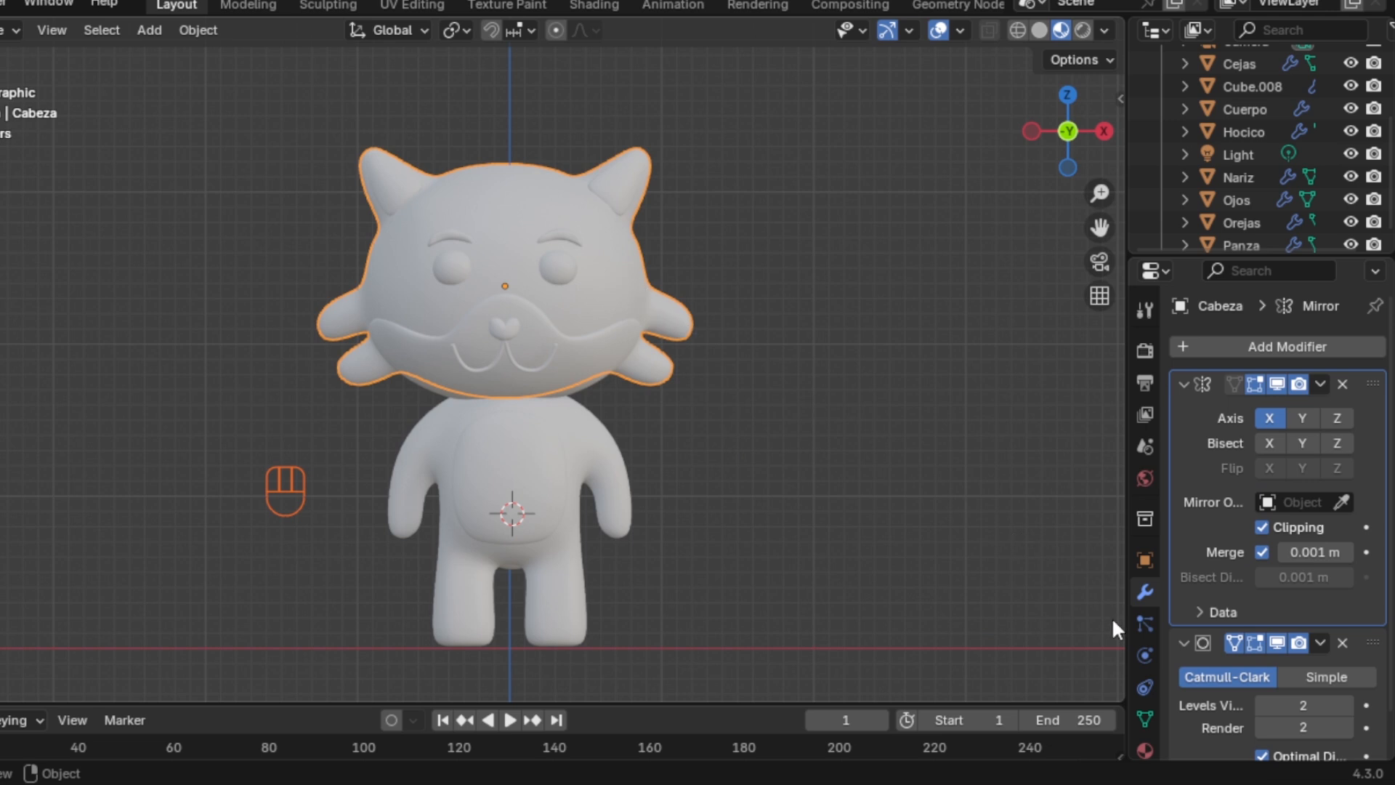
{"action": "left_click", "coordinate": [1146, 739]}
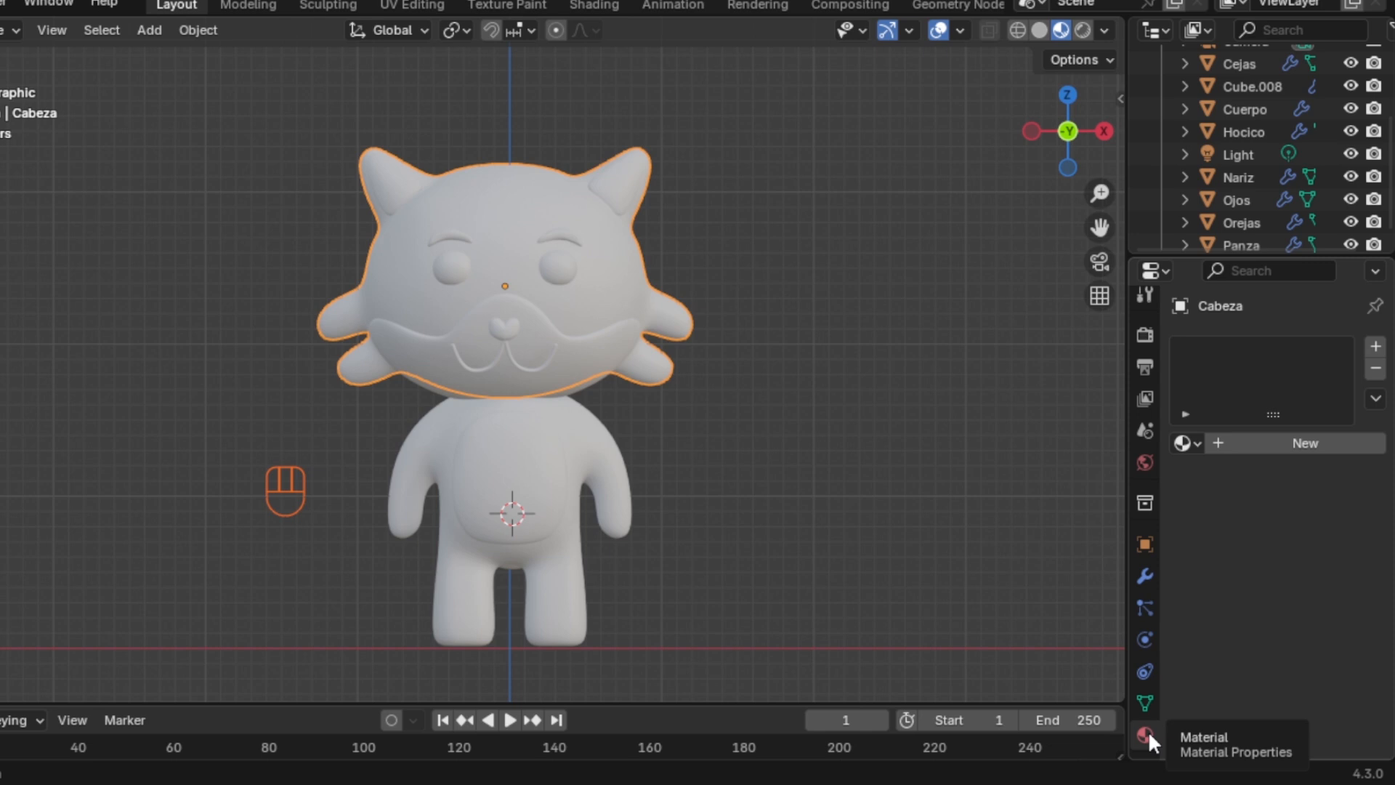
{"action": "left_click", "coordinate": [1276, 450]}
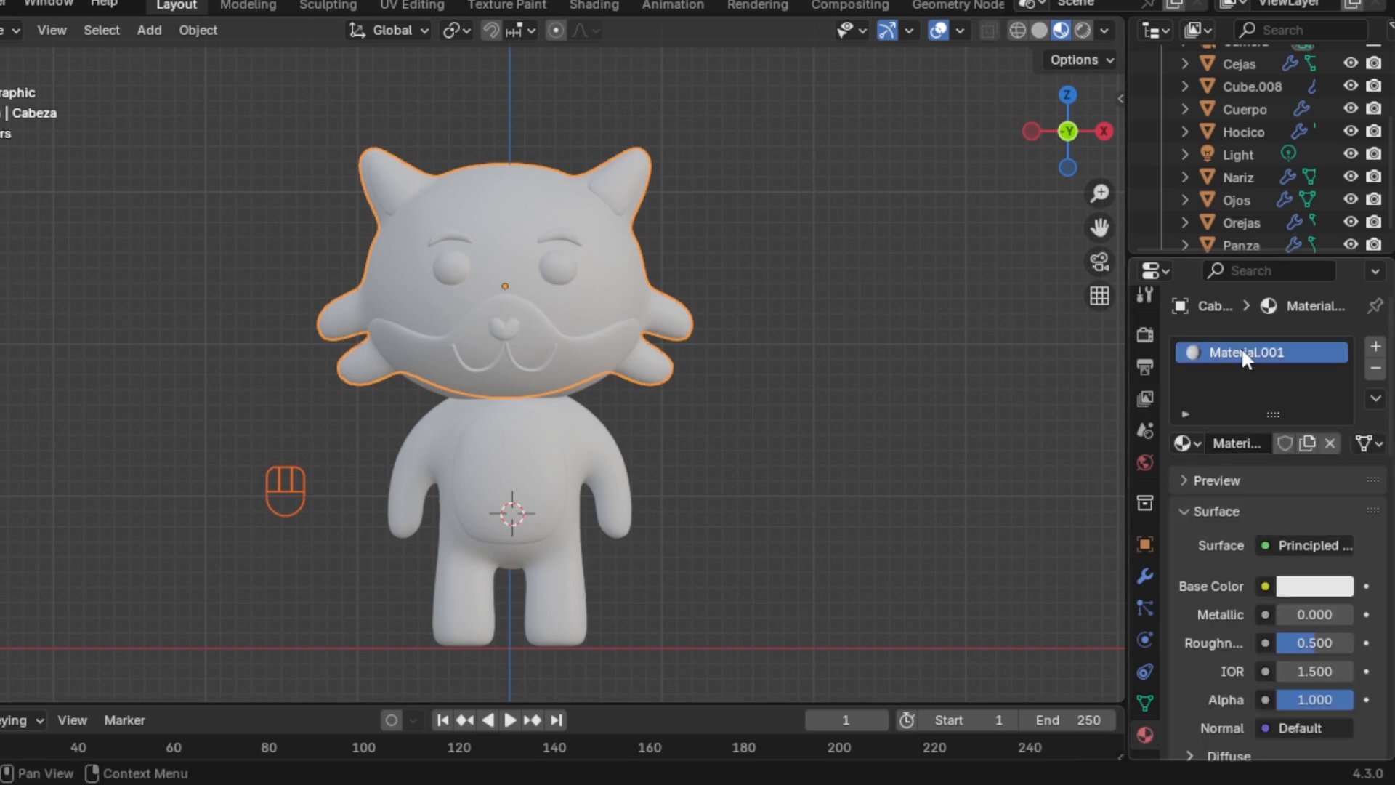
{"action": "double_click", "coordinate": [1242, 352]}
{"action": "type", "text": "Cabeza"}
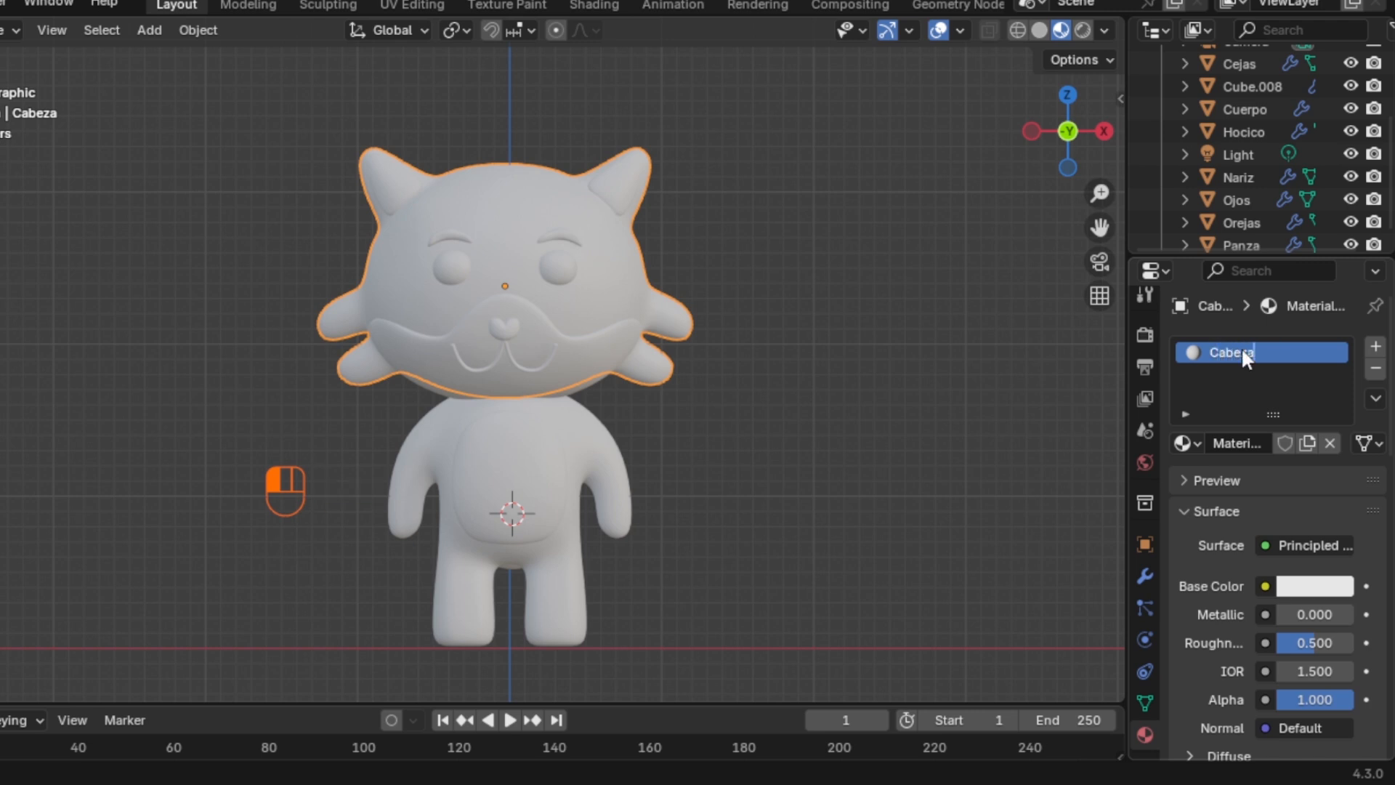
{"action": "key", "text": "Return"}
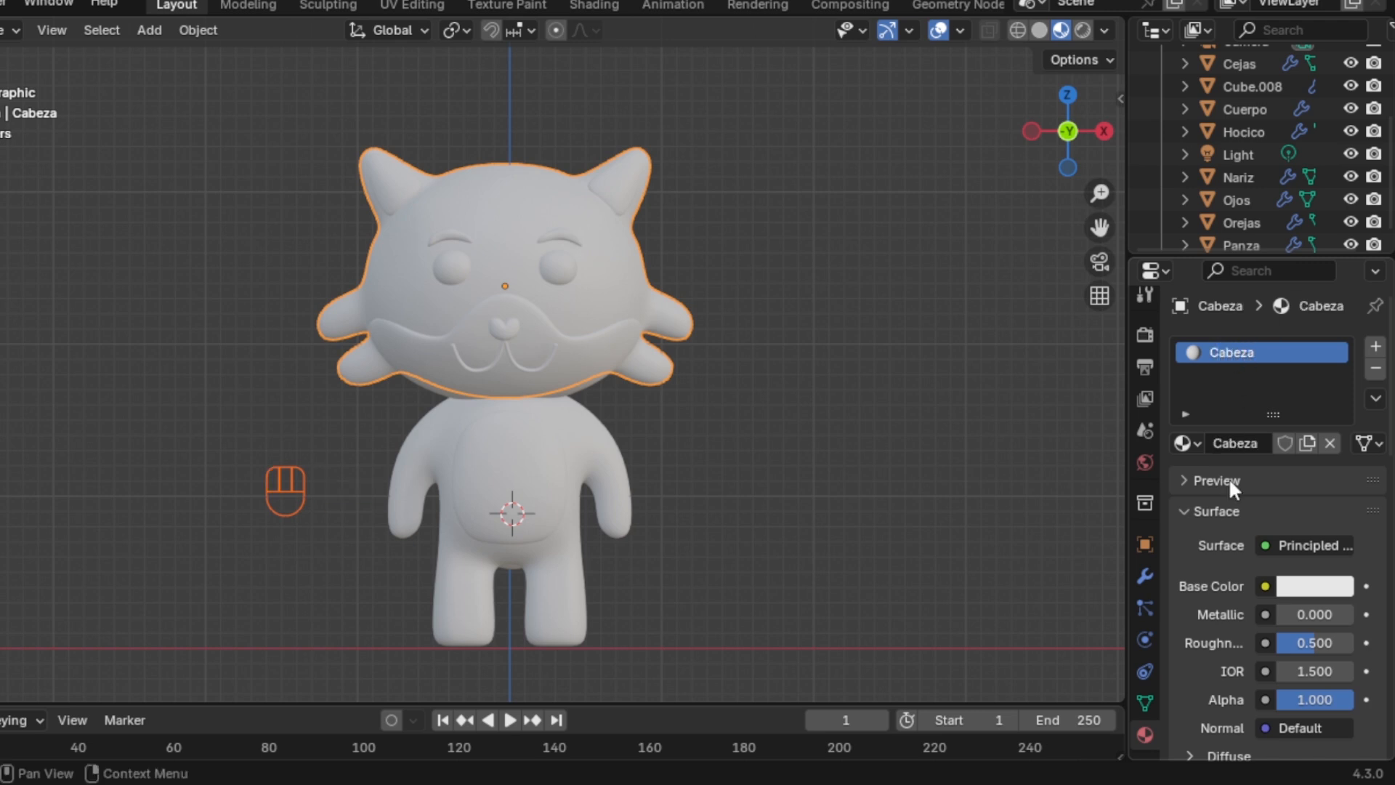
Give the Cabeza material a dark grey base color and set its roughness to 1.000
{"action": "left_click", "coordinate": [1316, 589]}
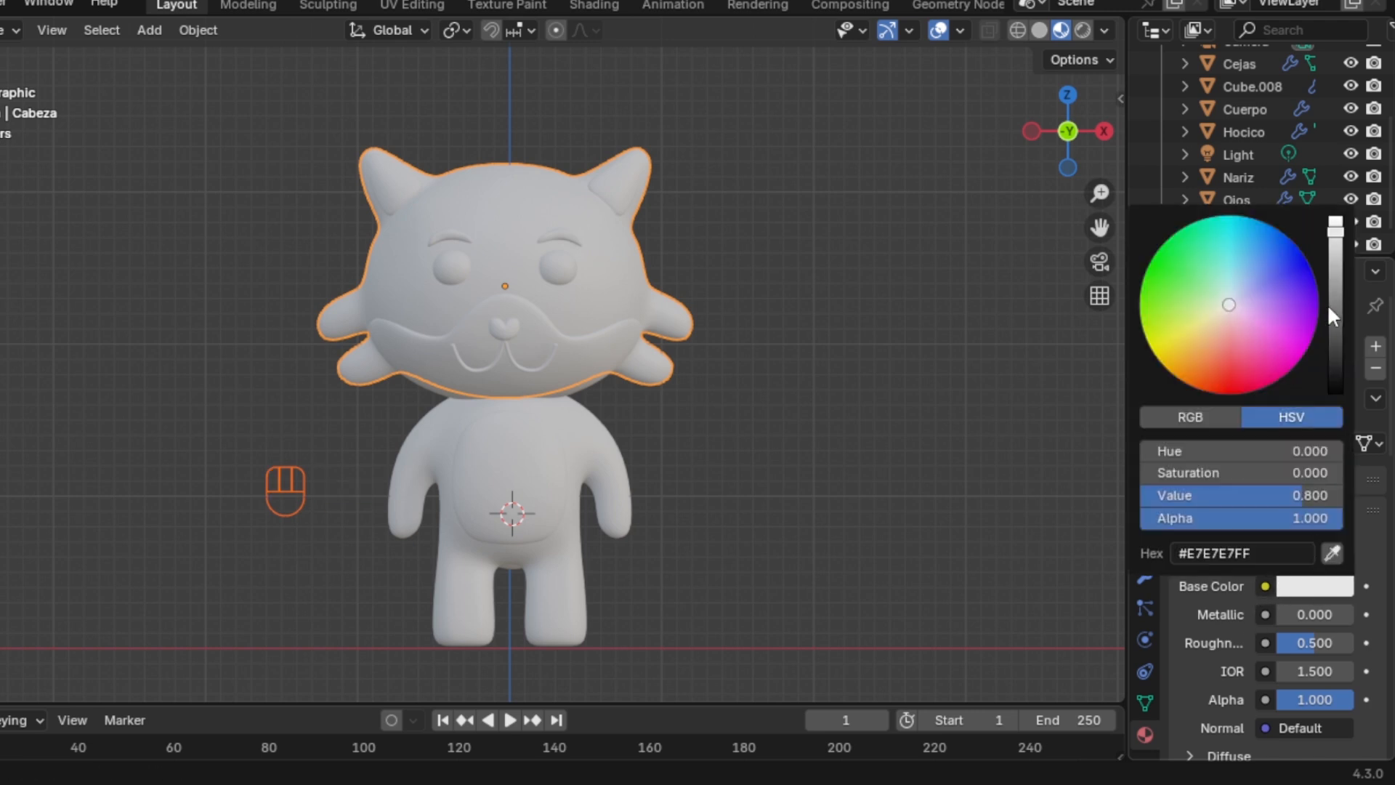
{"action": "left_click_drag", "start_coordinate": [1328, 309], "coordinate": [1333, 304]}
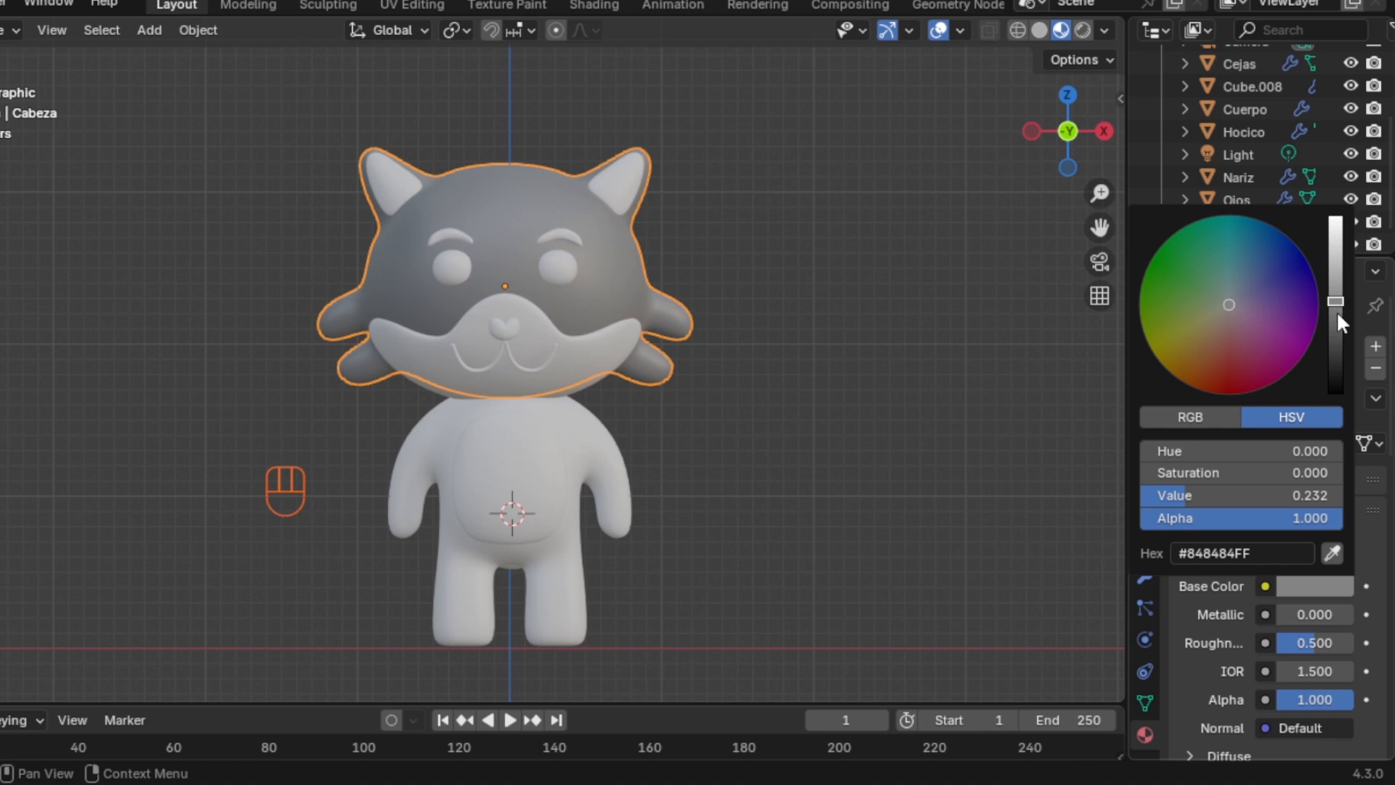
{"action": "left_click", "coordinate": [1336, 311]}
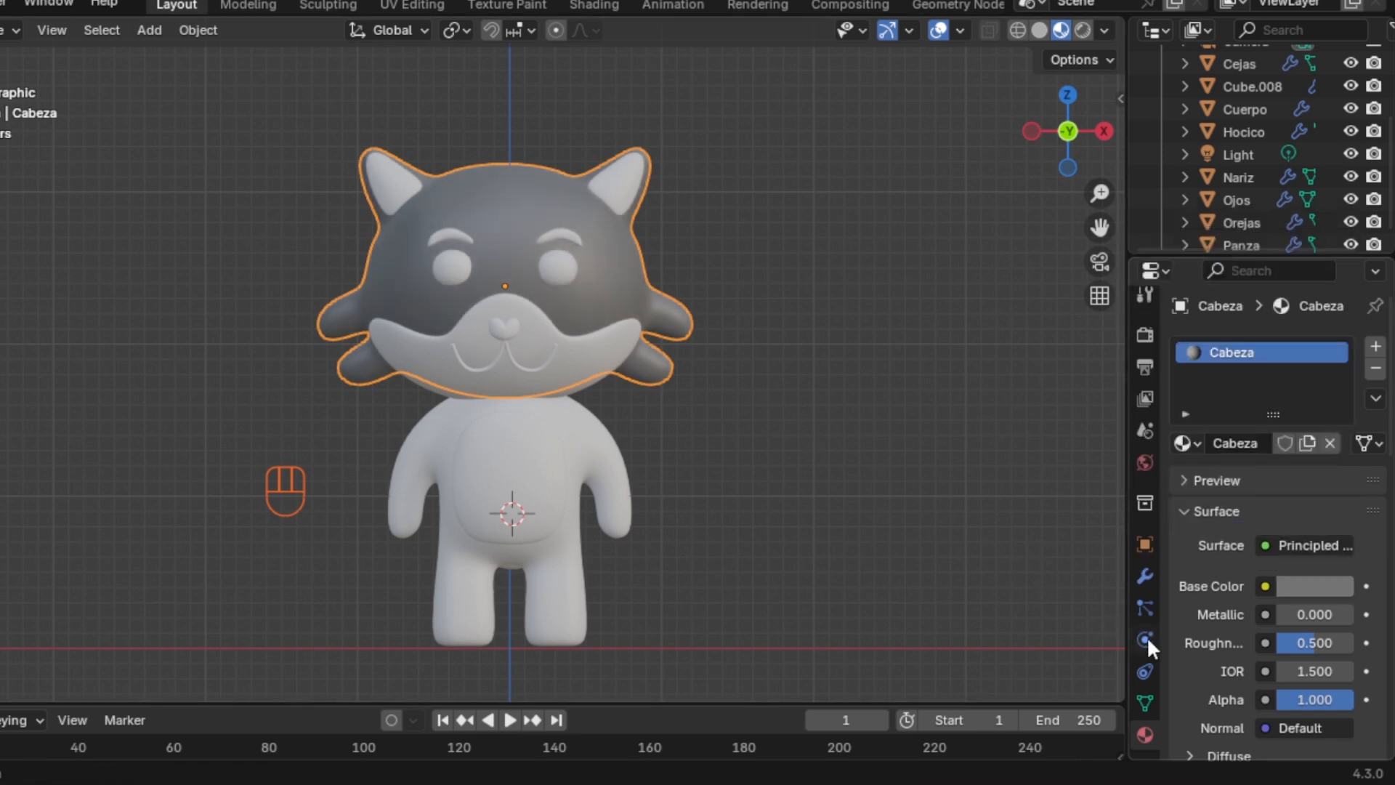
{"action": "scroll", "coordinate": [1202, 644], "scroll_direction": "down", "scroll_amount": 3}
{"action": "left_click_drag", "start_coordinate": [1346, 551], "coordinate": [1384, 551]}
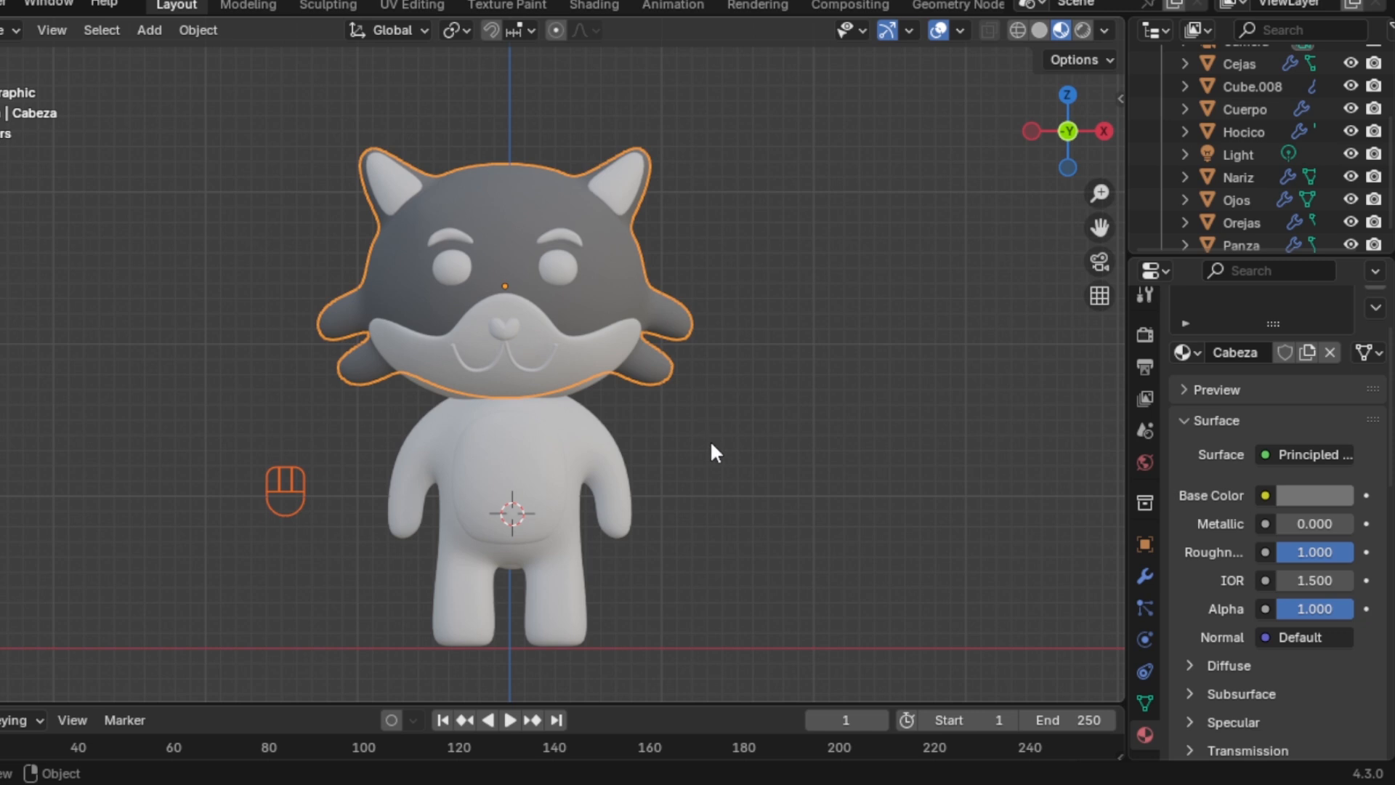
Replace the body's material with the existing Cabeza material
{"action": "left_click", "coordinate": [623, 500]}
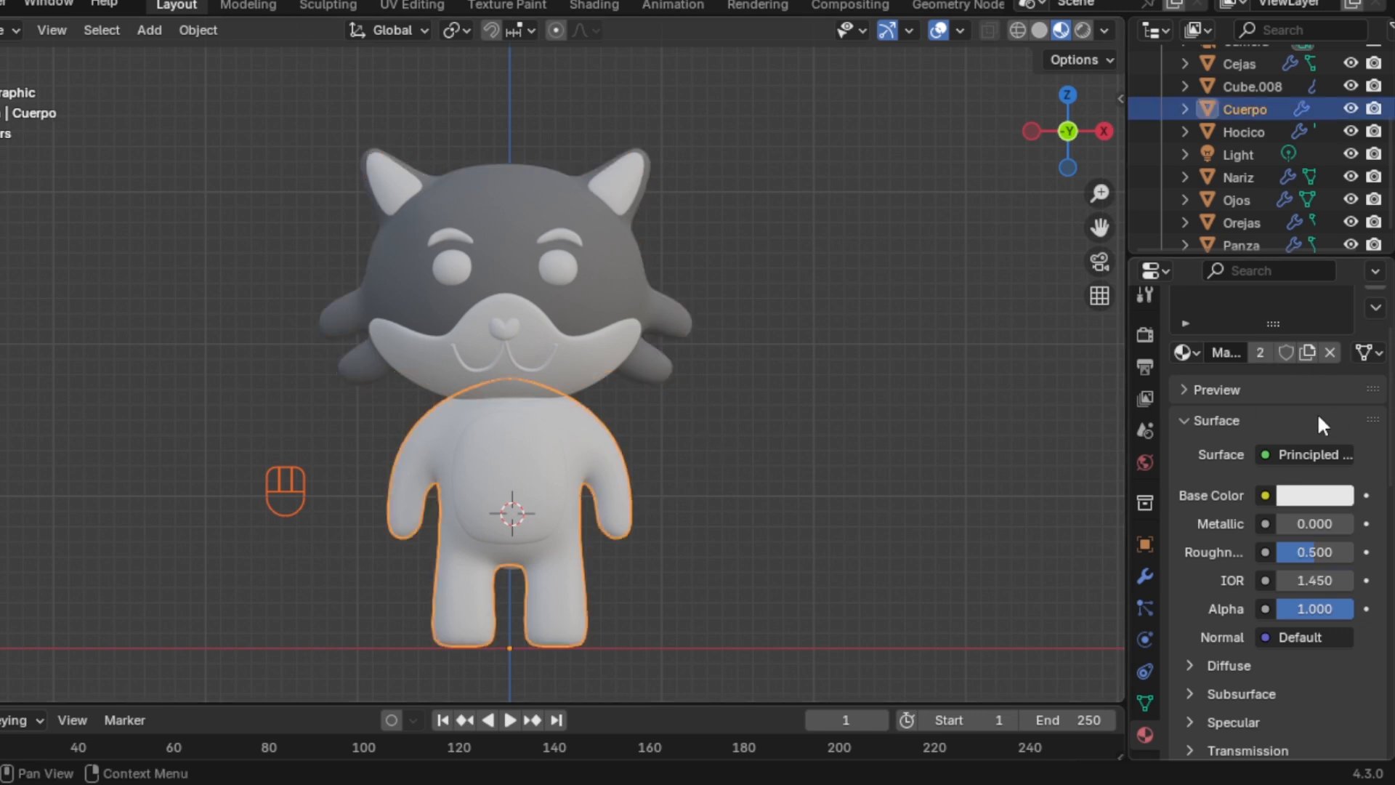
{"action": "scroll", "coordinate": [1317, 410], "scroll_direction": "up", "scroll_amount": 2}
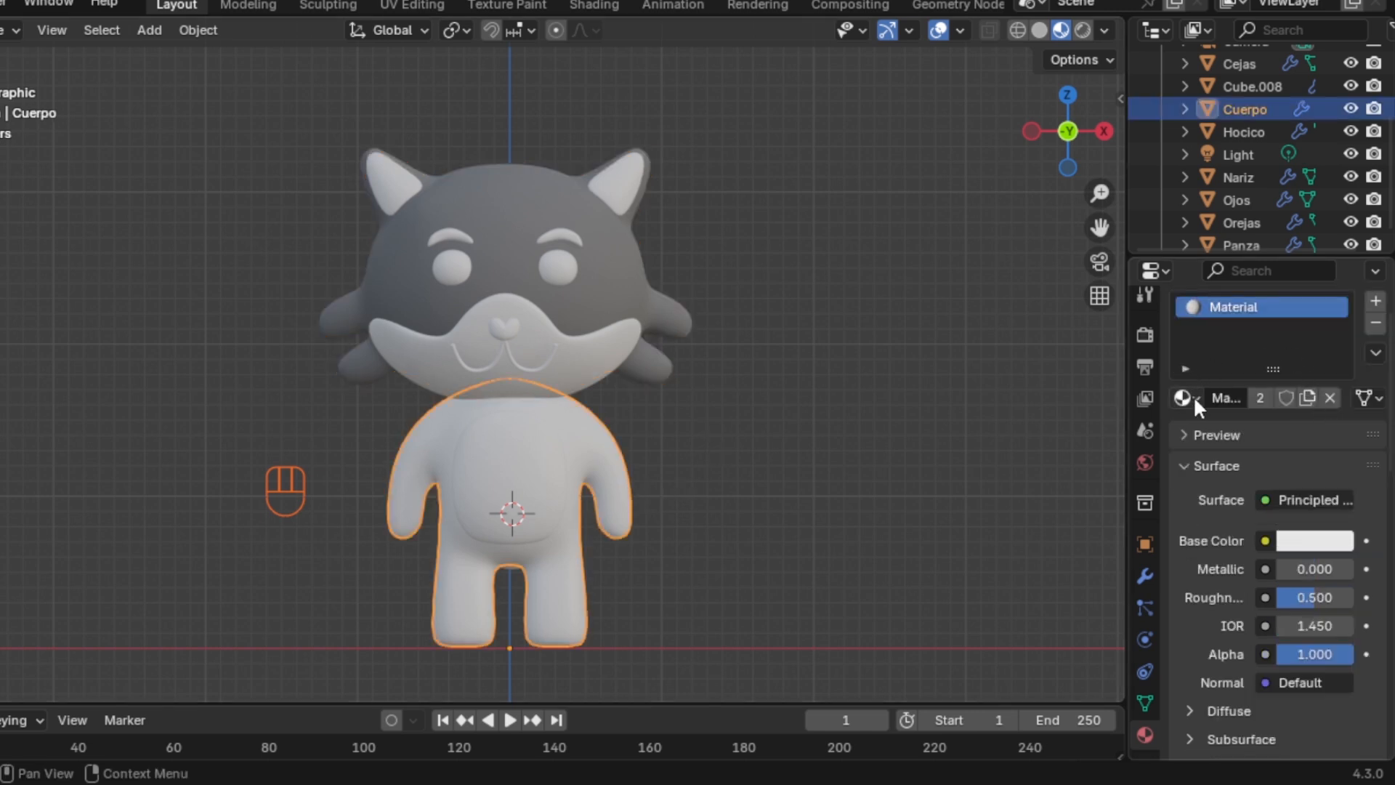
{"action": "left_click", "coordinate": [1193, 396]}
{"action": "left_click", "coordinate": [921, 434]}
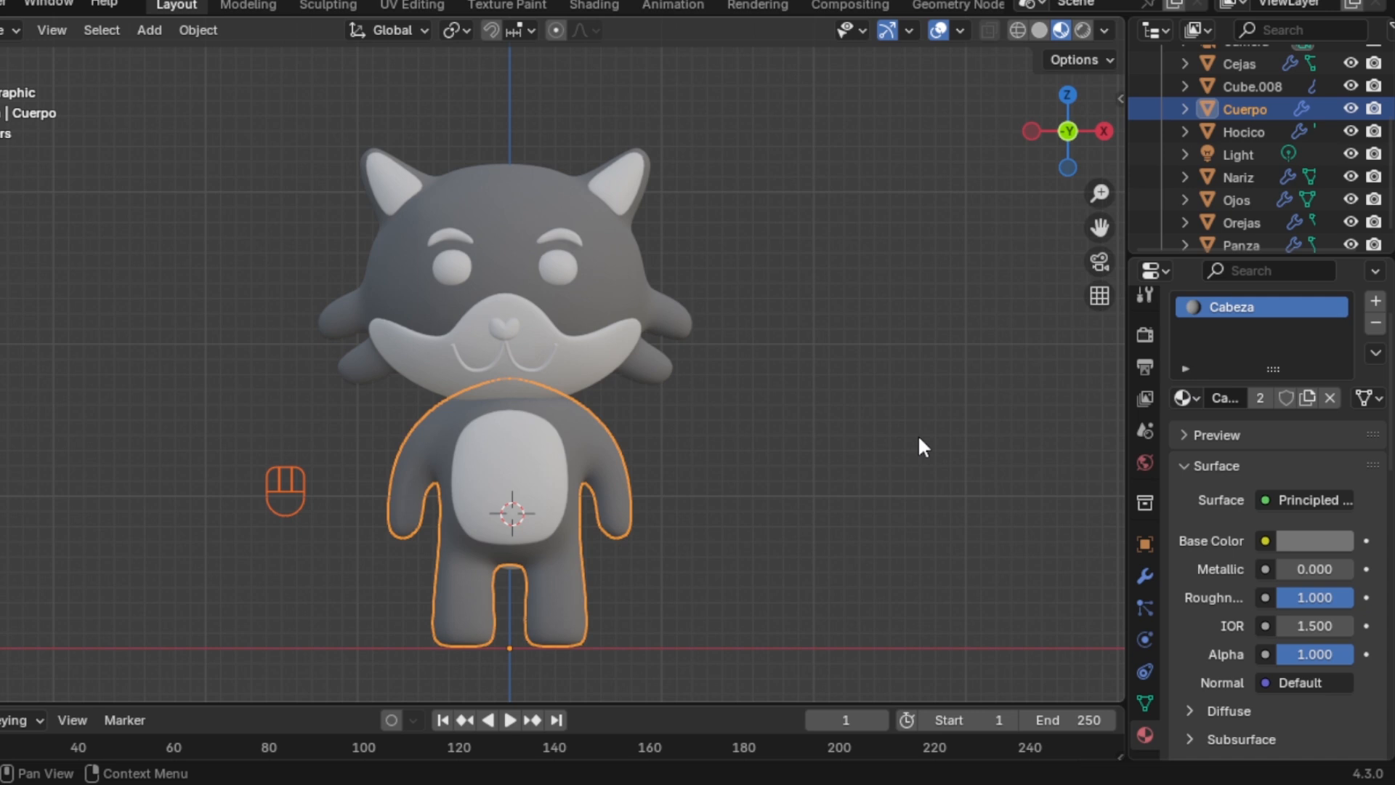
{"action": "left_click", "coordinate": [705, 478]}
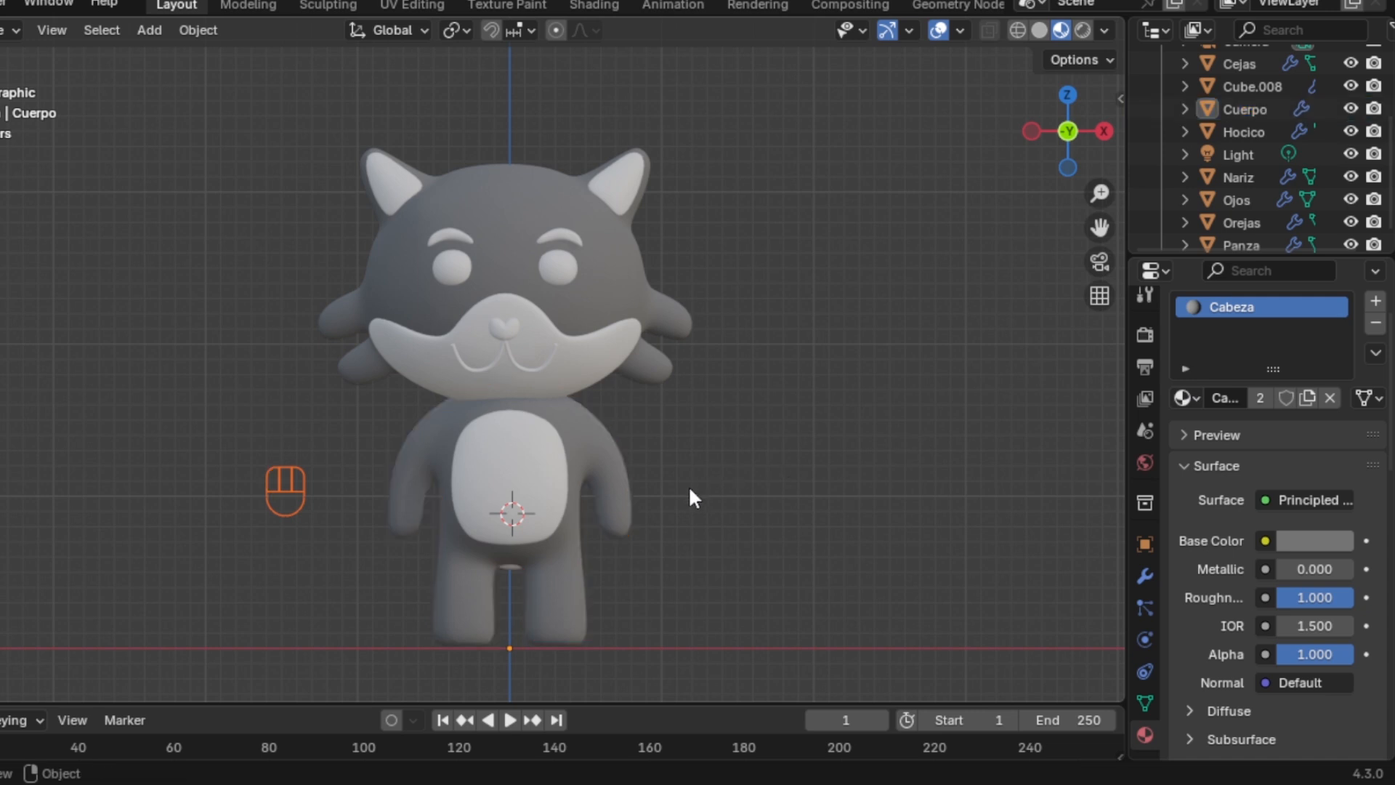
Add a new material named Blanco to the muzzle and make its base color pure white
{"action": "left_click", "coordinate": [608, 353]}
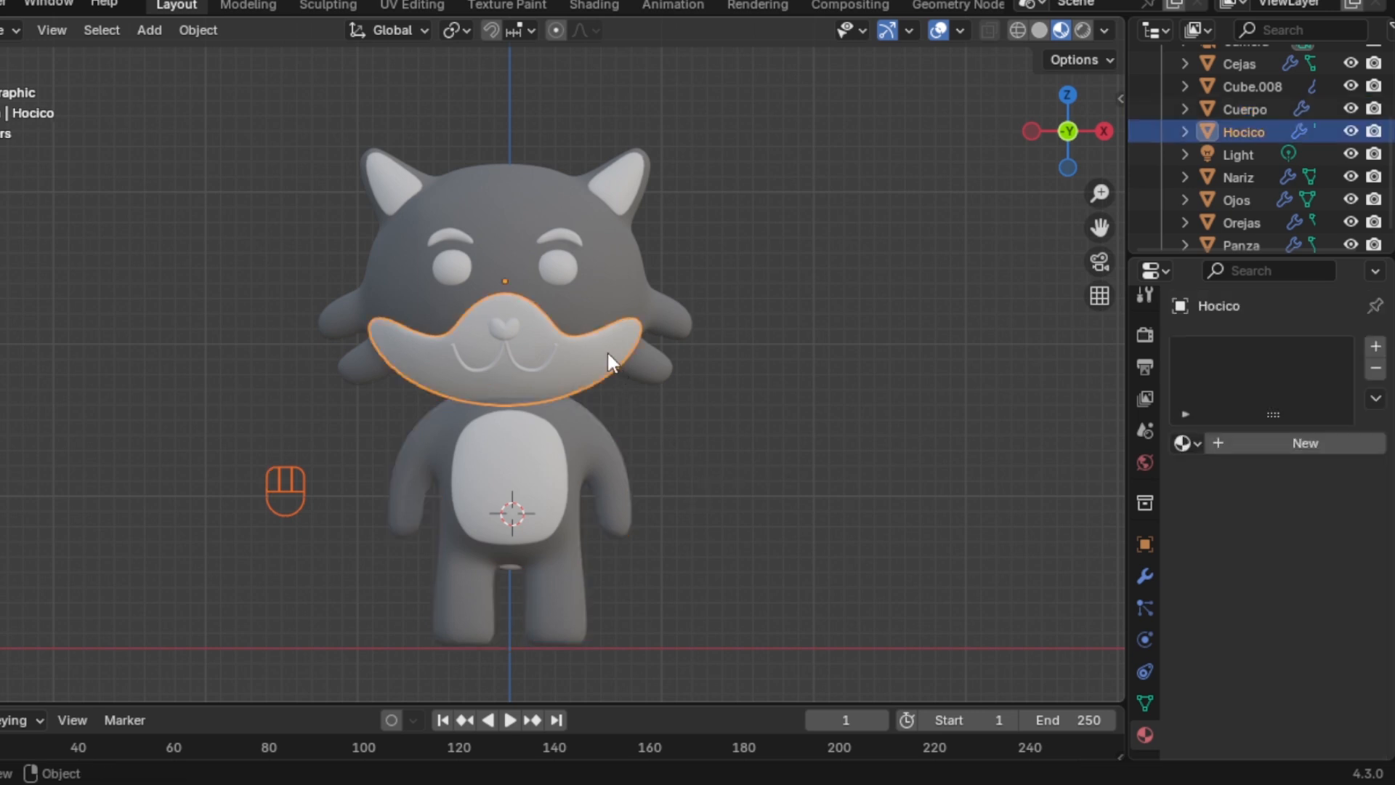
{"action": "double_click", "coordinate": [1228, 352]}
{"action": "type", "text": "Blanco"}
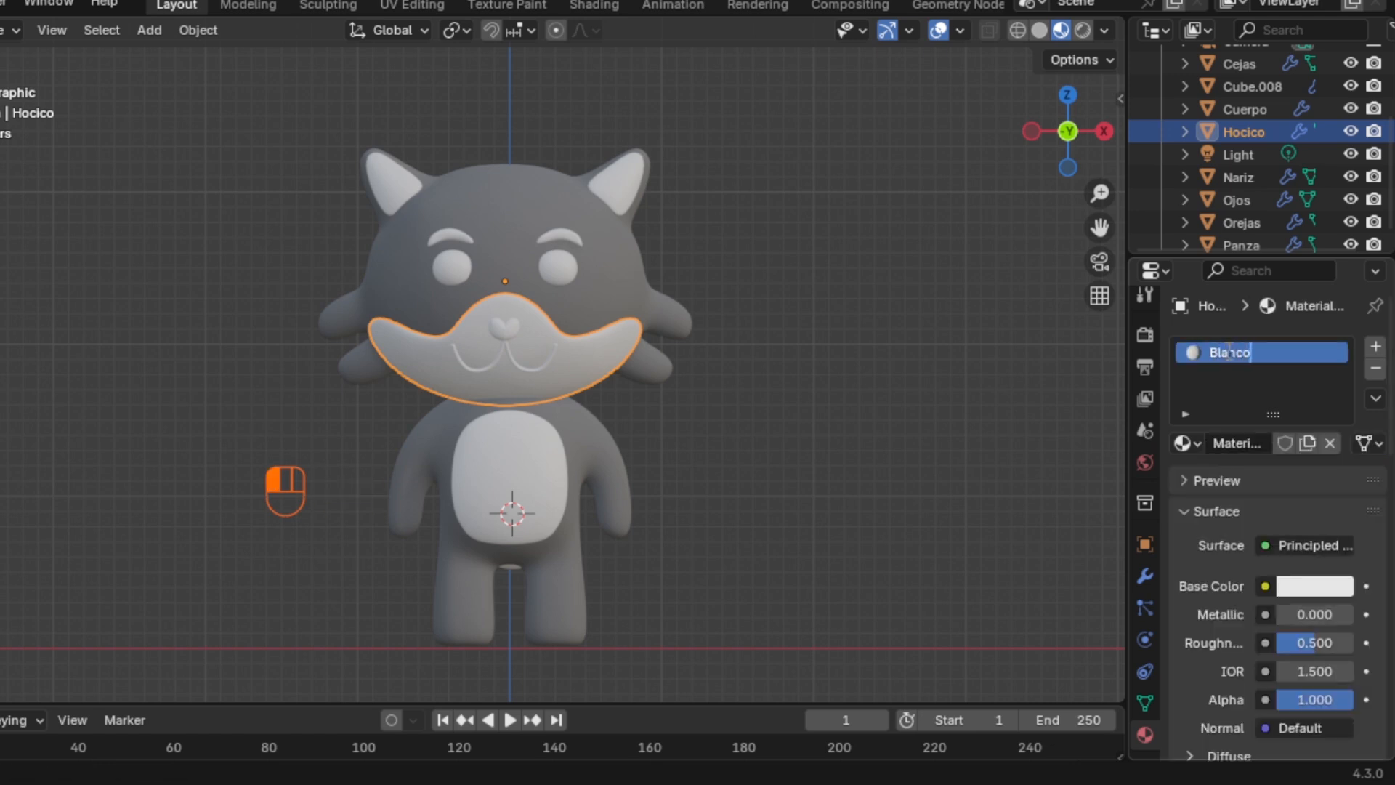
{"action": "key", "text": "Return"}
{"action": "left_click", "coordinate": [1292, 590]}
{"action": "left_click_drag", "start_coordinate": [1339, 240], "coordinate": [1339, 218]}
Assign the existing Blanco material to the belly patch and to the inner ears
{"action": "left_click", "coordinate": [500, 460]}
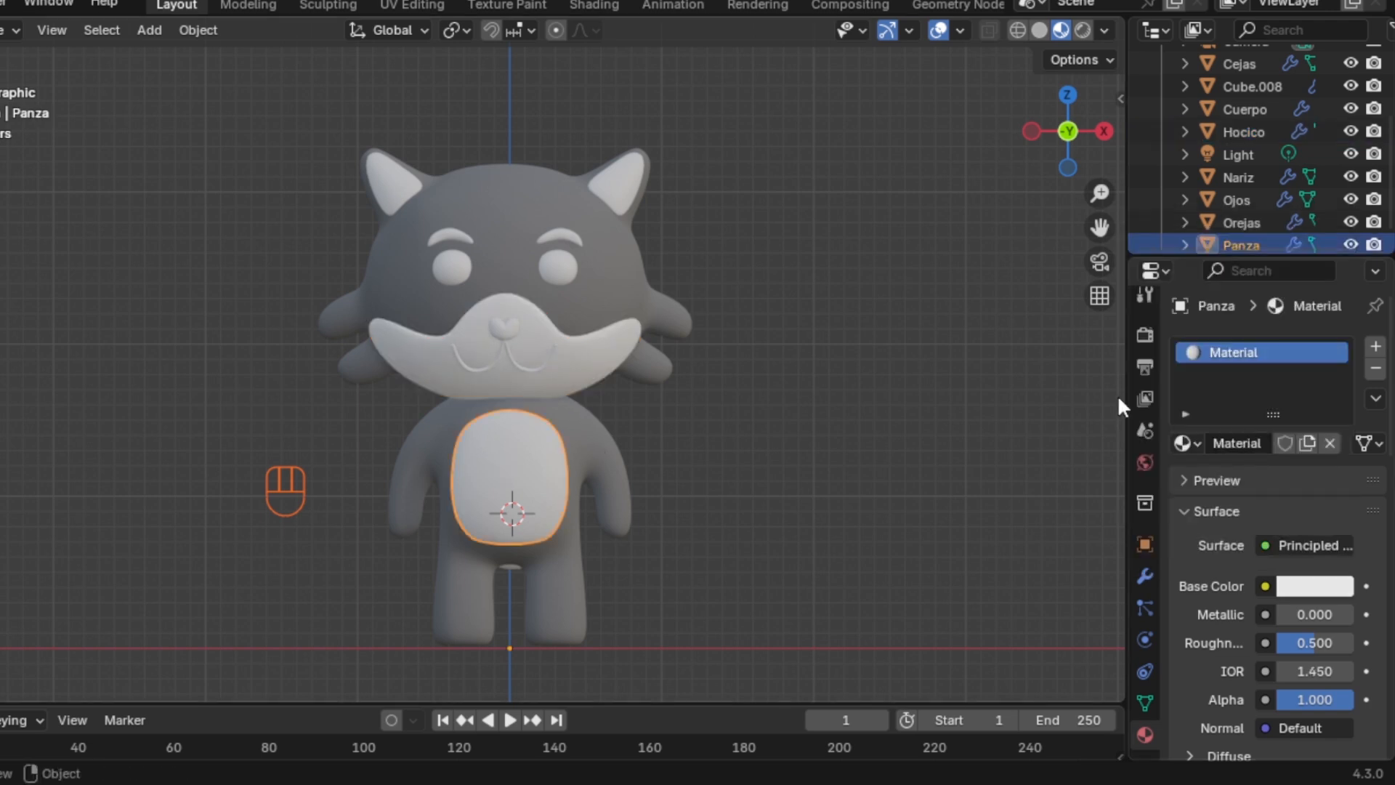
{"action": "left_click", "coordinate": [1182, 443]}
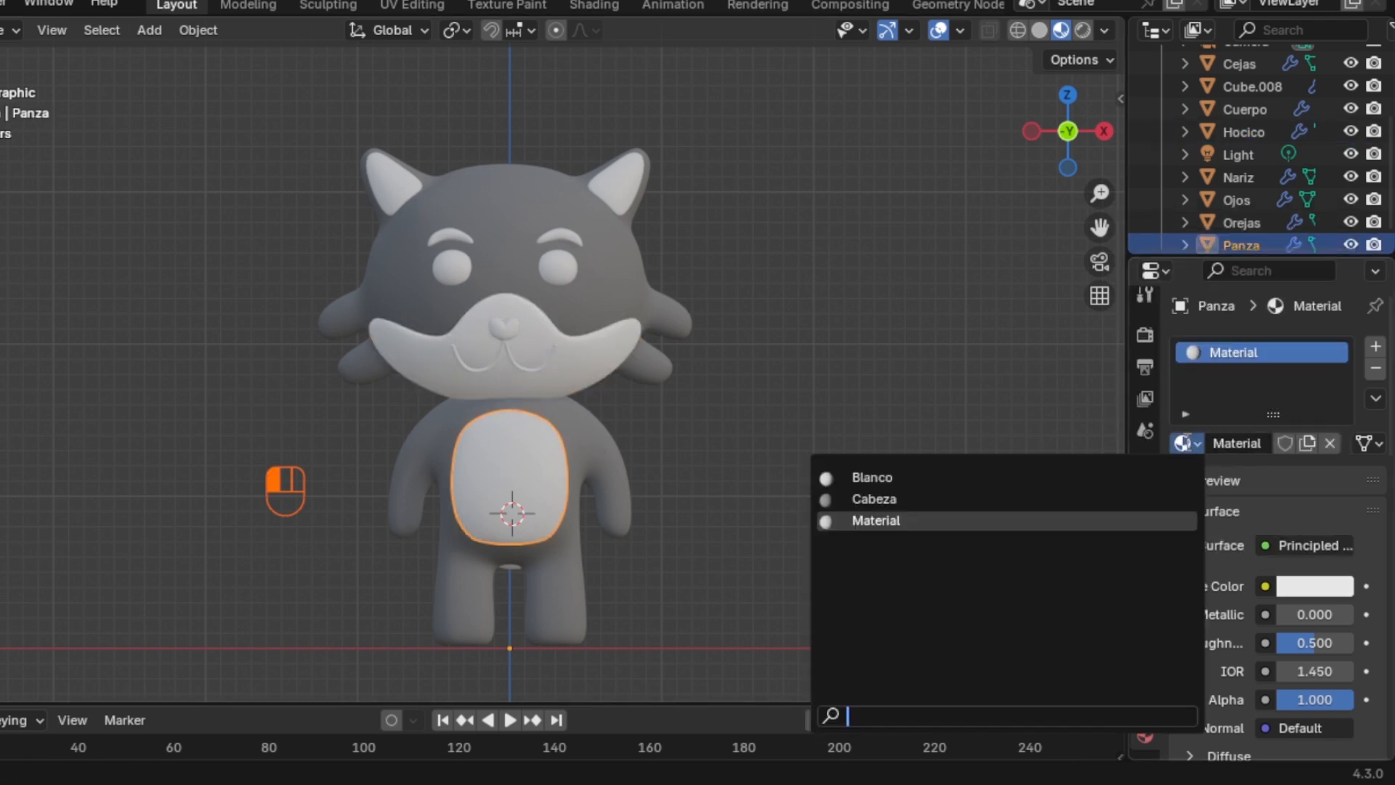
{"action": "left_click", "coordinate": [902, 480]}
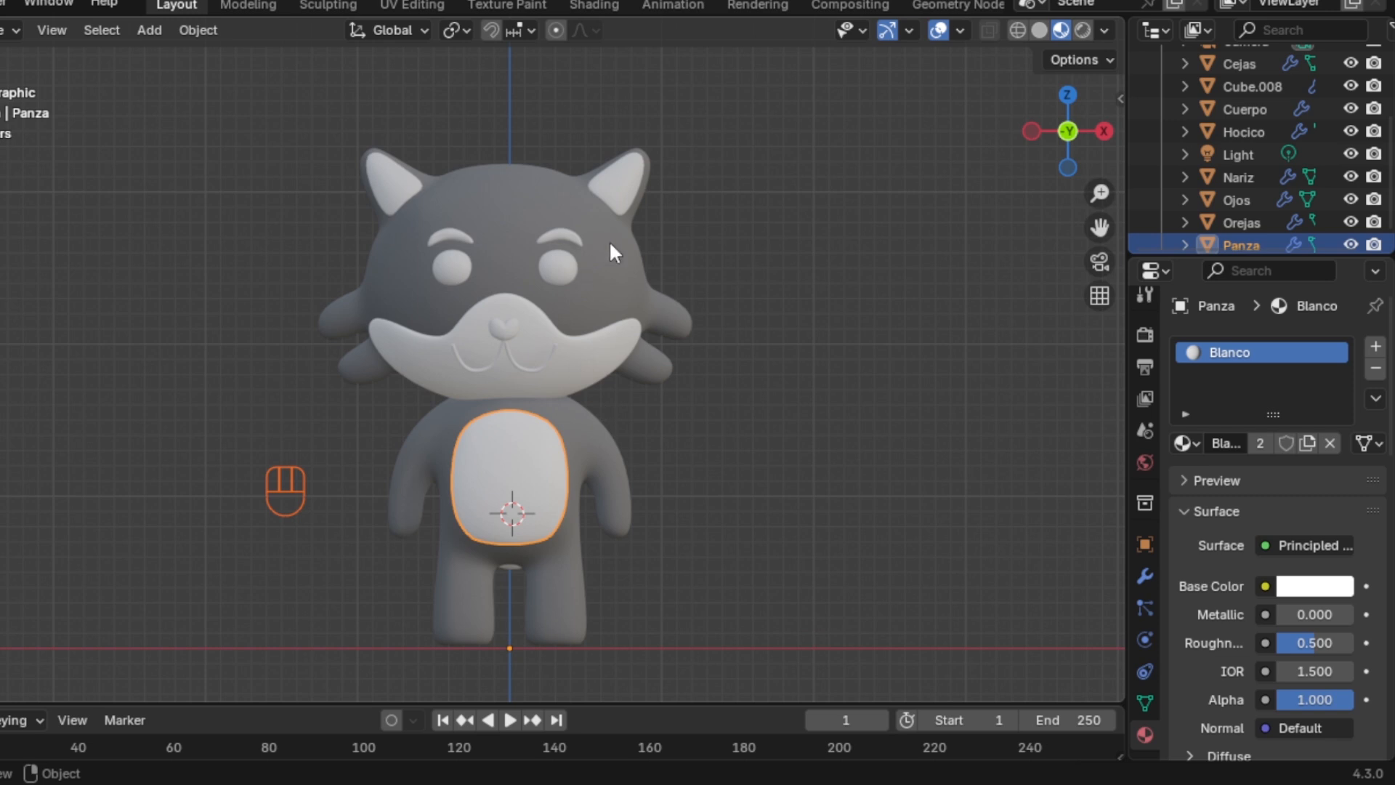
{"action": "left_click", "coordinate": [626, 186]}
{"action": "left_click", "coordinate": [1183, 443]}
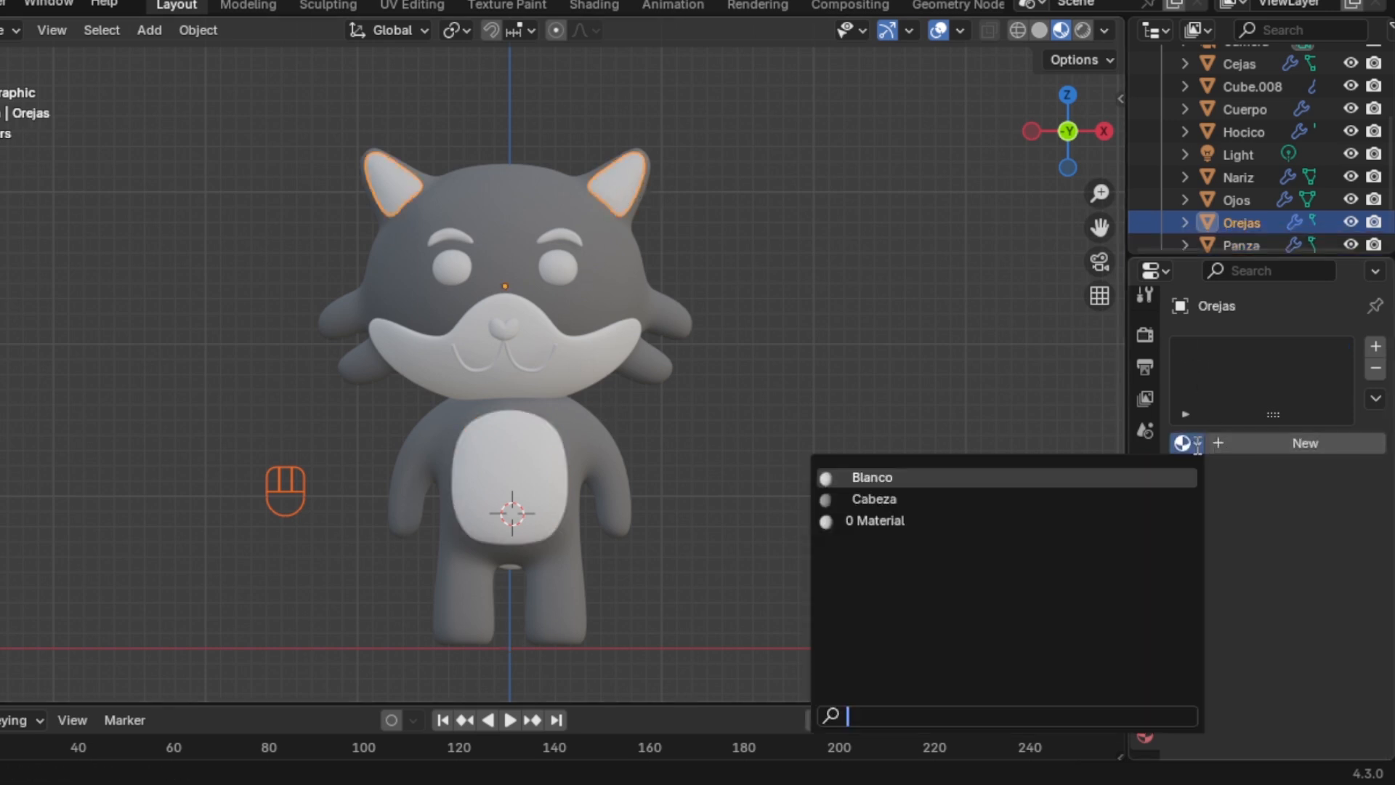
{"action": "left_click", "coordinate": [938, 478]}
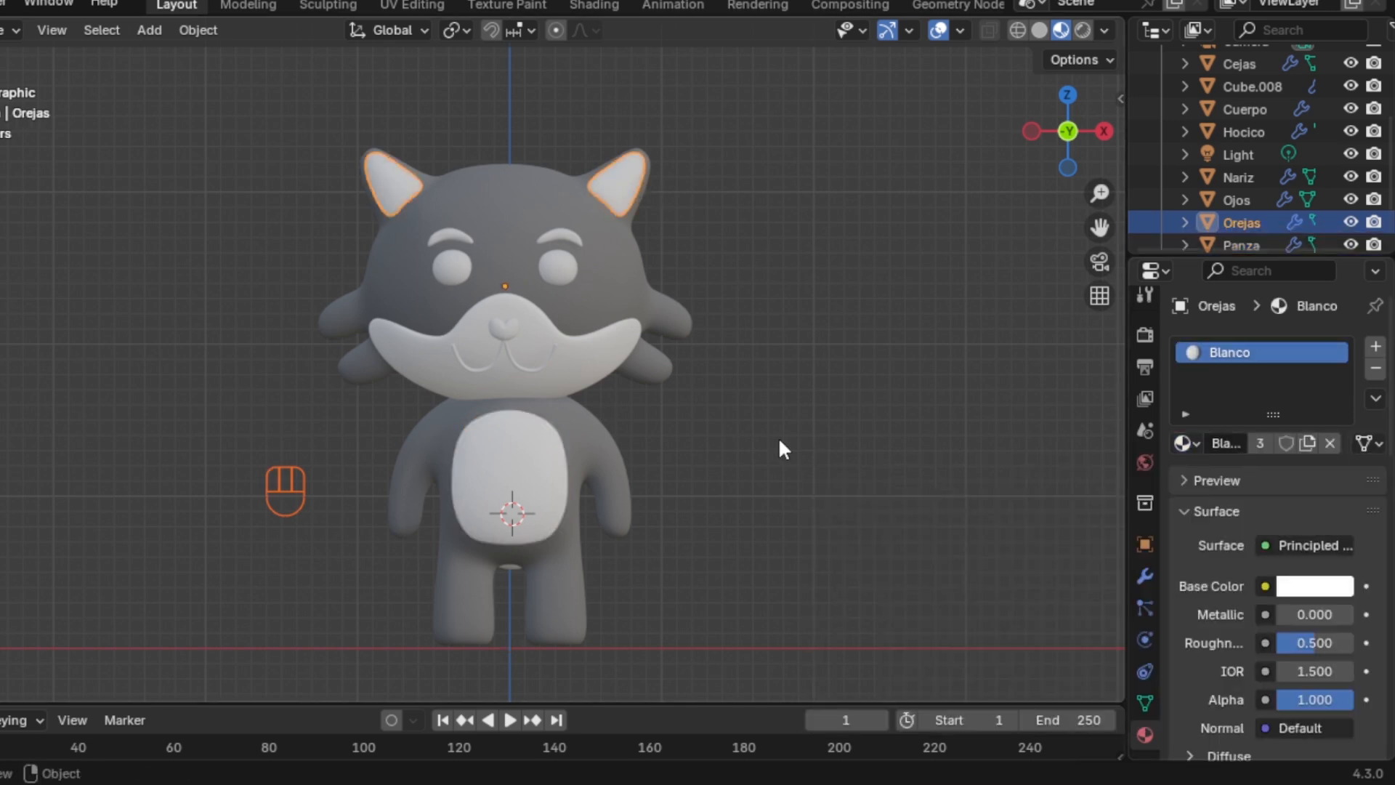
Add a new material named Ojos to the eyes and make its base color black
{"action": "scroll", "coordinate": [703, 472], "scroll_direction": "up", "scroll_amount": 1}
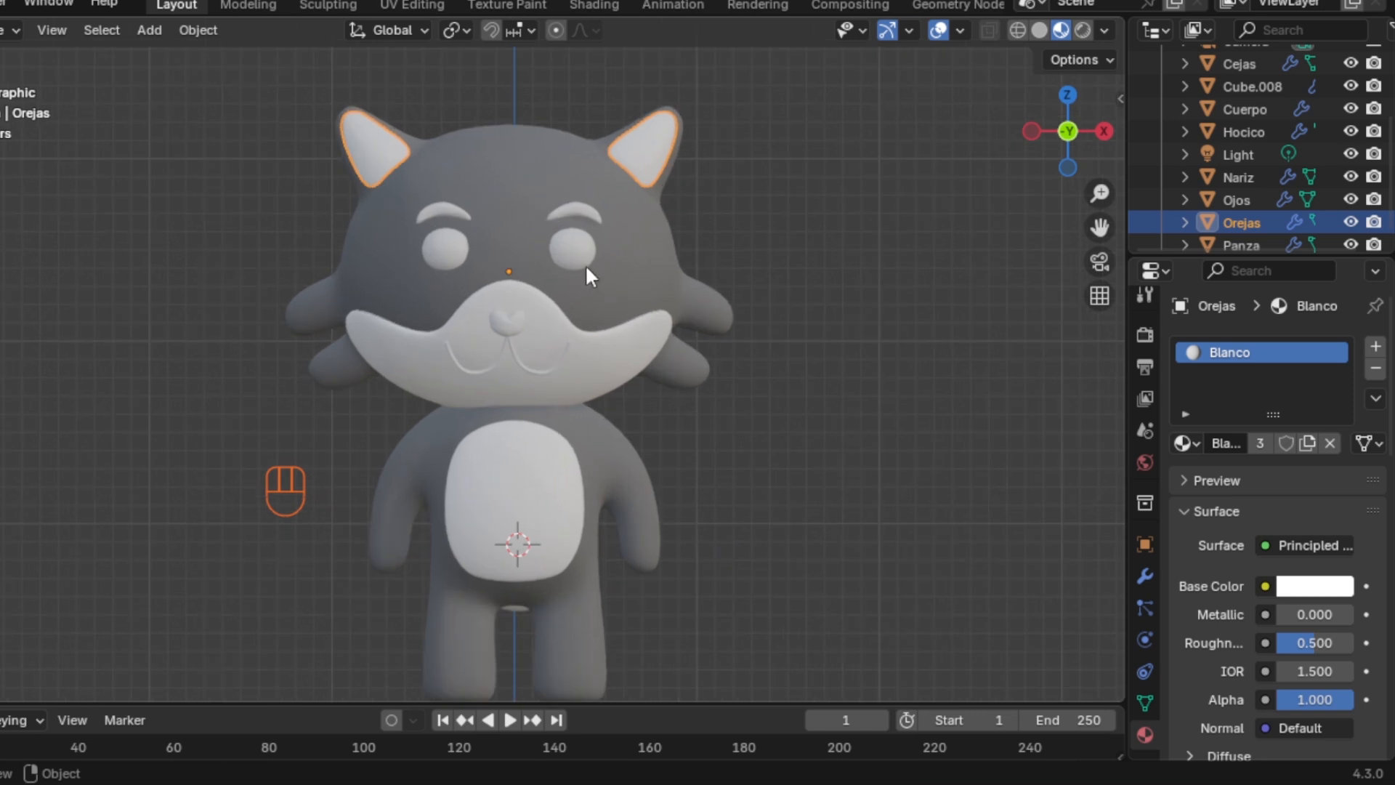
{"action": "left_click", "coordinate": [578, 252]}
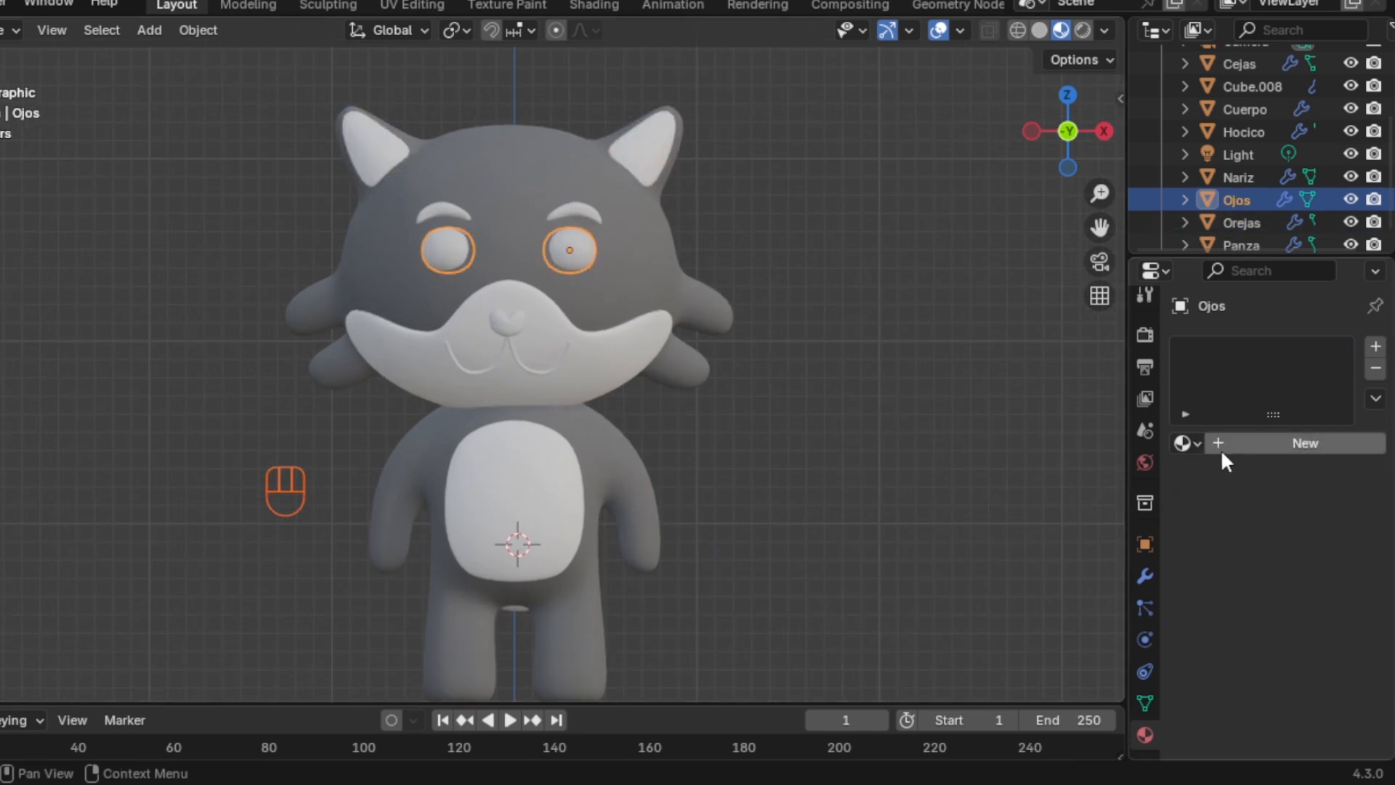
{"action": "left_click", "coordinate": [1251, 442]}
{"action": "double_click", "coordinate": [1235, 351]}
{"action": "type", "text": "ojos"}
{"action": "key", "text": "Return"}
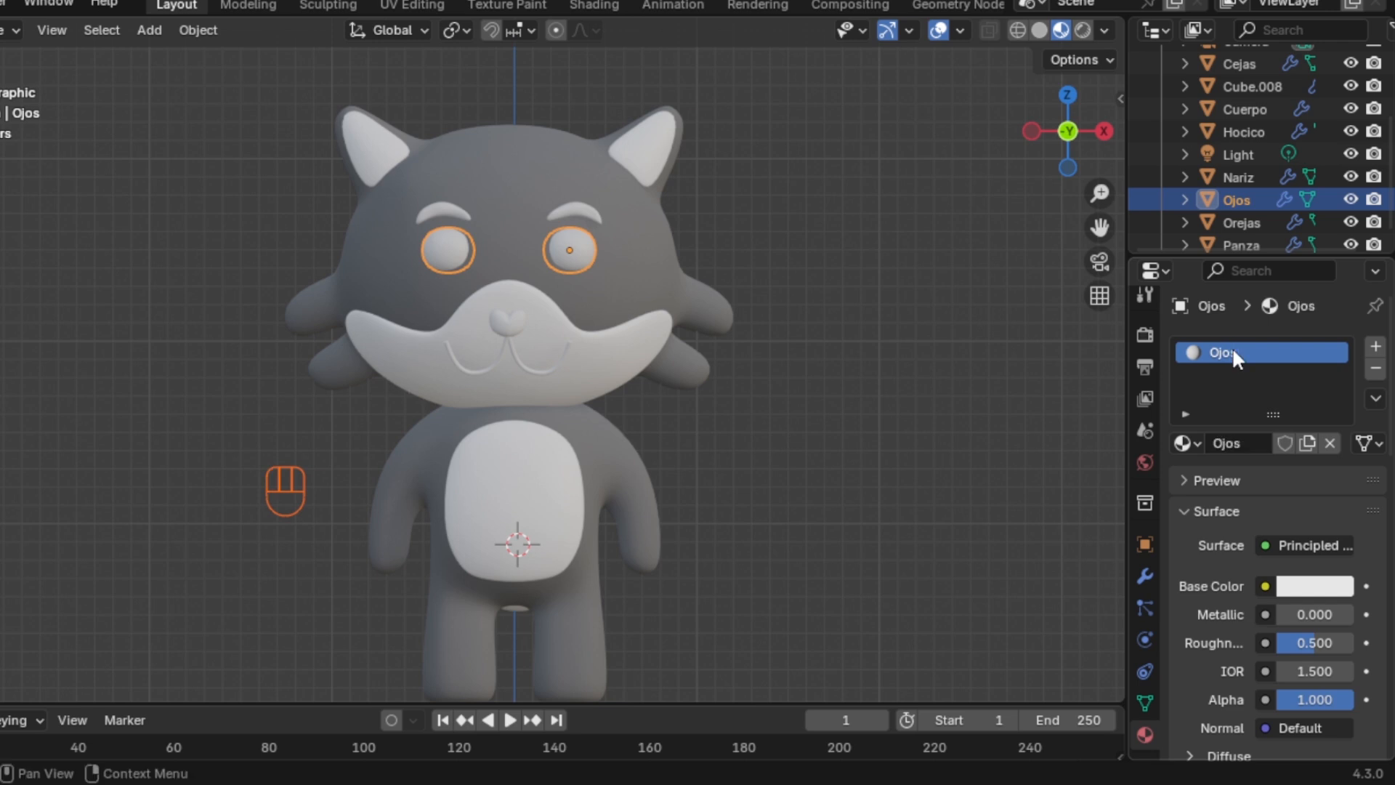
{"action": "left_click", "coordinate": [1315, 589]}
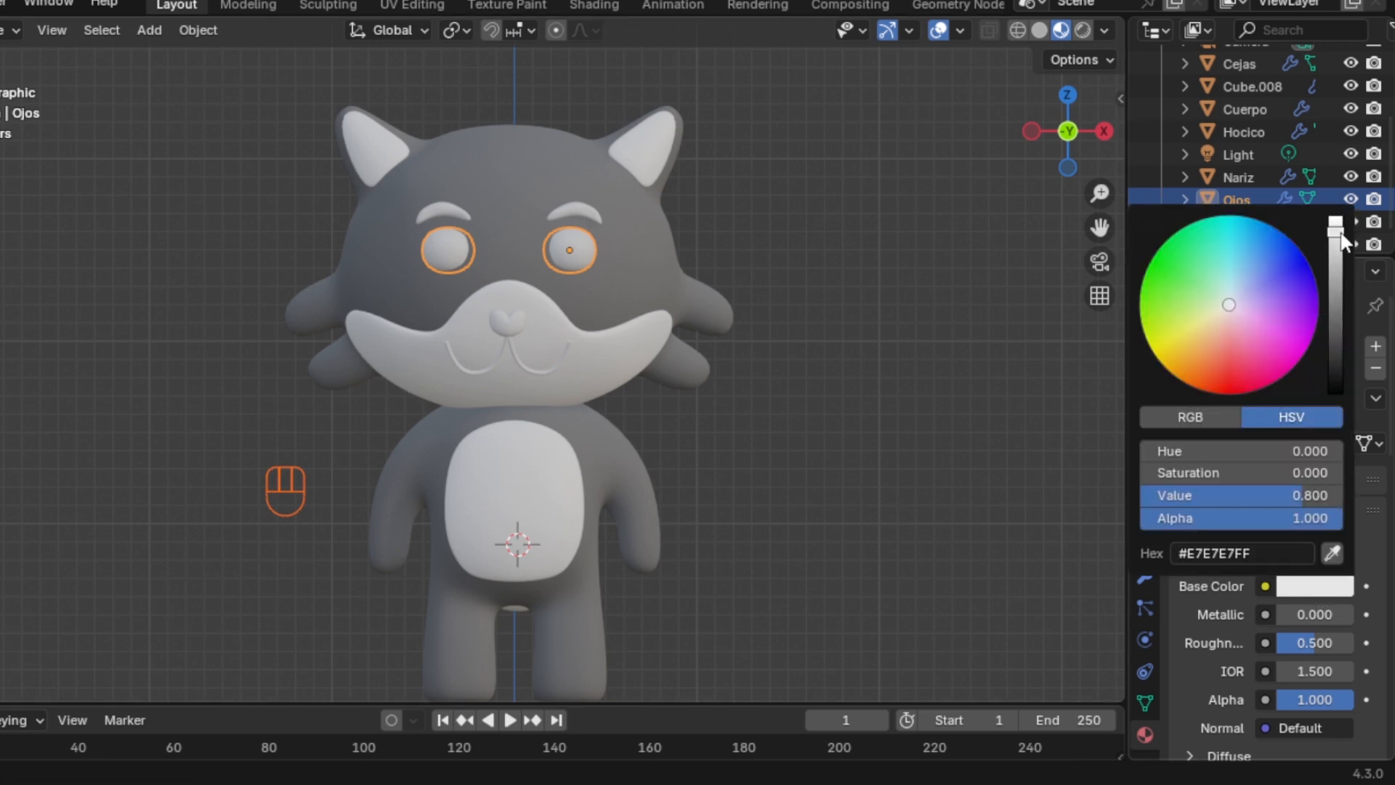
{"action": "left_click_drag", "start_coordinate": [1341, 234], "coordinate": [1342, 396]}
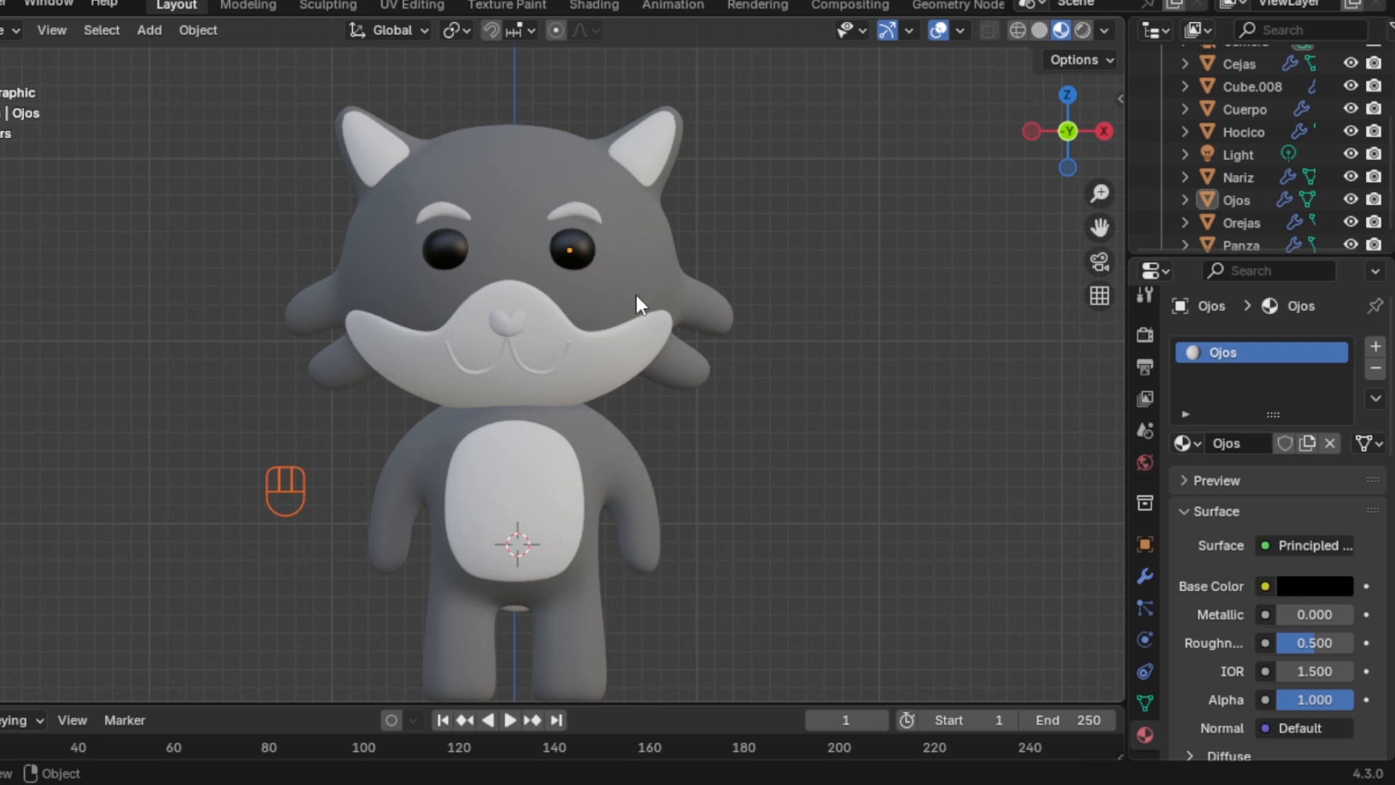
Assign the existing Blanco material to the eyebrows and the Ojos material to the curved mouth line
{"action": "middle_click_drag", "start_coordinate": [699, 472], "coordinate": [697, 446], "text": "shift"}
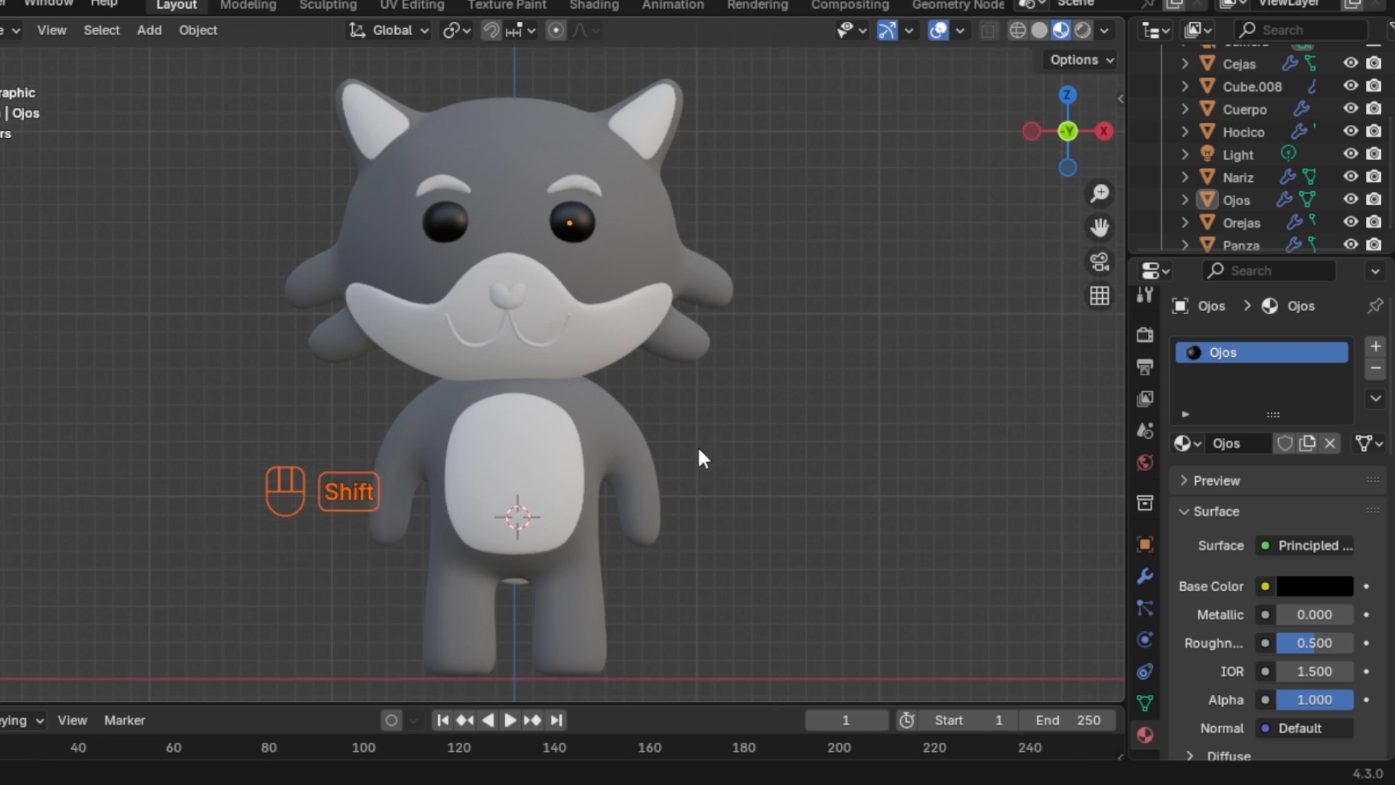
{"action": "left_click", "coordinate": [592, 192]}
{"action": "left_click", "coordinate": [1207, 444]}
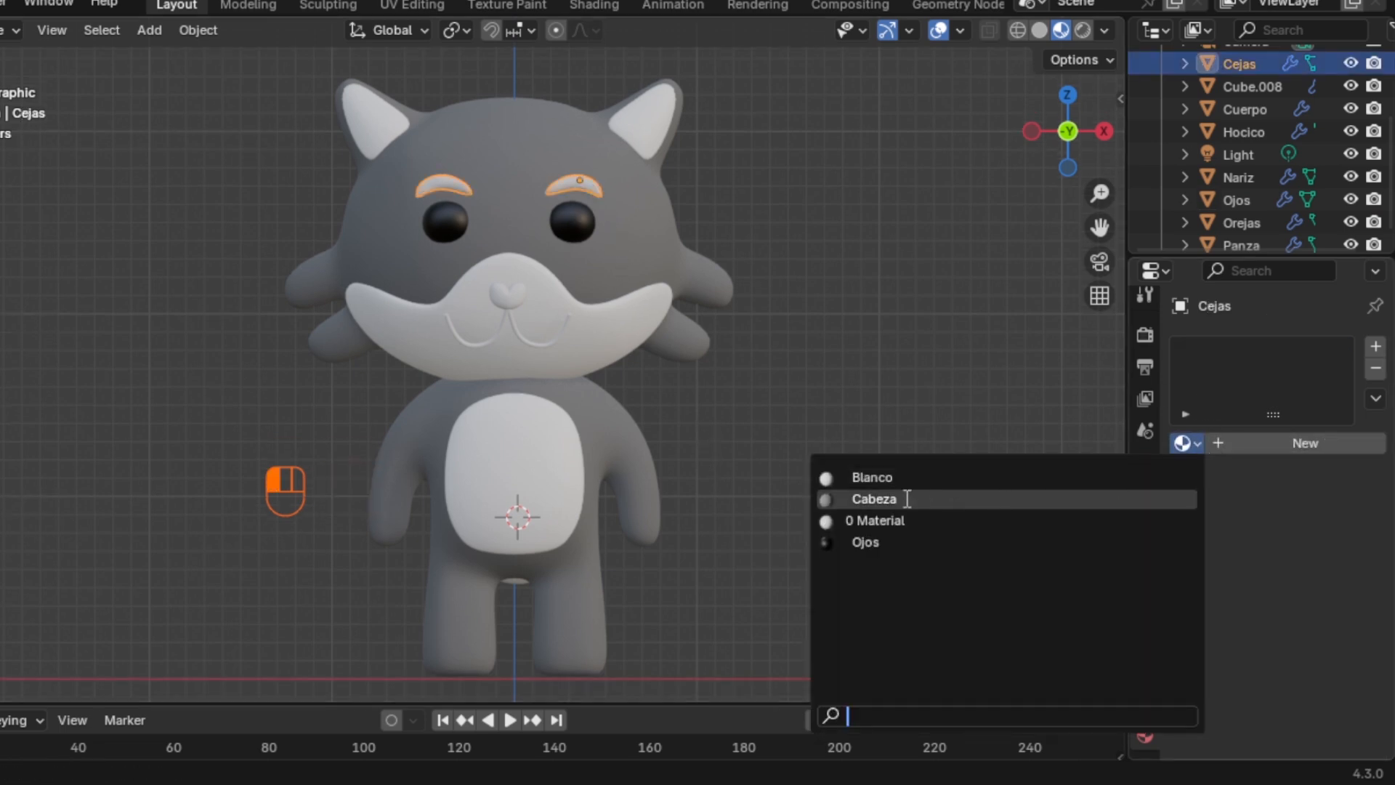
{"action": "left_click", "coordinate": [899, 474]}
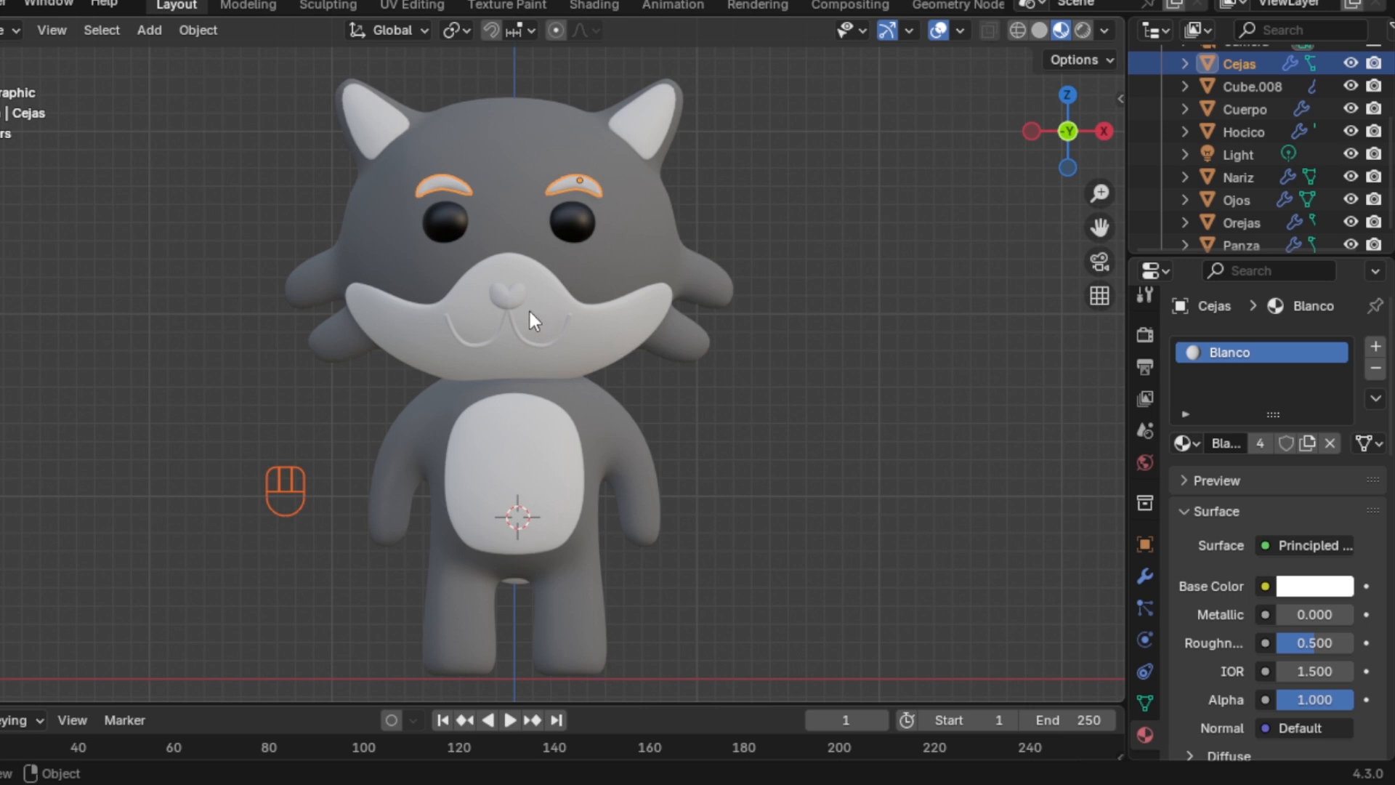
{"action": "left_click", "coordinate": [526, 339]}
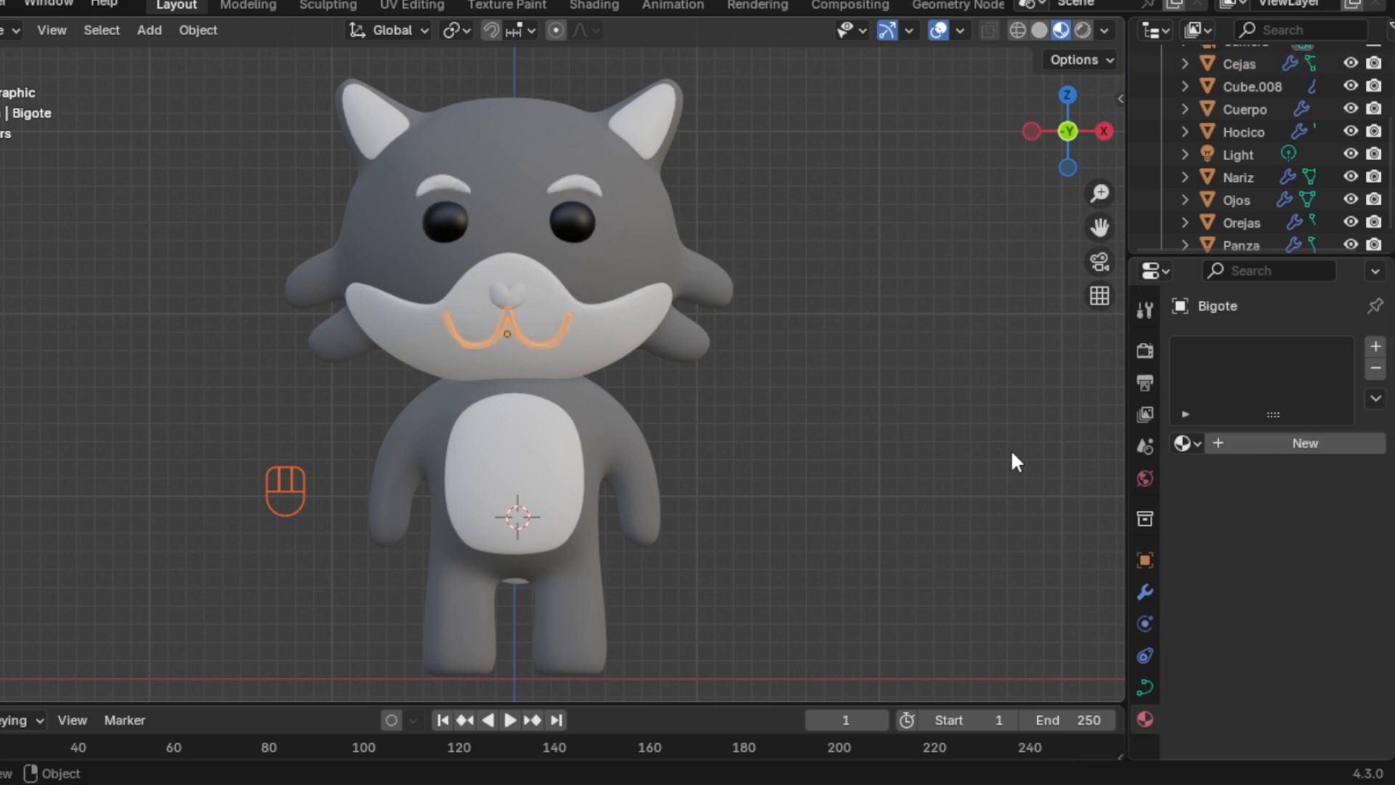
{"action": "left_click", "coordinate": [1190, 443]}
{"action": "left_click", "coordinate": [907, 542]}
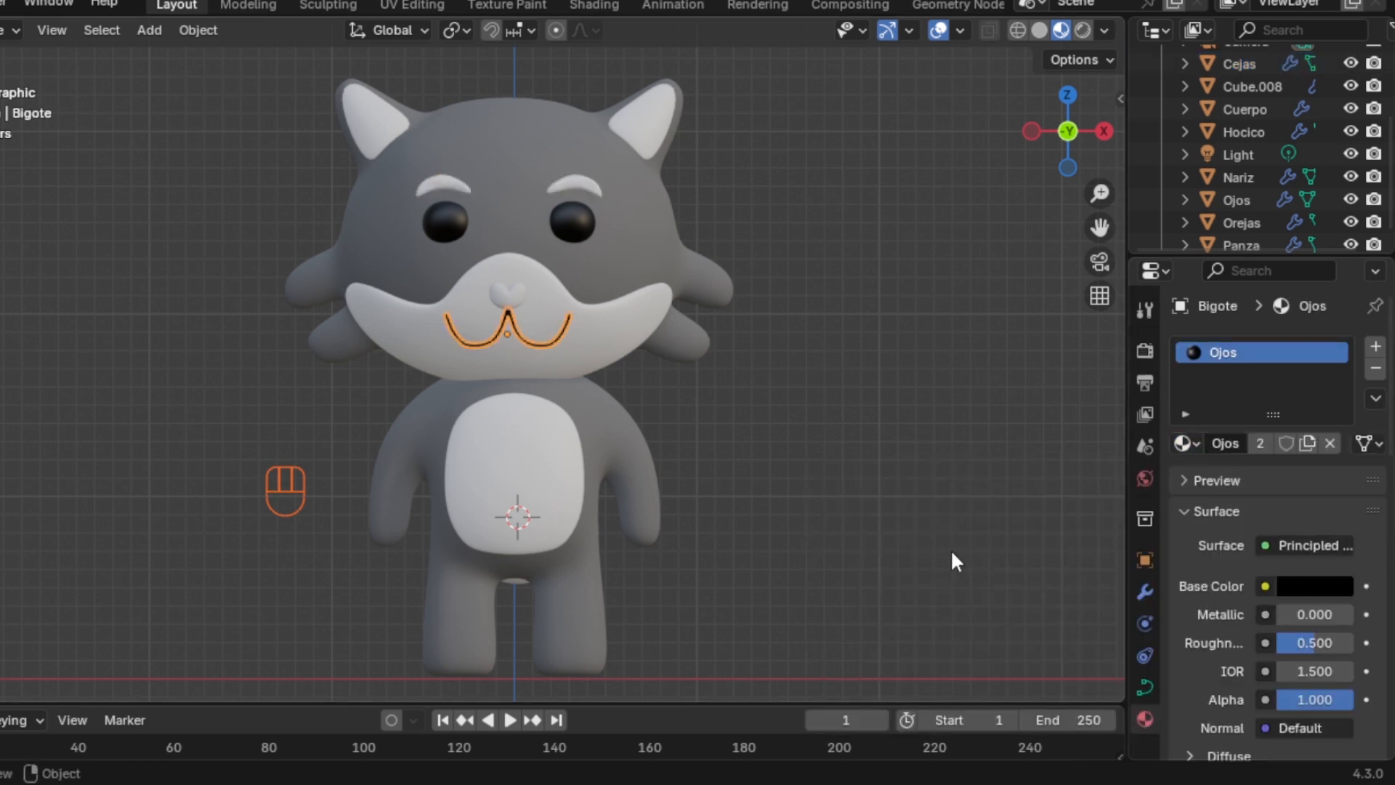
Add a new material named Nariz to the nose and give it a pink base color, about #E792B8
{"action": "left_click", "coordinate": [503, 303]}
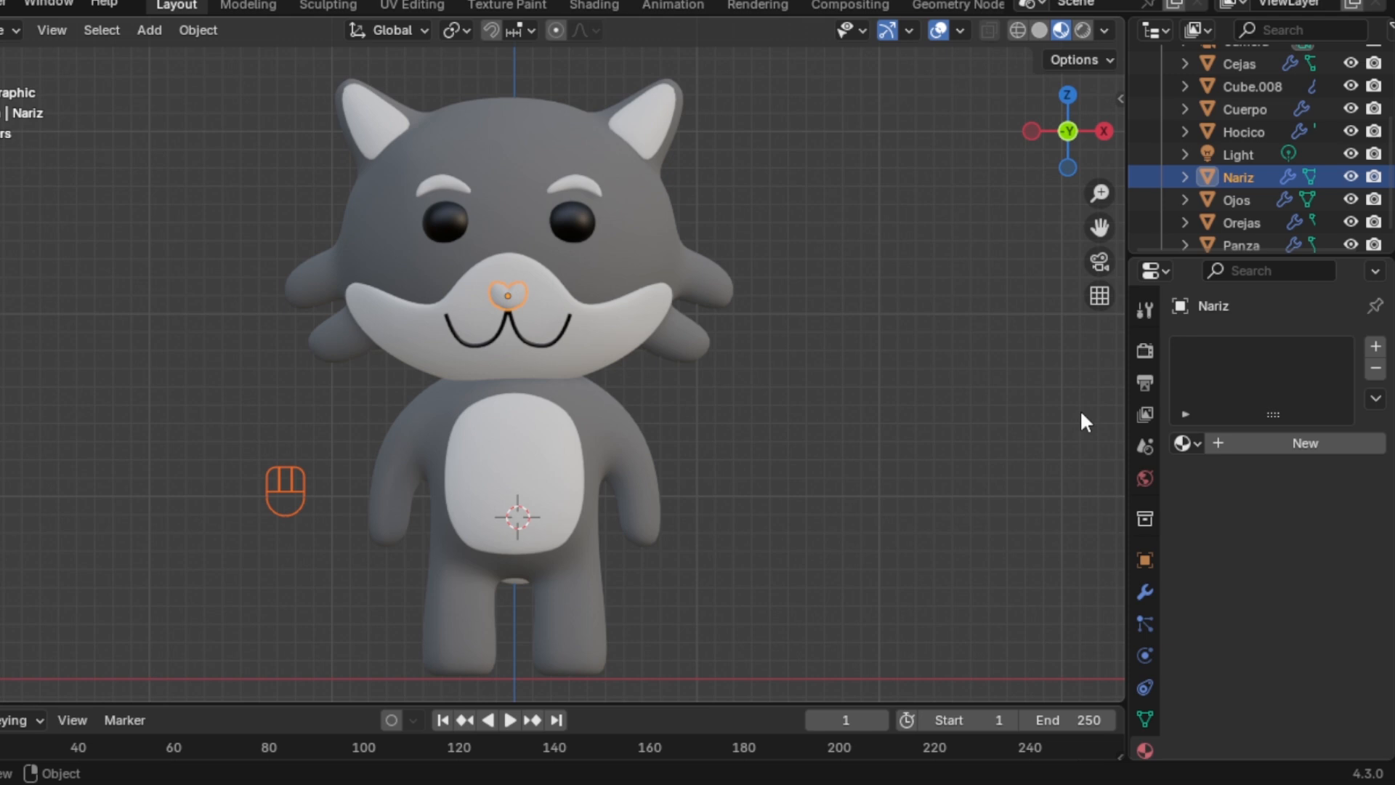
{"action": "left_click", "coordinate": [1245, 443]}
{"action": "double_click", "coordinate": [1236, 356]}
{"action": "type", "text": "Nariz"}
{"action": "key", "text": "Return"}
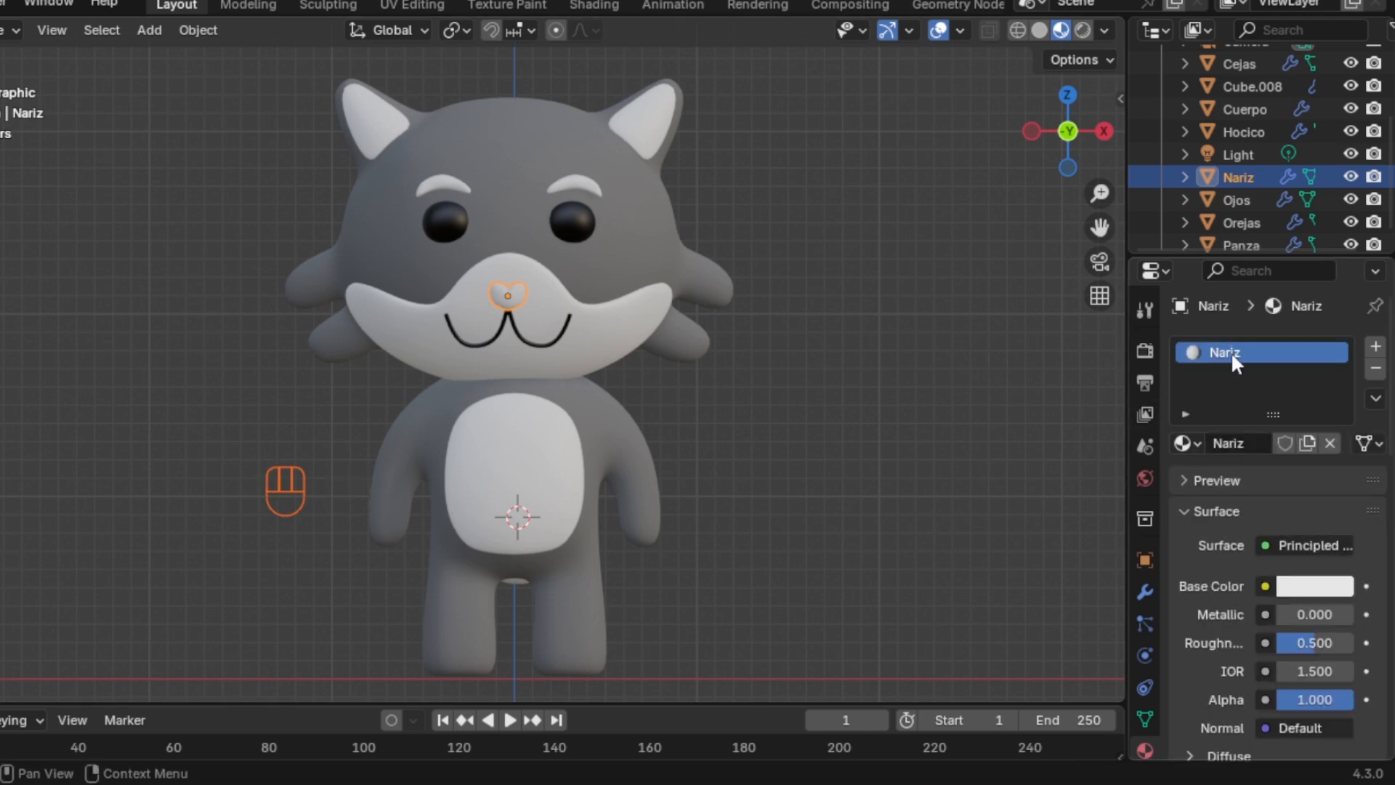
{"action": "left_click", "coordinate": [1292, 590]}
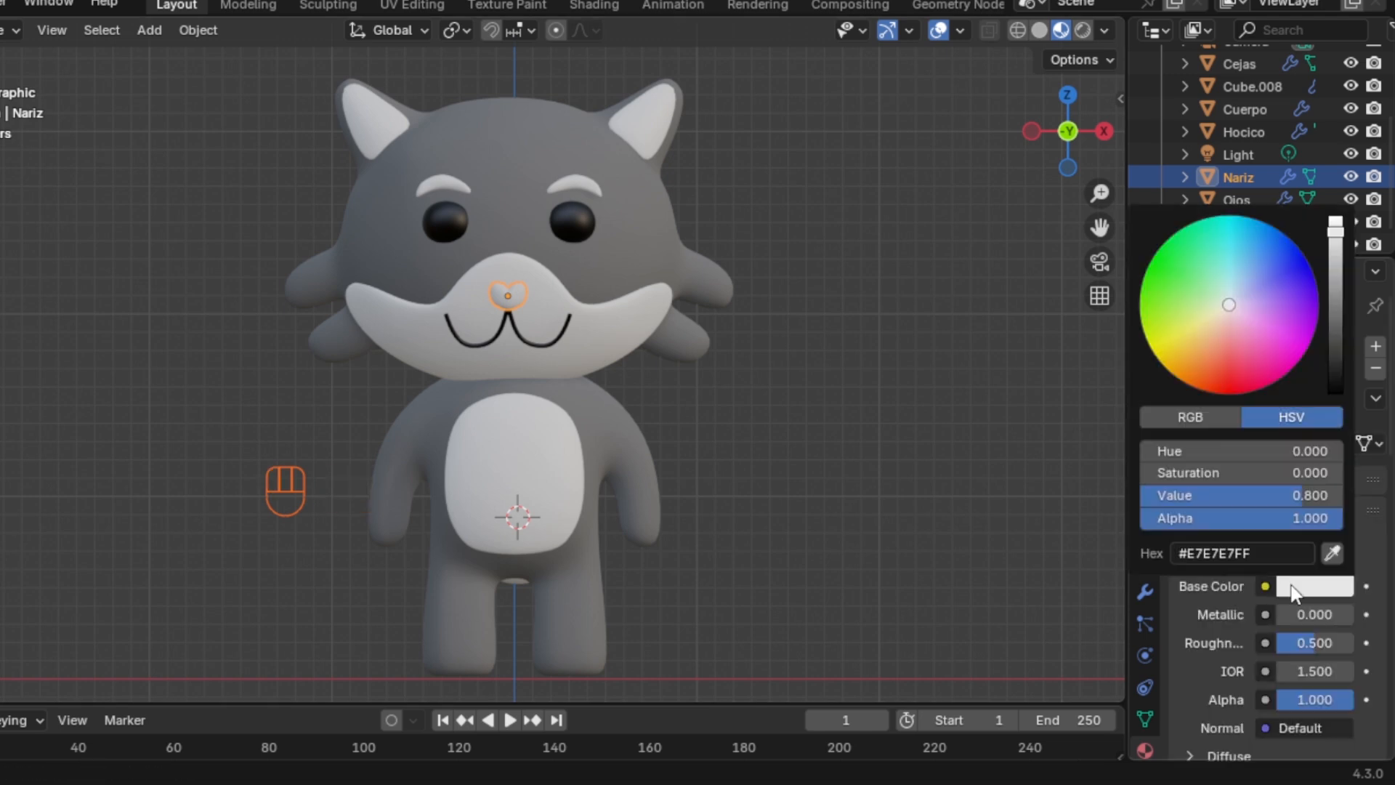
{"action": "left_click", "coordinate": [1241, 318]}
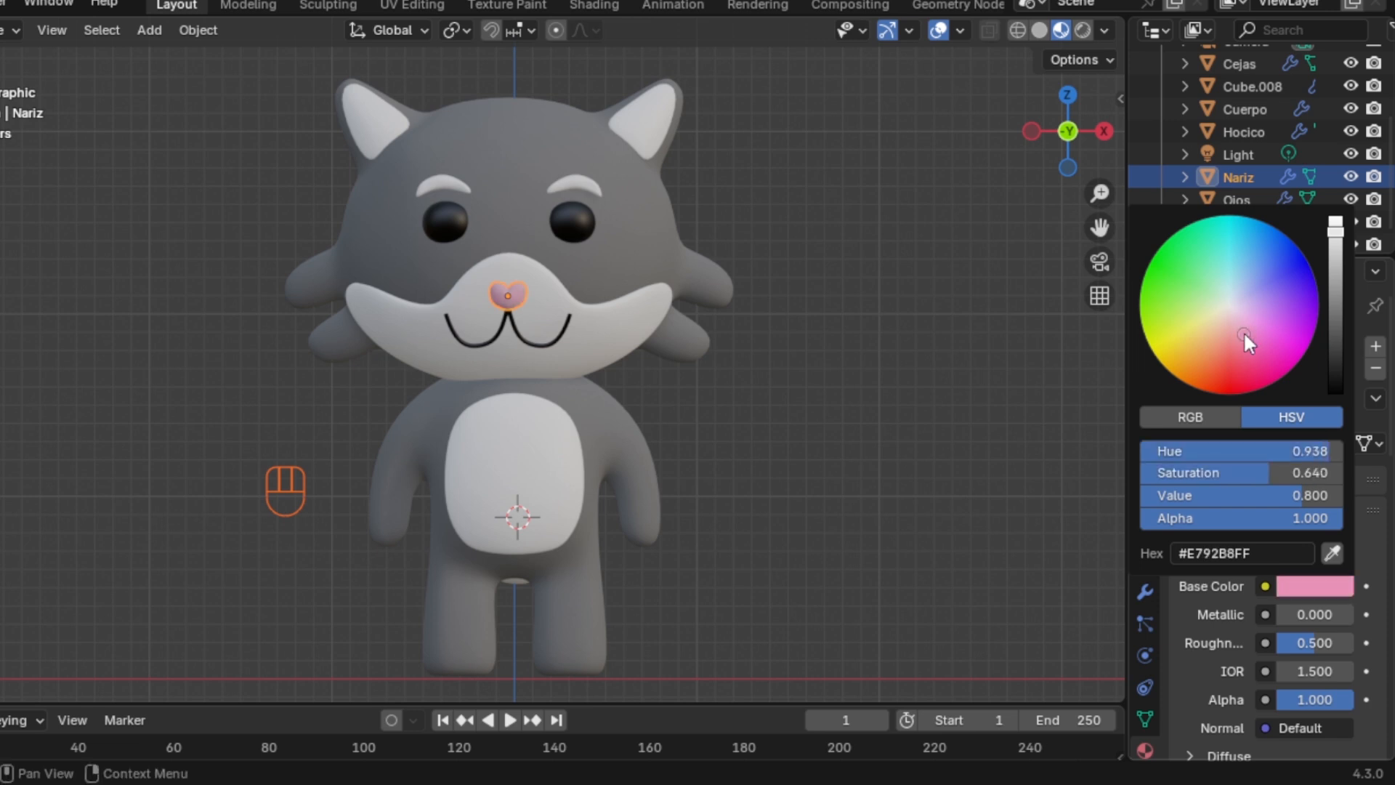
{"action": "left_click", "coordinate": [784, 461]}
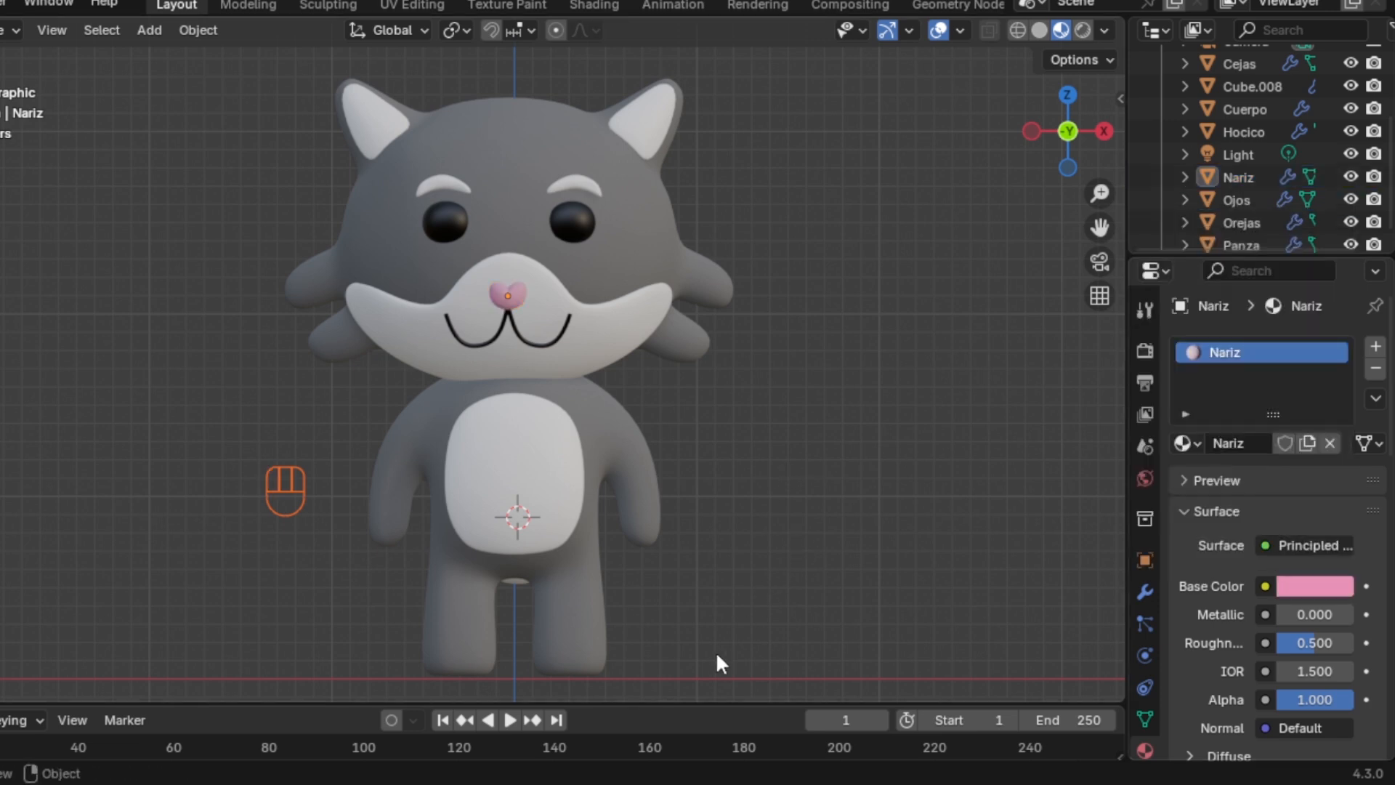
Assign the existing Cabeza material to the tail and deselect it
{"action": "middle_click_drag", "start_coordinate": [686, 443], "coordinate": [586, 455]}
{"action": "left_click", "coordinate": [619, 469]}
{"action": "middle_click_drag", "start_coordinate": [608, 503], "coordinate": [582, 501]}
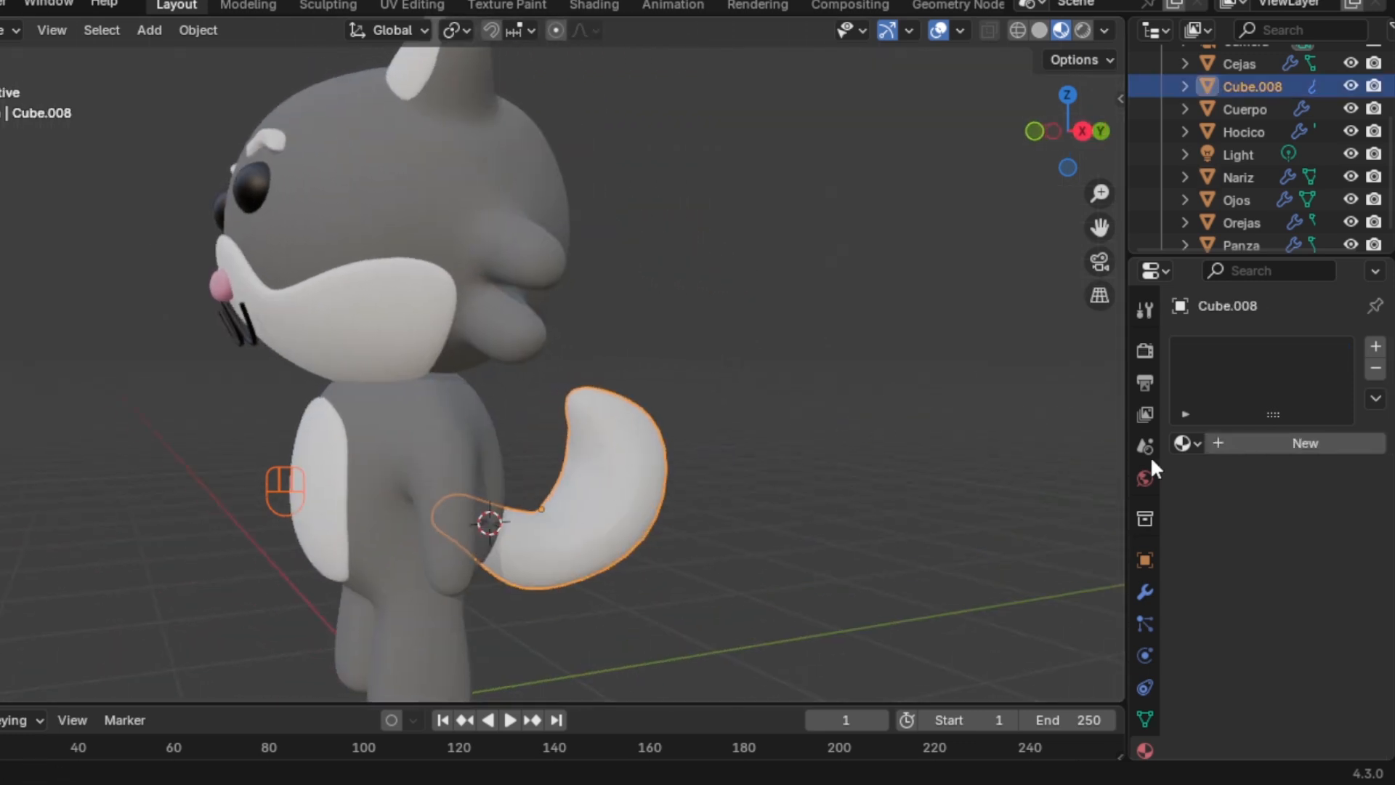
{"action": "left_click", "coordinate": [1186, 443]}
{"action": "left_click", "coordinate": [908, 497]}
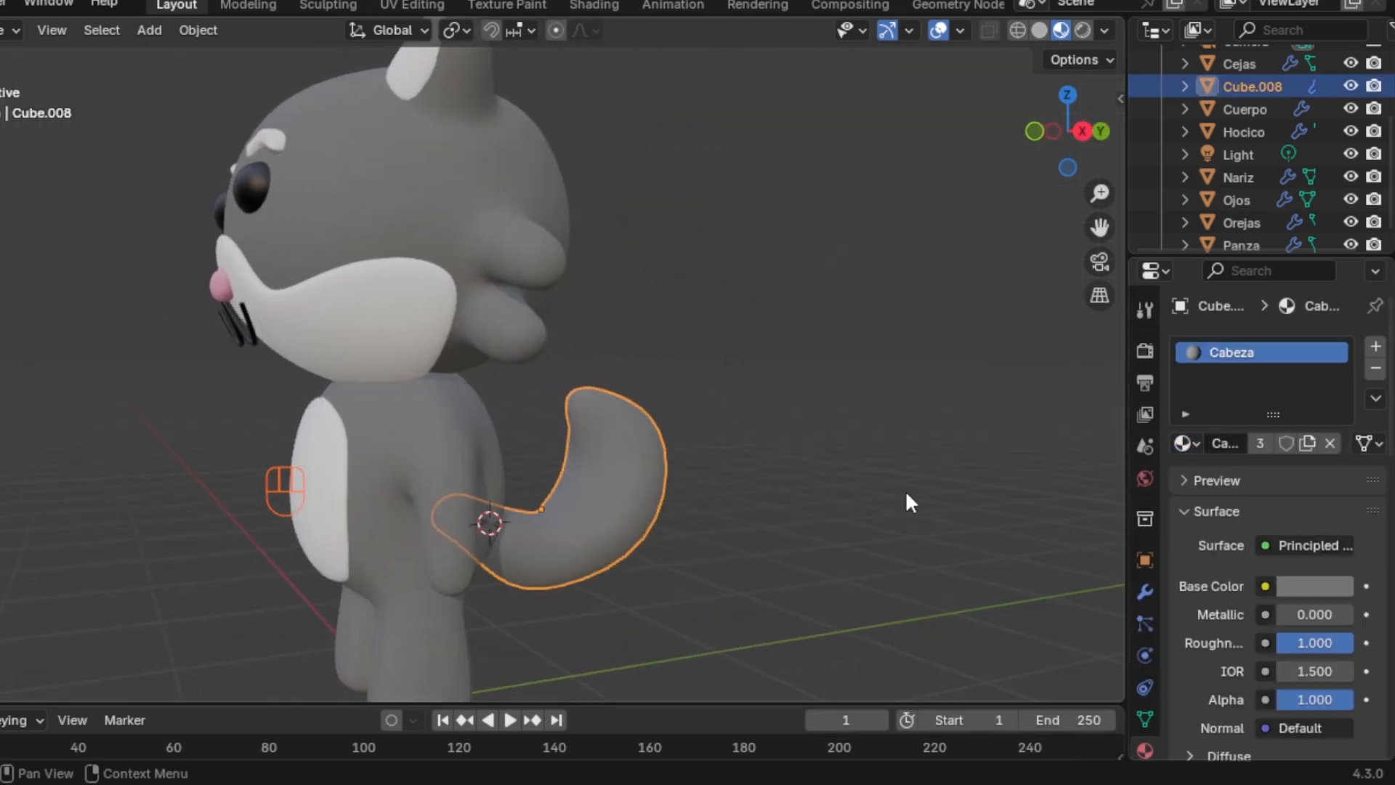
{"action": "left_click", "coordinate": [761, 545]}
From the front view, enter Edit Mode on the body and select the face loop around the ends of the hands
{"action": "key", "text": "KP_1"}
{"action": "left_click", "coordinate": [582, 438]}
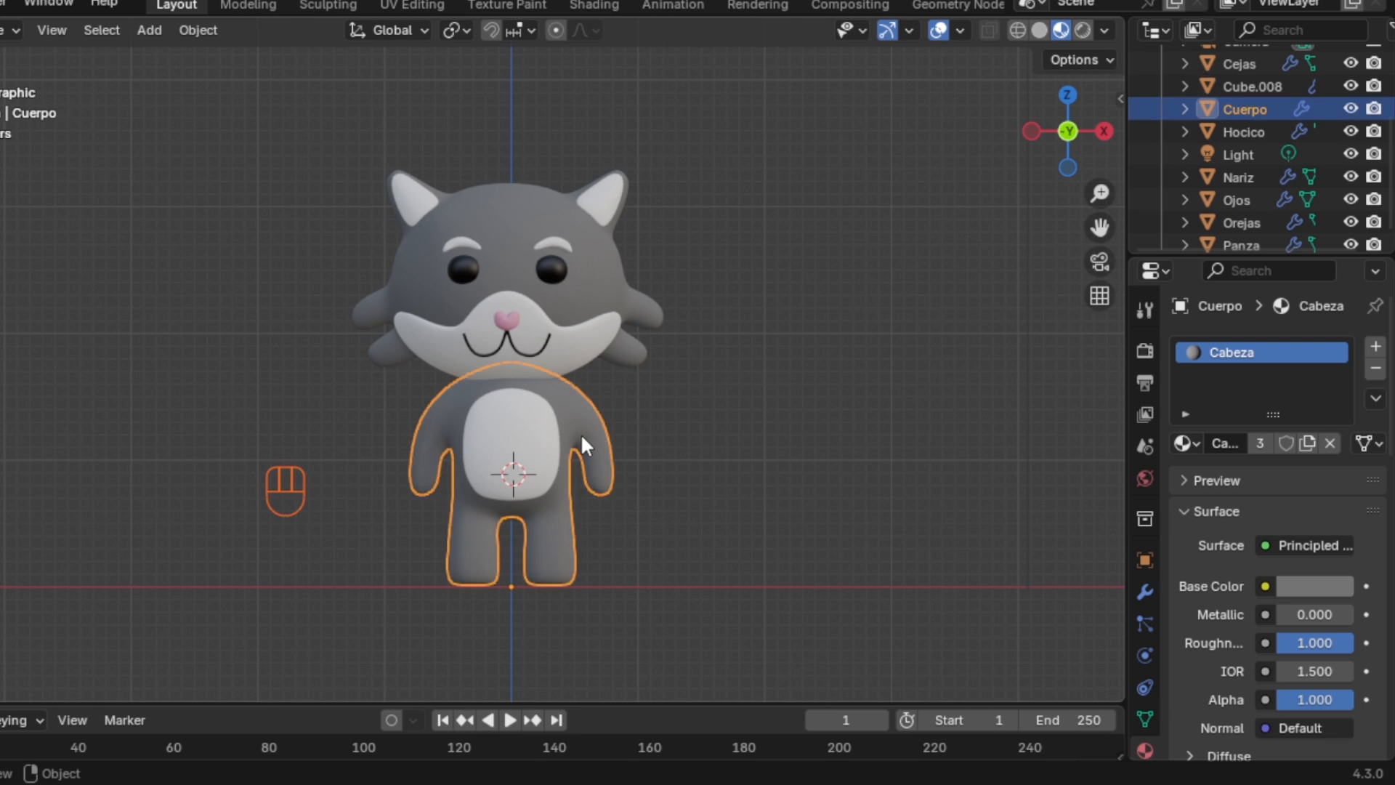
{"action": "key", "text": "Tab"}
{"action": "middle_click_drag", "start_coordinate": [607, 482], "coordinate": [574, 378], "text": "shift"}
{"action": "scroll", "coordinate": [574, 377], "scroll_direction": "up", "scroll_amount": 5}
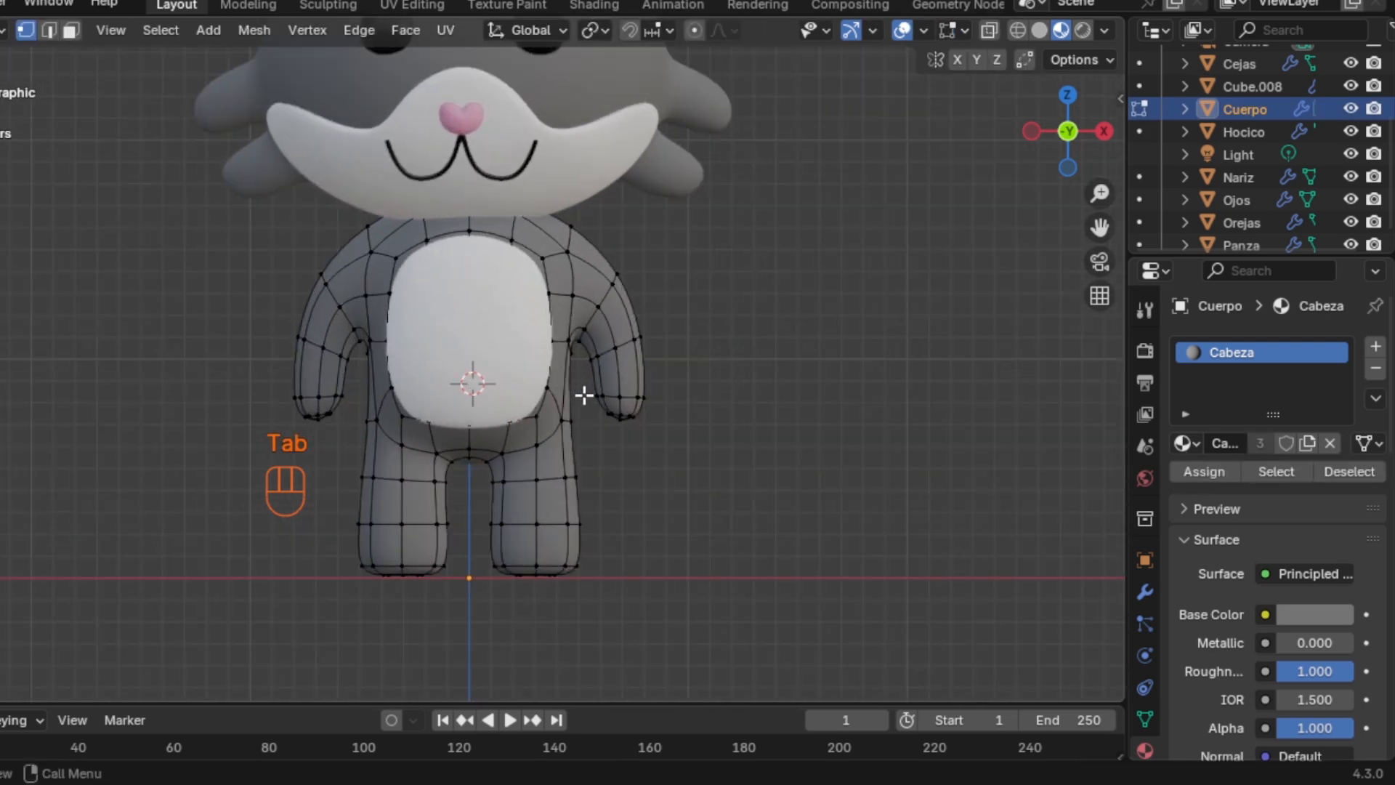
{"action": "key", "text": "3"}
{"action": "left_click", "coordinate": [611, 398], "text": "alt"}
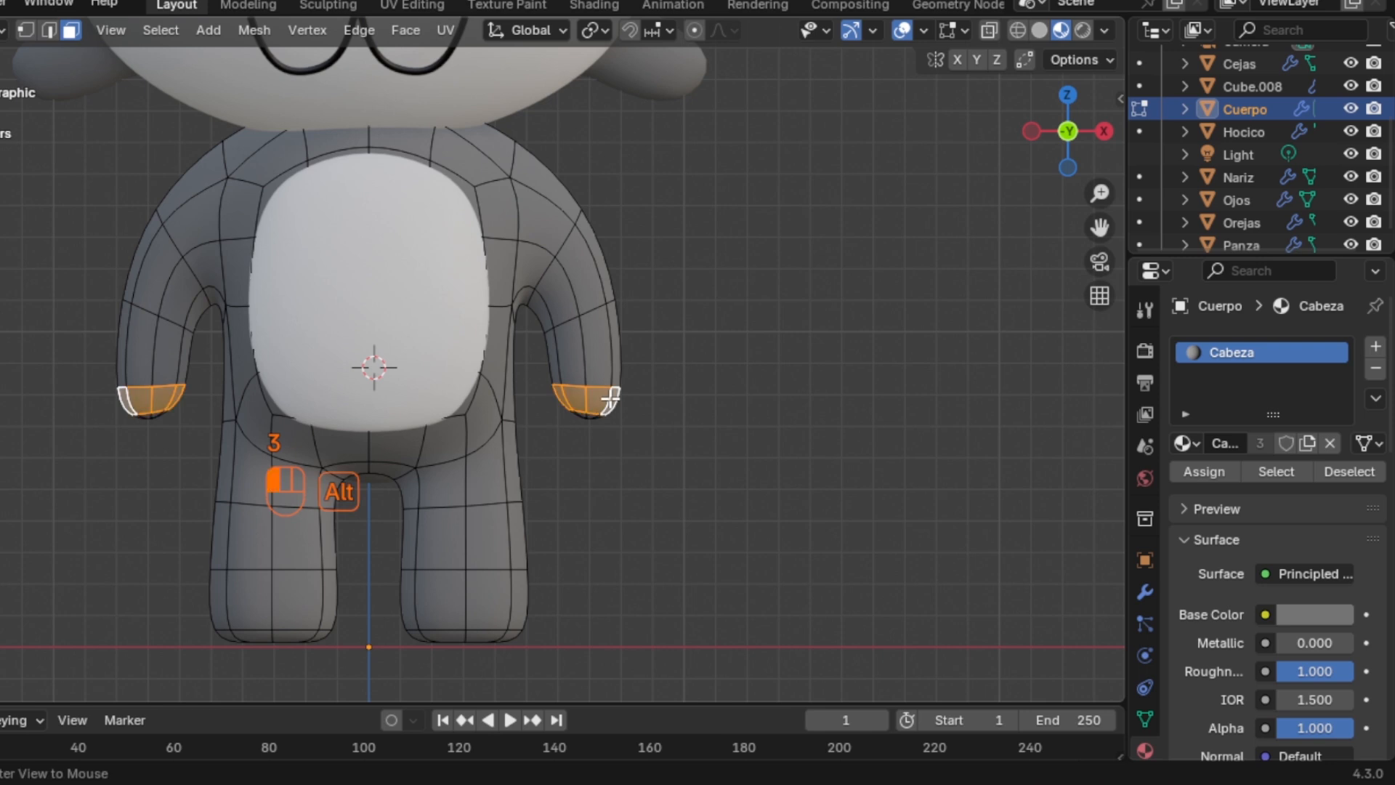
Extend the selection to the faces closing the underside of the hand tips
{"action": "middle_click_drag", "start_coordinate": [588, 404], "coordinate": [552, 351]}
{"action": "scroll", "coordinate": [603, 323], "scroll_direction": "up", "scroll_amount": 3}
{"action": "left_click", "coordinate": [541, 323], "text": "shift"}
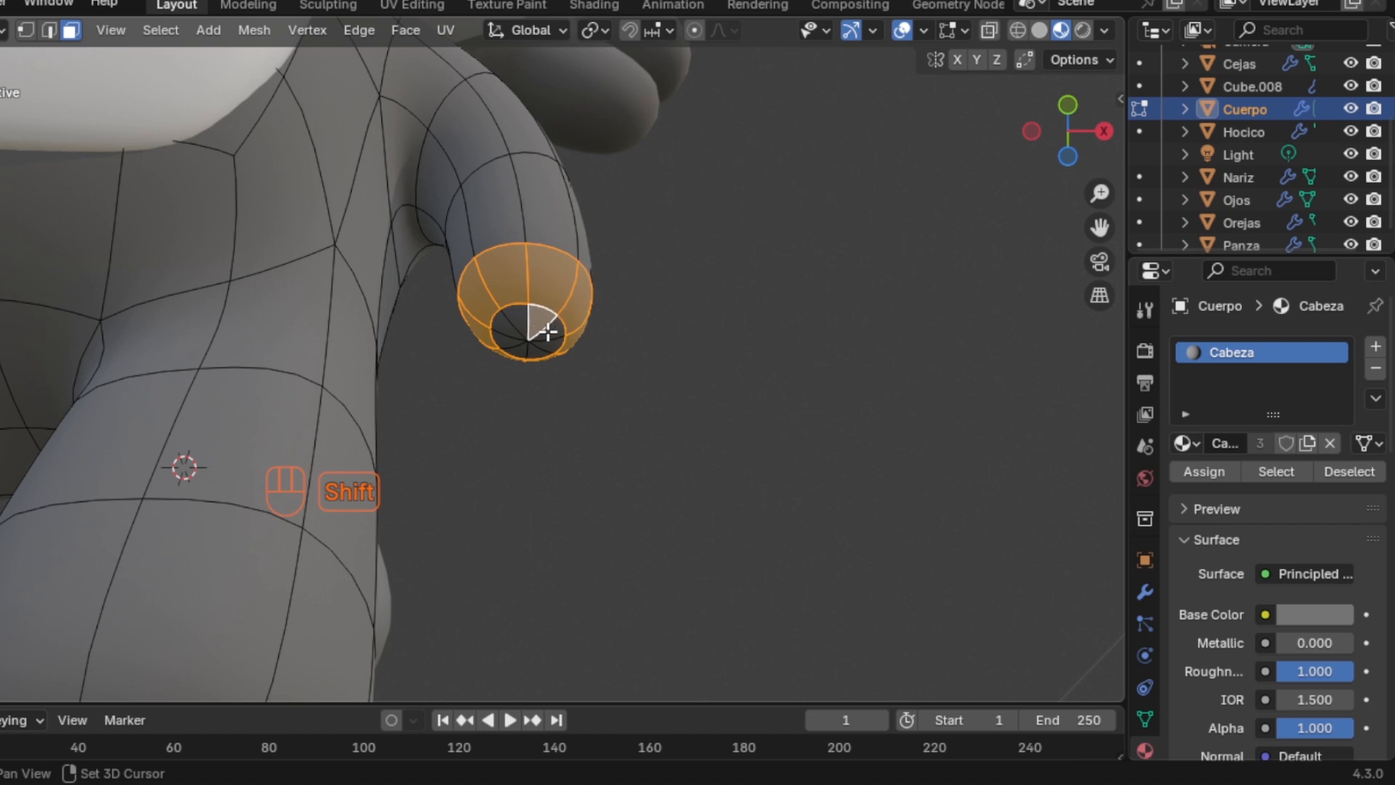
{"action": "key", "text": "c"}
{"action": "left_click", "coordinate": [527, 333]}
{"action": "right_click", "coordinate": [529, 327]}
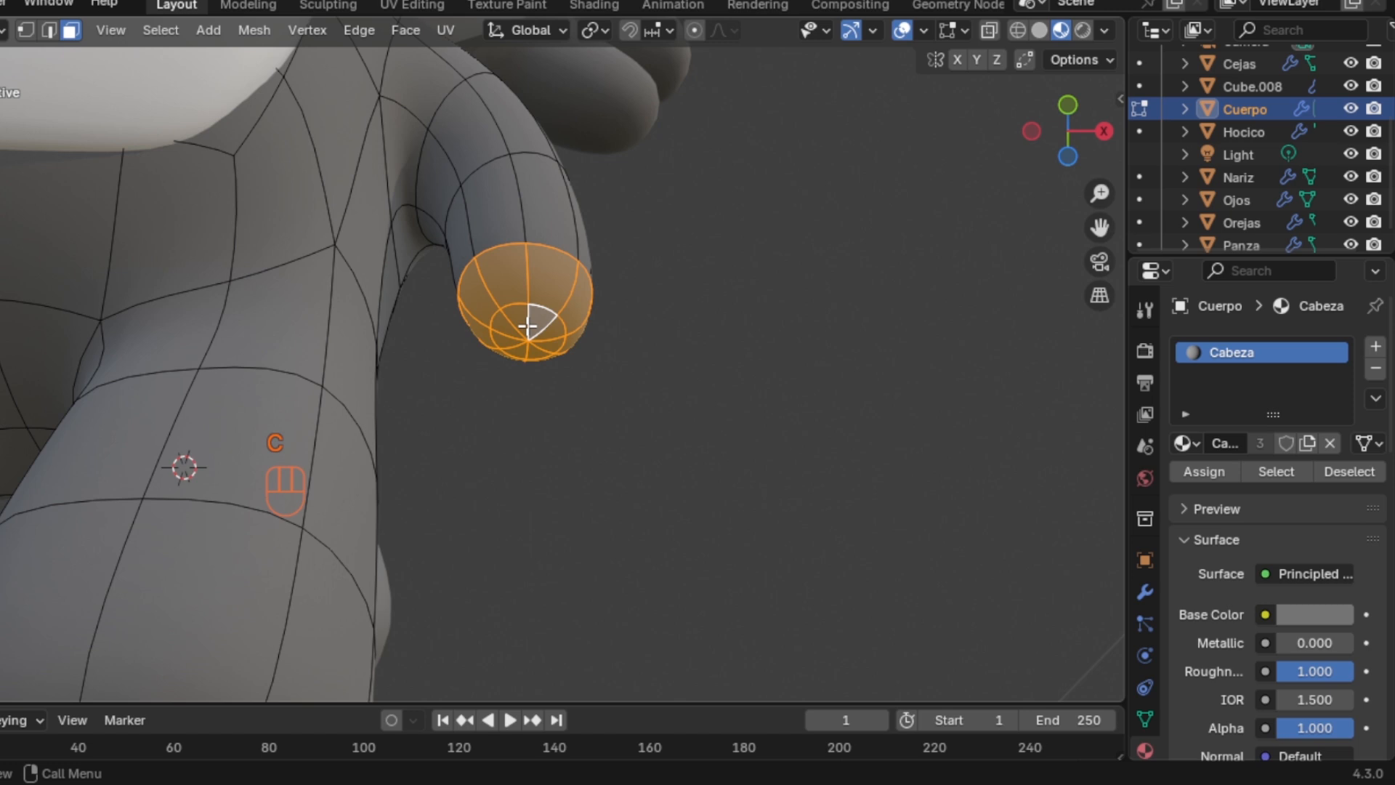
Add a second material slot with the existing Blanco material to the body and assign it to the selected hand tips
{"action": "scroll", "coordinate": [564, 443], "scroll_direction": "down", "scroll_amount": 8}
{"action": "middle_click_drag", "start_coordinate": [552, 439], "coordinate": [645, 473], "text": "shift"}
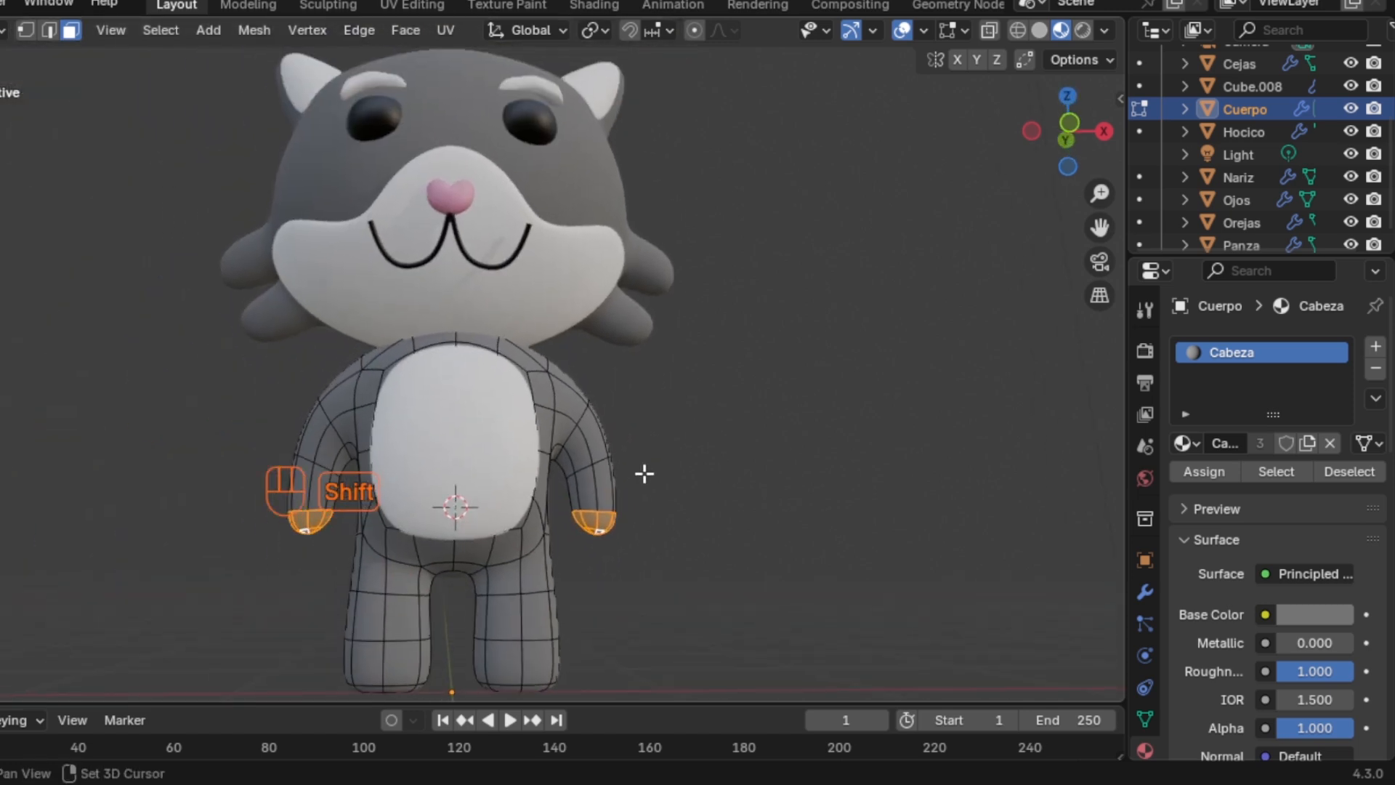
{"action": "left_click", "coordinate": [1376, 349]}
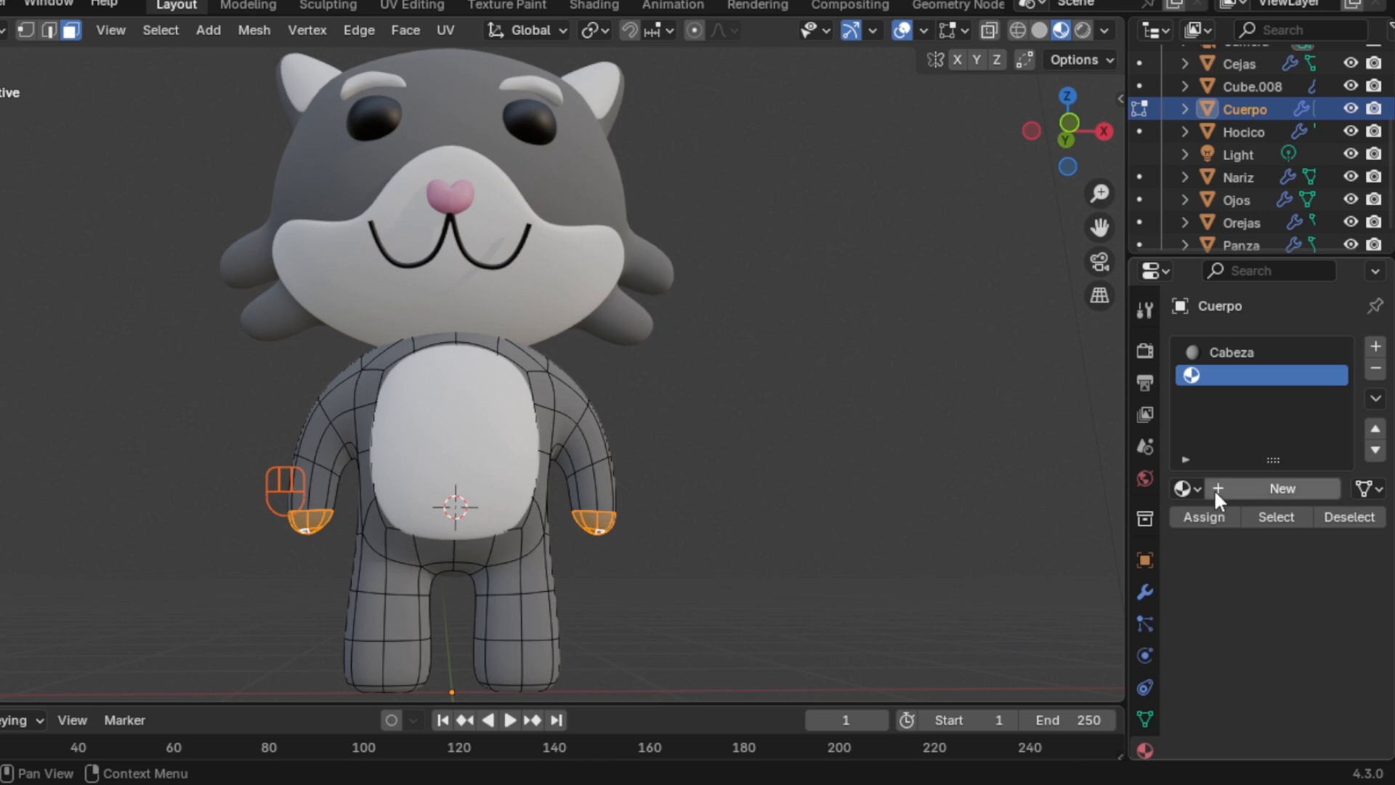
{"action": "left_click", "coordinate": [1193, 484]}
{"action": "left_click", "coordinate": [836, 517]}
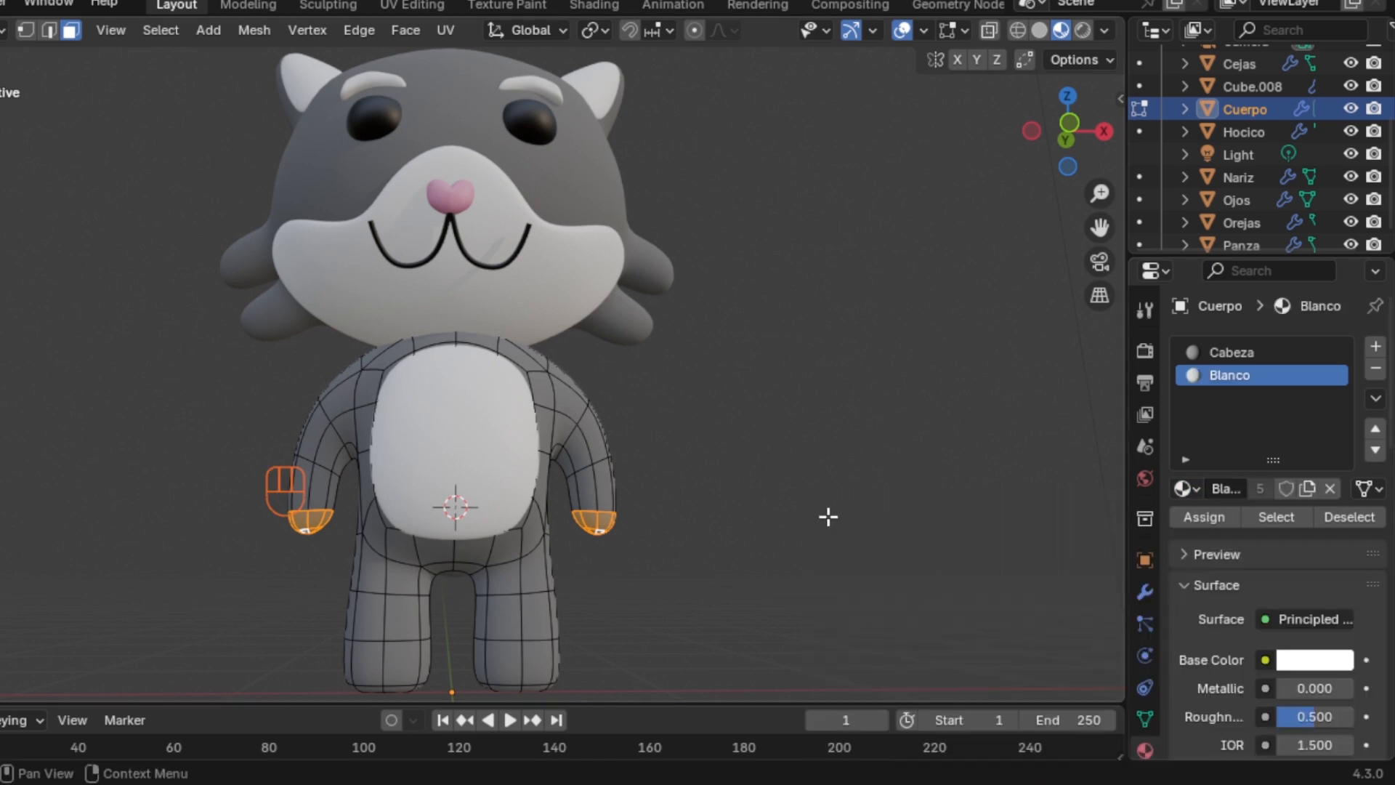
{"action": "left_click", "coordinate": [1214, 515]}
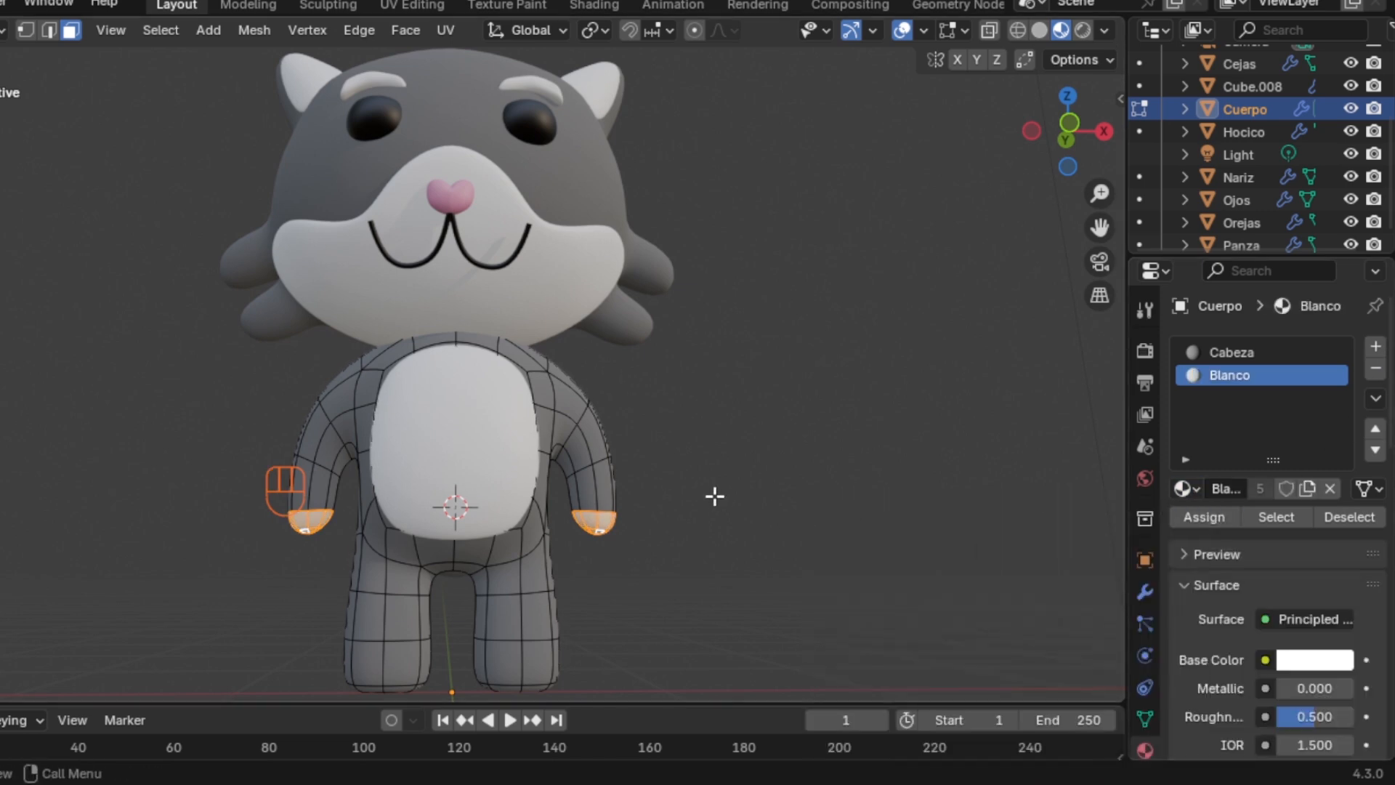
{"action": "key", "text": "Tab"}
{"action": "middle_click_drag", "start_coordinate": [627, 473], "coordinate": [621, 510], "text": "shift"}
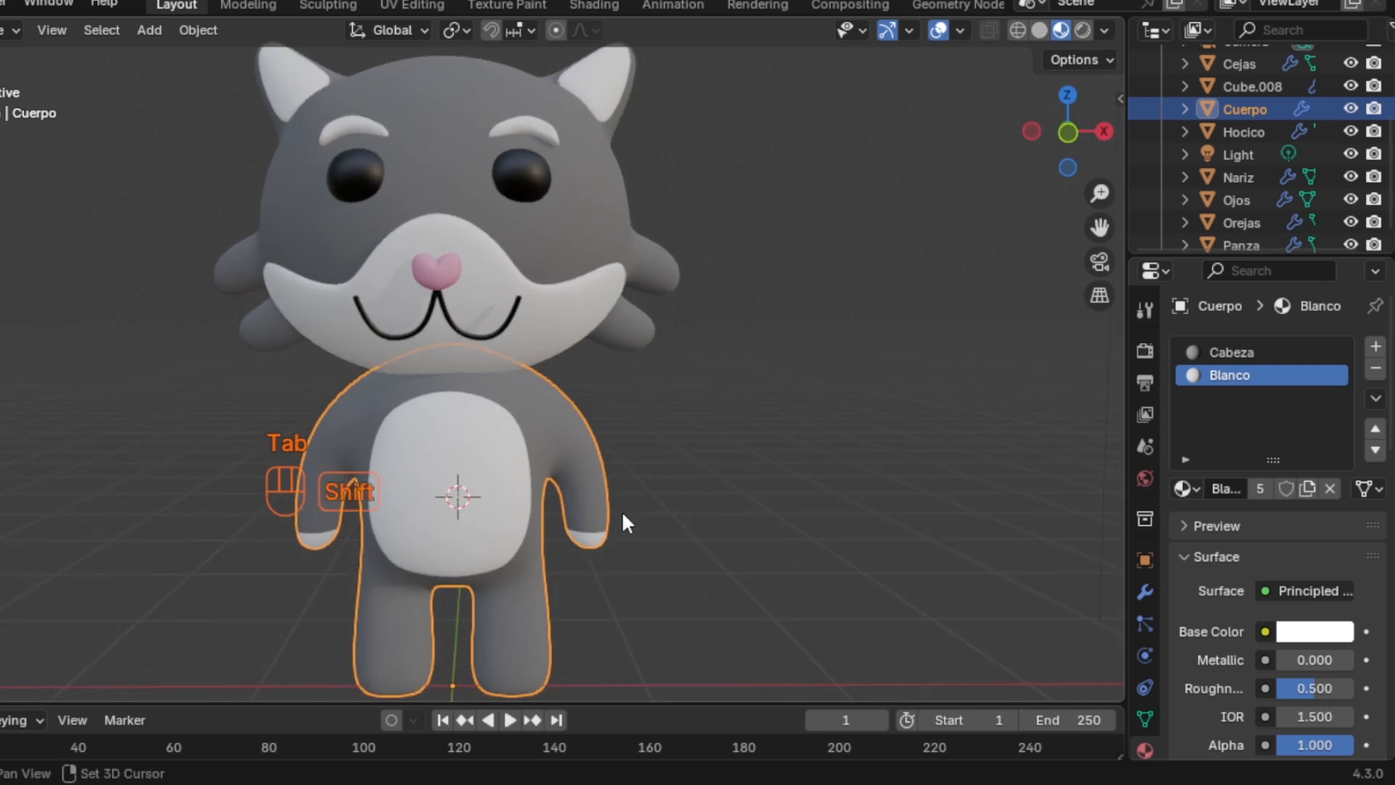
{"action": "scroll", "coordinate": [618, 529], "scroll_direction": "down", "scroll_amount": 3, "text": "shift"}
{"action": "key", "text": "Tab"}
Try selecting the sole faces of both feet and growing the selection up the legs
{"action": "scroll", "coordinate": [535, 574], "scroll_direction": "up", "scroll_amount": 2}
{"action": "middle_click_drag", "start_coordinate": [536, 564], "coordinate": [544, 462]}
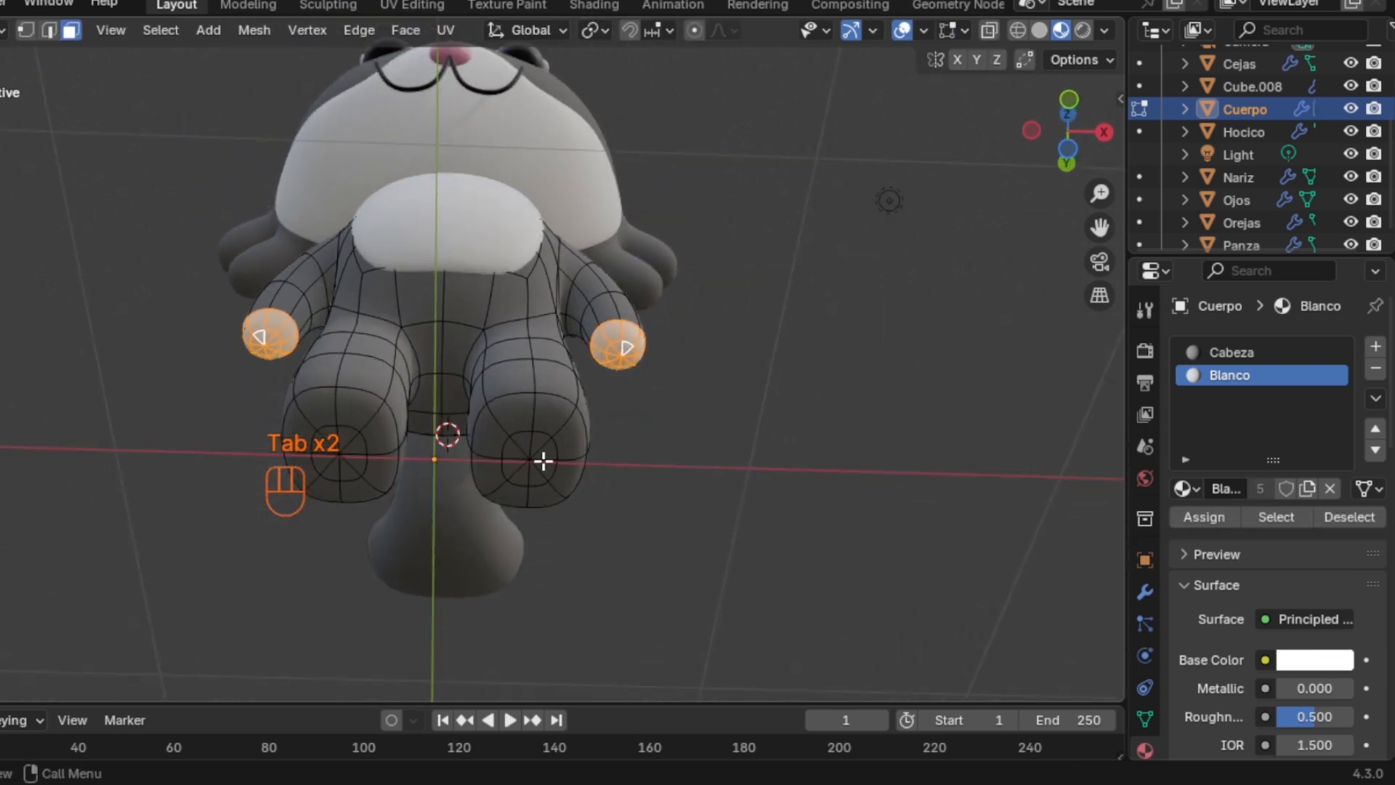
{"action": "scroll", "coordinate": [543, 461], "scroll_direction": "up", "scroll_amount": 1}
{"action": "scroll", "coordinate": [548, 473], "scroll_direction": "down", "scroll_amount": 2, "text": "shift"}
{"action": "key", "text": "c"}
{"action": "mouse_move", "coordinate": [550, 475]}
{"action": "left_mouse_down"}
{"action": "mouse_move", "coordinate": [551, 427]}
{"action": "mouse_move", "coordinate": [527, 440]}
{"action": "mouse_move", "coordinate": [566, 473]}
{"action": "left_mouse_up"}
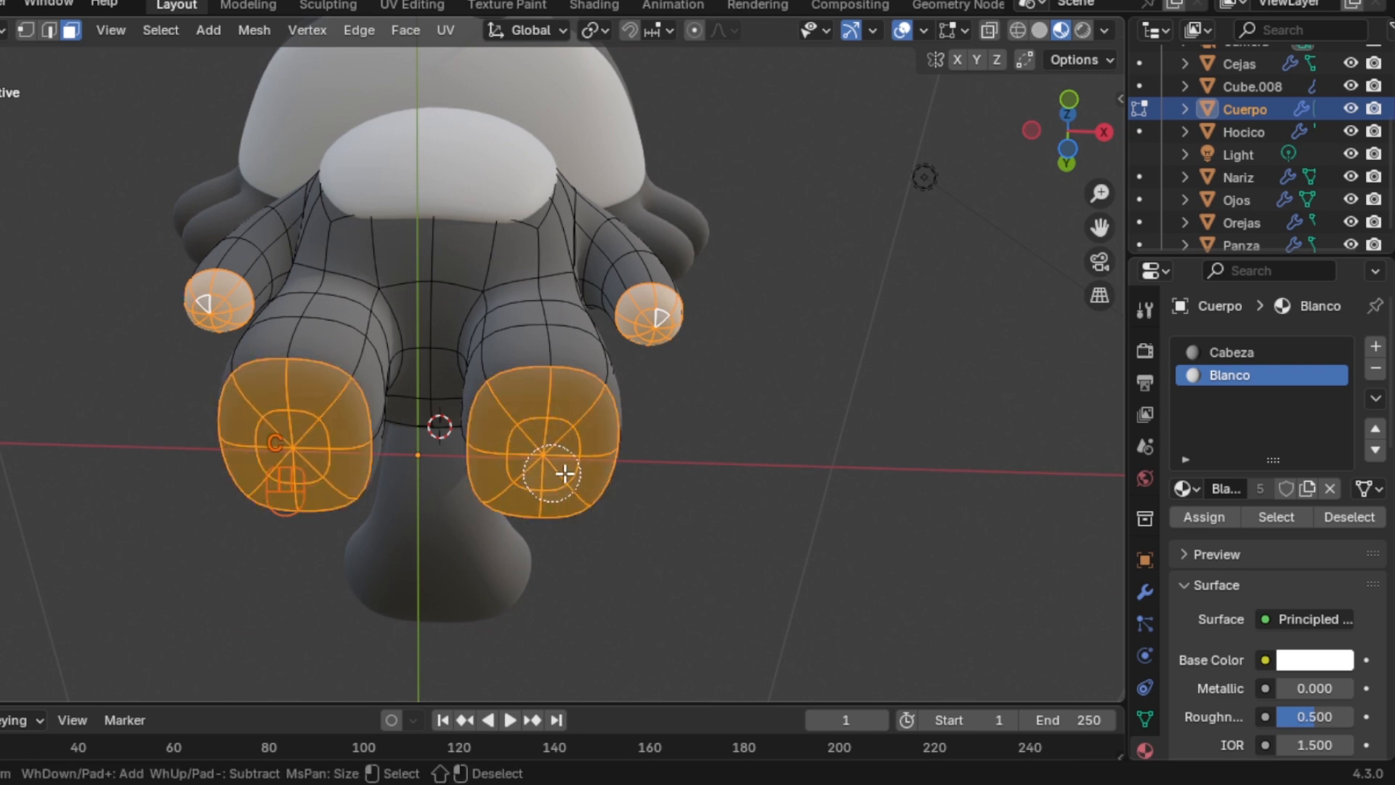
{"action": "key", "text": "Escape"}
{"action": "middle_click_drag", "start_coordinate": [592, 425], "coordinate": [769, 498]}
{"action": "key", "text": "ctrl+KP_Add"}
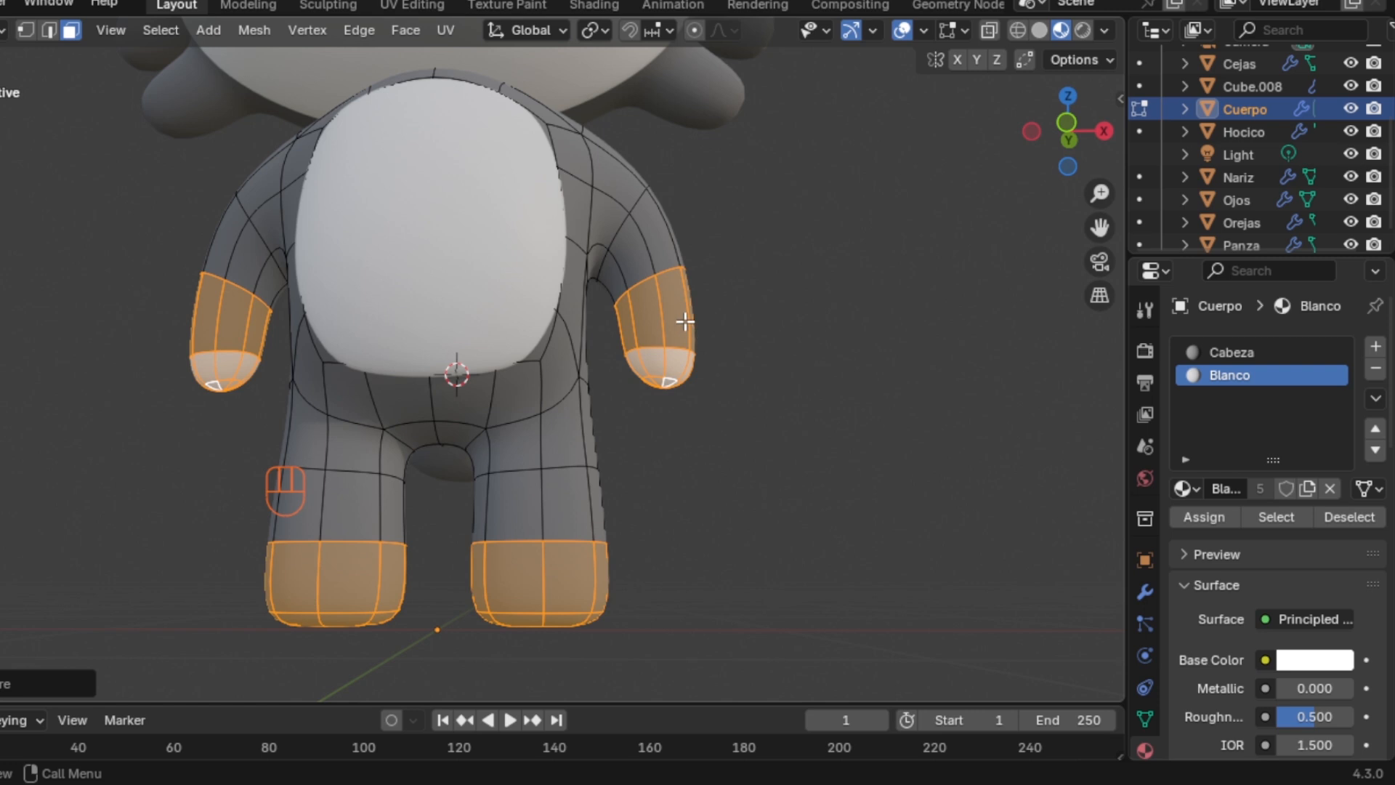
Select only the sole faces of both feet plus the face loop around the lower end of each leg
{"action": "middle_click_drag", "start_coordinate": [616, 501], "coordinate": [613, 418]}
{"action": "left_click", "coordinate": [564, 477]}
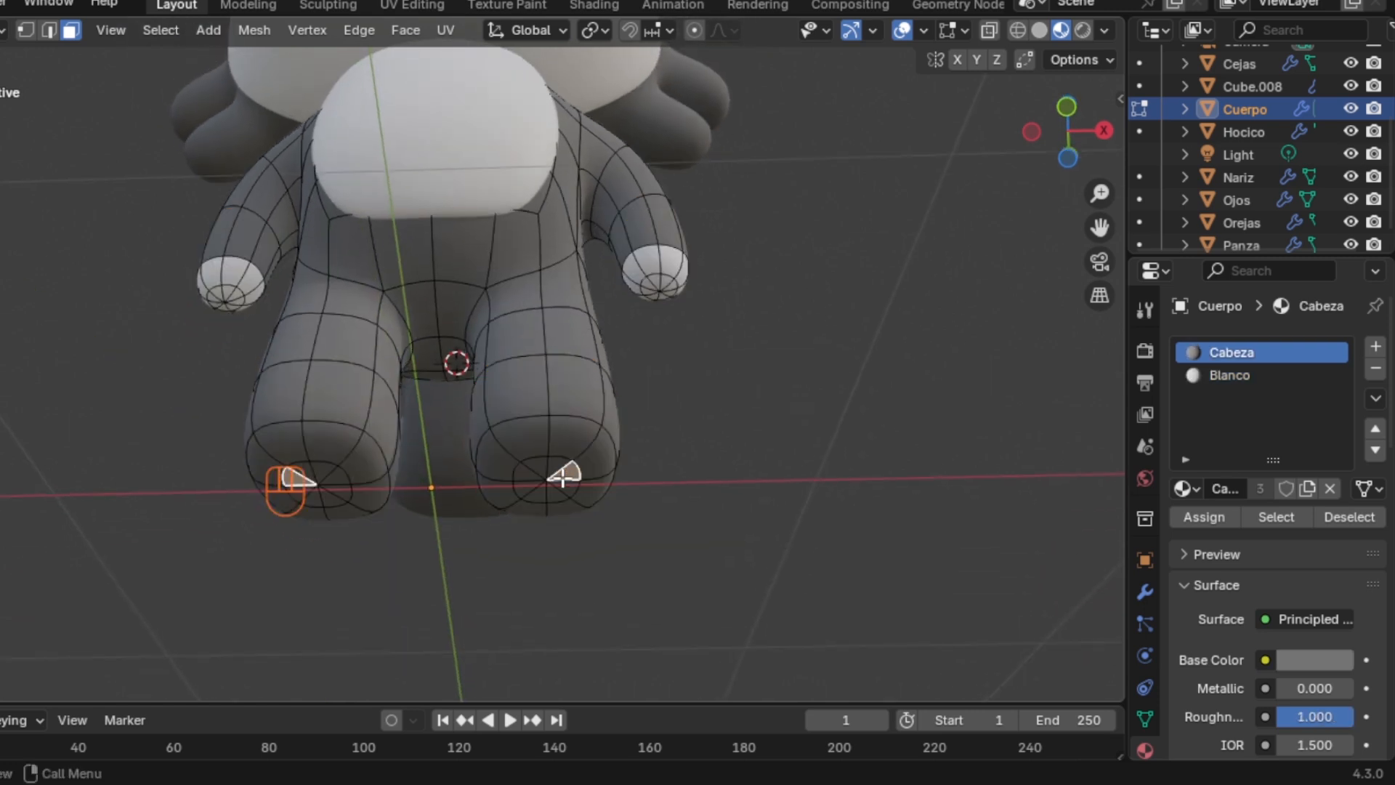
{"action": "key", "text": "c"}
{"action": "left_click_drag", "start_coordinate": [553, 480], "coordinate": [536, 472]}
{"action": "right_click", "coordinate": [579, 439]}
{"action": "mouse_move", "coordinate": [579, 439]}
{"action": "middle_mouse_down"}
{"action": "mouse_move", "coordinate": [579, 536]}
{"action": "mouse_move", "coordinate": [604, 538]}
{"action": "mouse_move", "coordinate": [623, 417]}
{"action": "mouse_move", "coordinate": [593, 473]}
{"action": "middle_mouse_up"}
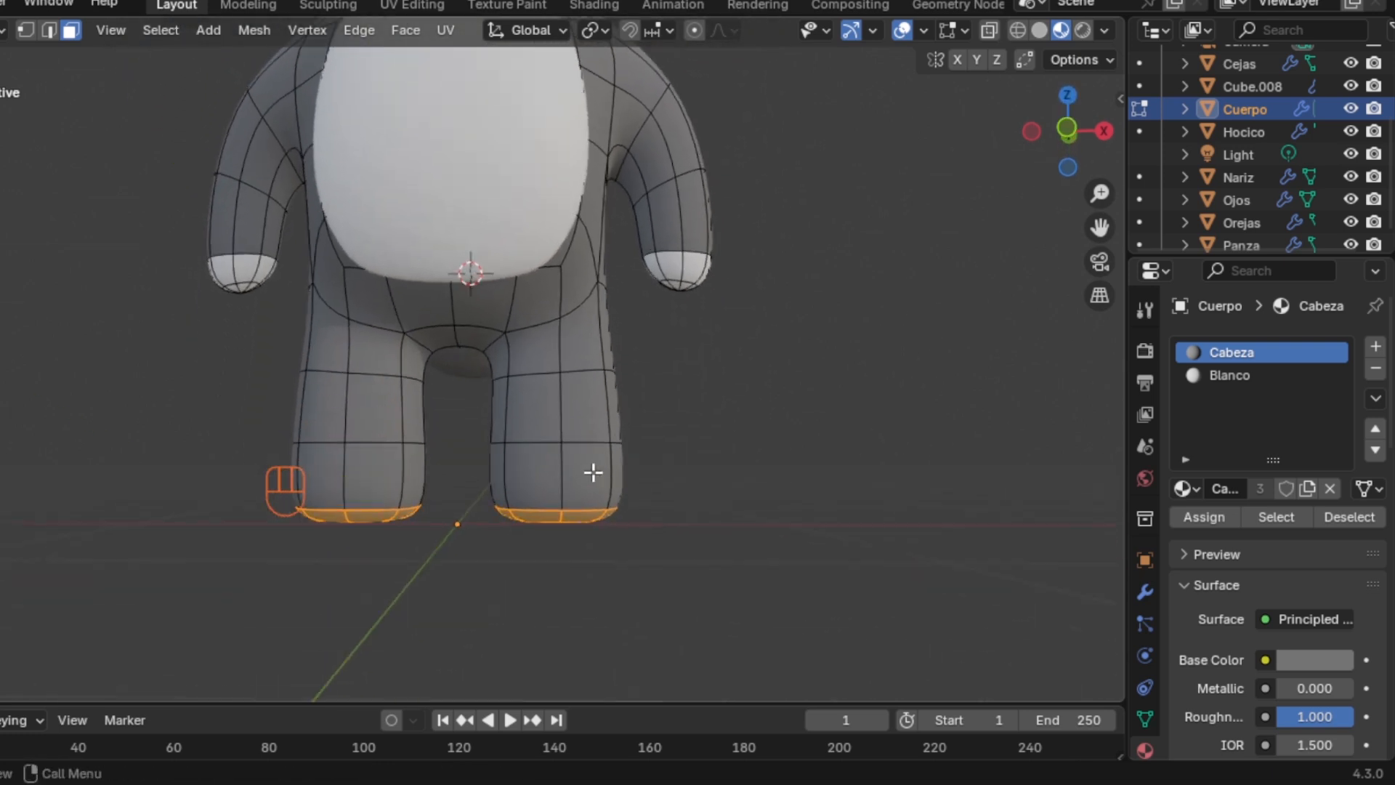
{"action": "left_click", "coordinate": [611, 476], "text": "alt+shift"}
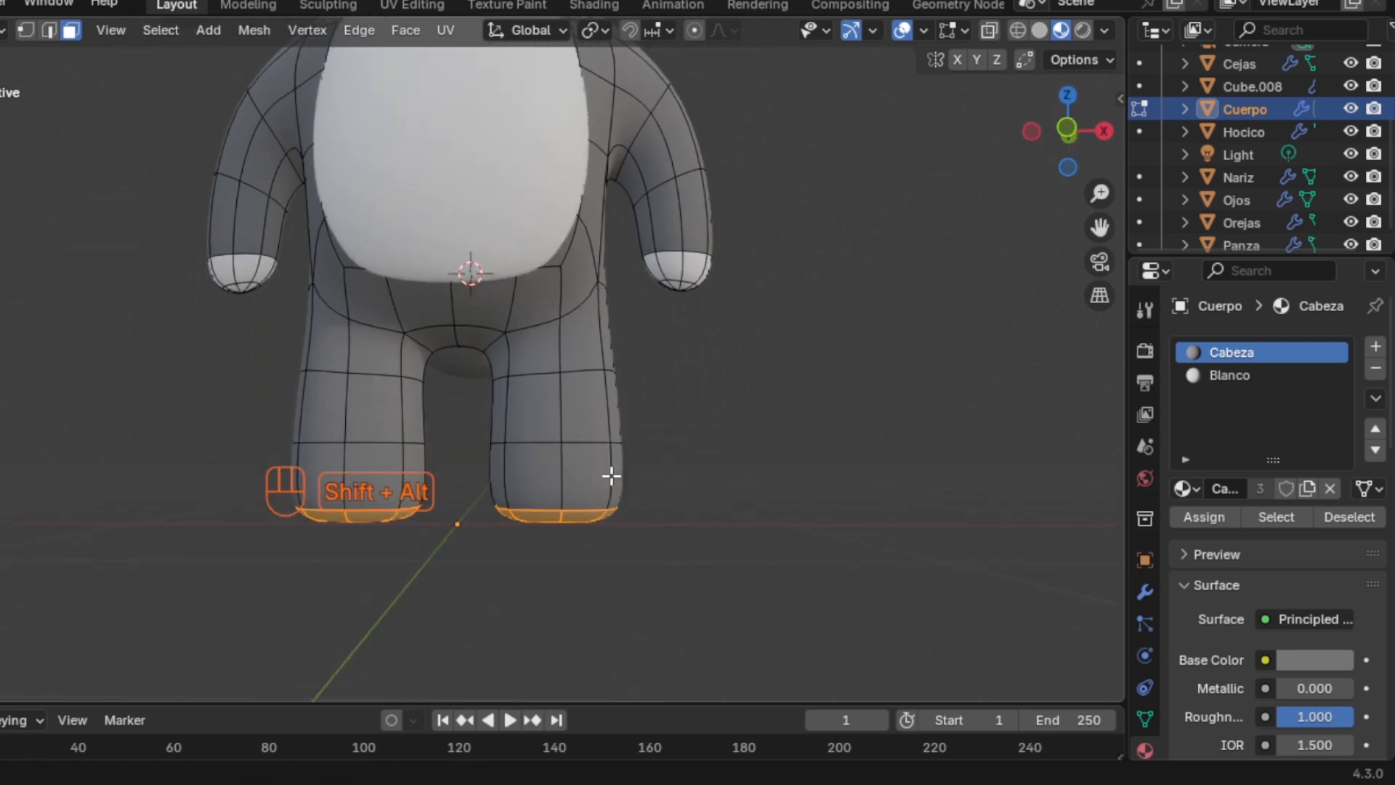
{"action": "left_click", "coordinate": [611, 476], "text": "alt+shift"}
Assign the Blanco material to the selected feet faces and leave Edit Mode
{"action": "left_click", "coordinate": [1224, 375]}
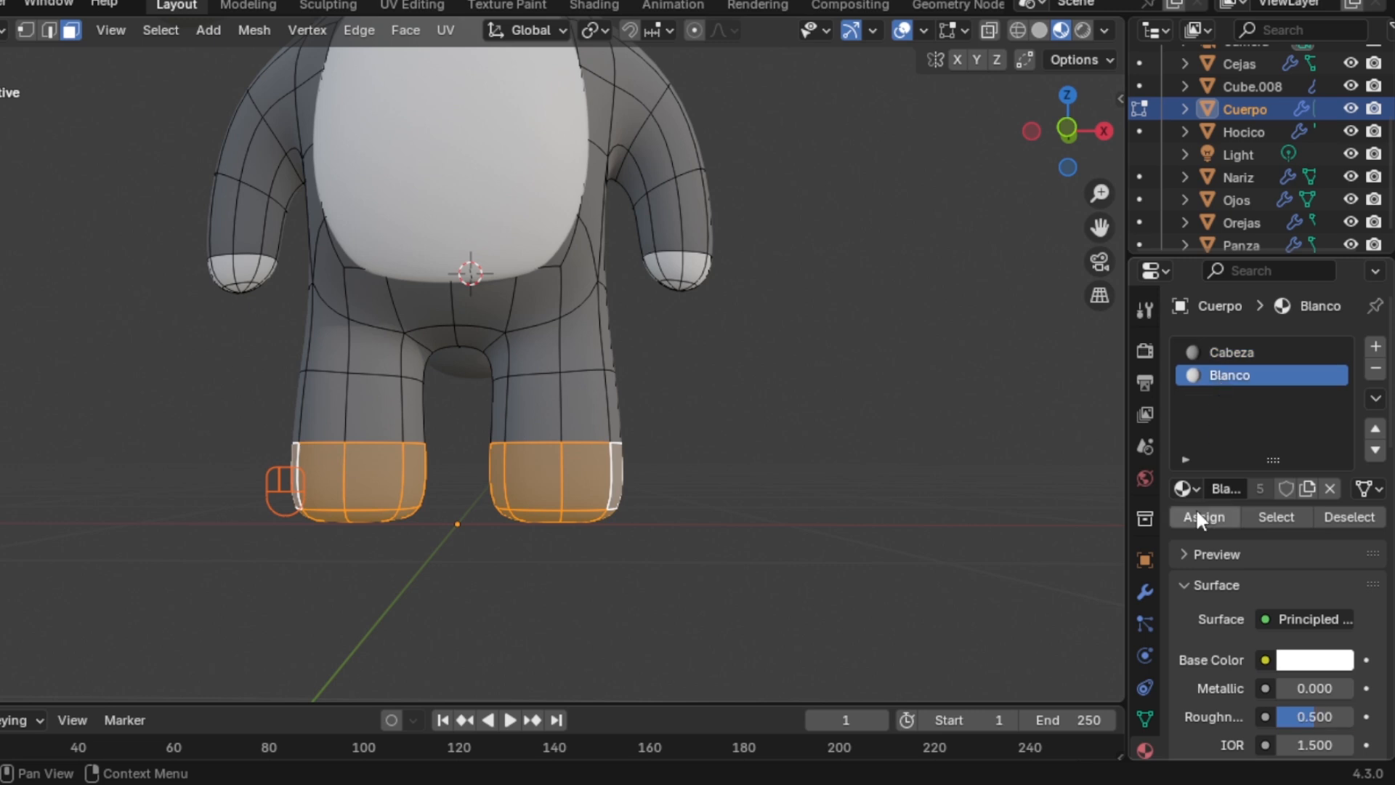
{"action": "left_click", "coordinate": [1197, 515]}
{"action": "key", "text": "Tab"}
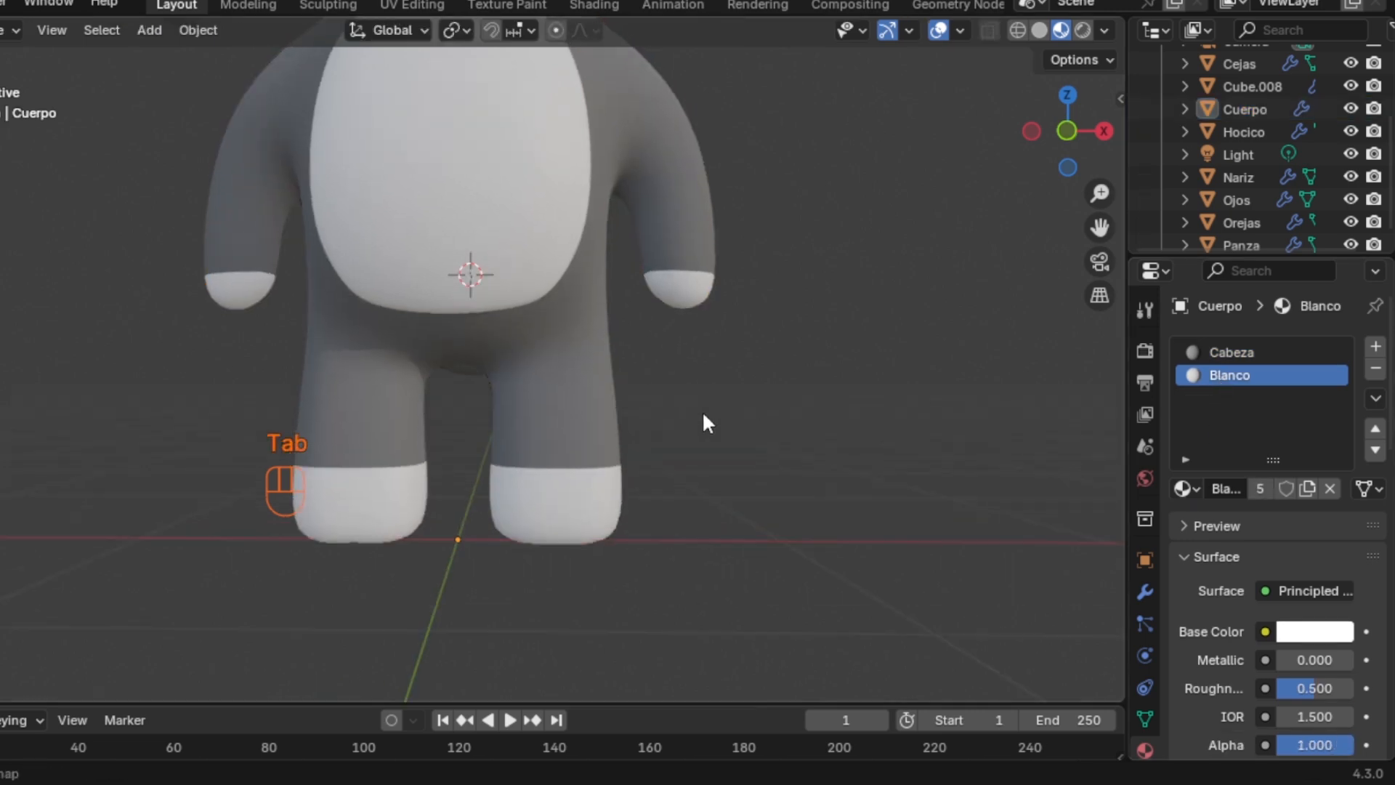
Enter Edit Mode on the tail and select two separate face loops, one near the base and one midway along, as stripes
{"action": "scroll", "coordinate": [702, 413], "scroll_direction": "down", "scroll_amount": 2}
{"action": "middle_click_drag", "start_coordinate": [651, 379], "coordinate": [655, 523], "text": "shift"}
{"action": "middle_click_drag", "start_coordinate": [679, 415], "coordinate": [548, 473]}
{"action": "scroll", "coordinate": [702, 490], "scroll_direction": "down", "scroll_amount": 2}
{"action": "left_click", "coordinate": [579, 467]}
{"action": "key", "text": "Tab"}
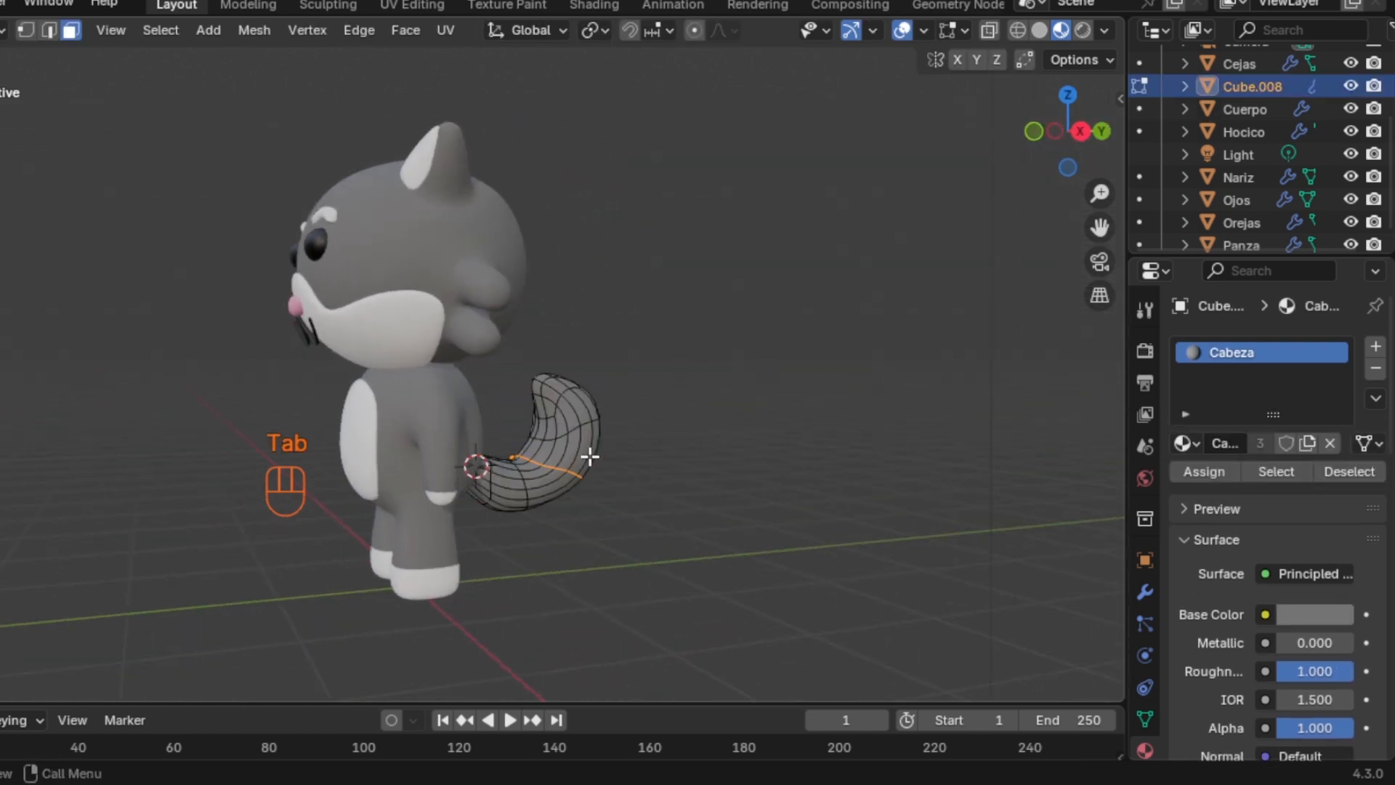
{"action": "scroll", "coordinate": [567, 458], "scroll_direction": "up", "scroll_amount": 3}
{"action": "middle_click_drag", "start_coordinate": [566, 458], "coordinate": [539, 374], "text": "shift"}
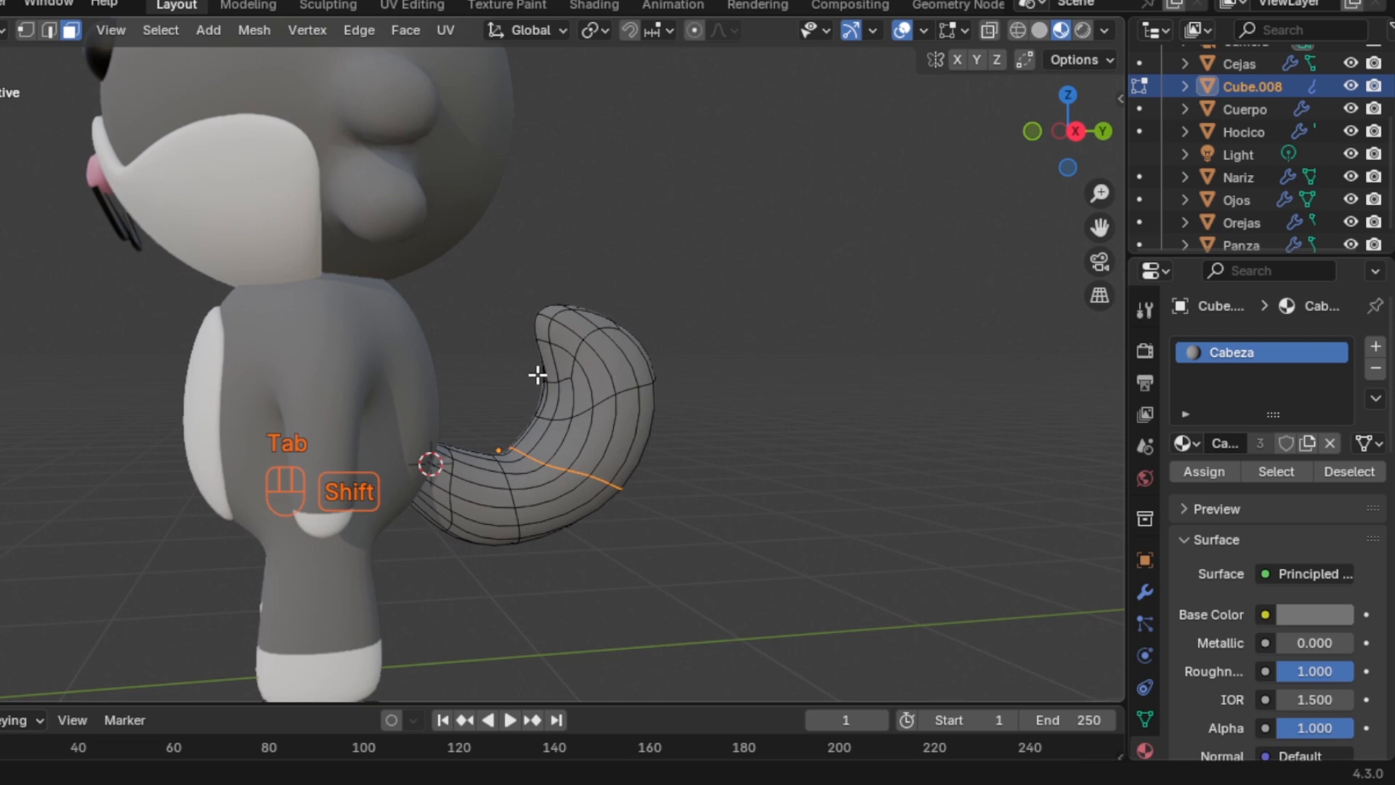
{"action": "left_click", "coordinate": [483, 475], "text": "alt"}
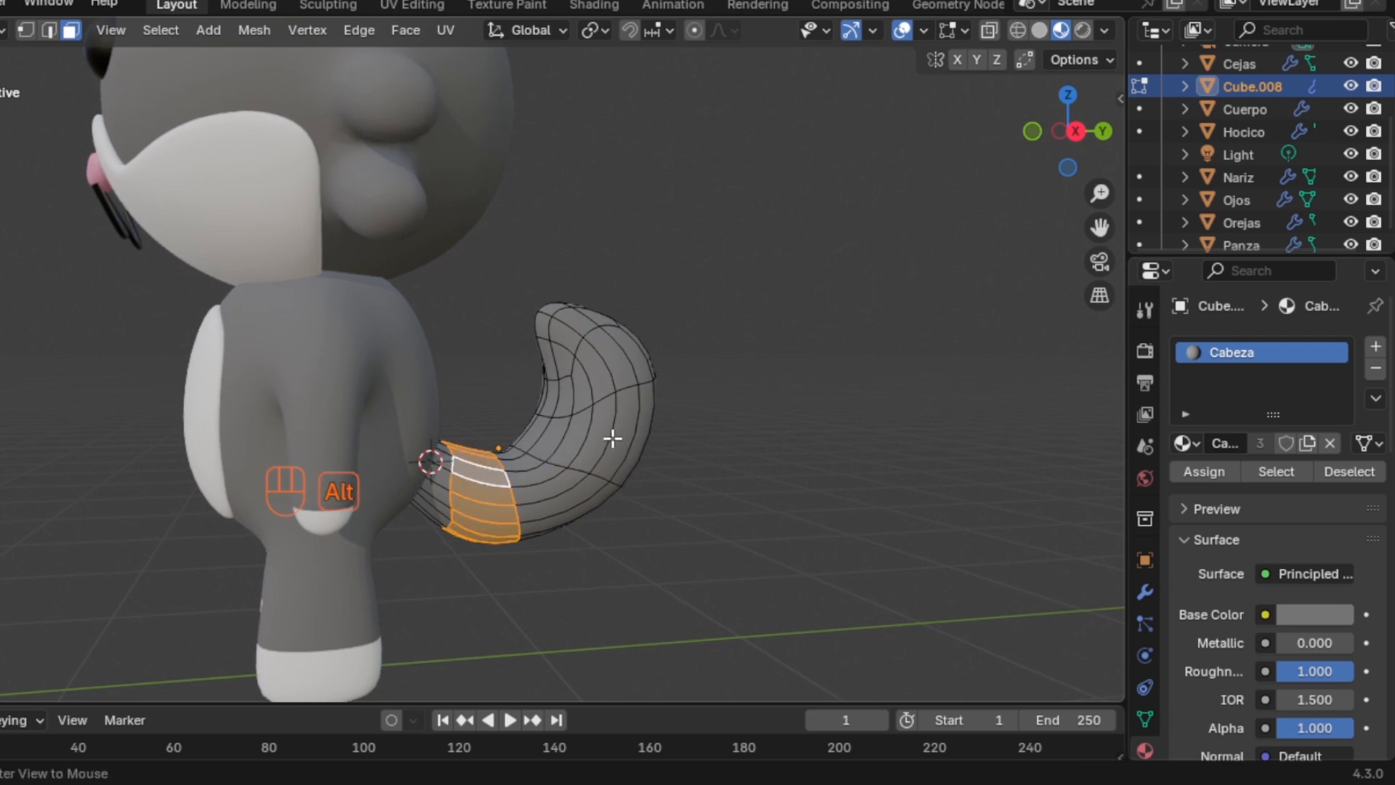
{"action": "left_click", "coordinate": [613, 438], "text": "alt"}
{"action": "left_click", "coordinate": [482, 500], "text": "alt+shift"}
{"action": "left_click", "coordinate": [482, 500], "text": "alt+shift"}
{"action": "left_click", "coordinate": [482, 500], "text": "alt+shift"}
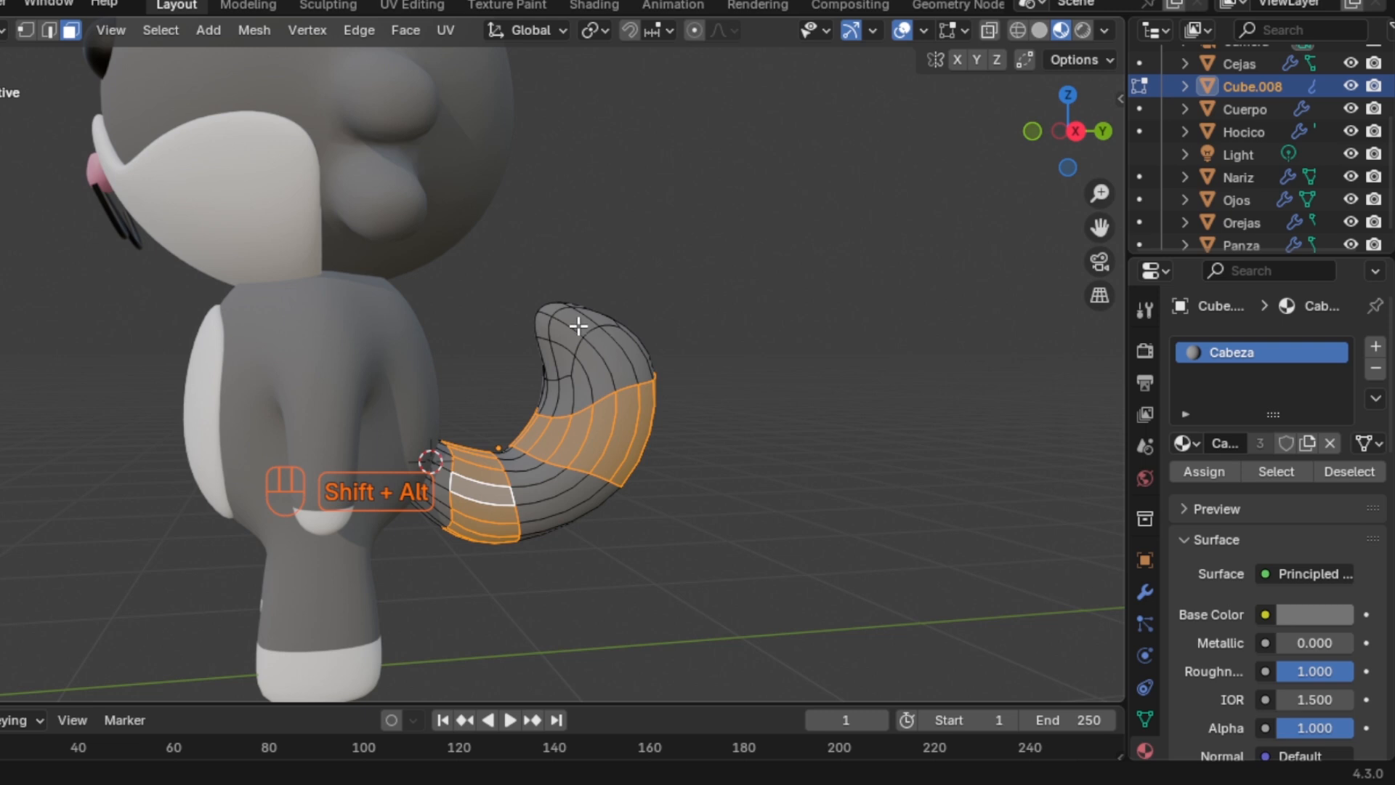
Add a second slot with the Blanco material to the tail, assign it to the selected stripes, and exit Edit Mode
{"action": "left_click", "coordinate": [1375, 349]}
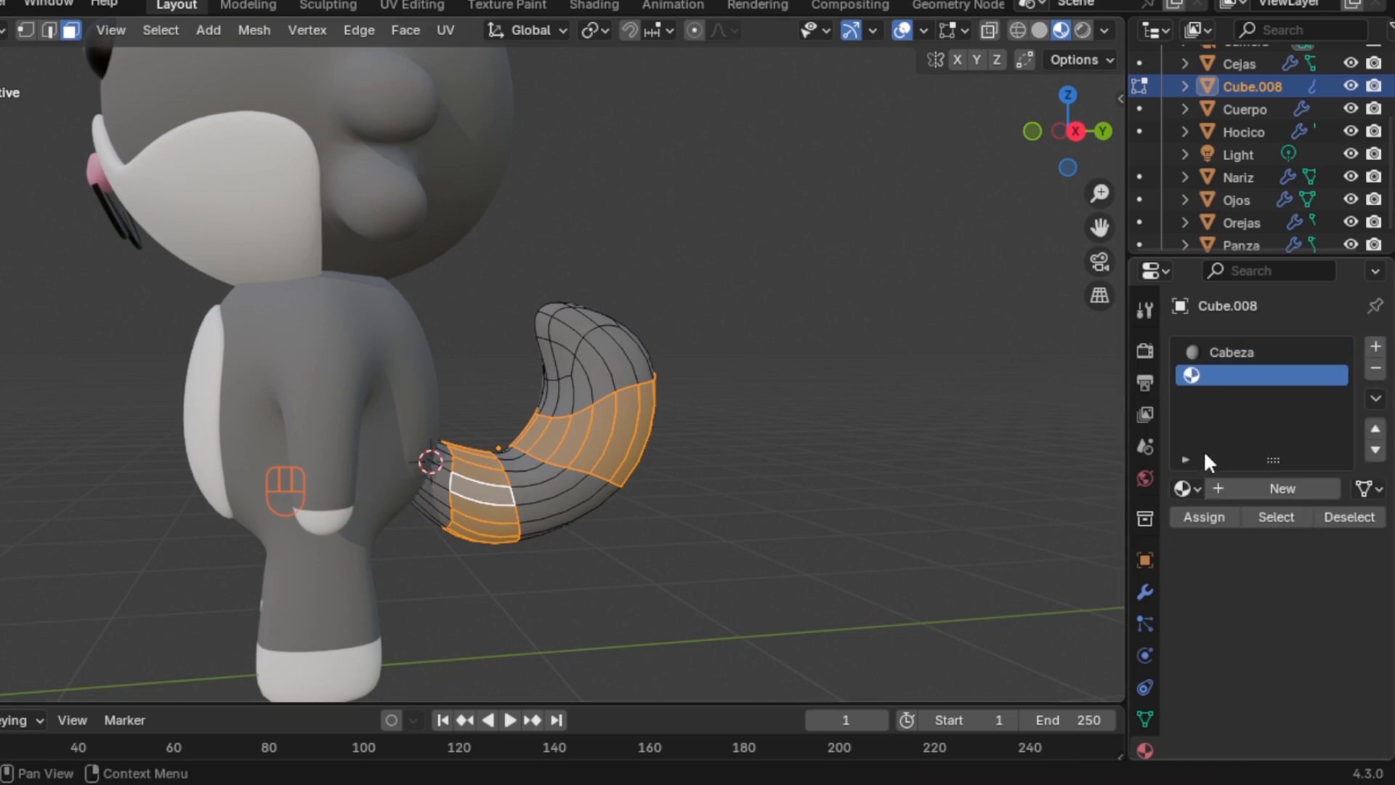
{"action": "left_click", "coordinate": [1196, 488]}
{"action": "left_click", "coordinate": [913, 520]}
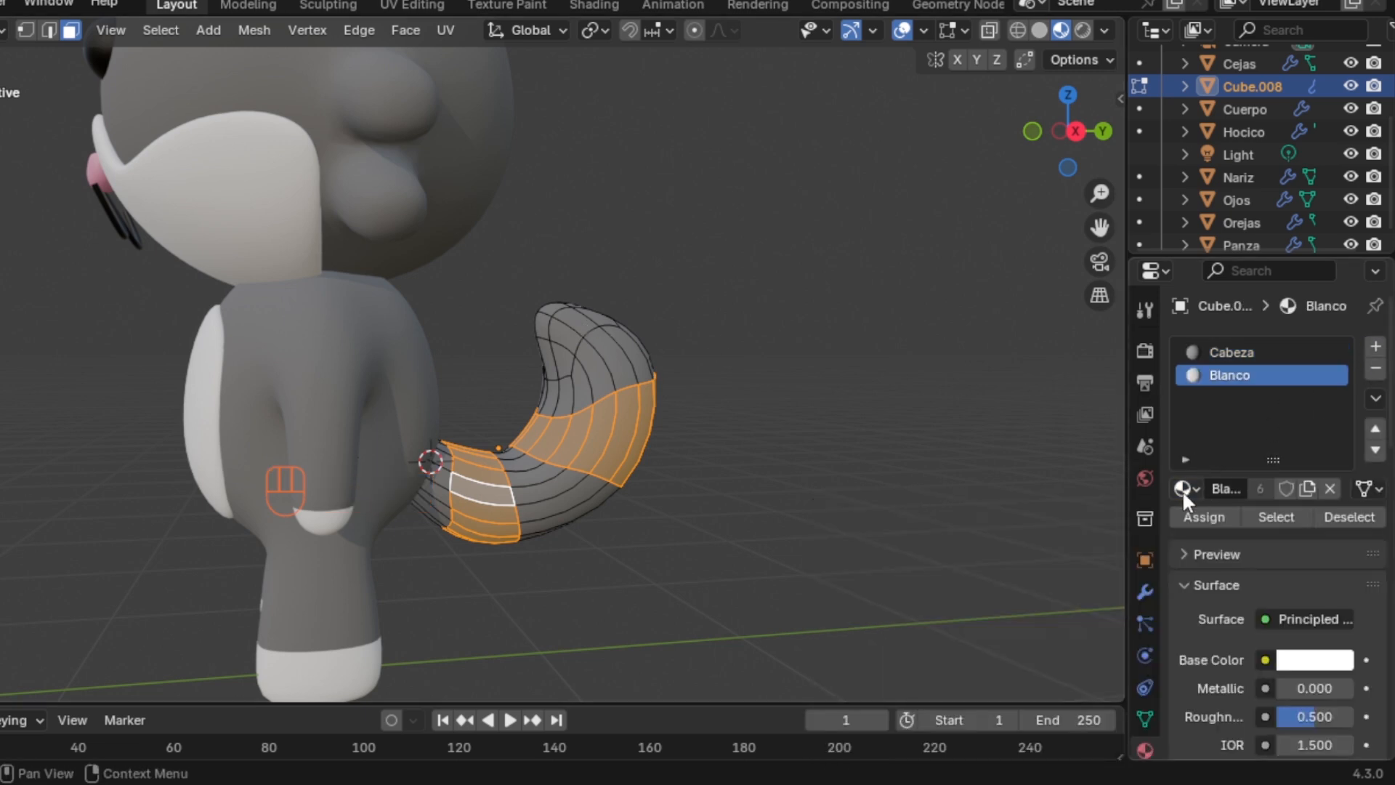
{"action": "left_click", "coordinate": [1205, 517]}
{"action": "key", "text": "Tab"}
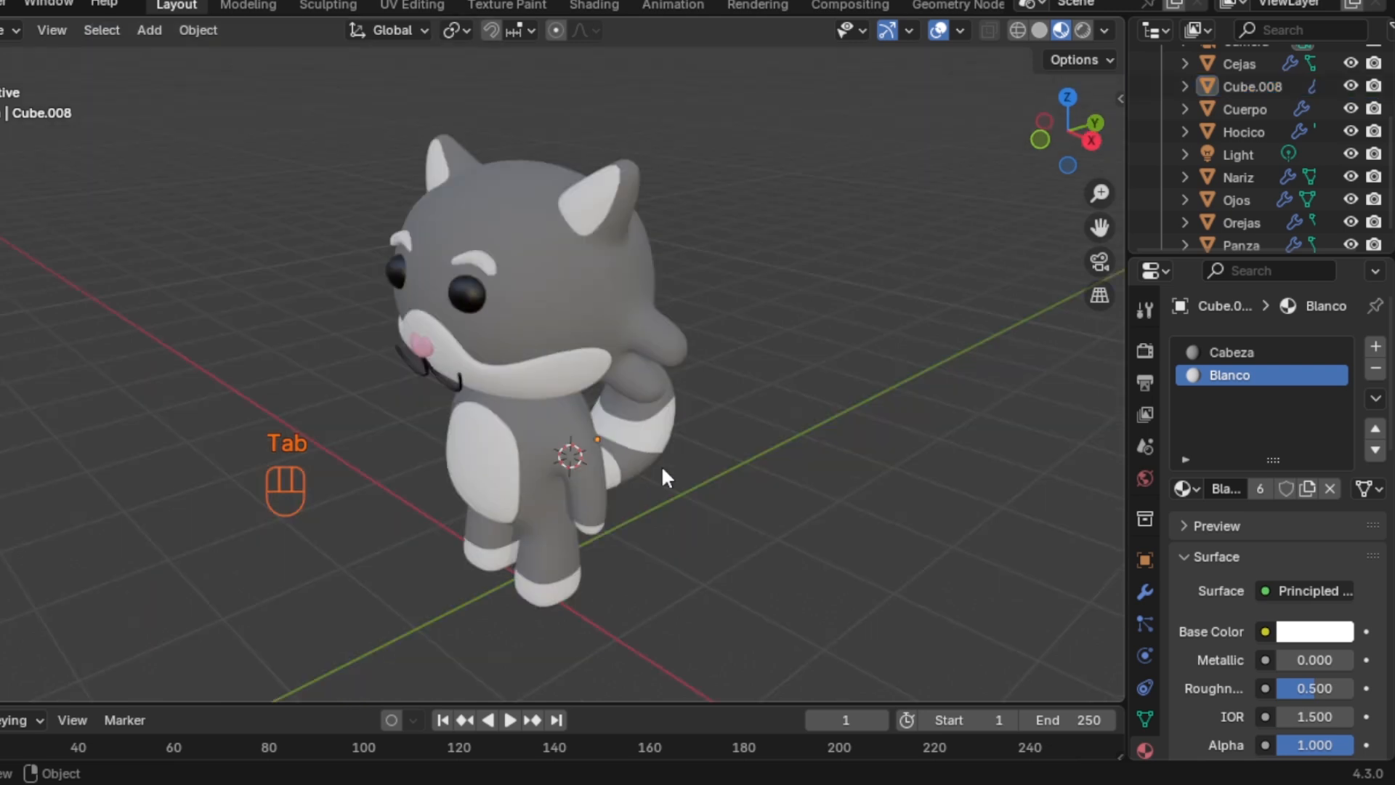
In Edit Mode on the body, add a centered loop cut around the forearms just above the white hand tips
{"action": "middle_click_drag", "start_coordinate": [661, 465], "coordinate": [631, 399]}
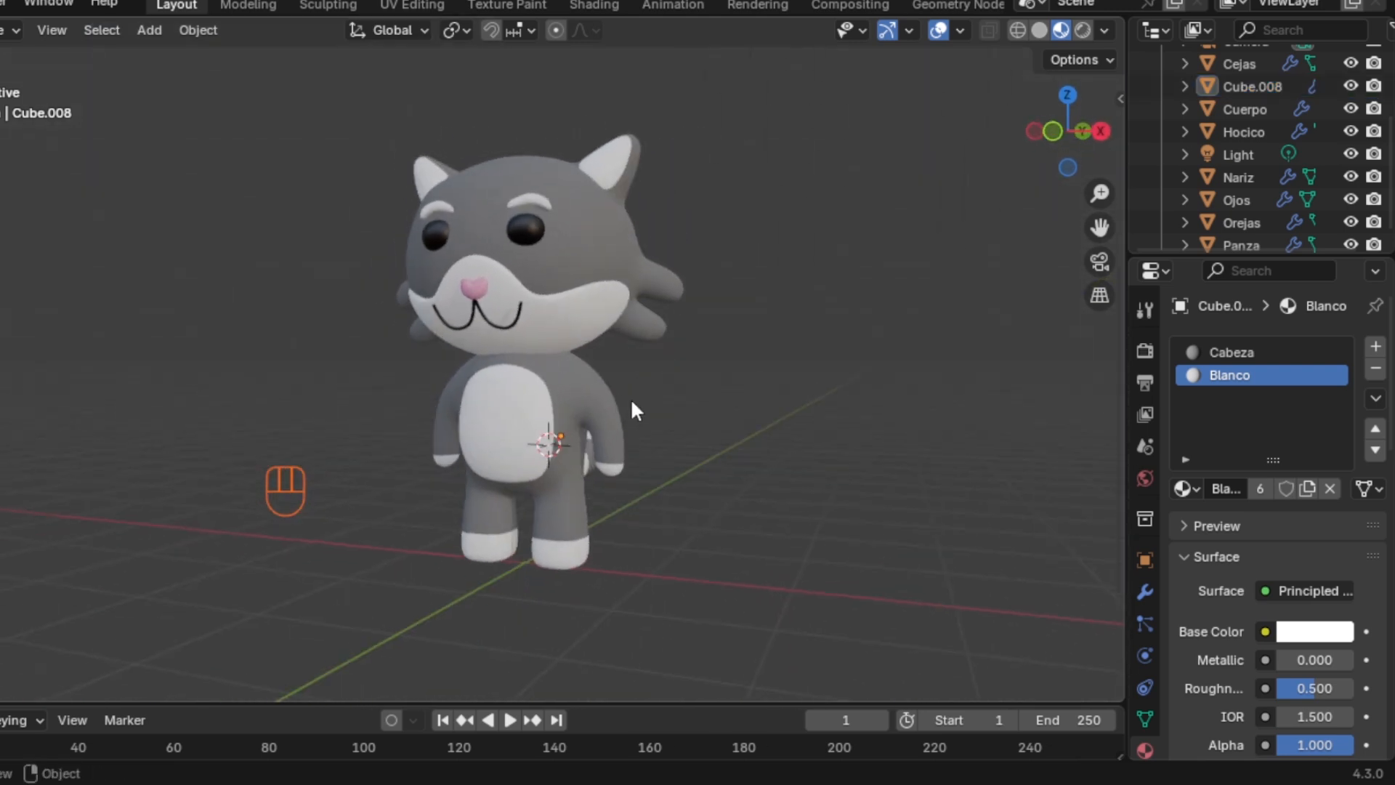
{"action": "middle_click_drag", "start_coordinate": [778, 411], "coordinate": [305, 427]}
{"action": "mouse_move", "coordinate": [550, 451]}
{"action": "middle_mouse_down", "text": "shift"}
{"action": "mouse_move", "coordinate": [518, 448]}
{"action": "mouse_move", "coordinate": [533, 449]}
{"action": "middle_mouse_up", "text": "shift"}
{"action": "left_click", "coordinate": [577, 446]}
{"action": "key", "text": "Tab"}
{"action": "scroll", "coordinate": [592, 461], "scroll_direction": "up", "scroll_amount": 2}
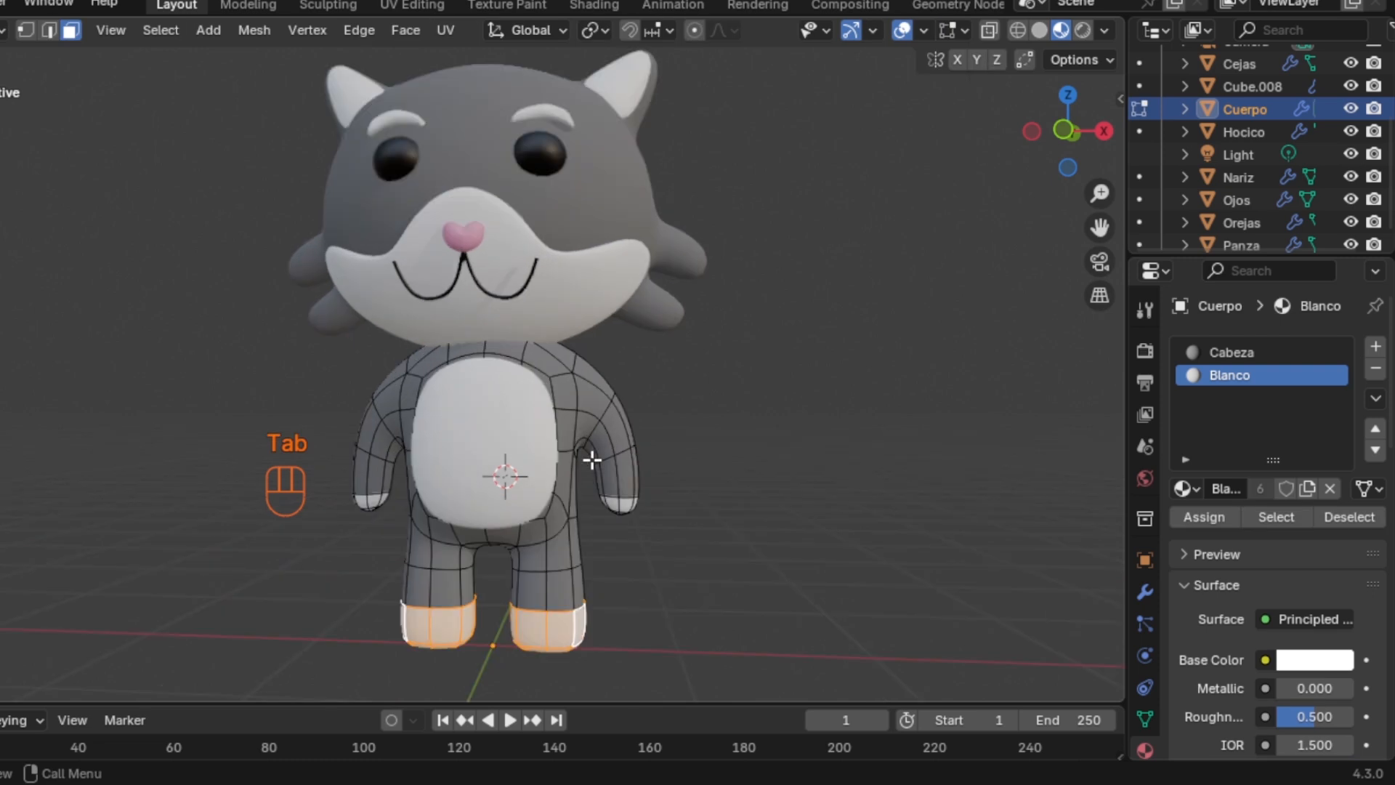
{"action": "key", "text": "ctrl+r"}
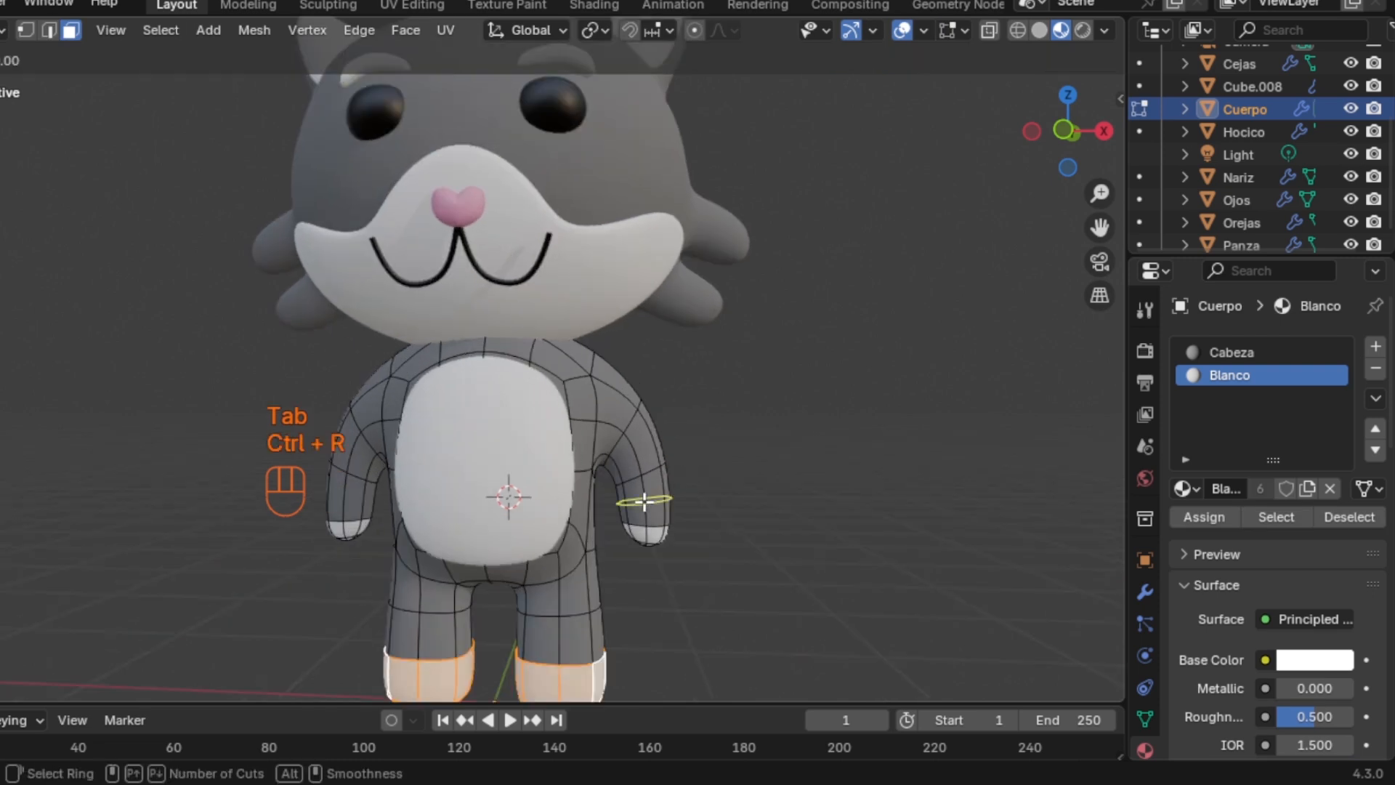
{"action": "left_click", "coordinate": [644, 502]}
{"action": "right_click", "coordinate": [644, 501]}
{"action": "middle_click_drag", "start_coordinate": [644, 501], "coordinate": [626, 427], "text": "shift"}
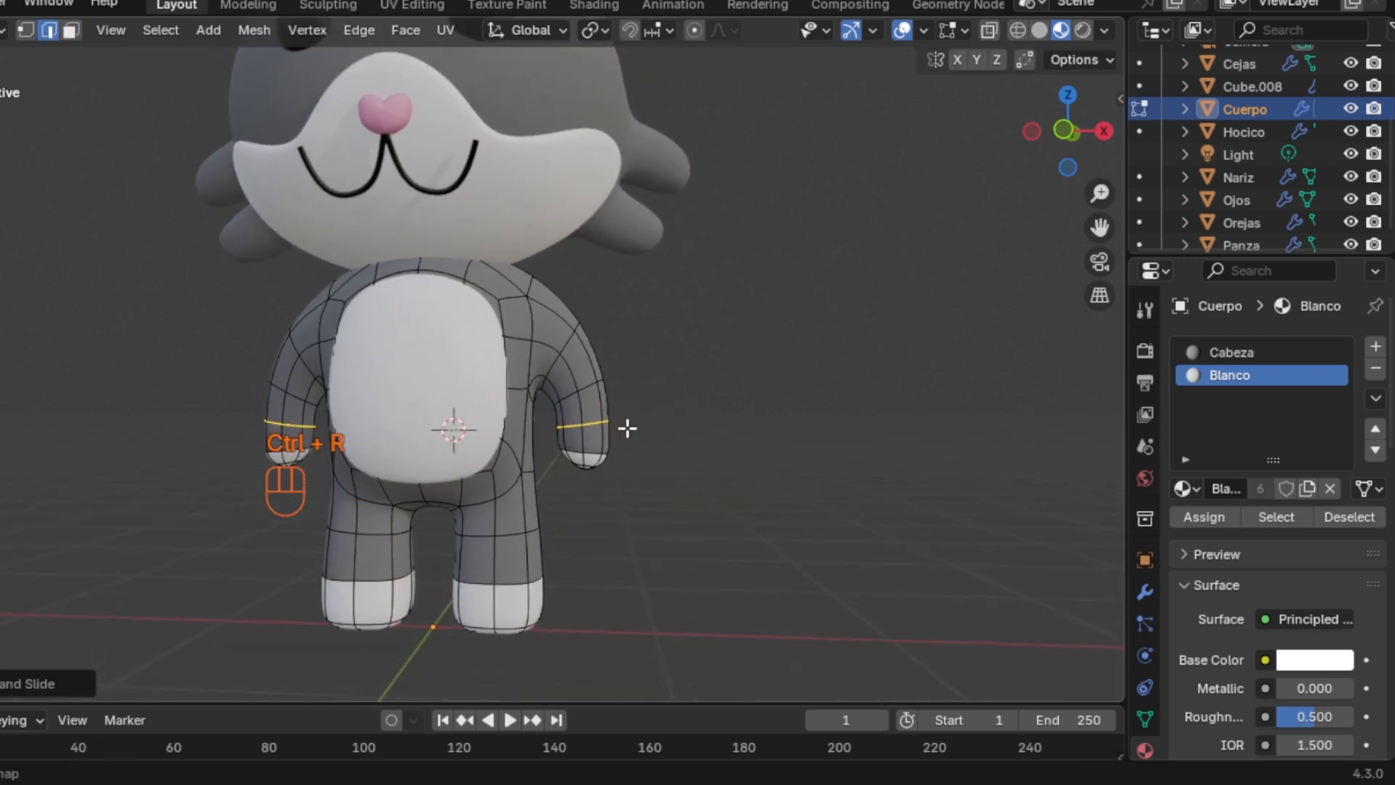
Switch to face selection and select the face loop between the new cut and the white hand tips
{"action": "scroll", "coordinate": [626, 426], "scroll_direction": "up", "scroll_amount": 2}
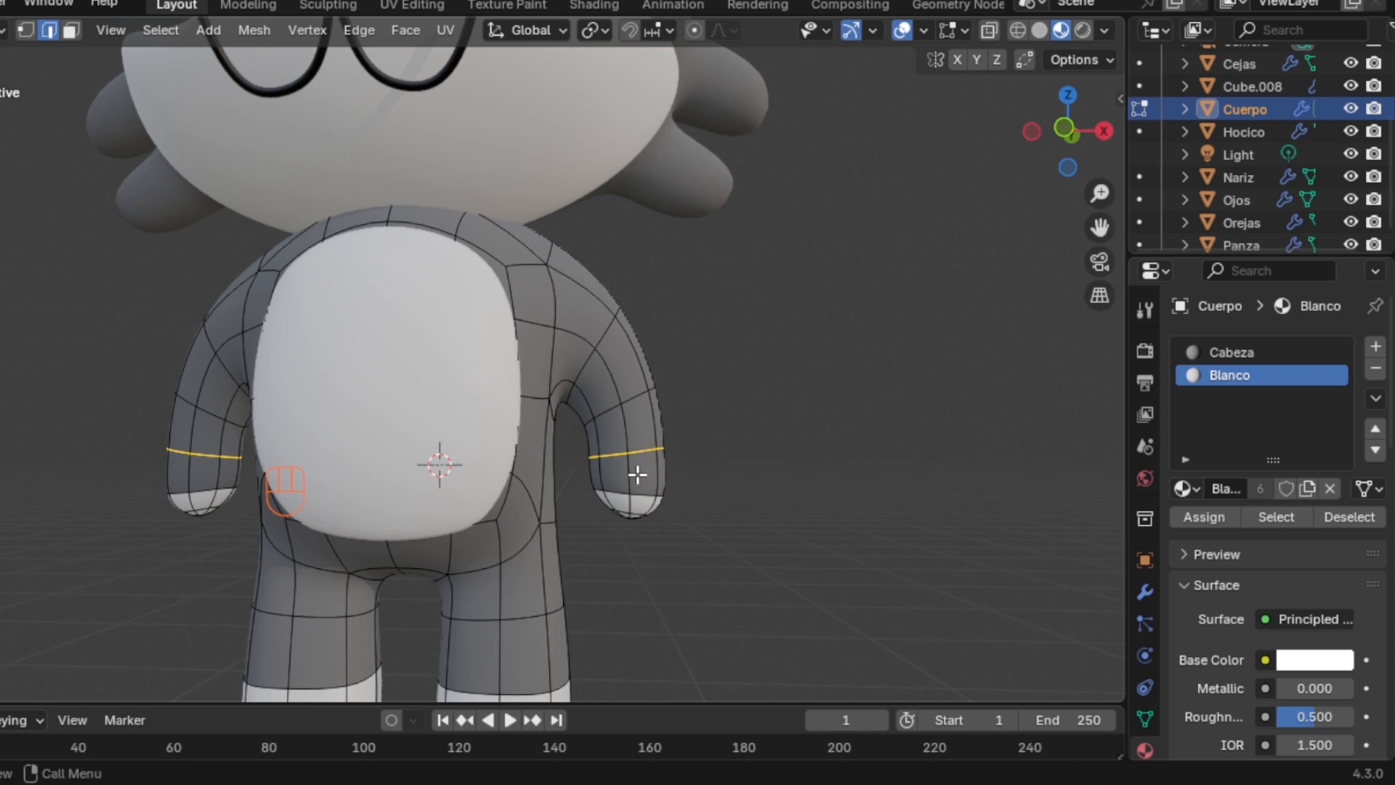
{"action": "key", "text": "3"}
{"action": "left_click", "coordinate": [638, 474], "text": "shift"}
{"action": "left_click", "coordinate": [637, 475], "text": "shift"}
{"action": "left_click", "coordinate": [637, 474], "text": "alt+shift"}
{"action": "left_click", "coordinate": [638, 474], "text": "alt+shift"}
{"action": "left_click", "coordinate": [637, 474], "text": "alt"}
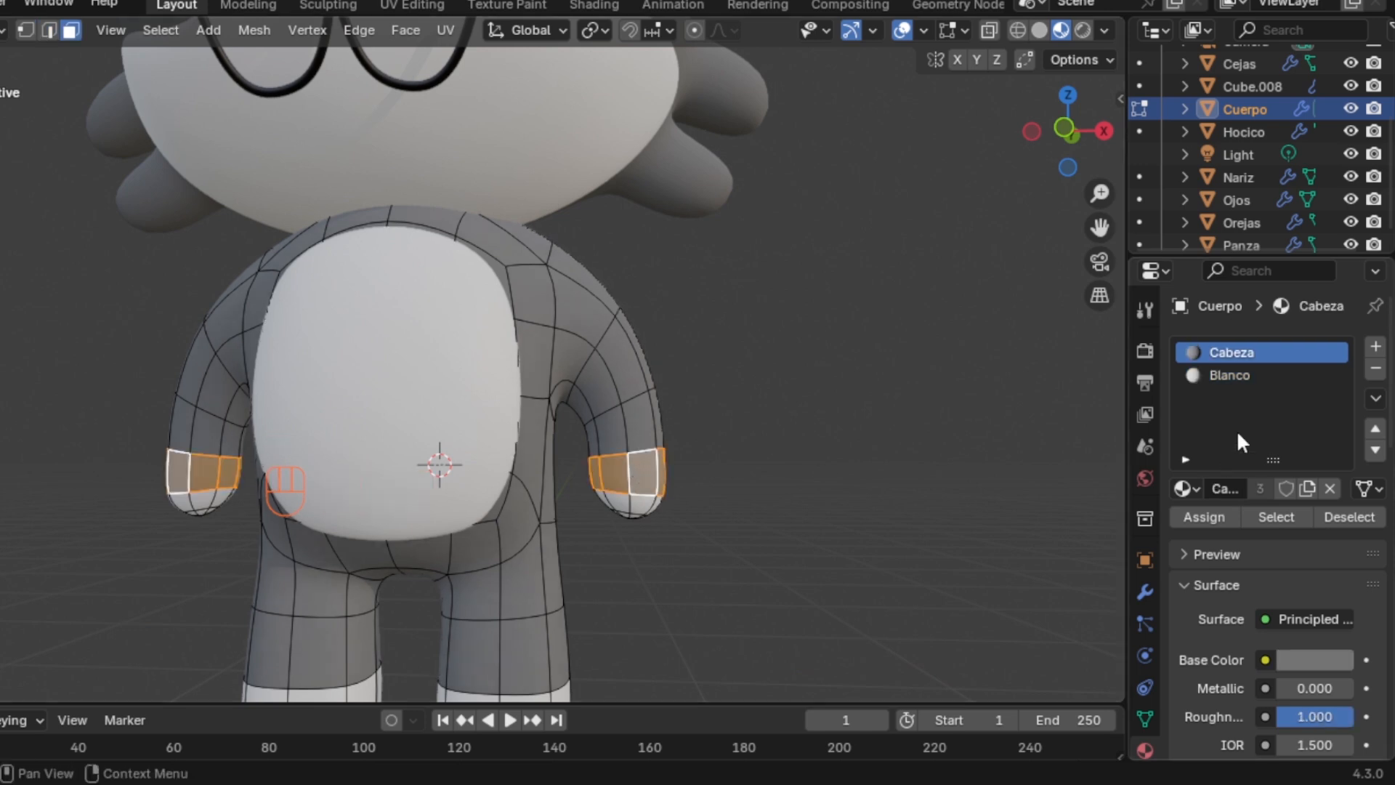
Assign the Blanco material to the selected hand faces, leave Edit Mode and deselect the body
{"action": "left_click", "coordinate": [1233, 376]}
{"action": "left_click", "coordinate": [1191, 516]}
{"action": "key", "text": "Tab"}
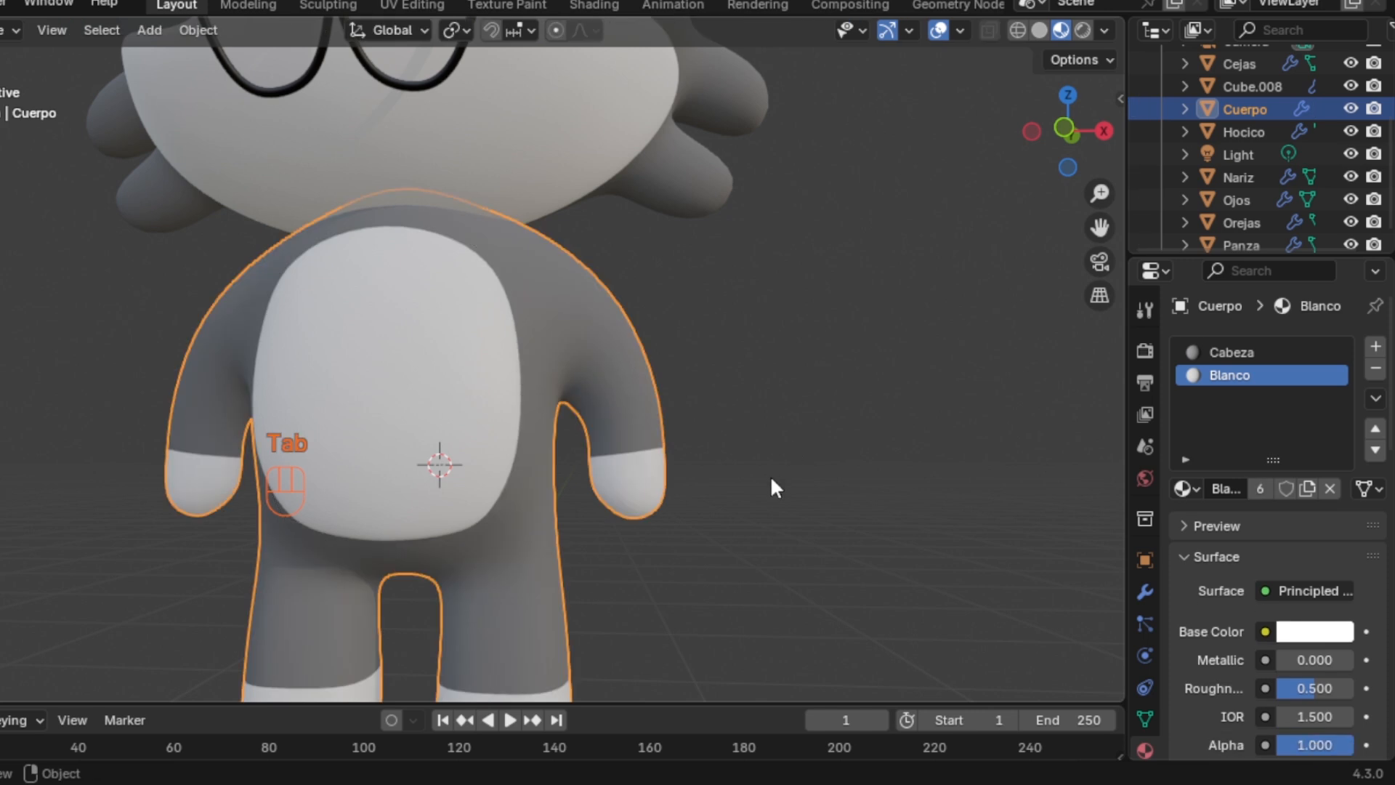
{"action": "left_click", "coordinate": [770, 477]}
From the front view, select all parts of the cat and place a duplicate beside it along positive X
{"action": "scroll", "coordinate": [769, 477], "scroll_direction": "down", "scroll_amount": 2}
{"action": "scroll", "coordinate": [703, 440], "scroll_direction": "down", "scroll_amount": 1}
{"action": "middle_click_drag", "start_coordinate": [636, 408], "coordinate": [713, 477], "text": "shift"}
{"action": "scroll", "coordinate": [701, 471], "scroll_direction": "down", "scroll_amount": 1}
{"action": "key", "text": "KP_1"}
{"action": "scroll", "coordinate": [713, 477], "scroll_direction": "down", "scroll_amount": 2}
{"action": "left_click_drag", "start_coordinate": [367, 162], "coordinate": [685, 595]}
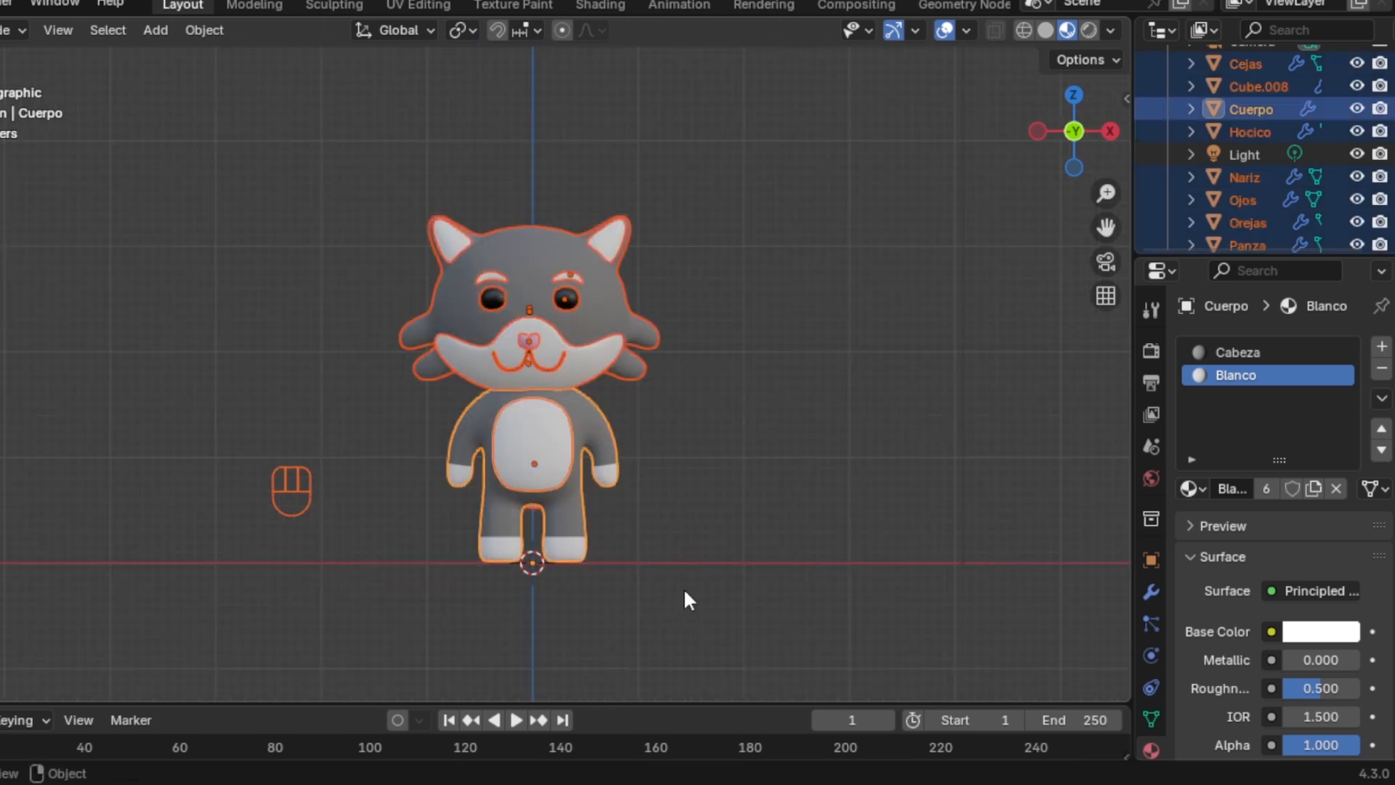
{"action": "key", "text": "shift+d"}
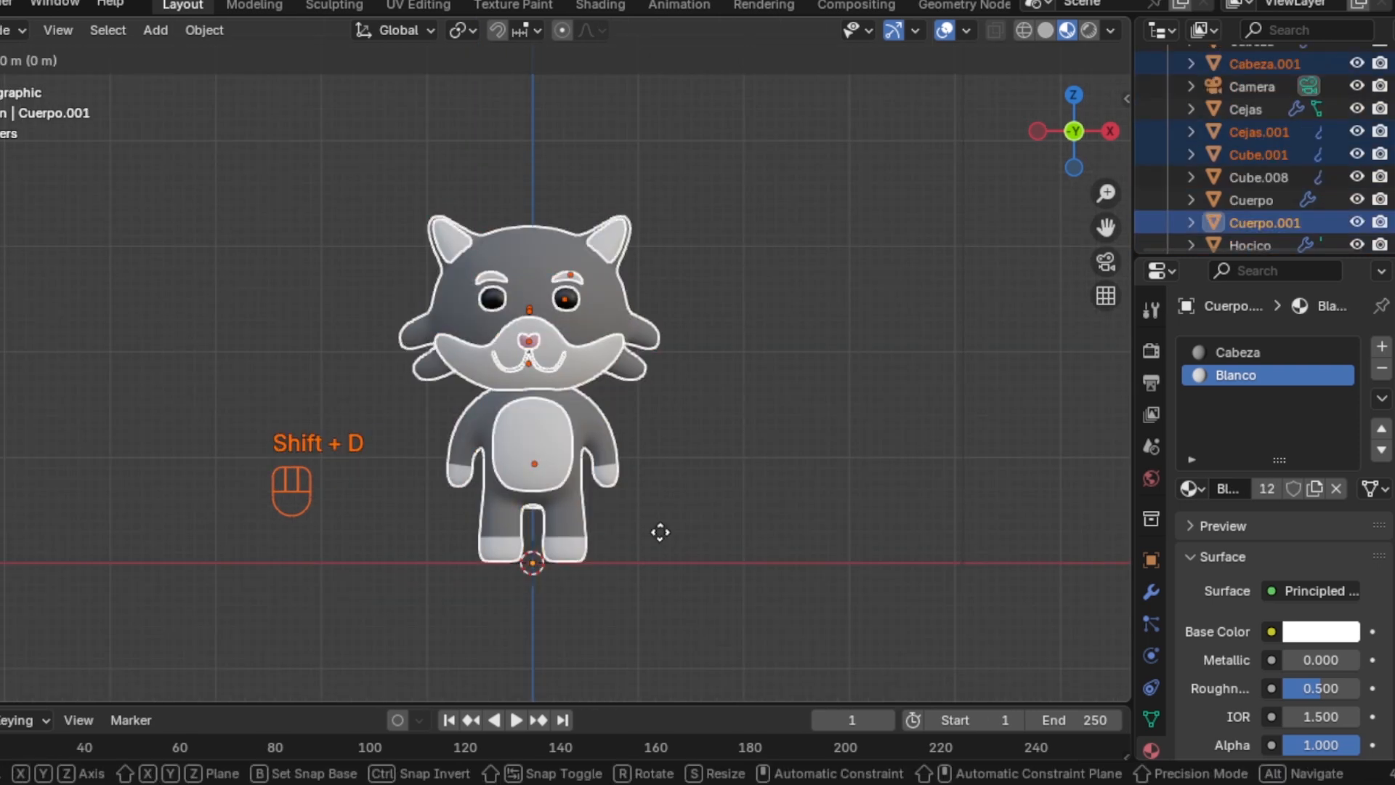
{"action": "key", "text": "x"}
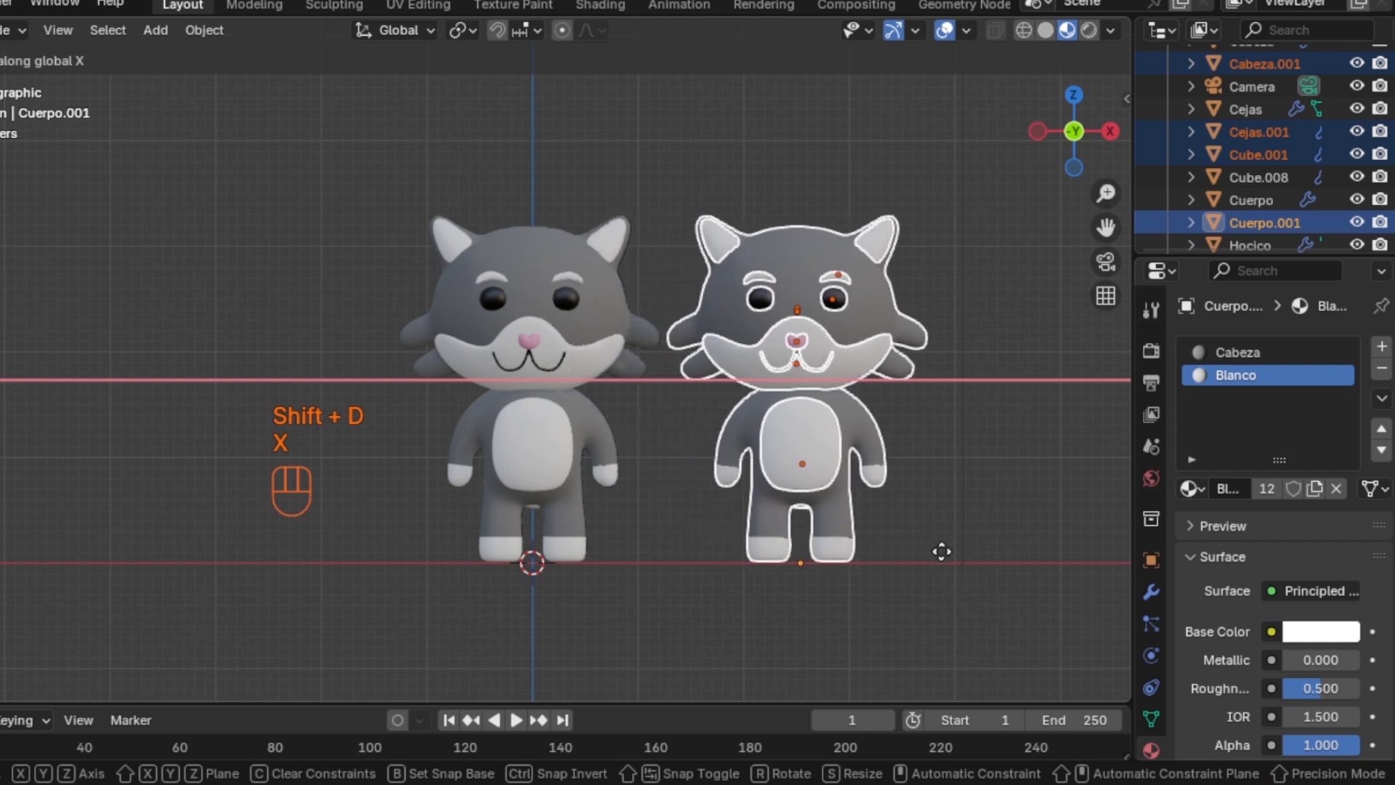
{"action": "left_click", "coordinate": [961, 554]}
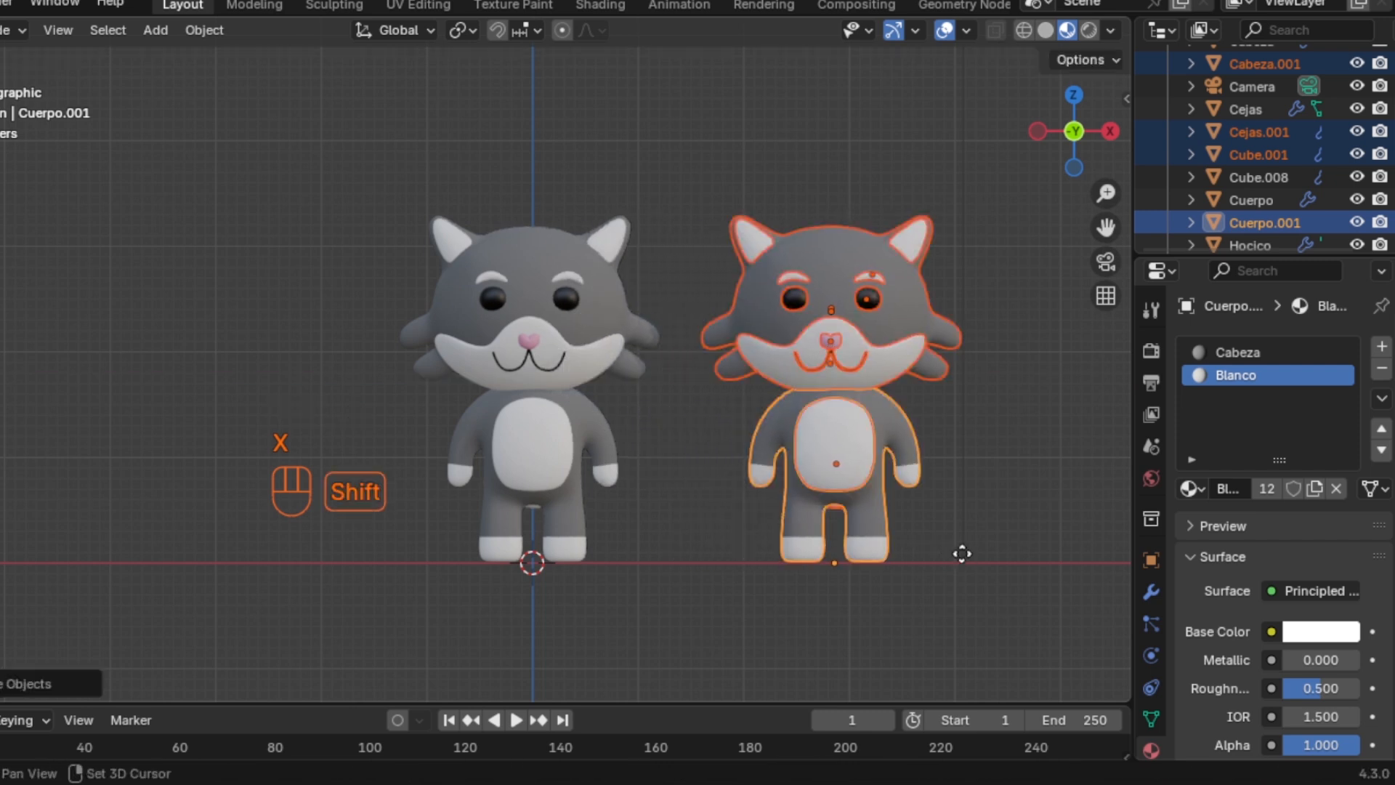
Duplicate the copied cat along X to the opposite side of the original, then deselect everything
{"action": "key", "text": "shift+d"}
{"action": "key", "text": "x"}
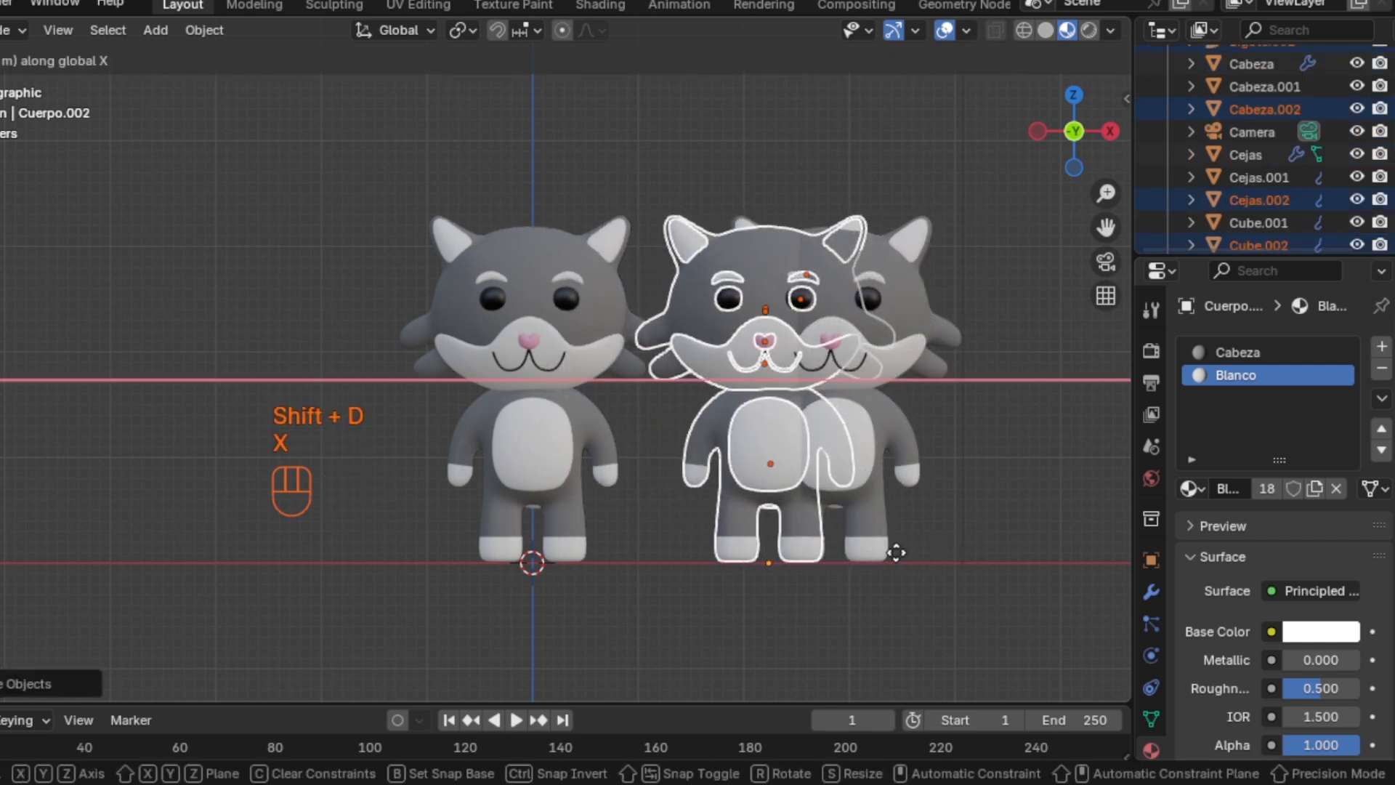
{"action": "left_click", "coordinate": [342, 542]}
{"action": "scroll", "coordinate": [634, 490], "scroll_direction": "down", "scroll_amount": 2}
{"action": "middle_click_drag", "start_coordinate": [634, 491], "coordinate": [613, 508], "text": "shift"}
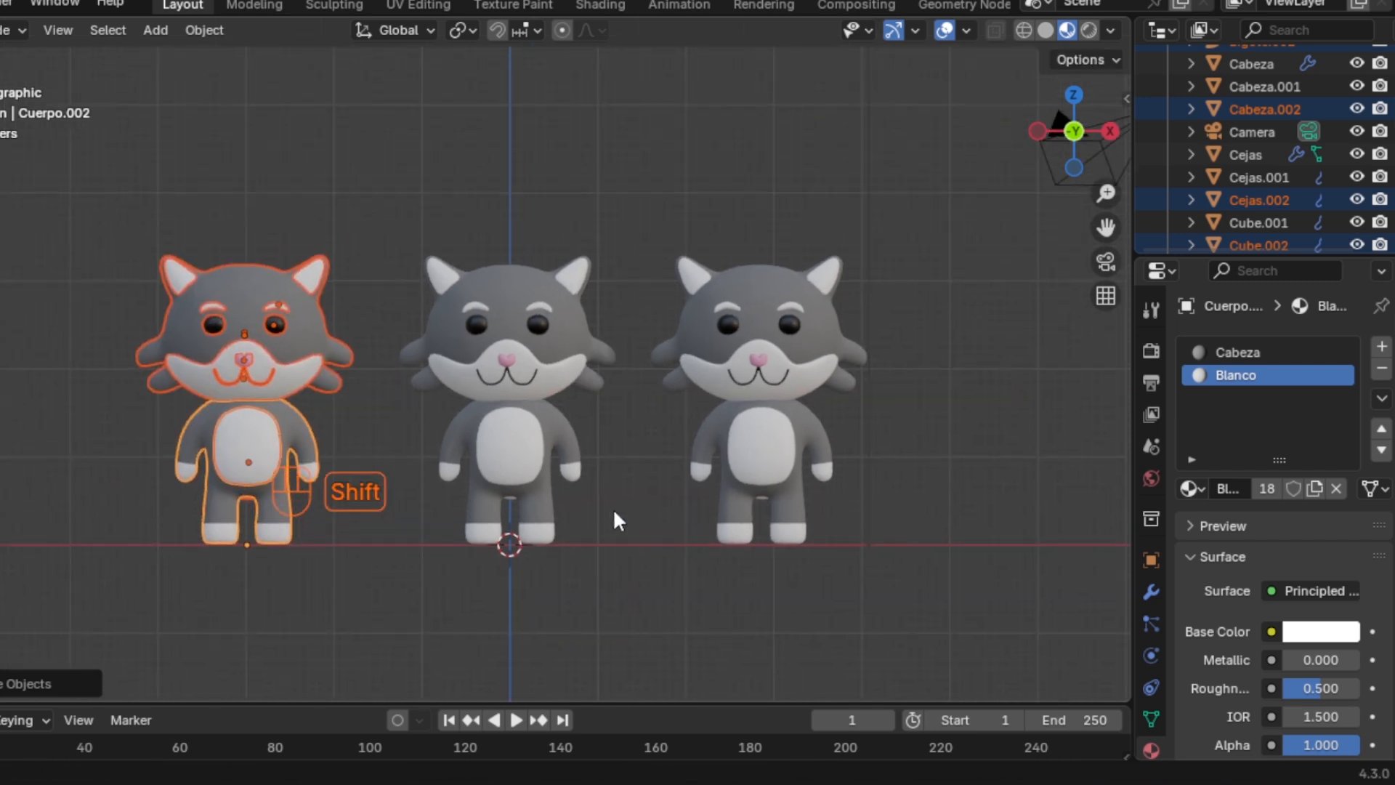
{"action": "left_click", "coordinate": [642, 484]}
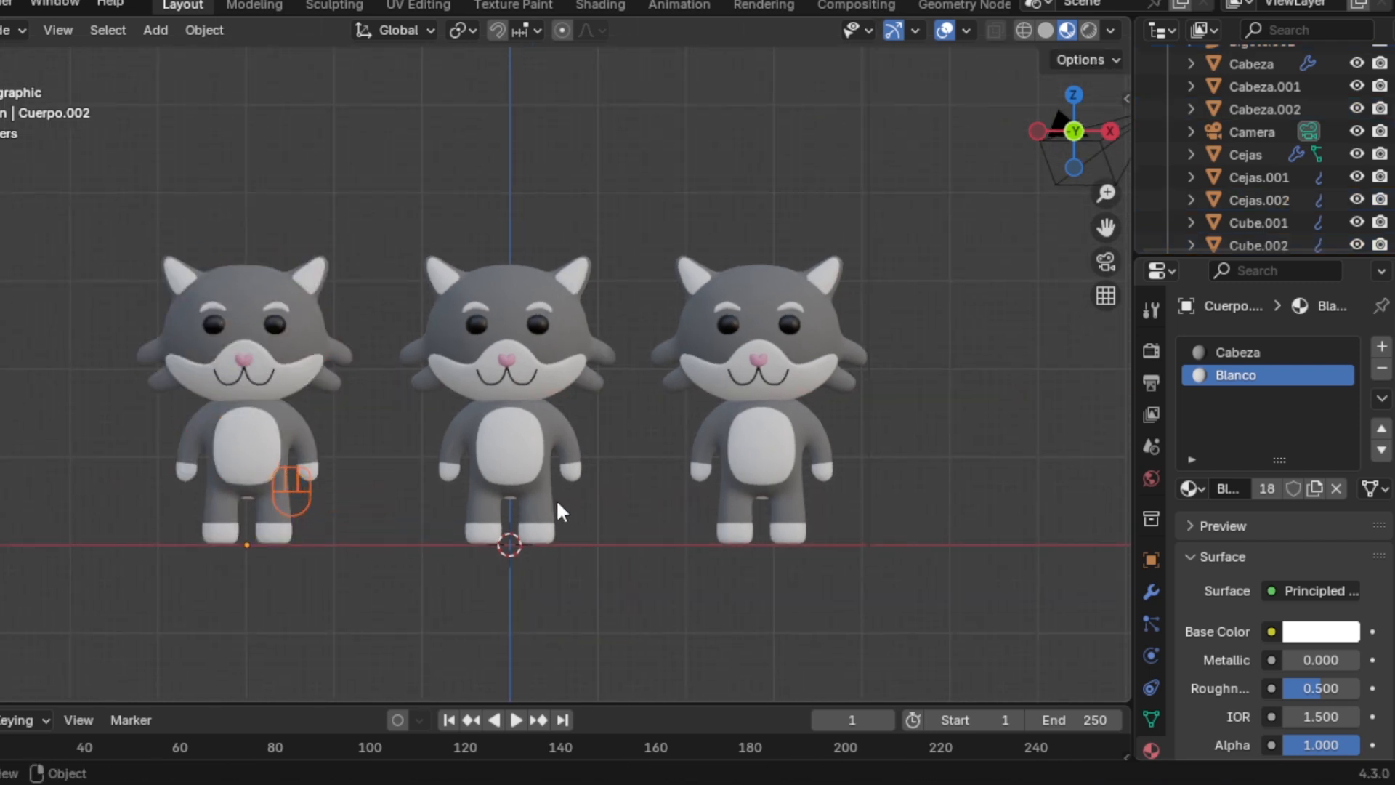
{"action": "scroll", "coordinate": [595, 449], "scroll_direction": "up", "scroll_amount": 3}
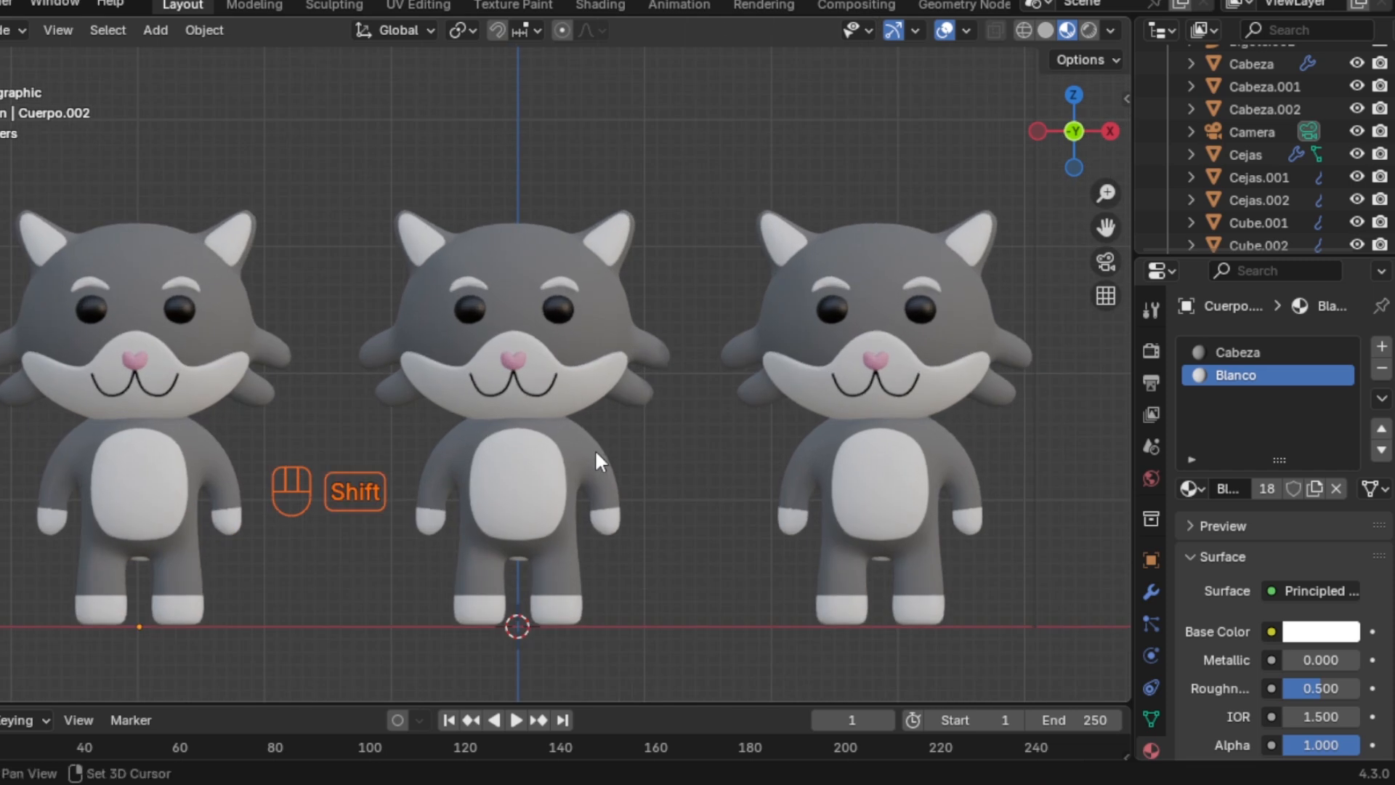
Replace the Cabeza material on the middle cat's head with Blanco
{"action": "left_click", "coordinate": [569, 306]}
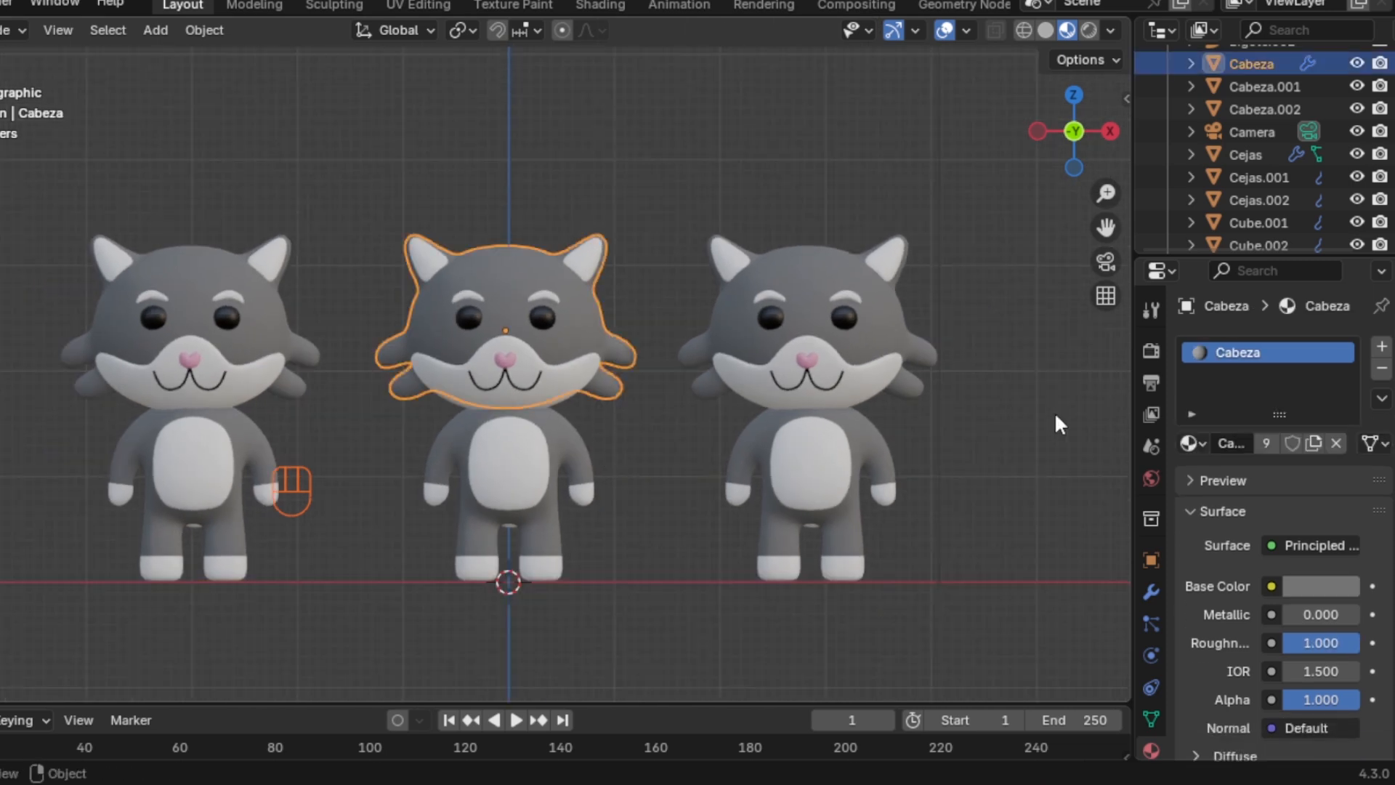
{"action": "left_click", "coordinate": [1199, 449]}
{"action": "left_click", "coordinate": [972, 482]}
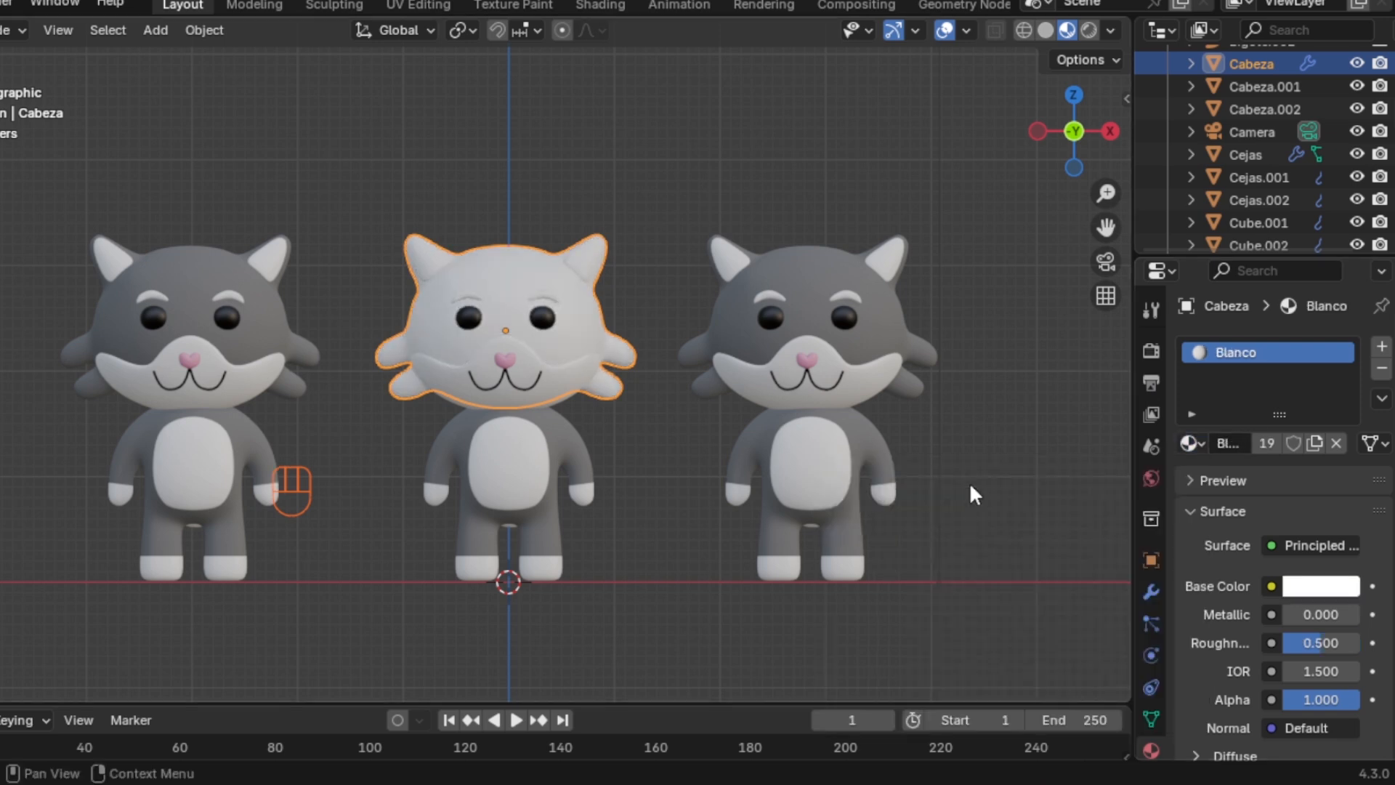
Replace the Blanco material on the middle cat's muzzle with a new one named Rosita that has a pale pink base color
{"action": "left_click", "coordinate": [574, 380]}
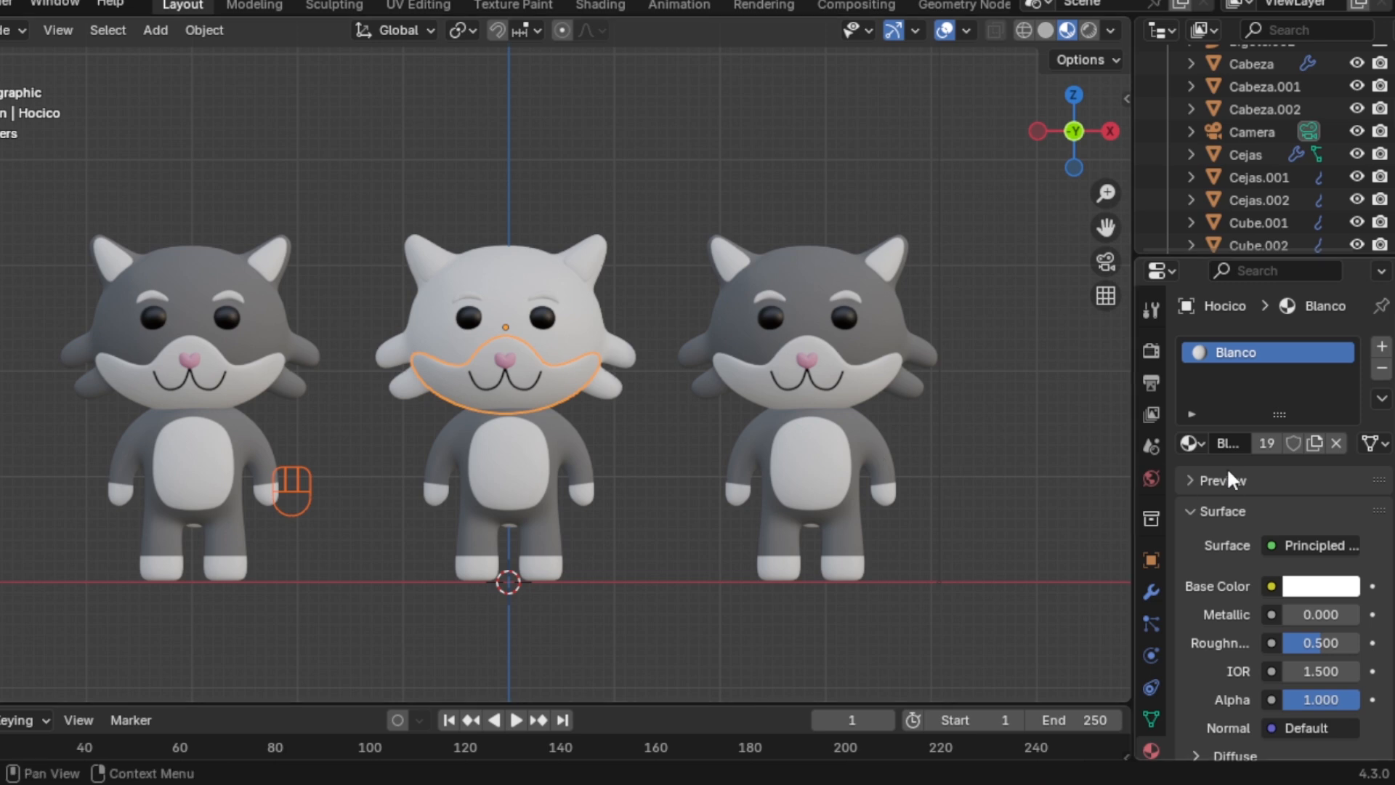
{"action": "left_click", "coordinate": [1381, 368]}
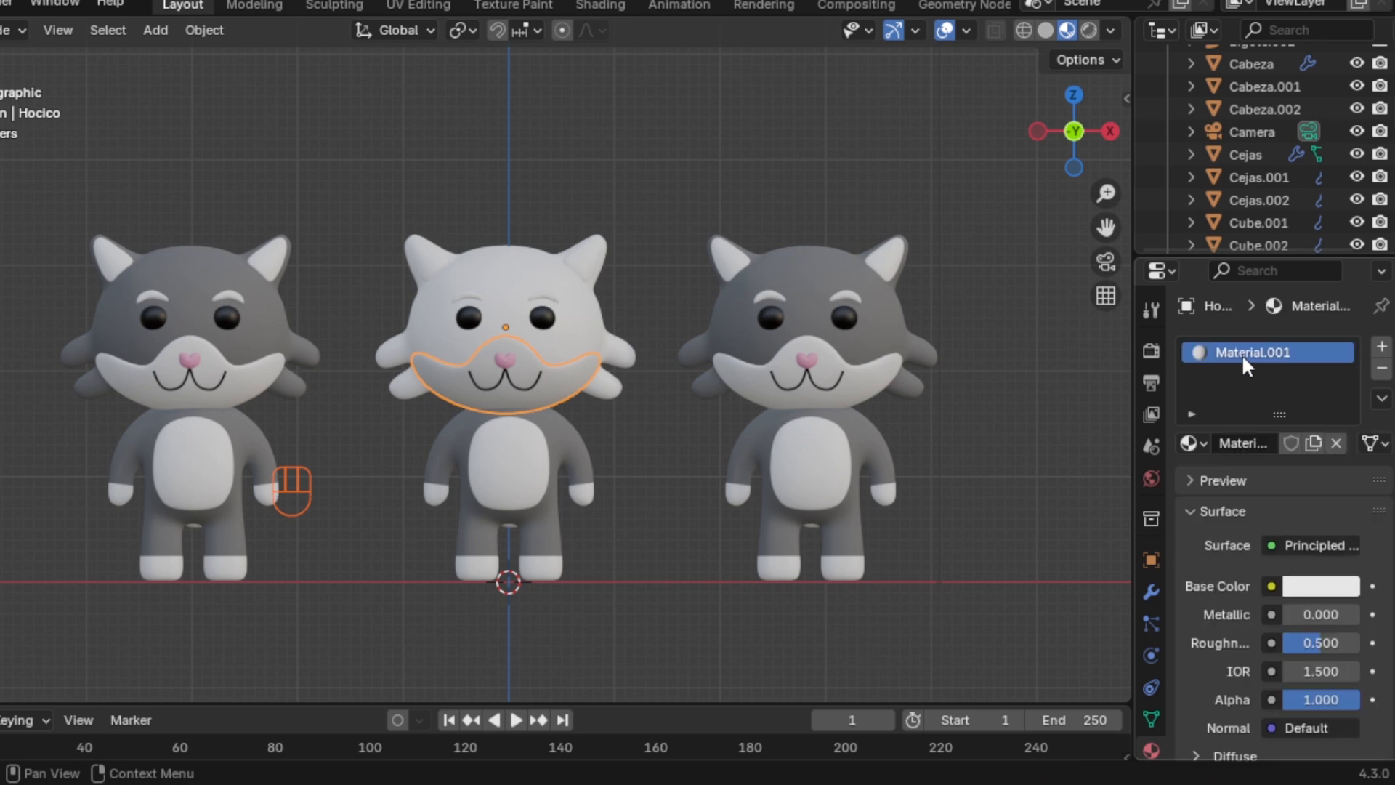
{"action": "double_click", "coordinate": [1243, 354]}
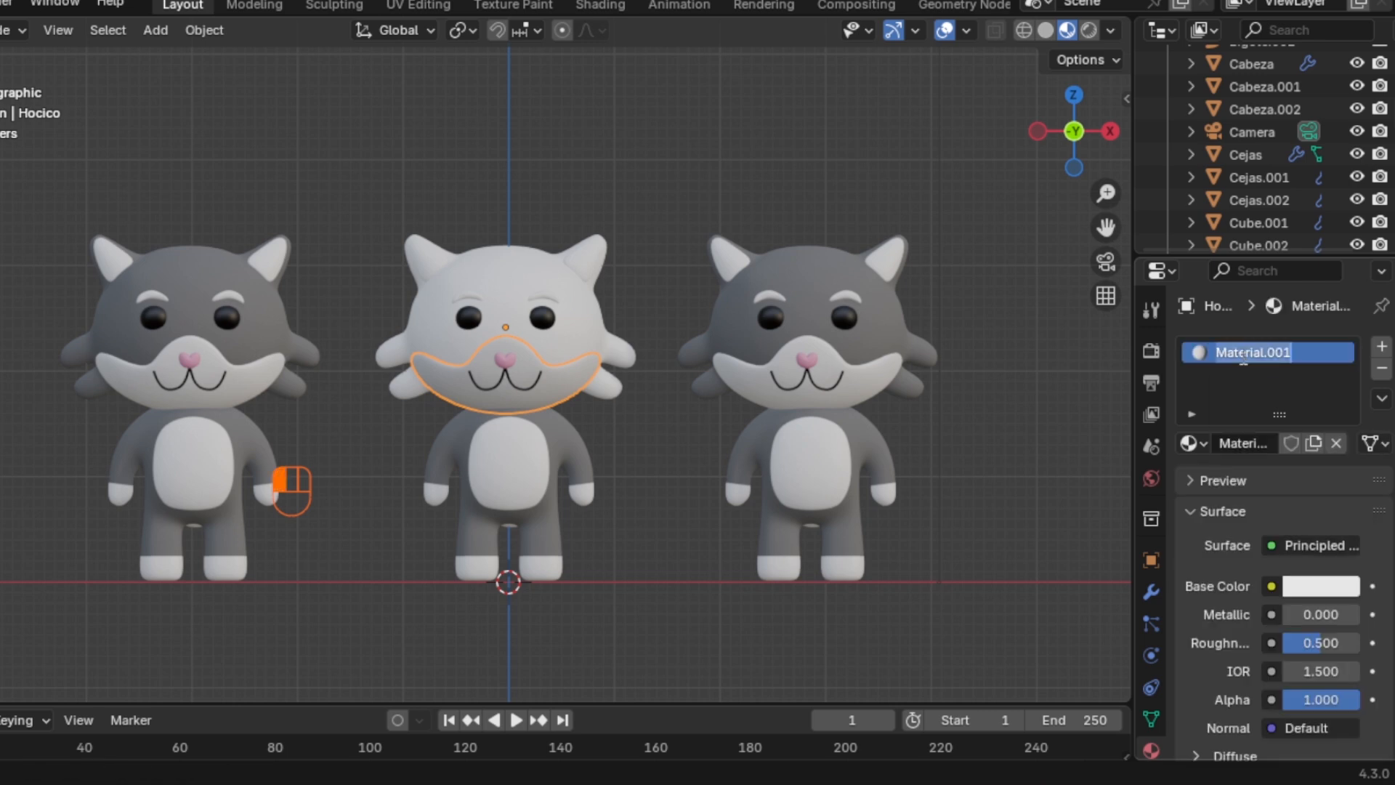
{"action": "type", "text": "Rosita"}
{"action": "key", "text": "Return"}
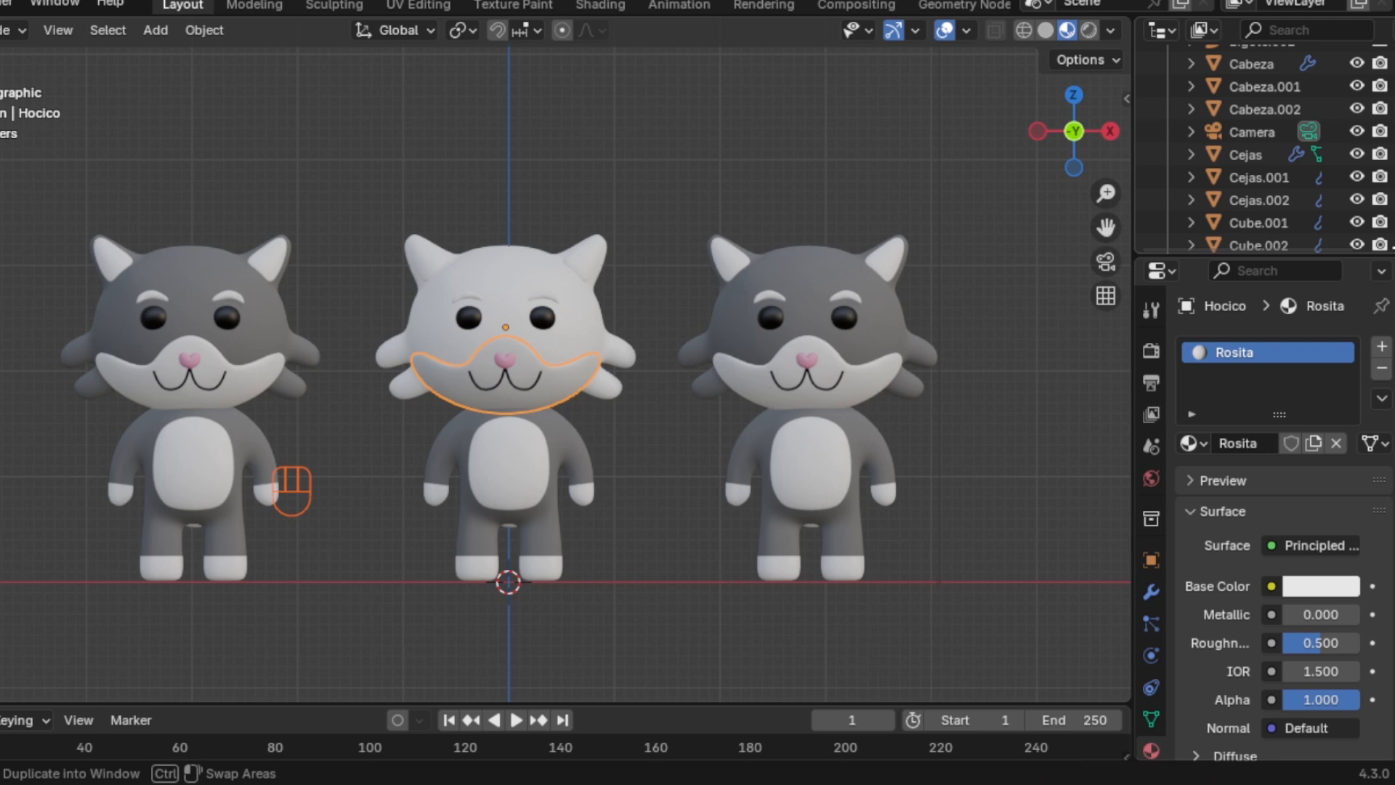
{"action": "left_click", "coordinate": [1302, 587]}
{"action": "left_click", "coordinate": [1236, 336]}
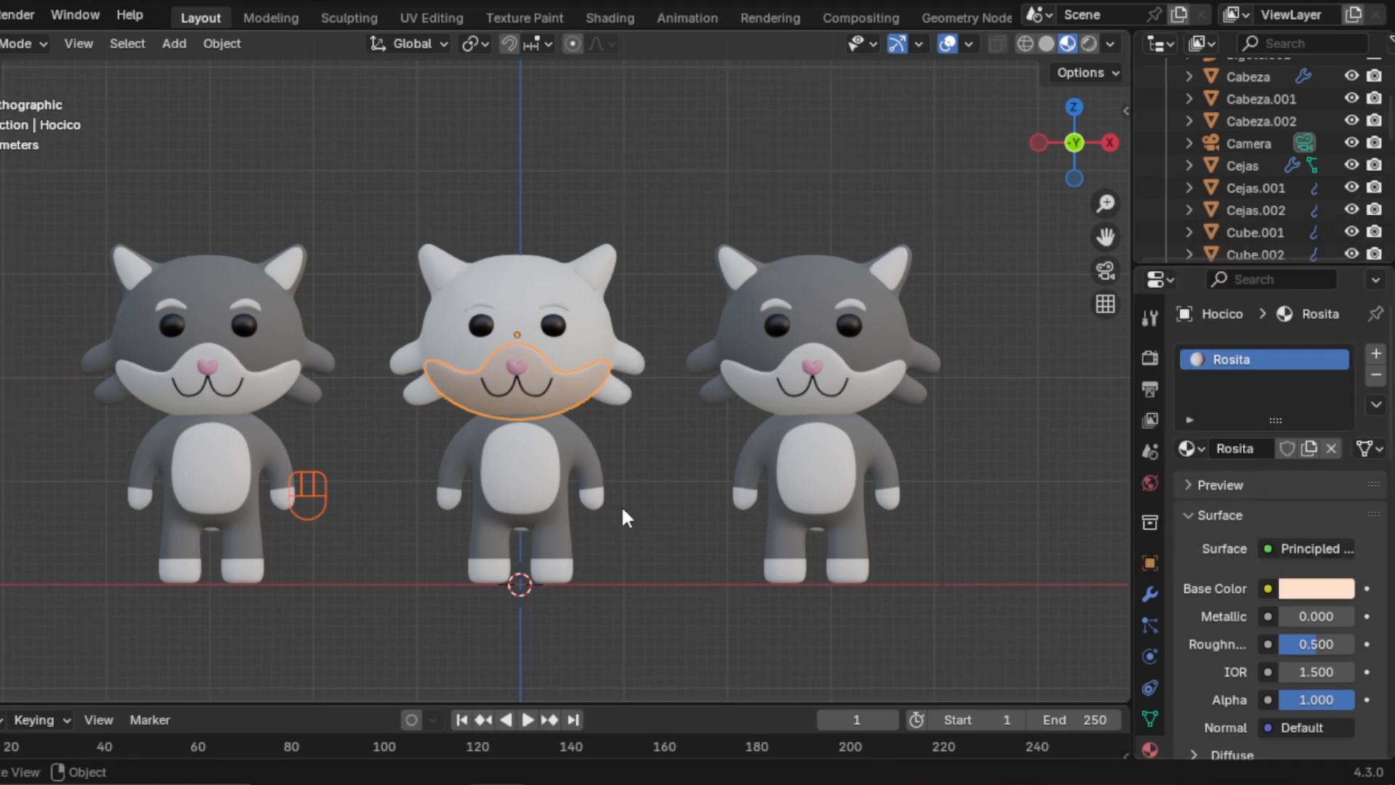
Replace the Blanco material with Rosita on the middle cat's inner ears and belly patch
{"action": "left_click", "coordinate": [606, 275]}
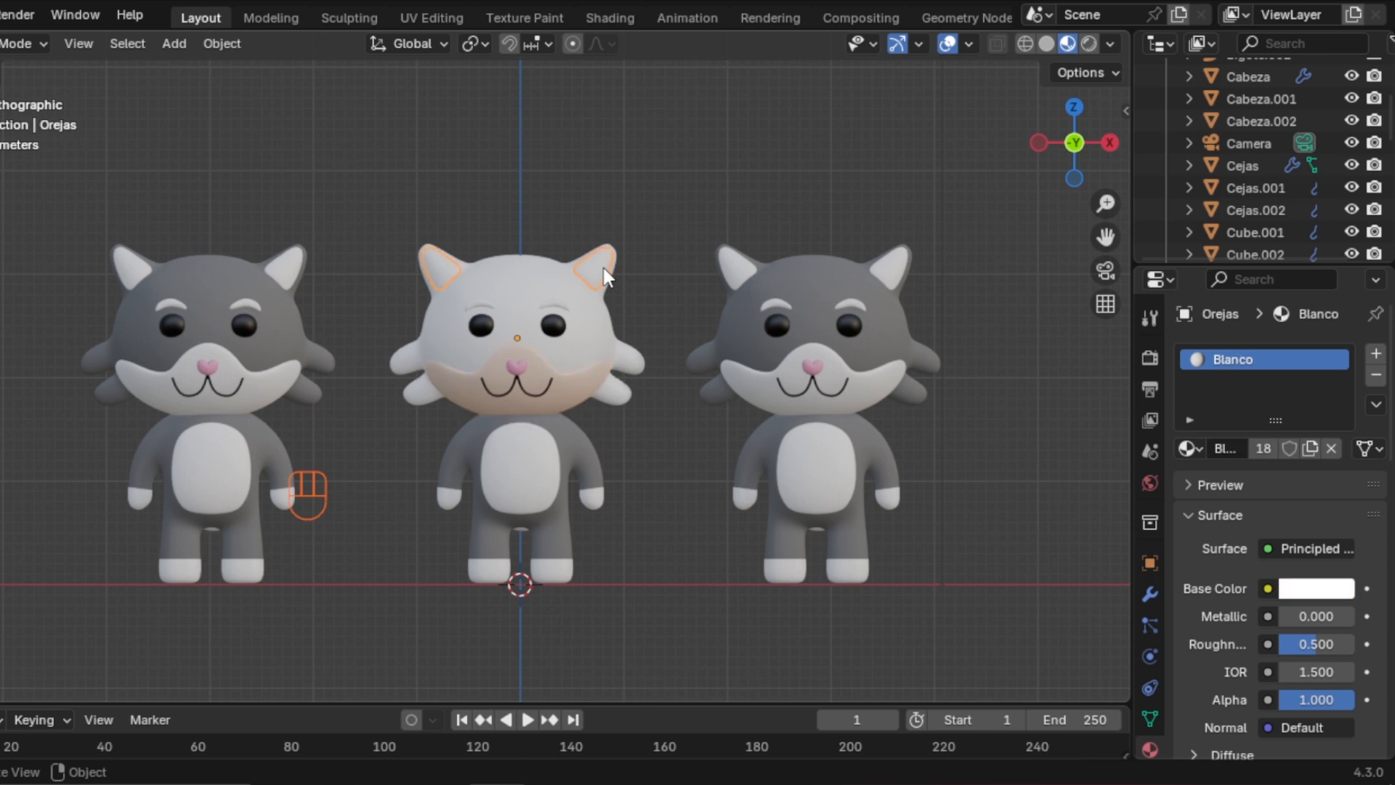
{"action": "left_click", "coordinate": [1377, 375]}
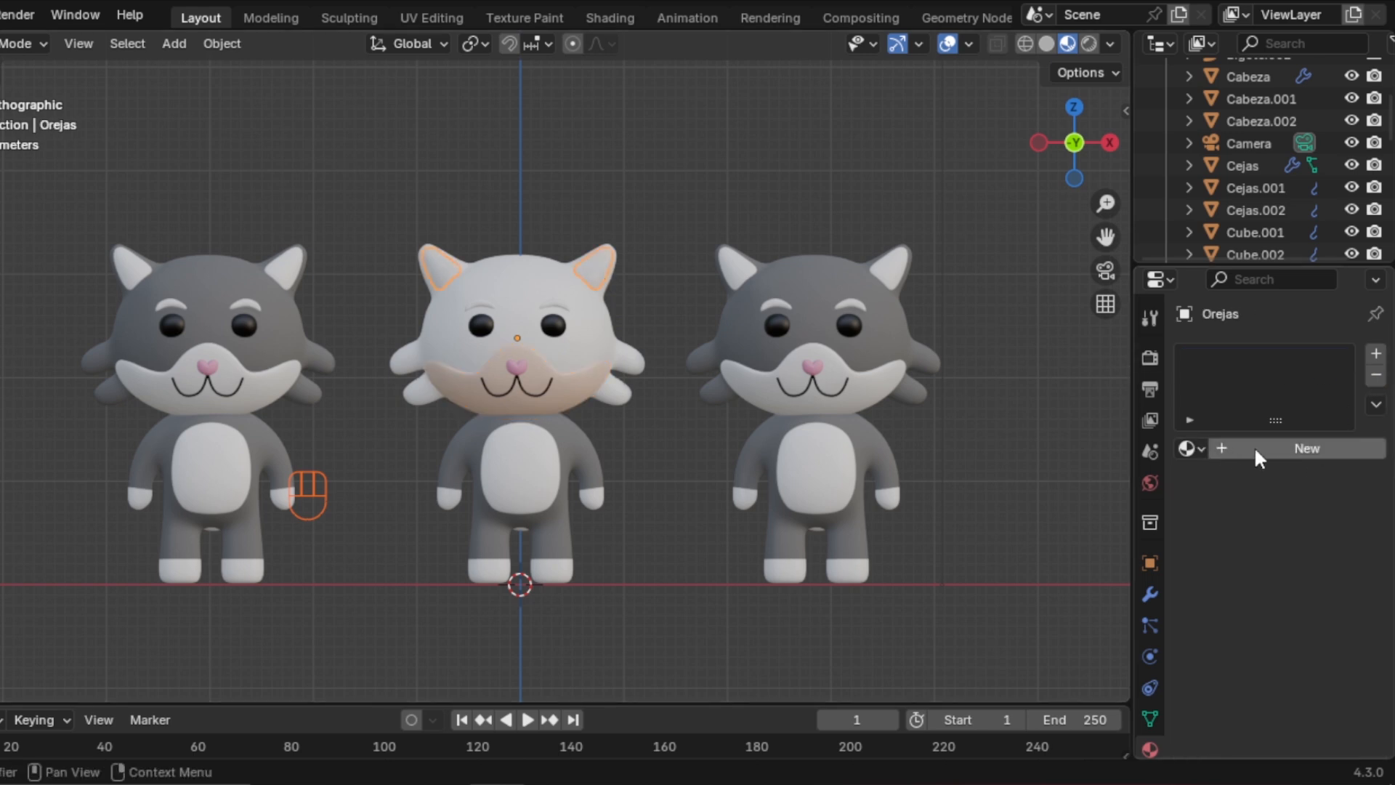
{"action": "left_click", "coordinate": [1191, 448]}
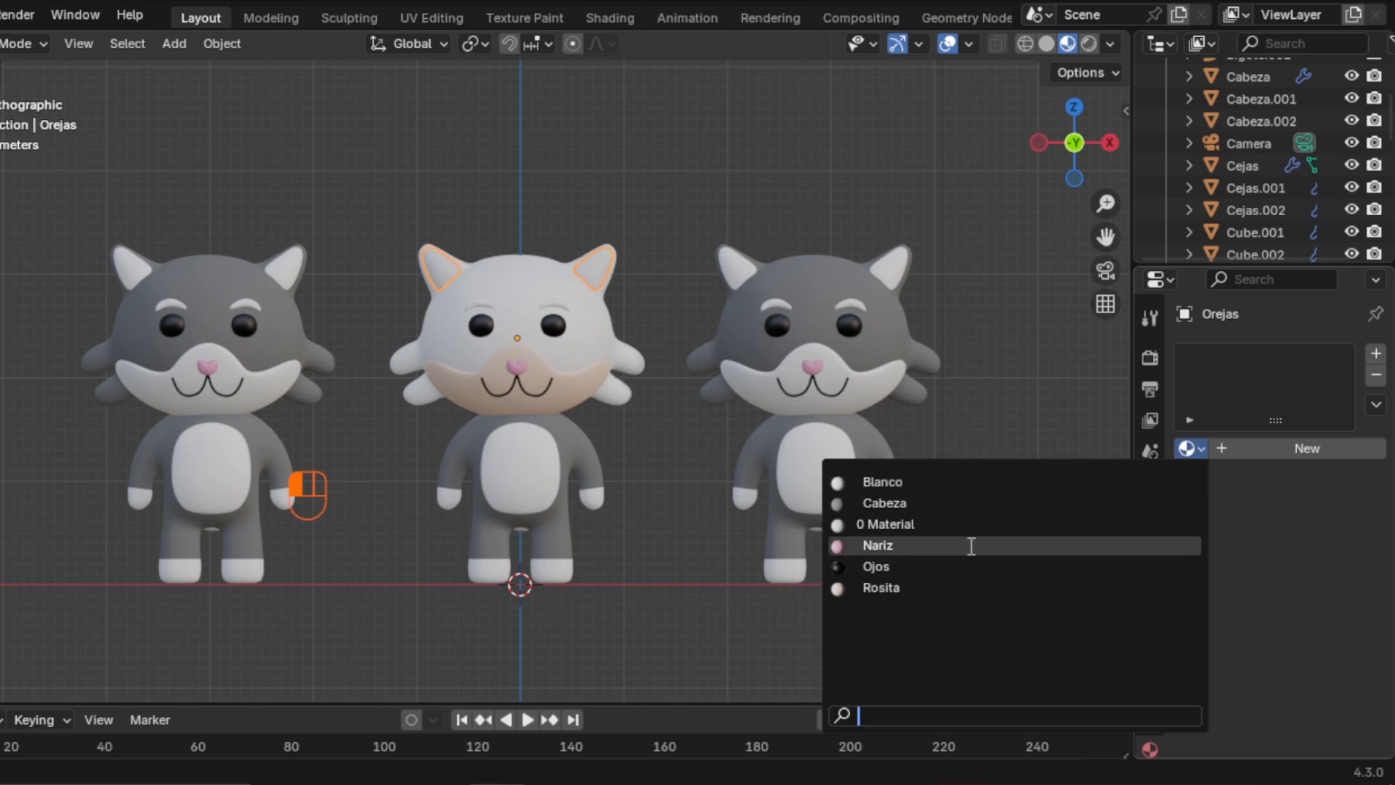
{"action": "left_click", "coordinate": [930, 590]}
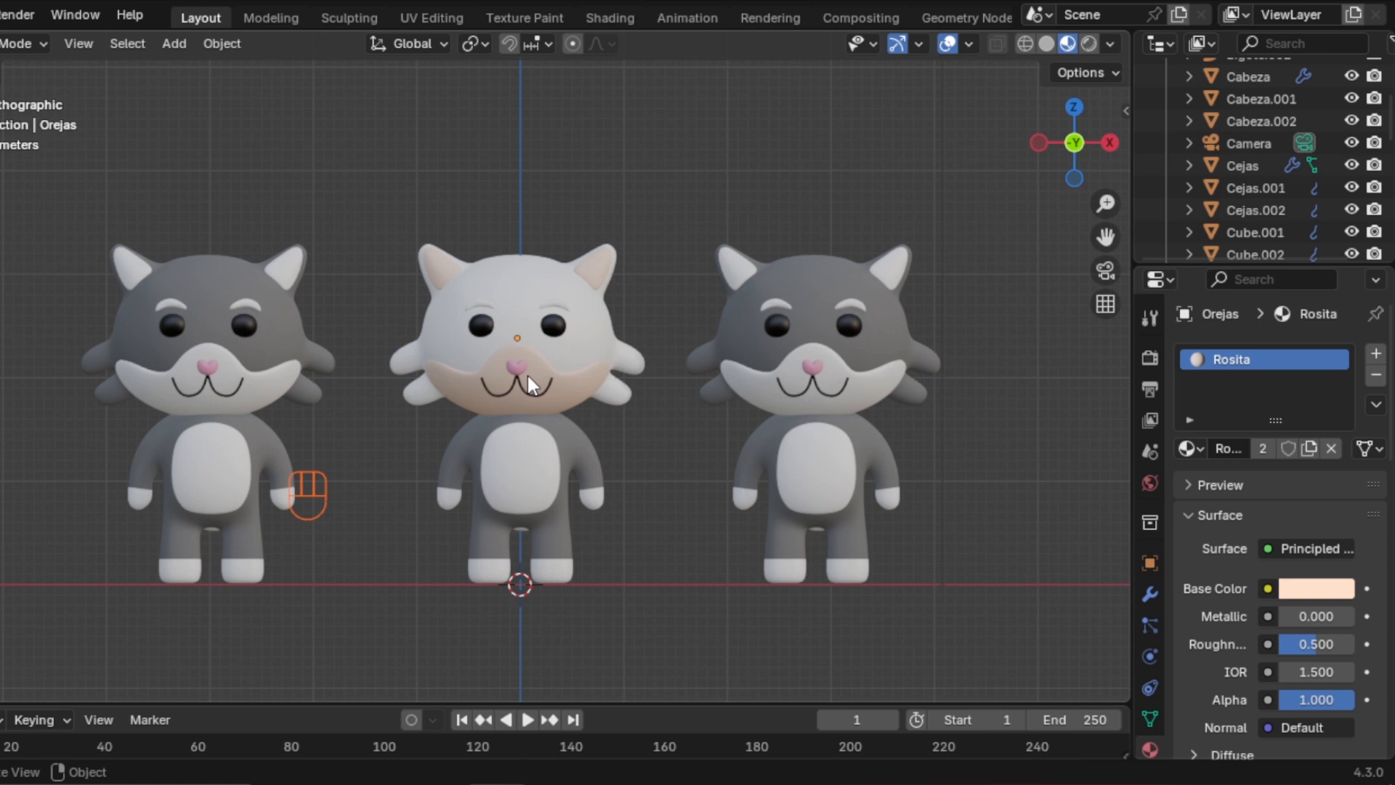
{"action": "left_click", "coordinate": [519, 459]}
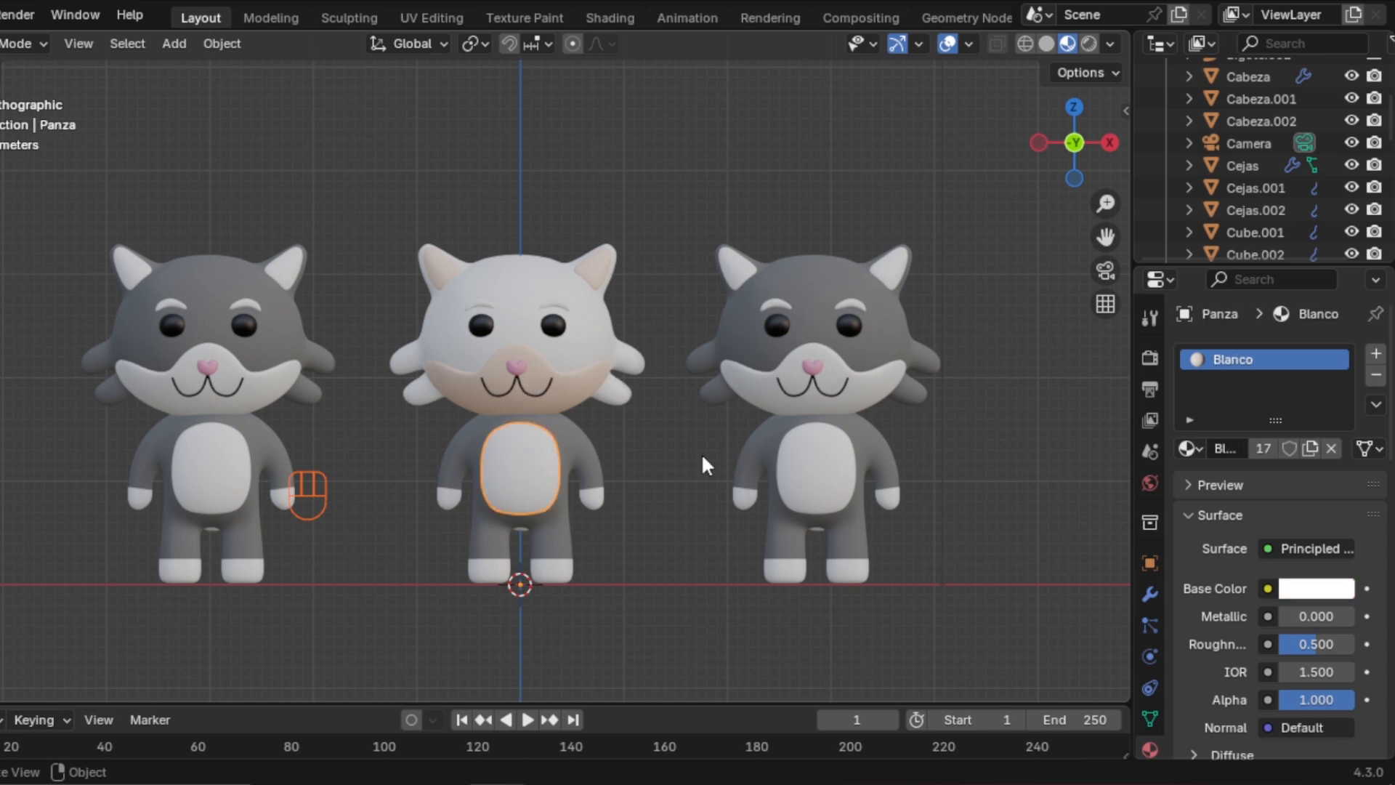
{"action": "left_click", "coordinate": [1376, 375]}
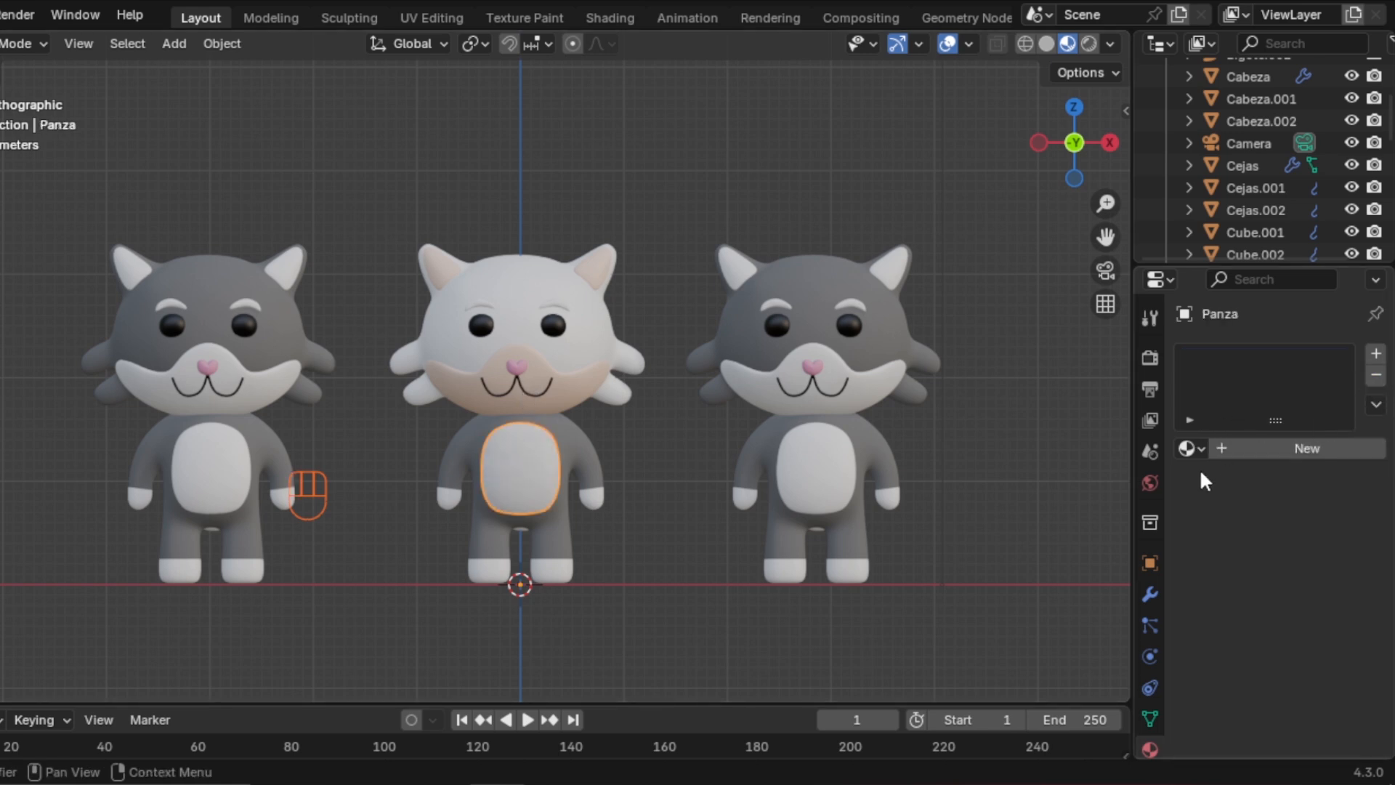
{"action": "left_click", "coordinate": [1190, 448]}
{"action": "left_click", "coordinate": [883, 588]}
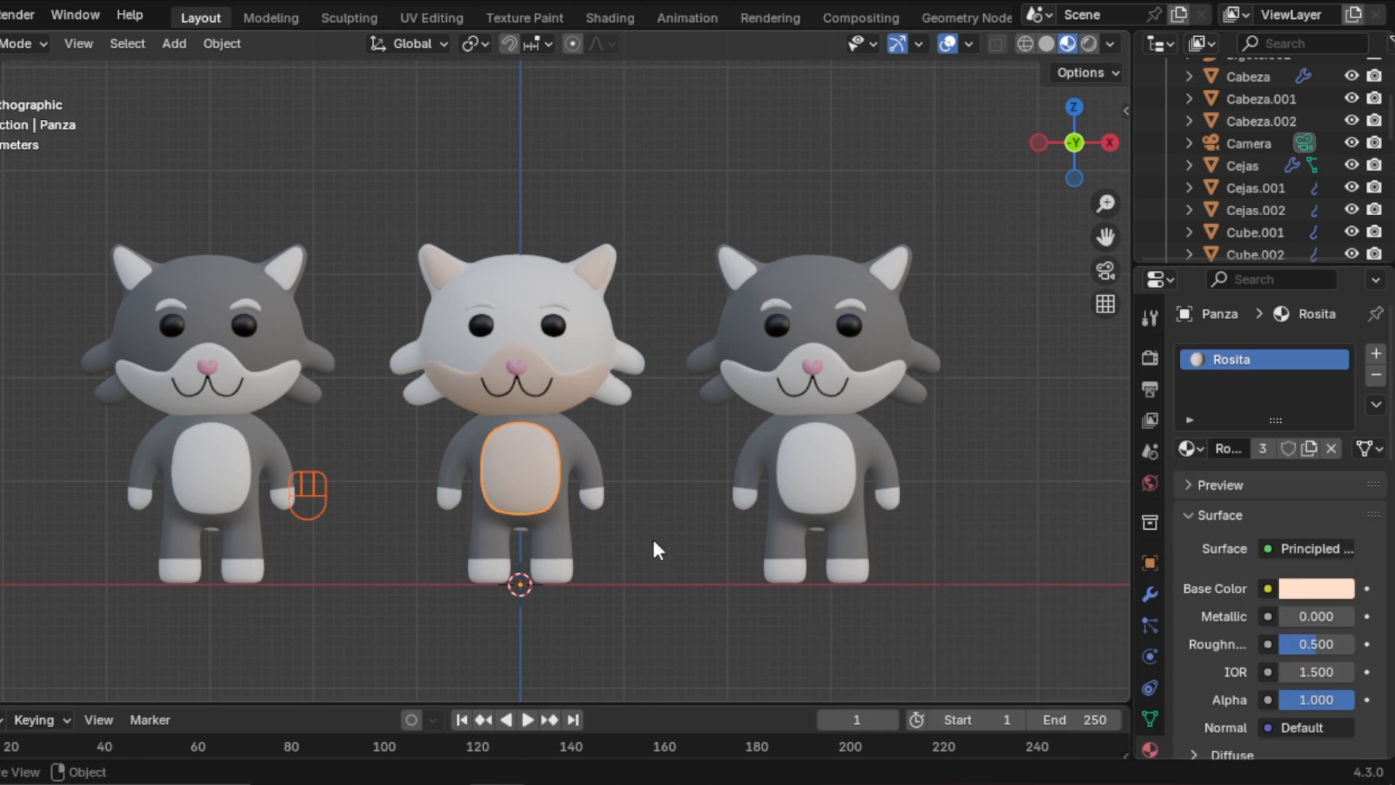
Swap the Blanco material slot of the middle cat's body for Rosita to recolor its hands and feet
{"action": "left_click", "coordinate": [600, 474]}
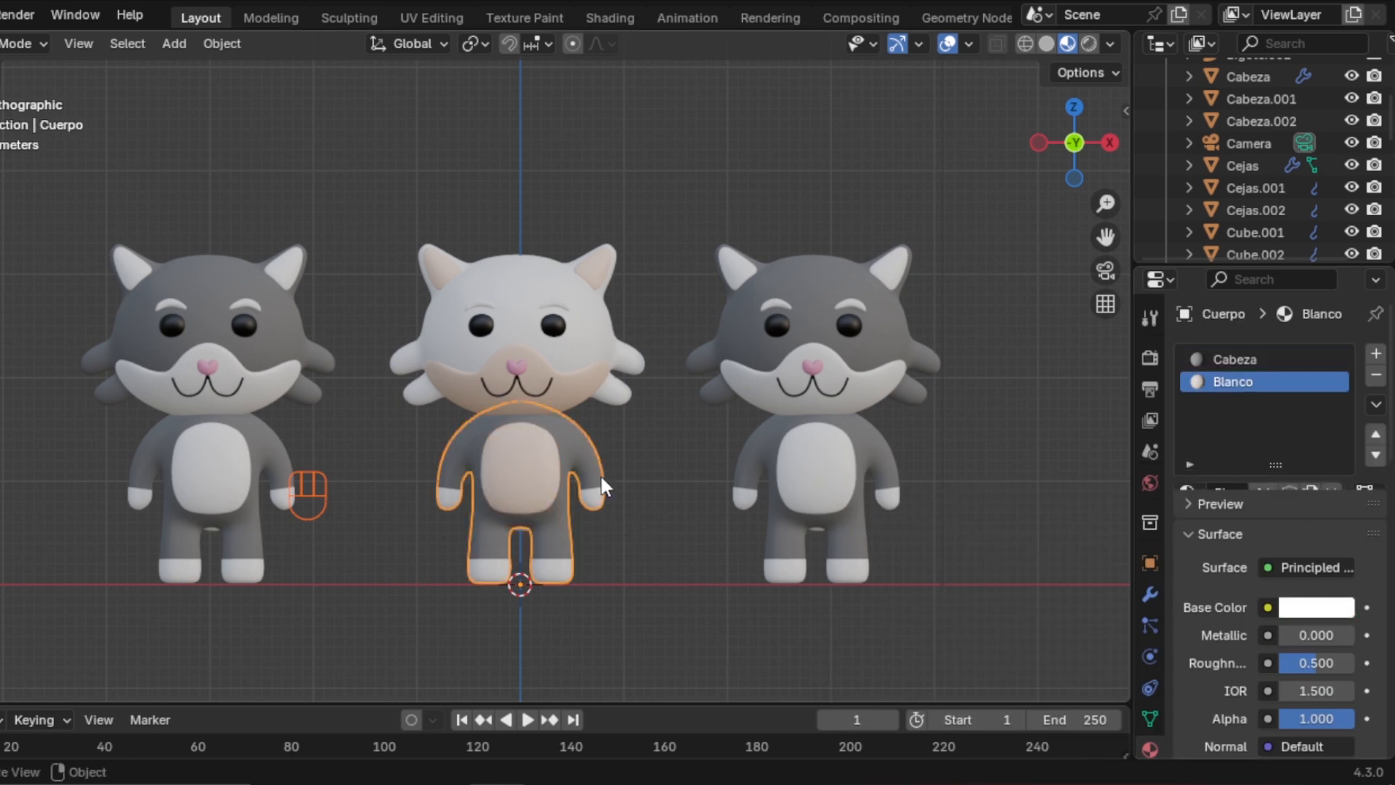
{"action": "key", "text": "Tab"}
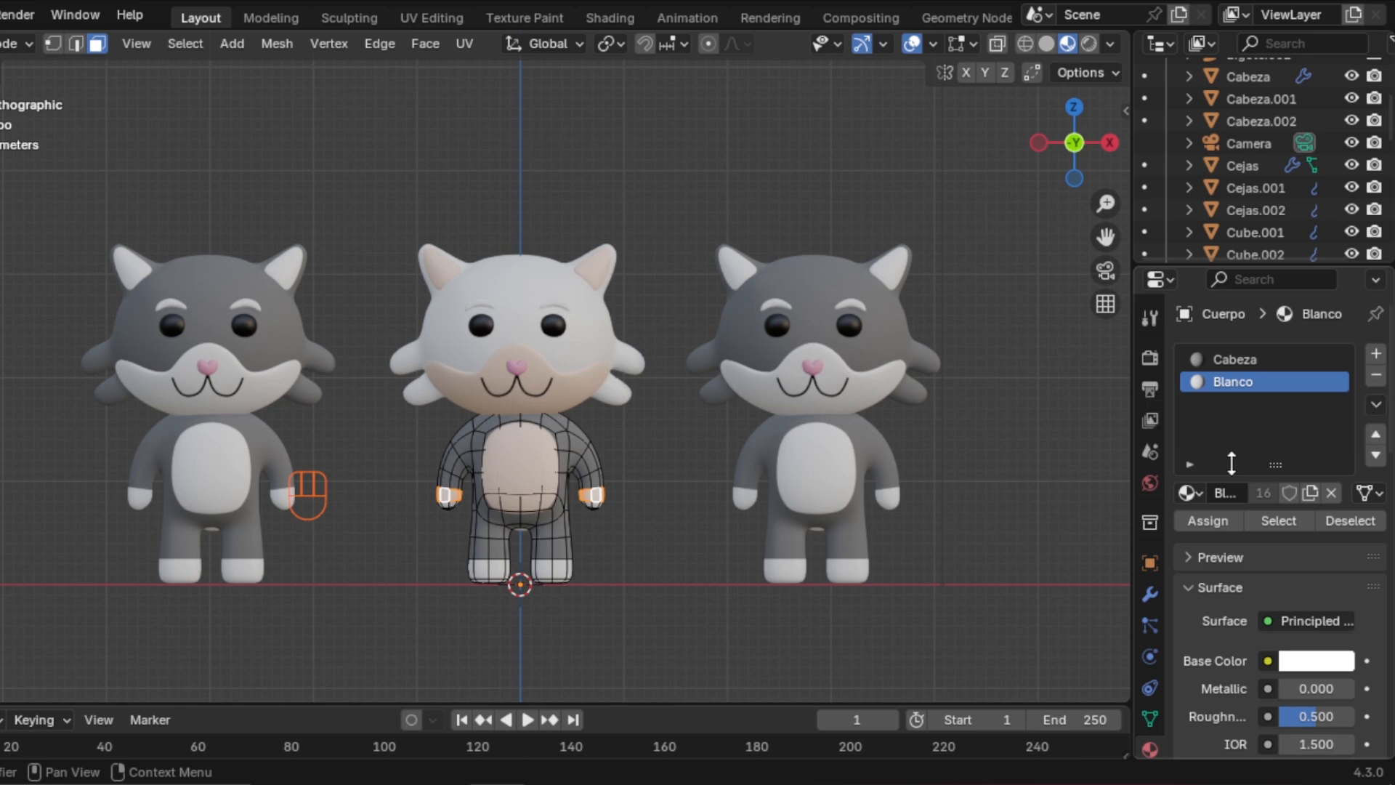
{"action": "left_click", "coordinate": [1187, 493]}
{"action": "left_click", "coordinate": [919, 633]}
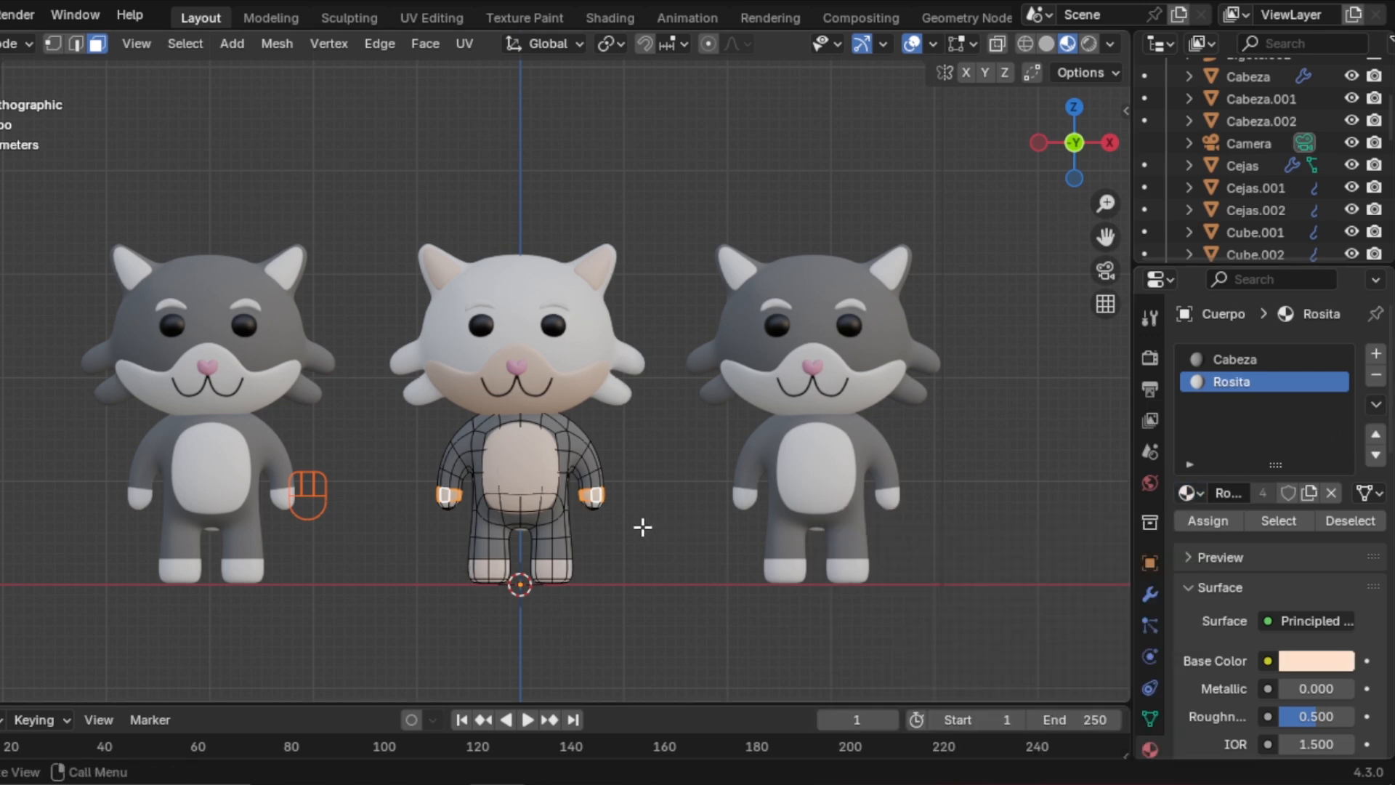
{"action": "key", "text": "Tab"}
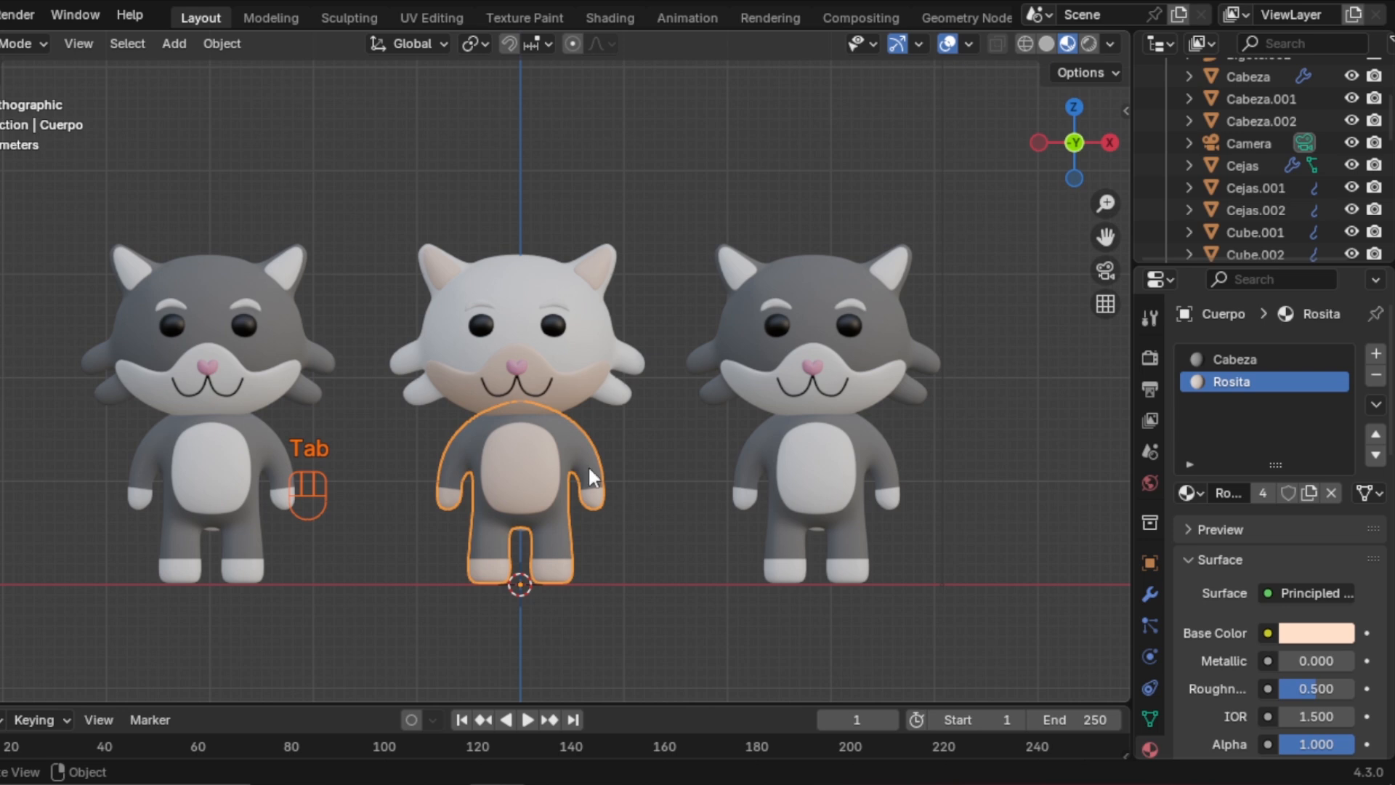
Swap the Cabeza material slot of the middle cat's body for Blanco and save the file
{"action": "left_click", "coordinate": [1244, 360]}
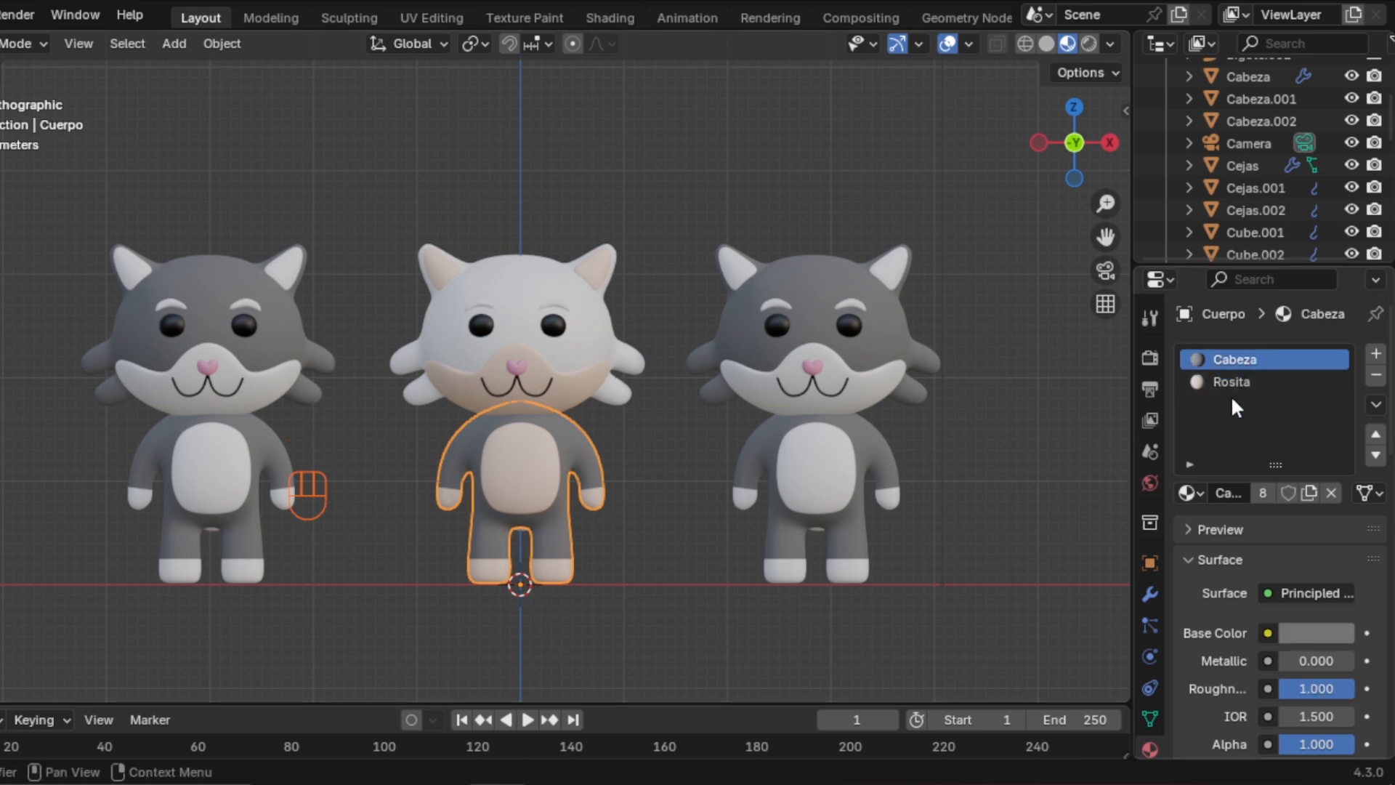
{"action": "left_click", "coordinate": [1188, 494]}
{"action": "left_click", "coordinate": [944, 526]}
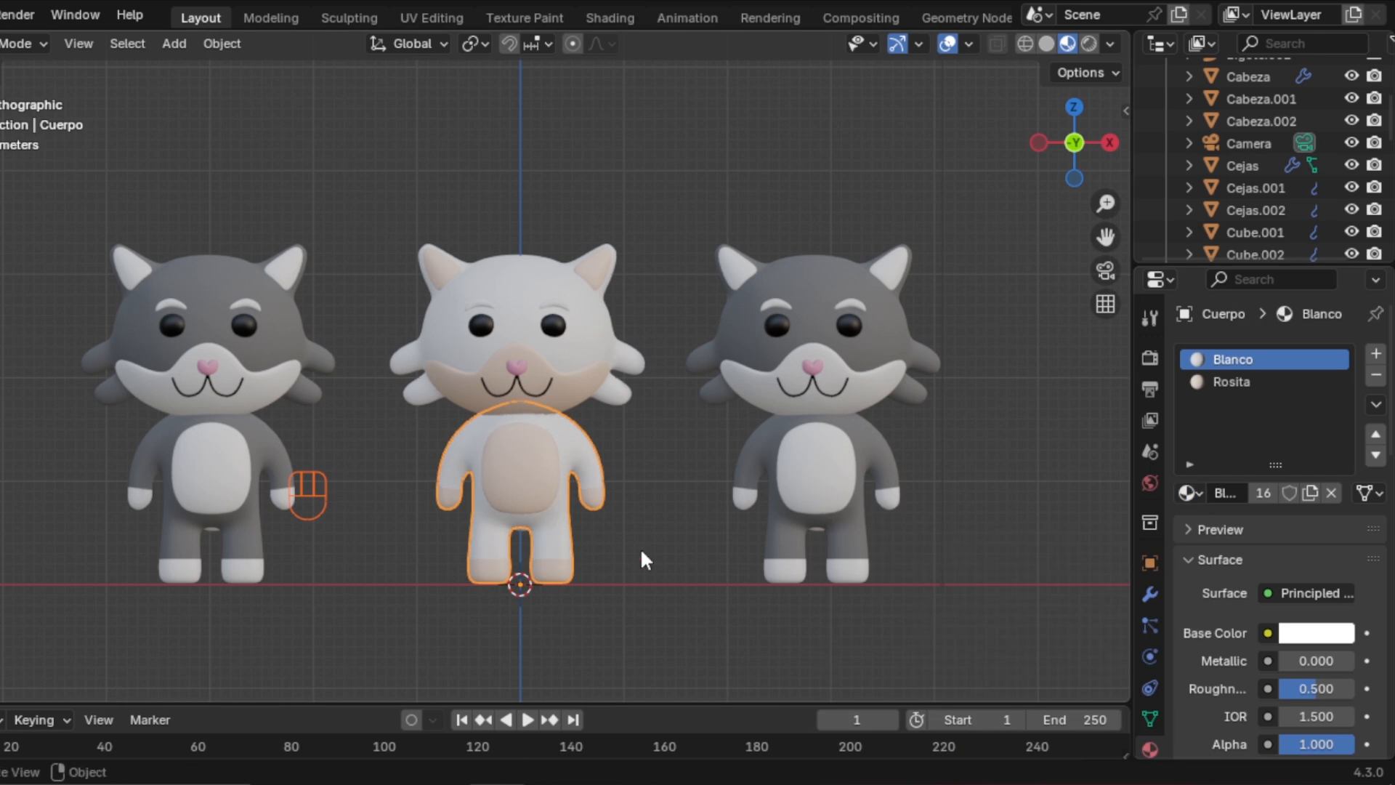
{"action": "key", "text": "ctrl+s"}
Replace the Cabeza material with Ojos on the head of the cat on the negative X side
{"action": "left_click", "coordinate": [279, 351]}
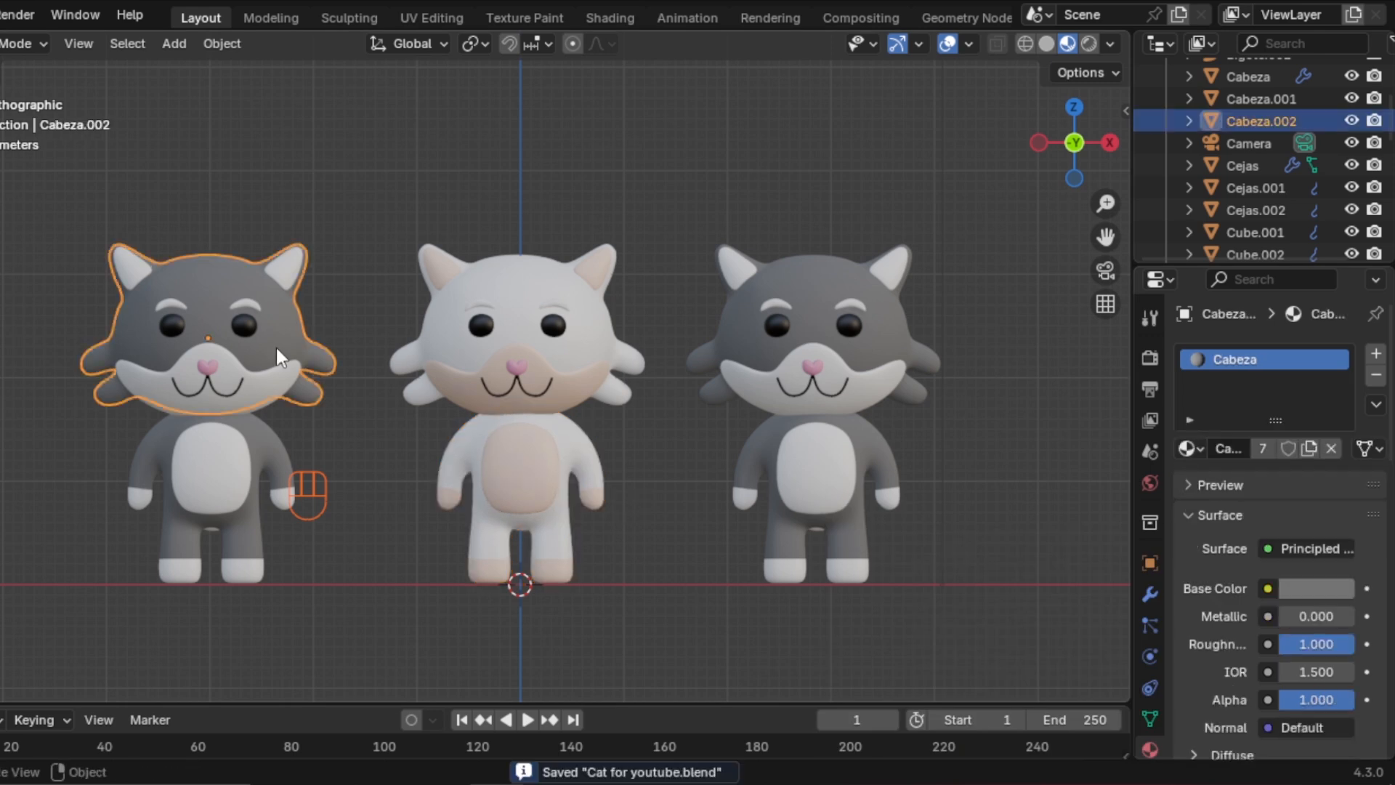
{"action": "left_click", "coordinate": [1376, 375]}
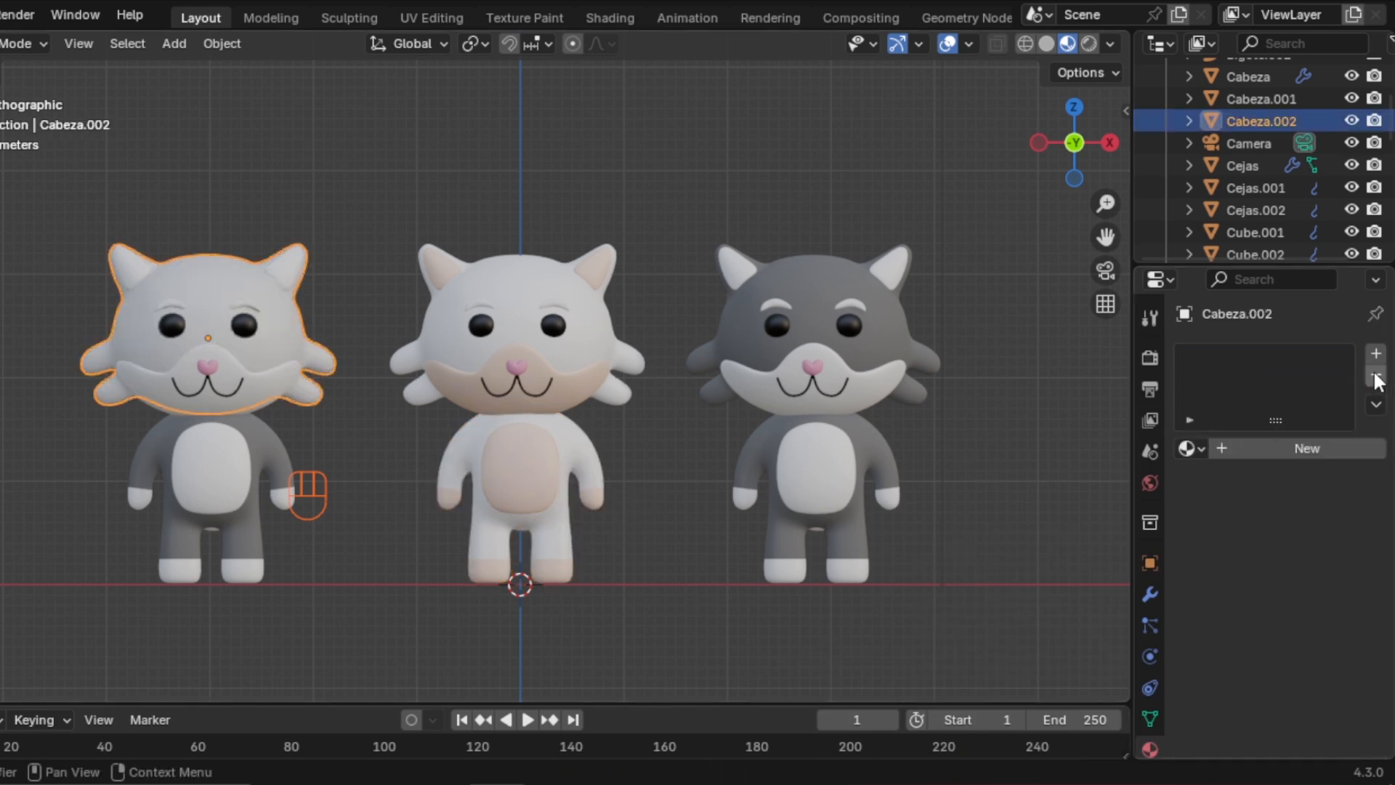
{"action": "left_click", "coordinate": [1192, 448]}
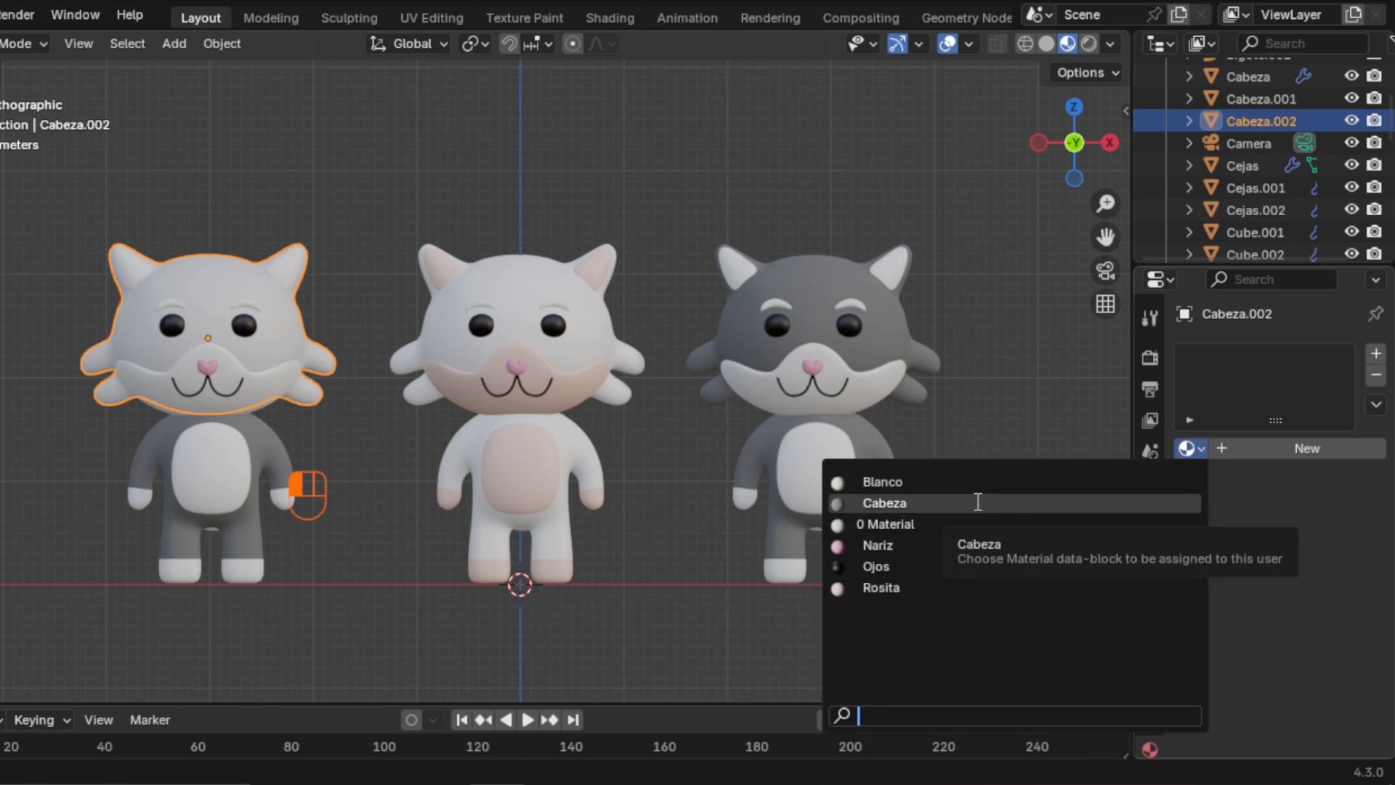
{"action": "left_click", "coordinate": [919, 565]}
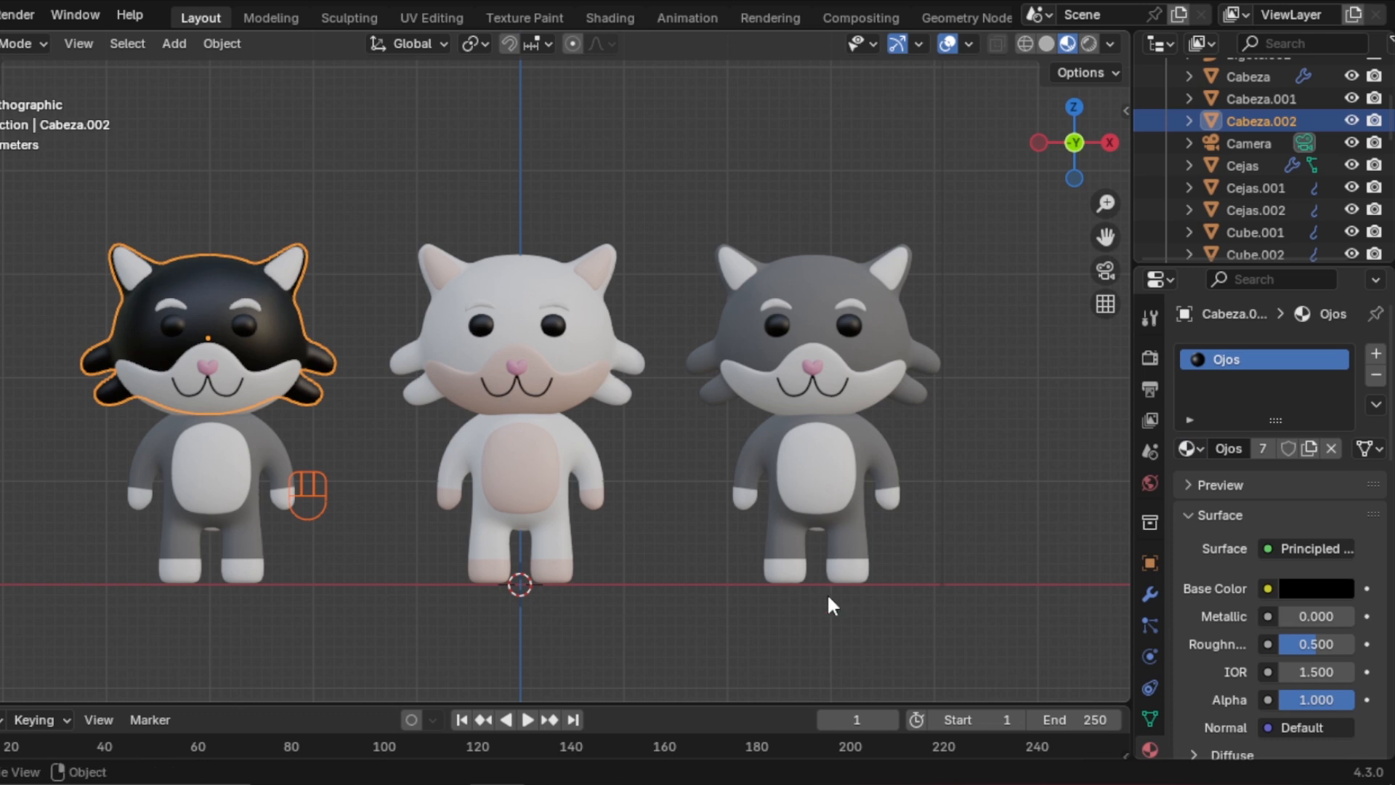
Swap the Cabeza slot for Ojos on the body of the black-headed cat, keeping its Blanco slot
{"action": "left_click", "coordinate": [281, 446]}
{"action": "left_click", "coordinate": [1240, 358]}
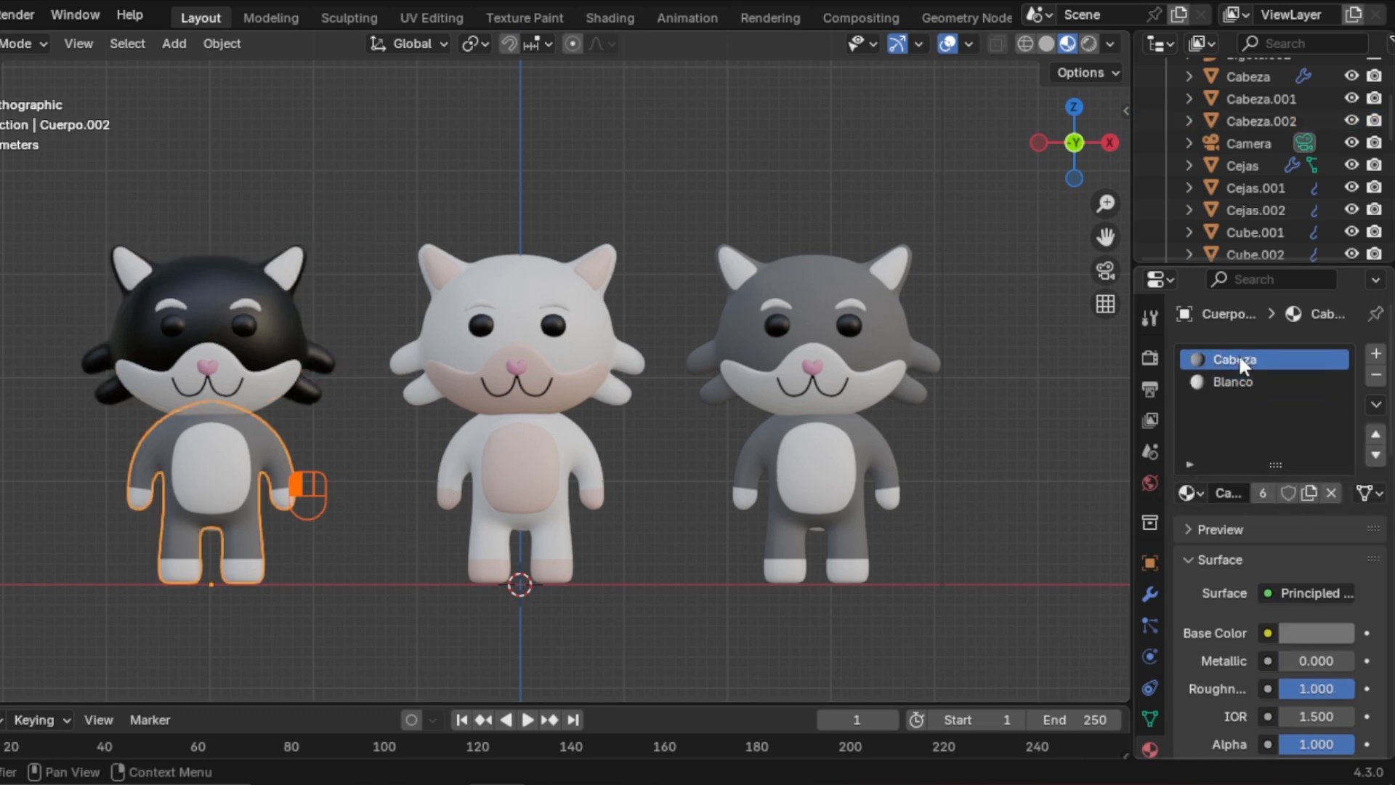
{"action": "left_click", "coordinate": [1192, 492]}
{"action": "left_click", "coordinate": [914, 614]}
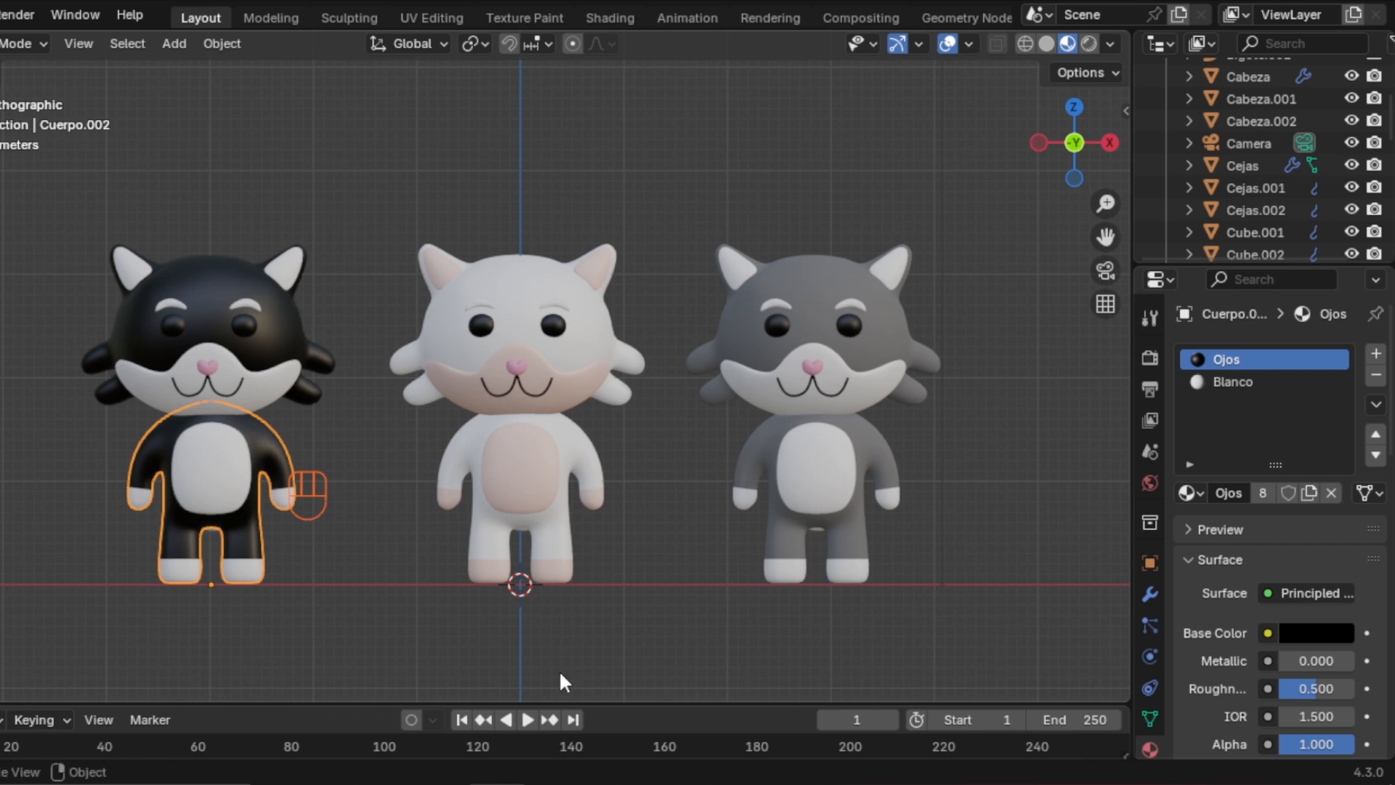
Swap the Cabeza material slot of the white cat's tail for Rosita
{"action": "left_click", "coordinate": [574, 617]}
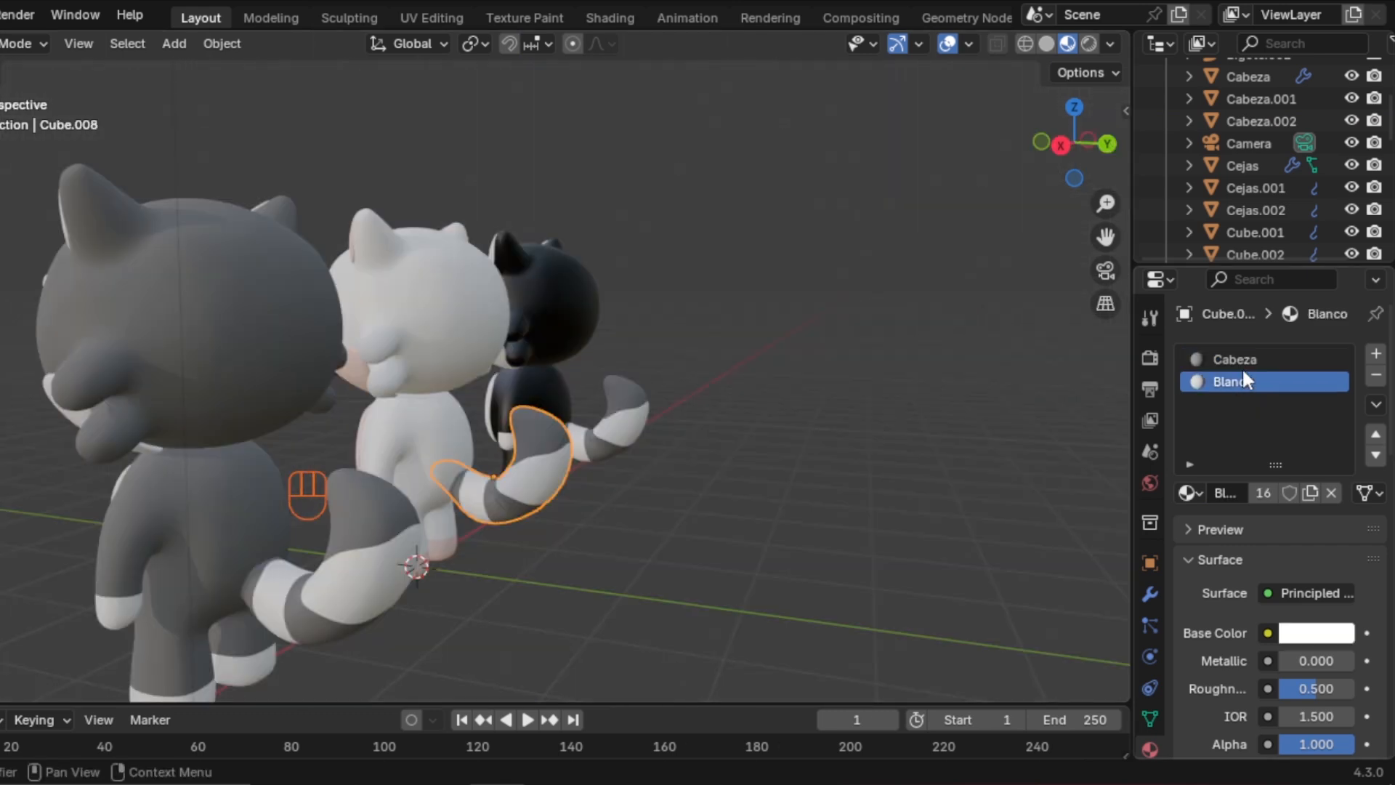
{"action": "left_click", "coordinate": [1241, 360]}
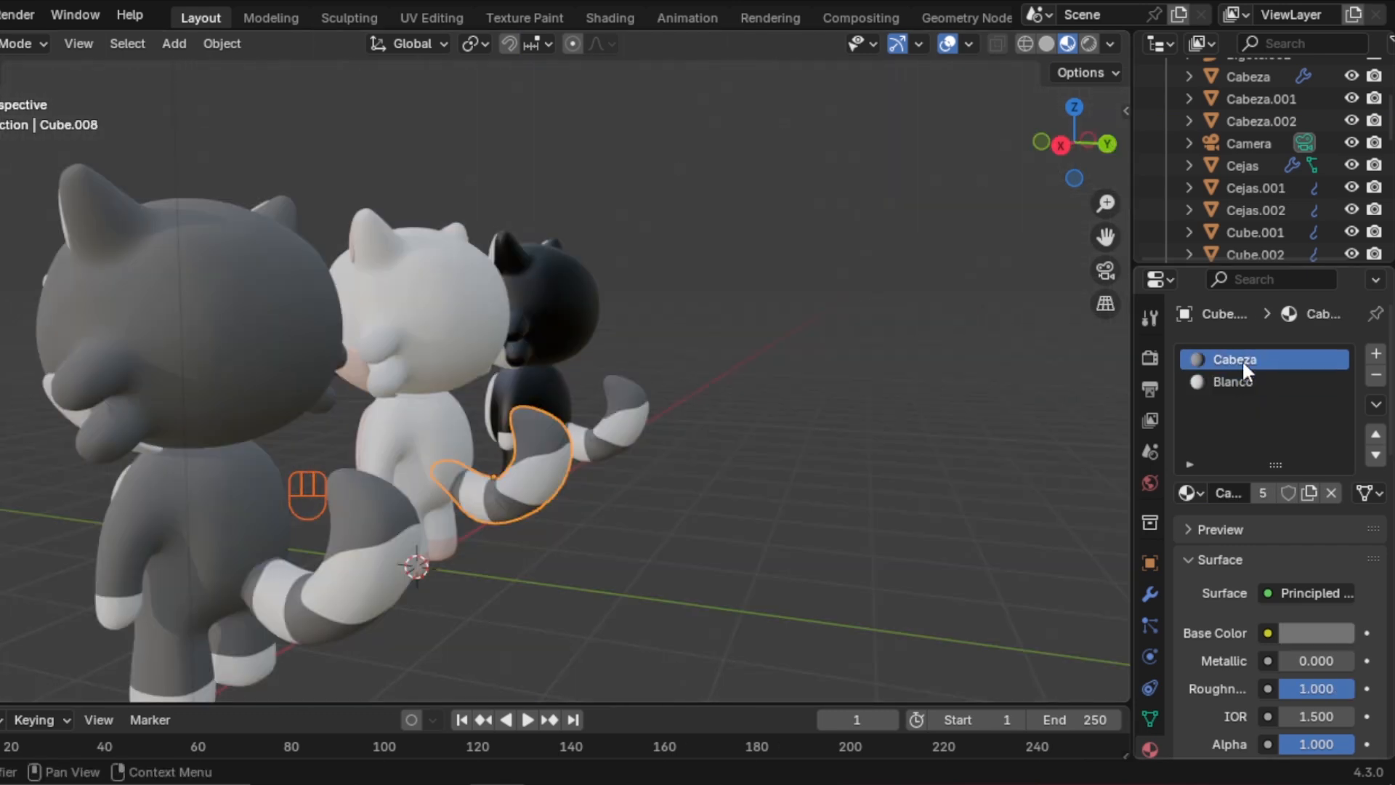
{"action": "left_click", "coordinate": [1192, 494]}
{"action": "left_click", "coordinate": [928, 635]}
{"action": "middle_click_drag", "start_coordinate": [651, 513], "coordinate": [615, 500]}
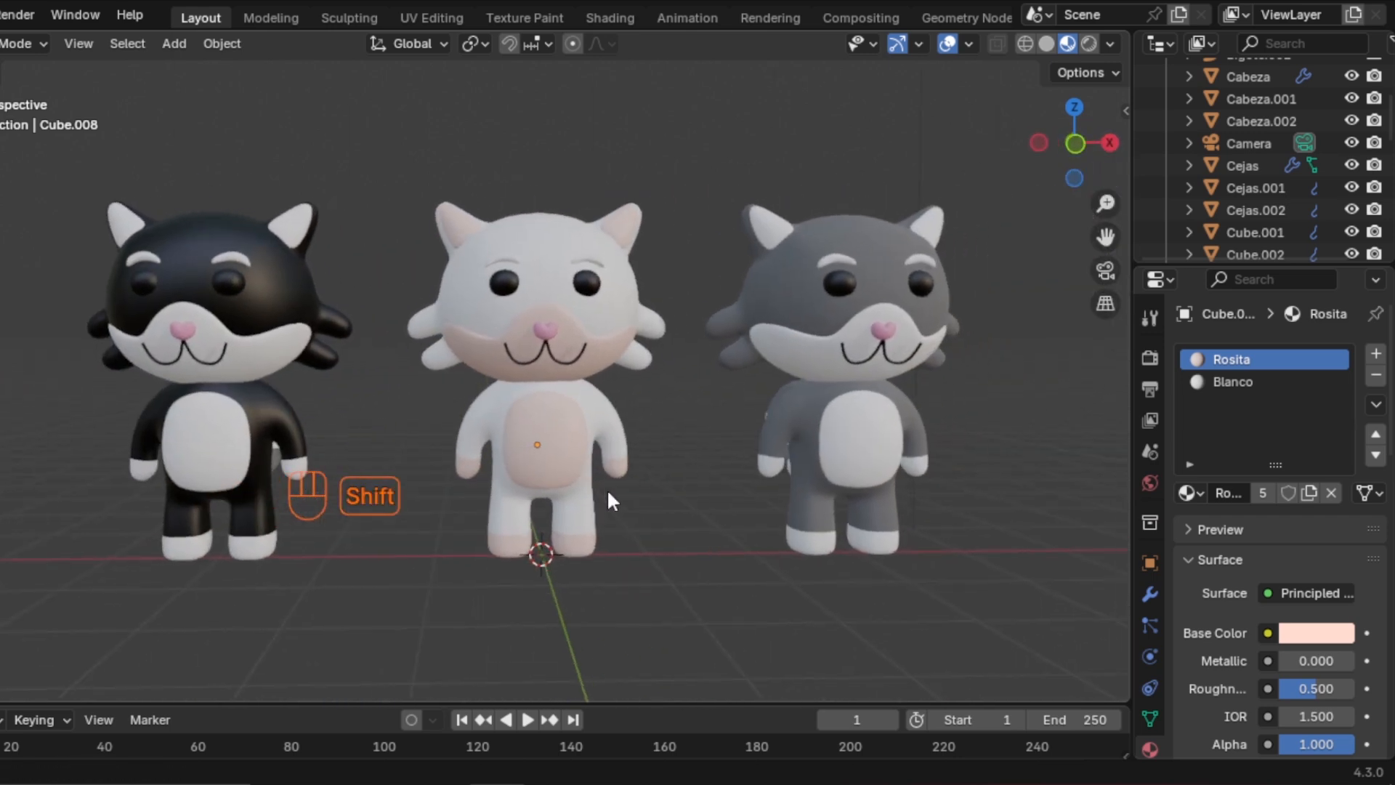
Swap the Cabeza material slot of the black cat's tail for Ojos, then deselect the tail
{"action": "middle_click_drag", "start_coordinate": [430, 467], "coordinate": [540, 477]}
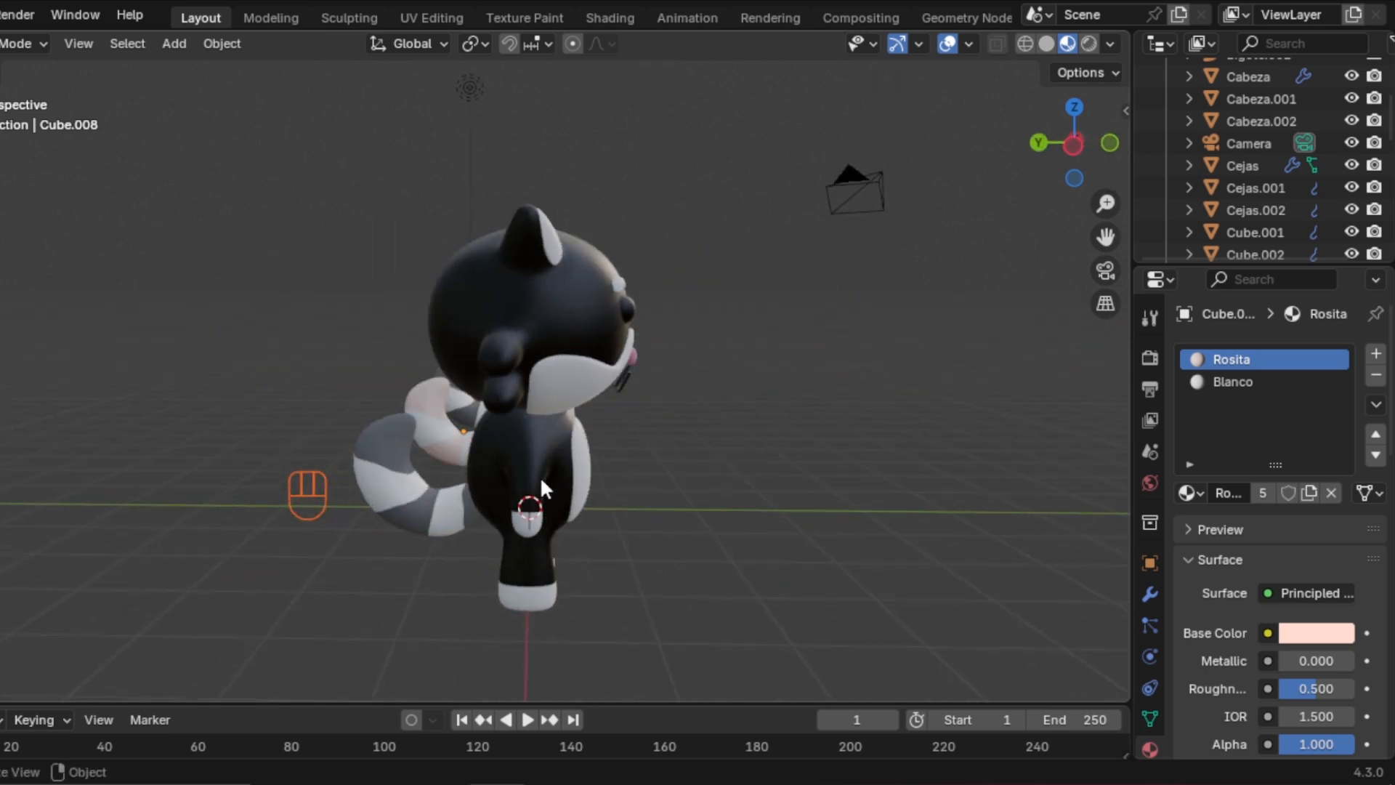
{"action": "left_click", "coordinate": [434, 499]}
{"action": "left_click", "coordinate": [1229, 359]}
{"action": "left_click", "coordinate": [1188, 493]}
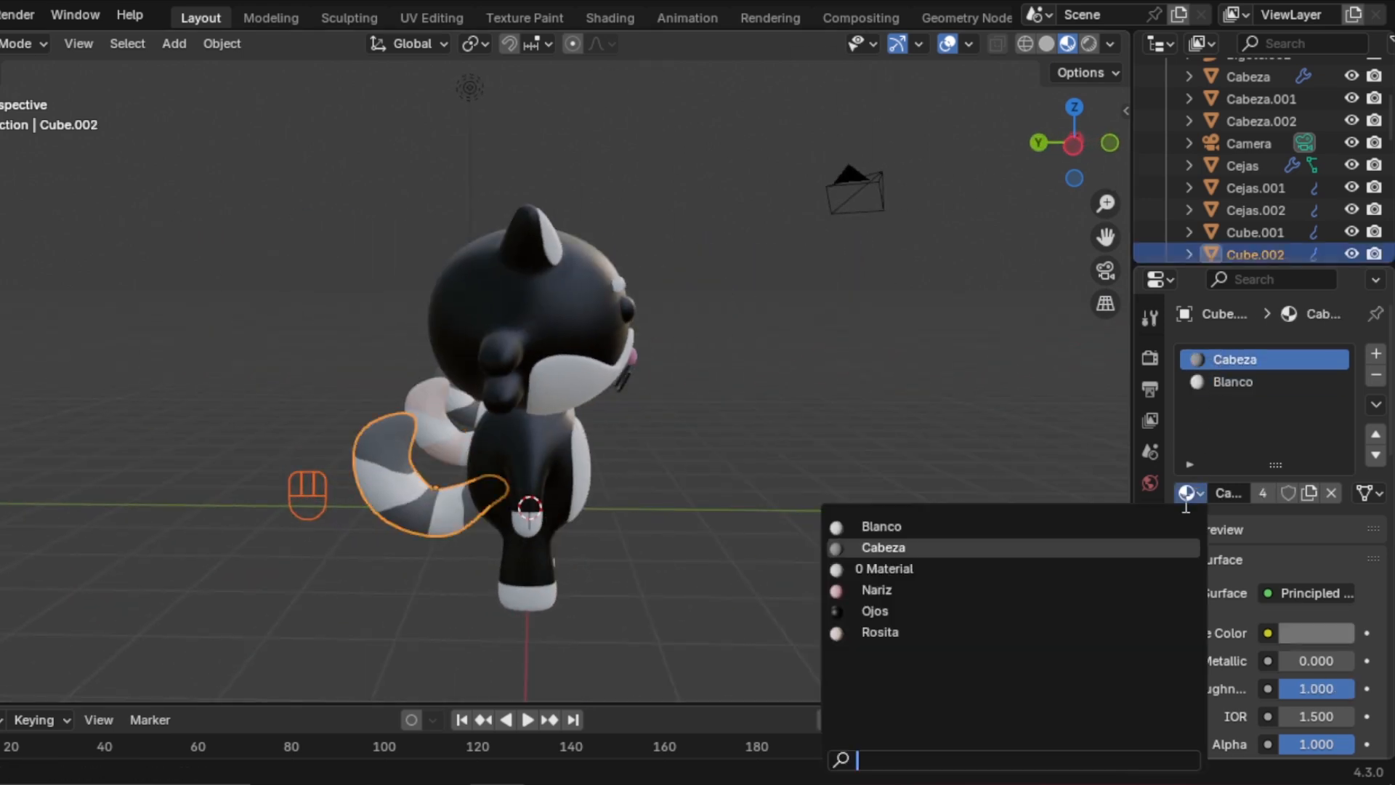
{"action": "left_click", "coordinate": [915, 602]}
{"action": "left_click", "coordinate": [796, 465]}
{"action": "middle_click_drag", "start_coordinate": [795, 466], "coordinate": [669, 463]}
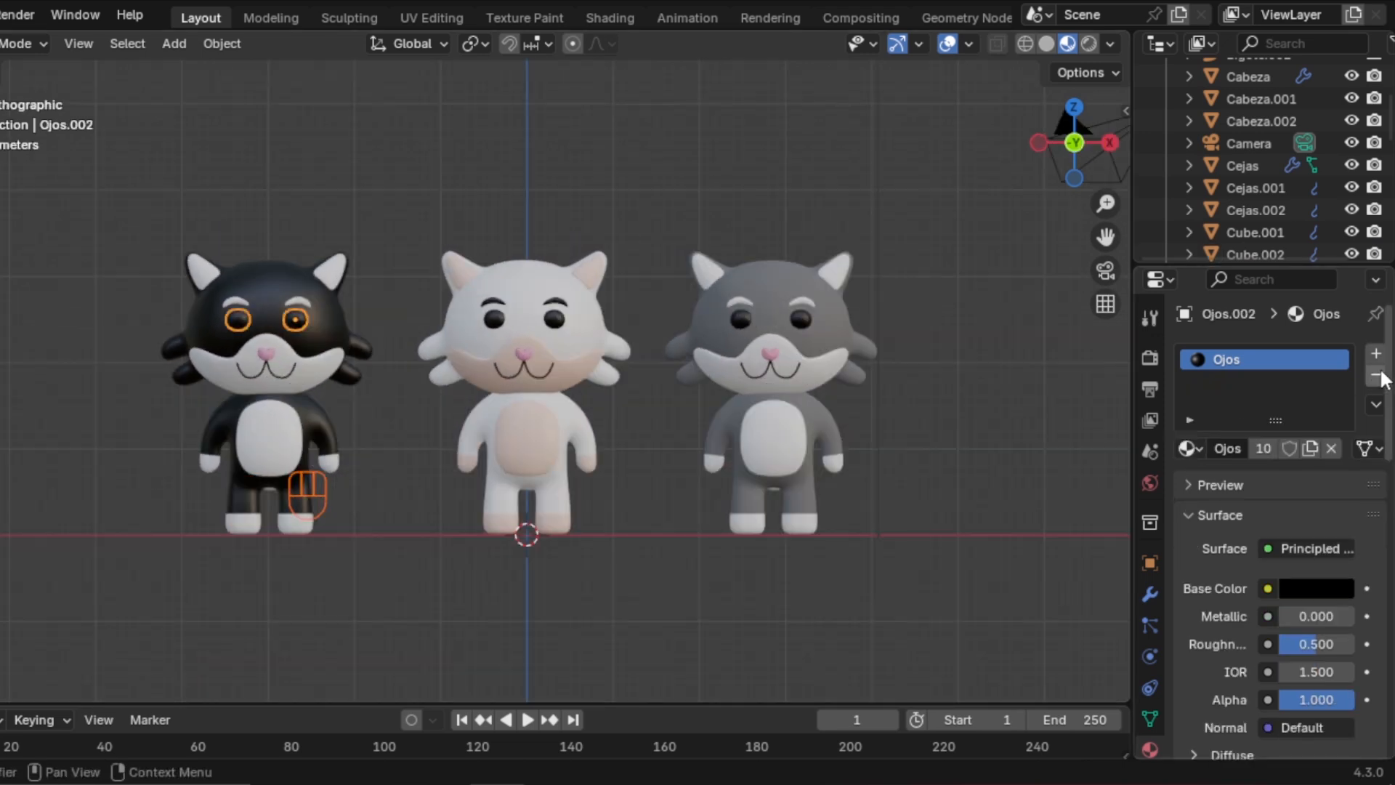
Remove the Ojos material from the black cat's eyes and create a new material named Azul for them
{"action": "left_click", "coordinate": [1377, 375]}
{"action": "left_click", "coordinate": [1247, 448]}
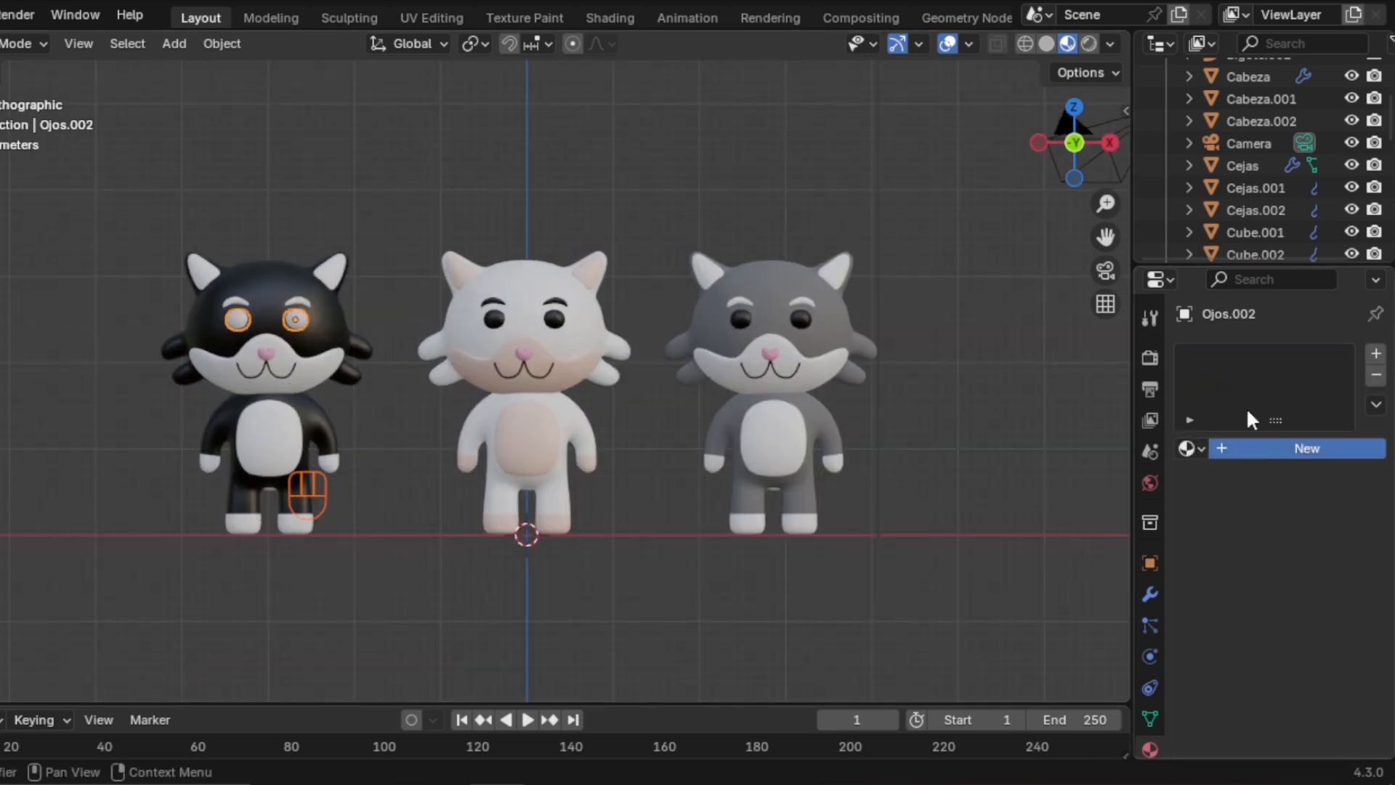
{"action": "double_click", "coordinate": [1232, 360]}
{"action": "type", "text": "Azul"}
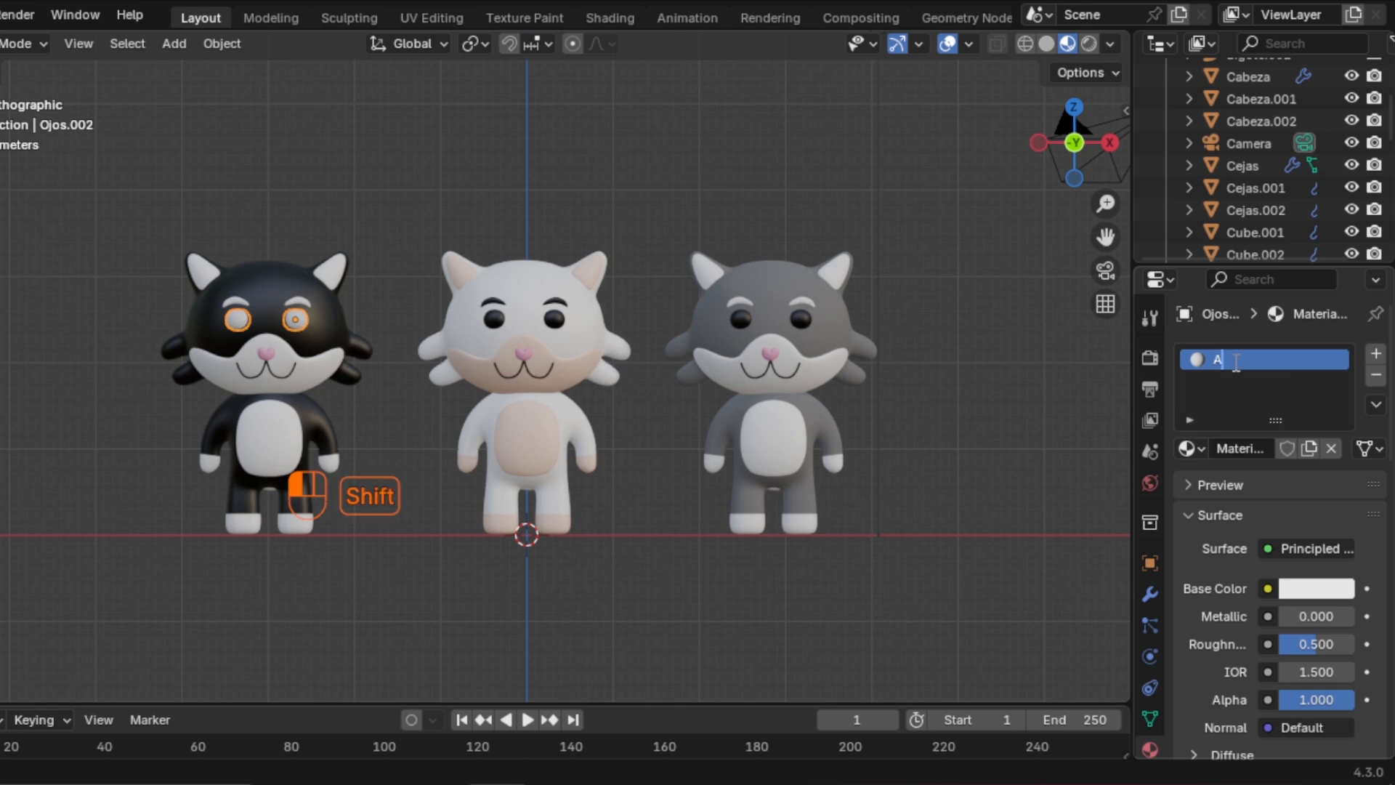
{"action": "key", "text": "Return"}
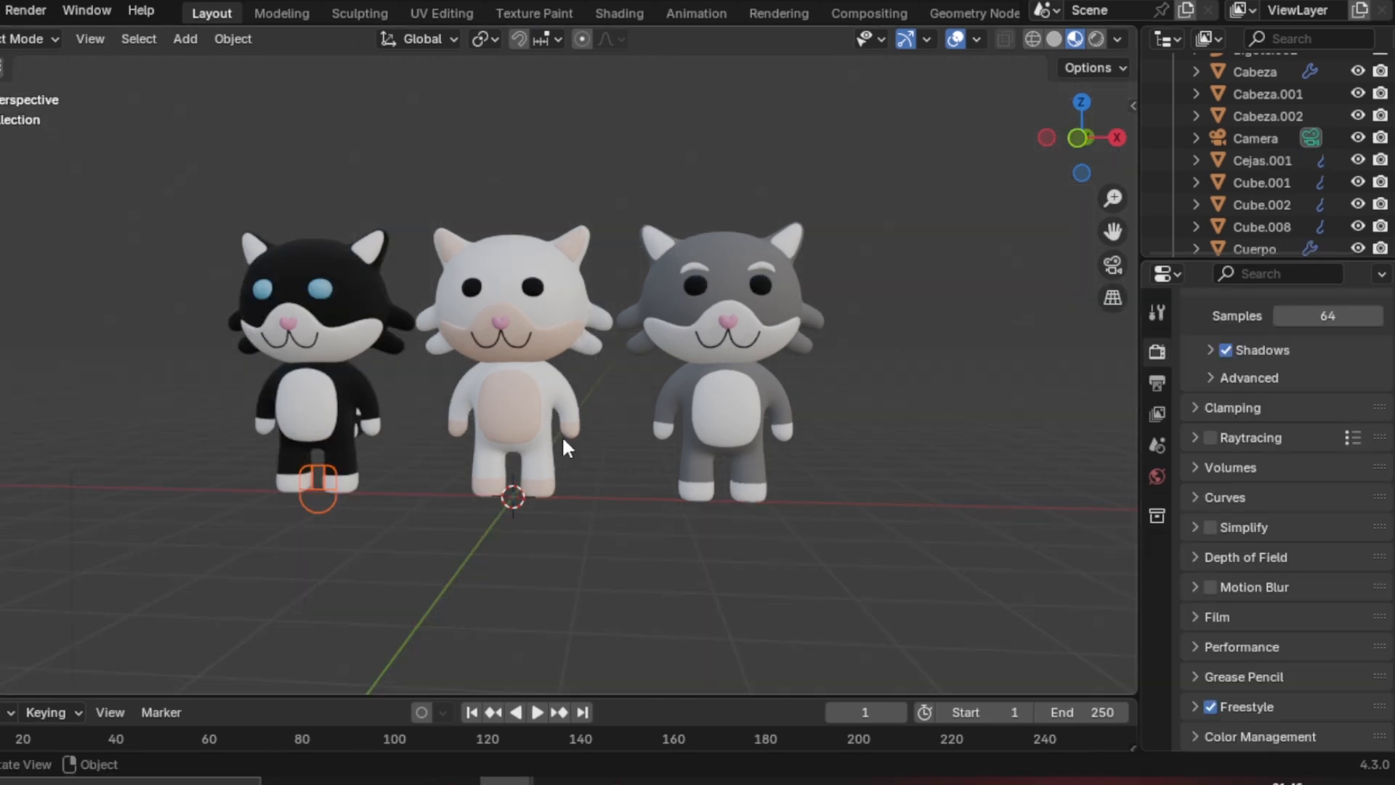
Add a plane, rotate it 90° about the X axis and move it along Y behind the three cats
{"action": "key", "text": "shift+a"}
{"action": "mouse_move", "coordinate": [513, 339]}
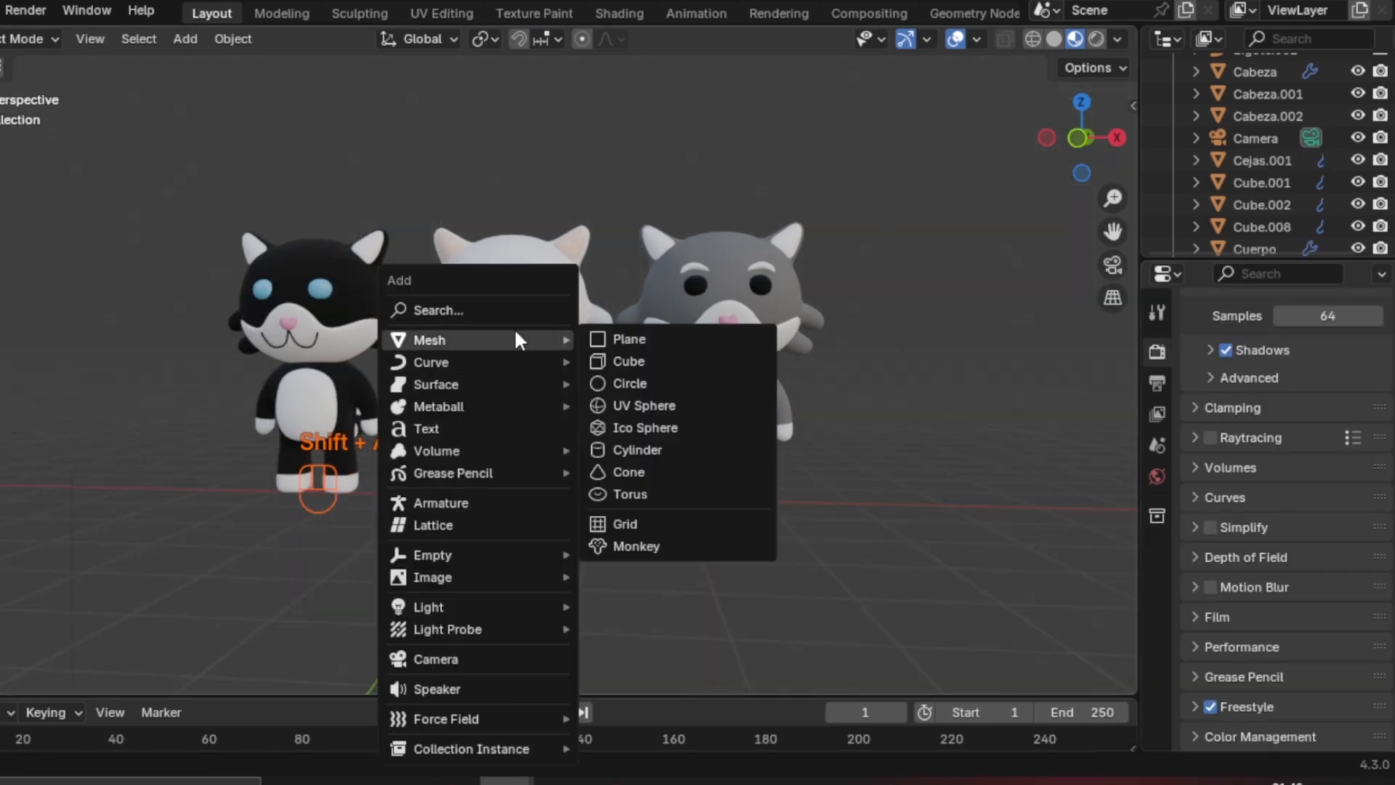
{"action": "left_click", "coordinate": [680, 337]}
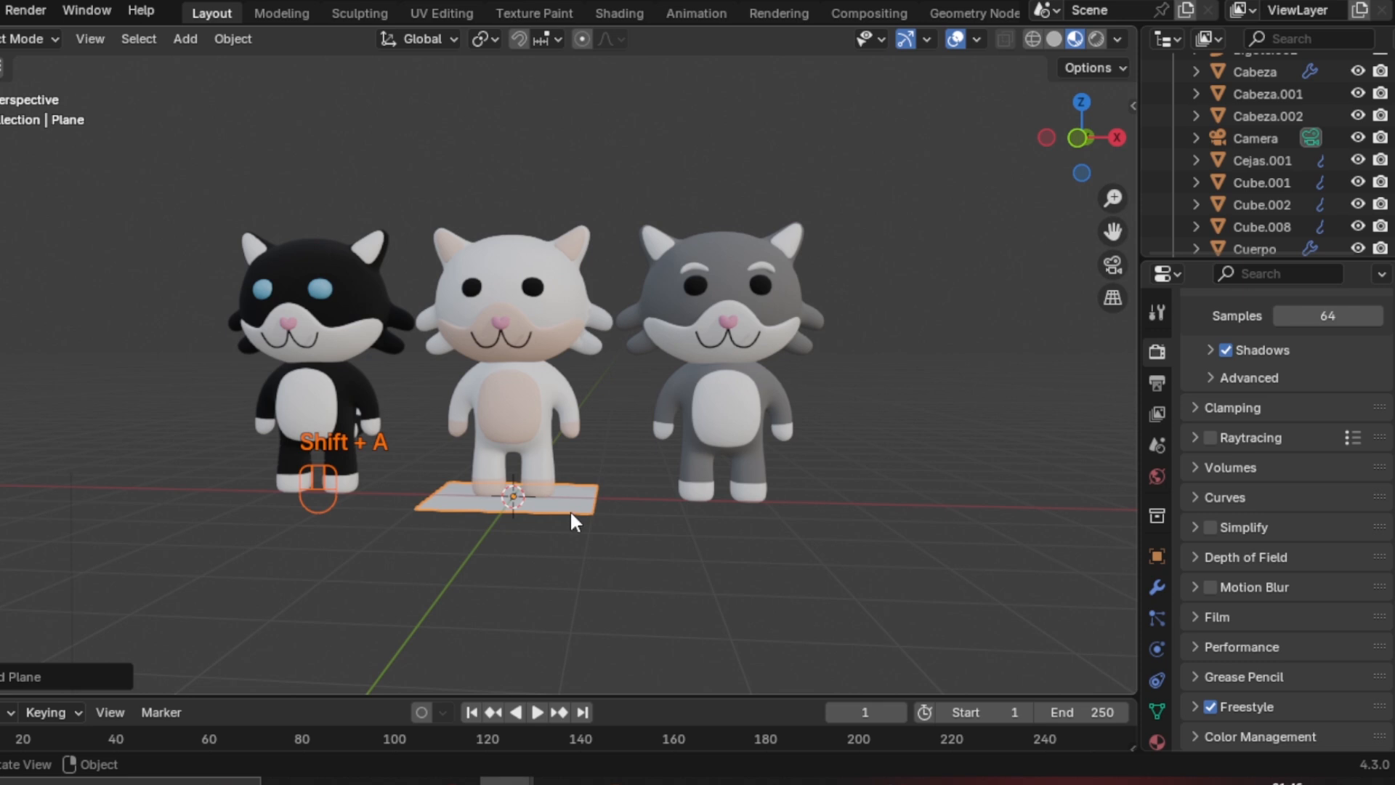
{"action": "type", "text": "rx90gy"}
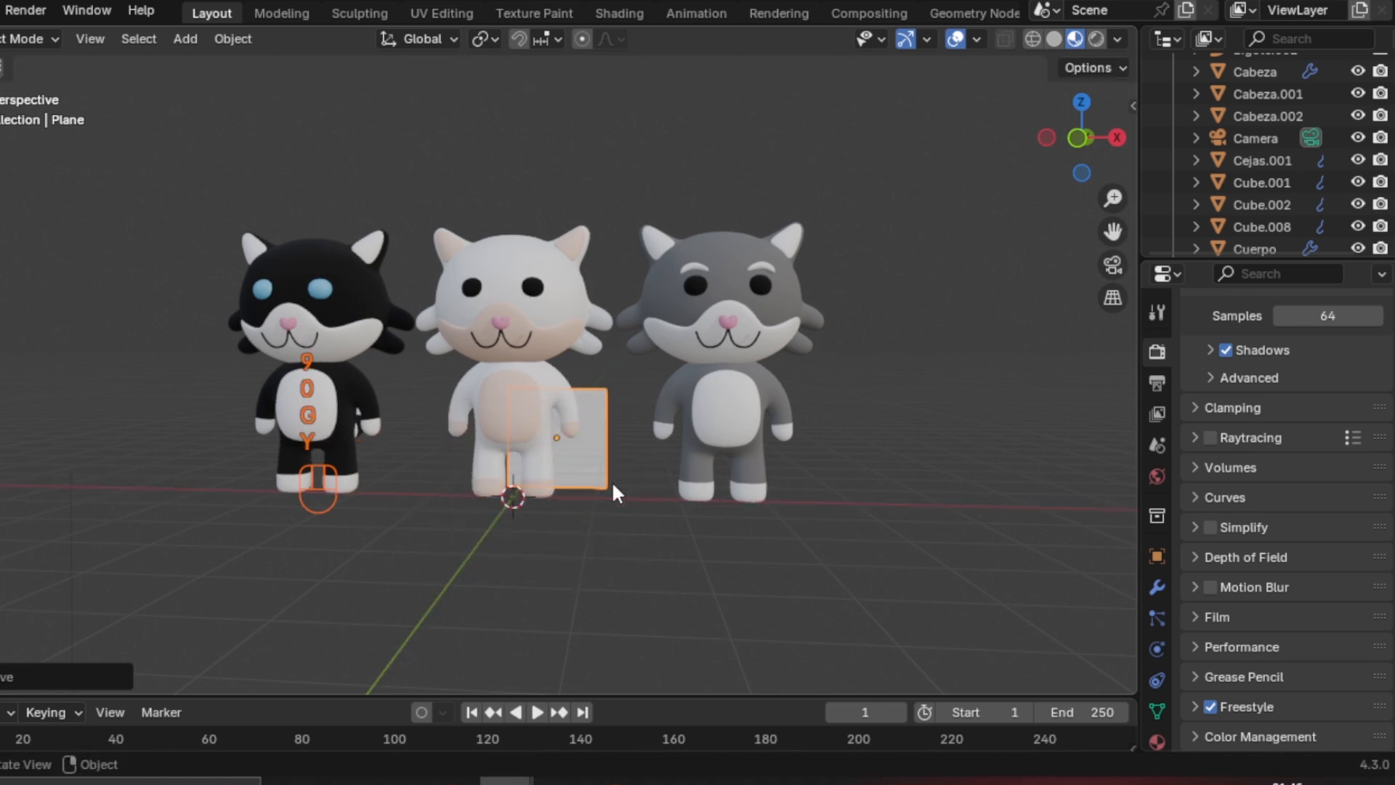
Scale the upright plane up until it fills the whole background behind the cats
{"action": "type", "text": "s"}
{"action": "left_click", "coordinate": [1049, 392]}
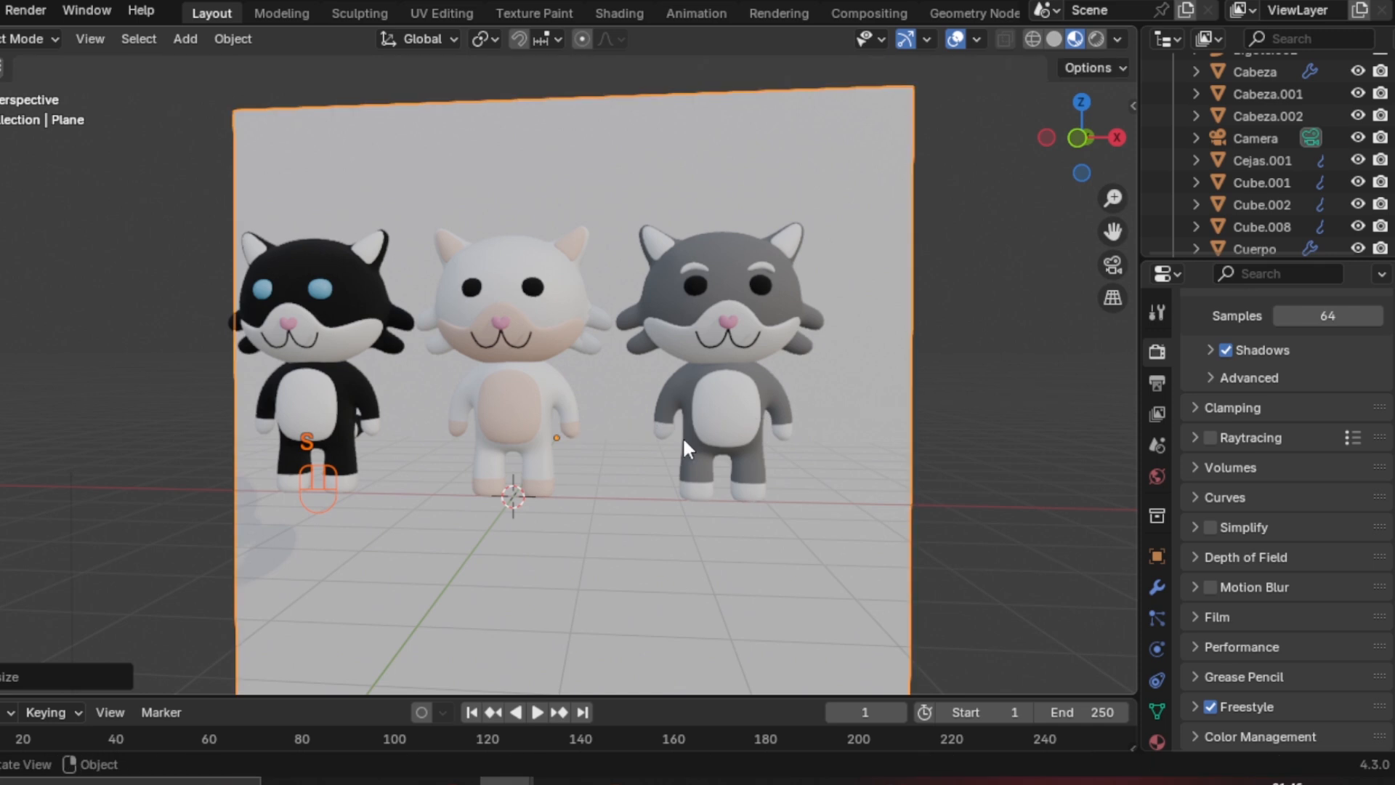
{"action": "key", "text": "s"}
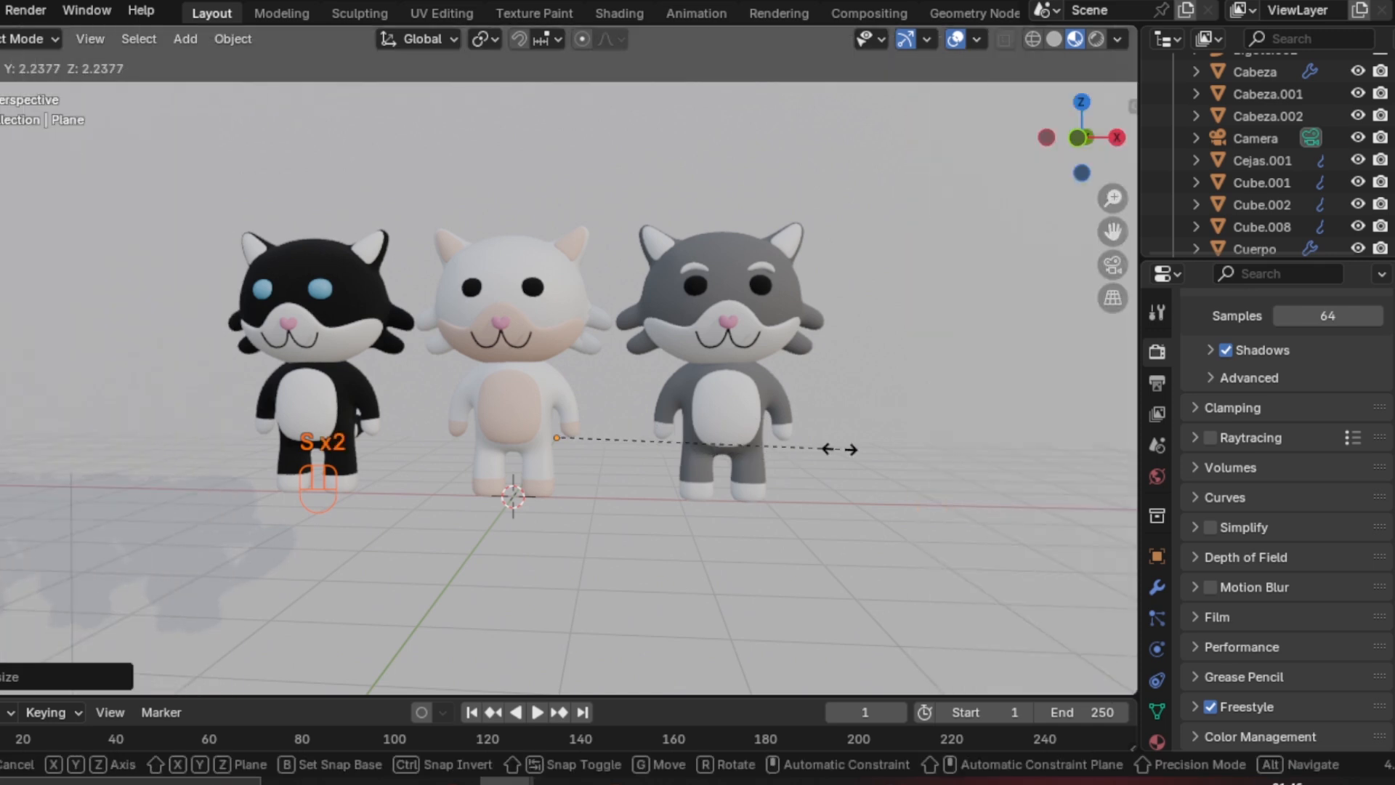
{"action": "left_click", "coordinate": [841, 449]}
Create a new material for the background plane and name it Fondo
{"action": "left_click", "coordinate": [1157, 739]}
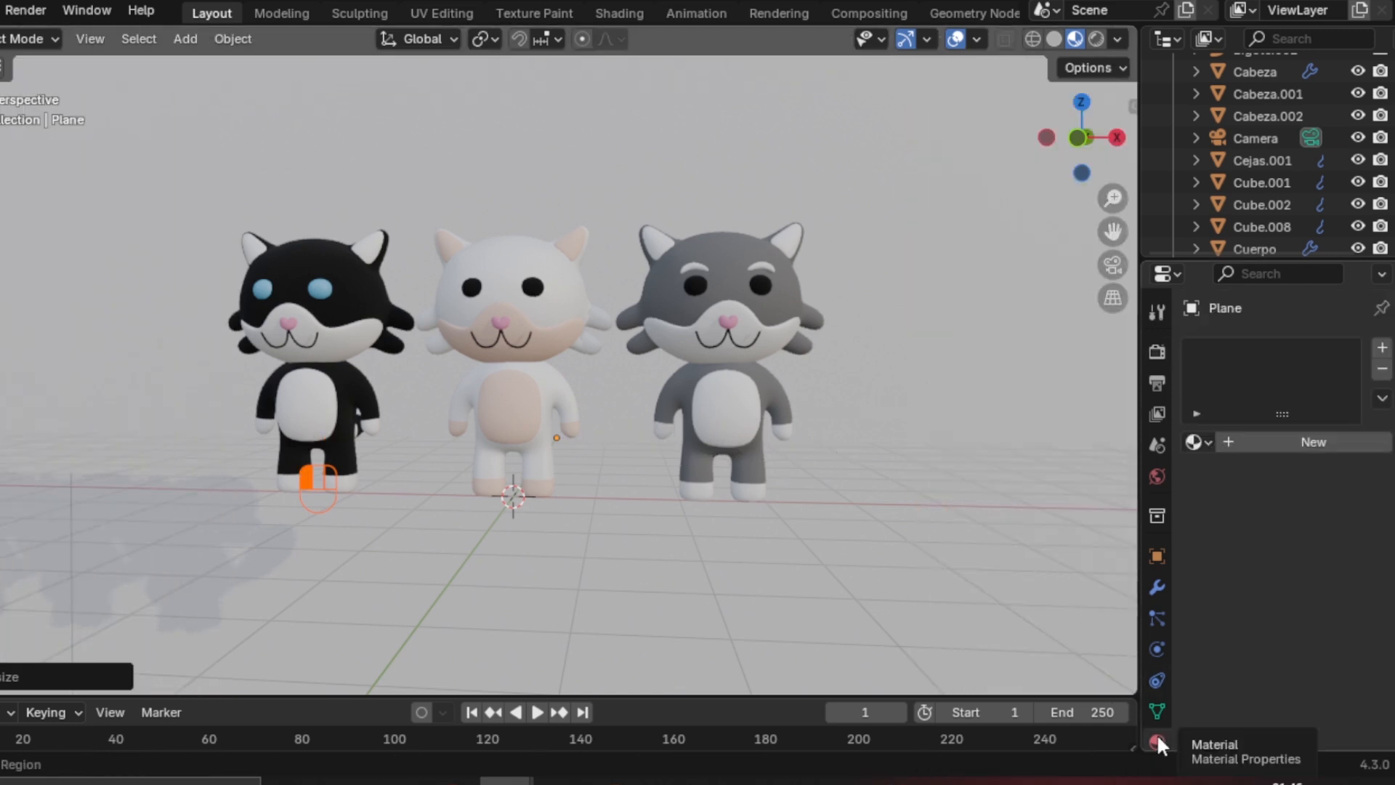
{"action": "left_click", "coordinate": [1272, 440]}
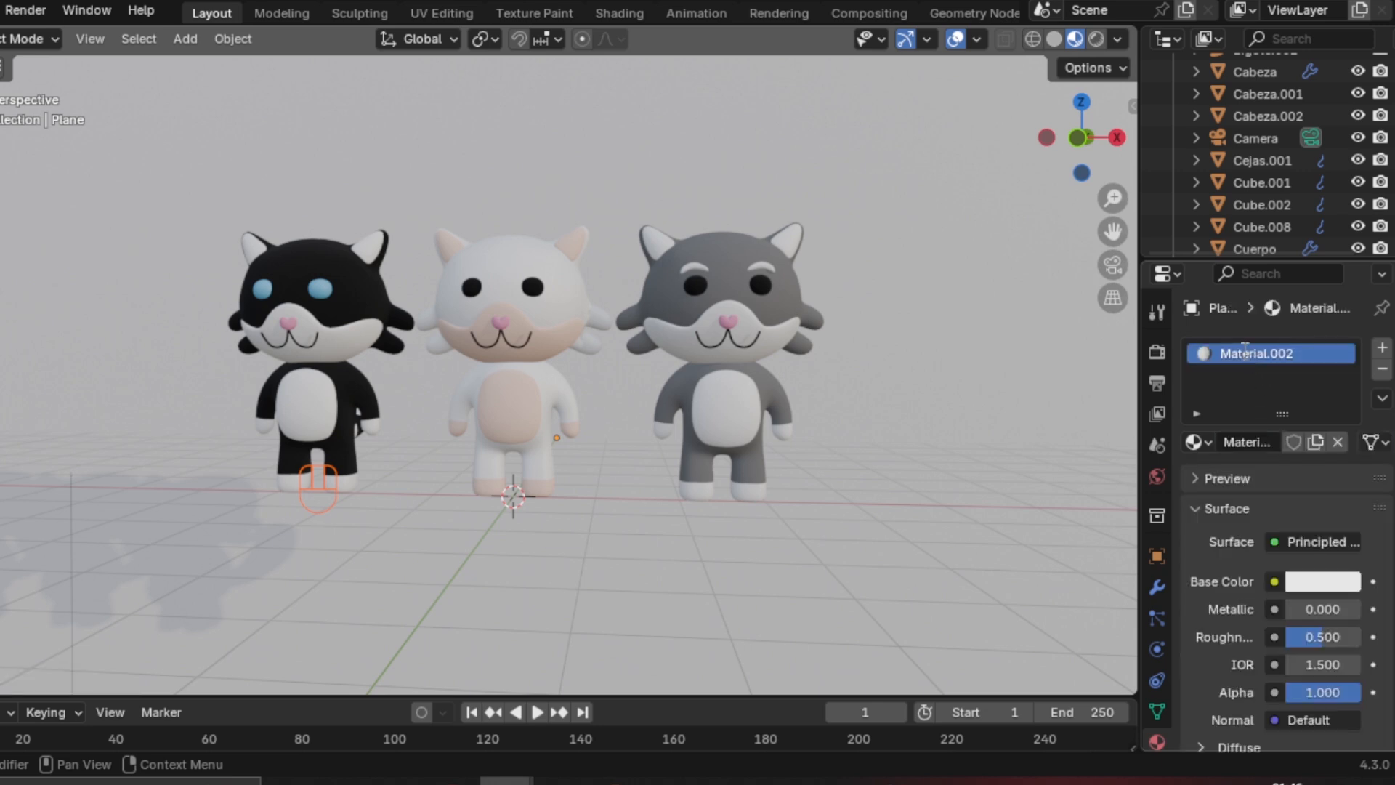
{"action": "double_click", "coordinate": [1241, 347]}
{"action": "type", "text": "Fondo"}
{"action": "key", "text": "Return"}
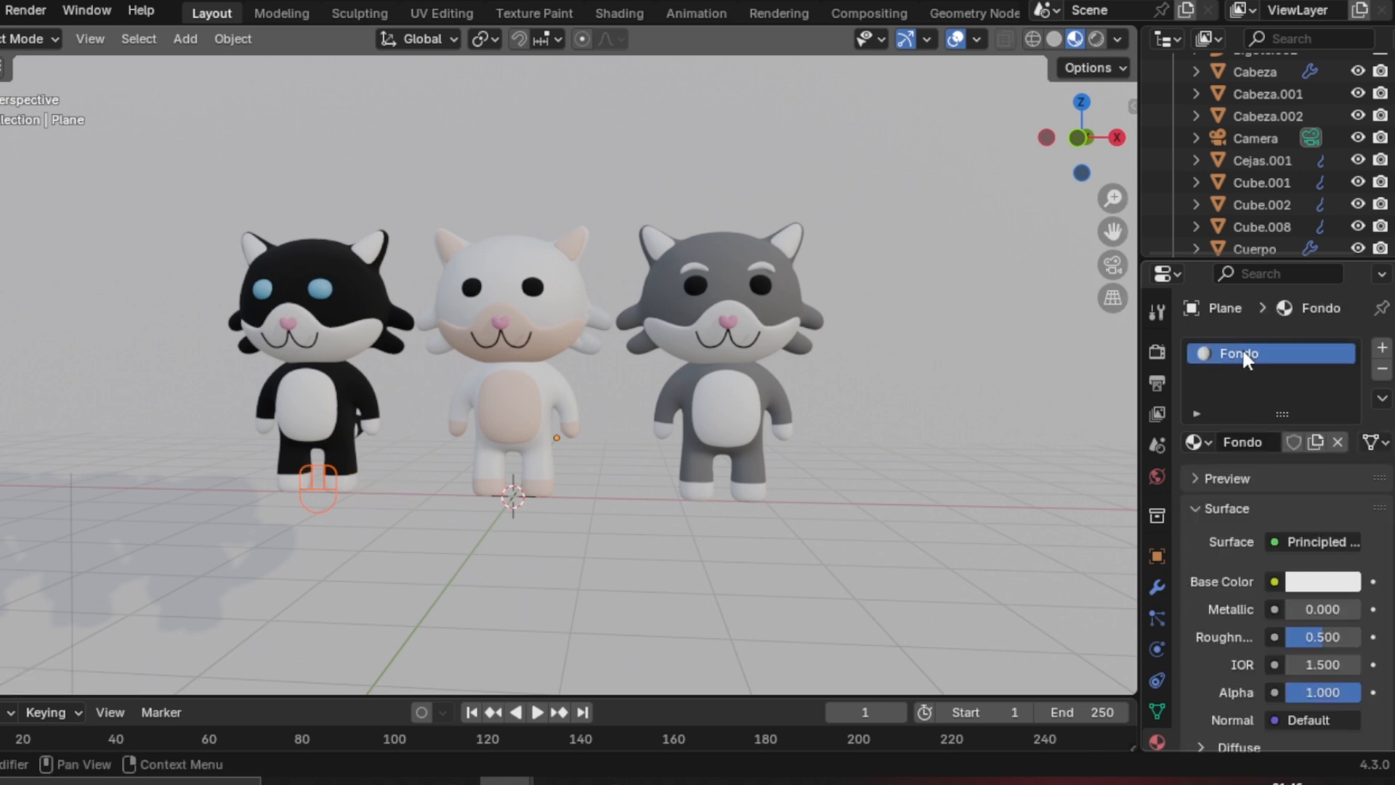
Set the Fondo material's base color to pink, hex #E779C6
{"action": "left_click", "coordinate": [1318, 577]}
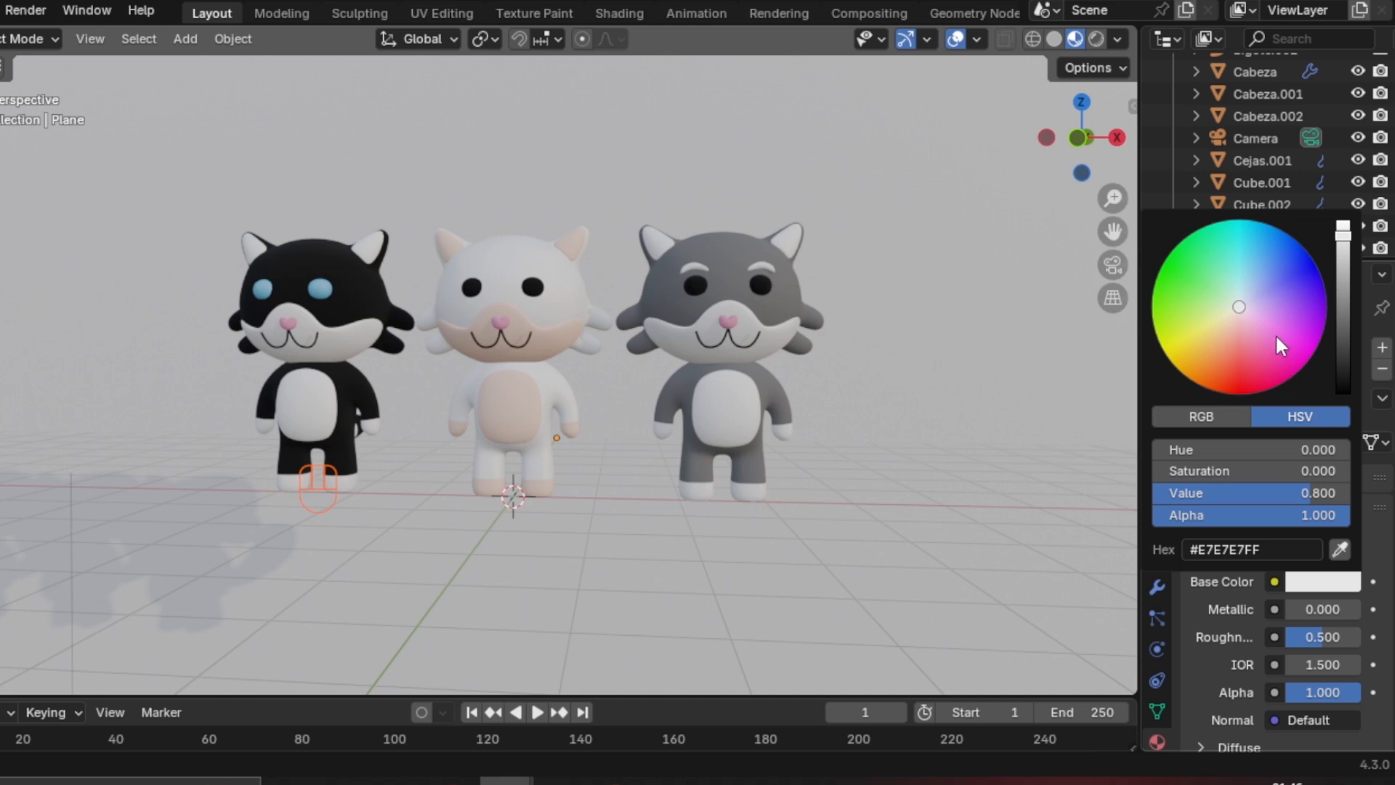
{"action": "left_click", "coordinate": [1275, 334]}
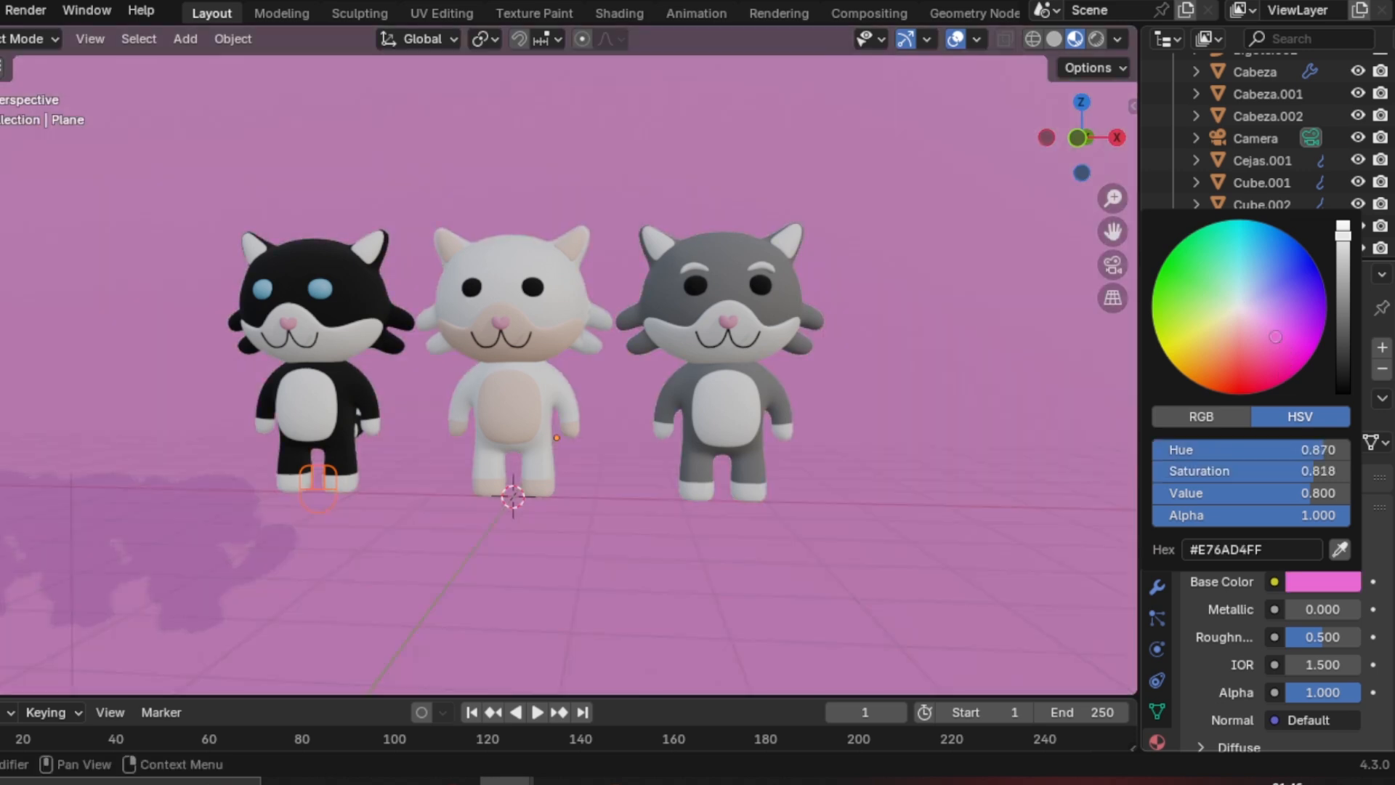
{"action": "left_click", "coordinate": [1263, 327]}
{"action": "left_click", "coordinate": [1266, 334]}
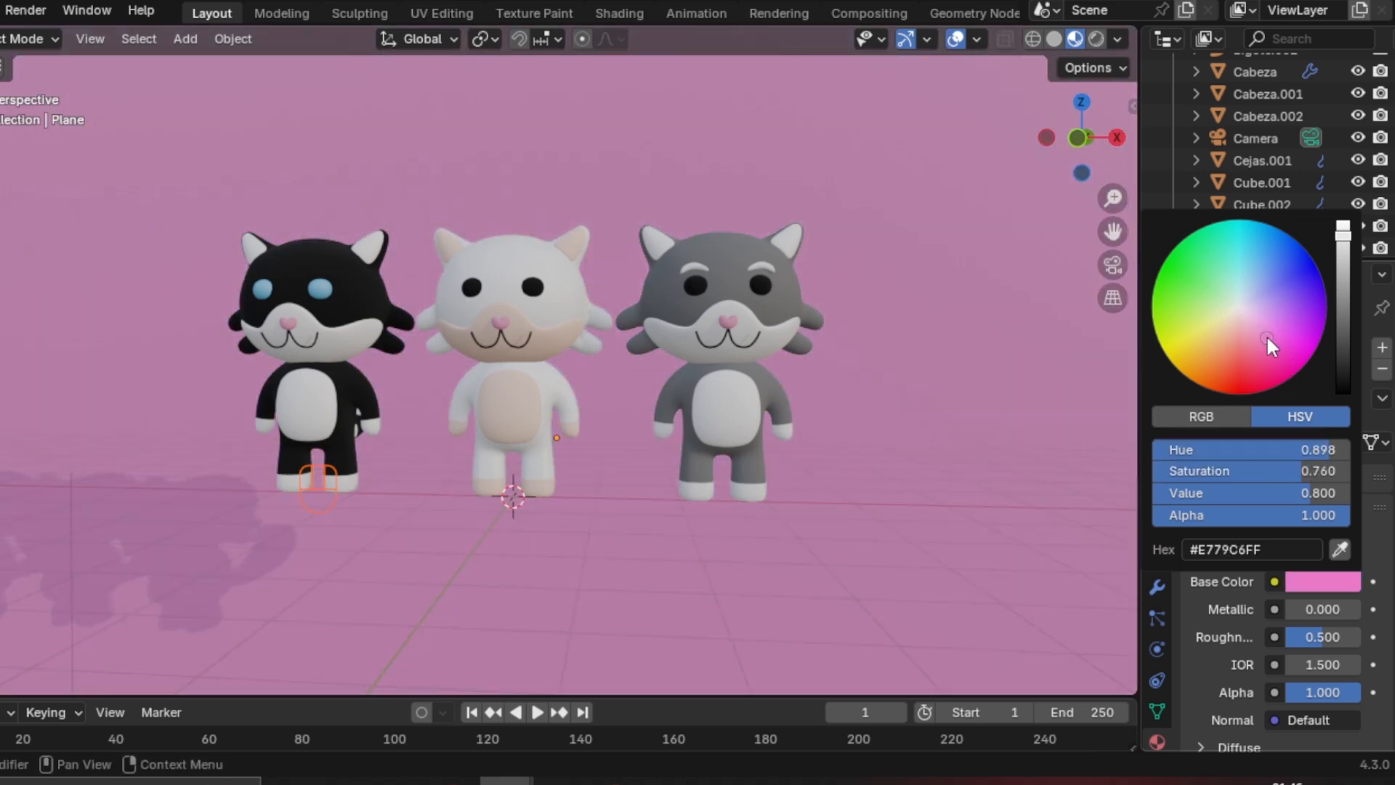
Lock the camera to the view, shift the camera framing slightly so all three cats fit, and unlock it
{"action": "middle_click_drag", "start_coordinate": [589, 507], "coordinate": [730, 455]}
{"action": "key", "text": "n"}
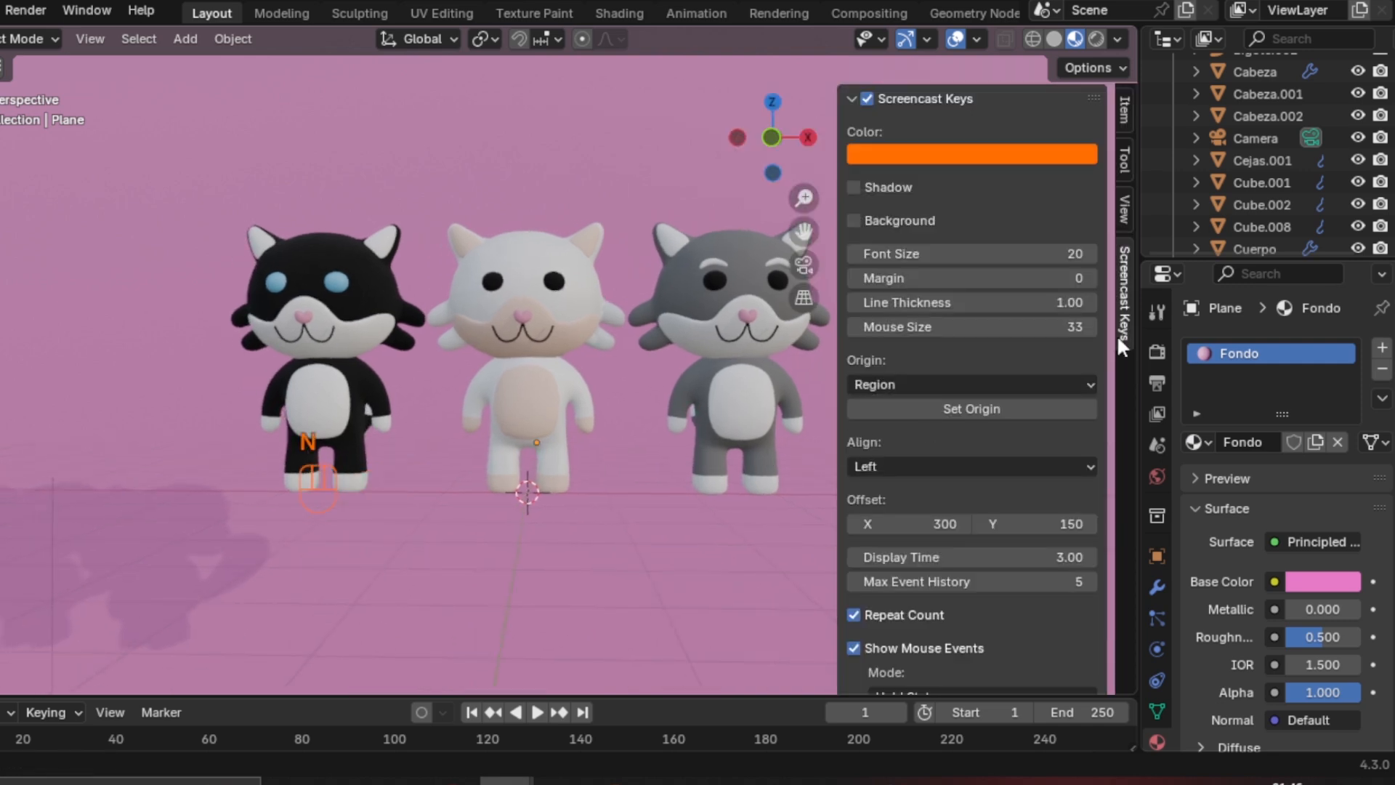
{"action": "left_click", "coordinate": [1126, 212]}
{"action": "left_click", "coordinate": [962, 399]}
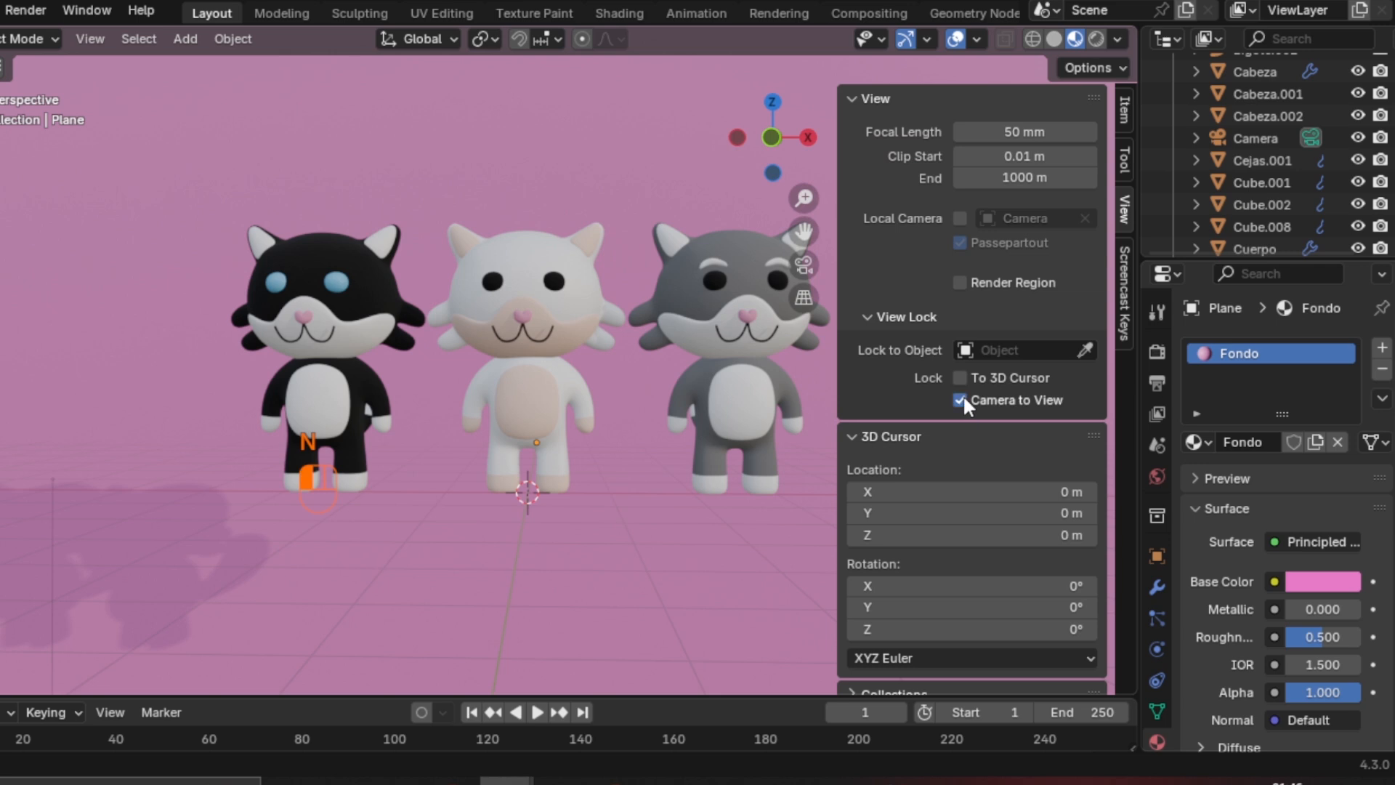
{"action": "key", "text": "KP_0"}
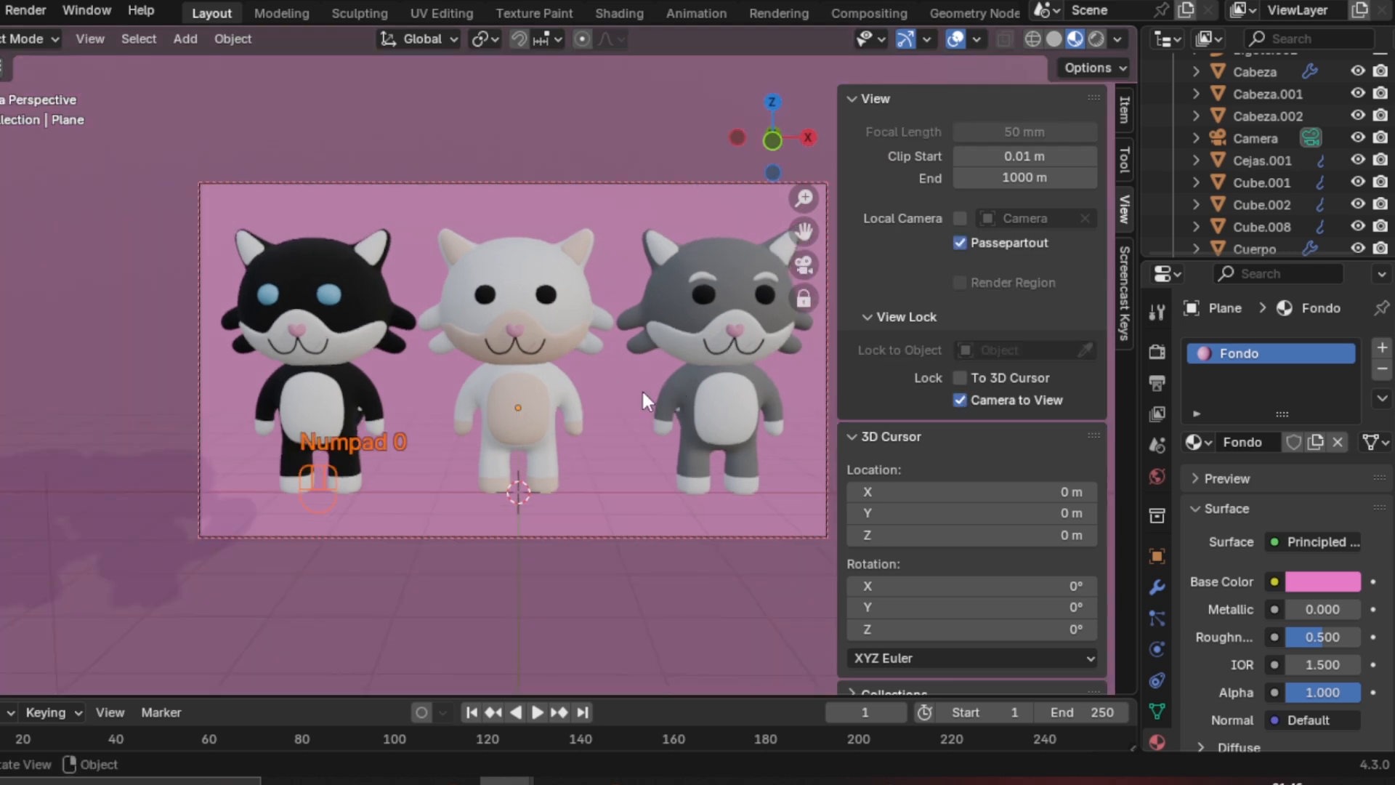
{"action": "middle_click_drag", "start_coordinate": [612, 385], "coordinate": [616, 390], "text": "shift"}
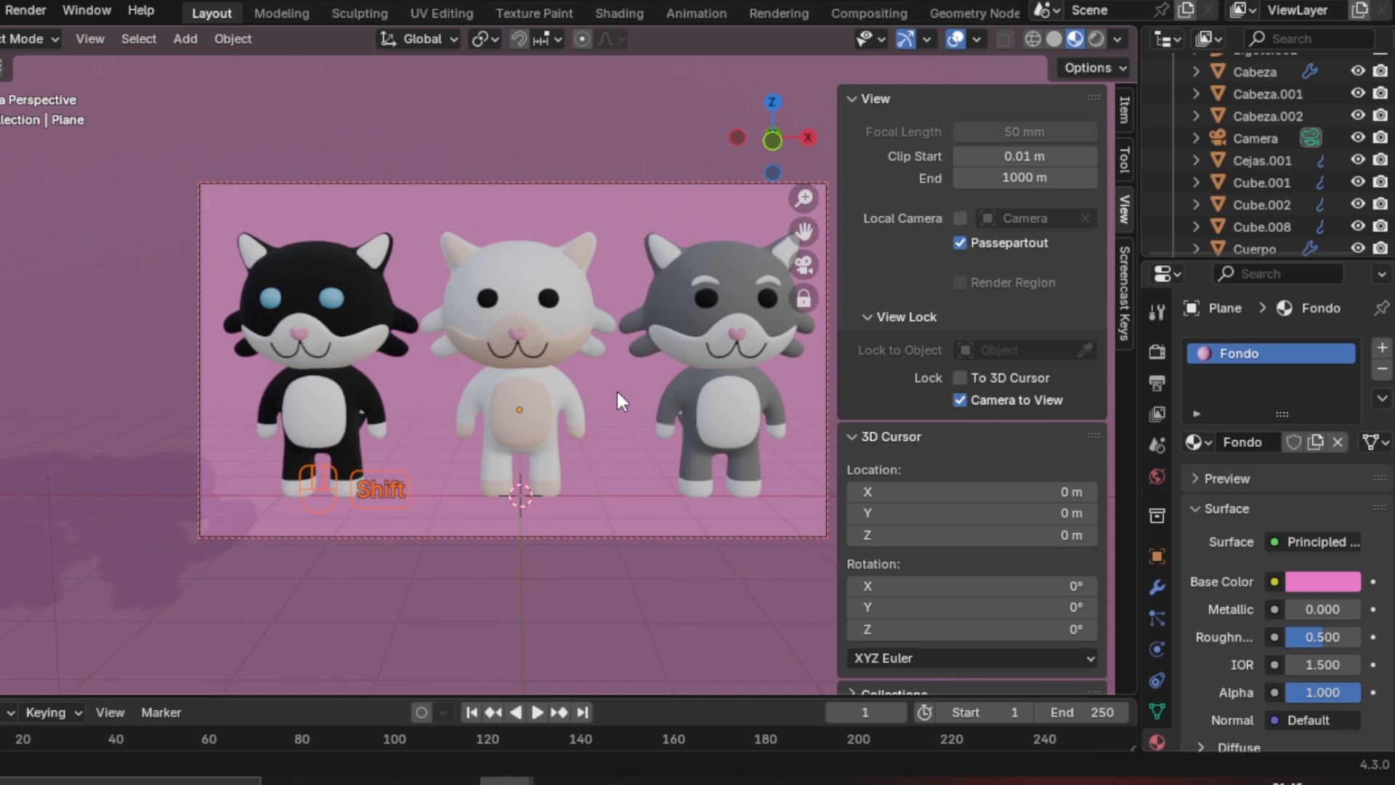
{"action": "left_click", "coordinate": [960, 399]}
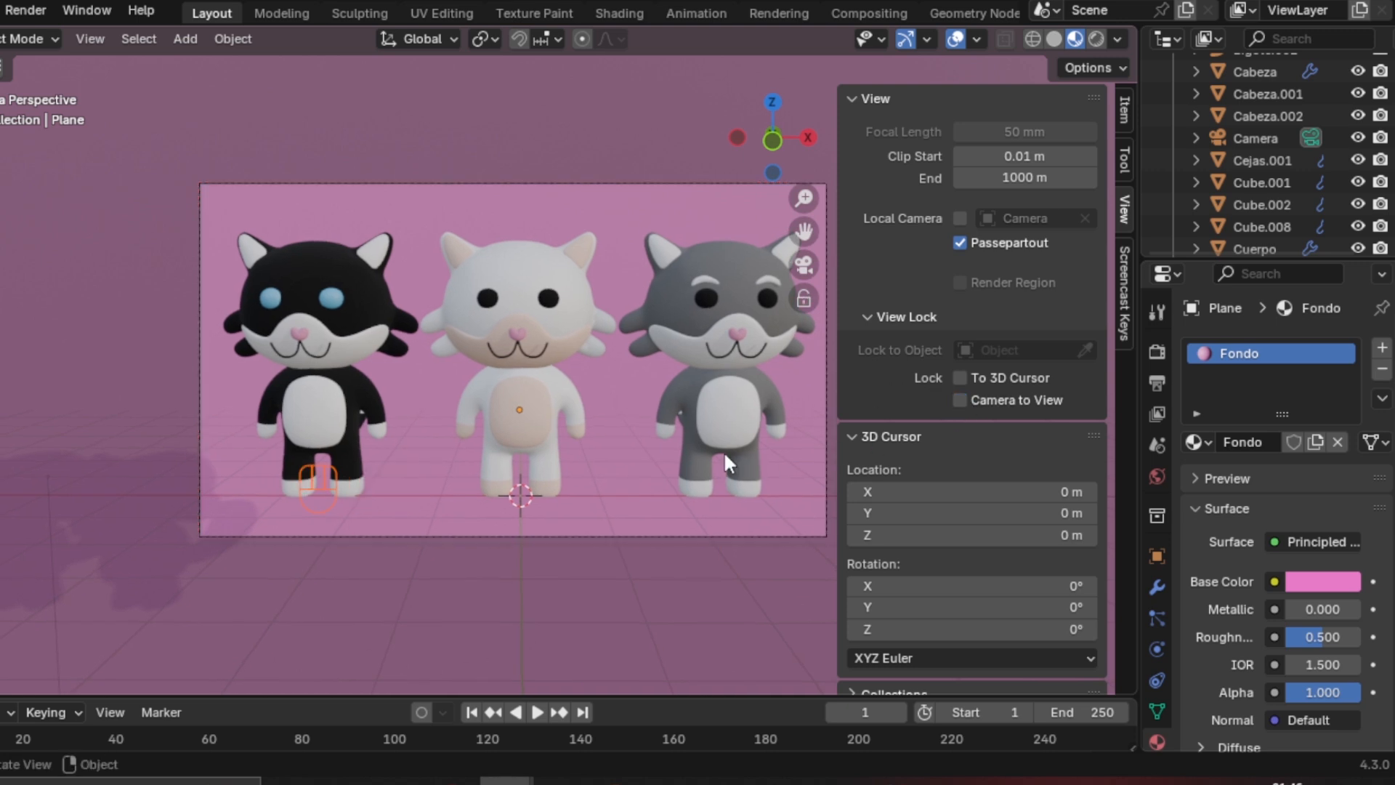
{"action": "key", "text": "n"}
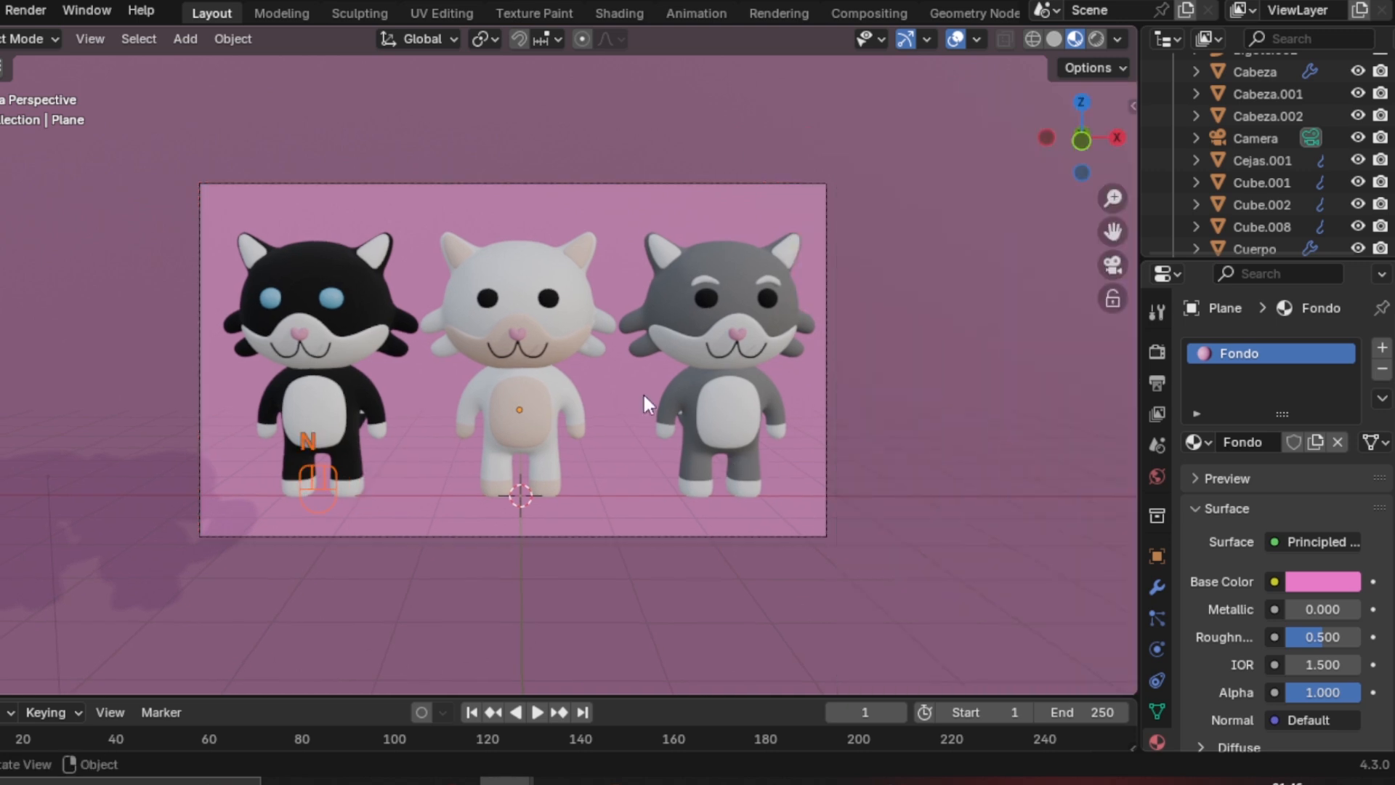